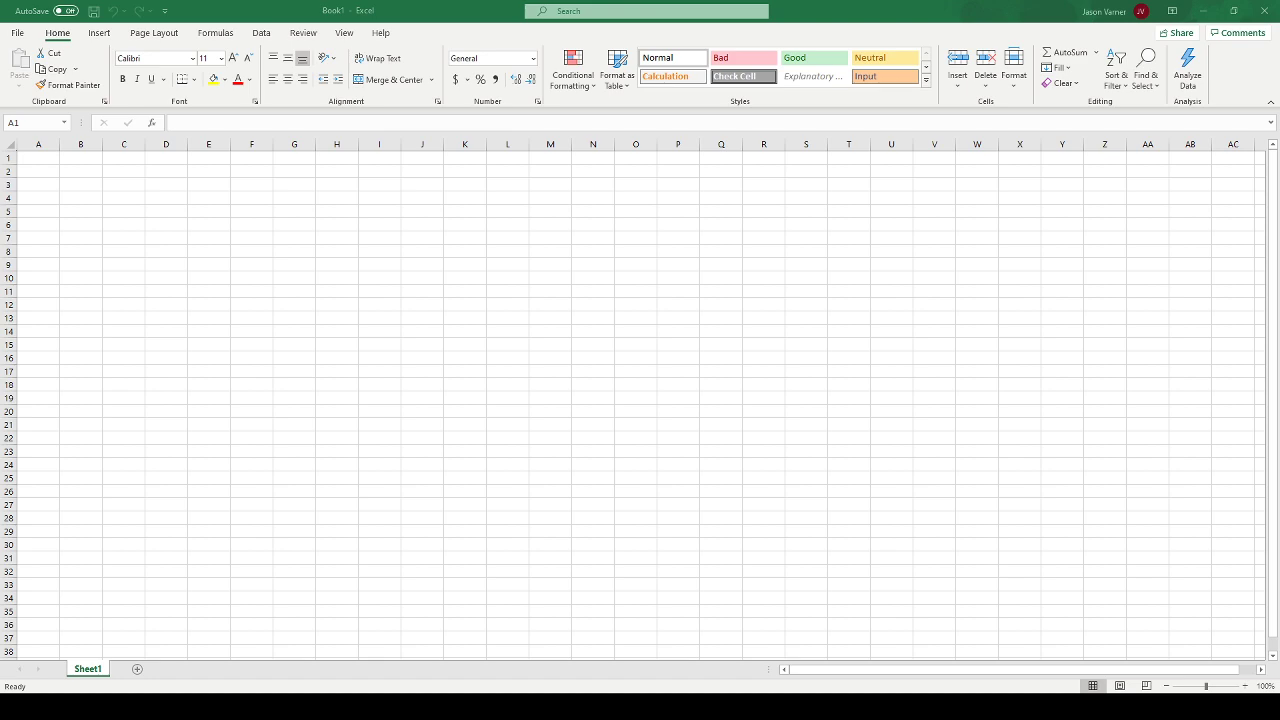
{"action": "left_click", "coordinate": [244, 277]}
{"action": "left_click", "coordinate": [194, 438]}
{"action": "left_click", "coordinate": [198, 490]}
{"action": "left_click", "coordinate": [165, 341]}
{"action": "left_click", "coordinate": [136, 304]}
{"action": "left_click", "coordinate": [100, 197]}
{"action": "left_click_drag", "start_coordinate": [92, 173], "coordinate": [670, 486]}
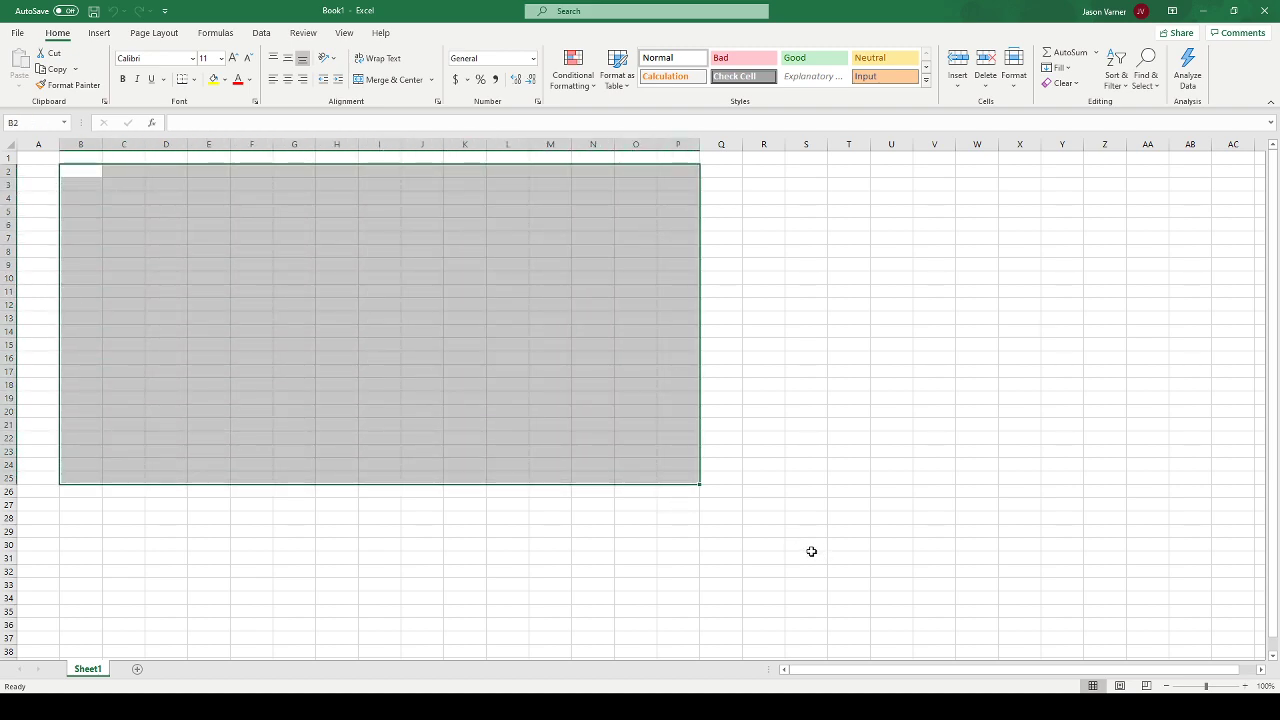
{"action": "left_click", "coordinate": [139, 283]}
{"action": "left_click_drag", "start_coordinate": [80, 173], "coordinate": [400, 369]}
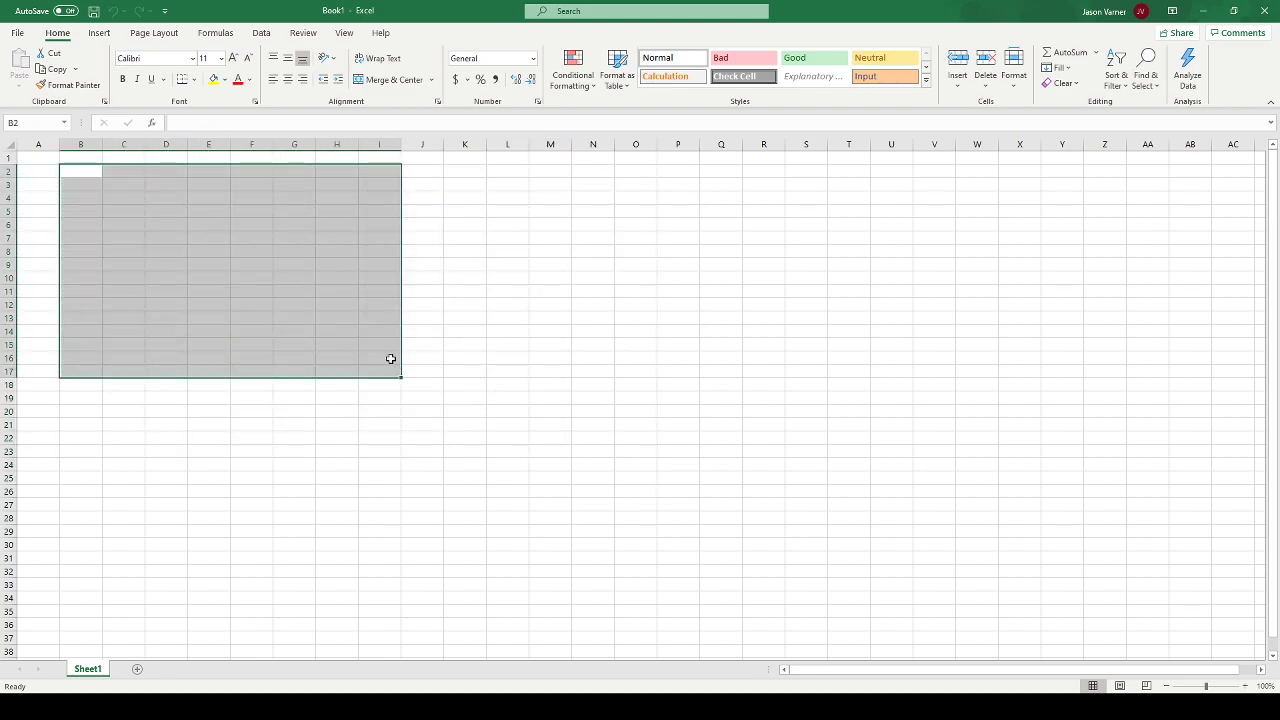
{"action": "left_click_drag", "start_coordinate": [74, 171], "coordinate": [505, 420]}
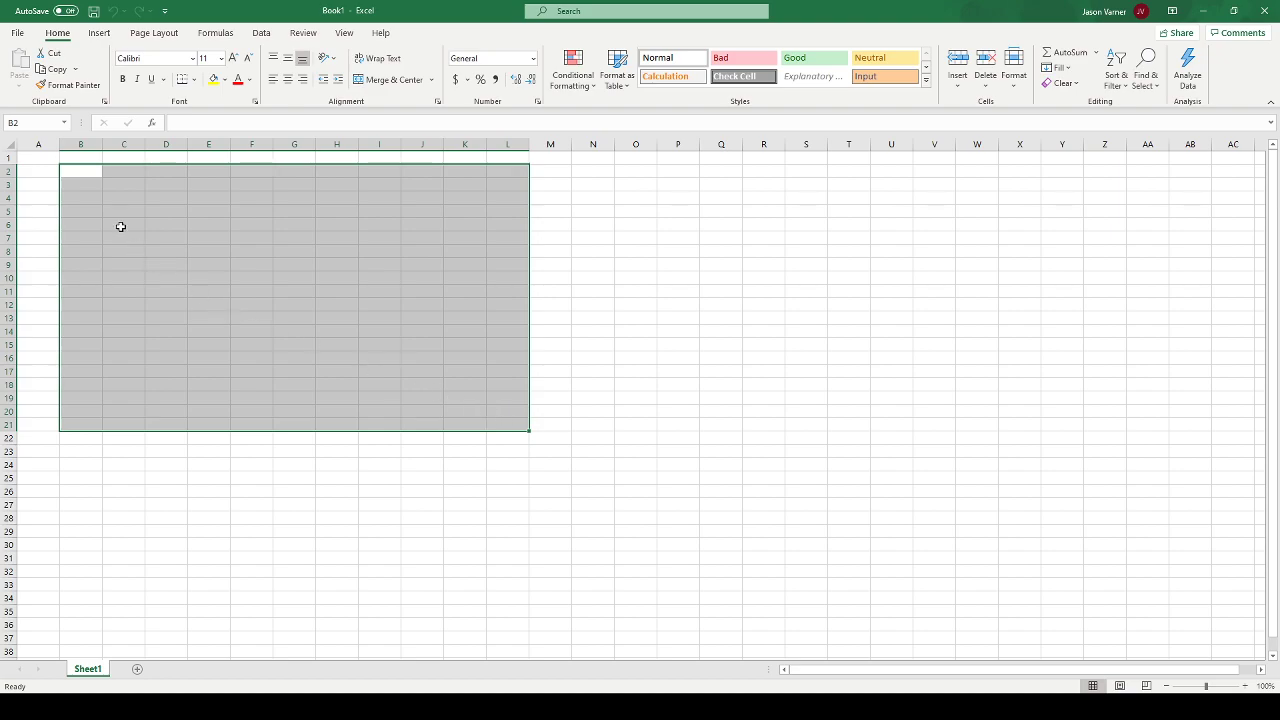
{"action": "left_click_drag", "start_coordinate": [77, 167], "coordinate": [594, 431]}
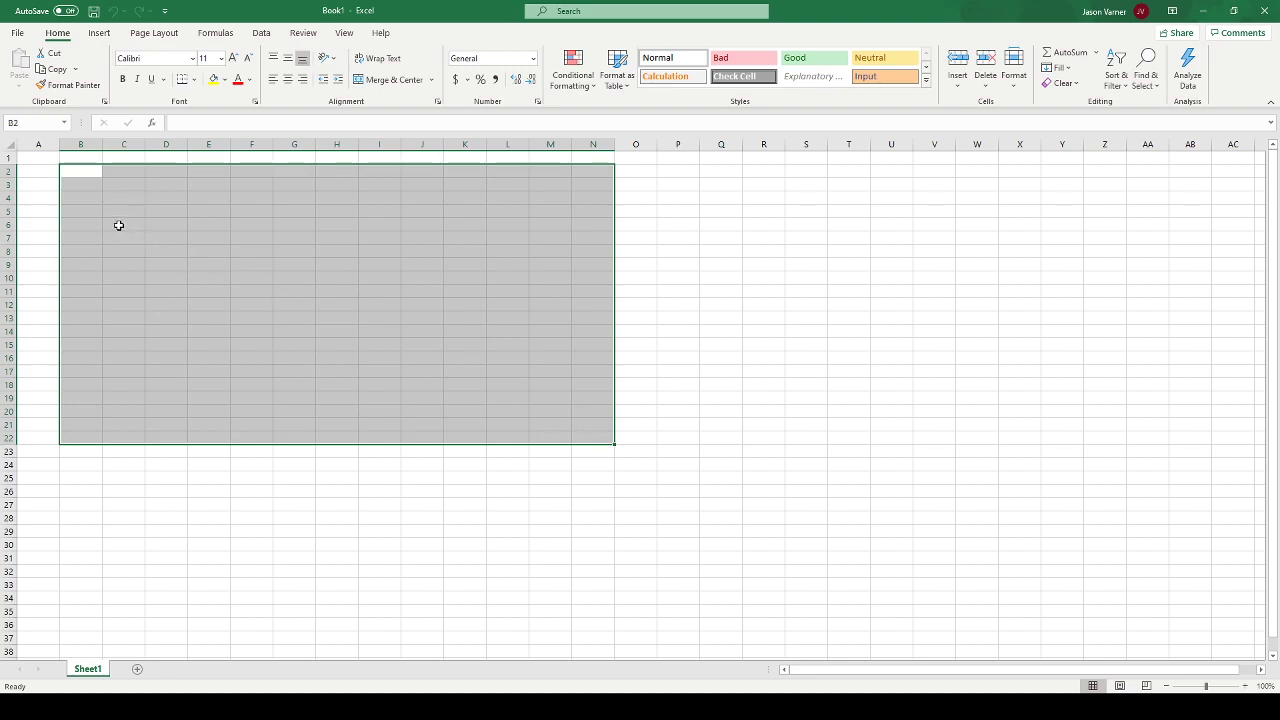
{"action": "left_click", "coordinate": [115, 588]}
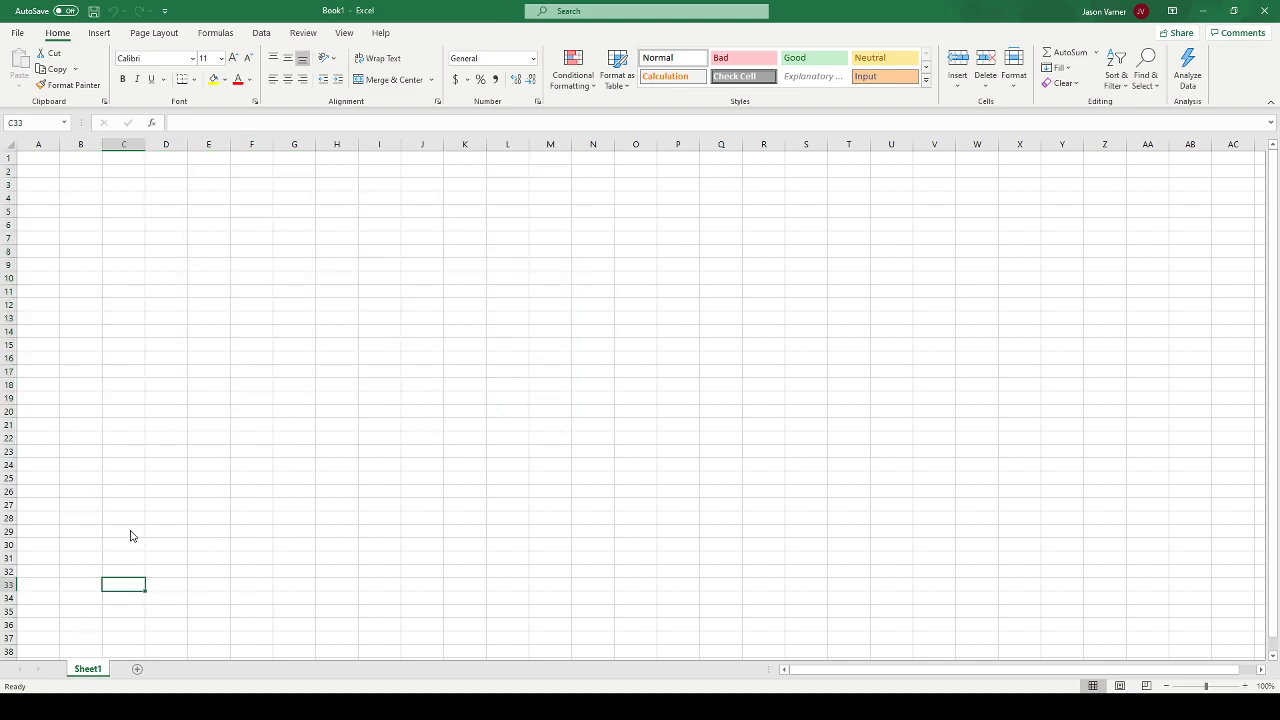
- Rename Sheet1 as Revenue Assumptions
{"action": "double_click", "coordinate": [88, 669]}
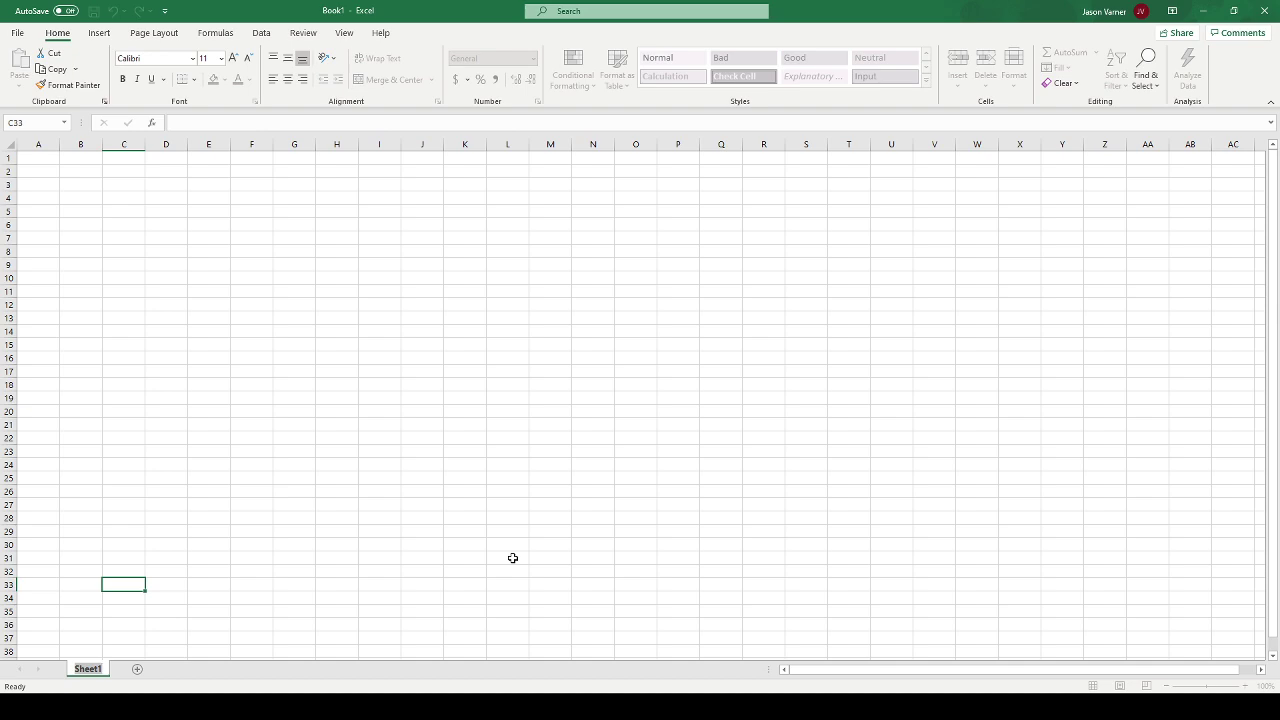
{"action": "type", "text": "Revenue Assumptions"}
{"action": "key", "text": "Return"}
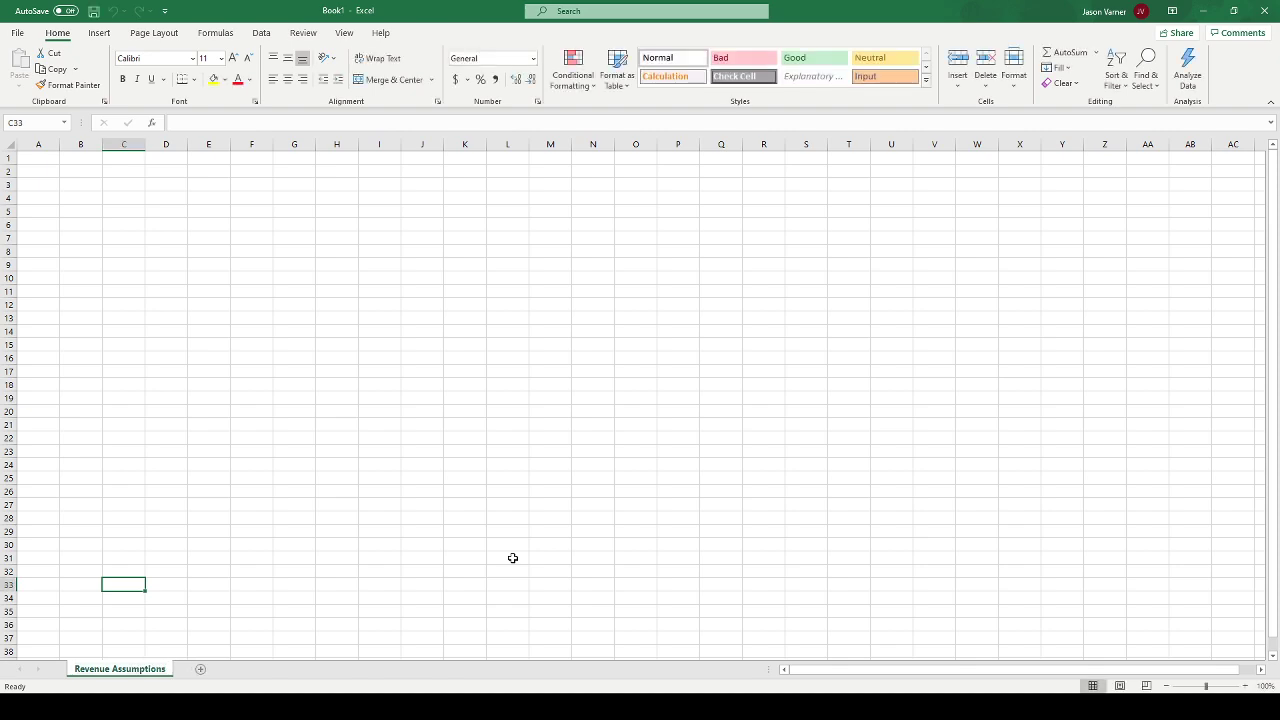
- Enter the title "Revenue Assumptions" in A1 and make it bold at font size 16
{"action": "left_click", "coordinate": [46, 158]}
{"action": "type", "text": "Revenue Assumptions"}
{"action": "key", "text": "Return"}
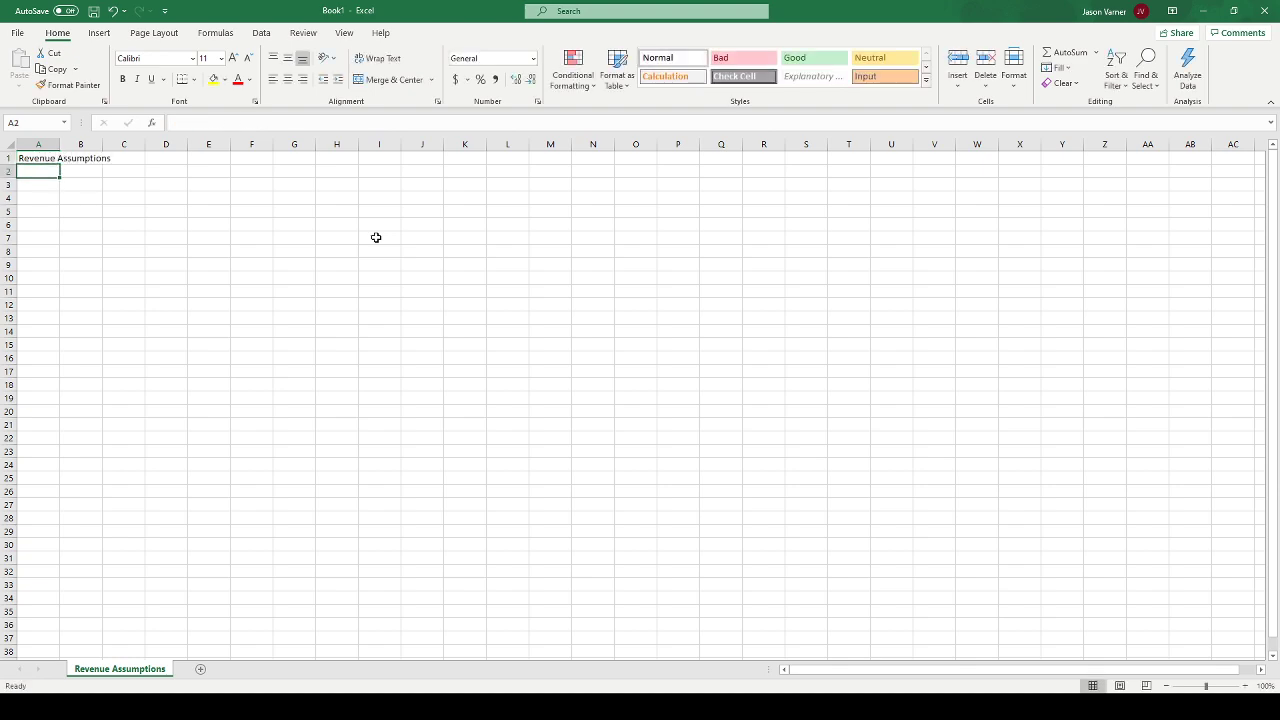
{"action": "left_click", "coordinate": [29, 157]}
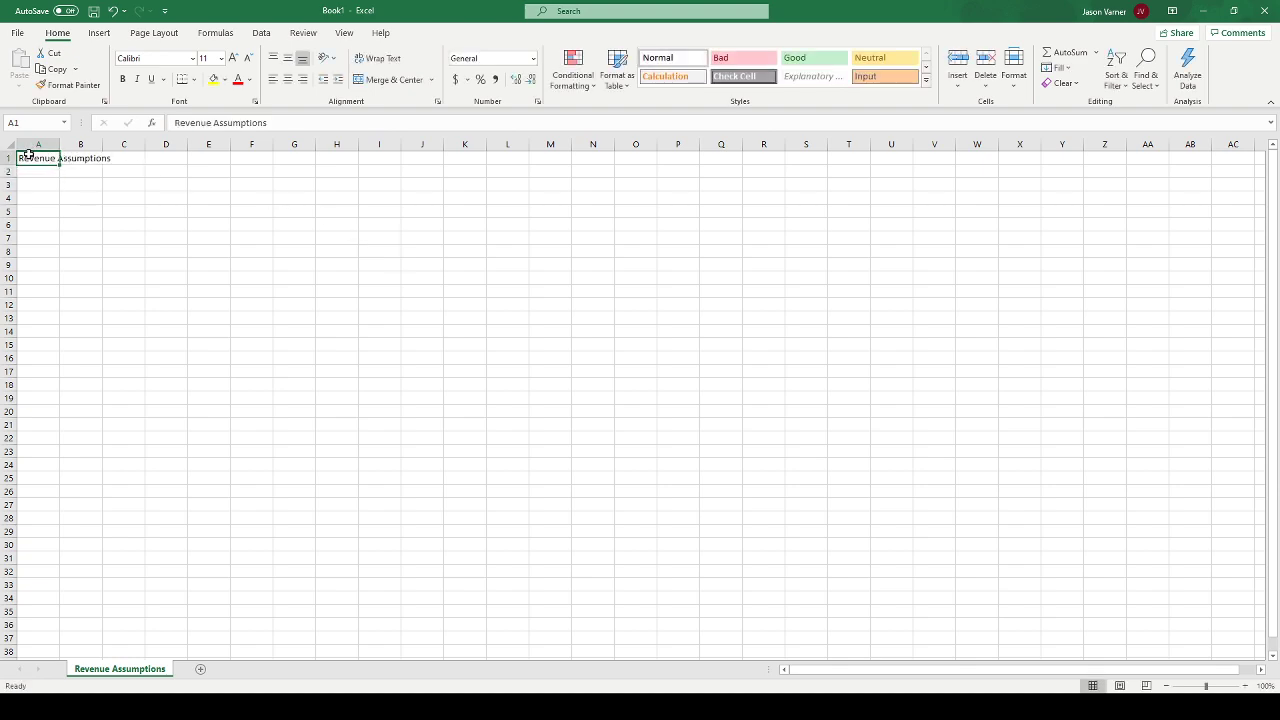
{"action": "left_click", "coordinate": [122, 79]}
{"action": "left_click", "coordinate": [210, 58]}
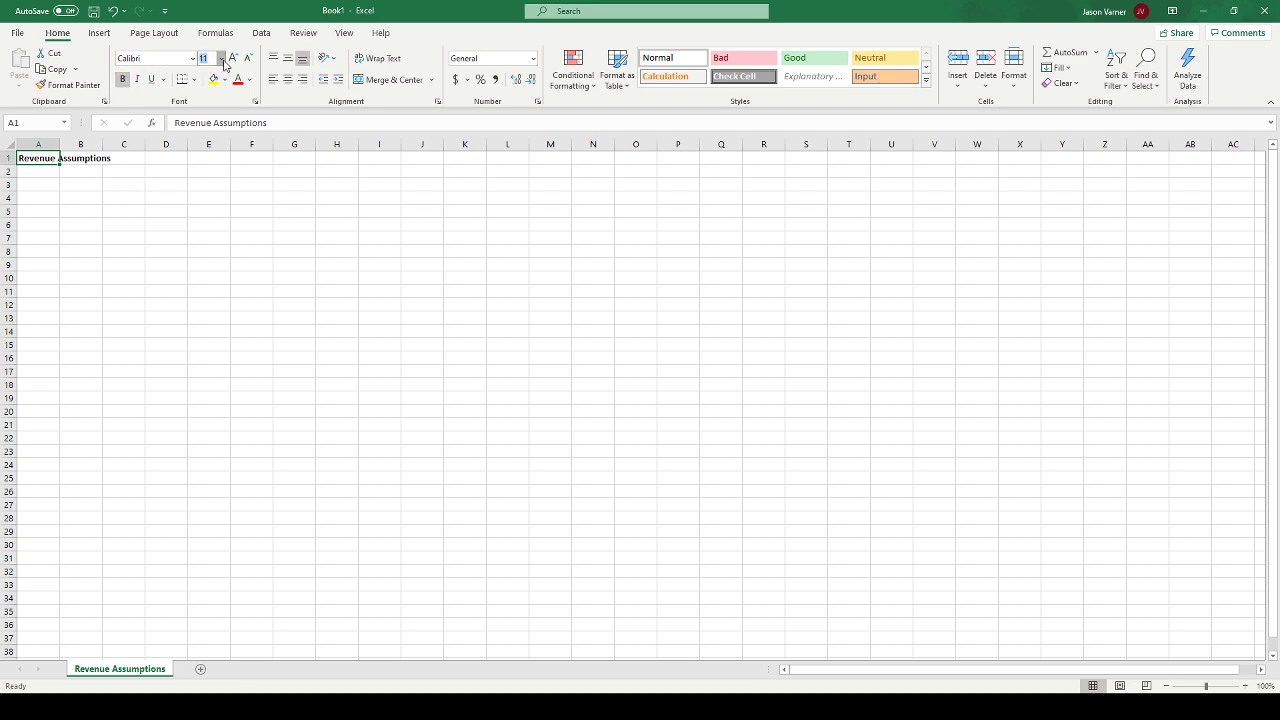
{"action": "type", "text": "16"}
{"action": "key", "text": "Return"}
- Build year headers in E4:N4, starting at 1 and adding 1 per column by formula, with a custom "Year" prefix number format
{"action": "left_click", "coordinate": [209, 205]}
{"action": "type", "text": "1"}
{"action": "key", "text": "Tab"}
{"action": "type", "text": "="}
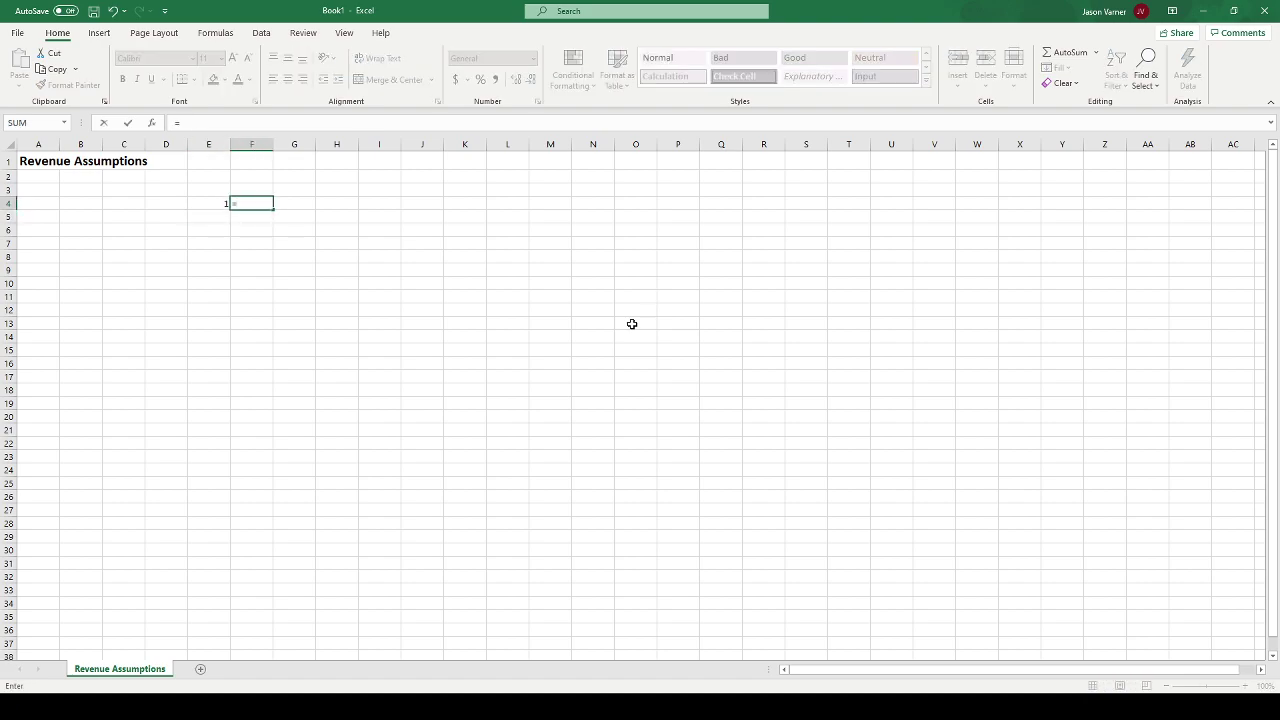
{"action": "left_click", "coordinate": [210, 206]}
{"action": "key", "text": "Return"}
{"action": "left_click", "coordinate": [264, 203]}
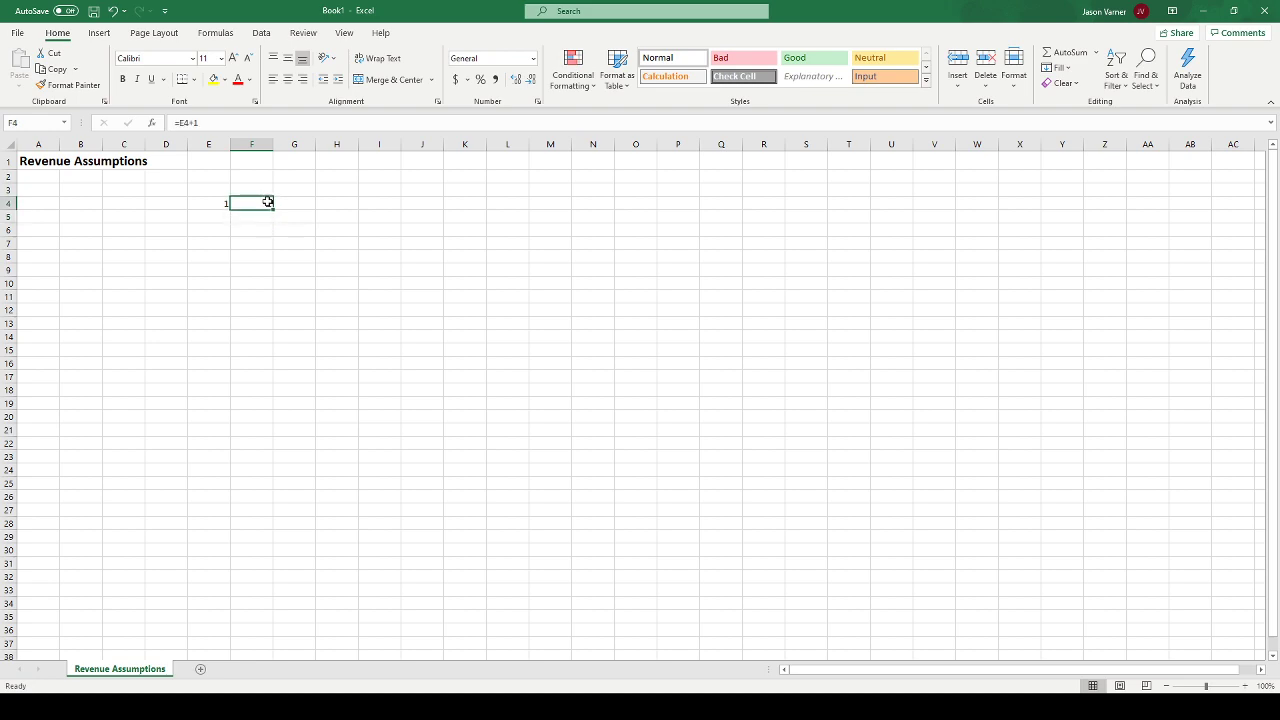
{"action": "left_click_drag", "start_coordinate": [273, 209], "coordinate": [612, 210]}
{"action": "left_click_drag", "start_coordinate": [206, 204], "coordinate": [606, 207]}
{"action": "left_click", "coordinate": [538, 102]}
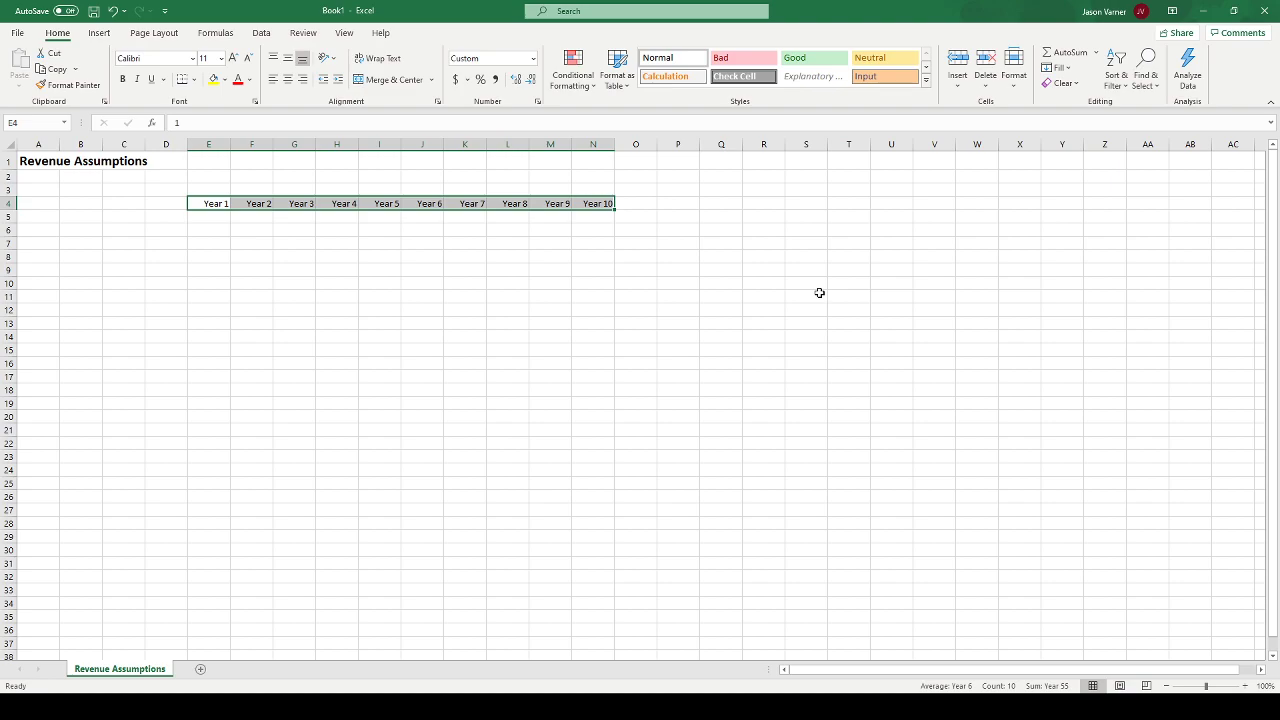
- Add a new sheet ahead of Revenue Assumptions and name it Control
{"action": "left_click", "coordinate": [202, 672]}
{"action": "left_click_drag", "start_coordinate": [200, 670], "coordinate": [72, 670]}
{"action": "double_click", "coordinate": [87, 669]}
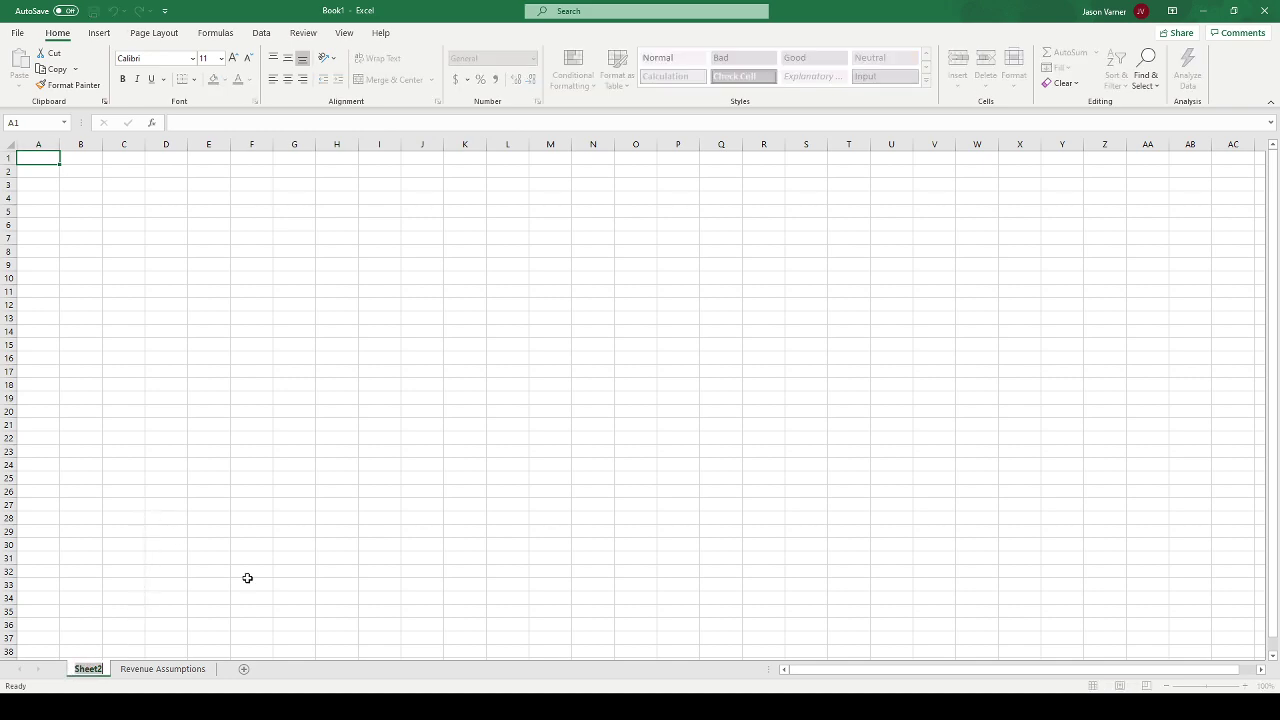
{"action": "type", "text": "control"}
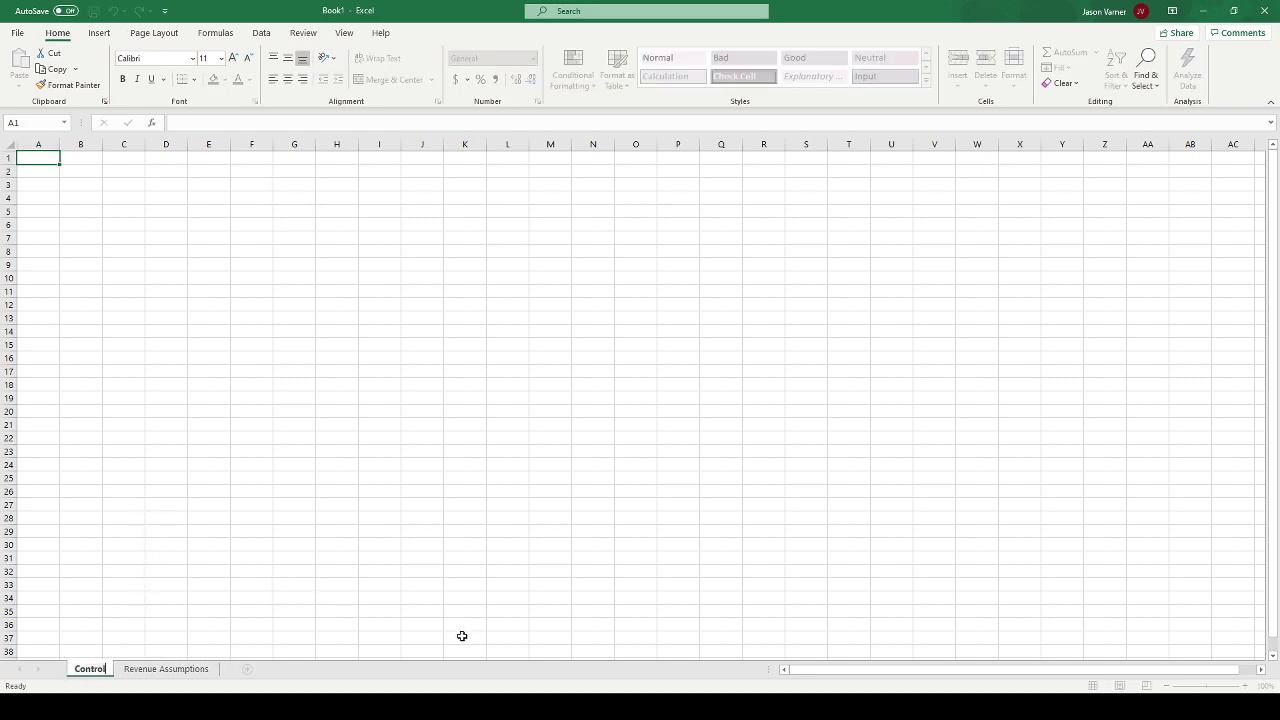
{"action": "key", "text": "Return"}
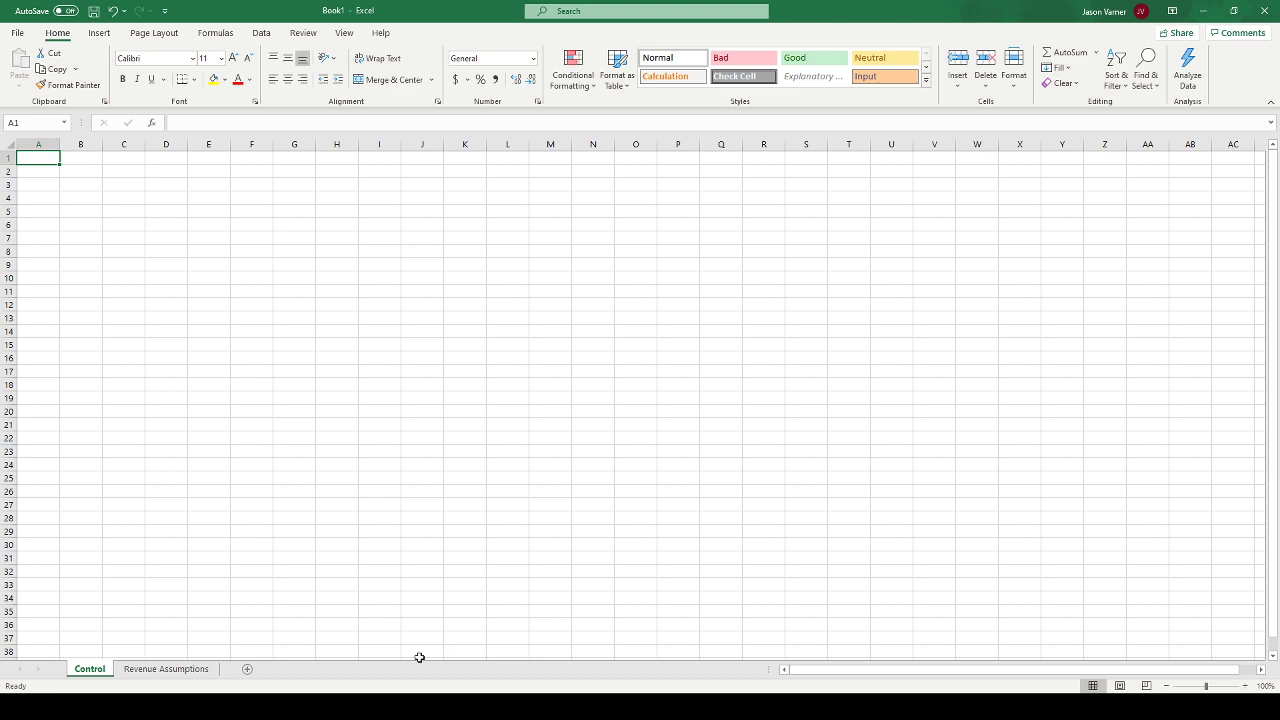
- On the Control sheet, enter the label "Start Year" in C5 and the date 1/1/2021 in D5
{"action": "left_click", "coordinate": [119, 213]}
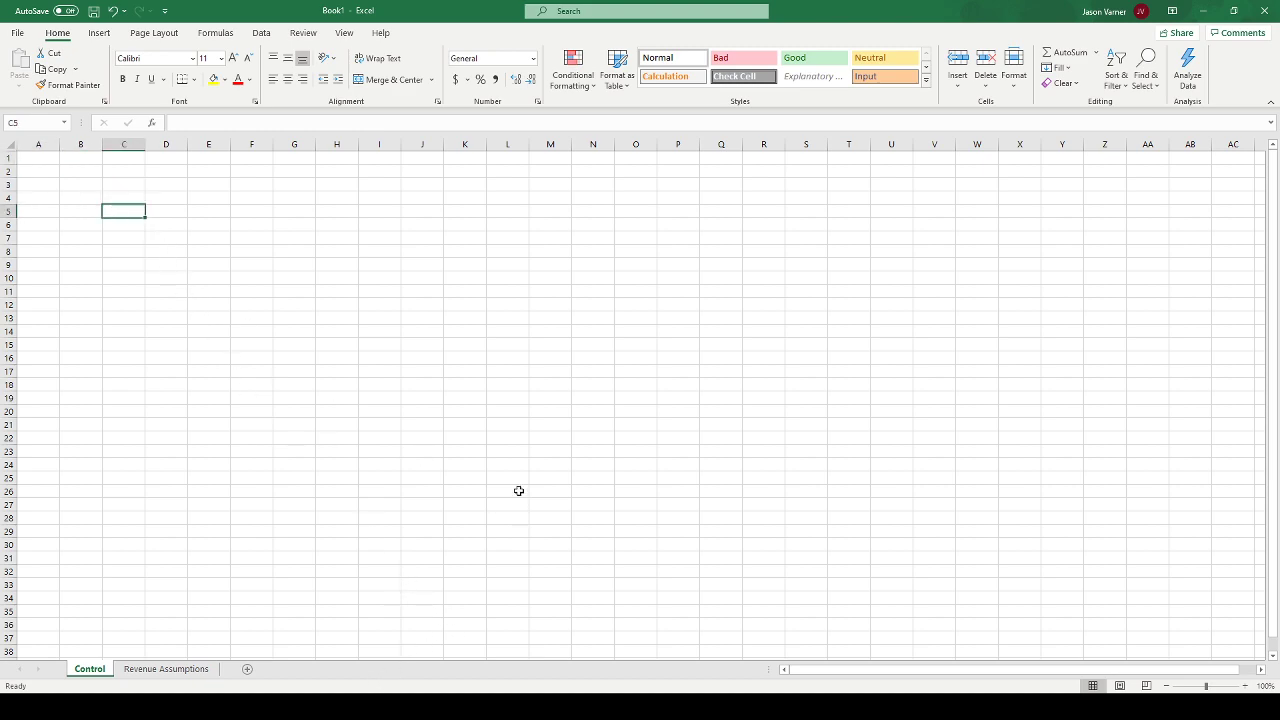
{"action": "type", "text": "Start Year"}
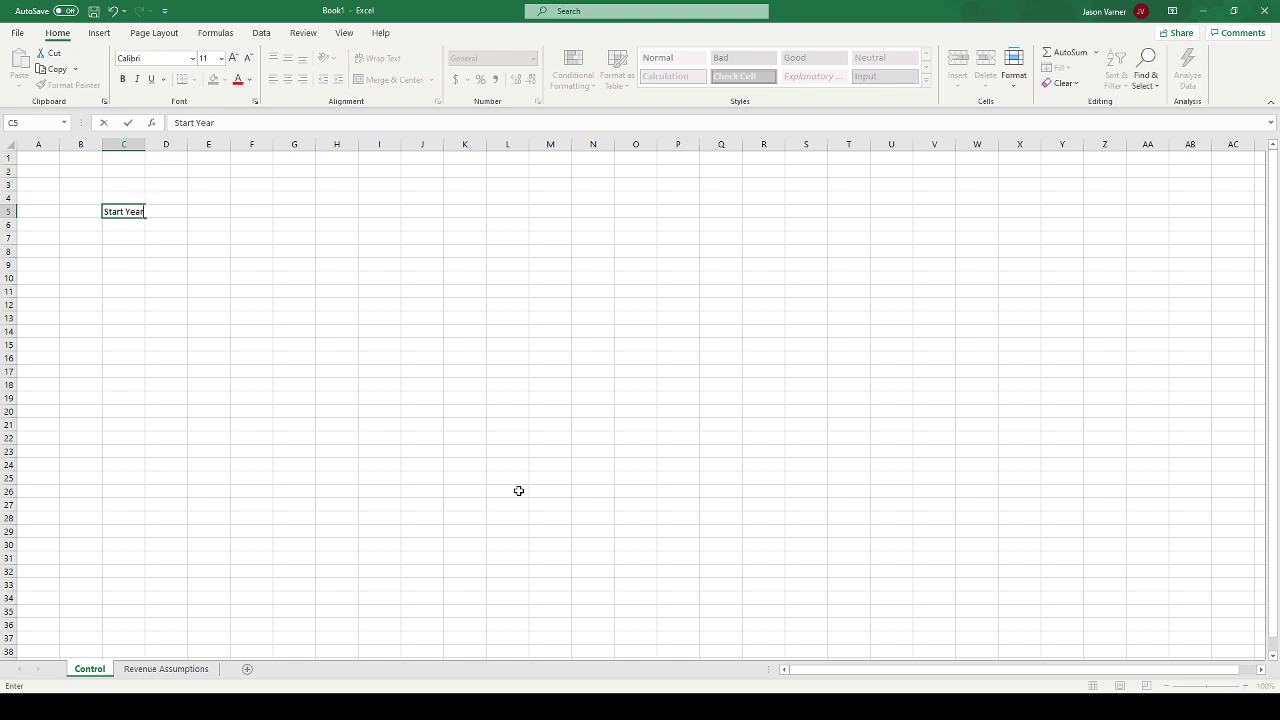
{"action": "key", "text": "Return"}
{"action": "key", "text": "Up"}
{"action": "key", "text": "Right"}
{"action": "type", "text": "1/1/2021"}
{"action": "key", "text": "Return"}
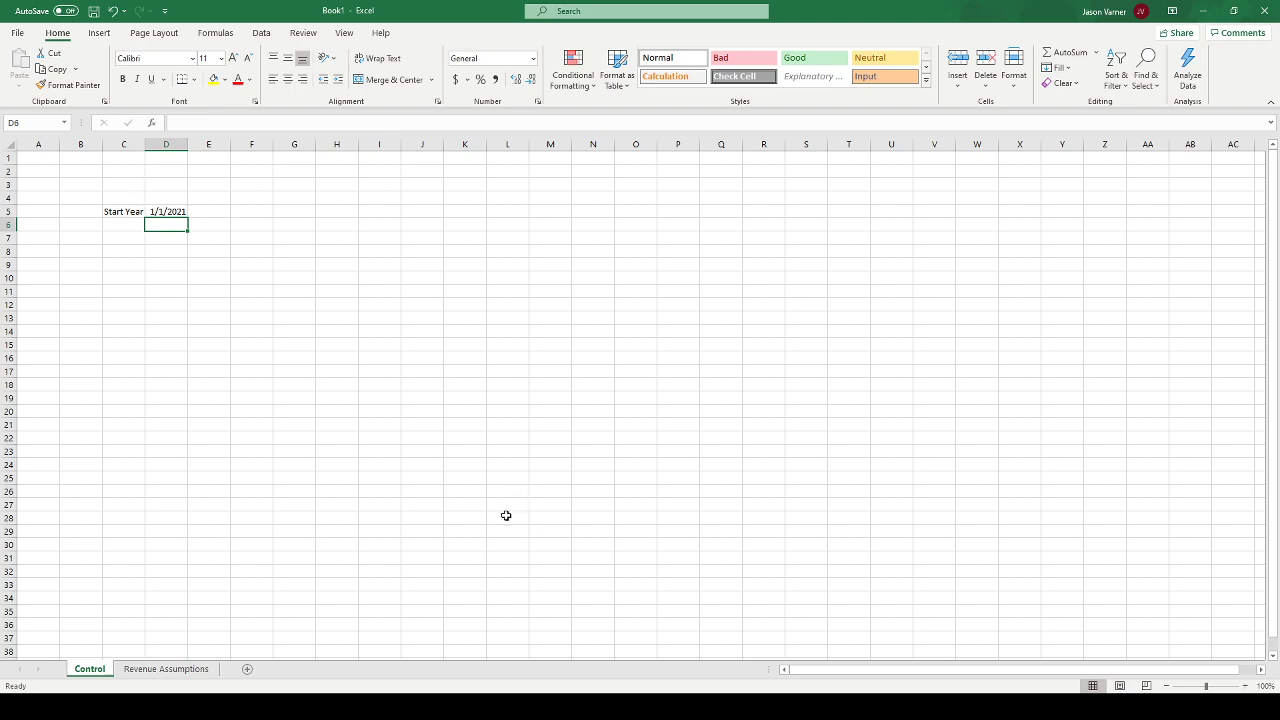
- Style the start date in D5 as an input cell with a light yellow fill and blue font
{"action": "left_click", "coordinate": [164, 212]}
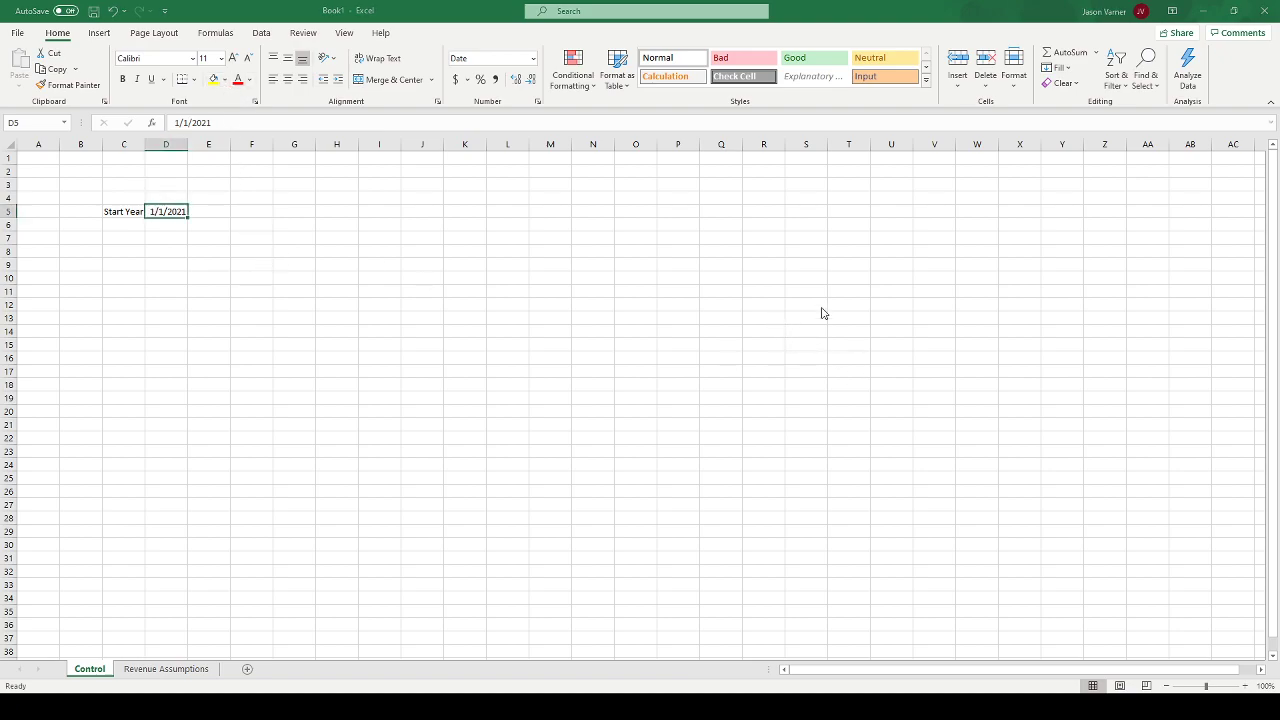
{"action": "left_click", "coordinate": [881, 229]}
{"action": "left_click", "coordinate": [250, 81]}
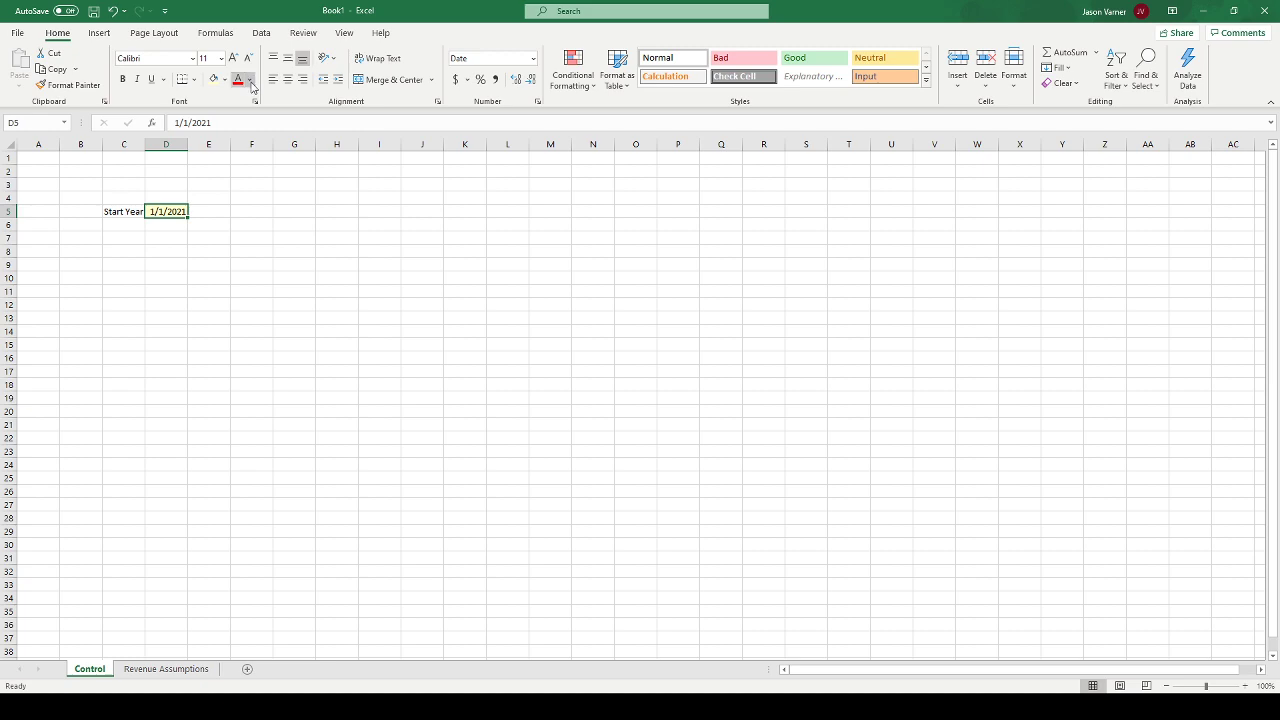
{"action": "left_click", "coordinate": [275, 289]}
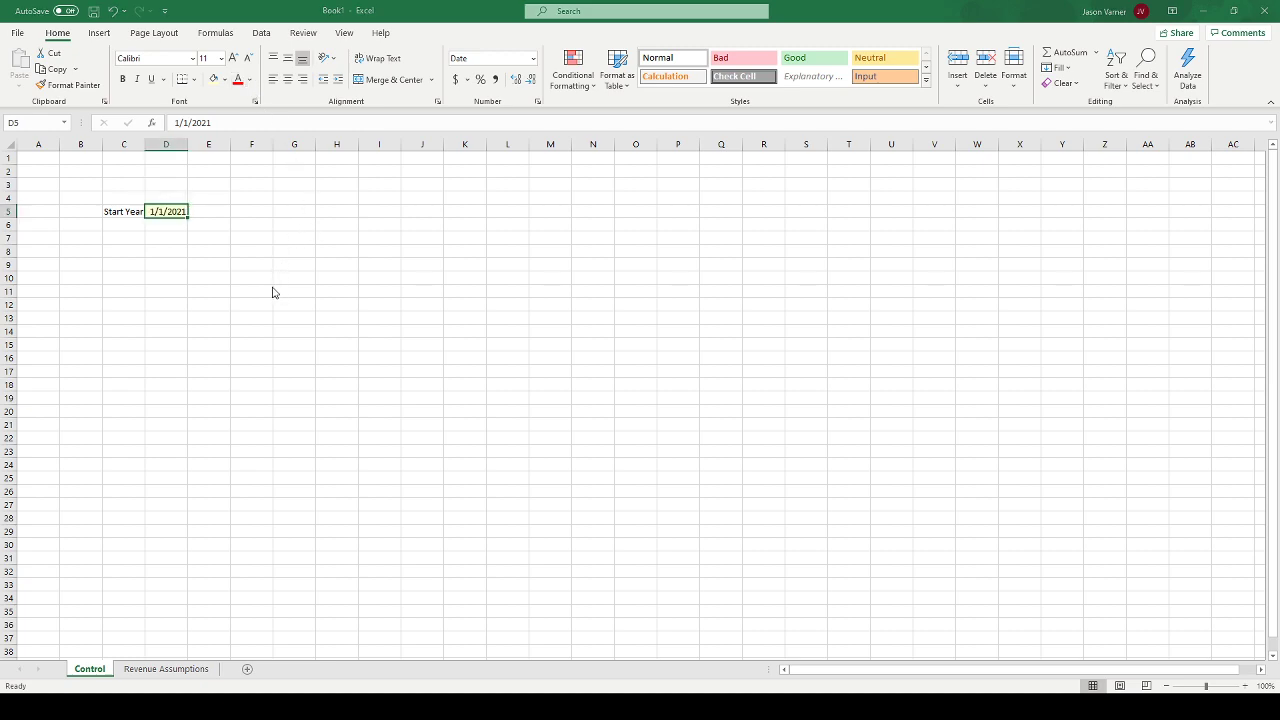
{"action": "left_click", "coordinate": [878, 229]}
- Add a new sheet after Revenue Assumptions and name it validation
{"action": "left_click", "coordinate": [247, 669]}
{"action": "left_click_drag", "start_coordinate": [136, 672], "coordinate": [251, 671]}
{"action": "type", "text": "validation"}
{"action": "key", "text": "Return"}
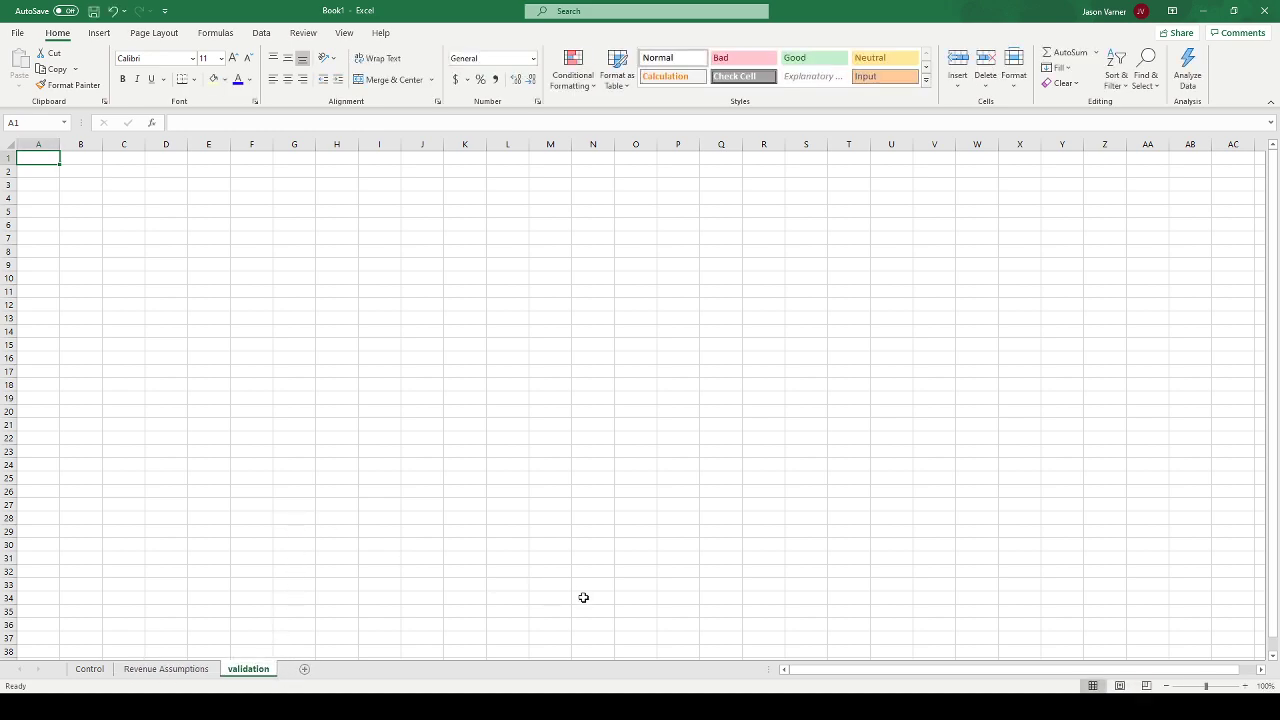
- In A1 of the validation sheet, enter =DATE(YEAR(Control!D5),1,1) to pull the start year from the Control sheet
{"action": "type", "text": "=date("}
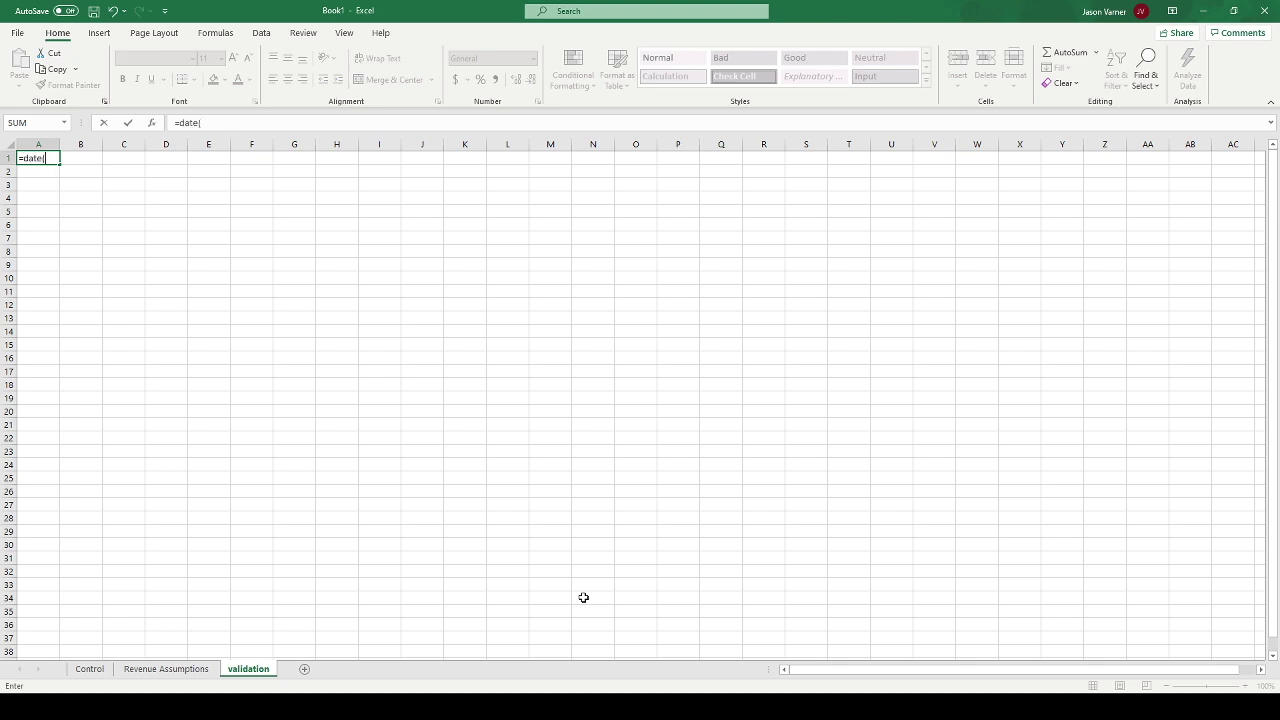
{"action": "type", "text": "year("}
{"action": "left_click", "coordinate": [91, 678]}
{"action": "left_click", "coordinate": [168, 211]}
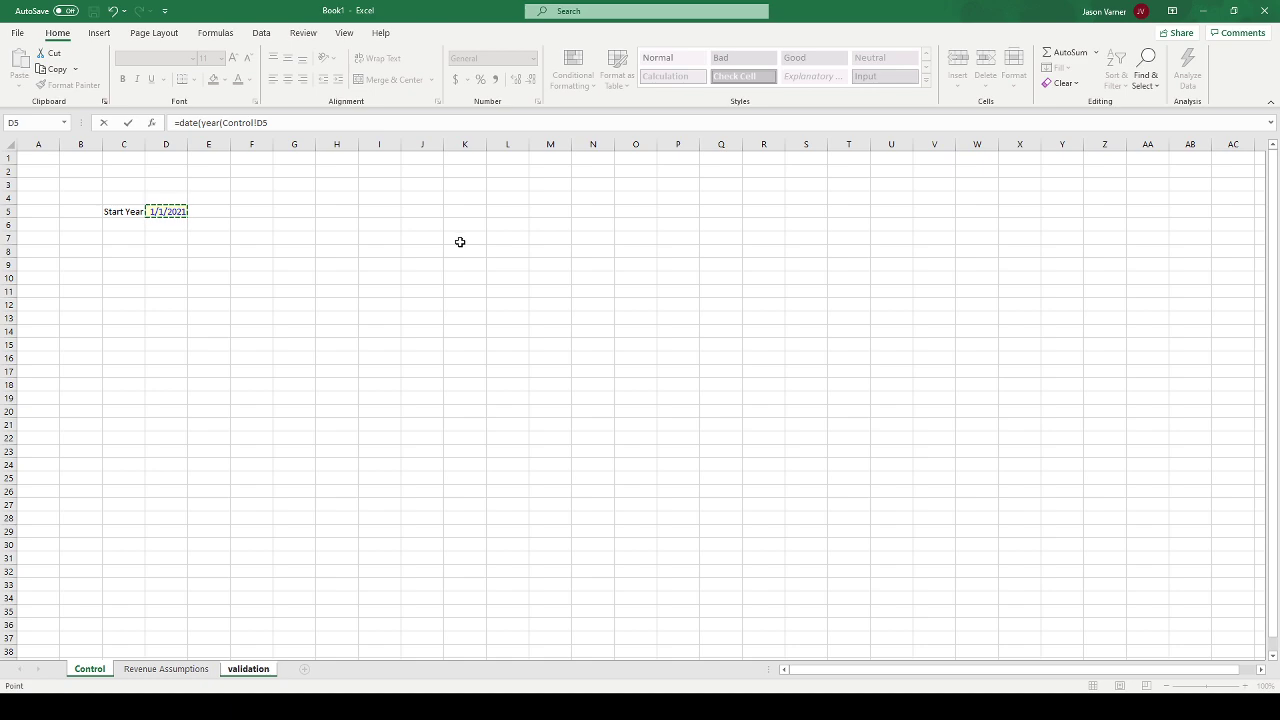
{"action": "type", "text": "),1,1)"}
{"action": "key", "text": "Return"}
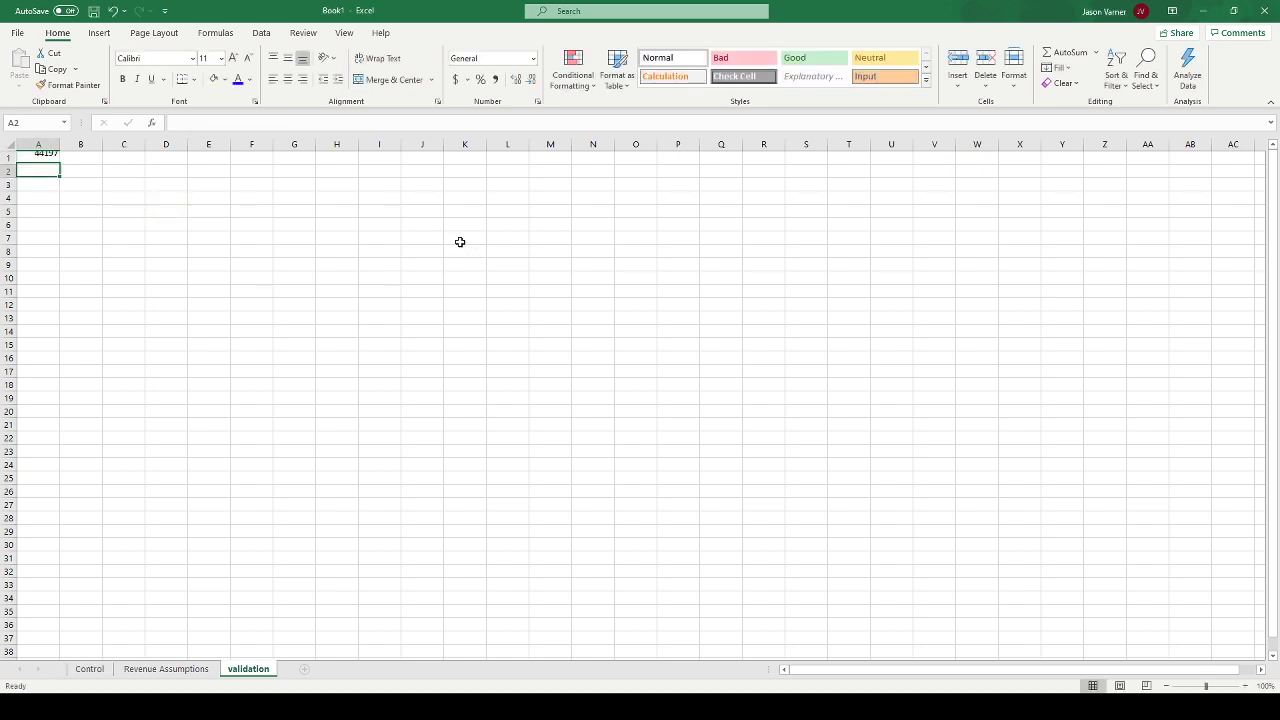
- Enter =EDATE(A1,1) in A2 and format column A as month-year dates in the style Jan-21
{"action": "key", "text": "Up"}
{"action": "key", "text": "Down"}
{"action": "type", "text": "=e"}
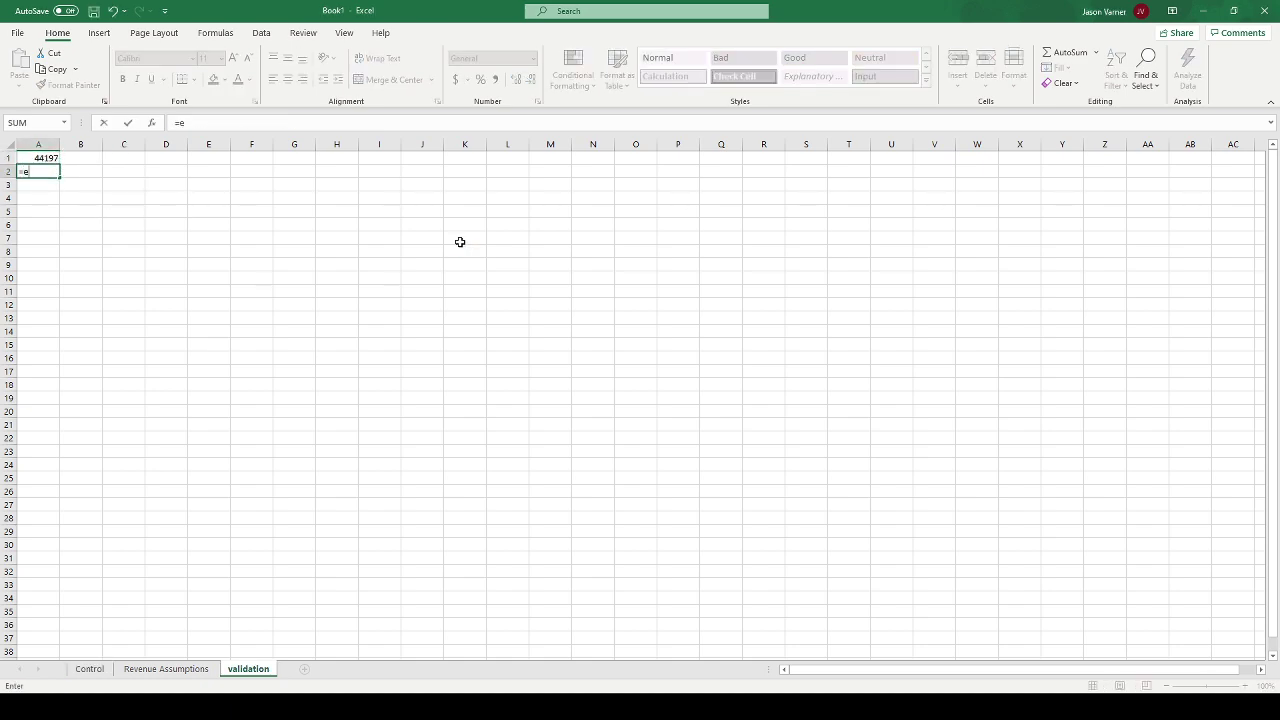
{"action": "type", "text": "date("}
{"action": "left_click", "coordinate": [37, 157]}
{"action": "type", "text": ",1)"}
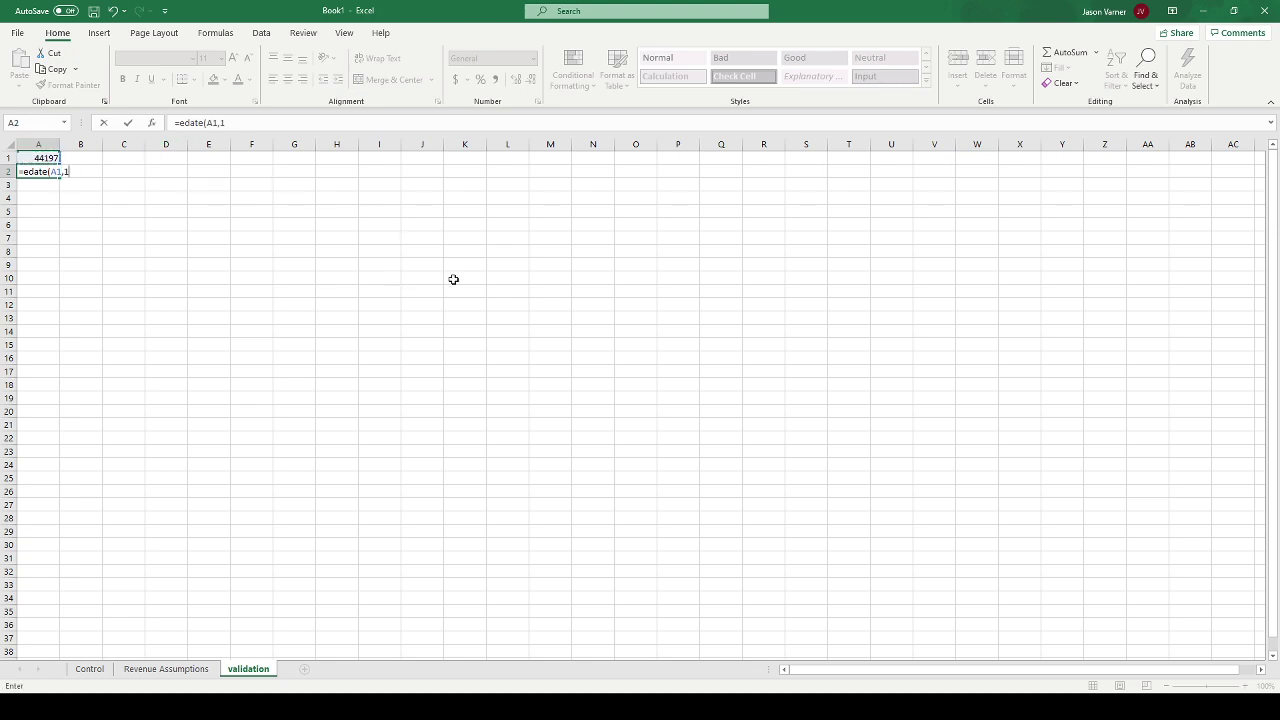
{"action": "key", "text": "Return"}
{"action": "key", "text": "Return"}
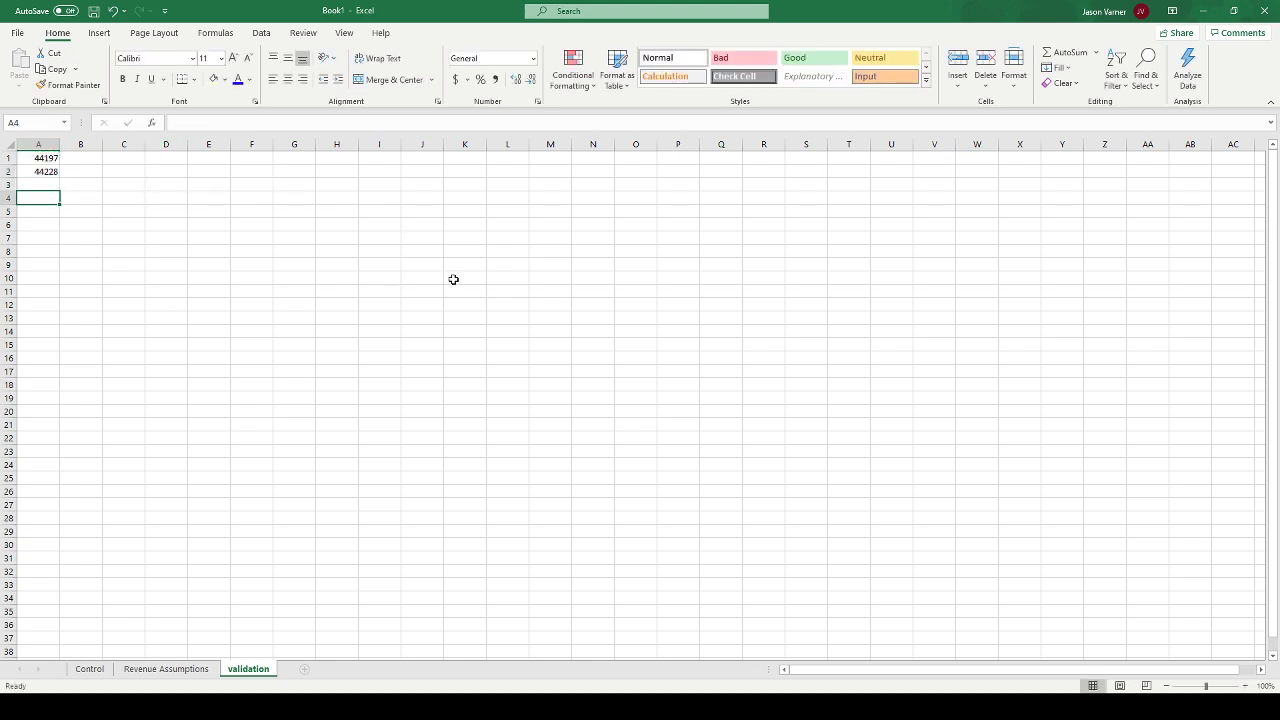
{"action": "left_click", "coordinate": [40, 144]}
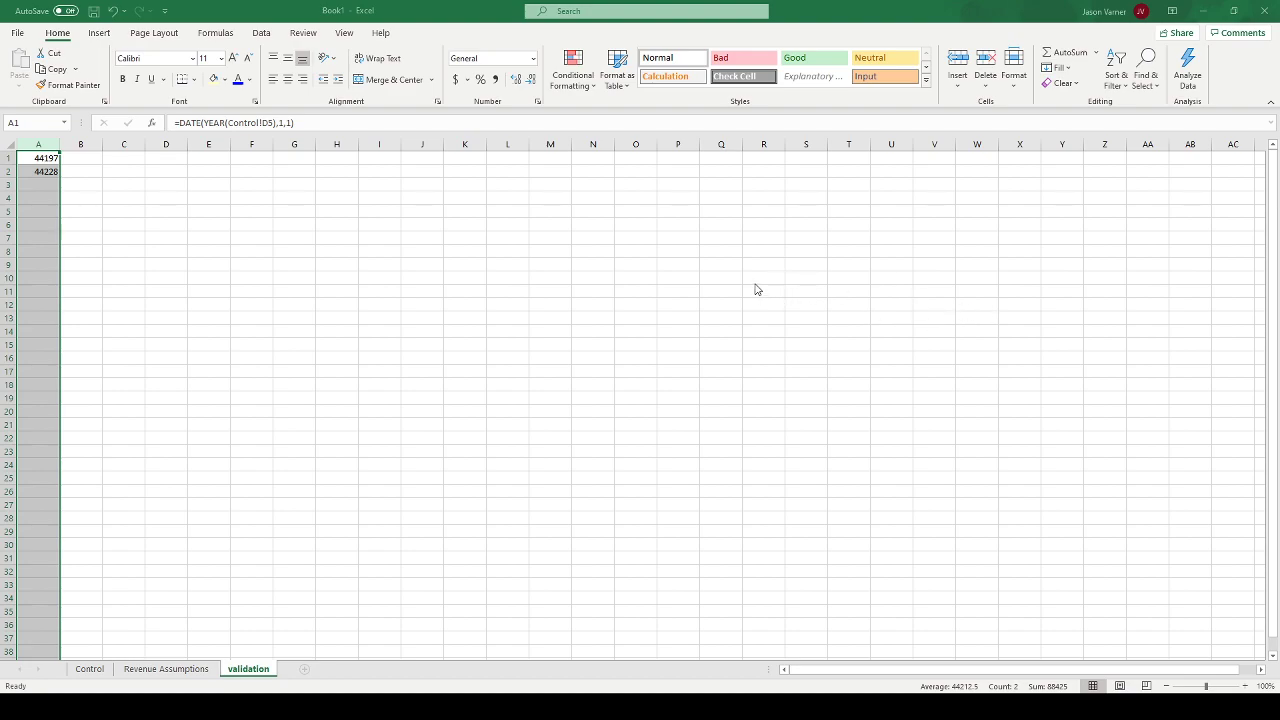
{"action": "left_click", "coordinate": [920, 465]}
- Fill the EDATE formula from A2 down column A through row 120 and clear the surplus dates from row 121 onward
{"action": "left_click", "coordinate": [41, 174]}
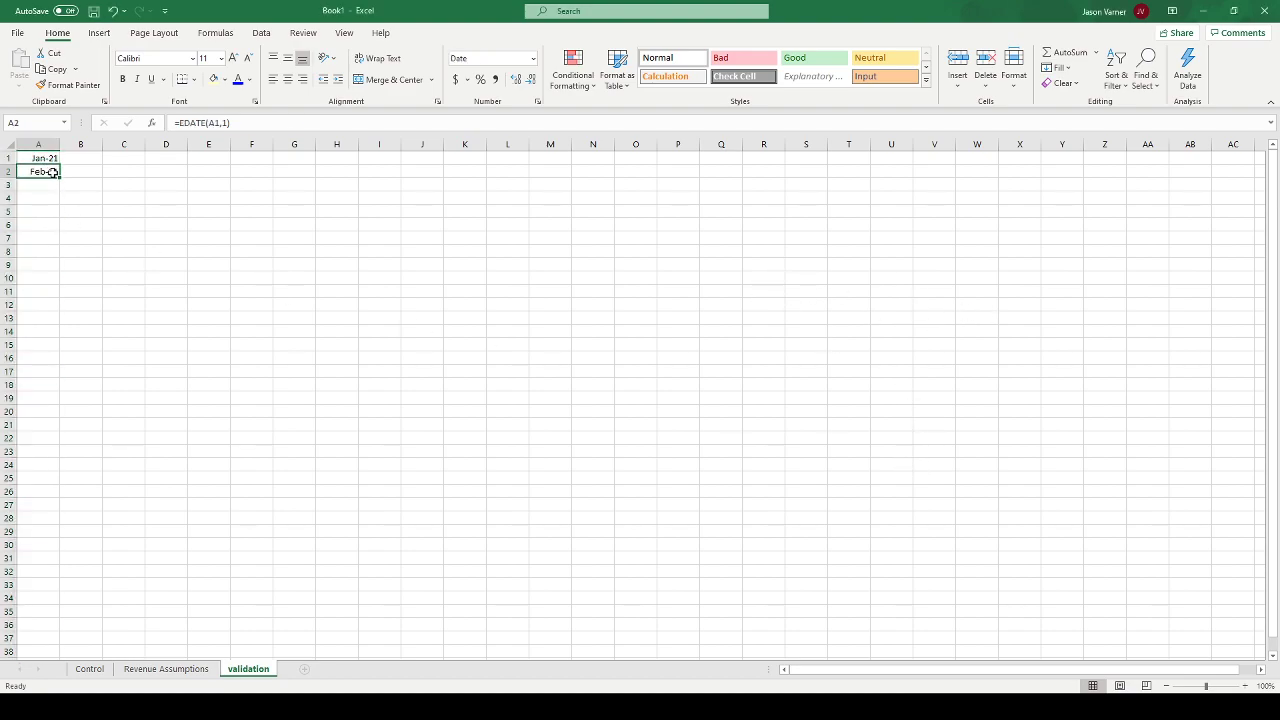
{"action": "left_click_drag", "start_coordinate": [59, 178], "coordinate": [40, 226]}
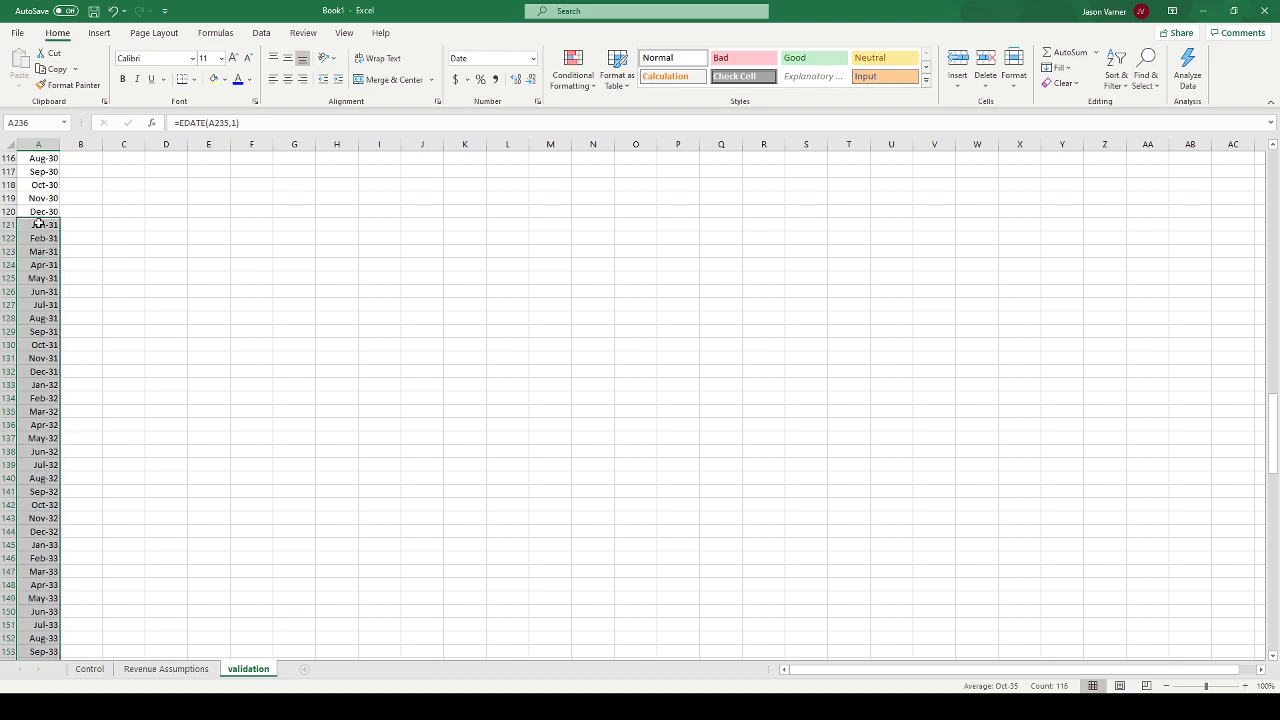
{"action": "key", "text": "Delete"}
{"action": "left_click", "coordinate": [174, 343]}
{"action": "scroll", "coordinate": [174, 368], "scroll_direction": "up", "scroll_amount": 20}
{"action": "scroll", "coordinate": [162, 480], "scroll_direction": "down", "scroll_amount": 5}
{"action": "scroll", "coordinate": [163, 608], "scroll_direction": "up", "scroll_amount": 5}
- Return to the Revenue Assumptions sheet, display the view options and select cell H10
{"action": "left_click", "coordinate": [187, 669]}
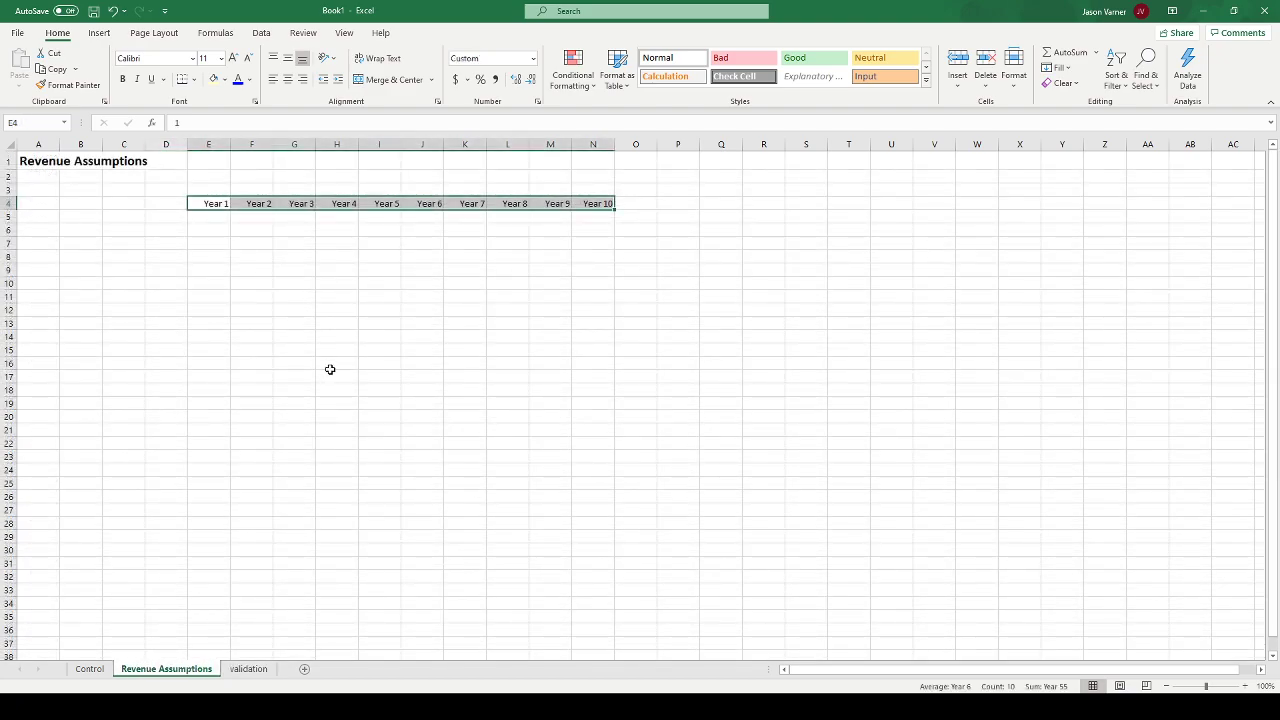
{"action": "left_click", "coordinate": [341, 33]}
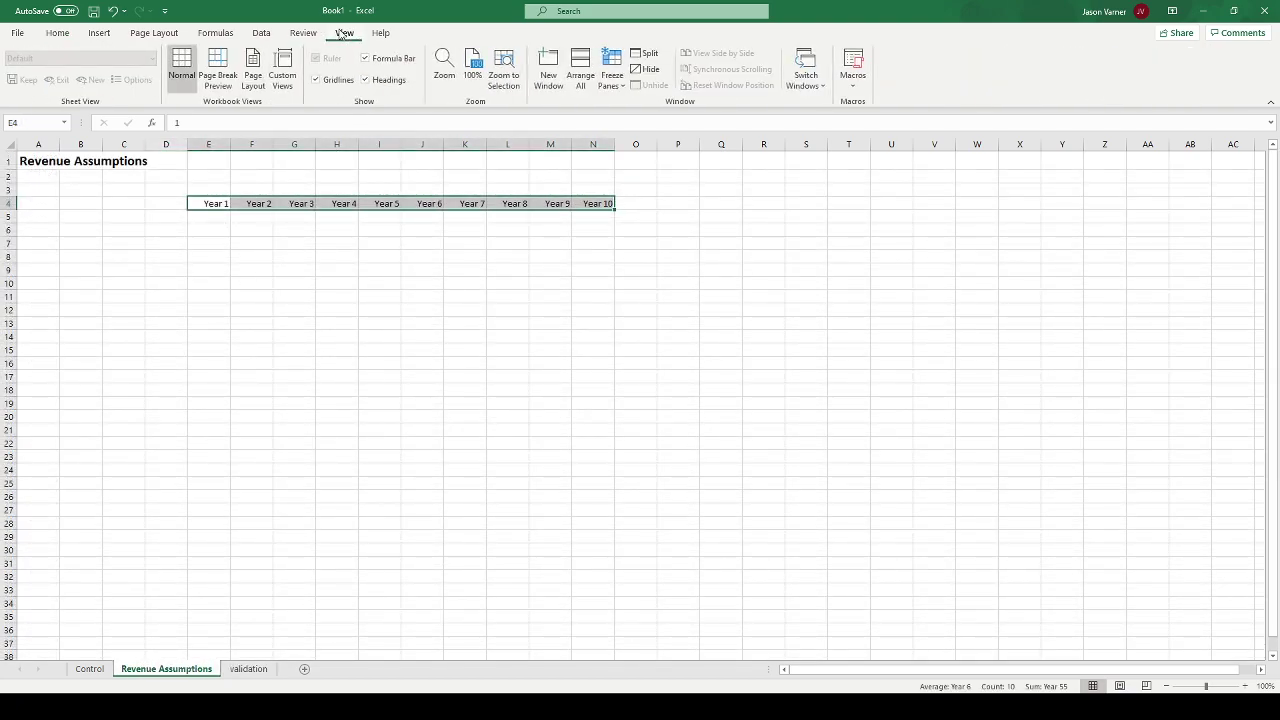
{"action": "left_click", "coordinate": [339, 280]}
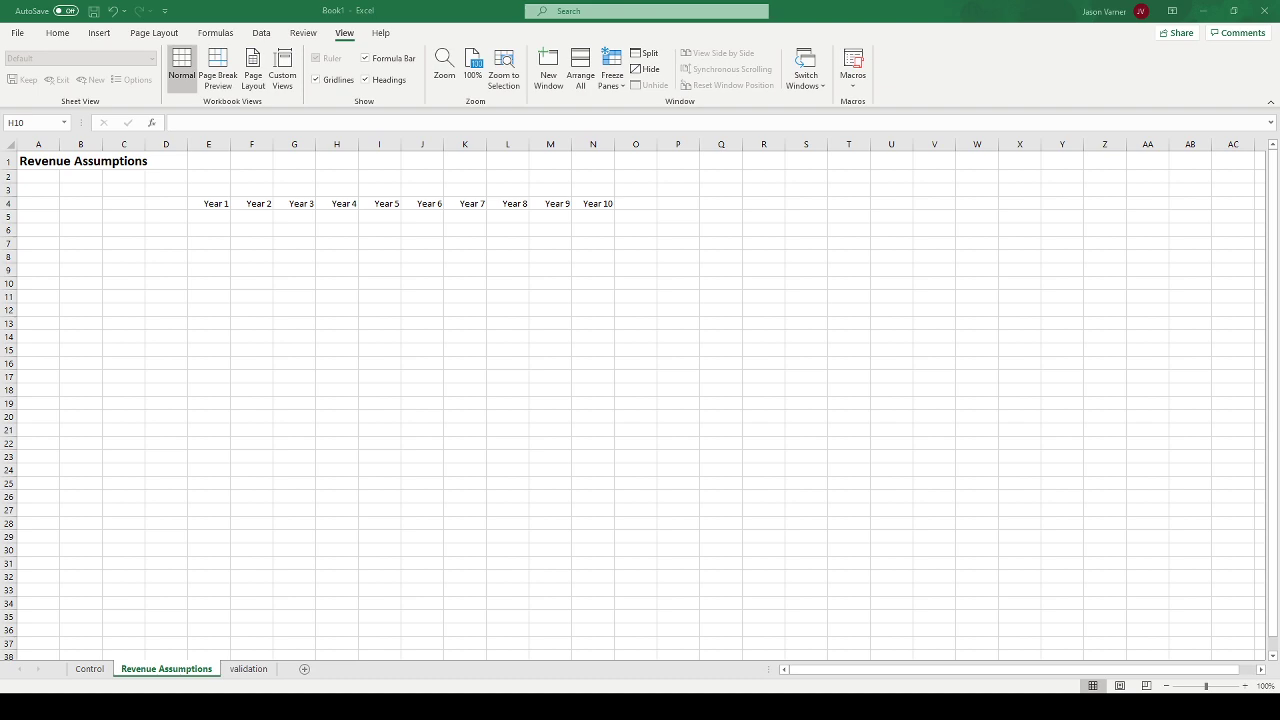
{"action": "left_click", "coordinate": [205, 214]}
{"action": "left_click", "coordinate": [162, 232]}
{"action": "scroll", "coordinate": [207, 289], "scroll_direction": "down", "scroll_amount": 2}
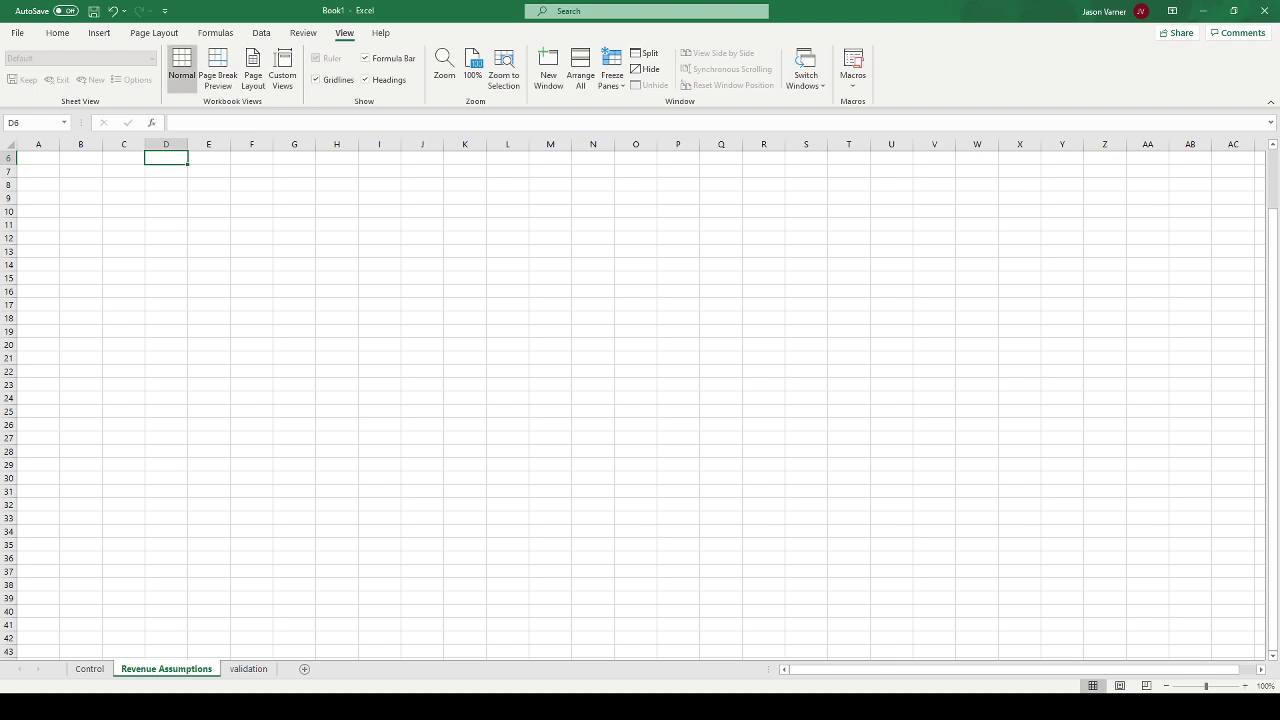
{"action": "left_click", "coordinate": [164, 212]}
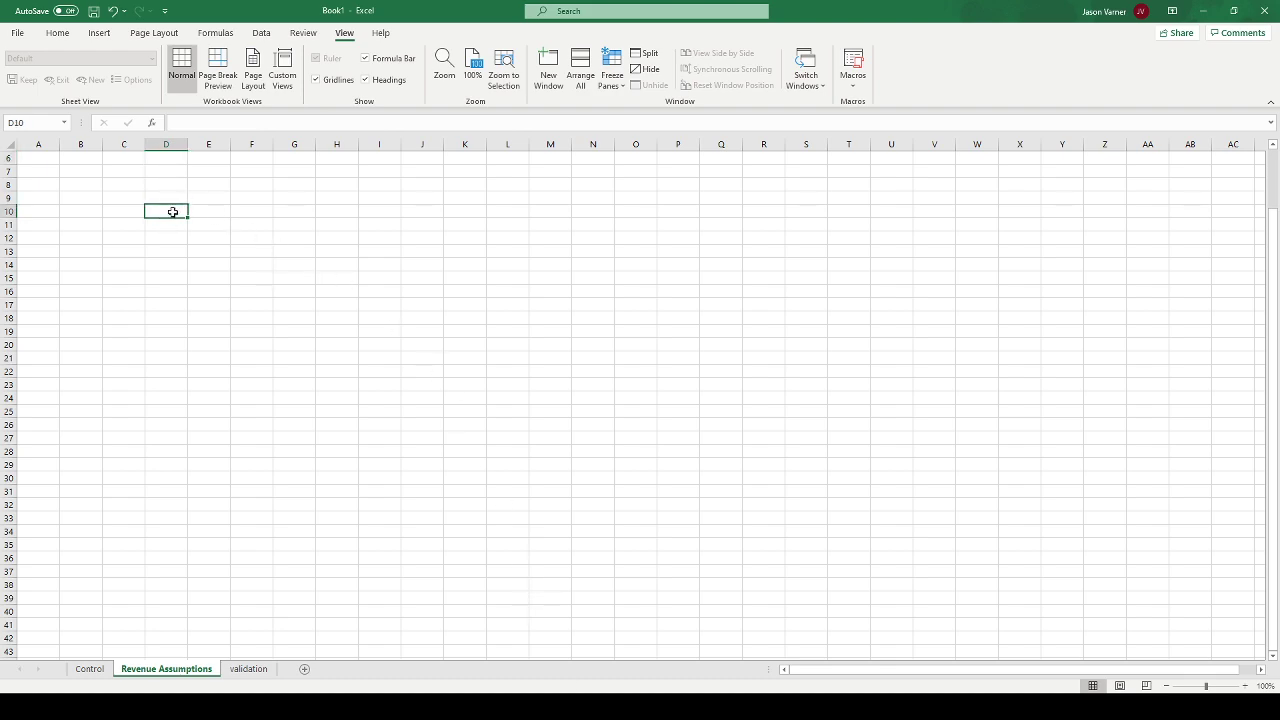
{"action": "scroll", "coordinate": [160, 363], "scroll_direction": "up", "scroll_amount": 2}
{"action": "scroll", "coordinate": [174, 217], "scroll_direction": "down", "scroll_amount": 2}
{"action": "scroll", "coordinate": [174, 260], "scroll_direction": "up", "scroll_amount": 2}
{"action": "left_click", "coordinate": [180, 230]}
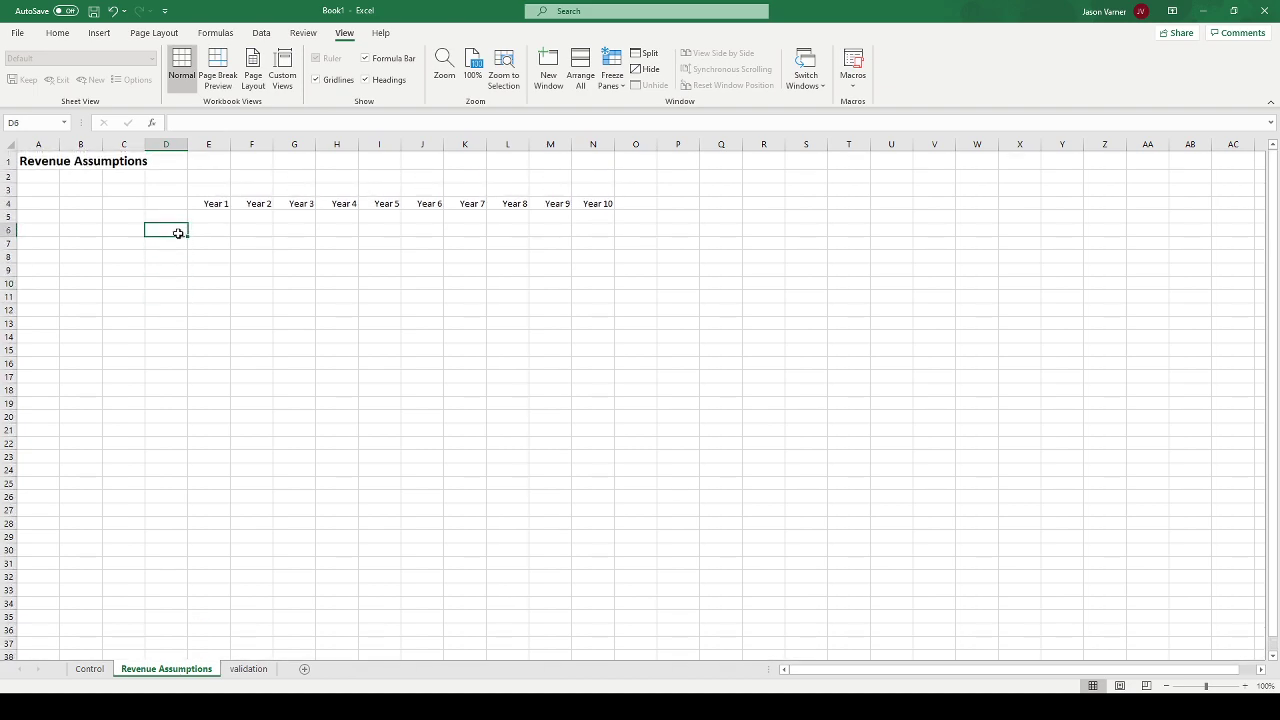
{"action": "left_click", "coordinate": [212, 231]}
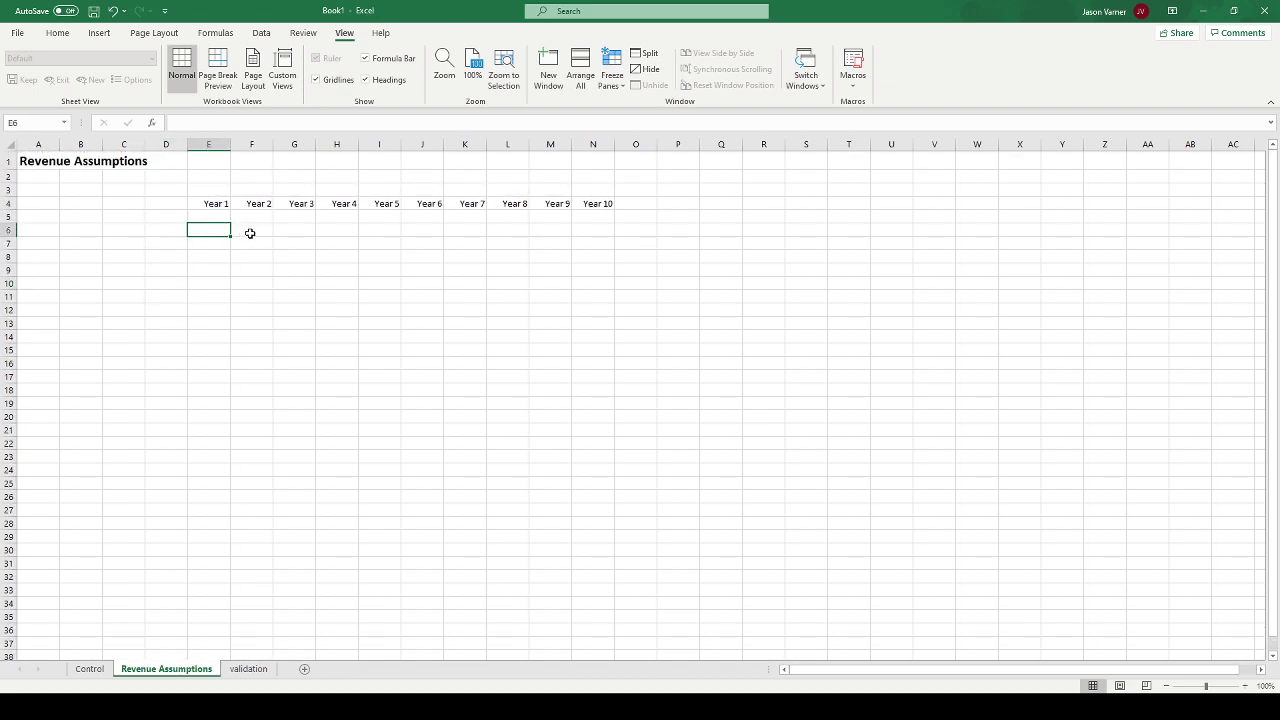
{"action": "left_click", "coordinate": [258, 231]}
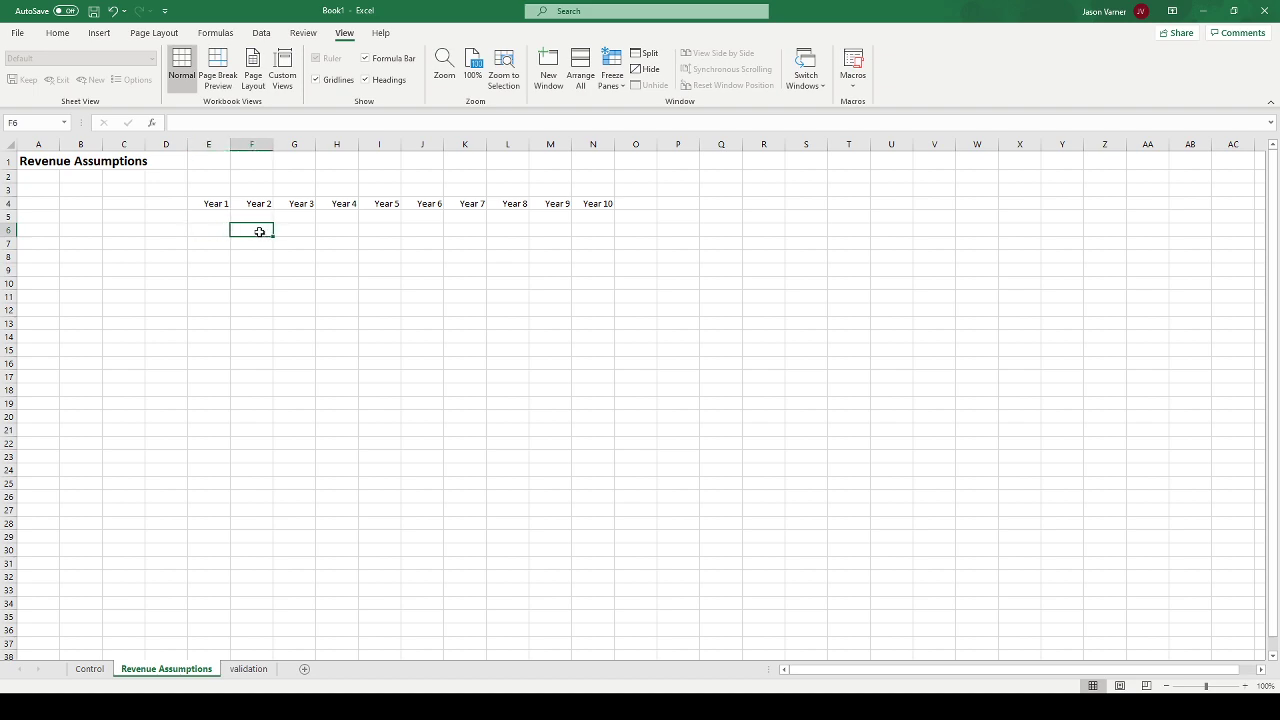
{"action": "left_click", "coordinate": [297, 231]}
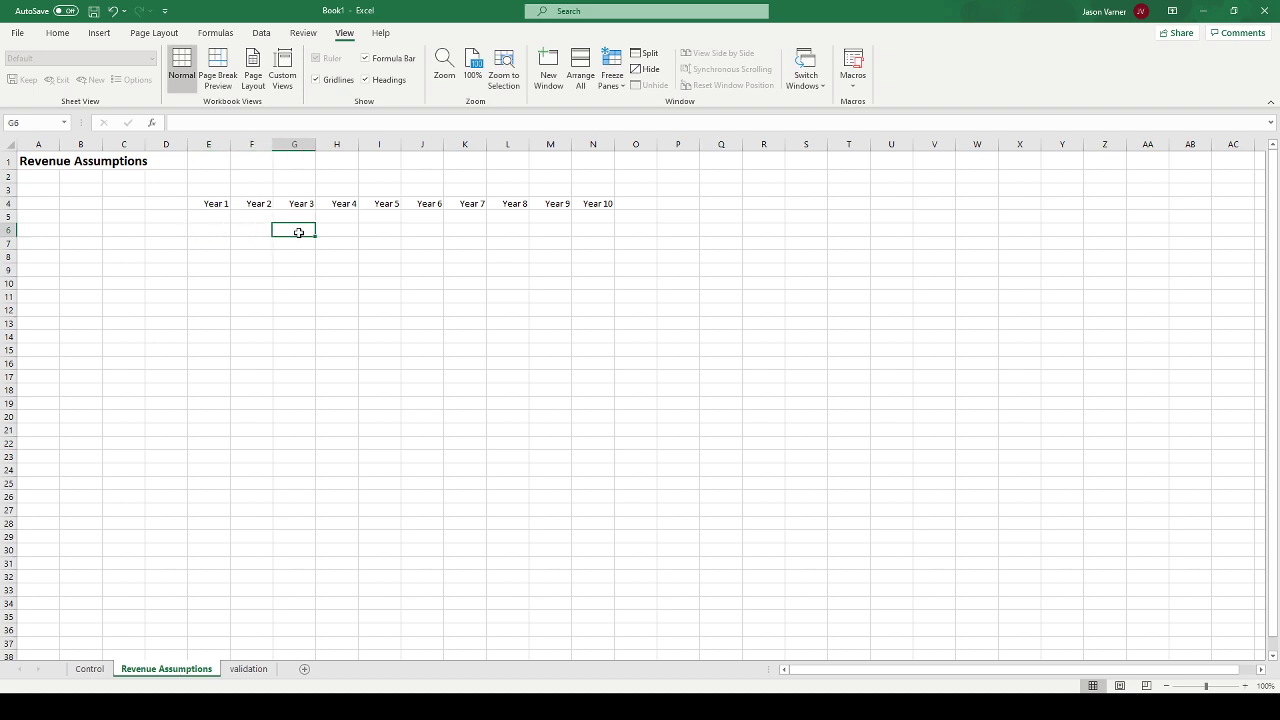
- Widen column D of the Revenue Assumptions sheet and enter the label "Number of Slots" in D6
{"action": "left_click_drag", "start_coordinate": [187, 144], "coordinate": [244, 146]}
{"action": "left_click", "coordinate": [215, 223]}
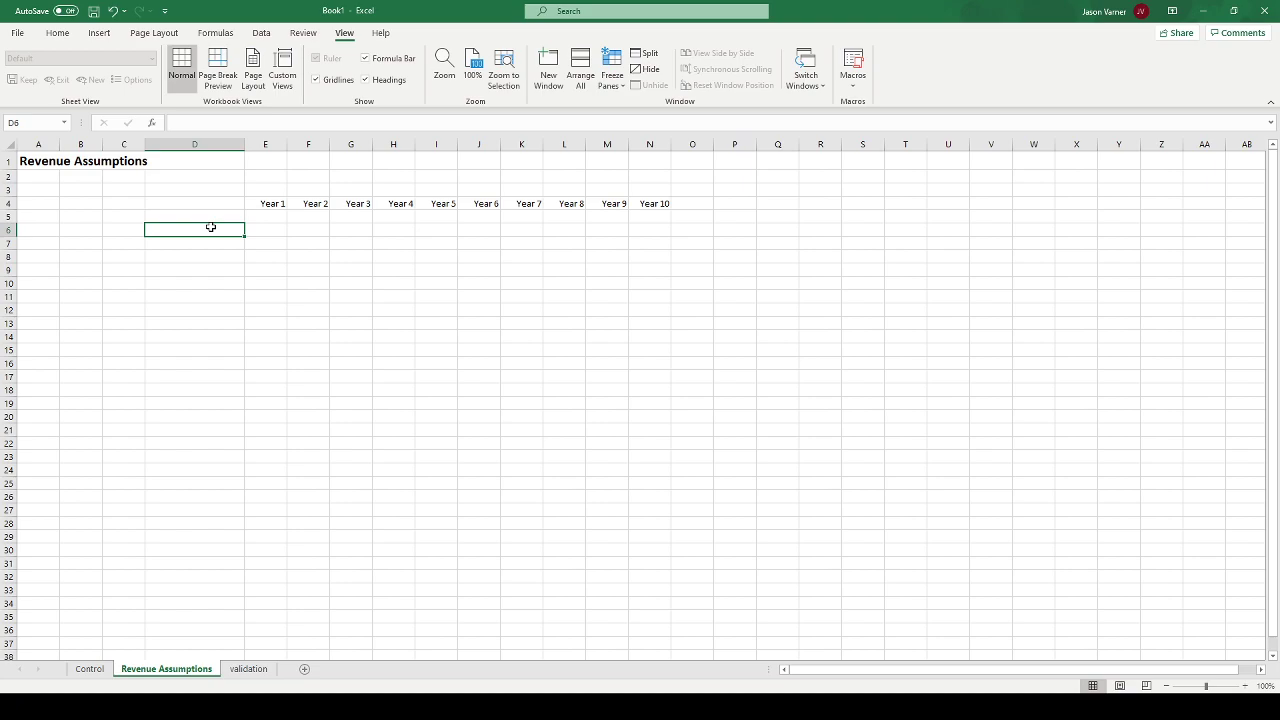
{"action": "type", "text": "Numb"}
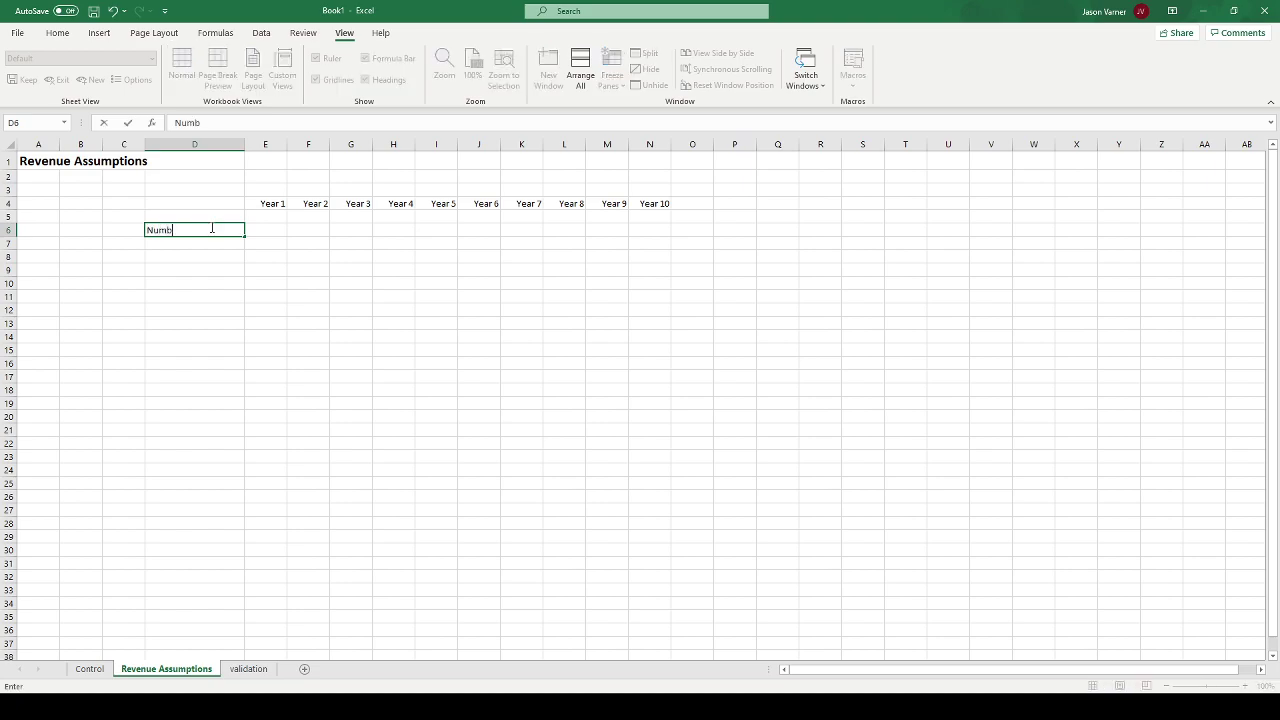
{"action": "type", "text": "er of Slots"}
{"action": "key", "text": "Return"}
{"action": "type", "text": "\\"}
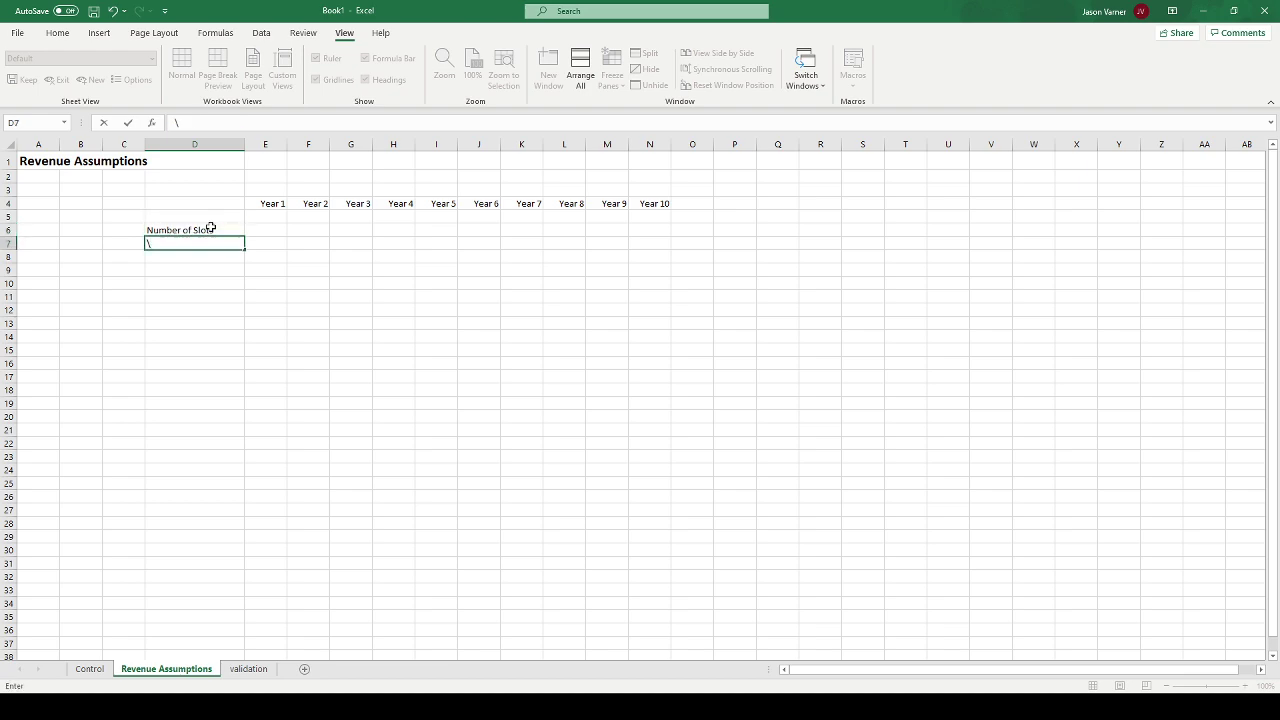
{"action": "key", "text": "Escape"}
- Extend the label in D6 to "Number of Slots Available" and widen column D so the text fits
{"action": "left_click", "coordinate": [211, 228]}
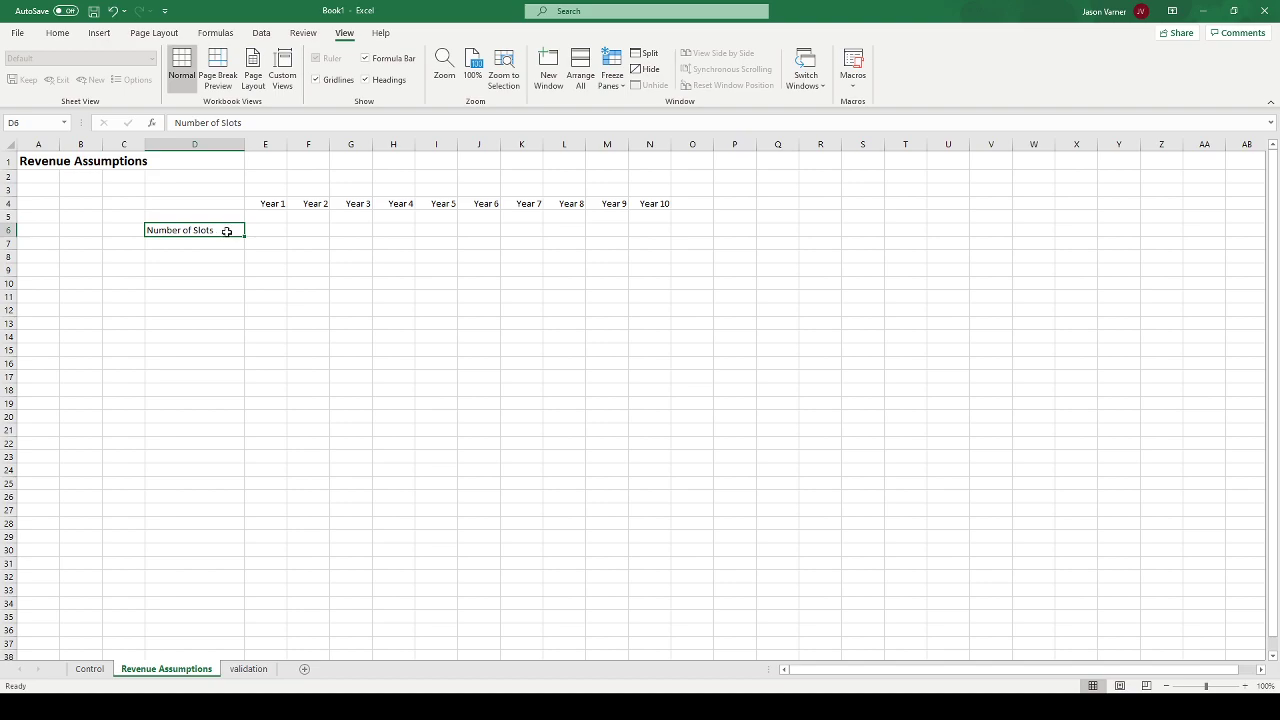
{"action": "double_click", "coordinate": [242, 232]}
{"action": "type", "text": "Available"}
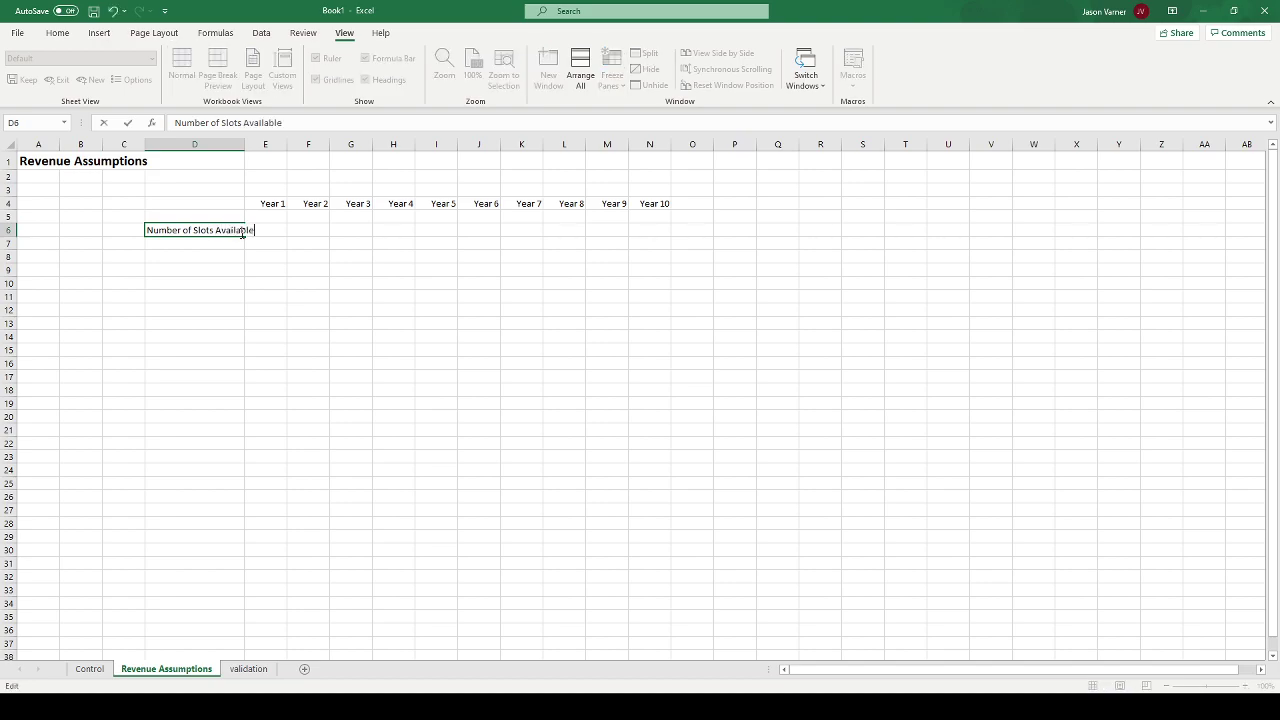
{"action": "key", "text": "Return"}
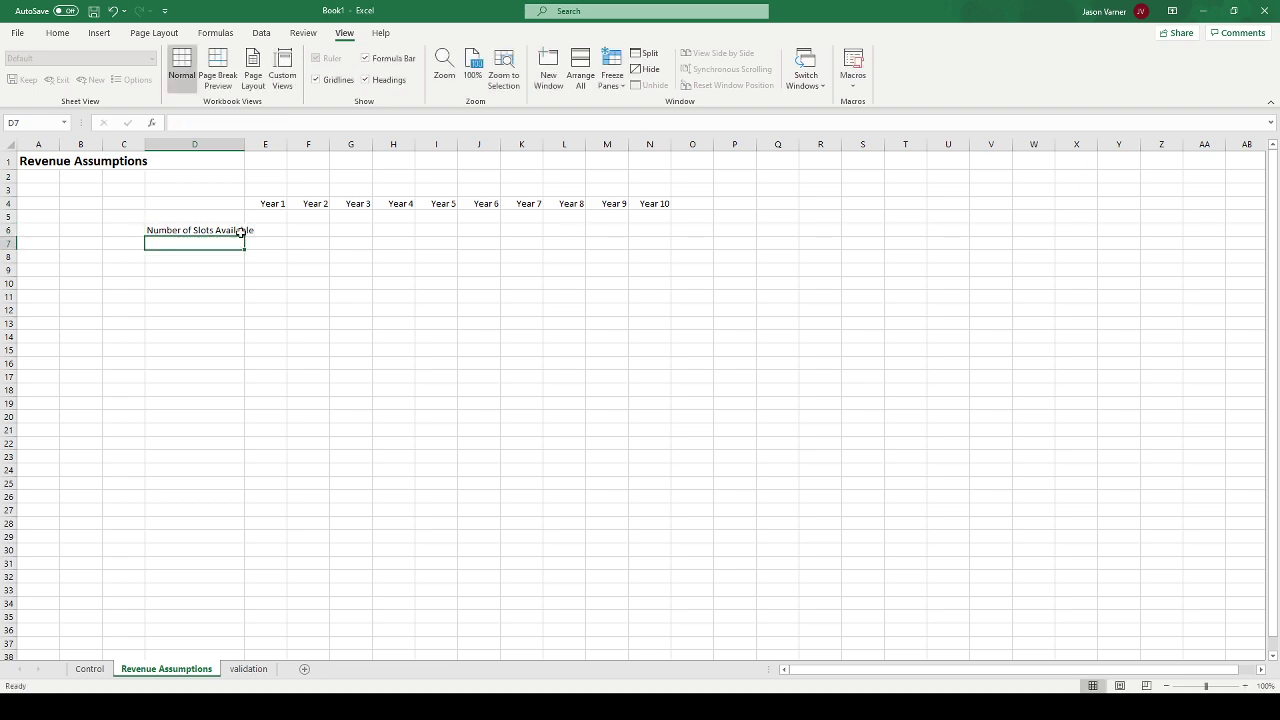
{"action": "left_click_drag", "start_coordinate": [245, 144], "coordinate": [301, 144]}
- Insert the word "Driving" in the D6 label so it reads "Number of Driving Slots Available"
{"action": "double_click", "coordinate": [216, 230]}
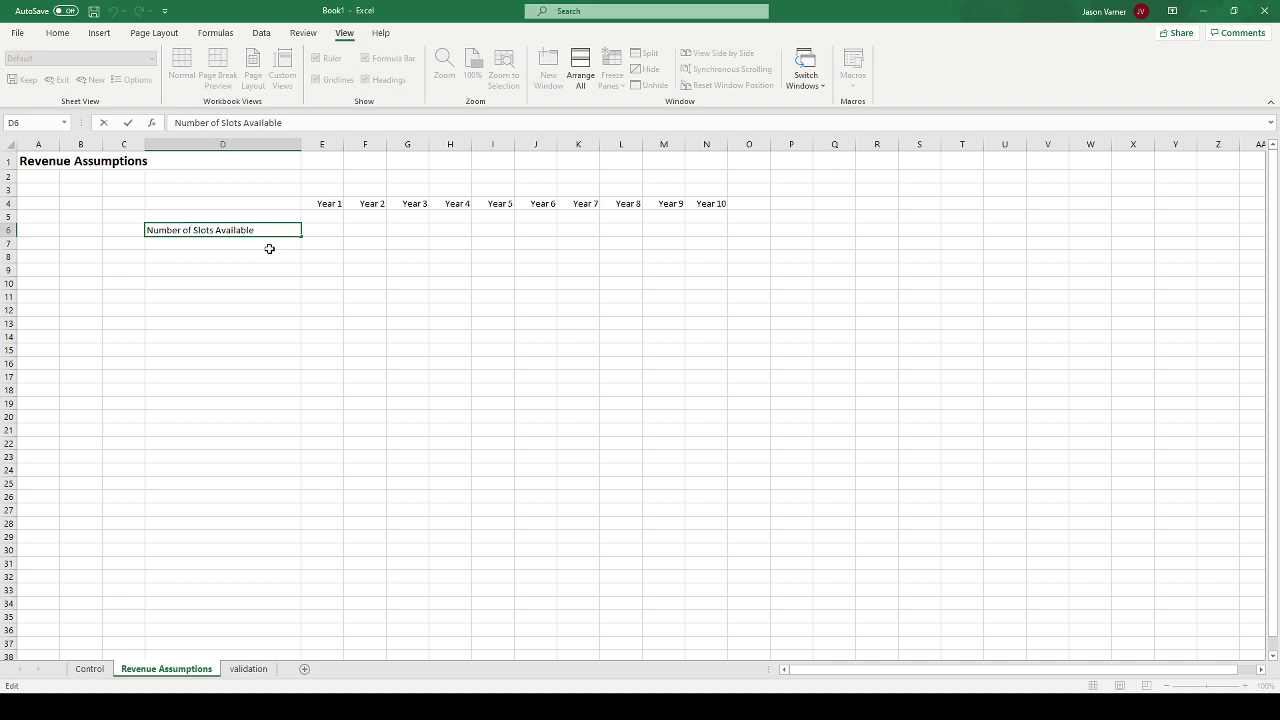
{"action": "type", "text": "Driving"}
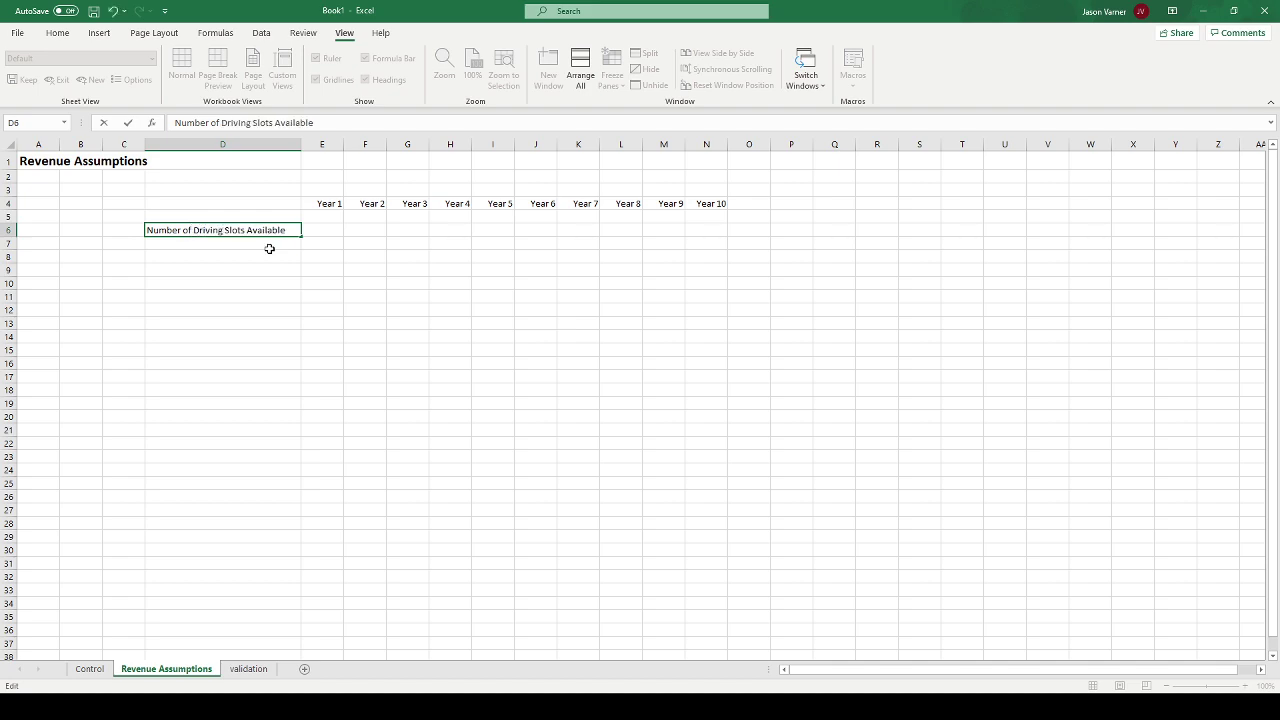
{"action": "key", "text": "Return"}
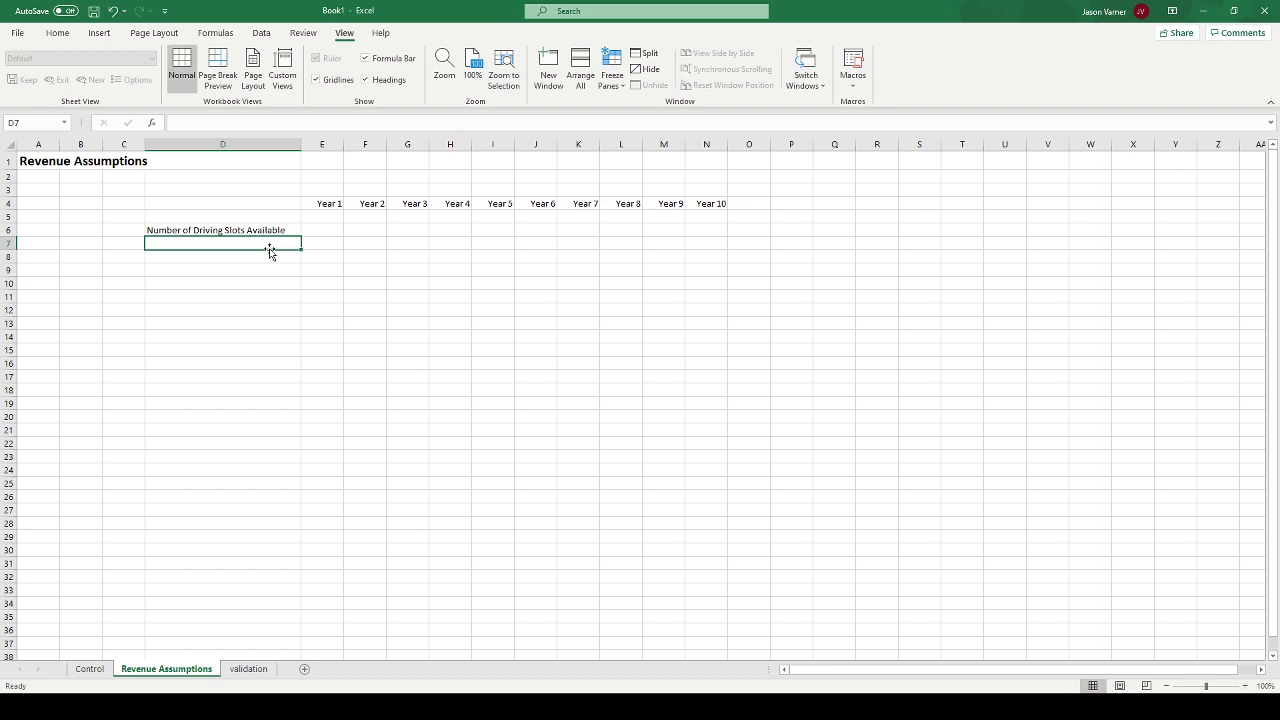
- Enter 10 in E6 as the Year 1 number of driving slots available
{"action": "key", "text": "Up"}
{"action": "key", "text": "Right"}
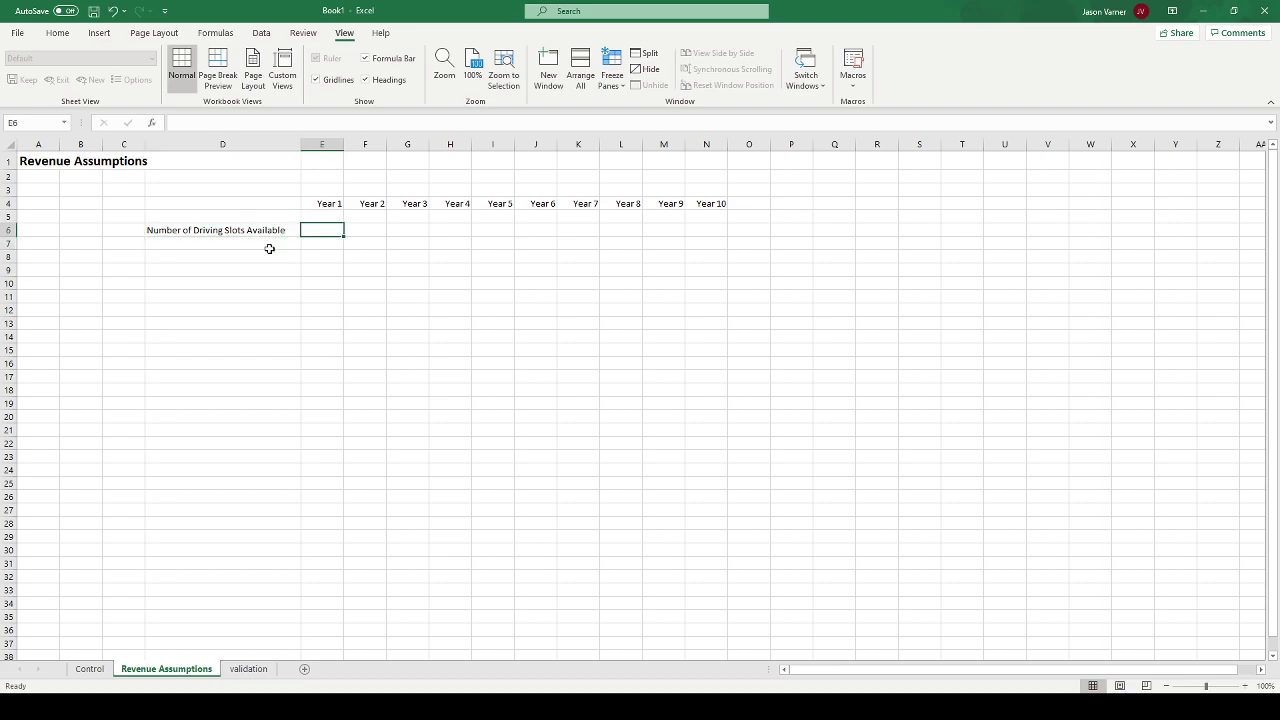
{"action": "left_click", "coordinate": [269, 248]}
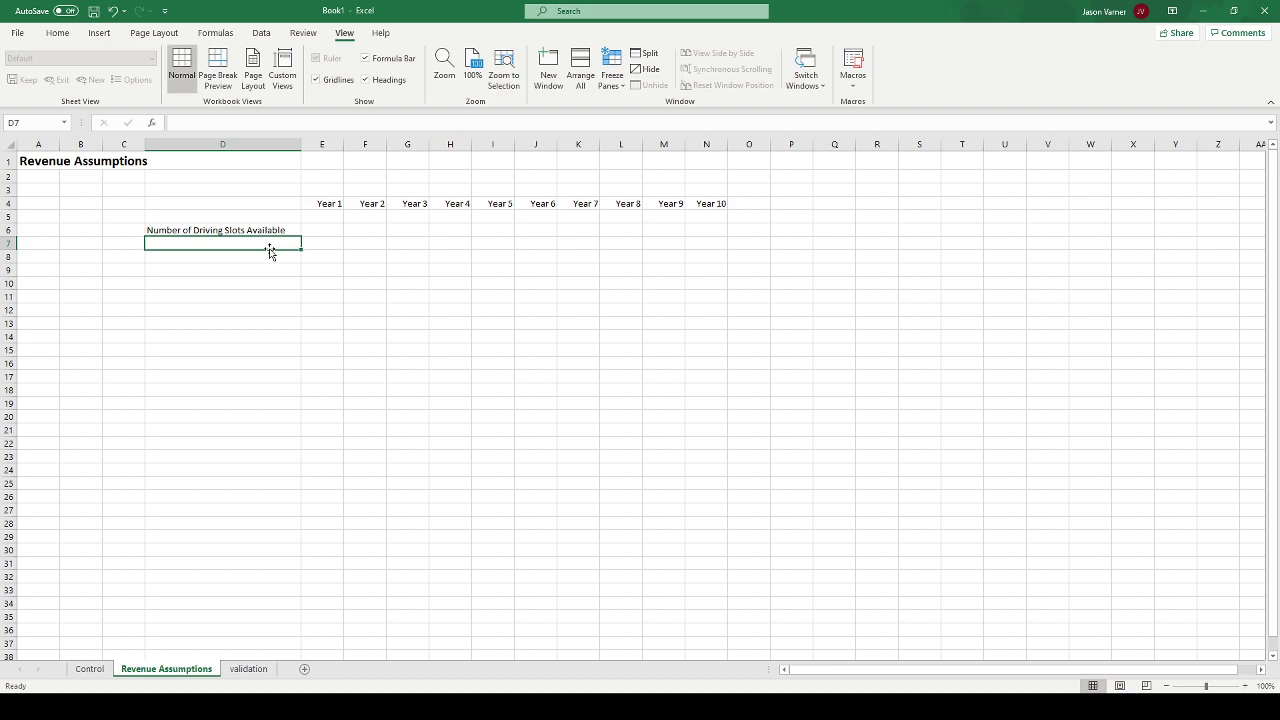
{"action": "key", "text": "Up"}
{"action": "key", "text": "Right"}
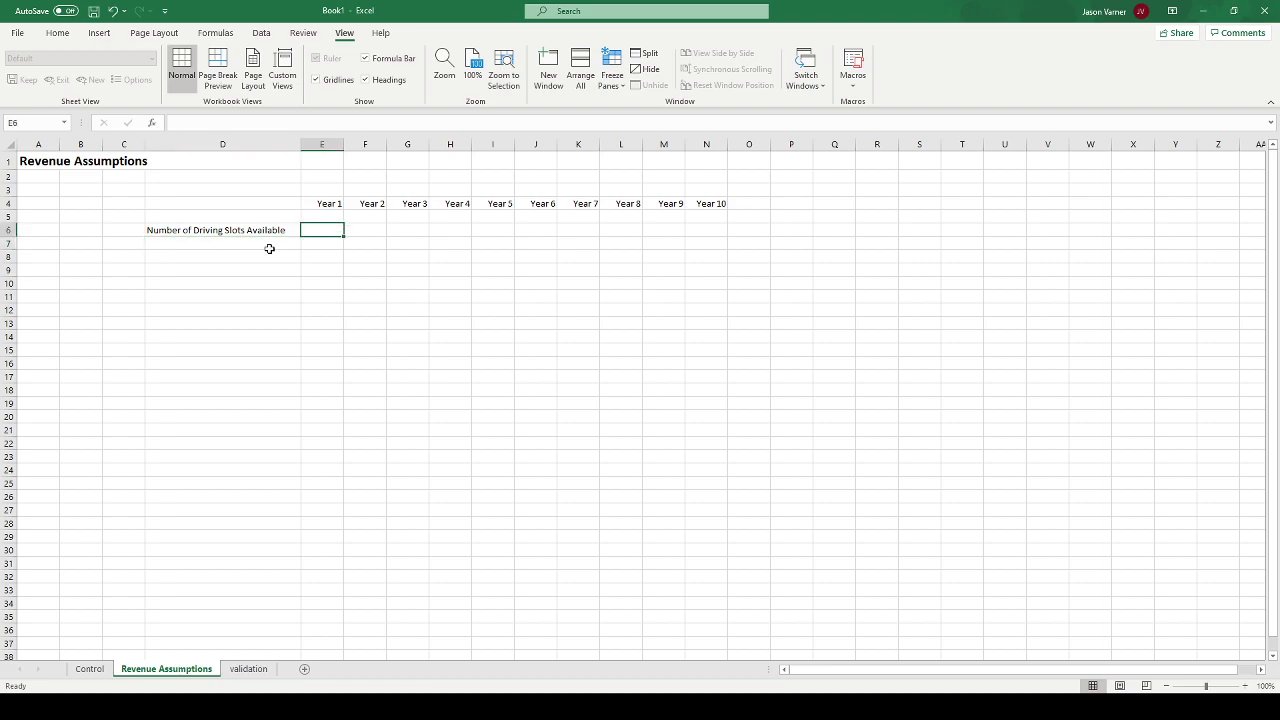
{"action": "type", "text": "10"}
{"action": "key", "text": "Return"}
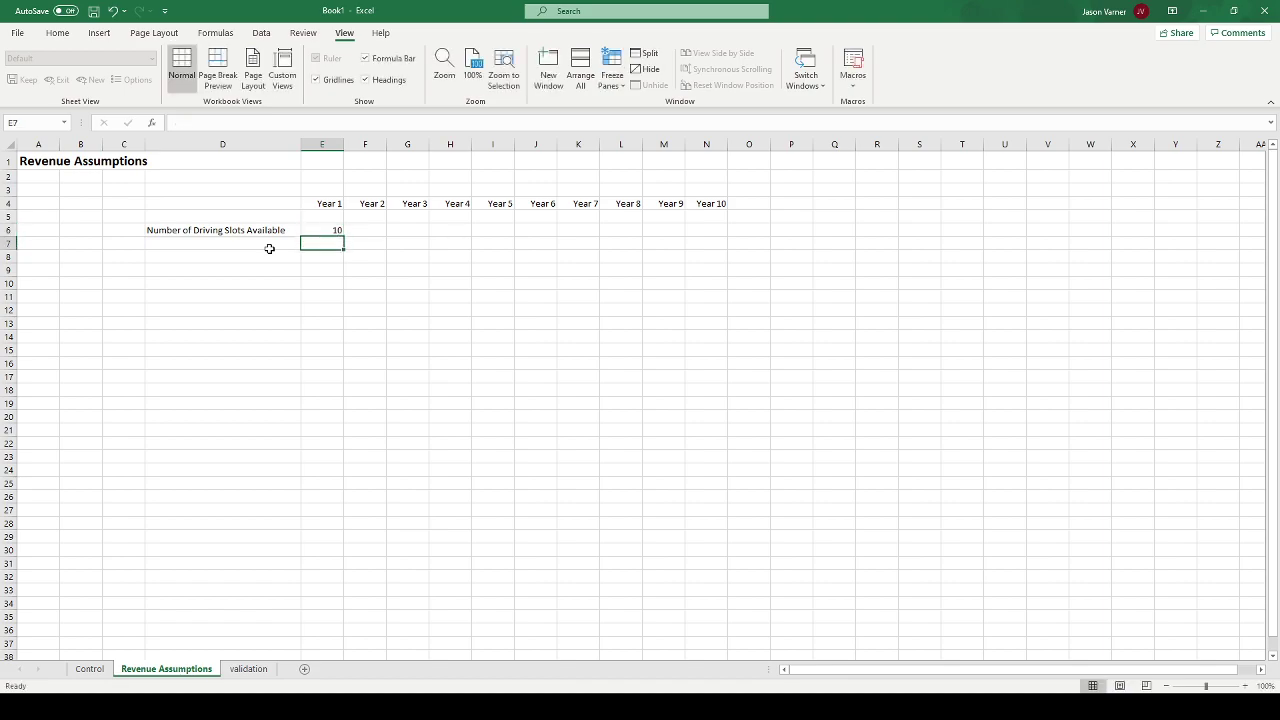
{"action": "key", "text": "Up"}
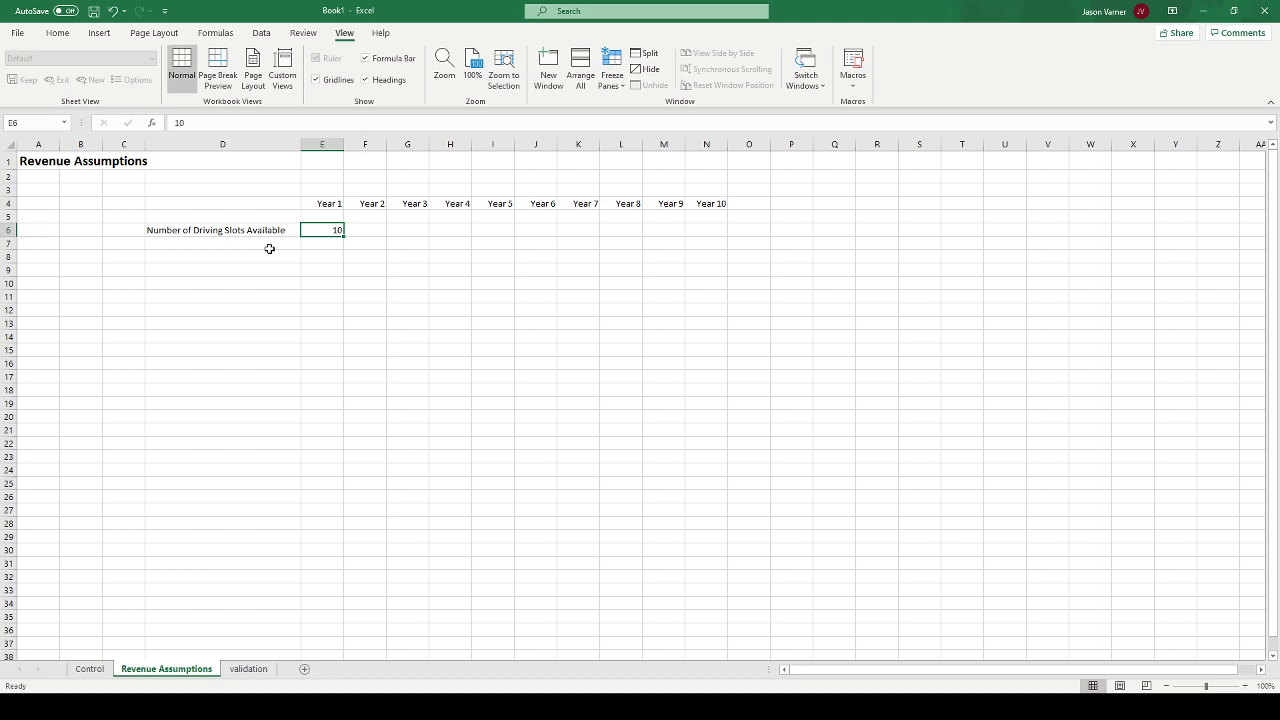
{"action": "key", "text": "Down"}
{"action": "key", "text": "Up"}
{"action": "key", "text": "Down"}
{"action": "key", "text": "Up"}
{"action": "key", "text": "Down"}
{"action": "key", "text": "Up"}
{"action": "key", "text": "Down"}
{"action": "key", "text": "Up"}
{"action": "key", "text": "Down"}
{"action": "key", "text": "Up"}
{"action": "key", "text": "Down"}
{"action": "key", "text": "Up"}
{"action": "key", "text": "Up"}
{"action": "key", "text": "Down"}
{"action": "key", "text": "Down"}
{"action": "key", "text": "Up"}
{"action": "key", "text": "Up"}
{"action": "key", "text": "Down"}
{"action": "key", "text": "Down"}
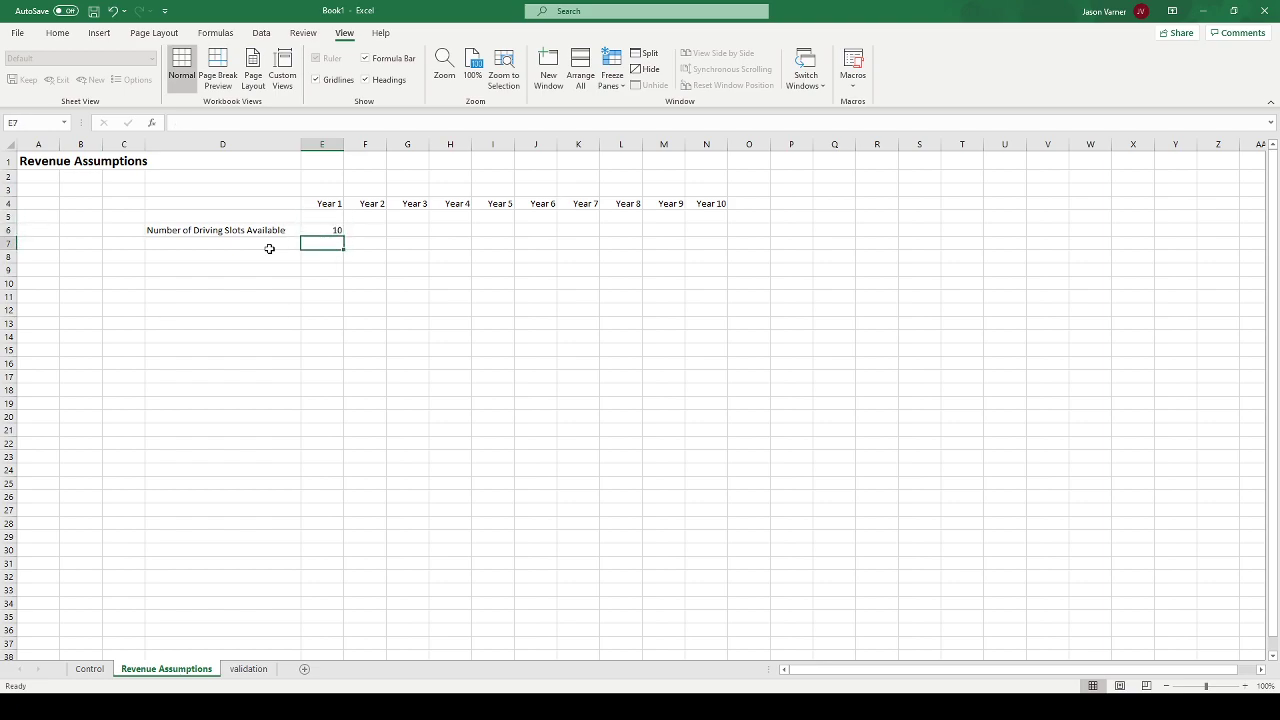
{"action": "key", "text": "Up"}
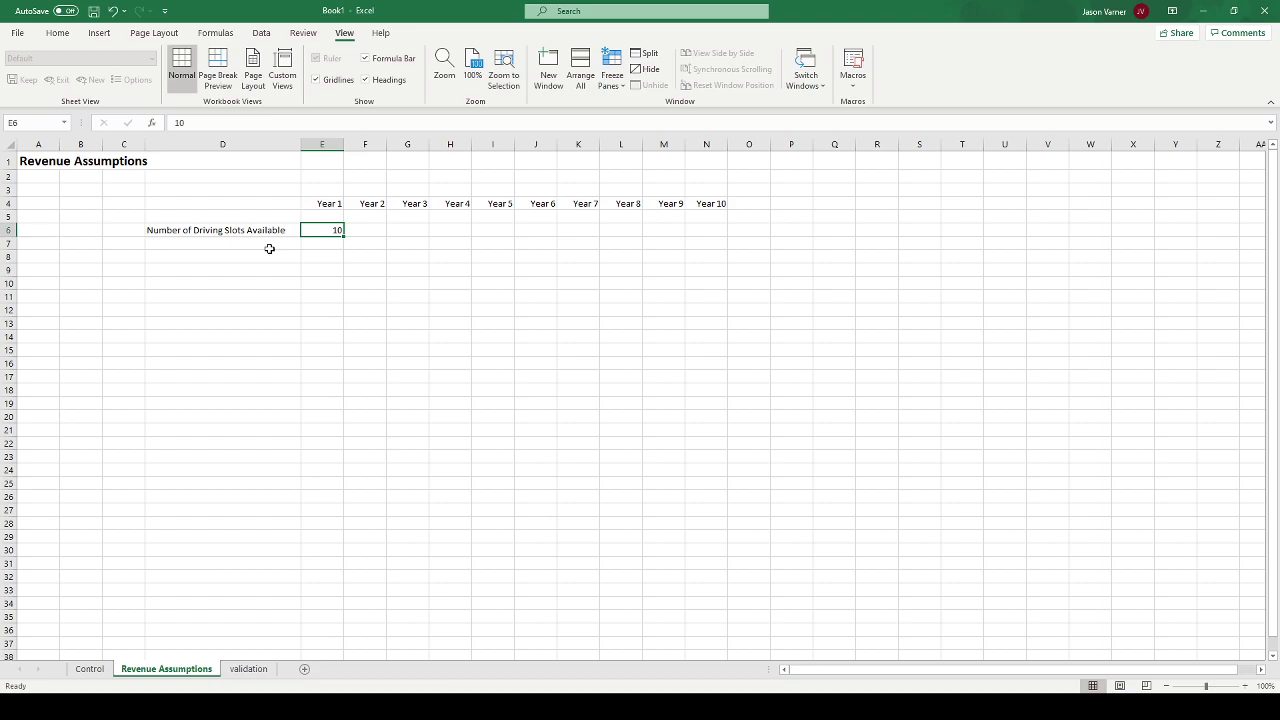
{"action": "key", "text": "Up"}
{"action": "key", "text": "Down"}
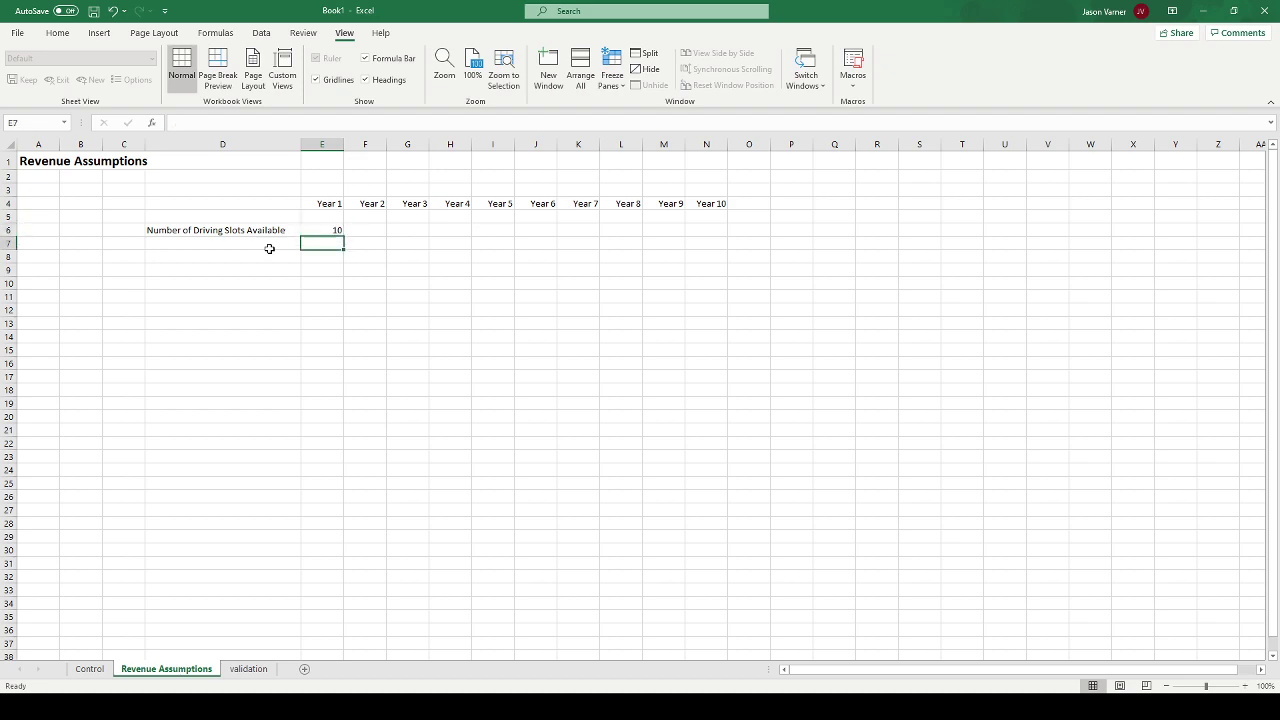
- Enter the label "Average Time a Golfer Is At a Slot" in D7 and select the Year 1 cell beside it
{"action": "left_click", "coordinate": [270, 249]}
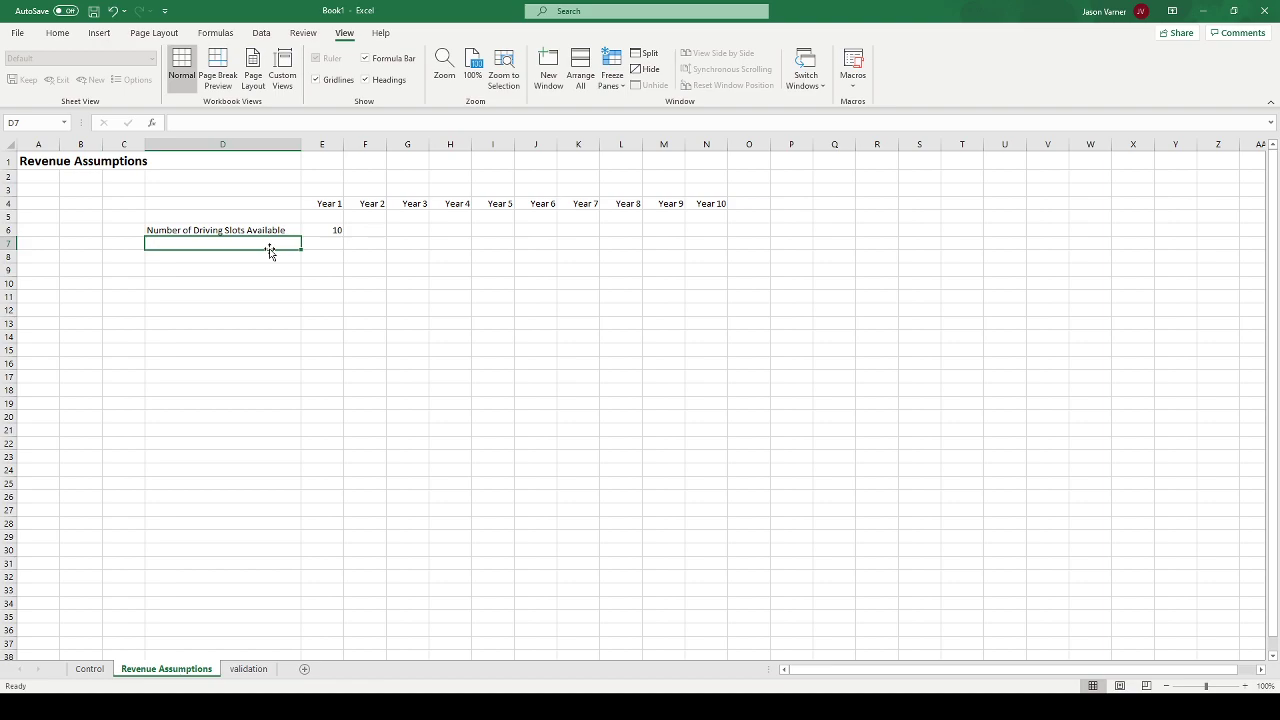
{"action": "type", "text": "A"}
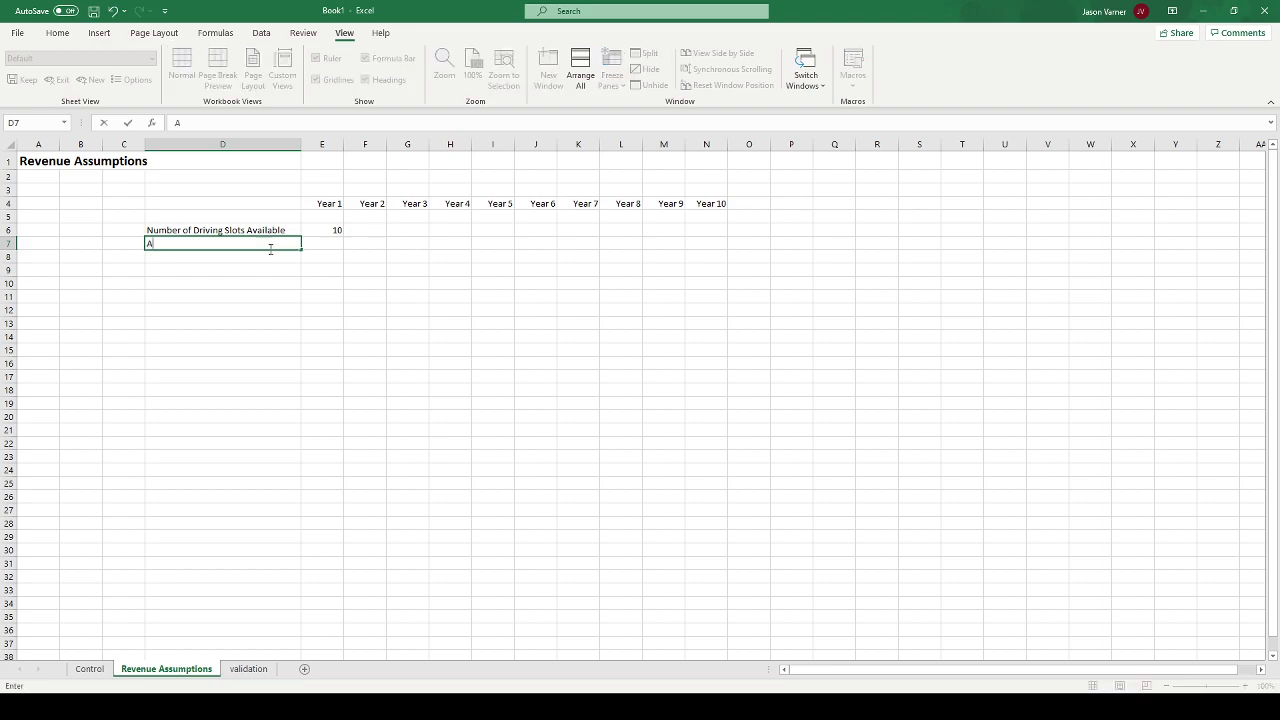
{"action": "type", "text": "verage Time a Golfer Is At"}
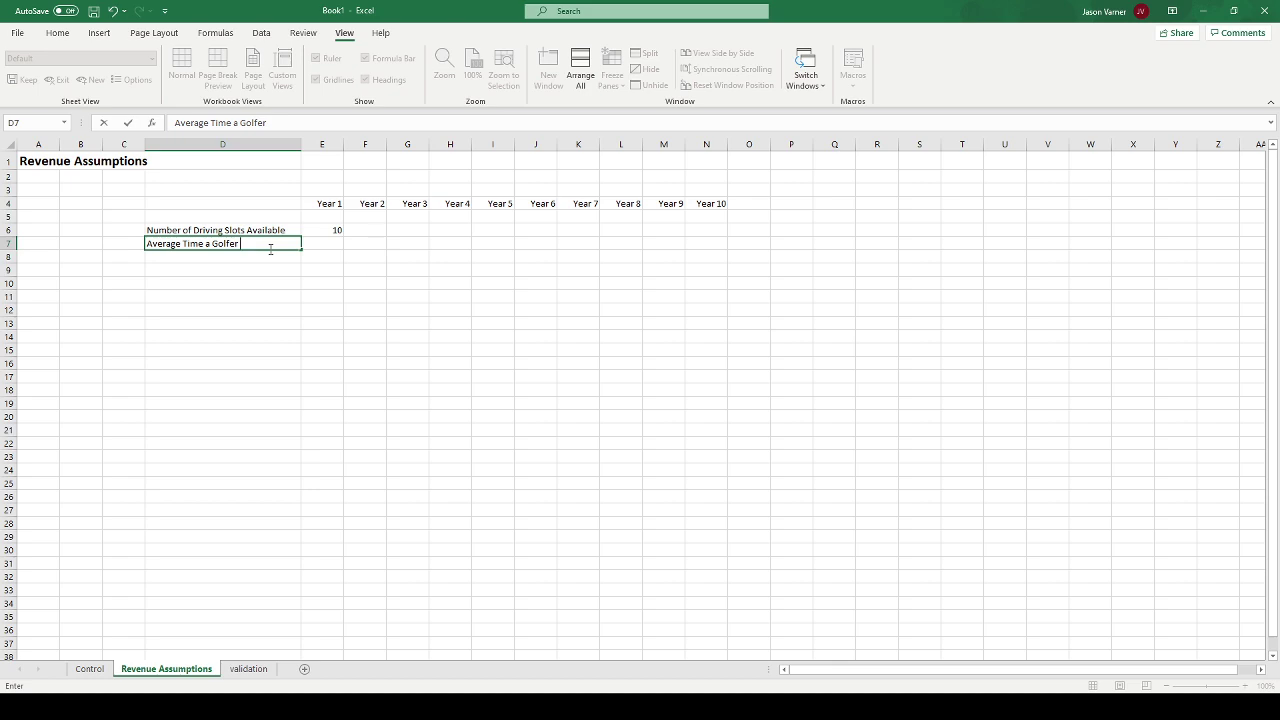
{"action": "type", "text": " a Slot"}
{"action": "key", "text": "Return"}
{"action": "key", "text": "Up"}
{"action": "key", "text": "Right"}
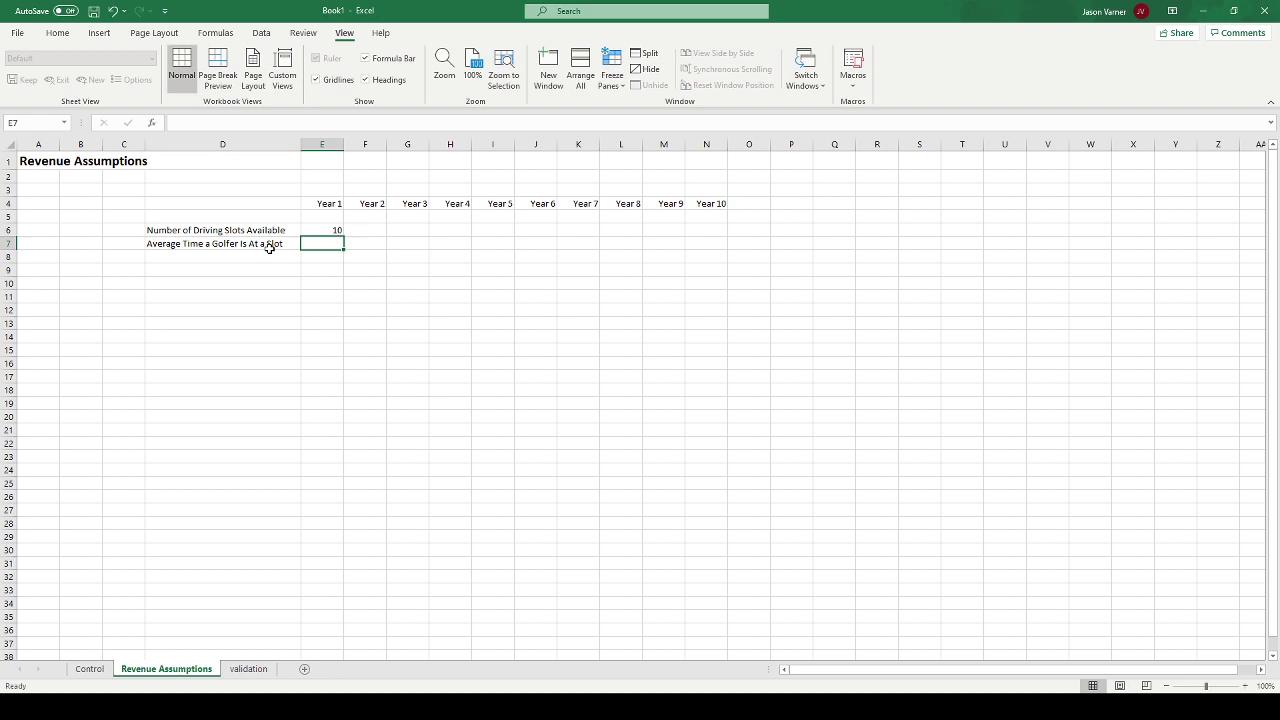
{"action": "key", "text": "Up"}
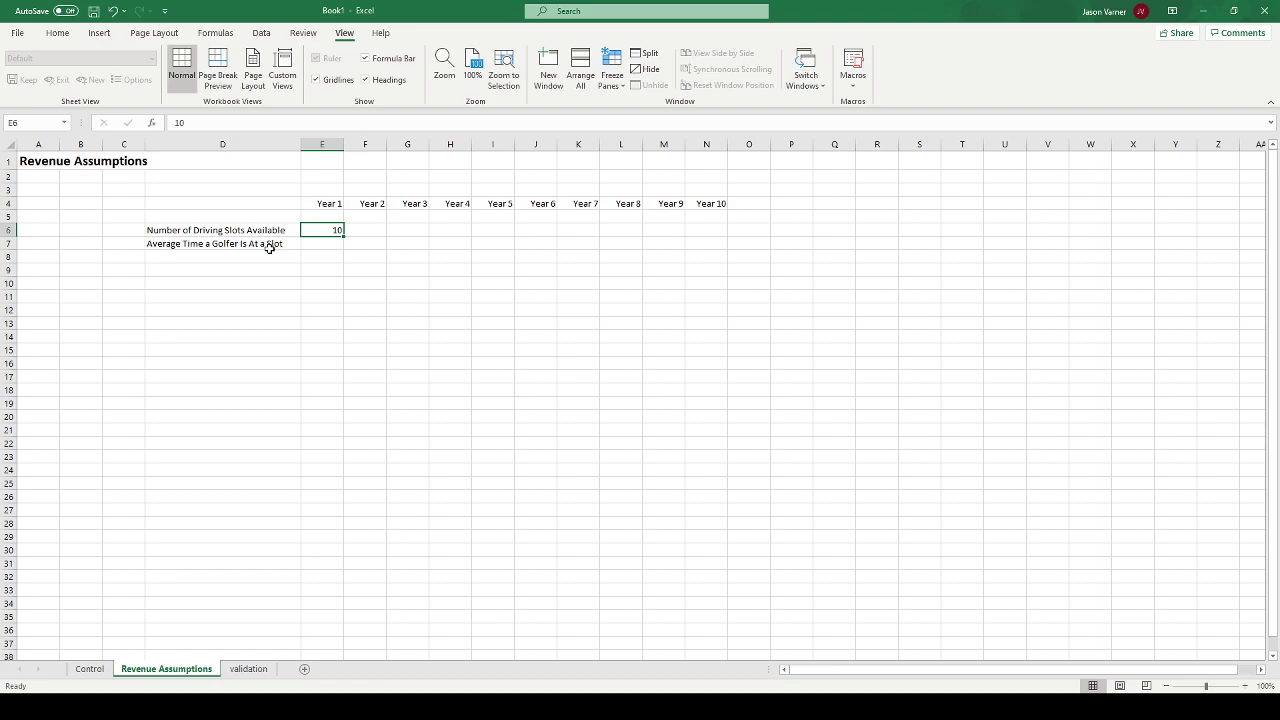
{"action": "key", "text": "Down"}
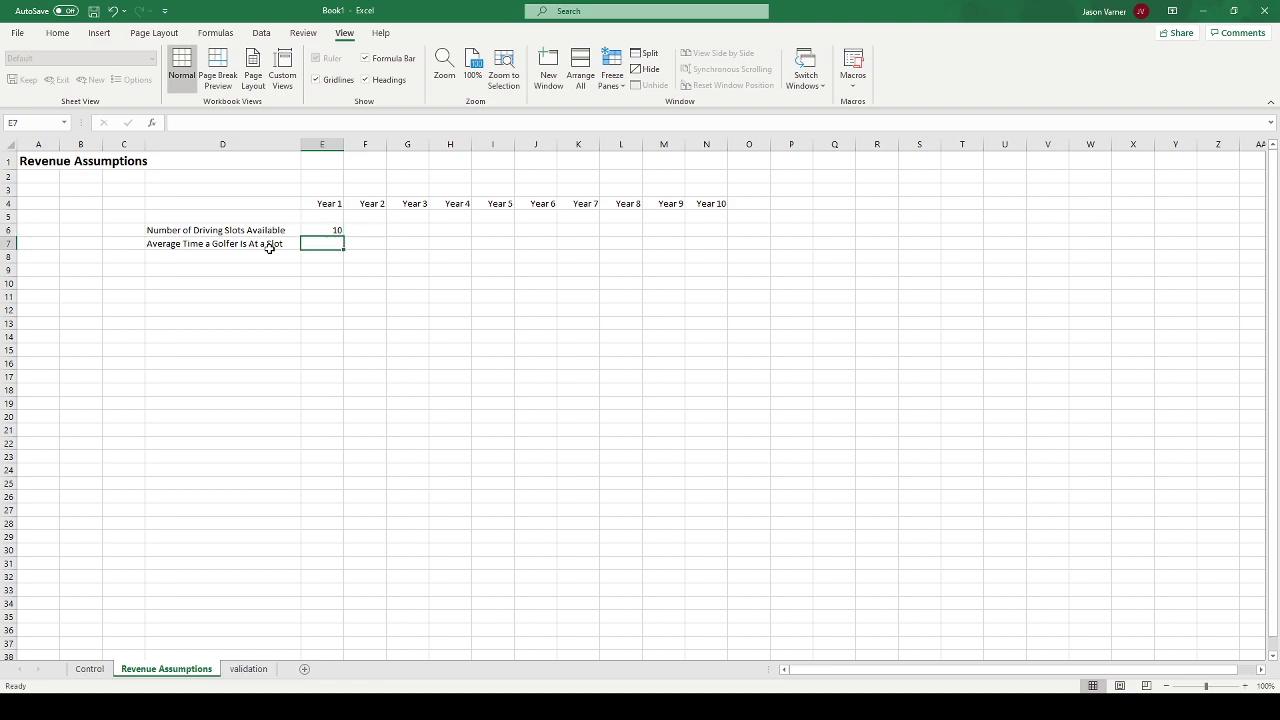
{"action": "left_click", "coordinate": [317, 228]}
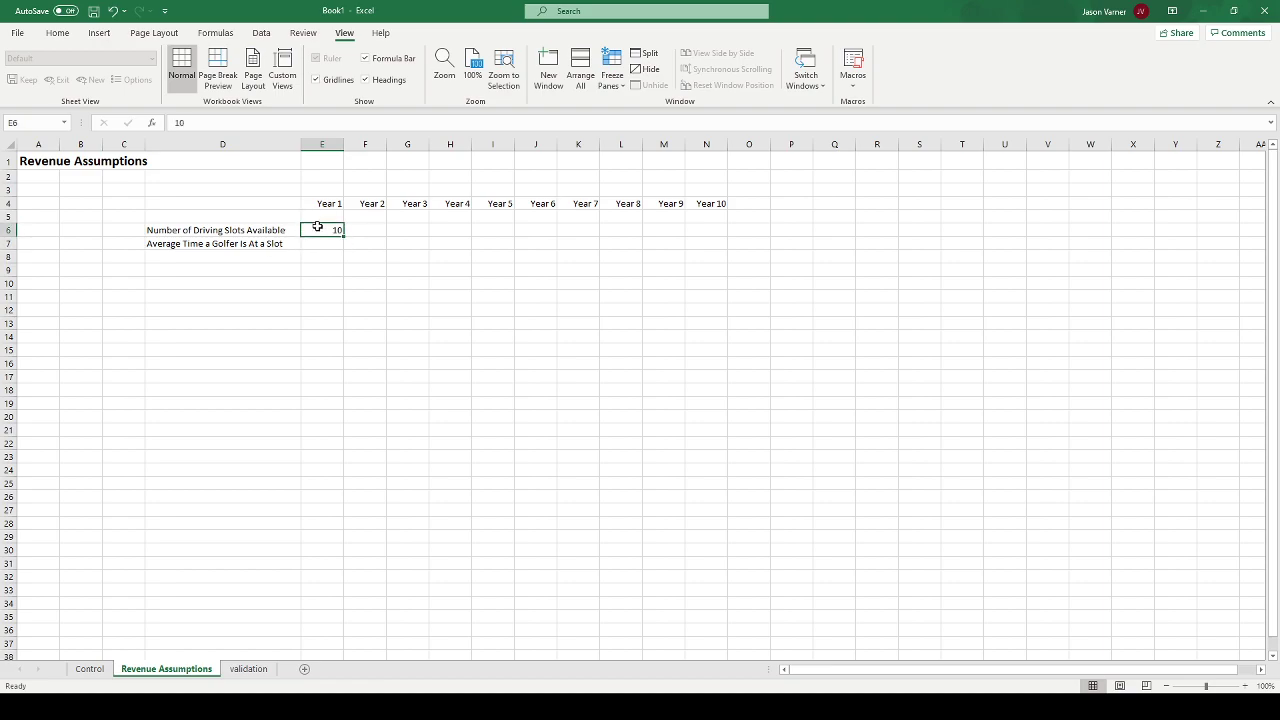
{"action": "left_click", "coordinate": [317, 242]}
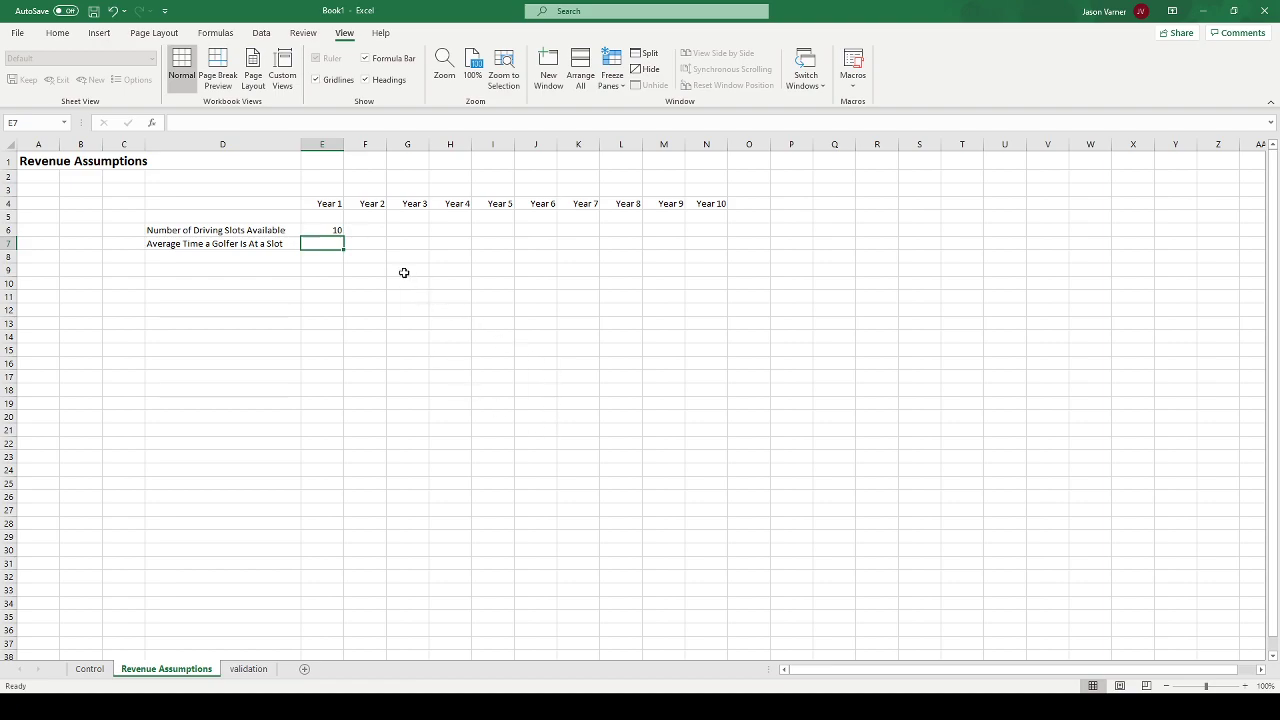
{"action": "left_click", "coordinate": [333, 229]}
{"action": "left_click", "coordinate": [330, 242]}
{"action": "left_click", "coordinate": [420, 707]}
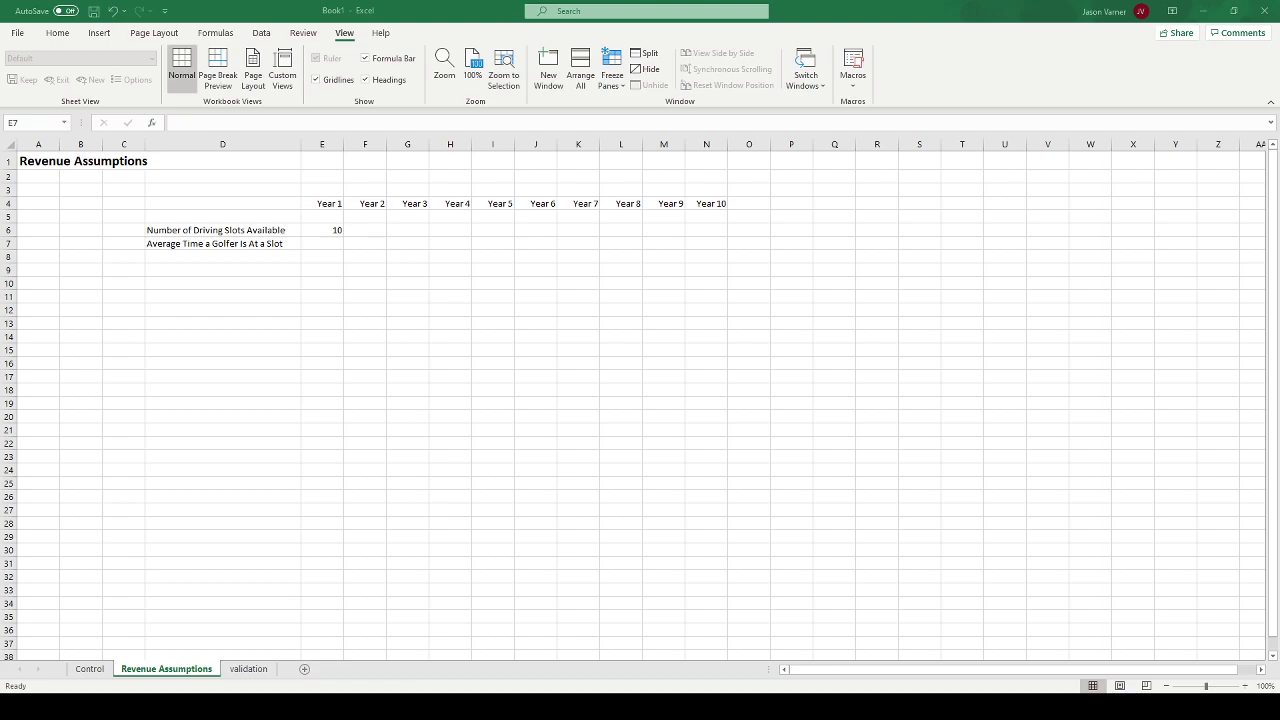
{"action": "left_click", "coordinate": [1204, 11]}
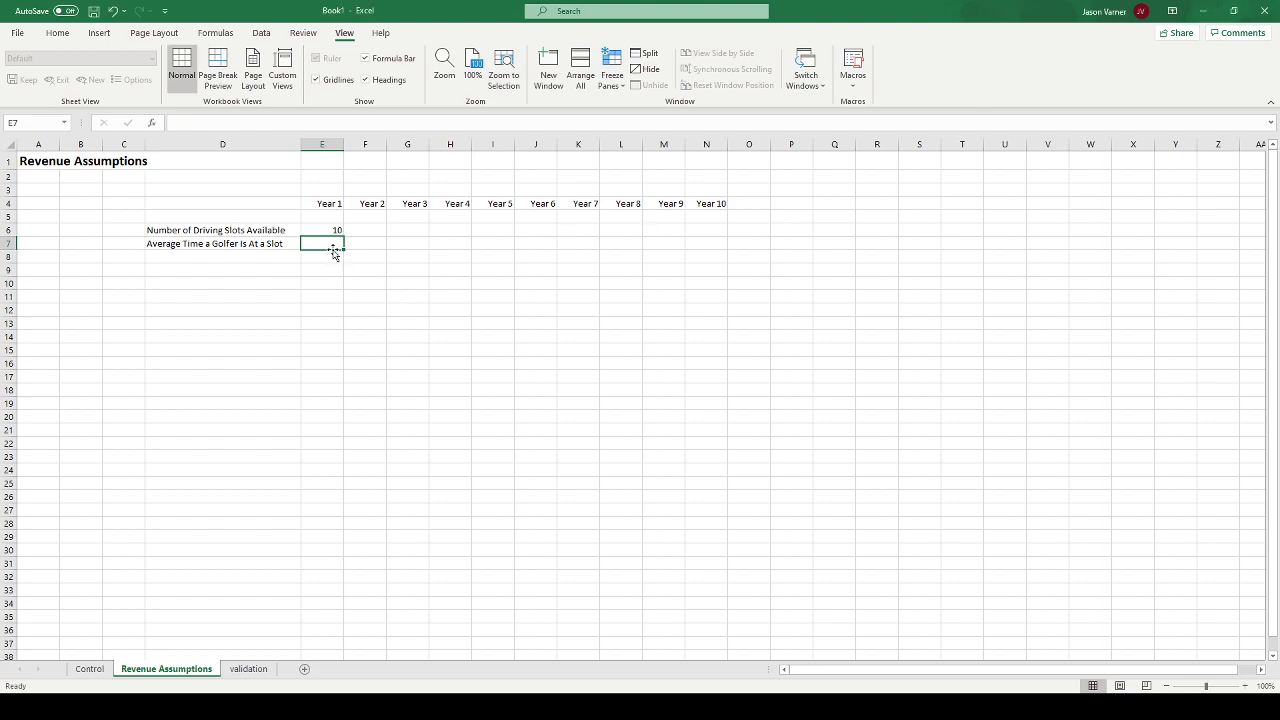
- Enter 30 in E7 as the Year 1 average time at a slot and select the label in D7
{"action": "type", "text": "30"}
{"action": "key", "text": "Return"}
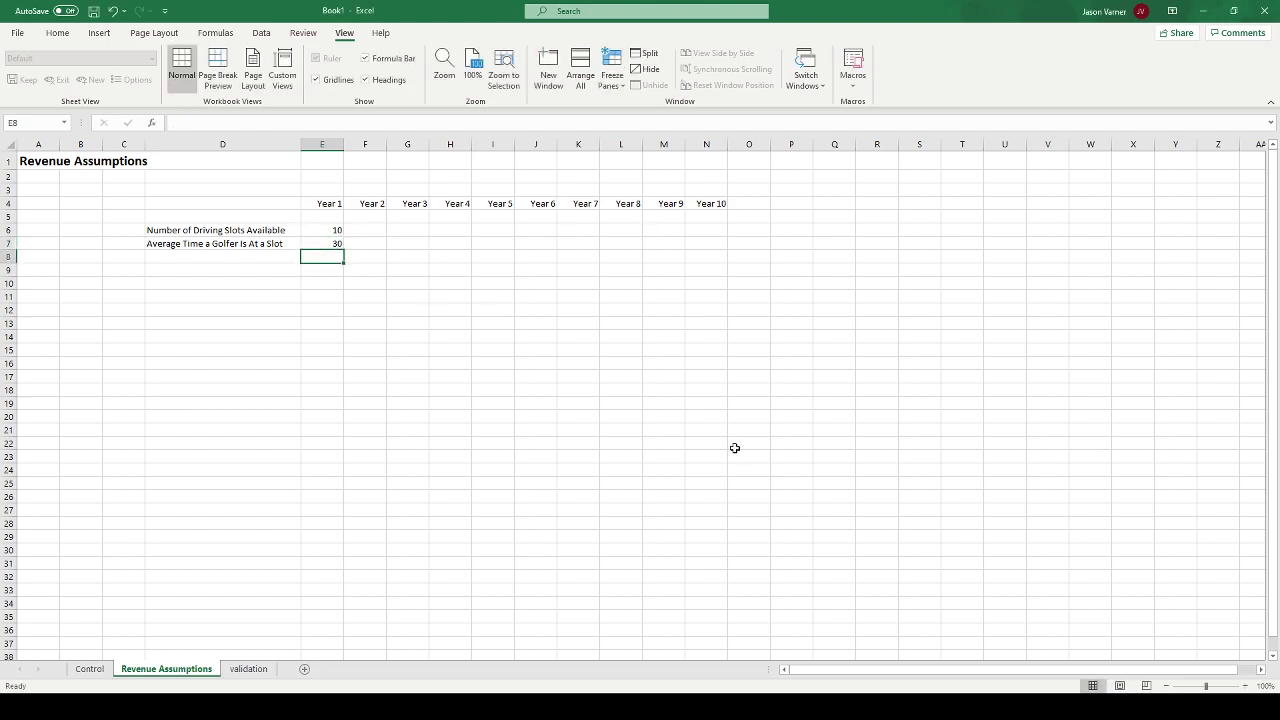
{"action": "key", "text": "Up"}
{"action": "key", "text": "Left"}
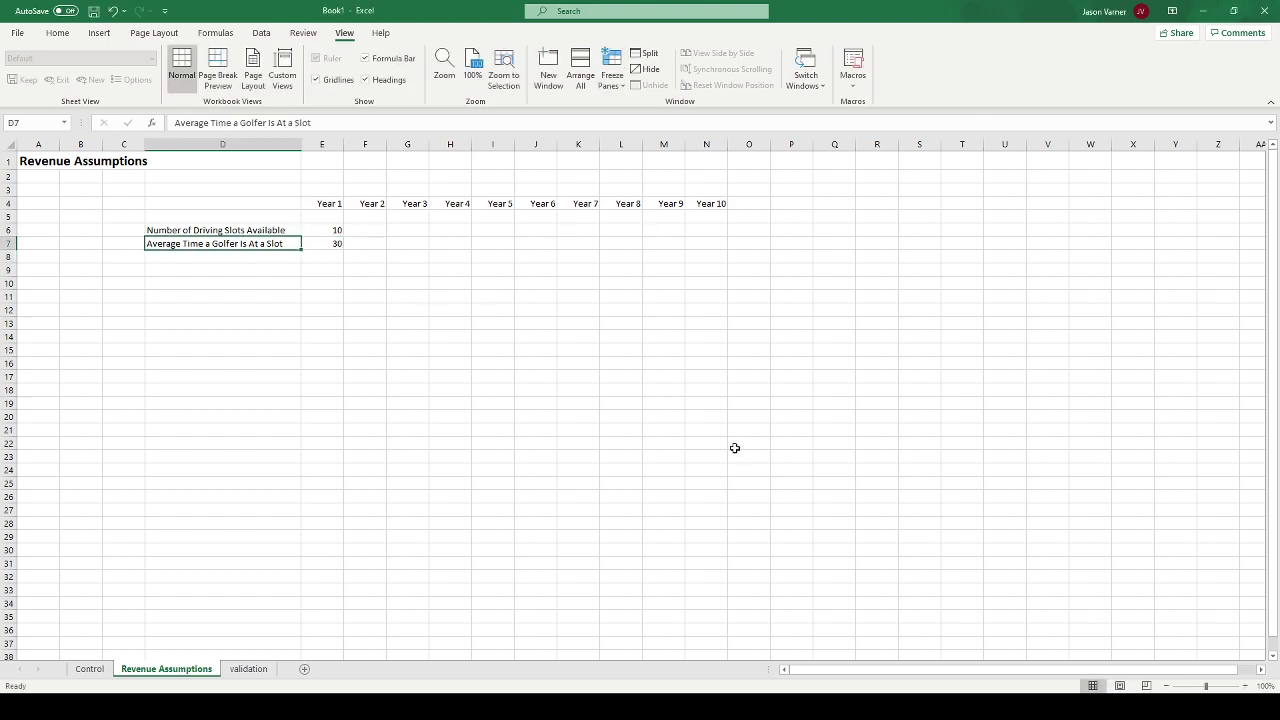
- Append "(minutes)" to the average time label in D7 and widen column D to fit the full text
{"action": "left_click", "coordinate": [456, 120]}
{"action": "type", "text": "(minutes)"}
{"action": "key", "text": "Return"}
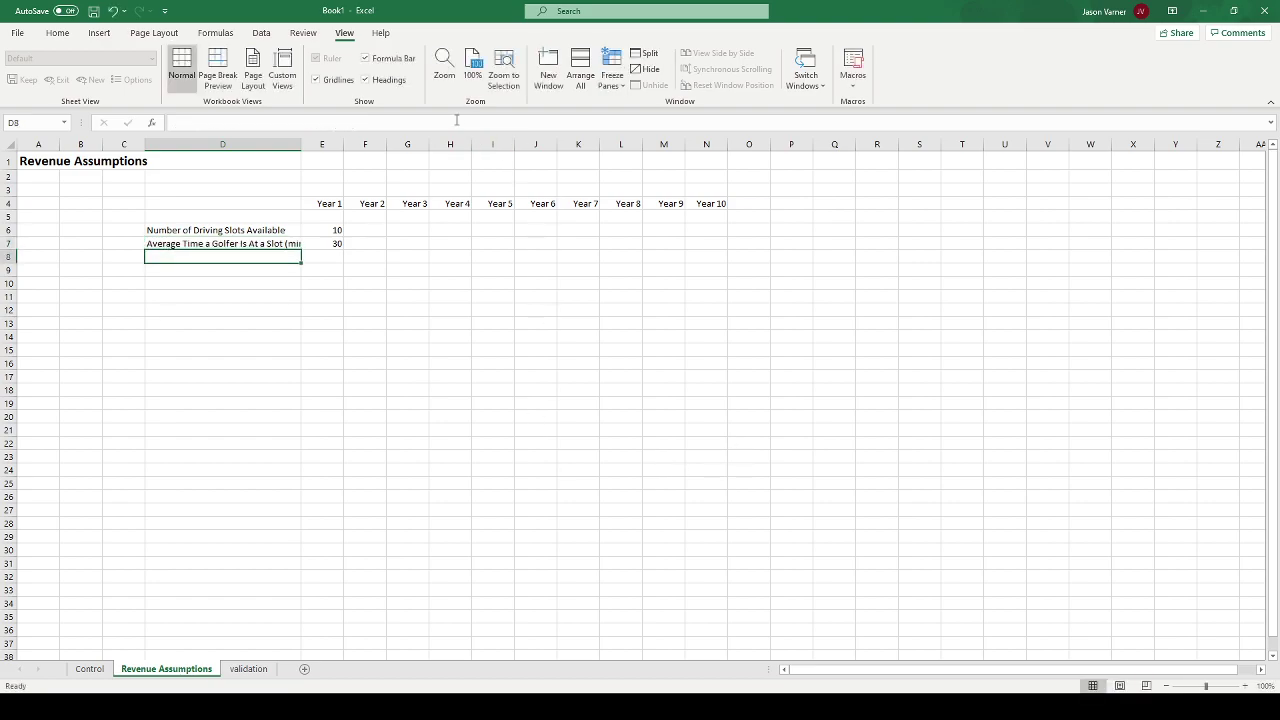
{"action": "left_click_drag", "start_coordinate": [301, 145], "coordinate": [349, 145]}
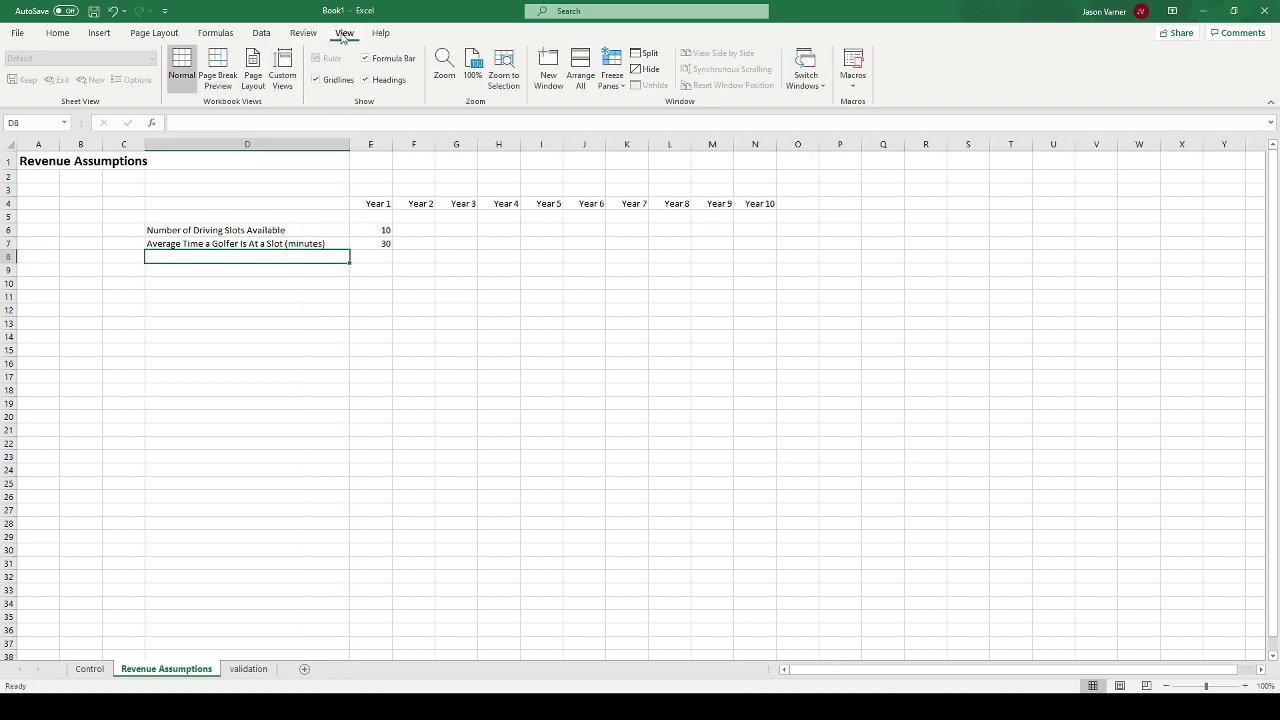
- Hide the sheet's gridlines and add a bottom border under the Year 1 to Year 10 headers in E4:N4
{"action": "left_click", "coordinate": [316, 80]}
{"action": "left_click", "coordinate": [396, 328]}
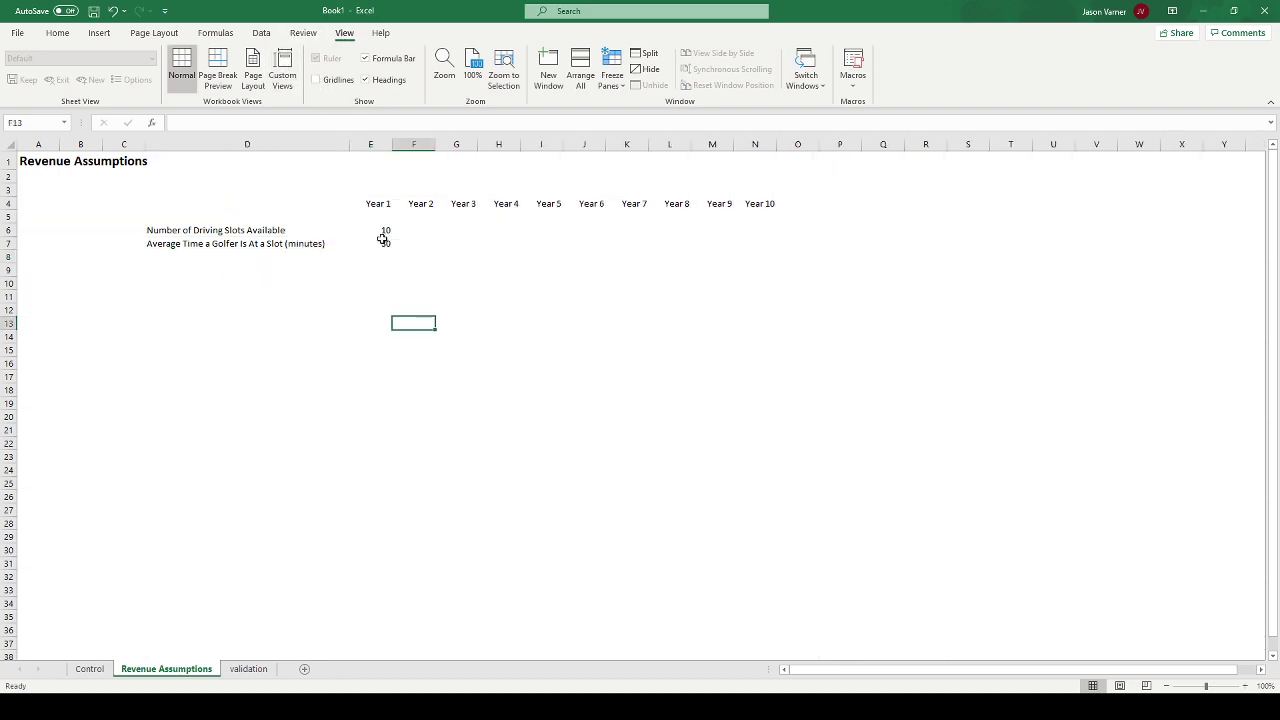
{"action": "left_click_drag", "start_coordinate": [375, 205], "coordinate": [757, 205]}
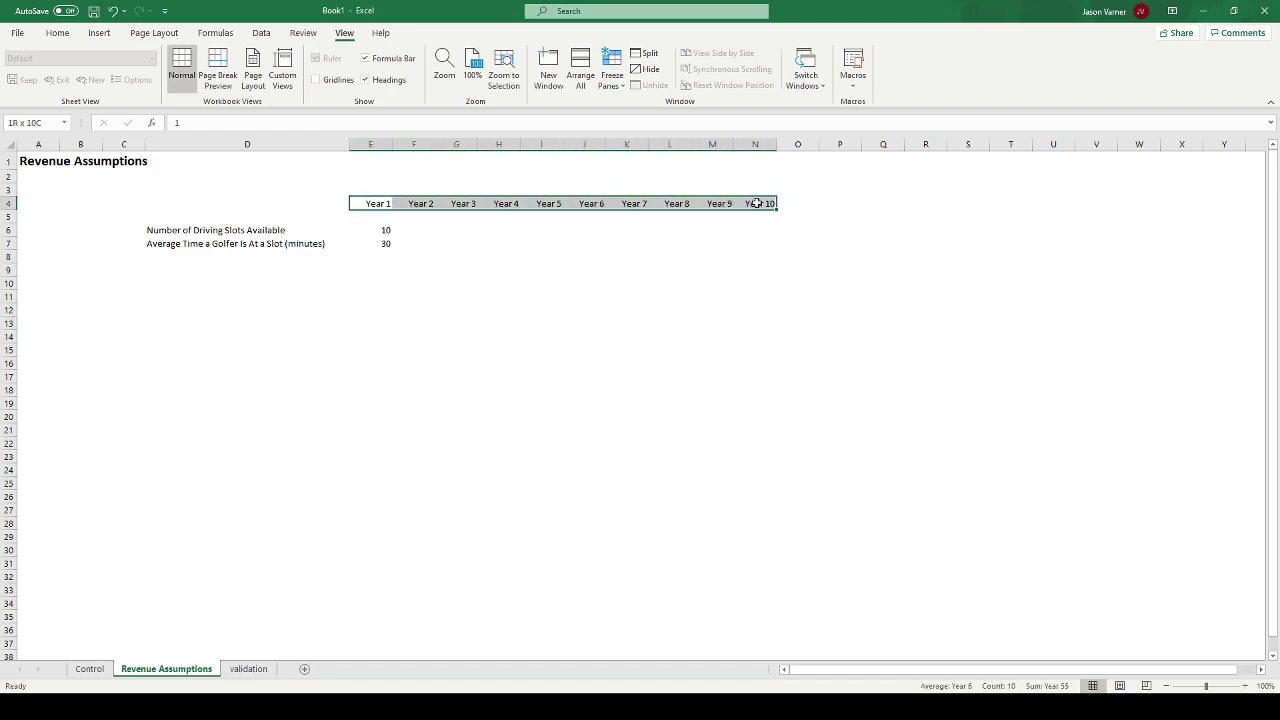
{"action": "left_click", "coordinate": [64, 35]}
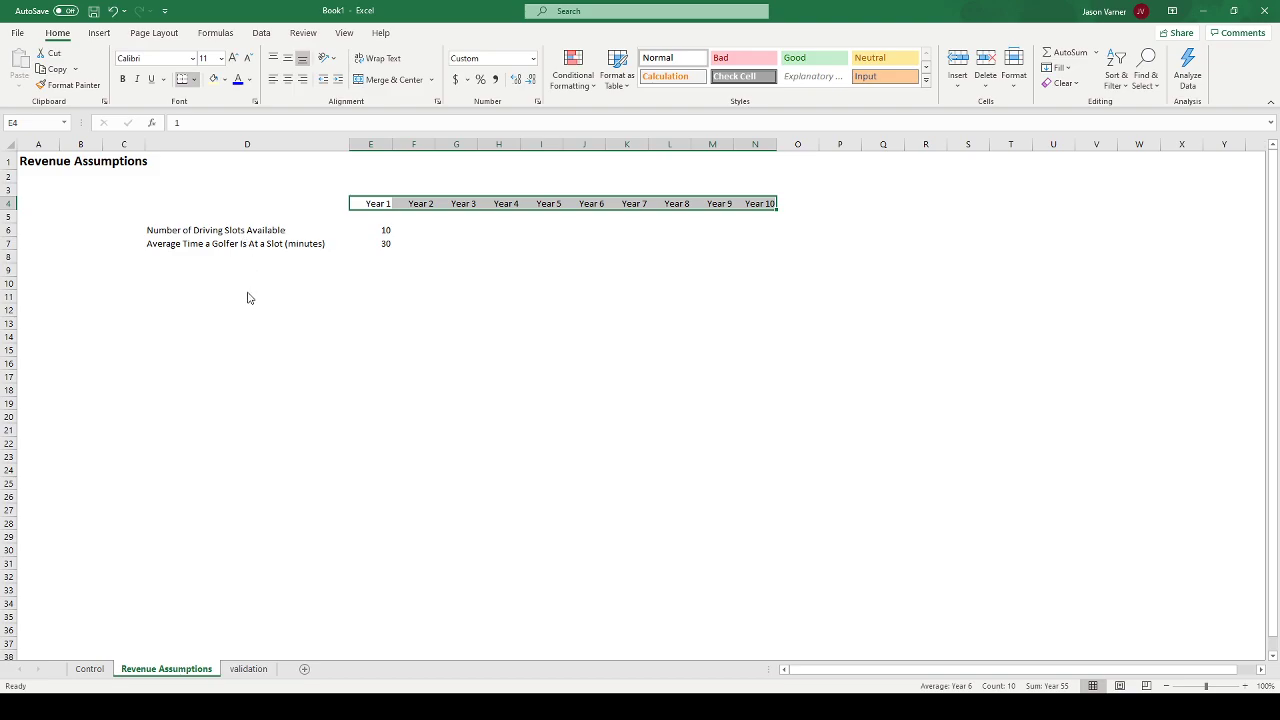
{"action": "left_click", "coordinate": [440, 337]}
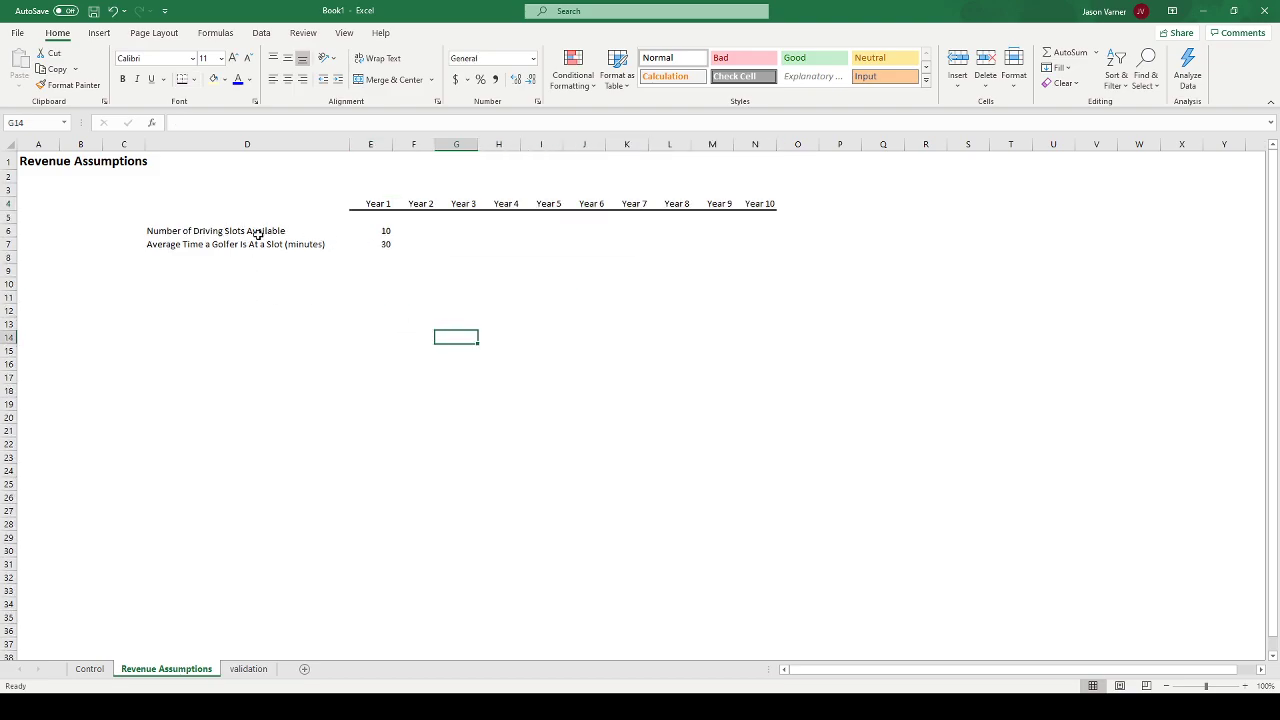
- Format the input range E6:N15 with a blue font and a light yellow fill
{"action": "left_click_drag", "start_coordinate": [391, 236], "coordinate": [766, 352]}
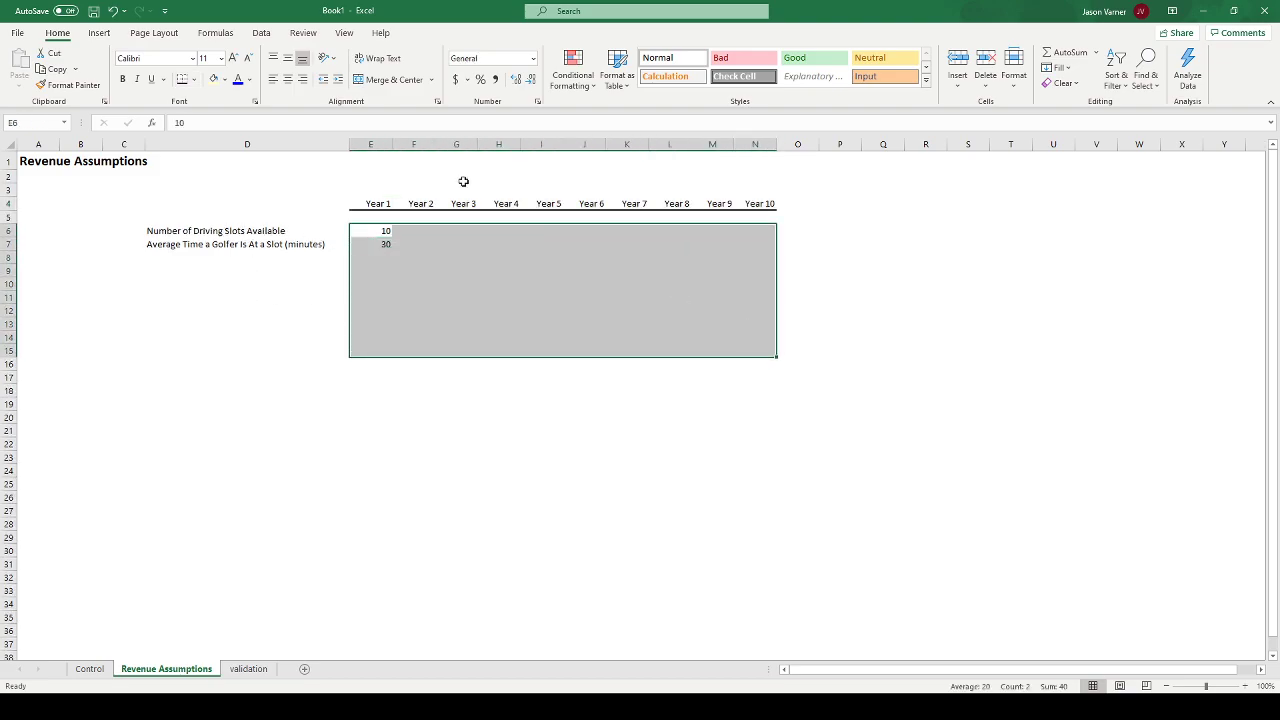
{"action": "left_click", "coordinate": [239, 82]}
{"action": "left_click", "coordinate": [214, 80]}
{"action": "left_click", "coordinate": [291, 298]}
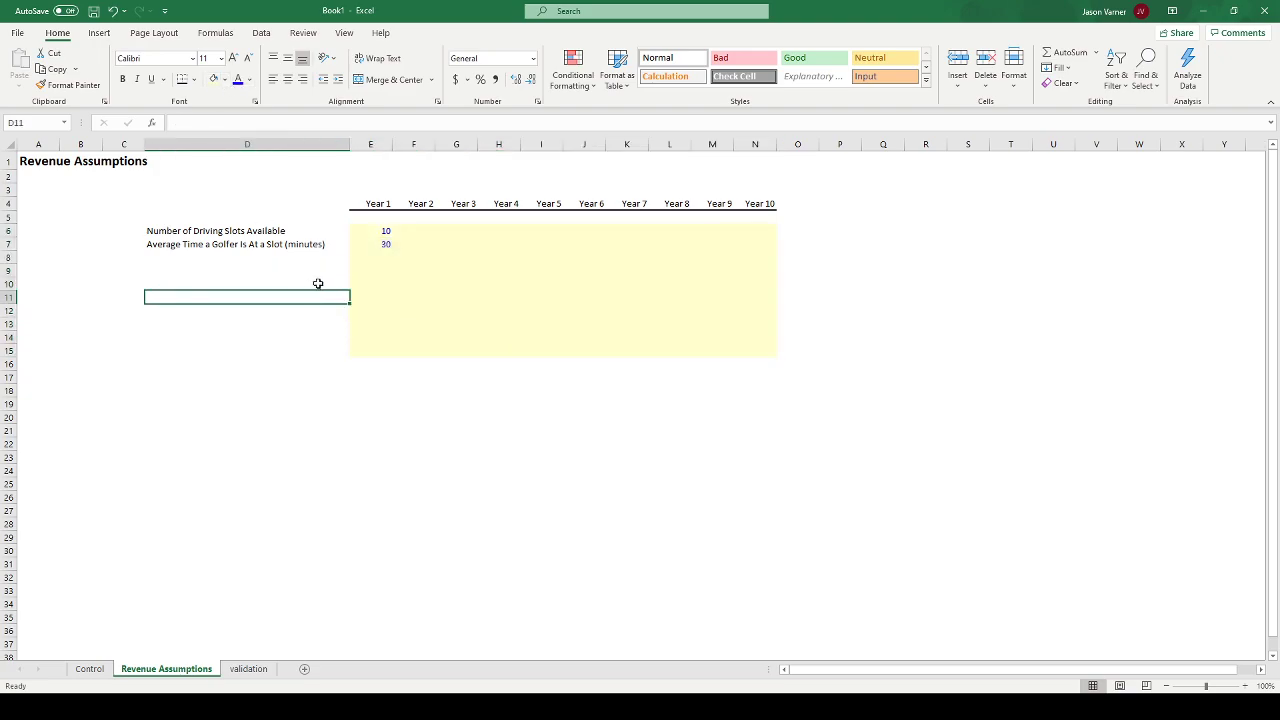
{"action": "left_click", "coordinate": [380, 232]}
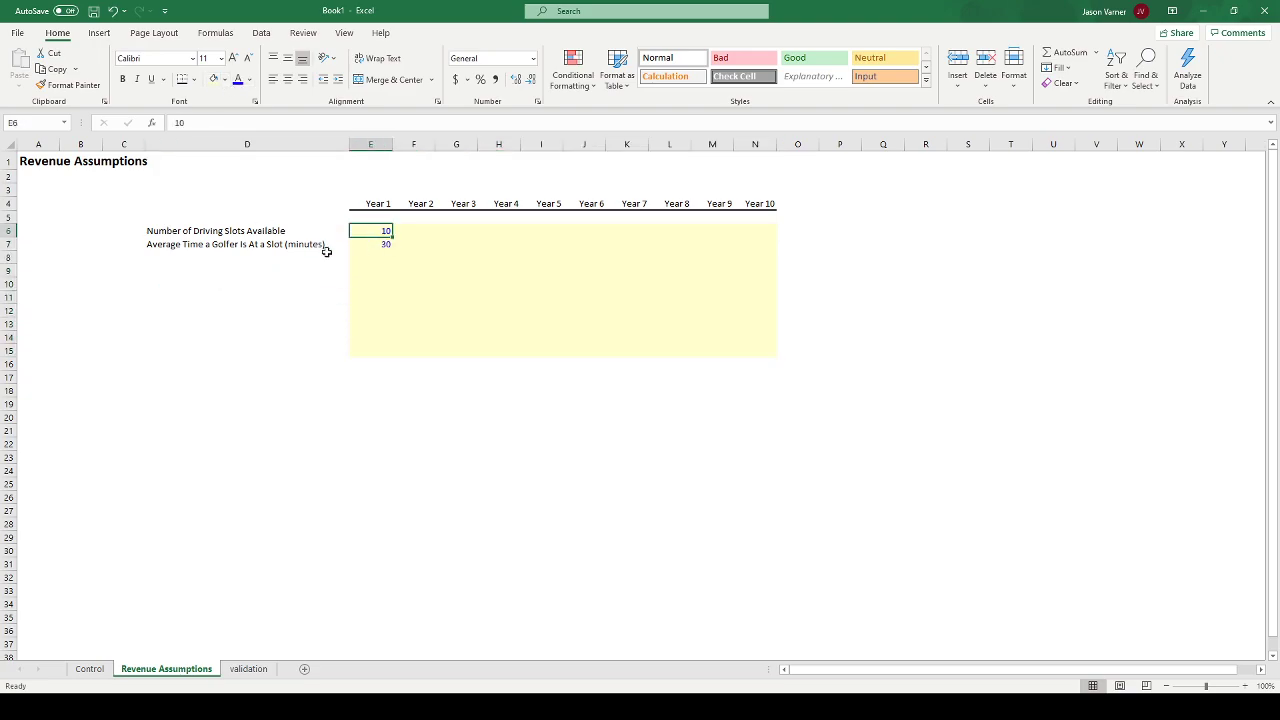
{"action": "left_click", "coordinate": [232, 243]}
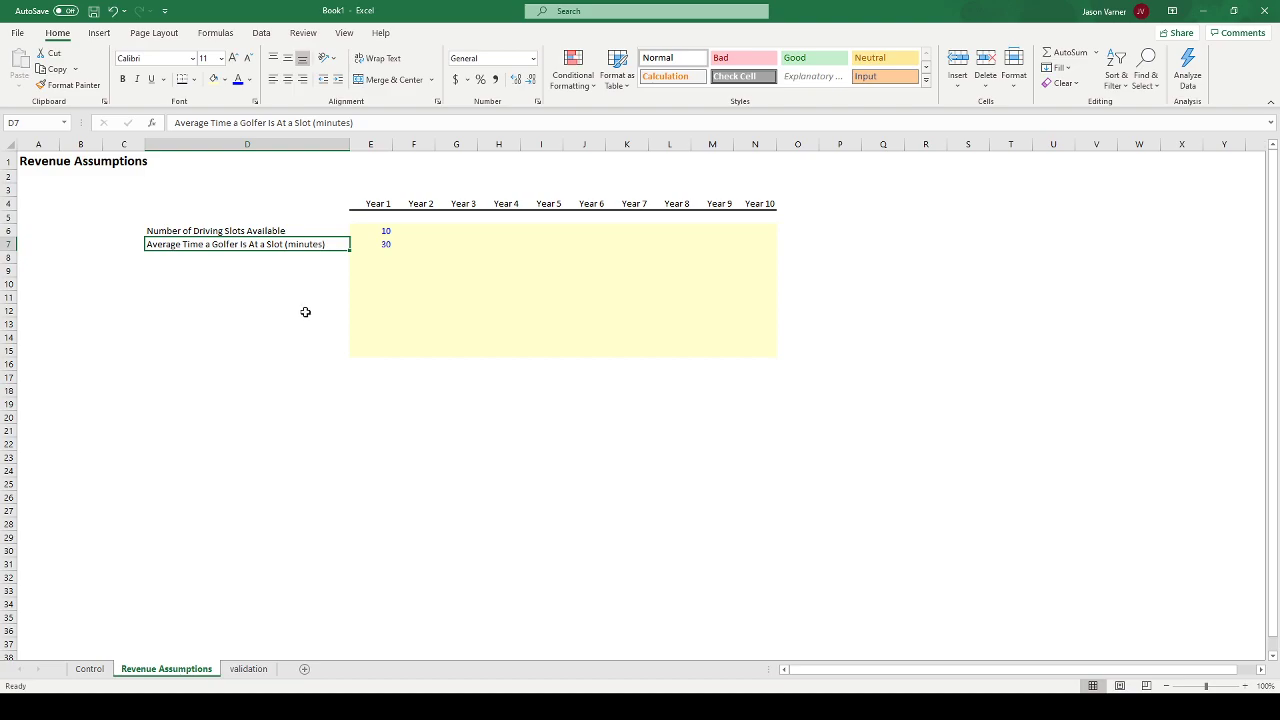
{"action": "left_click", "coordinate": [381, 243]}
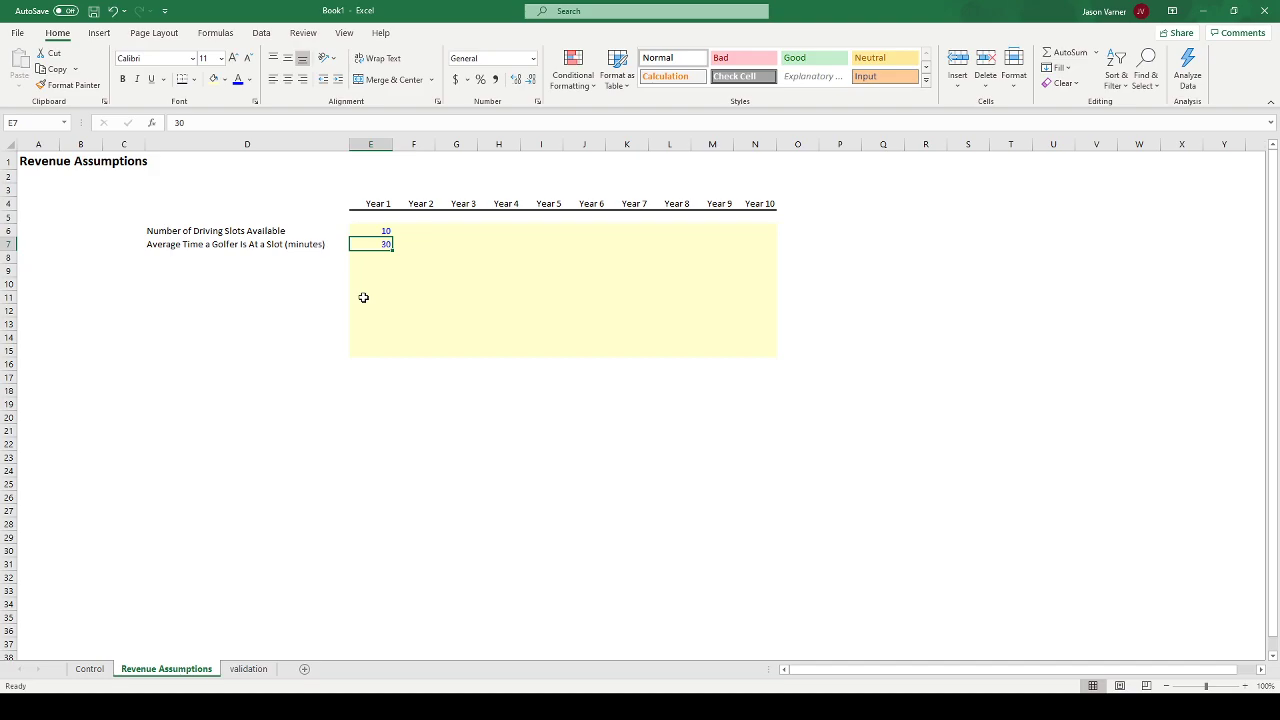
{"action": "mouse_move", "coordinate": [378, 232]}
{"action": "left_mouse_down"}
{"action": "mouse_move", "coordinate": [380, 255]}
{"action": "mouse_move", "coordinate": [371, 240]}
{"action": "left_mouse_up"}
{"action": "left_click", "coordinate": [204, 237]}
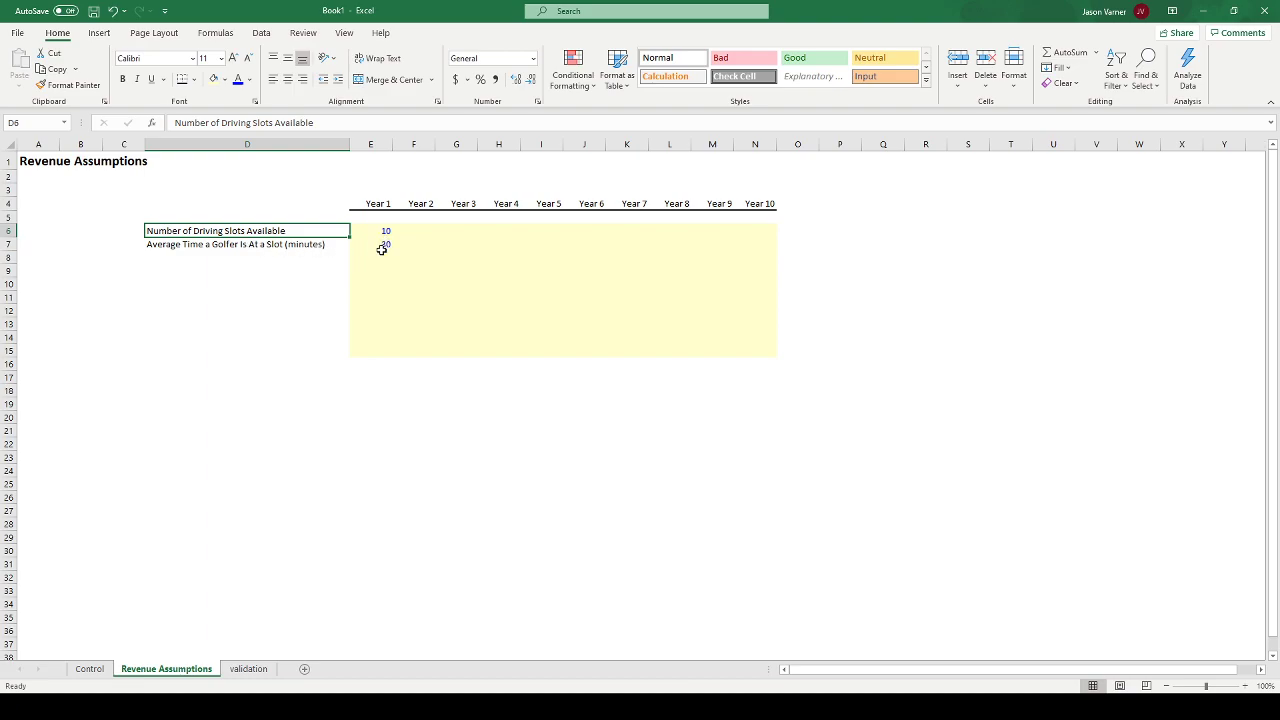
- Enter the labels "Total Hours Open per Week" in D8 and "Total Hours Open Per Month" in D9
{"action": "left_click", "coordinate": [201, 254]}
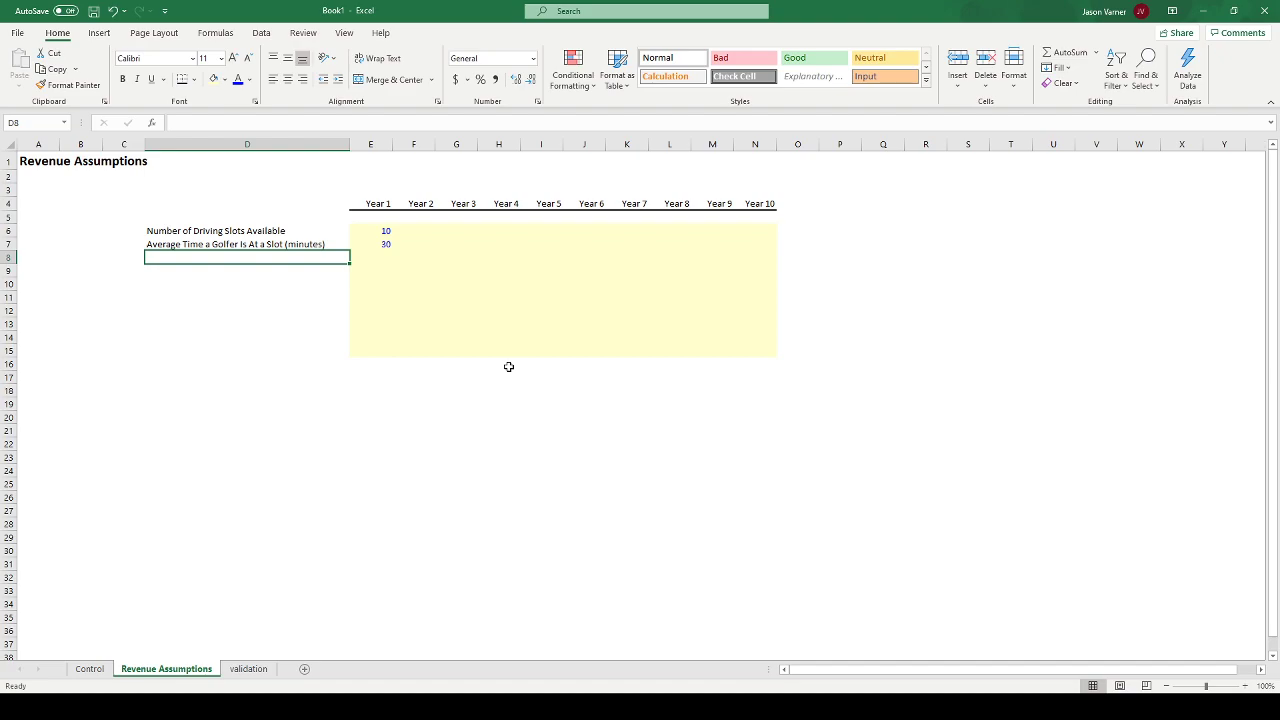
{"action": "type", "text": "To"}
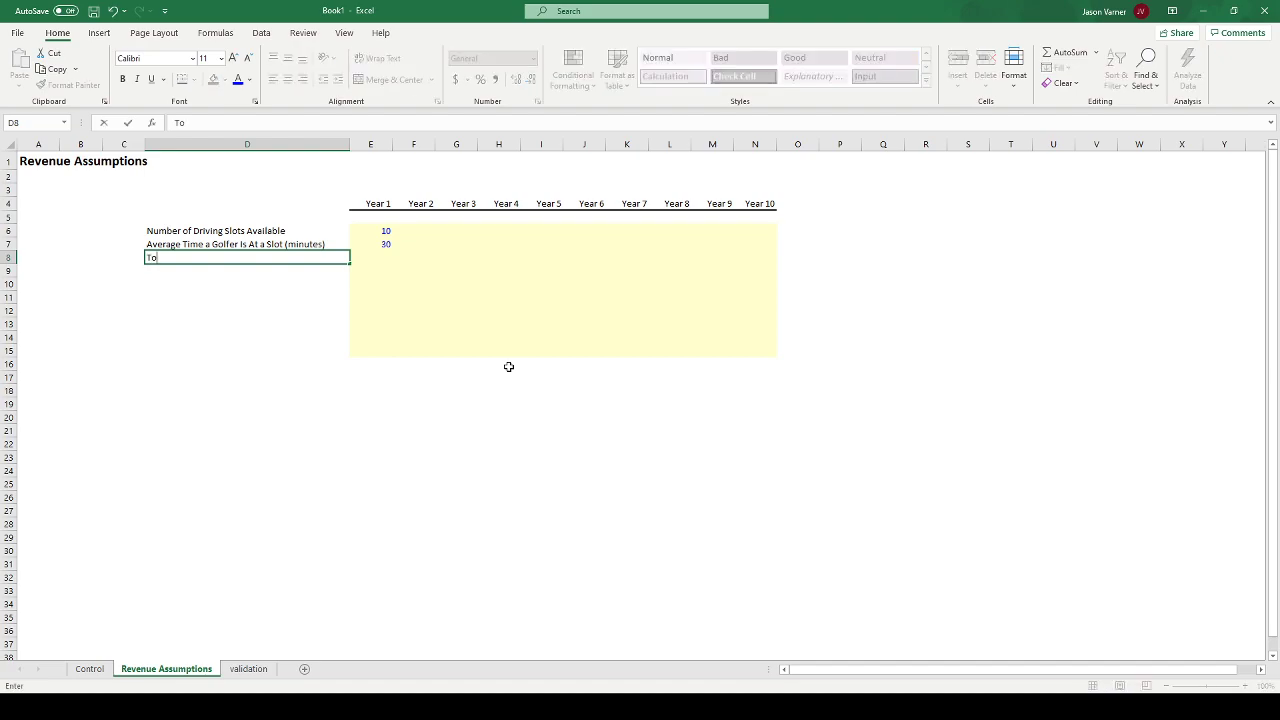
{"action": "type", "text": "tal Hours Open per Week"}
{"action": "key", "text": "Return"}
{"action": "type", "text": "Total Hours O"}
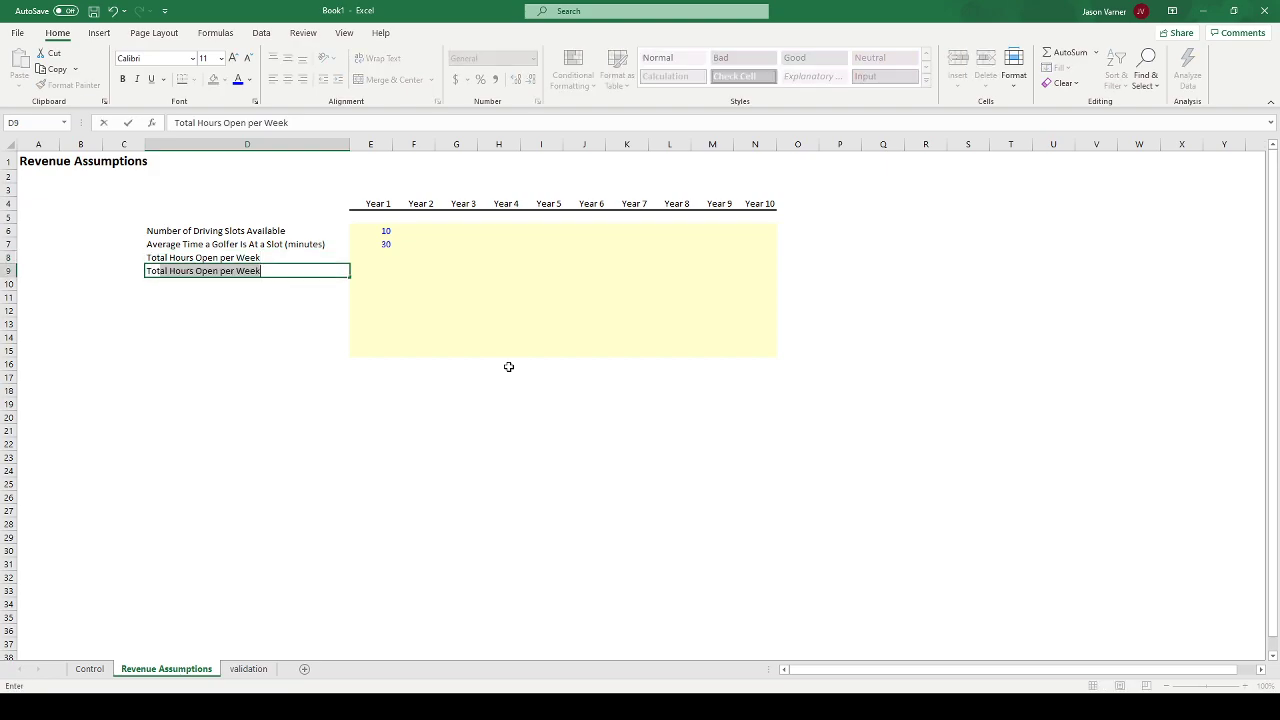
{"action": "type", "text": "pen Per Month"}
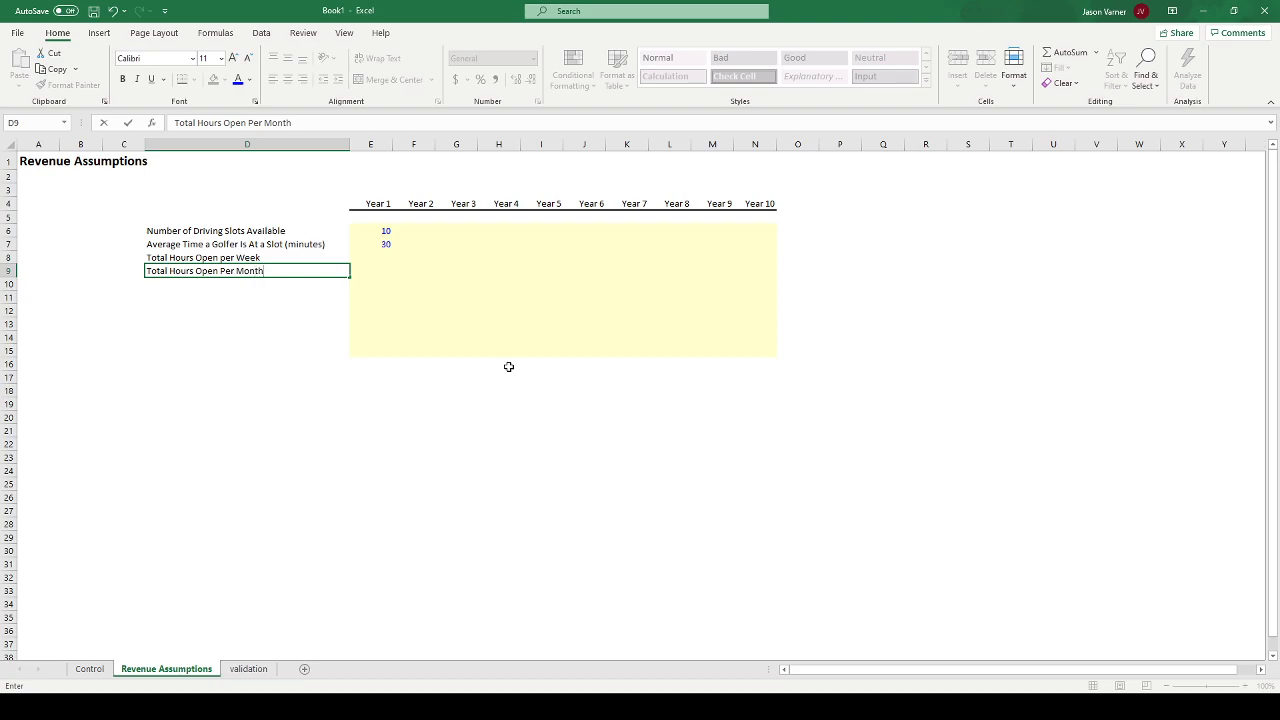
{"action": "key", "text": "Return"}
- Enter 65 in E8 as the Year 1 total hours open per week
{"action": "key", "text": "Up"}
{"action": "key", "text": "Right"}
{"action": "key", "text": "Up"}
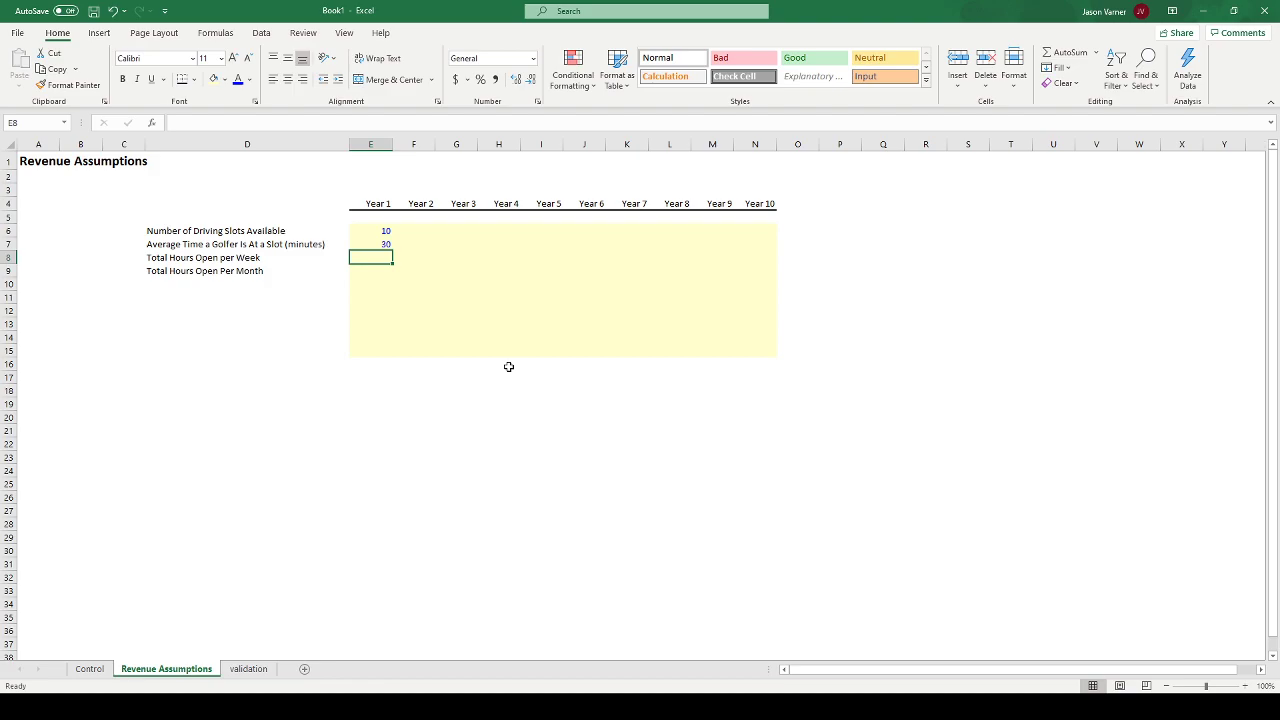
{"action": "key", "text": "Up"}
{"action": "key", "text": "Down"}
{"action": "type", "text": "65"}
{"action": "key", "text": "Return"}
{"action": "key", "text": "Up"}
{"action": "key", "text": "Left"}
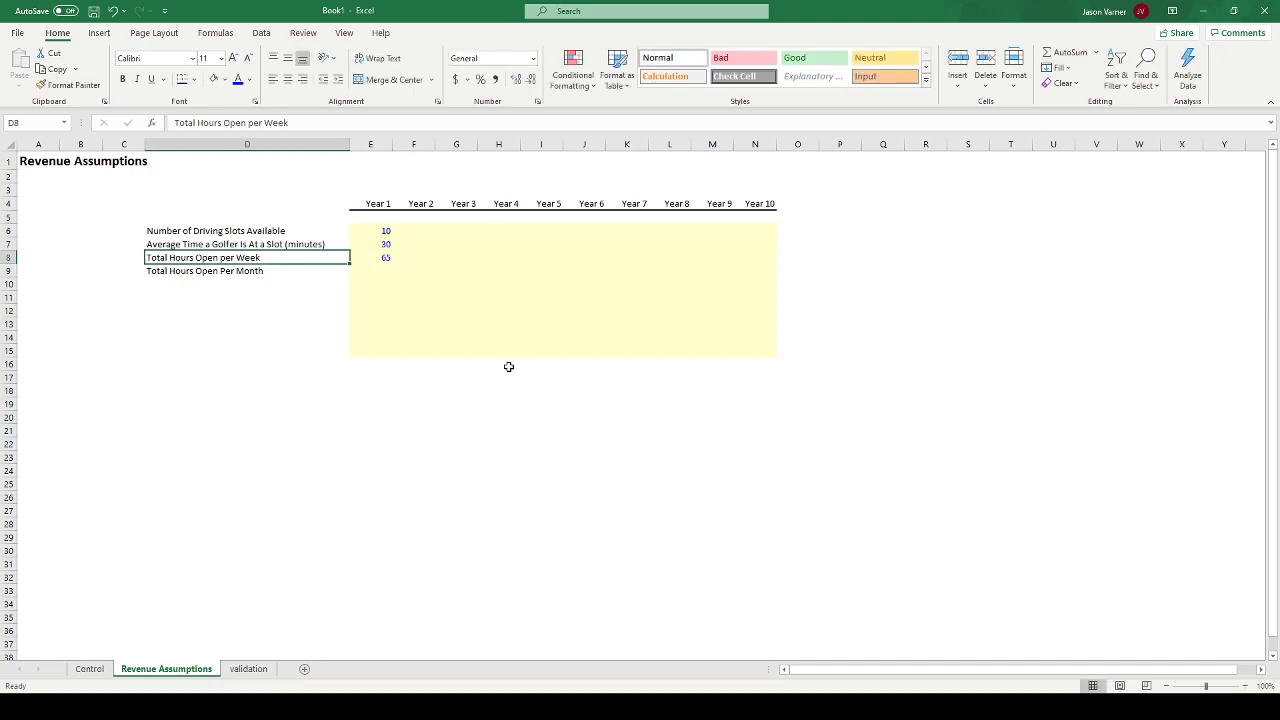
{"action": "key", "text": "Down"}
{"action": "key", "text": "Right"}
{"action": "type", "text": "="}
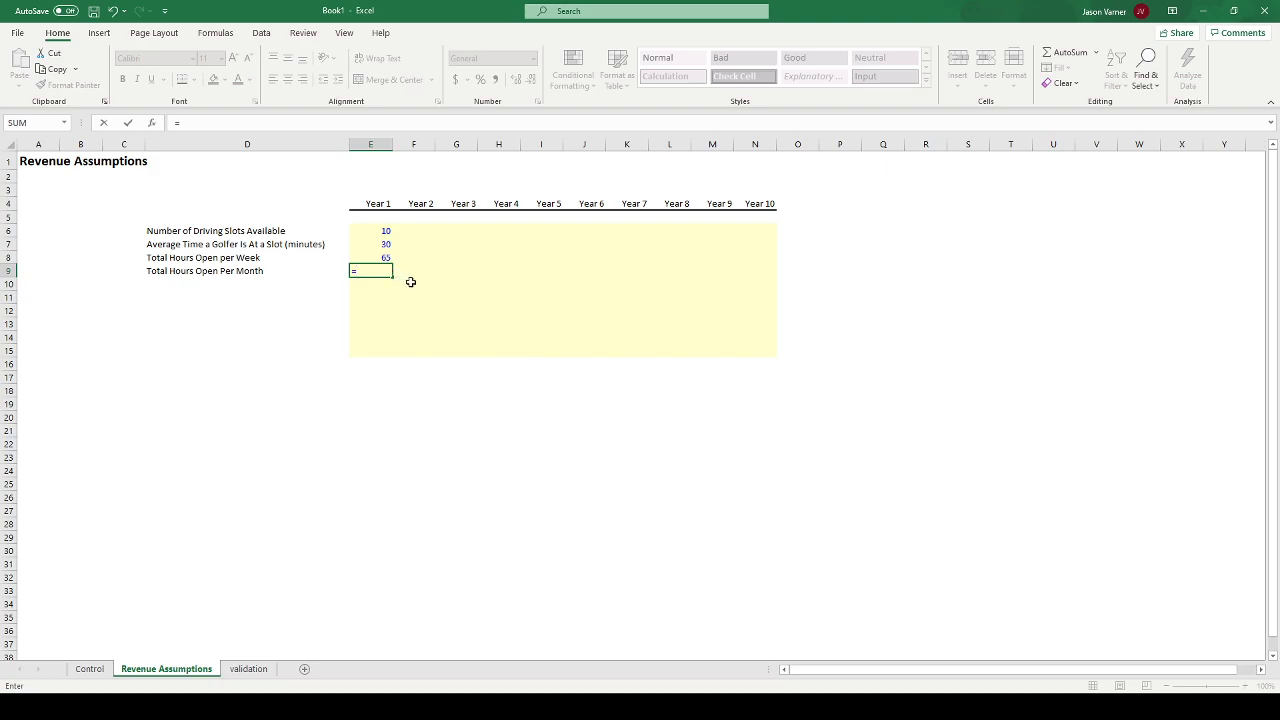
{"action": "key", "text": "Escape"}
- Change the D8 label to read "Total Hours Open per Day"
{"action": "key", "text": "Up"}
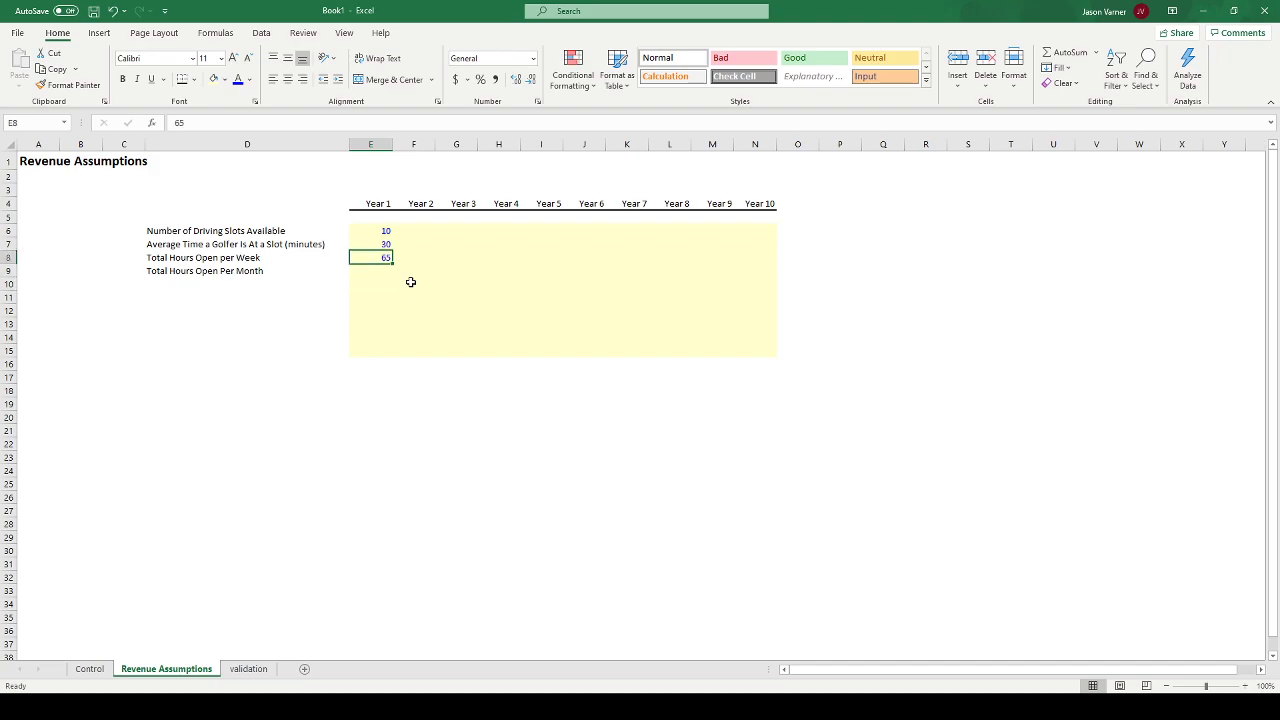
{"action": "key", "text": "Left"}
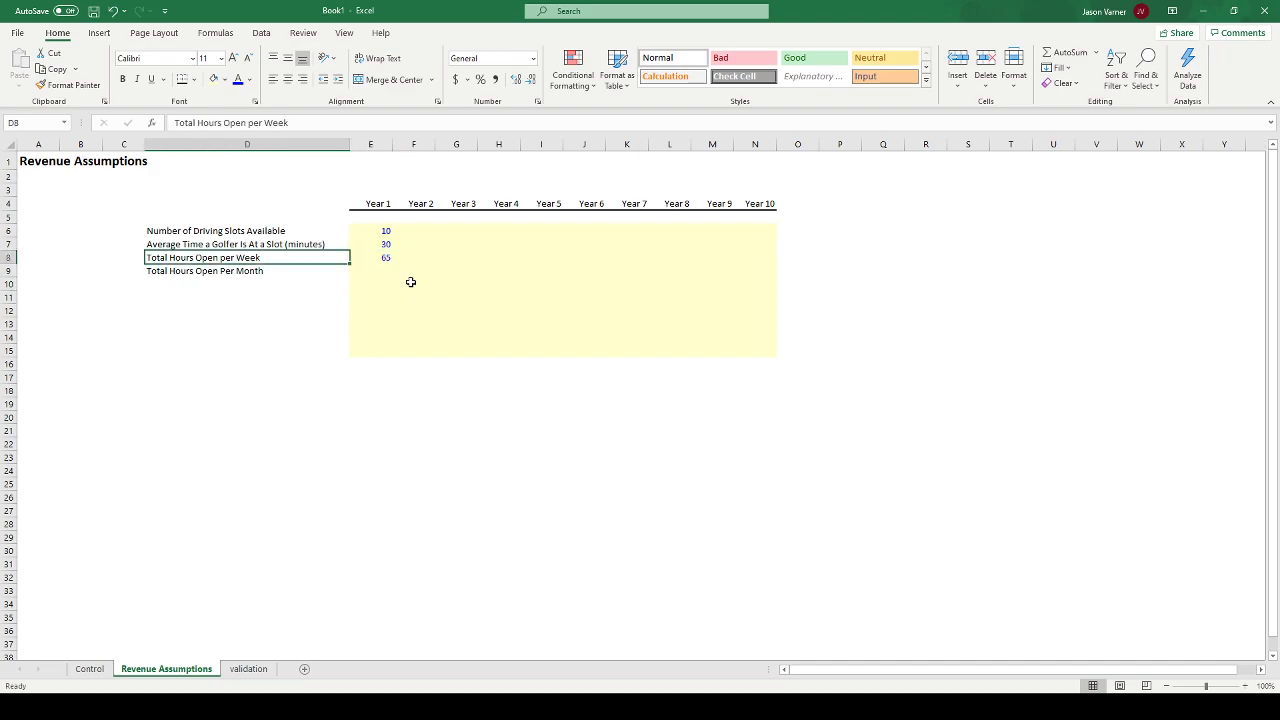
{"action": "double_click", "coordinate": [275, 258]}
{"action": "left_click_drag", "start_coordinate": [237, 258], "coordinate": [317, 257]}
{"action": "type", "text": "Day"}
{"action": "key", "text": "Return"}
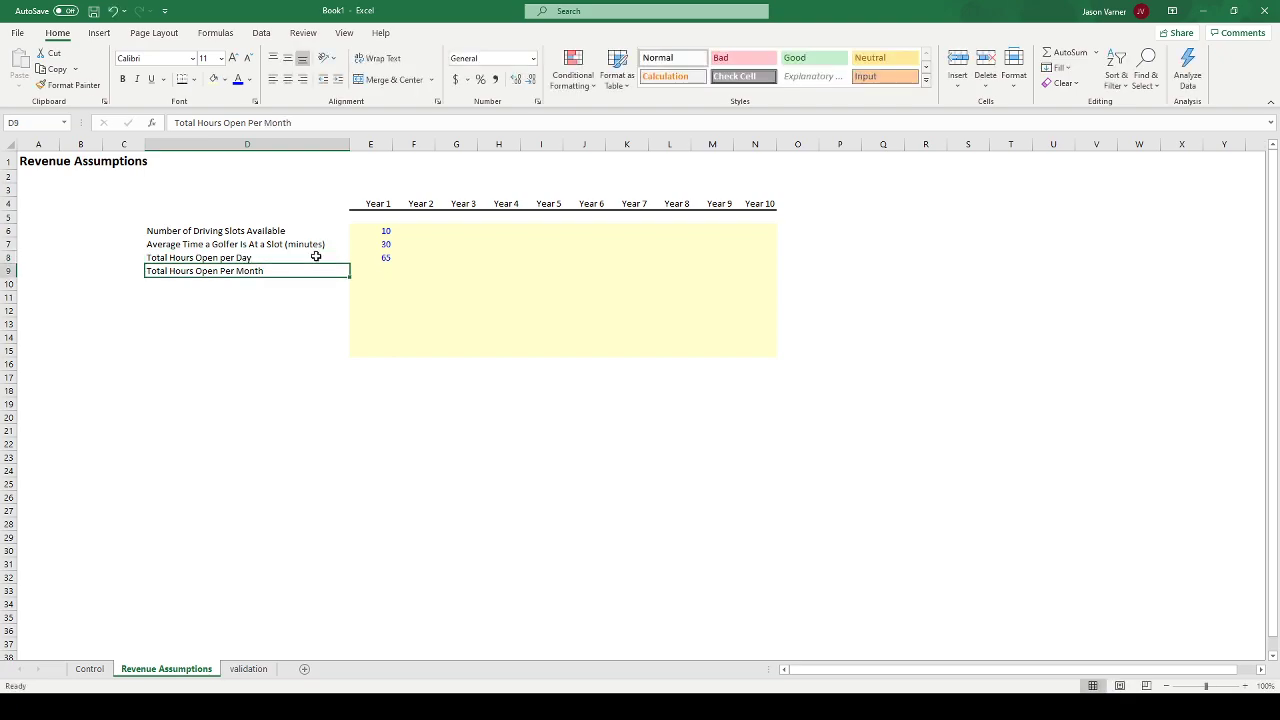
- Set the Year 1 total hours open per day in E8 to 10
{"action": "key", "text": "Up"}
{"action": "key", "text": "Right"}
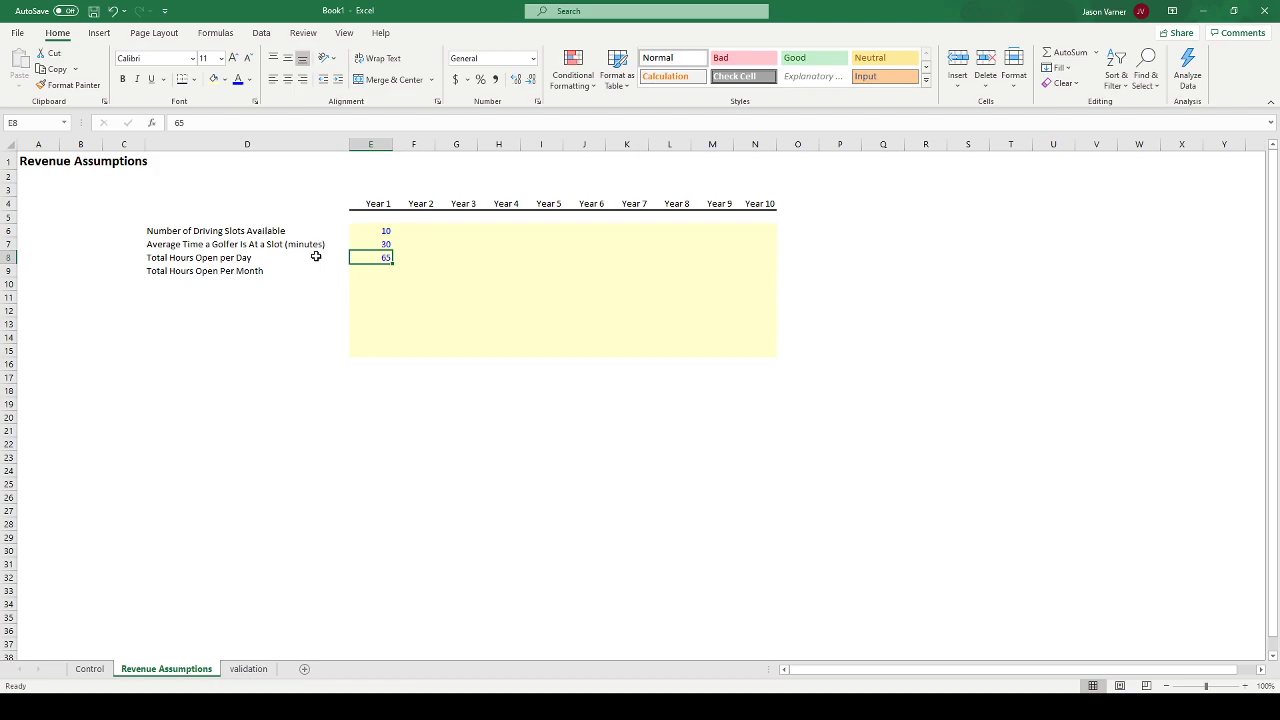
{"action": "type", "text": "10"}
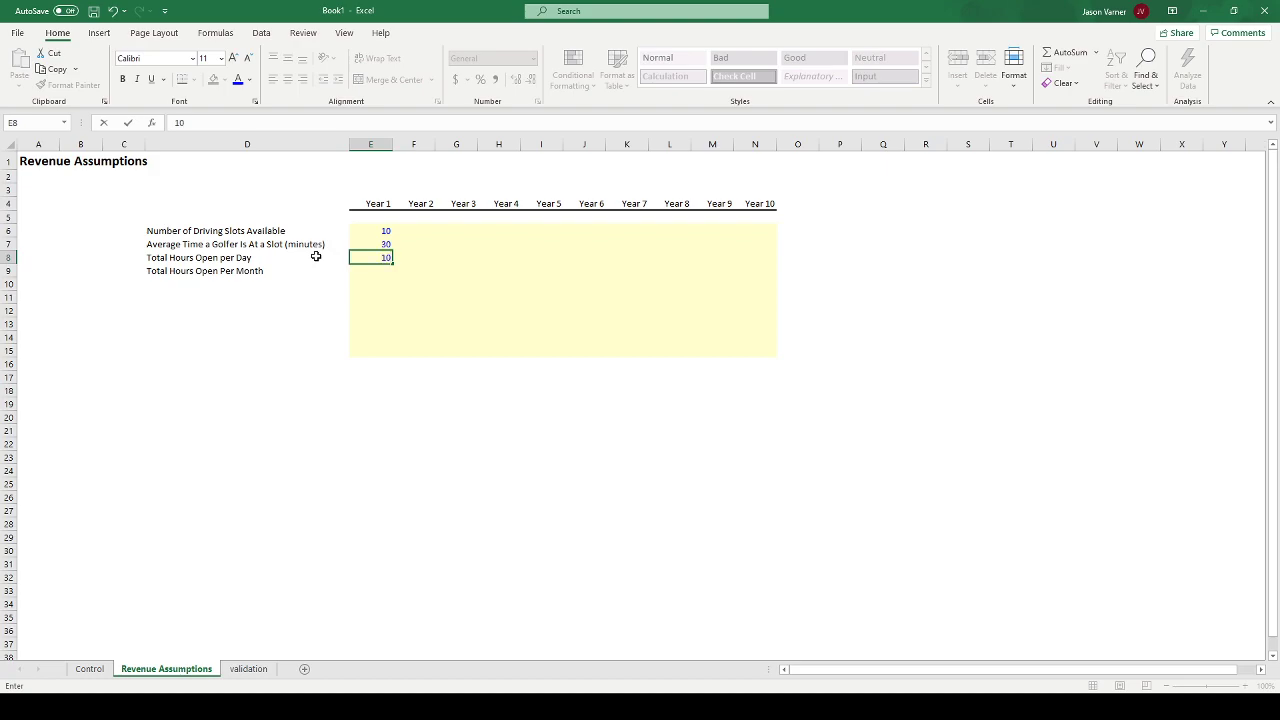
{"action": "key", "text": "Return"}
{"action": "type", "text": "0"}
{"action": "key", "text": "Escape"}
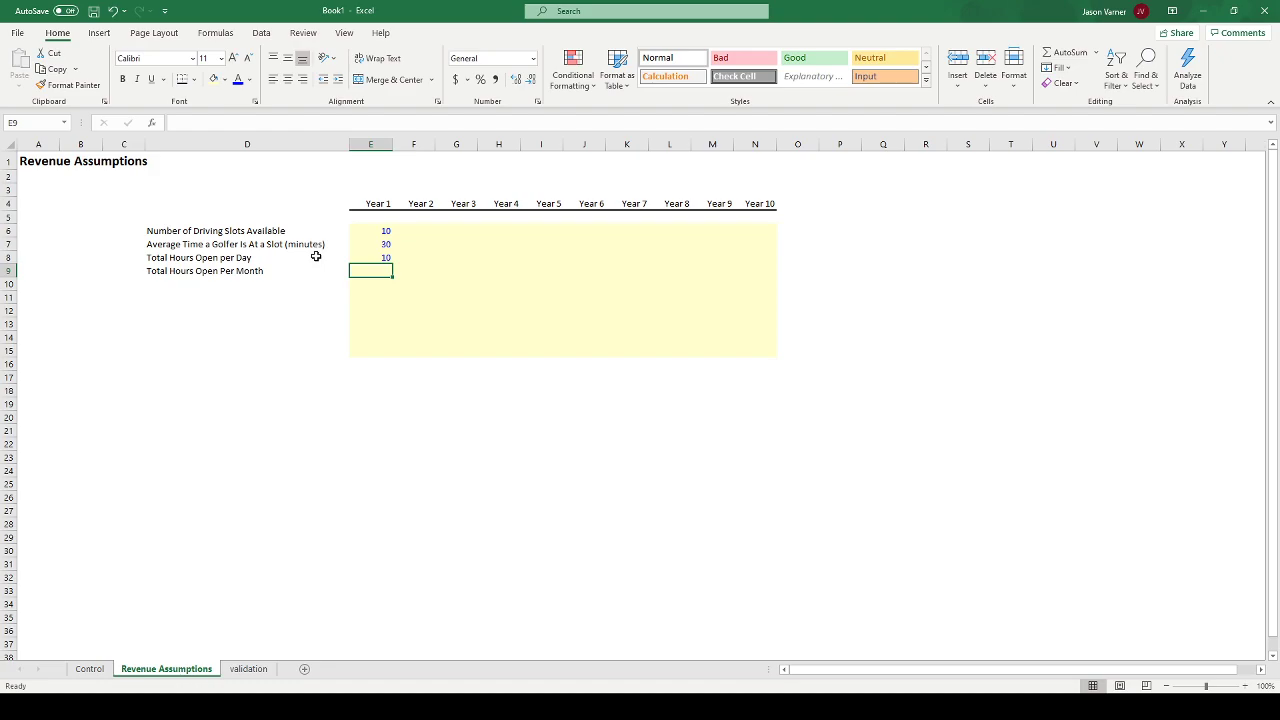
{"action": "type", "text": "="}
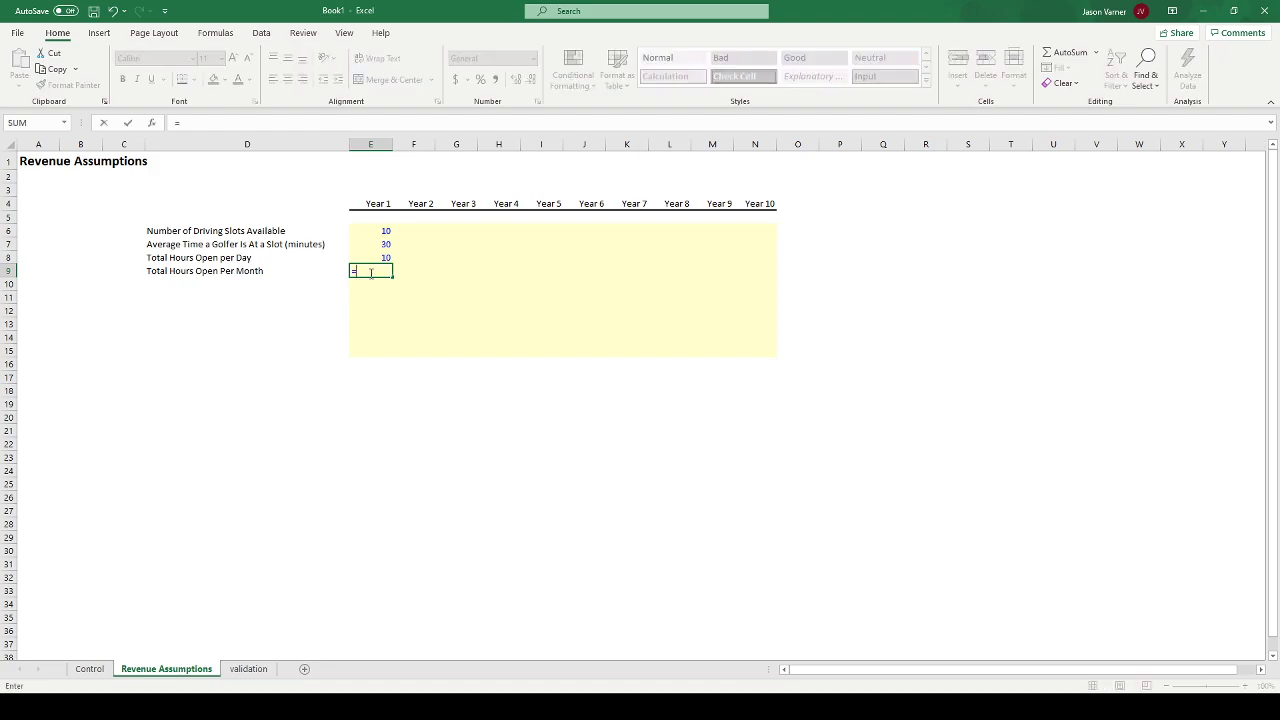
{"action": "left_click", "coordinate": [386, 256]}
{"action": "type", "text": "*"}
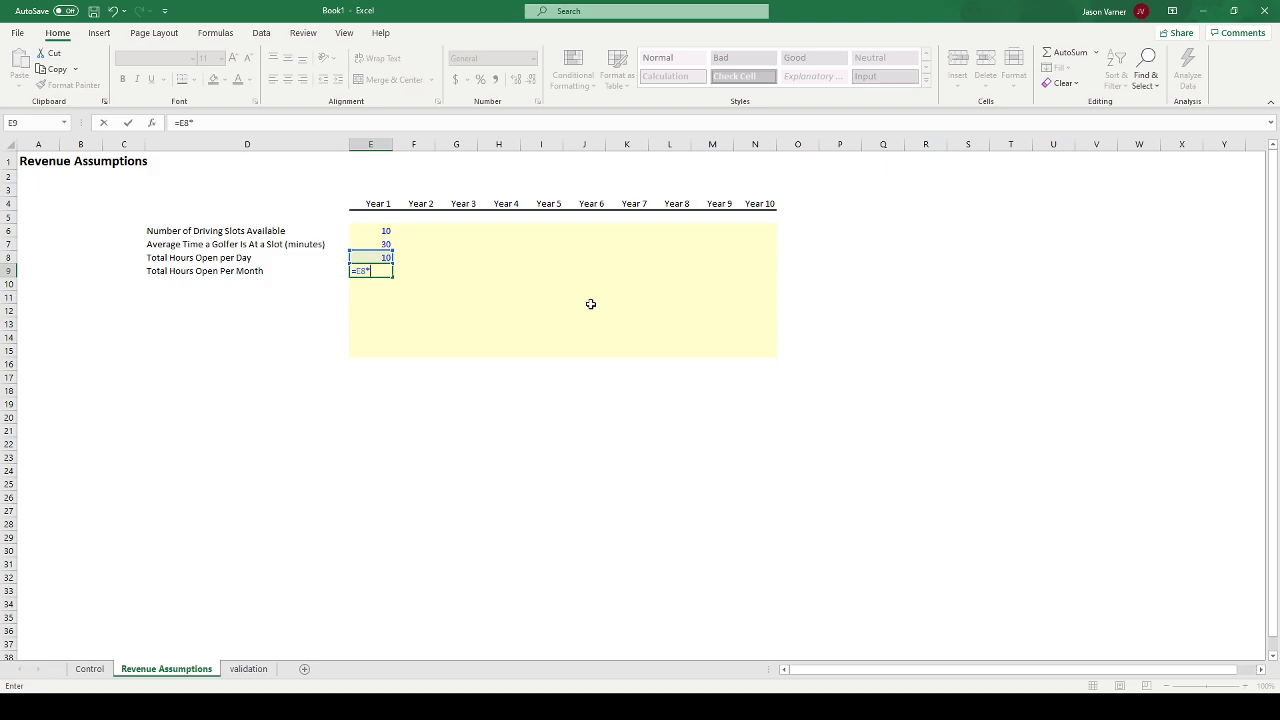
{"action": "key", "text": "Escape"}
- Calculate the Year 1 total hours open per month in E9 with the formula =E8*30
{"action": "type", "text": "="}
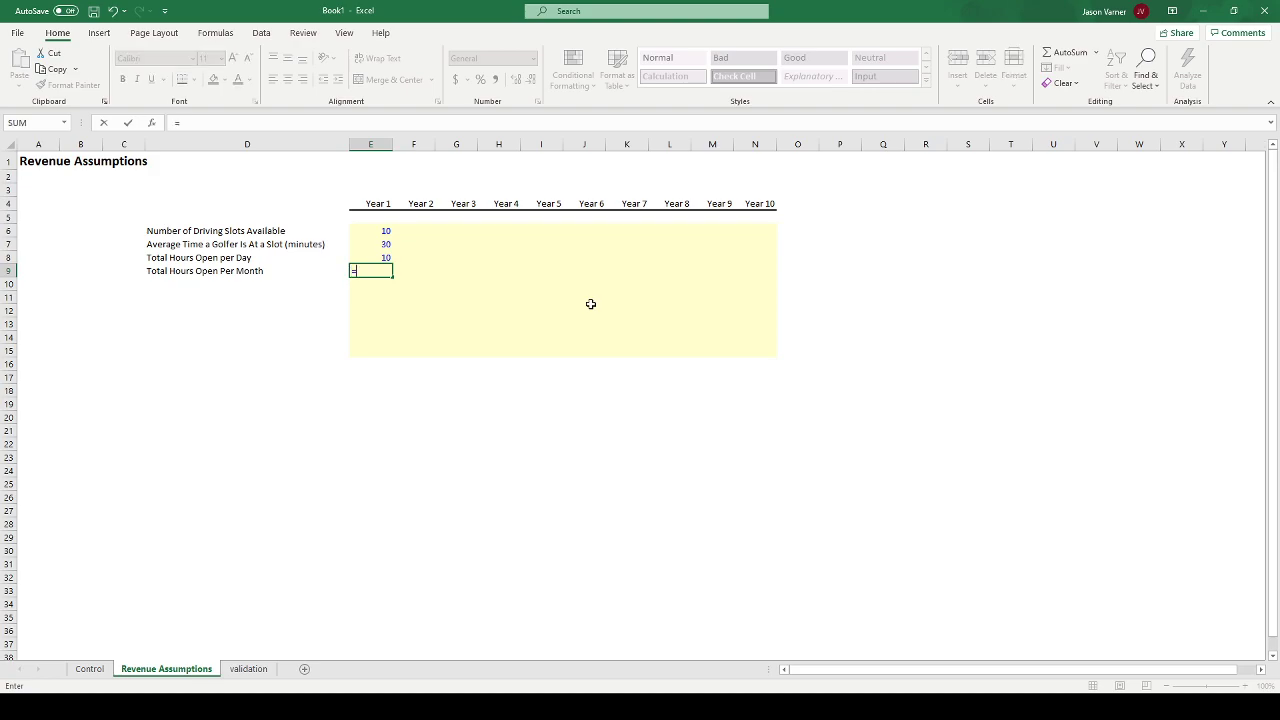
{"action": "left_click", "coordinate": [381, 258]}
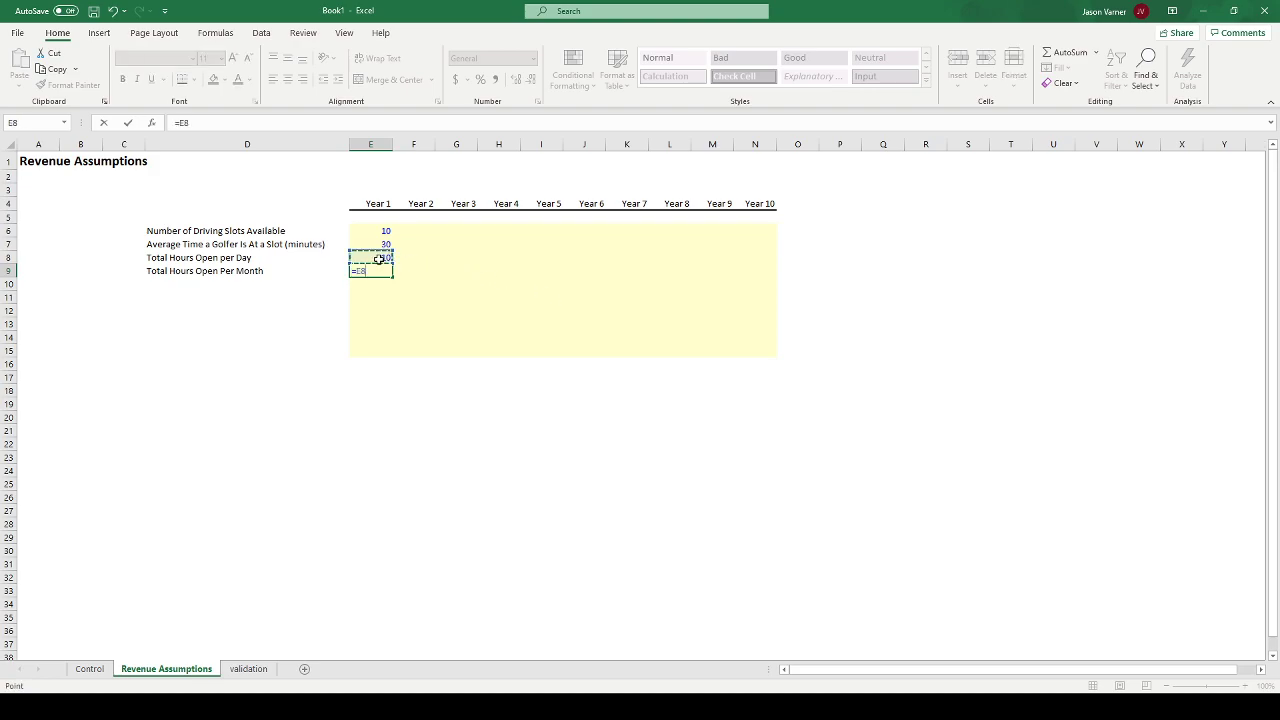
{"action": "type", "text": "*30"}
{"action": "key", "text": "Return"}
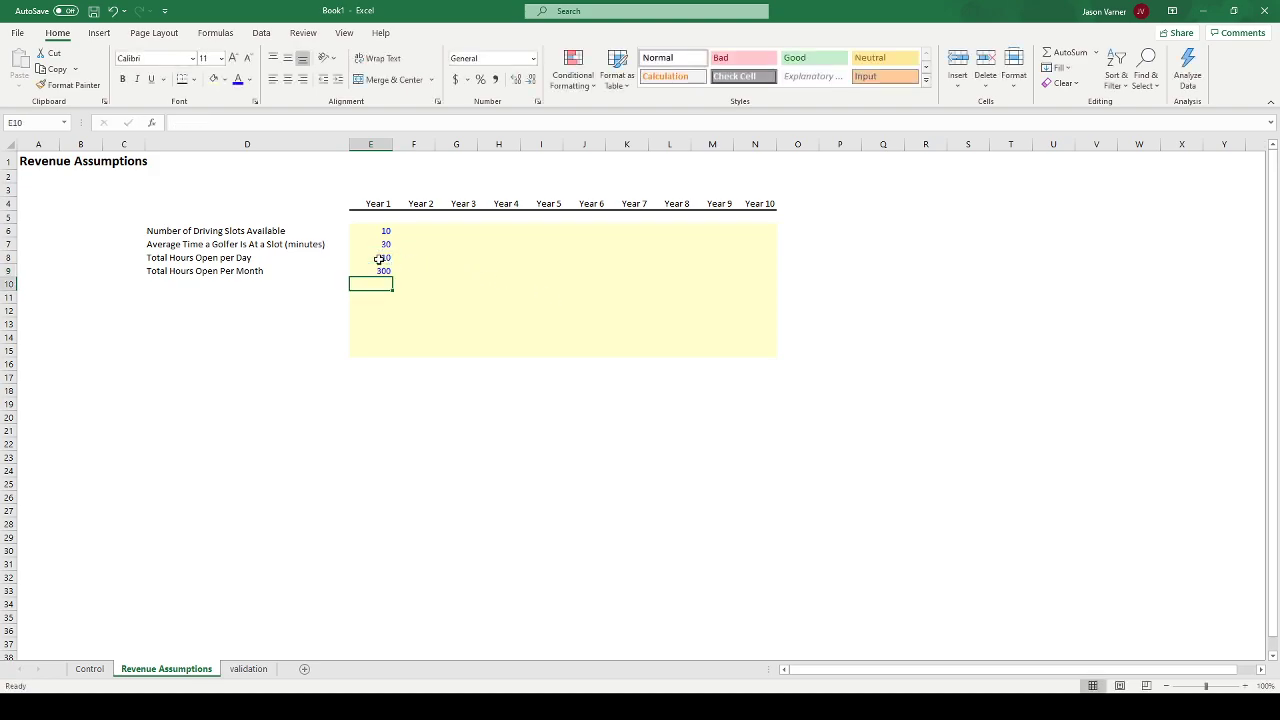
{"action": "left_click", "coordinate": [378, 271]}
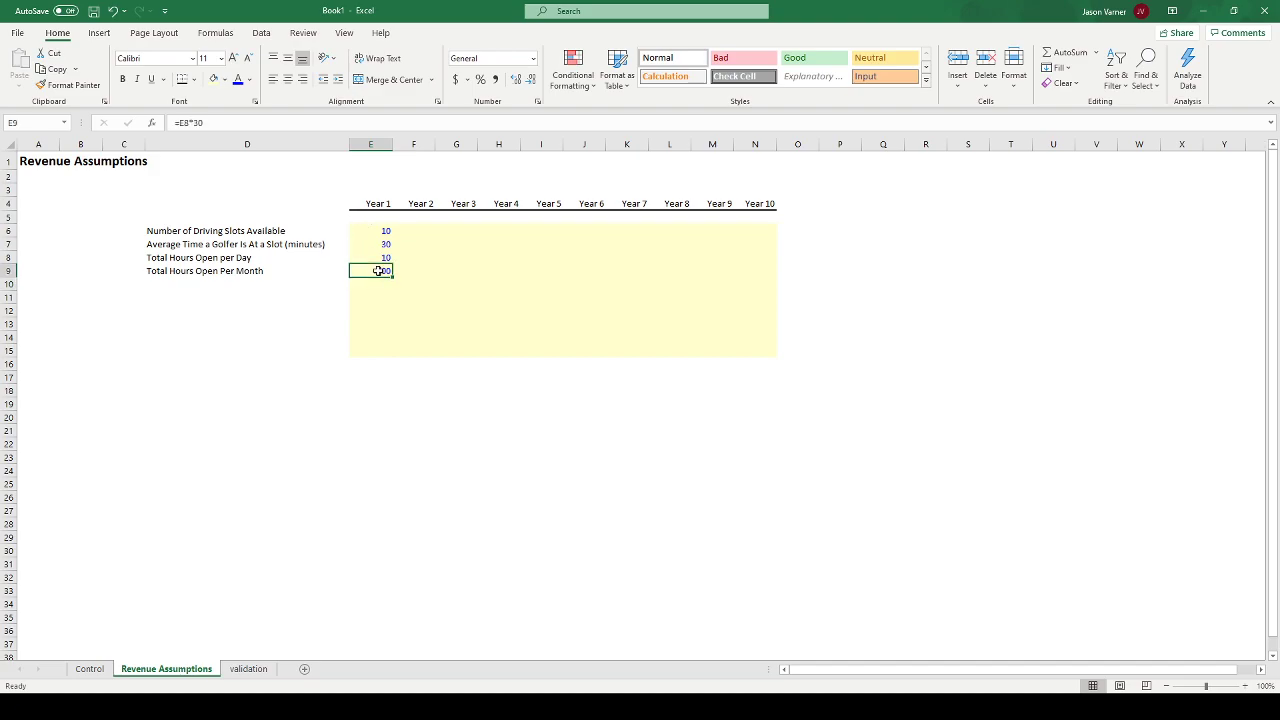
- Enter the label "Maximum Slots Available per Month" in D10
{"action": "left_click", "coordinate": [158, 281]}
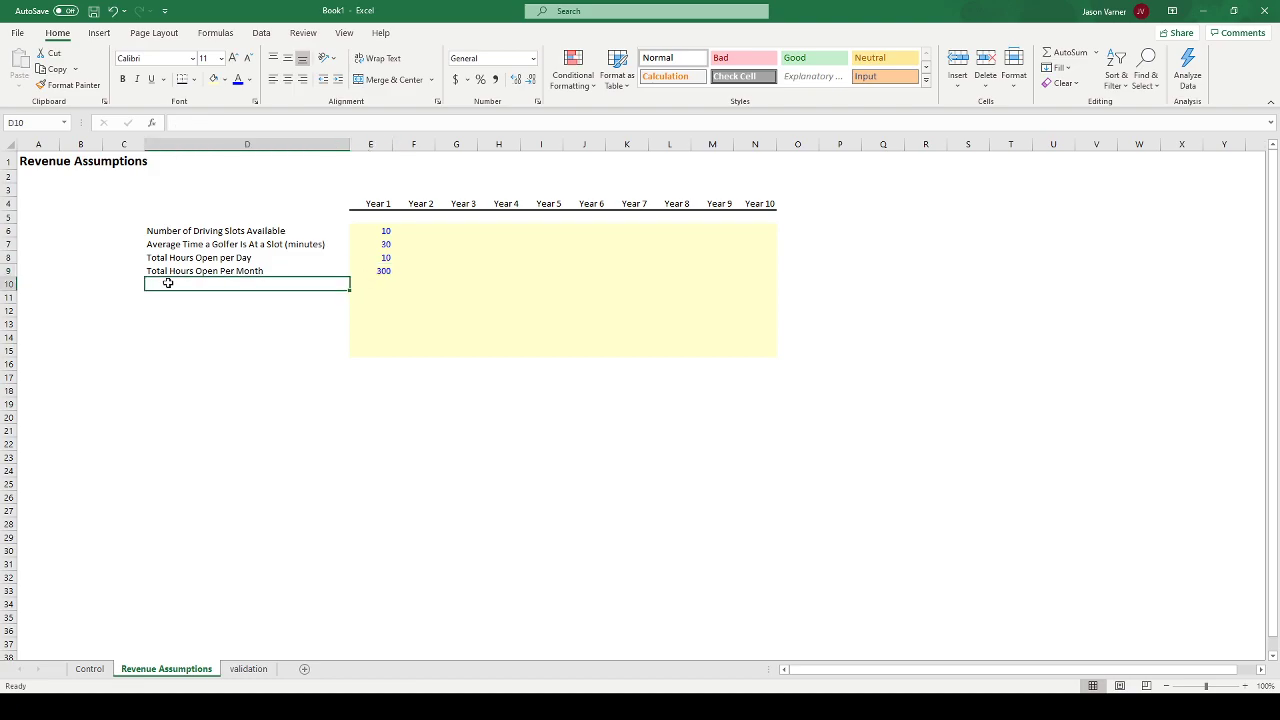
{"action": "type", "text": "Ma"}
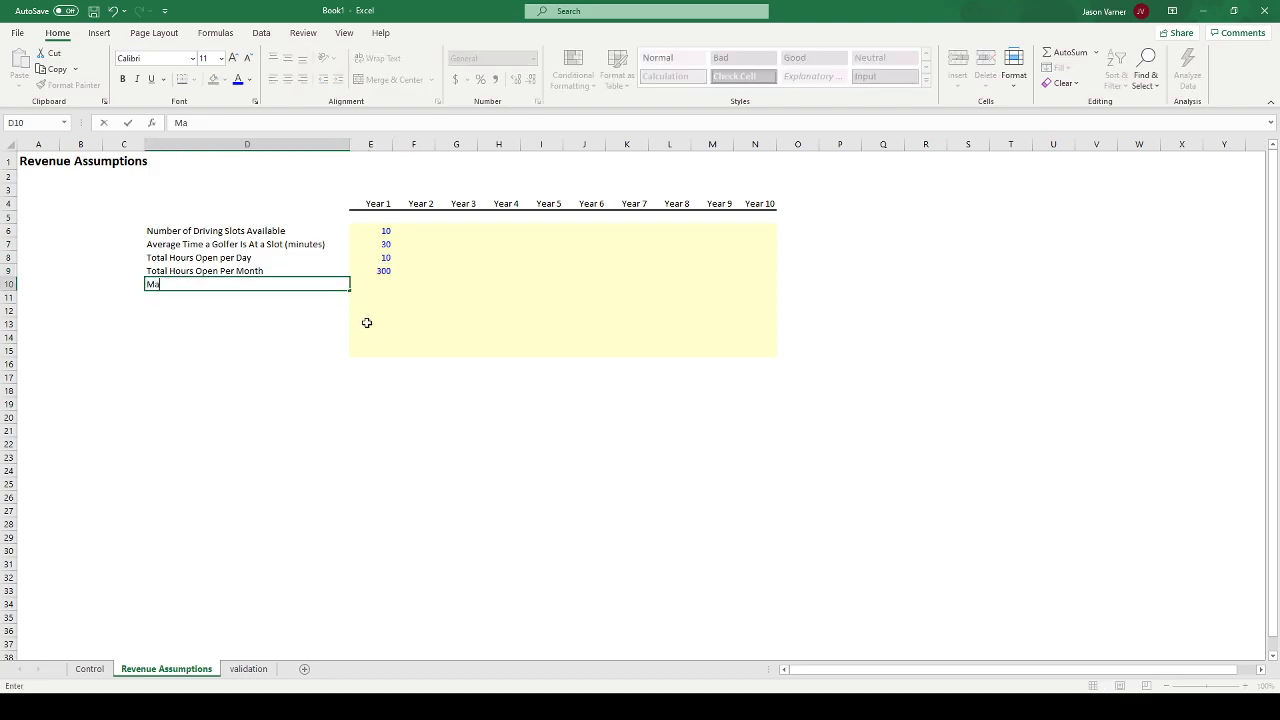
{"action": "type", "text": "ximum Slots Available per Month"}
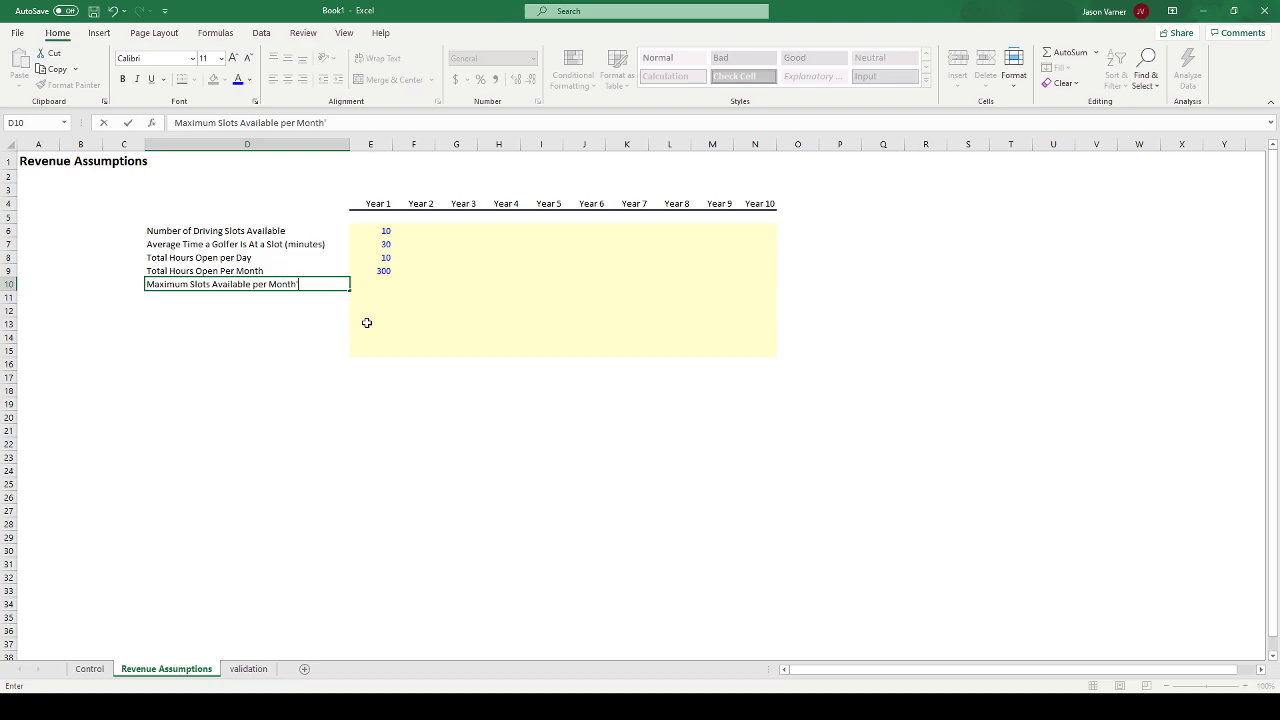
{"action": "key", "text": "Return"}
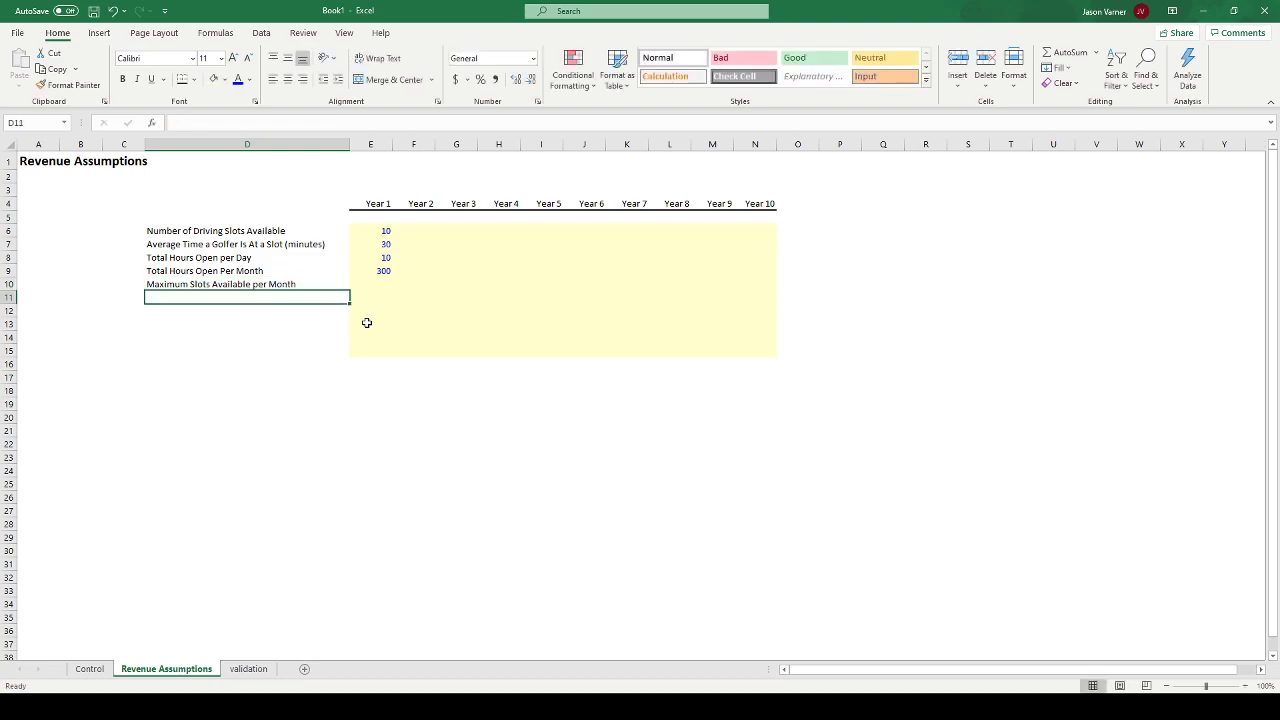
- Move the "Maximum Slots Available per Month" label down to D11 and enter the label "in Minutes" in D10
{"action": "left_click", "coordinate": [213, 287]}
{"action": "left_click_drag", "start_coordinate": [213, 287], "coordinate": [212, 299]}
{"action": "left_click", "coordinate": [209, 285]}
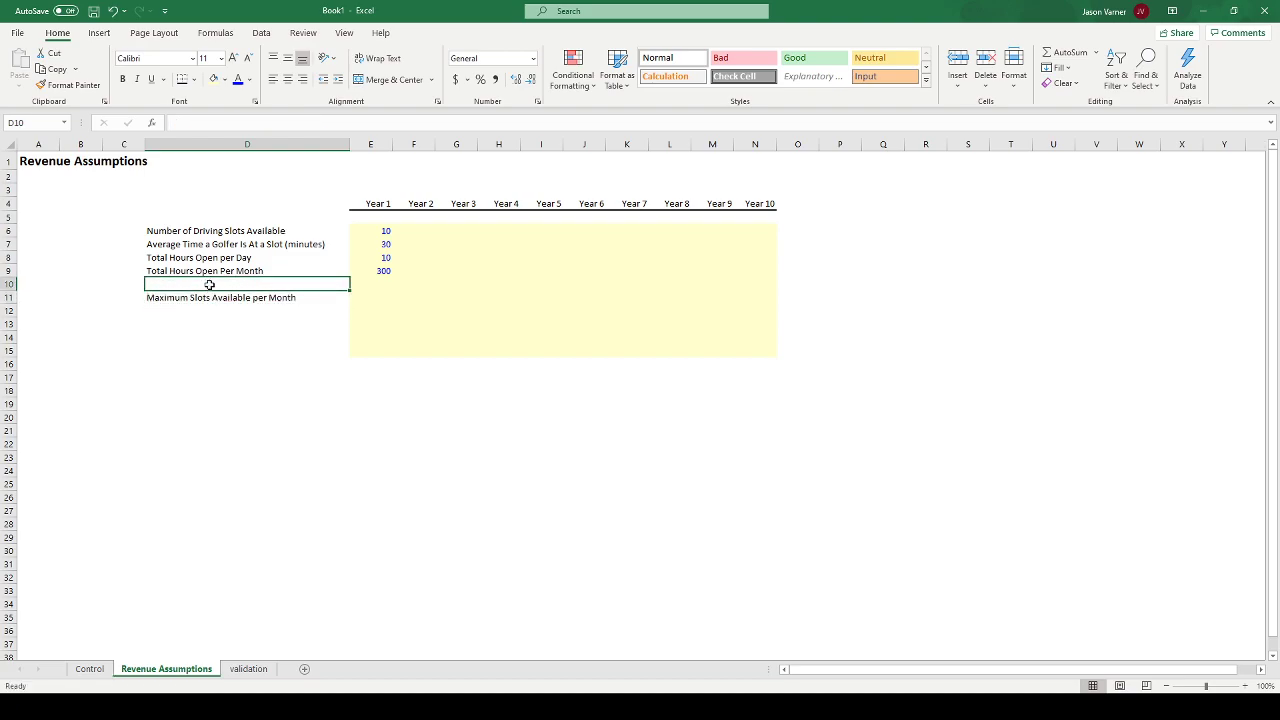
{"action": "type", "text": "in Minutes"}
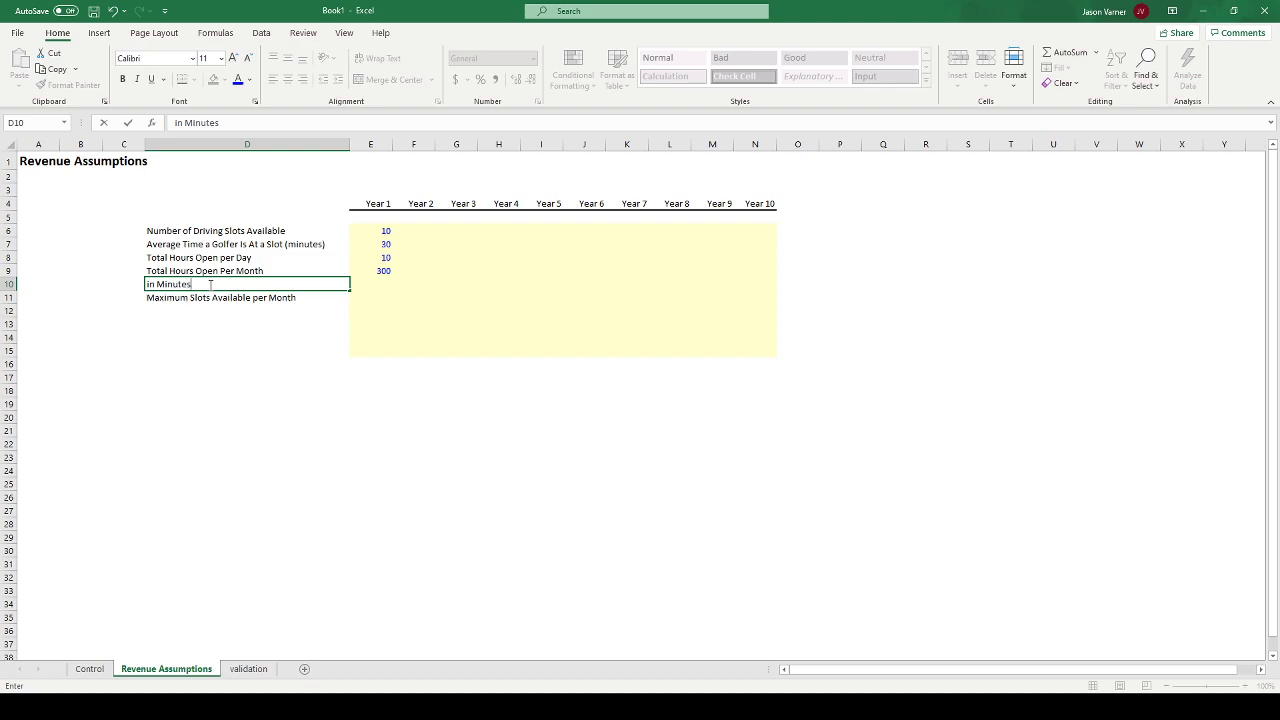
{"action": "key", "text": "Return"}
- Calculate the Year 1 monthly open time in minutes in E10 with the formula =E9*60
{"action": "key", "text": "Up"}
{"action": "key", "text": "Right"}
{"action": "type", "text": "="}
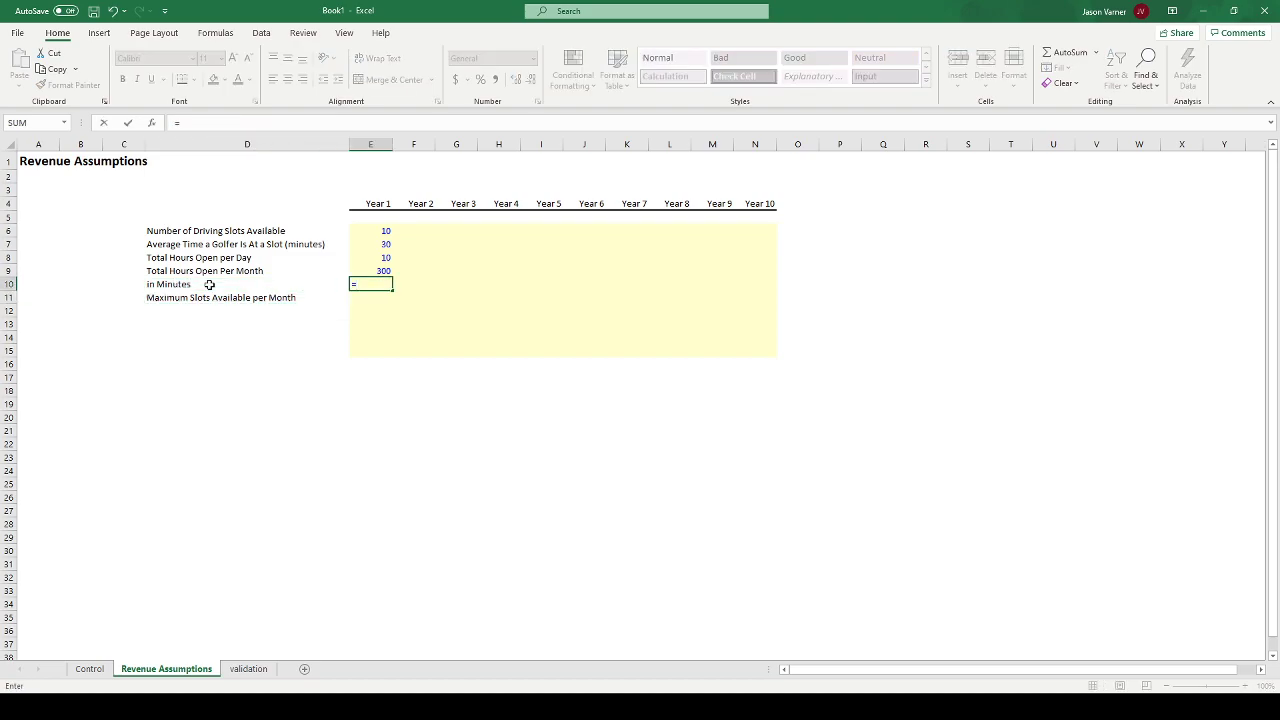
{"action": "left_click", "coordinate": [370, 271]}
{"action": "type", "text": "*60"}
{"action": "key", "text": "Return"}
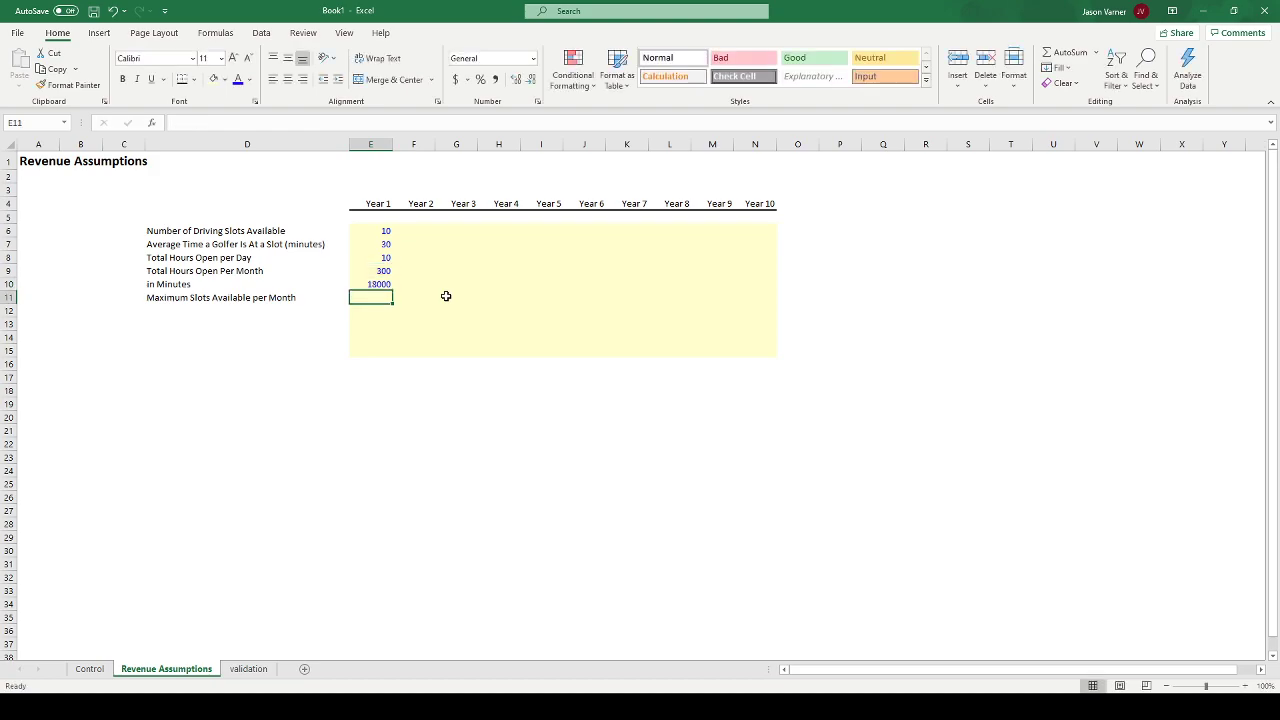
- Calculate the Year 1 maximum slots available per month in E11 with the formula =E10/E6
{"action": "type", "text": "="}
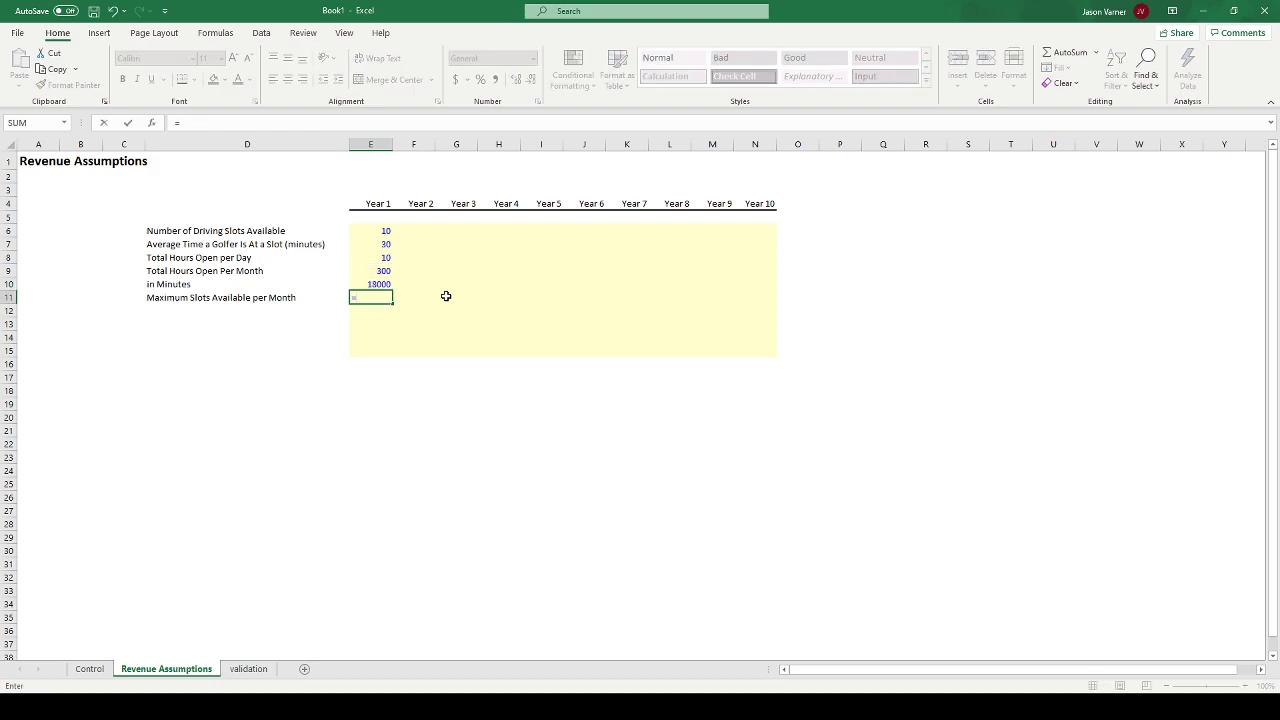
{"action": "left_click", "coordinate": [380, 284]}
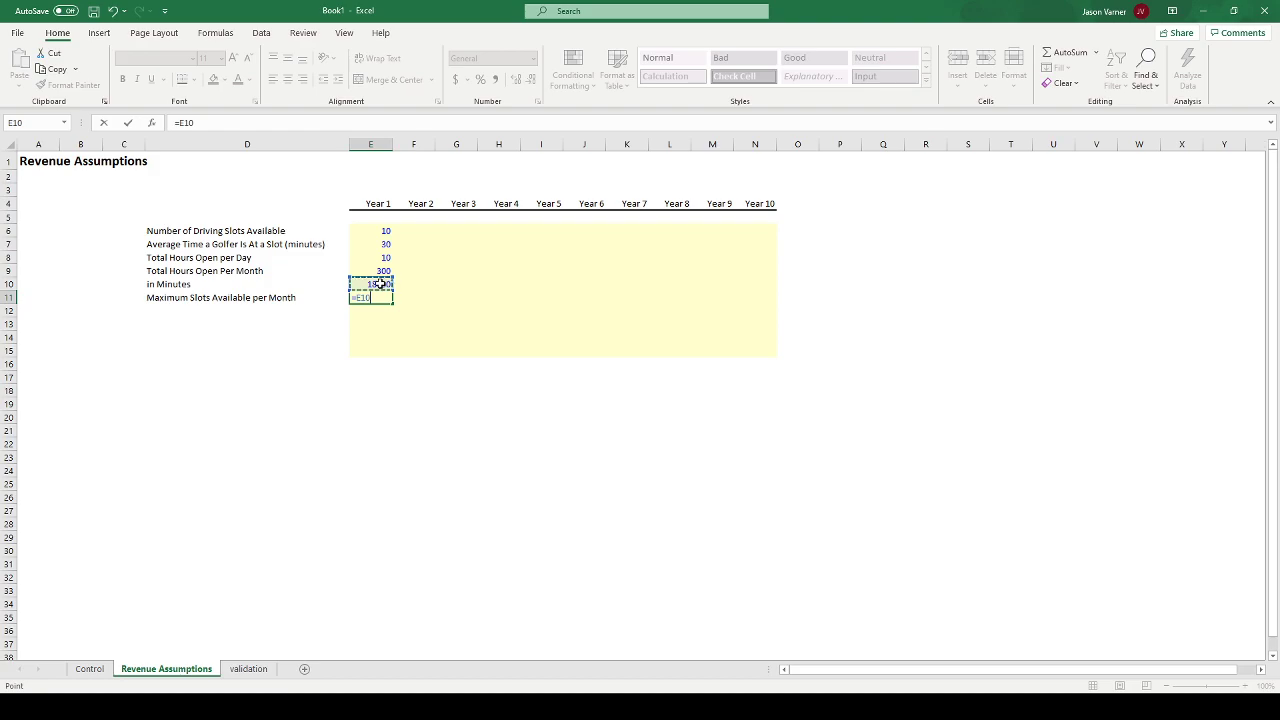
{"action": "type", "text": "/"}
{"action": "left_click", "coordinate": [383, 232]}
{"action": "key", "text": "Return"}
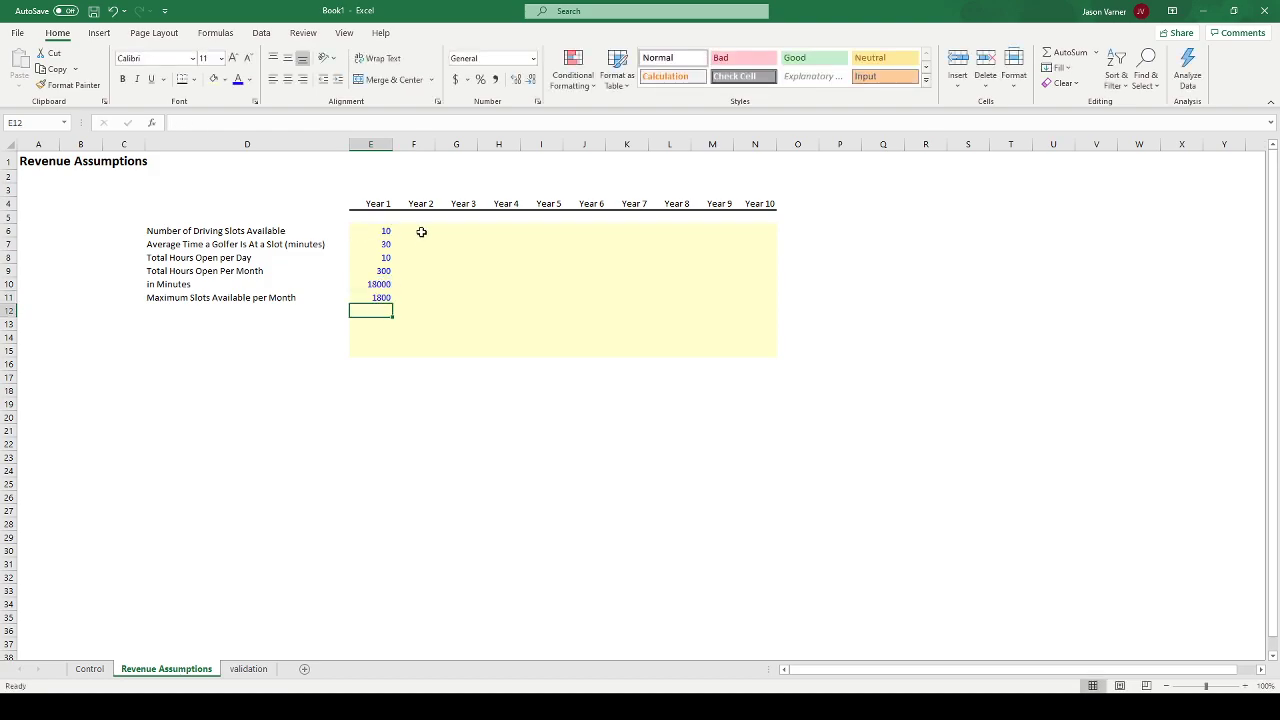
- Format the Year 1 values in E6:E11 as numbers with a thousands separator and no decimals
{"action": "left_click", "coordinate": [372, 298]}
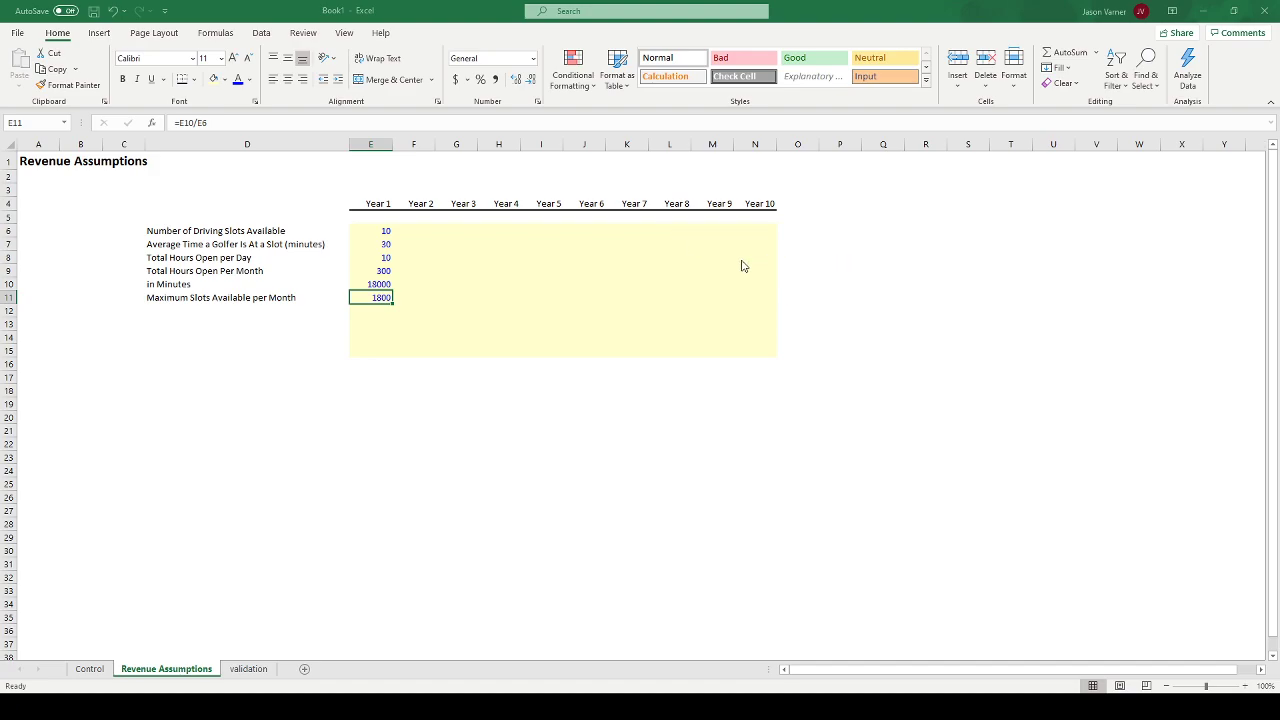
{"action": "left_click", "coordinate": [905, 464]}
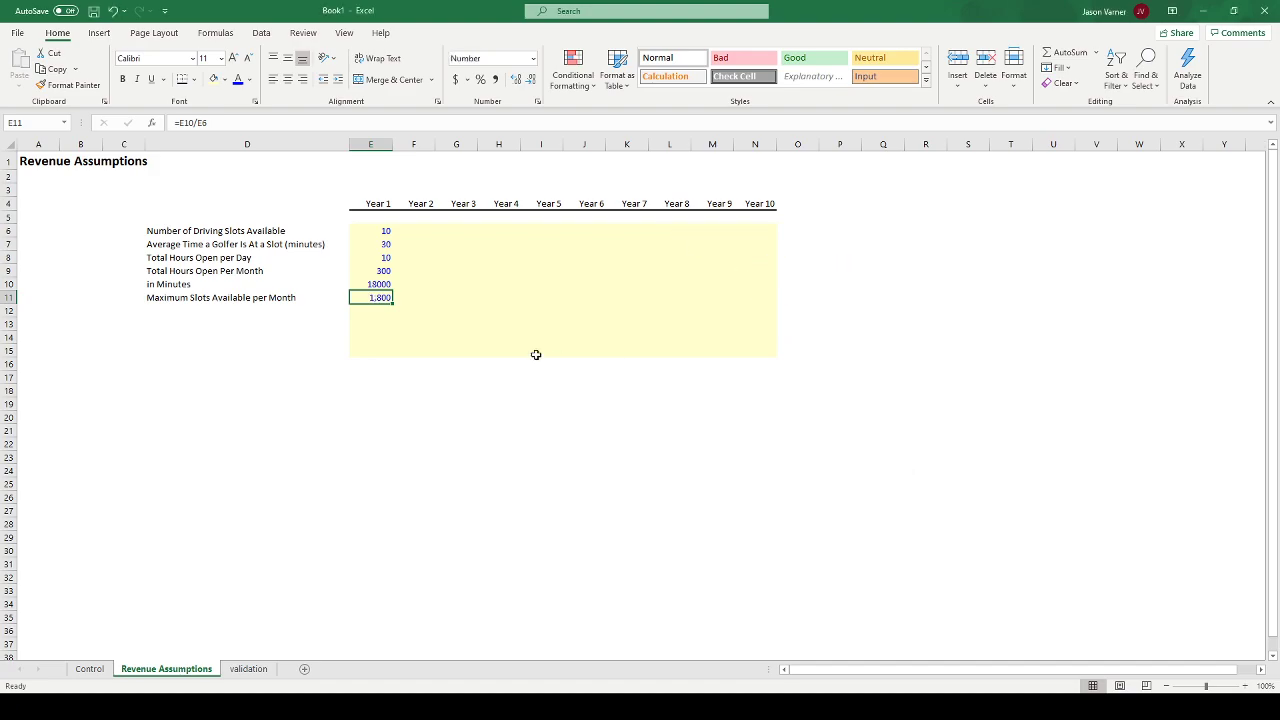
{"action": "left_click", "coordinate": [380, 231], "text": "shift"}
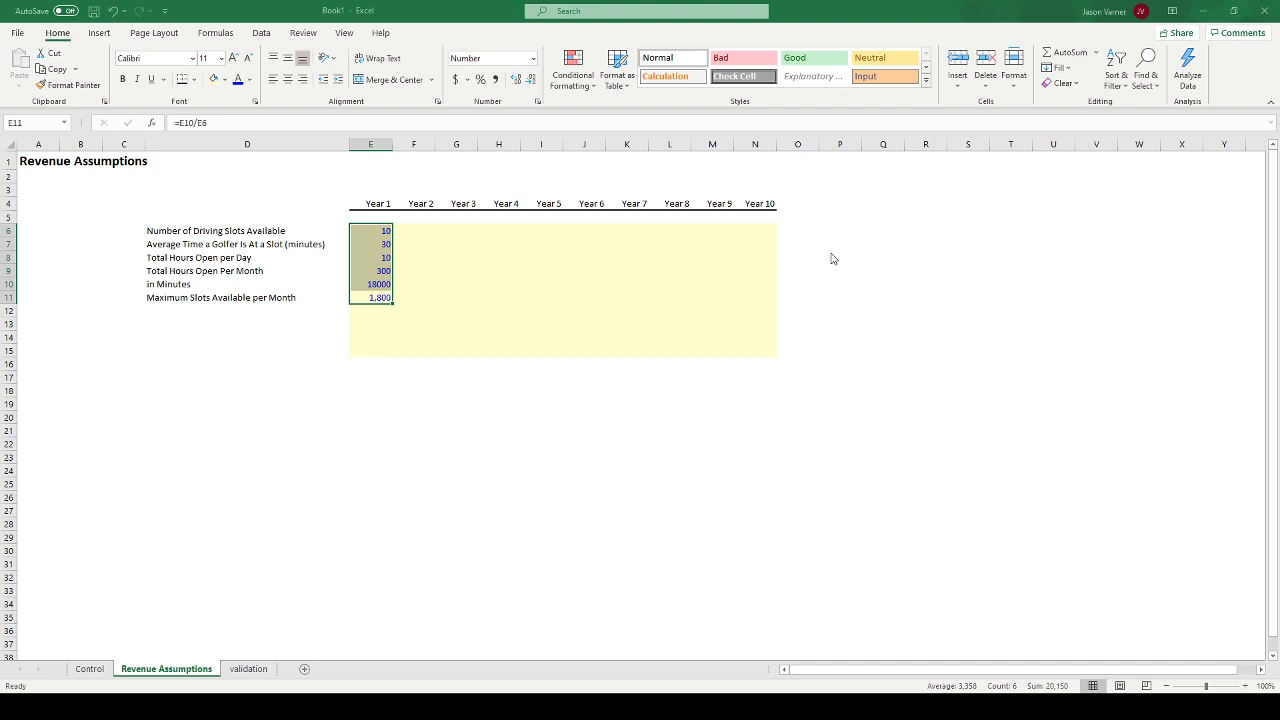
{"action": "left_click", "coordinate": [908, 468]}
{"action": "left_click", "coordinate": [364, 408]}
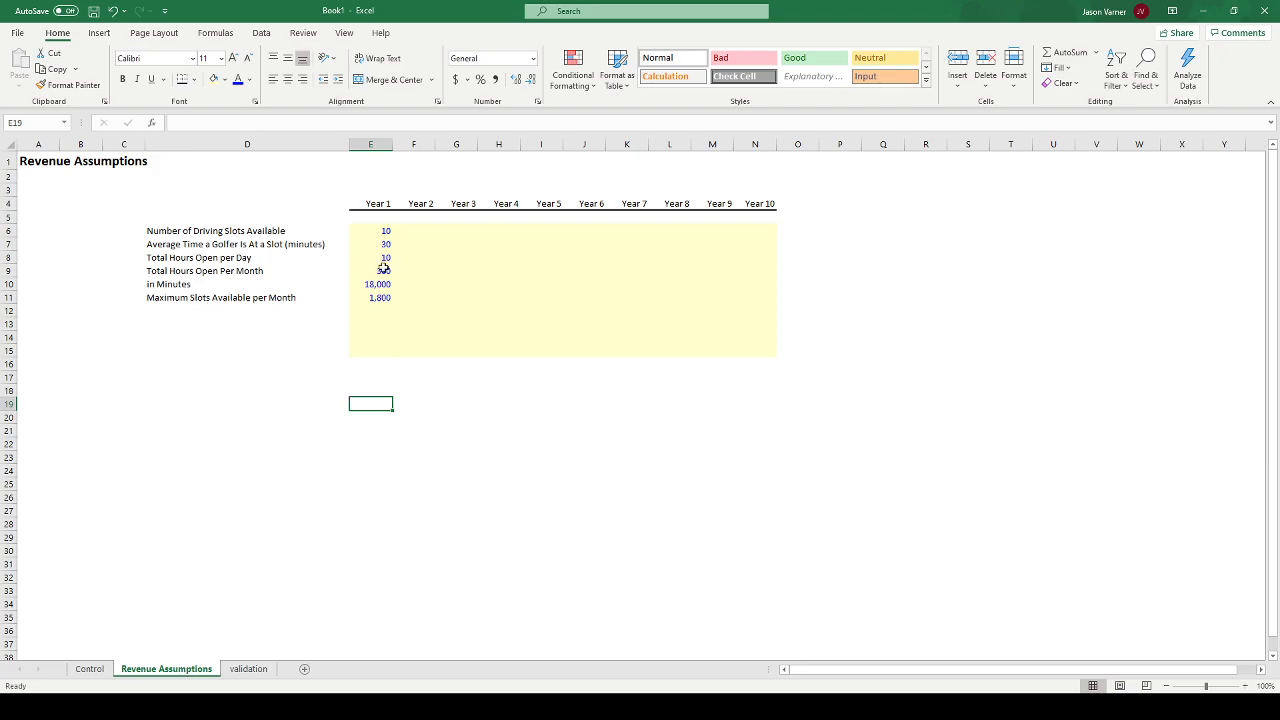
- Move the block D10:N15 down one row to free row 10 below Total Hours Open Per Month
{"action": "left_click", "coordinate": [194, 257]}
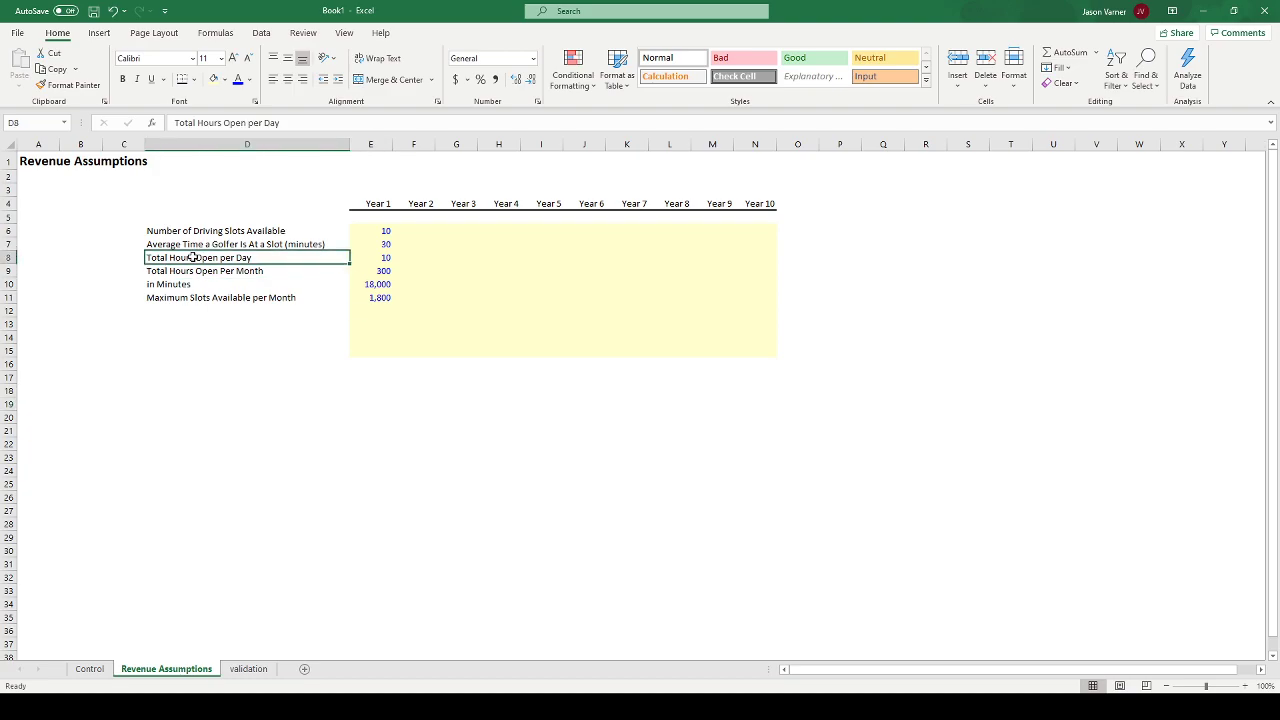
{"action": "left_click", "coordinate": [196, 270]}
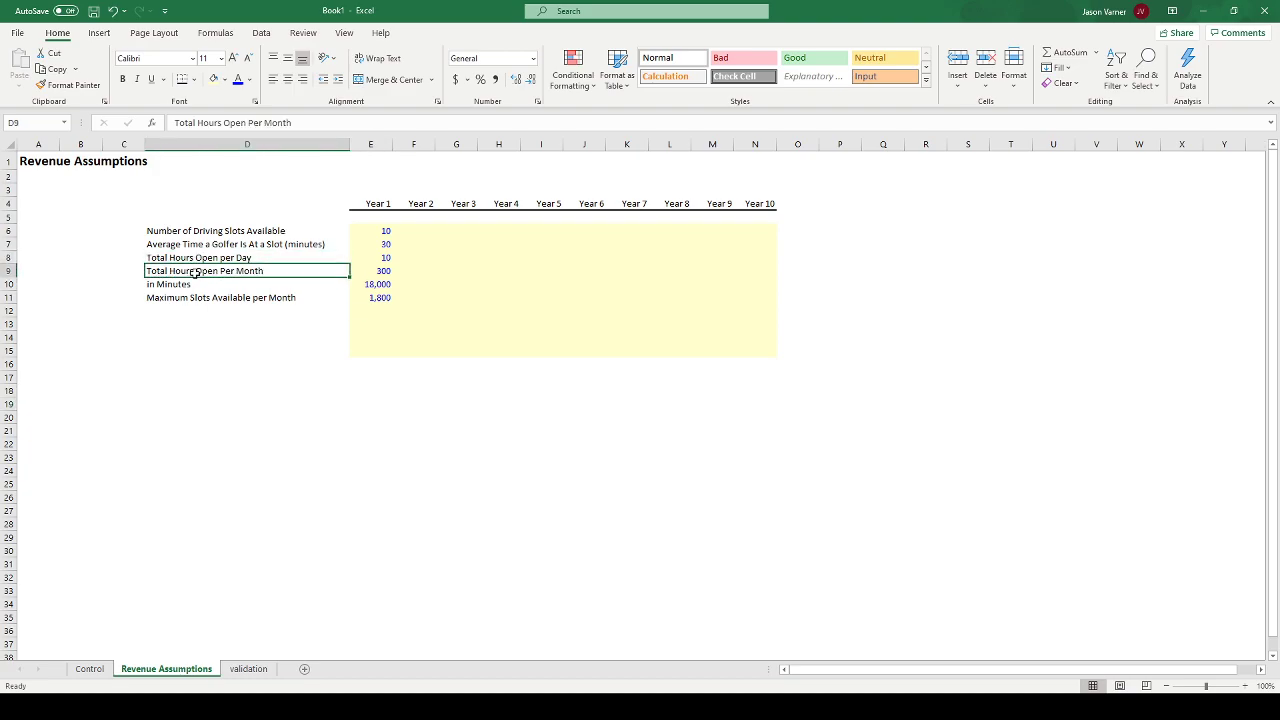
{"action": "left_click", "coordinate": [383, 271]}
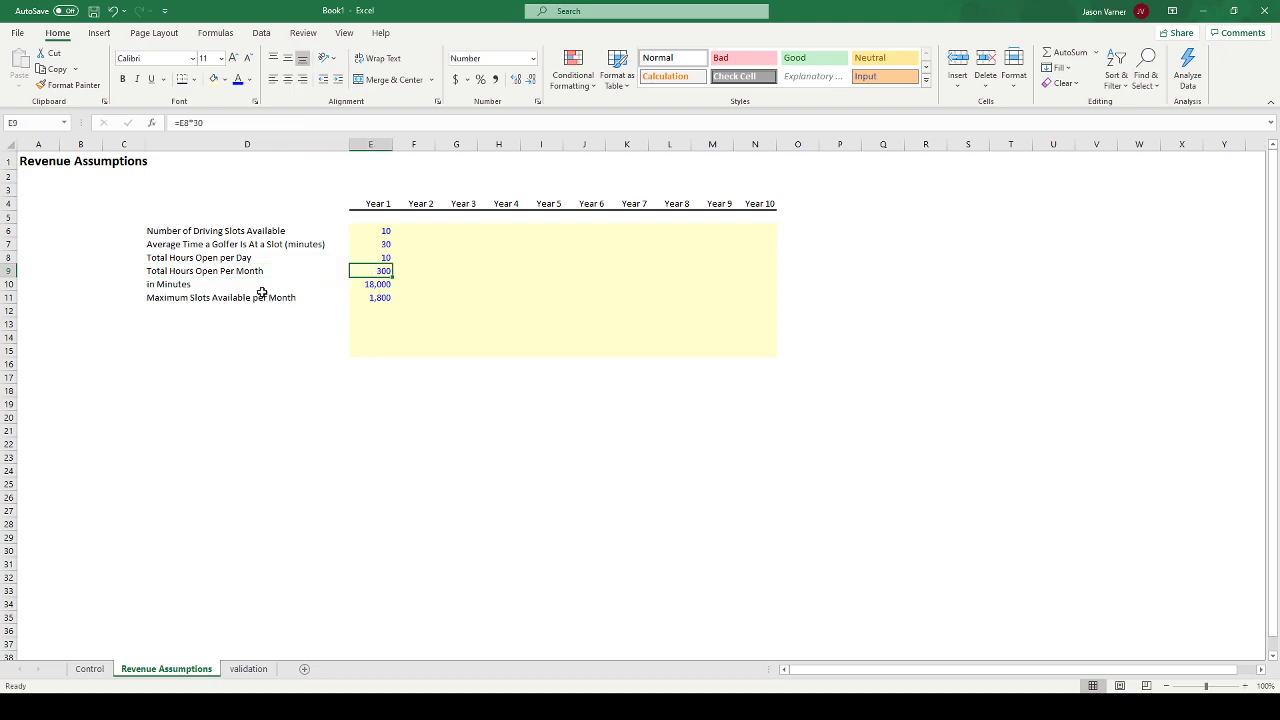
{"action": "left_click_drag", "start_coordinate": [174, 285], "coordinate": [734, 354]}
- Enter the label "Days Open per Month" in D10 and set its Year 1 value in E10 to 25
{"action": "left_click", "coordinate": [233, 268]}
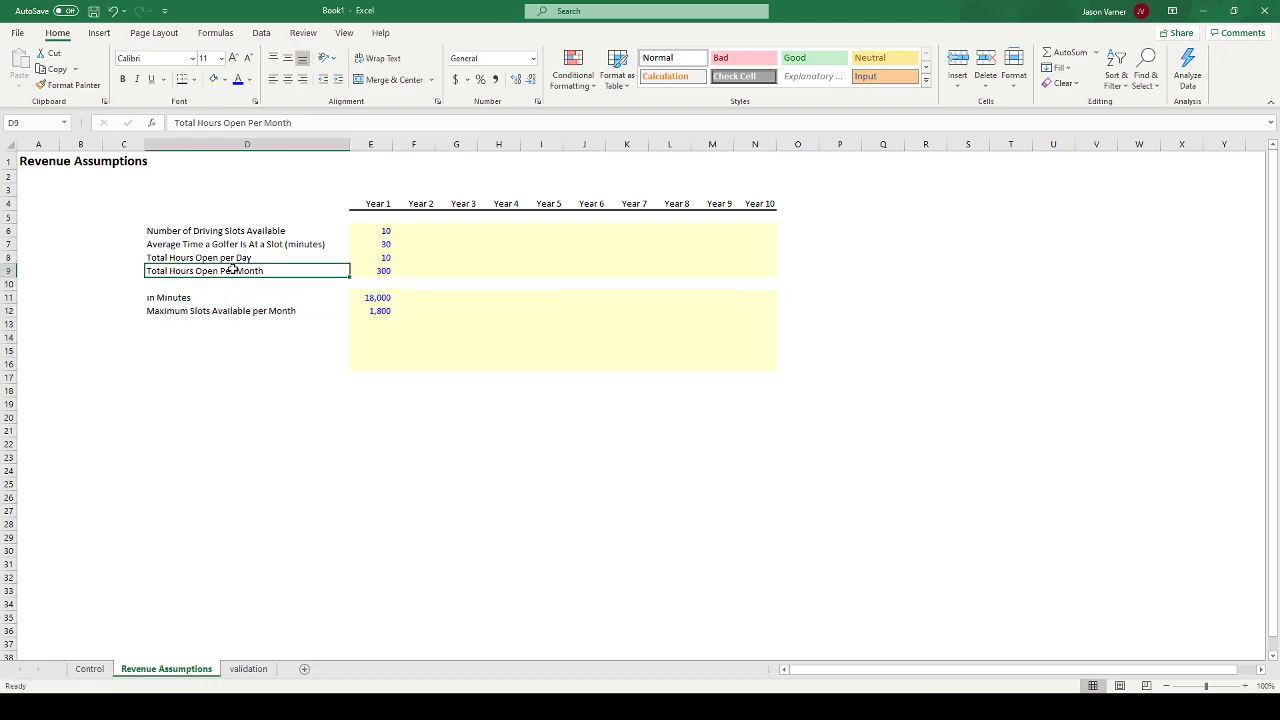
{"action": "left_click_drag", "start_coordinate": [355, 281], "coordinate": [317, 284]}
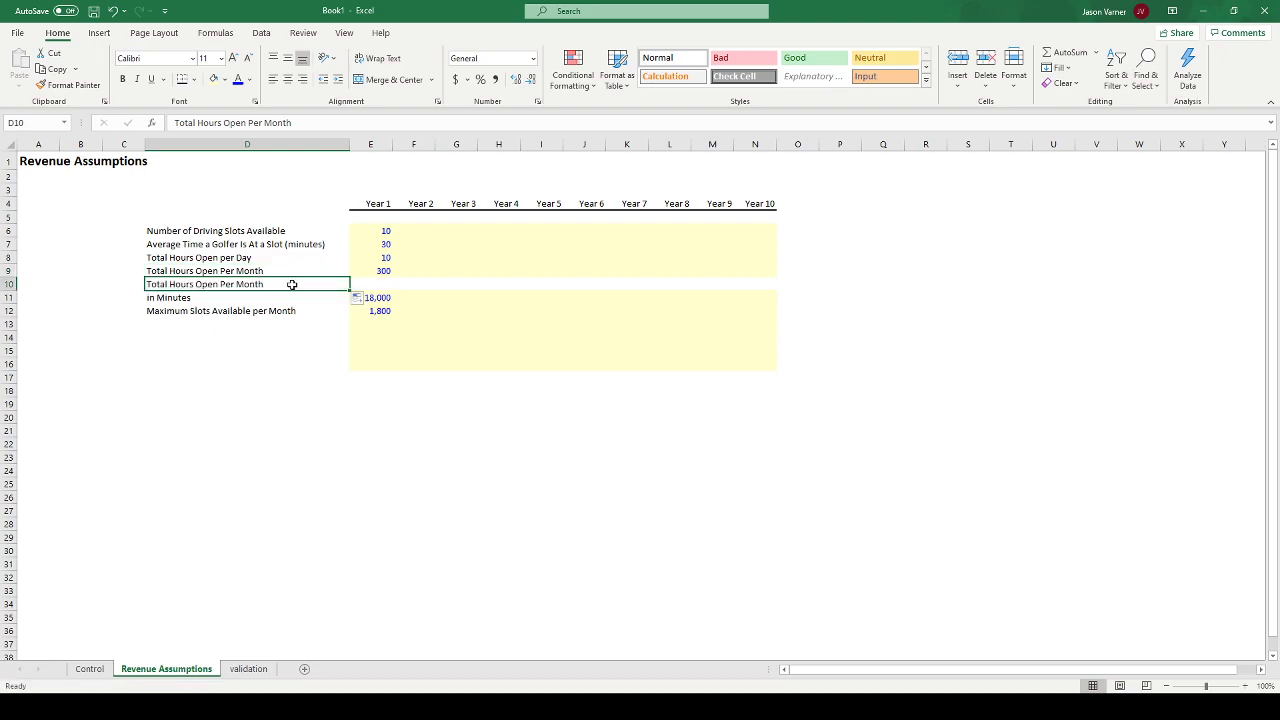
{"action": "type", "text": "Days Open per Month"}
{"action": "key", "text": "Return"}
{"action": "key", "text": "Up"}
{"action": "key", "text": "Right"}
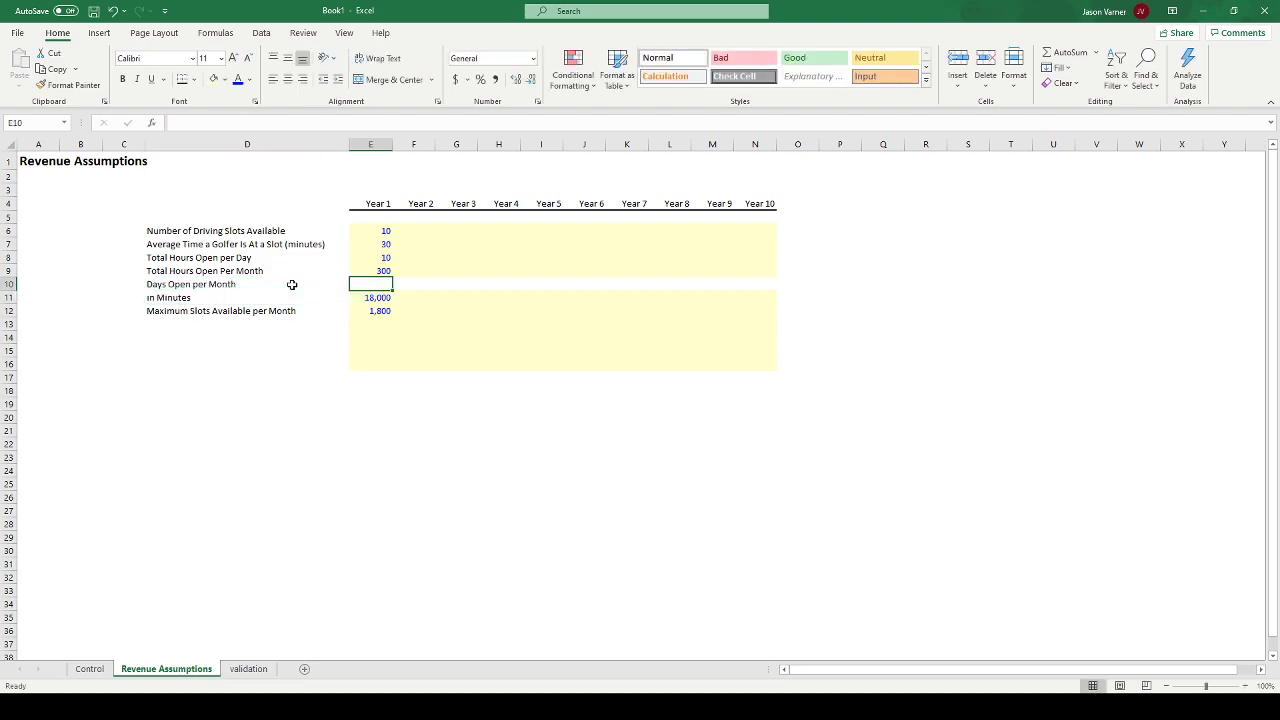
{"action": "type", "text": "25"}
{"action": "key", "text": "Return"}
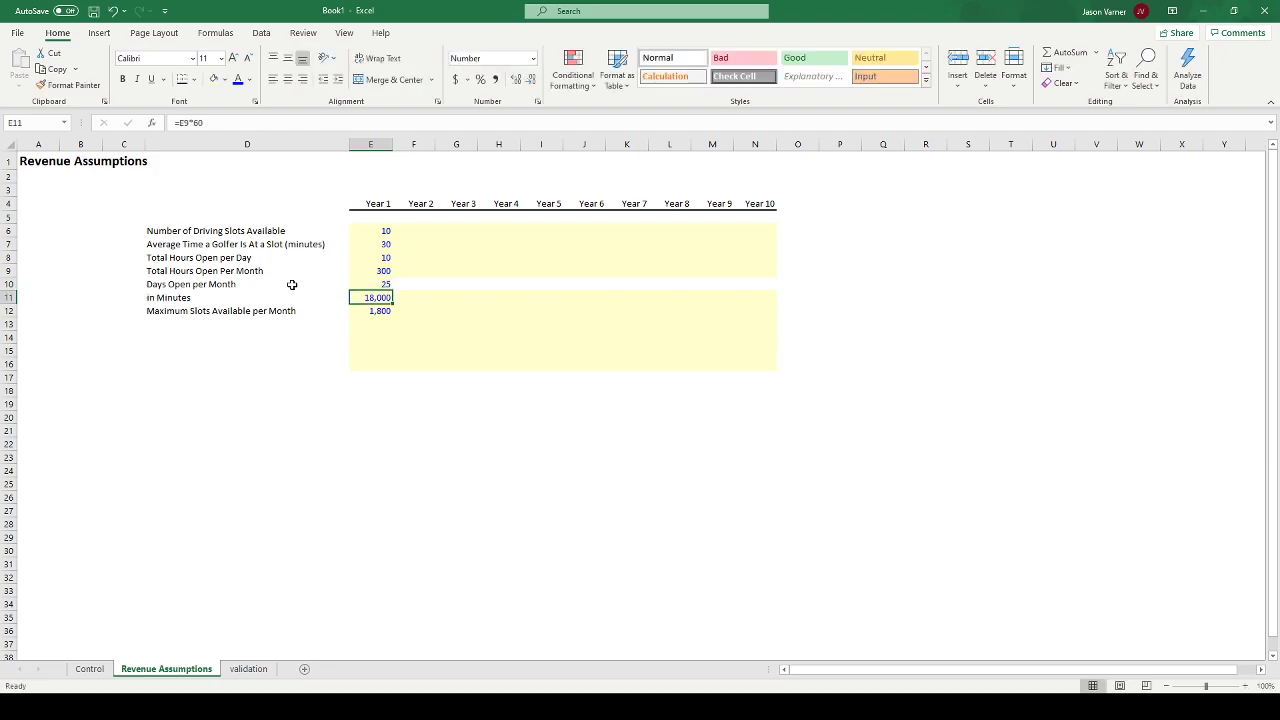
- Rearrange the rows so Days Open per Month sits in row 9, directly above Total Hours Open Per Month in row 10
{"action": "left_click", "coordinate": [371, 269]}
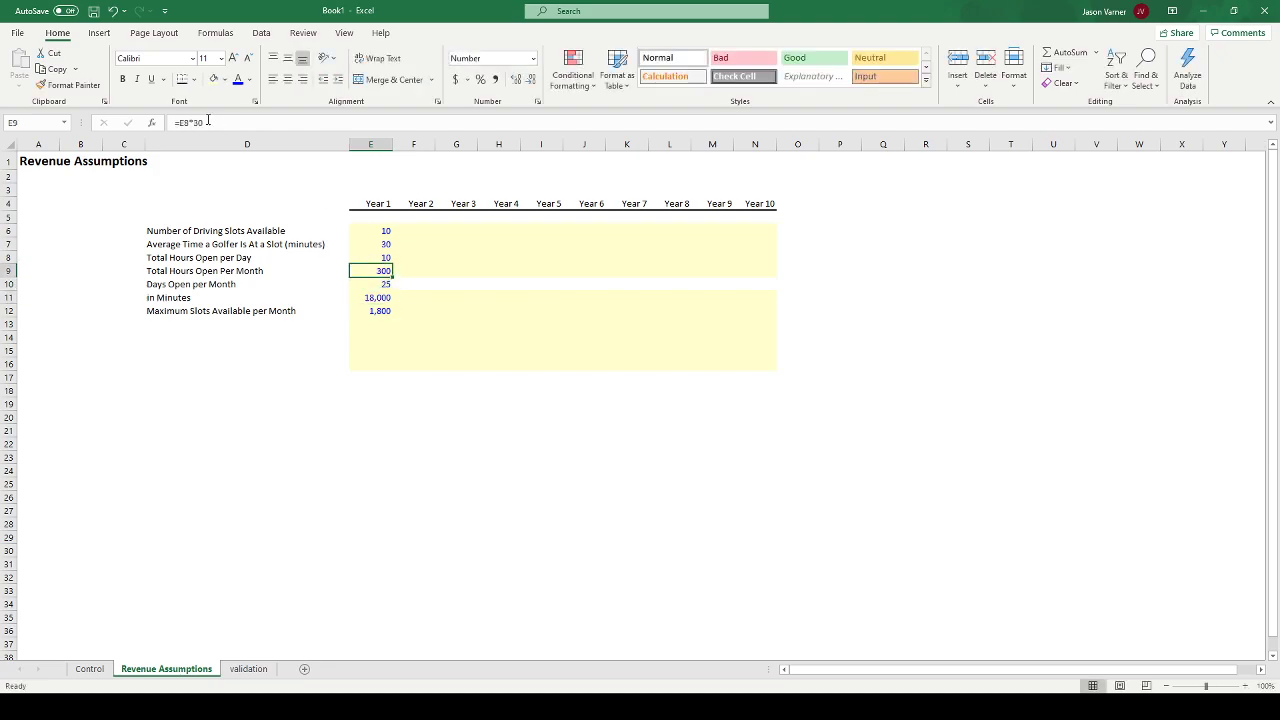
{"action": "left_click_drag", "start_coordinate": [176, 273], "coordinate": [743, 385]}
{"action": "left_click_drag", "start_coordinate": [394, 294], "coordinate": [280, 271]}
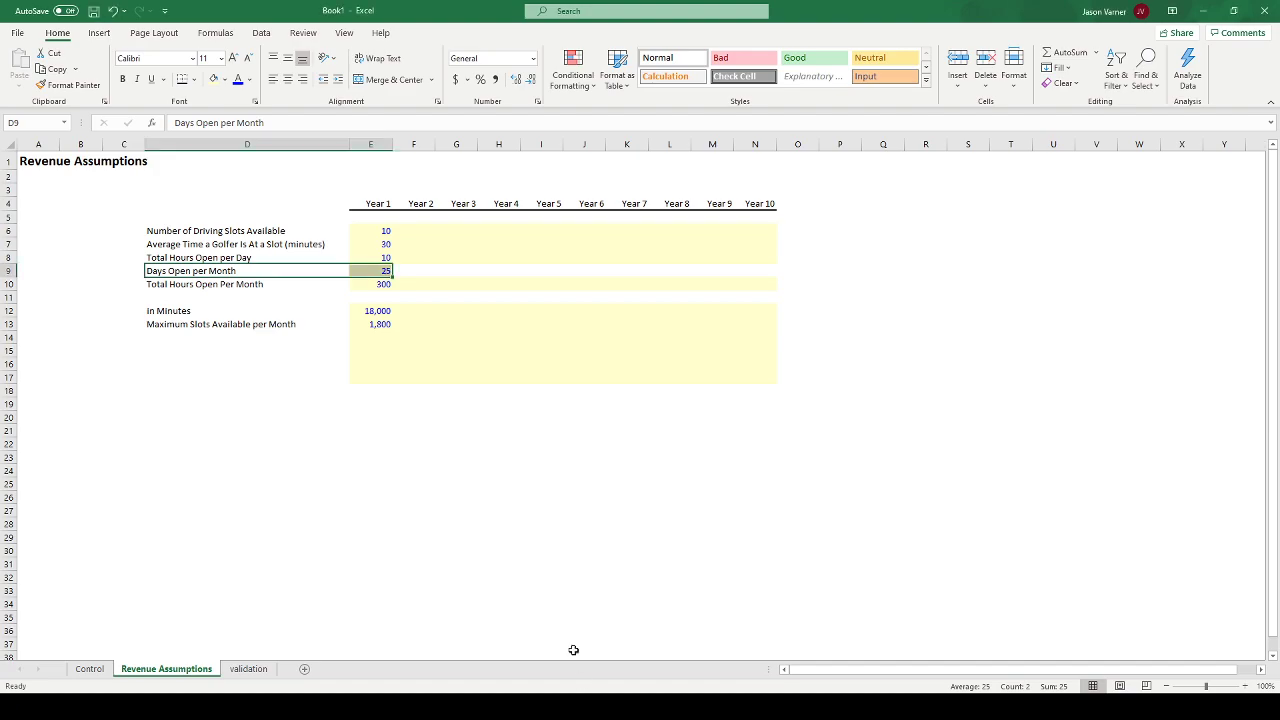
- Replace the Year 1 total hours open per month in E10 with the formula =E9*E8
{"action": "left_click", "coordinate": [378, 269]}
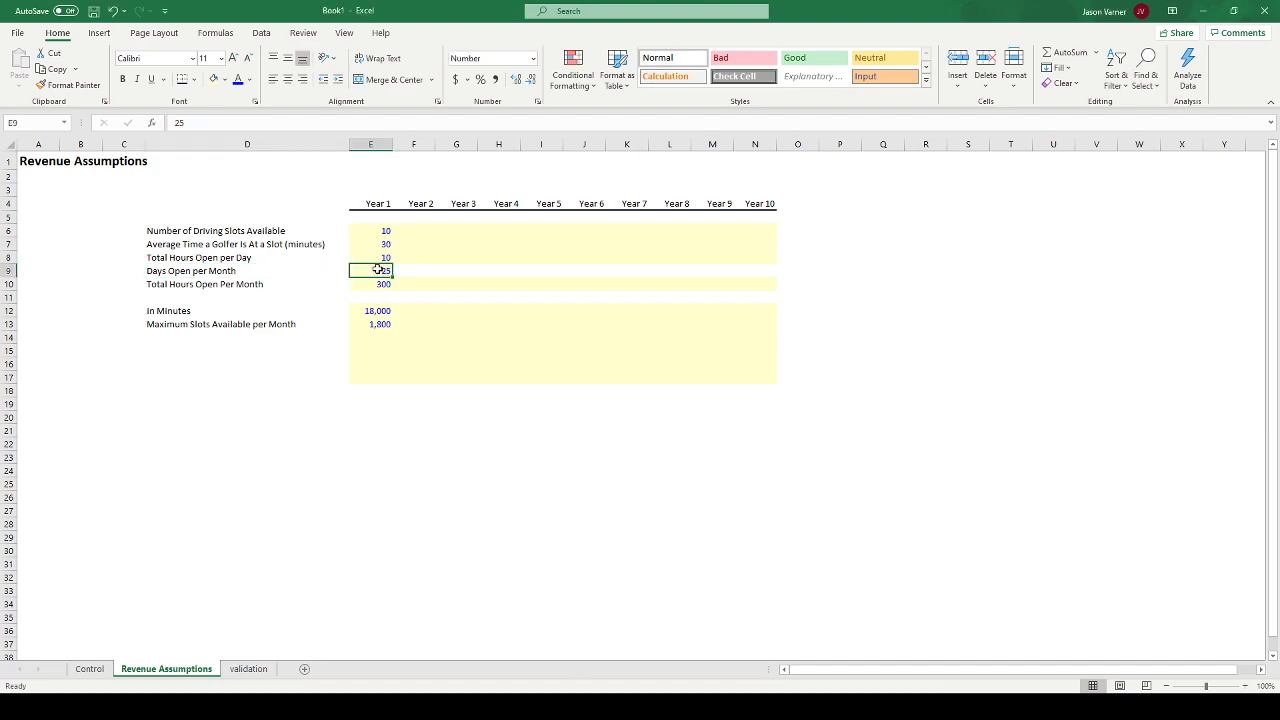
{"action": "left_click", "coordinate": [380, 284]}
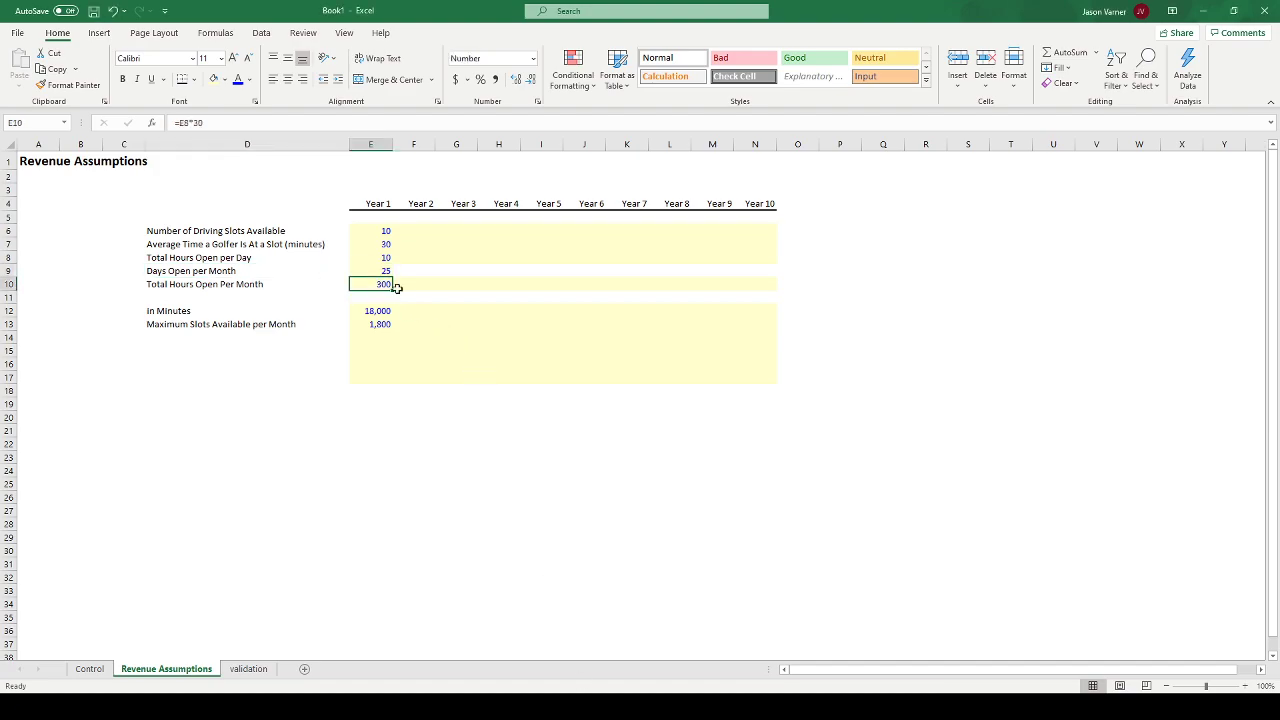
{"action": "type", "text": "="}
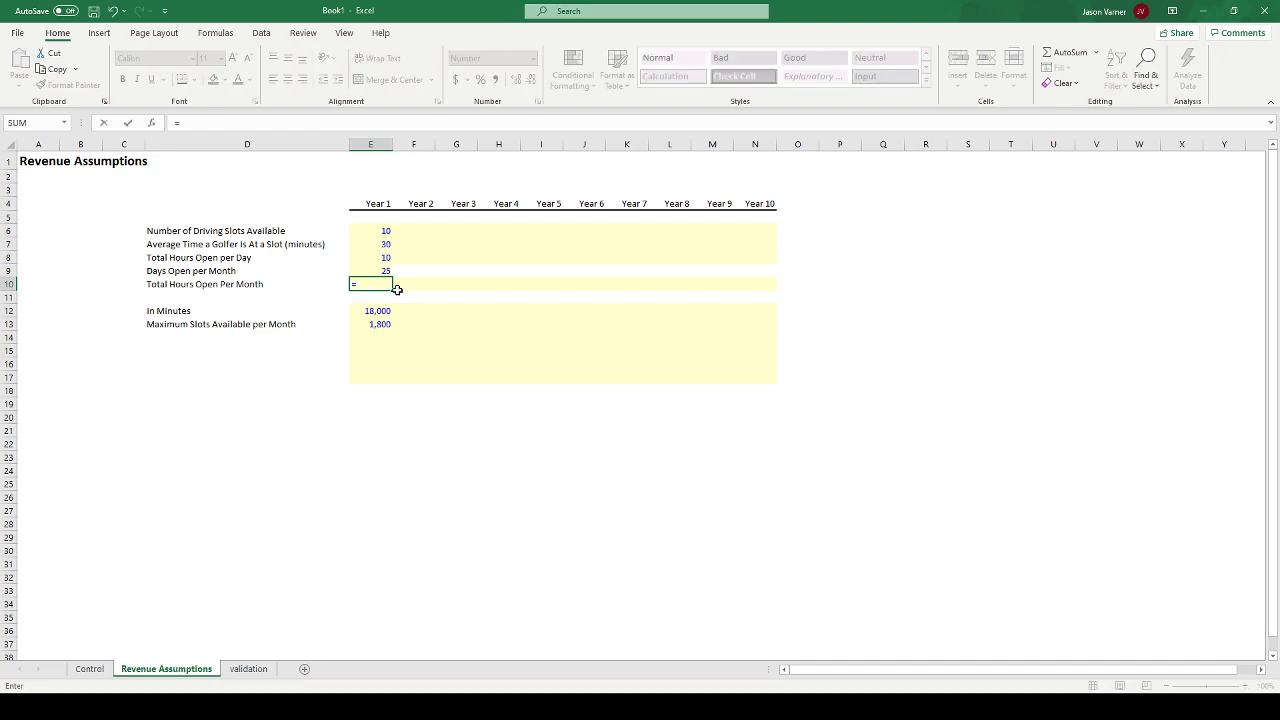
{"action": "left_click", "coordinate": [386, 267]}
{"action": "type", "text": "*"}
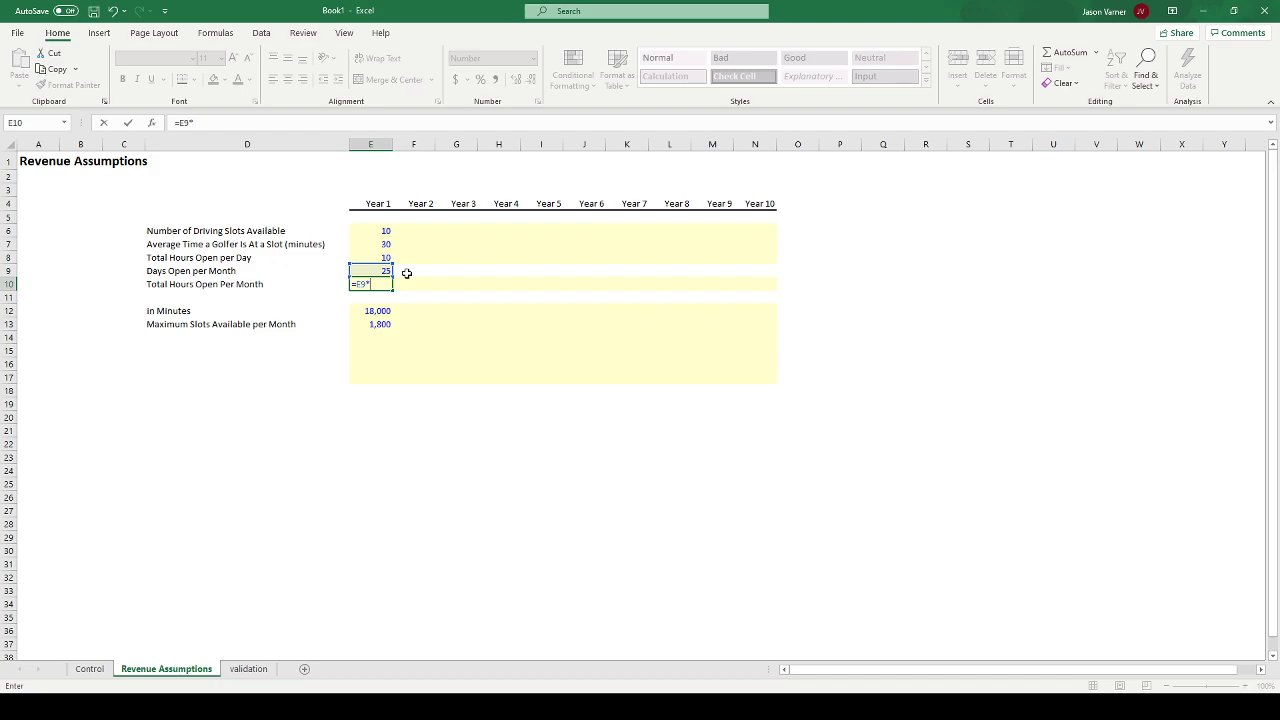
{"action": "left_click", "coordinate": [386, 257]}
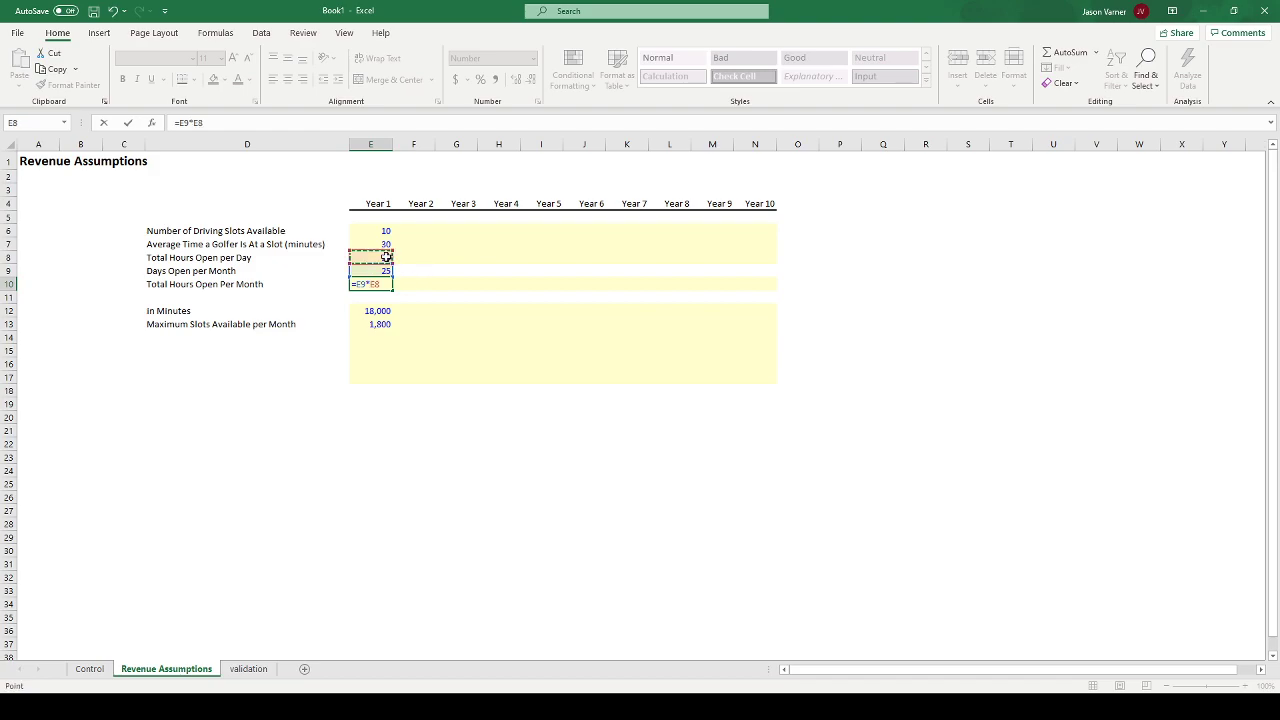
{"action": "key", "text": "ctrl+Return"}
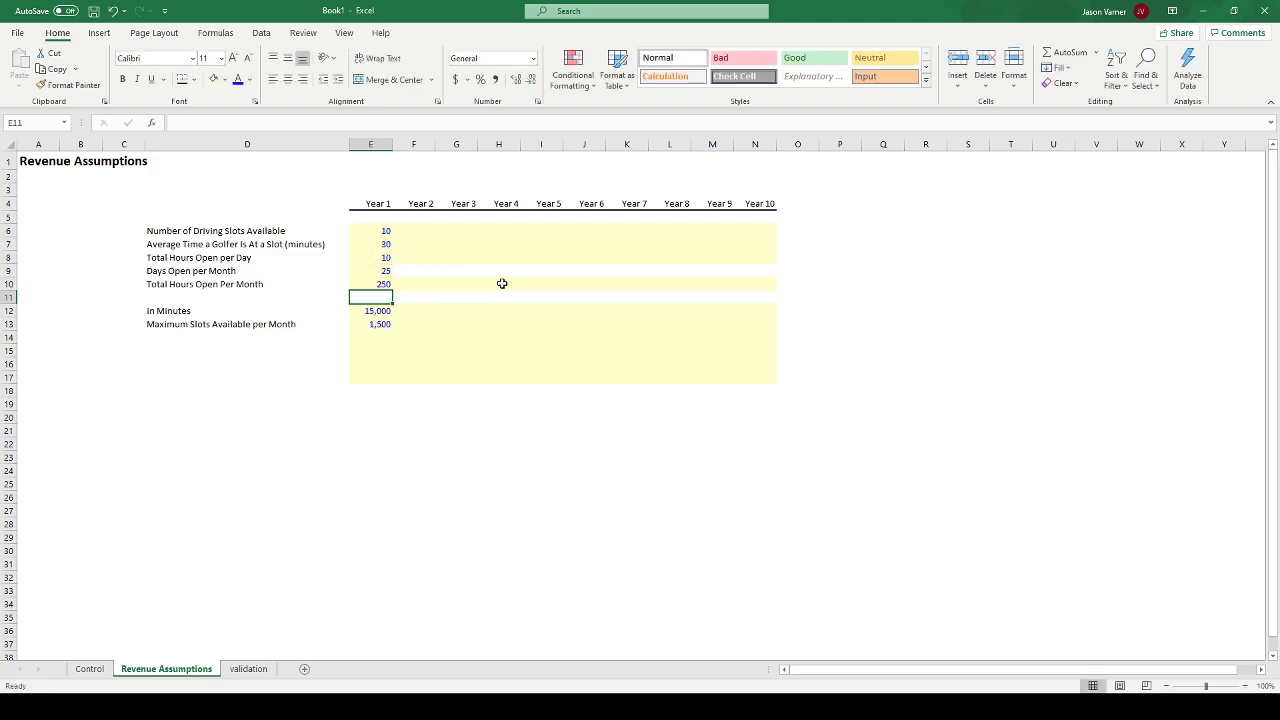
- Fill the calculated Year 1 cells E10, E12 and E13 with light grey
{"action": "key", "text": "Up"}
{"action": "key", "text": "Up"}
{"action": "key", "text": "Up"}
{"action": "key", "text": "Up"}
{"action": "key", "text": "Down"}
{"action": "key", "text": "Down"}
{"action": "key", "text": "Down"}
{"action": "key", "text": "Down"}
{"action": "left_click", "coordinate": [216, 81]}
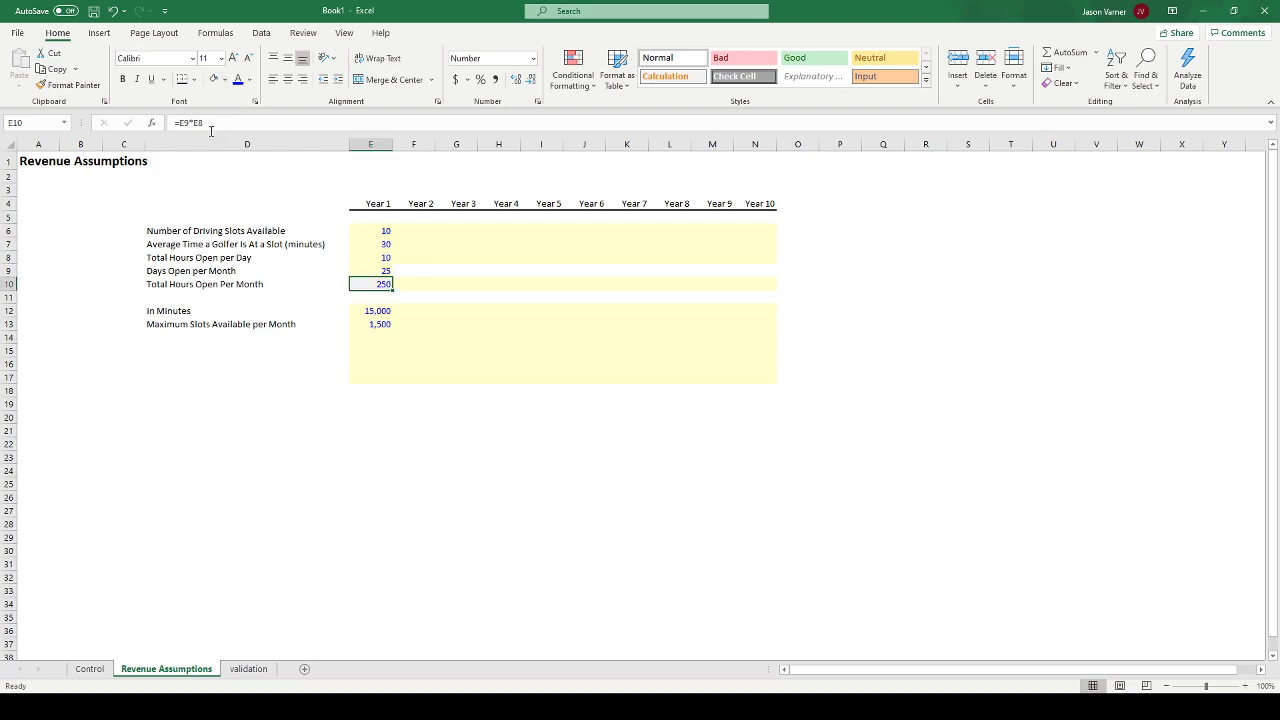
{"action": "left_click_drag", "start_coordinate": [384, 311], "coordinate": [380, 324]}
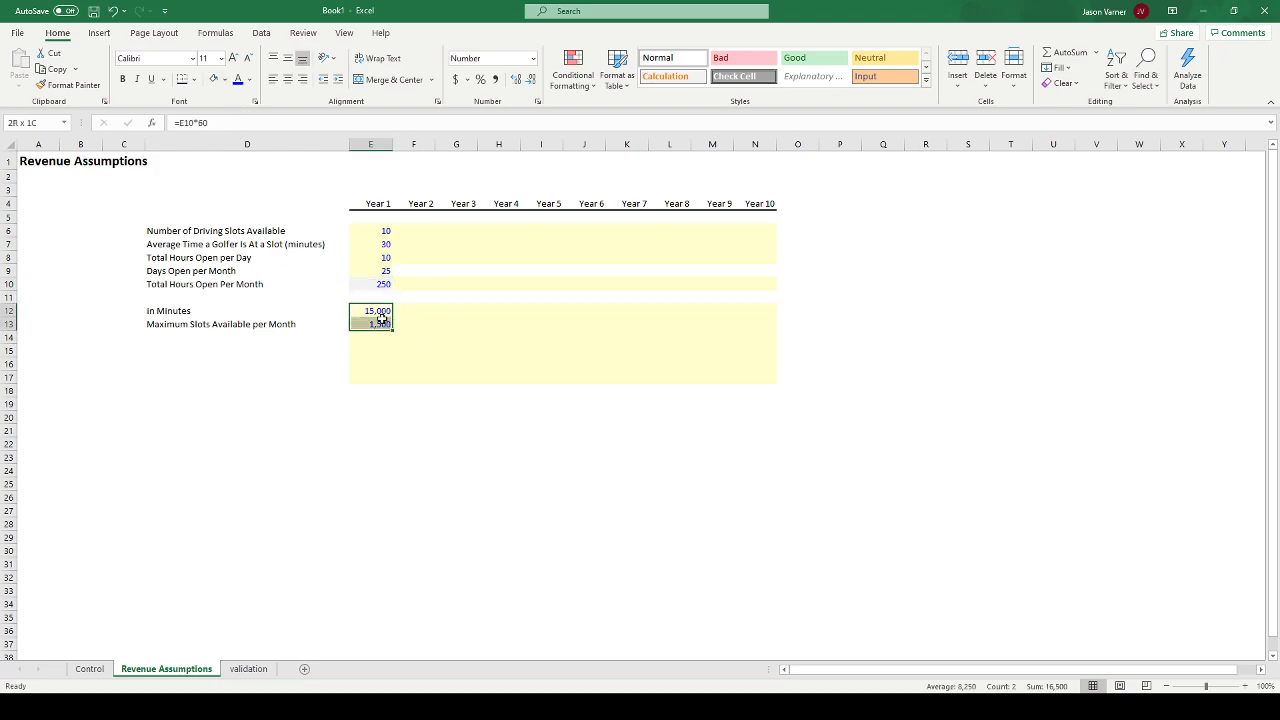
{"action": "left_click", "coordinate": [214, 80]}
- Change the font colour of the calculated Year 1 cells E10, E12 and E13 to black
{"action": "left_click", "coordinate": [379, 313]}
{"action": "left_click", "coordinate": [378, 323]}
{"action": "left_click_drag", "start_coordinate": [381, 312], "coordinate": [376, 321]}
{"action": "left_click", "coordinate": [239, 80]}
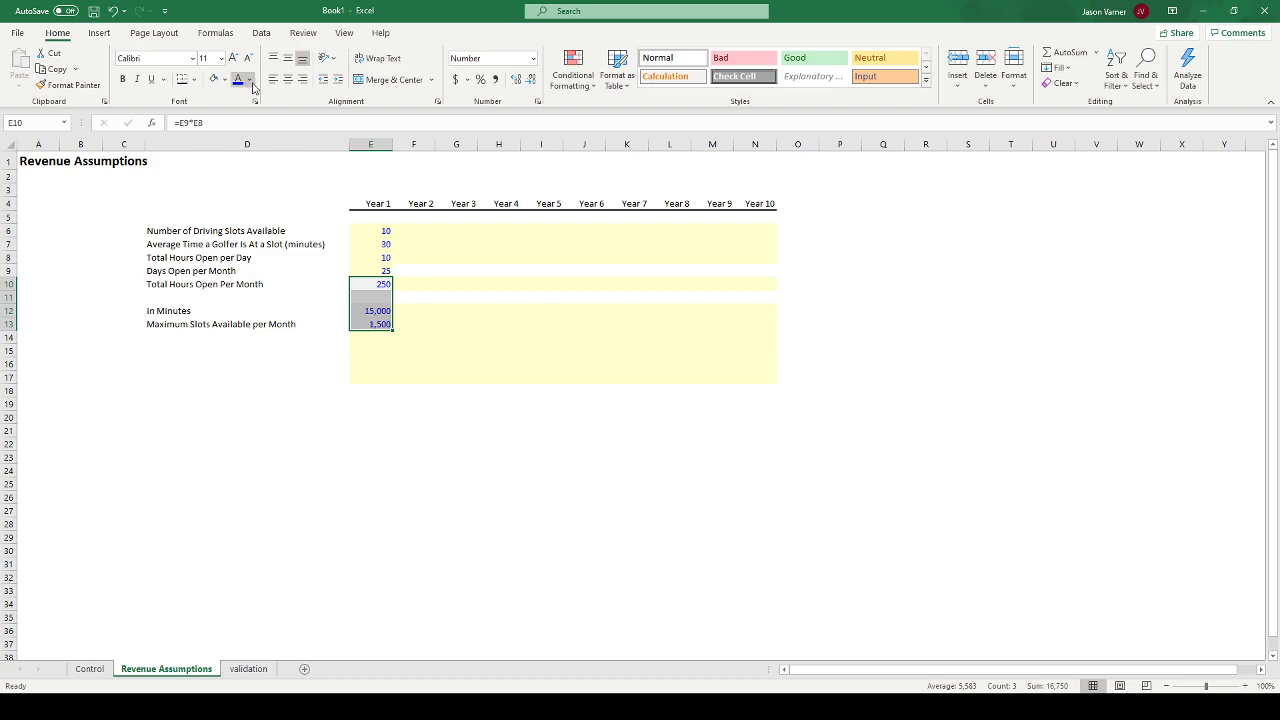
{"action": "left_click", "coordinate": [304, 348]}
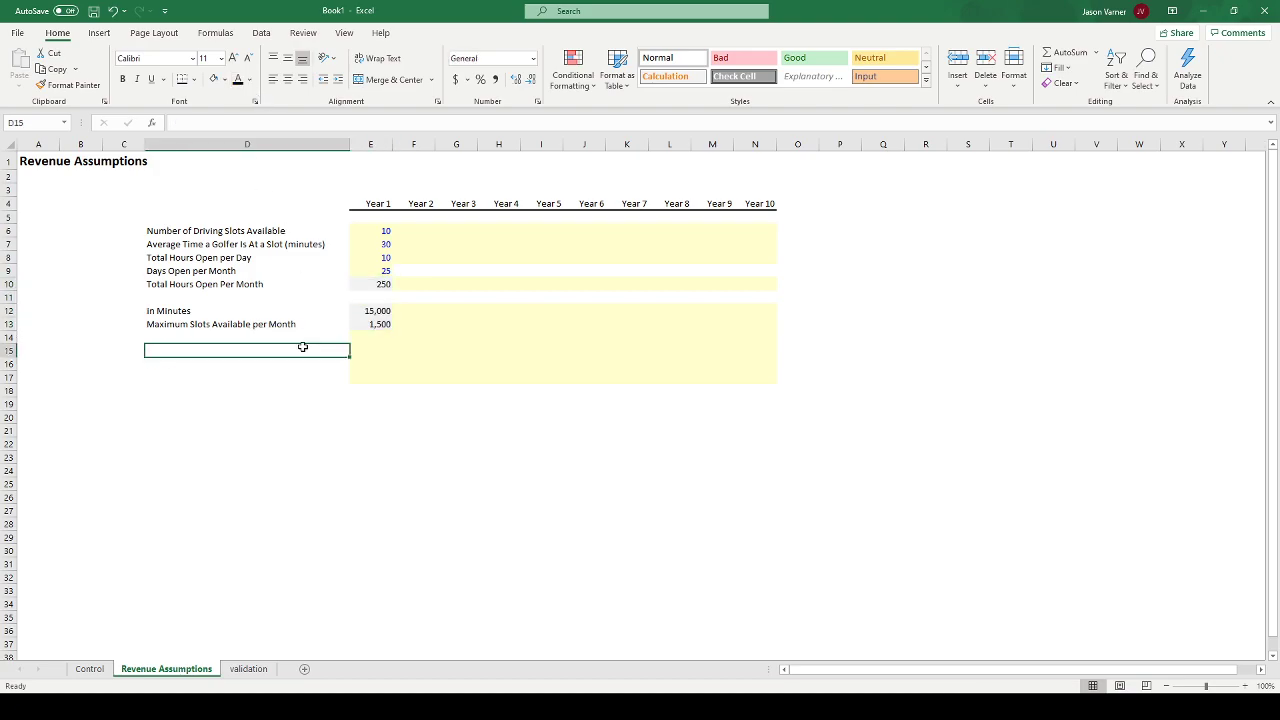
- Review the Year 1 inputs in E6:E9 and the formulas in E10, E12 and E13
{"action": "left_click", "coordinate": [382, 231]}
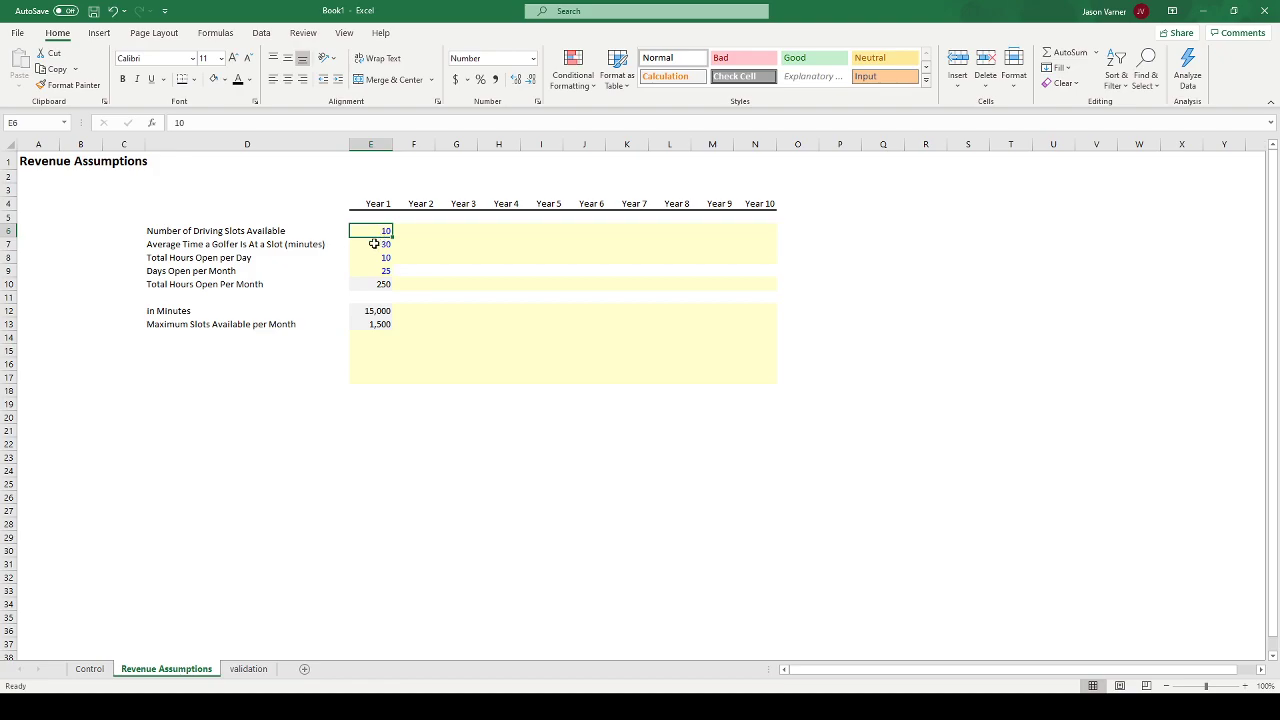
{"action": "left_click", "coordinate": [373, 244]}
{"action": "left_click", "coordinate": [360, 257]}
{"action": "left_click", "coordinate": [370, 270]}
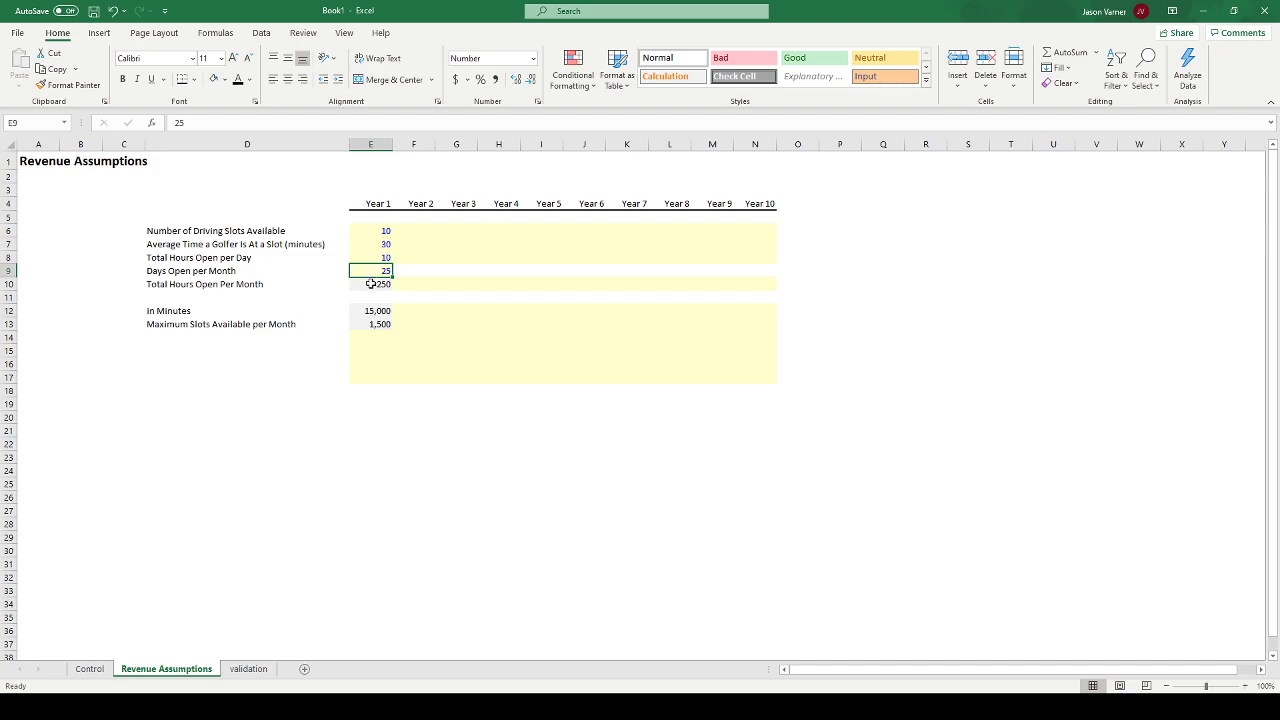
{"action": "left_click", "coordinate": [371, 285]}
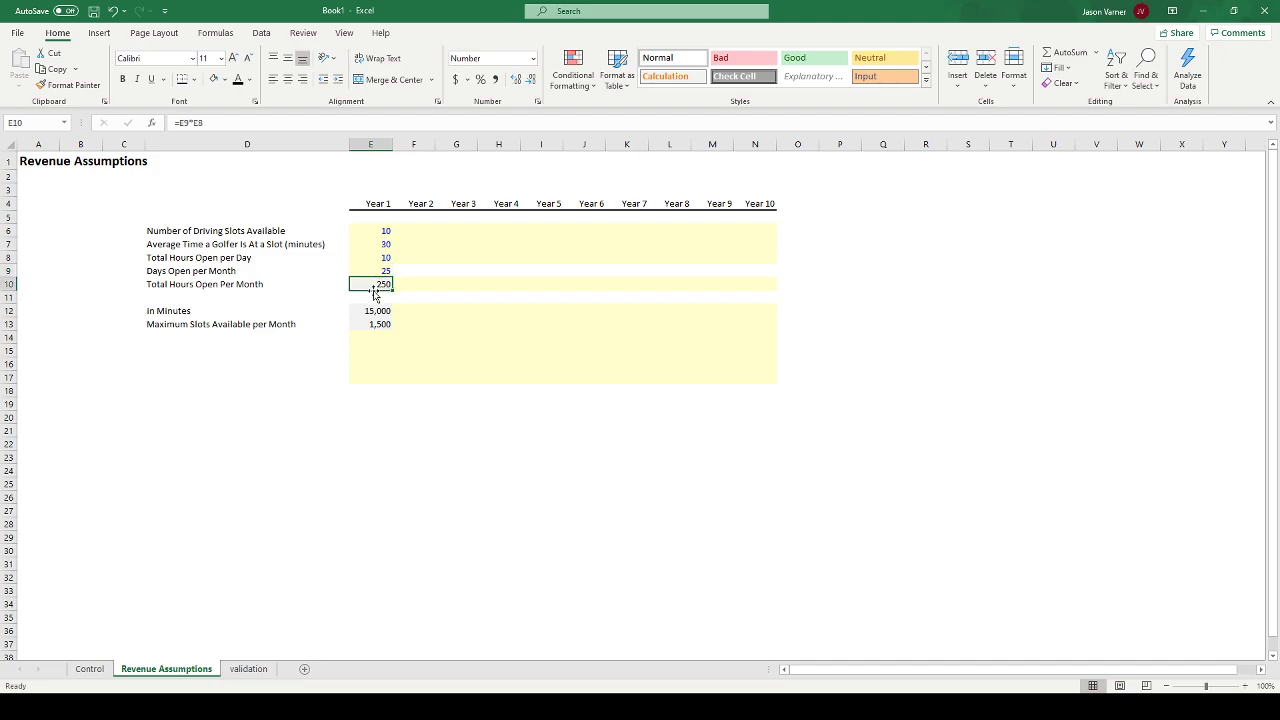
{"action": "left_click", "coordinate": [373, 311]}
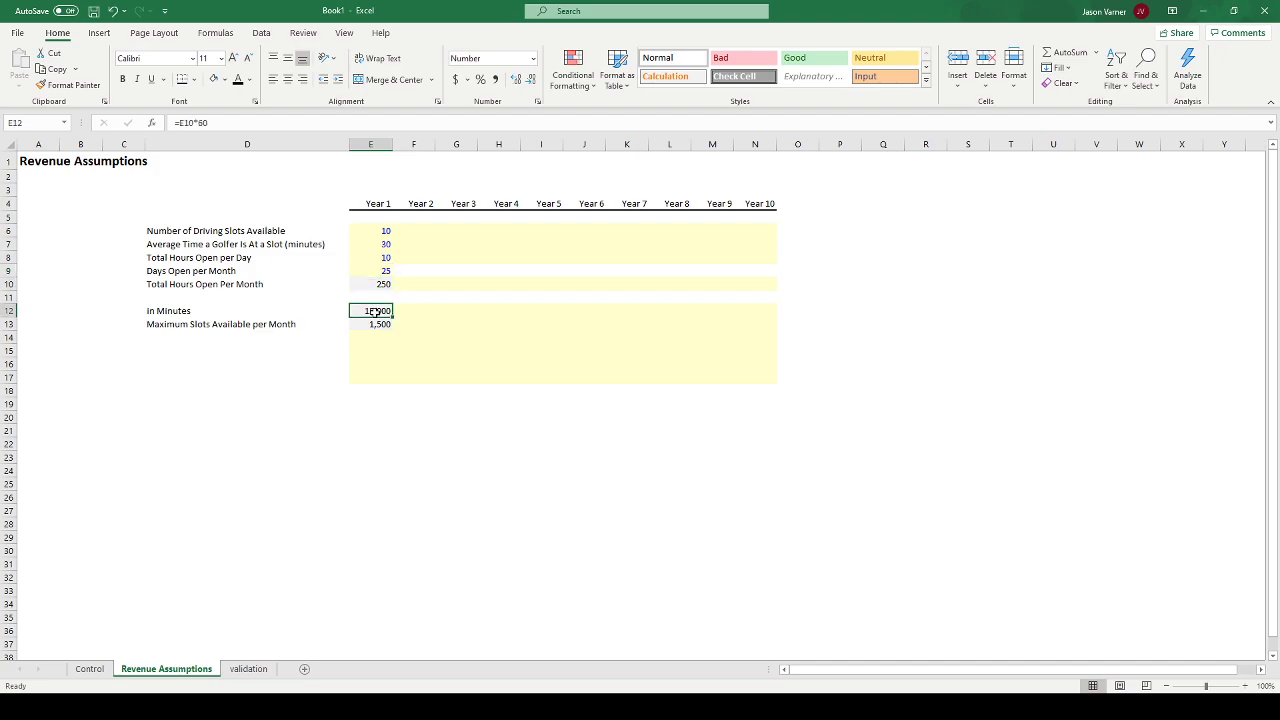
{"action": "double_click", "coordinate": [373, 311]}
{"action": "key", "text": "Return"}
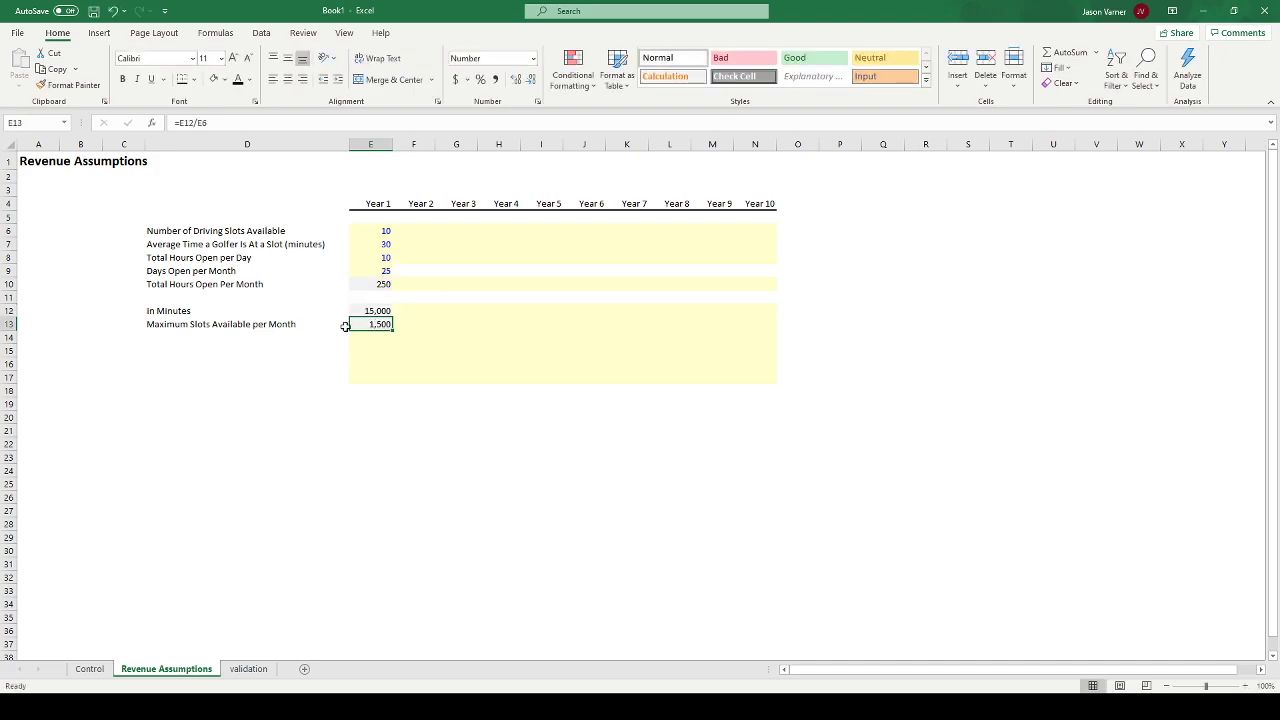
- Move the in Minutes and Maximum Slots rows up to rows 11 and 12, and clear the leftover yellow fill below
{"action": "left_click_drag", "start_coordinate": [166, 313], "coordinate": [740, 296]}
{"action": "left_click_drag", "start_coordinate": [340, 340], "coordinate": [777, 385]}
{"action": "left_click", "coordinate": [268, 316]}
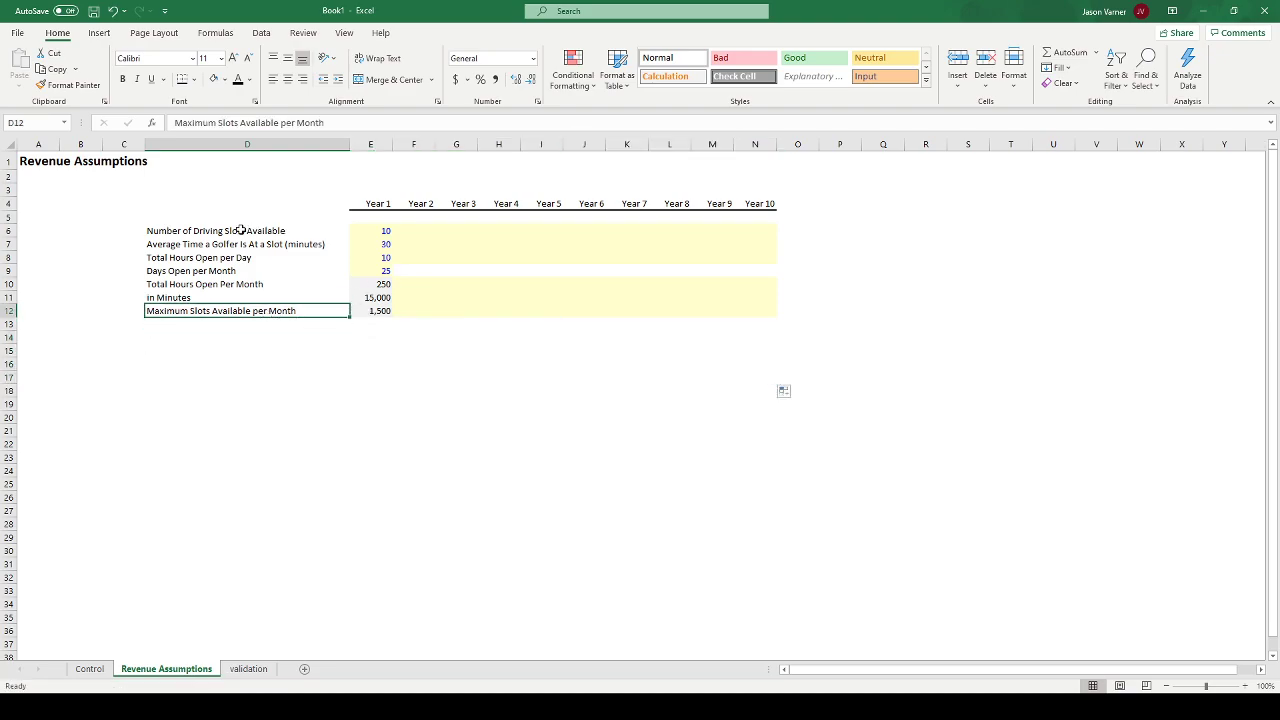
- Copy the driving slots label and Year 1 input into D13:E13 and relabel D13 as Cost per Bucket of Balls
{"action": "left_click_drag", "start_coordinate": [248, 228], "coordinate": [365, 230]}
{"action": "key", "text": "ctrl+c"}
{"action": "left_click", "coordinate": [160, 325]}
{"action": "key", "text": "ctrl+v"}
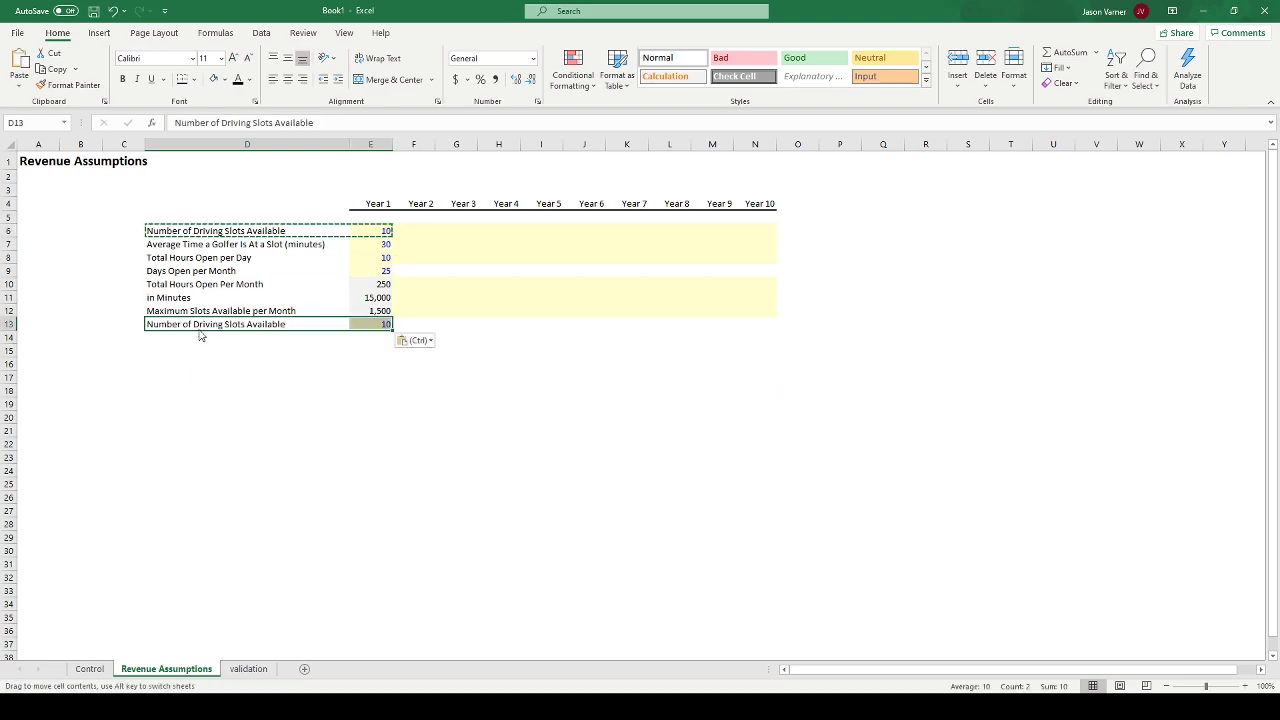
{"action": "left_click", "coordinate": [226, 325]}
{"action": "type", "text": "Cost"}
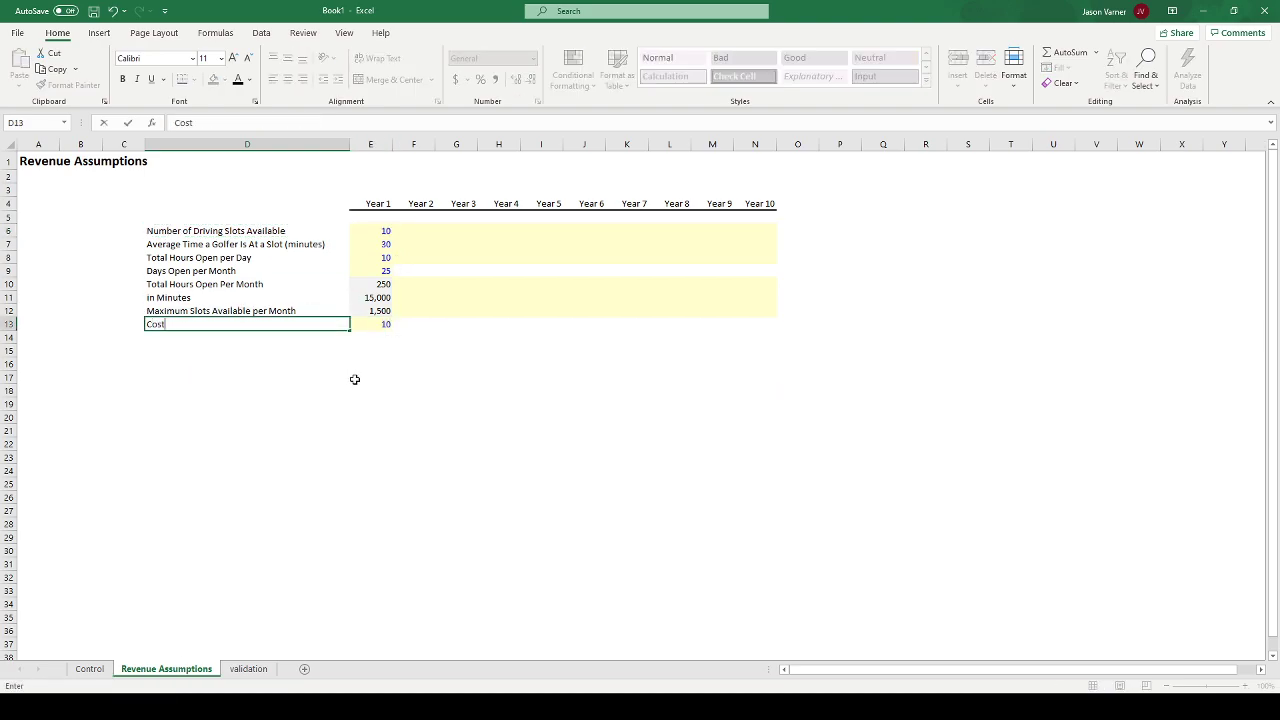
{"action": "type", "text": " per Bucket of Balls"}
{"action": "key", "text": "Return"}
- Apply the dollar accounting format to the Year 1 bucket cost in E13 and set it to 8
{"action": "key", "text": "Up"}
{"action": "key", "text": "Right"}
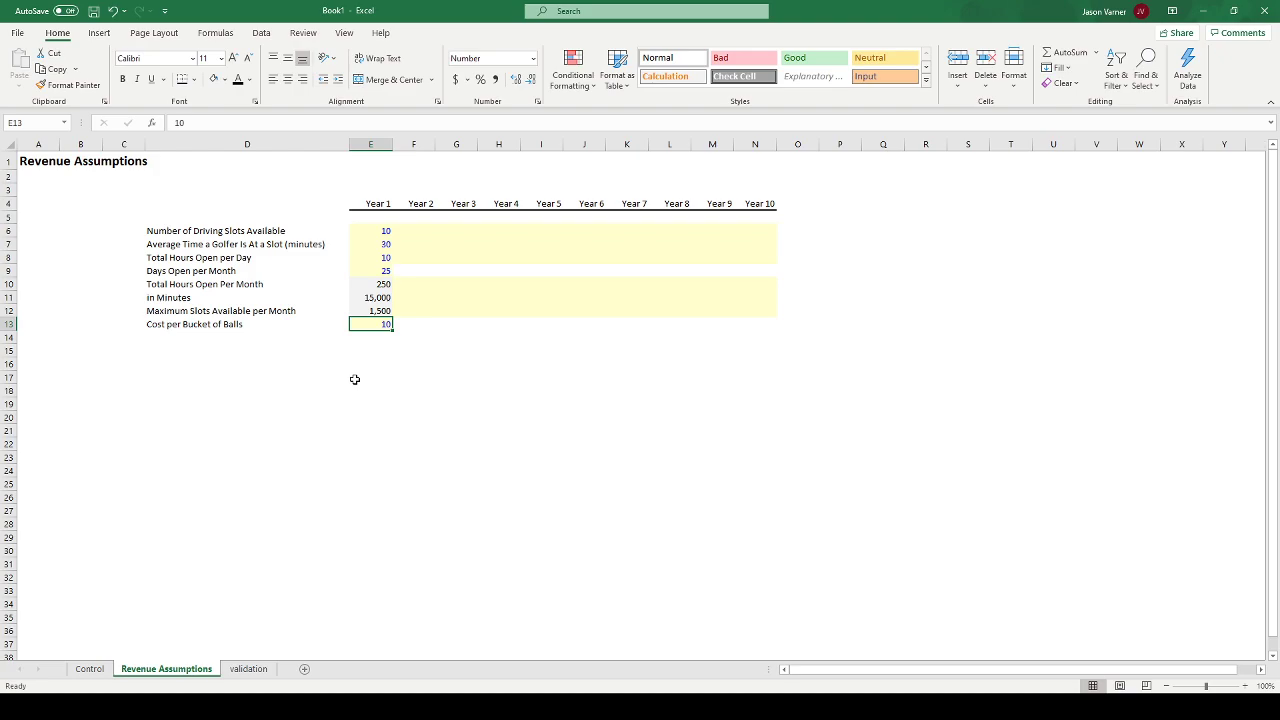
{"action": "left_click", "coordinate": [456, 79]}
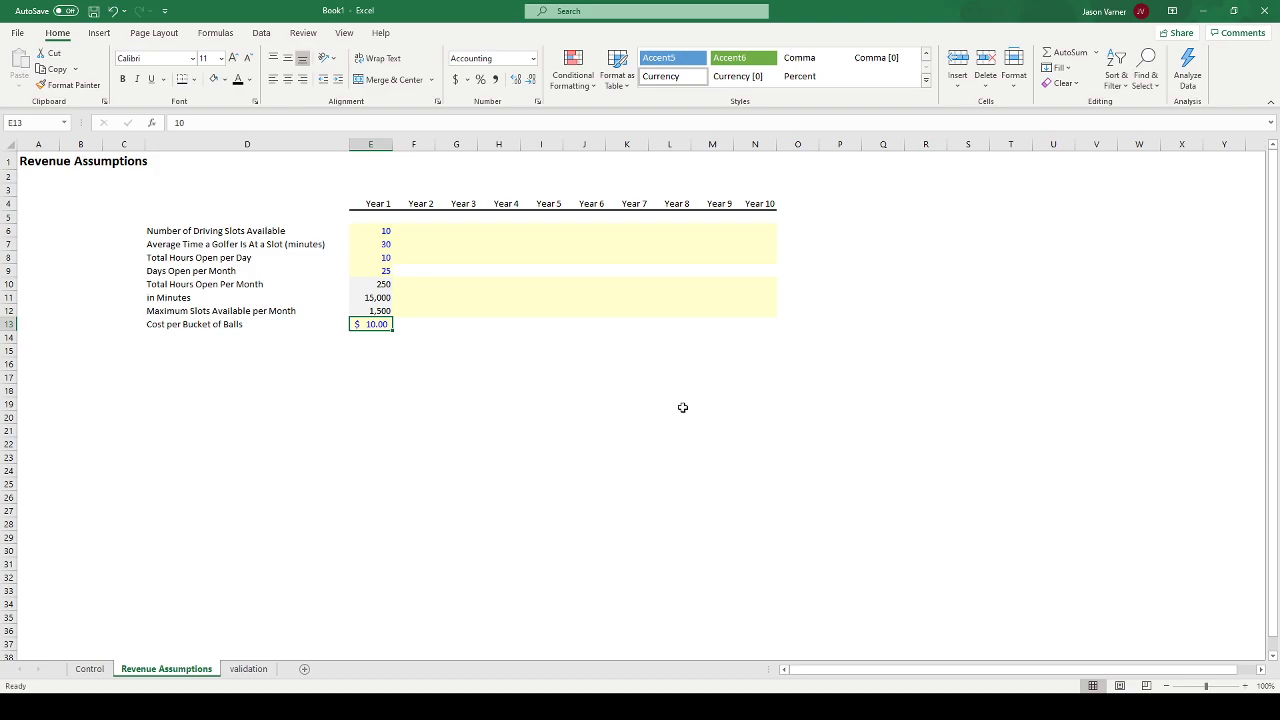
{"action": "type", "text": "8"}
{"action": "key", "text": "Return"}
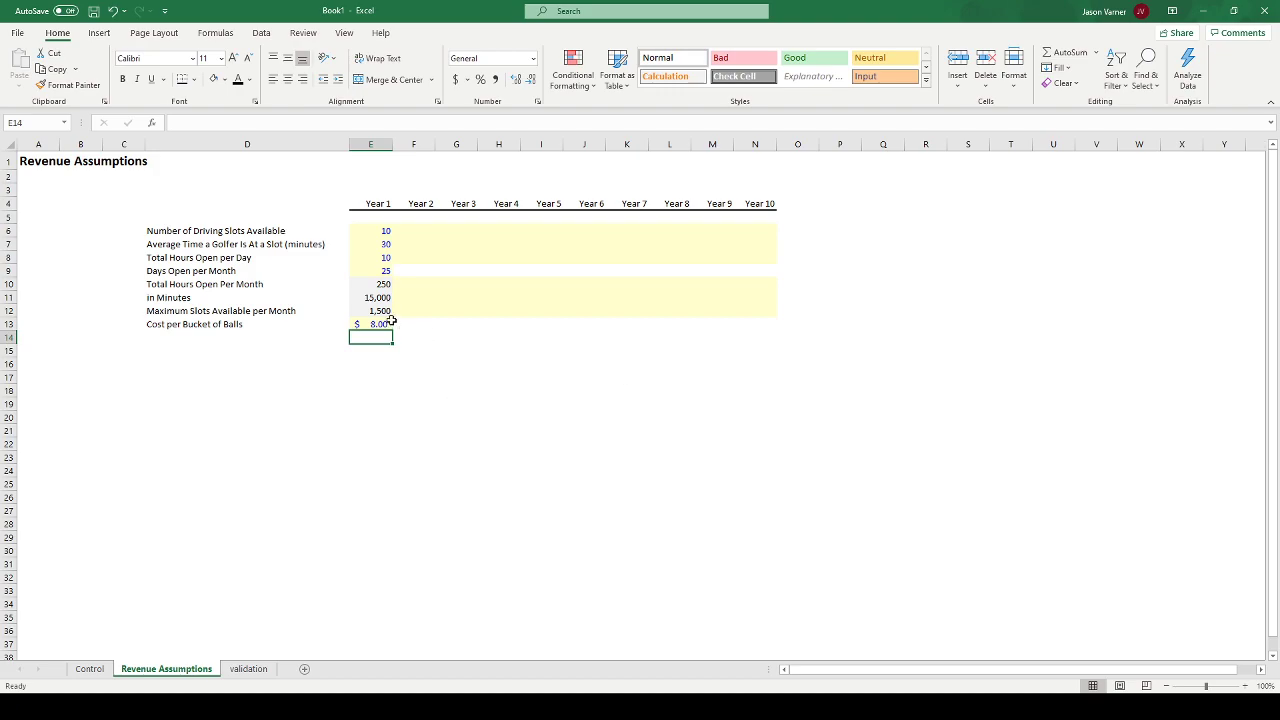
- Compare the average time per slot in row 7 with the cost per bucket of balls in row 13
{"action": "left_click_drag", "start_coordinate": [382, 245], "coordinate": [267, 245]}
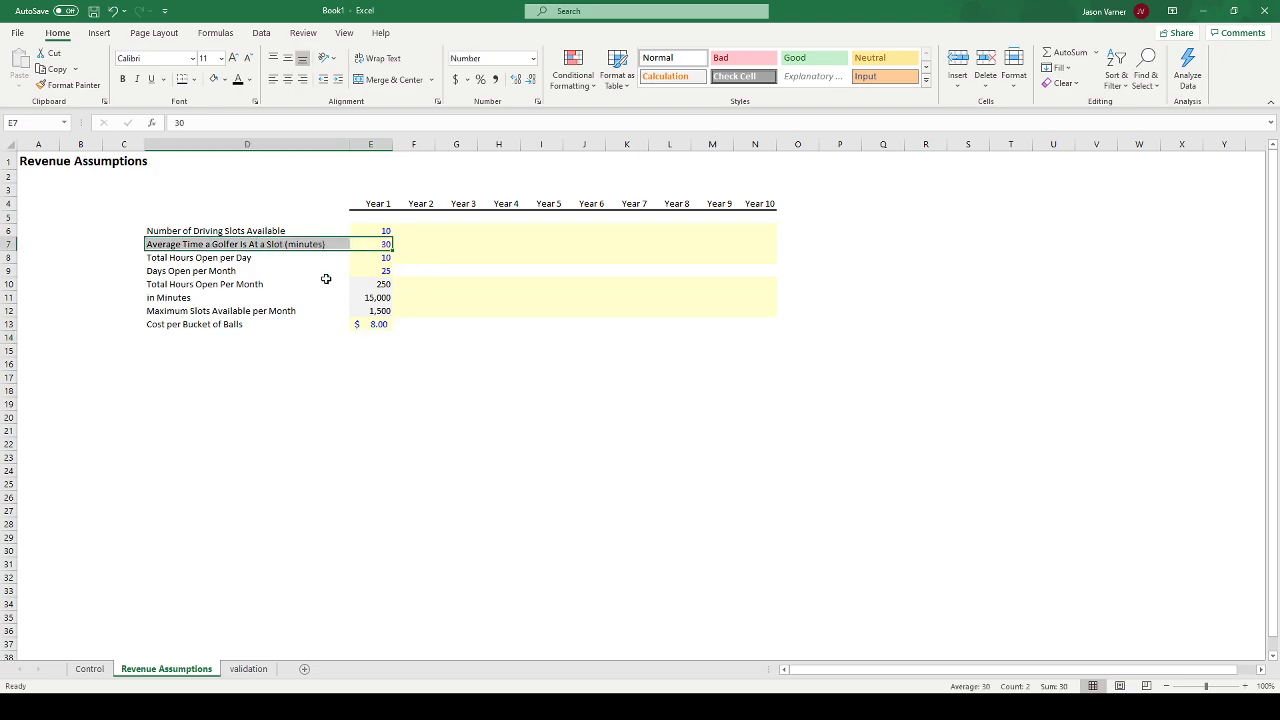
{"action": "left_click", "coordinate": [378, 326]}
{"action": "left_click", "coordinate": [384, 244]}
{"action": "left_click", "coordinate": [378, 326]}
{"action": "left_click", "coordinate": [381, 245]}
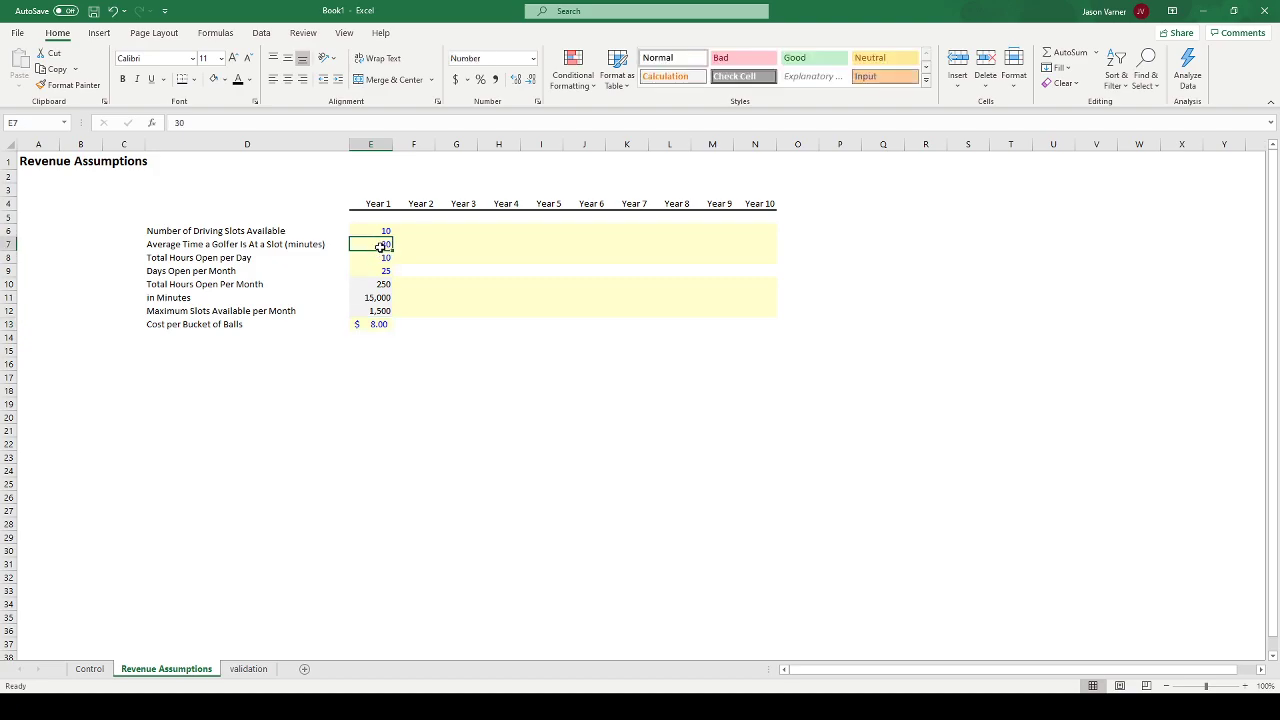
{"action": "left_click", "coordinate": [218, 246]}
{"action": "left_click_drag", "start_coordinate": [331, 246], "coordinate": [427, 244]}
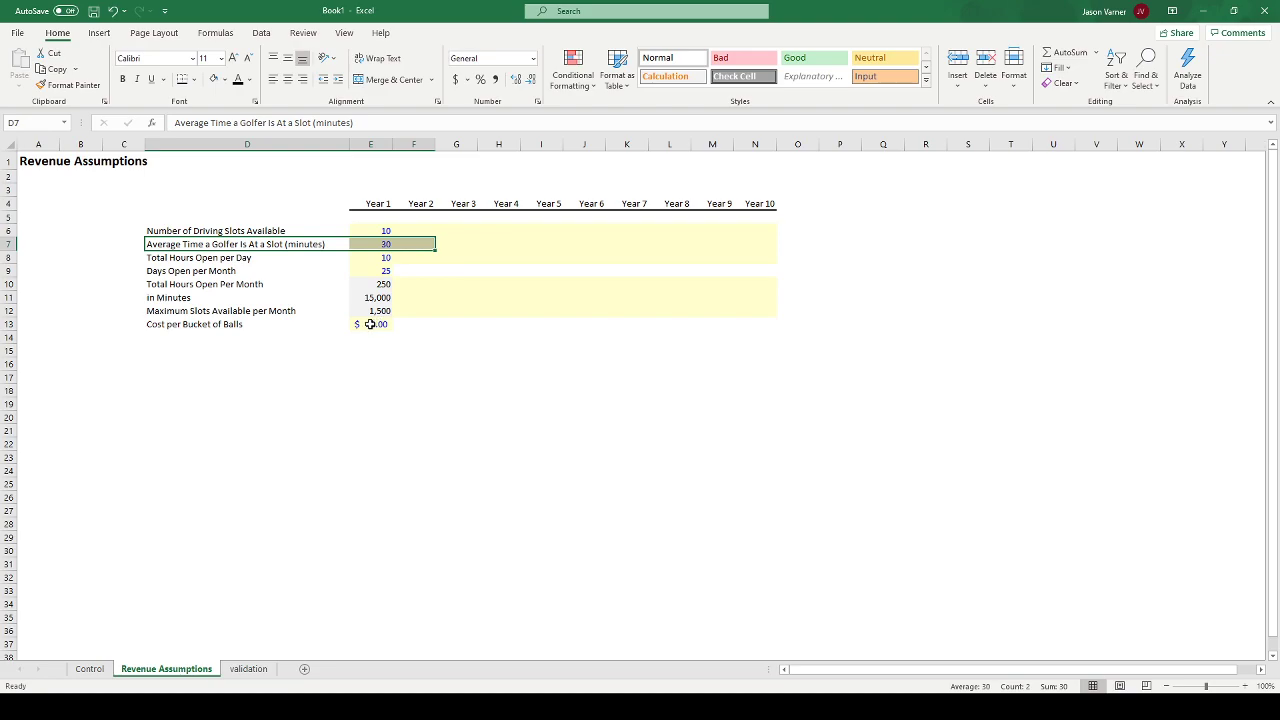
{"action": "left_click_drag", "start_coordinate": [374, 326], "coordinate": [246, 326]}
{"action": "left_click_drag", "start_coordinate": [375, 246], "coordinate": [281, 245]}
{"action": "left_click_drag", "start_coordinate": [246, 327], "coordinate": [372, 322]}
{"action": "left_click_drag", "start_coordinate": [383, 246], "coordinate": [229, 244]}
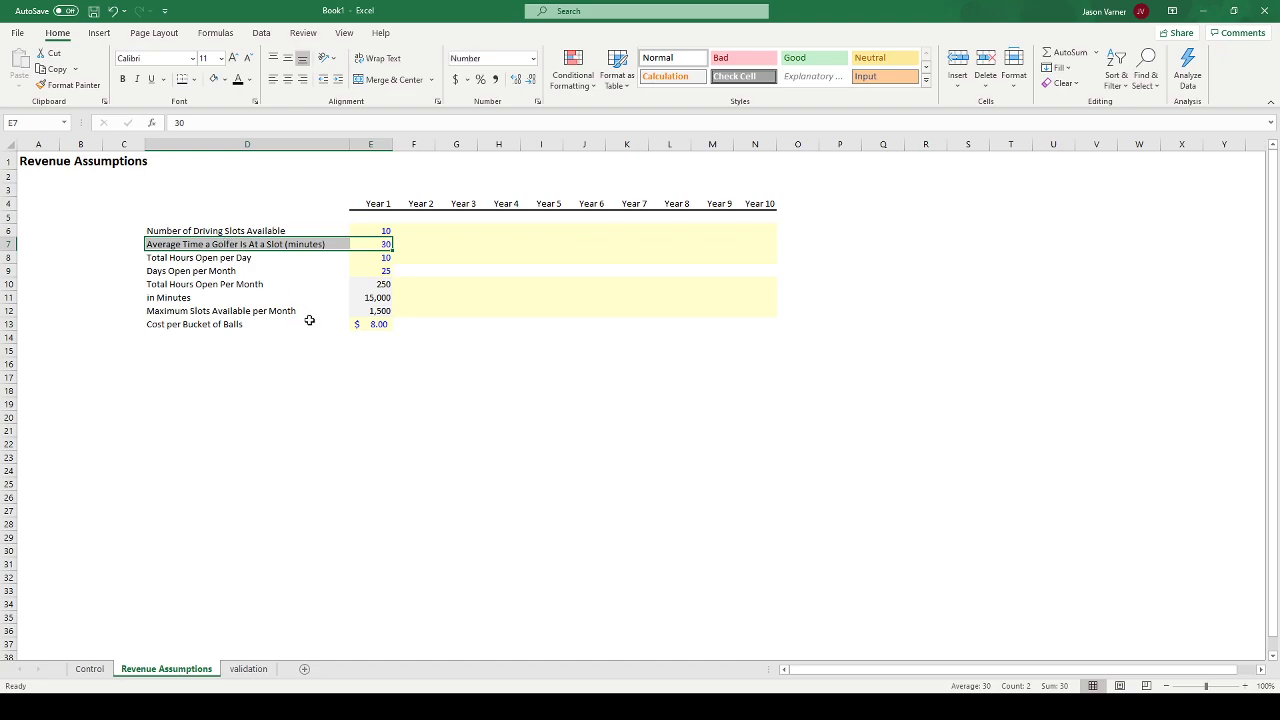
{"action": "left_click_drag", "start_coordinate": [376, 323], "coordinate": [217, 323]}
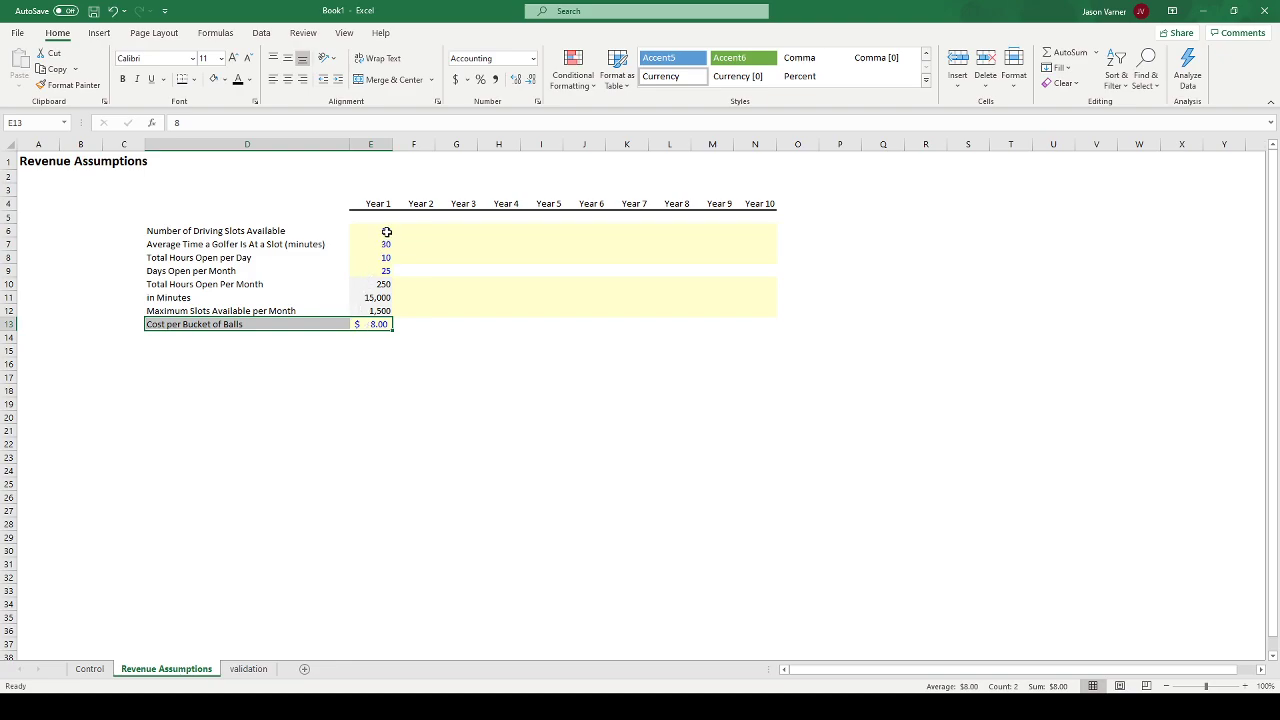
- Fill the Year 1 inputs and formulas in E6:E13 across to Year 10
{"action": "left_click_drag", "start_coordinate": [383, 231], "coordinate": [366, 320]}
{"action": "left_click_drag", "start_coordinate": [393, 329], "coordinate": [767, 322]}
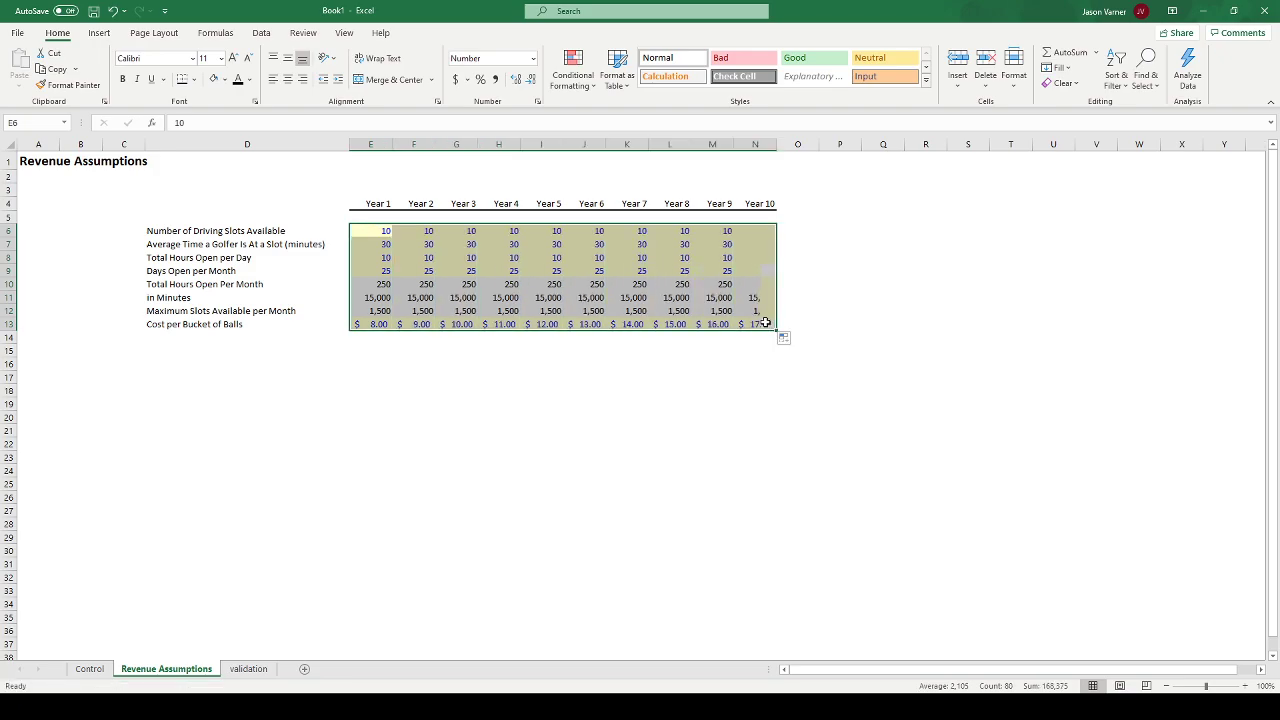
{"action": "left_click", "coordinate": [640, 374]}
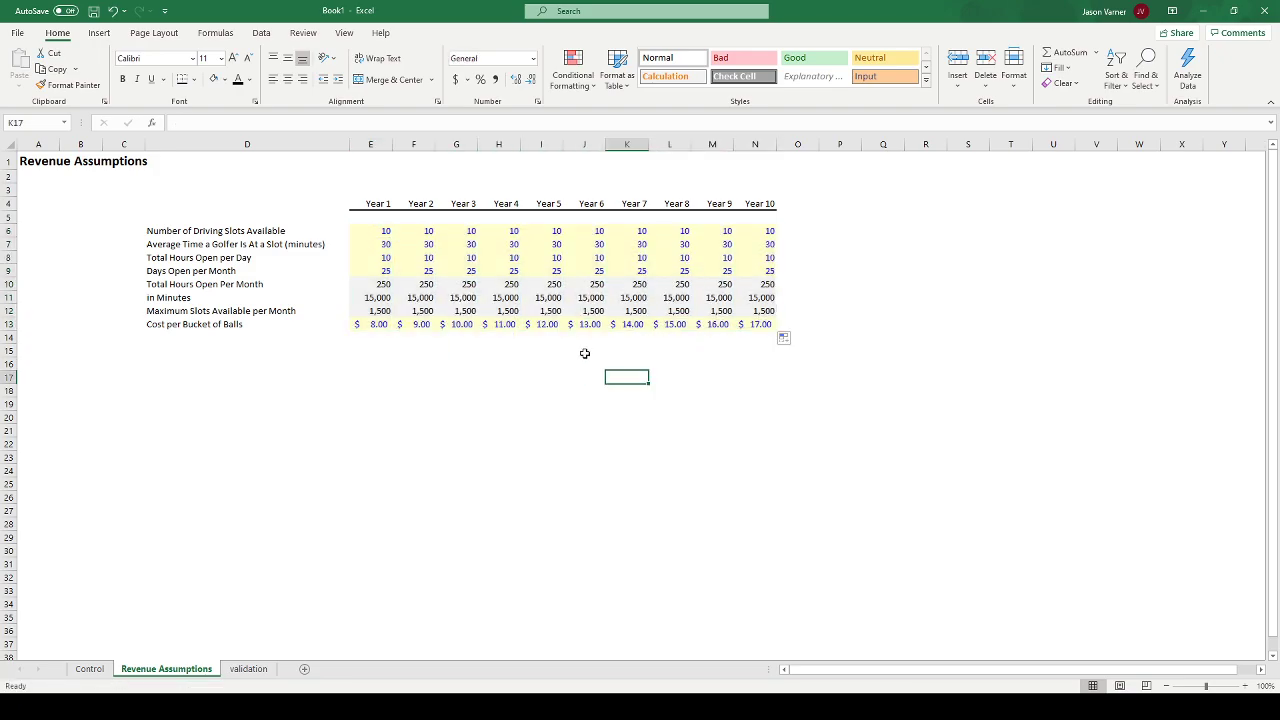
- Set the number of driving slots for Year 5 to 15 and copy it across to Year 10
{"action": "left_click", "coordinate": [383, 231]}
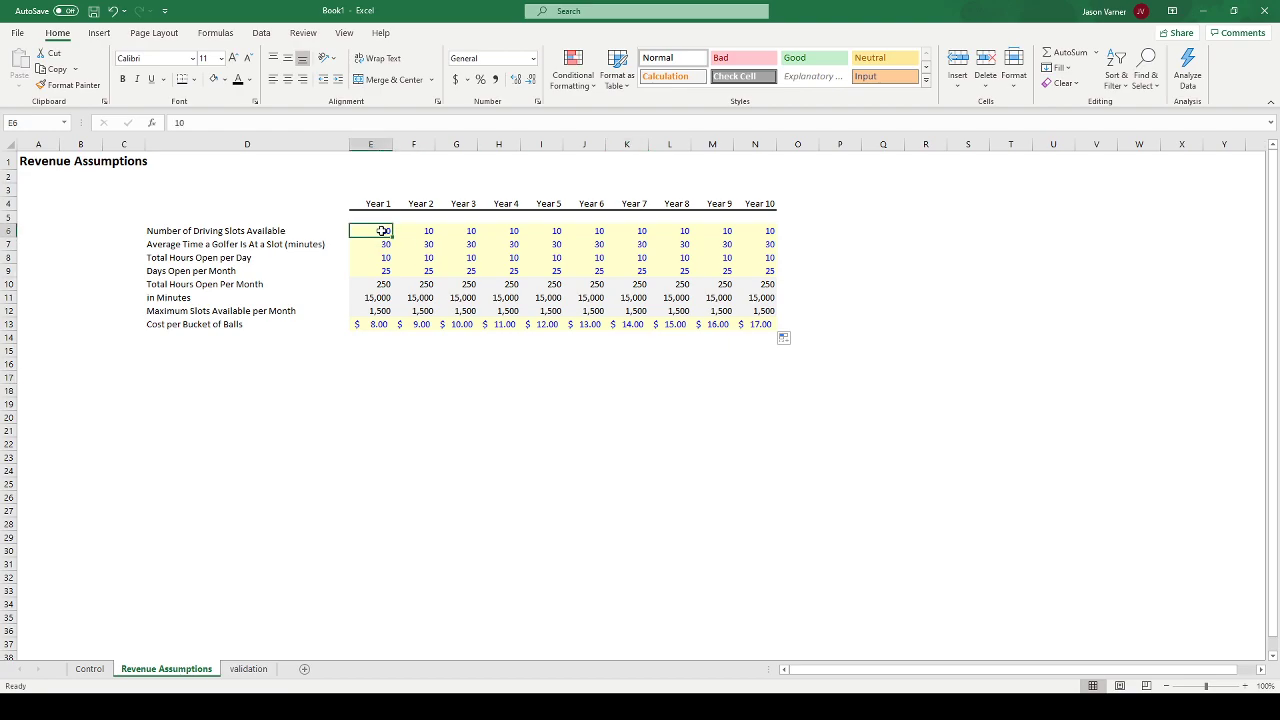
{"action": "left_click", "coordinate": [422, 231]}
{"action": "left_click", "coordinate": [466, 232]}
{"action": "left_click", "coordinate": [512, 232]}
{"action": "left_click", "coordinate": [548, 231]}
{"action": "type", "text": "15"}
{"action": "key", "text": "Return"}
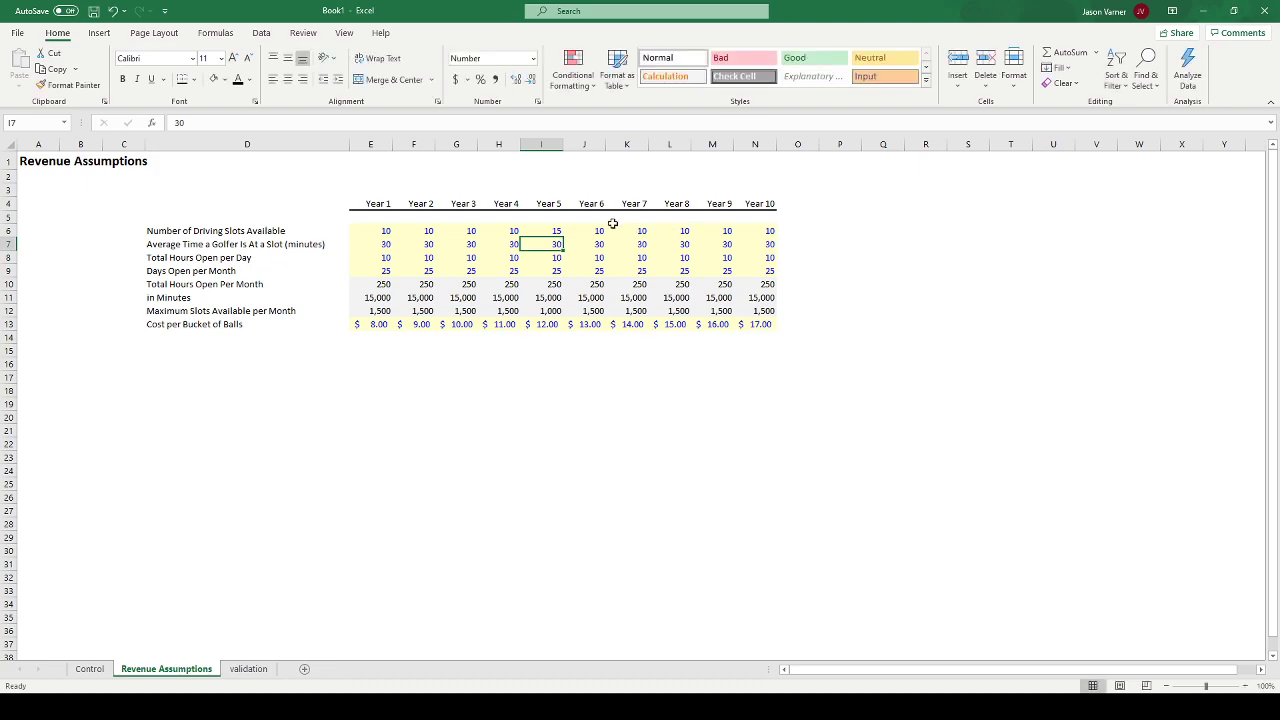
{"action": "left_click", "coordinate": [550, 231]}
{"action": "left_click_drag", "start_coordinate": [563, 237], "coordinate": [777, 240]}
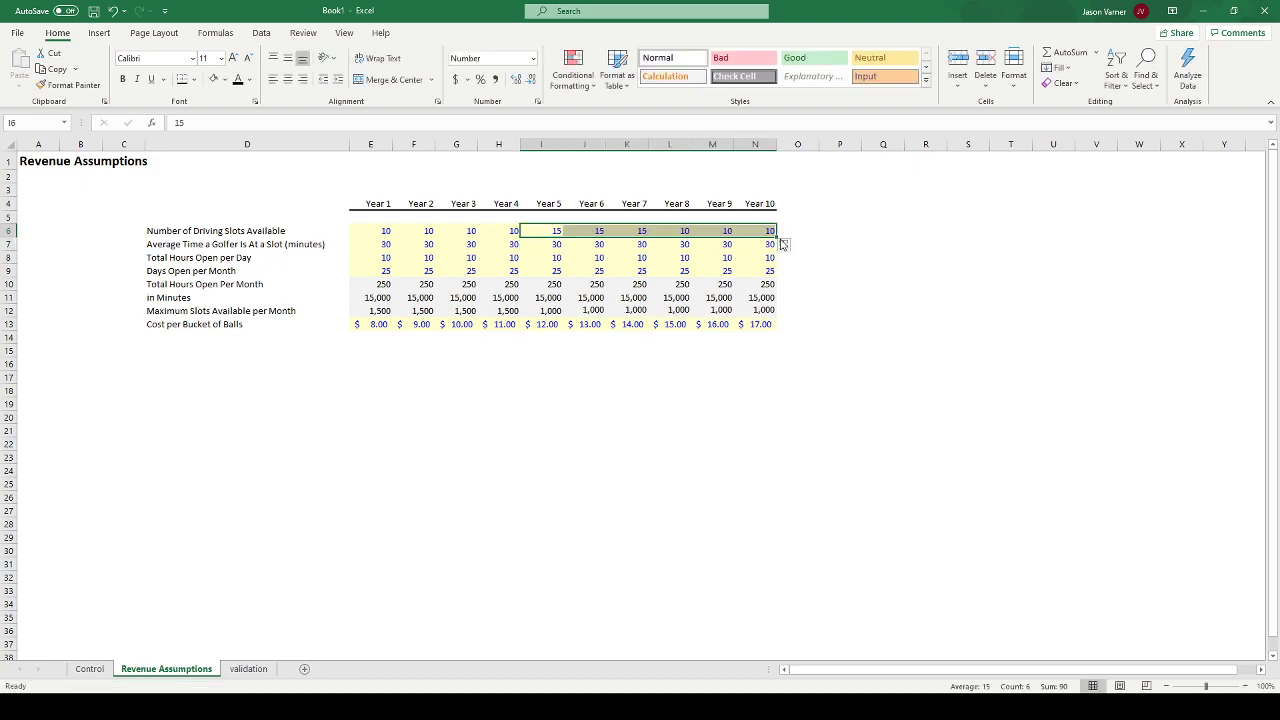
- Review the slot time, opening hours, days open and monthly totals across the years in rows 7 to 11
{"action": "left_click", "coordinate": [470, 244]}
{"action": "left_click", "coordinate": [390, 244]}
{"action": "mouse_move", "coordinate": [390, 244]}
{"action": "left_mouse_down"}
{"action": "mouse_move", "coordinate": [760, 244]}
{"action": "mouse_move", "coordinate": [375, 245]}
{"action": "left_mouse_up"}
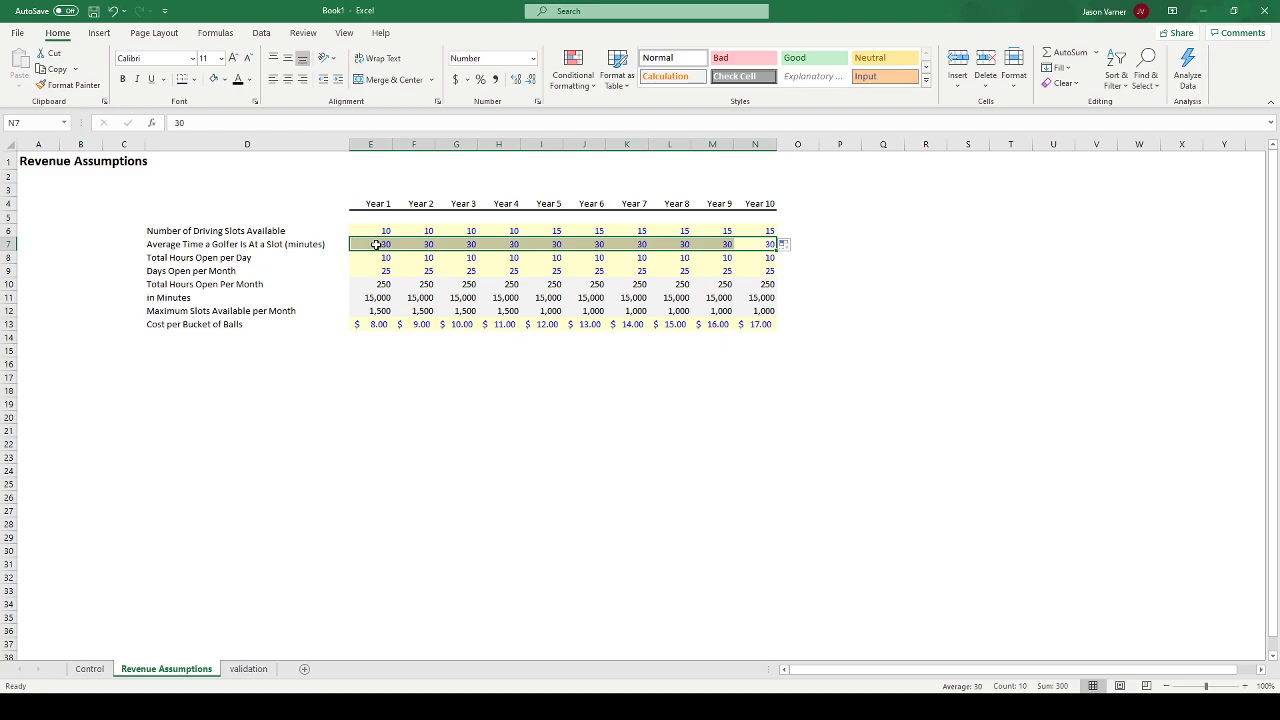
{"action": "left_click", "coordinate": [373, 257]}
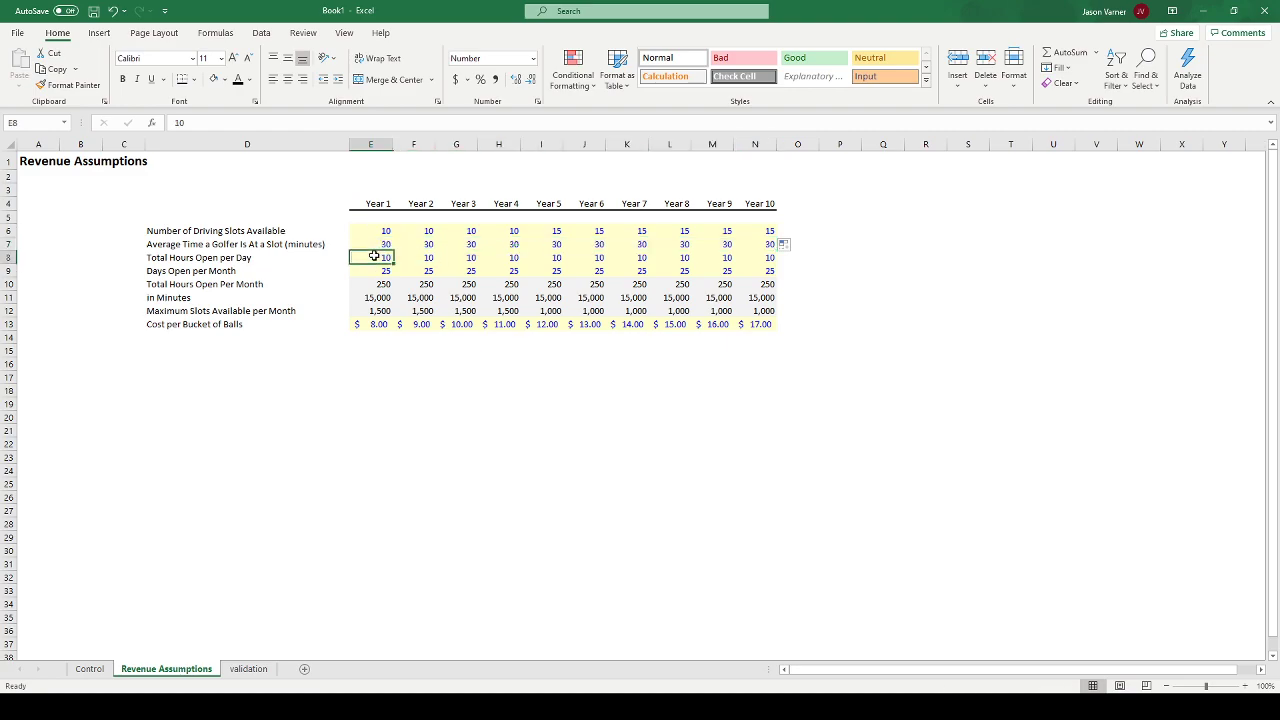
{"action": "left_click_drag", "start_coordinate": [373, 257], "coordinate": [548, 258]}
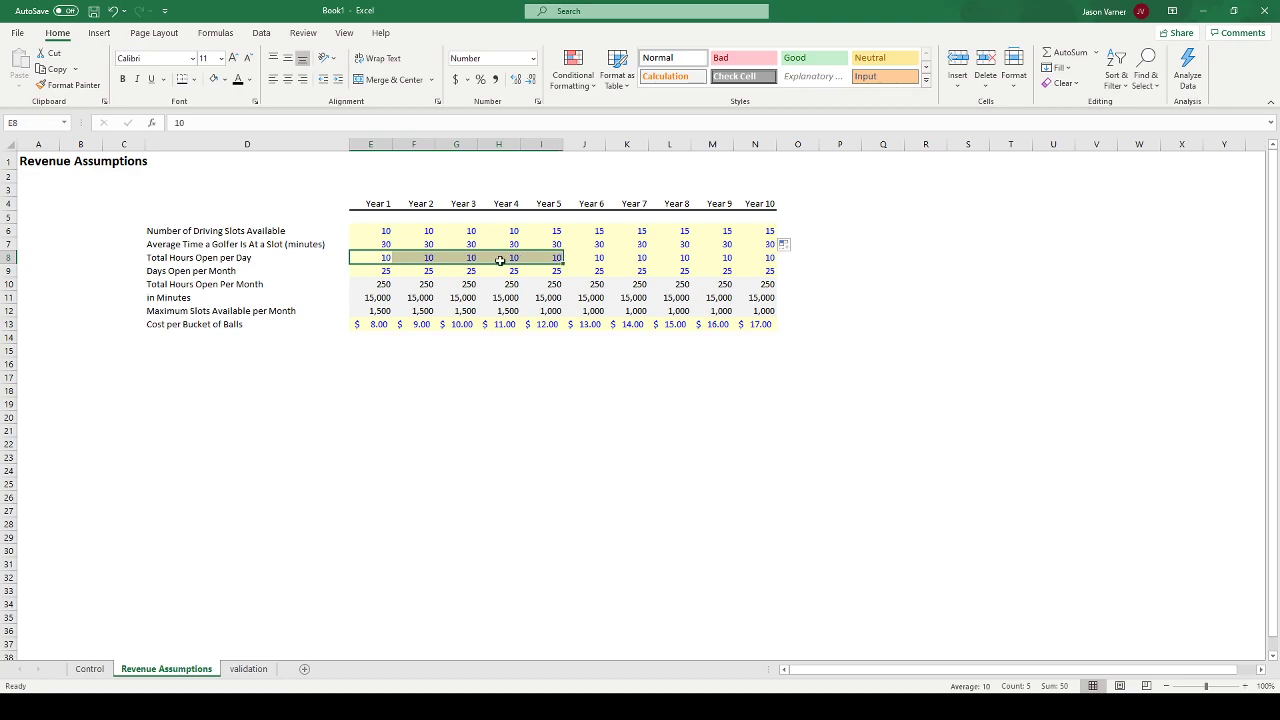
{"action": "left_click", "coordinate": [378, 272]}
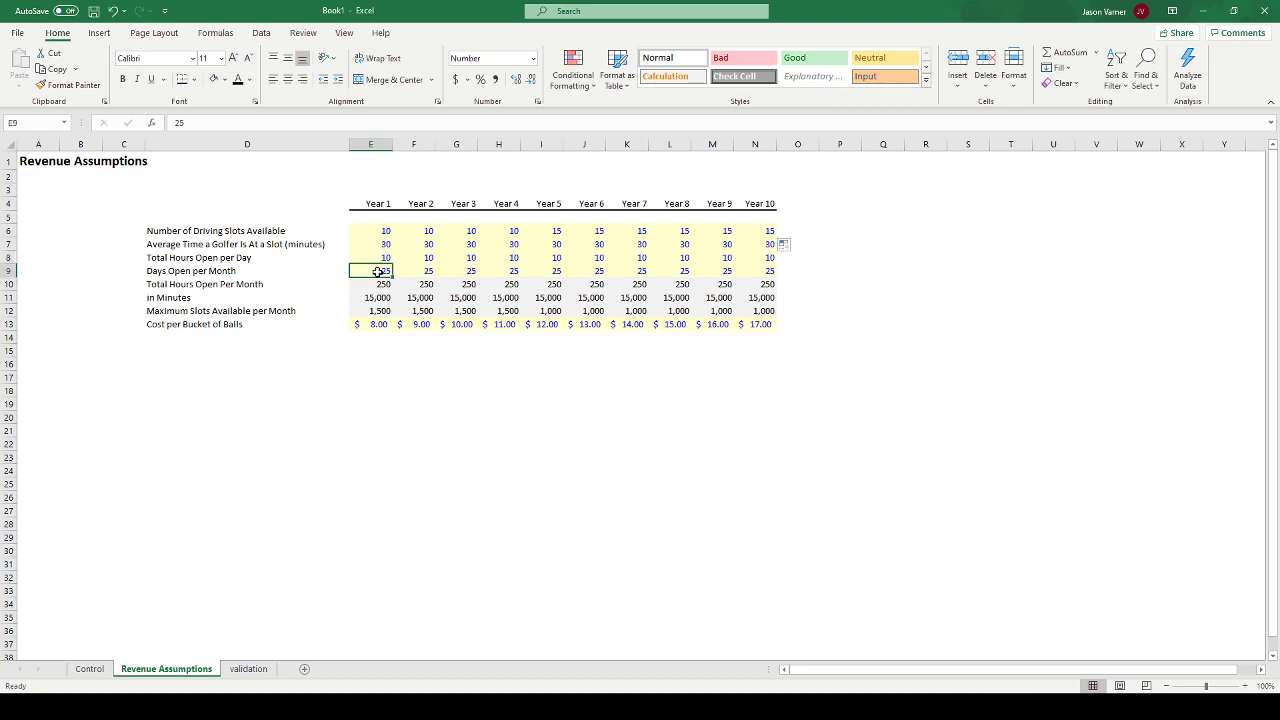
{"action": "left_click_drag", "start_coordinate": [378, 272], "coordinate": [603, 271]}
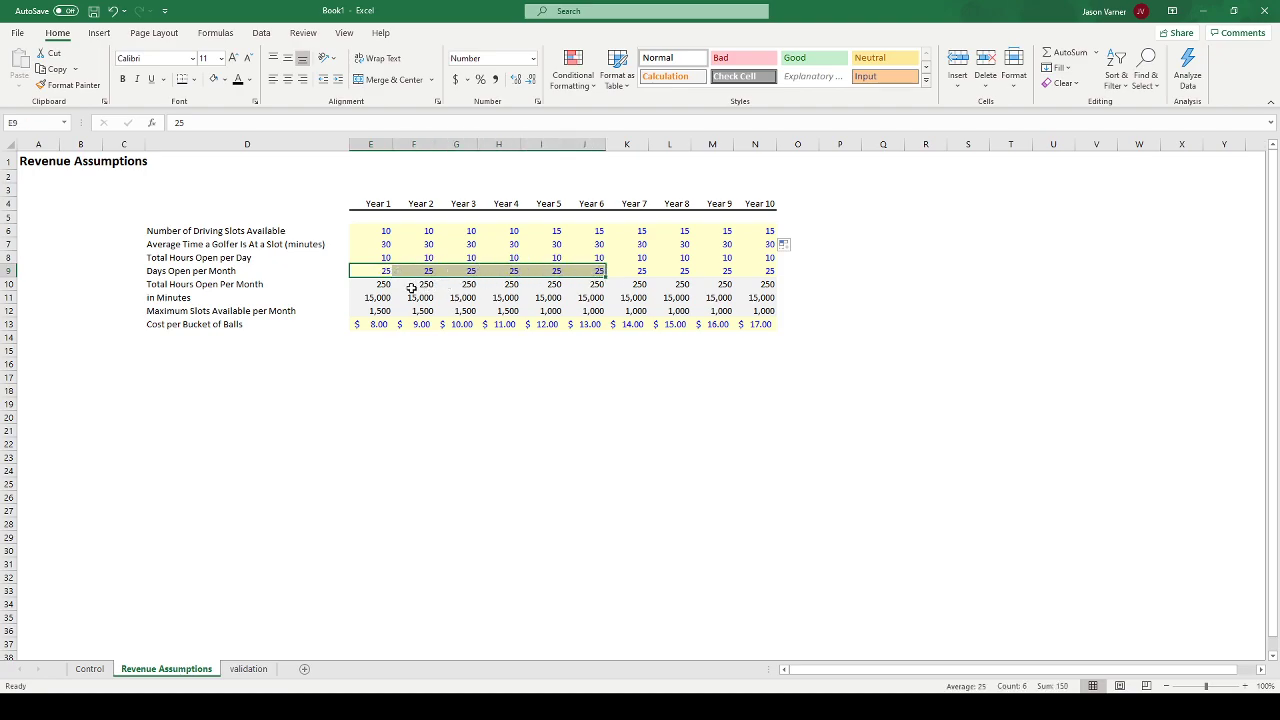
{"action": "left_click_drag", "start_coordinate": [381, 285], "coordinate": [535, 284]}
{"action": "left_click_drag", "start_coordinate": [383, 297], "coordinate": [462, 298]}
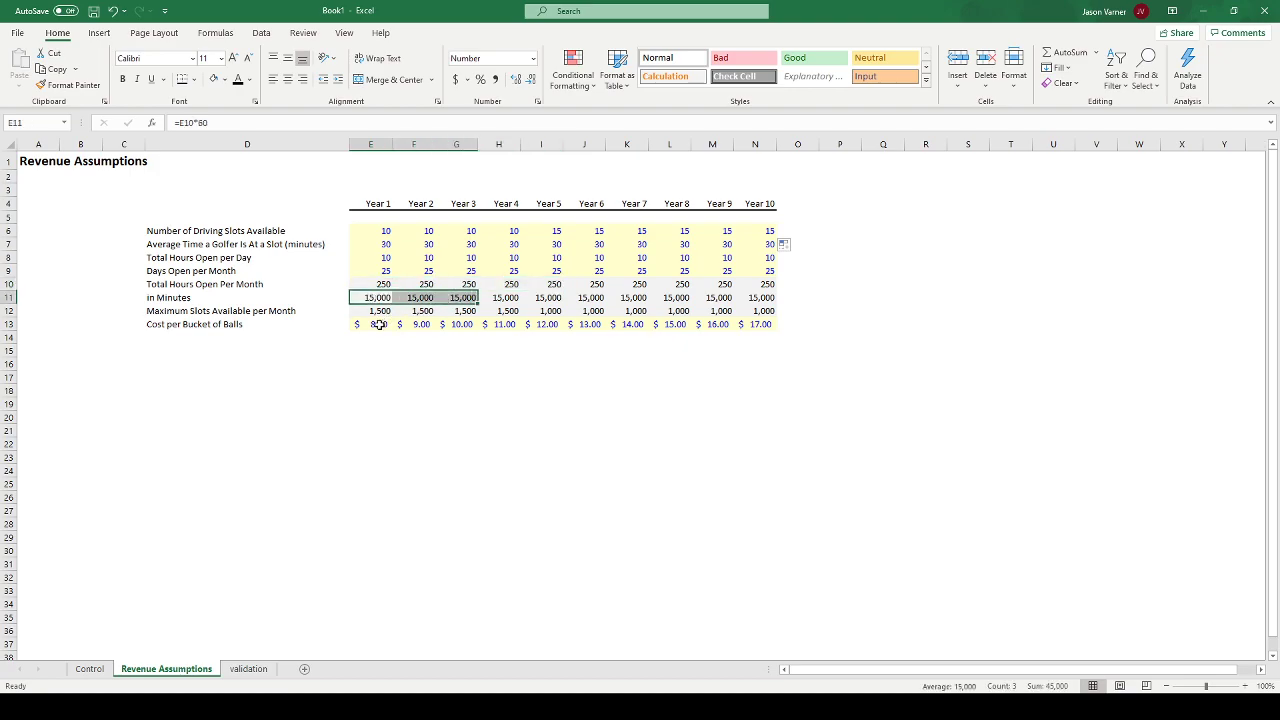
- Examine the cost per bucket of balls year by year in row 13
{"action": "left_click", "coordinate": [378, 325]}
{"action": "left_click", "coordinate": [418, 325]}
{"action": "left_click", "coordinate": [460, 325]}
{"action": "left_click", "coordinate": [511, 325]}
{"action": "left_click", "coordinate": [540, 325]}
{"action": "left_click", "coordinate": [592, 325]}
{"action": "left_click", "coordinate": [632, 325]}
{"action": "left_click", "coordinate": [672, 325]}
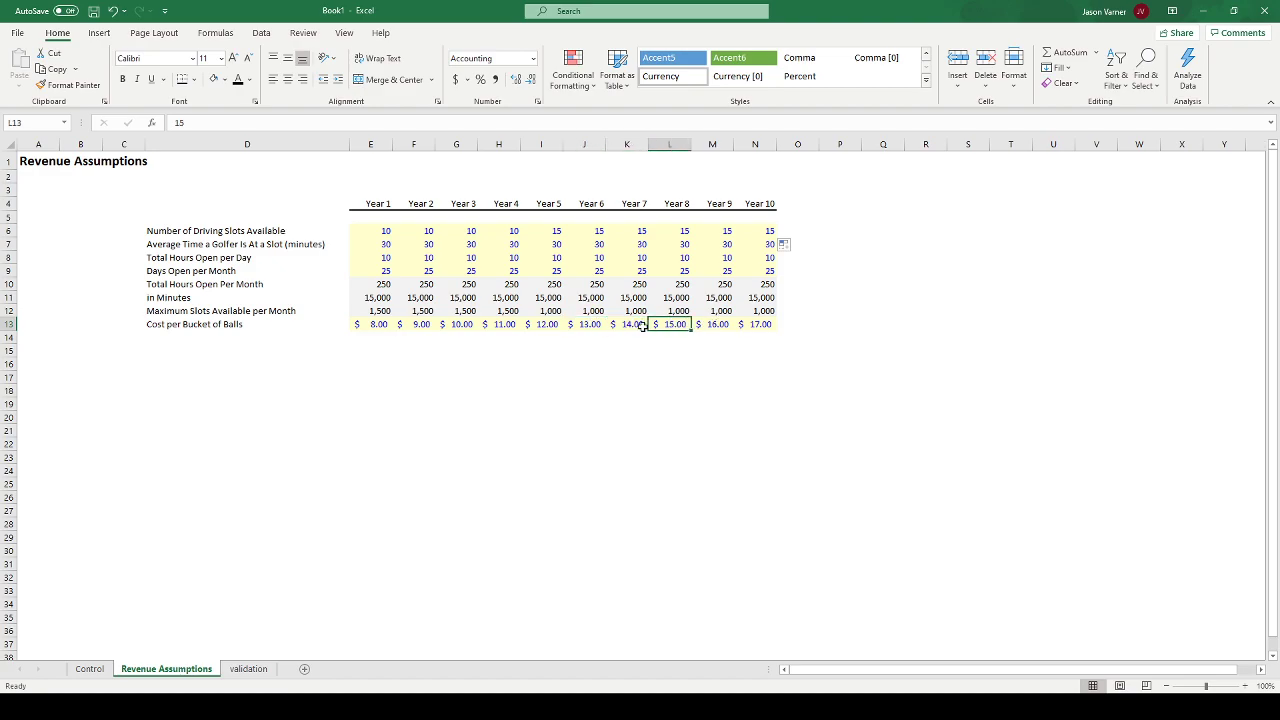
{"action": "left_click", "coordinate": [385, 325]}
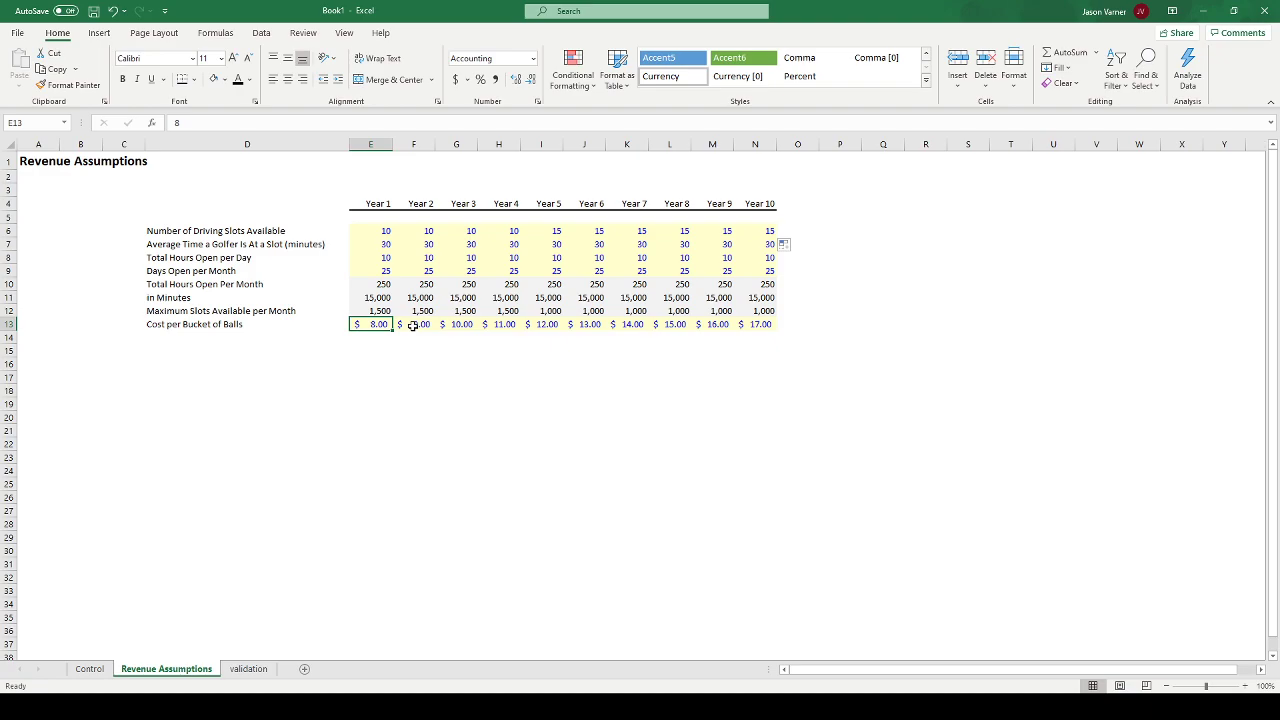
- Set the Year 2 cost per bucket of balls to 8 and copy it across to Year 5
{"action": "left_click", "coordinate": [402, 325]}
{"action": "type", "text": "8"}
{"action": "key", "text": "Return"}
{"action": "left_click", "coordinate": [434, 329]}
{"action": "left_click_drag", "start_coordinate": [436, 332], "coordinate": [552, 333]}
- Set the Year 5 cost per bucket of balls to 10 and copy it across to Year 10
{"action": "left_click", "coordinate": [550, 330]}
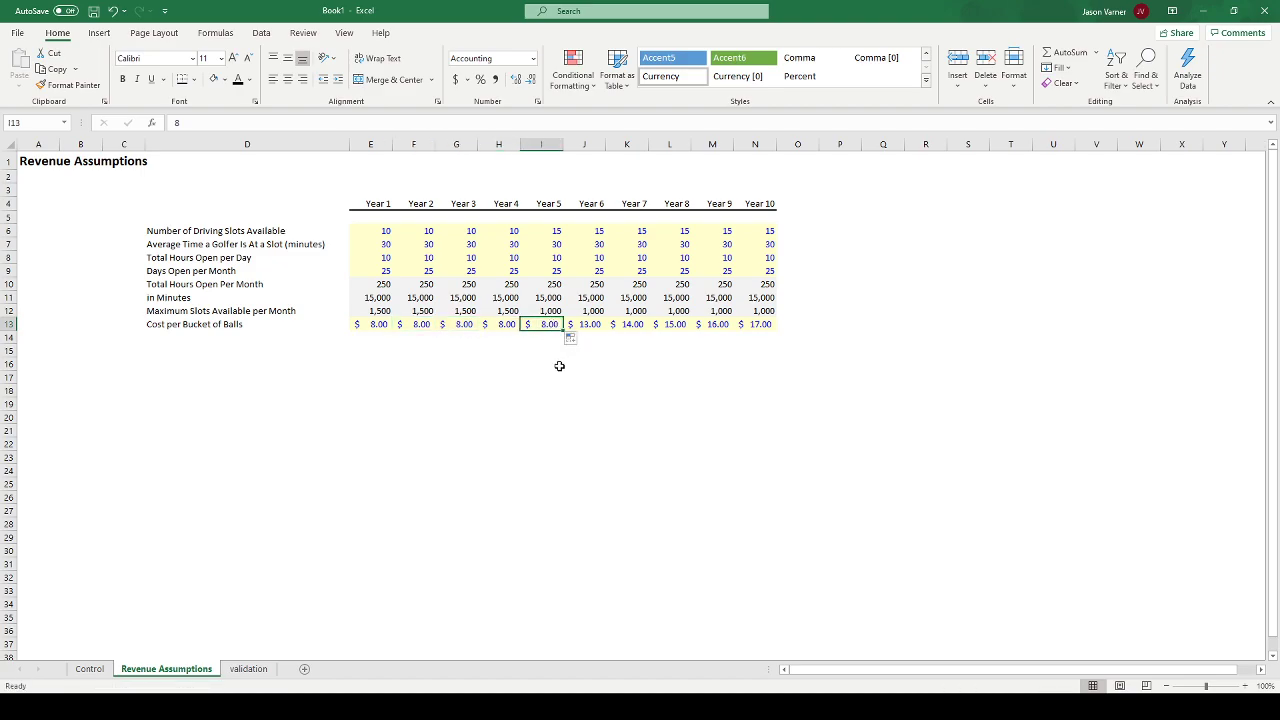
{"action": "type", "text": "10"}
{"action": "key", "text": "Return"}
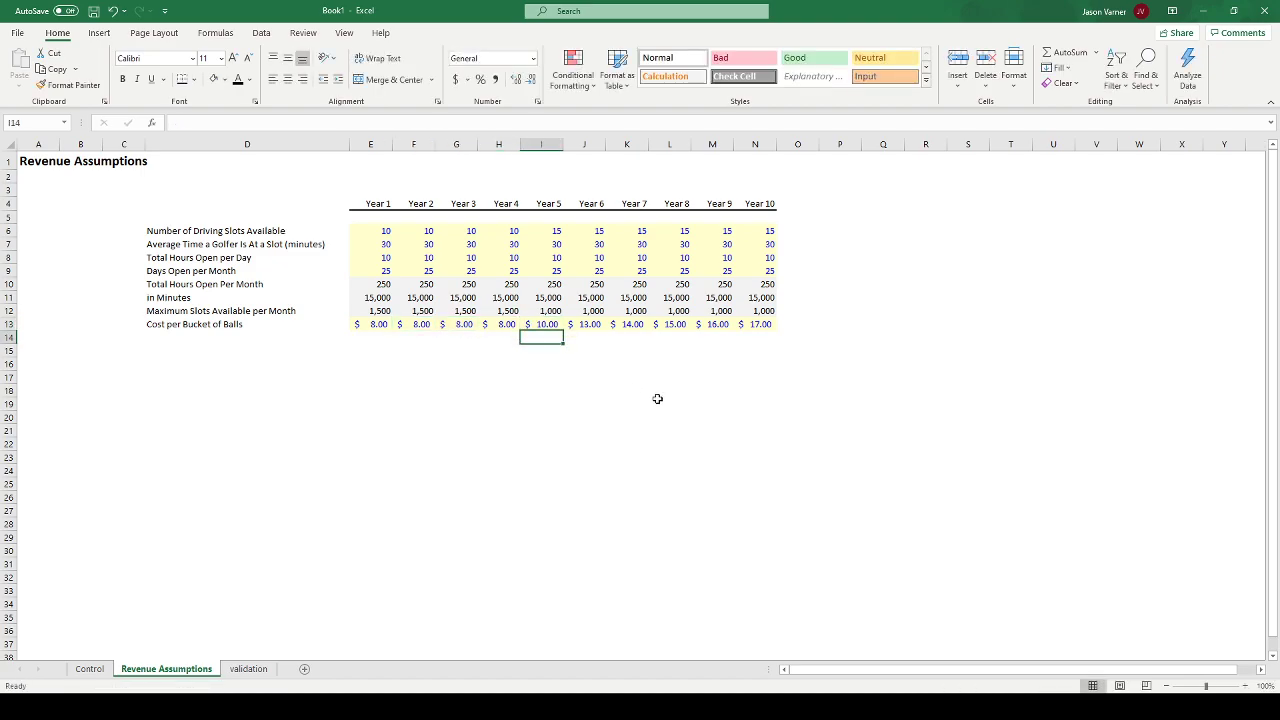
{"action": "left_click", "coordinate": [547, 328]}
{"action": "left_click_drag", "start_coordinate": [563, 342], "coordinate": [776, 332]}
{"action": "left_click", "coordinate": [693, 391]}
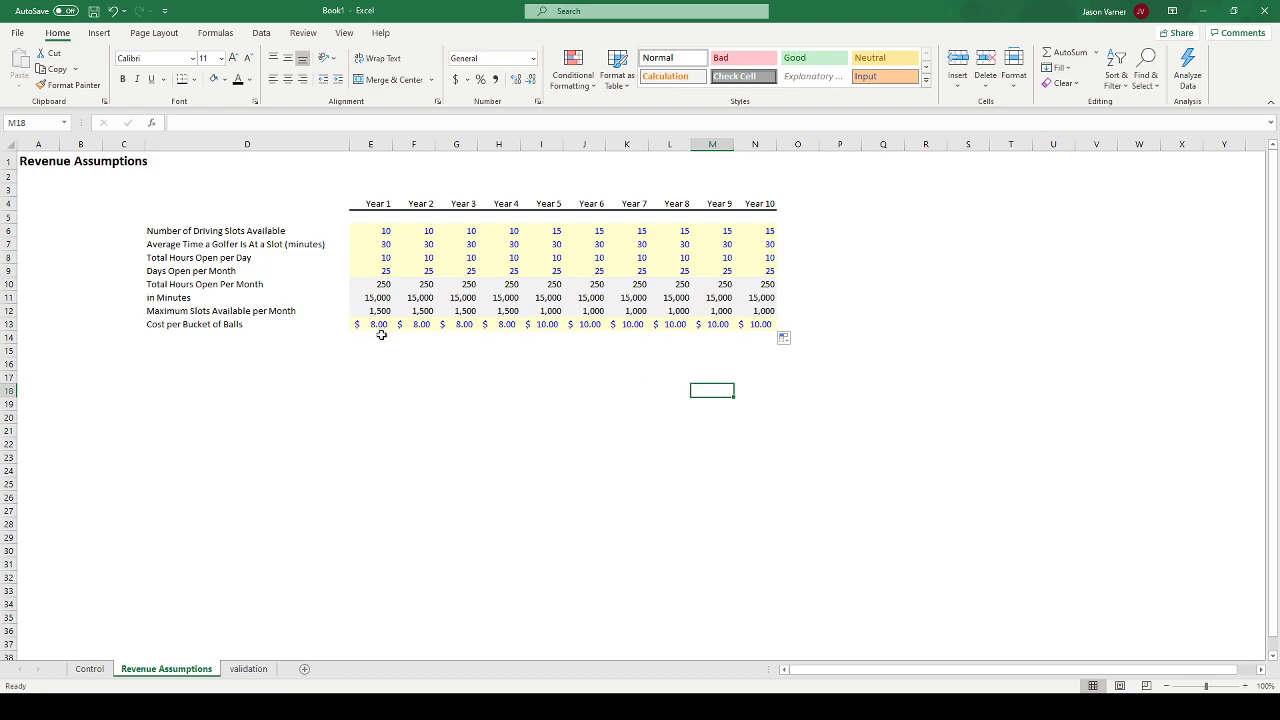
{"action": "left_click_drag", "start_coordinate": [383, 330], "coordinate": [777, 329]}
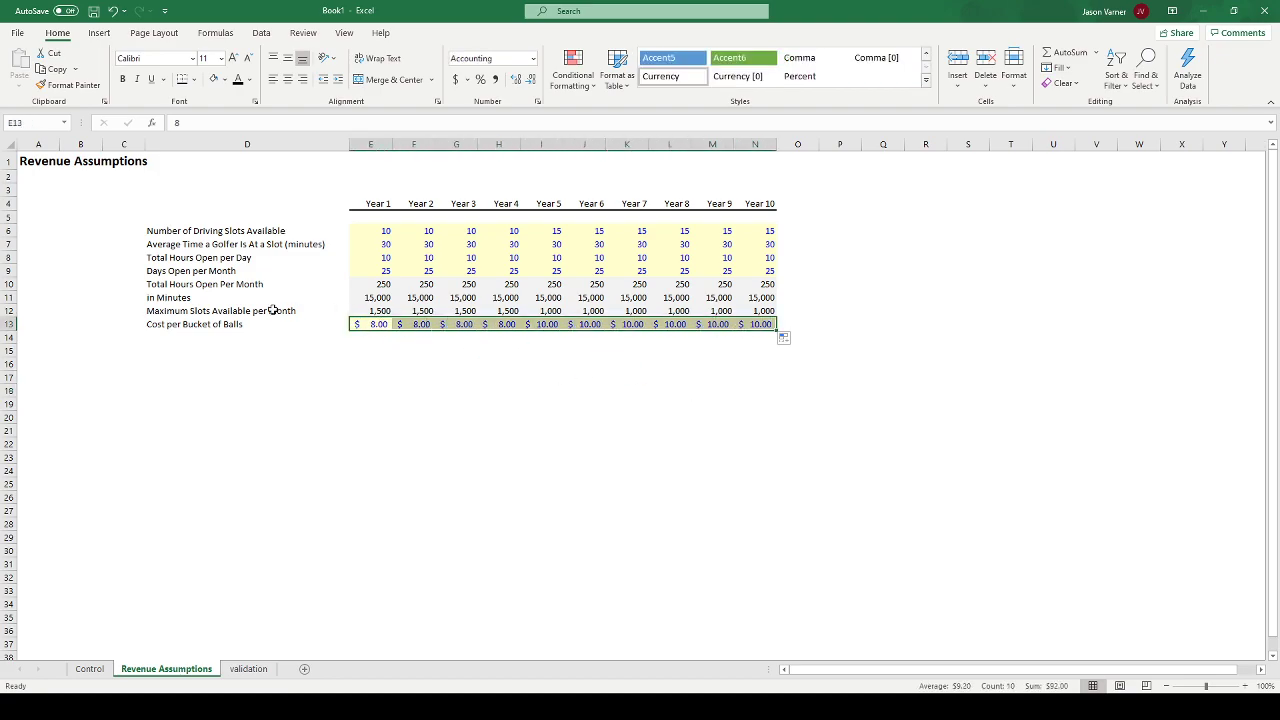
{"action": "left_click", "coordinate": [370, 234]}
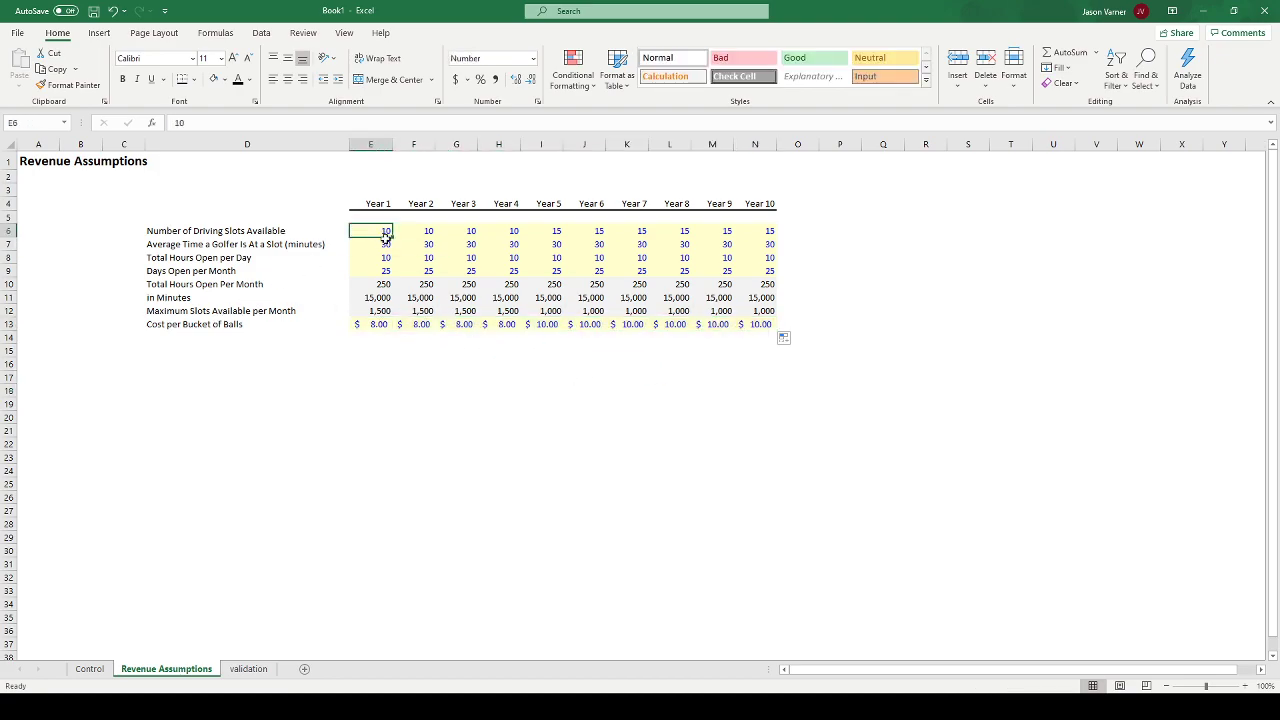
{"action": "left_click", "coordinate": [184, 337]}
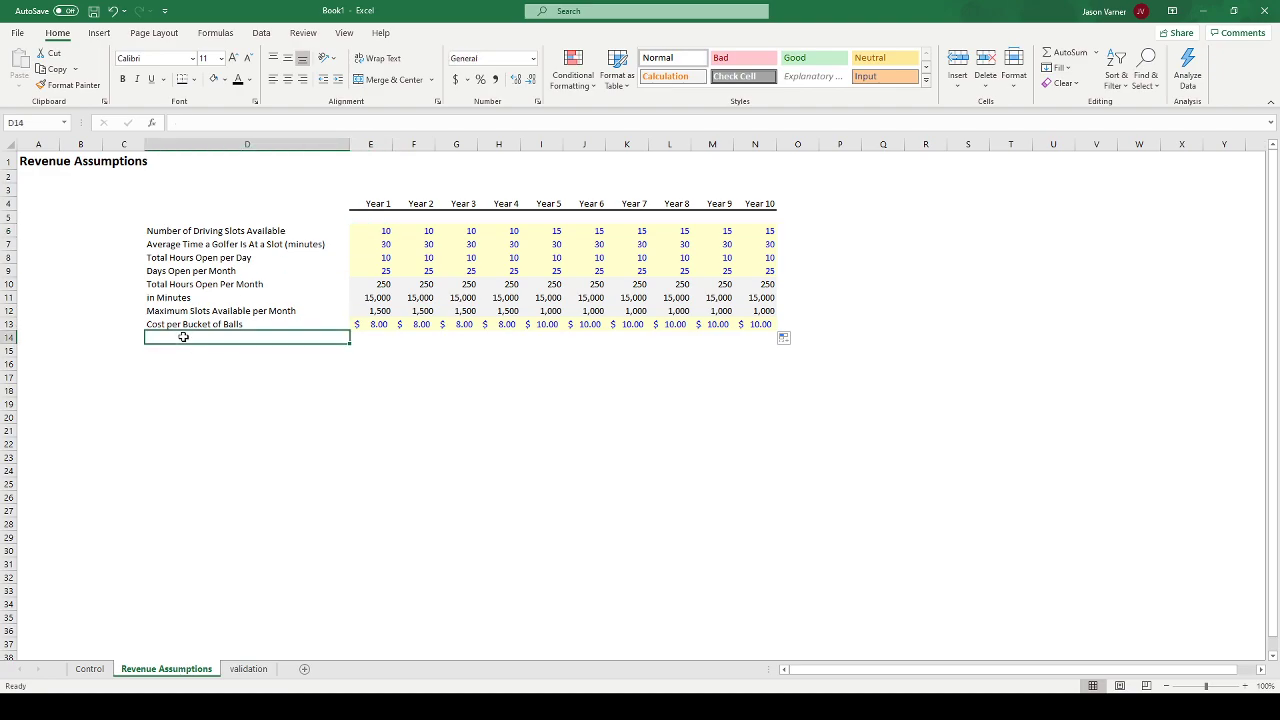
- Add a new worksheet after Revenue Assumptions and name it Seasonality
{"action": "left_click", "coordinate": [305, 669]}
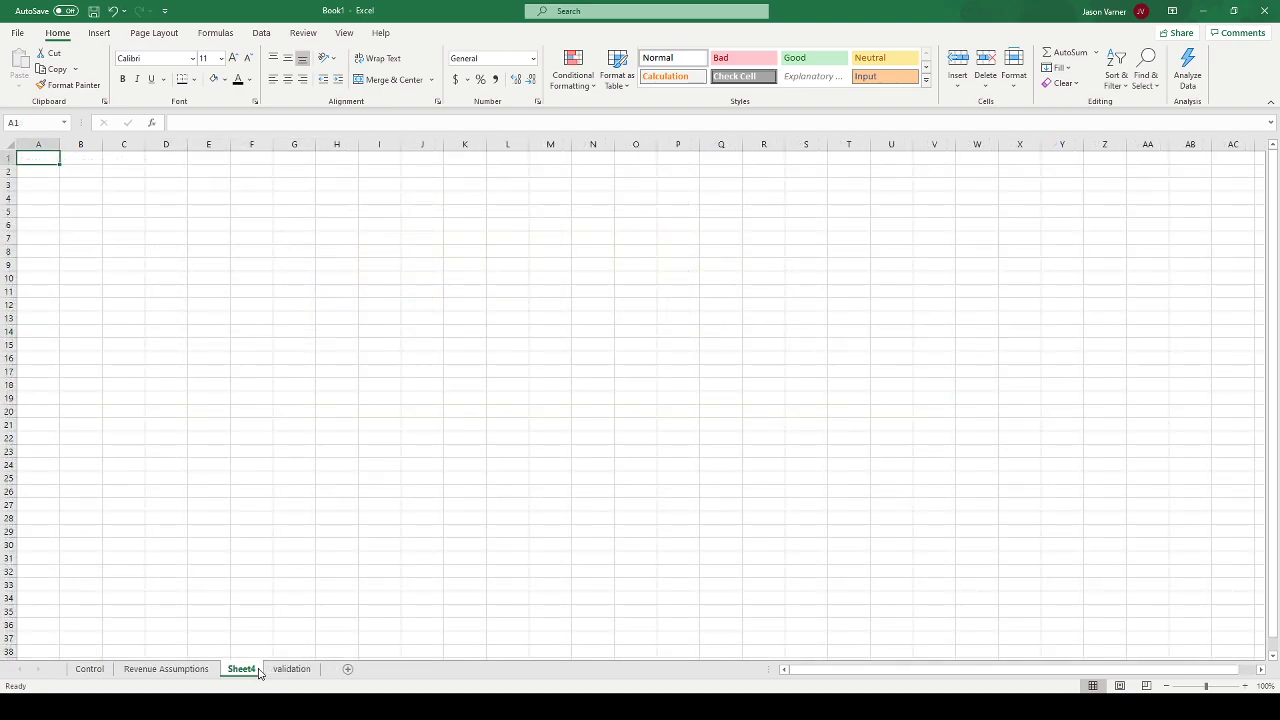
{"action": "key", "text": "alt+h"}
{"action": "key", "text": "o"}
{"action": "key", "text": "r"}
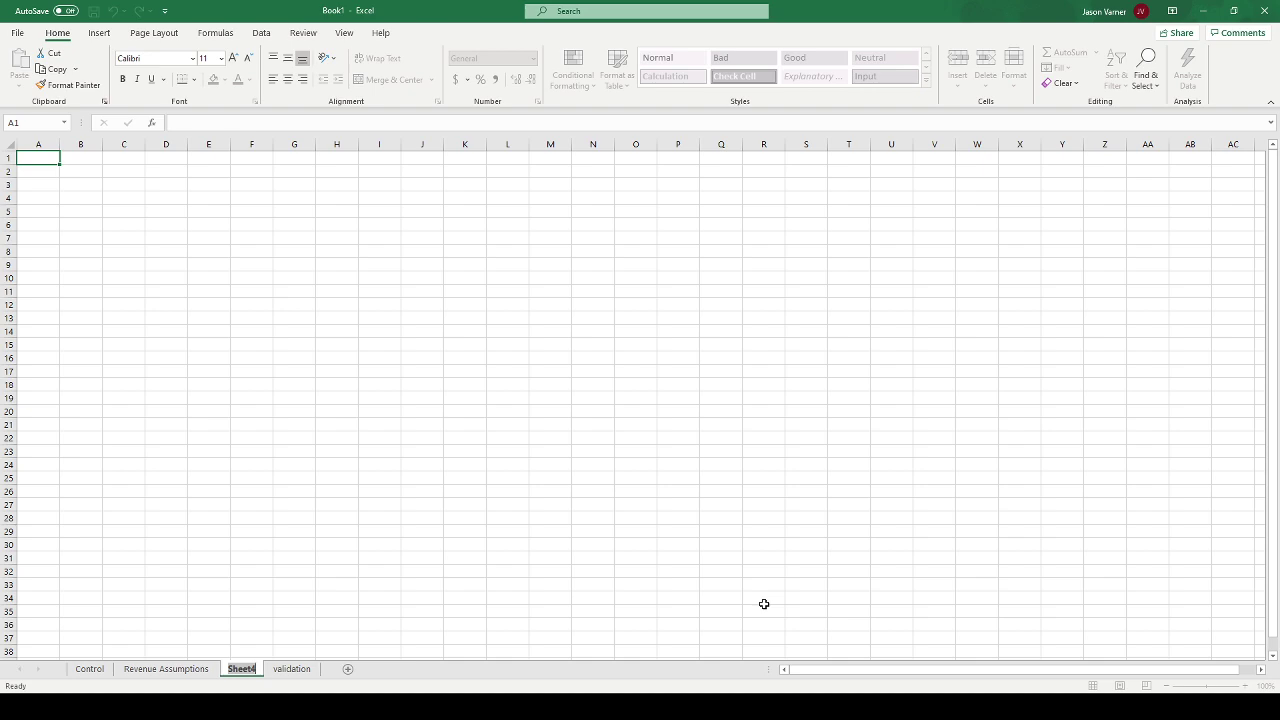
{"action": "type", "text": "Seasonality"}
{"action": "key", "text": "Return"}
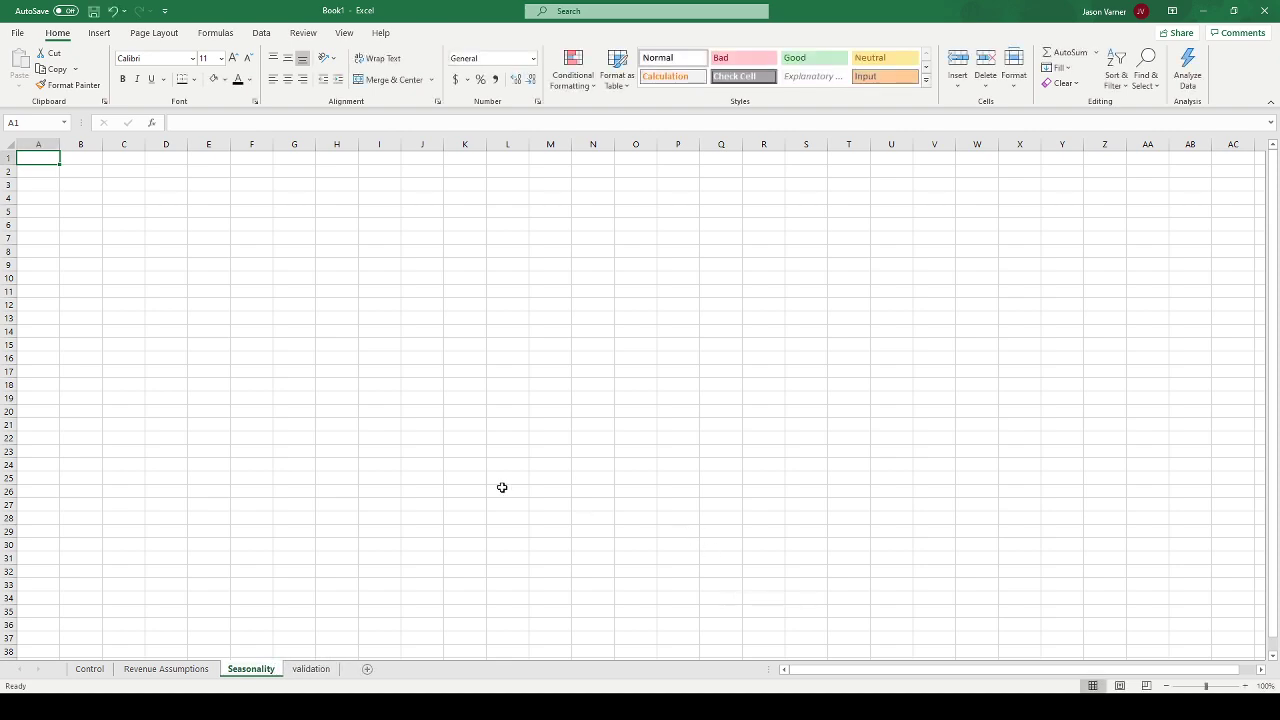
- Start the number sequence in row 4 with 1 in D4 and the formula =D4+1 in E4
{"action": "key", "text": "Right"}
{"action": "key", "text": "Right"}
{"action": "key", "text": "Right"}
{"action": "key", "text": "Down"}
{"action": "key", "text": "Down"}
{"action": "key", "text": "Down"}
{"action": "type", "text": "1"}
{"action": "key", "text": "Right"}
{"action": "type", "text": "="}
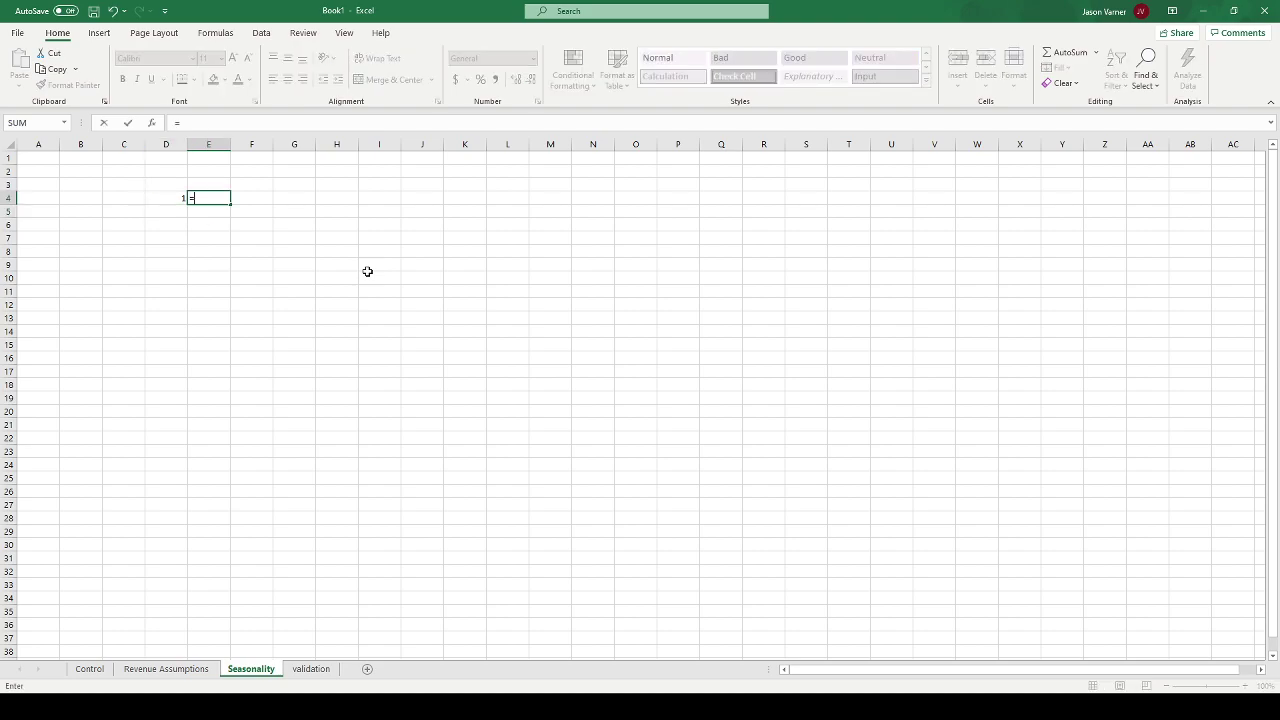
{"action": "left_click", "coordinate": [171, 198]}
{"action": "type", "text": "+1"}
{"action": "key", "text": "Return"}
{"action": "left_click", "coordinate": [210, 197]}
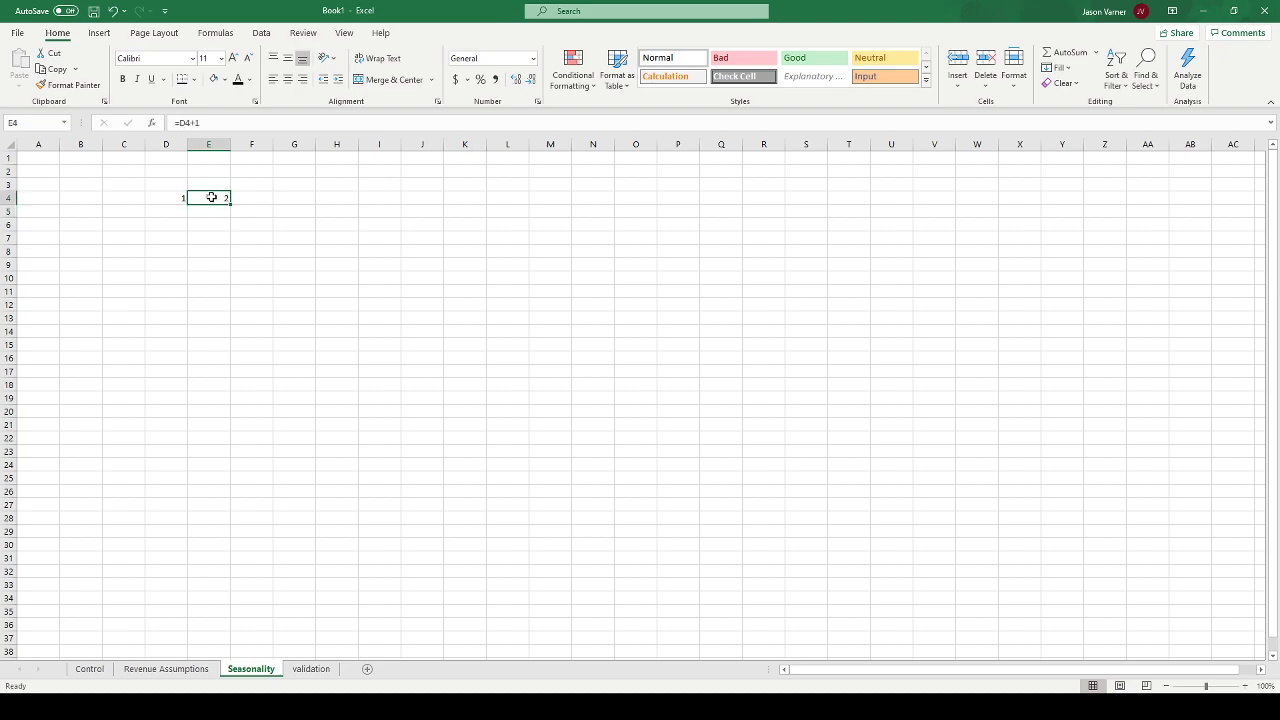
- Extend the number sequence in row 4 across to O4 so it runs up to 12
{"action": "left_click_drag", "start_coordinate": [232, 204], "coordinate": [654, 206]}
- Link D3 to the first date with =validation!A1 and format it as a month-year date such as Jan-21
{"action": "left_click", "coordinate": [182, 186]}
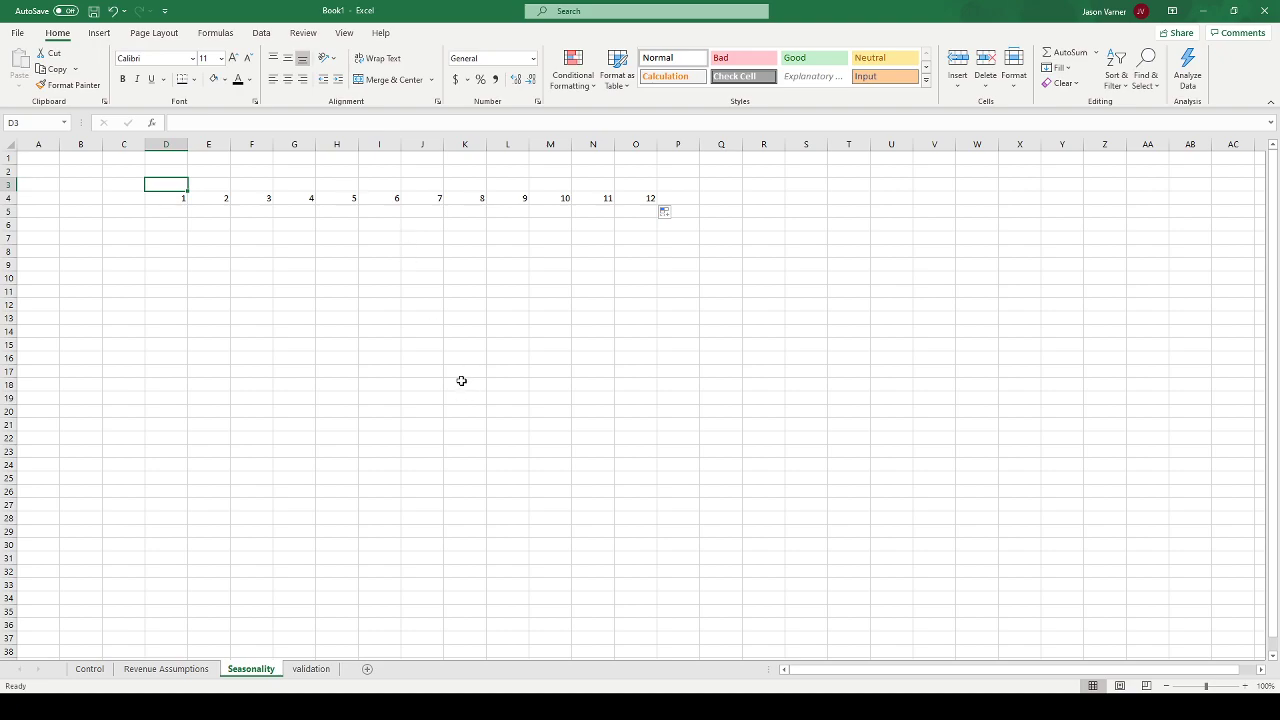
{"action": "type", "text": "="}
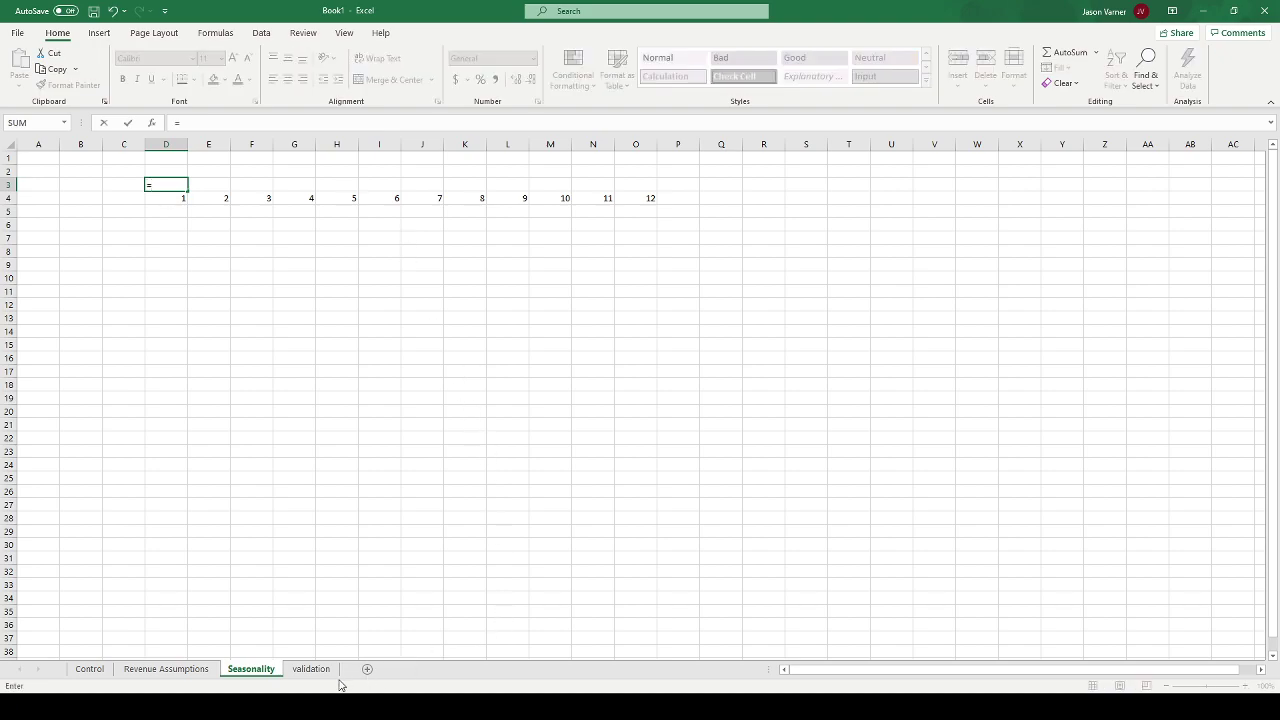
{"action": "left_click", "coordinate": [318, 669]}
{"action": "left_click", "coordinate": [44, 158]}
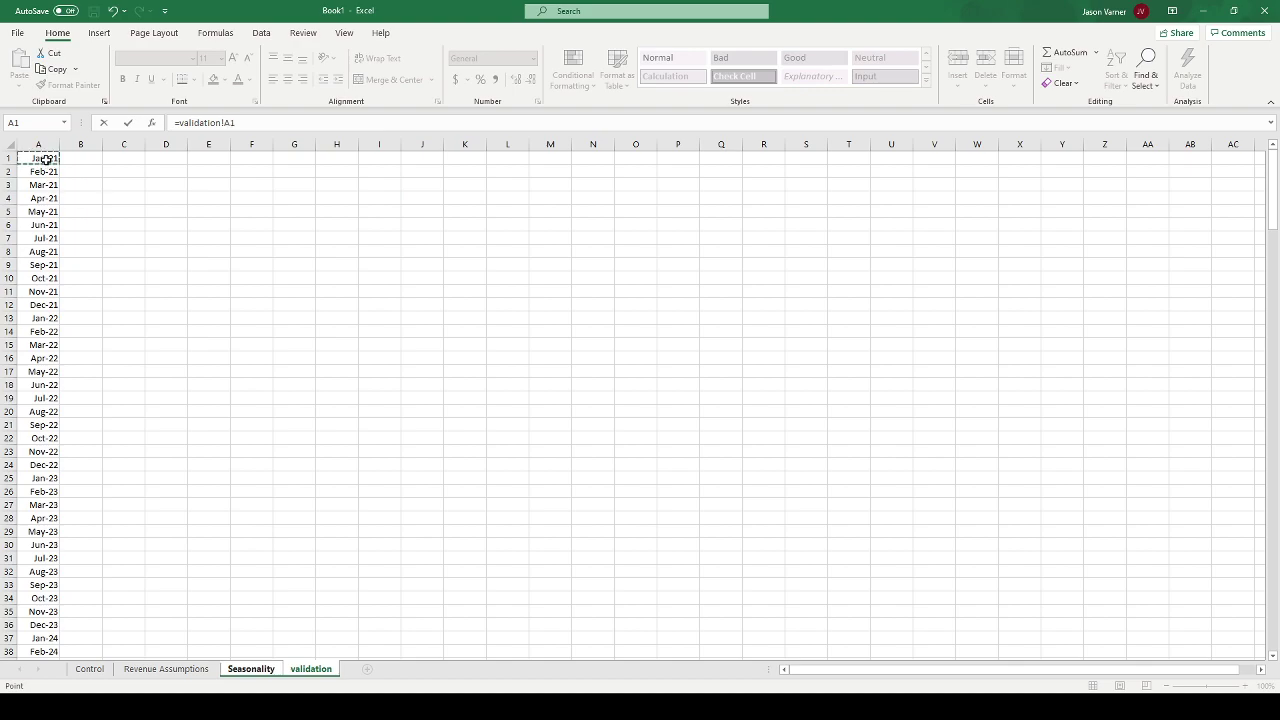
{"action": "key", "text": "Return"}
{"action": "left_click", "coordinate": [183, 184]}
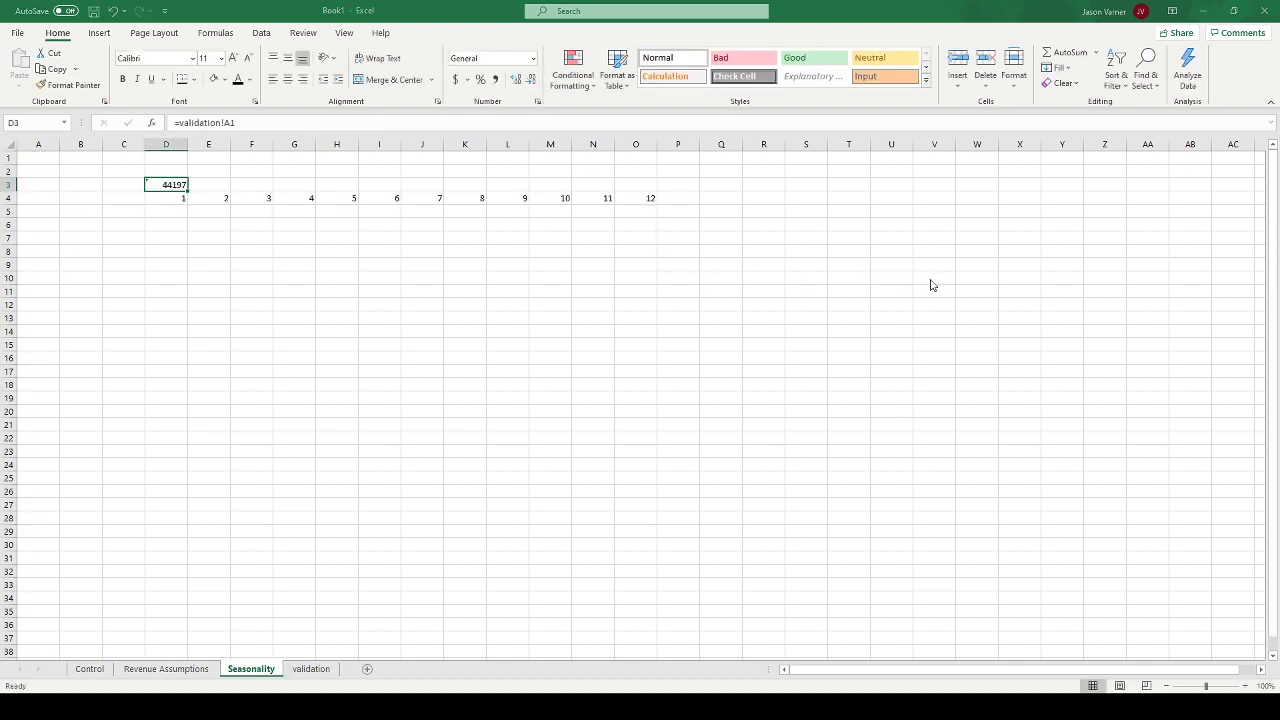
{"action": "left_click", "coordinate": [778, 308]}
{"action": "left_click", "coordinate": [924, 470]}
- Enter =EDATE(D3,1) in E3 and copy it across to O3 to make a row of consecutive months
{"action": "left_click_drag", "start_coordinate": [190, 188], "coordinate": [214, 187]}
{"action": "left_click", "coordinate": [174, 186]}
{"action": "left_click", "coordinate": [215, 186]}
{"action": "type", "text": "="}
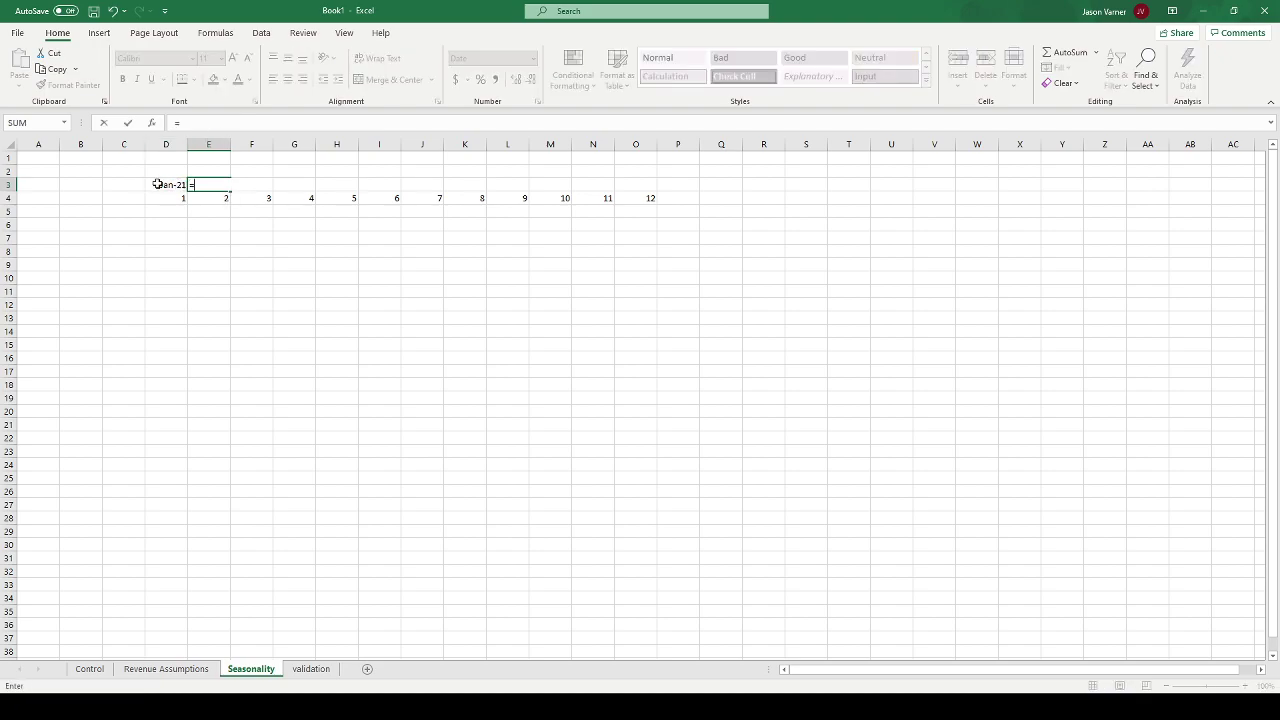
{"action": "type", "text": "edate("}
{"action": "left_click", "coordinate": [157, 184]}
{"action": "type", "text": ",1)"}
{"action": "key", "text": "Return"}
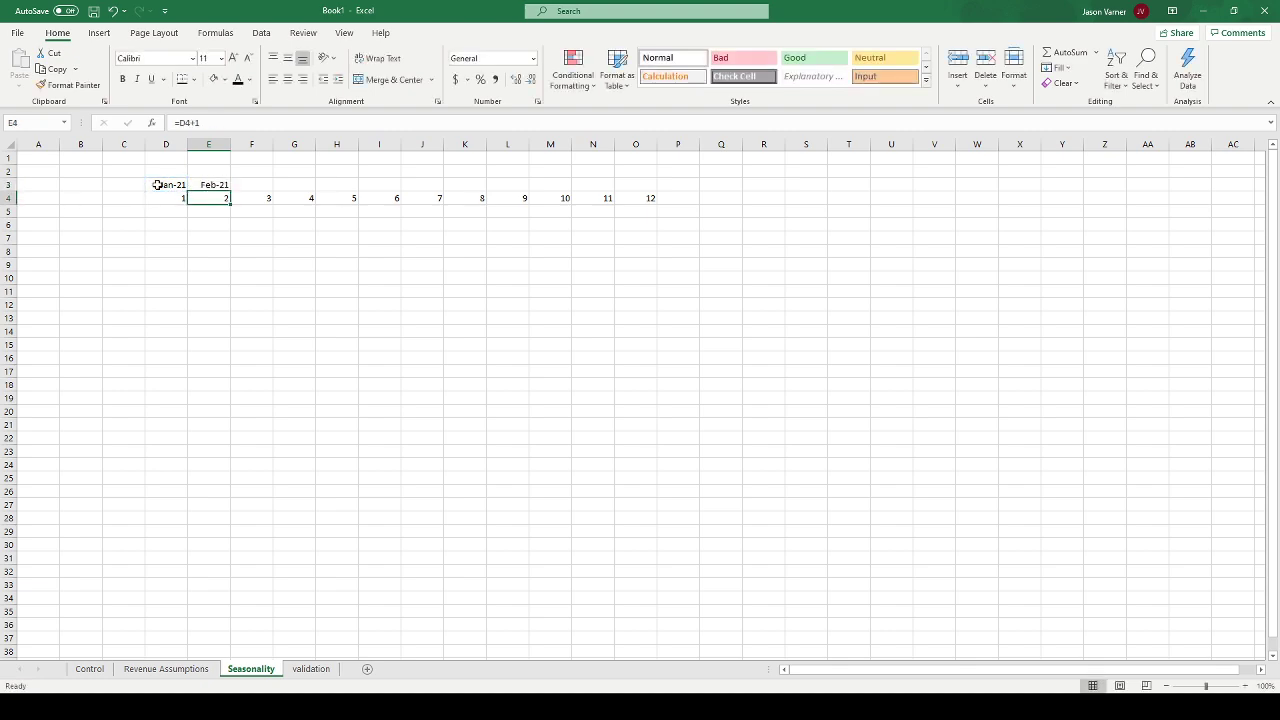
{"action": "left_click", "coordinate": [208, 185]}
{"action": "left_click_drag", "start_coordinate": [229, 191], "coordinate": [656, 192]}
- Enter =MONTH(D3) in D2 and copy it across to O2 to derive the month numbers
{"action": "left_click", "coordinate": [168, 171]}
{"action": "type", "text": "="}
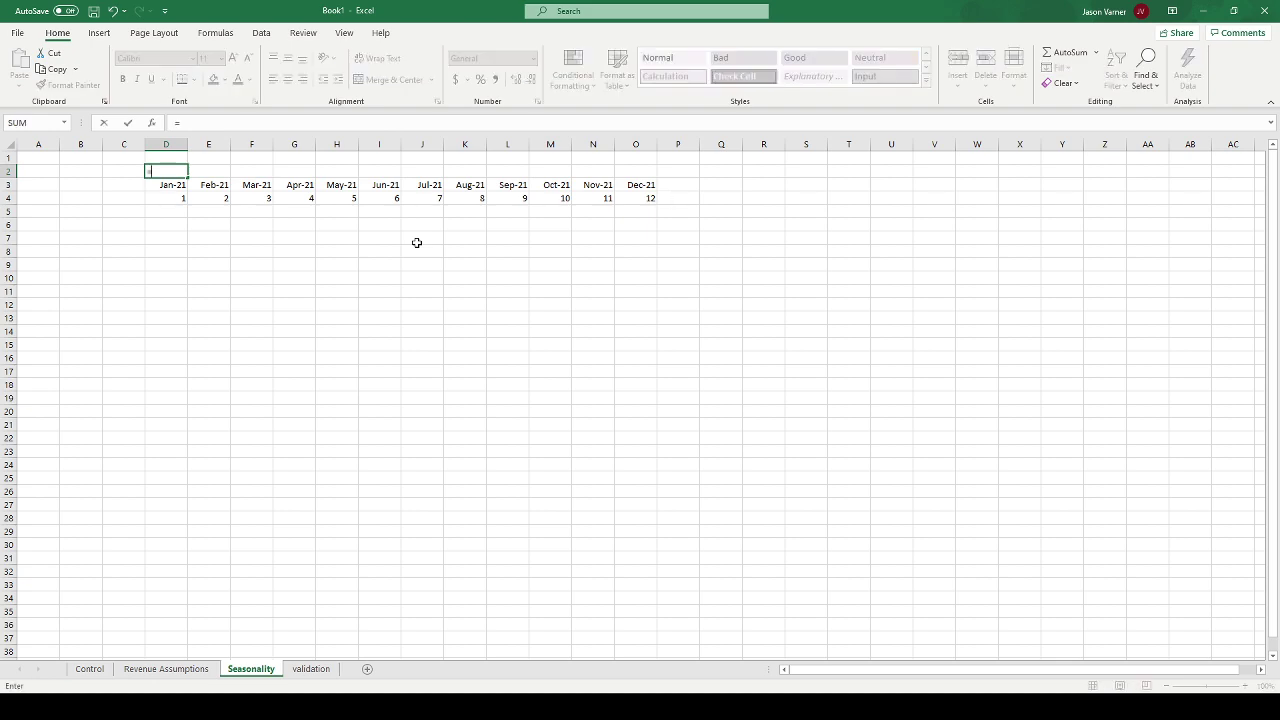
{"action": "type", "text": "month("}
{"action": "left_click", "coordinate": [147, 188]}
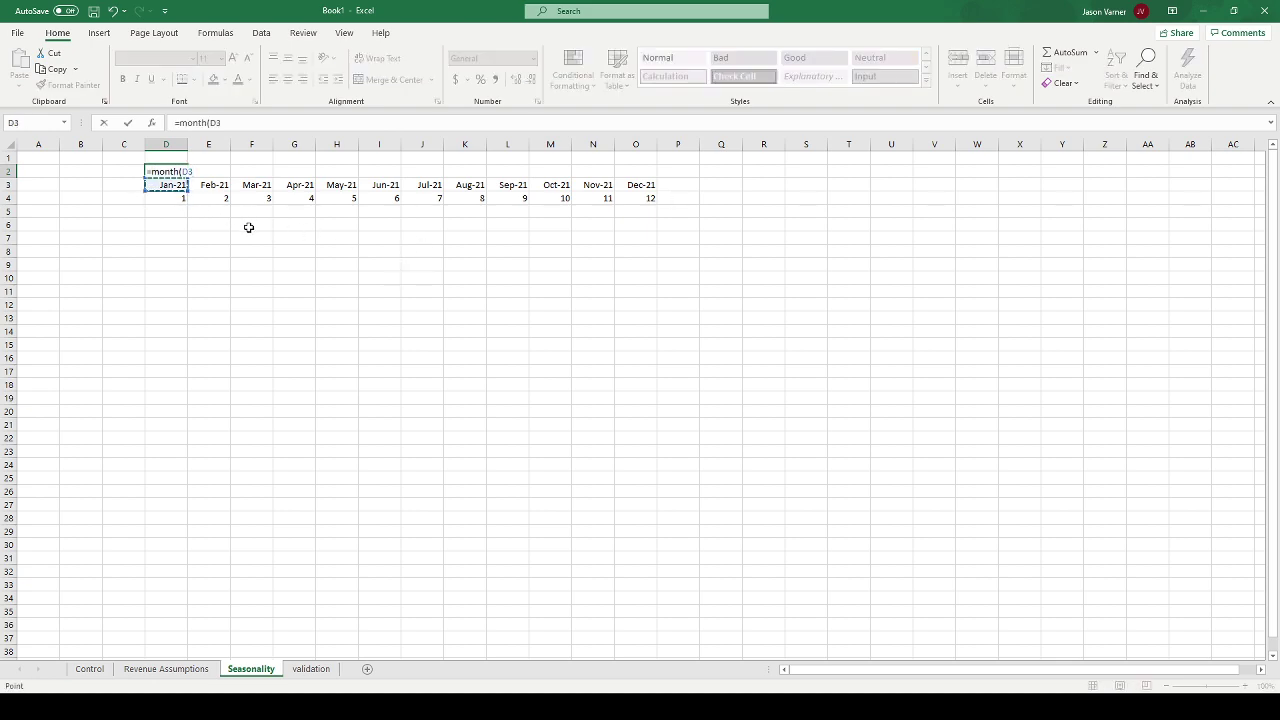
{"action": "key", "text": "Return"}
{"action": "left_click", "coordinate": [180, 173]}
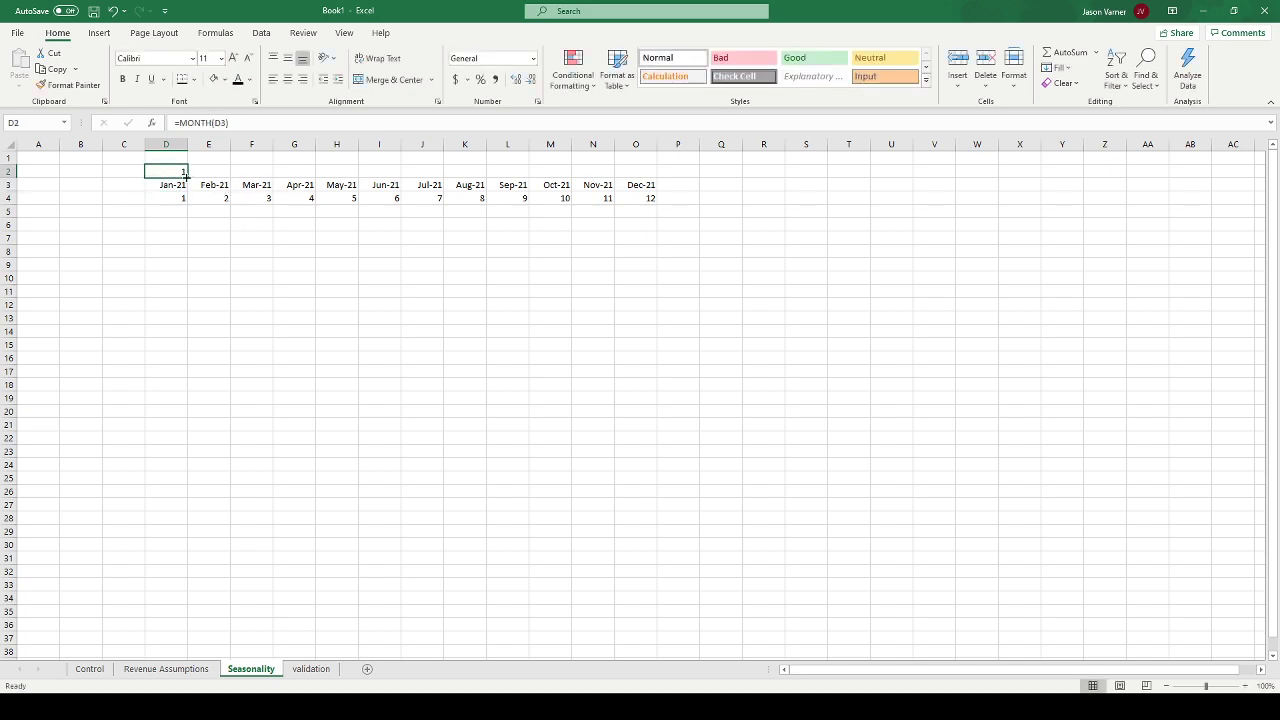
{"action": "left_click_drag", "start_coordinate": [185, 176], "coordinate": [642, 198]}
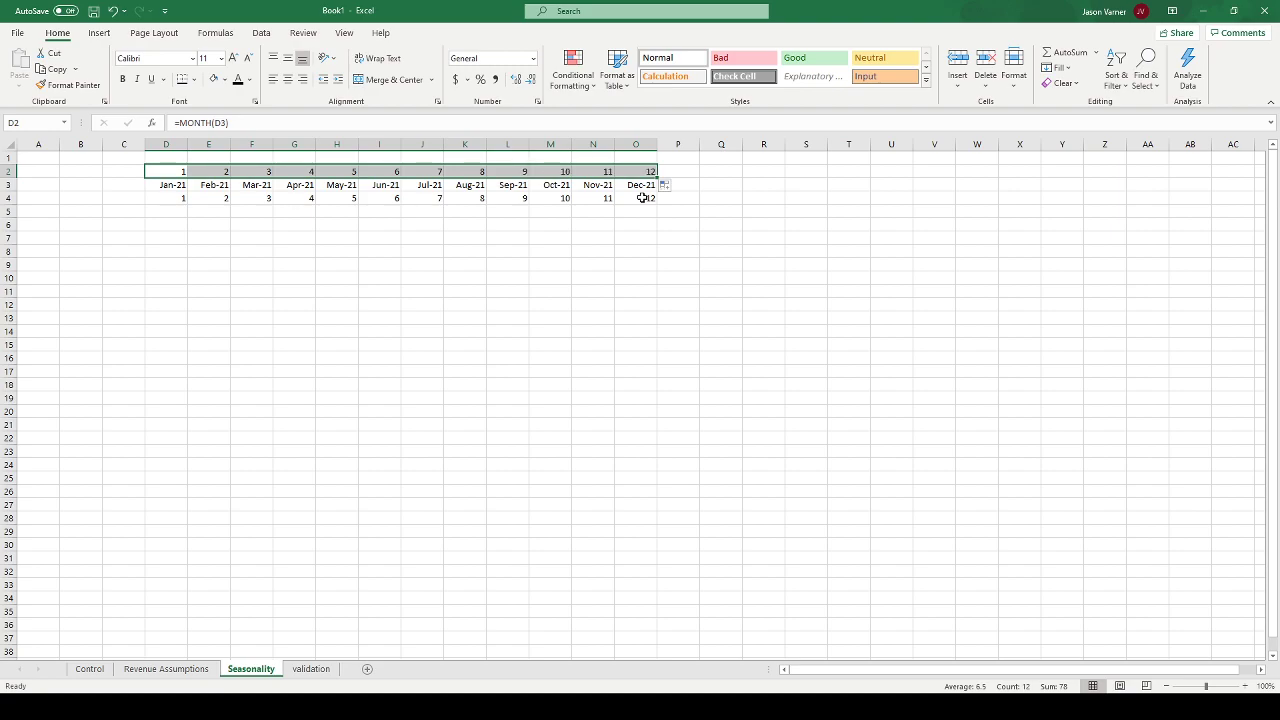
- Clear the month numbers in D2:O2 and the dates in D3:O3, leaving only the row 4 sequence
{"action": "left_click", "coordinate": [641, 197]}
{"action": "left_click", "coordinate": [682, 174]}
{"action": "left_click_drag", "start_coordinate": [696, 179], "coordinate": [150, 167]}
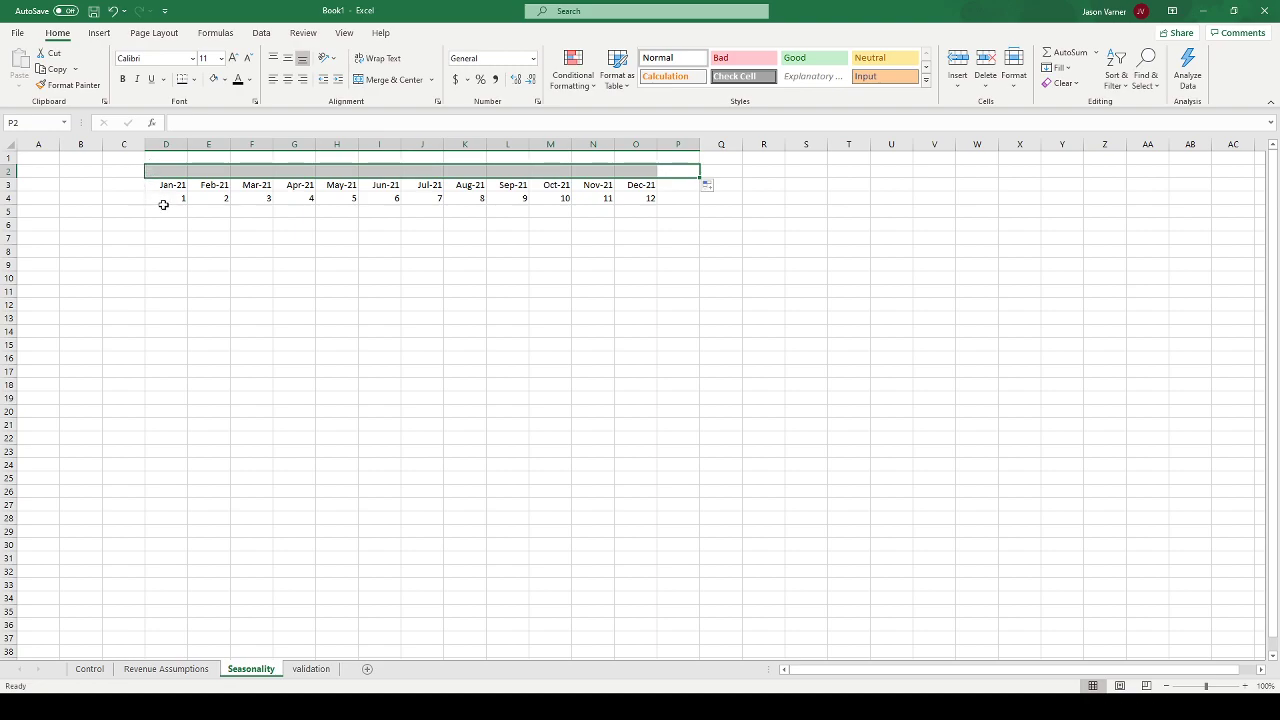
{"action": "left_click", "coordinate": [166, 201]}
{"action": "left_click", "coordinate": [208, 201]}
{"action": "left_click", "coordinate": [264, 199]}
{"action": "left_click", "coordinate": [295, 200]}
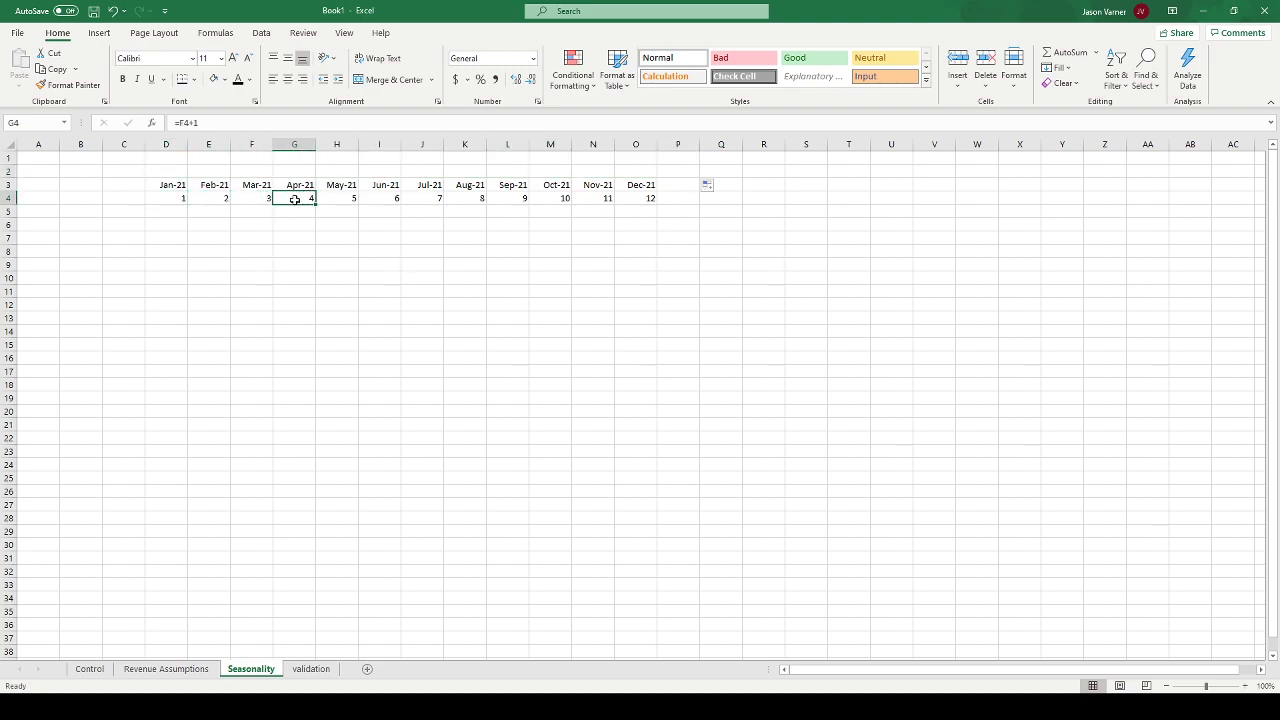
{"action": "left_click", "coordinate": [117, 182]}
{"action": "left_click_drag", "start_coordinate": [145, 191], "coordinate": [676, 187]}
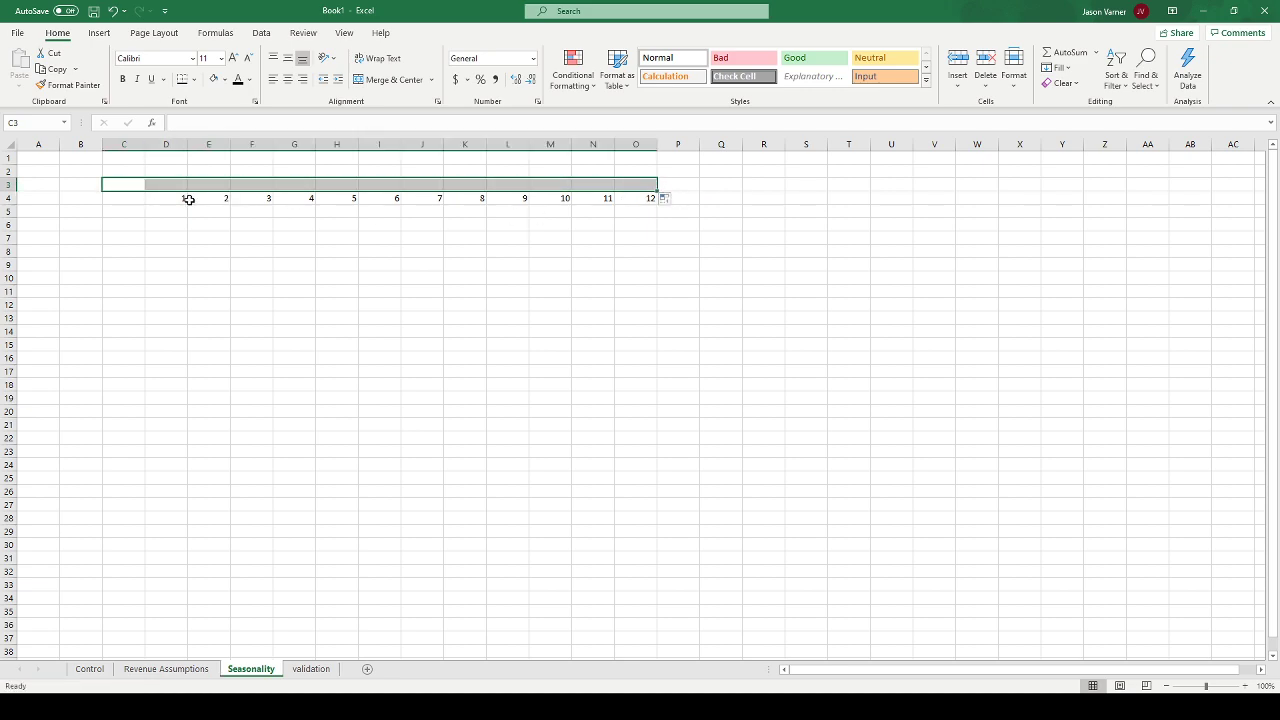
{"action": "left_click", "coordinate": [133, 213]}
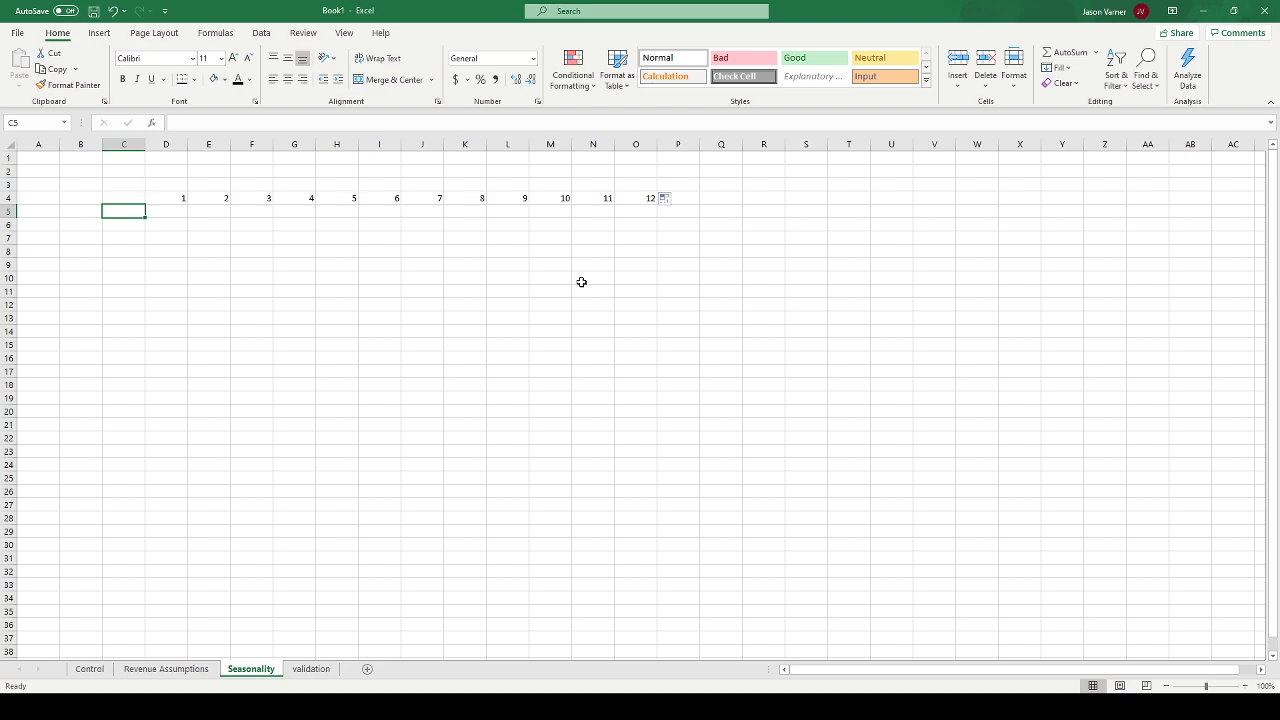
- On the Revenue Assumptions sheet, add the label Maximum Revenue in D14
{"action": "left_click", "coordinate": [178, 664]}
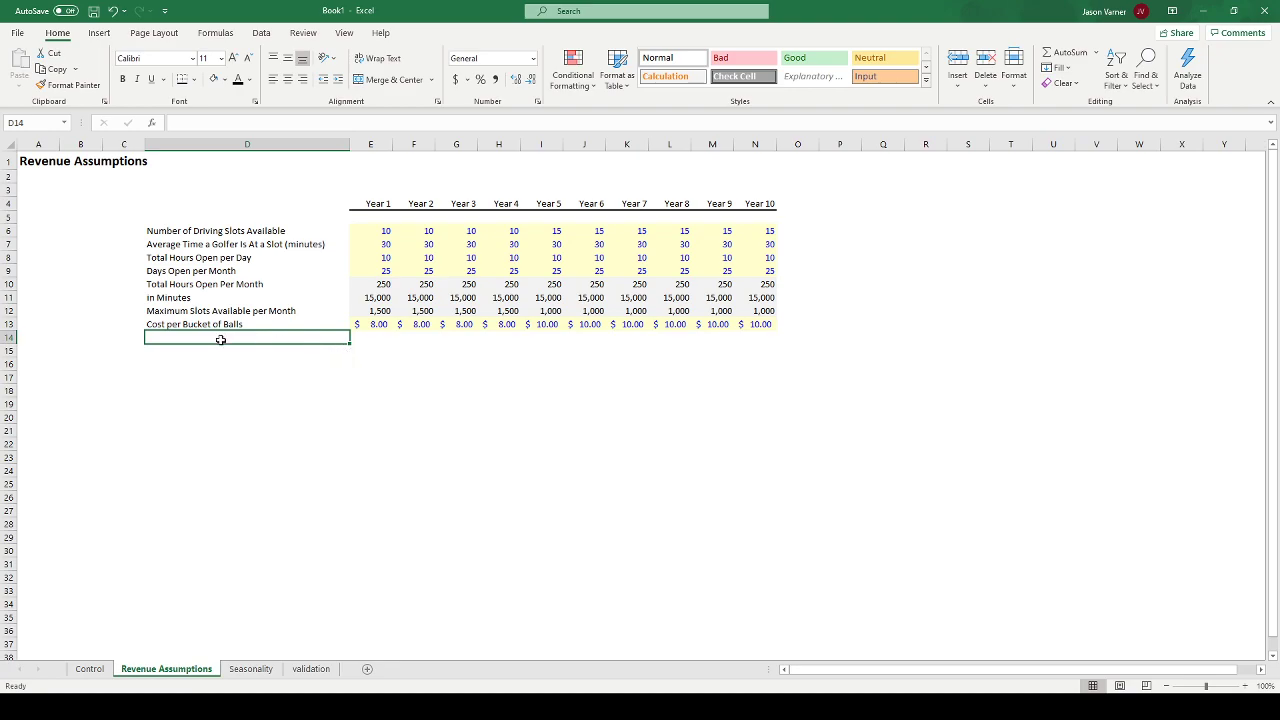
{"action": "left_click_drag", "start_coordinate": [386, 232], "coordinate": [370, 314]}
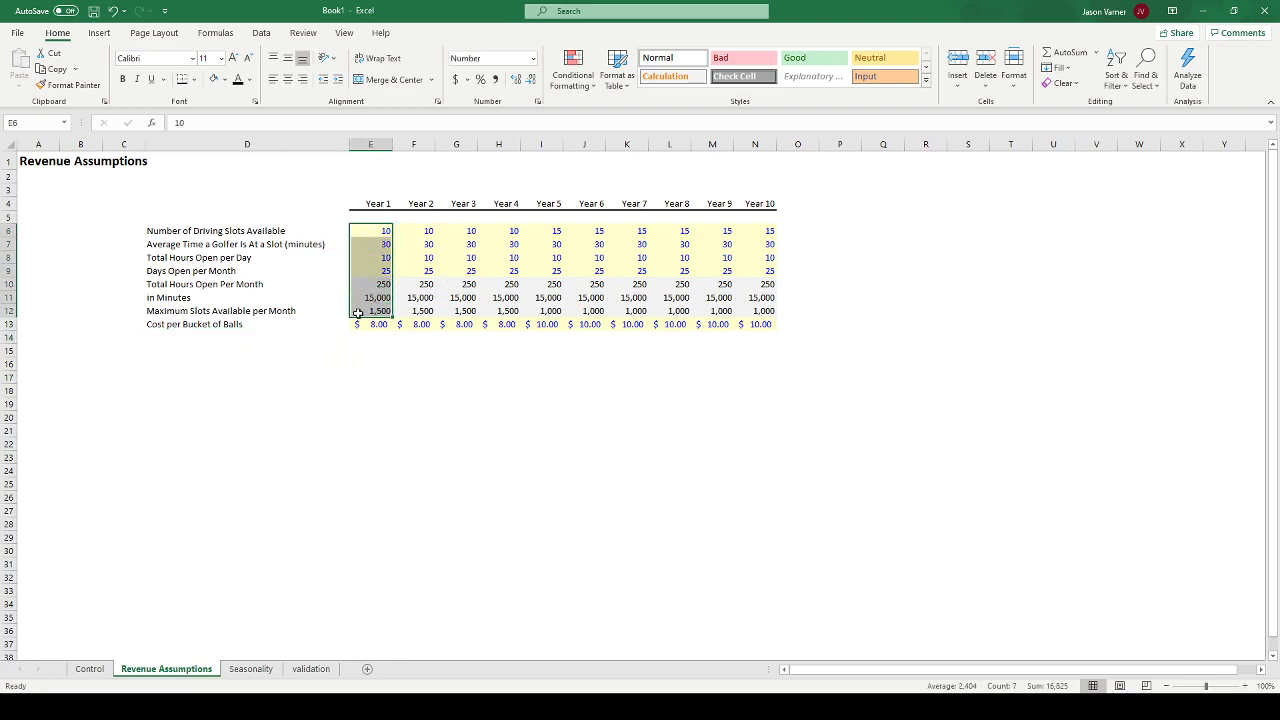
{"action": "left_click", "coordinate": [189, 335]}
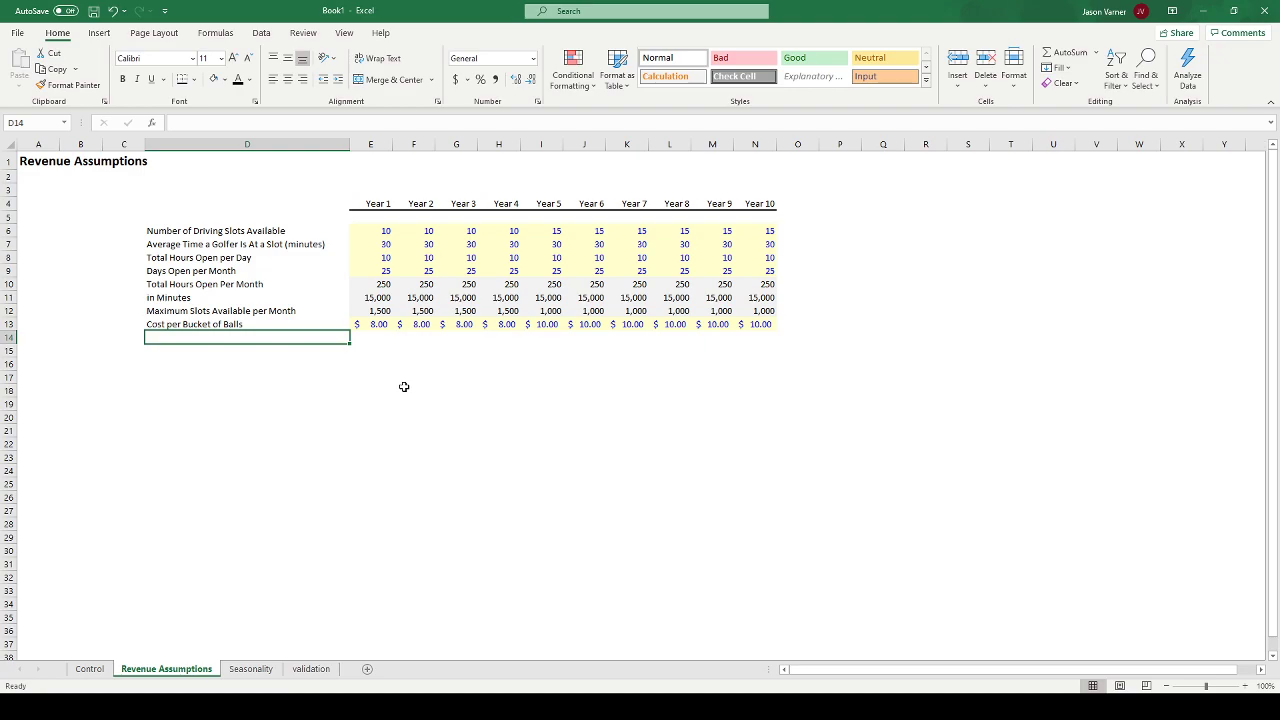
{"action": "type", "text": "Maximum Revenue"}
{"action": "key", "text": "Return"}
- Calculate the Year 1 maximum revenue in E14 with the formula =E13*E12
{"action": "key", "text": "Up"}
{"action": "key", "text": "Right"}
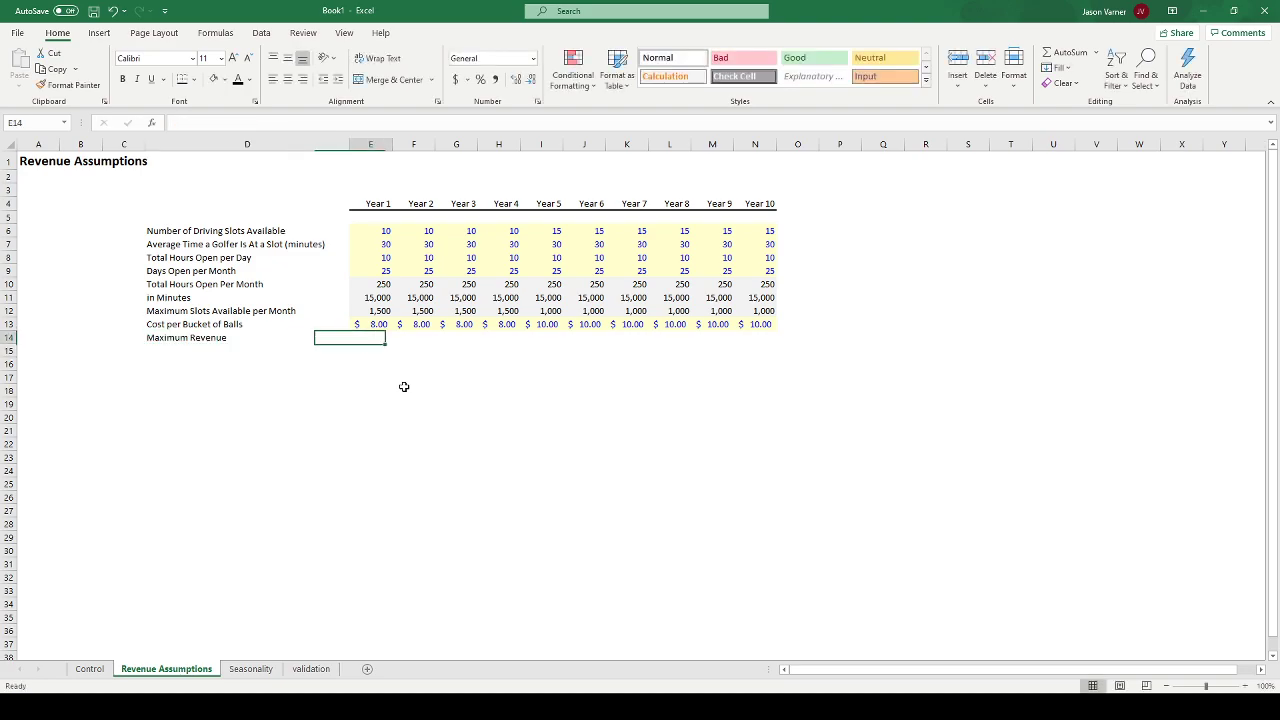
{"action": "type", "text": "="}
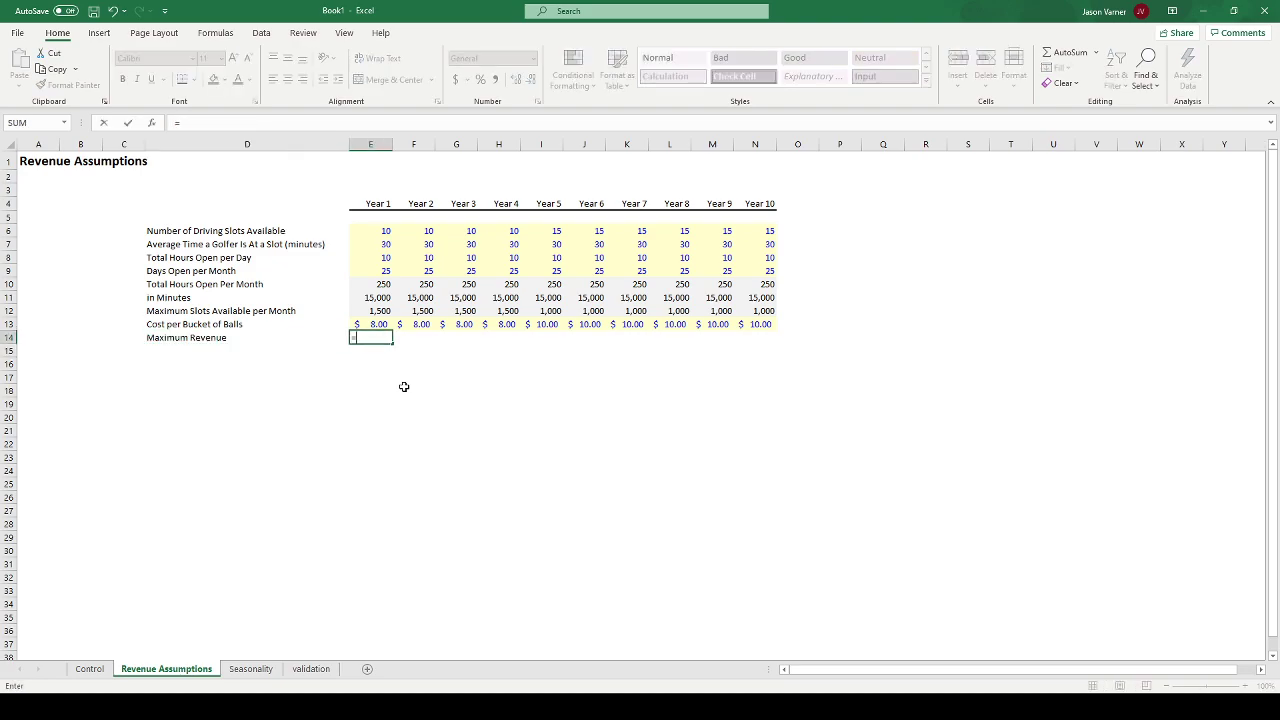
{"action": "left_click", "coordinate": [385, 326]}
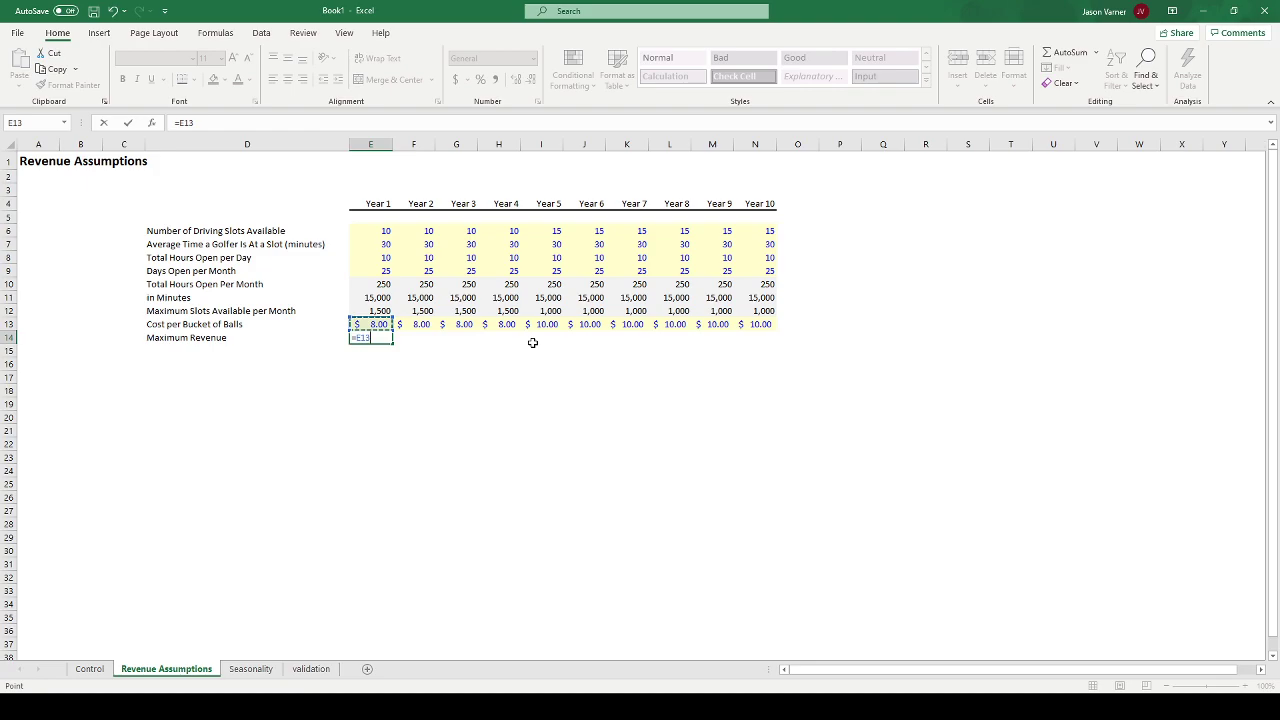
{"action": "type", "text": "*"}
{"action": "left_click", "coordinate": [373, 311]}
{"action": "key", "text": "Return"}
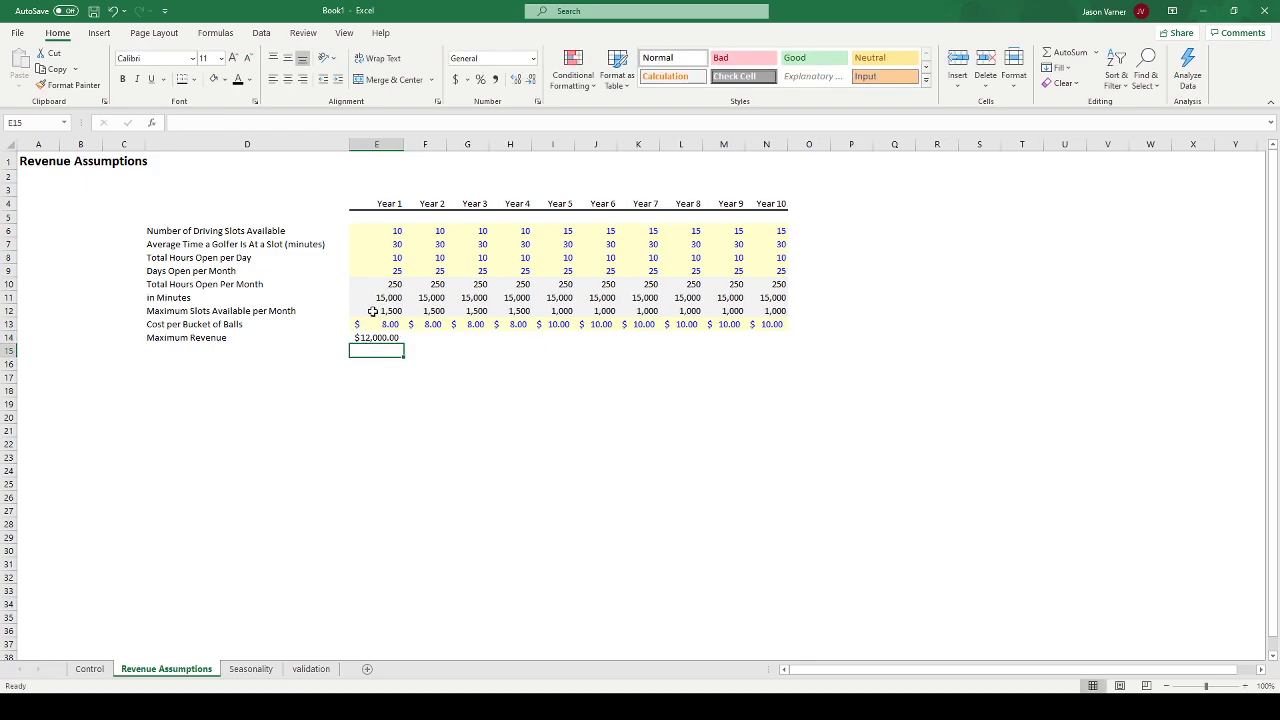
- Format E13:N15 as currency with a dollar sign and no decimal places
{"action": "left_click", "coordinate": [373, 339]}
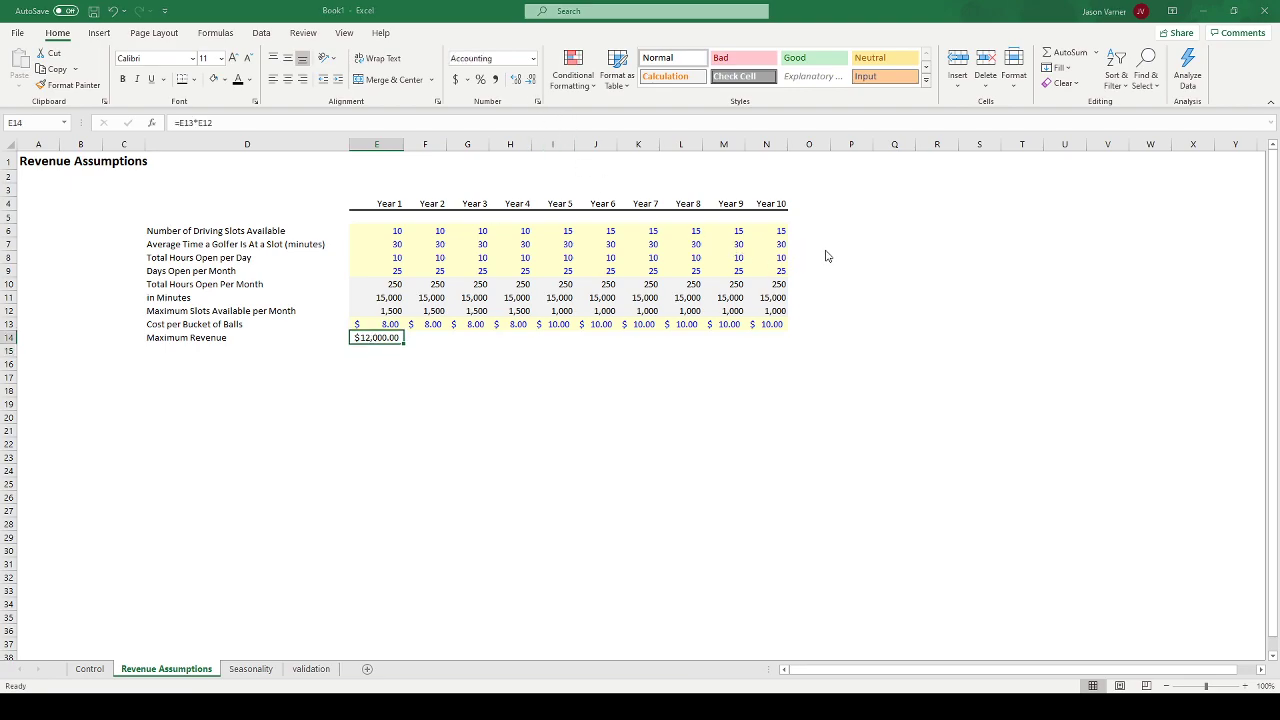
{"action": "left_click", "coordinate": [903, 464]}
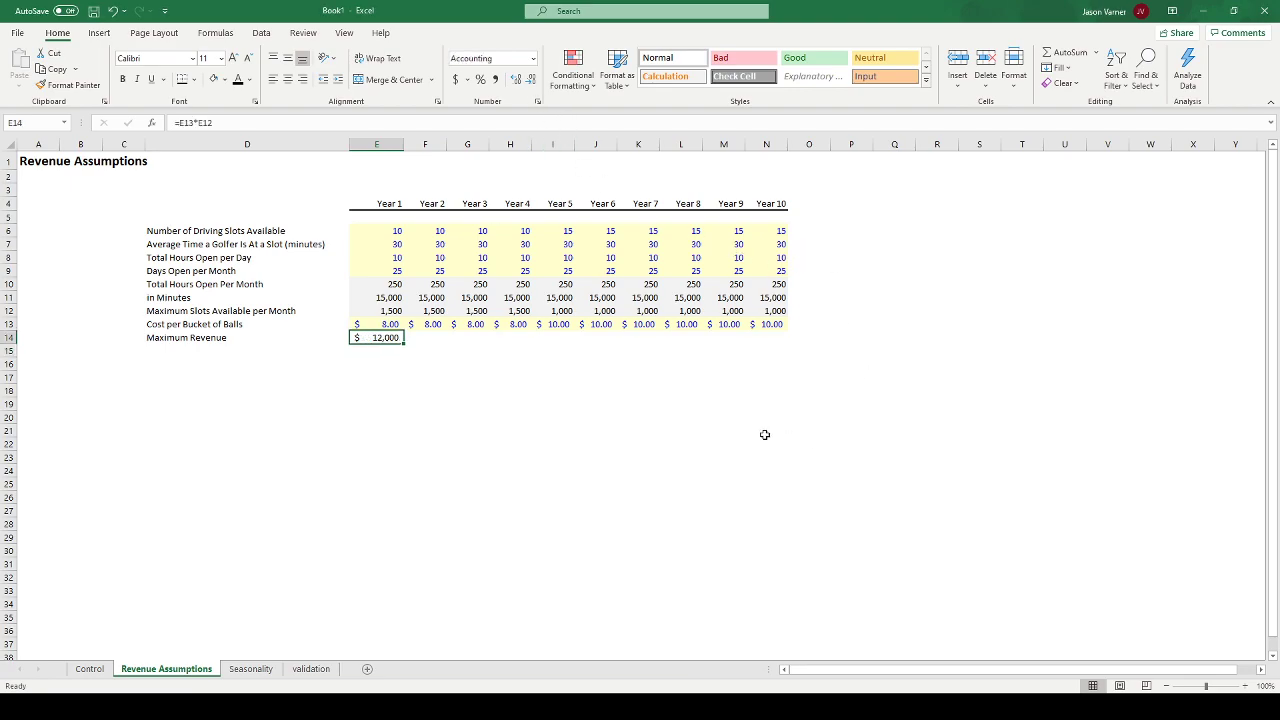
{"action": "left_click_drag", "start_coordinate": [390, 322], "coordinate": [766, 337]}
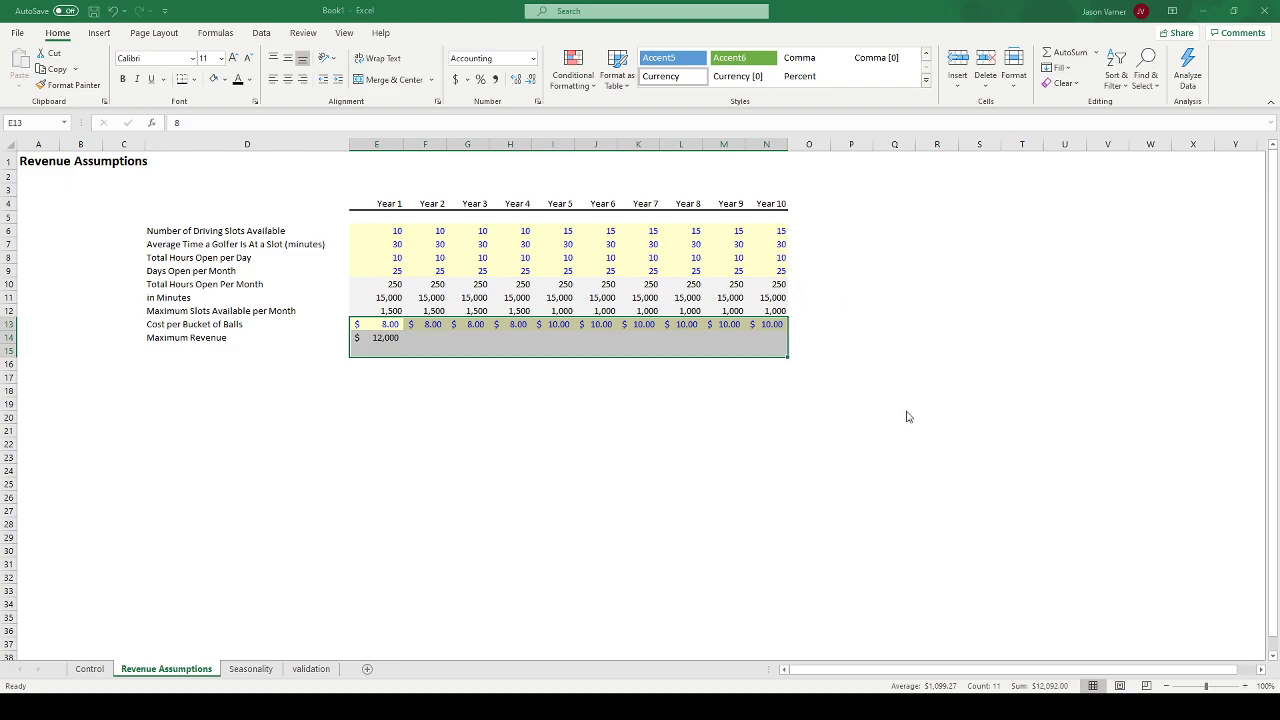
{"action": "left_click", "coordinate": [920, 464]}
{"action": "left_click", "coordinate": [431, 401]}
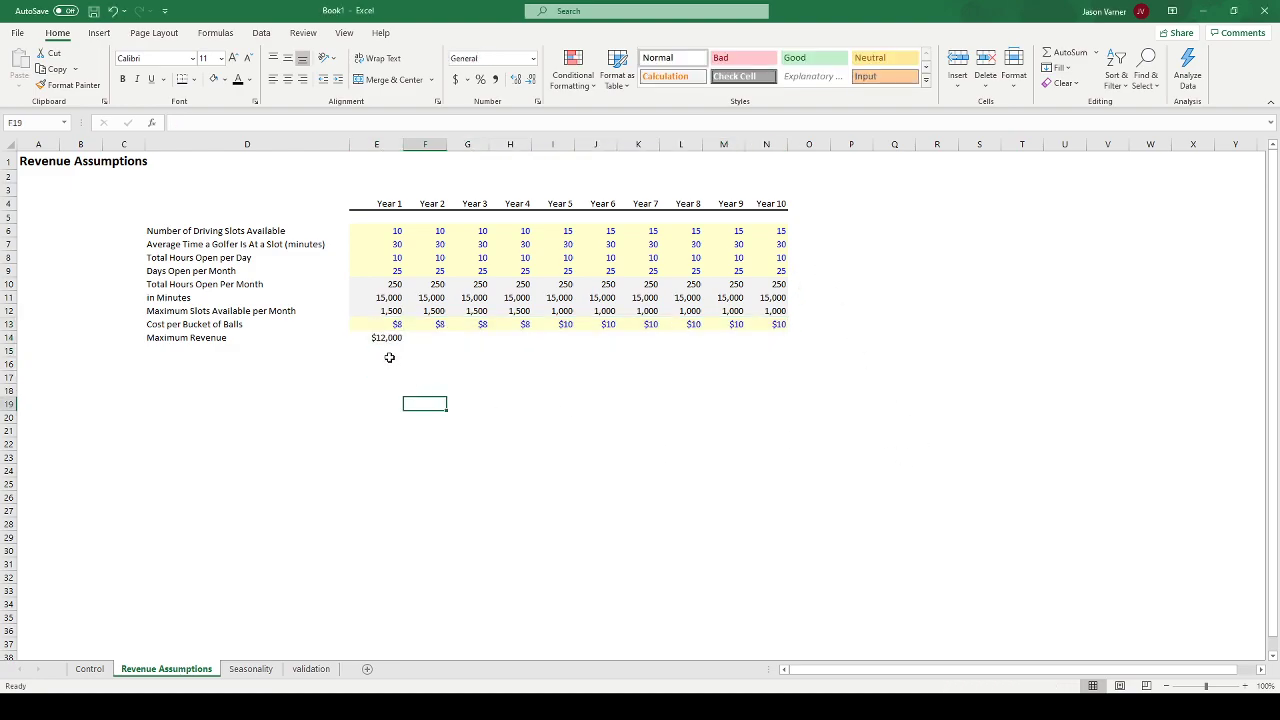
- Add the label % of Capacity Attained in D15
{"action": "left_click", "coordinate": [176, 348]}
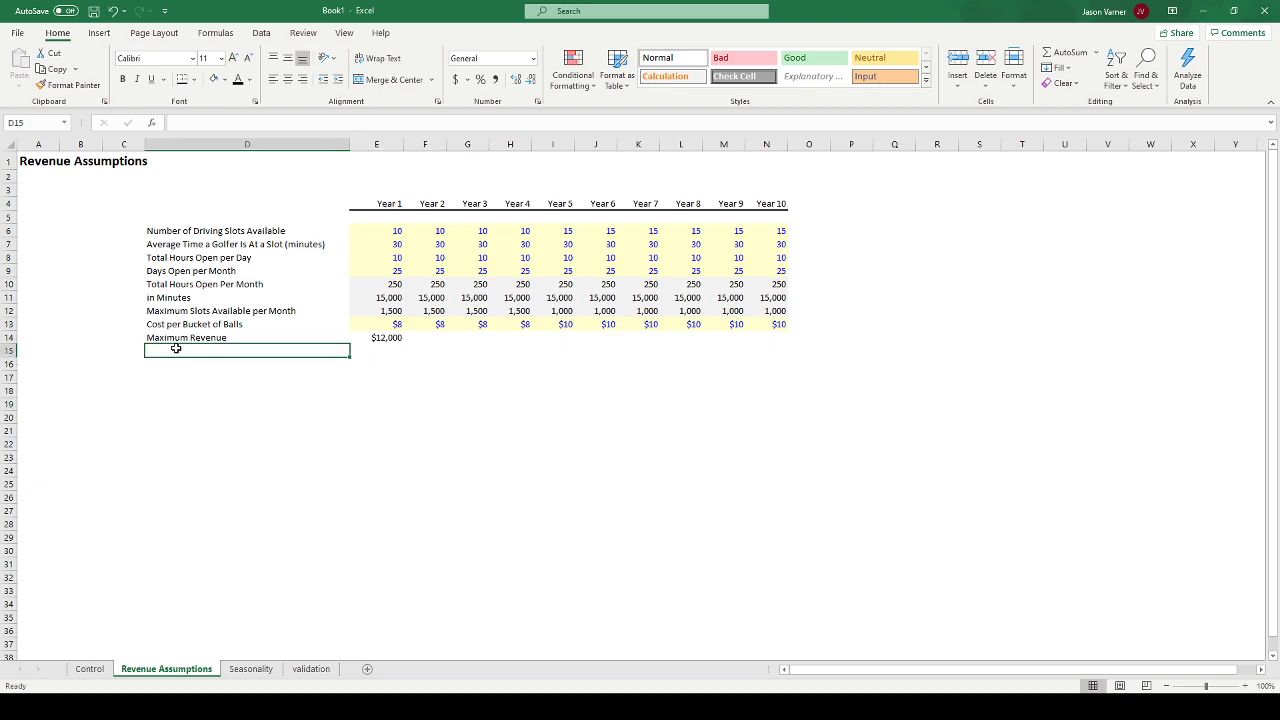
{"action": "type", "text": "% of Capaic"}
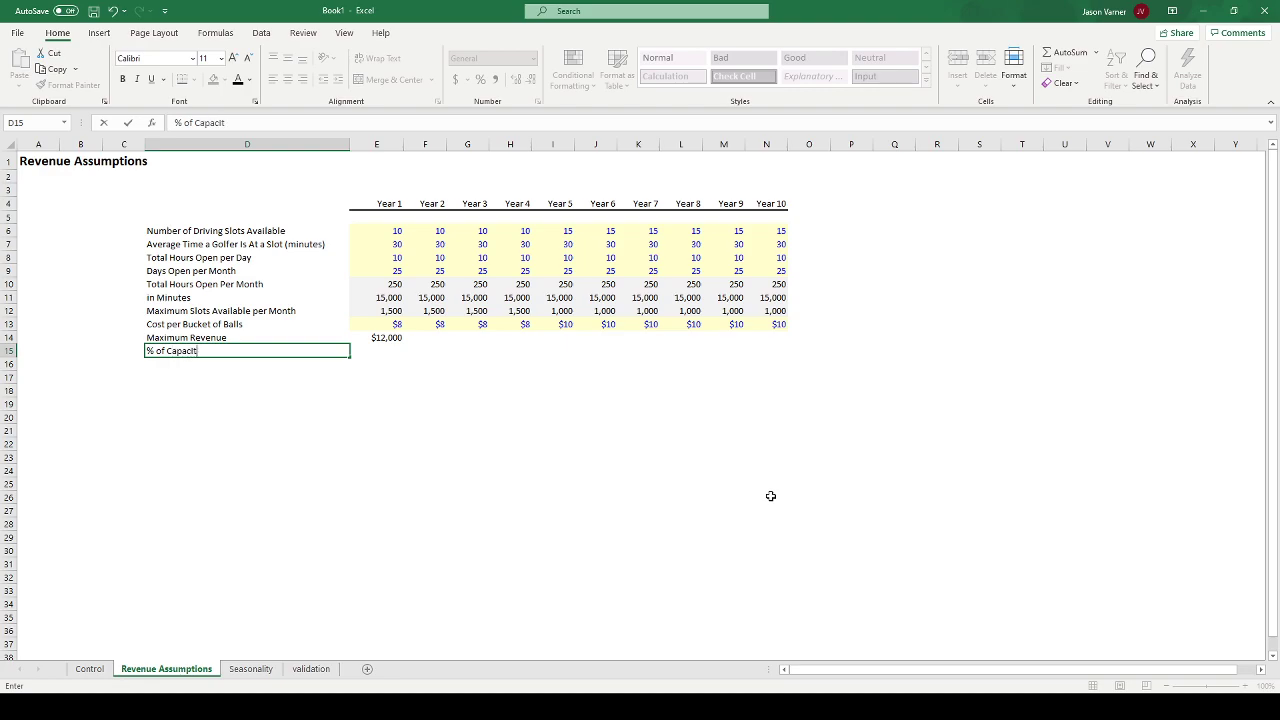
{"action": "type", "text": "ty Attained"}
{"action": "key", "text": "Tab"}
- Format E15 as a percentage input cell with blue font and light yellow fill
{"action": "left_click", "coordinate": [481, 80]}
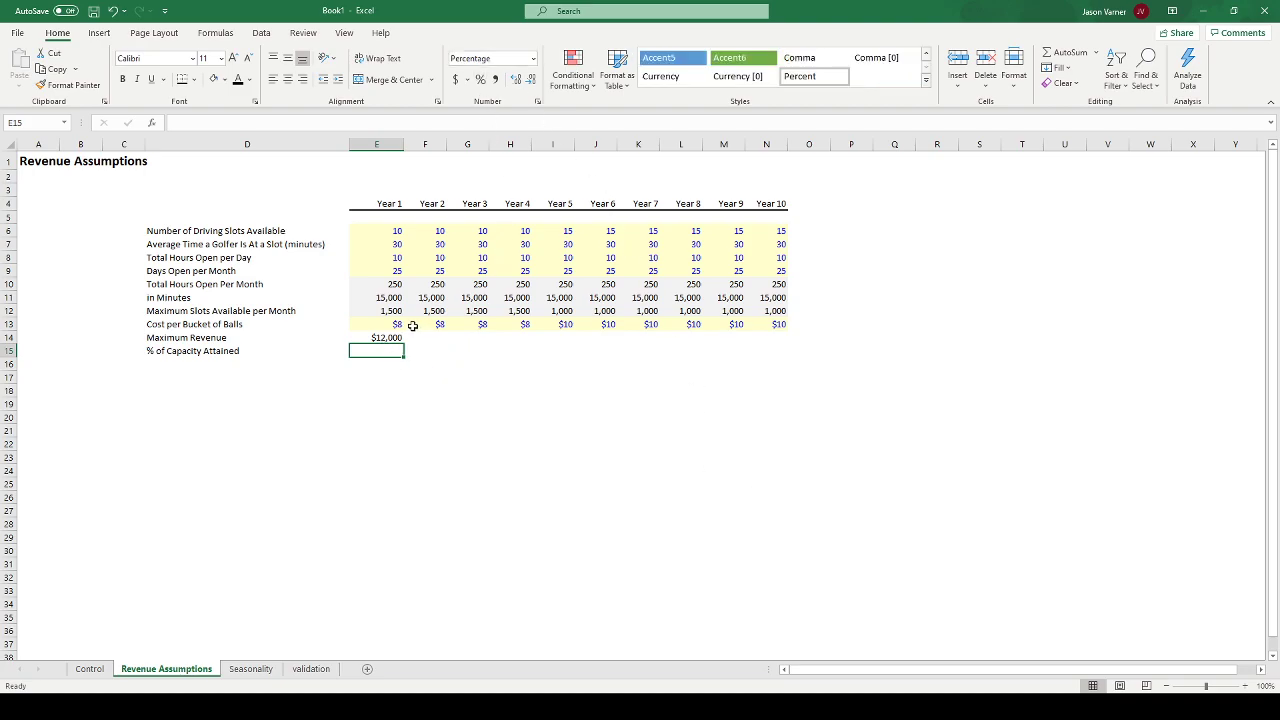
{"action": "left_click", "coordinate": [250, 80]}
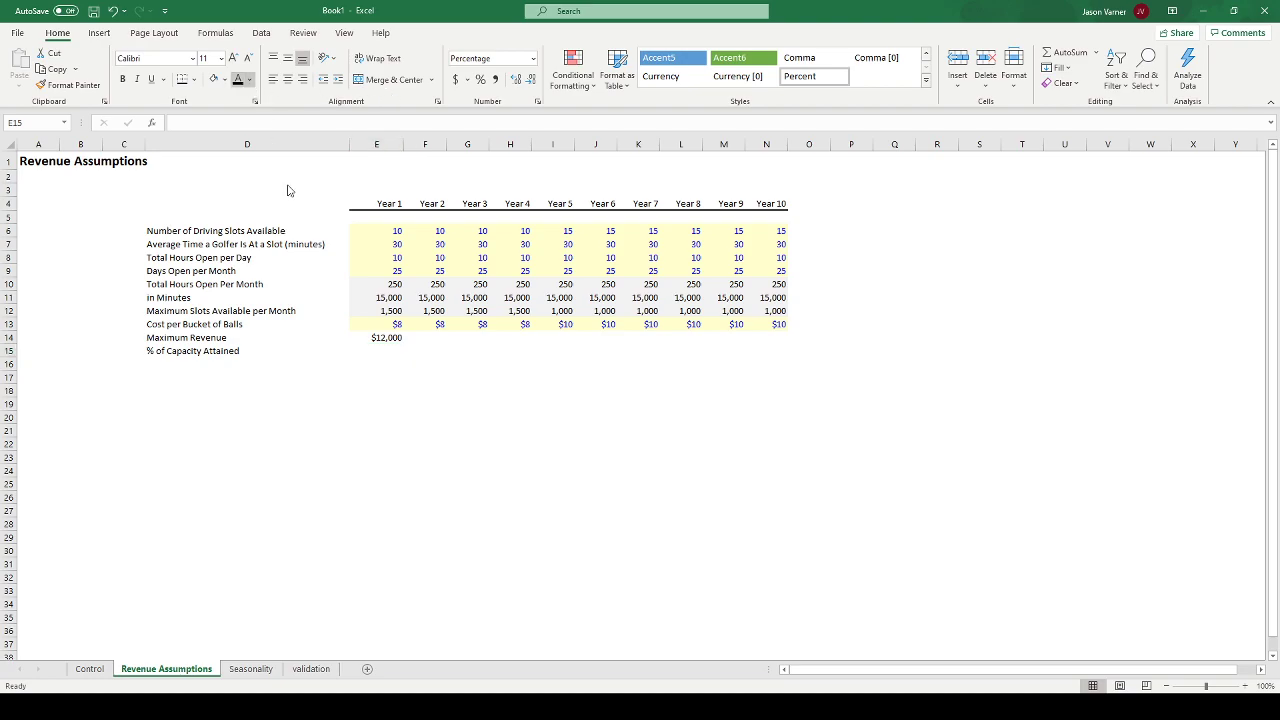
{"action": "left_click", "coordinate": [240, 263]}
{"action": "left_click", "coordinate": [226, 80]}
{"action": "left_click", "coordinate": [228, 240]}
- Set the Year 1 percentage of capacity attained to 20%
{"action": "type", "text": "2"}
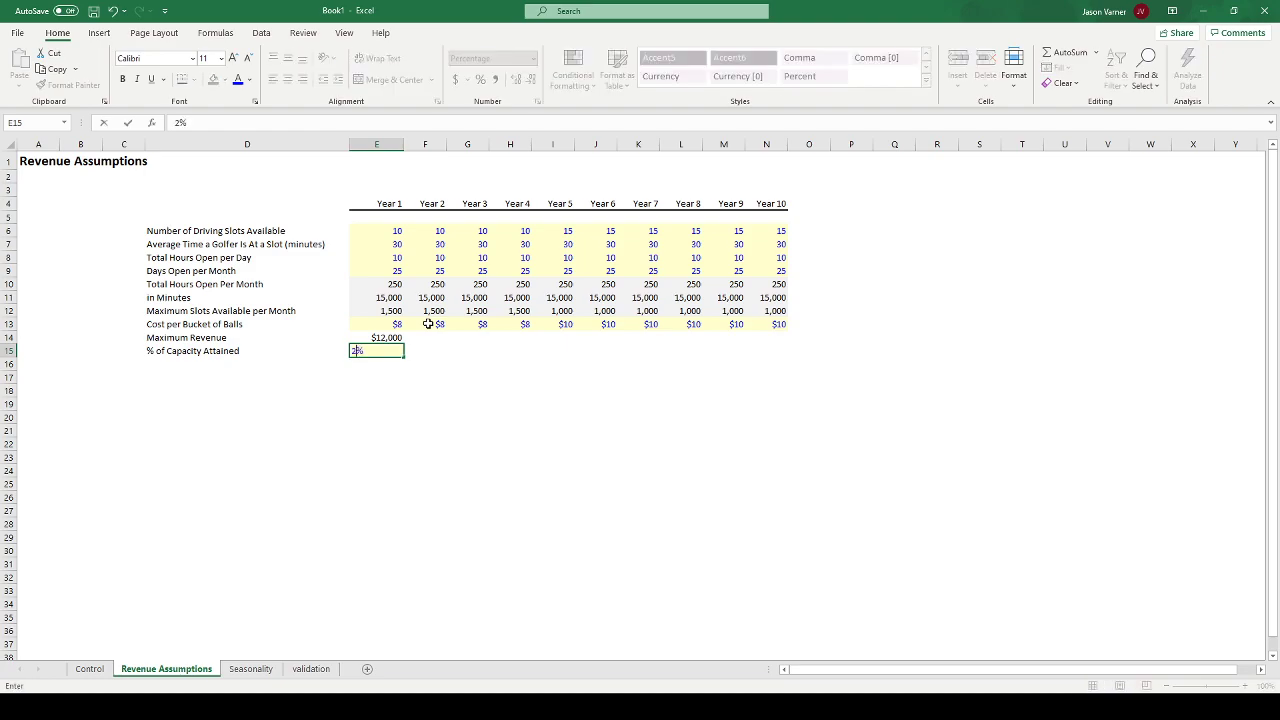
{"action": "type", "text": "0"}
{"action": "key", "text": "Return"}
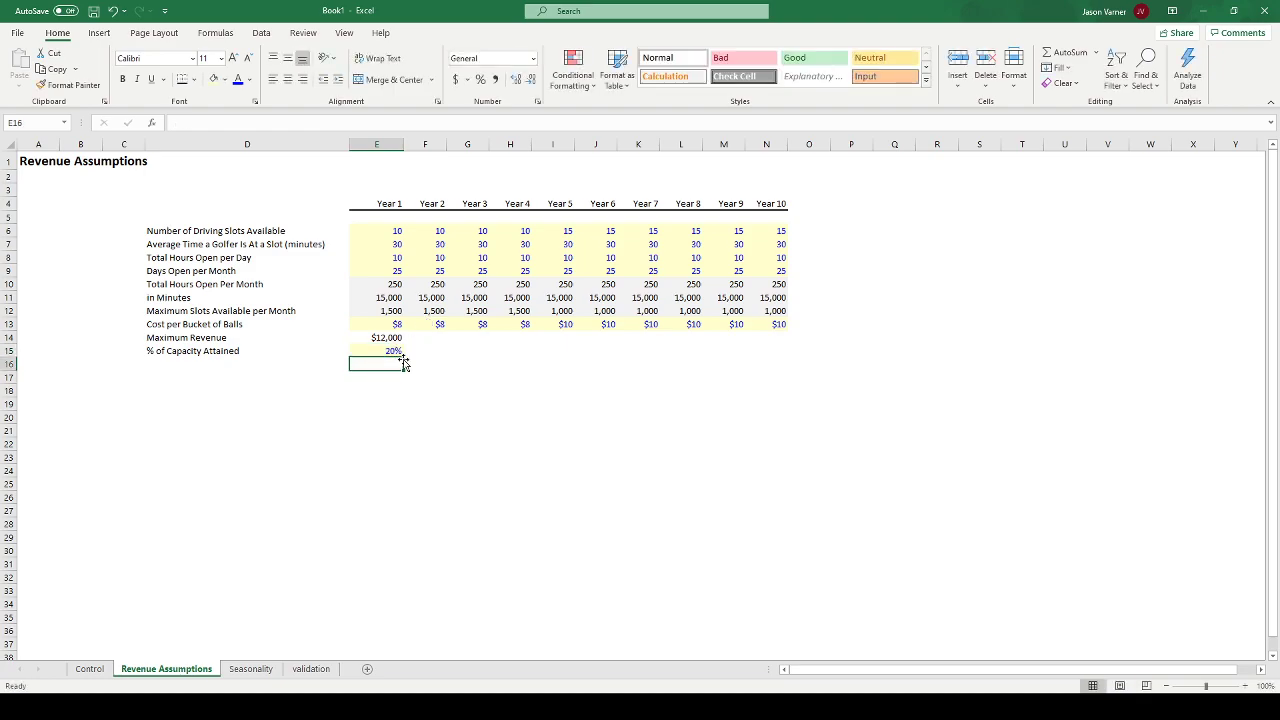
- Calculate the Year 1 attained revenue in E16 with the formula =E14*E15
{"action": "type", "text": "="}
{"action": "left_click", "coordinate": [389, 338]}
{"action": "type", "text": "*"}
{"action": "left_click", "coordinate": [377, 351]}
{"action": "key", "text": "Return"}
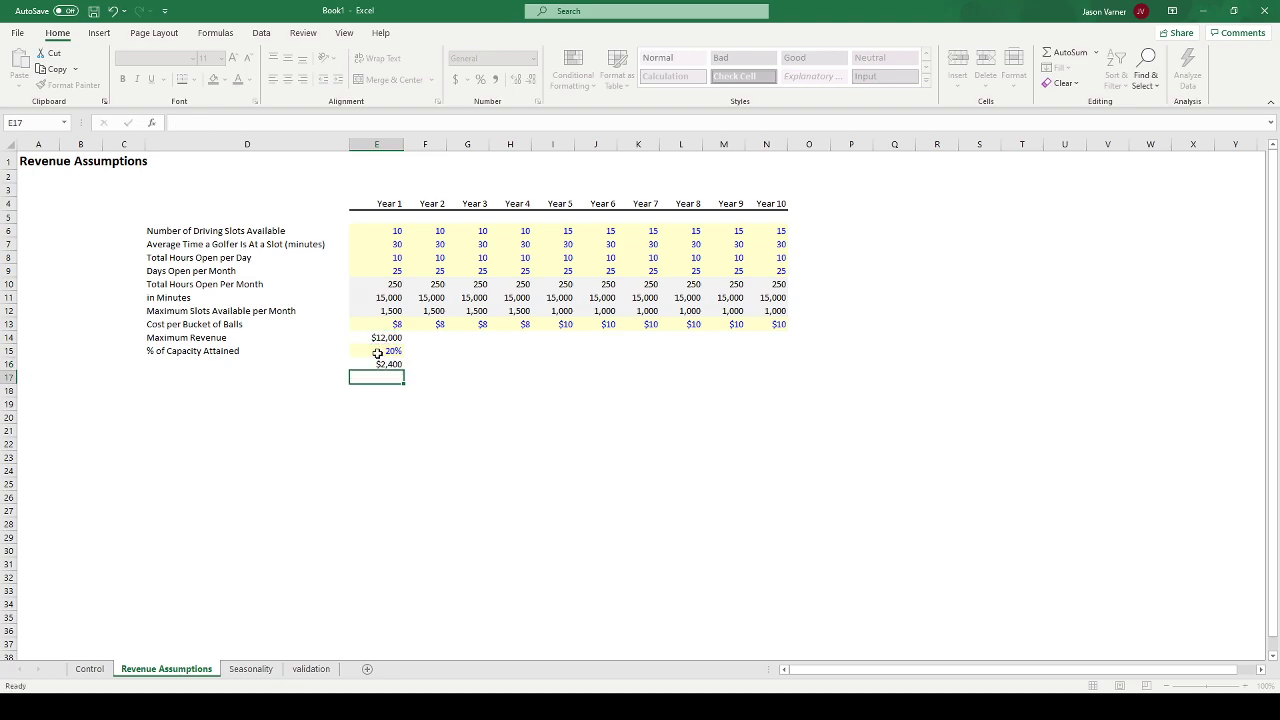
{"action": "left_click", "coordinate": [382, 364]}
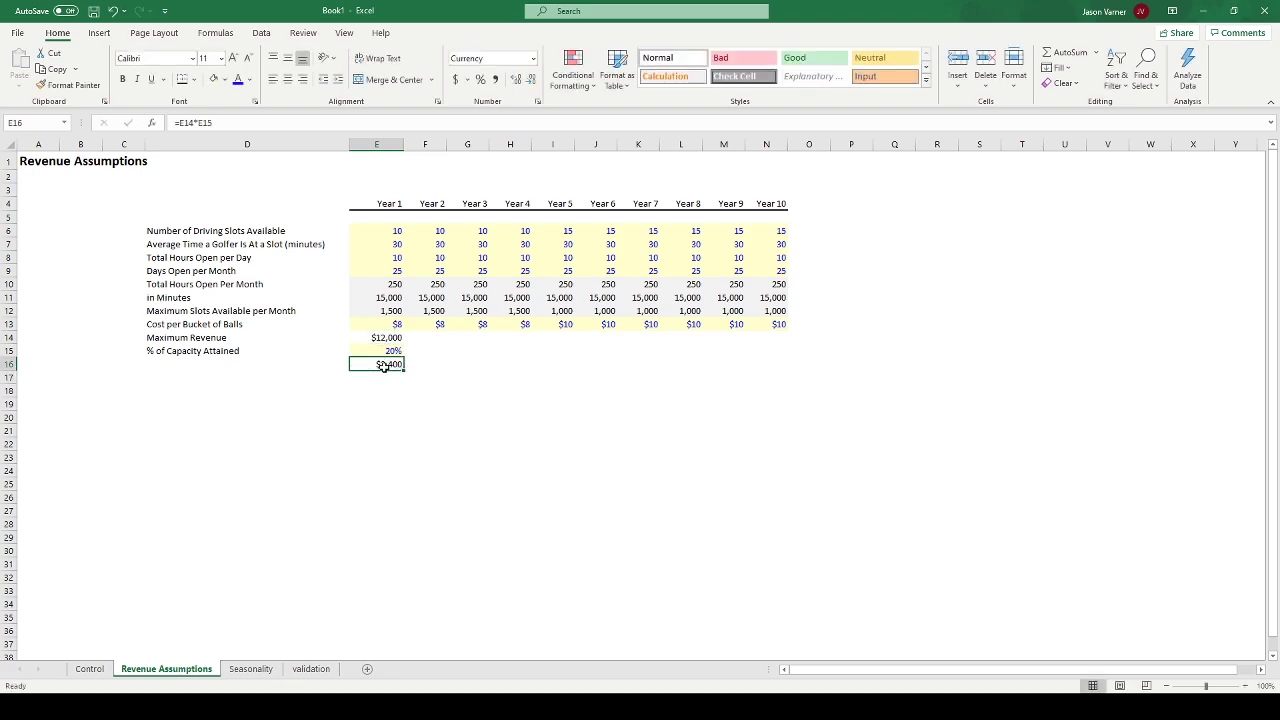
- Add the label Revenue Attained in D16
{"action": "left_click", "coordinate": [225, 364]}
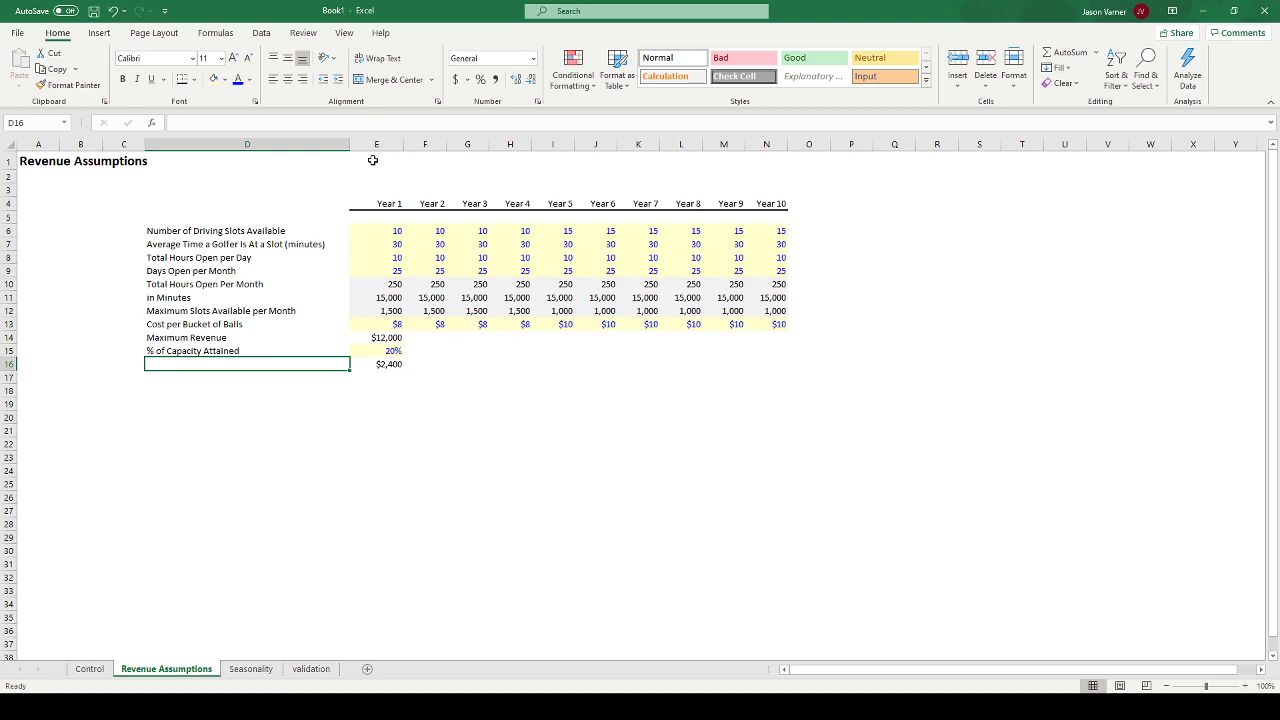
{"action": "type", "text": "Revenue Attained"}
{"action": "key", "text": "Return"}
- Add the label Average Golfers per Day in D17
{"action": "type", "text": "Average "}
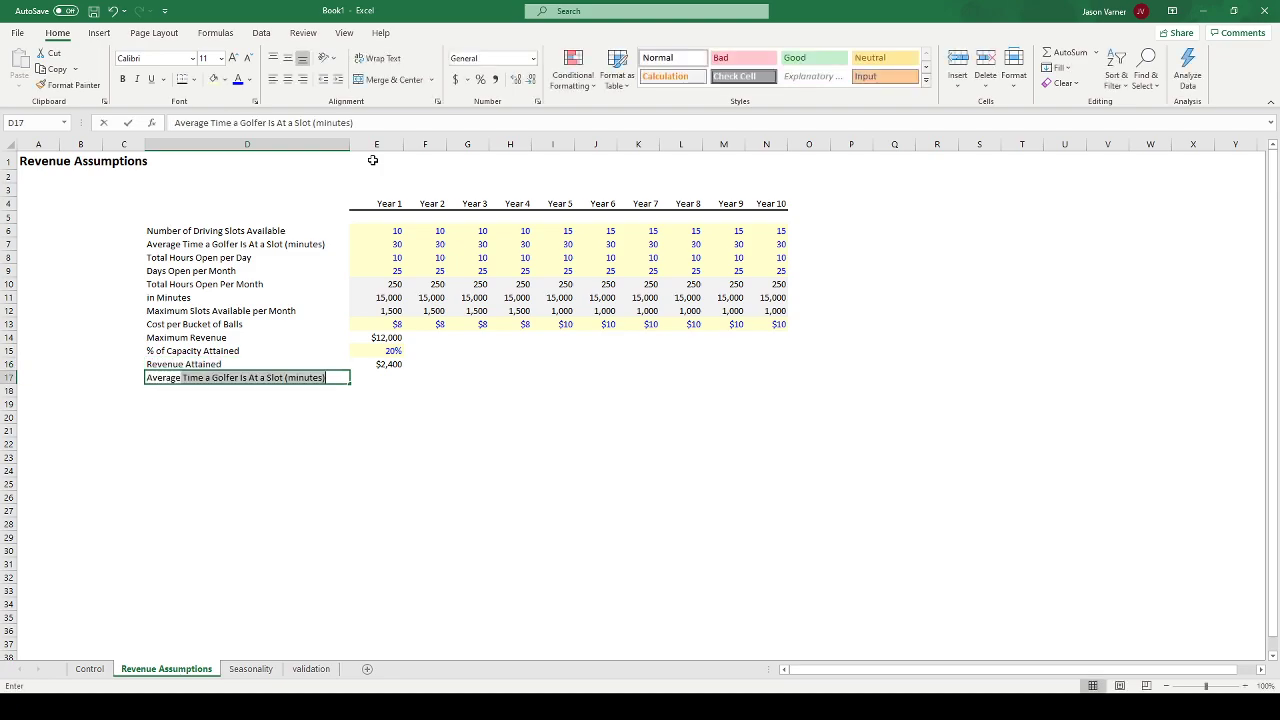
{"action": "type", "text": "Golfers per Day"}
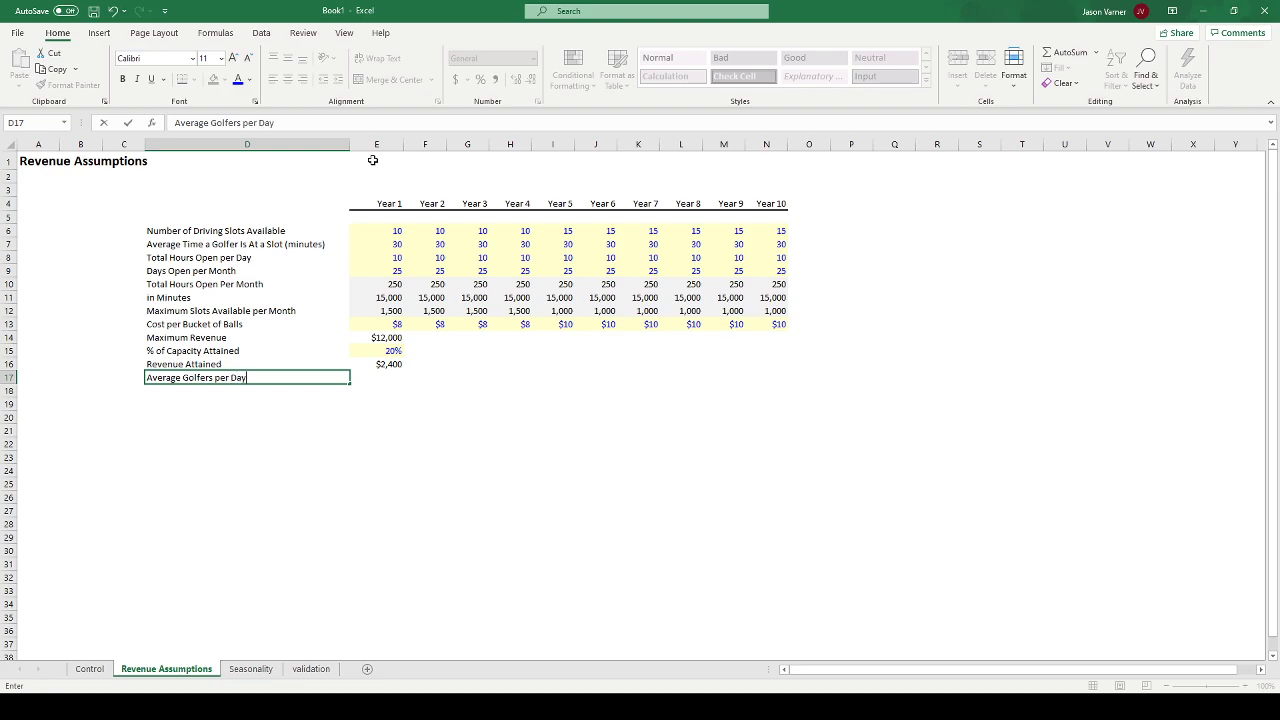
{"action": "key", "text": "ctrl+Return"}
{"action": "key", "text": "Right"}
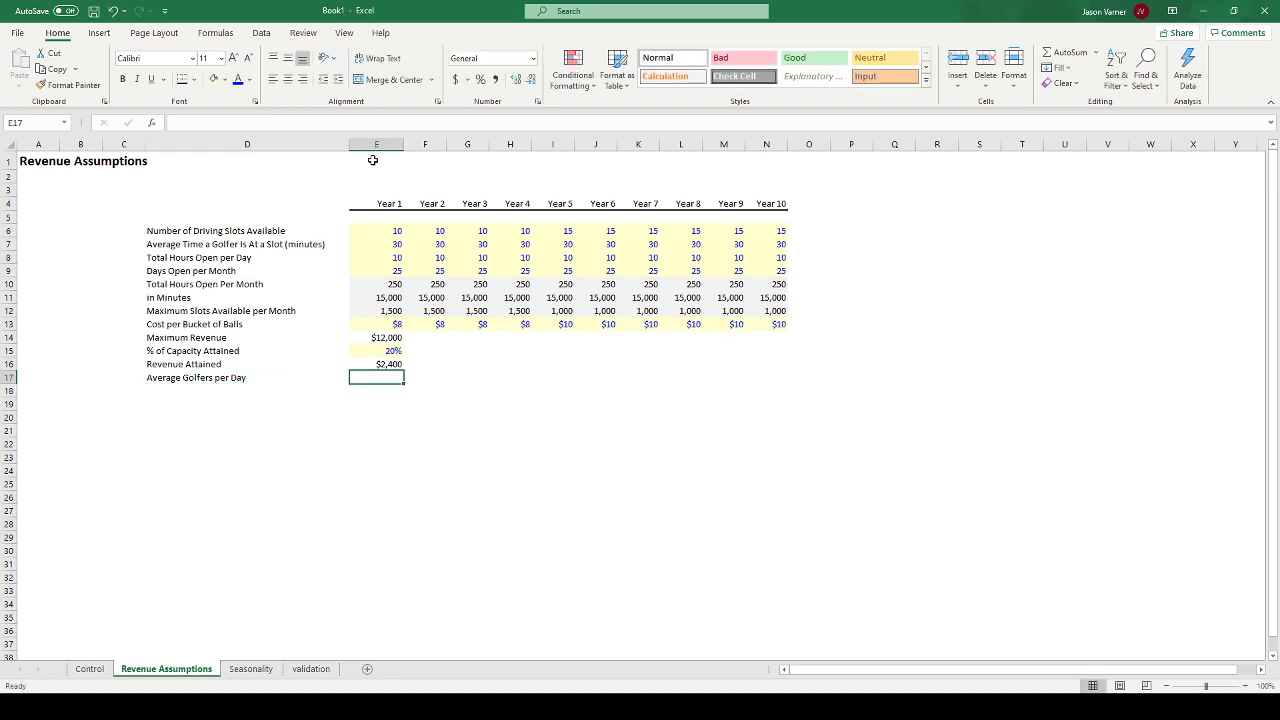
- Calculate the Year 1 golfers per day in E17 with the formula =E12/E9
{"action": "type", "text": "="}
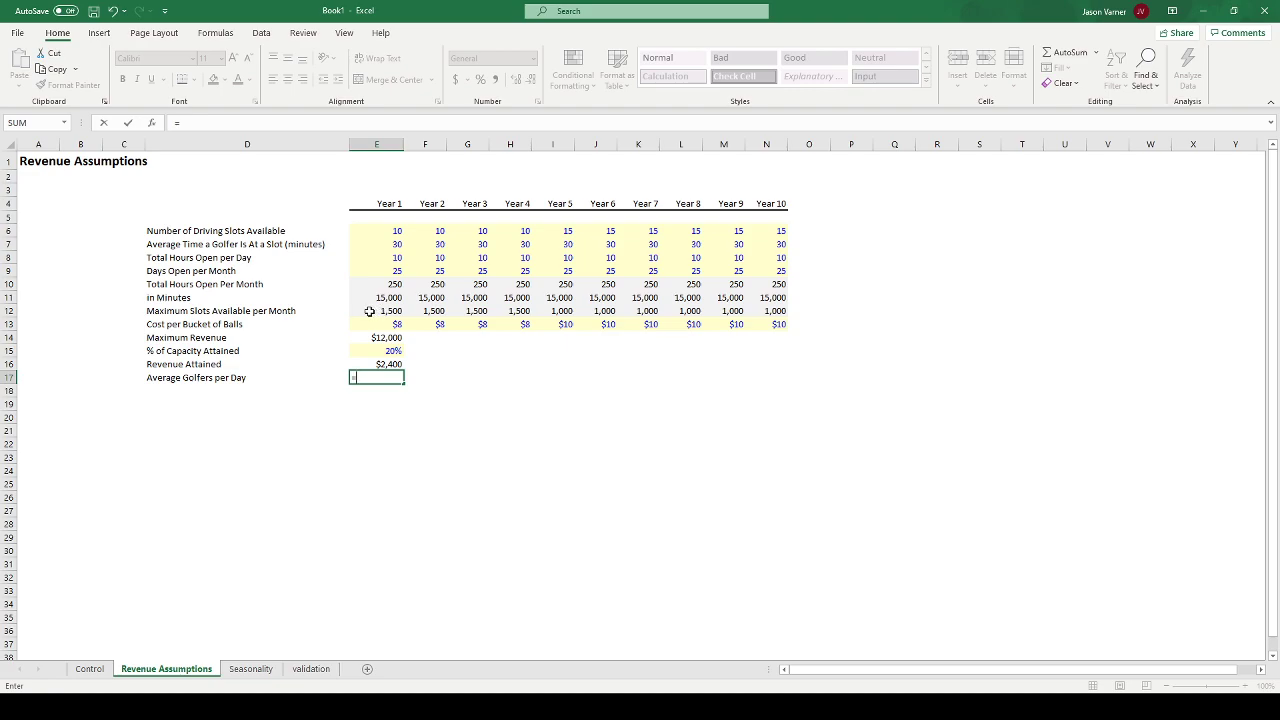
{"action": "left_click", "coordinate": [369, 311]}
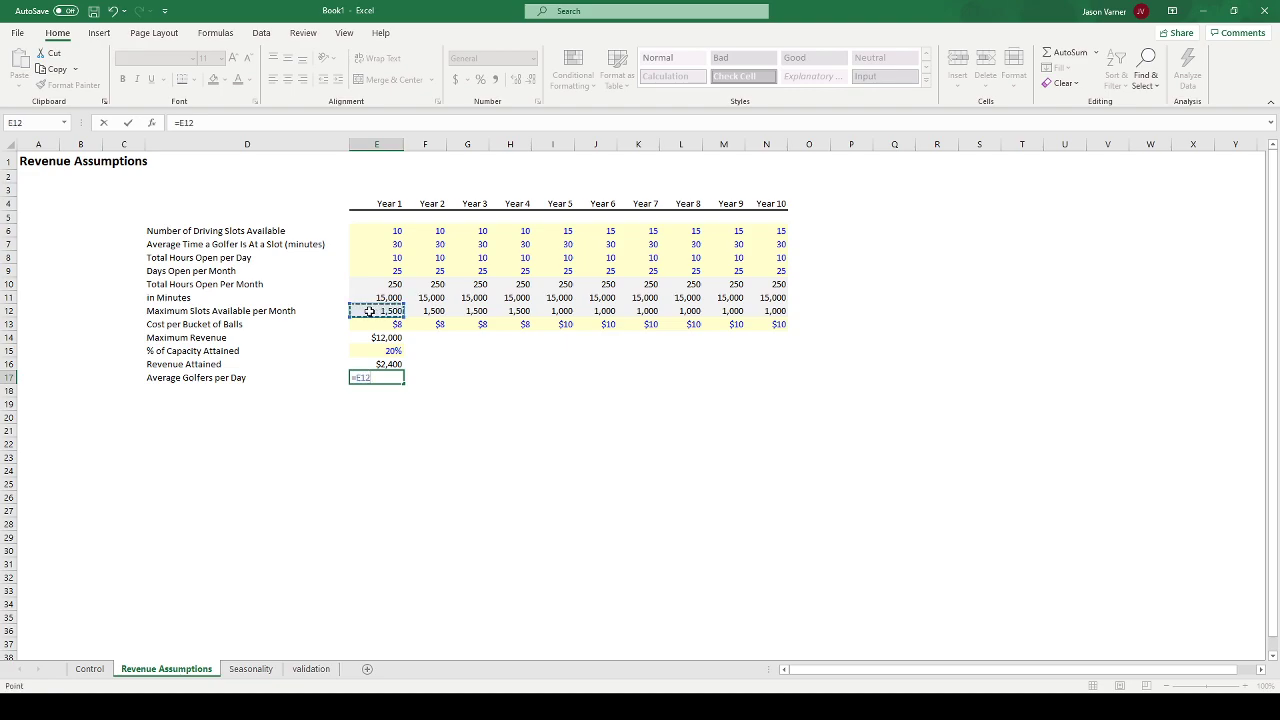
{"action": "type", "text": "/"}
{"action": "left_click", "coordinate": [389, 271]}
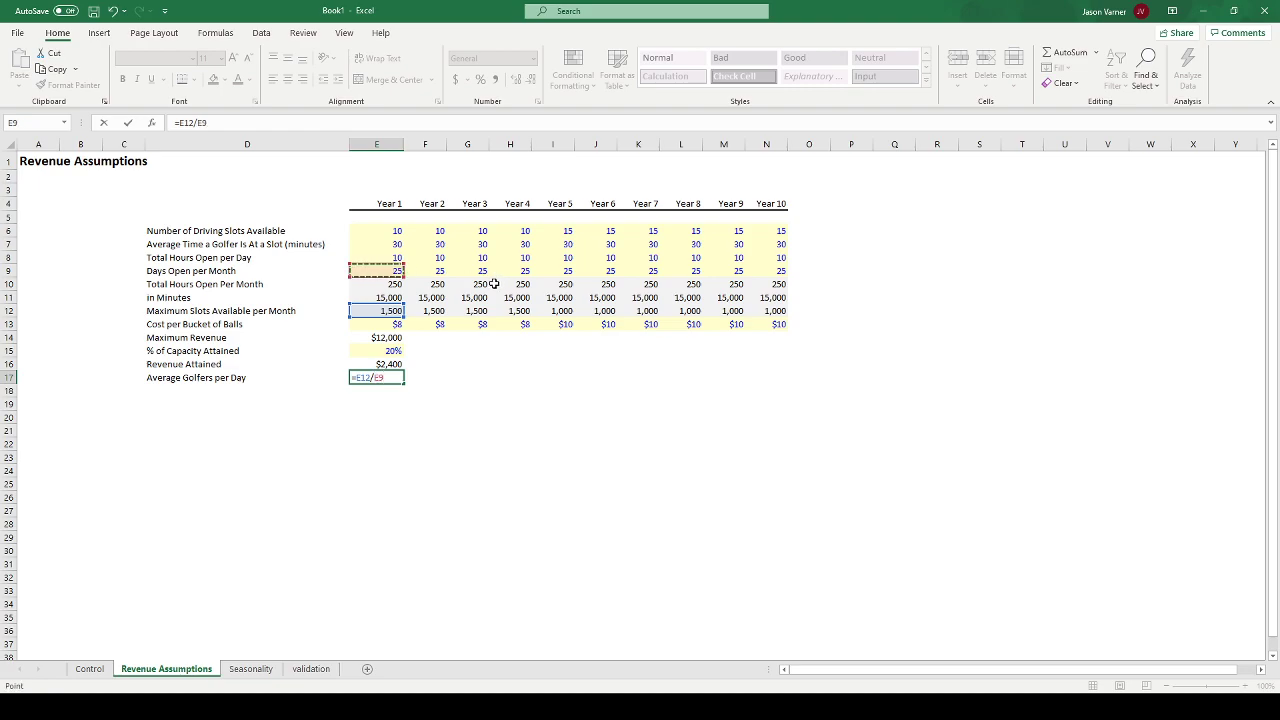
{"action": "key", "text": "Return"}
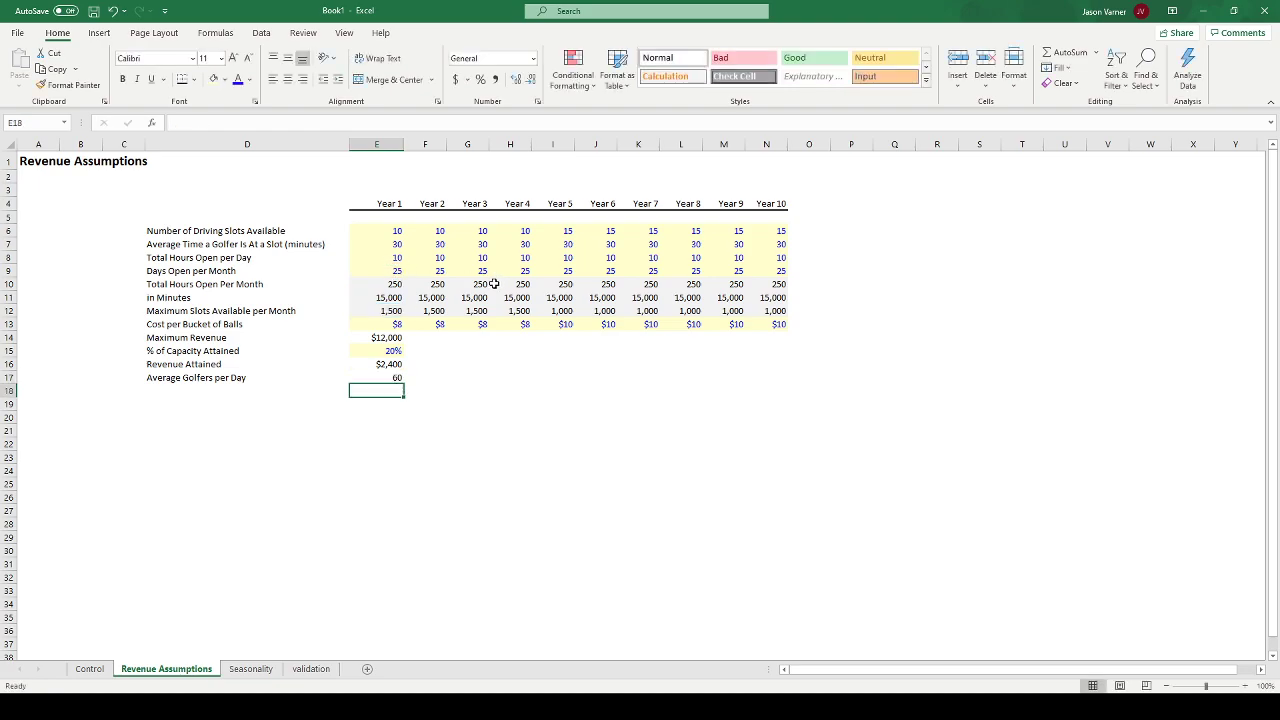
{"action": "left_click", "coordinate": [390, 377]}
{"action": "left_click", "coordinate": [382, 407]}
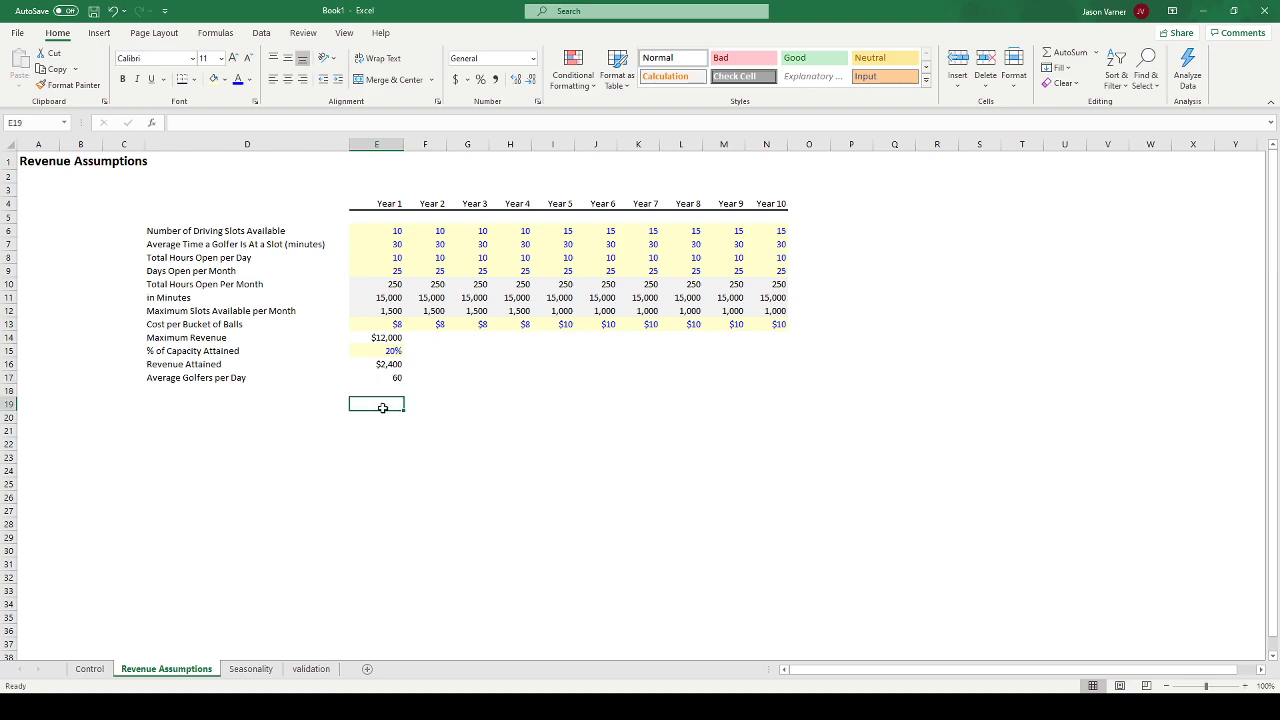
{"action": "type", "text": "="}
{"action": "left_click", "coordinate": [384, 377]}
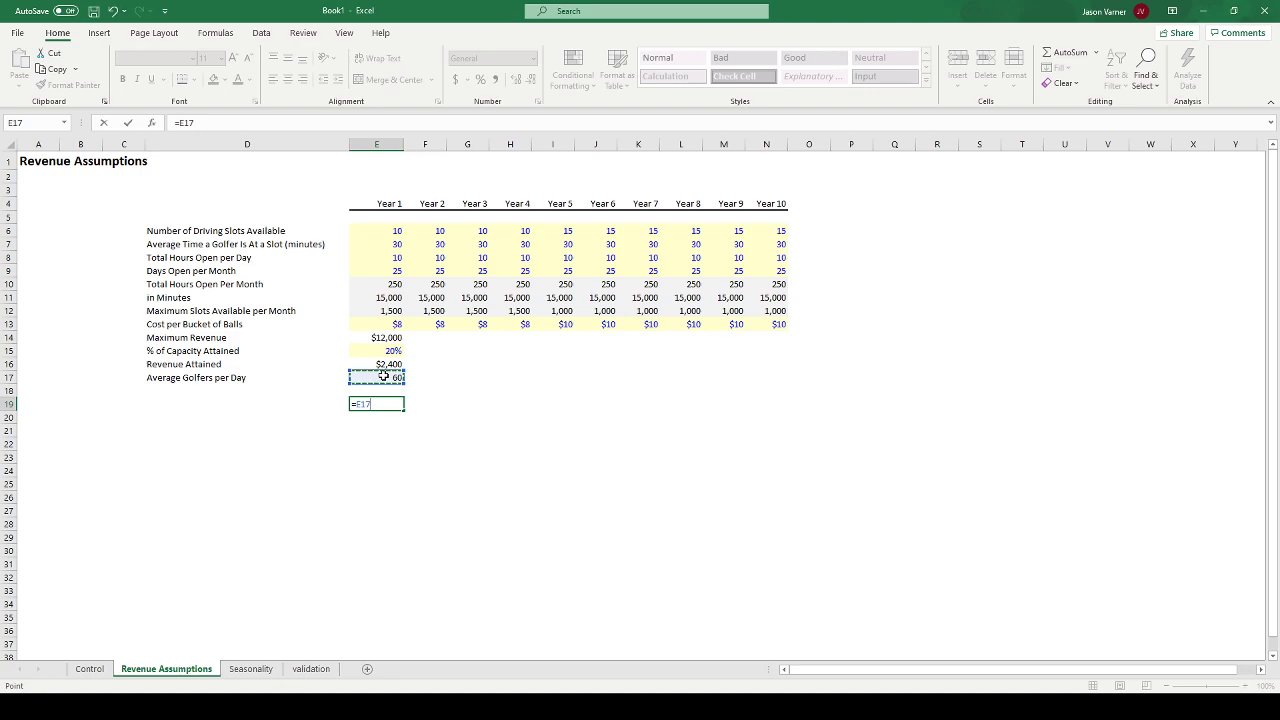
{"action": "key", "text": "BackSpace"}
{"action": "key", "text": "BackSpace"}
{"action": "key", "text": "BackSpace"}
{"action": "key", "text": "BackSpace"}
{"action": "key", "text": "Escape"}
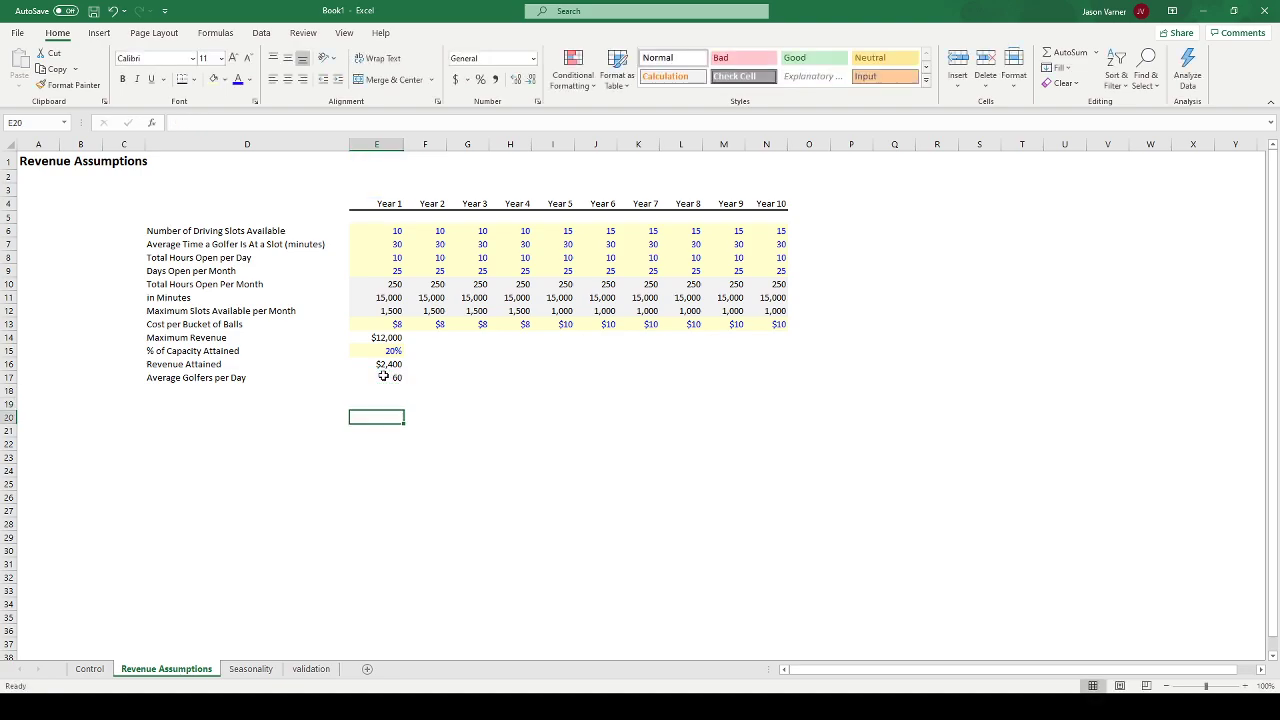
- Calculate Year 1 golfers per day at attained capacity with =E17*E15 in E19 and move the formula to E18
{"action": "type", "text": "="}
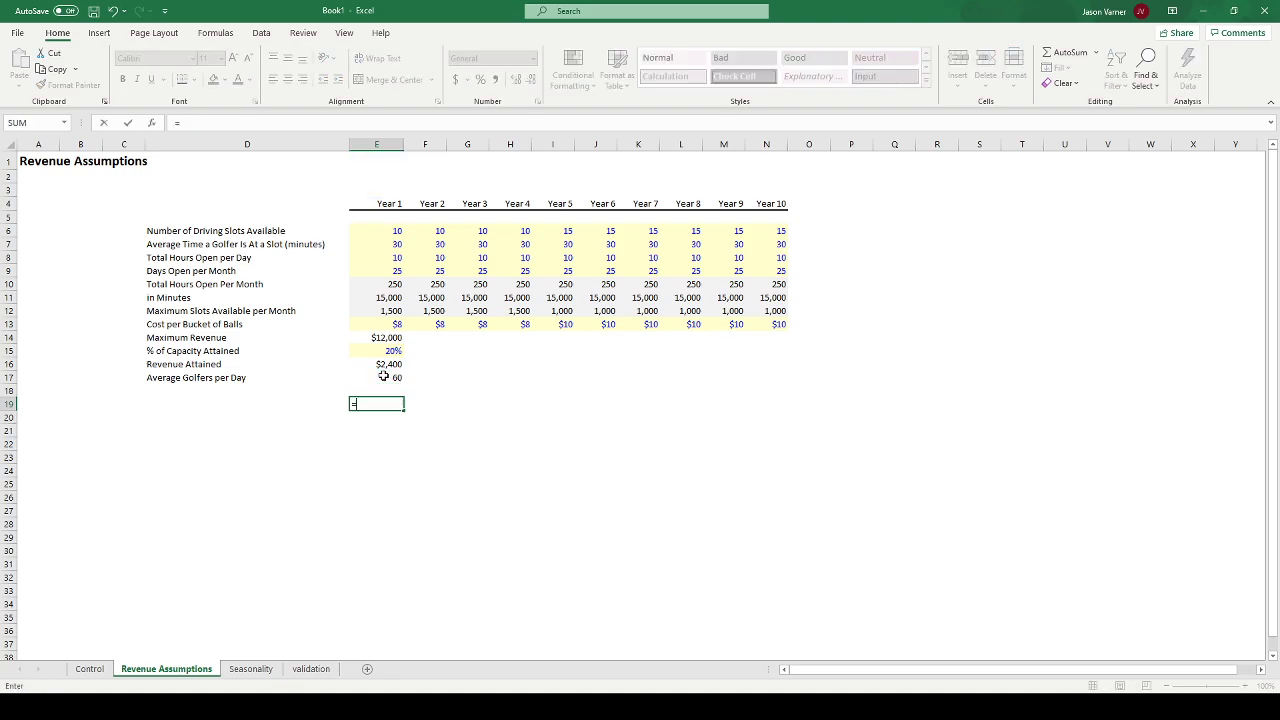
{"action": "left_click", "coordinate": [383, 375]}
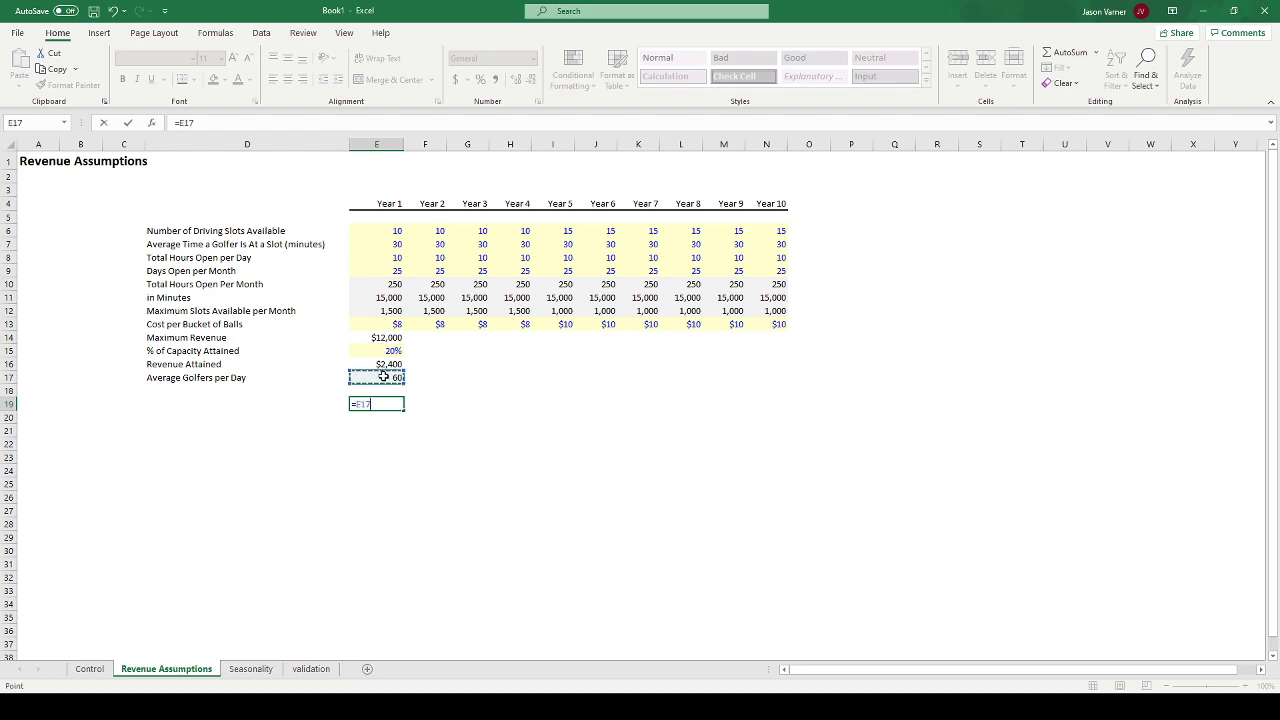
{"action": "type", "text": "*"}
{"action": "left_click", "coordinate": [383, 350]}
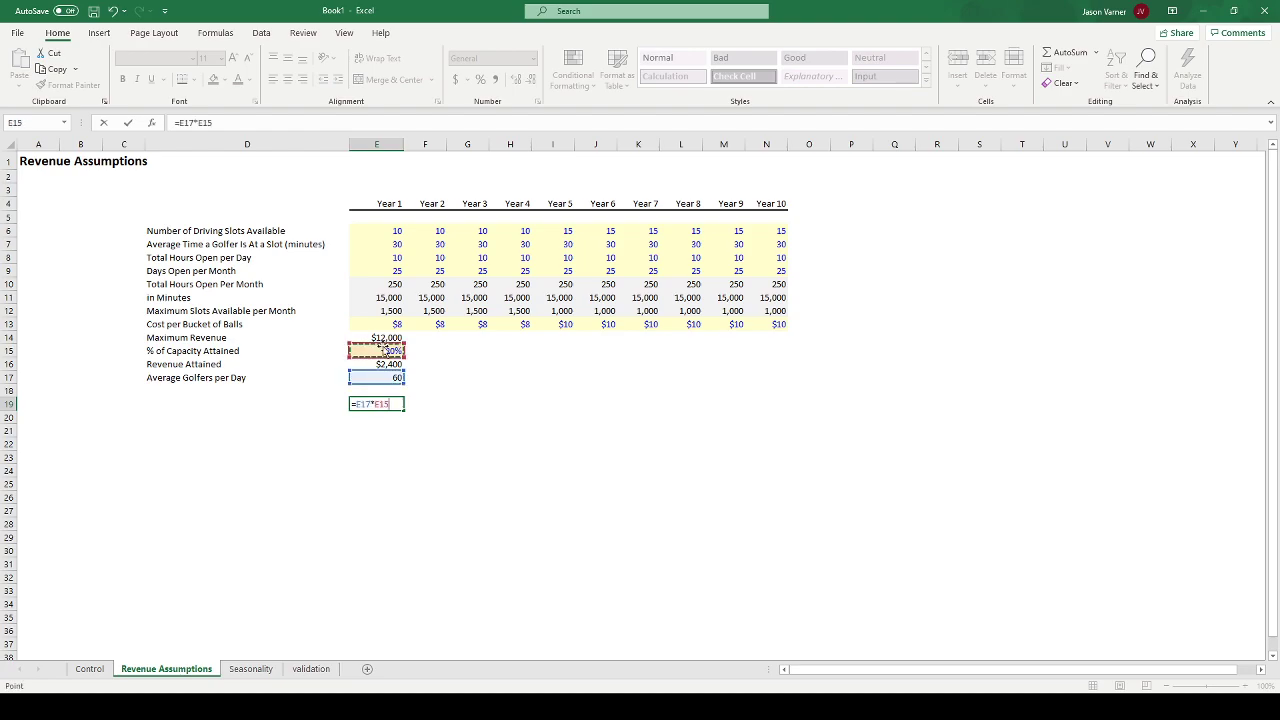
{"action": "key", "text": "Return"}
{"action": "left_click", "coordinate": [381, 404]}
{"action": "left_click_drag", "start_coordinate": [381, 410], "coordinate": [381, 388]}
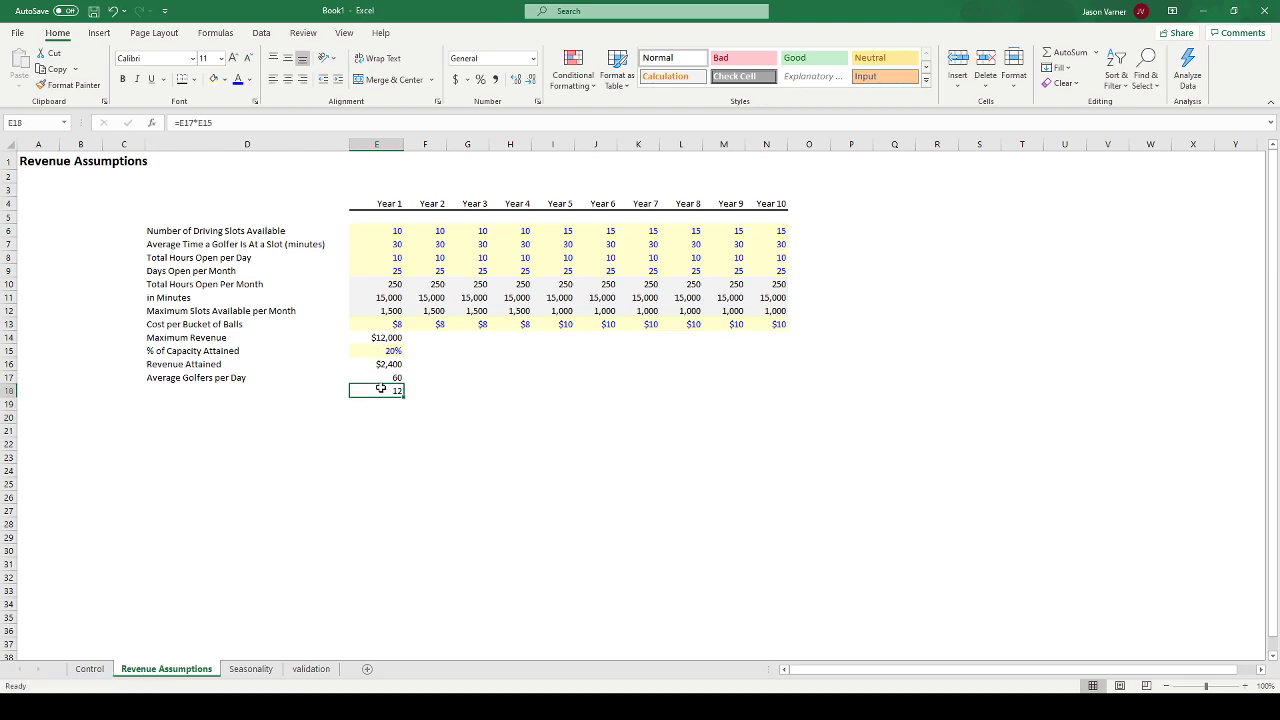
- Calculate the Year 1 golfers per month in E21 as a check with =E18*E9
{"action": "left_click", "coordinate": [386, 431]}
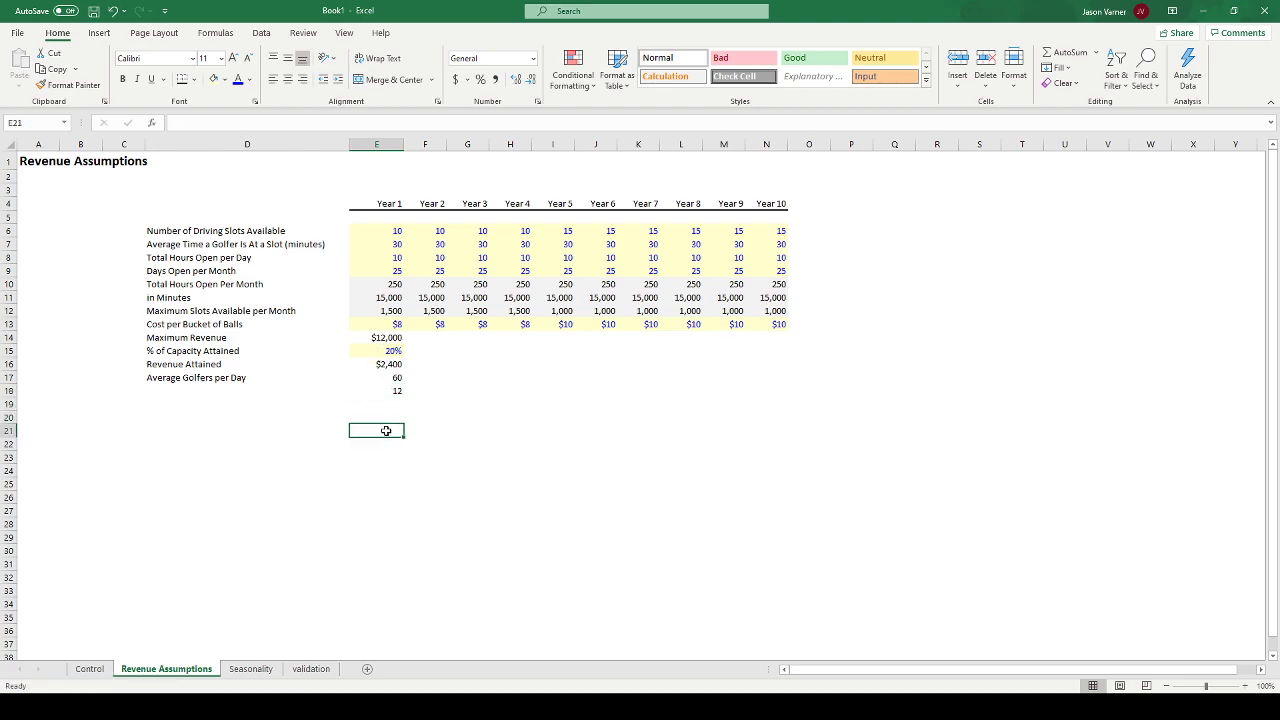
{"action": "type", "text": "="}
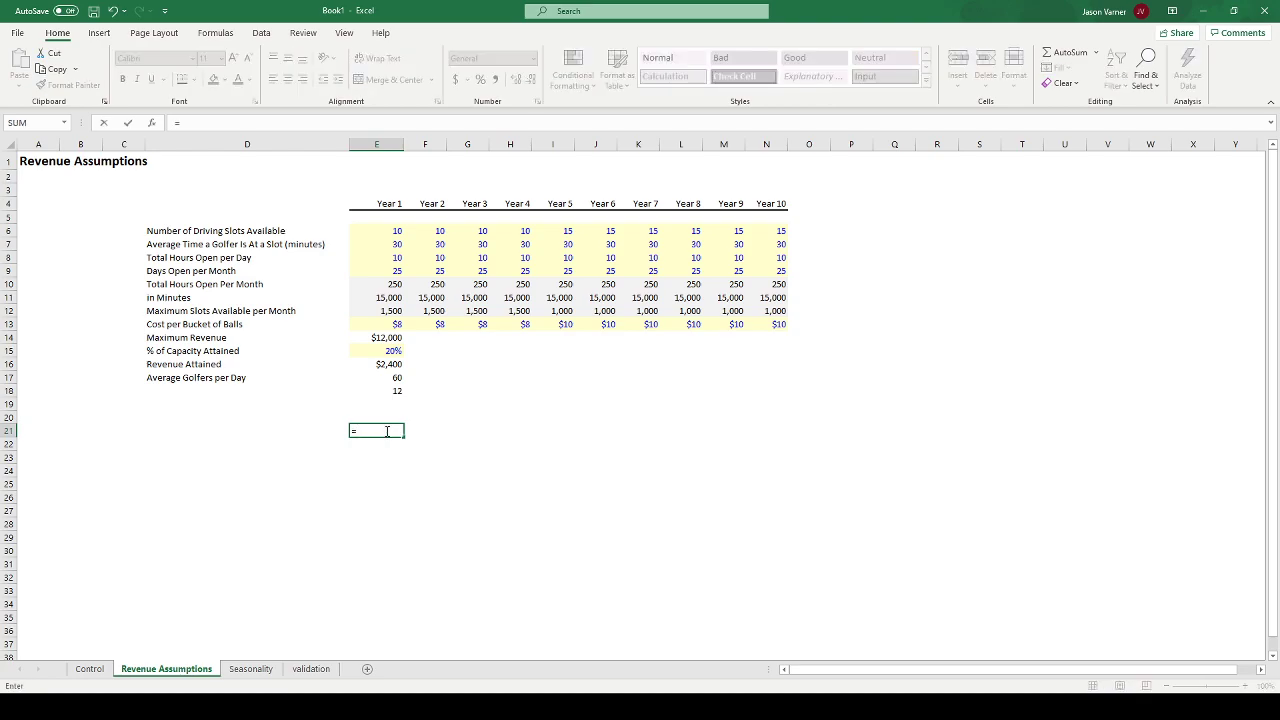
{"action": "left_click", "coordinate": [390, 392]}
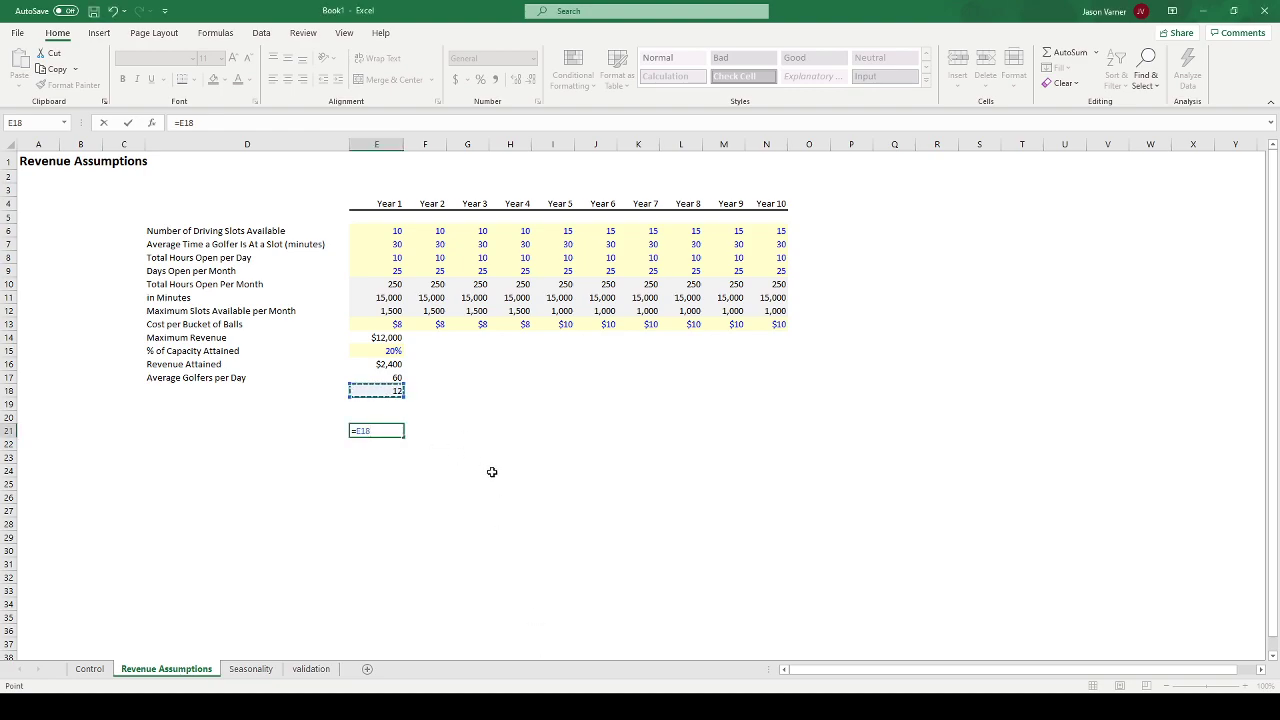
{"action": "type", "text": "*"}
{"action": "left_click", "coordinate": [390, 271]}
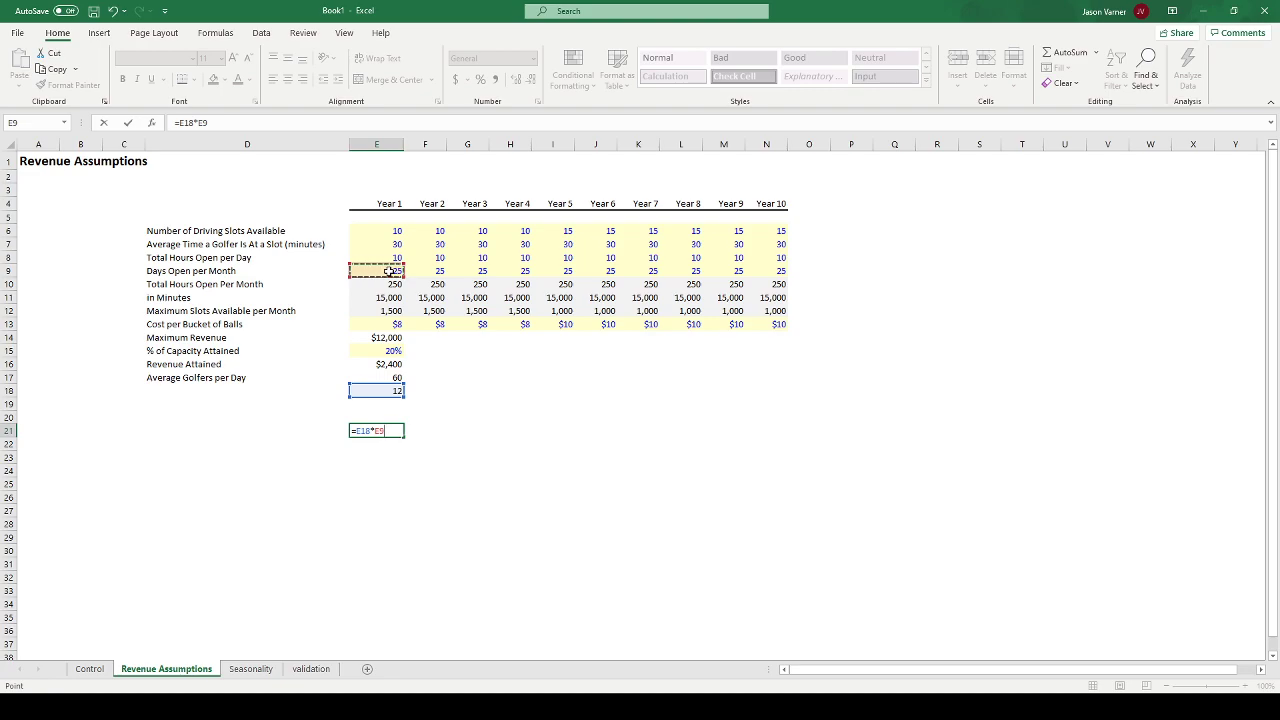
{"action": "key", "text": "Return"}
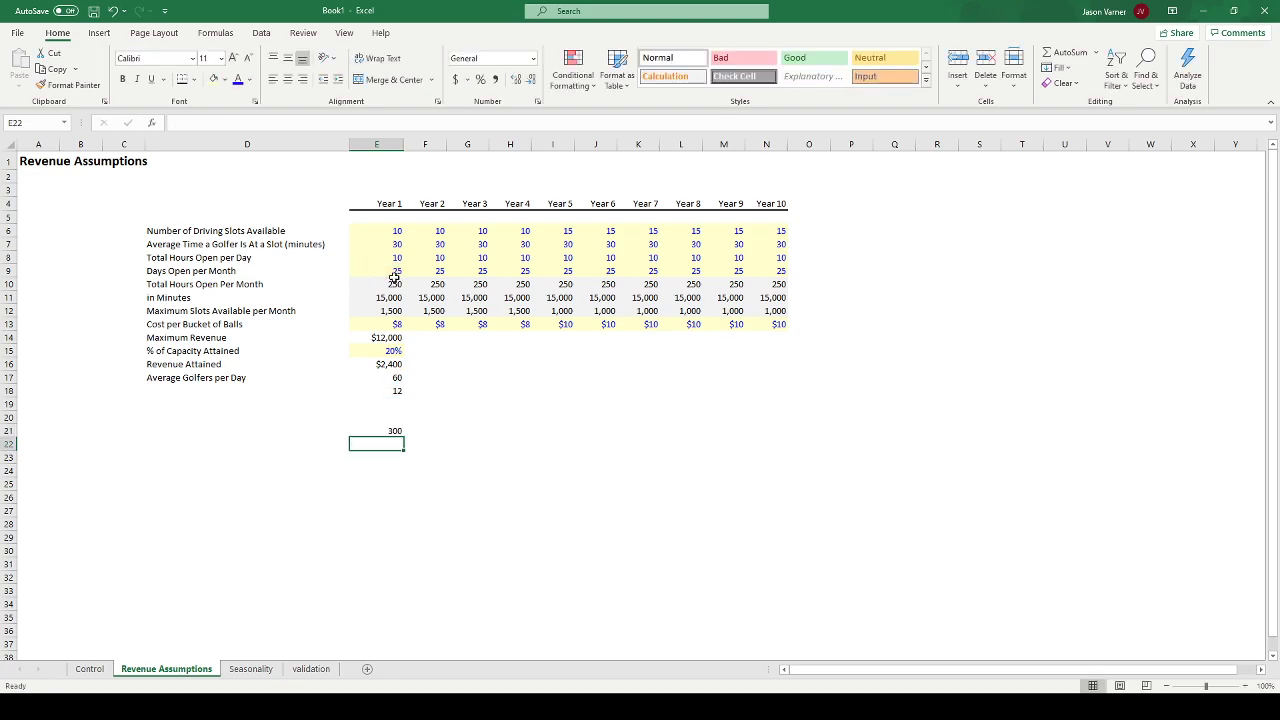
- Multiply the monthly golfers by the bucket price in E22 with =E21*E13 to check the attained revenue
{"action": "type", "text": "="}
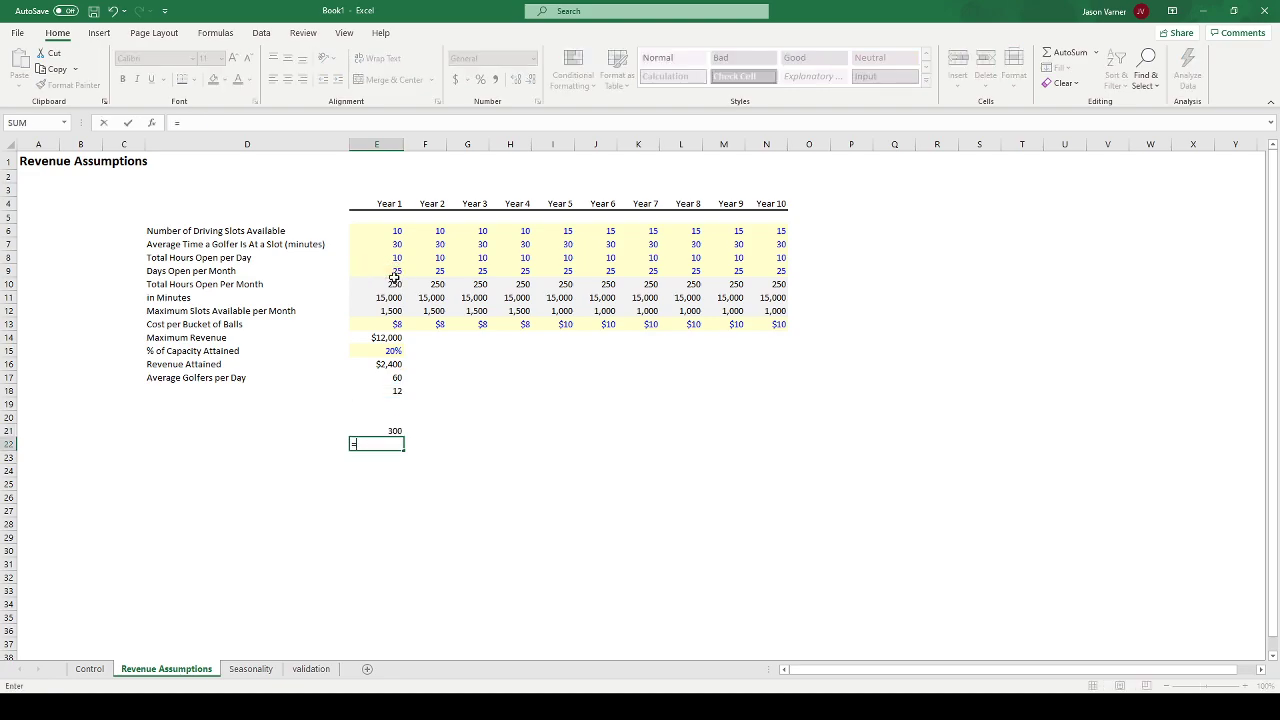
{"action": "left_click", "coordinate": [392, 433]}
{"action": "type", "text": "*"}
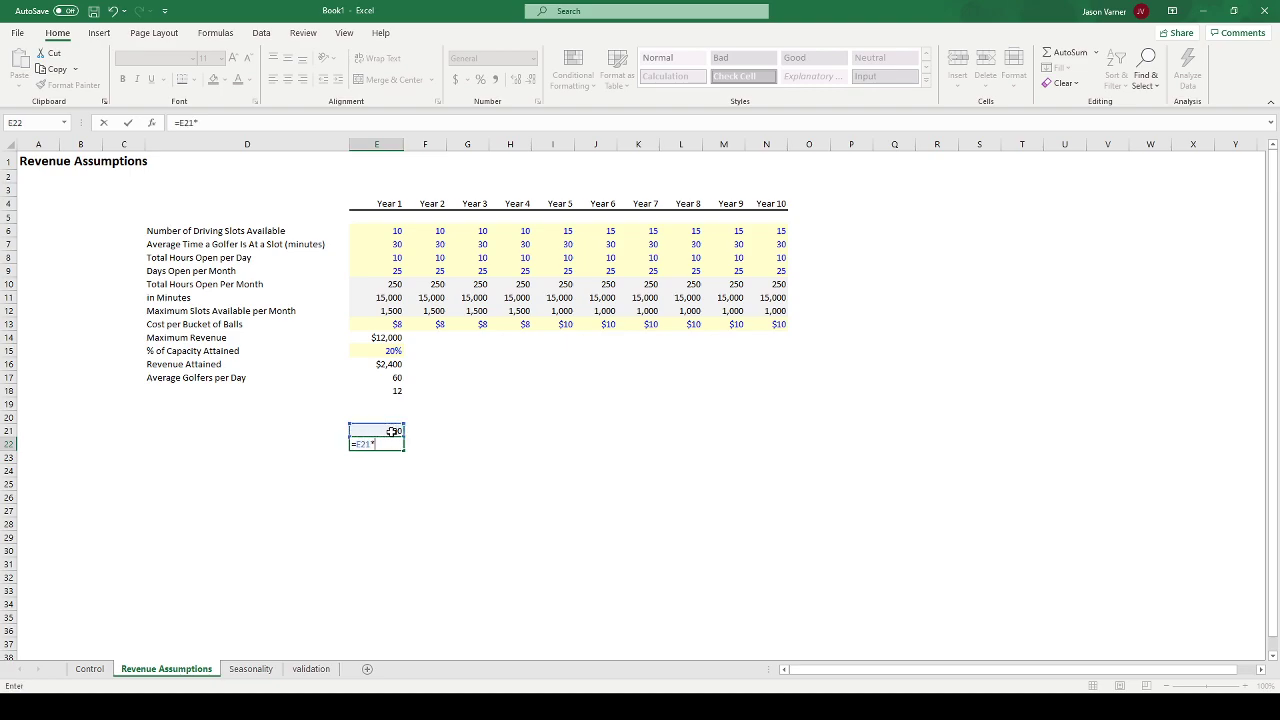
{"action": "left_click", "coordinate": [394, 325]}
{"action": "key", "text": "Return"}
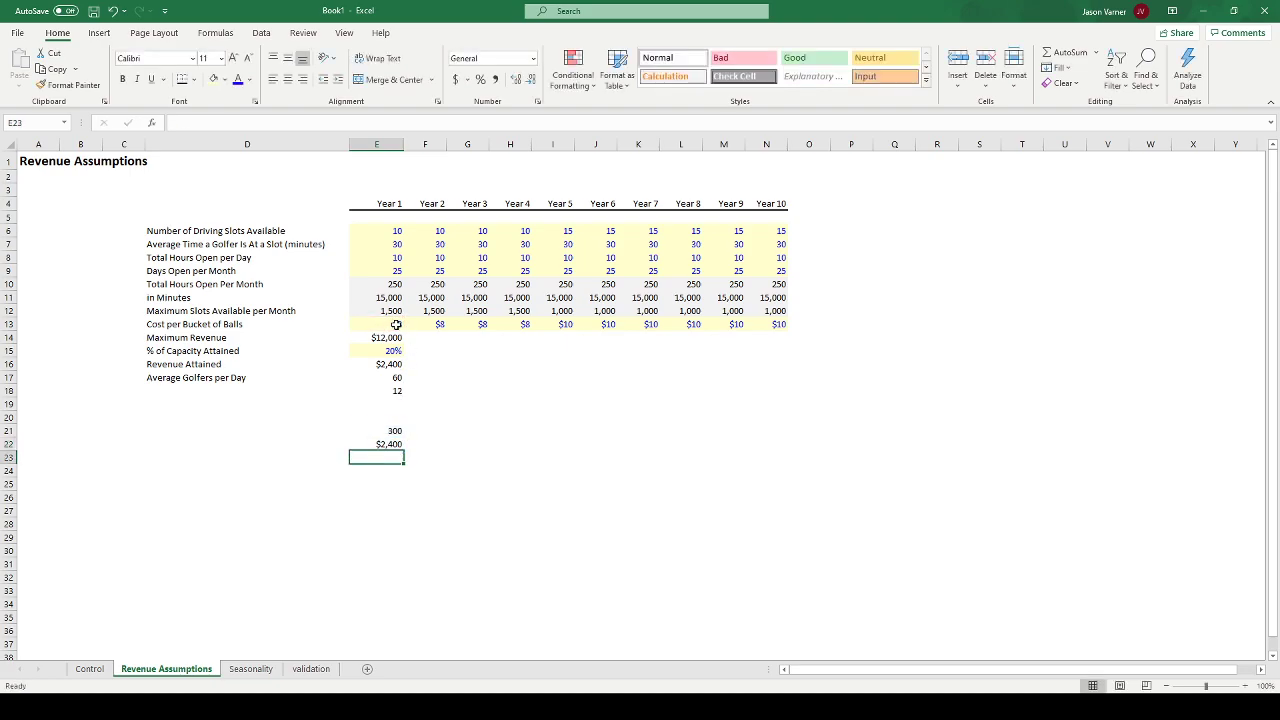
- Clear the check calculations from E21 and E22
{"action": "left_click", "coordinate": [394, 425]}
{"action": "left_click", "coordinate": [405, 426]}
{"action": "left_click", "coordinate": [397, 419]}
{"action": "left_click_drag", "start_coordinate": [404, 423], "coordinate": [403, 447]}
- Move the label Average Golfers per Day from D17 to D18
{"action": "left_click", "coordinate": [225, 393]}
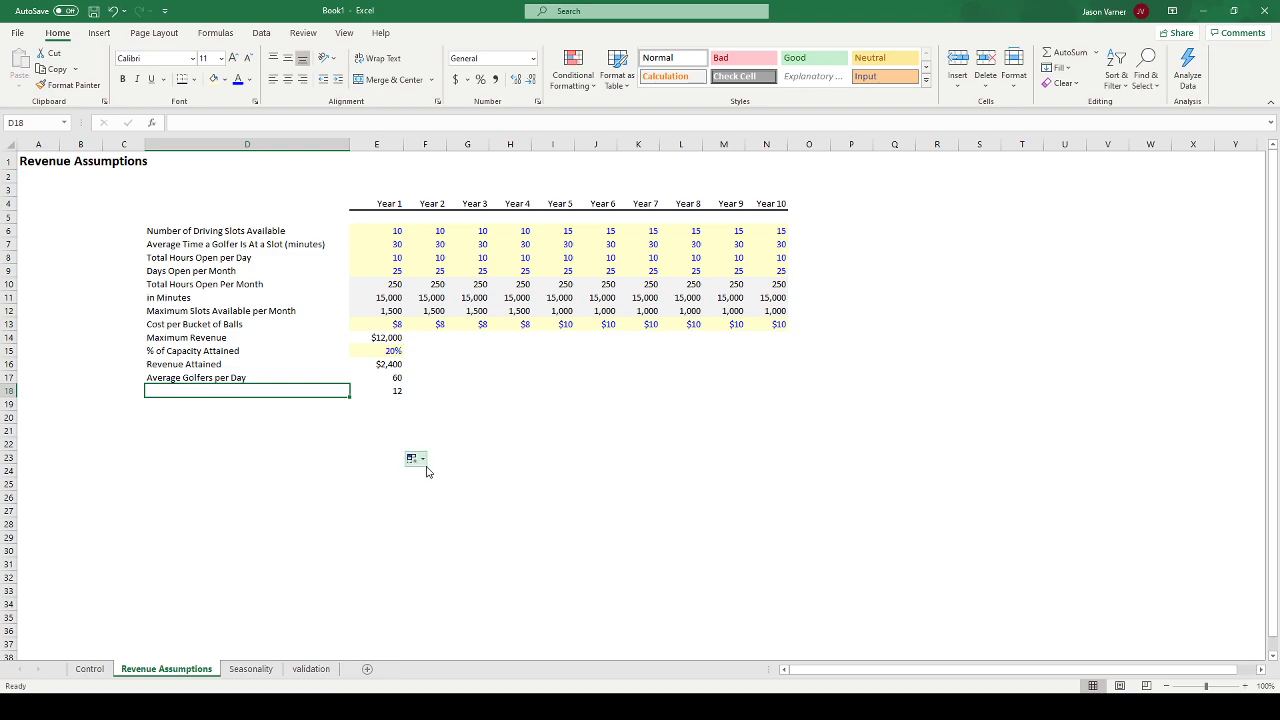
{"action": "left_click", "coordinate": [258, 378]}
{"action": "left_click_drag", "start_coordinate": [258, 384], "coordinate": [283, 400]}
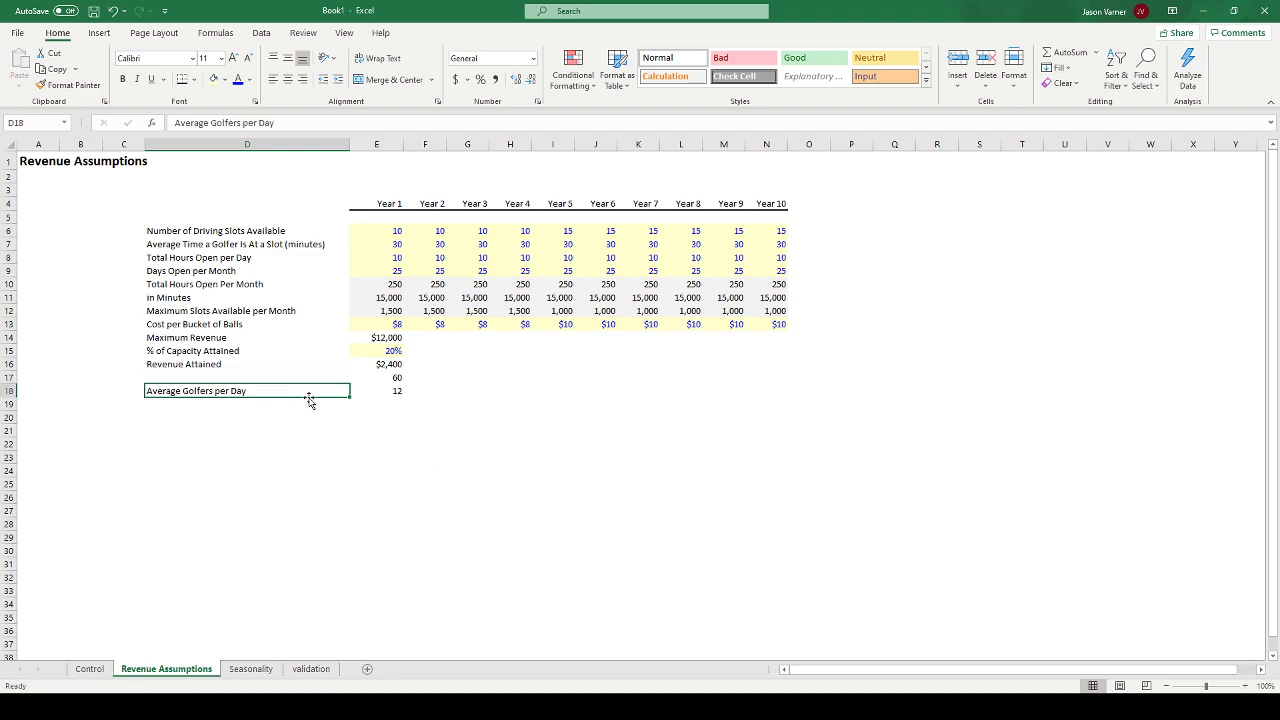
- Fill the Year 1 cells E14:E18 across all years to Year 10 in column N
{"action": "left_click", "coordinate": [397, 391]}
{"action": "left_click_drag", "start_coordinate": [404, 397], "coordinate": [777, 400]}
{"action": "left_click_drag", "start_coordinate": [388, 340], "coordinate": [790, 390]}
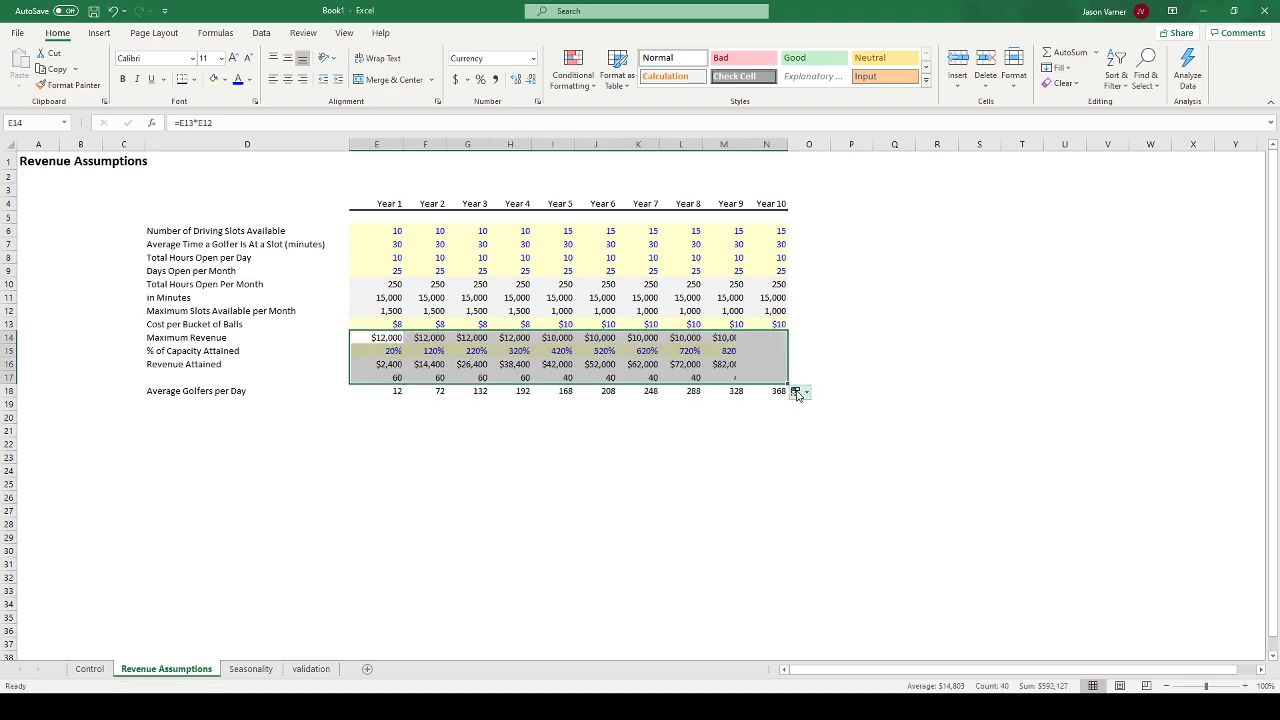
- Review the filled formulas, set the Year 2 percentage of capacity attained in F15 to 20% and copy it through Year 10
{"action": "left_click", "coordinate": [392, 340]}
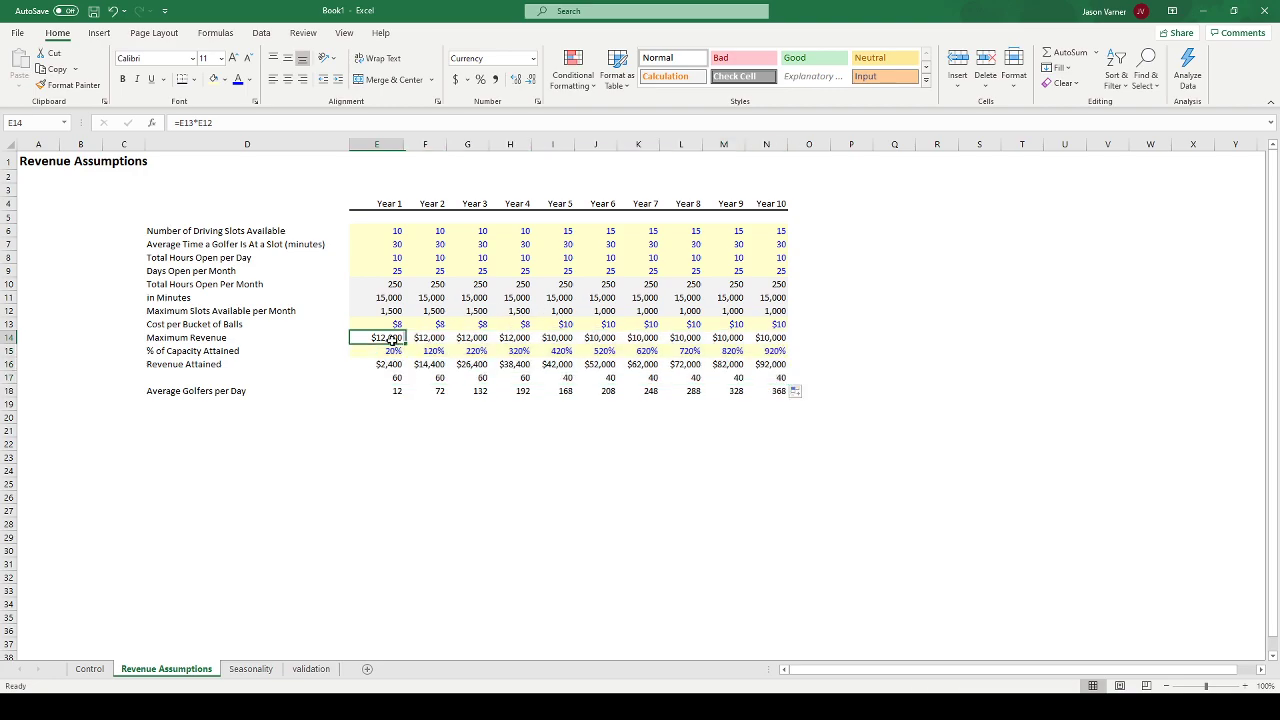
{"action": "left_click", "coordinate": [386, 354]}
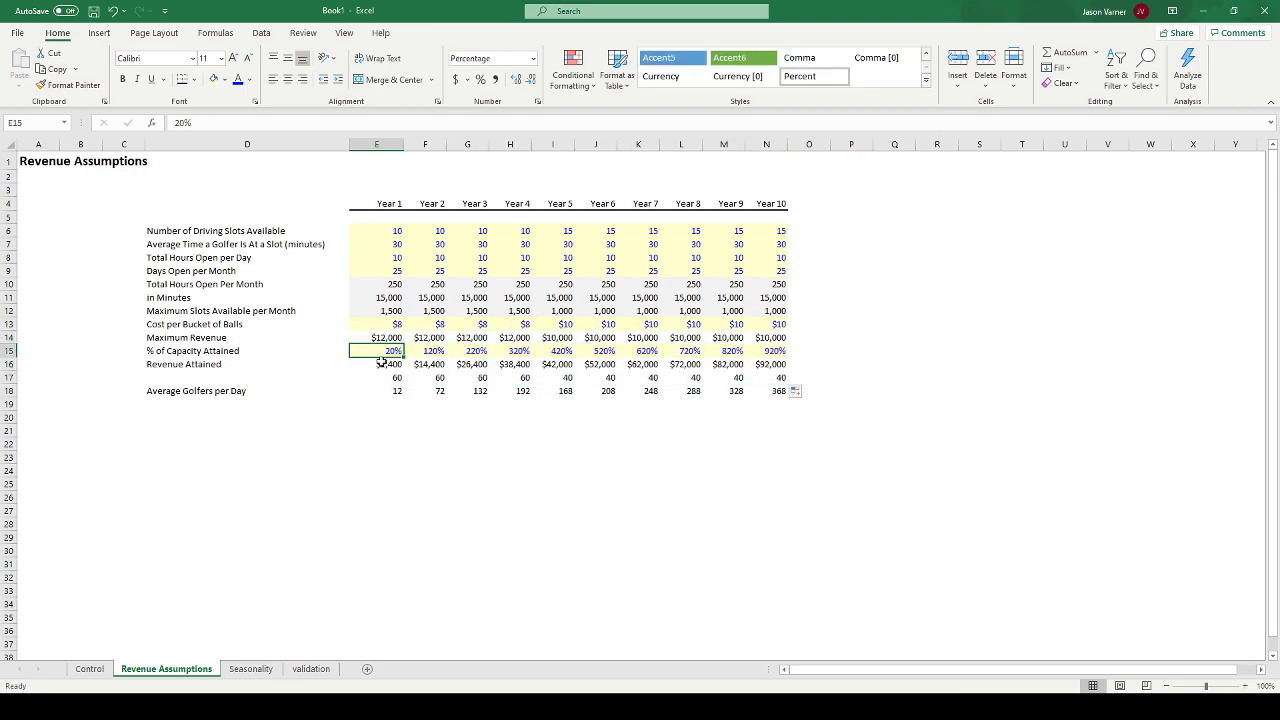
{"action": "left_click", "coordinate": [381, 364]}
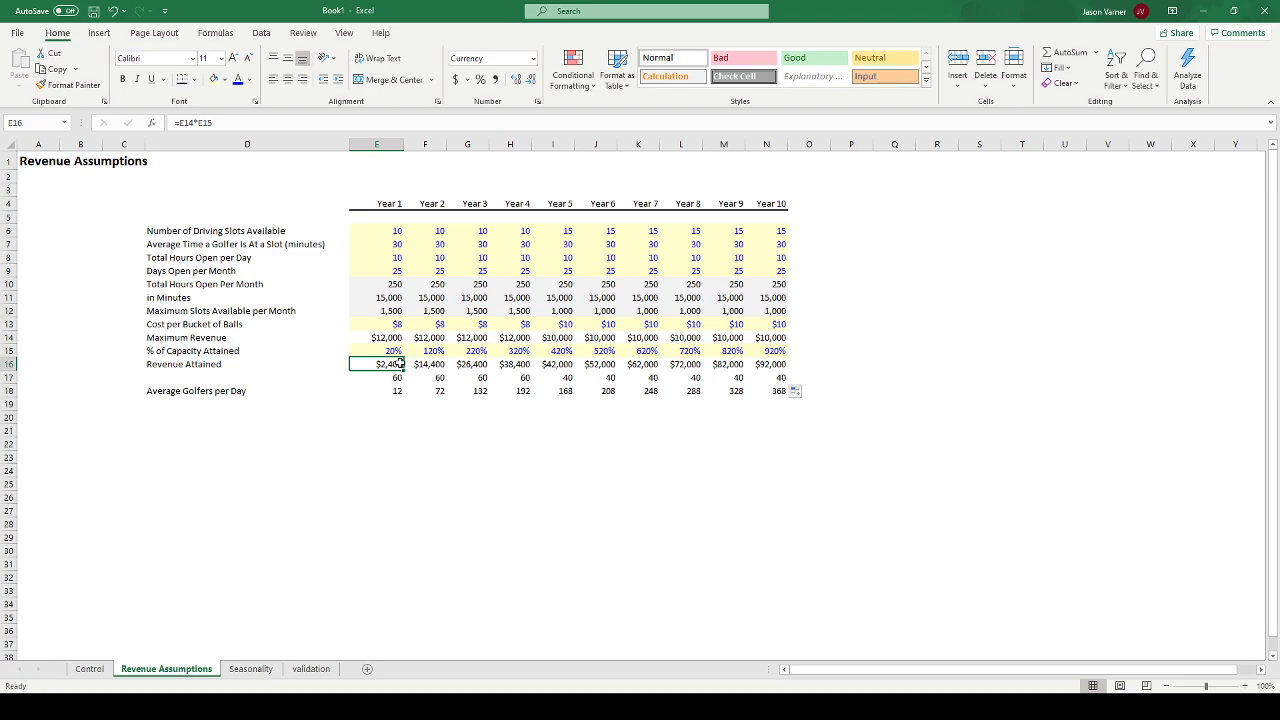
{"action": "left_click", "coordinate": [430, 364]}
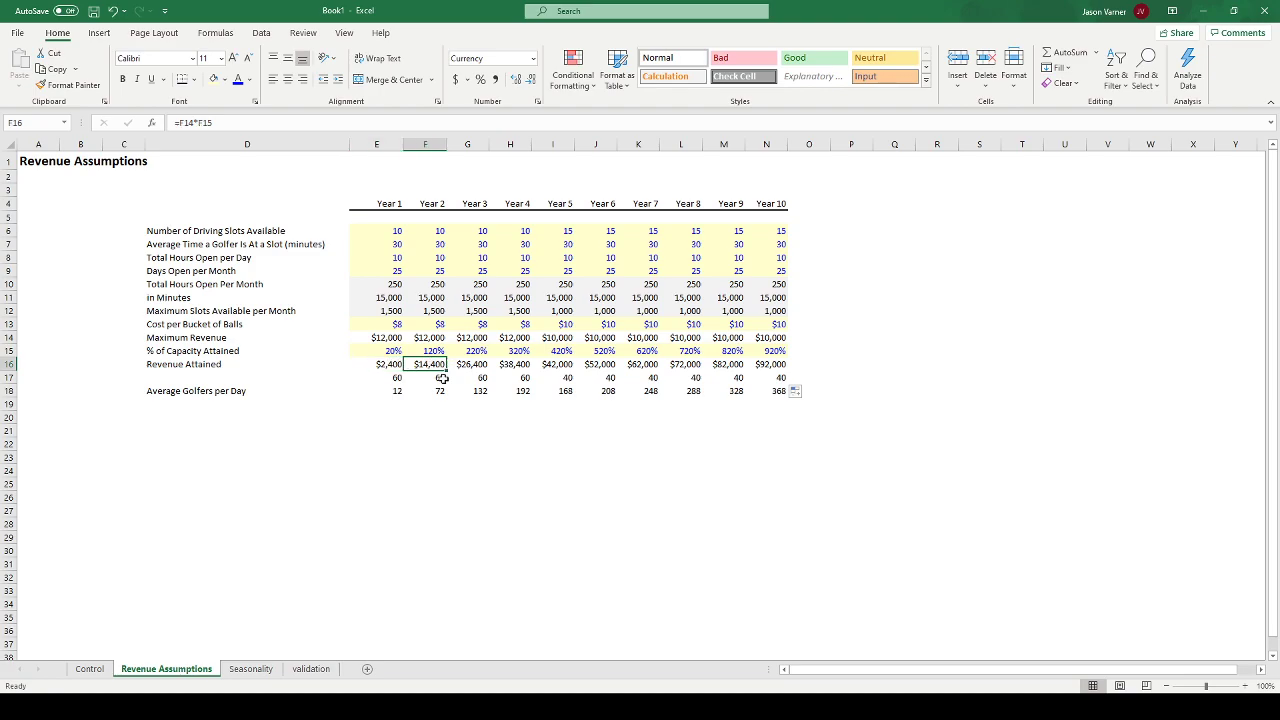
{"action": "double_click", "coordinate": [438, 390]}
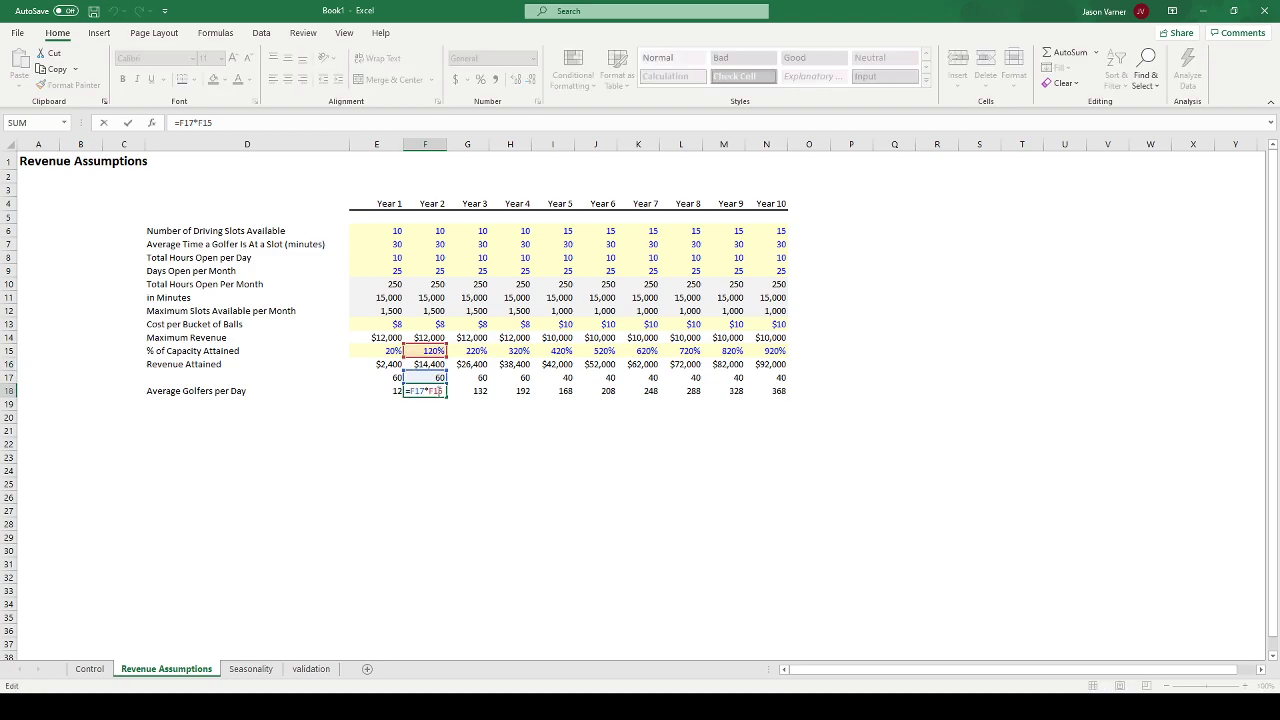
{"action": "key", "text": "Return"}
{"action": "left_click", "coordinate": [430, 351]}
{"action": "type", "text": "20"}
{"action": "key", "text": "Return"}
{"action": "left_click", "coordinate": [432, 351]}
{"action": "left_click_drag", "start_coordinate": [446, 357], "coordinate": [770, 352]}
{"action": "left_click", "coordinate": [455, 445]}
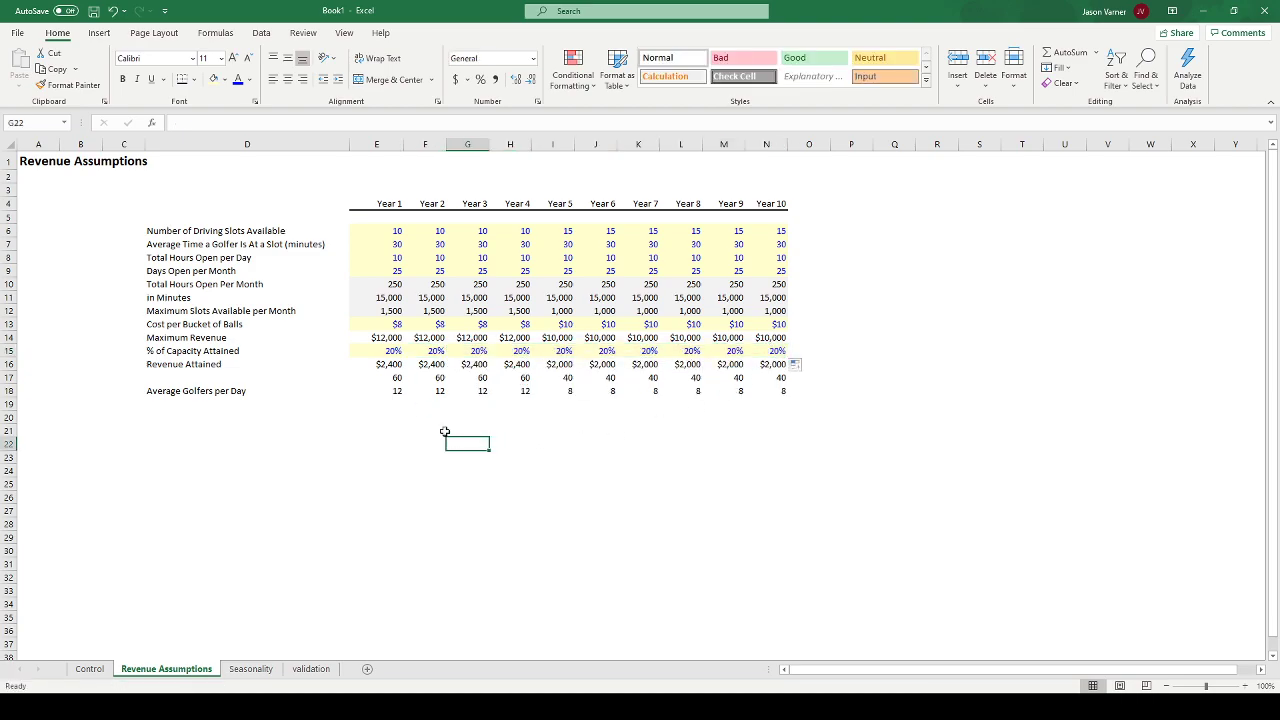
- Check the formulas in E17 and E18 and label D17 as Maximum Golfers per Day
{"action": "left_click", "coordinate": [193, 390]}
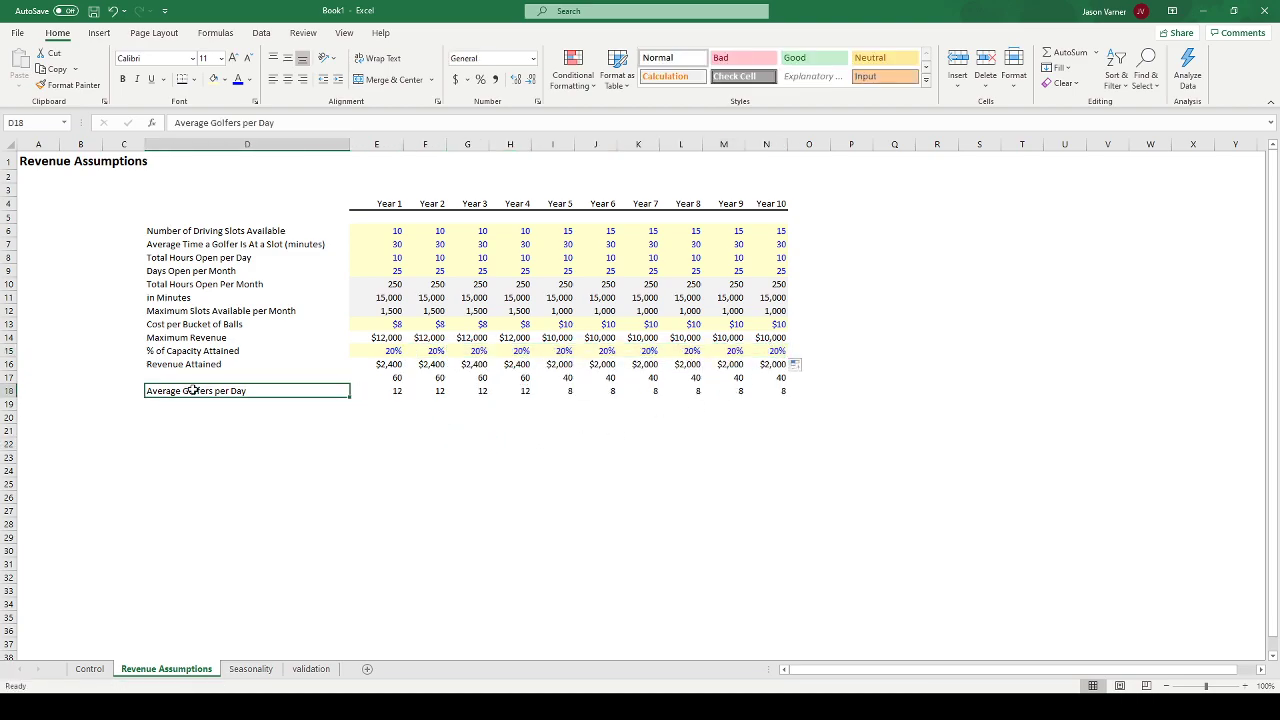
{"action": "left_click", "coordinate": [382, 375]}
{"action": "double_click", "coordinate": [382, 376]}
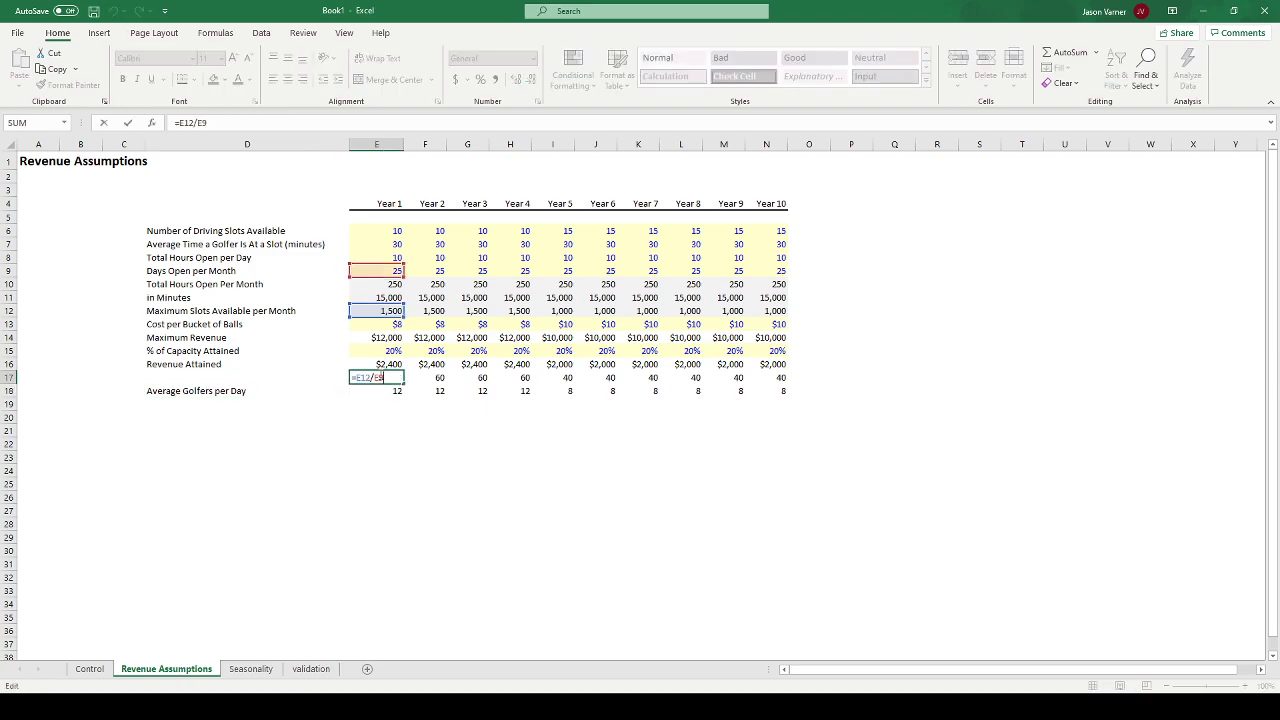
{"action": "key", "text": "Return"}
{"action": "double_click", "coordinate": [374, 391]}
{"action": "key", "text": "Return"}
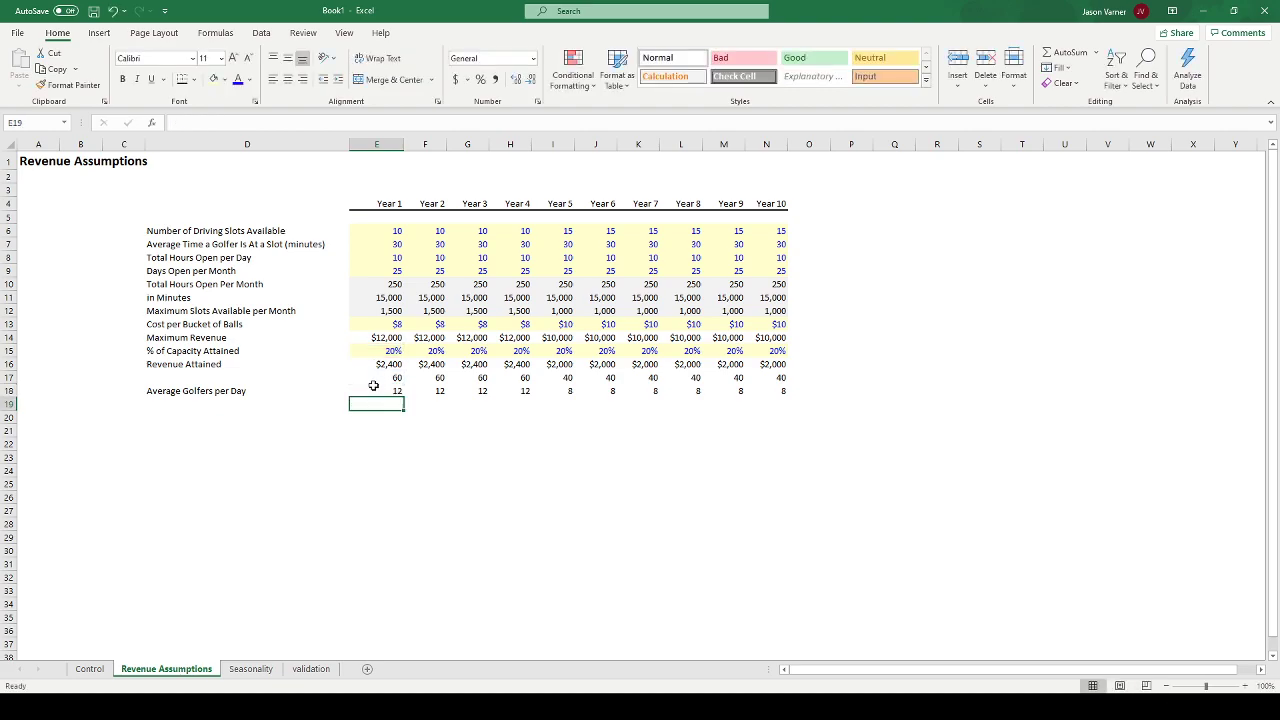
{"action": "left_click", "coordinate": [210, 380]}
{"action": "type", "text": "Maximum Golfers per Day"}
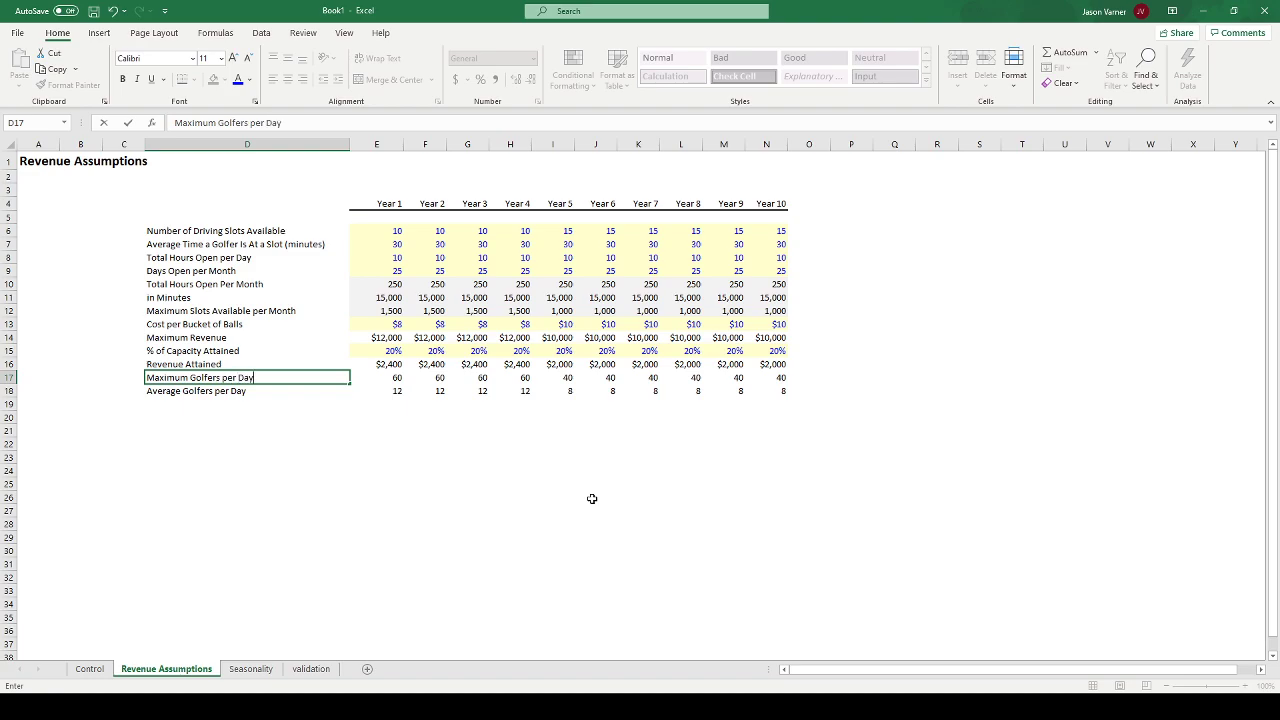
- Review the Year 1 capacity inputs in E6:E9 and the golfers-per-day formulas in E17 and E18
{"action": "key", "text": "Return"}
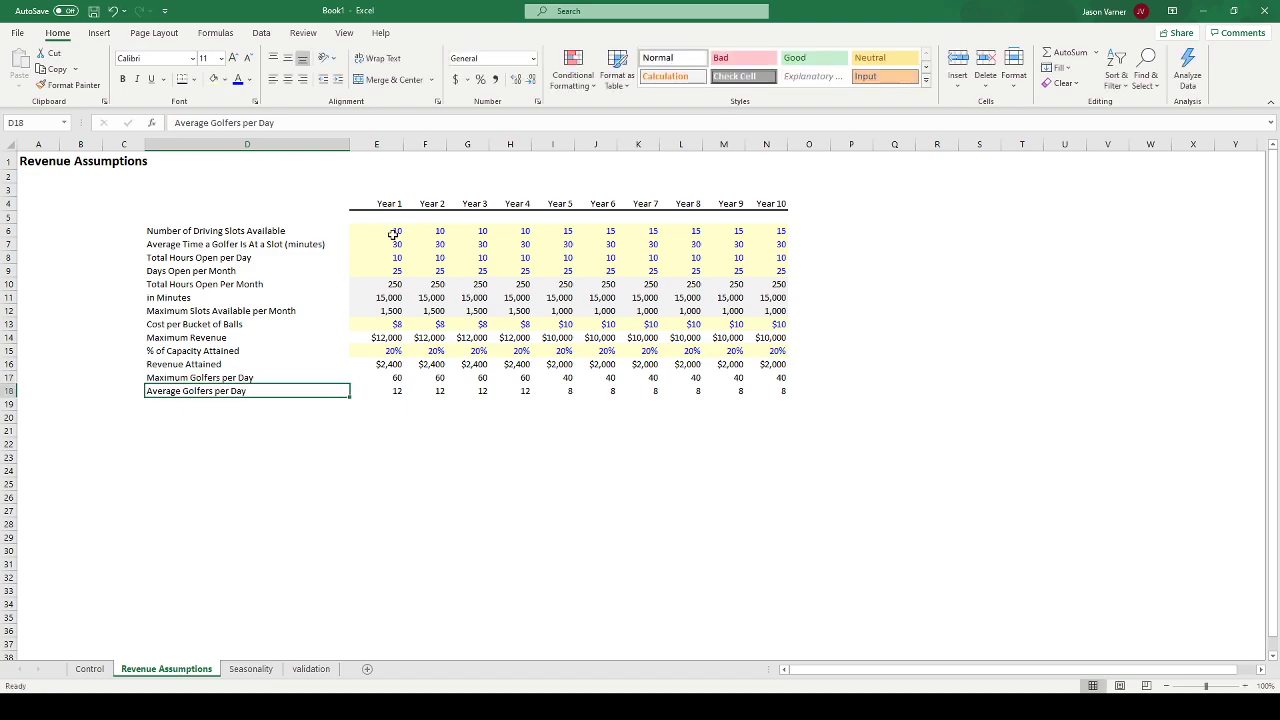
{"action": "left_click_drag", "start_coordinate": [394, 233], "coordinate": [394, 271]}
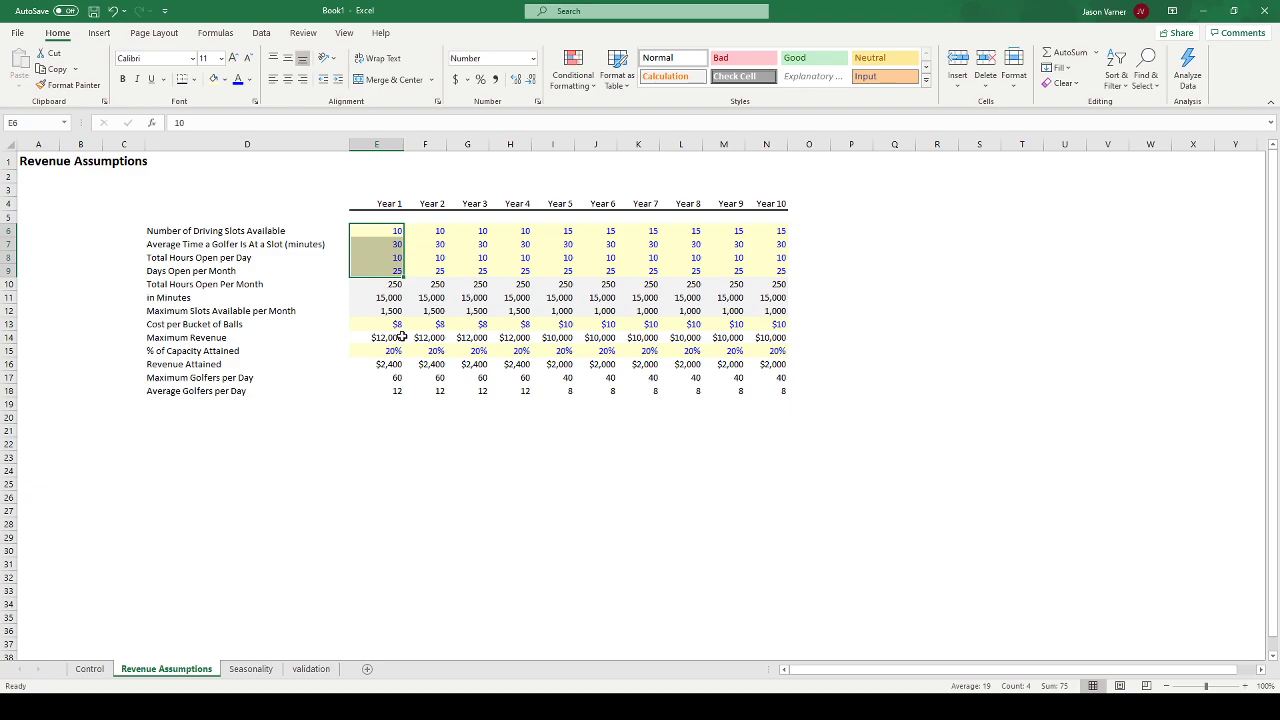
{"action": "left_click", "coordinate": [389, 390]}
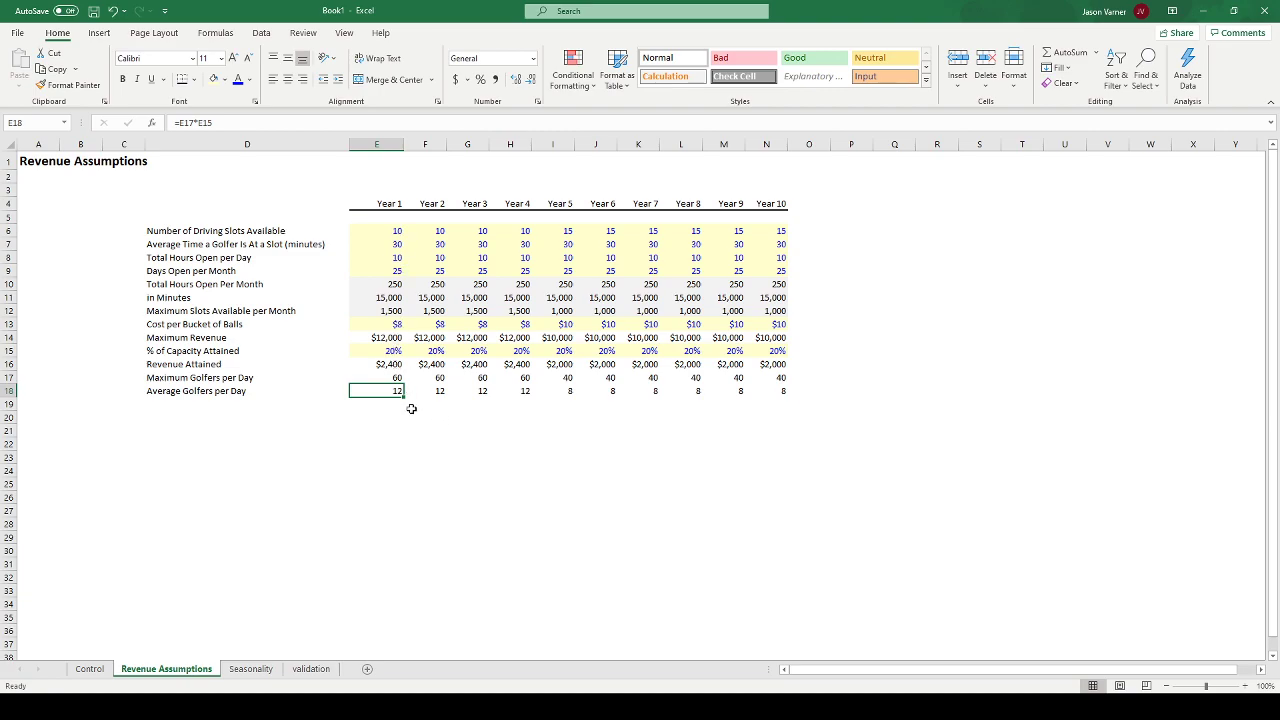
{"action": "left_click", "coordinate": [377, 375]}
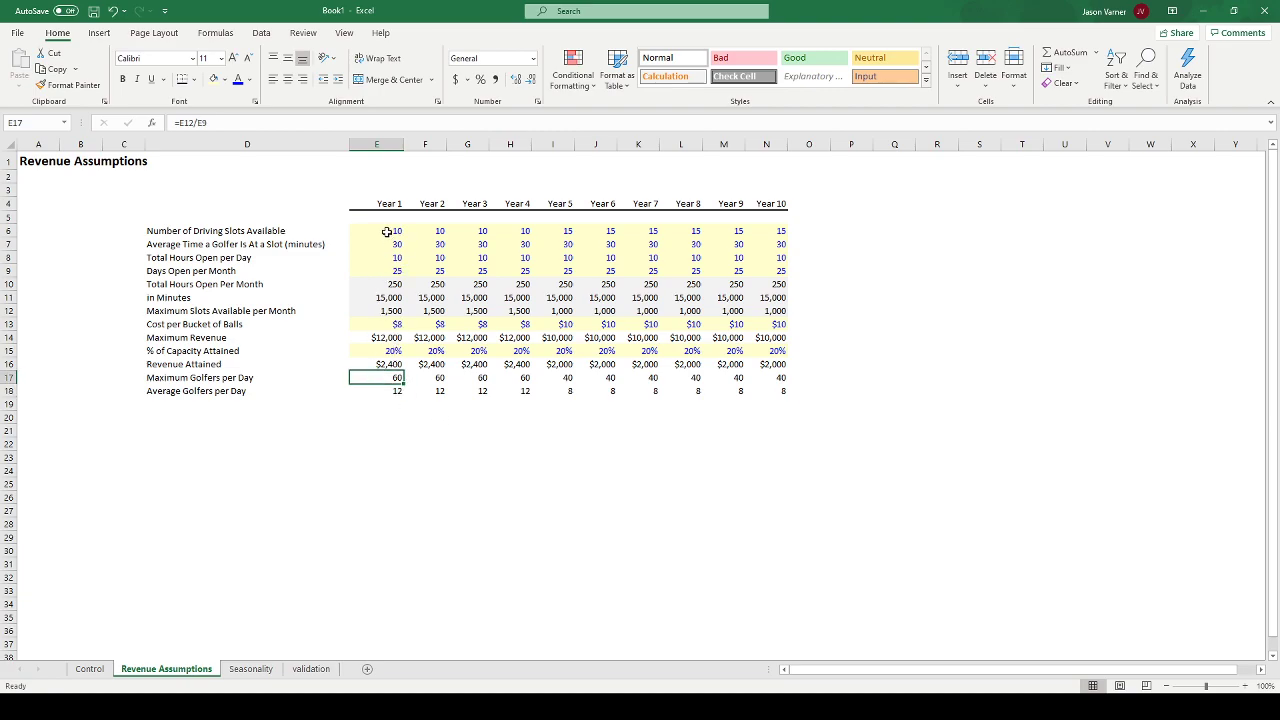
{"action": "left_click", "coordinate": [386, 232]}
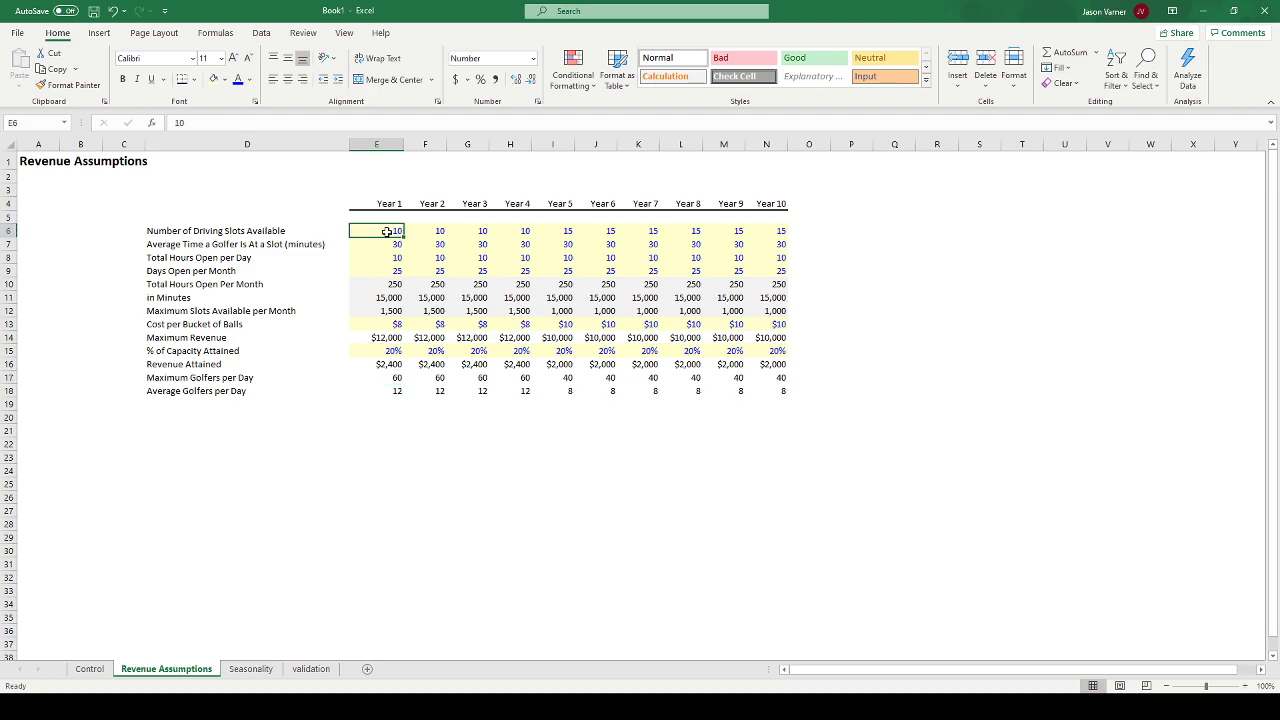
- Calculate the Year 1 minutes open per day in E22 with the formula =E8*60
{"action": "left_click", "coordinate": [366, 441]}
{"action": "type", "text": "="}
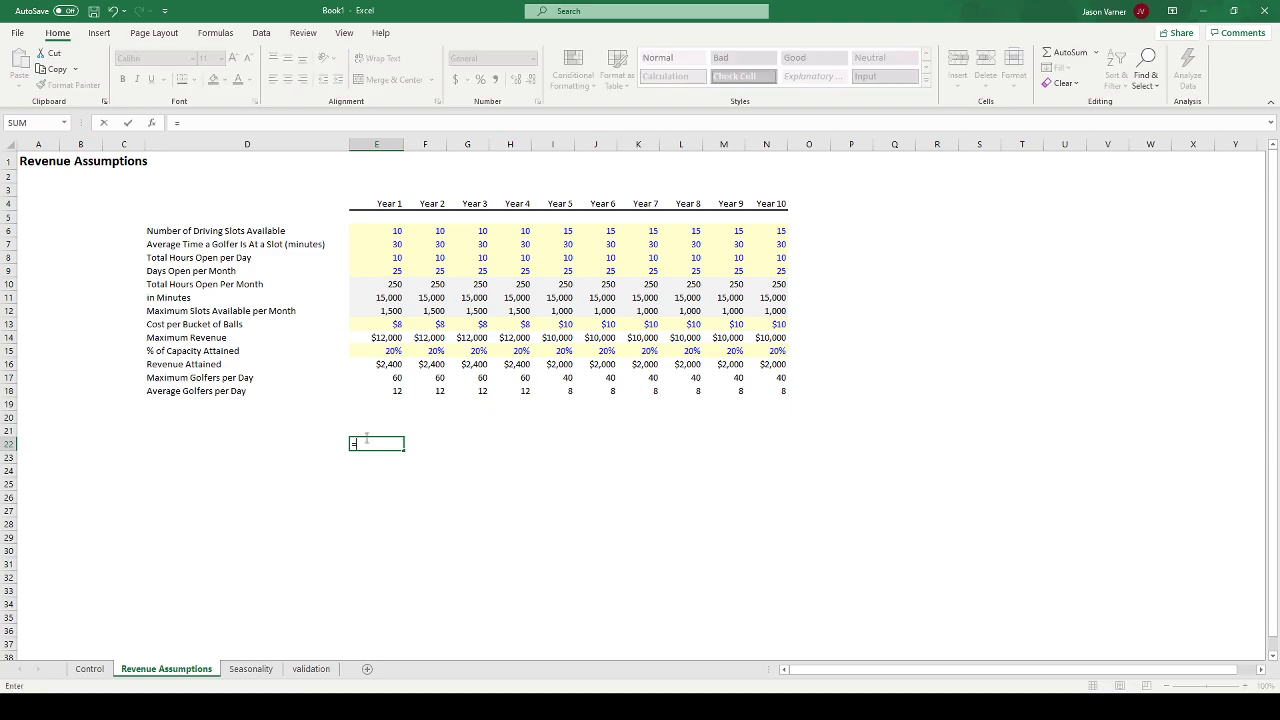
{"action": "left_click", "coordinate": [393, 257]}
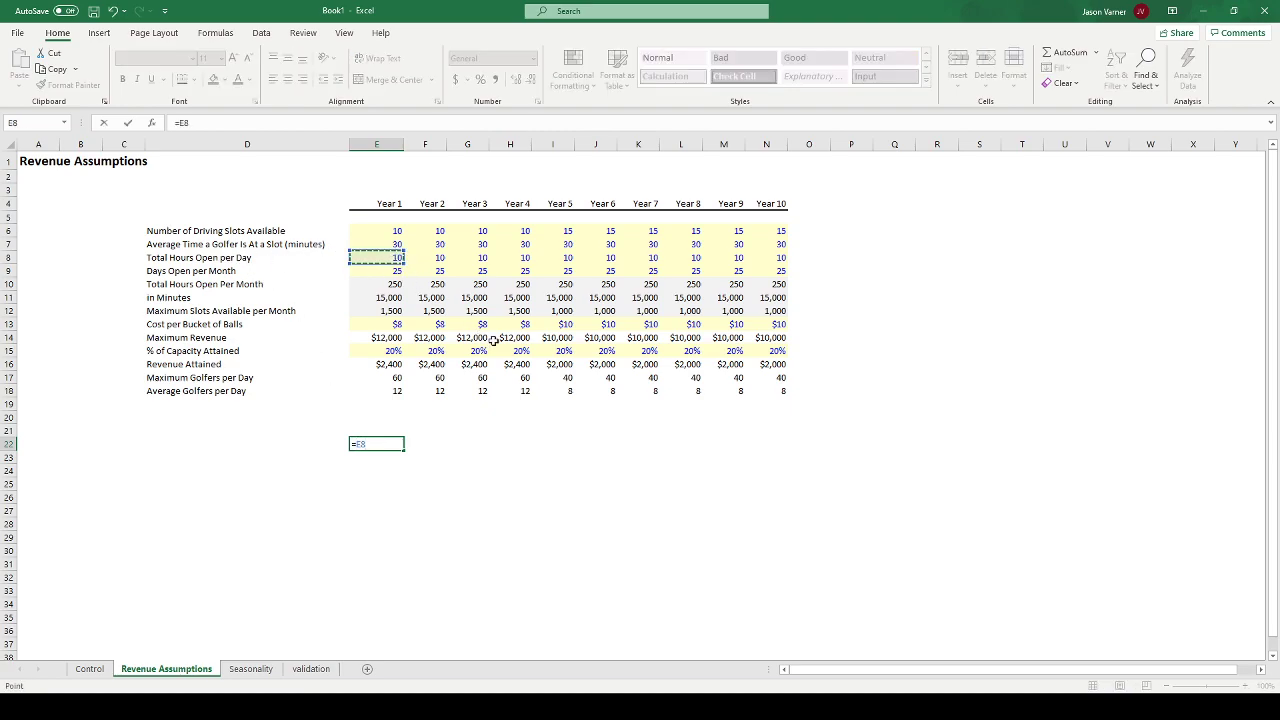
{"action": "type", "text": "*60"}
{"action": "key", "text": "Return"}
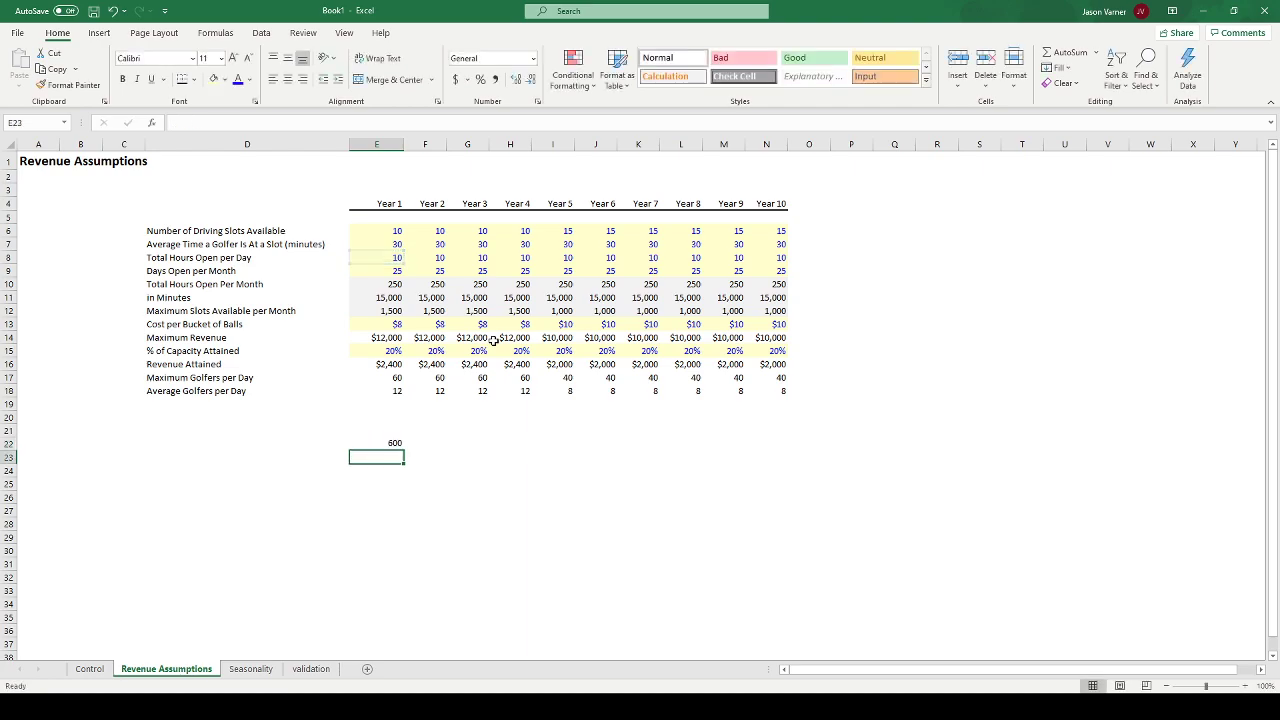
- Calculate the Year 1 golfers per slot per day in E23 with the formula =E22/E7
{"action": "type", "text": "="}
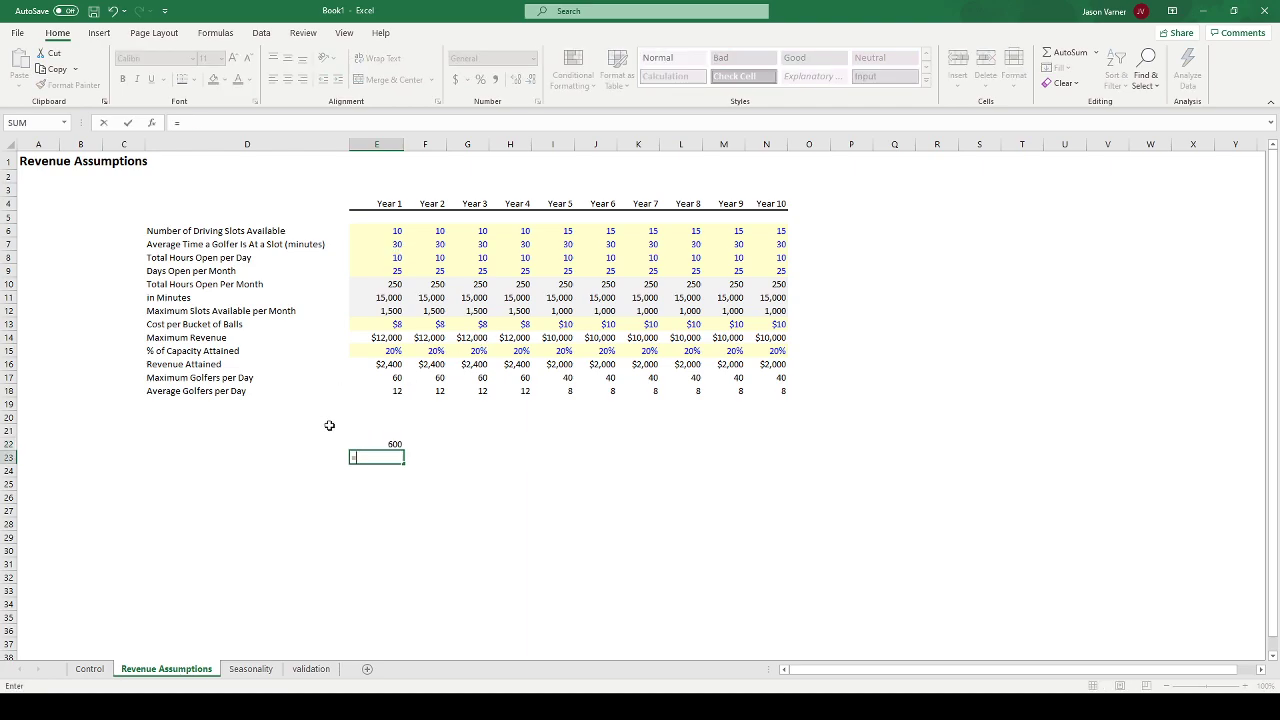
{"action": "left_click", "coordinate": [367, 444]}
{"action": "type", "text": "/"}
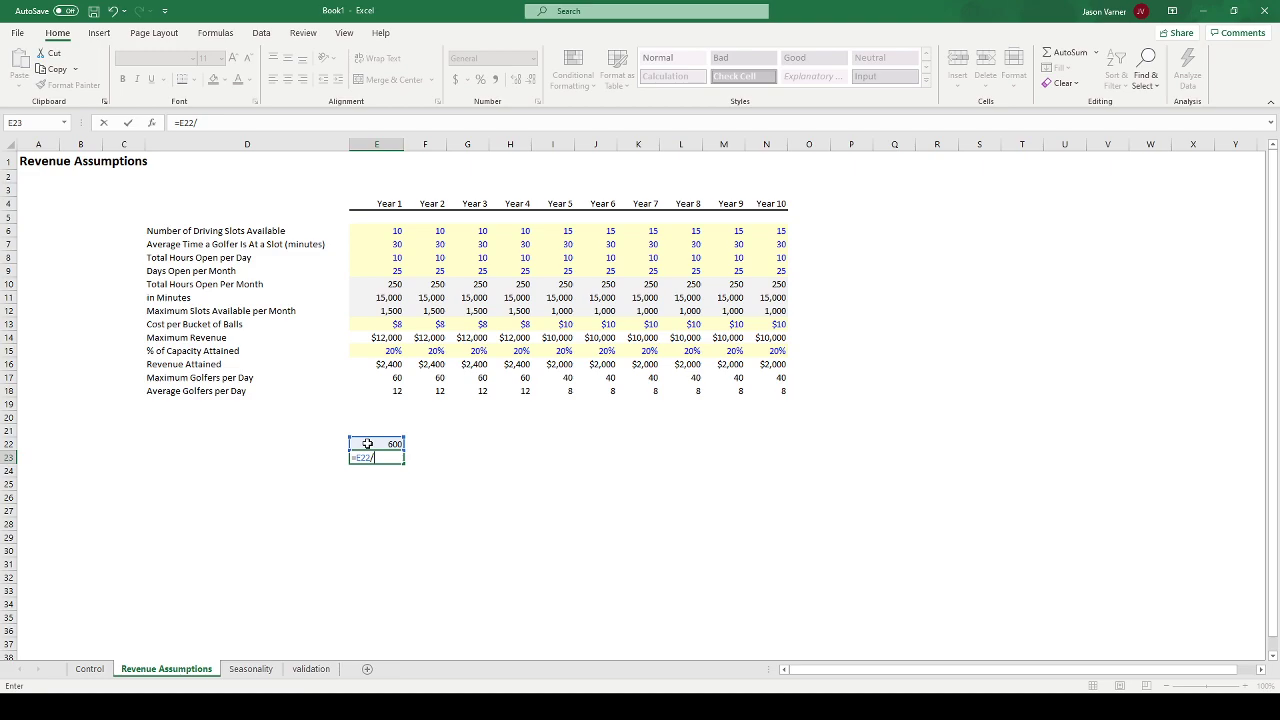
{"action": "left_click", "coordinate": [399, 244]}
{"action": "key", "text": "Return"}
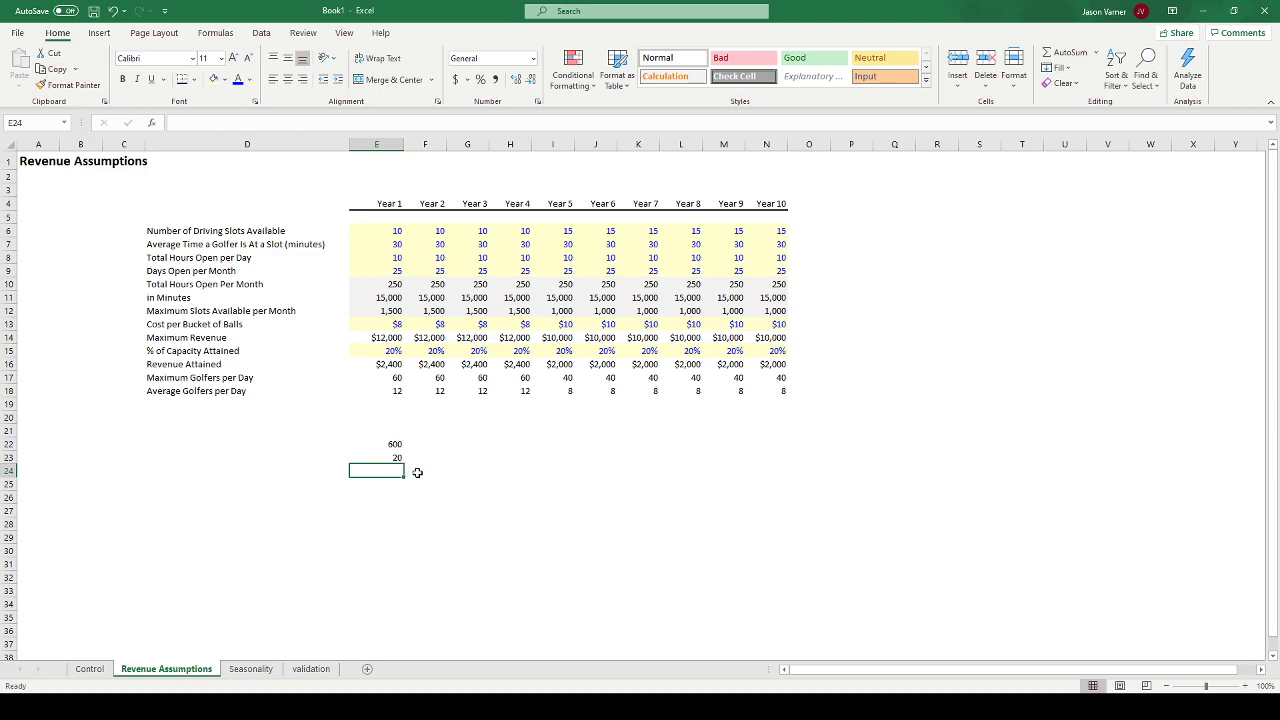
- Calculate the Year 1 daily golfers across all slots in E24 with the formula =E23*E6
{"action": "left_click", "coordinate": [392, 456]}
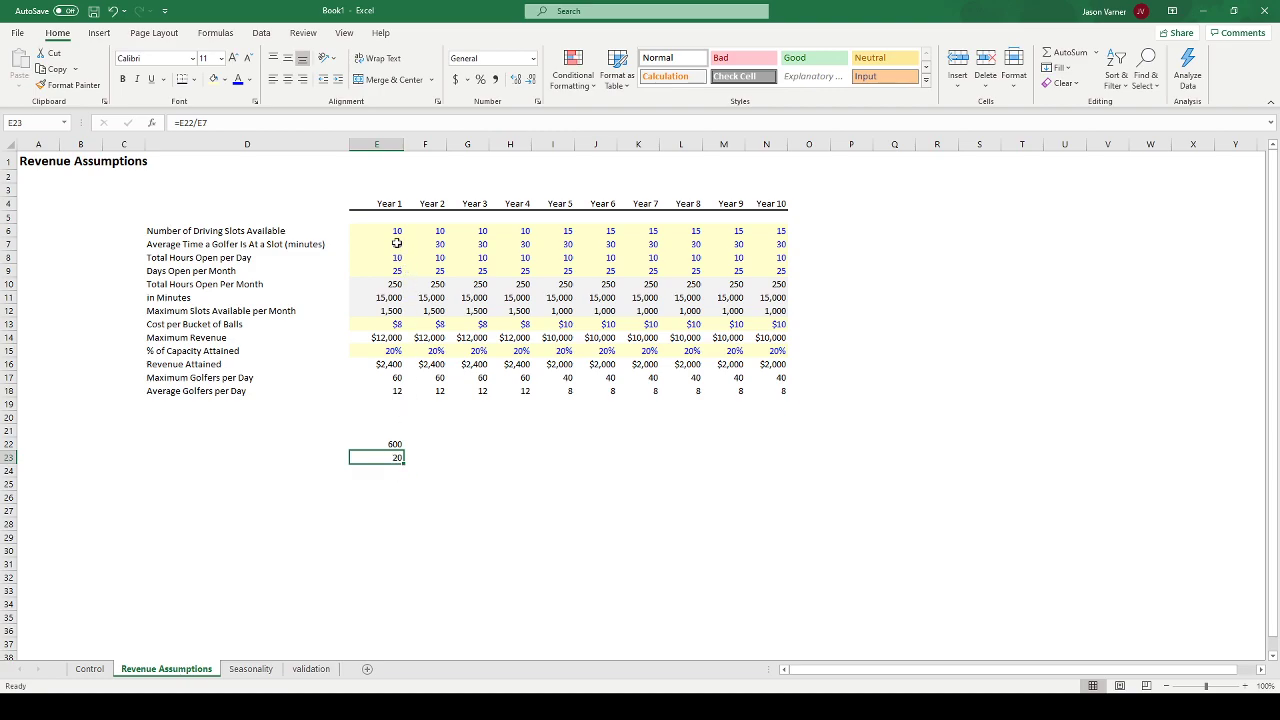
{"action": "left_click", "coordinate": [381, 470]}
{"action": "type", "text": "="}
{"action": "left_click", "coordinate": [395, 456]}
{"action": "type", "text": "*"}
{"action": "left_click", "coordinate": [389, 231]}
{"action": "key", "text": "Return"}
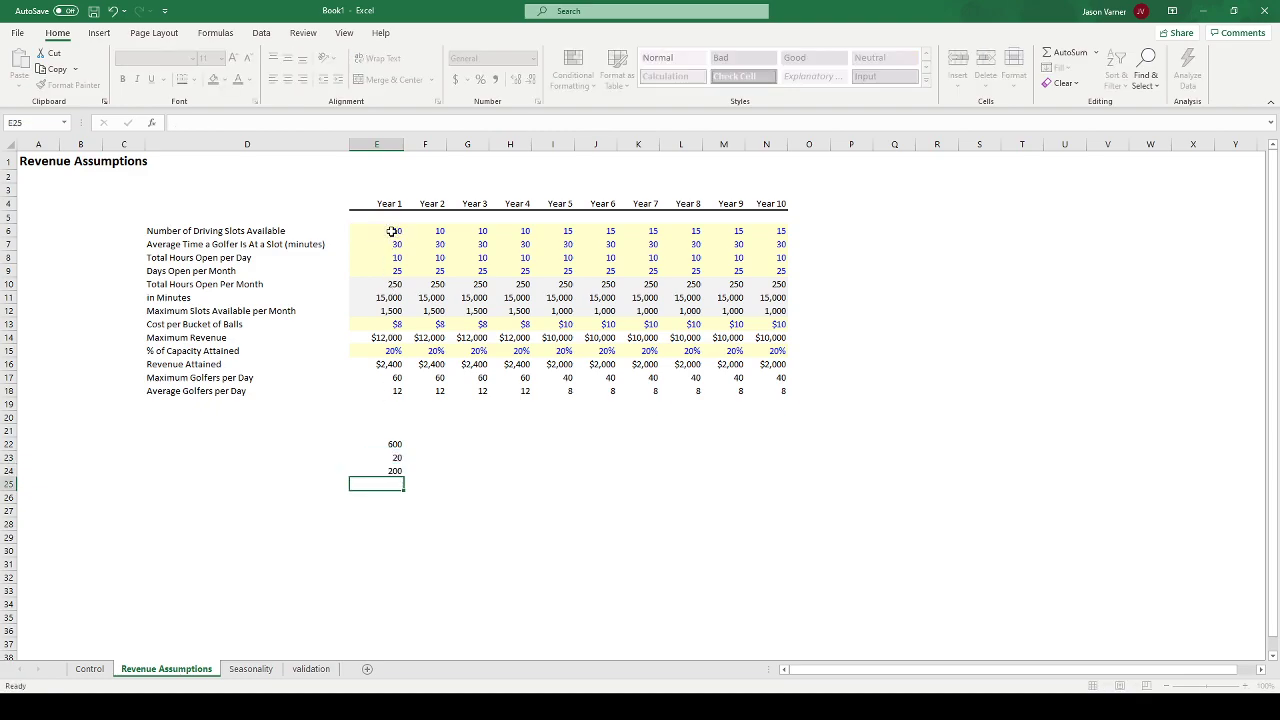
{"action": "left_click", "coordinate": [378, 470]}
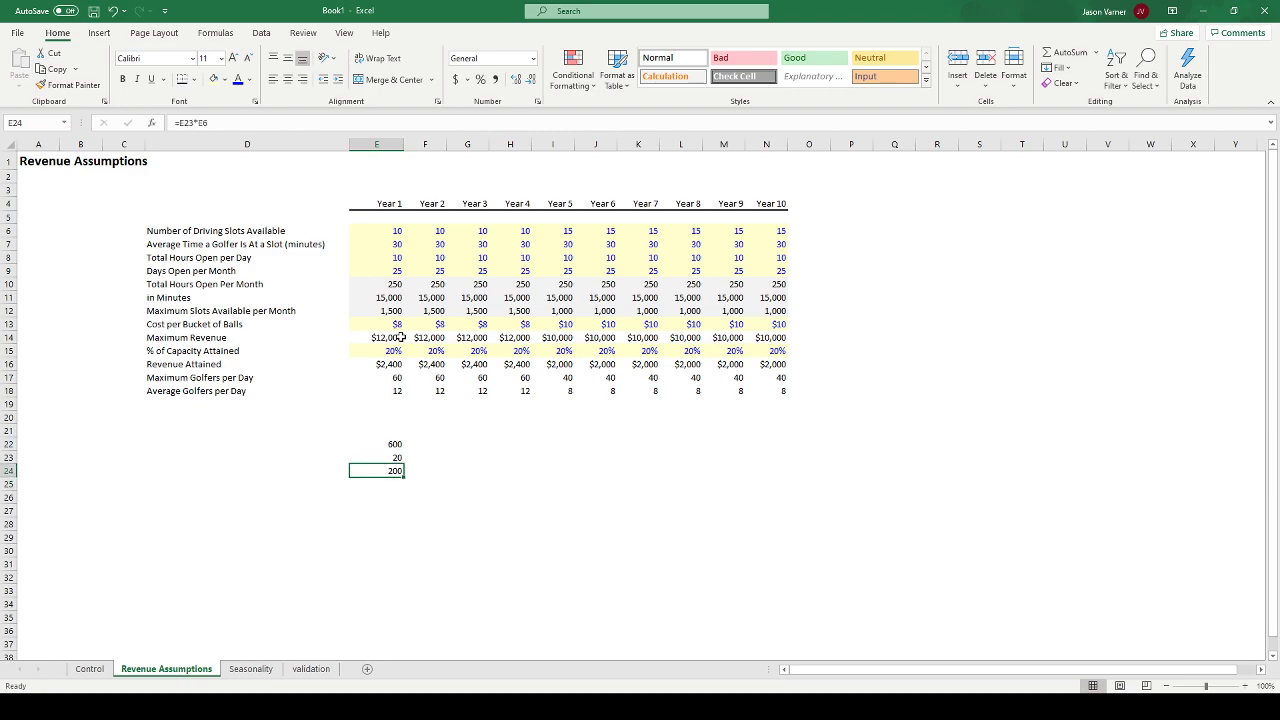
- Compare the Year 1 monthly hours and minutes formulas in E10 and E11 with the check formulas in E22 and E23
{"action": "left_click", "coordinate": [393, 285]}
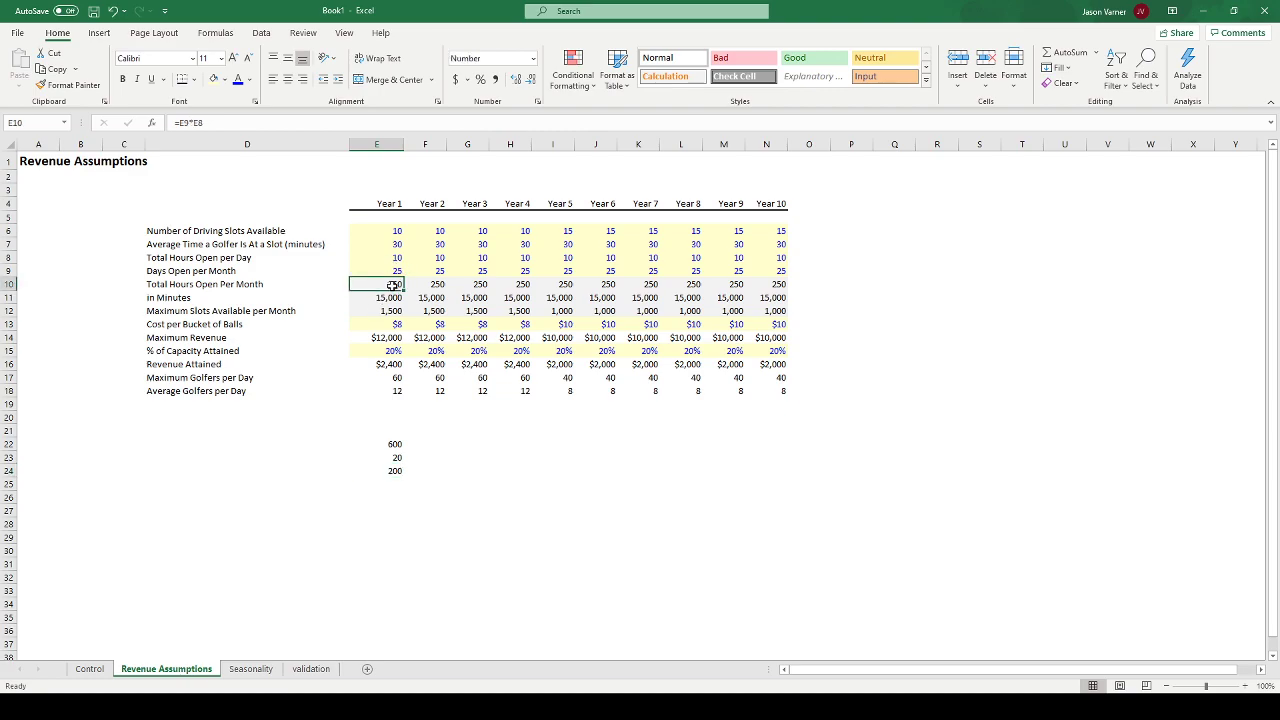
{"action": "double_click", "coordinate": [393, 285]}
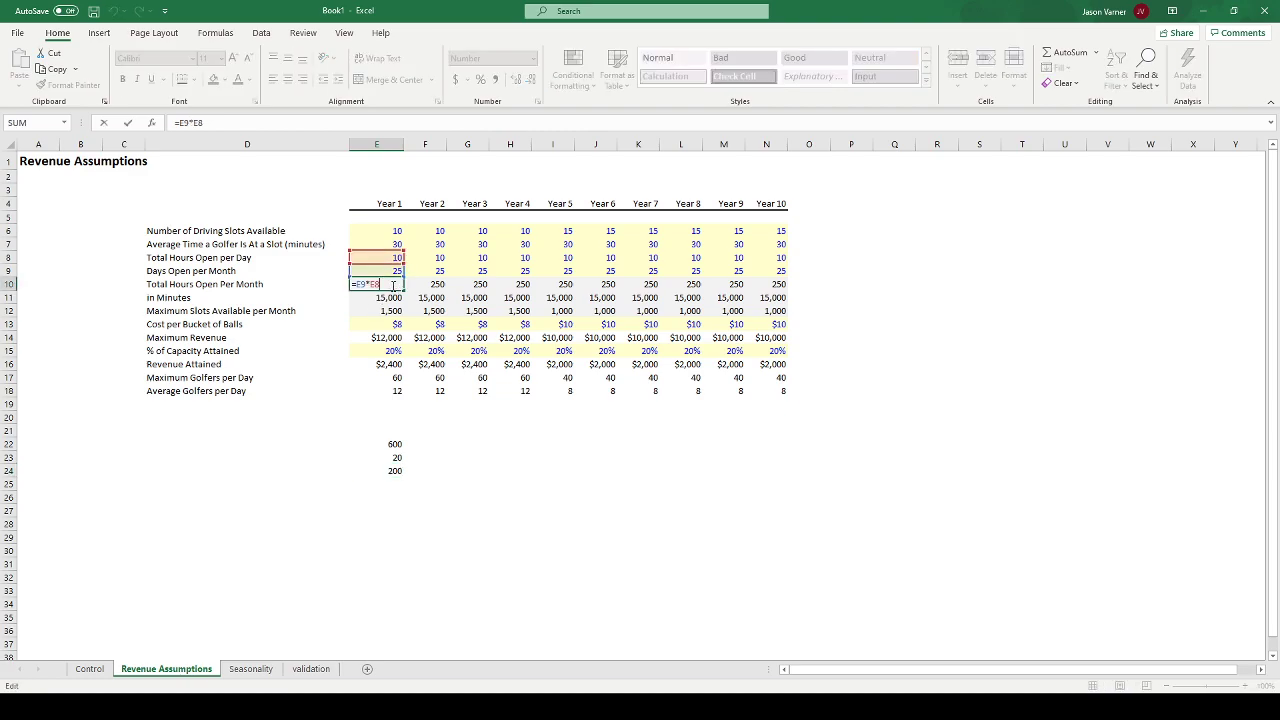
{"action": "key", "text": "Return"}
{"action": "left_click", "coordinate": [396, 443]}
{"action": "type", "text": "=E8*60"}
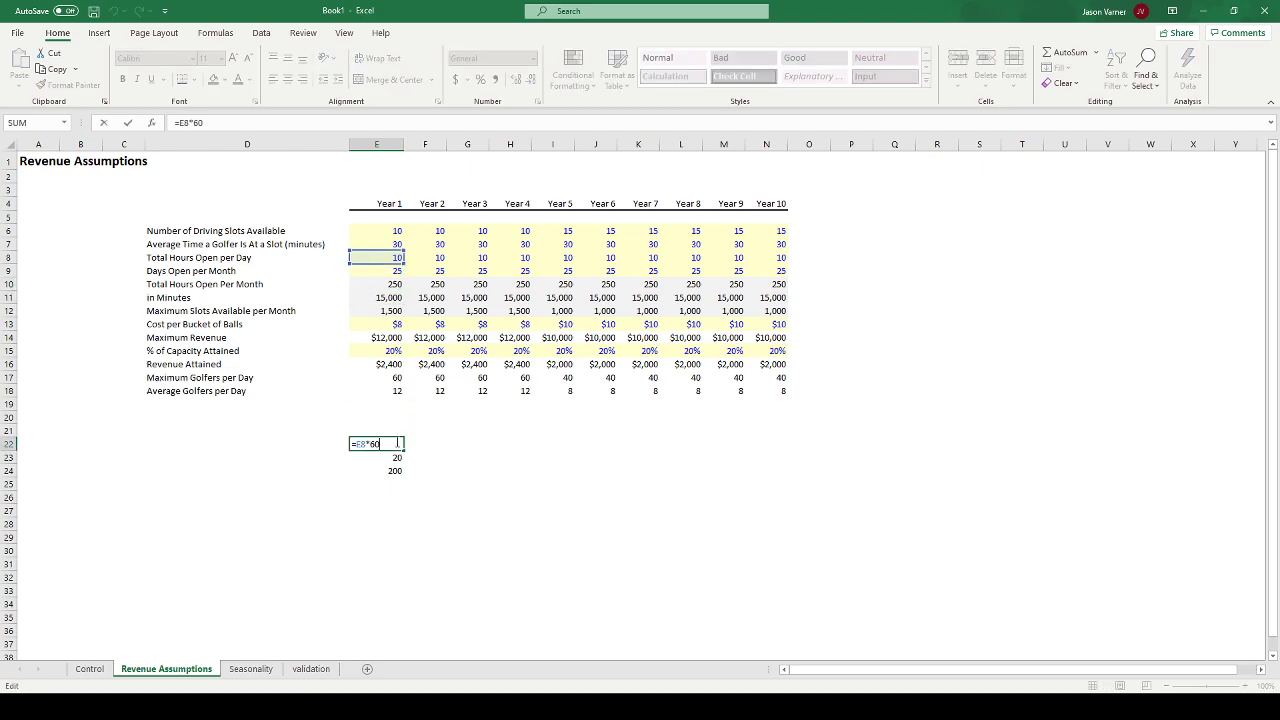
{"action": "key", "text": "Return"}
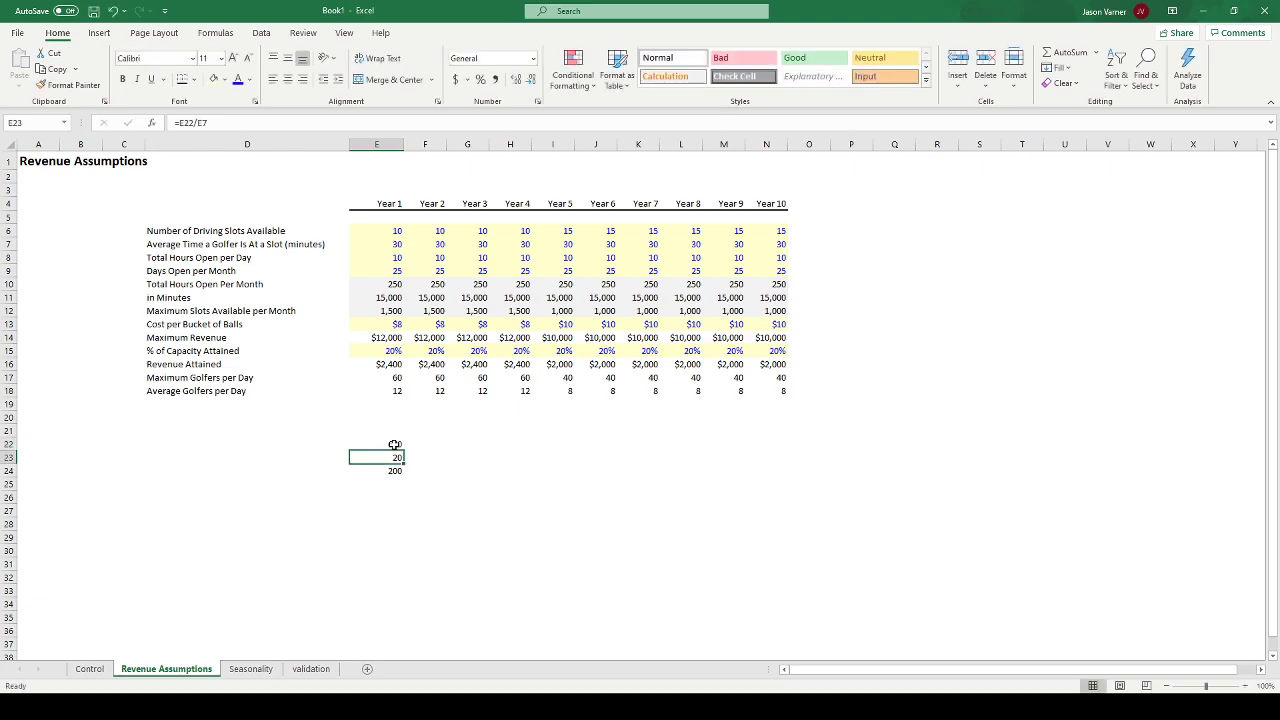
{"action": "double_click", "coordinate": [383, 457]}
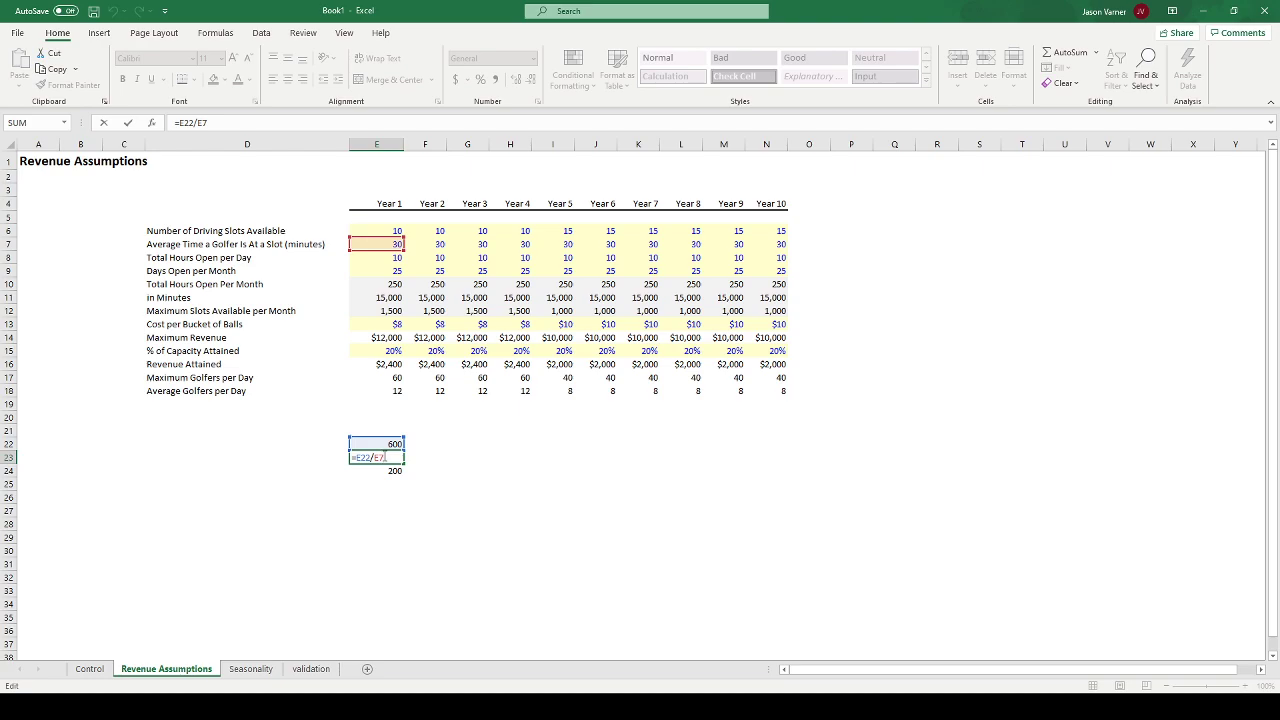
{"action": "key", "text": "Return"}
{"action": "left_click", "coordinate": [388, 284]}
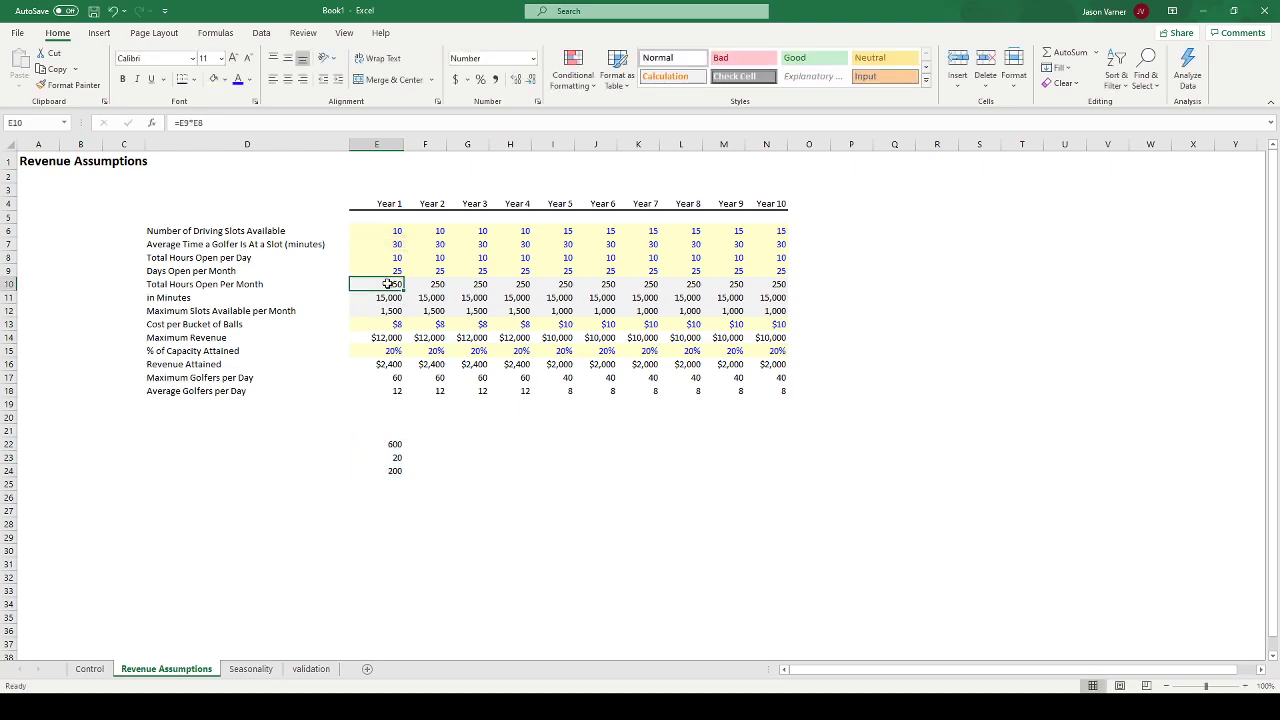
{"action": "double_click", "coordinate": [388, 284]}
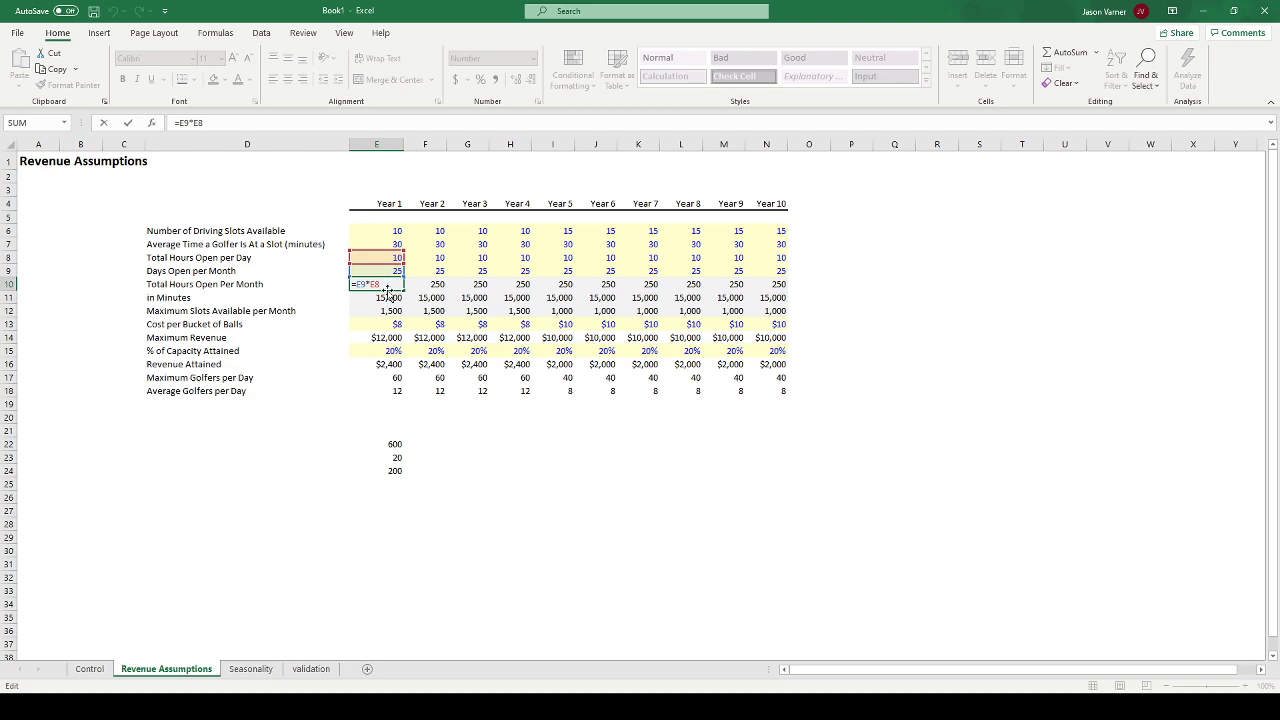
{"action": "left_click", "coordinate": [388, 298]}
{"action": "double_click", "coordinate": [388, 298]}
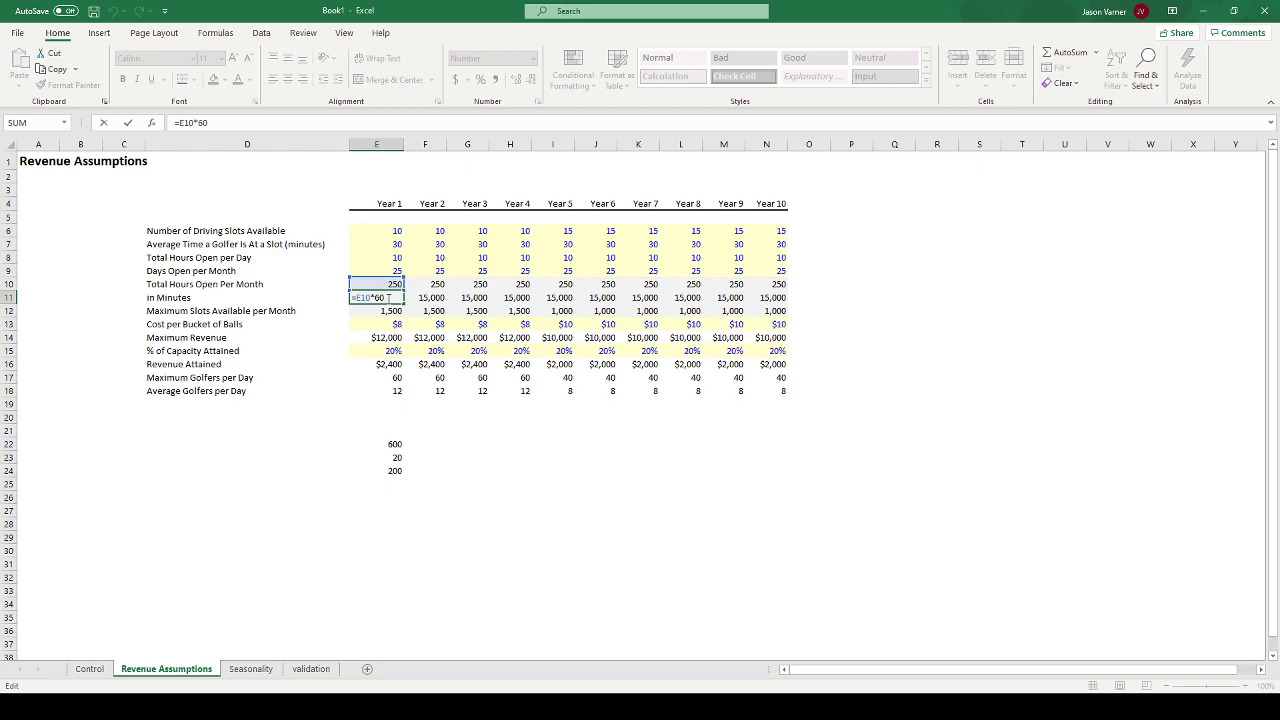
{"action": "key", "text": "Escape"}
{"action": "left_click", "coordinate": [390, 231]}
{"action": "key", "text": "BackSpace"}
{"action": "key", "text": "Return"}
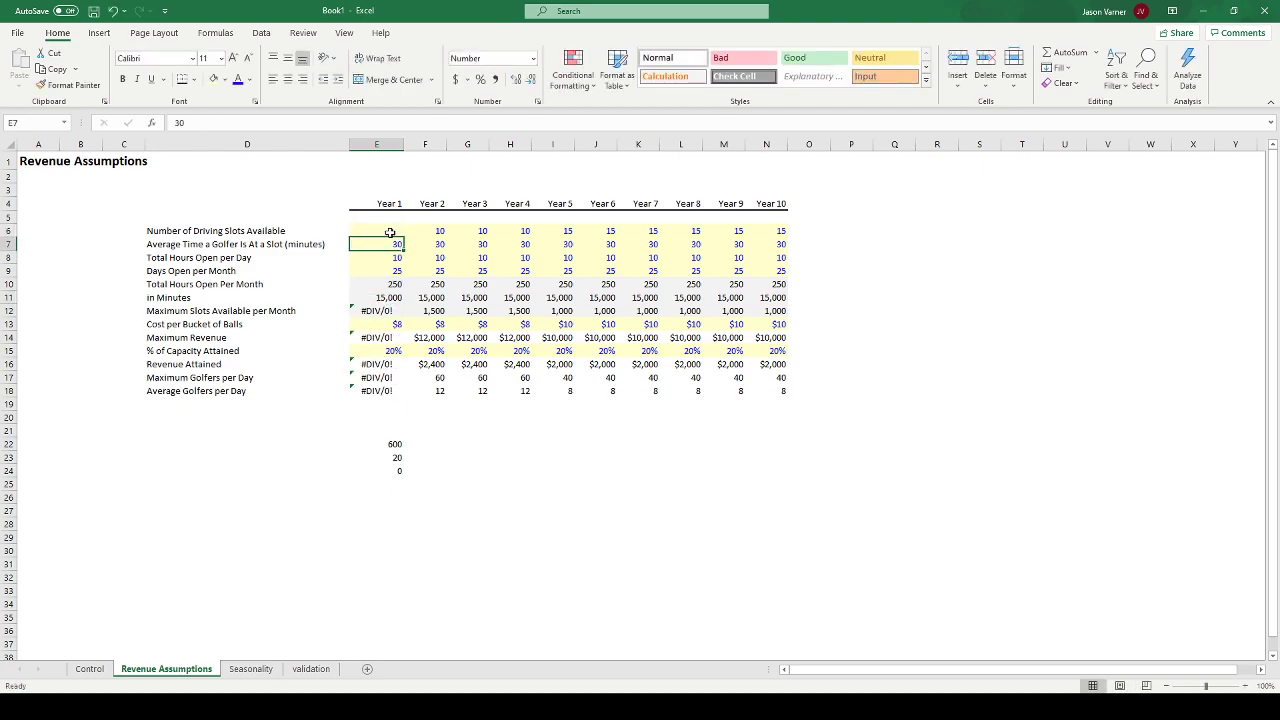
{"action": "left_click", "coordinate": [113, 11]}
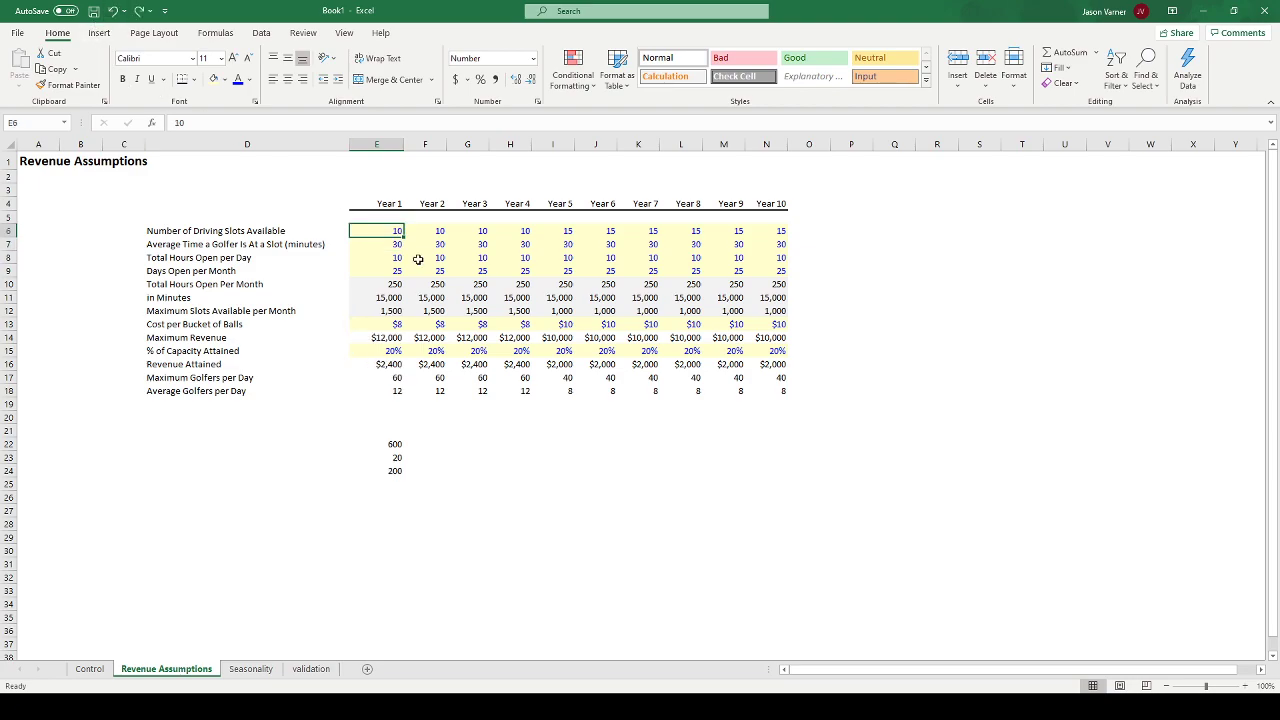
- Trace the Year 1 formulas for monthly hours, minutes and maximum slots in E10, E11 and E12
{"action": "double_click", "coordinate": [392, 297]}
{"action": "key", "text": "Return"}
{"action": "double_click", "coordinate": [385, 311]}
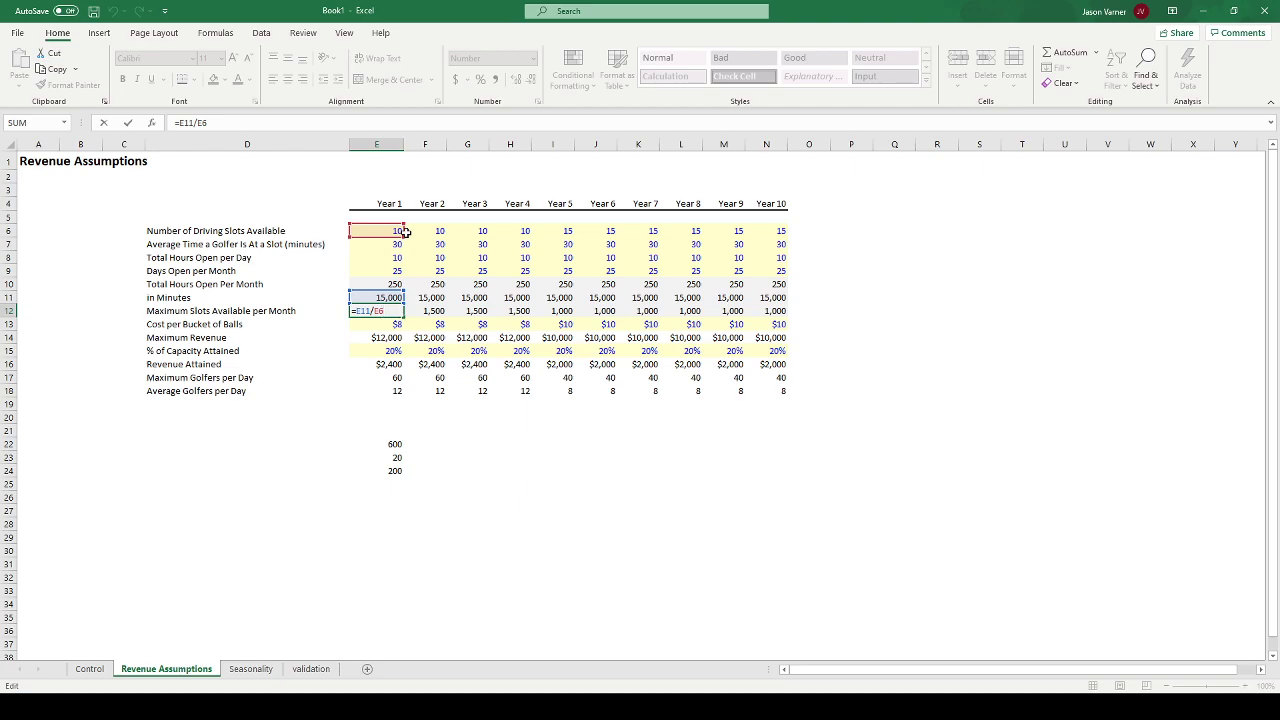
{"action": "left_click", "coordinate": [390, 311]}
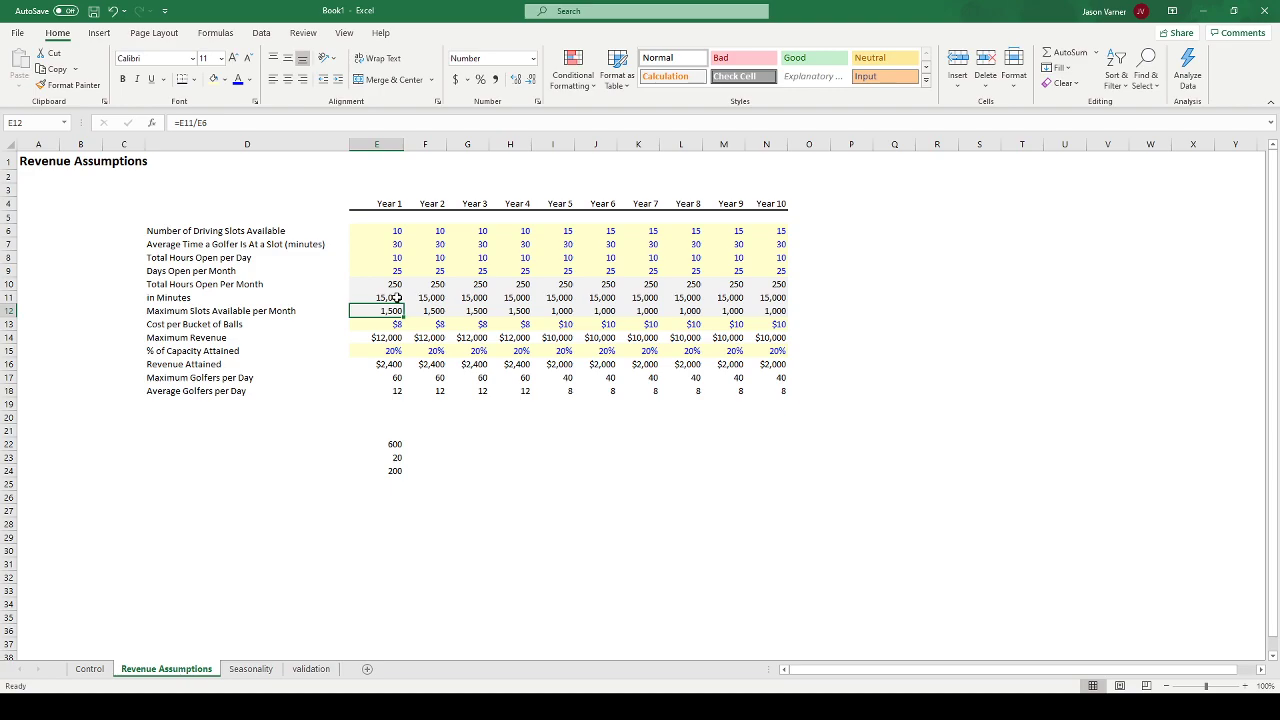
{"action": "double_click", "coordinate": [397, 298]}
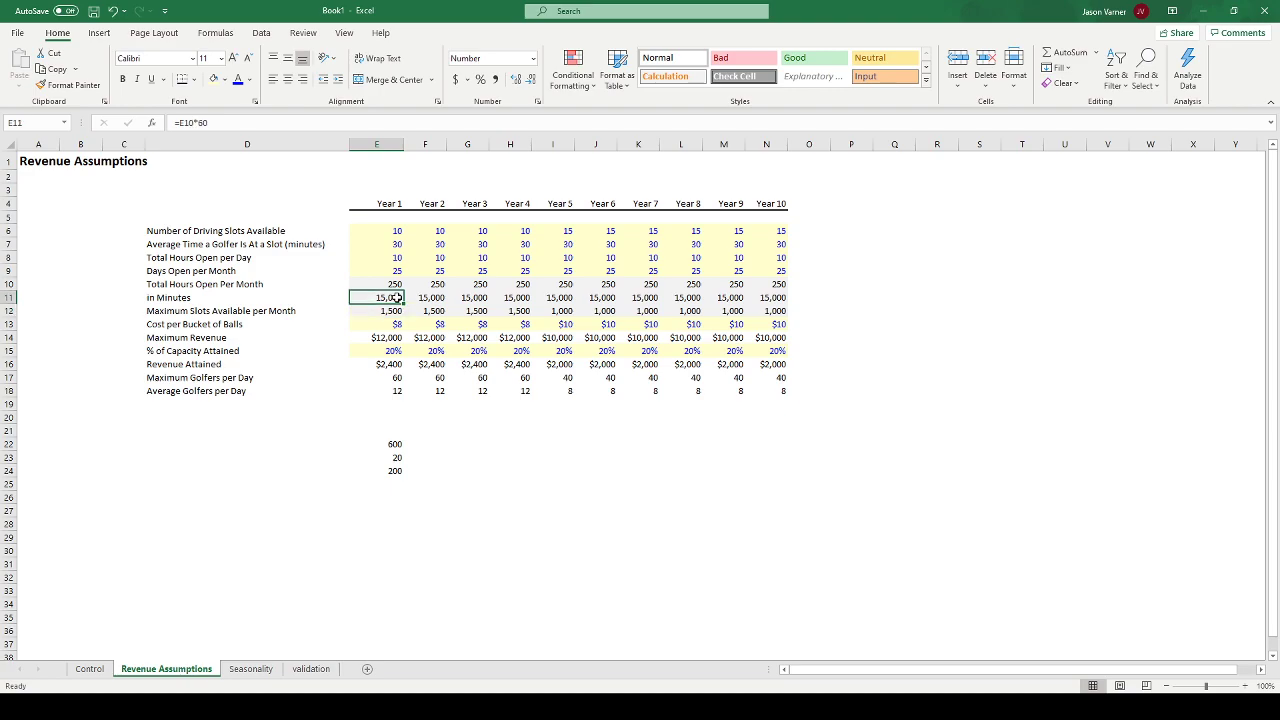
{"action": "key", "text": "Return"}
{"action": "double_click", "coordinate": [397, 286]}
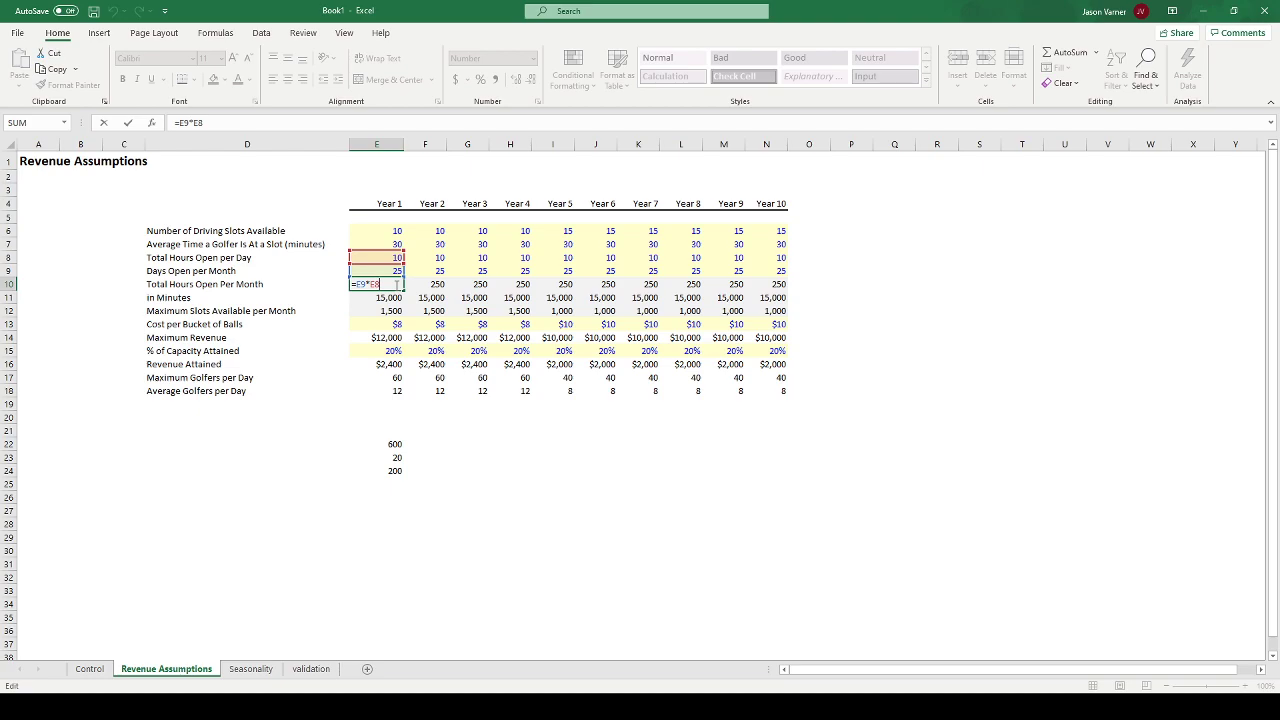
{"action": "key", "text": "Return"}
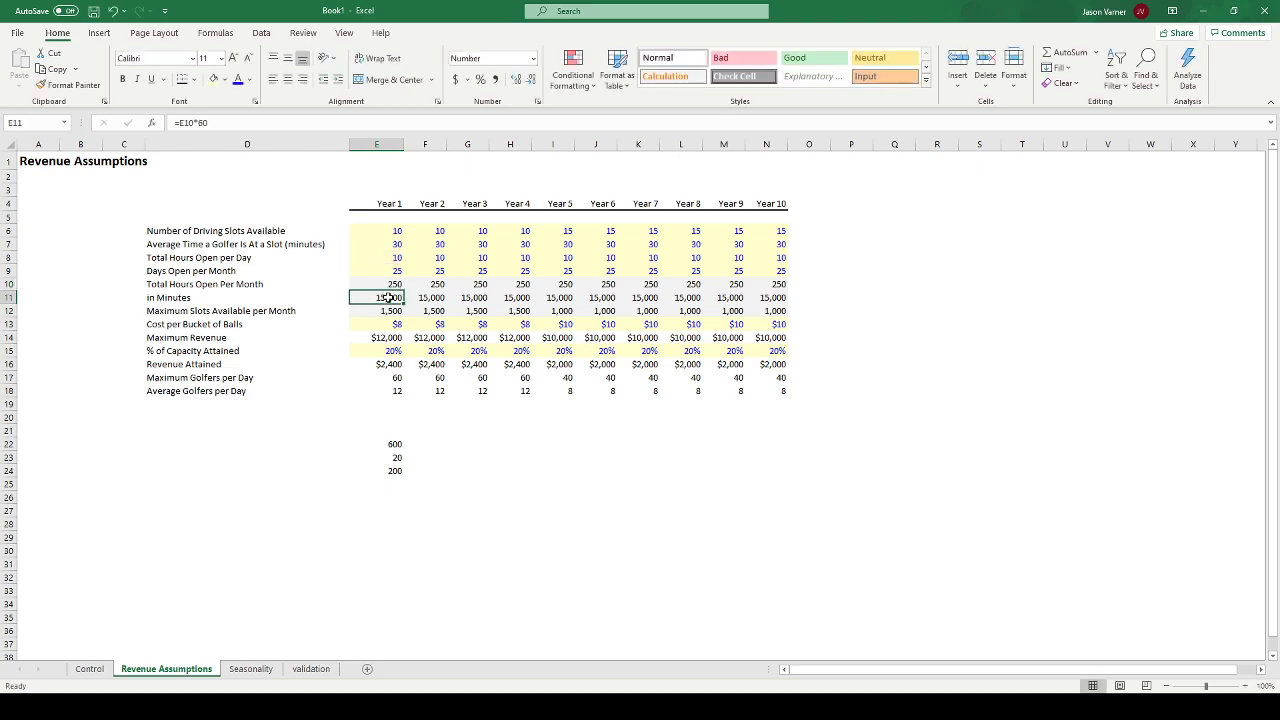
- Multiply the Year 1 minutes formula in E11 by the number of driving slots, making it =E10*60*E6
{"action": "left_click", "coordinate": [391, 234]}
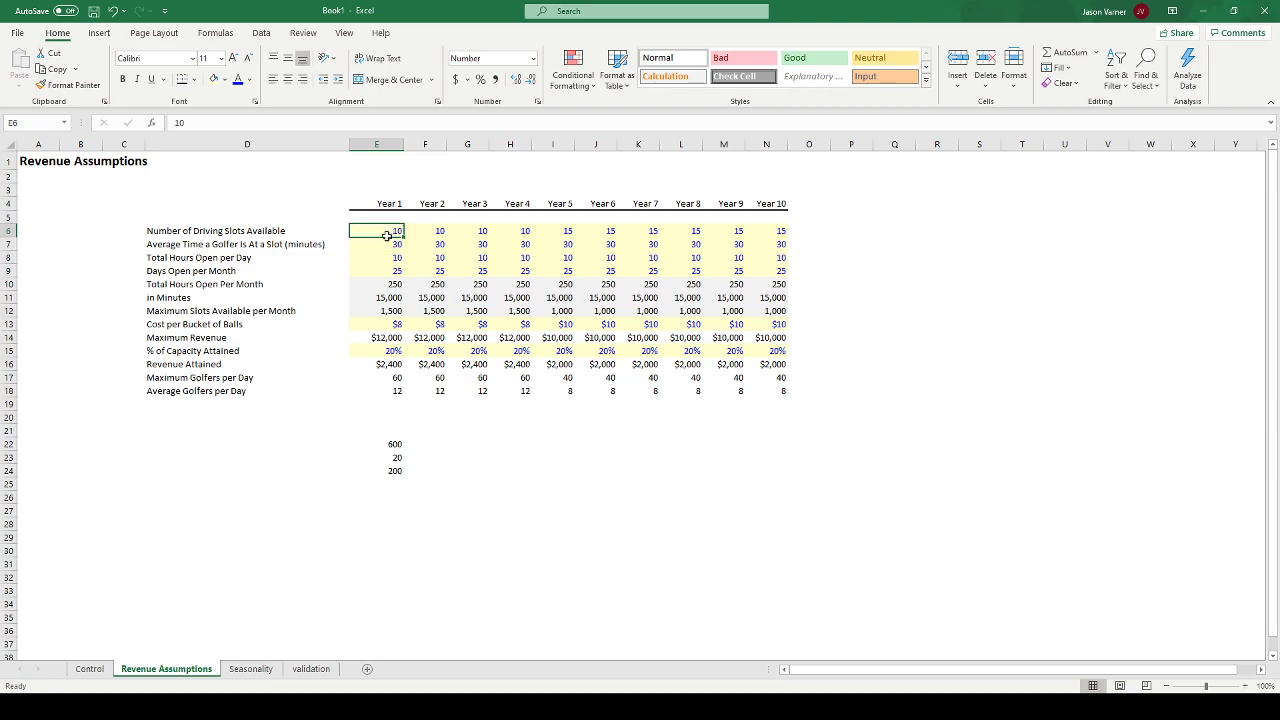
{"action": "left_click", "coordinate": [388, 297]}
{"action": "left_click", "coordinate": [305, 122]}
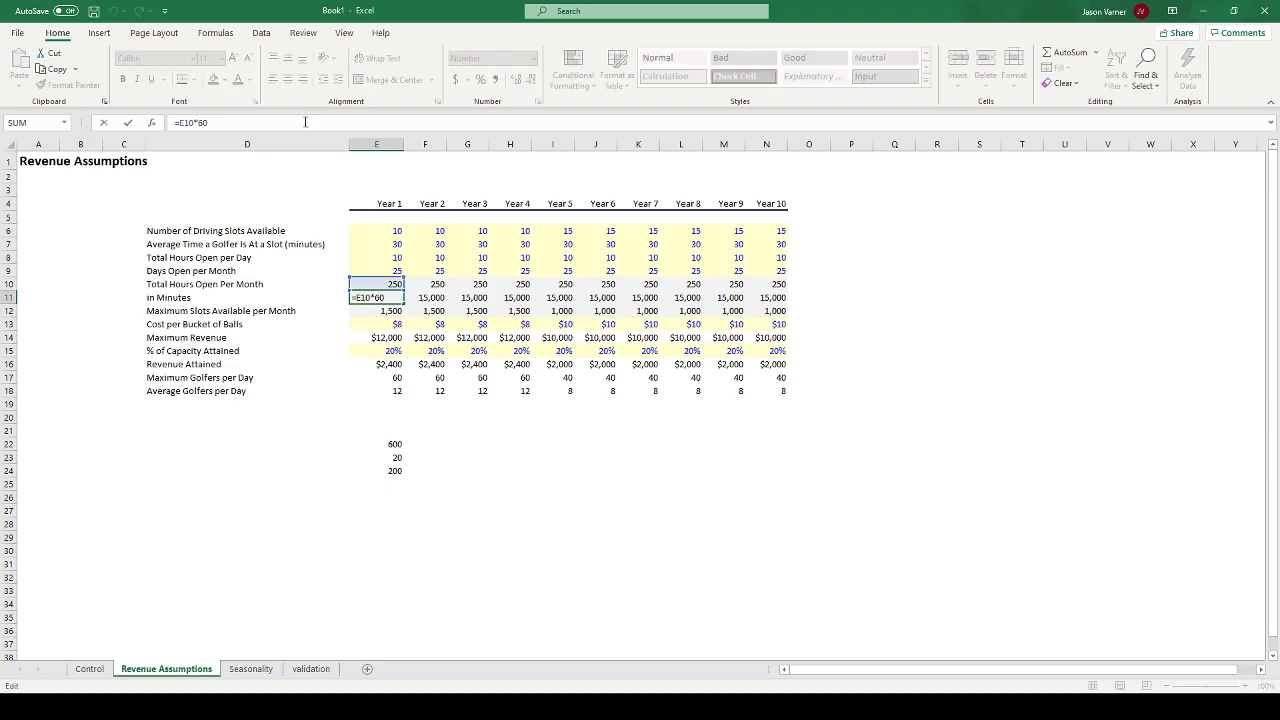
{"action": "type", "text": "*"}
{"action": "left_click", "coordinate": [381, 229]}
{"action": "key", "text": "Return"}
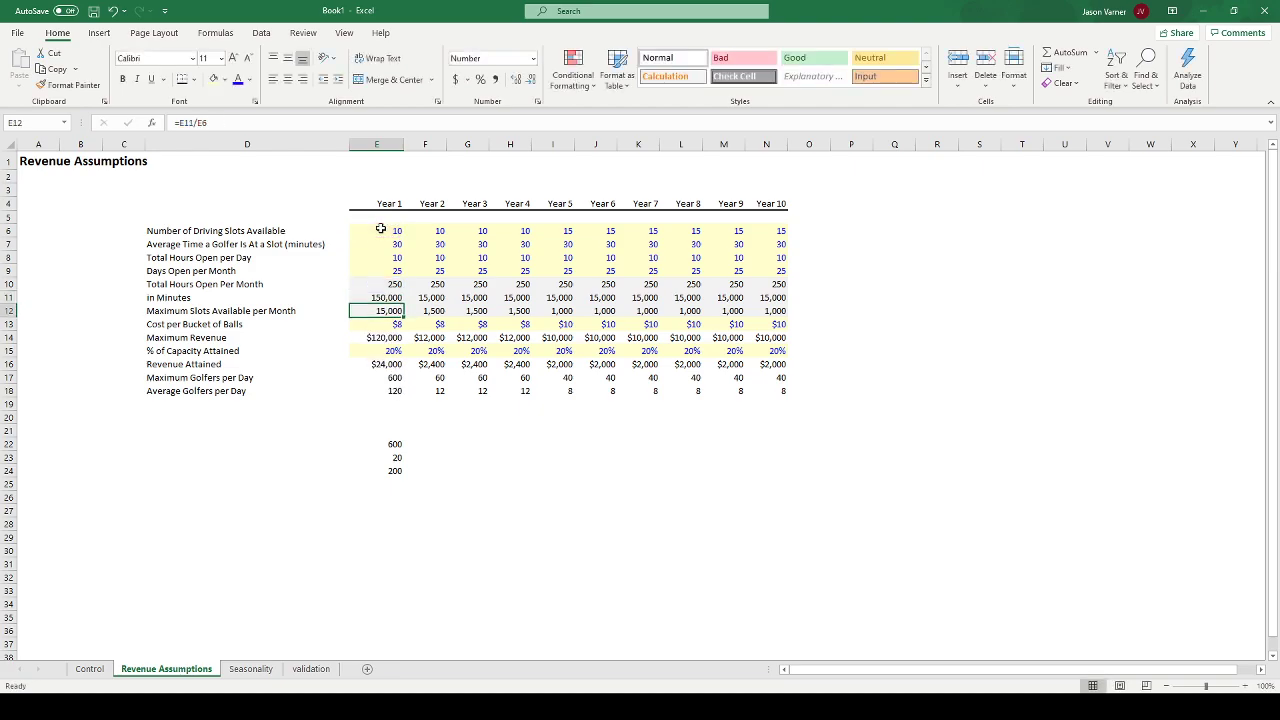
- Set the Year 1 Number of Driving Slots Available to 7 and fill it across through Year 10
{"action": "double_click", "coordinate": [387, 444]}
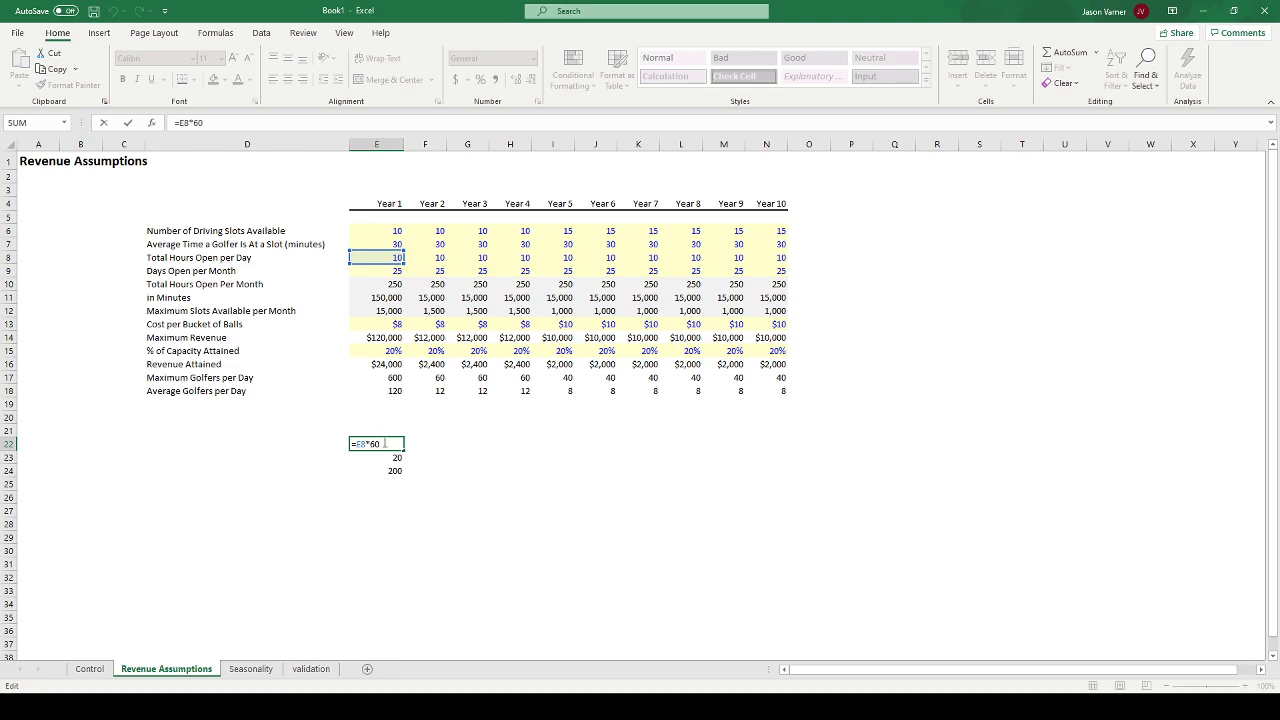
{"action": "key", "text": "Return"}
{"action": "left_click", "coordinate": [382, 229]}
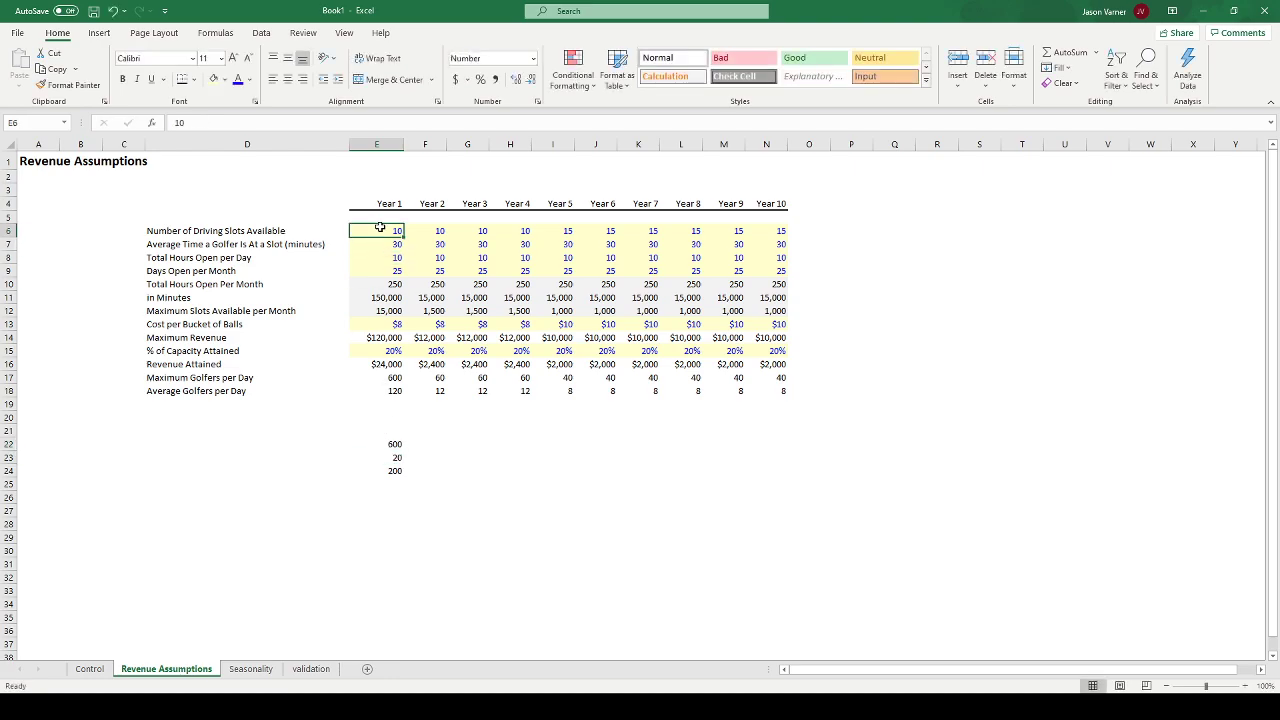
{"action": "type", "text": "7"}
{"action": "key", "text": "Return"}
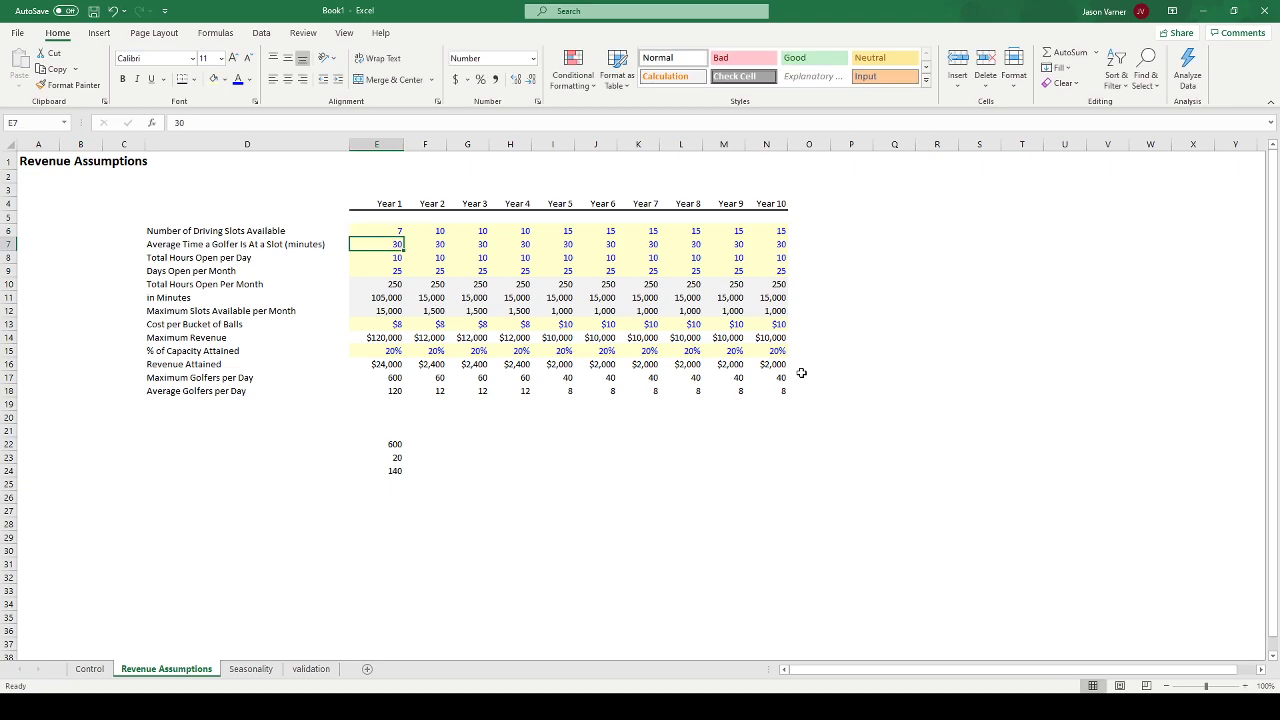
{"action": "left_click", "coordinate": [401, 233]}
{"action": "left_click_drag", "start_coordinate": [403, 237], "coordinate": [780, 240]}
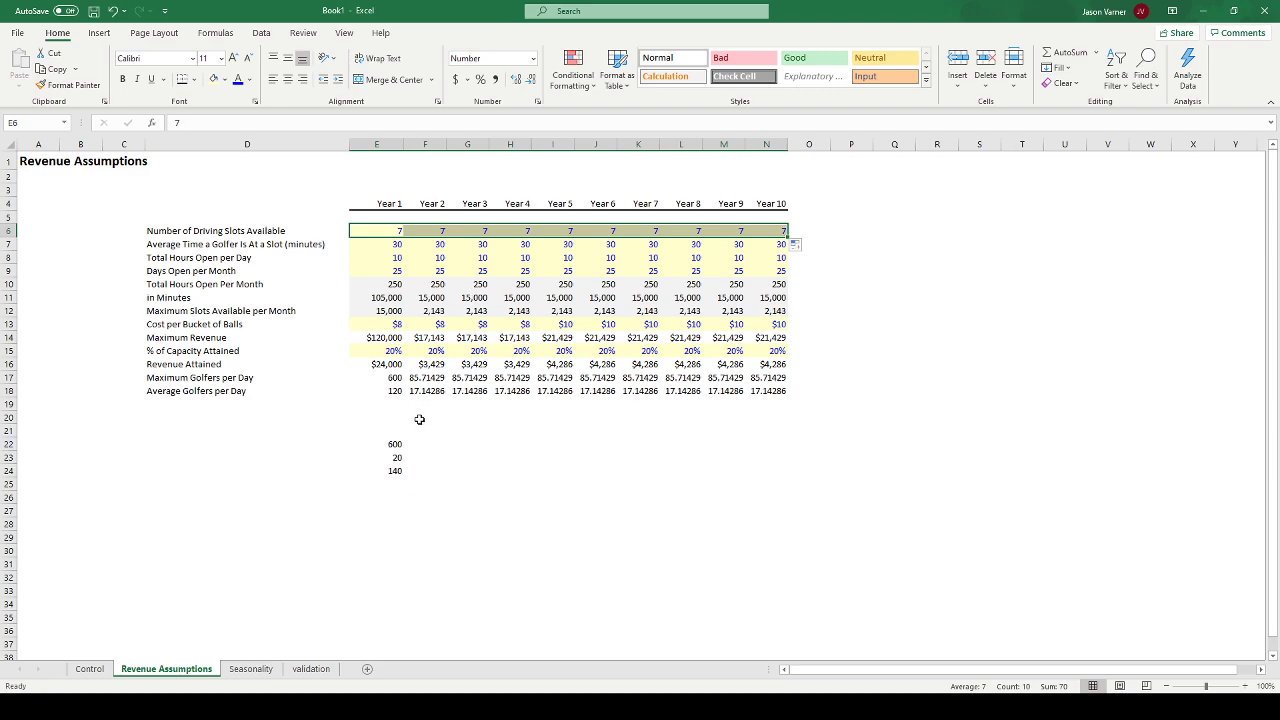
{"action": "left_click", "coordinate": [385, 233]}
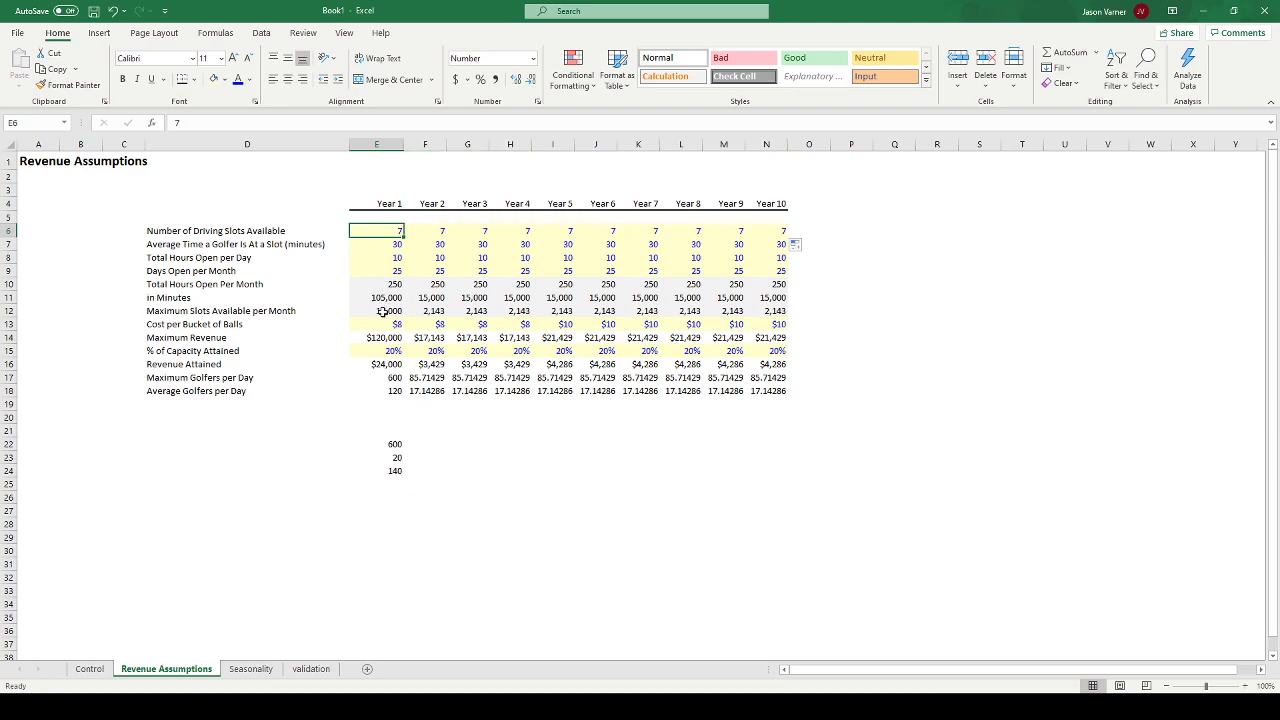
- Format the Maximum and Average Golfers per Day rows for Years 1 to 10 as whole numbers
{"action": "left_click", "coordinate": [382, 379]}
{"action": "left_click_drag", "start_coordinate": [385, 390], "coordinate": [767, 378]}
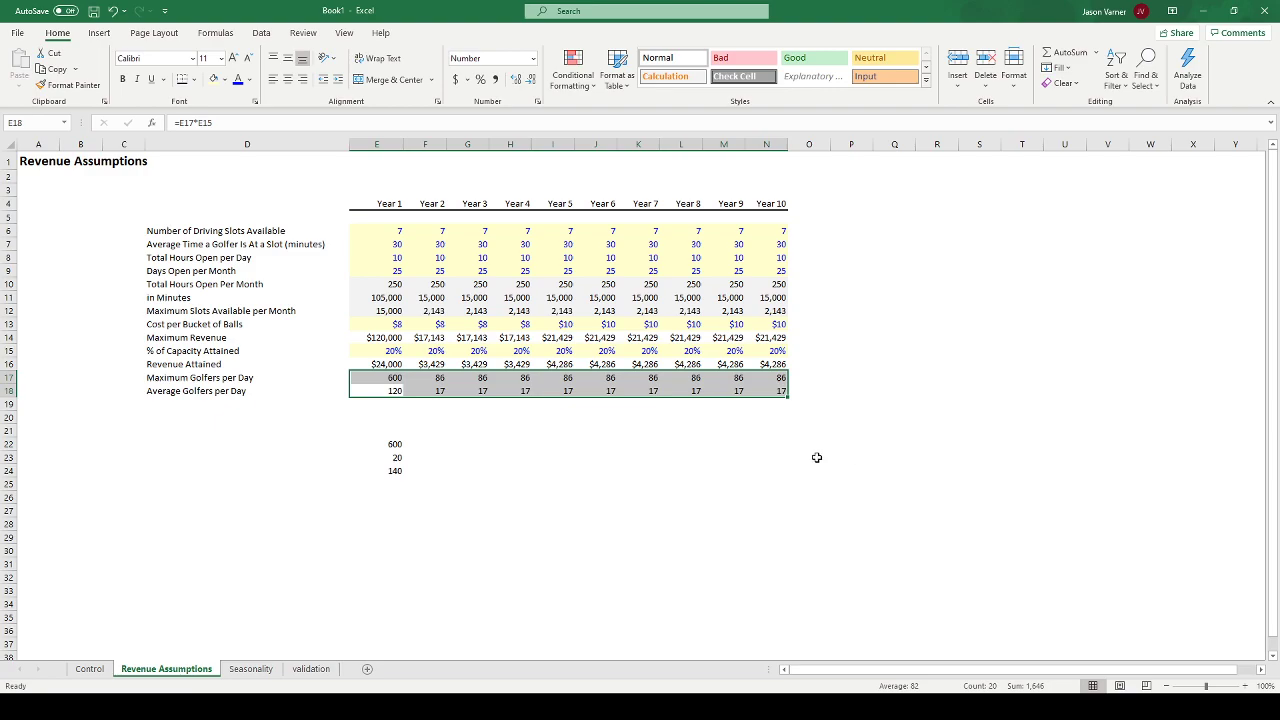
{"action": "left_click", "coordinate": [620, 470]}
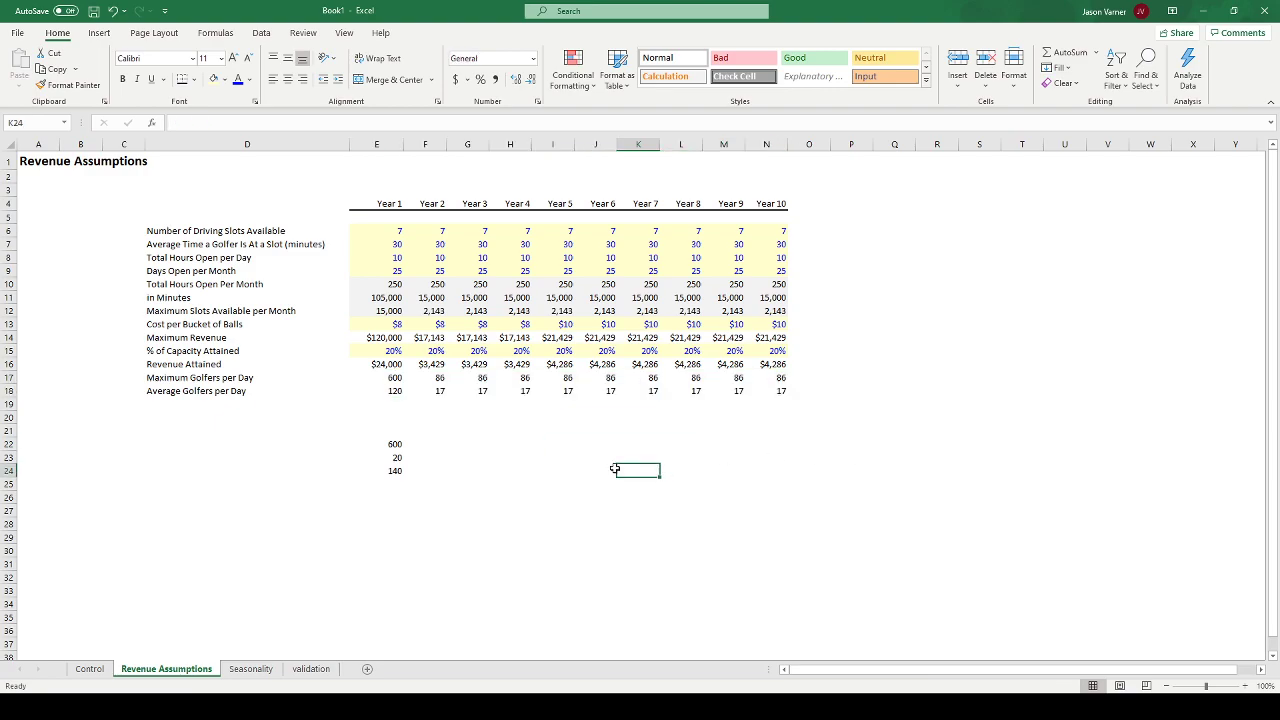
- Examine the formulas for total hours open per month, minutes and maximum slots available per month
{"action": "left_click", "coordinate": [383, 232]}
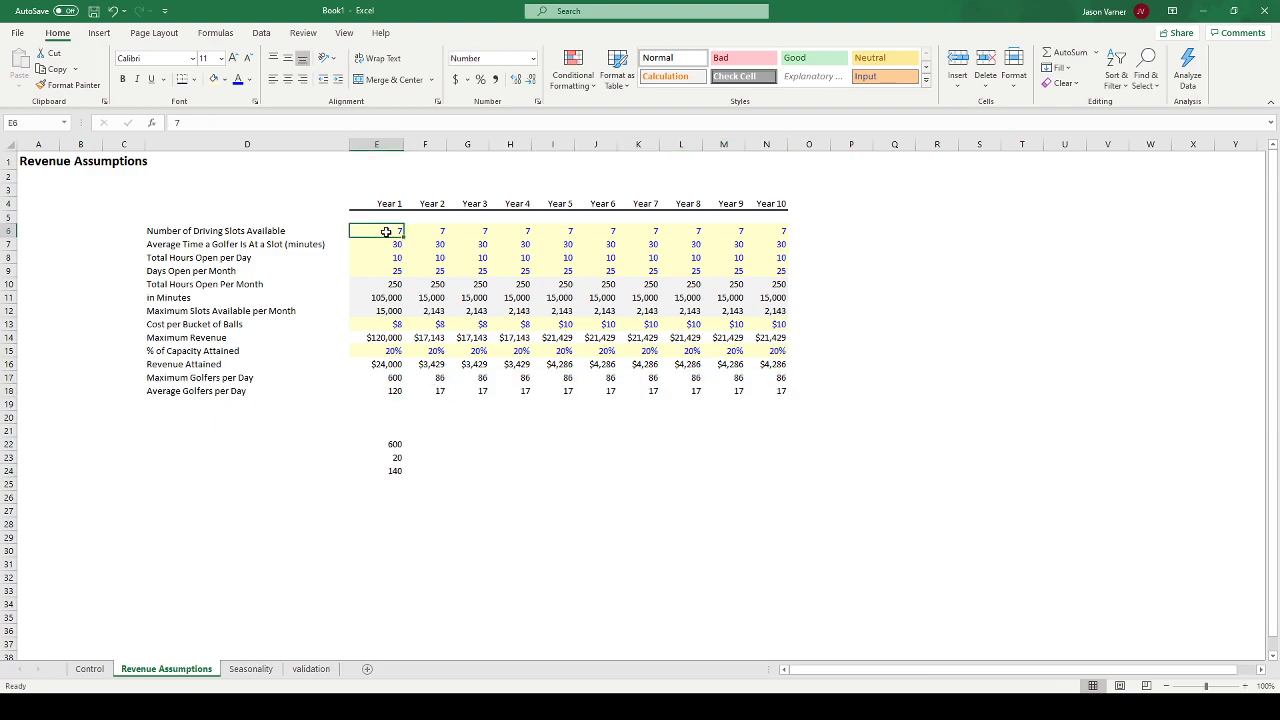
{"action": "double_click", "coordinate": [383, 284]}
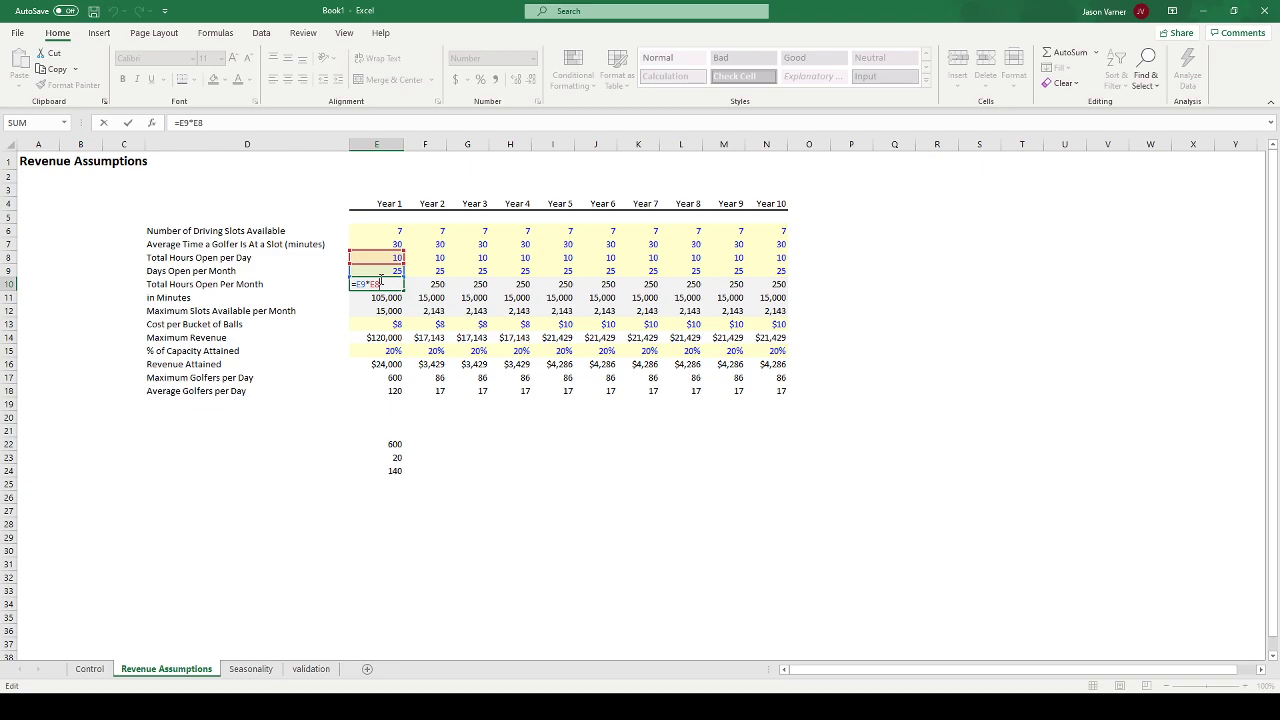
{"action": "key", "text": "Return"}
{"action": "left_click", "coordinate": [380, 258]}
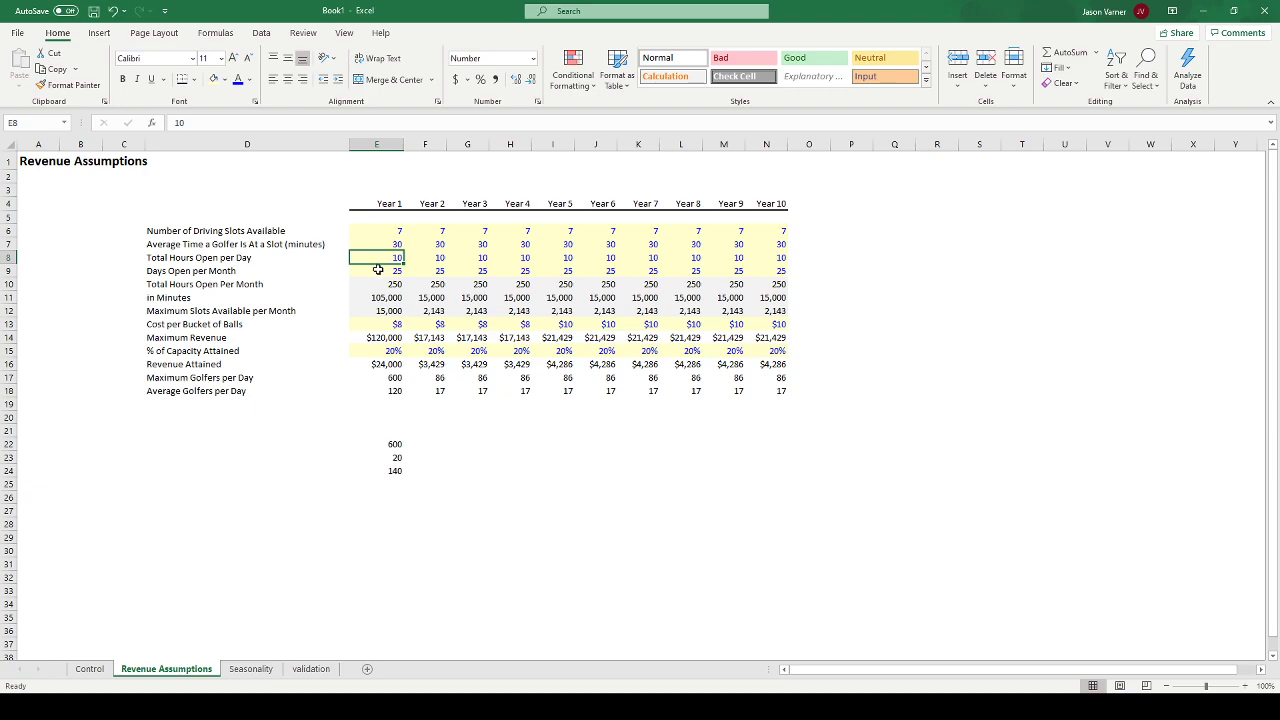
{"action": "left_click", "coordinate": [376, 284]}
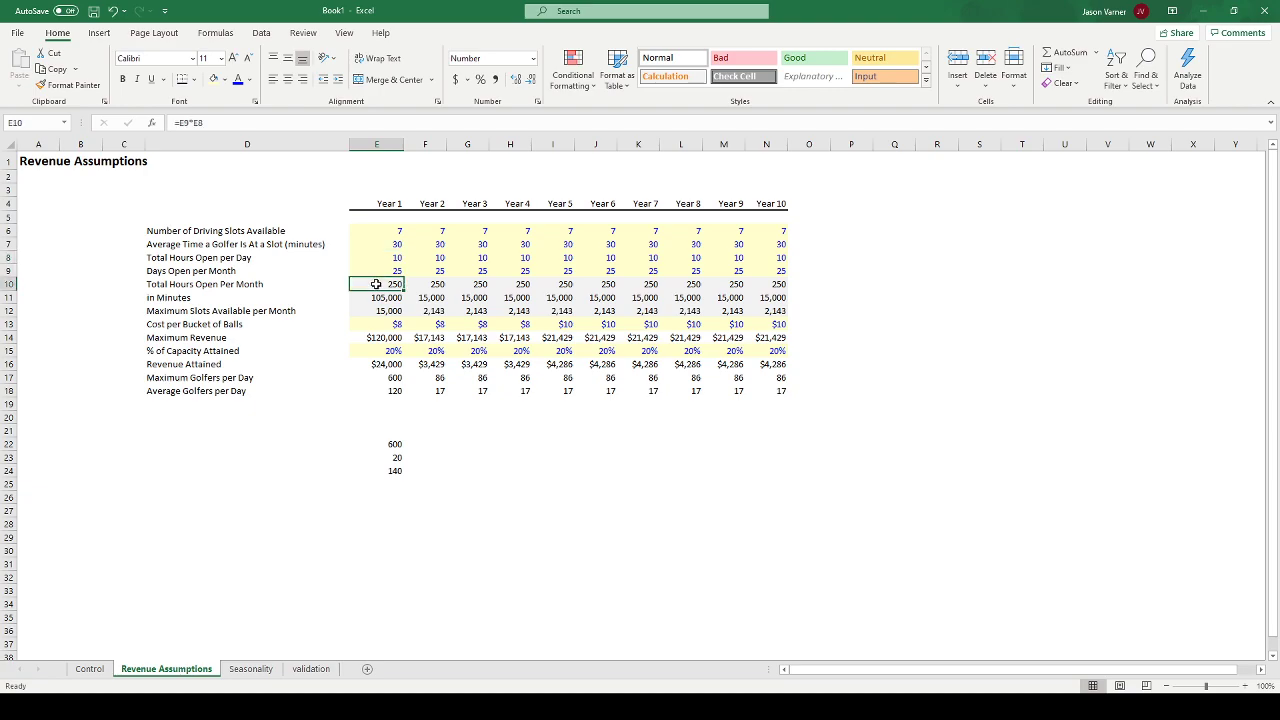
{"action": "double_click", "coordinate": [376, 297]}
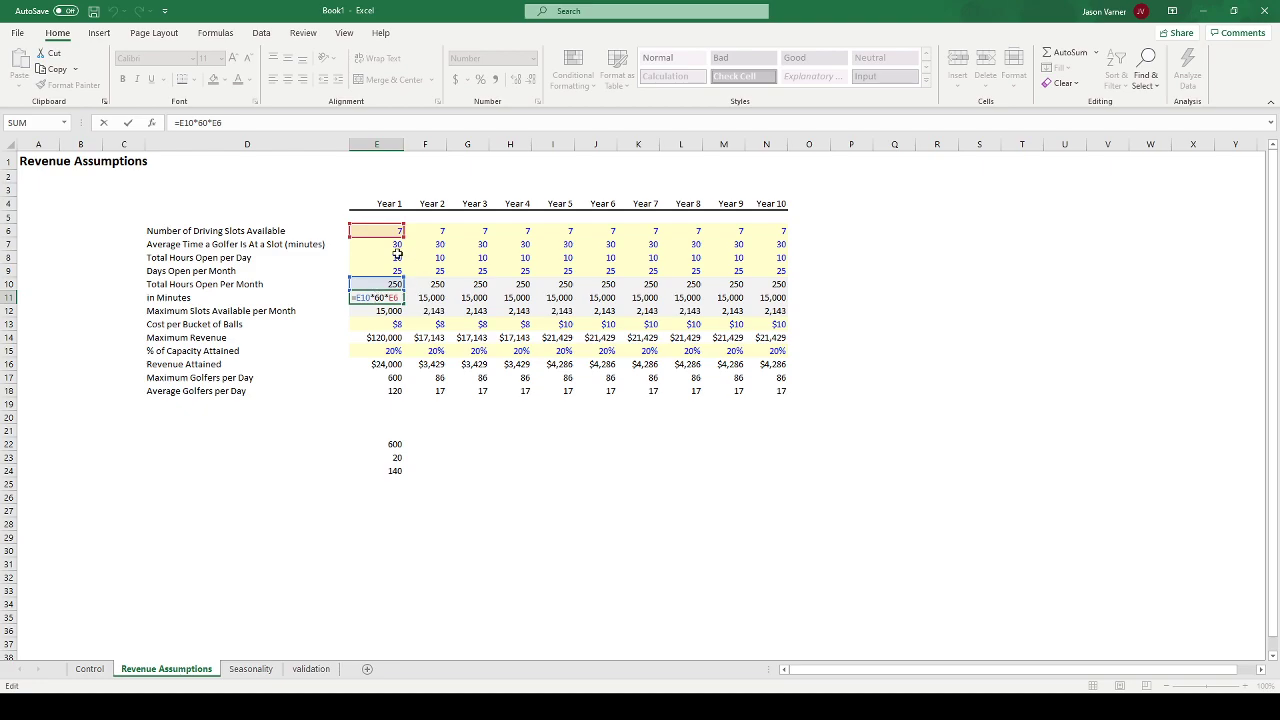
{"action": "key", "text": "Return"}
{"action": "left_click", "coordinate": [386, 297]}
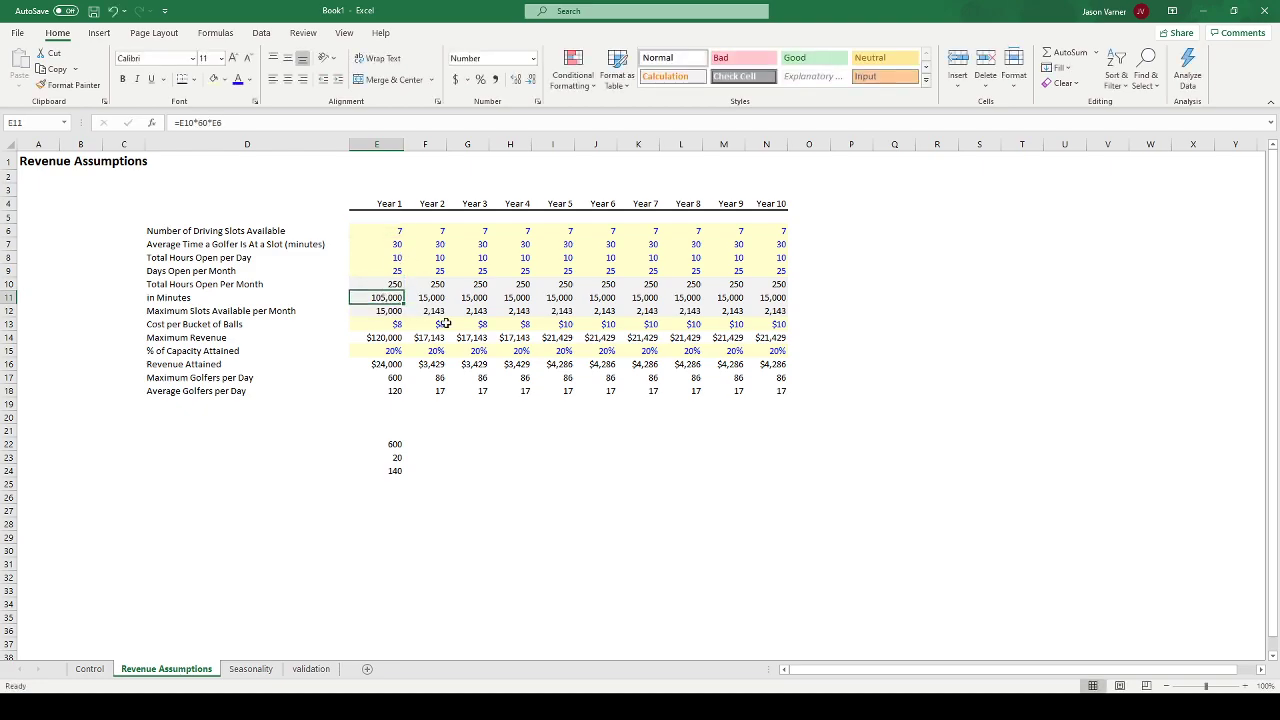
{"action": "double_click", "coordinate": [388, 312]}
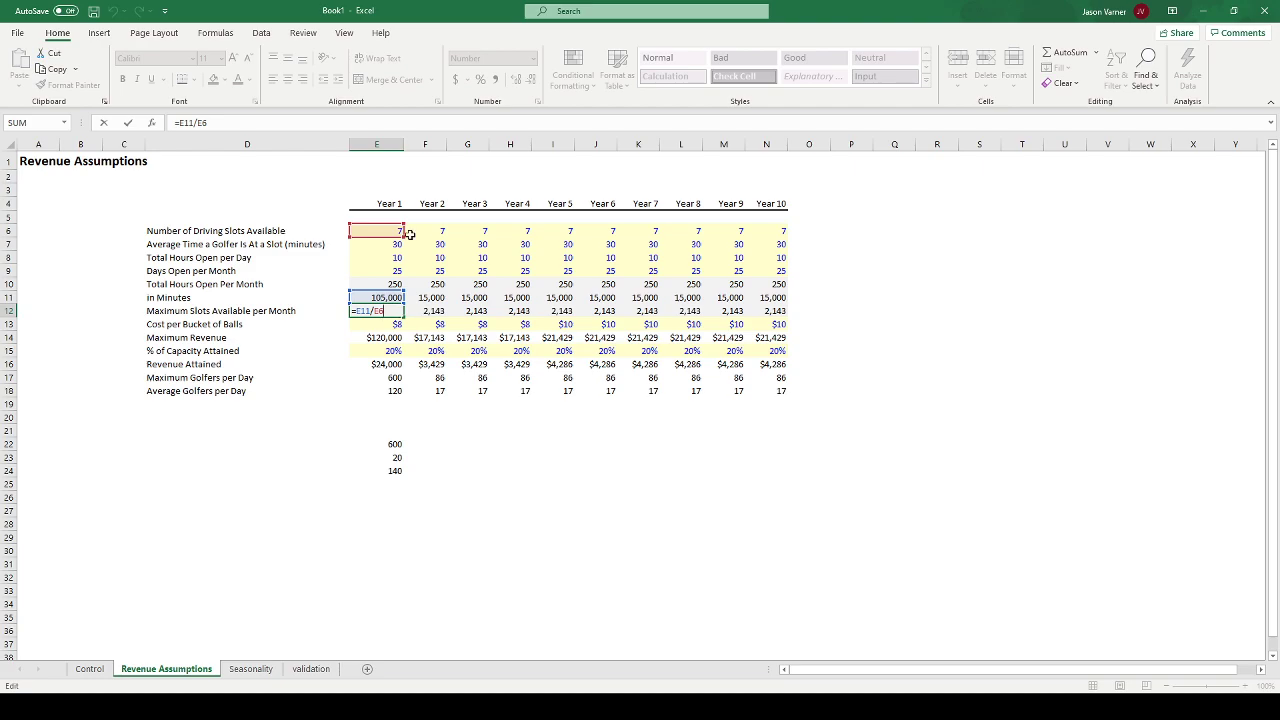
{"action": "key", "text": "Return"}
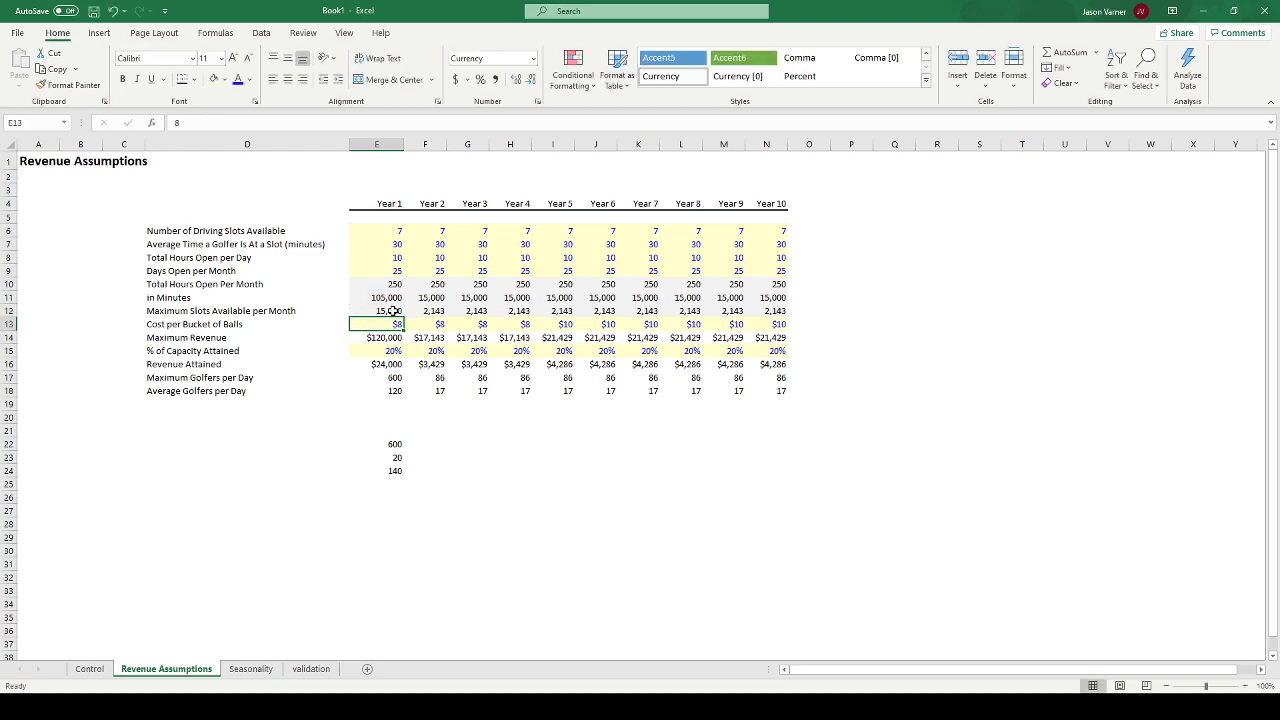
{"action": "left_click", "coordinate": [390, 311]}
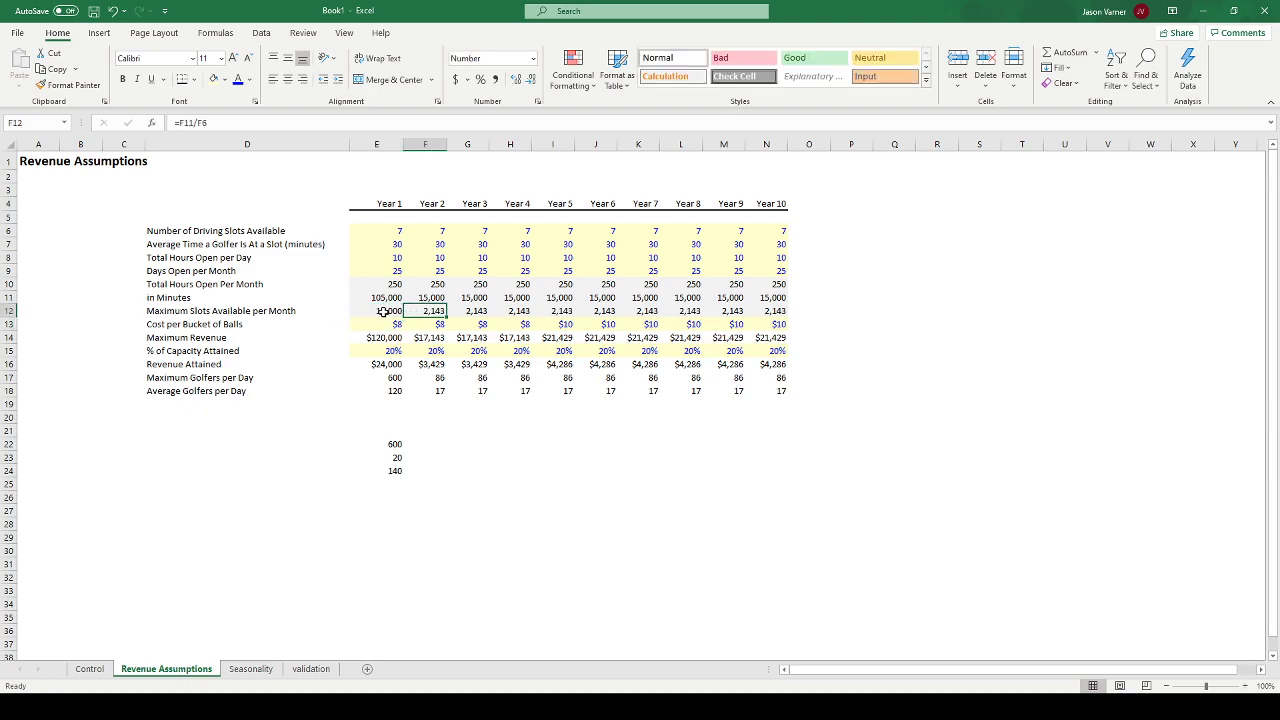
{"action": "key", "text": "F2"}
{"action": "key", "text": "Return"}
{"action": "key", "text": "Up"}
- Compare the Year 1 minutes formula with the divisor used in the maximum slots formula
{"action": "left_click", "coordinate": [386, 297]}
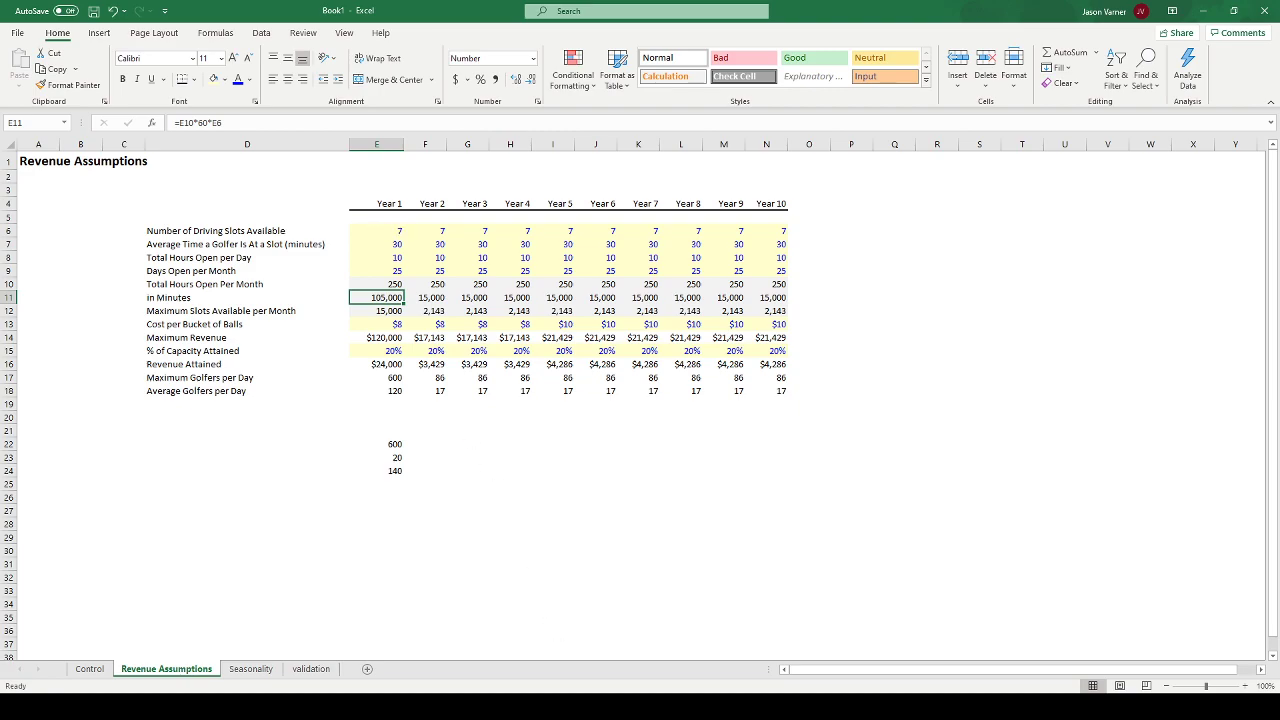
{"action": "key", "text": "alt+Tab"}
{"action": "key", "text": "alt+Tab"}
{"action": "left_click", "coordinate": [381, 285]}
{"action": "left_click", "coordinate": [382, 297]}
{"action": "double_click", "coordinate": [383, 297]}
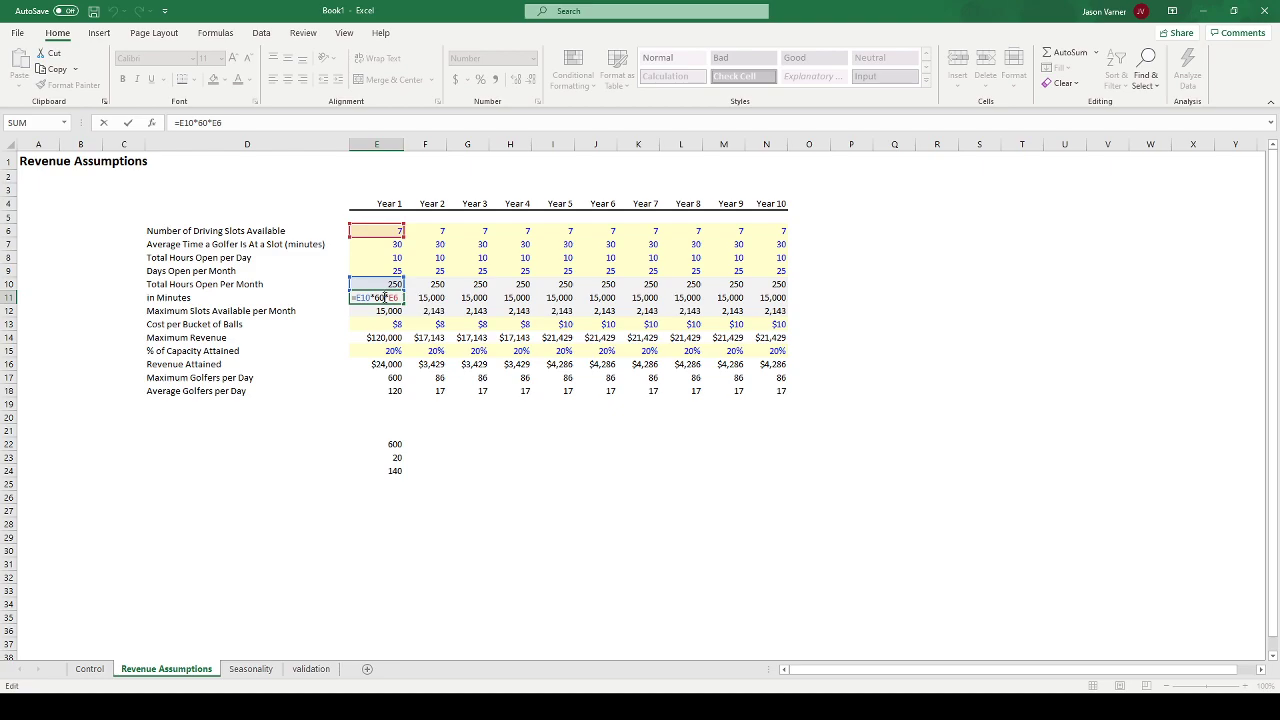
{"action": "key", "text": "Return"}
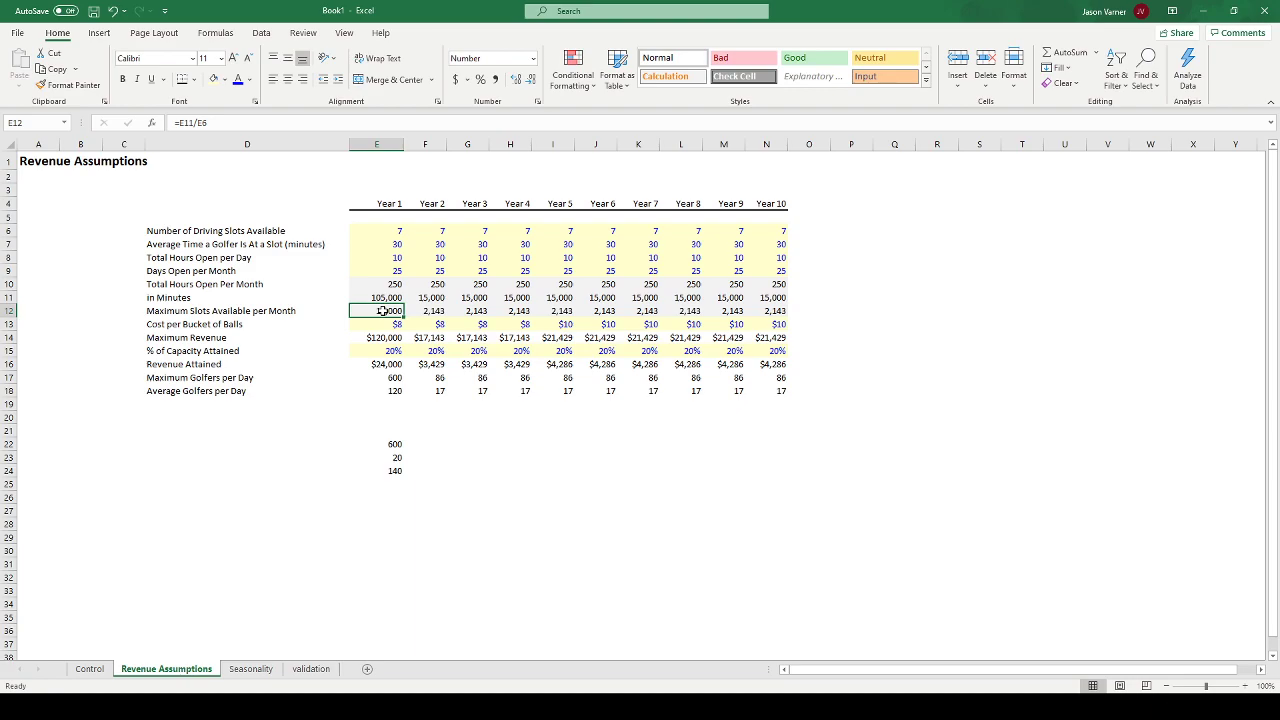
{"action": "double_click", "coordinate": [381, 311]}
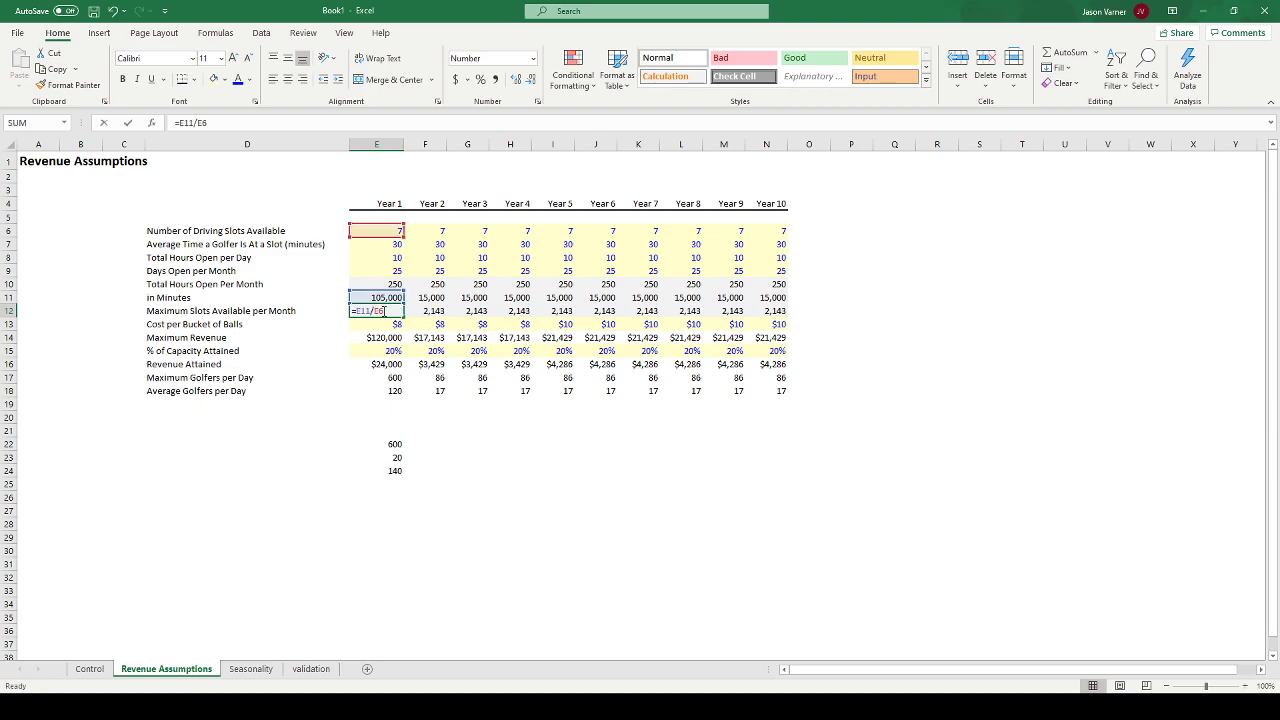
{"action": "key", "text": "Return"}
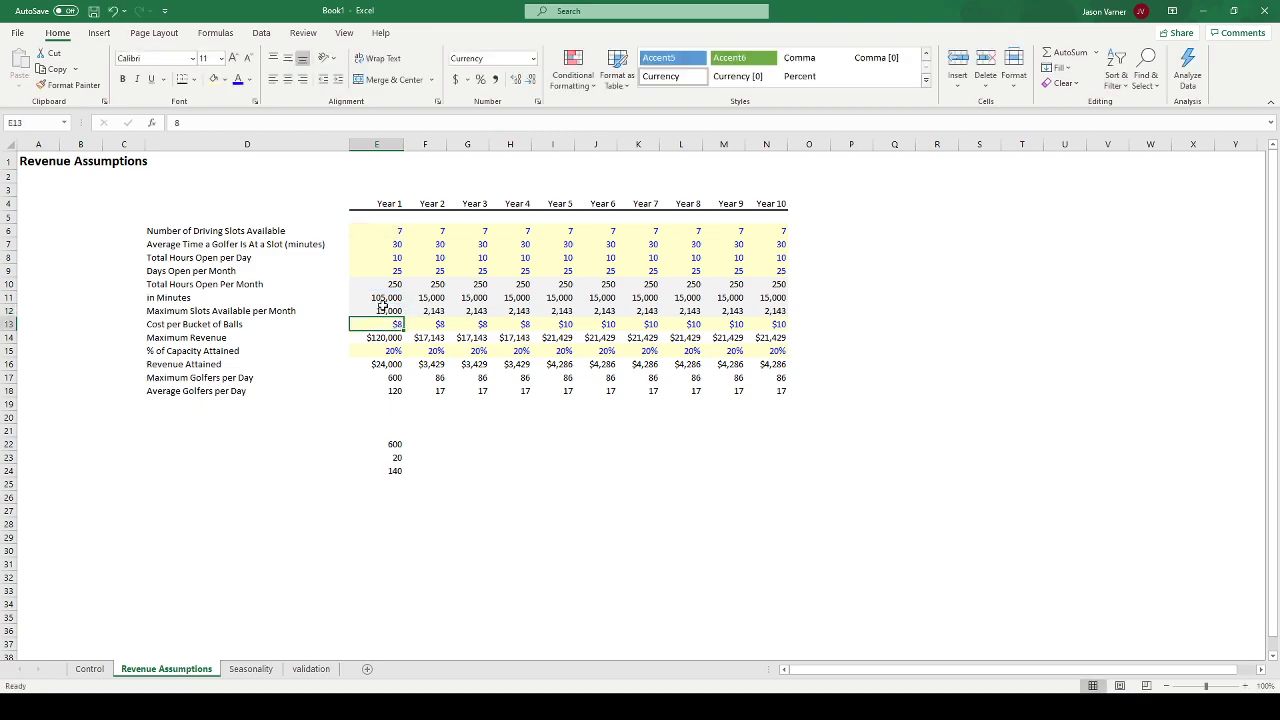
- Change the Year 1 Maximum Slots Available per Month formula to divide minutes by average golfer time, =E11/E7
{"action": "left_click", "coordinate": [384, 298]}
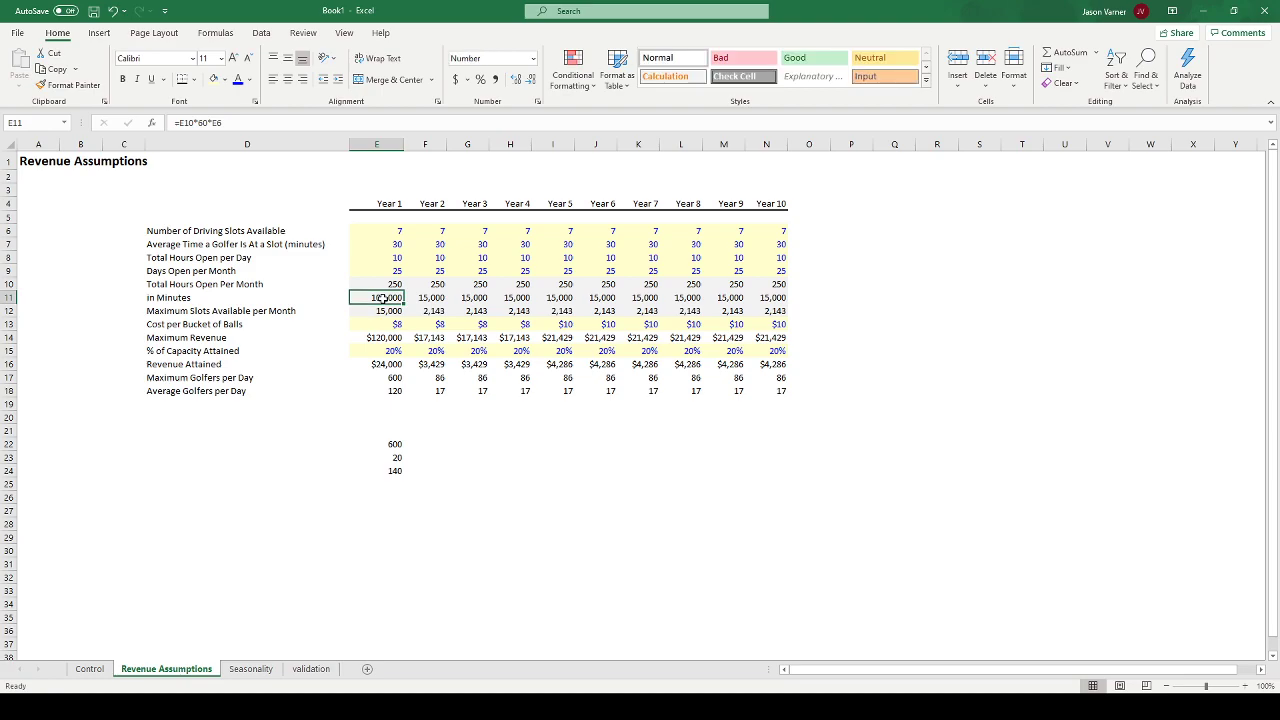
{"action": "double_click", "coordinate": [384, 311]}
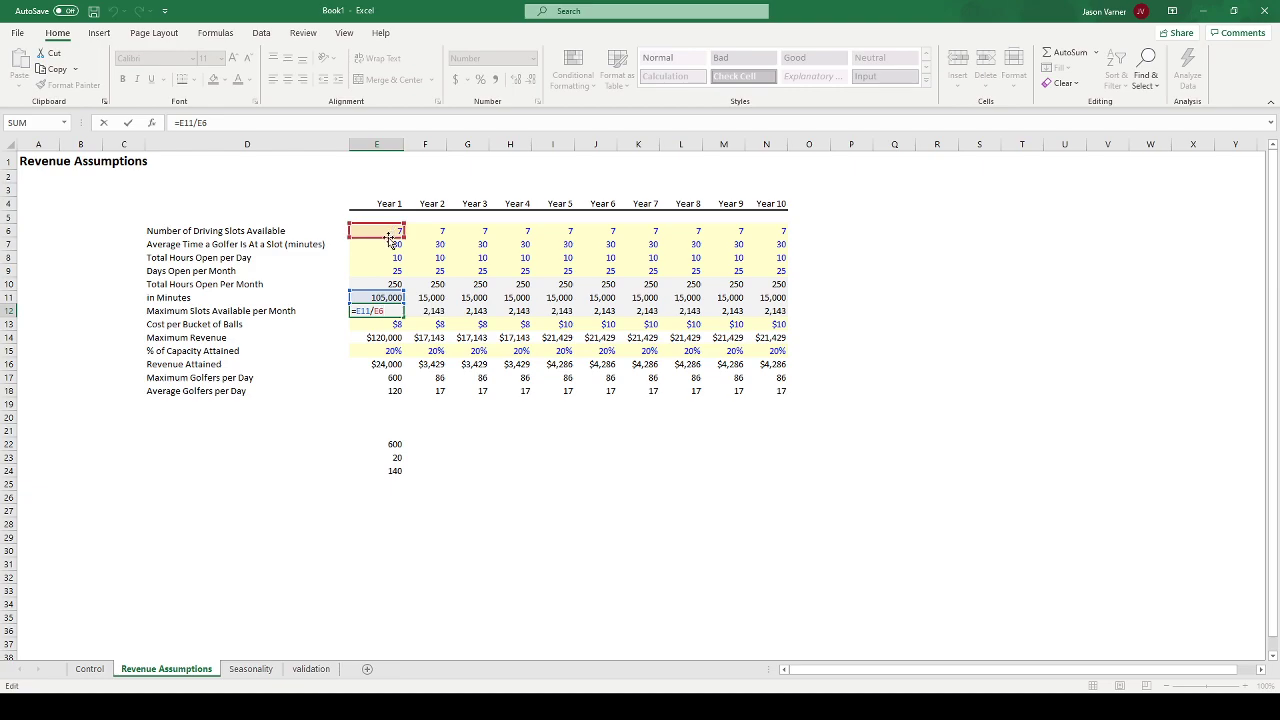
{"action": "left_click_drag", "start_coordinate": [390, 237], "coordinate": [386, 244]}
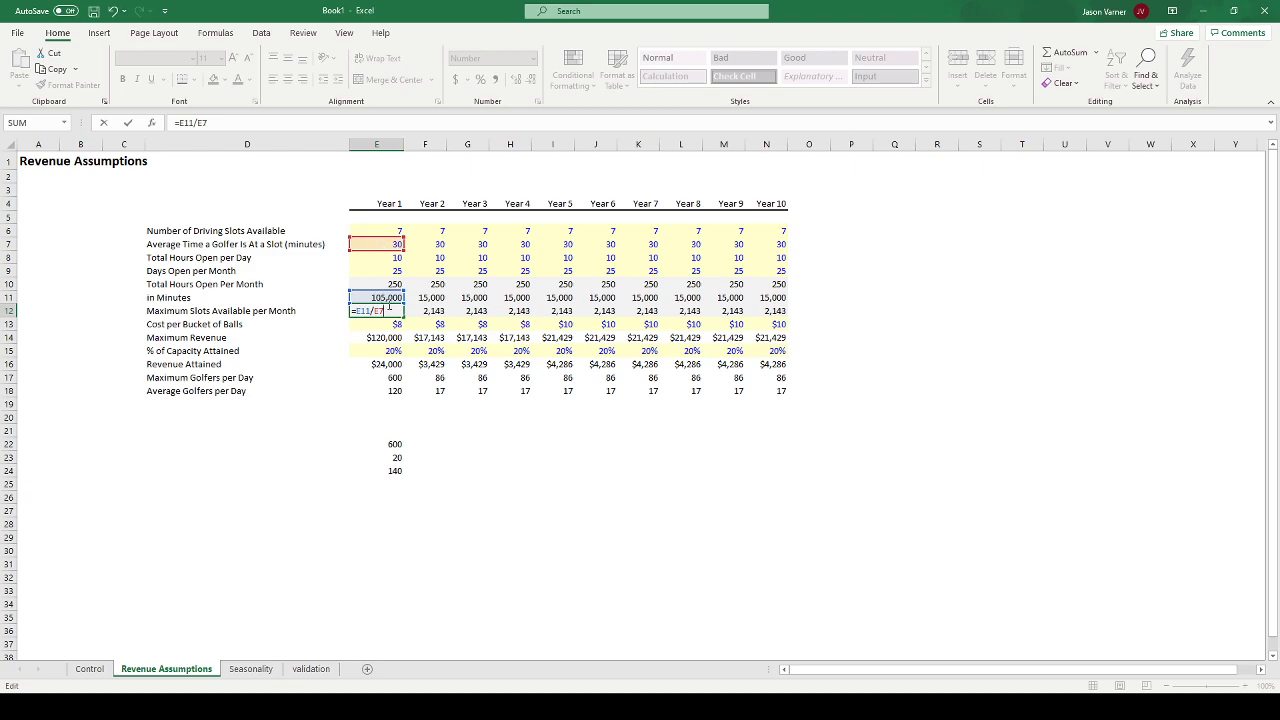
{"action": "left_click", "coordinate": [254, 122]}
{"action": "left_click", "coordinate": [391, 312]}
{"action": "key", "text": "Return"}
{"action": "key", "text": "ctrl+Down"}
{"action": "key", "text": "ctrl+Down"}
{"action": "key", "text": "Up"}
{"action": "left_click", "coordinate": [386, 309]}
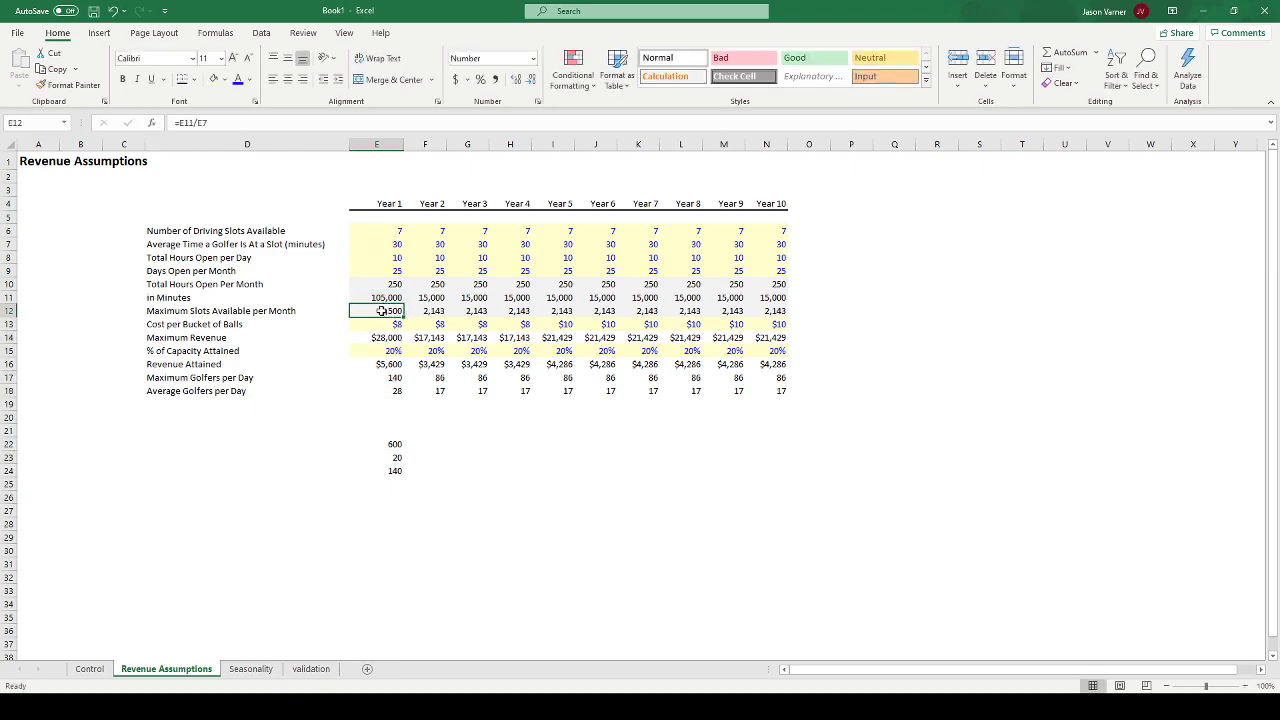
- Set the Year 1 Number of Driving Slots Available to 10
{"action": "left_click_drag", "start_coordinate": [410, 431], "coordinate": [470, 428]}
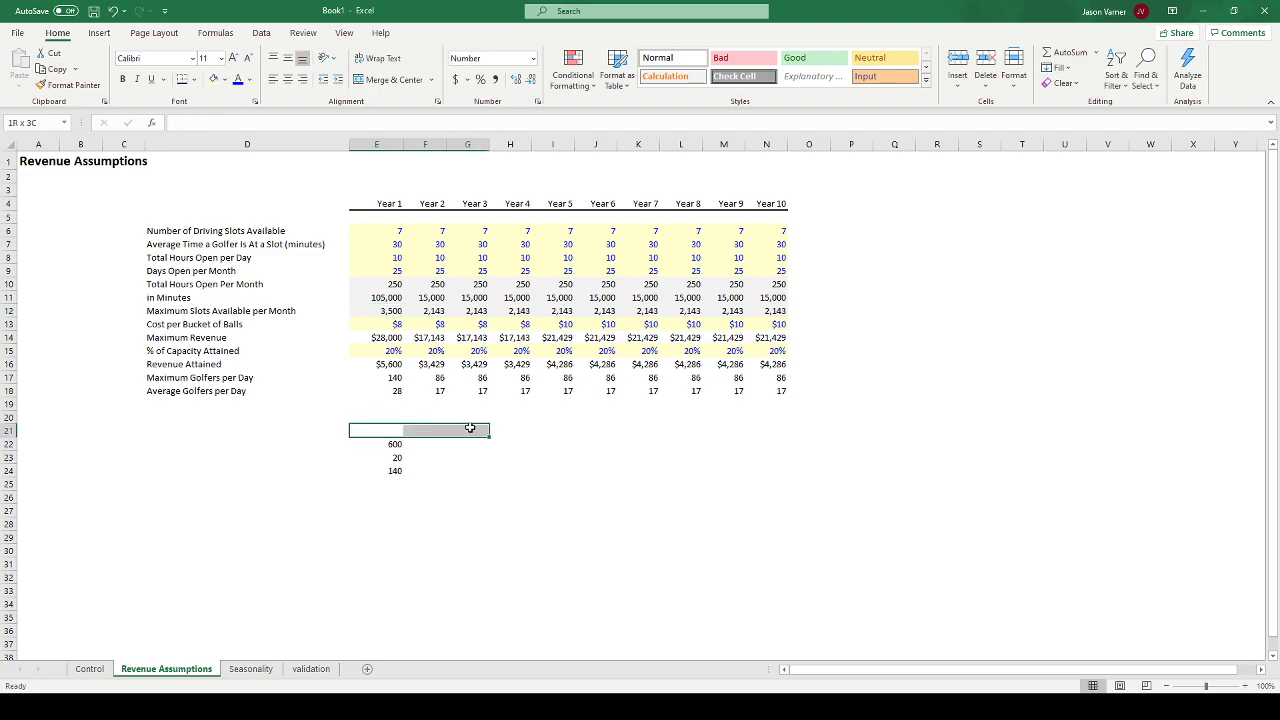
{"action": "left_click", "coordinate": [388, 229]}
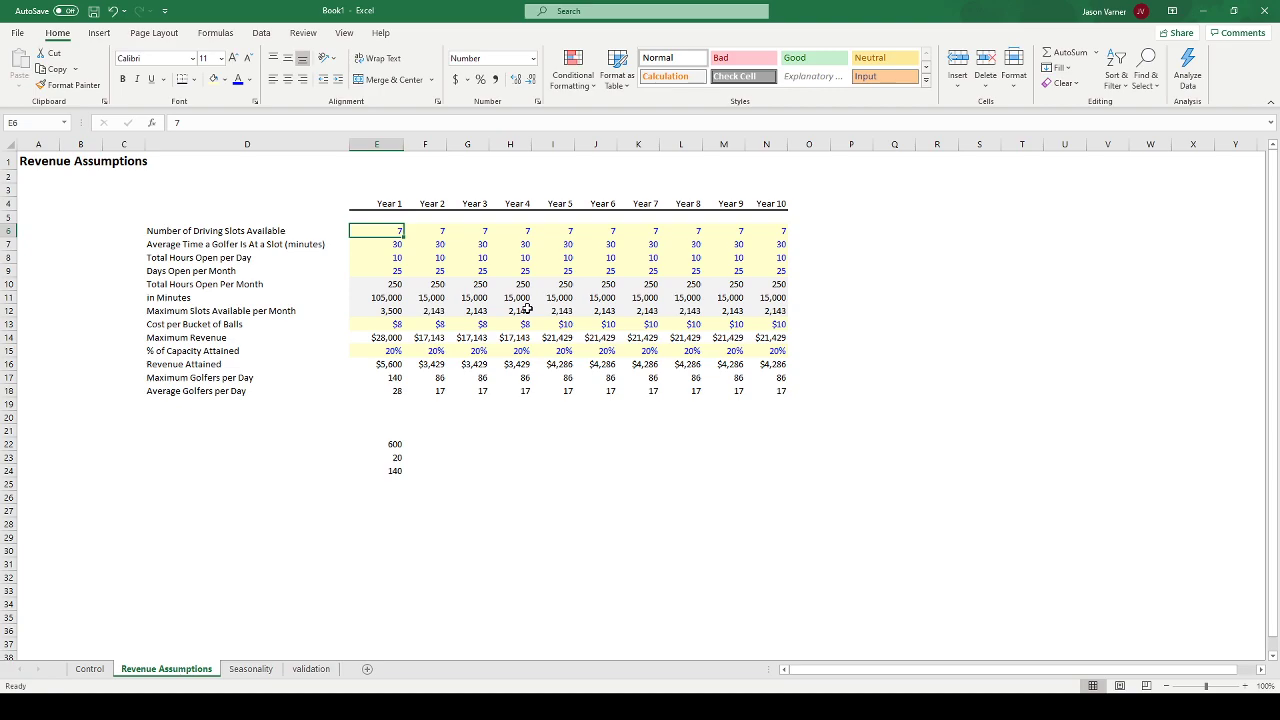
{"action": "type", "text": "10"}
{"action": "key", "text": "Return"}
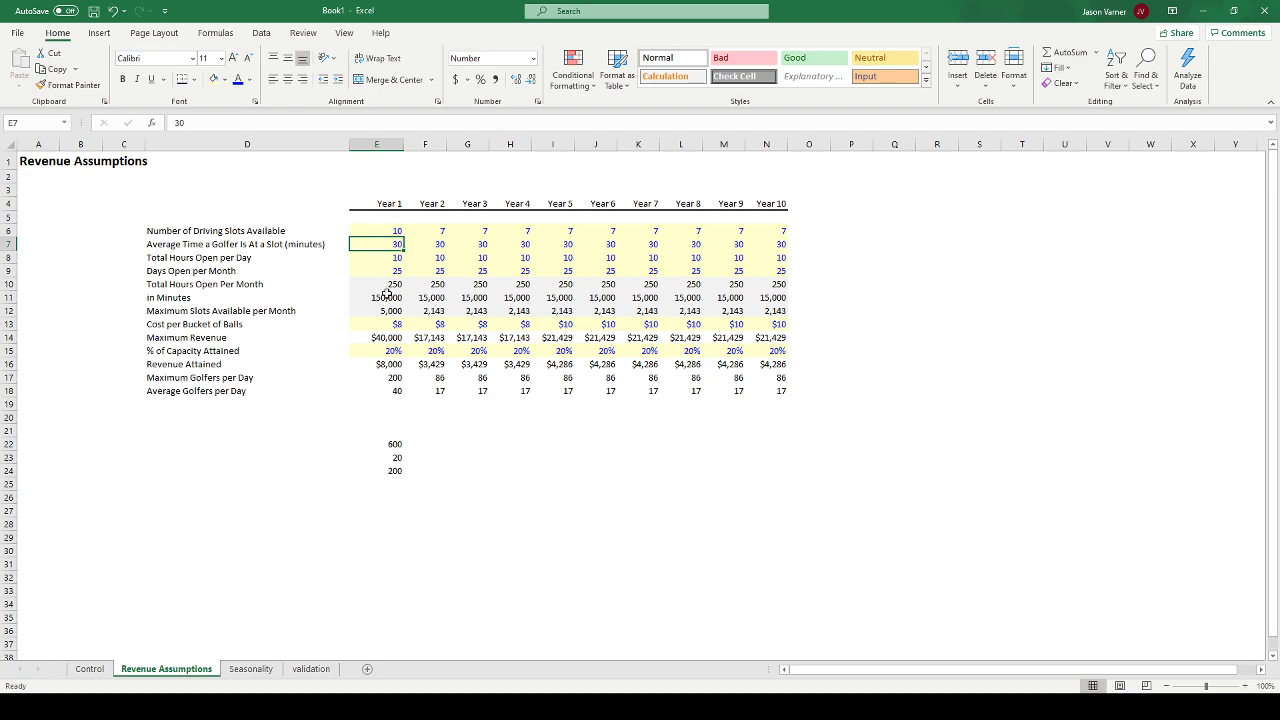
{"action": "left_click", "coordinate": [383, 311]}
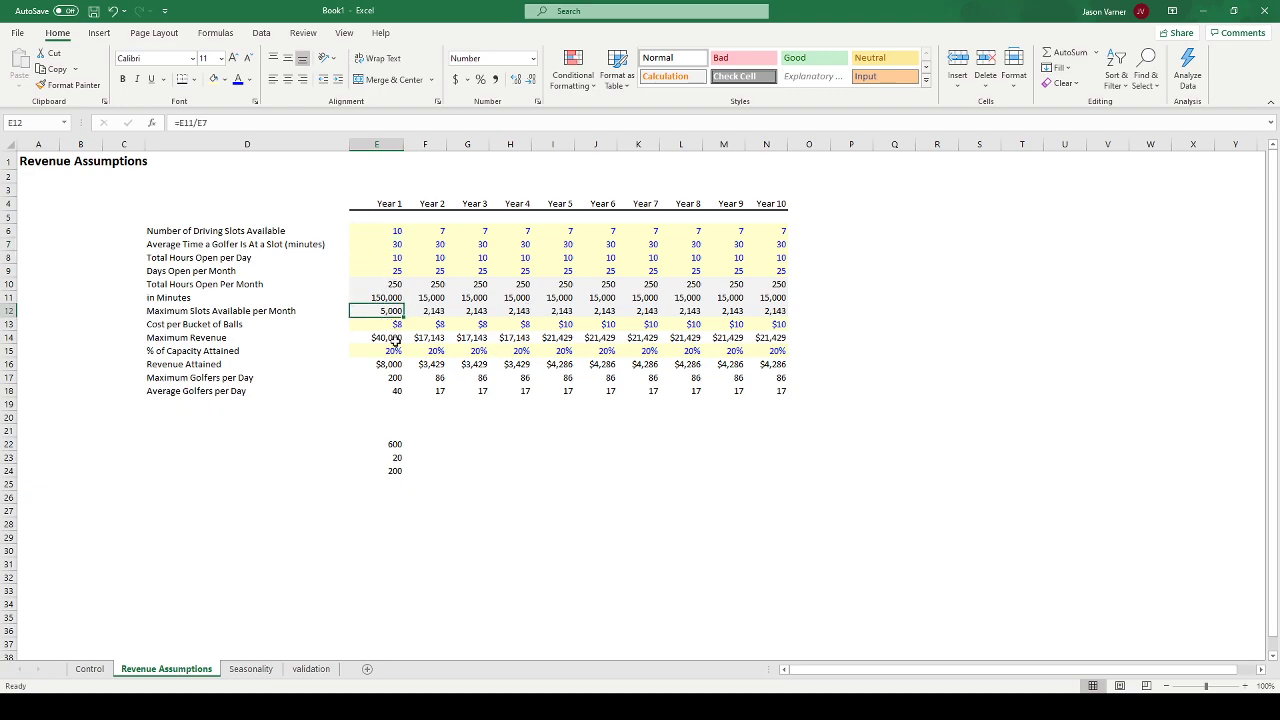
- Examine the Year 1 formulas for maximum revenue, revenue attained and maximum golfers per day
{"action": "left_click", "coordinate": [389, 245]}
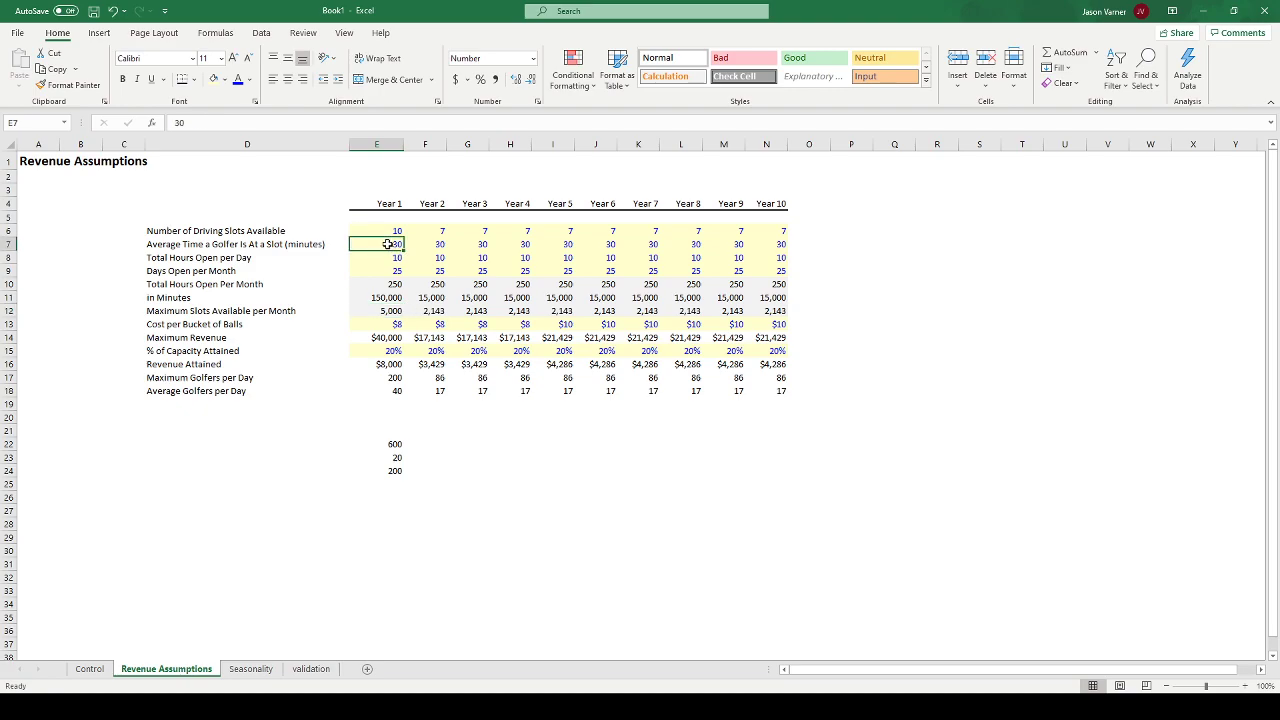
{"action": "left_click", "coordinate": [382, 323]}
{"action": "double_click", "coordinate": [383, 337]}
{"action": "key", "text": "Return"}
{"action": "left_click", "coordinate": [383, 337]}
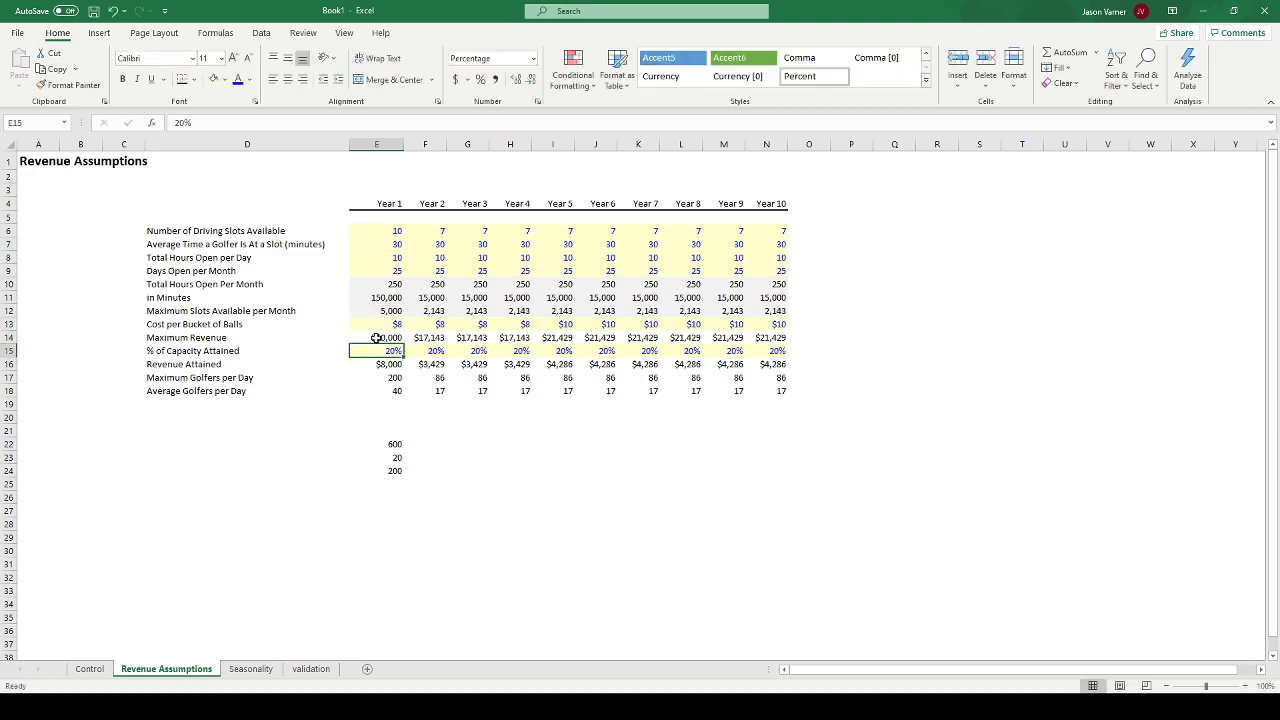
{"action": "left_click", "coordinate": [383, 351]}
{"action": "left_click", "coordinate": [381, 364]}
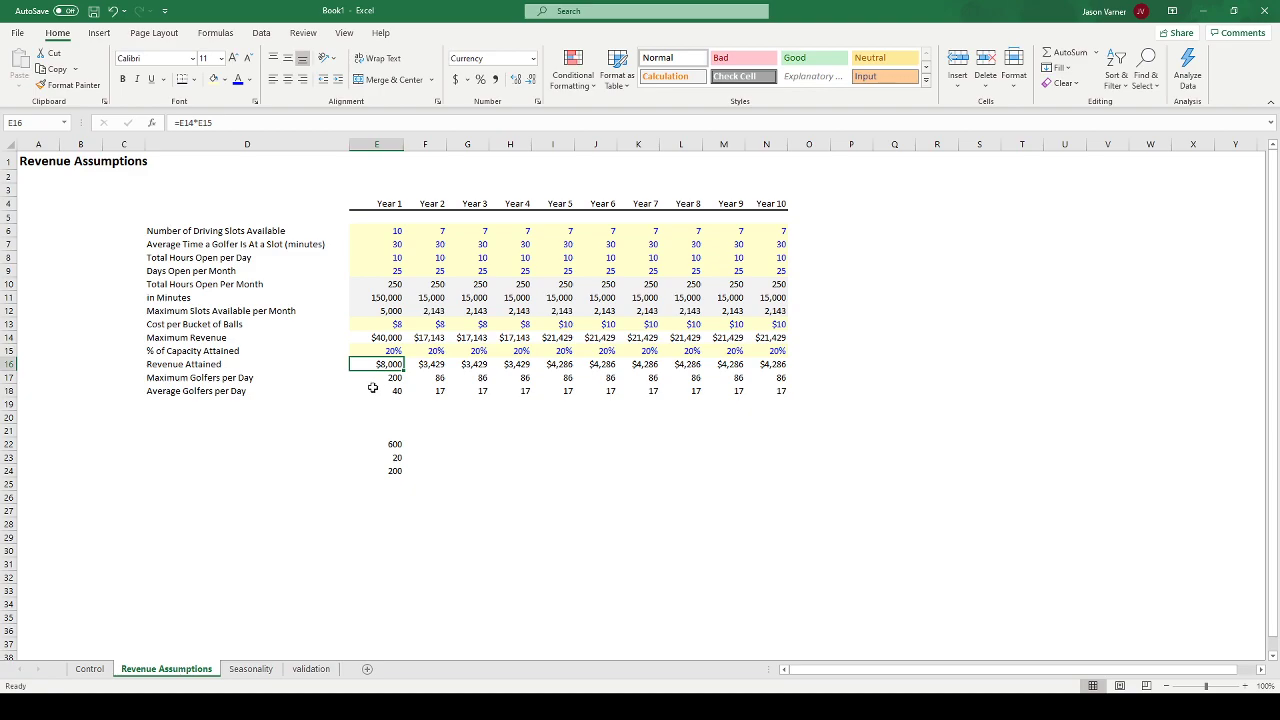
{"action": "left_click", "coordinate": [385, 378]}
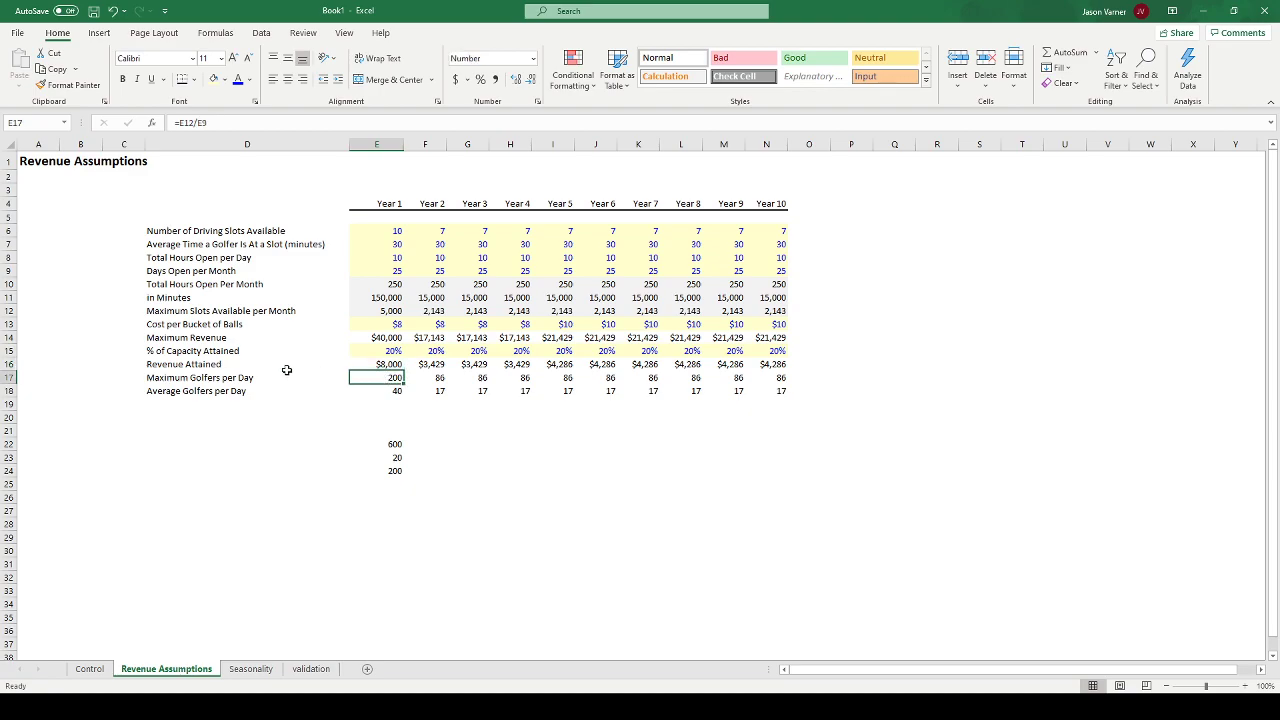
{"action": "double_click", "coordinate": [380, 365]}
{"action": "key", "text": "Return"}
- Move the % of Capacity Attained row to row 19 and the Maximum Golfers per Day row to row 15
{"action": "left_click", "coordinate": [203, 351]}
{"action": "mouse_move", "coordinate": [203, 351]}
{"action": "left_mouse_down"}
{"action": "mouse_move", "coordinate": [766, 351]}
{"action": "mouse_move", "coordinate": [770, 404]}
{"action": "mouse_move", "coordinate": [222, 392]}
{"action": "mouse_move", "coordinate": [226, 355]}
{"action": "mouse_move", "coordinate": [220, 370]}
{"action": "left_mouse_up"}
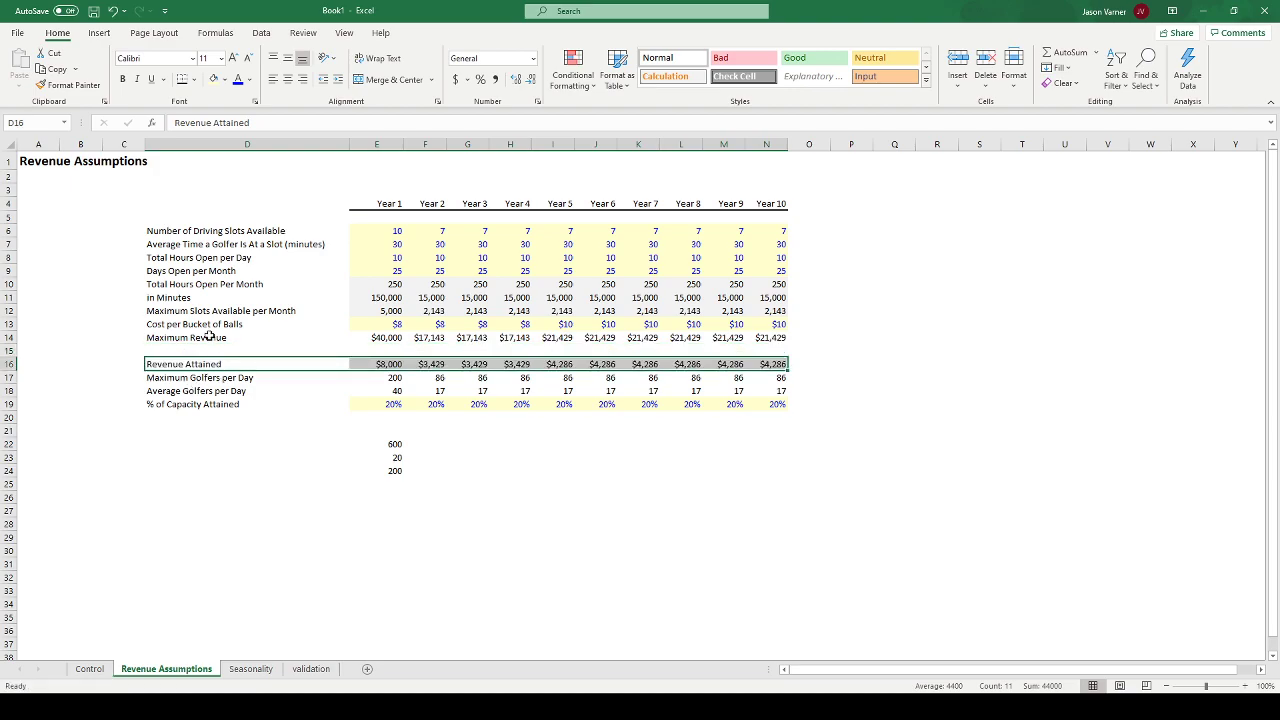
{"action": "left_click", "coordinate": [190, 406]}
{"action": "left_click_drag", "start_coordinate": [192, 379], "coordinate": [777, 353]}
- Fill the Year 1 inputs and formulas in rows 6 to 13 across through Year 10
{"action": "left_click_drag", "start_coordinate": [385, 231], "coordinate": [773, 323]}
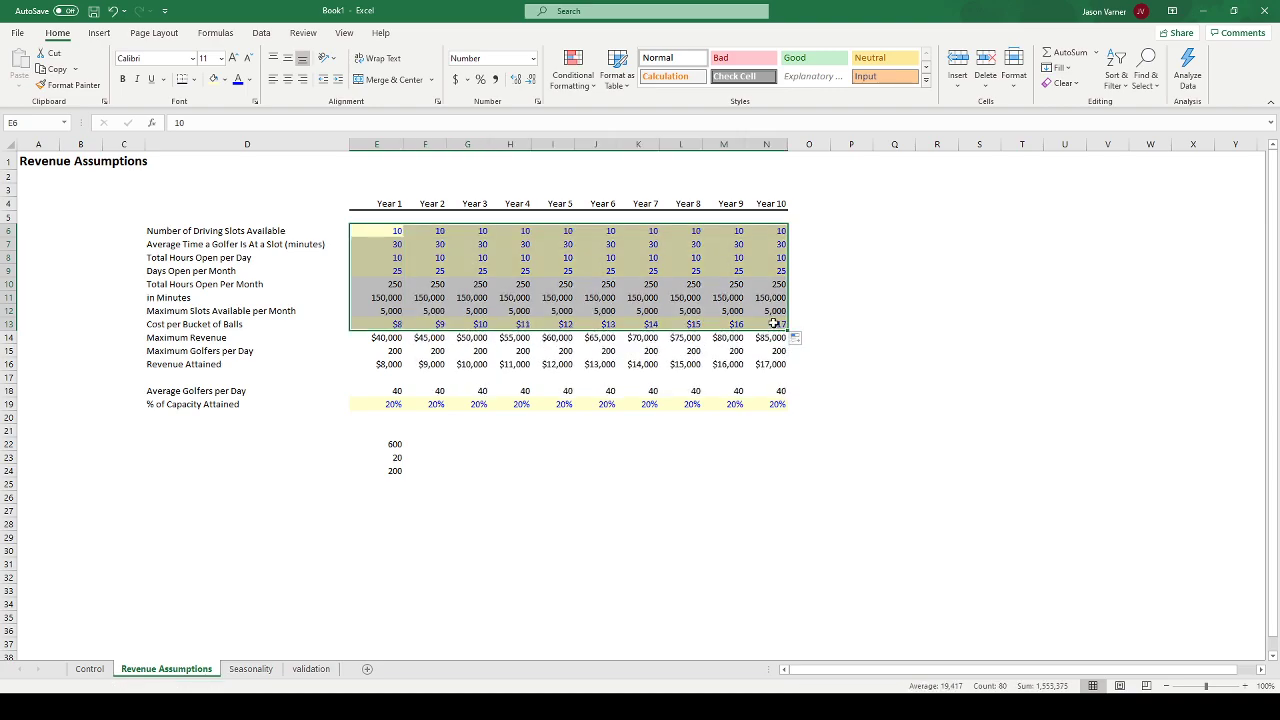
- Set the Cost per Bucket of Balls to $8 for Years 1 to 10 and format the row as currency with two decimals
{"action": "left_click", "coordinate": [384, 351]}
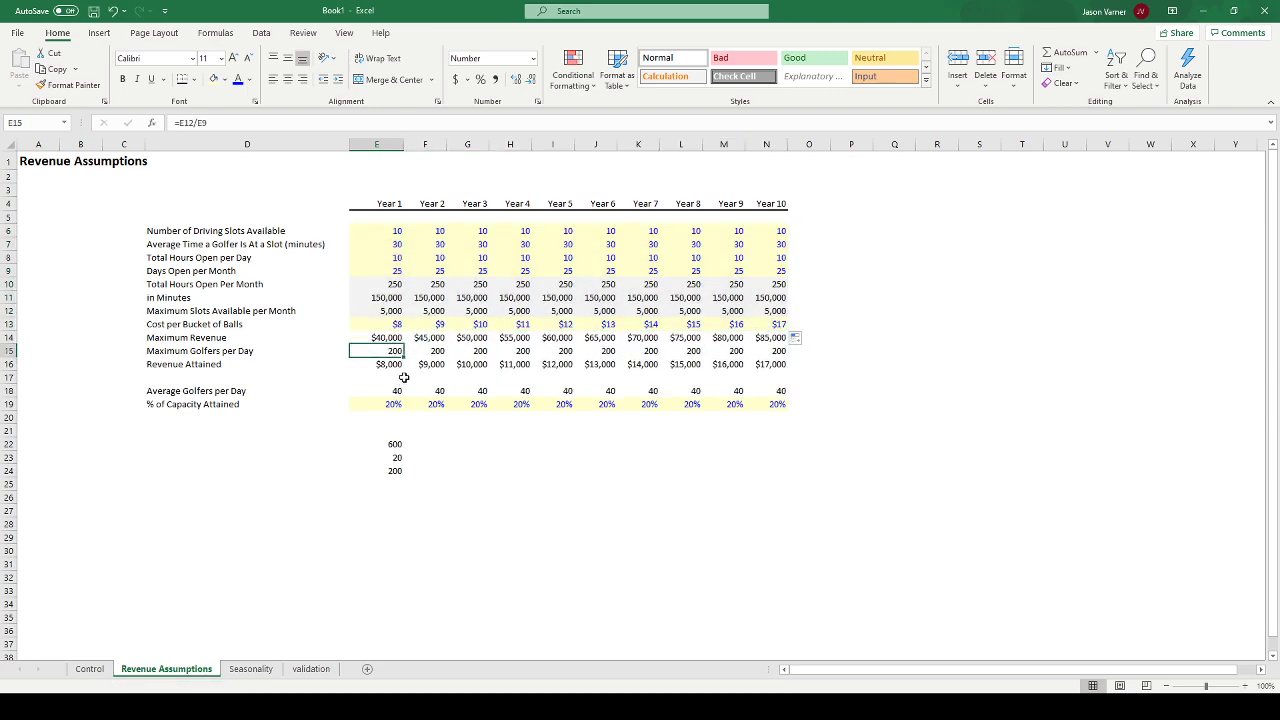
{"action": "left_click", "coordinate": [386, 364]}
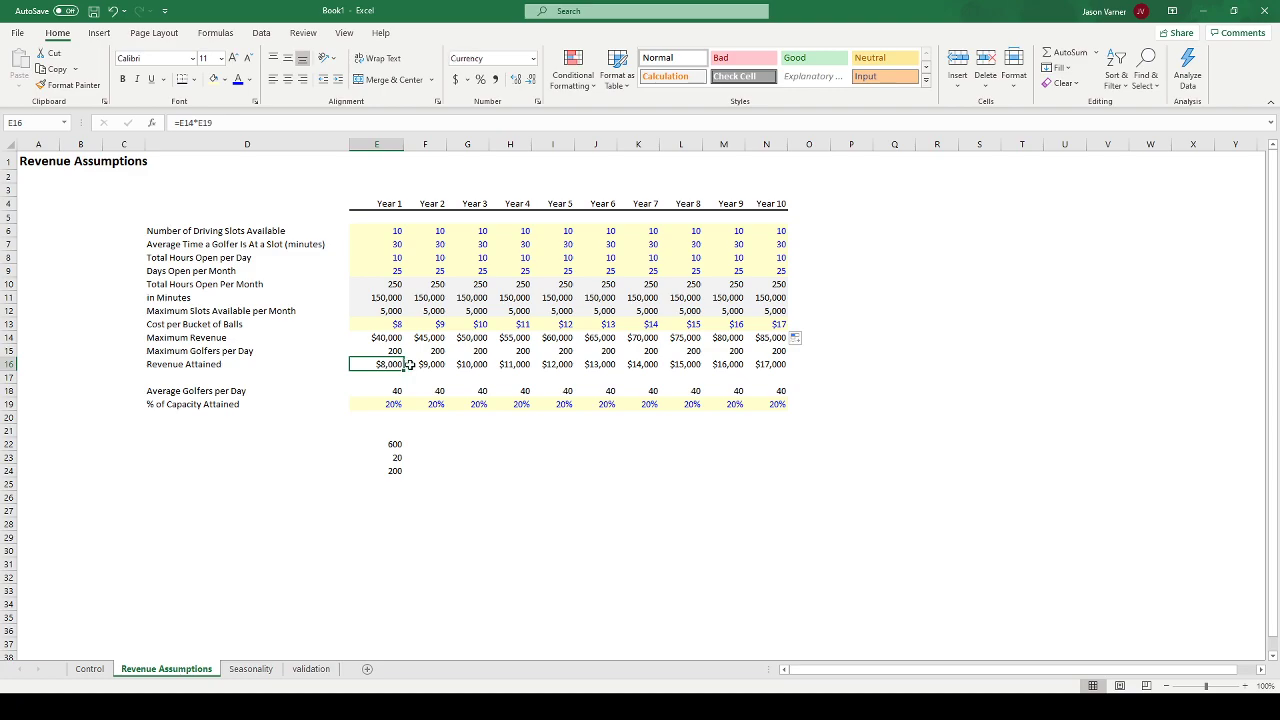
{"action": "left_click", "coordinate": [414, 364]}
{"action": "left_click", "coordinate": [491, 365]}
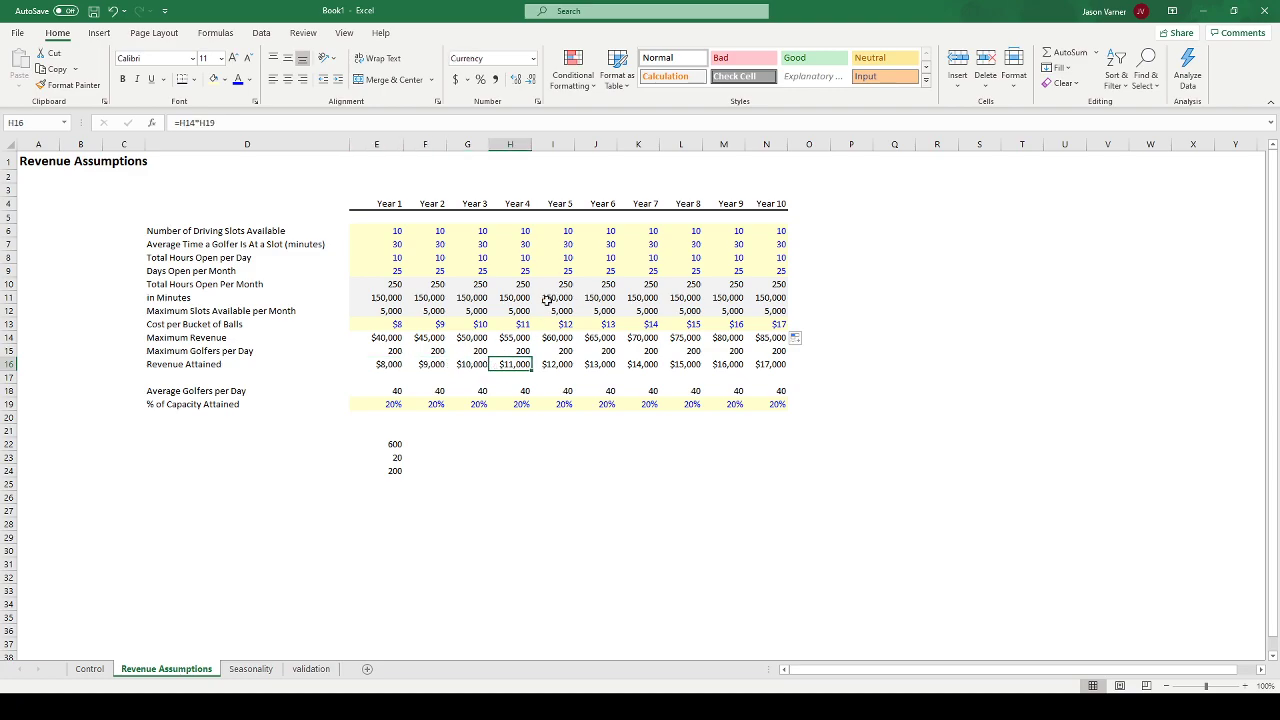
{"action": "left_click", "coordinate": [424, 325]}
{"action": "type", "text": "8"}
{"action": "key", "text": "Return"}
{"action": "key", "text": "Return"}
{"action": "left_click_drag", "start_coordinate": [392, 325], "coordinate": [770, 325]}
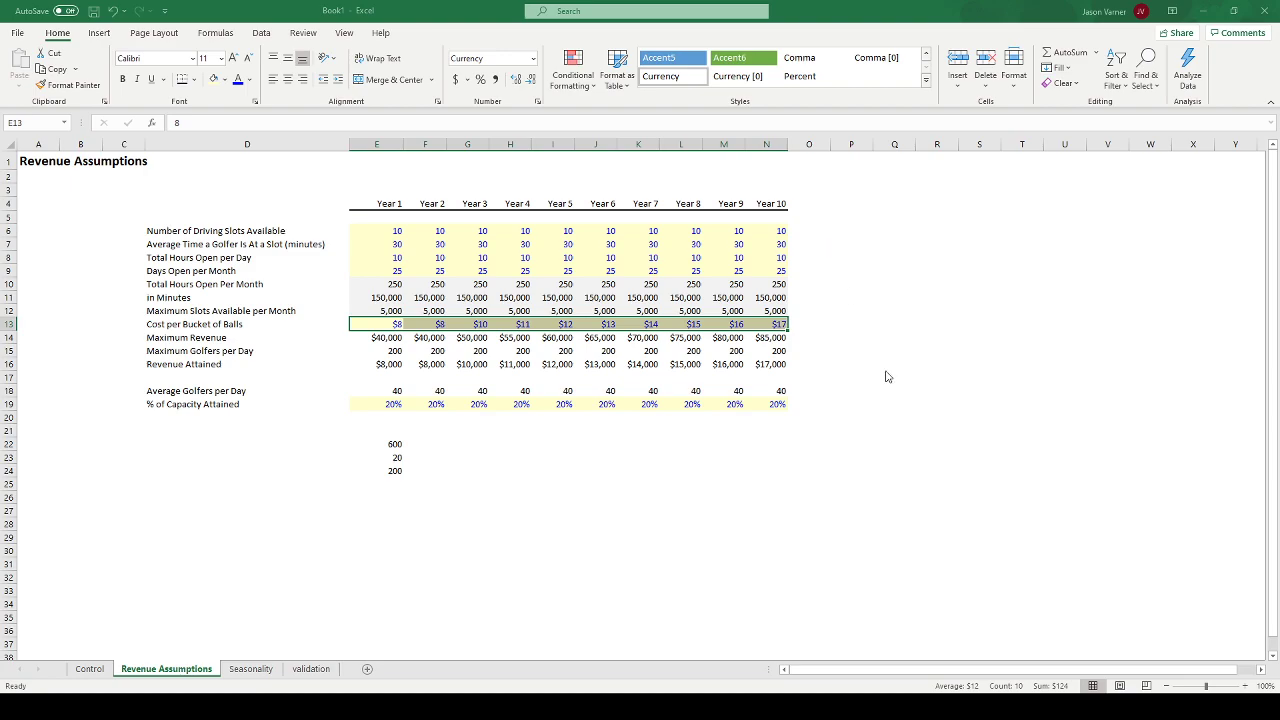
{"action": "key", "text": "ctrl+shift+4"}
{"action": "left_click_drag", "start_coordinate": [398, 324], "coordinate": [775, 327]}
{"action": "left_click", "coordinate": [545, 364]}
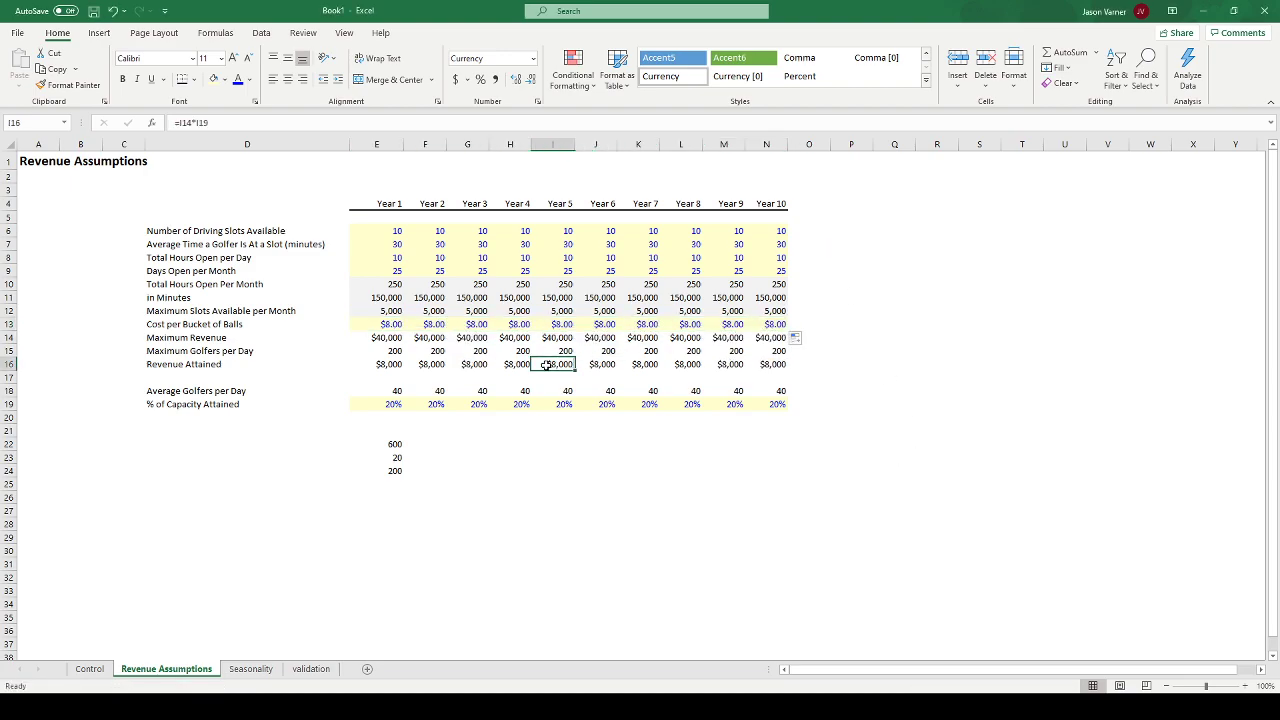
- Move the % of Capacity Attained row directly below Maximum Golfers per Day, with Revenue Attained and Average Golfers per Day following in rows 17 and 18
{"action": "left_click_drag", "start_coordinate": [395, 351], "coordinate": [520, 351]}
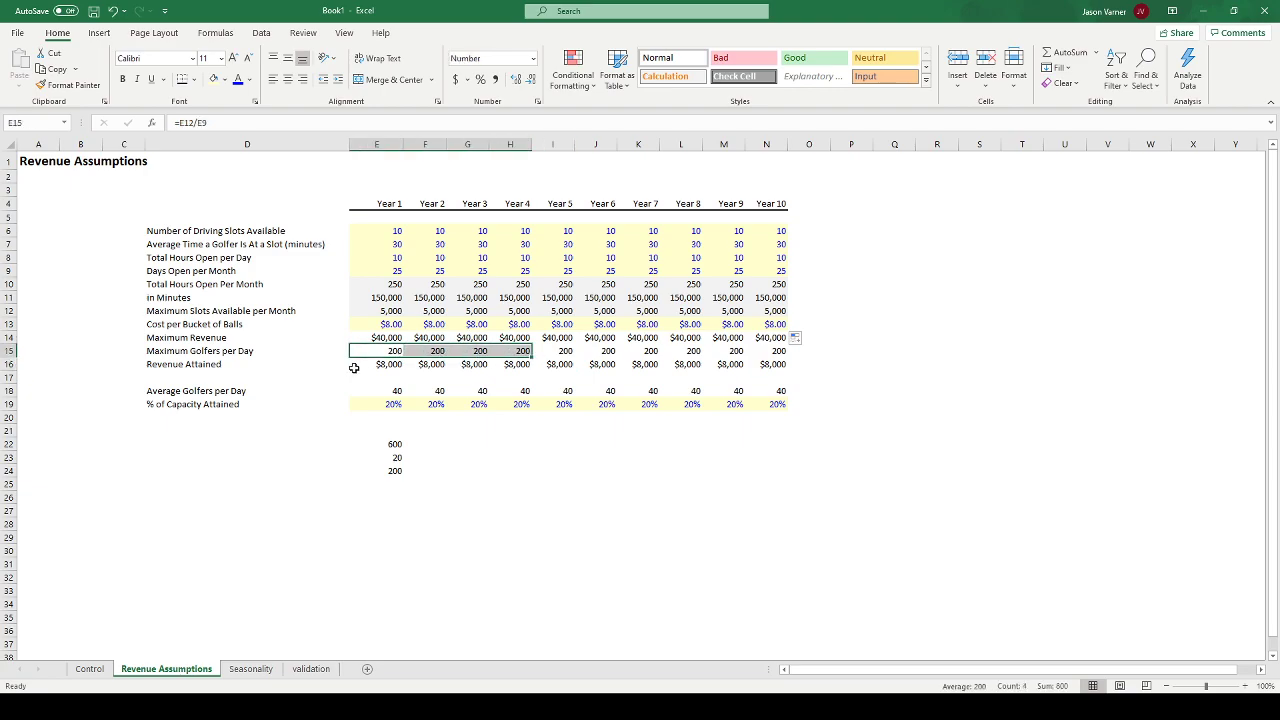
{"action": "left_click_drag", "start_coordinate": [382, 366], "coordinate": [480, 365]}
{"action": "left_click_drag", "start_coordinate": [198, 364], "coordinate": [766, 379]}
{"action": "left_click_drag", "start_coordinate": [362, 400], "coordinate": [225, 366]}
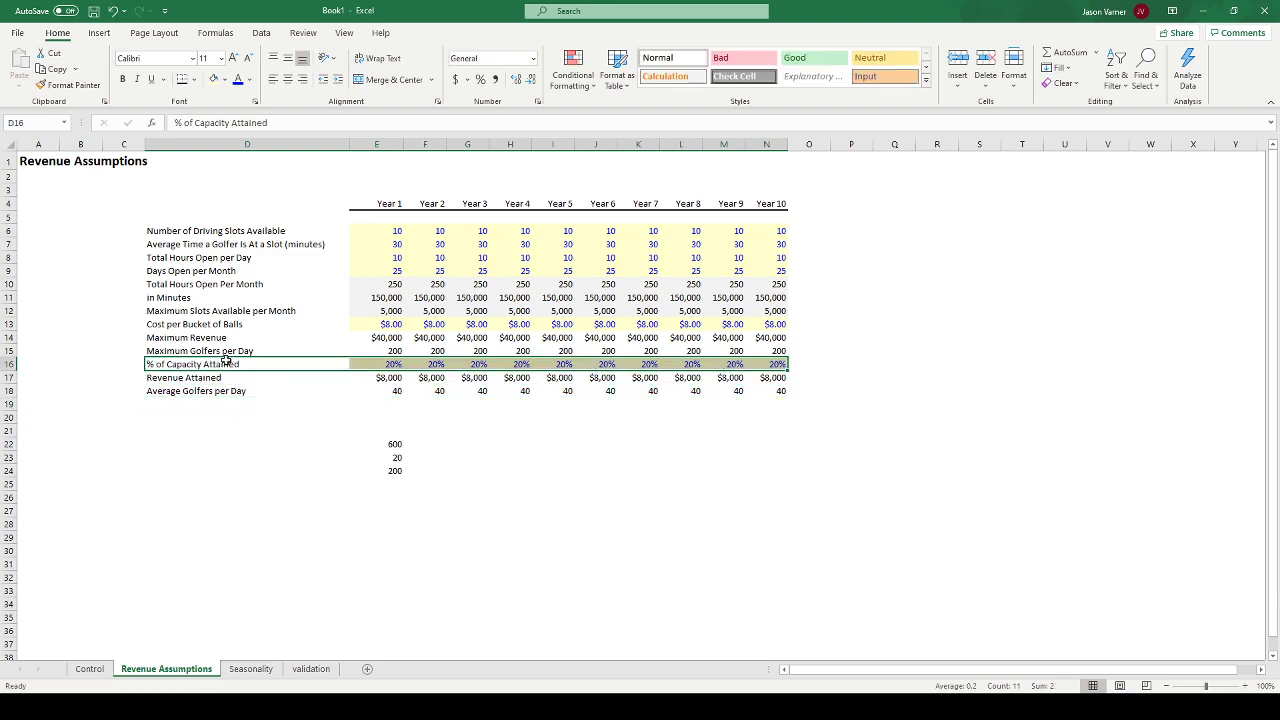
{"action": "left_click", "coordinate": [391, 364]}
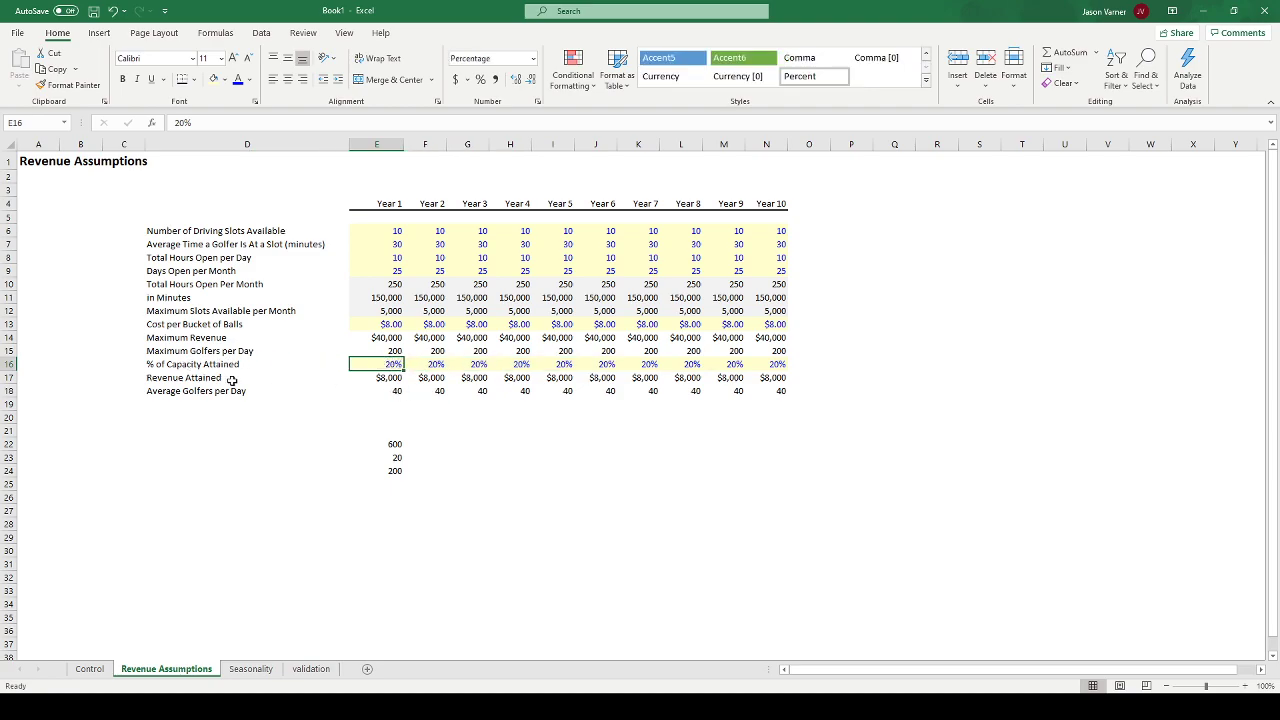
- Reorder Average Golfers per Day to row 17 and Revenue Attained to row 18, and clear the scratch values in E22:E24
{"action": "left_click_drag", "start_coordinate": [212, 378], "coordinate": [292, 377]}
{"action": "left_click", "coordinate": [395, 380]}
{"action": "left_click", "coordinate": [398, 430]}
{"action": "mouse_move", "coordinate": [403, 435]}
{"action": "left_mouse_down"}
{"action": "mouse_move", "coordinate": [400, 477]}
{"action": "mouse_move", "coordinate": [392, 426]}
{"action": "left_mouse_up"}
{"action": "left_click", "coordinate": [391, 380]}
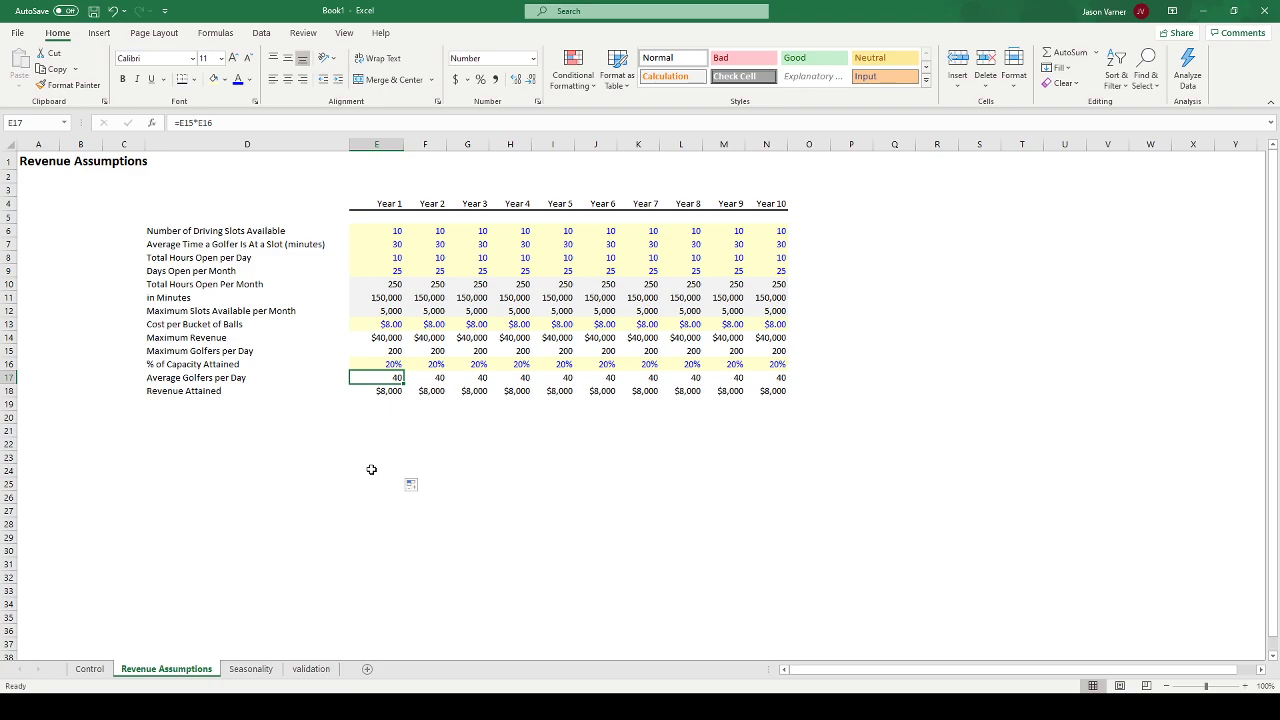
- Calculate the Year 1 average uses per slot in E19 as average golfers per day divided by driving slots, =E17/E6
{"action": "left_click", "coordinate": [389, 393]}
{"action": "left_click", "coordinate": [389, 404]}
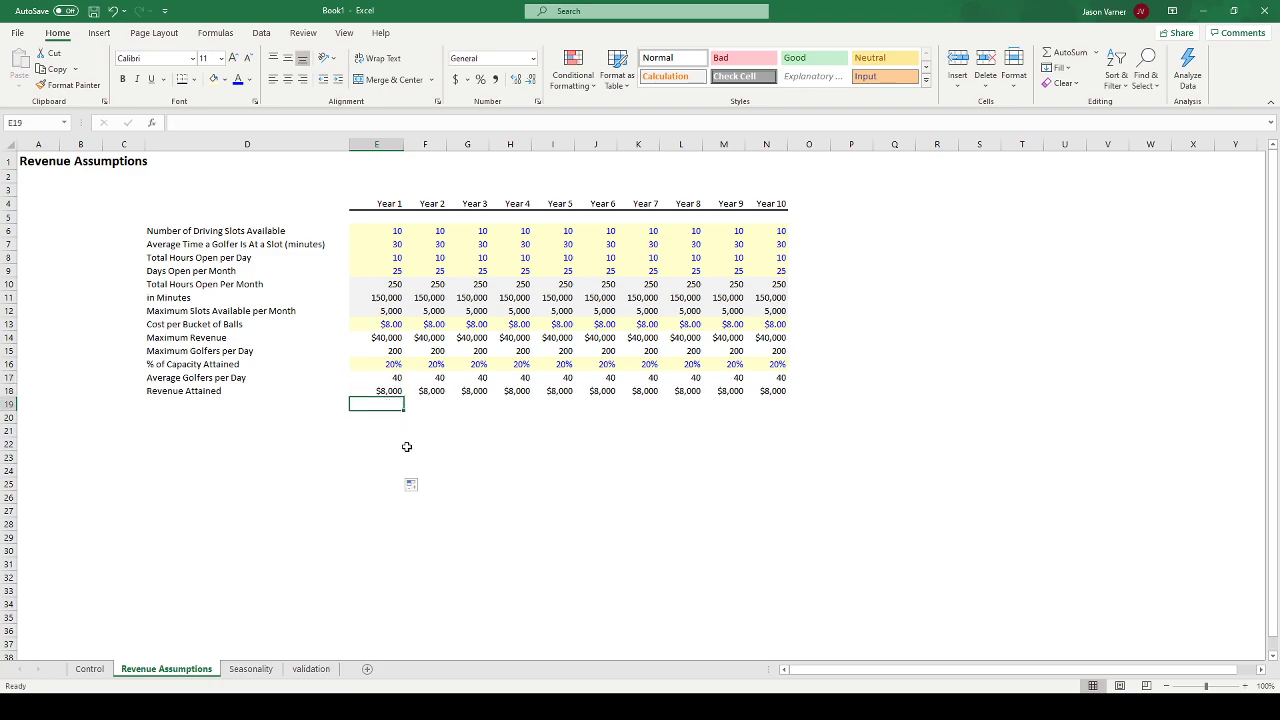
{"action": "type", "text": "="}
{"action": "left_click", "coordinate": [390, 378]}
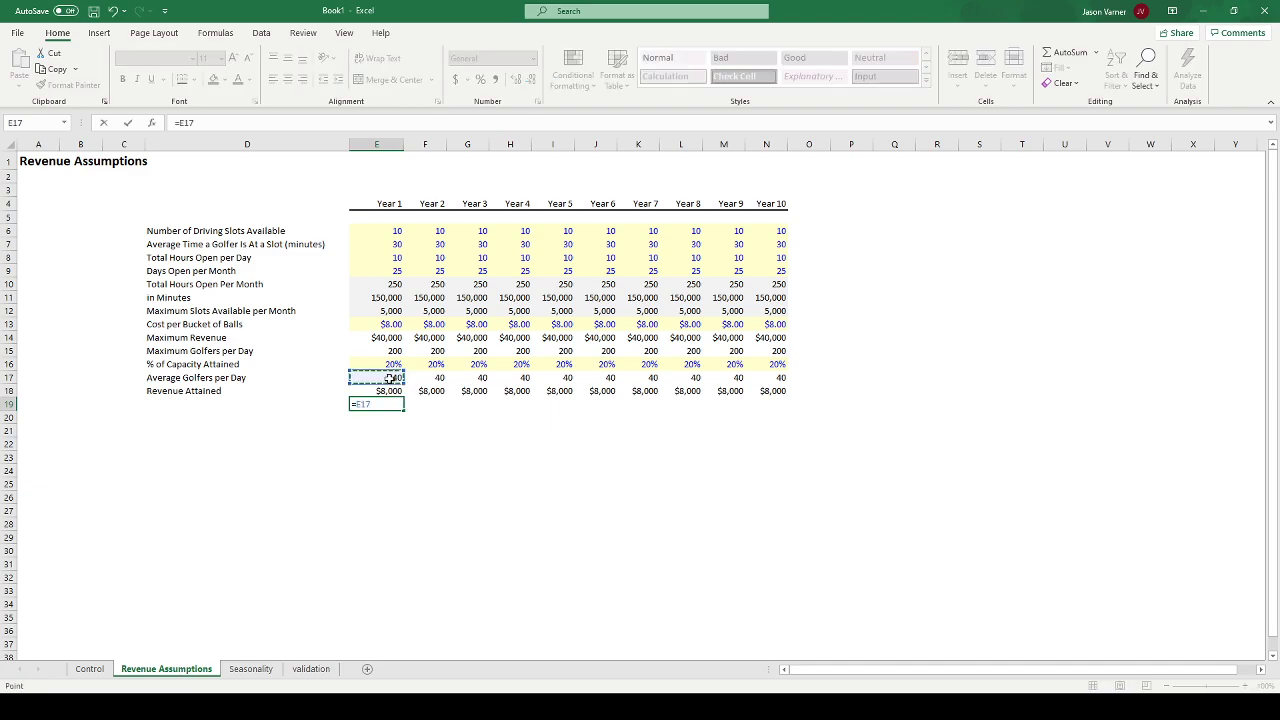
{"action": "type", "text": "/"}
{"action": "left_click", "coordinate": [390, 236]}
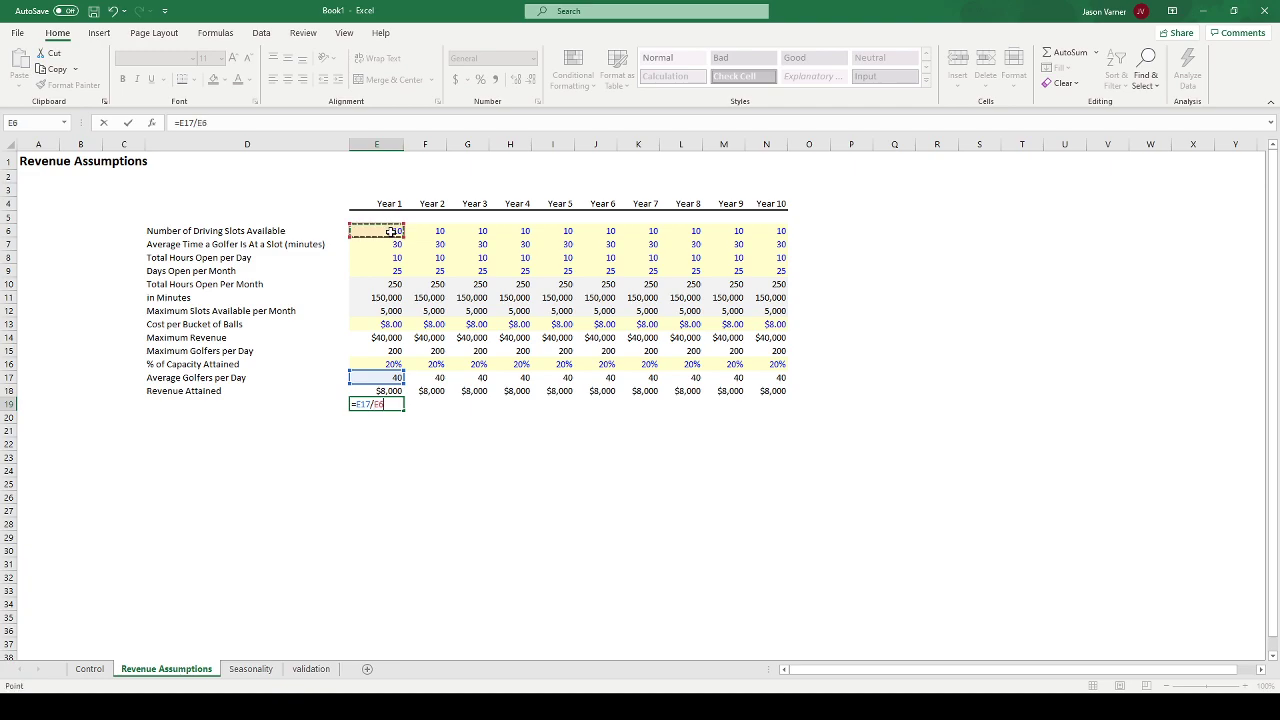
{"action": "key", "text": "Return"}
{"action": "left_click", "coordinate": [389, 404]}
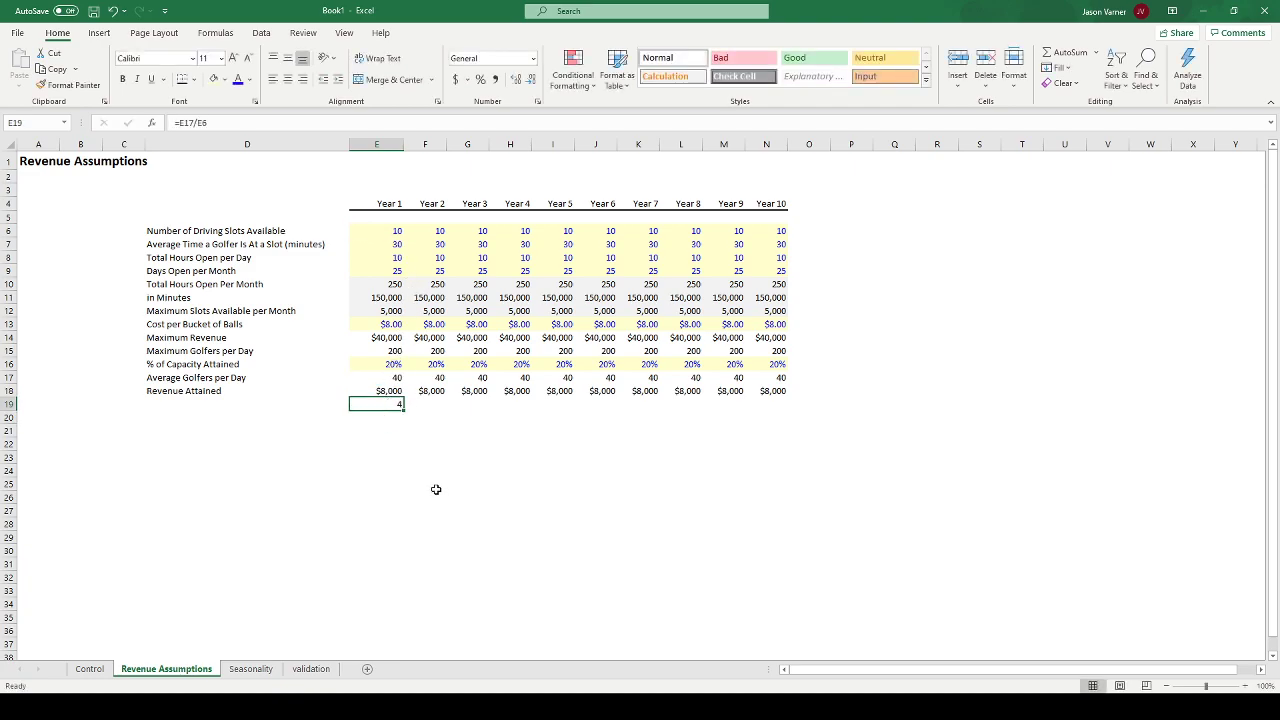
- Label row 19 "Average Times a Day a Single Slot is Used" and fill its formula across through Year 10
{"action": "left_click", "coordinate": [174, 403]}
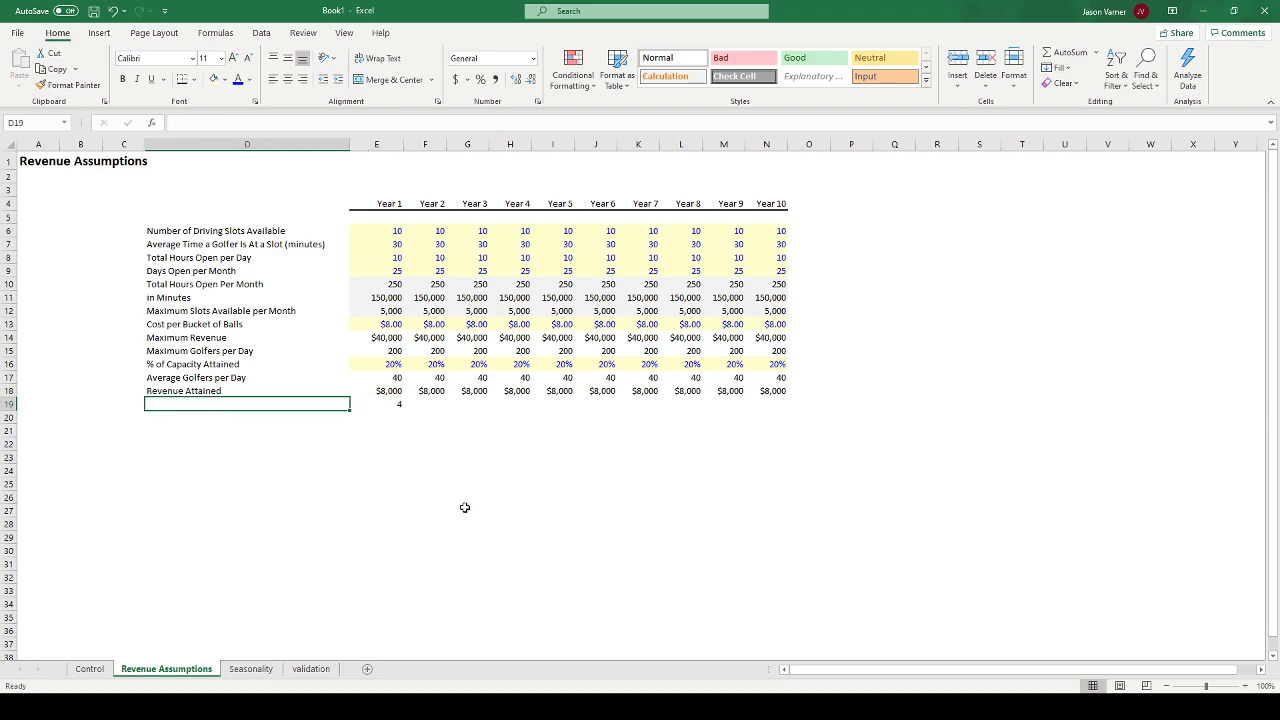
{"action": "type", "text": "Averag"}
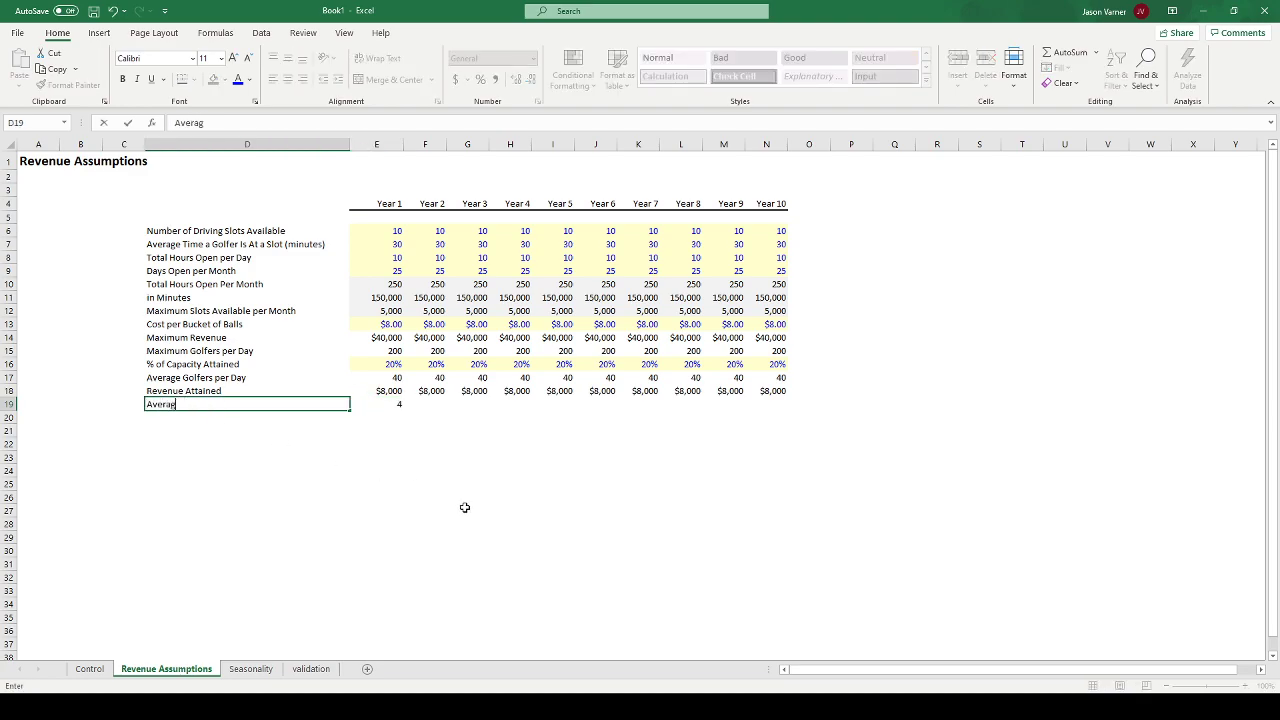
{"action": "type", "text": "e Times a"}
{"action": "type", "text": "Day a Single Slot is Used"}
{"action": "key", "text": "Return"}
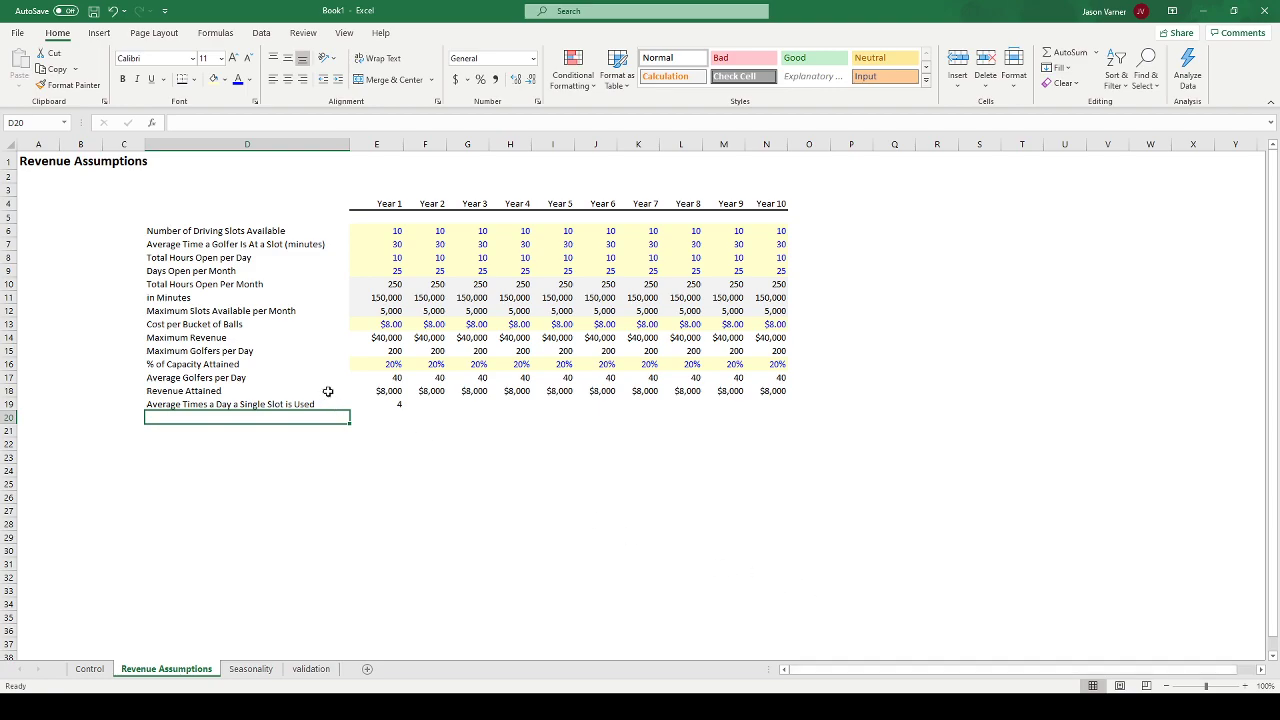
{"action": "left_click", "coordinate": [393, 400]}
{"action": "left_click_drag", "start_coordinate": [403, 410], "coordinate": [792, 434]}
- Add a check calculation in E21 multiplying average uses per slot by the number of driving slots, =E19*E6
{"action": "left_click", "coordinate": [368, 433]}
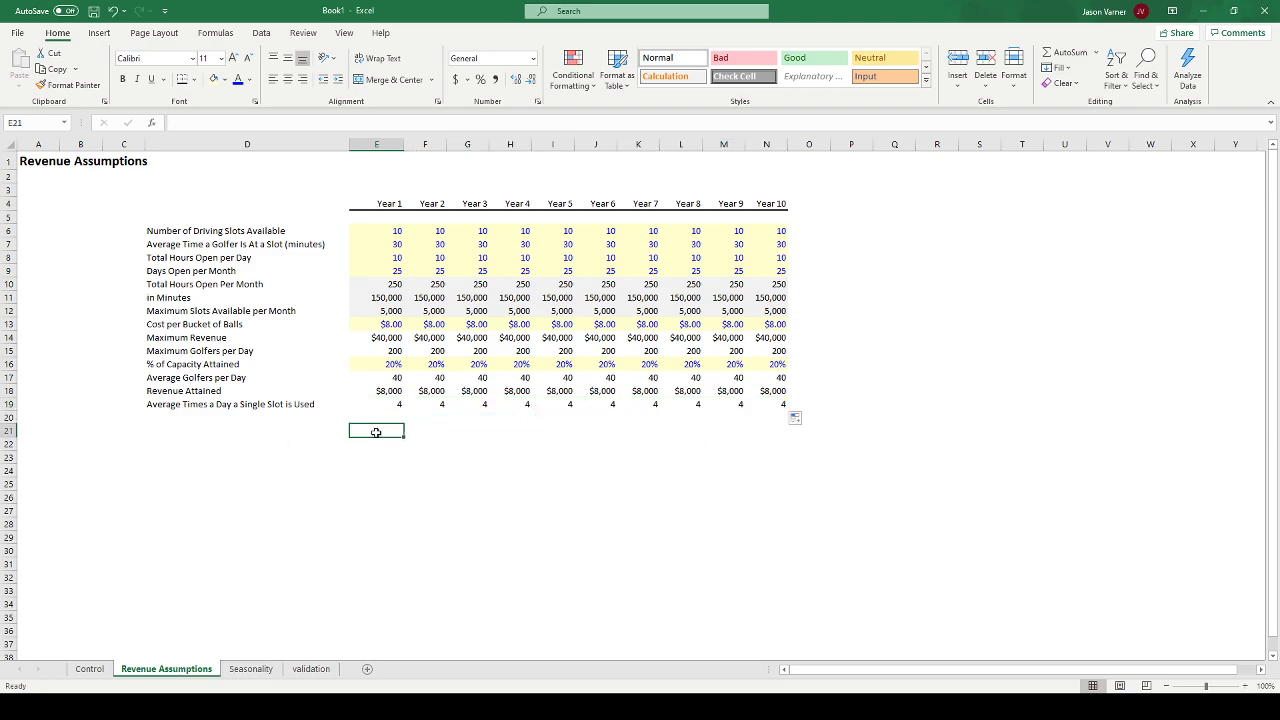
{"action": "left_click", "coordinate": [394, 231]}
{"action": "left_click", "coordinate": [389, 431]}
{"action": "type", "text": "="}
{"action": "left_click", "coordinate": [391, 404]}
{"action": "type", "text": "*"}
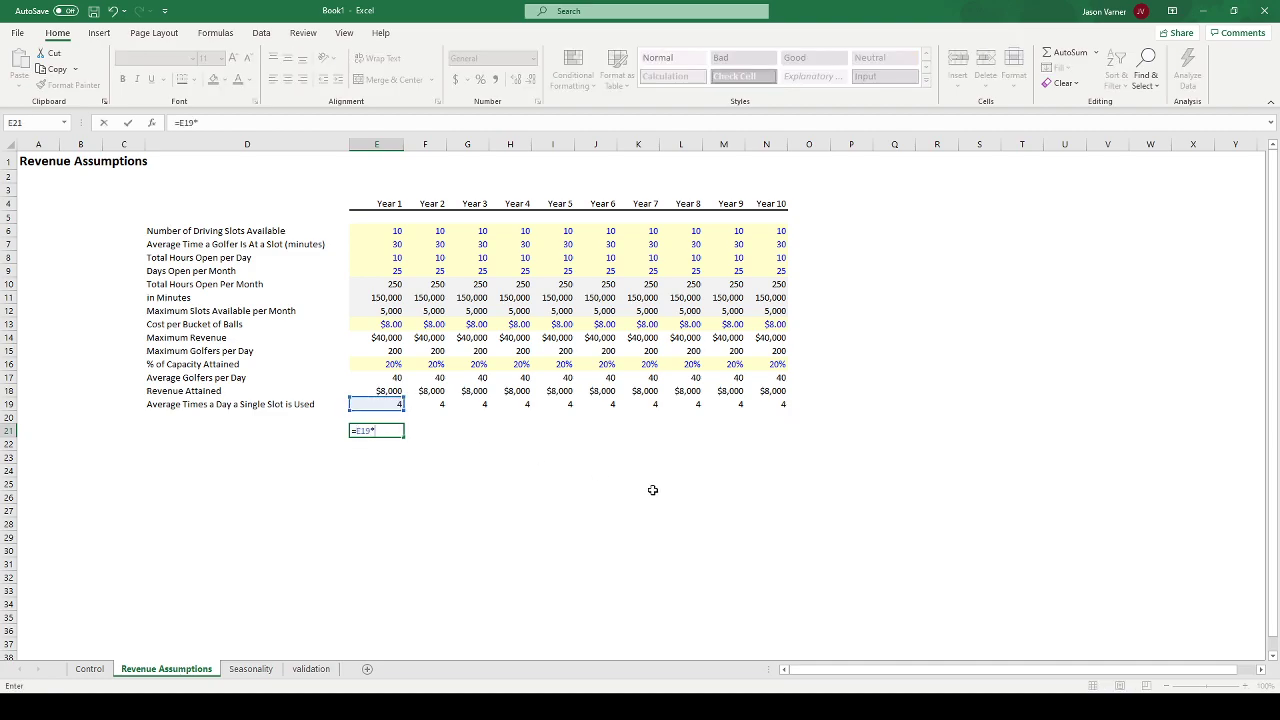
{"action": "left_click", "coordinate": [386, 231]}
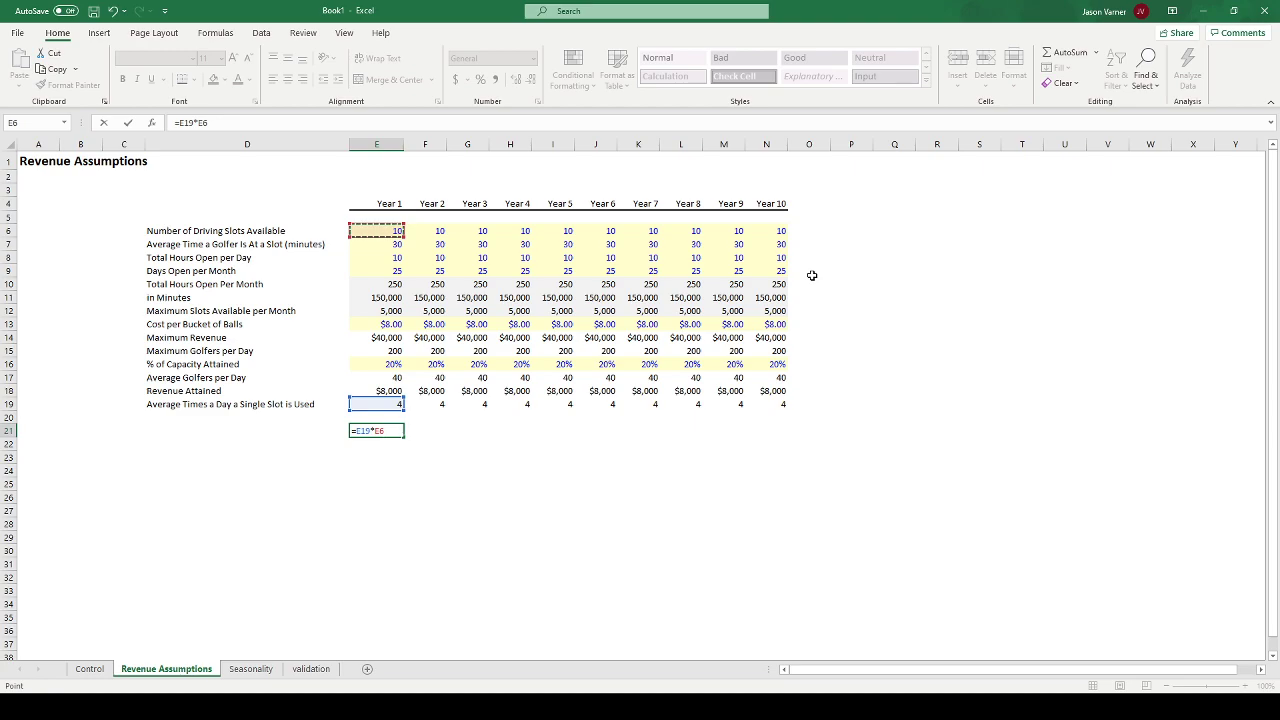
{"action": "key", "text": "Return"}
{"action": "key", "text": "Down"}
{"action": "key", "text": "Down"}
{"action": "key", "text": "Down"}
{"action": "key", "text": "Down"}
{"action": "key", "text": "Down"}
{"action": "key", "text": "Down"}
{"action": "key", "text": "Down"}
{"action": "key", "text": "Down"}
{"action": "key", "text": "Up"}
{"action": "key", "text": "Up"}
{"action": "key", "text": "Up"}
{"action": "key", "text": "Up"}
{"action": "key", "text": "Up"}
{"action": "key", "text": "Up"}
{"action": "key", "text": "Up"}
{"action": "key", "text": "Up"}
{"action": "key", "text": "Up"}
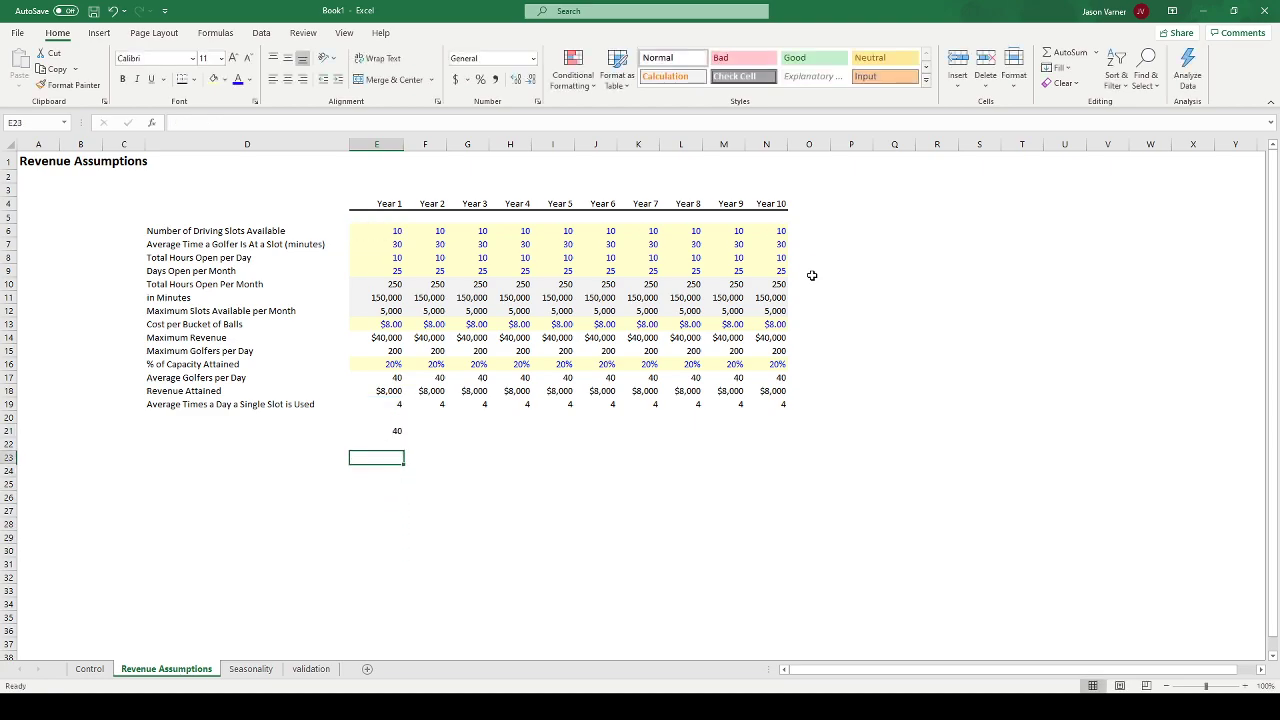
- Extend the check formula in E21 with the cost per bucket of balls, =E19*E6*E13, and review its references
{"action": "left_click", "coordinate": [304, 125]}
{"action": "type", "text": "*"}
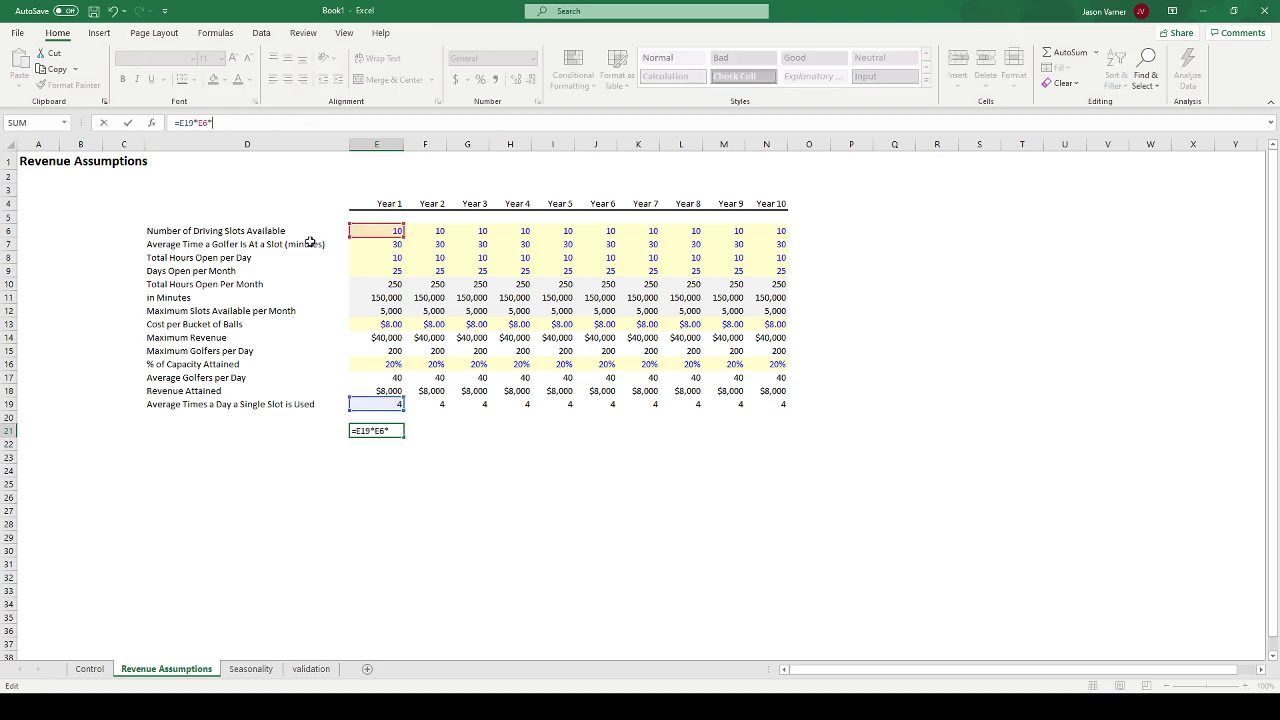
{"action": "left_click", "coordinate": [380, 324]}
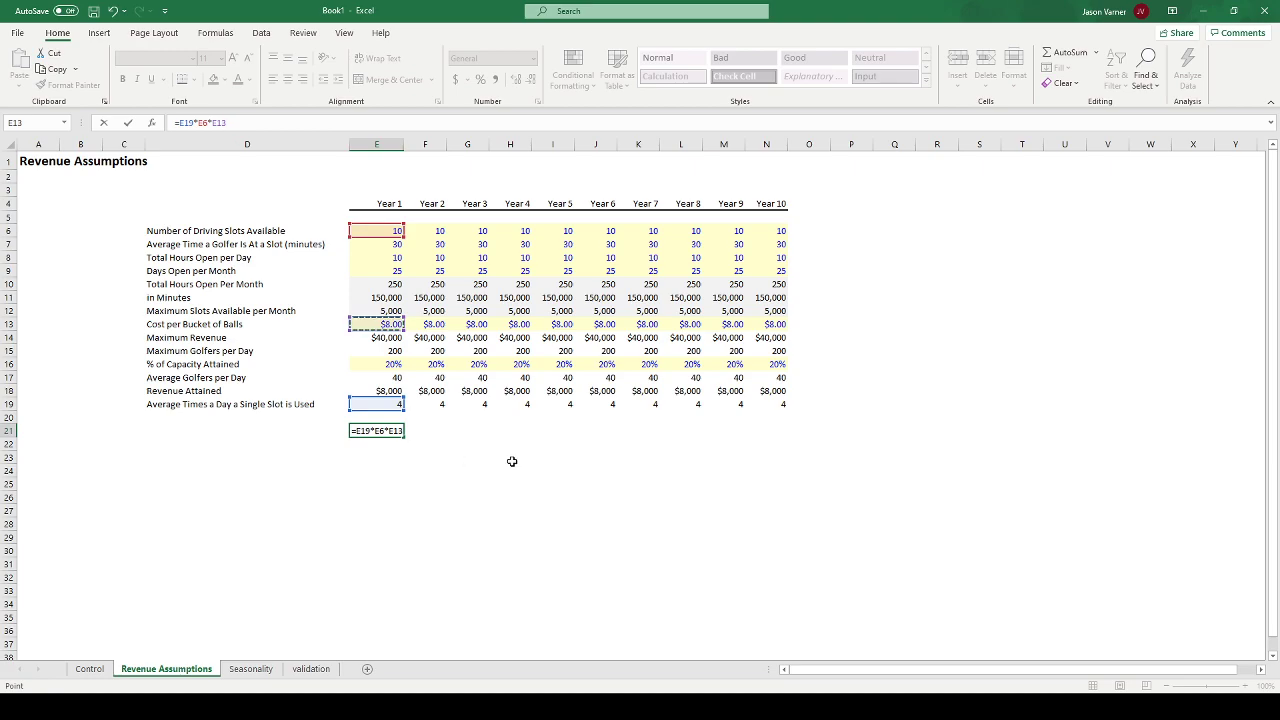
{"action": "key", "text": "Return"}
{"action": "key", "text": "Return"}
{"action": "key", "text": "Return"}
{"action": "key", "text": "Return"}
{"action": "key", "text": "Return"}
{"action": "key", "text": "Return"}
{"action": "key", "text": "Return"}
{"action": "key", "text": "Return"}
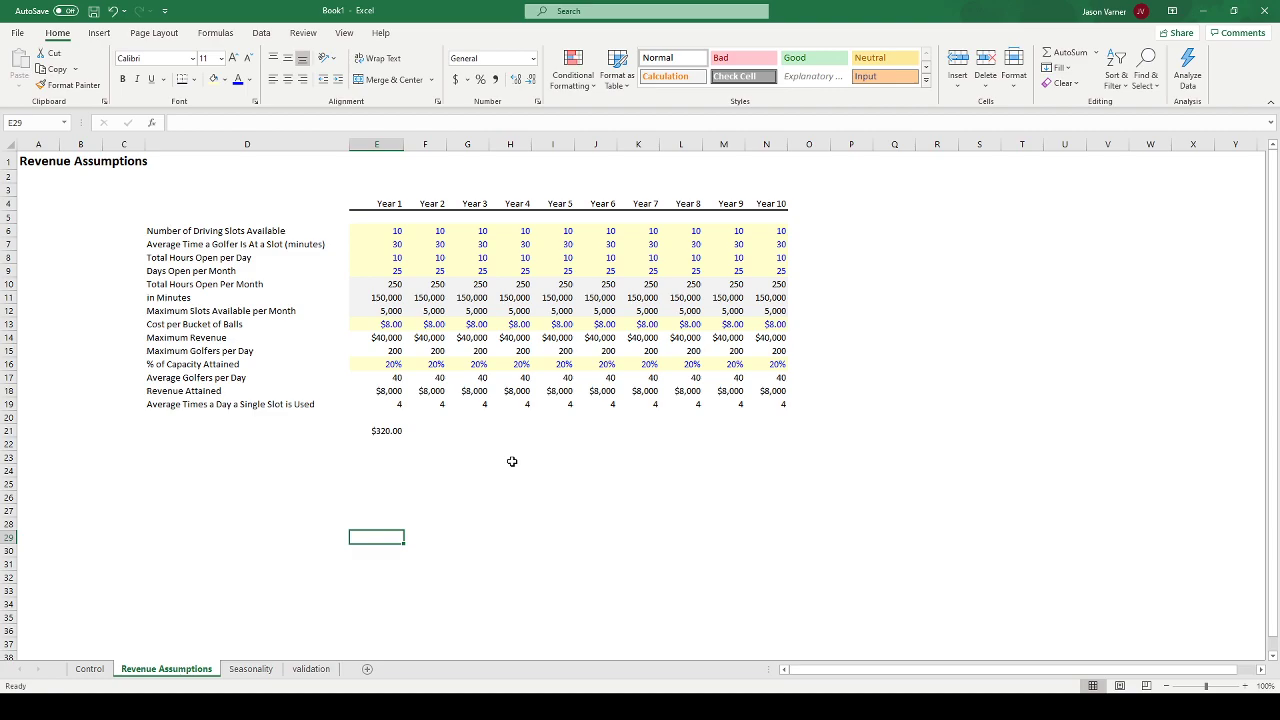
{"action": "left_click", "coordinate": [386, 430]}
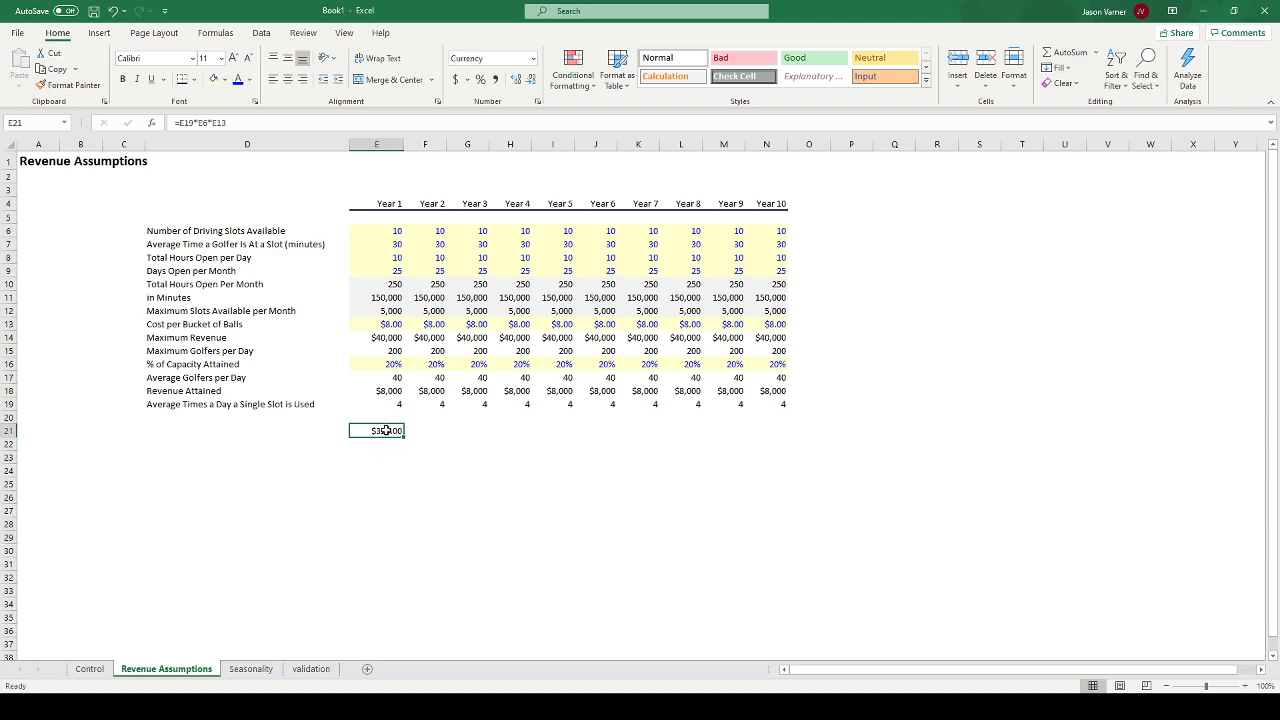
{"action": "double_click", "coordinate": [386, 430]}
{"action": "key", "text": "Return"}
{"action": "left_click", "coordinate": [386, 430]}
{"action": "double_click", "coordinate": [388, 430]}
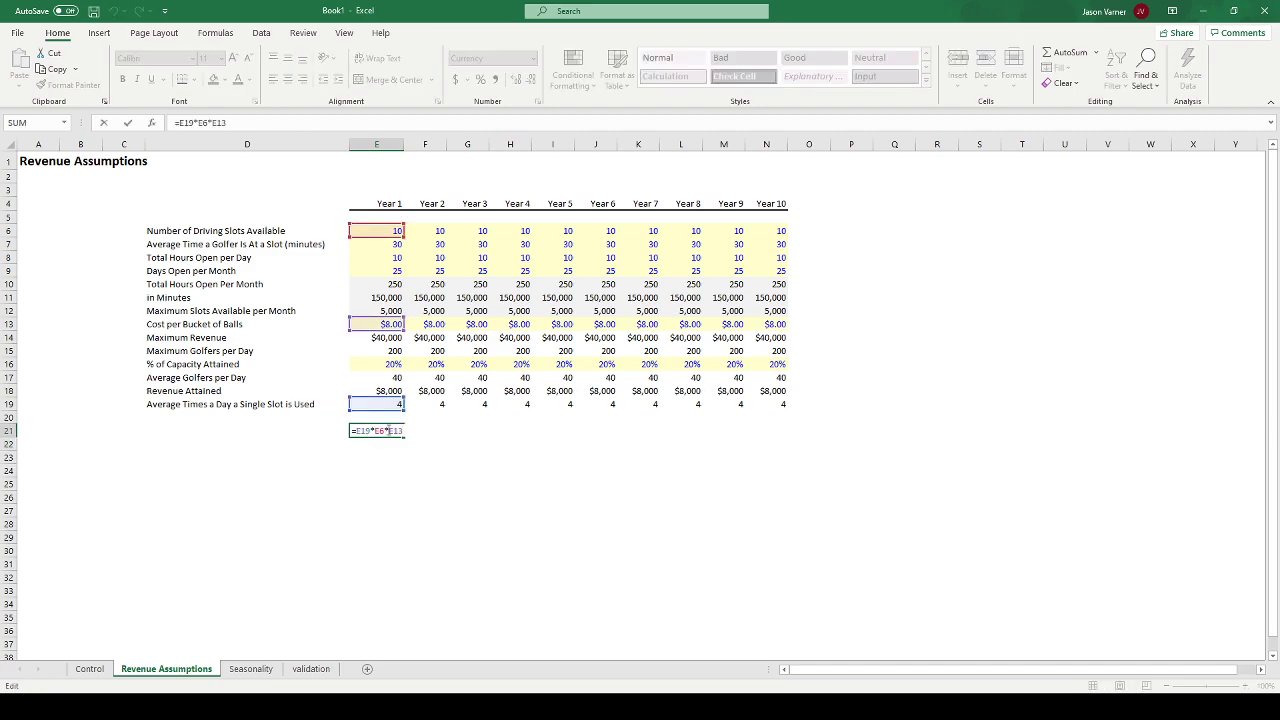
{"action": "key", "text": "Return"}
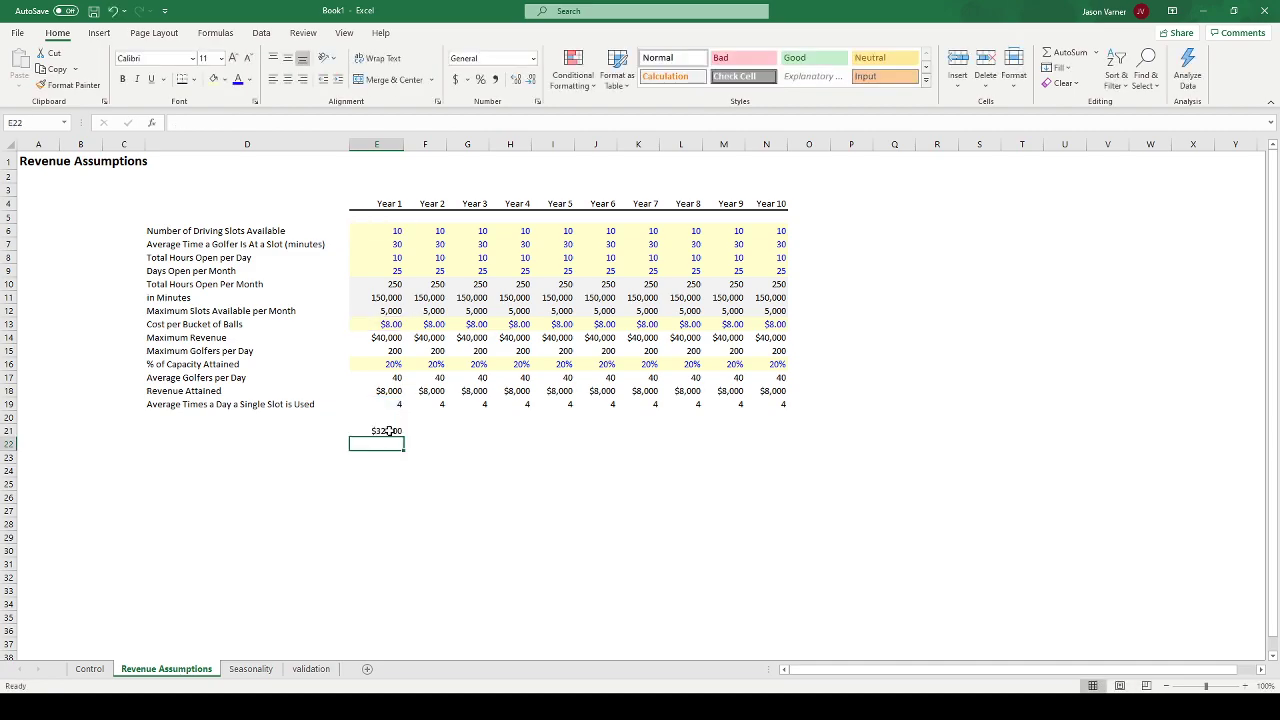
{"action": "left_click", "coordinate": [389, 430]}
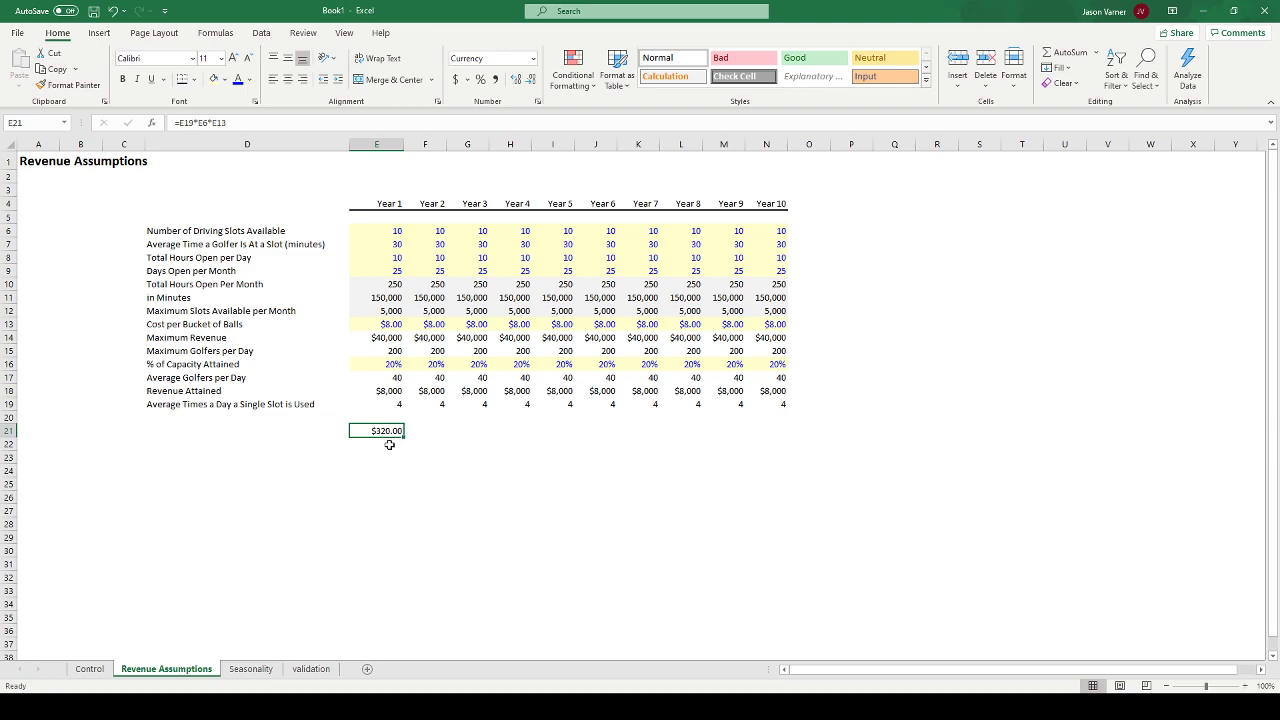
- Calculate monthly revenue as a check in E22 by multiplying E21 by the Year 1 days open per month in E9
{"action": "left_click", "coordinate": [391, 441]}
{"action": "type", "text": "="}
{"action": "left_click", "coordinate": [385, 431]}
{"action": "type", "text": "*"}
{"action": "left_click", "coordinate": [397, 272]}
{"action": "key", "text": "Return"}
- Check the result against Year 1 Revenue Attained and clear the check calculations in E21 and E22
{"action": "left_click", "coordinate": [388, 391]}
{"action": "left_click", "coordinate": [391, 426]}
{"action": "left_click", "coordinate": [399, 419]}
{"action": "left_click_drag", "start_coordinate": [404, 421], "coordinate": [404, 449]}
{"action": "left_click", "coordinate": [384, 443]}
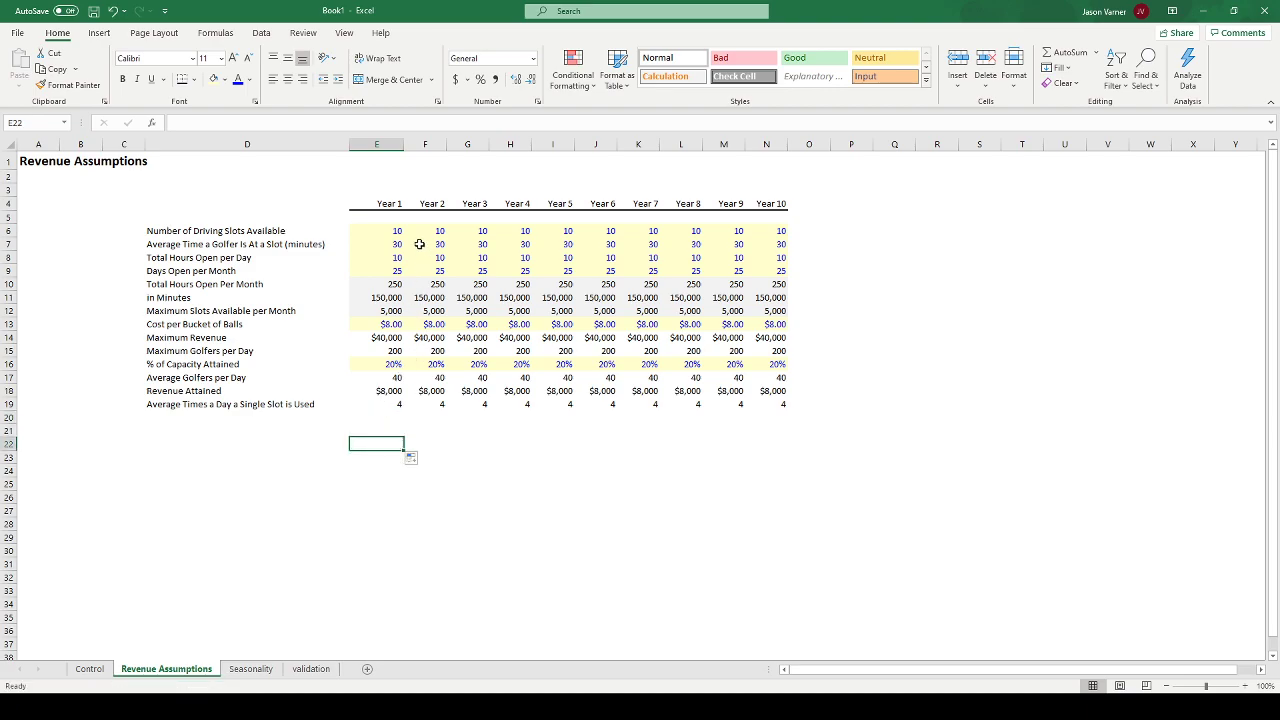
- Shade the calculated cells in rows 14 to 15 and 17 to 19 light gray for Years 1 to 10
{"action": "left_click_drag", "start_coordinate": [380, 336], "coordinate": [752, 352]}
{"action": "left_click", "coordinate": [213, 80]}
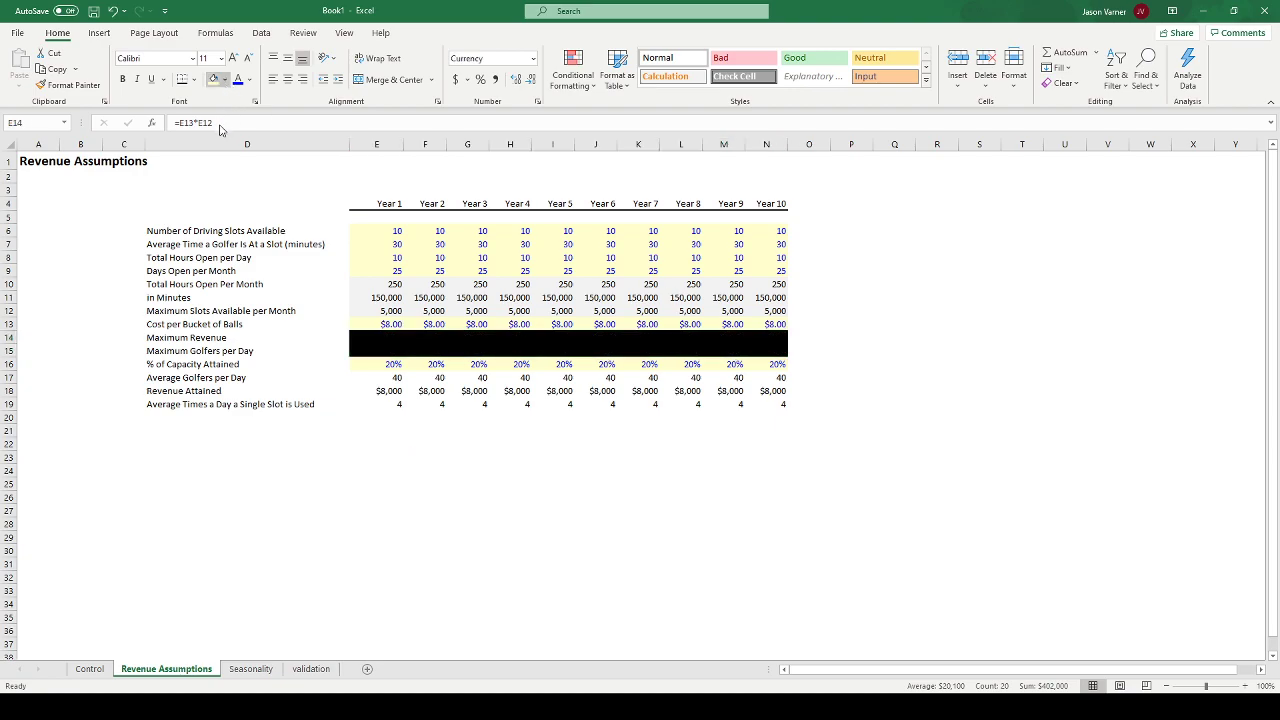
{"action": "left_click_drag", "start_coordinate": [383, 378], "coordinate": [745, 402]}
{"action": "left_click", "coordinate": [213, 80]}
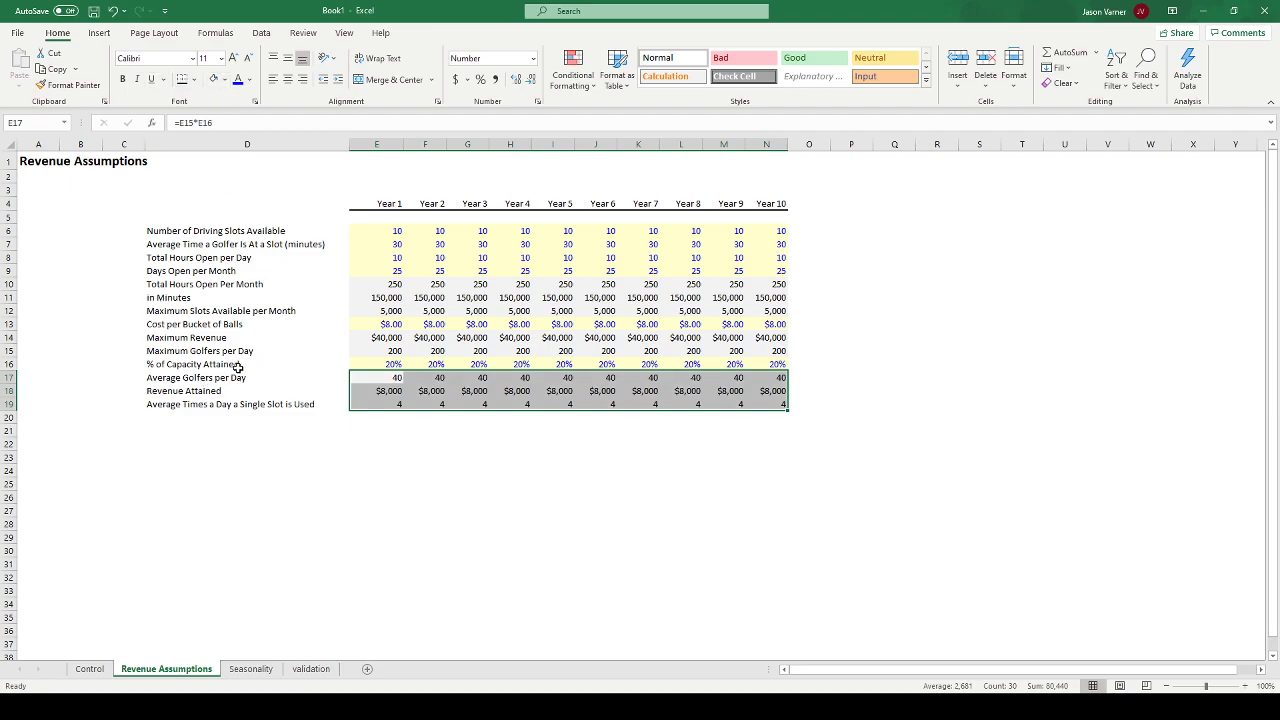
- Make the Average Golfers per Day row bold from its label through Year 10 and add a thick bottom border
{"action": "left_click_drag", "start_coordinate": [185, 377], "coordinate": [780, 378]}
{"action": "left_click", "coordinate": [122, 79]}
{"action": "left_click", "coordinate": [181, 79]}
{"action": "left_click", "coordinate": [240, 465]}
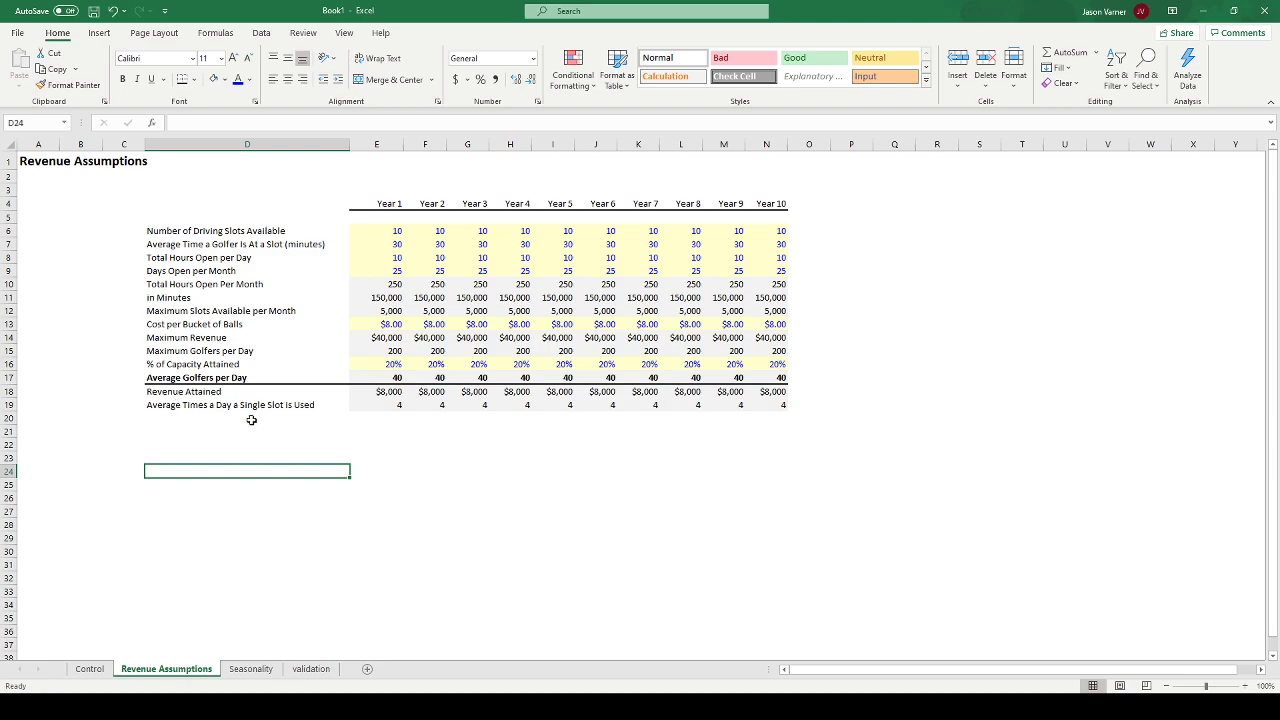
- Set the Number of Driving Slots Available to 15 for Year 5 and fill it across through Year 10
{"action": "left_click", "coordinate": [558, 234]}
{"action": "type", "text": "15"}
{"action": "key", "text": "Return"}
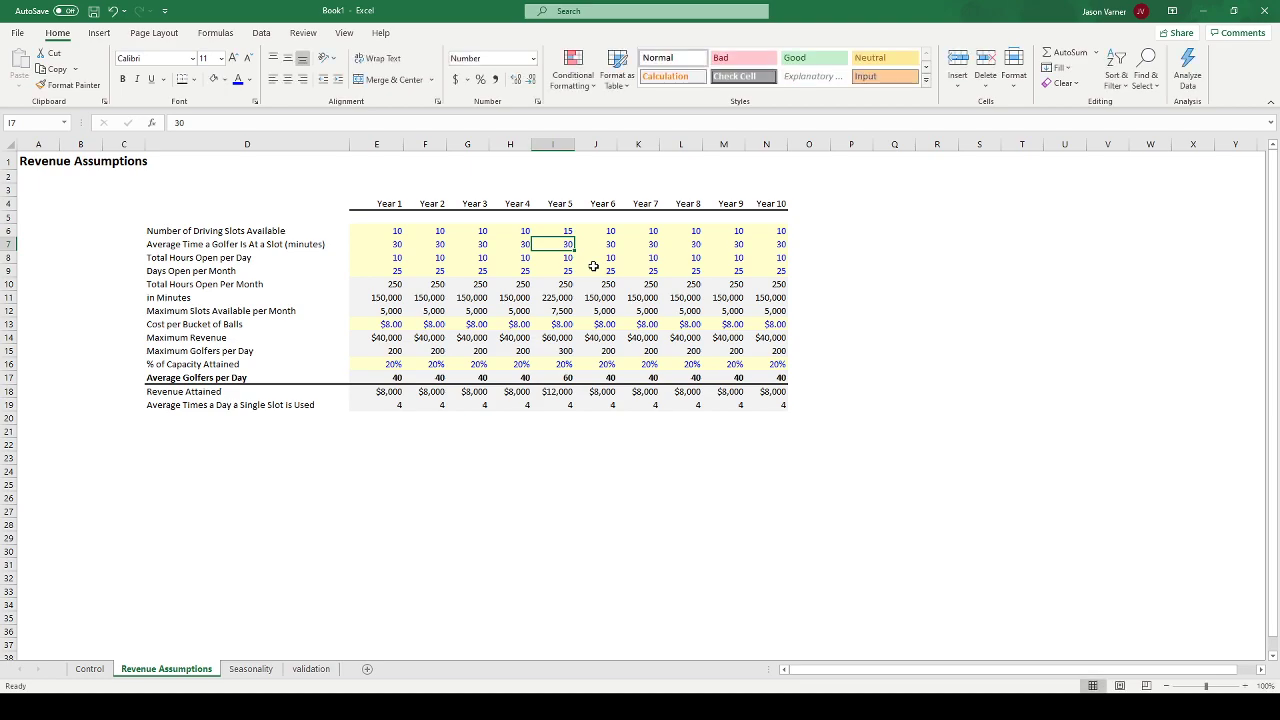
{"action": "left_click", "coordinate": [557, 229]}
{"action": "left_click_drag", "start_coordinate": [575, 240], "coordinate": [781, 242]}
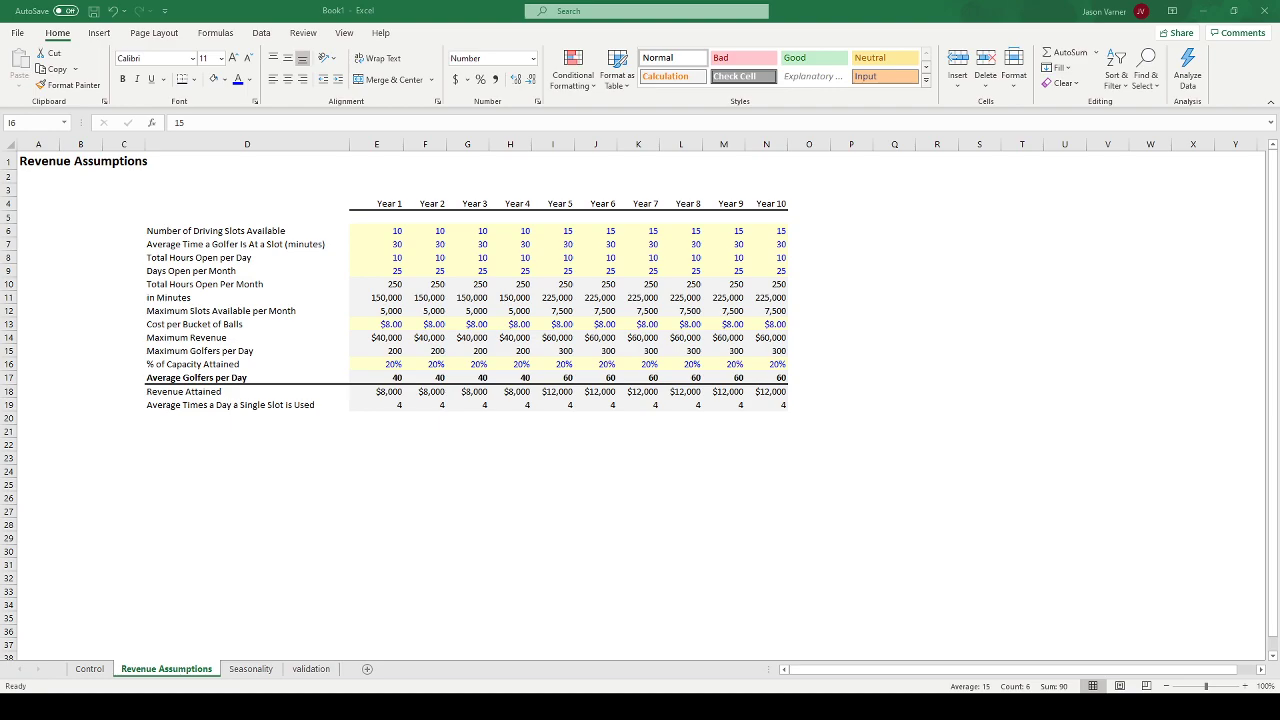
- Delete the empty column B and select the Year 1 Number of Driving Slots Available
{"action": "left_click", "coordinate": [496, 463]}
{"action": "left_click", "coordinate": [81, 144]}
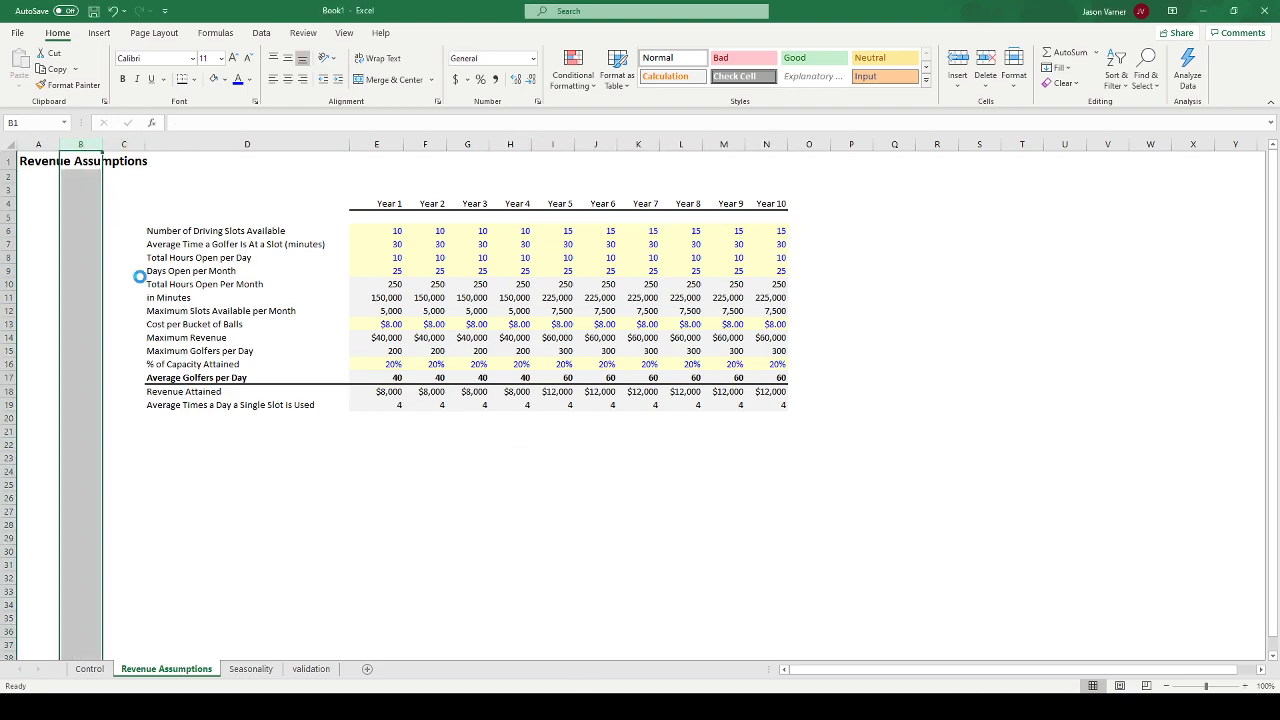
{"action": "key", "text": "ctrl+minus"}
{"action": "left_click", "coordinate": [330, 298]}
{"action": "left_click", "coordinate": [346, 233]}
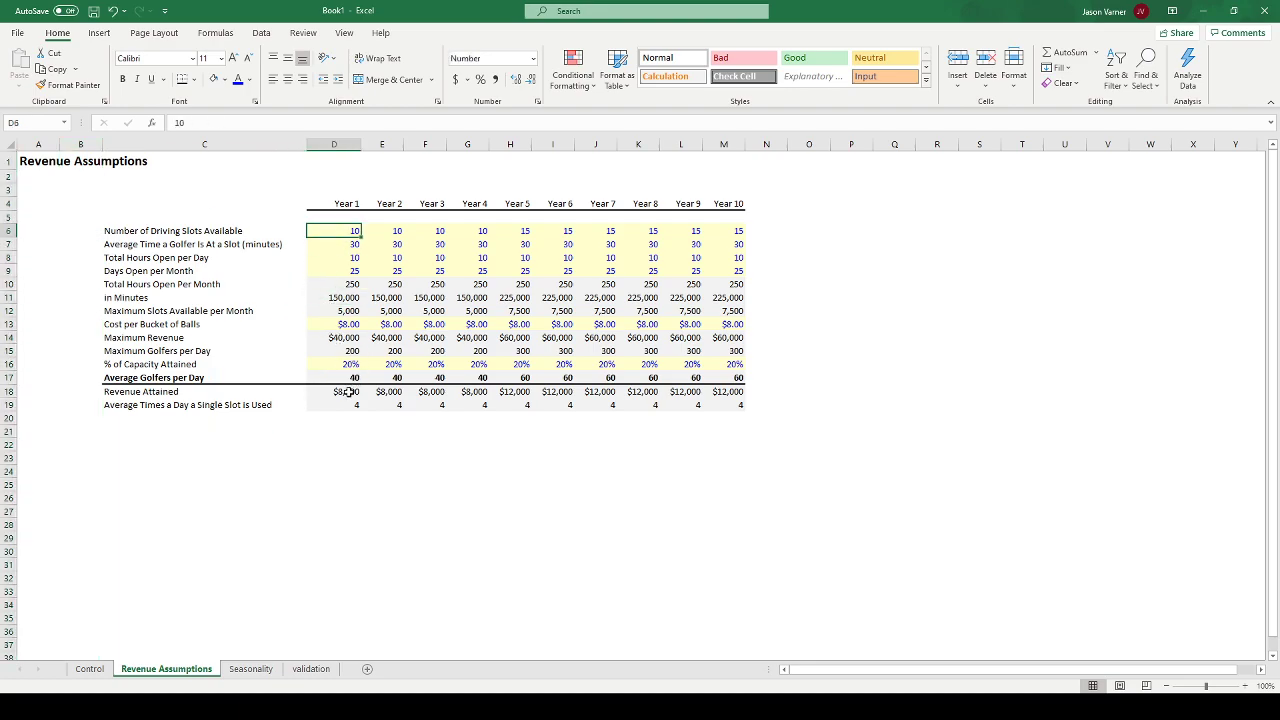
- Rename the Revenue Attained label in C18 as "Revenue Attained per Month"
{"action": "double_click", "coordinate": [219, 393]}
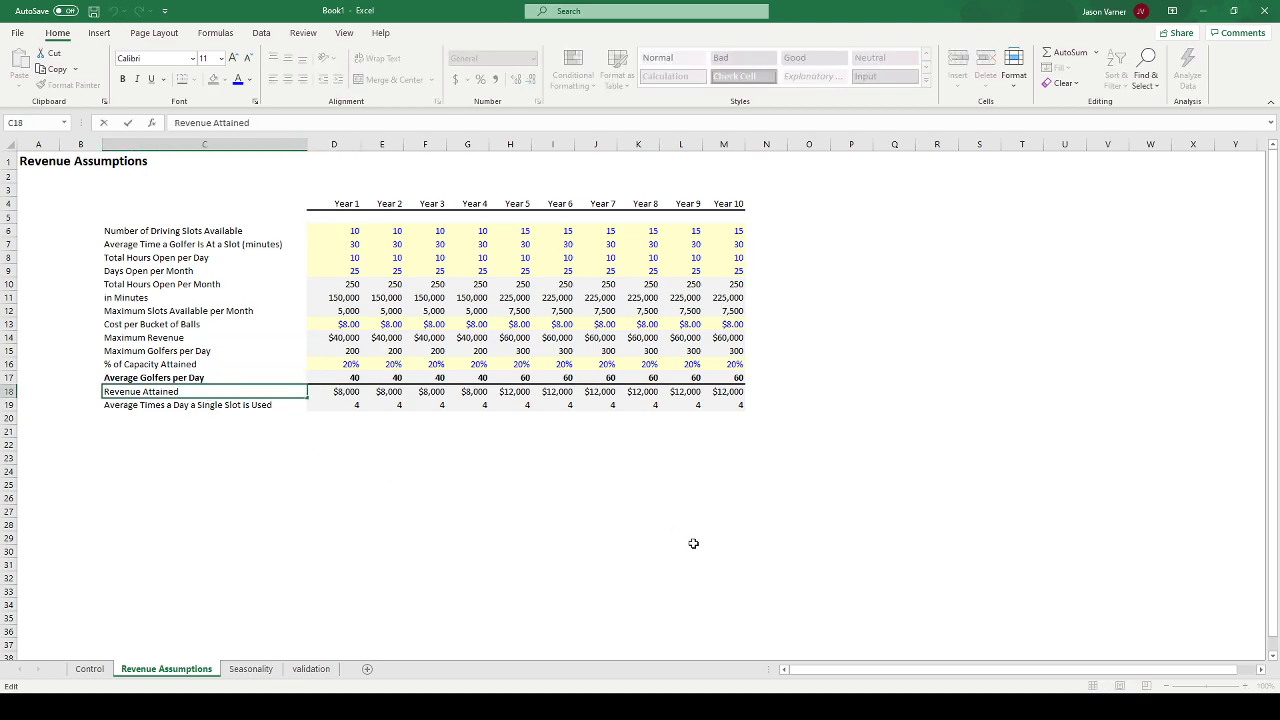
{"action": "type", "text": "per Month"}
{"action": "key", "text": "Return"}
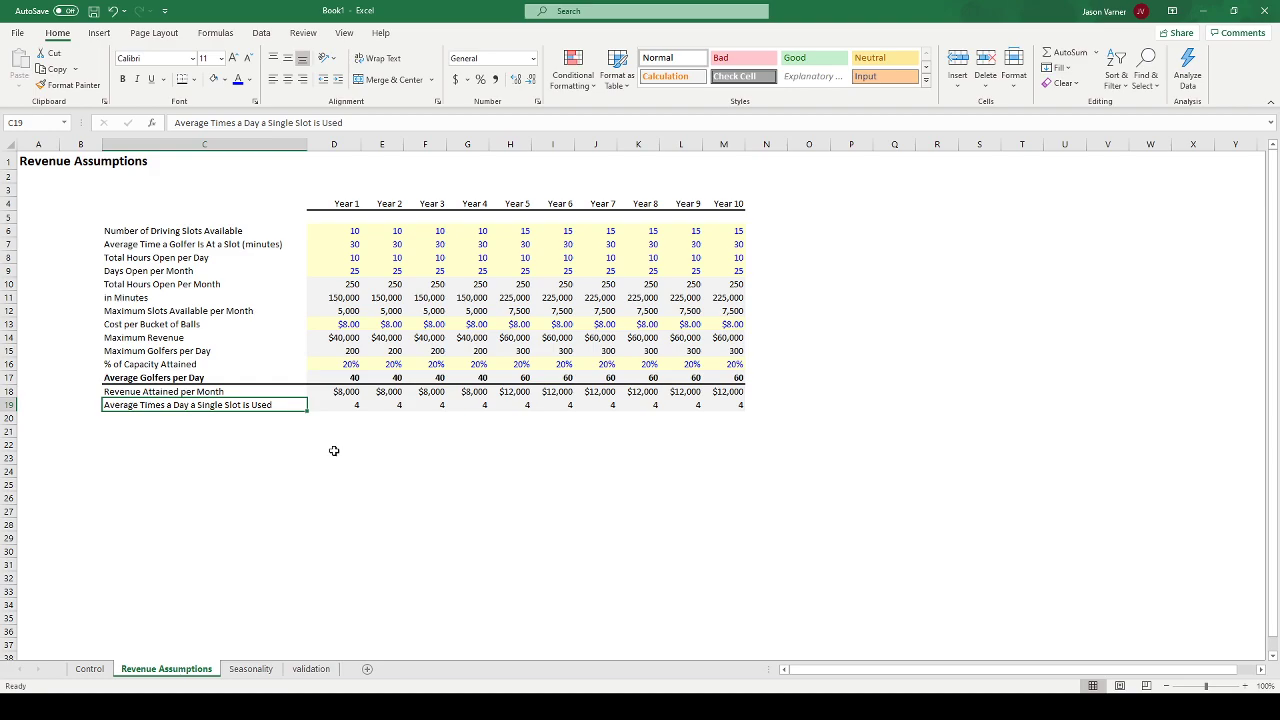
- On the Seasonality sheet, fill the row 5 cells under months 1 to 12 with light yellow input shading
{"action": "left_click", "coordinate": [251, 669]}
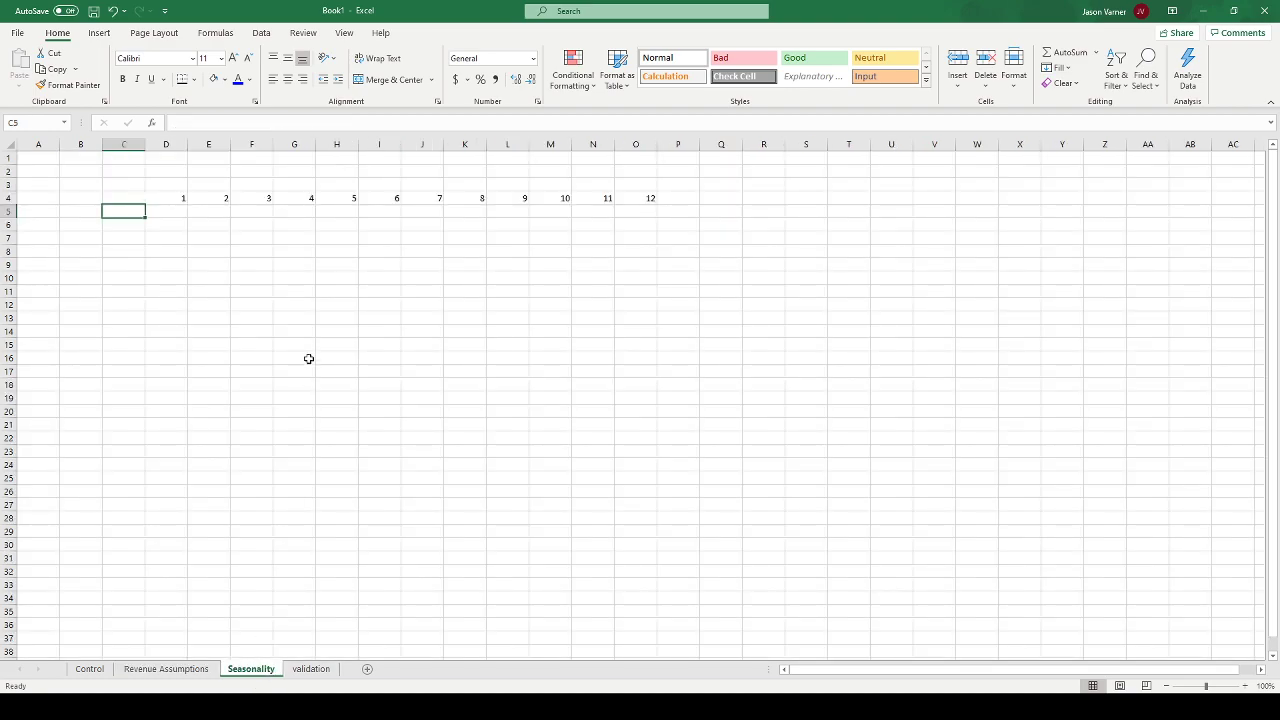
{"action": "left_click_drag", "start_coordinate": [172, 213], "coordinate": [631, 210]}
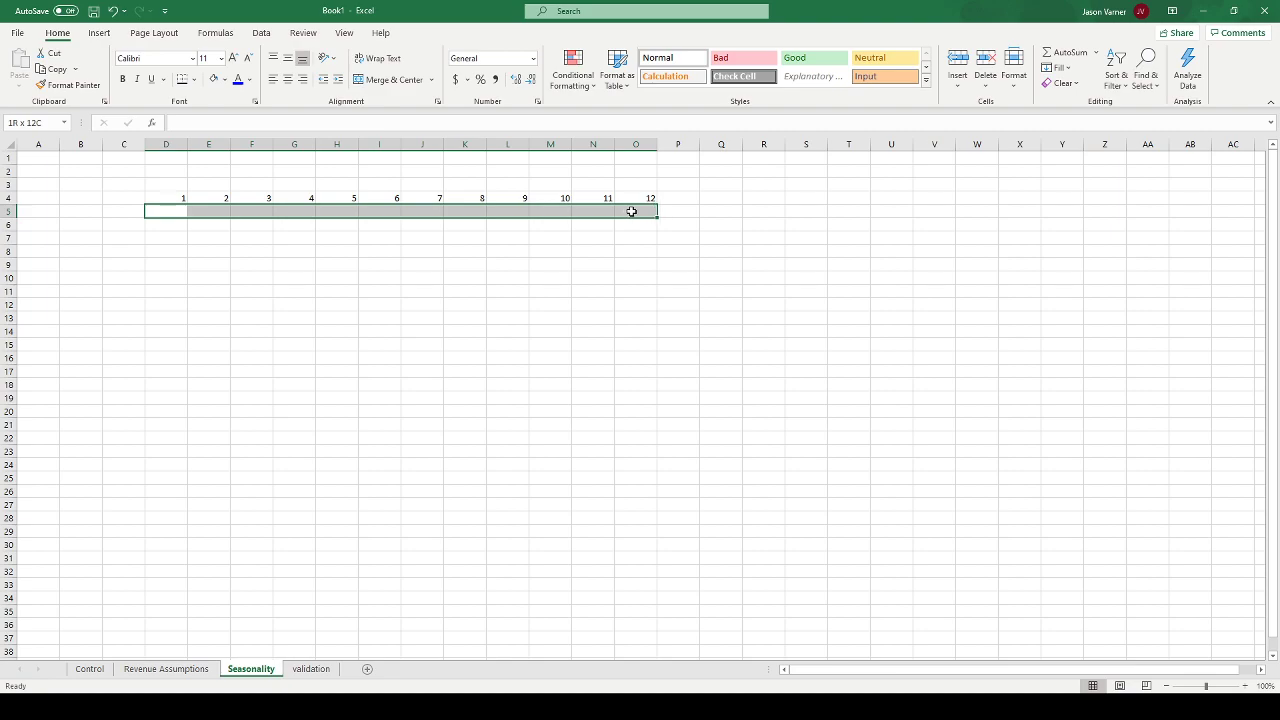
{"action": "left_click", "coordinate": [213, 79]}
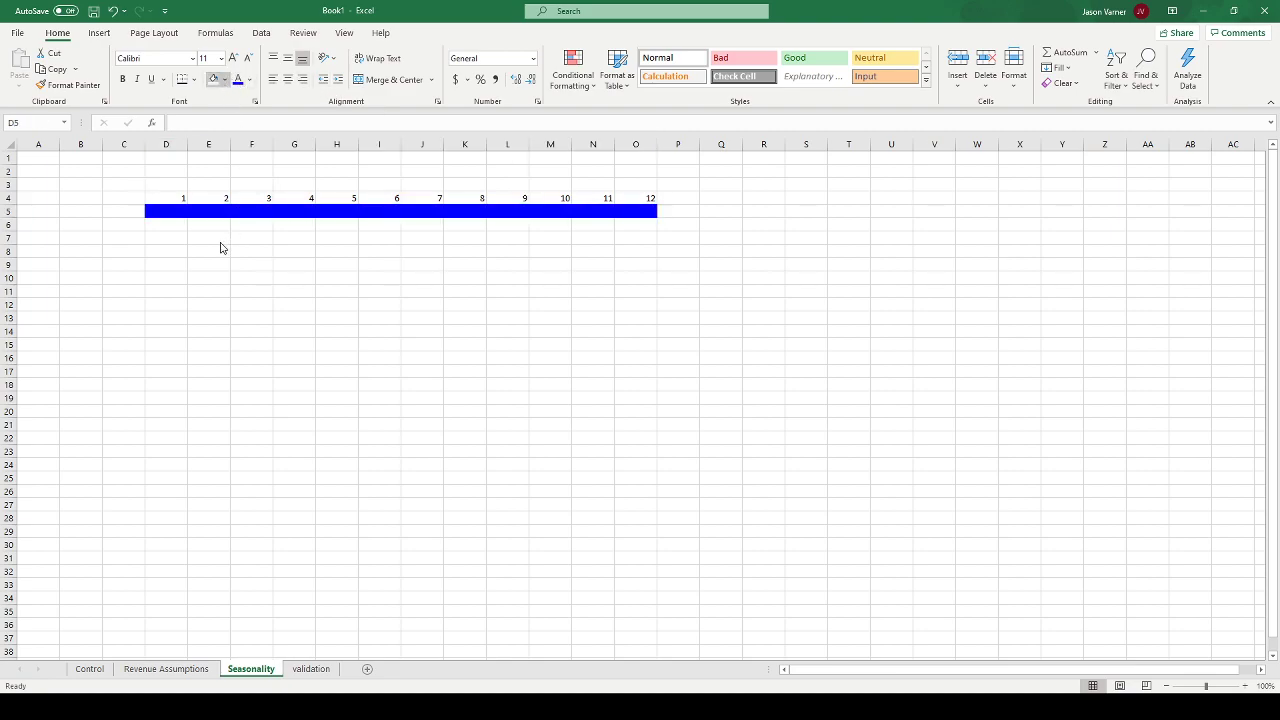
{"action": "left_click", "coordinate": [132, 212]}
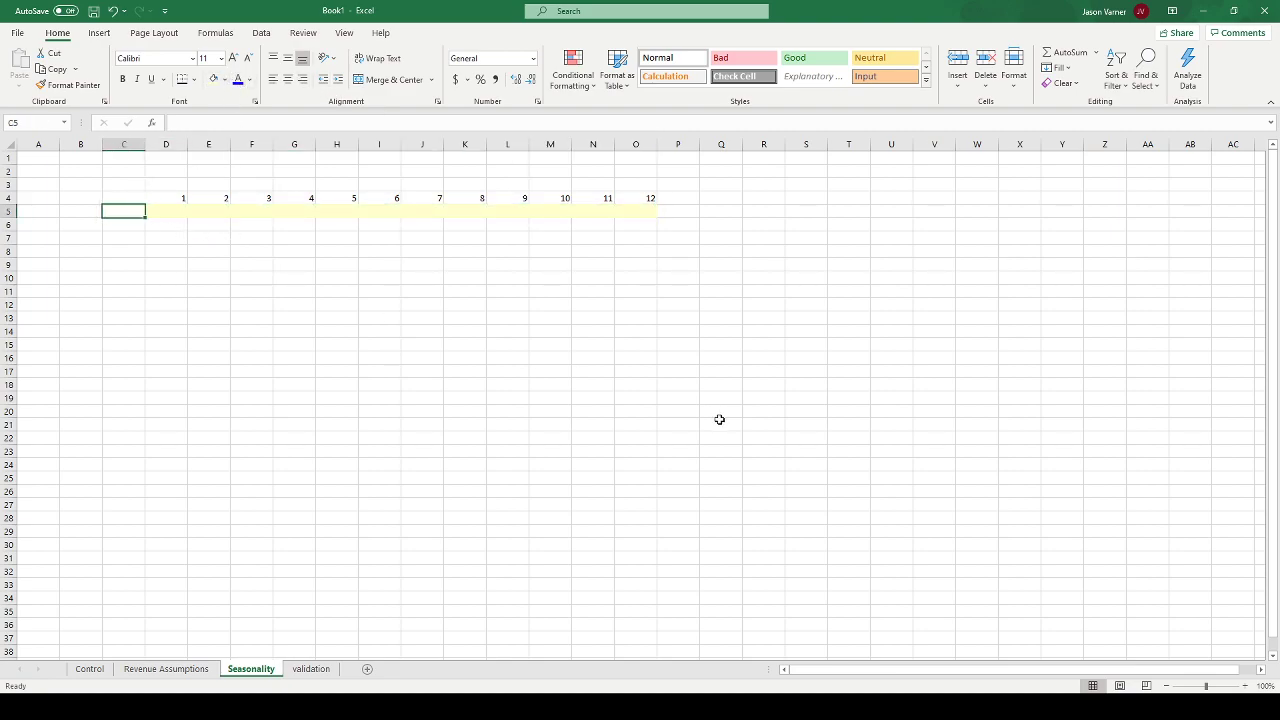
{"action": "type", "text": "%"}
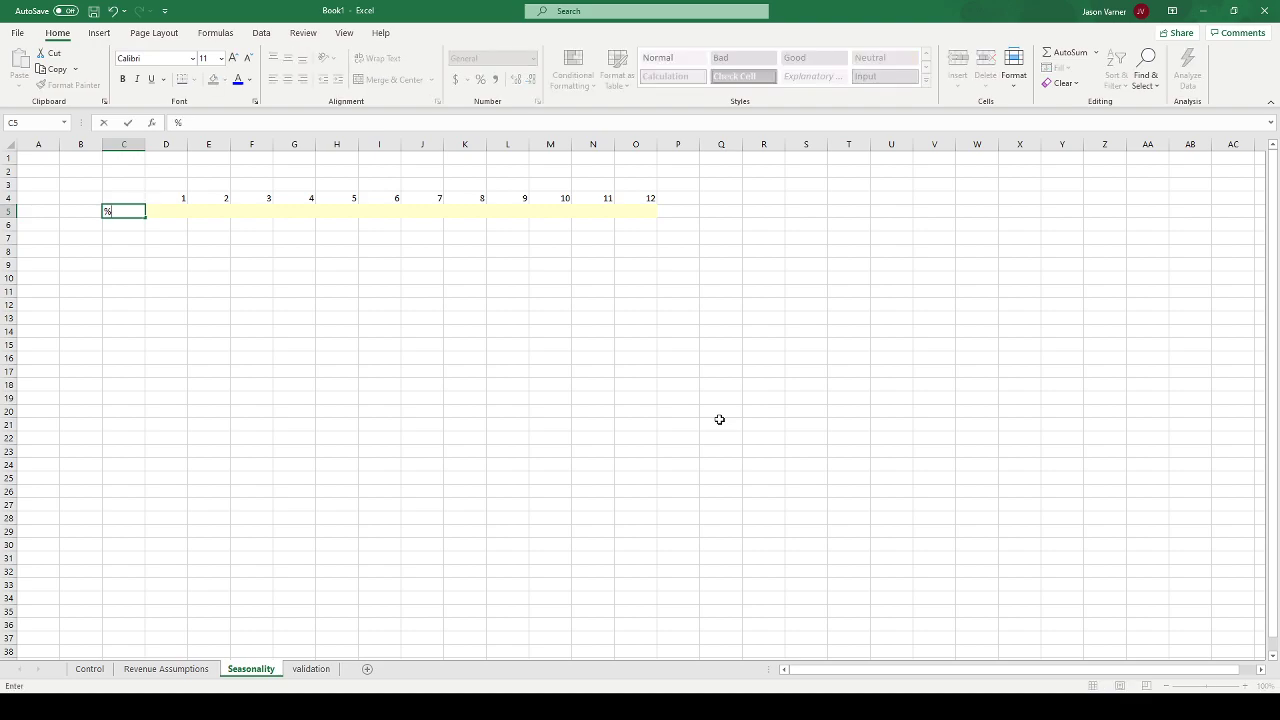
{"action": "type", "text": "Capa"}
{"action": "key", "text": "BackSpace"}
{"action": "key", "text": "BackSpace"}
{"action": "key", "text": "BackSpace"}
{"action": "key", "text": "BackSpace"}
{"action": "key", "text": "Return"}
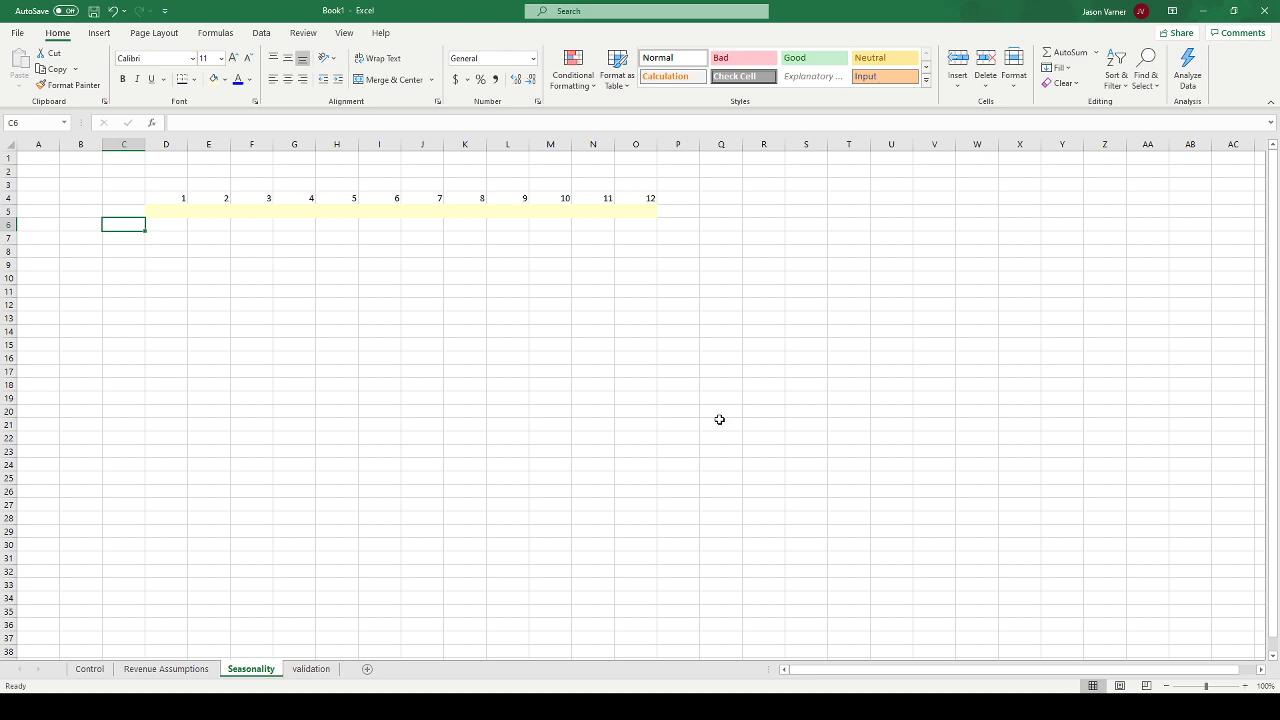
{"action": "key", "text": "Right"}
{"action": "key", "text": "Right"}
{"action": "key", "text": "Right"}
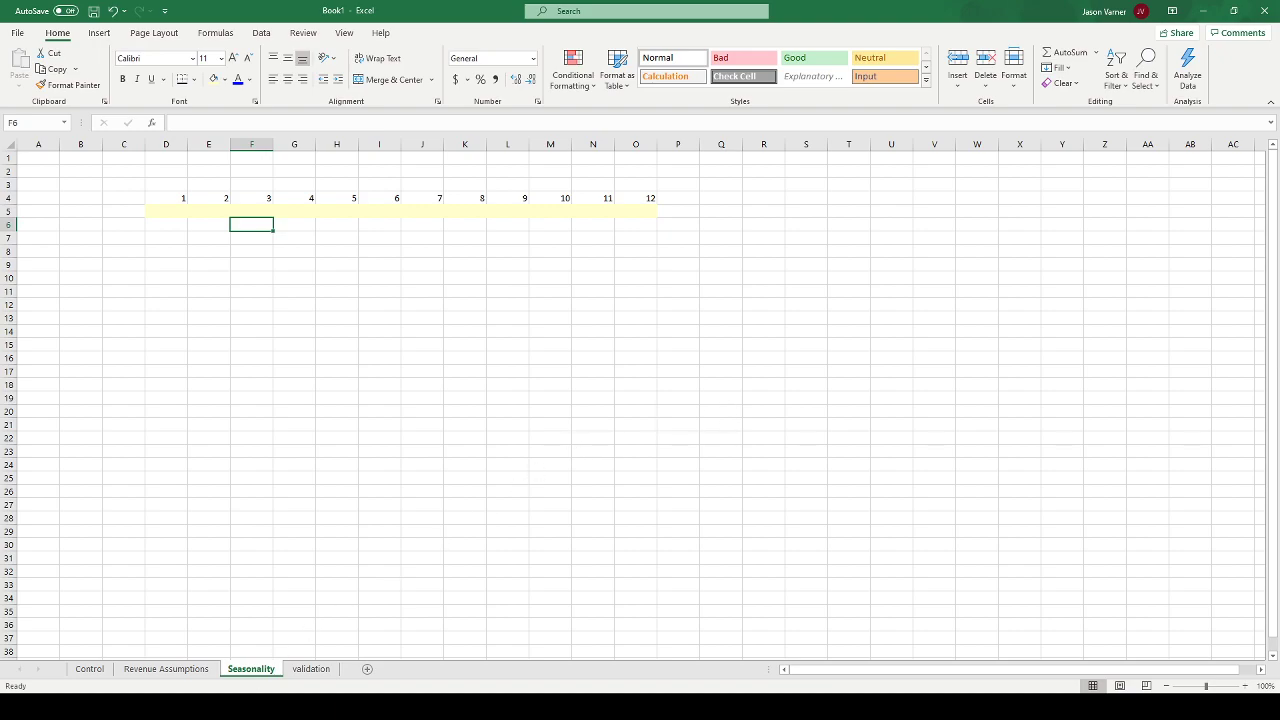
- Copy the % of Capacity Attained label and Year 1 value from Revenue Assumptions into C5:D5 of Seasonality and widen column C to fit
{"action": "left_click", "coordinate": [208, 668]}
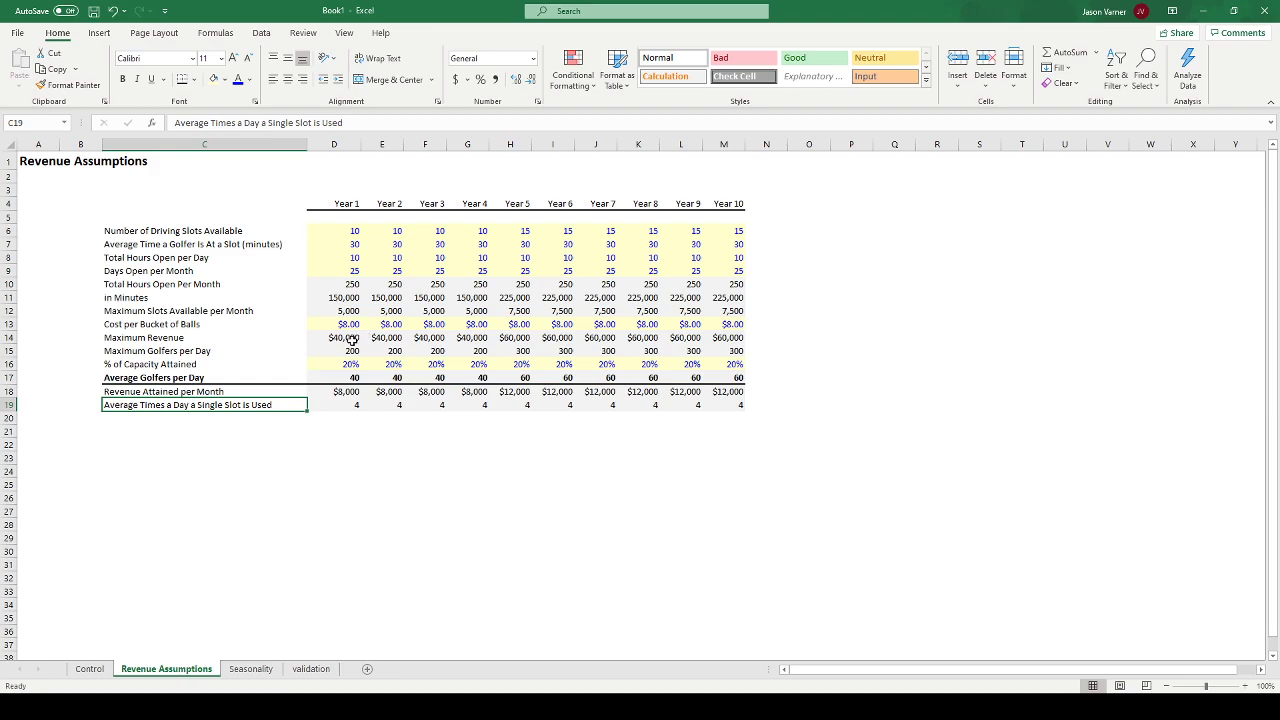
{"action": "left_click", "coordinate": [345, 338]}
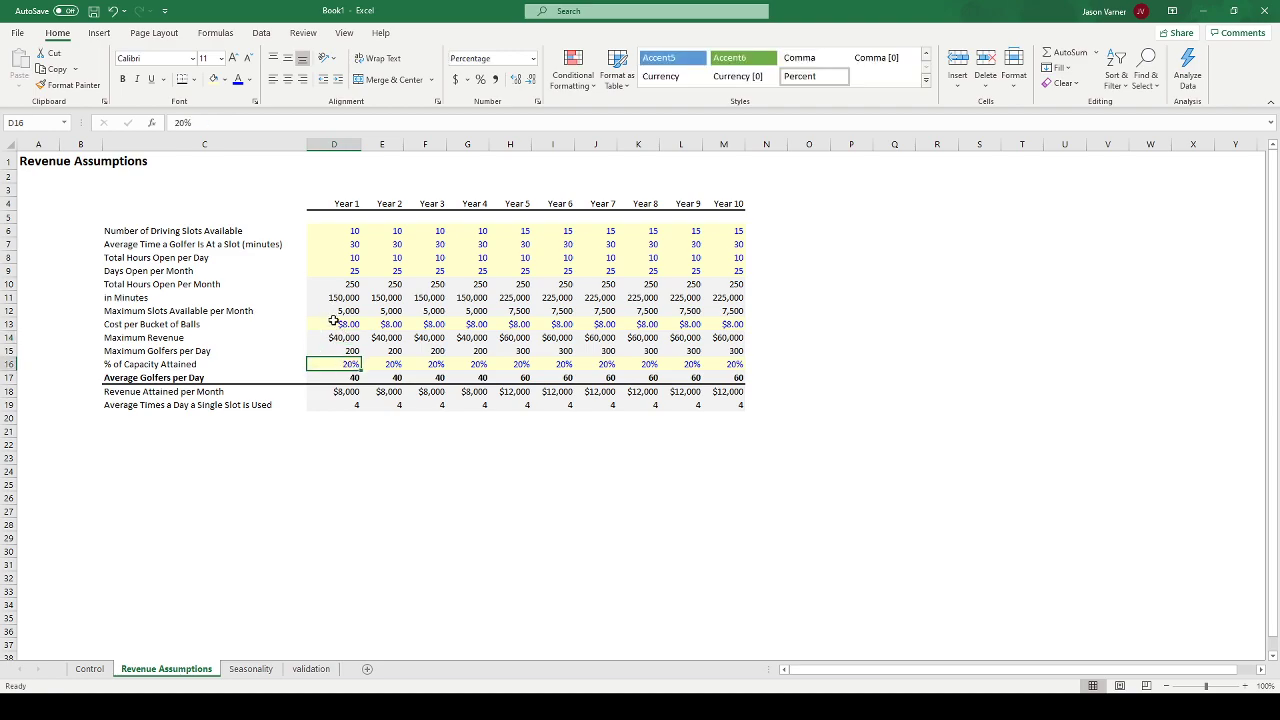
{"action": "left_click_drag", "start_coordinate": [345, 364], "coordinate": [740, 406]}
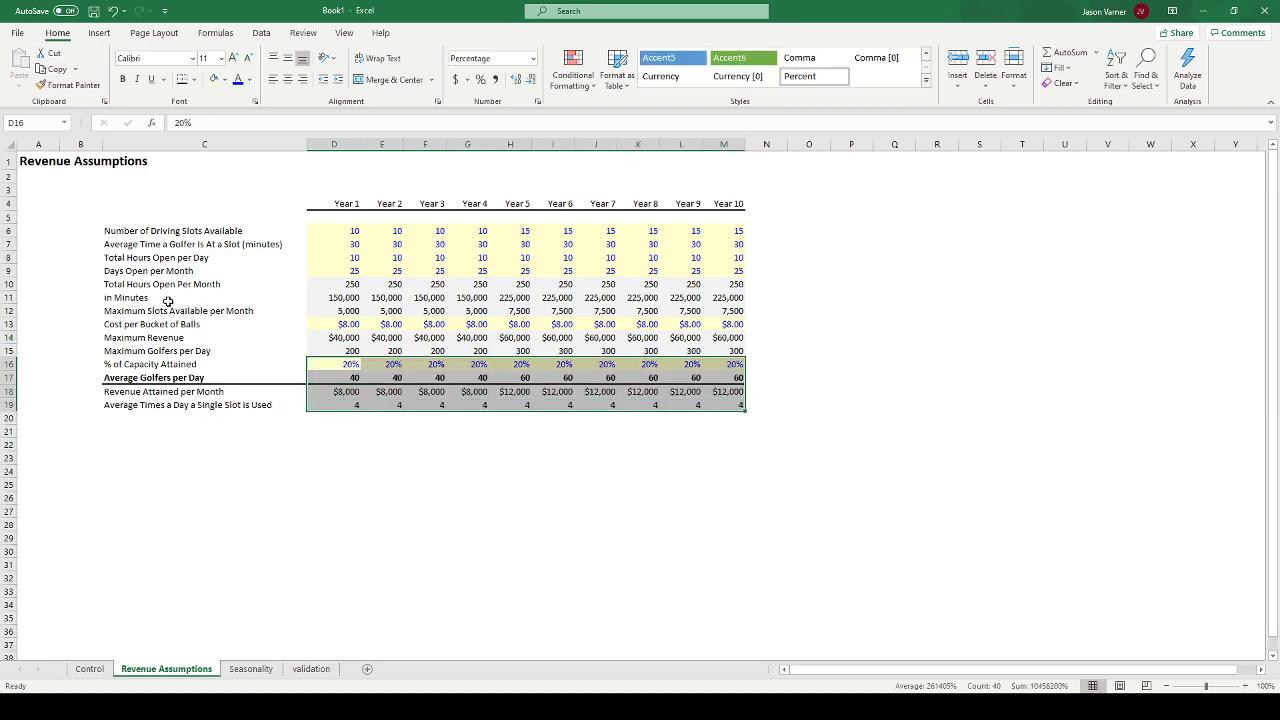
{"action": "left_click_drag", "start_coordinate": [228, 365], "coordinate": [316, 362]}
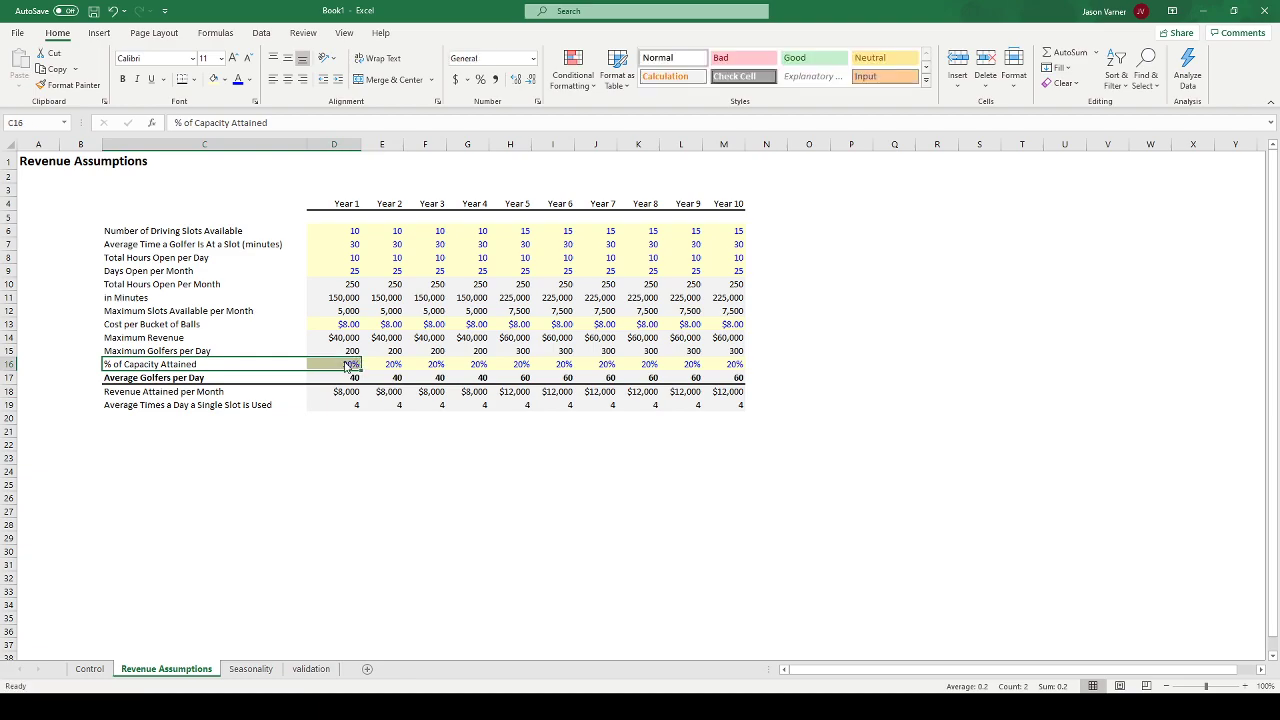
{"action": "key", "text": "ctrl+c"}
{"action": "left_click", "coordinate": [251, 668]}
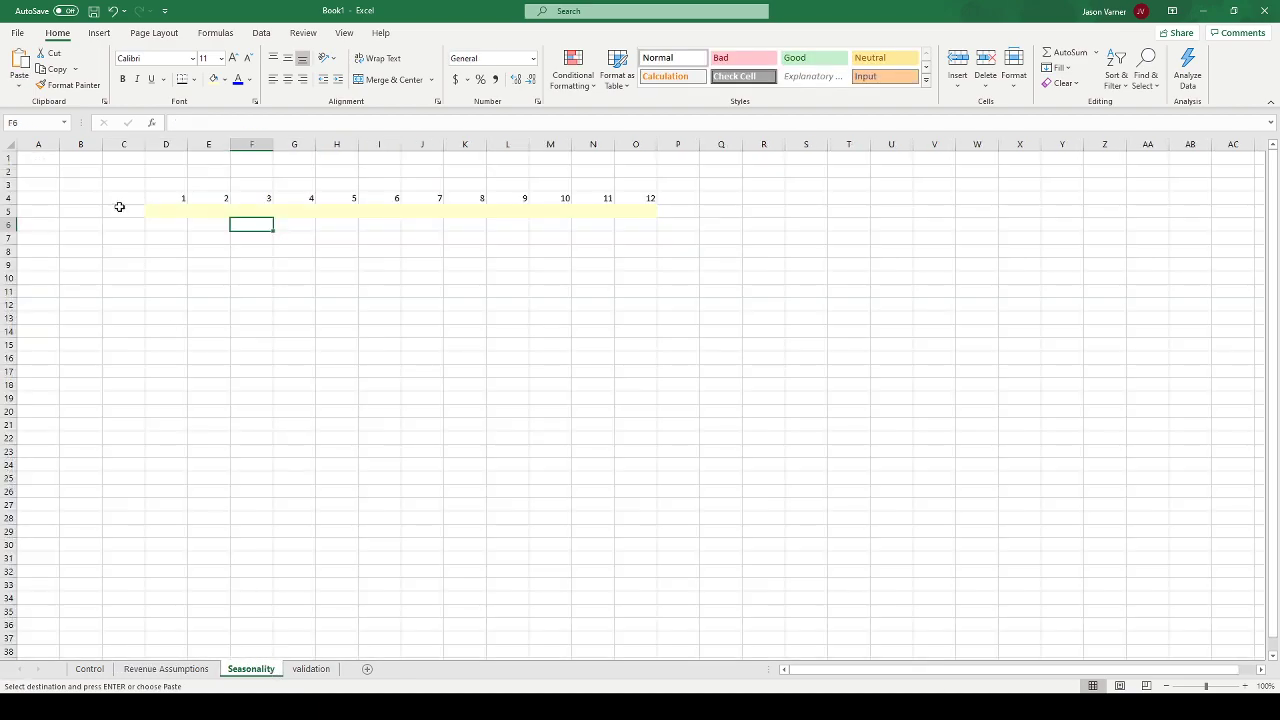
{"action": "left_click", "coordinate": [120, 226]}
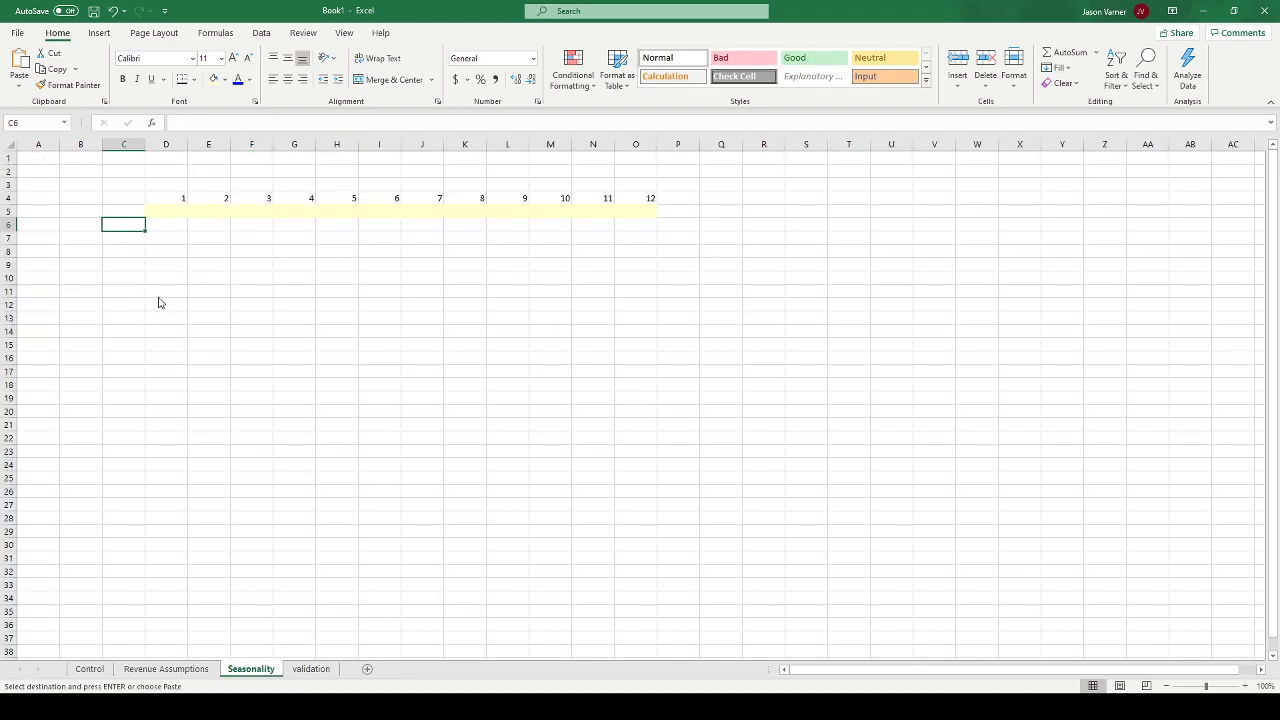
{"action": "key", "text": "ctrl+v"}
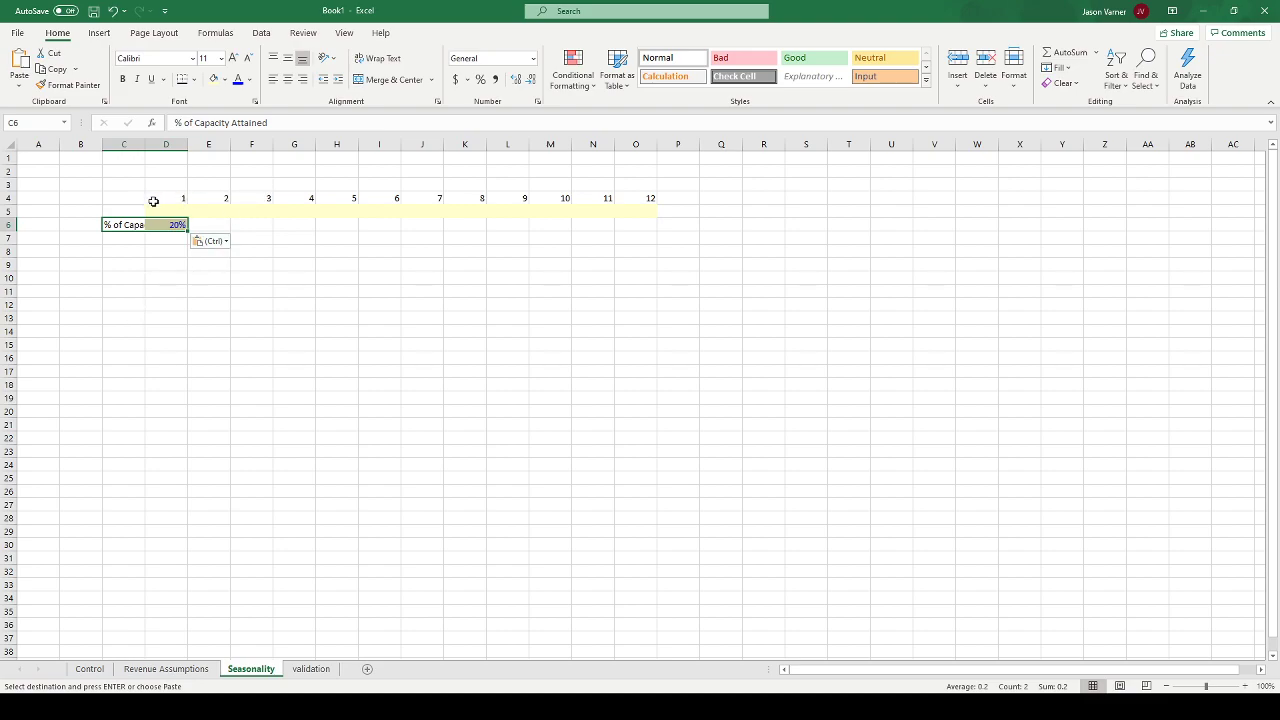
{"action": "left_click_drag", "start_coordinate": [155, 236], "coordinate": [155, 222]}
{"action": "left_click_drag", "start_coordinate": [145, 147], "coordinate": [214, 147]}
{"action": "left_click", "coordinate": [345, 249]}
- Set the month 1 % of Capacity Attained to 0% and fill it across through month 12
{"action": "left_click", "coordinate": [244, 211]}
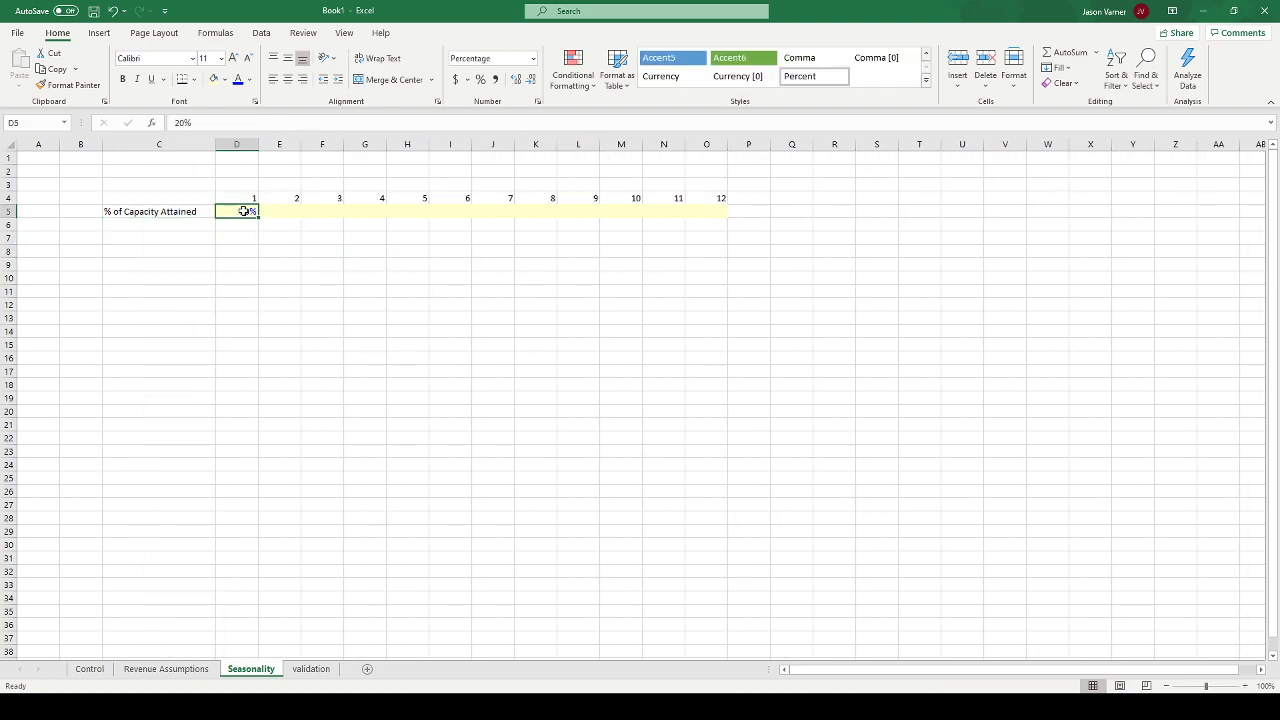
{"action": "type", "text": "0"}
{"action": "key", "text": "Return"}
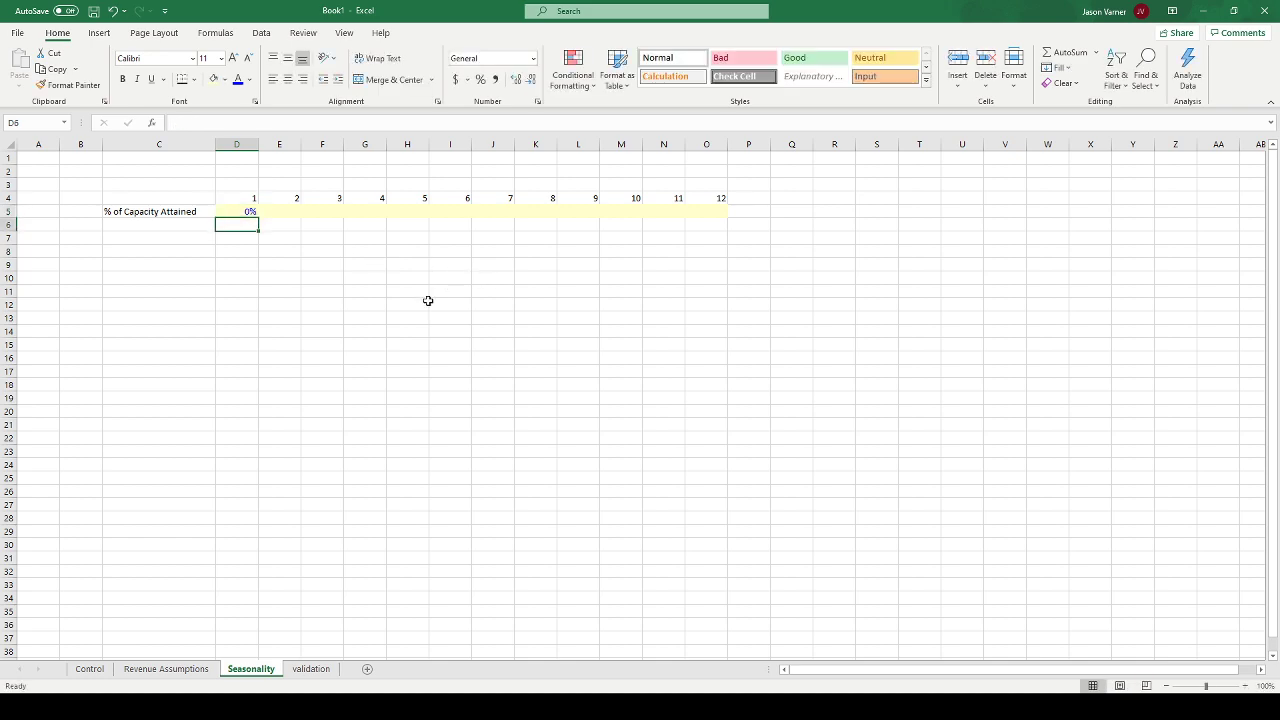
{"action": "left_click", "coordinate": [254, 212]}
{"action": "left_click_drag", "start_coordinate": [257, 214], "coordinate": [732, 214]}
- Right-align the % of Capacity Attained label and move the whole row from row 5 down to row 6
{"action": "left_click", "coordinate": [172, 211]}
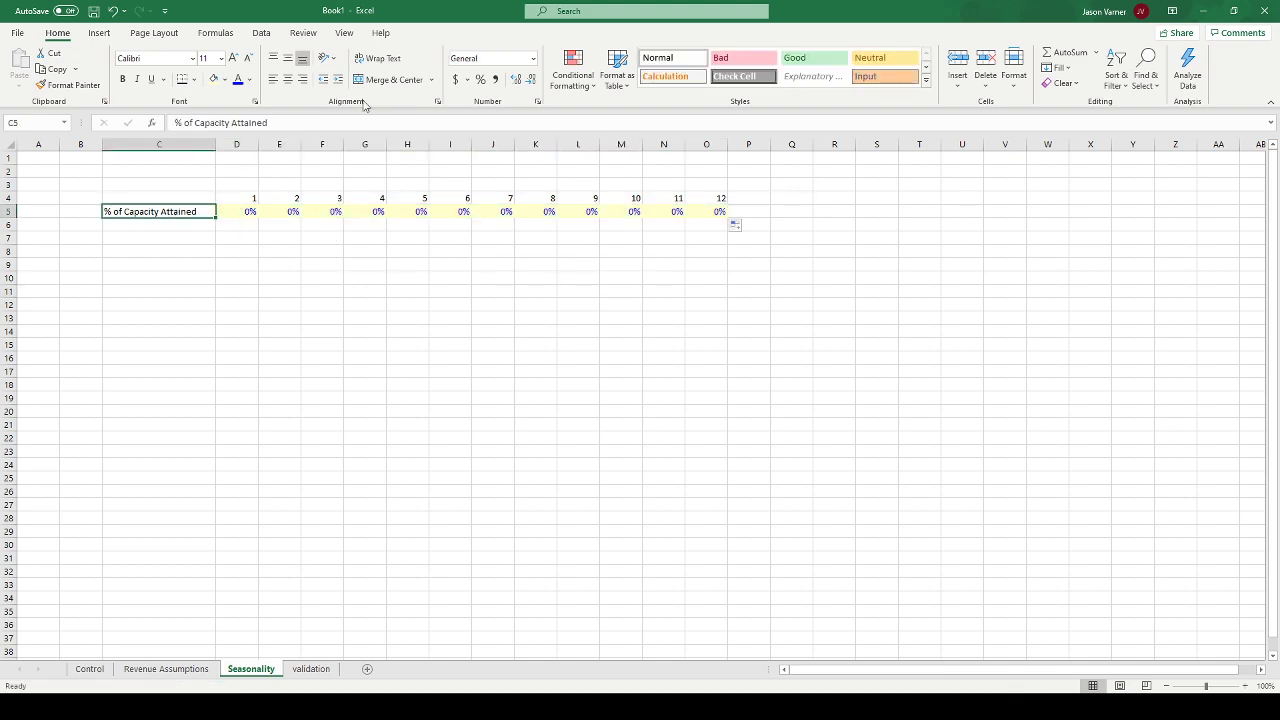
{"action": "left_click", "coordinate": [302, 79]}
{"action": "left_click_drag", "start_coordinate": [191, 211], "coordinate": [700, 230]}
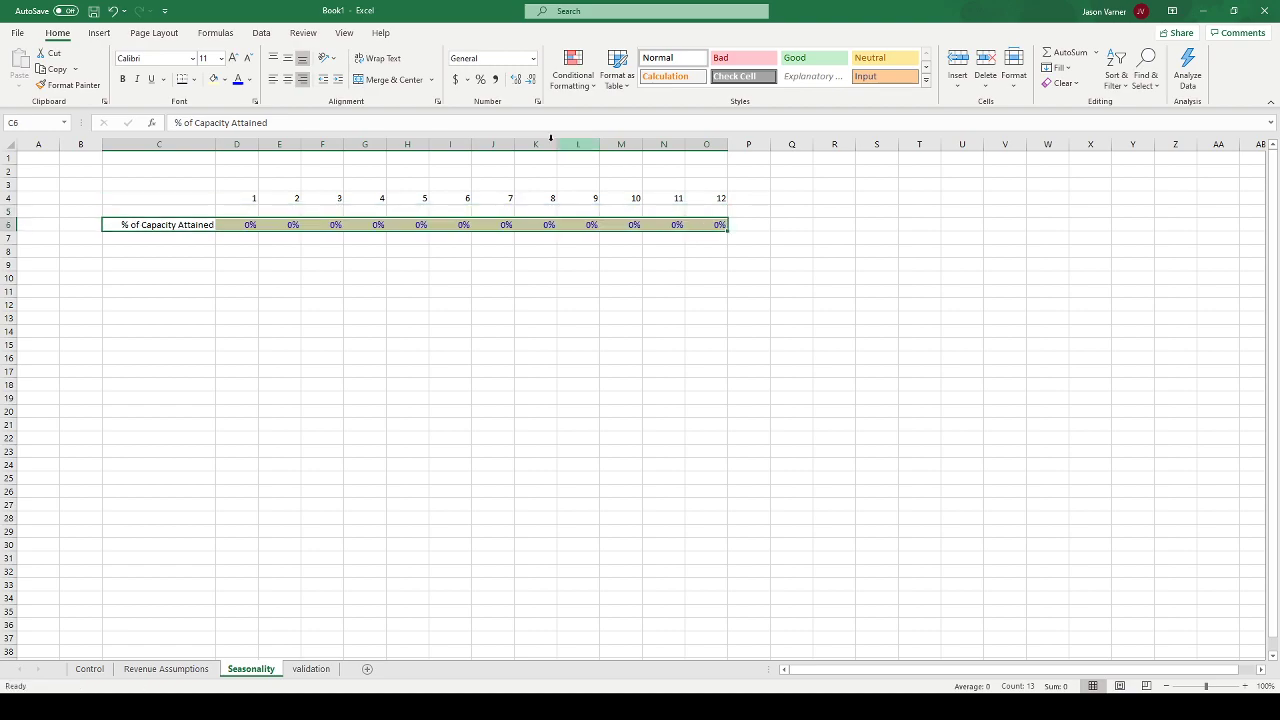
- Hide the gridlines on the Seasonality sheet
{"action": "left_click", "coordinate": [345, 34]}
{"action": "left_click", "coordinate": [316, 79]}
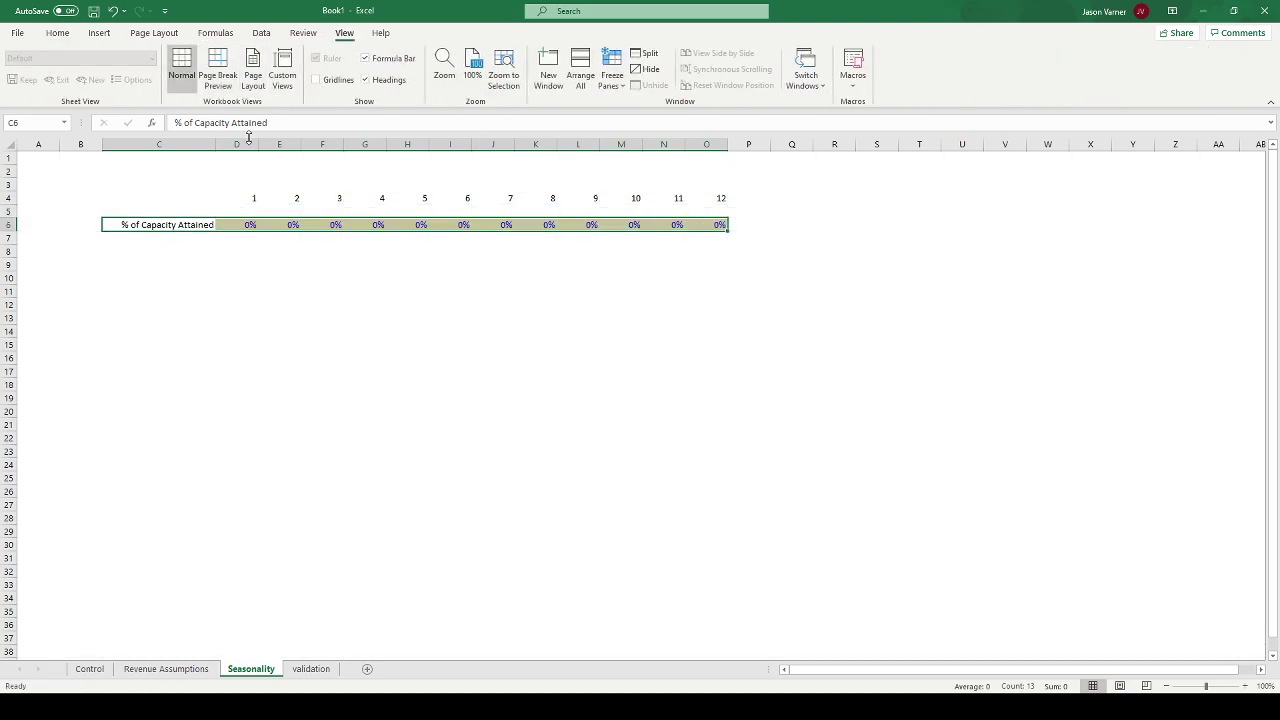
- Enter the label "Maximum Monthly Capacity" in C5, above % of Capacity Attained
{"action": "left_click", "coordinate": [185, 207]}
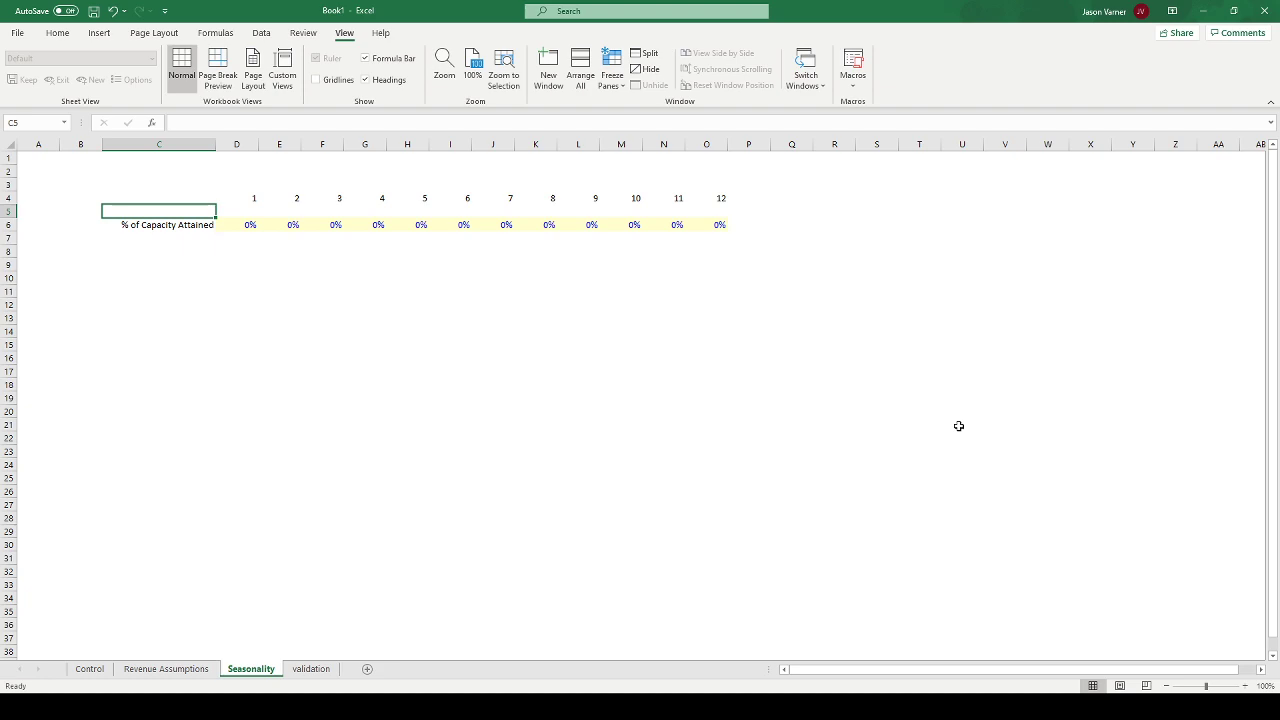
{"action": "type", "text": "Maxiimum"}
{"action": "key", "text": "BackSpace"}
{"action": "key", "text": "BackSpace"}
{"action": "key", "text": "BackSpace"}
{"action": "key", "text": "BackSpace"}
{"action": "type", "text": "mum Mmonthly"}
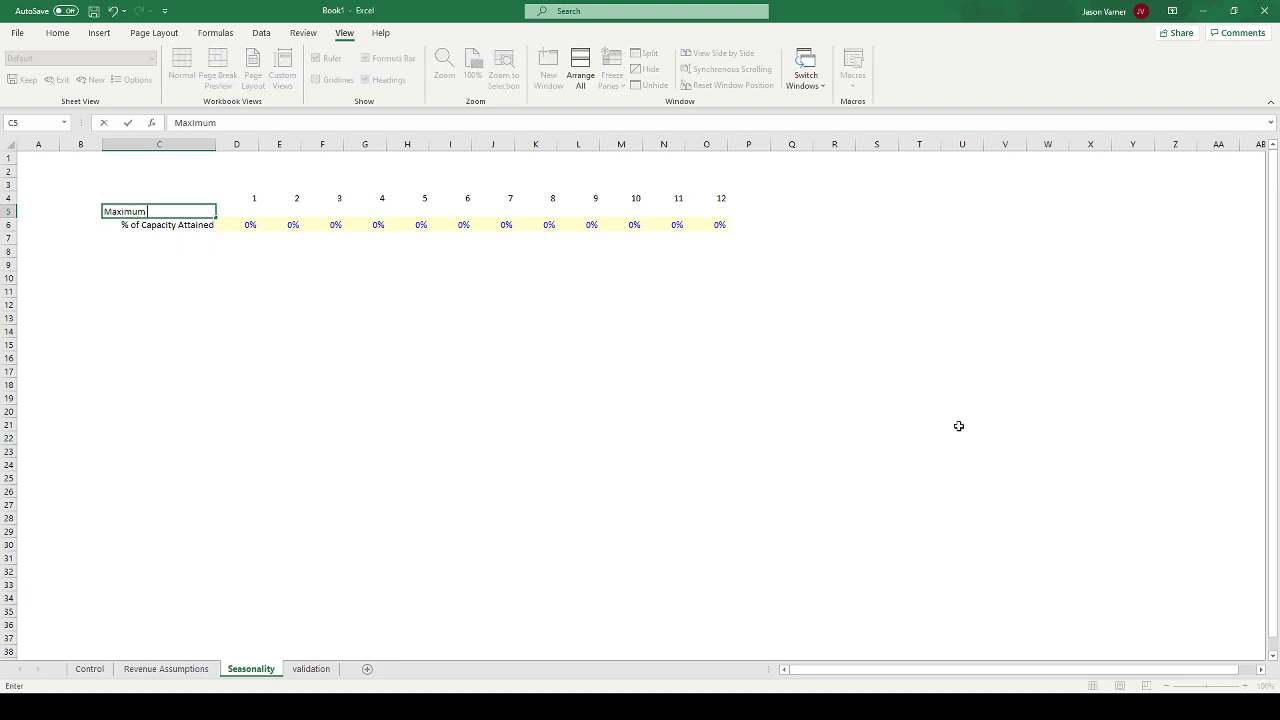
{"action": "key", "text": "BackSpace"}
{"action": "key", "text": "BackSpace"}
{"action": "key", "text": "BackSpace"}
{"action": "key", "text": "BackSpace"}
{"action": "key", "text": "BackSpace"}
{"action": "type", "text": "onthly Capacity"}
{"action": "key", "text": "Return"}
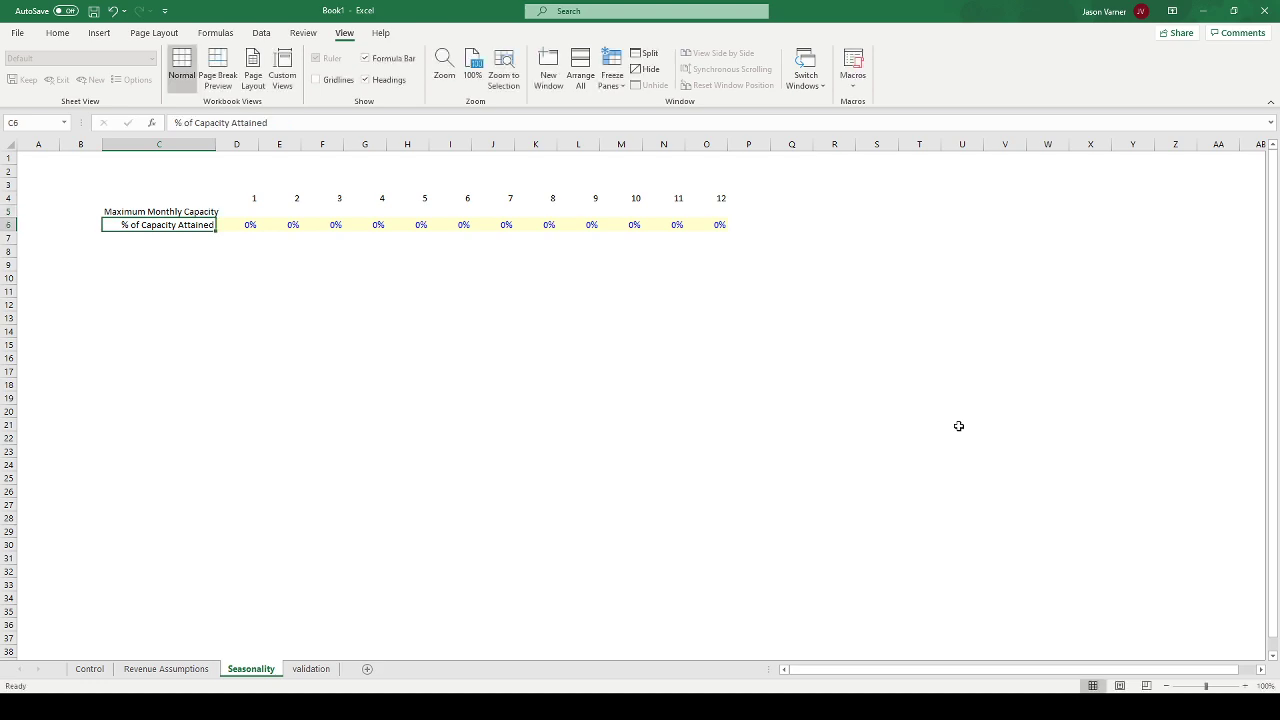
- Right-align the labels in C5:C6 and widen column C so that both fit
{"action": "left_click_drag", "start_coordinate": [196, 207], "coordinate": [194, 222]}
{"action": "left_click", "coordinate": [57, 32]}
{"action": "left_click", "coordinate": [302, 79]}
{"action": "left_click_drag", "start_coordinate": [216, 144], "coordinate": [250, 144]}
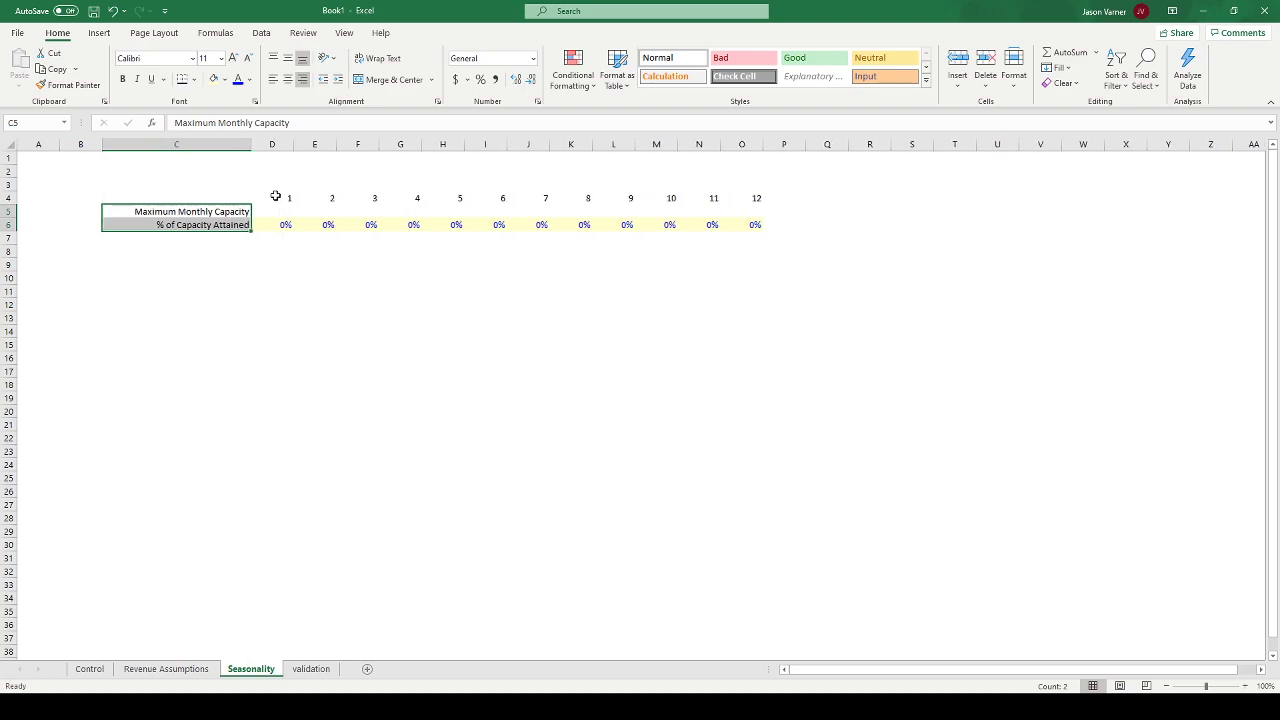
- Link the month 1 Maximum Monthly Capacity in D5 to the Year 1 Maximum Golfers per Day on Revenue Assumptions
{"action": "left_click", "coordinate": [278, 212]}
{"action": "left_click", "coordinate": [286, 225]}
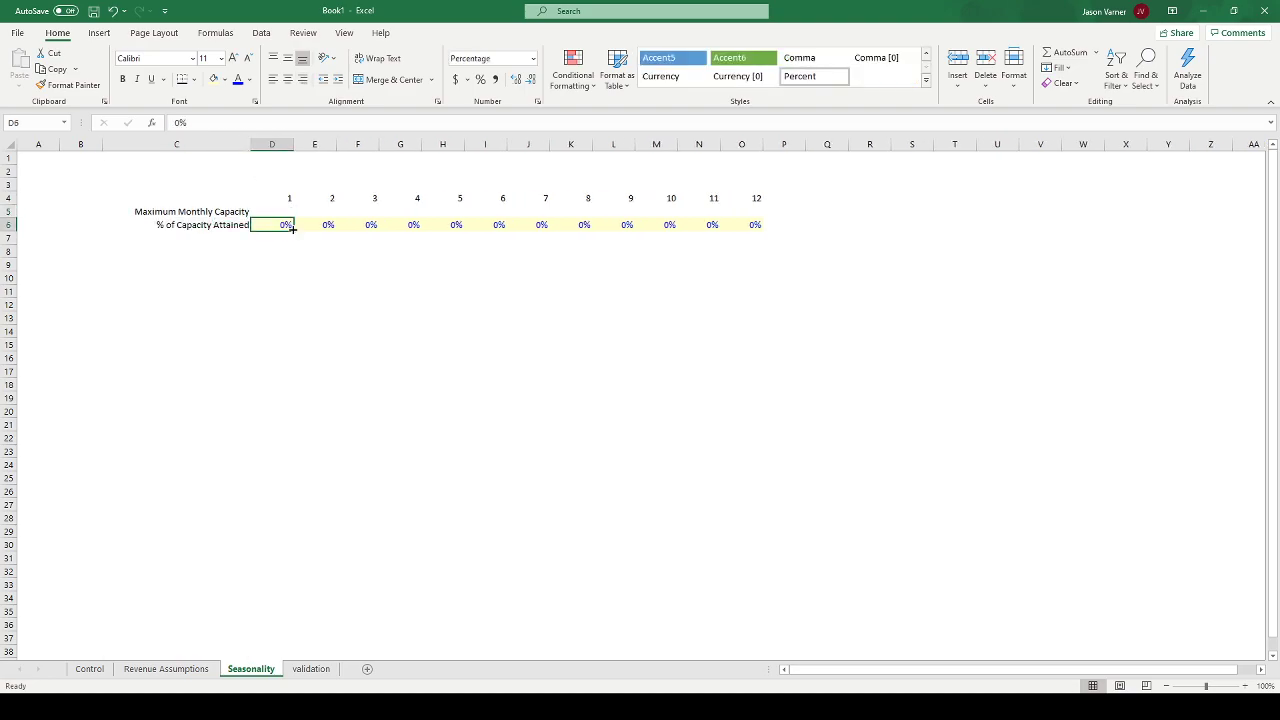
{"action": "left_click", "coordinate": [289, 208]}
{"action": "type", "text": "="}
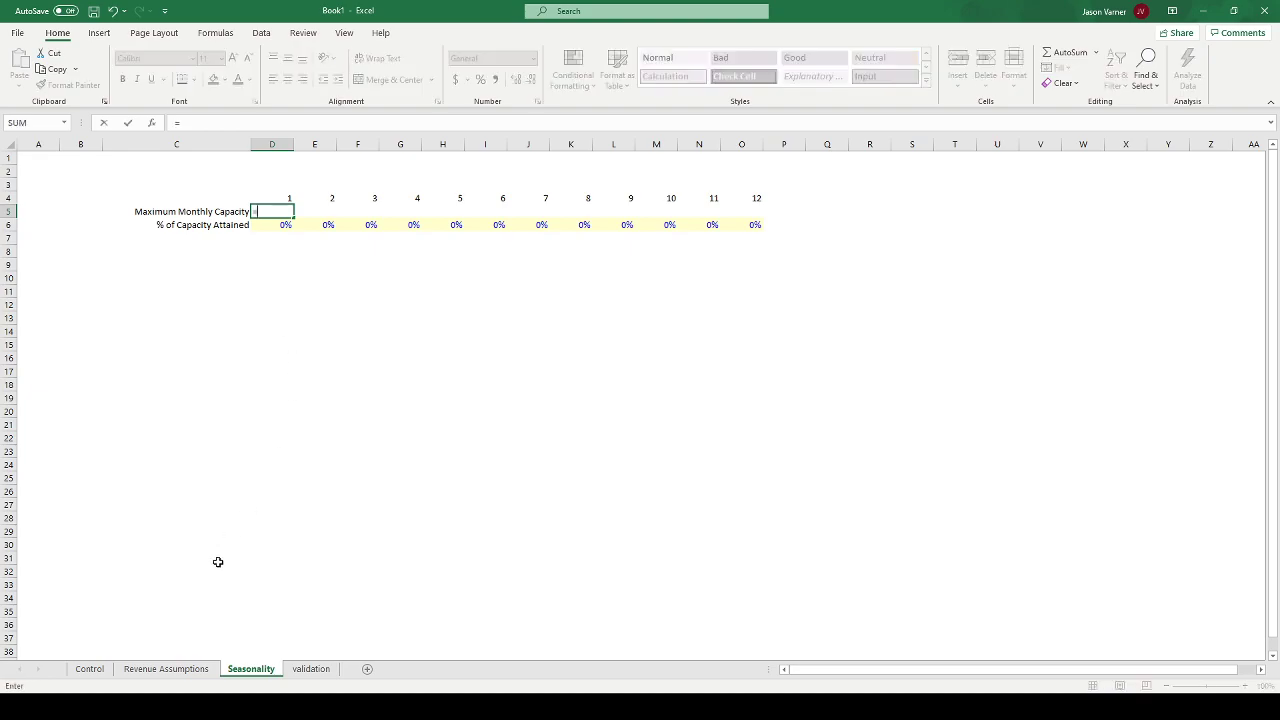
{"action": "left_click", "coordinate": [180, 670]}
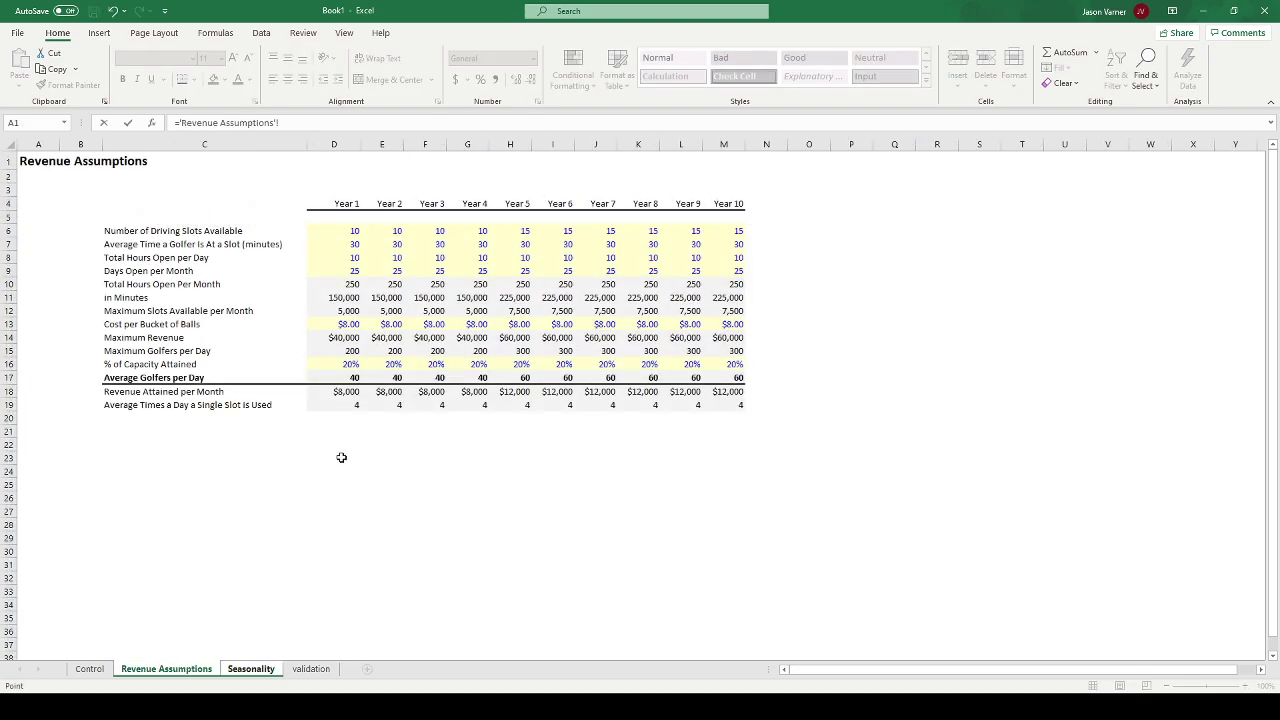
{"action": "left_click", "coordinate": [340, 350]}
{"action": "key", "text": "Return"}
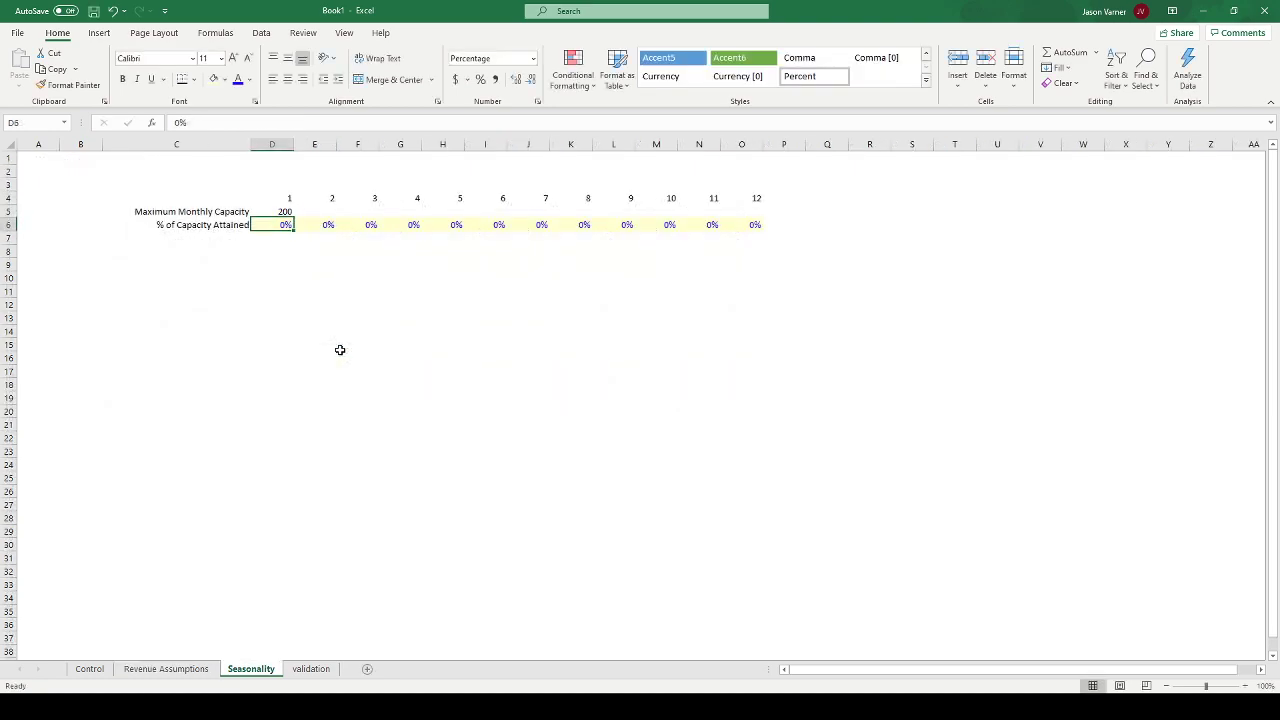
- Change the label in C5 to "Maximum Monthly Gofers per Day Capacity"
{"action": "left_click", "coordinate": [283, 213]}
{"action": "left_click", "coordinate": [237, 214]}
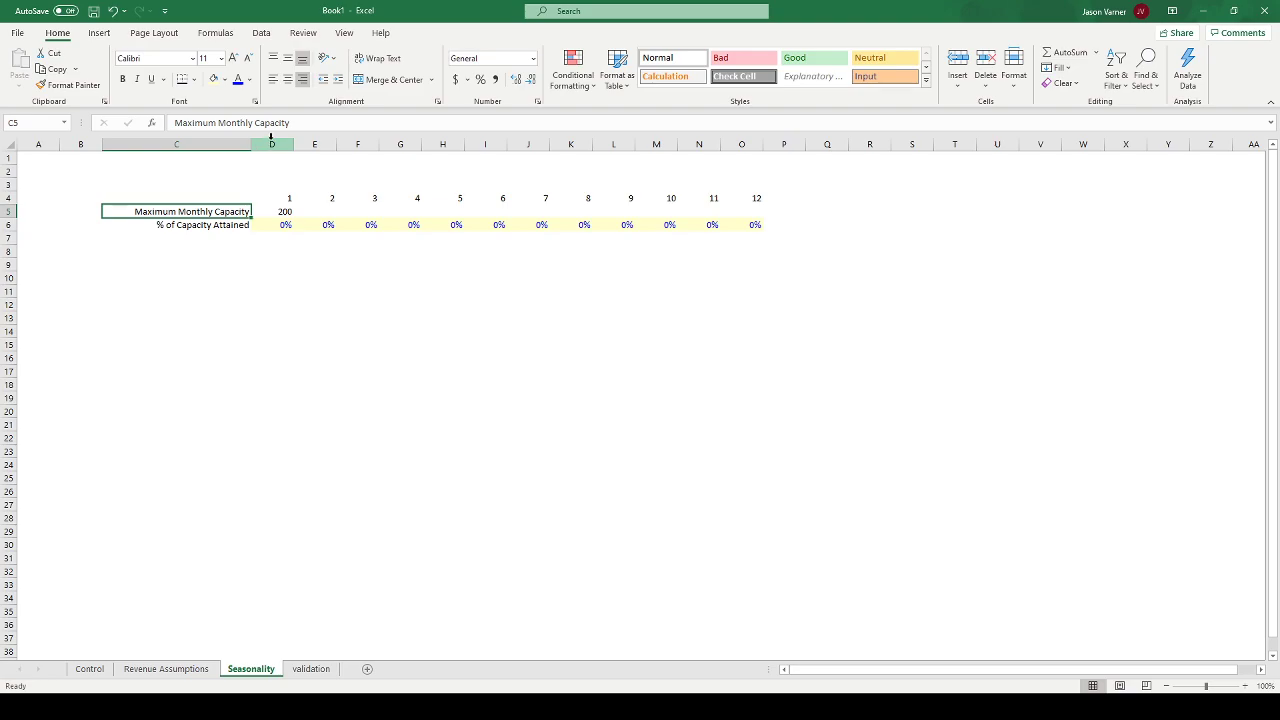
{"action": "left_click", "coordinate": [254, 123]}
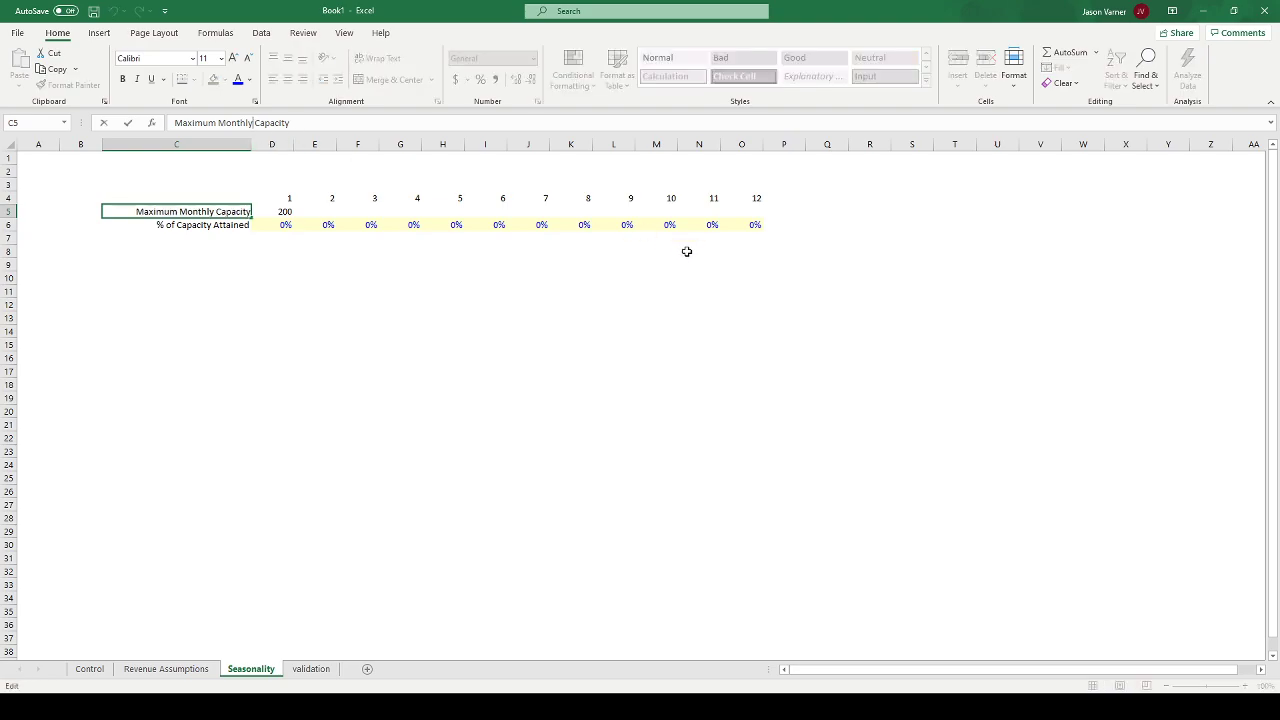
{"action": "type", "text": "Go f"}
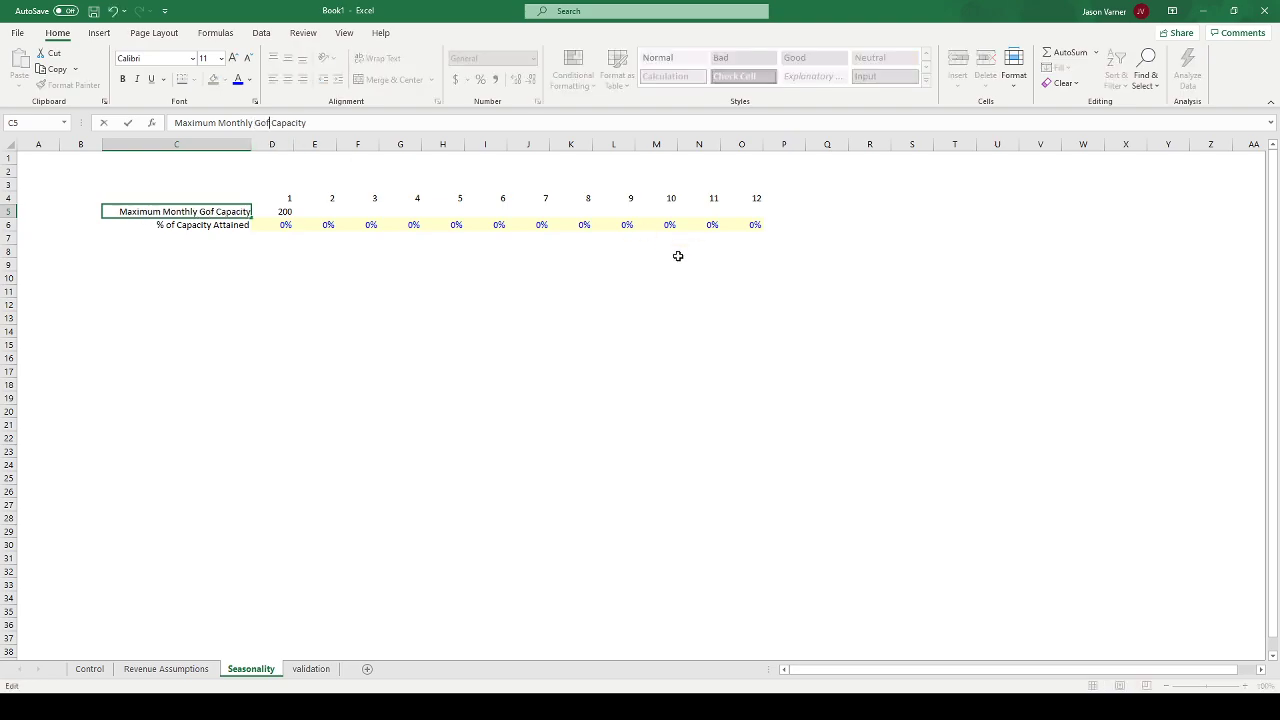
{"action": "type", "text": "ers "}
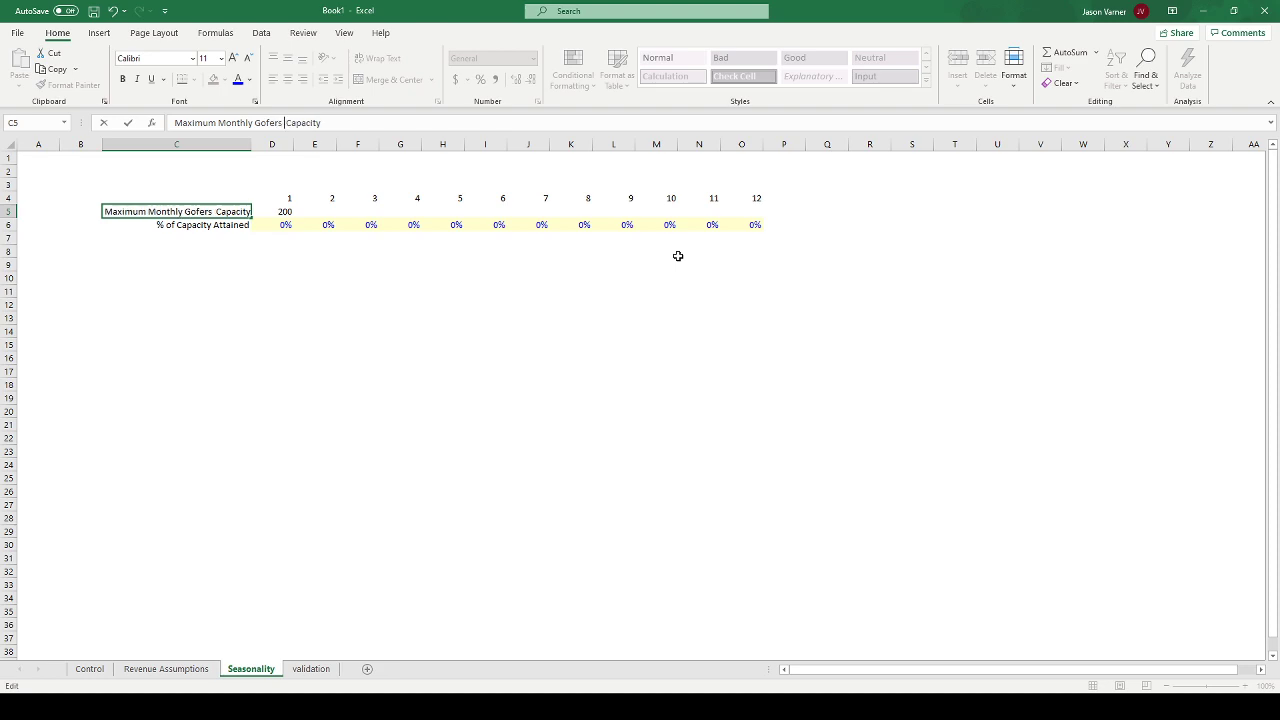
{"action": "type", "text": "per Day"}
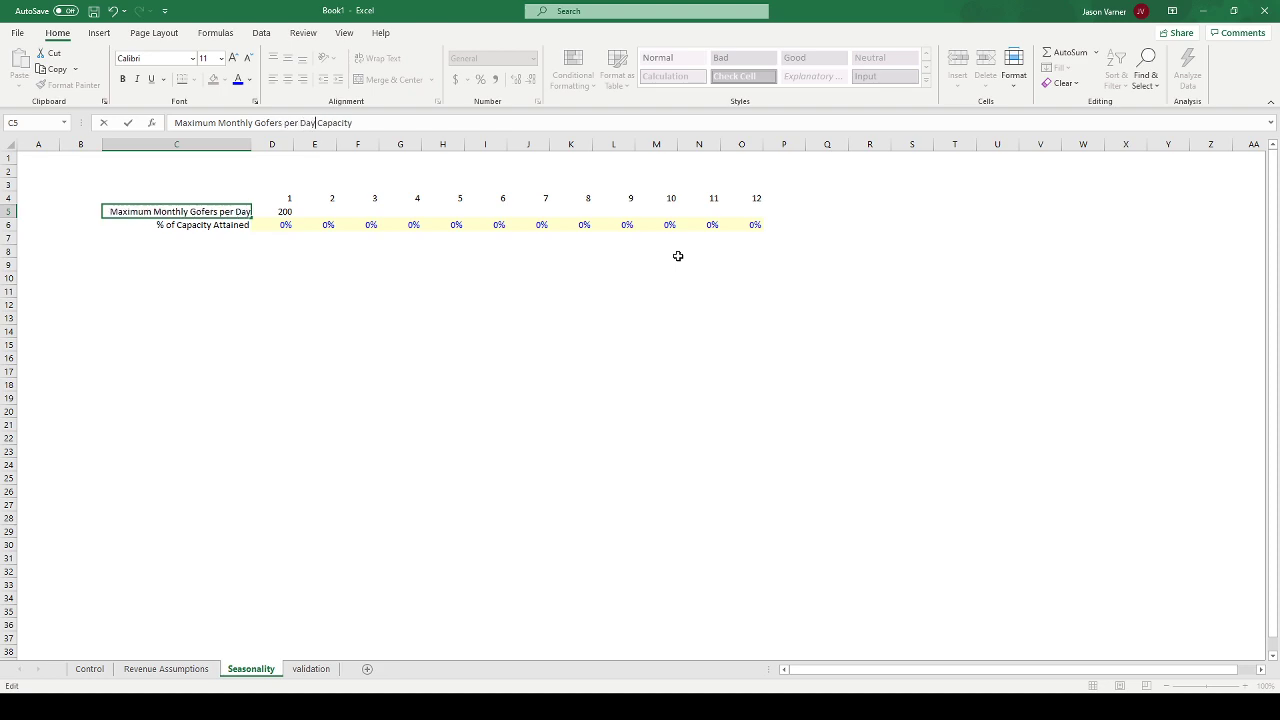
{"action": "key", "text": "Return"}
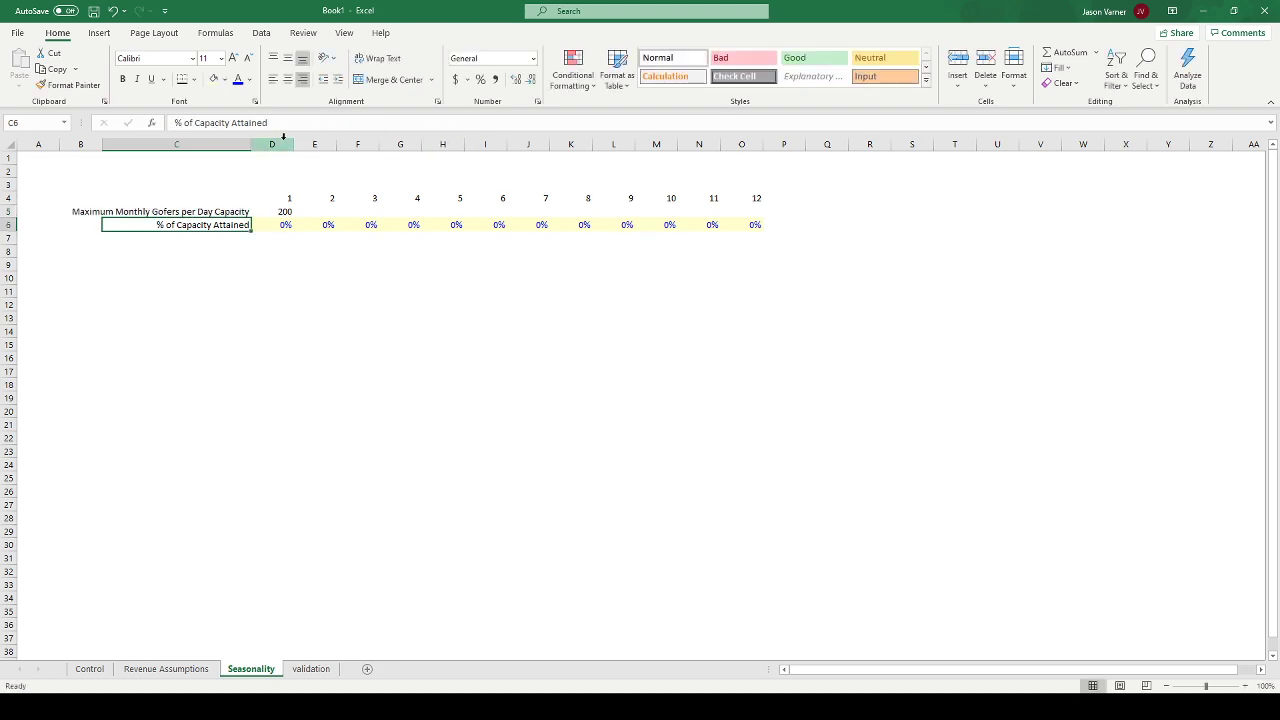
- Widen column C to fit its labels and check the driving slots by year on Revenue Assumptions
{"action": "left_click_drag", "start_coordinate": [247, 145], "coordinate": [316, 145]}
{"action": "left_click", "coordinate": [351, 212]}
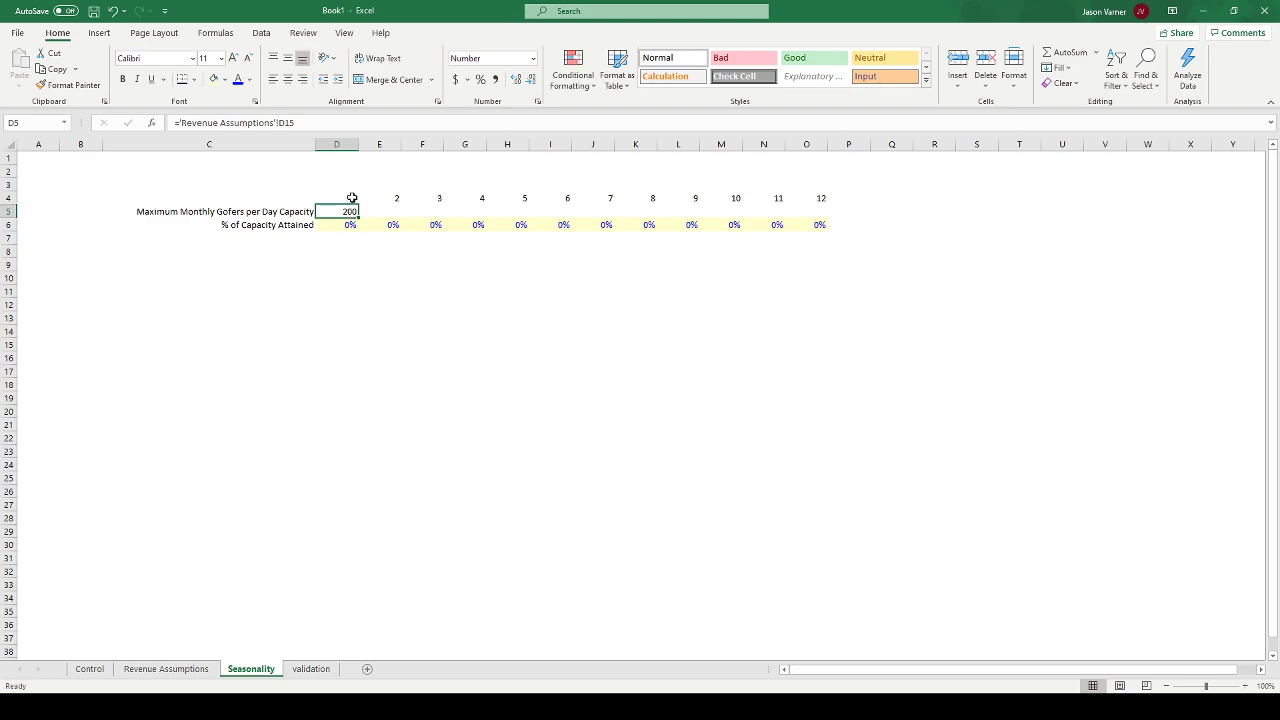
{"action": "left_click", "coordinate": [203, 668]}
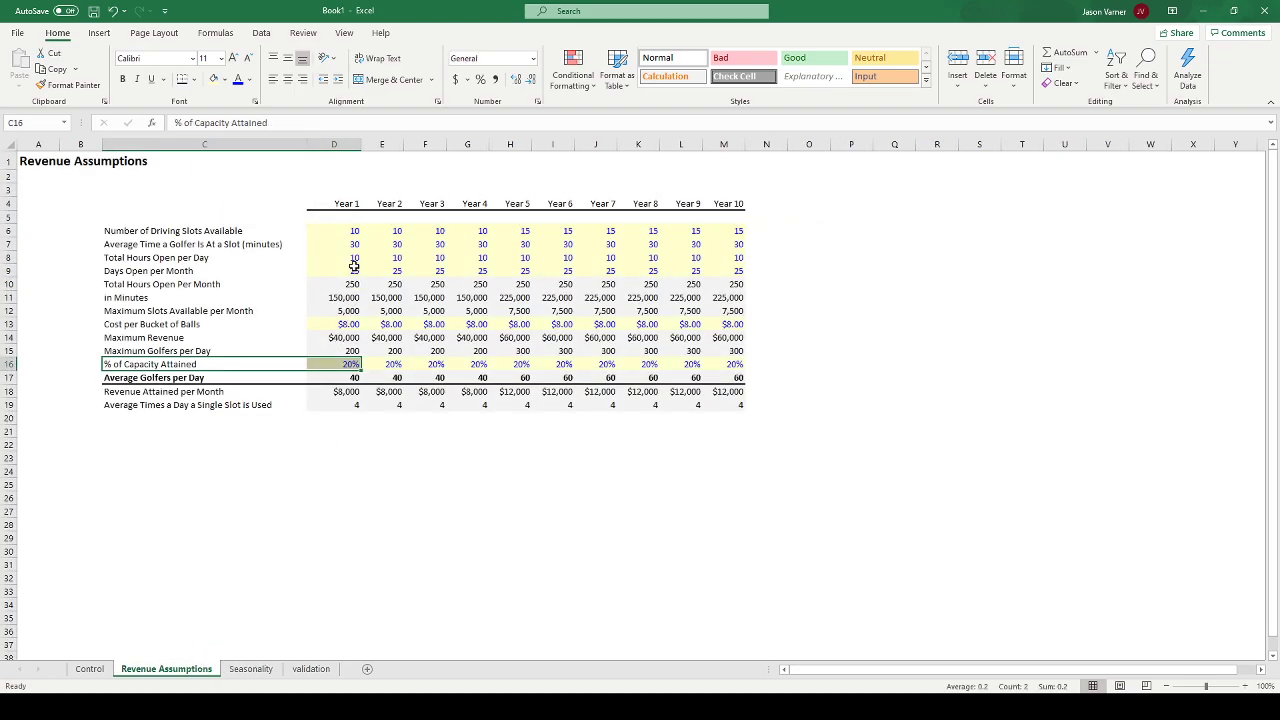
{"action": "left_click", "coordinate": [348, 231]}
{"action": "left_click", "coordinate": [398, 231]}
{"action": "left_click", "coordinate": [443, 231]}
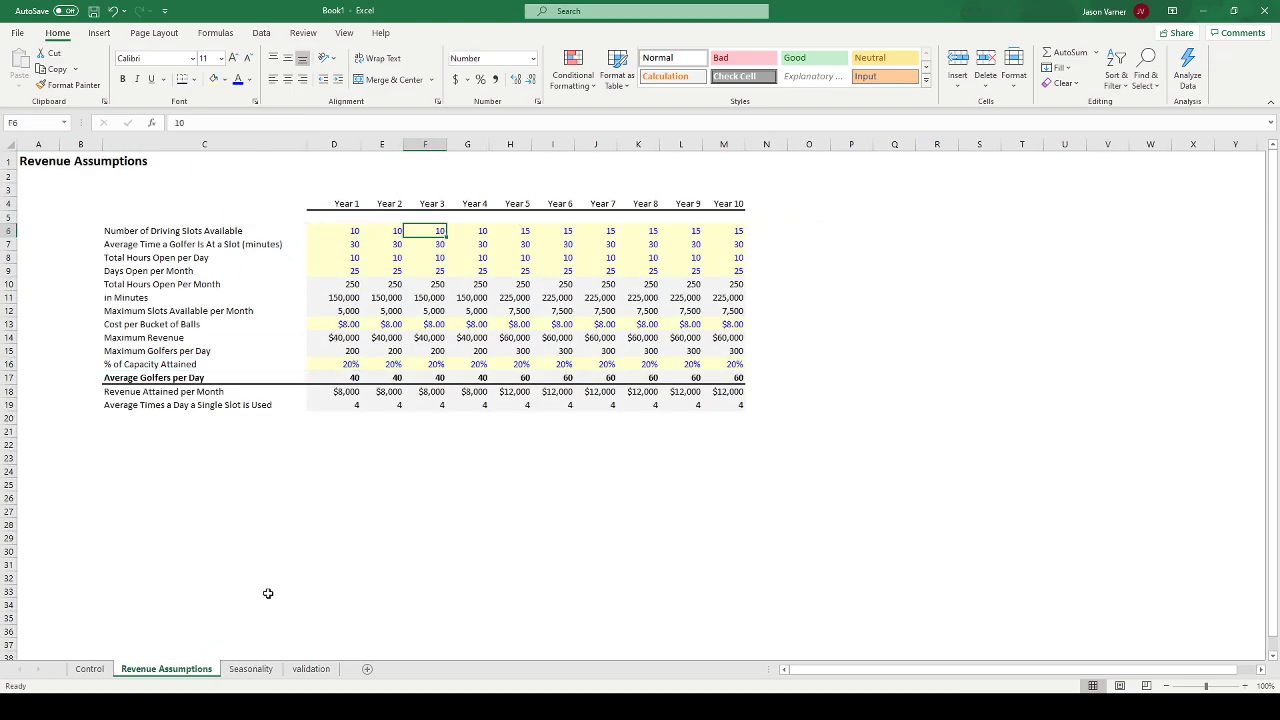
{"action": "left_click", "coordinate": [250, 669]}
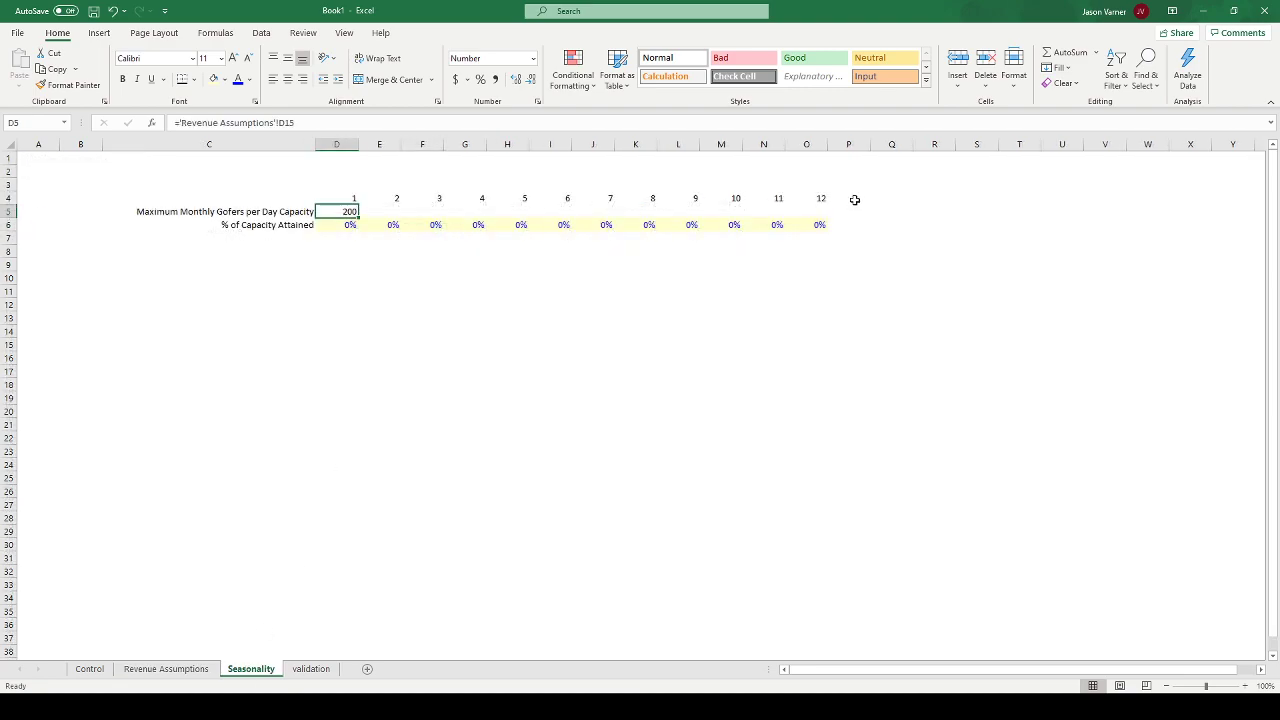
- Enter the running month numbers 1 and 2 in D3 and E3
{"action": "left_click", "coordinate": [345, 185]}
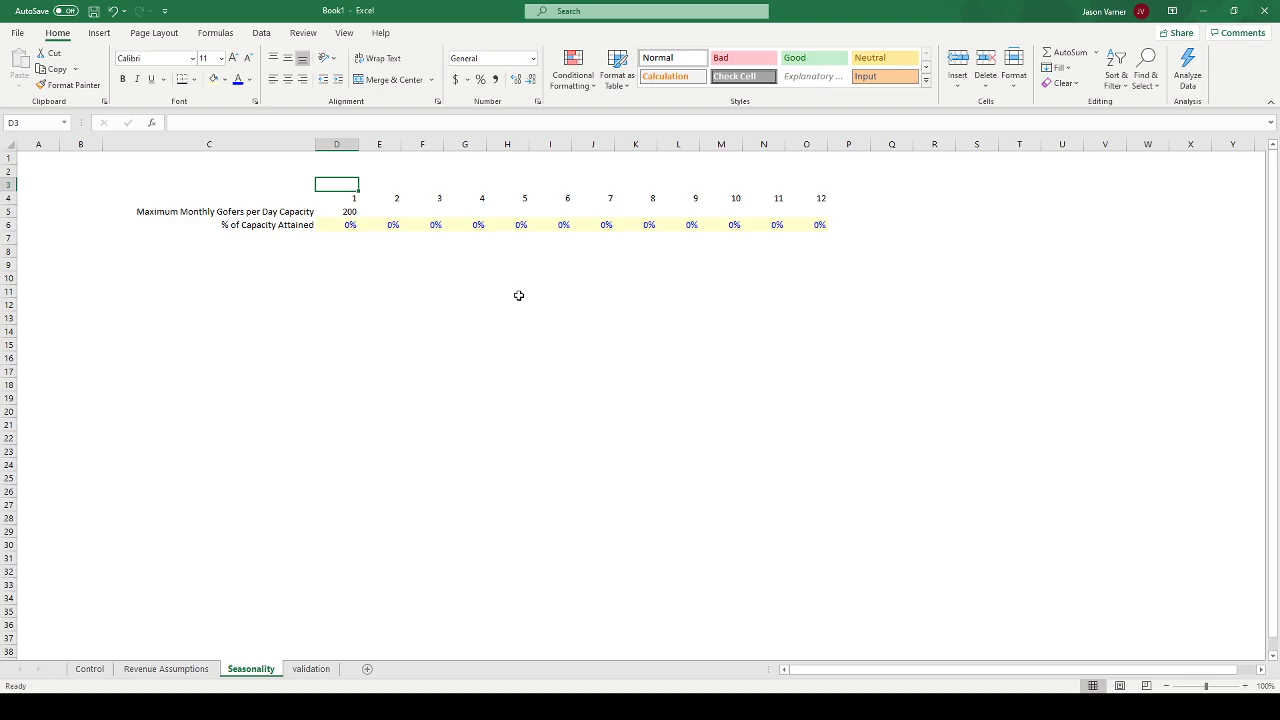
{"action": "type", "text": "1"}
{"action": "key", "text": "Return"}
{"action": "key", "text": "Up"}
{"action": "key", "text": "Right"}
{"action": "type", "text": "2"}
{"action": "key", "text": "Return"}
- Enter 1 as the year number above months 1 and 2, in D2 and E2
{"action": "key", "text": "Up"}
{"action": "key", "text": "Up"}
{"action": "key", "text": "Left"}
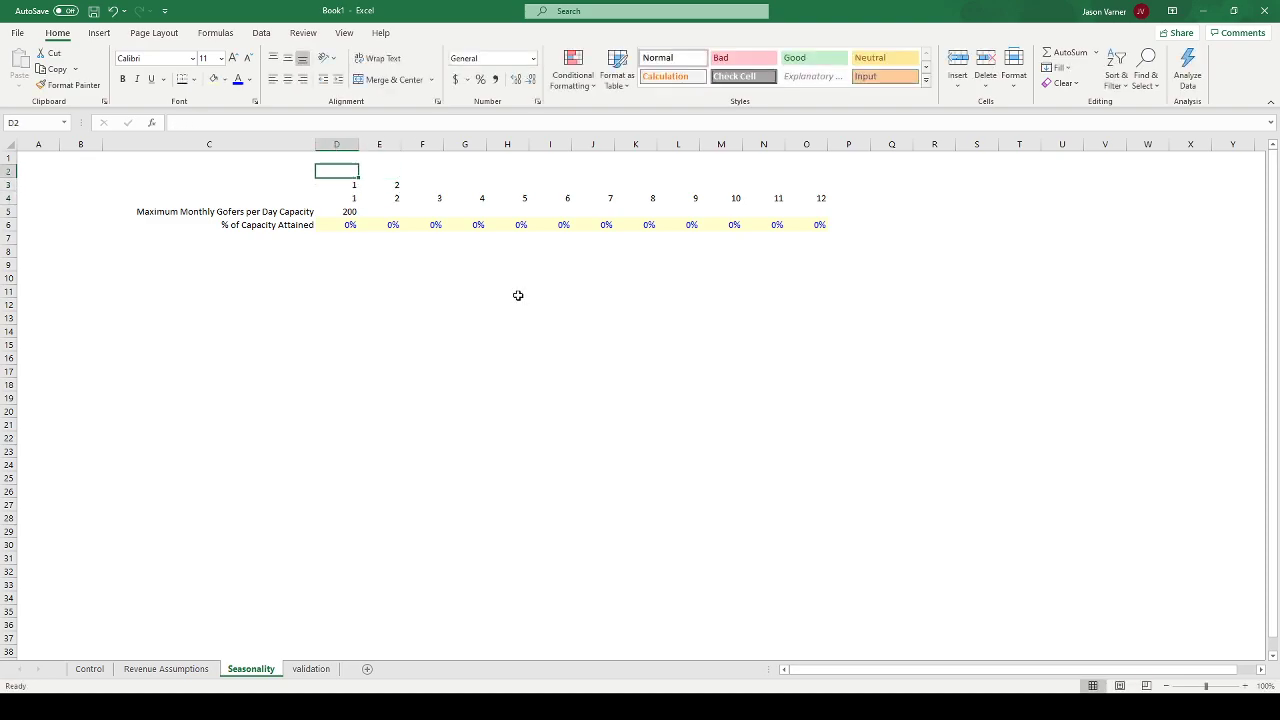
{"action": "type", "text": "1"}
{"action": "key", "text": "Right"}
{"action": "type", "text": "1"}
{"action": "key", "text": "Return"}
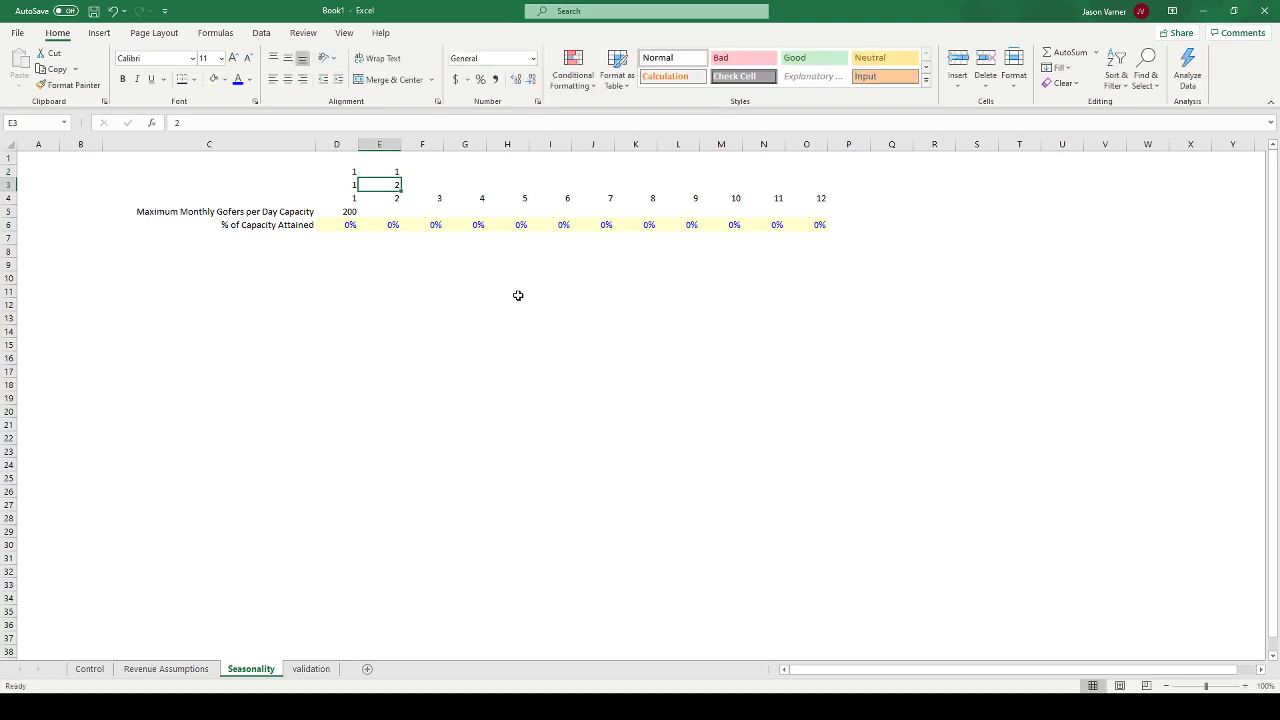
{"action": "key", "text": "Up"}
{"action": "key", "text": "Left"}
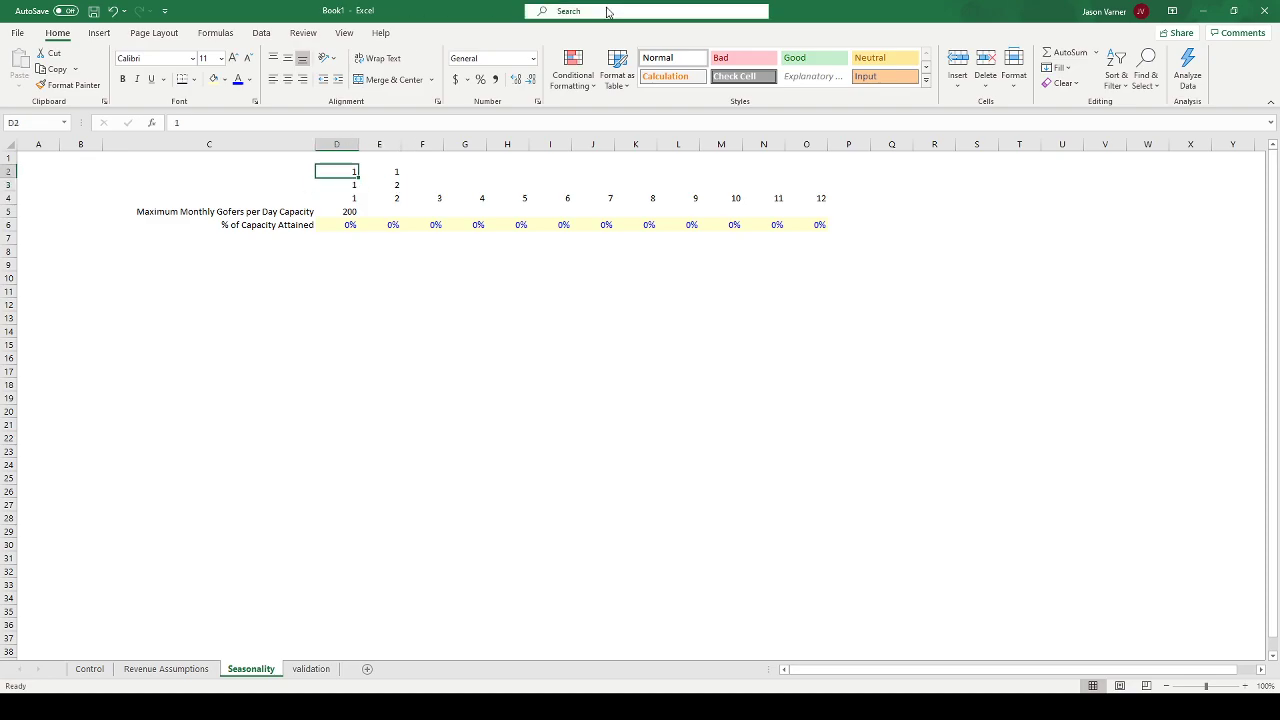
- Replace E3 with the formula =D3+1 and fill it across to S3
{"action": "left_click", "coordinate": [390, 185]}
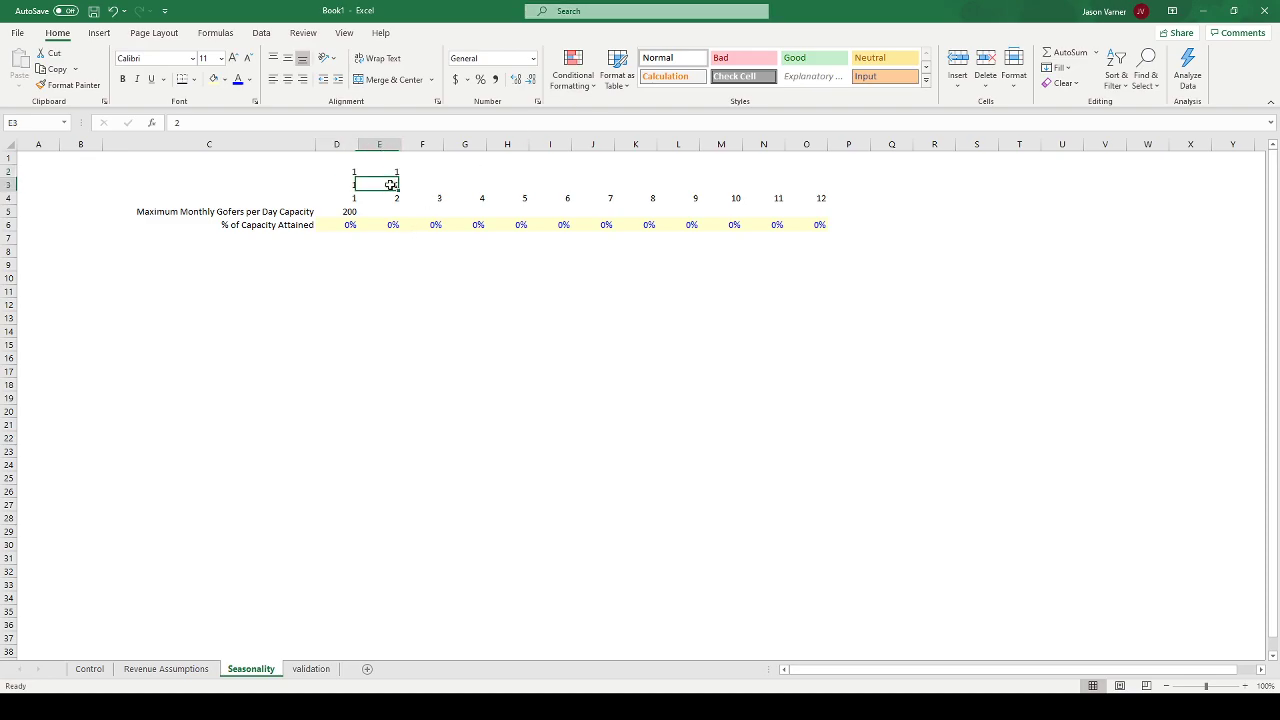
{"action": "type", "text": "="}
{"action": "left_click", "coordinate": [338, 184]}
{"action": "type", "text": "+1"}
{"action": "key", "text": "ctrl+Return"}
{"action": "left_click_drag", "start_coordinate": [402, 193], "coordinate": [988, 206]}
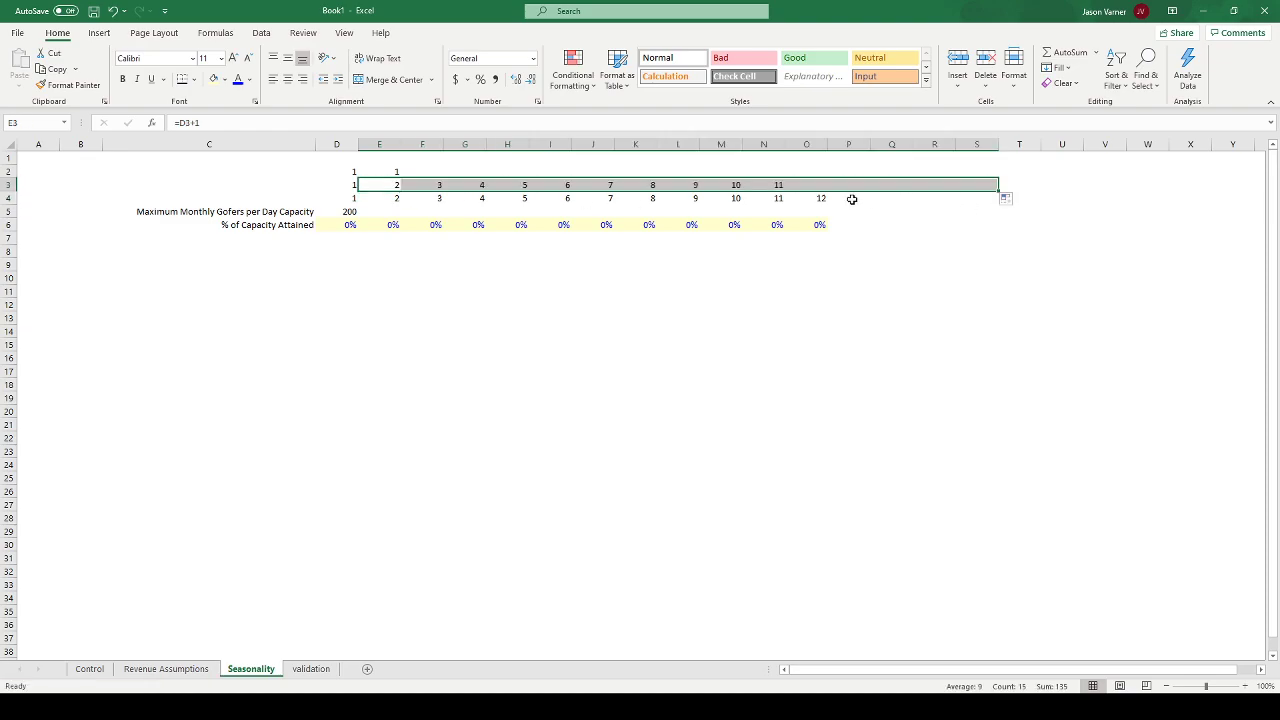
- Copy the month numbers 1 to 12 from D4:O4 and paste them starting at P4
{"action": "left_click", "coordinate": [352, 199]}
{"action": "left_click_drag", "start_coordinate": [352, 199], "coordinate": [820, 199]}
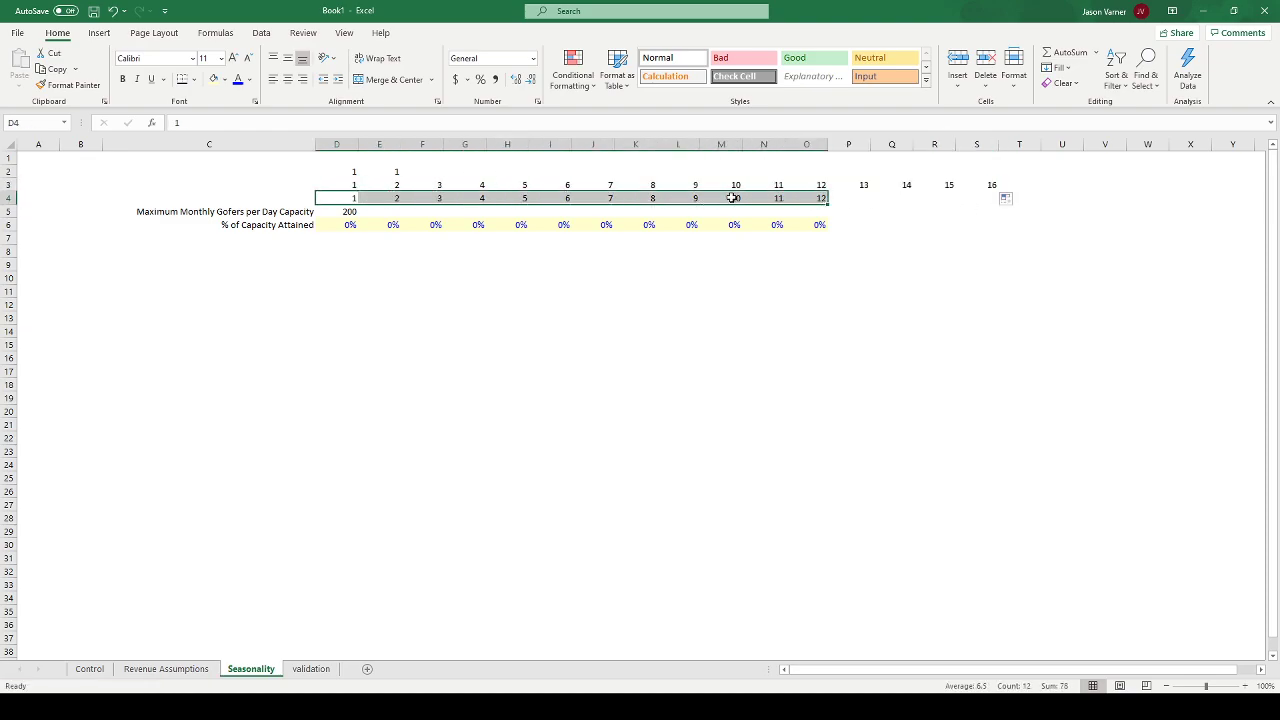
{"action": "key", "text": "ctrl+c"}
{"action": "left_click", "coordinate": [863, 199]}
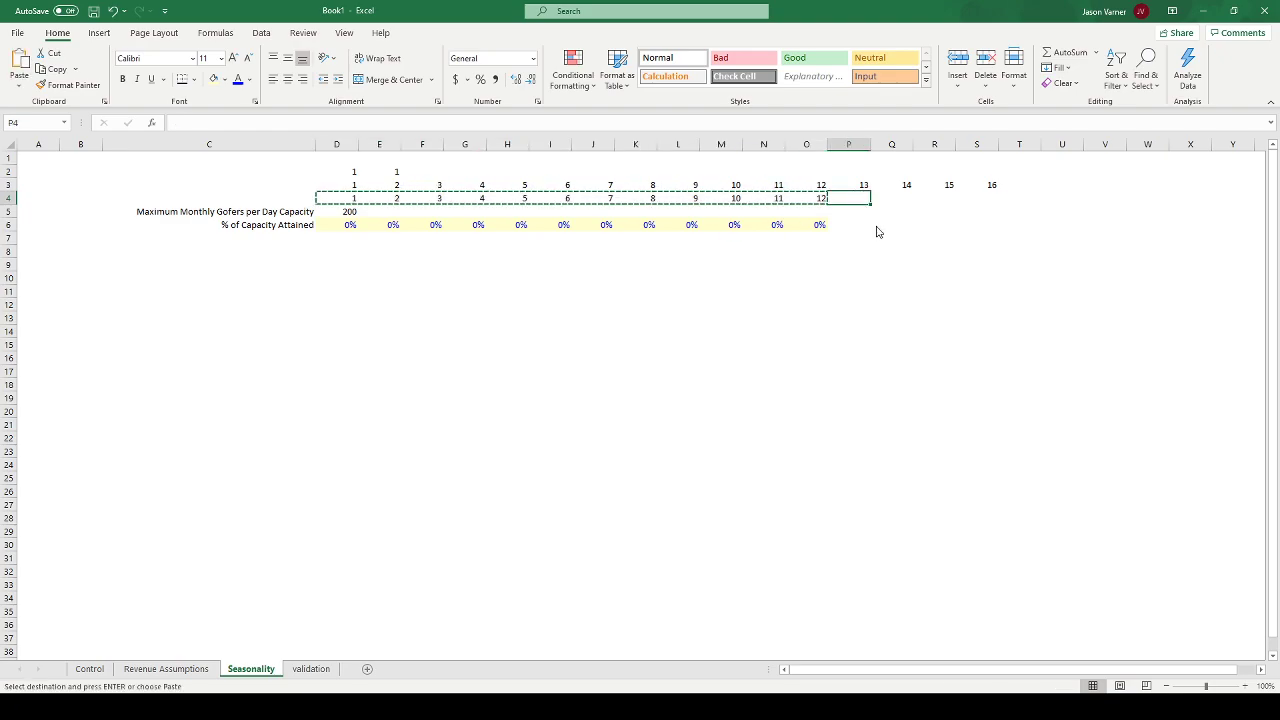
{"action": "key", "text": "ctrl+v"}
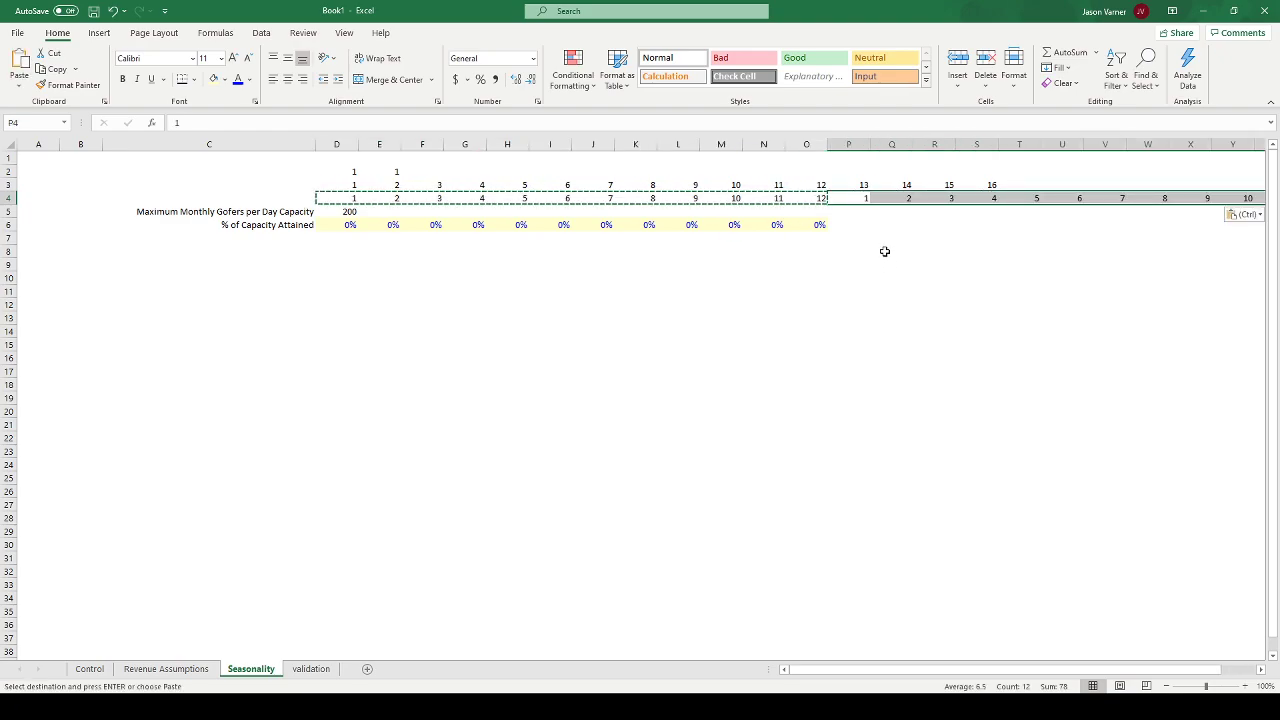
- Enter the formula =ROUND(D3/12,0) in D2 to derive the year from the running month
{"action": "left_click", "coordinate": [992, 186]}
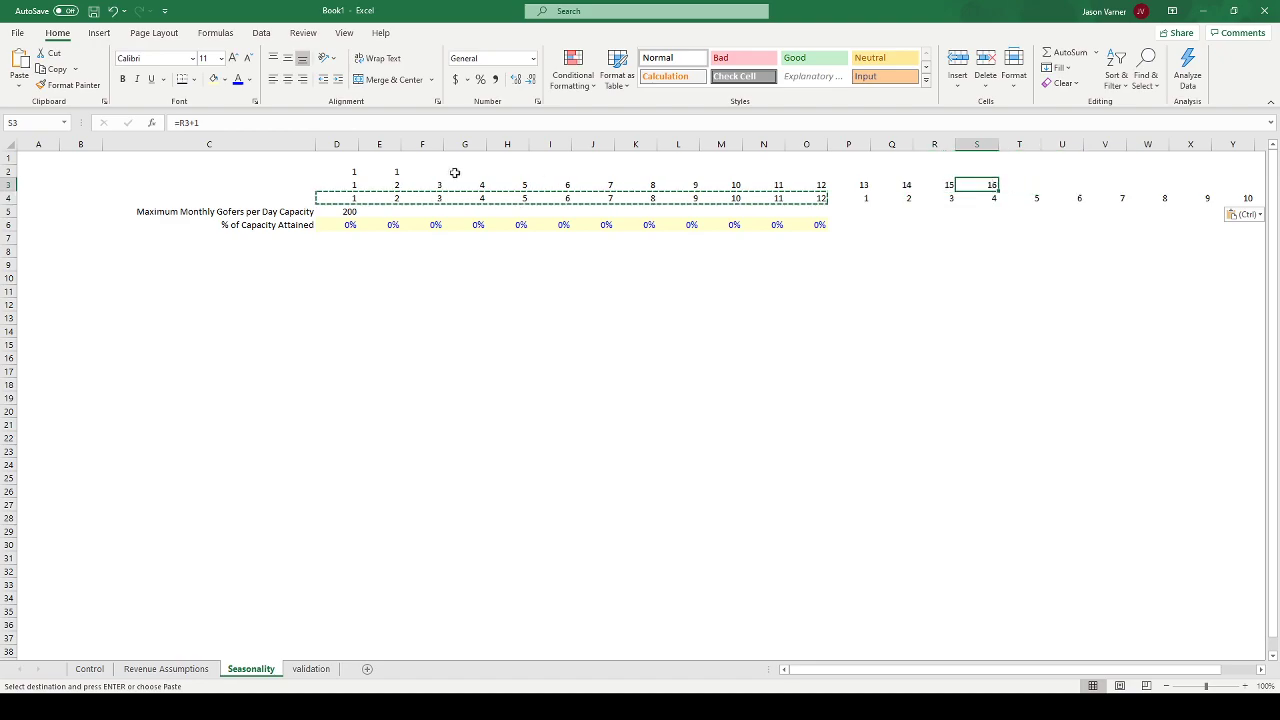
{"action": "left_click", "coordinate": [393, 172]}
{"action": "left_click", "coordinate": [345, 171]}
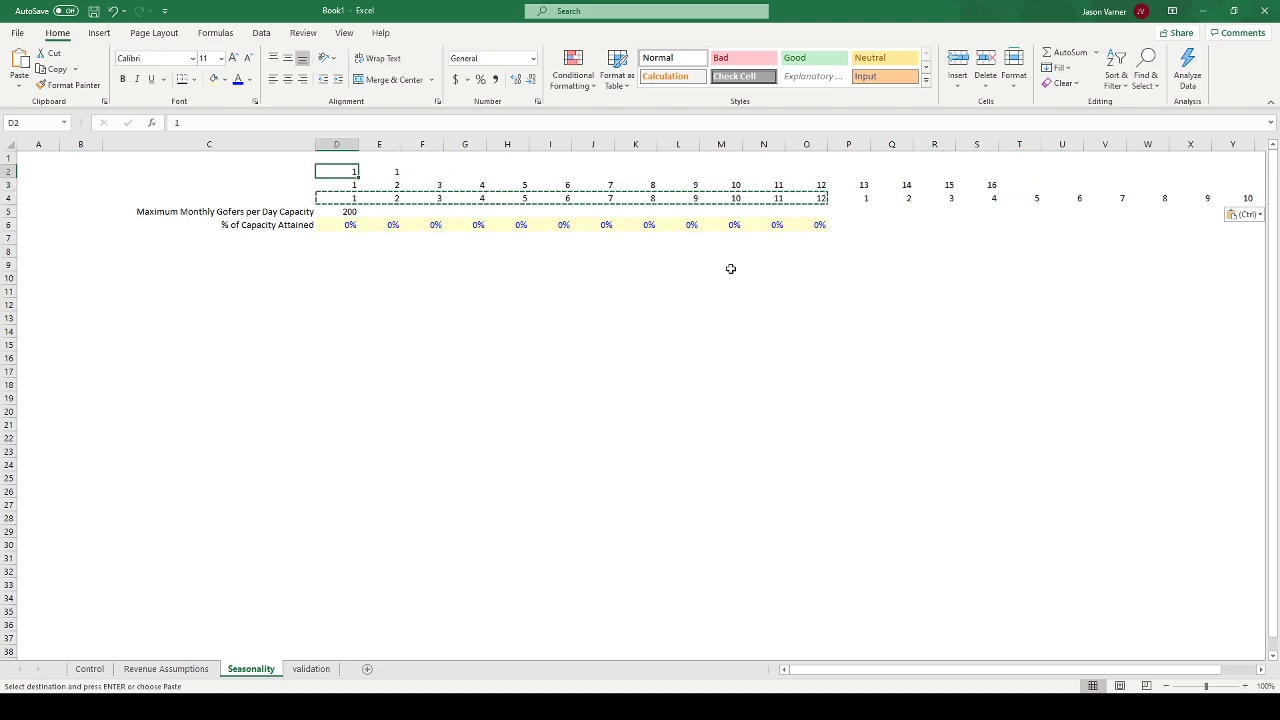
{"action": "type", "text": "=round("}
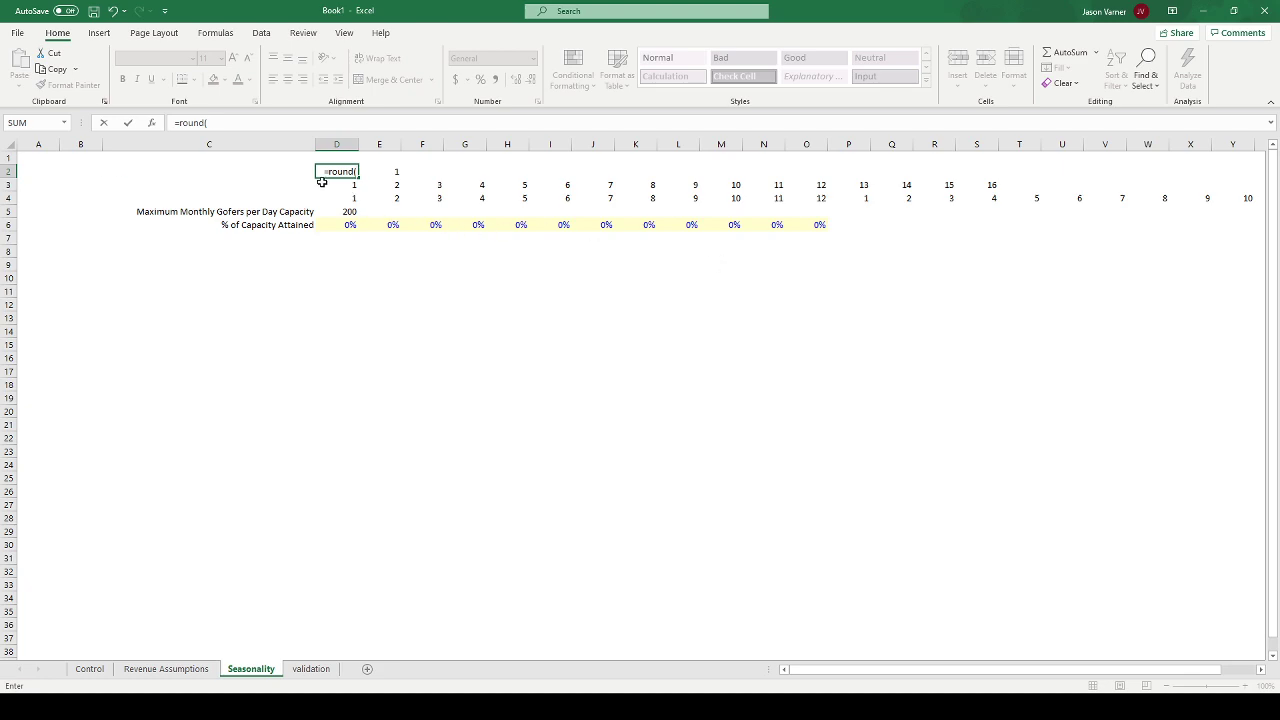
{"action": "left_click", "coordinate": [322, 182]}
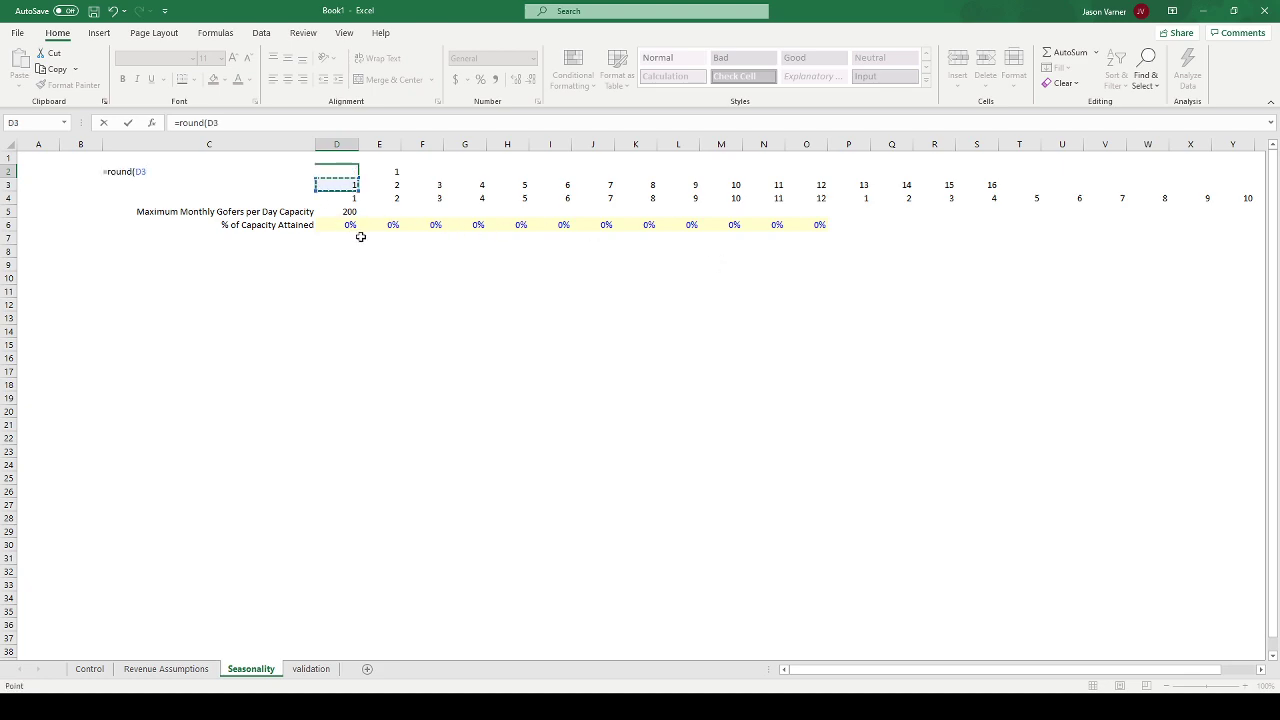
{"action": "key", "text": "F2"}
{"action": "key", "text": "ctrl+shift+Left"}
{"action": "key", "text": "Right"}
{"action": "key", "text": "Return"}
{"action": "key", "text": "Up"}
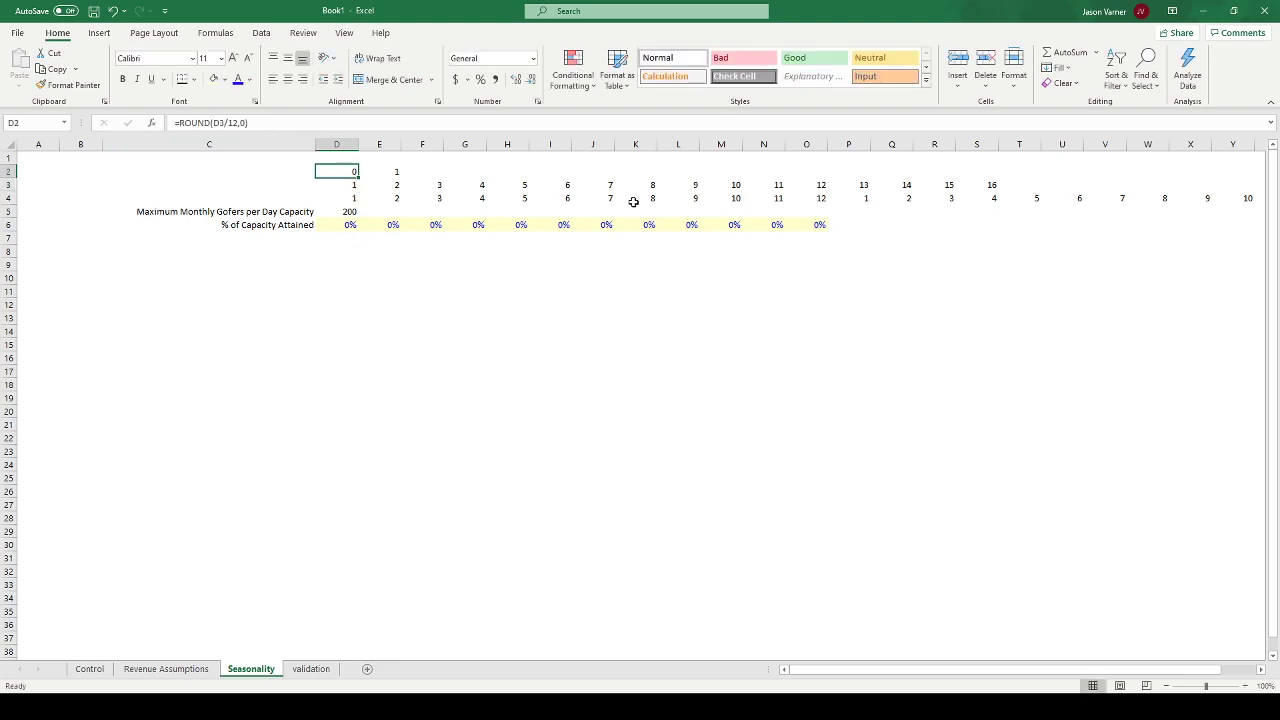
- Change the D2 formula to =ROUNDUP(D3/12,0) and fill it across to column R
{"action": "left_click", "coordinate": [212, 122]}
{"action": "type", "text": "up"}
{"action": "key", "text": "Return"}
{"action": "key", "text": "Return"}
{"action": "left_click", "coordinate": [340, 171]}
{"action": "left_click_drag", "start_coordinate": [358, 177], "coordinate": [968, 177]}
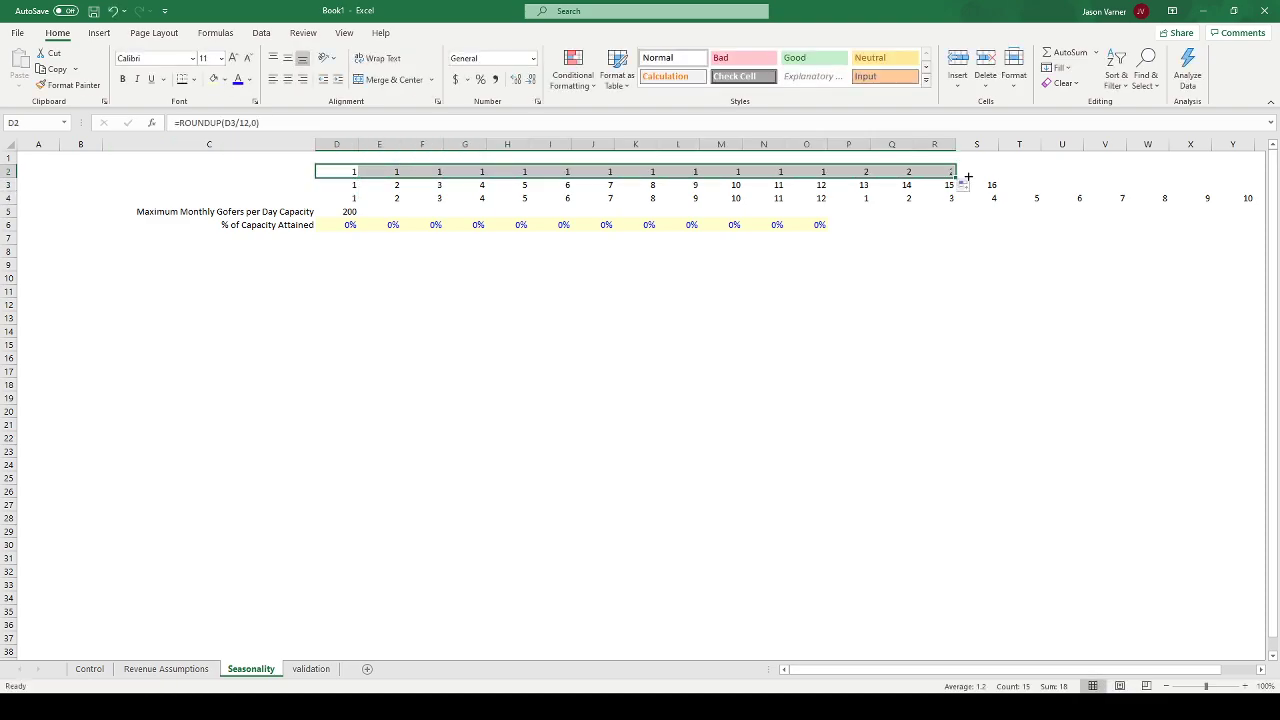
- Extend the year and running month formulas in rows 2 and 3 across the sheet, past column BP
{"action": "left_click_drag", "start_coordinate": [818, 172], "coordinate": [831, 187]}
{"action": "left_click_drag", "start_coordinate": [1098, 192], "coordinate": [1278, 214]}
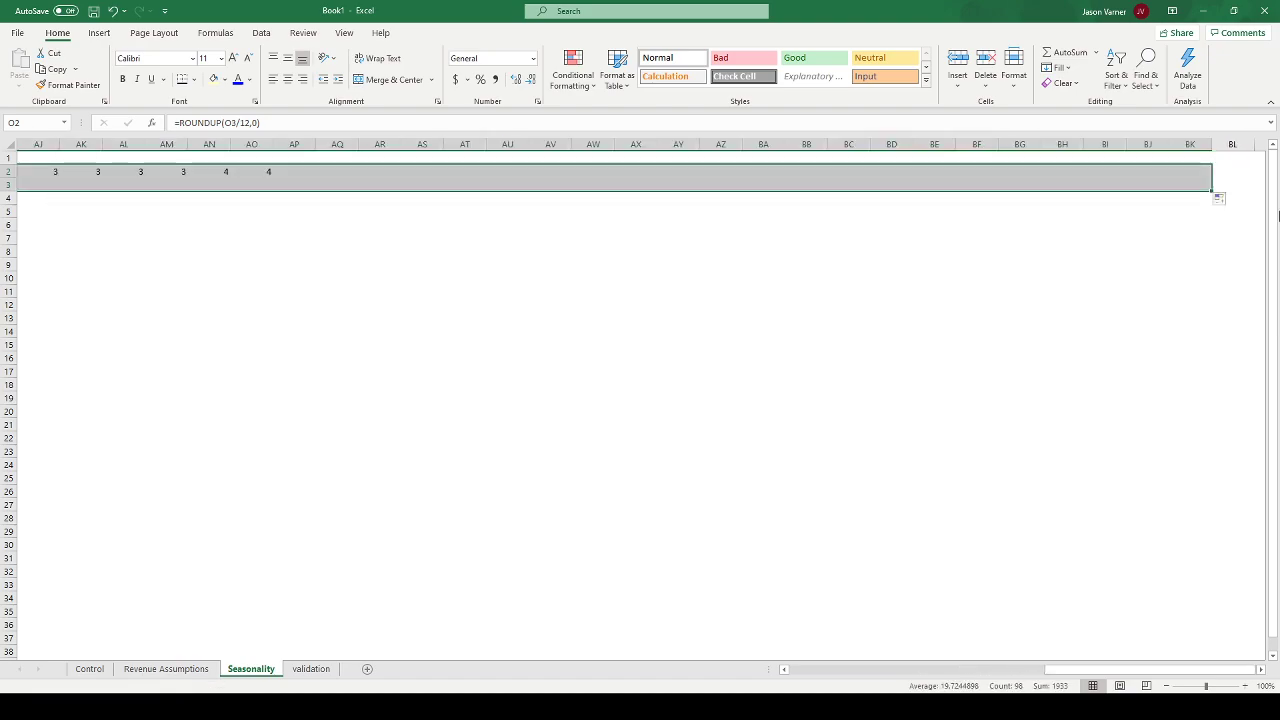
{"action": "left_click_drag", "start_coordinate": [1211, 191], "coordinate": [1128, 187]}
{"action": "left_click", "coordinate": [1110, 304]}
{"action": "left_click_drag", "start_coordinate": [1160, 667], "coordinate": [800, 670]}
- Set D5 to =INDEX('Revenue Assumptions'!15:15,,MATCH(Seasonality!D2,'Revenue Assumptions'!4:4,0)) to look up the maximum golfers per day by year
{"action": "left_click", "coordinate": [347, 212]}
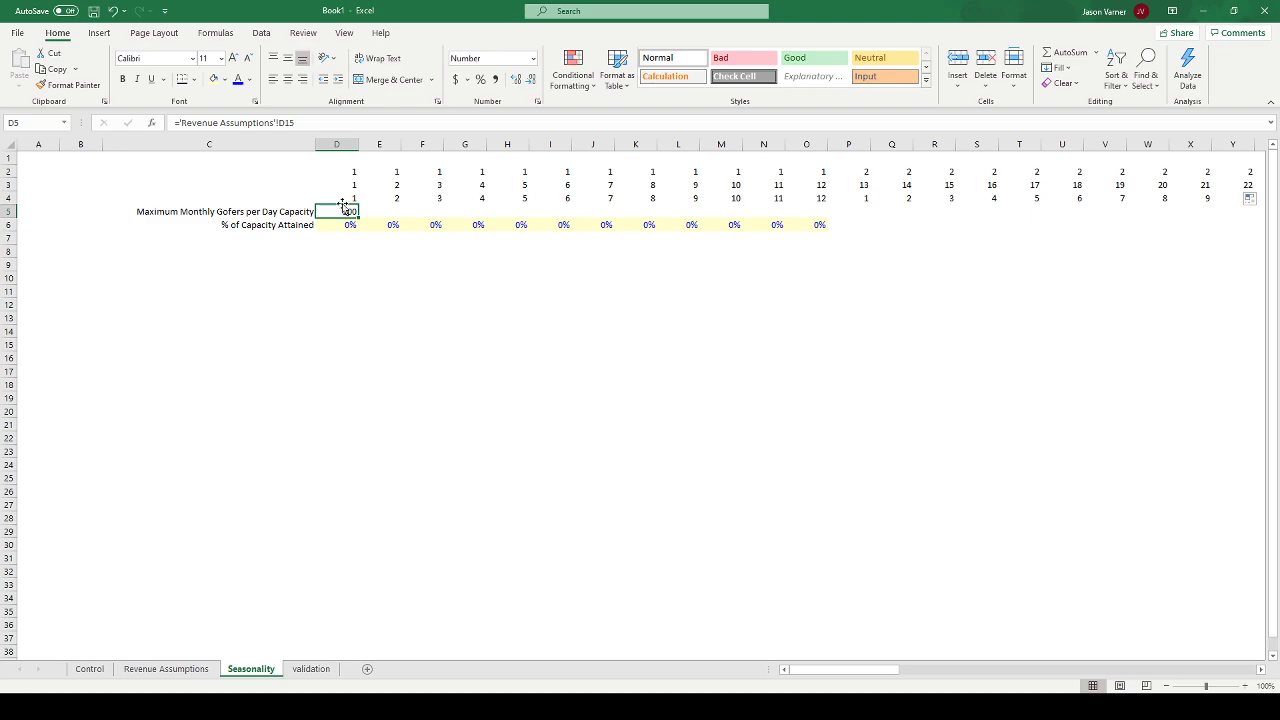
{"action": "type", "text": "=inde"}
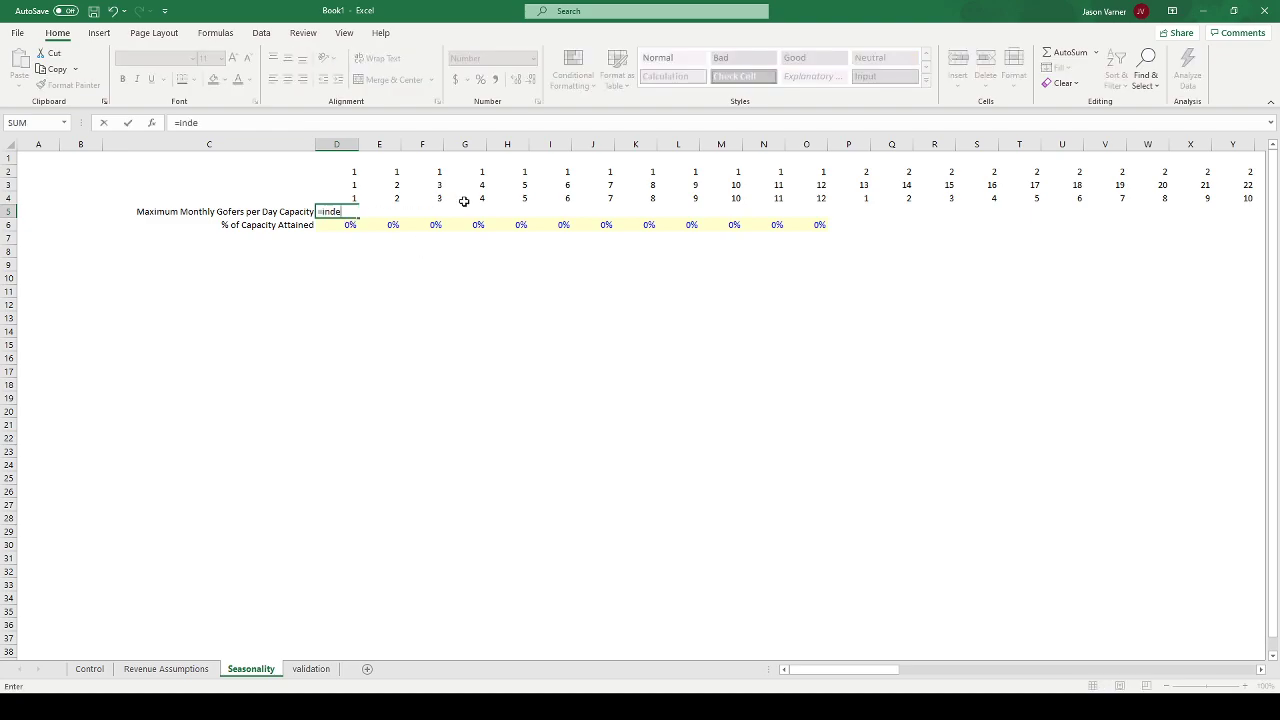
{"action": "type", "text": "x("}
{"action": "left_click", "coordinate": [140, 670]}
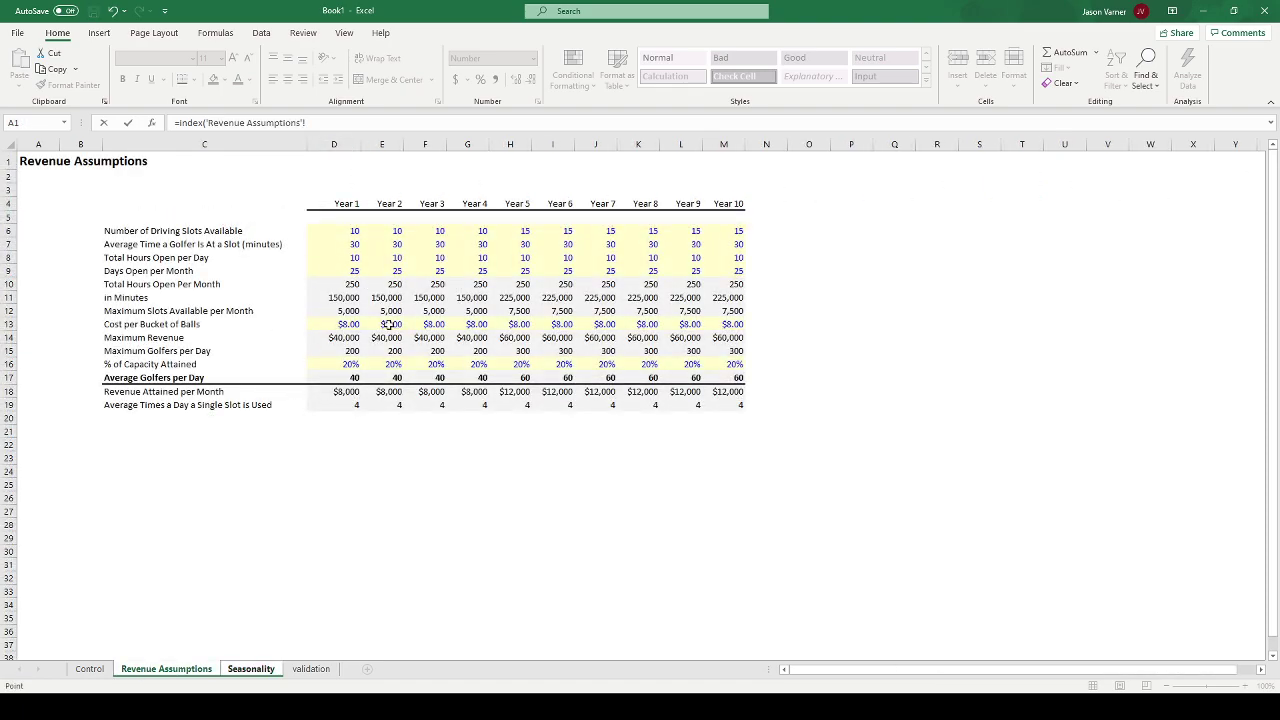
{"action": "left_click", "coordinate": [8, 351]}
{"action": "type", "text": ",,match("}
{"action": "left_click", "coordinate": [250, 669]}
{"action": "left_click", "coordinate": [357, 176]}
{"action": "type", "text": ","}
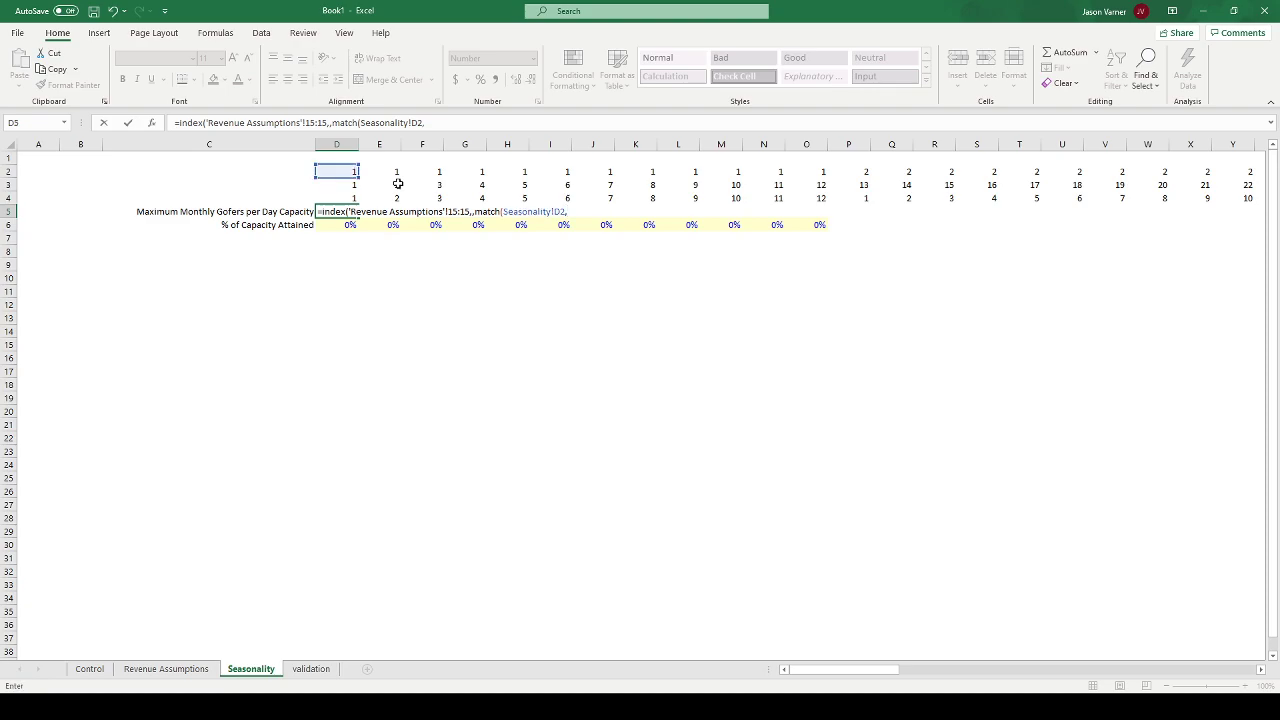
{"action": "left_click", "coordinate": [166, 669]}
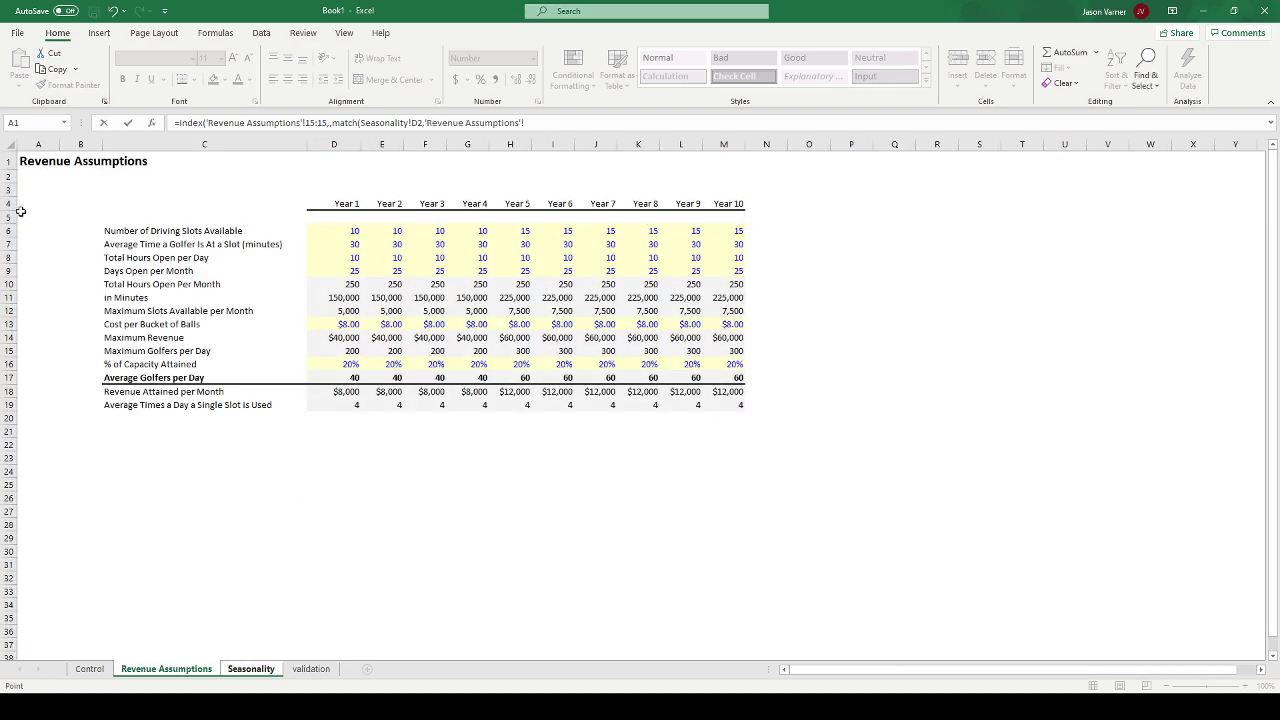
{"action": "left_click", "coordinate": [9, 204]}
{"action": "type", "text": ",0"}
{"action": "key", "text": "Return"}
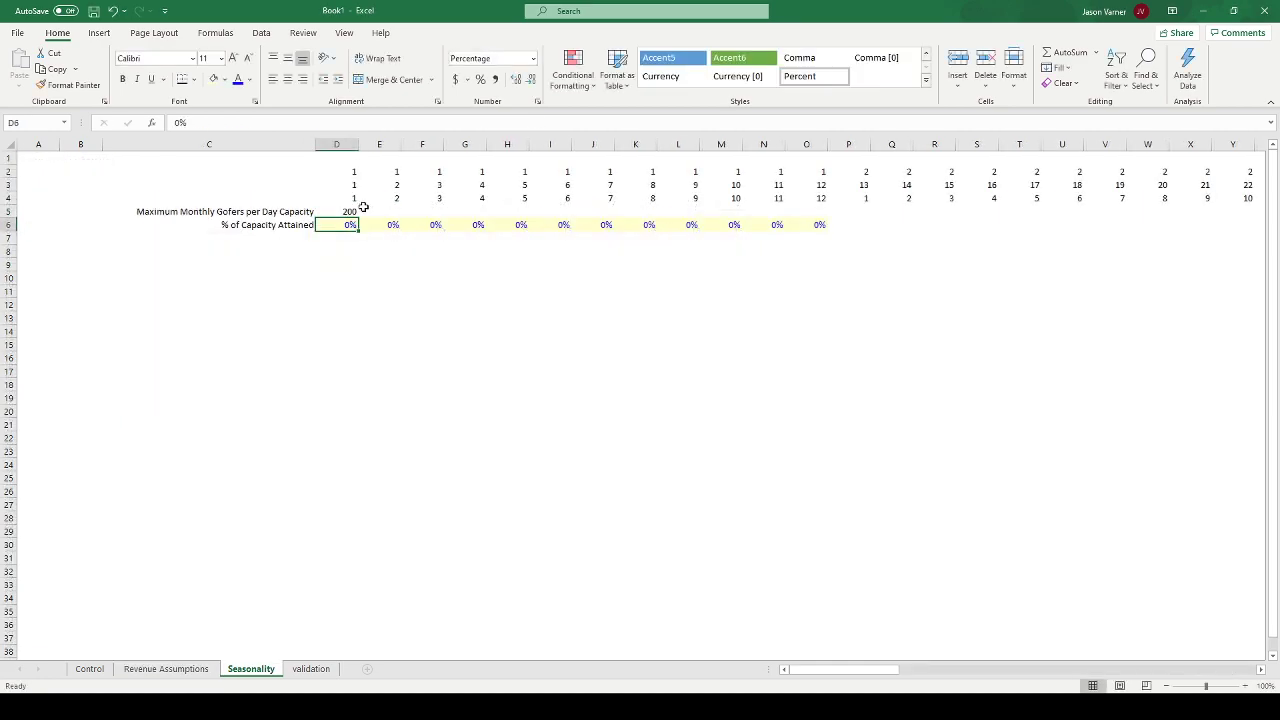
- Fill the D5 capacity lookup across row 5 for the following months
{"action": "left_click", "coordinate": [352, 212]}
{"action": "left_click_drag", "start_coordinate": [357, 218], "coordinate": [1217, 223]}
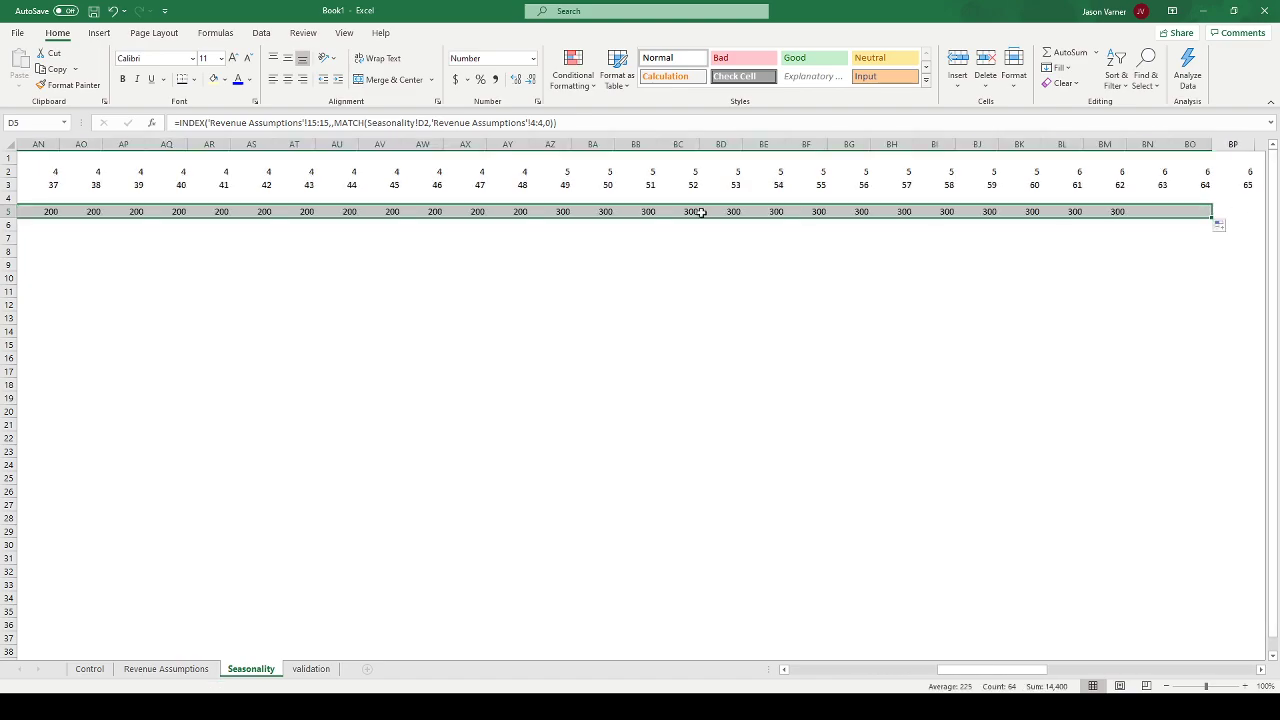
{"action": "left_click", "coordinate": [595, 213]}
{"action": "left_click_drag", "start_coordinate": [613, 216], "coordinate": [1180, 258]}
{"action": "left_click", "coordinate": [1118, 312]}
{"action": "left_click_drag", "start_coordinate": [1200, 670], "coordinate": [823, 672]}
- Freeze the panes at D5 so the period rows and the label column stay in view
{"action": "left_click", "coordinate": [329, 208]}
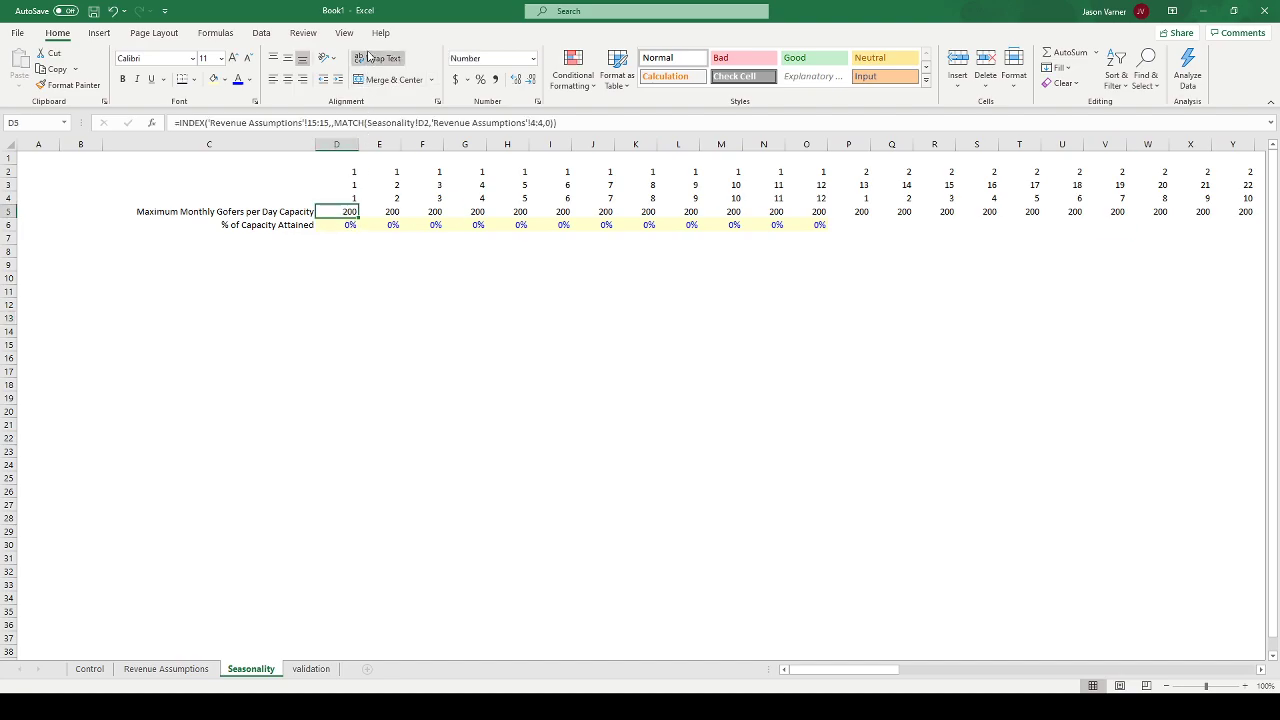
{"action": "left_click", "coordinate": [344, 33]}
{"action": "left_click", "coordinate": [604, 91]}
{"action": "left_click", "coordinate": [650, 113]}
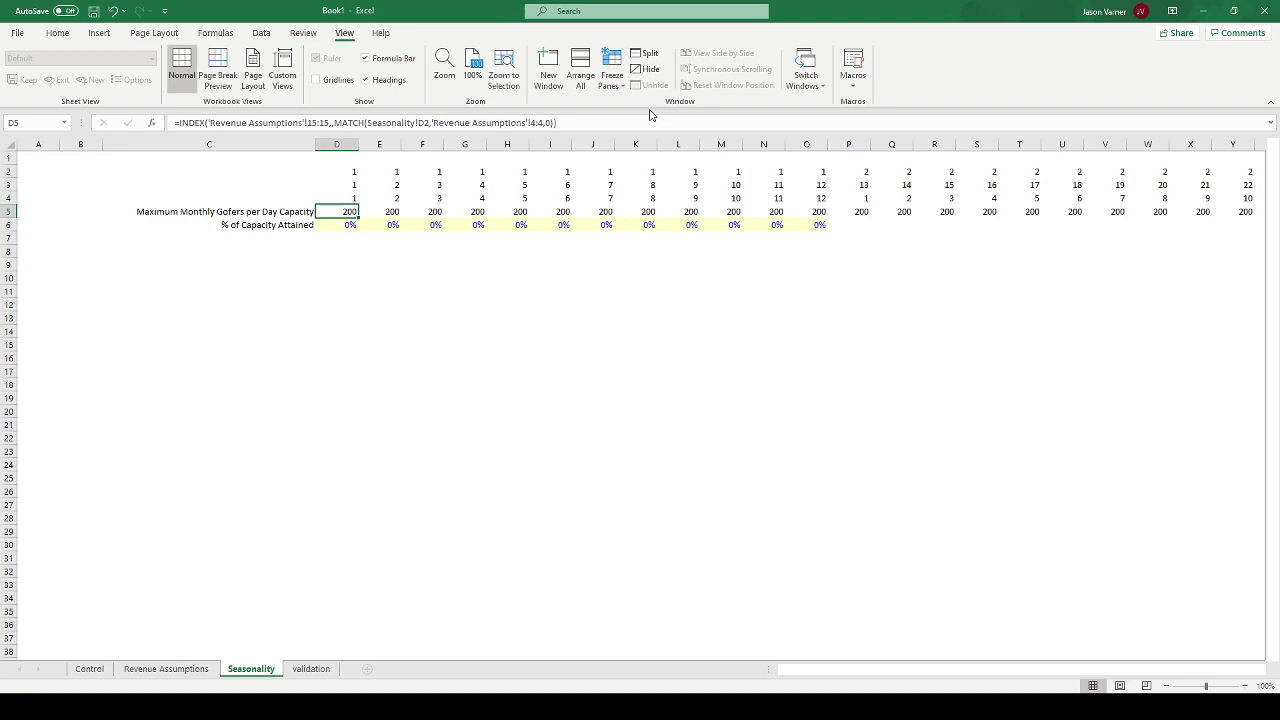
{"action": "left_click", "coordinate": [465, 304]}
- Delete the empty column B
{"action": "left_click", "coordinate": [86, 143]}
{"action": "key", "text": "ctrl+minus"}
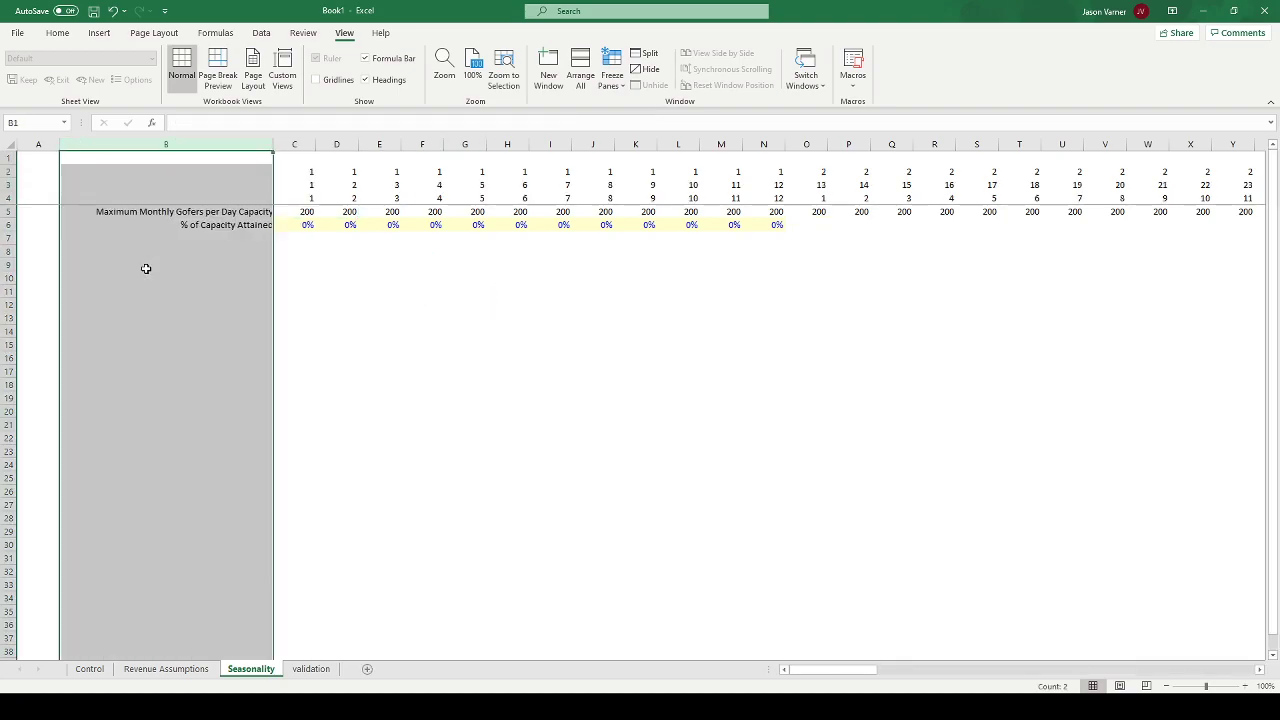
{"action": "left_click", "coordinate": [364, 333]}
{"action": "mouse_move", "coordinate": [58, 145]}
{"action": "left_mouse_down"}
{"action": "mouse_move", "coordinate": [121, 148]}
{"action": "mouse_move", "coordinate": [58, 148]}
{"action": "left_mouse_up"}
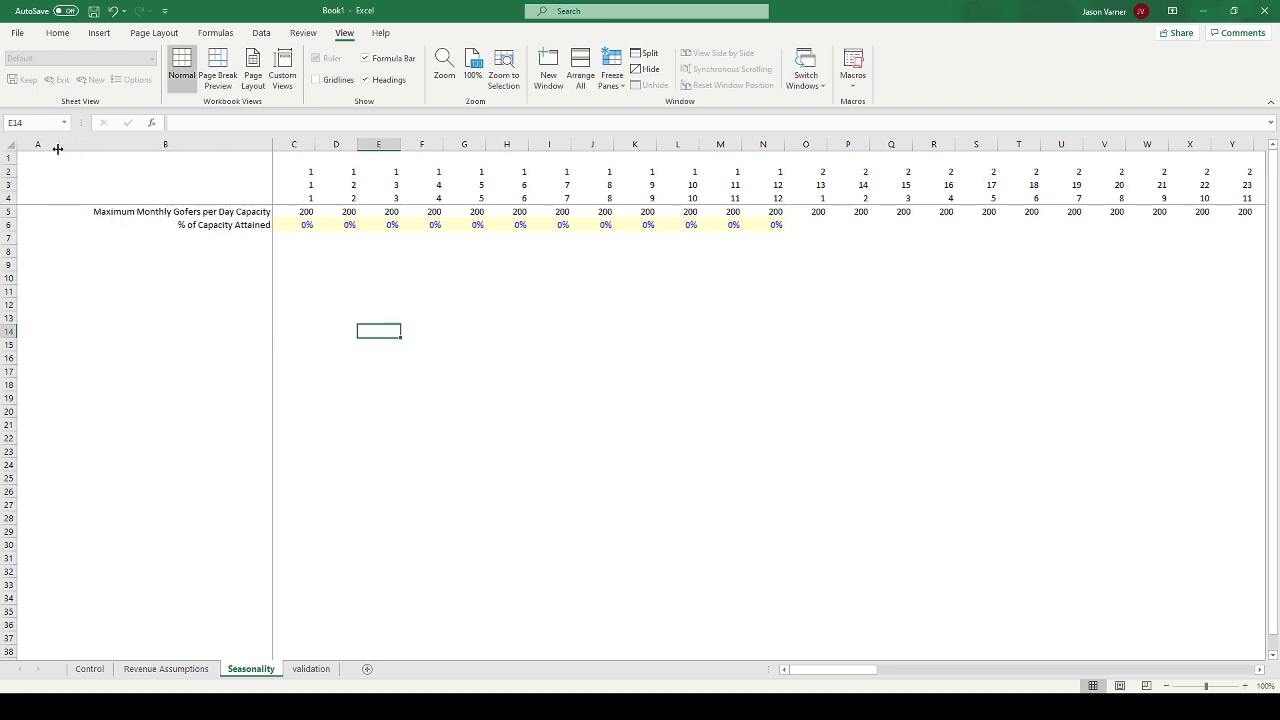
{"action": "left_click_drag", "start_coordinate": [300, 226], "coordinate": [765, 230]}
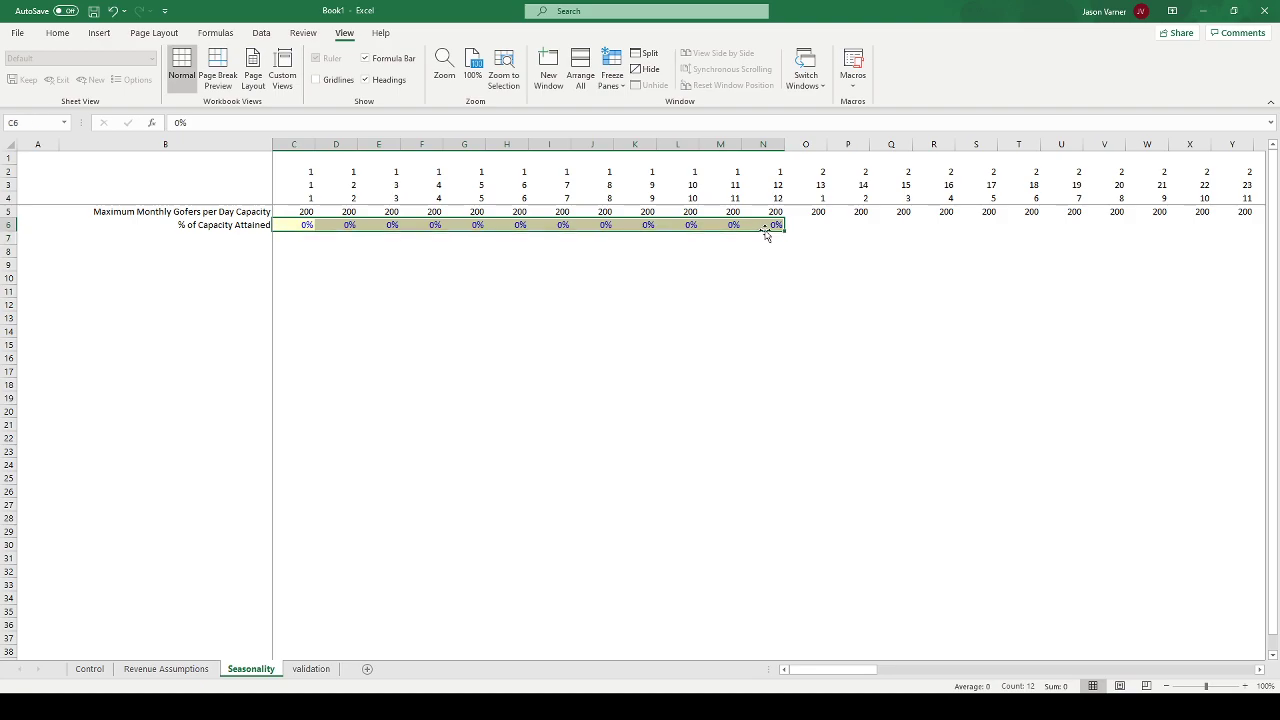
{"action": "left_click", "coordinate": [389, 226]}
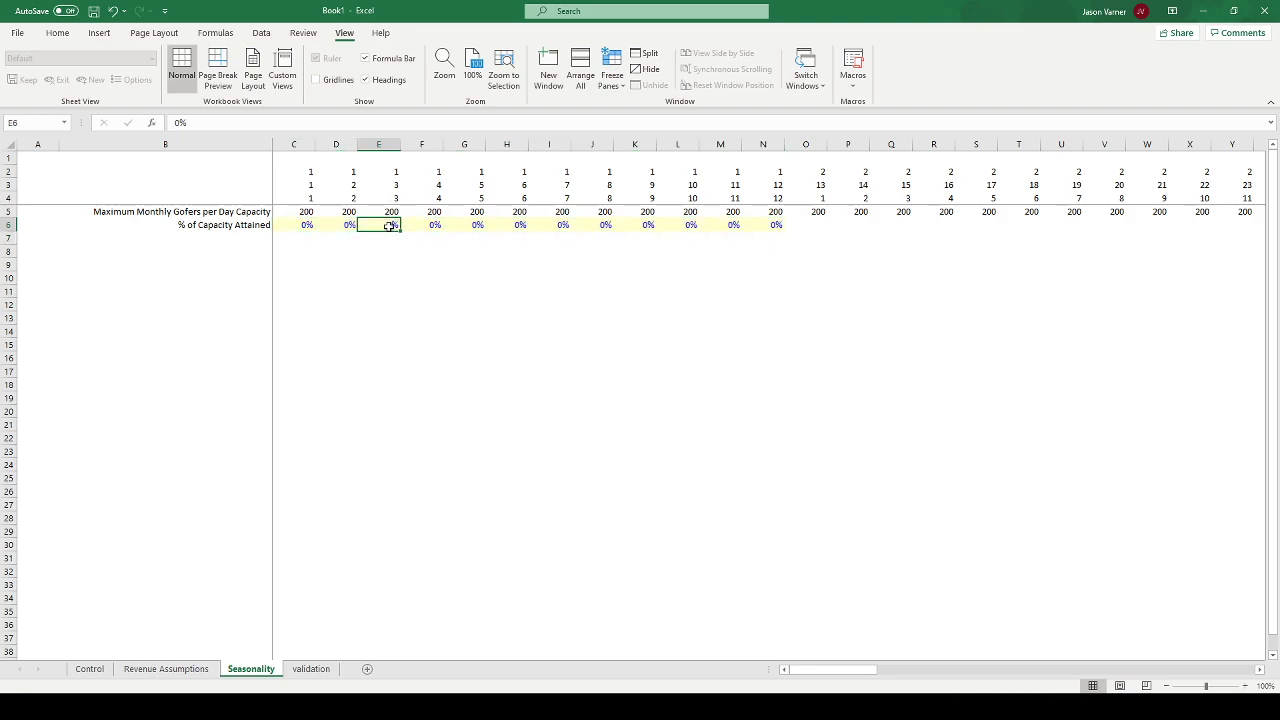
{"action": "left_click", "coordinate": [306, 227]}
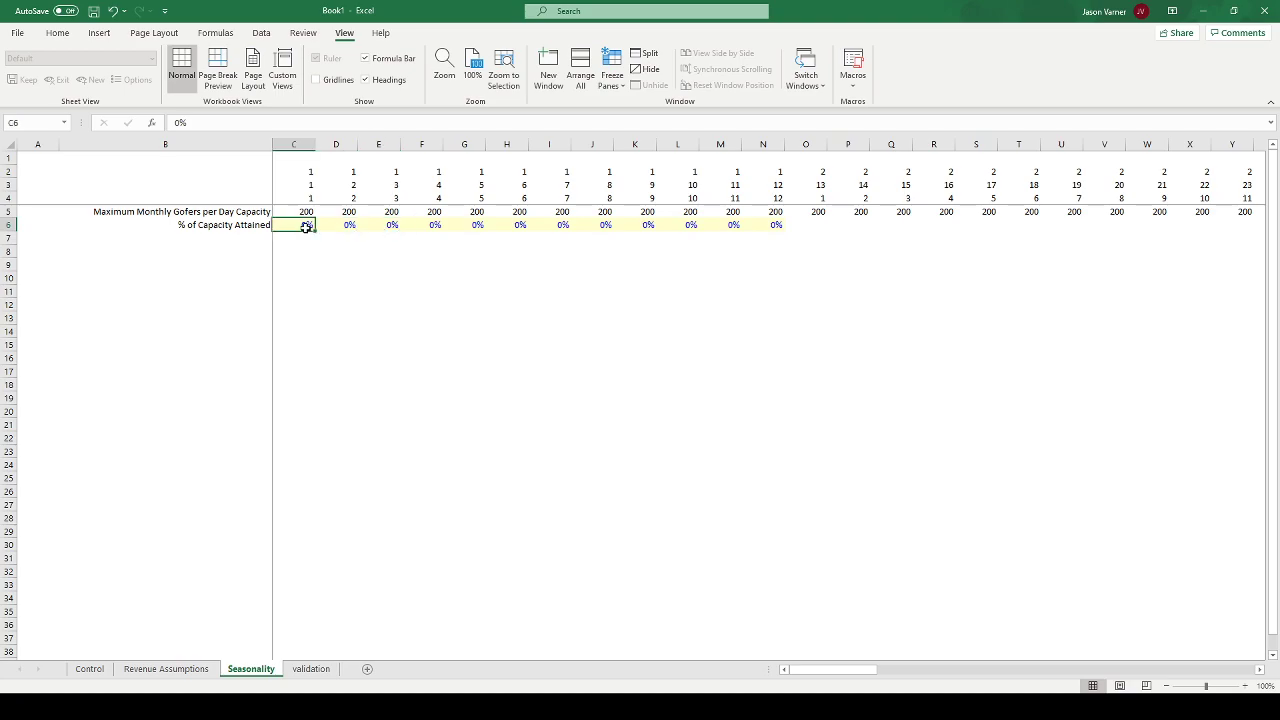
{"action": "left_click", "coordinate": [330, 227]}
{"action": "key", "text": "Right"}
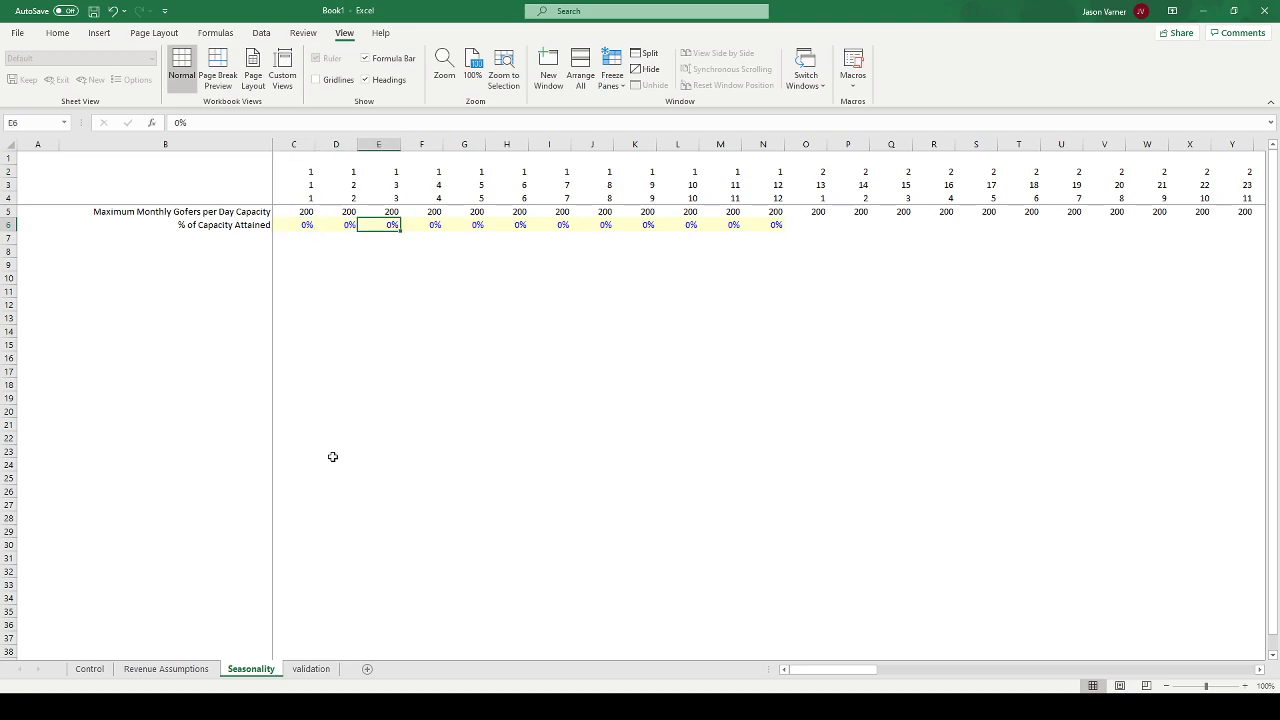
- Examine the yearly % of Capacity Attained inputs in row 16 of the Revenue Assumptions sheet
{"action": "left_click", "coordinate": [182, 669]}
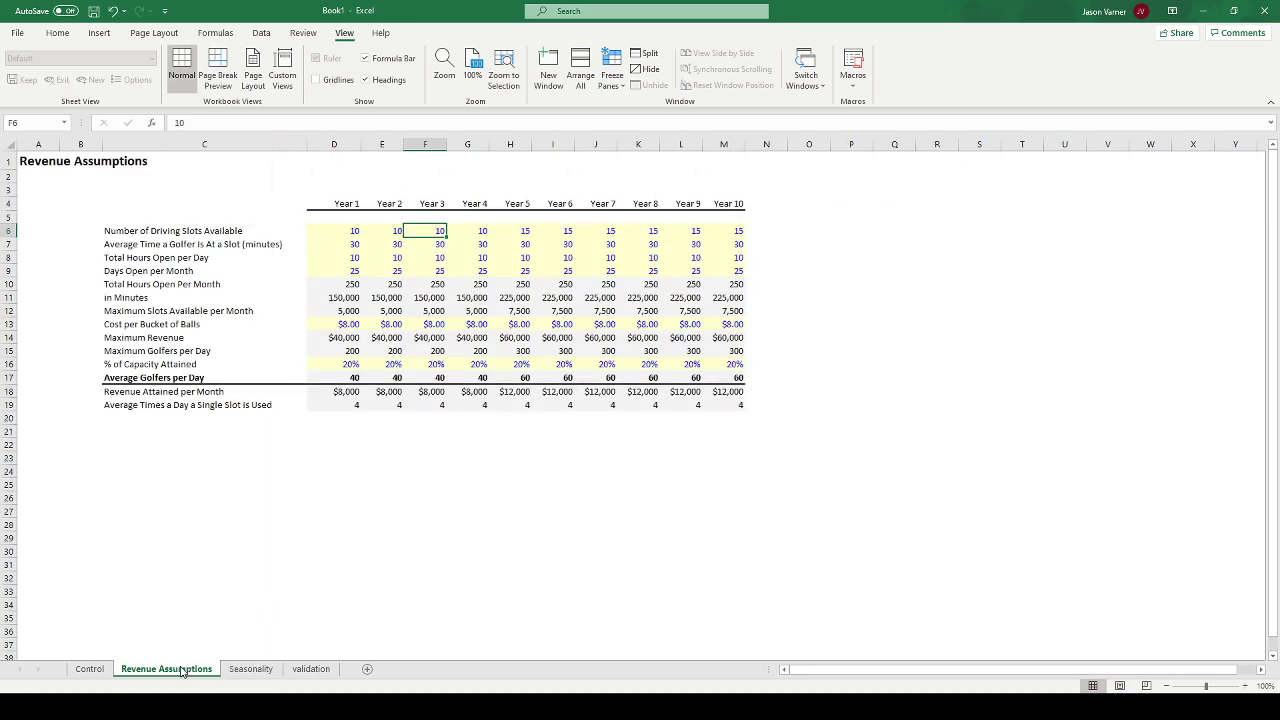
{"action": "left_click", "coordinate": [345, 325]}
{"action": "left_click", "coordinate": [345, 364]}
{"action": "left_click", "coordinate": [388, 364]}
{"action": "left_click", "coordinate": [445, 363]}
{"action": "left_click", "coordinate": [477, 363]}
{"action": "left_click", "coordinate": [341, 363]}
{"action": "left_click_drag", "start_coordinate": [341, 364], "coordinate": [726, 367]}
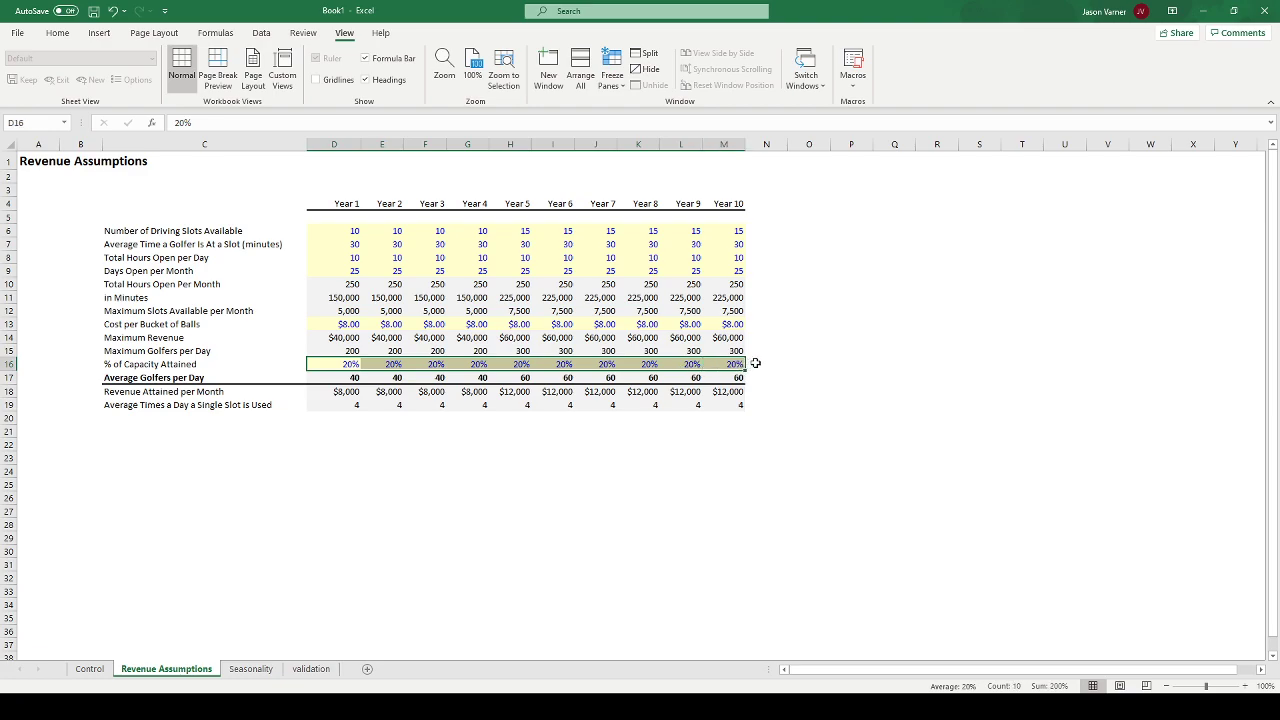
{"action": "left_click", "coordinate": [755, 363]}
{"action": "left_click_drag", "start_coordinate": [735, 364], "coordinate": [346, 364]}
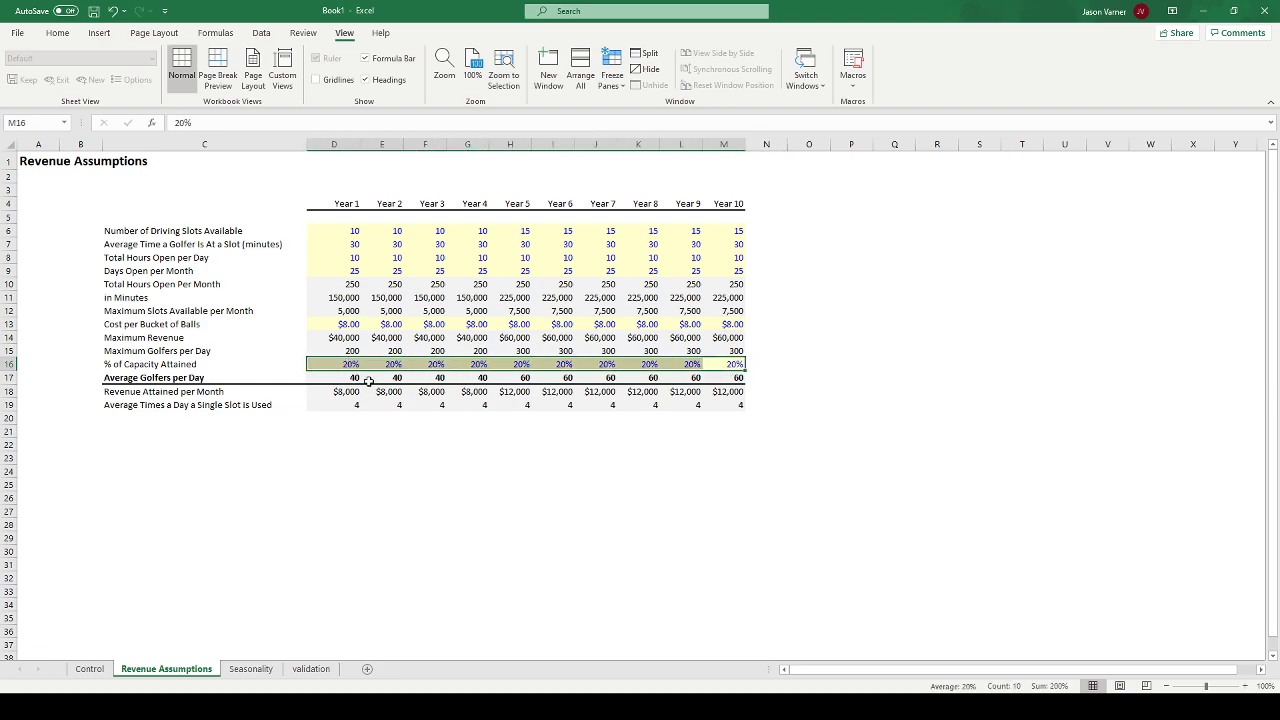
- Compare the Maximum Golfers per Day row in Revenue Assumptions with Seasonality's capacity lookup and its monthly % of Capacity Attained inputs
{"action": "left_click", "coordinate": [250, 669]}
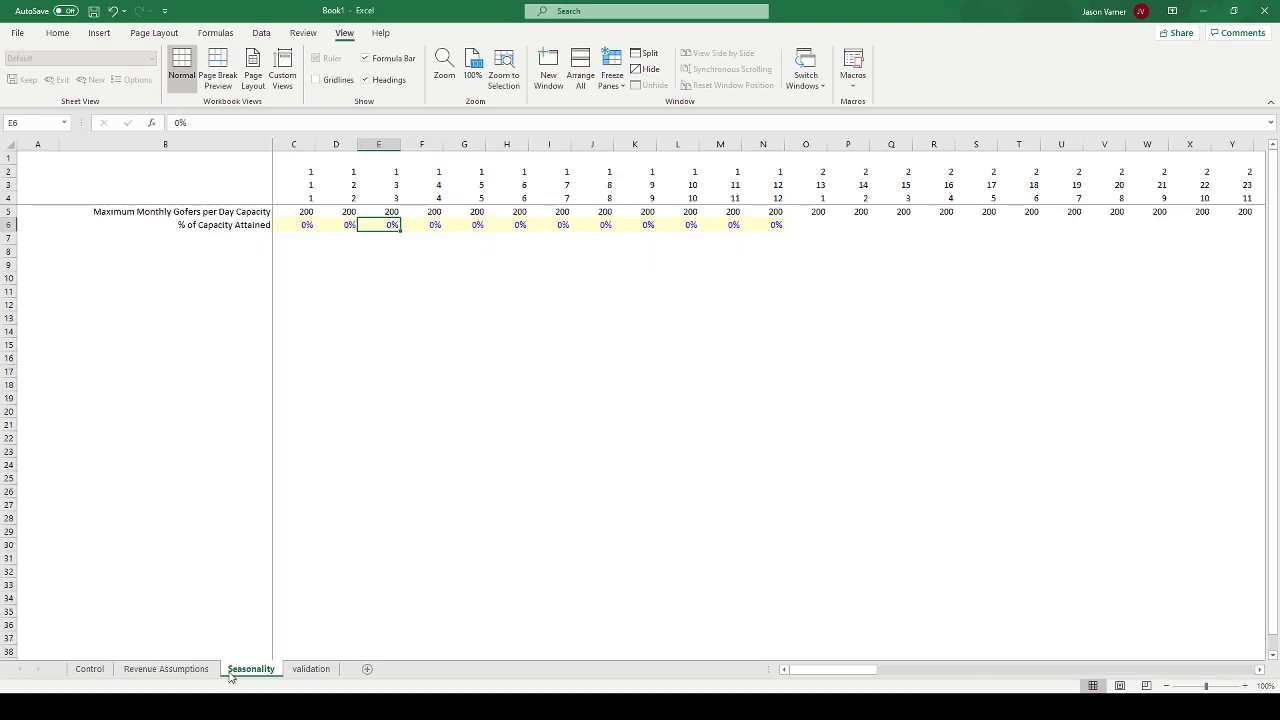
{"action": "left_click", "coordinate": [200, 676]}
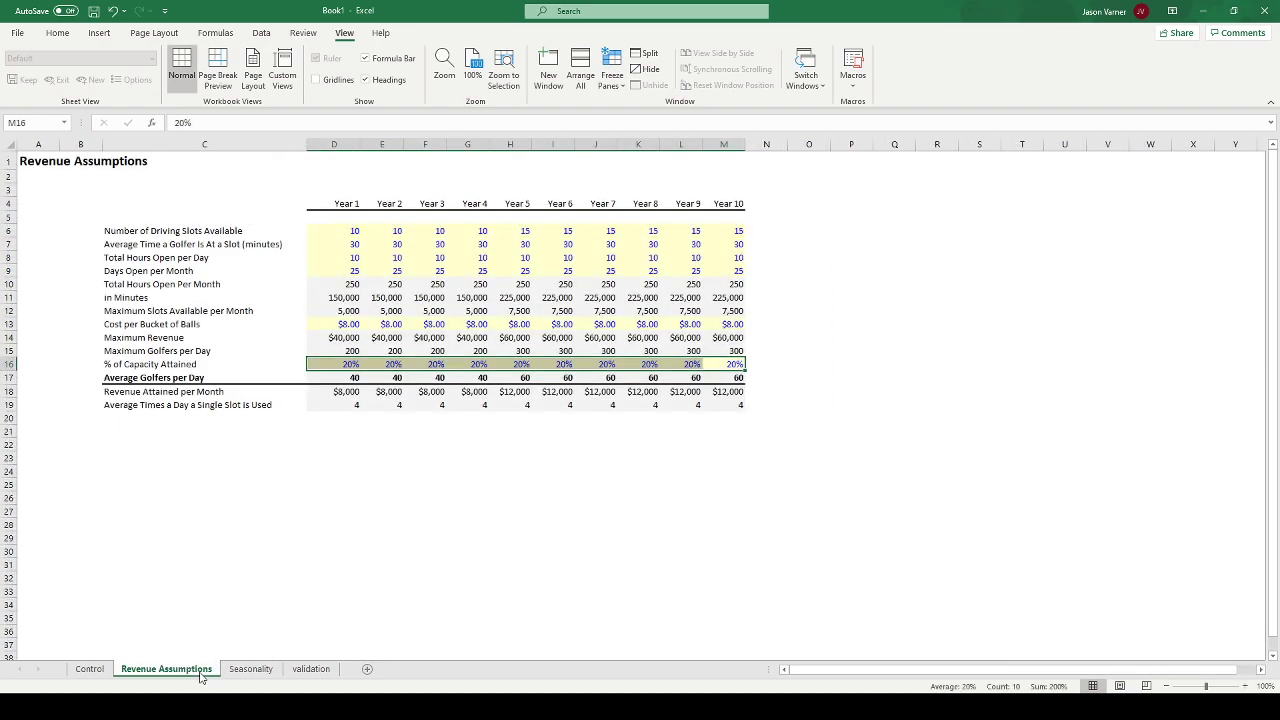
{"action": "left_click", "coordinate": [338, 353]}
{"action": "left_click", "coordinate": [250, 669]}
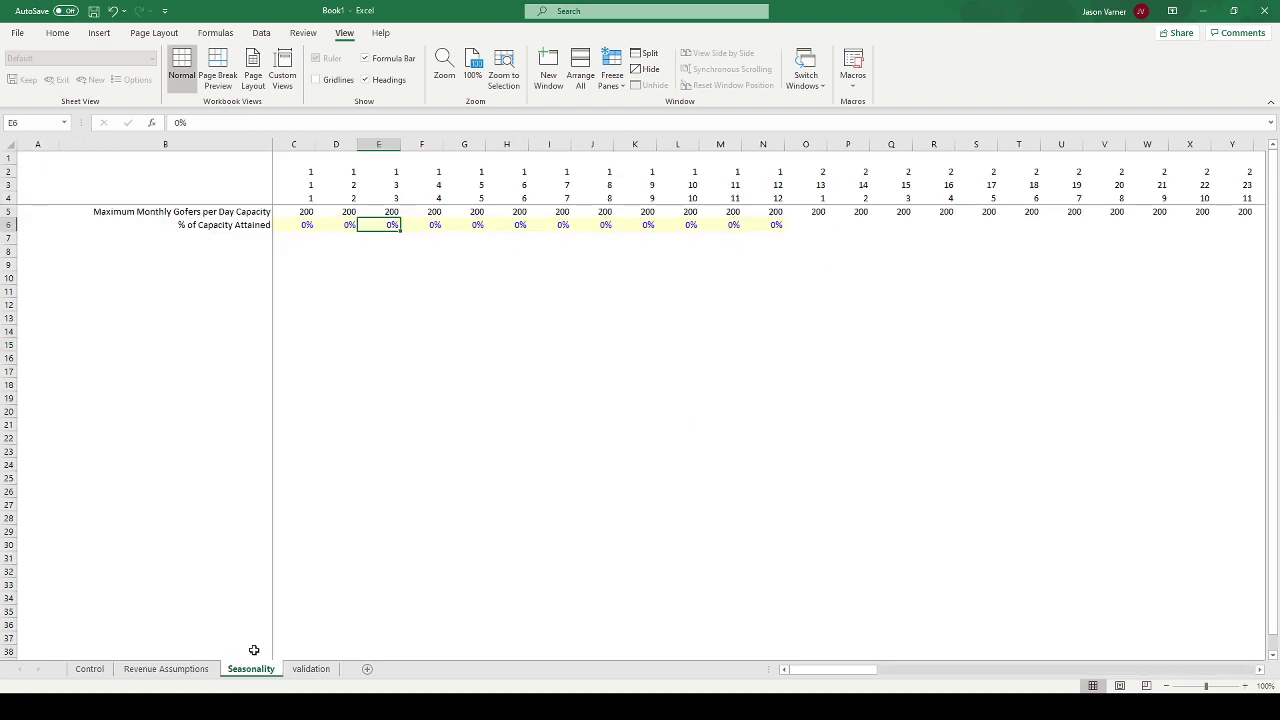
{"action": "left_click", "coordinate": [308, 212]}
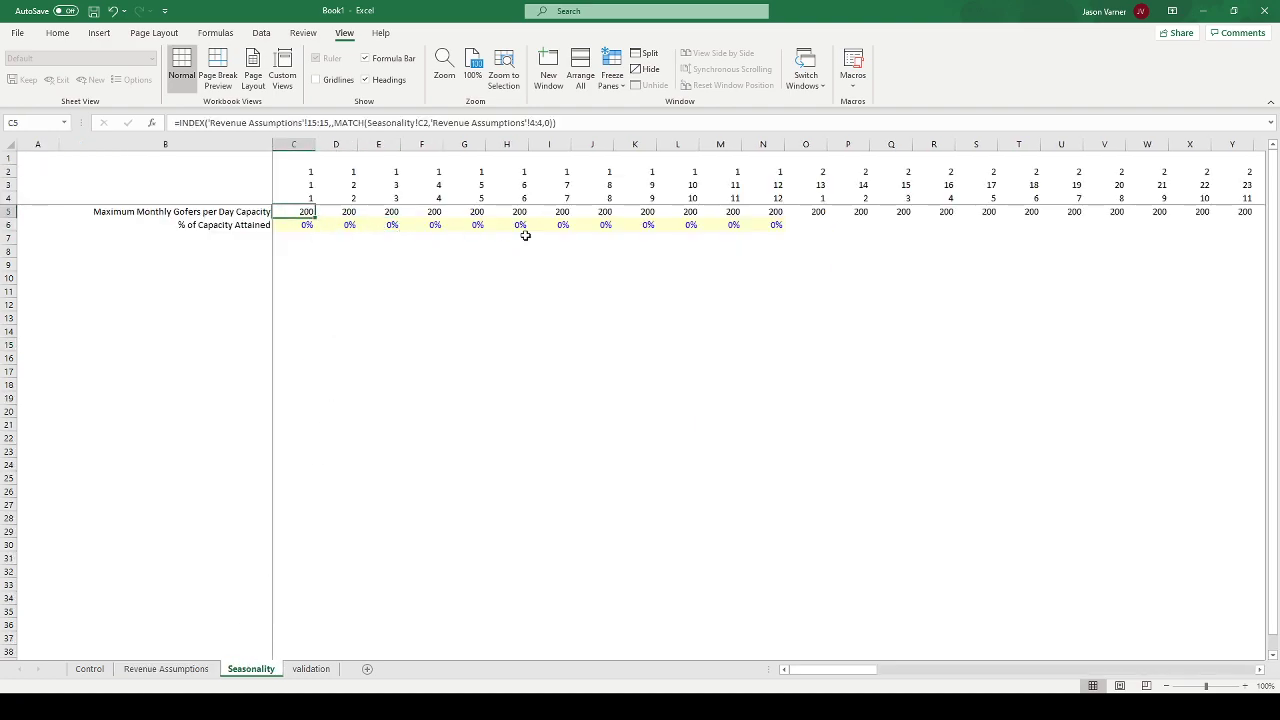
{"action": "left_click_drag", "start_coordinate": [306, 228], "coordinate": [762, 229]}
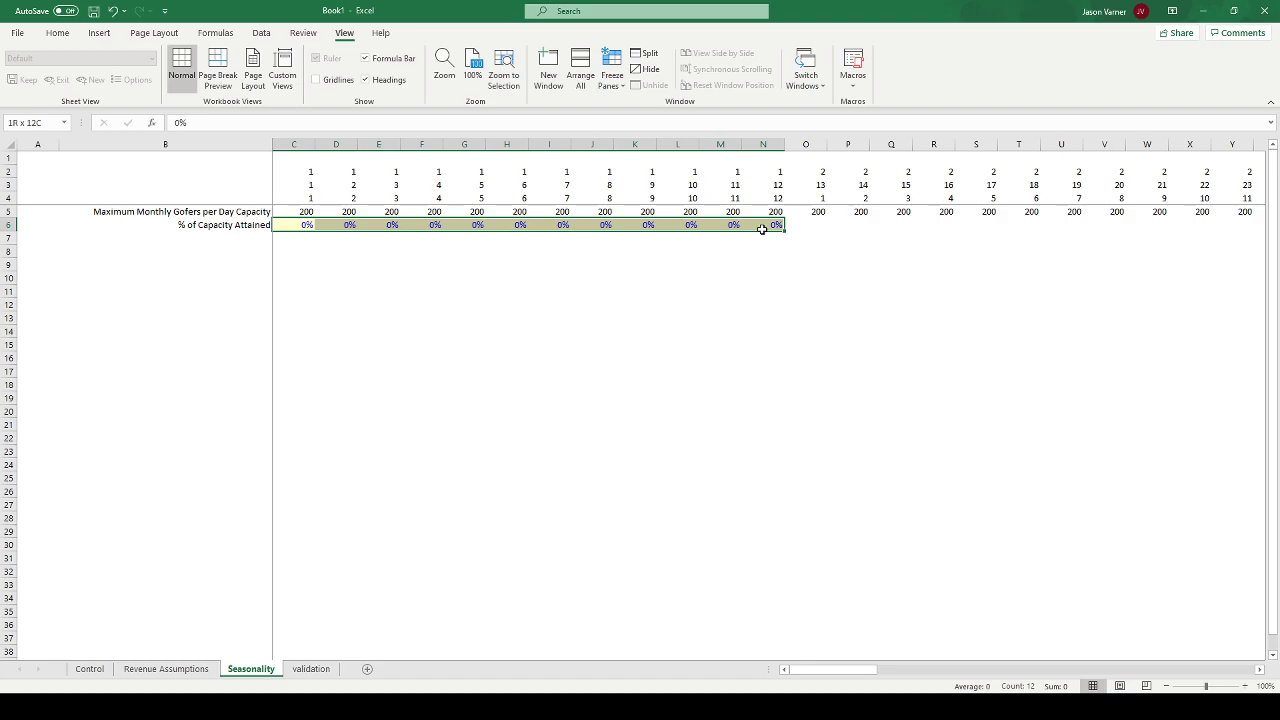
{"action": "left_click_drag", "start_coordinate": [762, 229], "coordinate": [764, 232]}
- Enter the year numbers 1 to 10 across C10:L10 on the Seasonality sheet
{"action": "left_click", "coordinate": [288, 276]}
{"action": "type", "text": "1"}
{"action": "key", "text": "Tab"}
{"action": "type", "text": "2"}
{"action": "key", "text": "Return"}
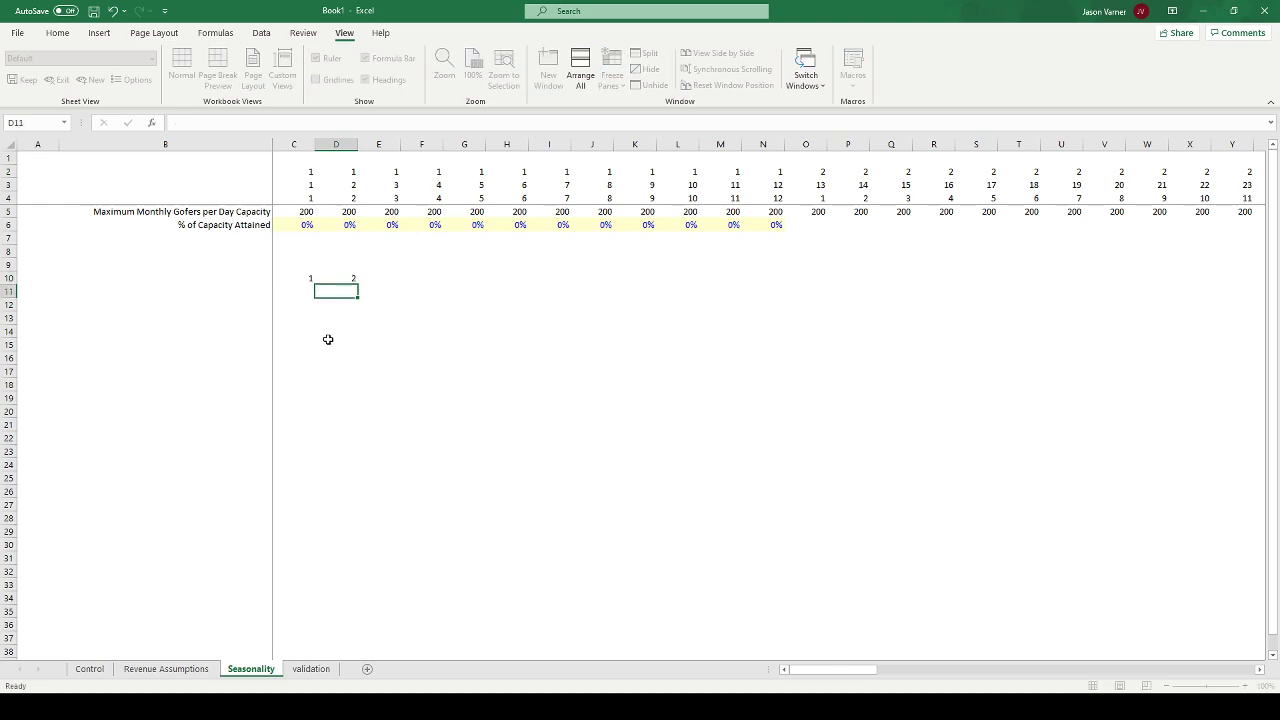
{"action": "left_click_drag", "start_coordinate": [291, 279], "coordinate": [700, 286]}
{"action": "left_click", "coordinate": [680, 281]}
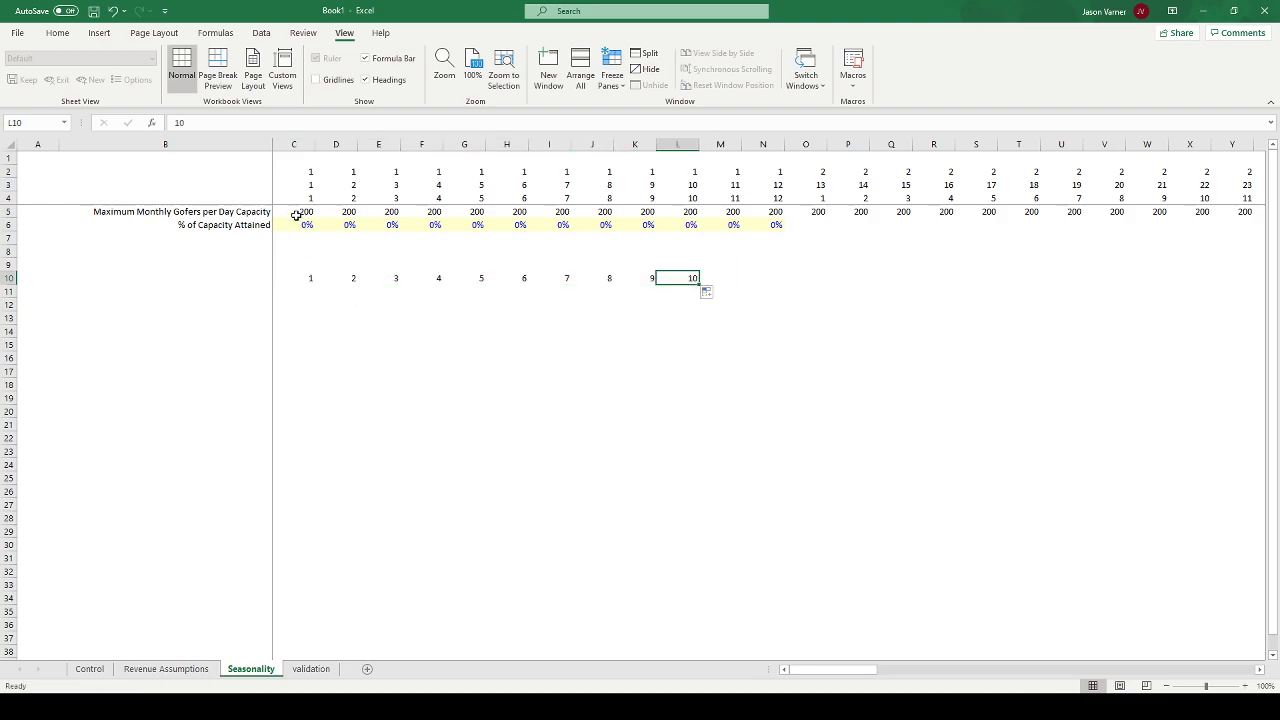
- Copy C5's capacity lookup formula into C11, point its match at the year in C10, and fill it across to L11
{"action": "left_click", "coordinate": [297, 213]}
{"action": "left_click_drag", "start_coordinate": [561, 123], "coordinate": [160, 134]}
{"action": "key", "text": "ctrl+c"}
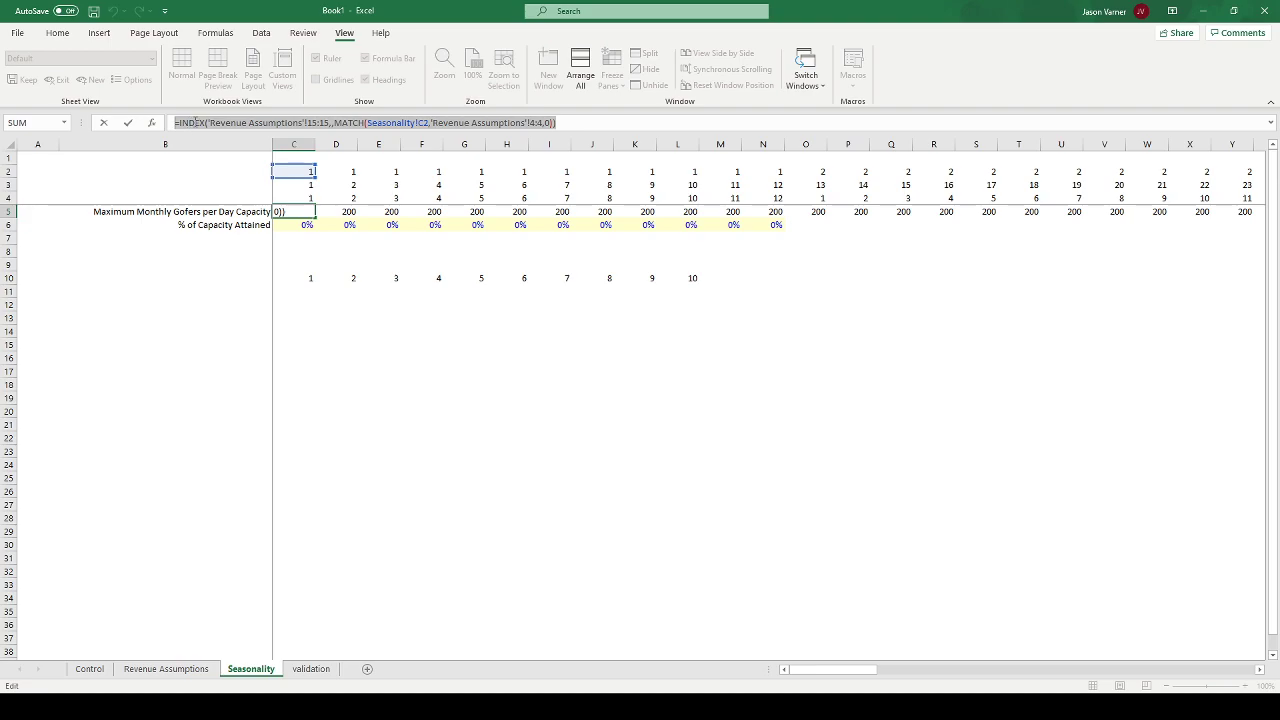
{"action": "key", "text": "Return"}
{"action": "left_click", "coordinate": [300, 287]}
{"action": "left_click", "coordinate": [304, 124]}
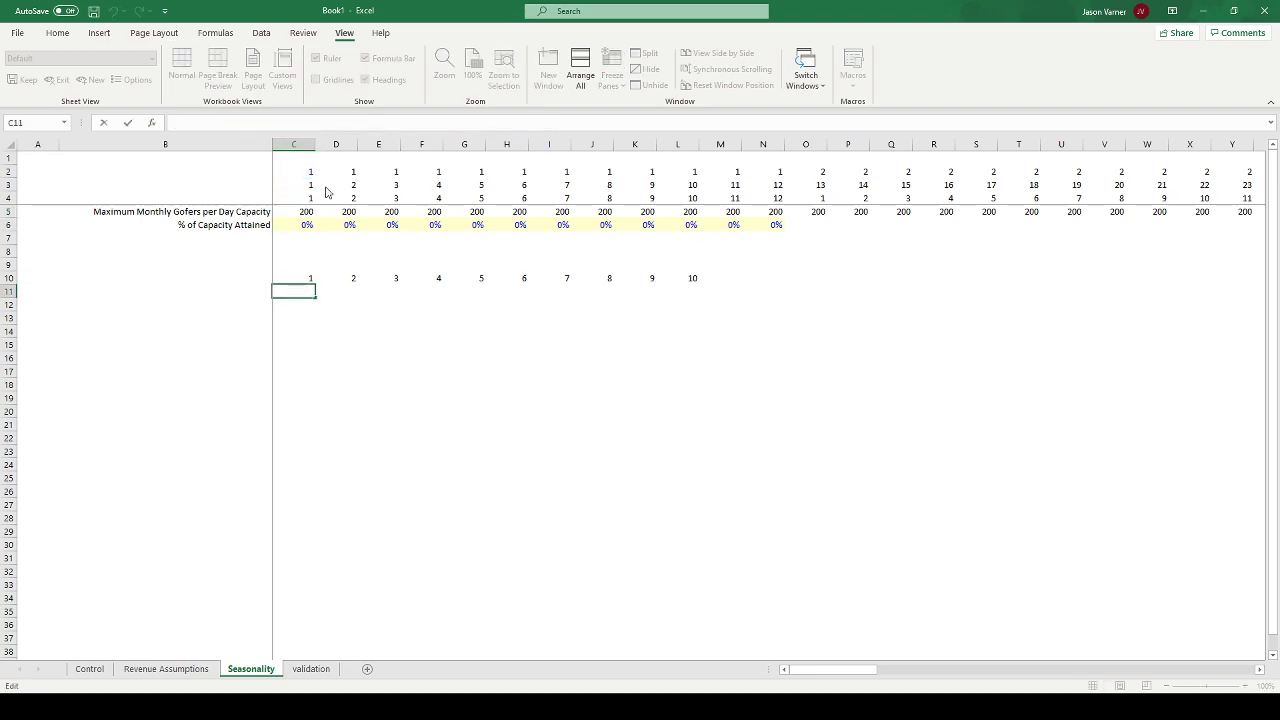
{"action": "key", "text": "ctrl+v"}
{"action": "left_click_drag", "start_coordinate": [304, 176], "coordinate": [685, 303]}
{"action": "key", "text": "Return"}
{"action": "left_click", "coordinate": [300, 291]}
{"action": "left_click", "coordinate": [445, 370]}
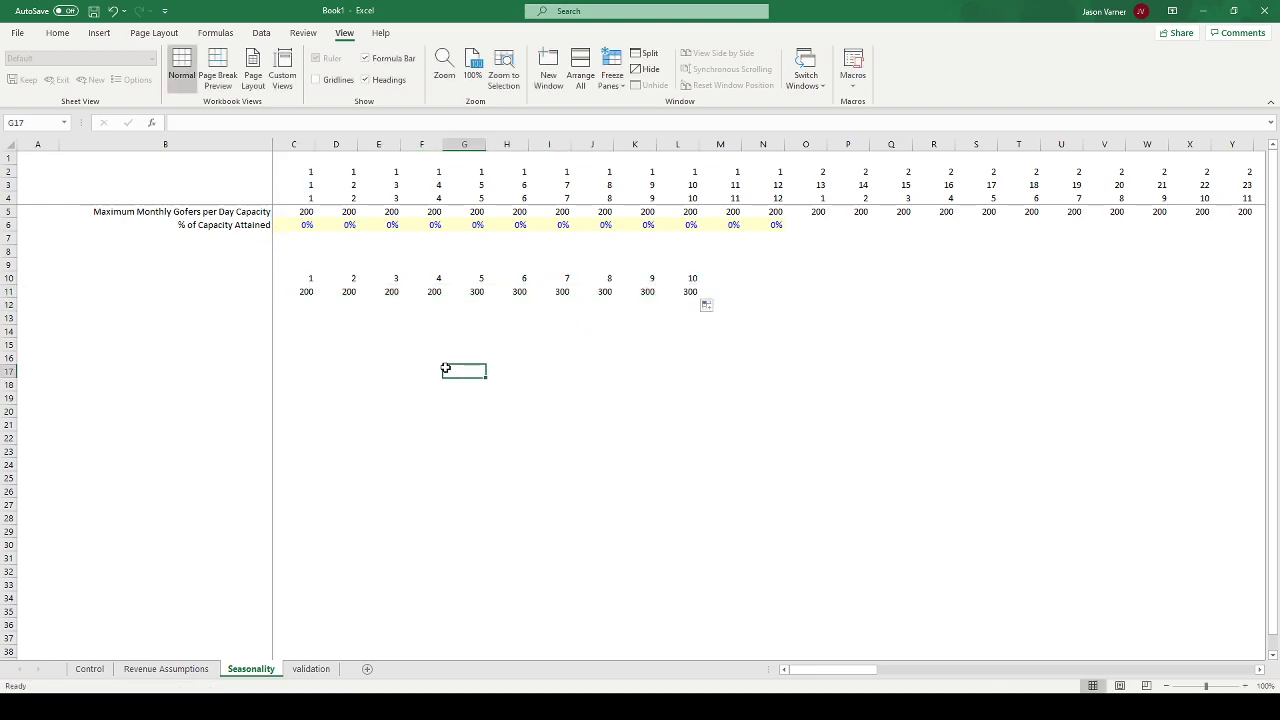
- Copy the % of Capacity Attained label and its first input cell from B6:C6 into B12:C12
{"action": "left_click", "coordinate": [303, 305]}
{"action": "left_click_drag", "start_coordinate": [249, 224], "coordinate": [300, 226]}
{"action": "key", "text": "ctrl+c"}
{"action": "left_click", "coordinate": [310, 303]}
{"action": "left_click", "coordinate": [266, 305]}
{"action": "key", "text": "ctrl+v"}
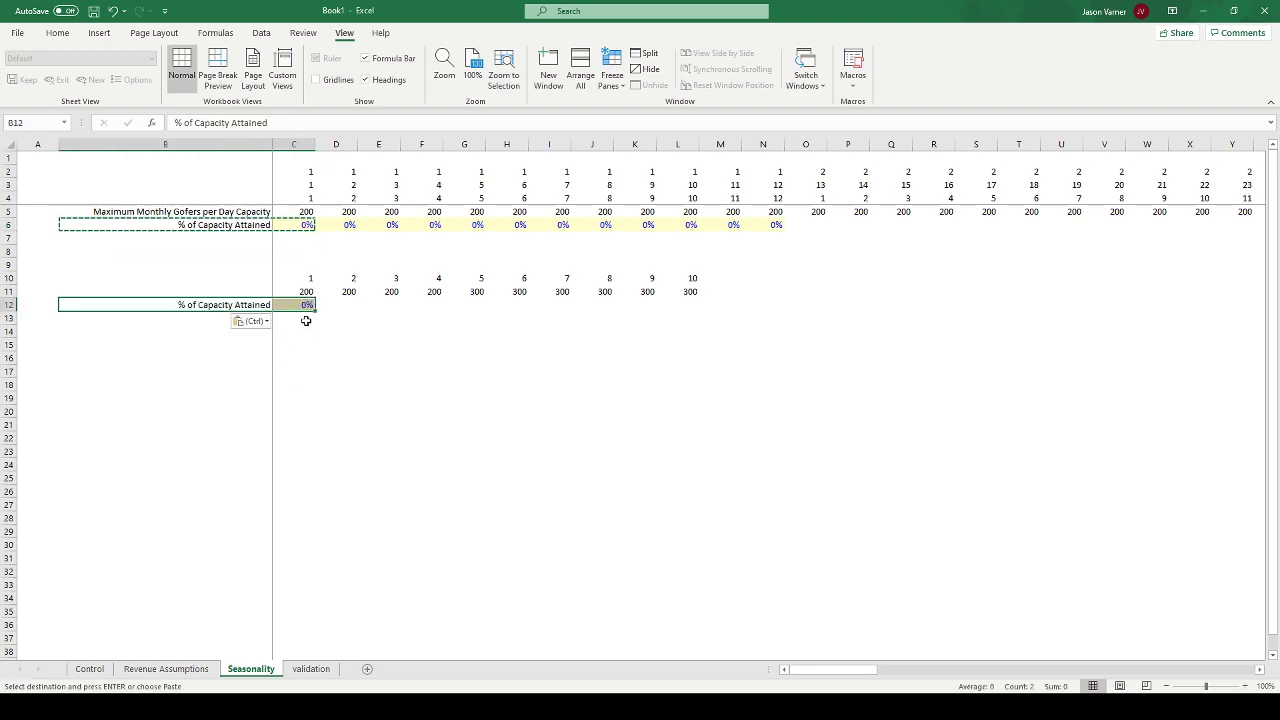
- Set the % of Capacity Attained in C12 to 20% and fill it across to L12
{"action": "left_click", "coordinate": [304, 304]}
{"action": "type", "text": "20"}
{"action": "key", "text": "Return"}
{"action": "left_click", "coordinate": [307, 305]}
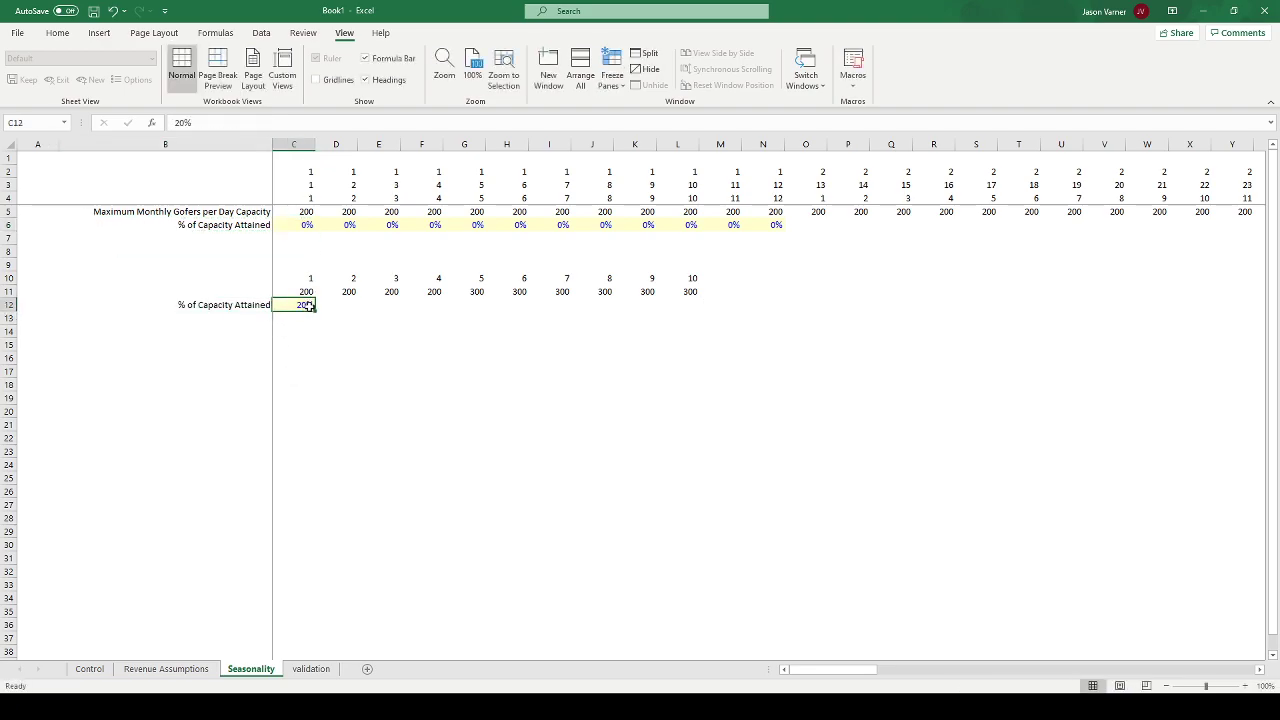
{"action": "left_click_drag", "start_coordinate": [315, 311], "coordinate": [699, 311]}
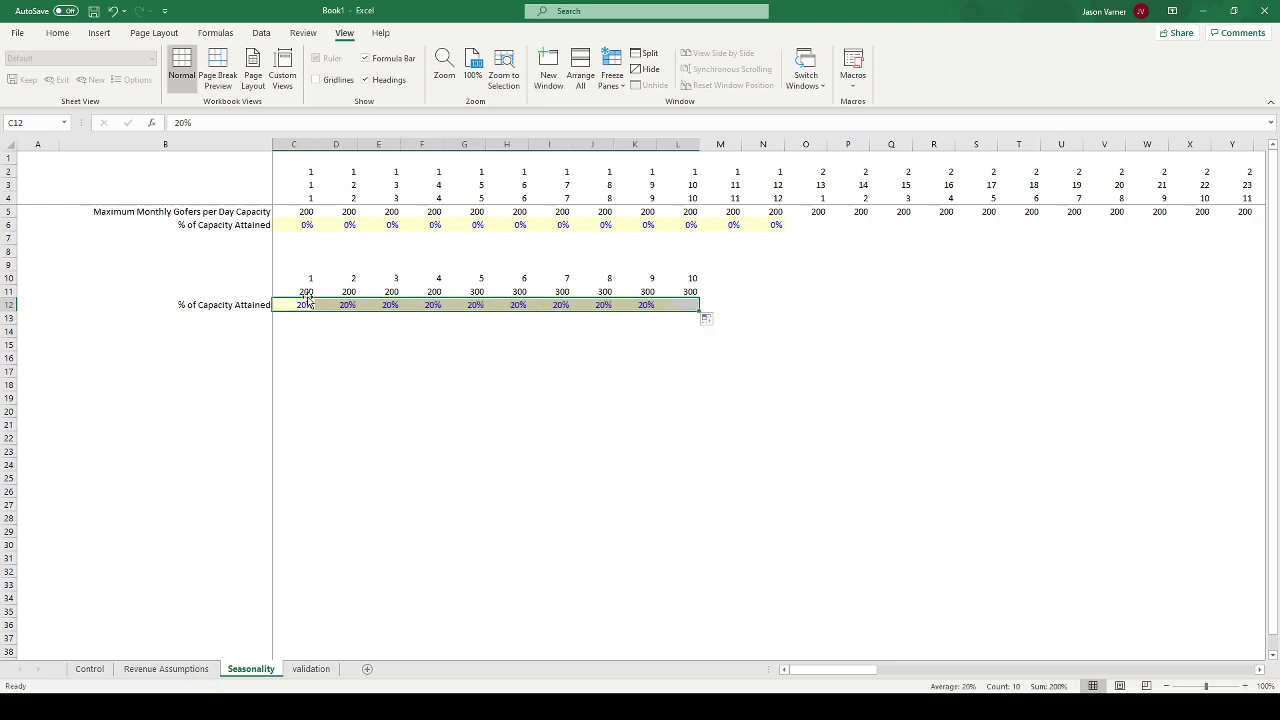
- Label B13 "Expected Golfers per Day" and right-align it
{"action": "left_click", "coordinate": [260, 316]}
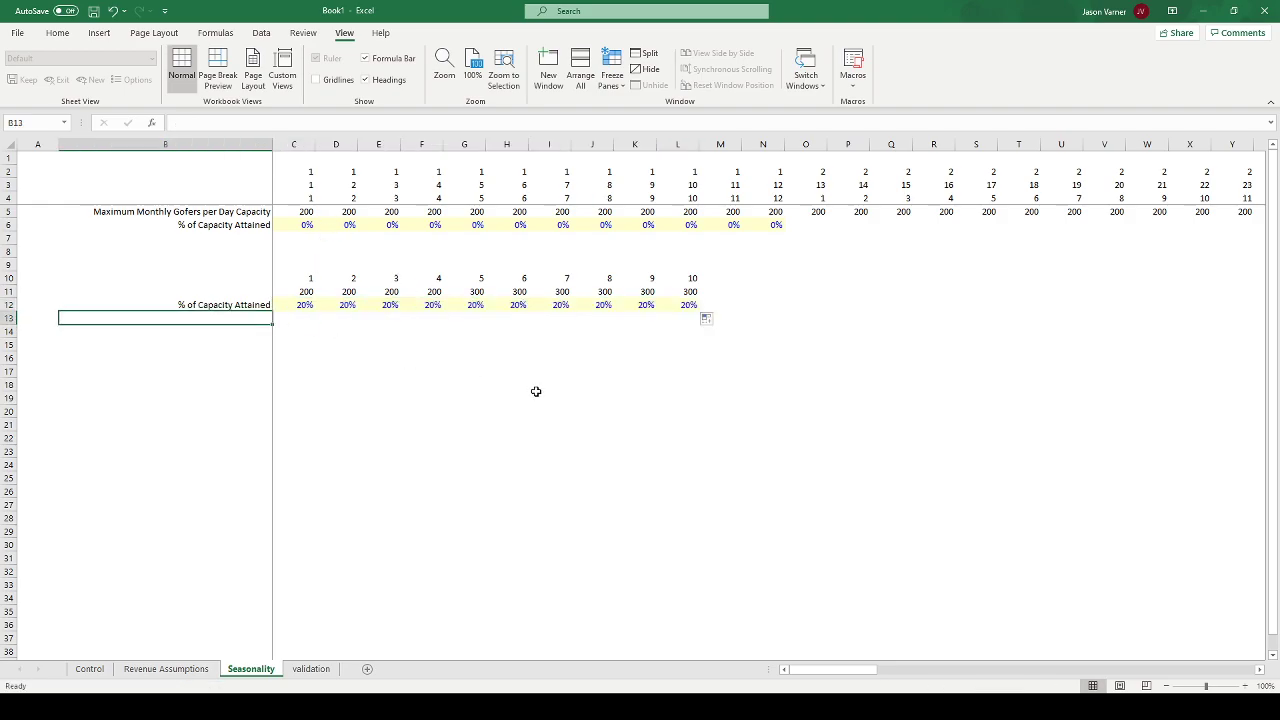
{"action": "type", "text": "Ac"}
{"action": "key", "text": "BackSpace"}
{"action": "type", "text": "Expe"}
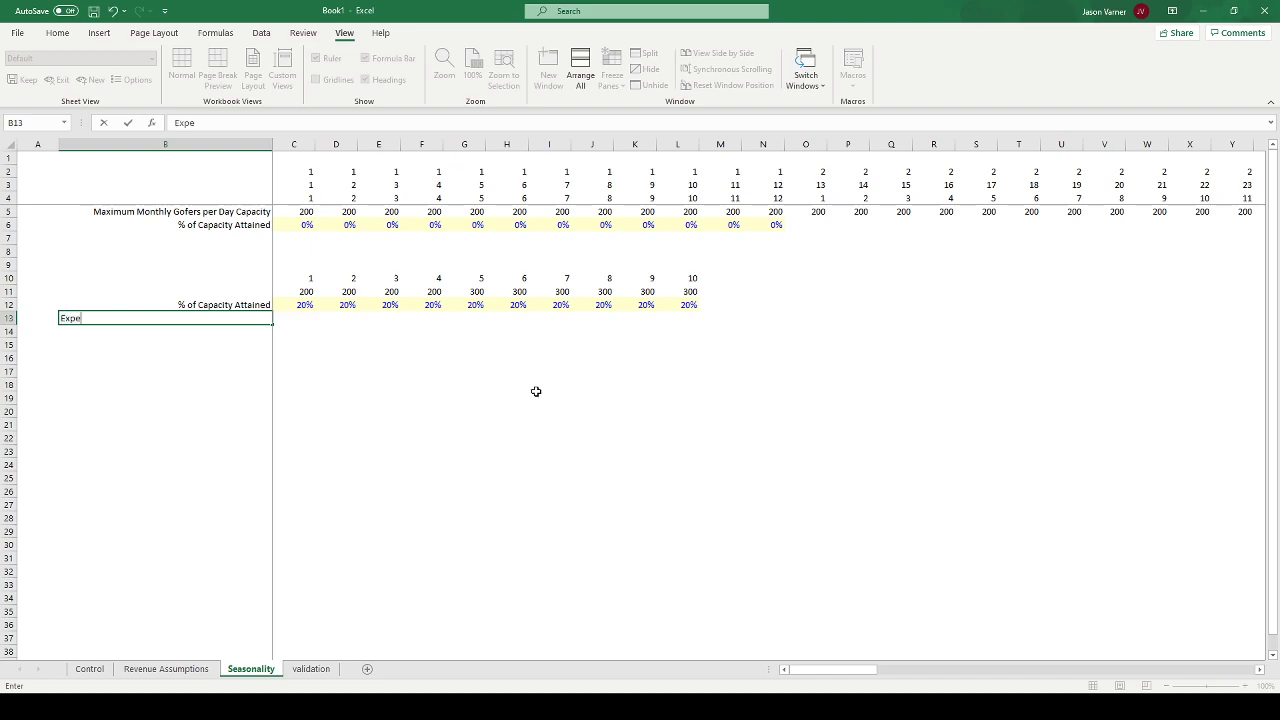
{"action": "type", "text": "cted Golfers per Day"}
{"action": "key", "text": "Return"}
{"action": "left_click_drag", "start_coordinate": [238, 320], "coordinate": [238, 305]}
{"action": "left_click", "coordinate": [57, 32]}
{"action": "left_click", "coordinate": [302, 79]}
- Calculate expected golfers per day in C13 as =C12*C11 and fill the formula across to L13
{"action": "left_click", "coordinate": [307, 328]}
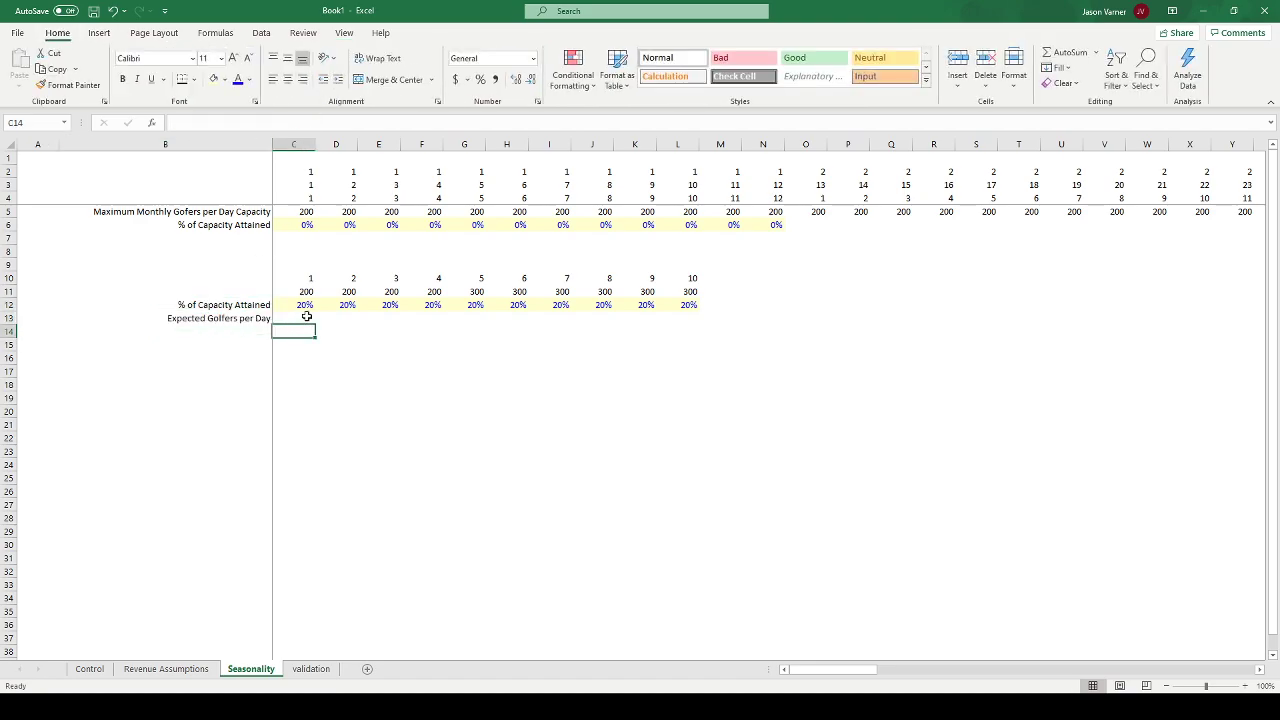
{"action": "left_click", "coordinate": [305, 318]}
{"action": "type", "text": "="}
{"action": "left_click", "coordinate": [296, 304]}
{"action": "type", "text": "*"}
{"action": "left_click", "coordinate": [300, 291]}
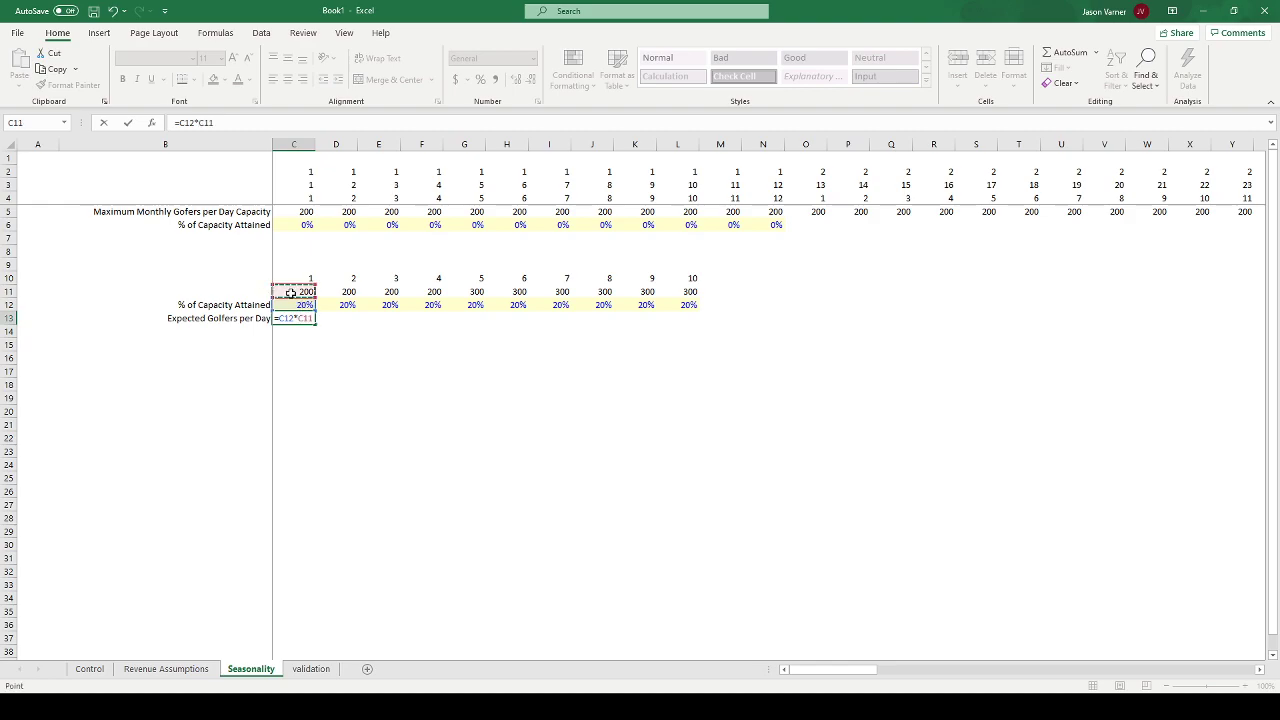
{"action": "key", "text": "Return"}
{"action": "left_click", "coordinate": [305, 318]}
{"action": "left_click_drag", "start_coordinate": [315, 324], "coordinate": [690, 323]}
{"action": "left_click", "coordinate": [592, 397]}
{"action": "left_click_drag", "start_coordinate": [312, 324], "coordinate": [551, 323]}
{"action": "left_click", "coordinate": [520, 303]}
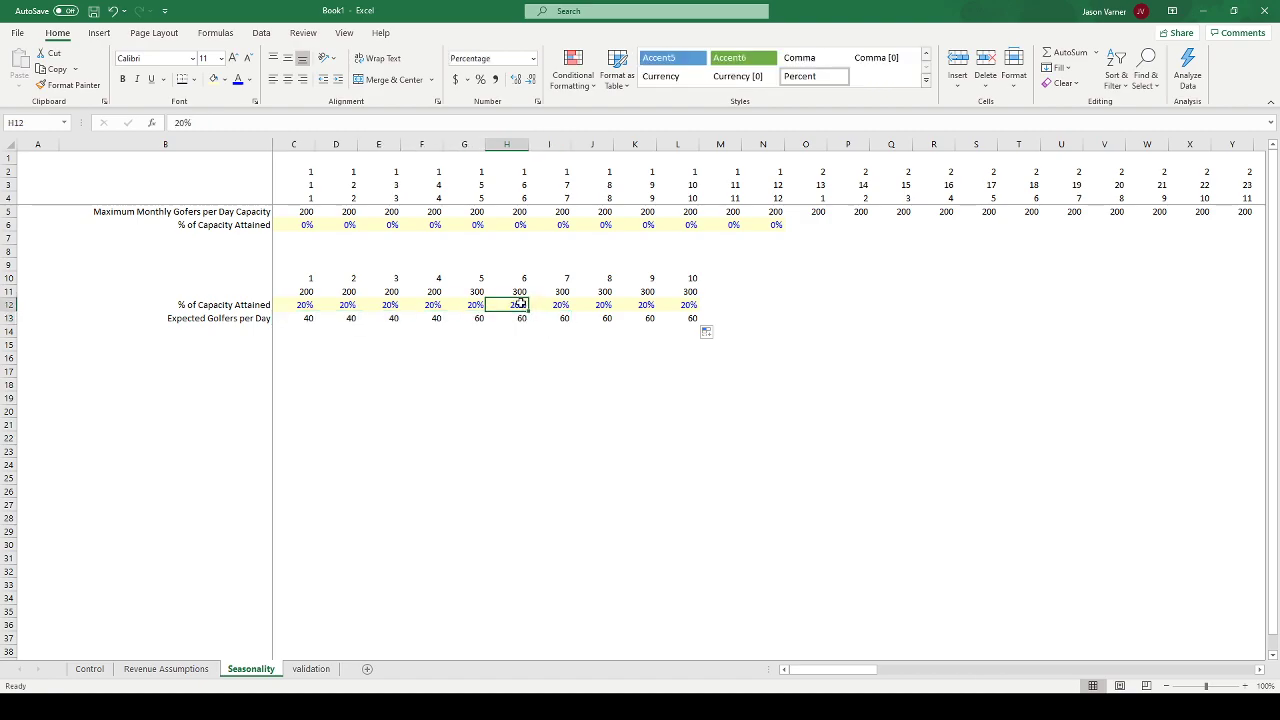
{"action": "left_click", "coordinate": [372, 305]}
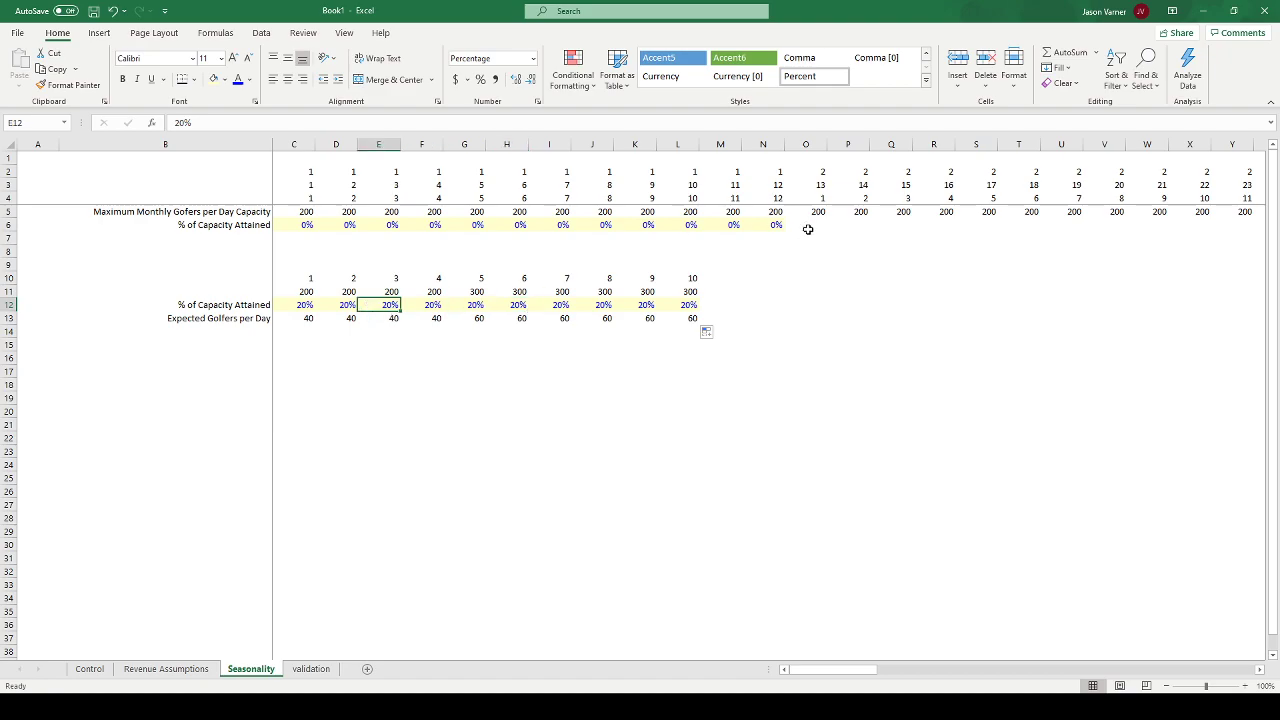
- Clear the monthly columns from O onward and replace the maximum capacity row with the % of Capacity Attained row in row 5
{"action": "left_click_drag", "start_coordinate": [808, 145], "coordinate": [1260, 146]}
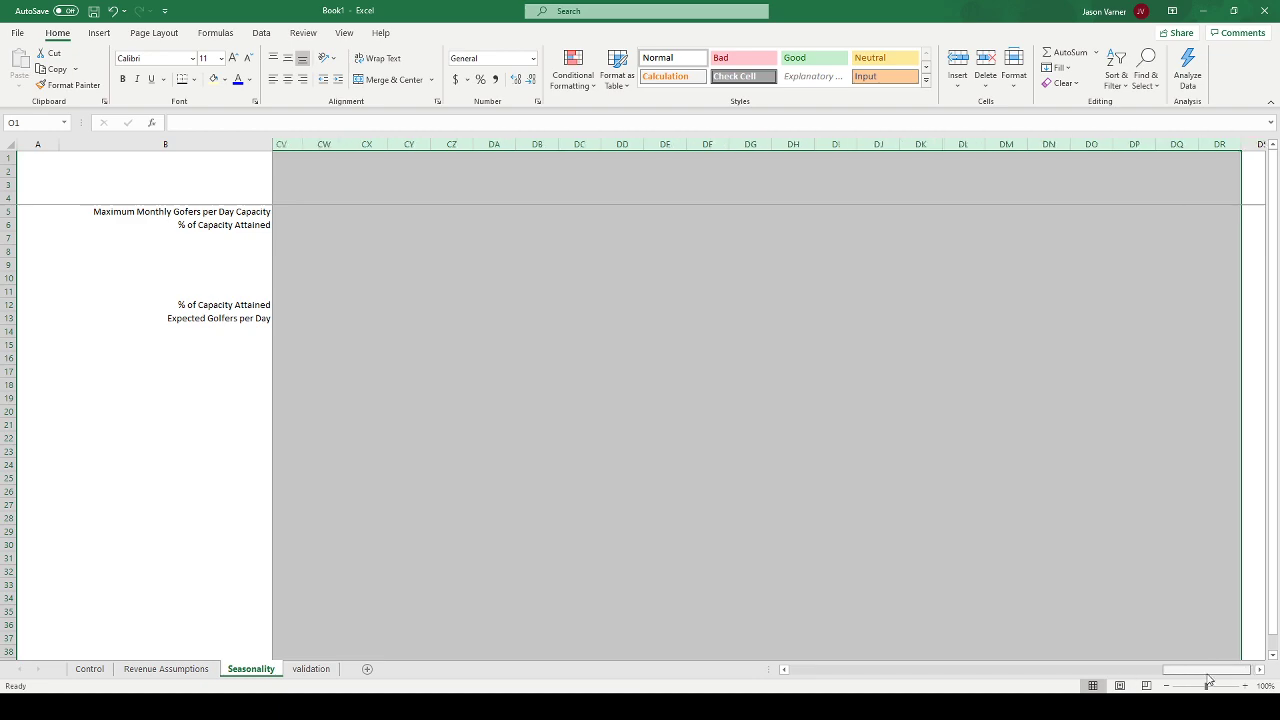
{"action": "left_click_drag", "start_coordinate": [1210, 669], "coordinate": [823, 669]}
{"action": "left_click", "coordinate": [648, 516]}
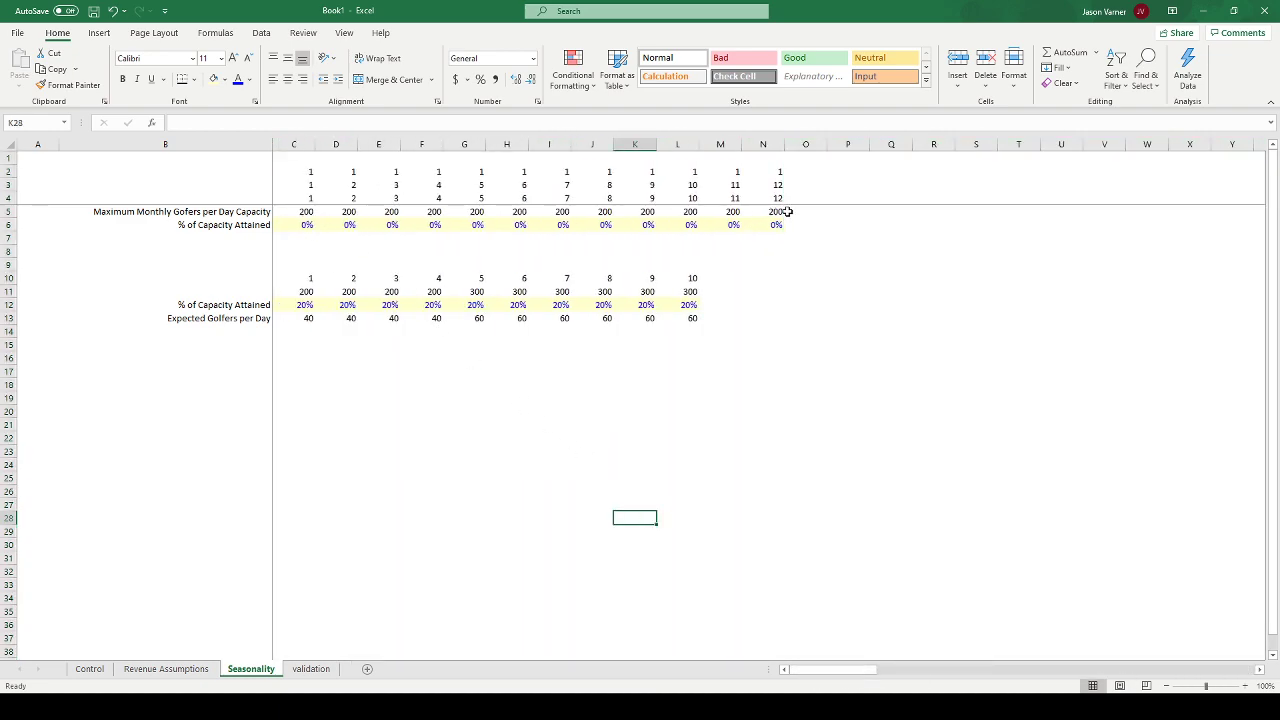
{"action": "left_click_drag", "start_coordinate": [828, 216], "coordinate": [753, 217]}
{"action": "left_click", "coordinate": [629, 389]}
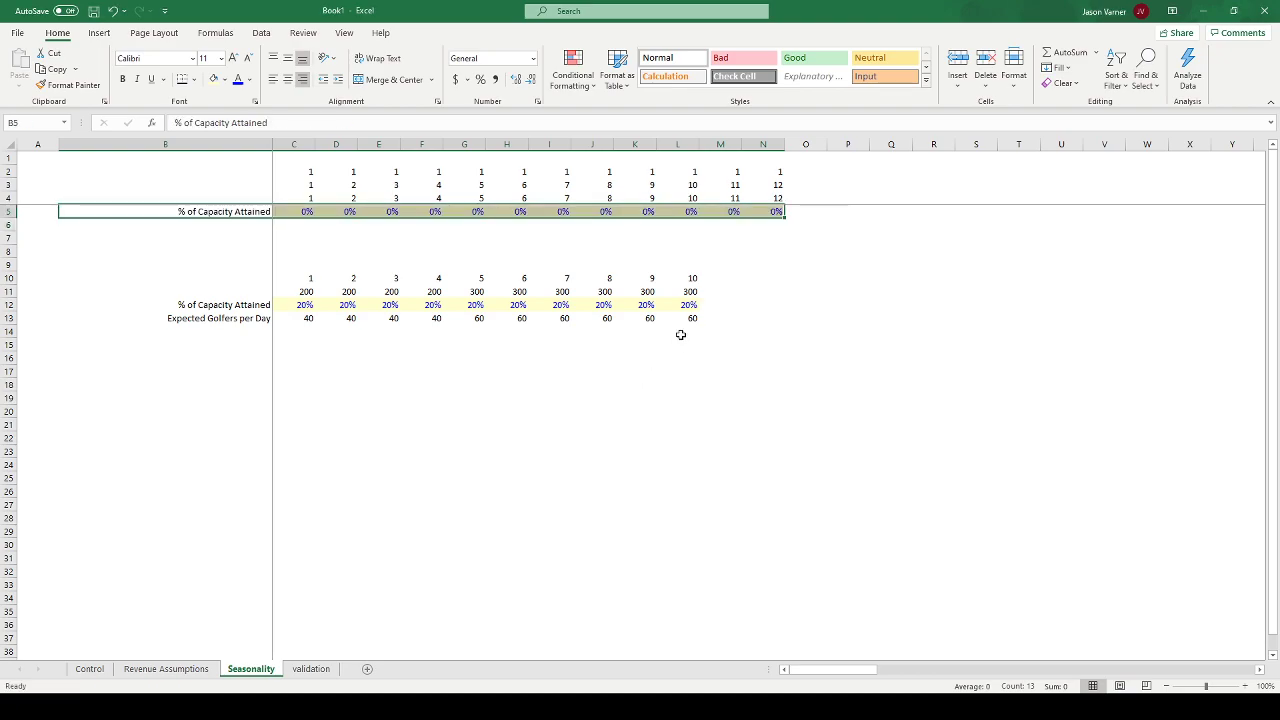
- Clear the year numbers in row 2 and the running month numbers in row 3, above the row 4 months
{"action": "left_click", "coordinate": [795, 174]}
{"action": "left_click_drag", "start_coordinate": [828, 178], "coordinate": [280, 175]}
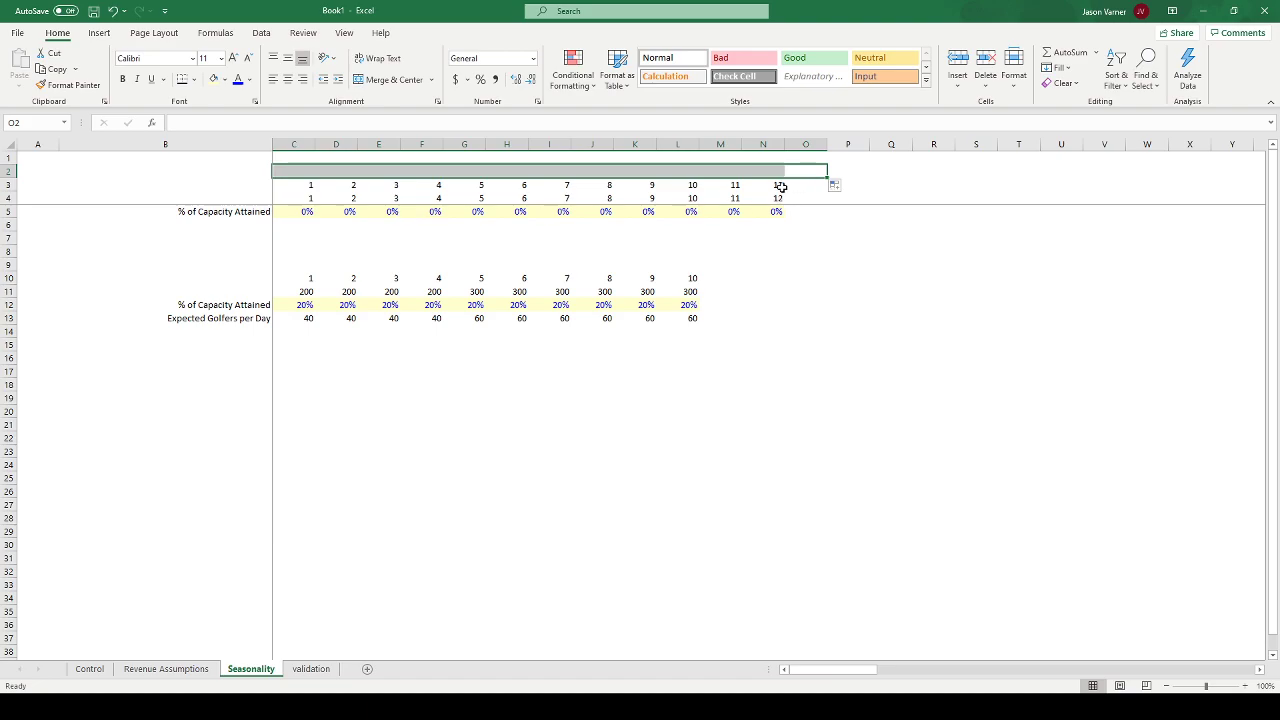
{"action": "left_click", "coordinate": [815, 184]}
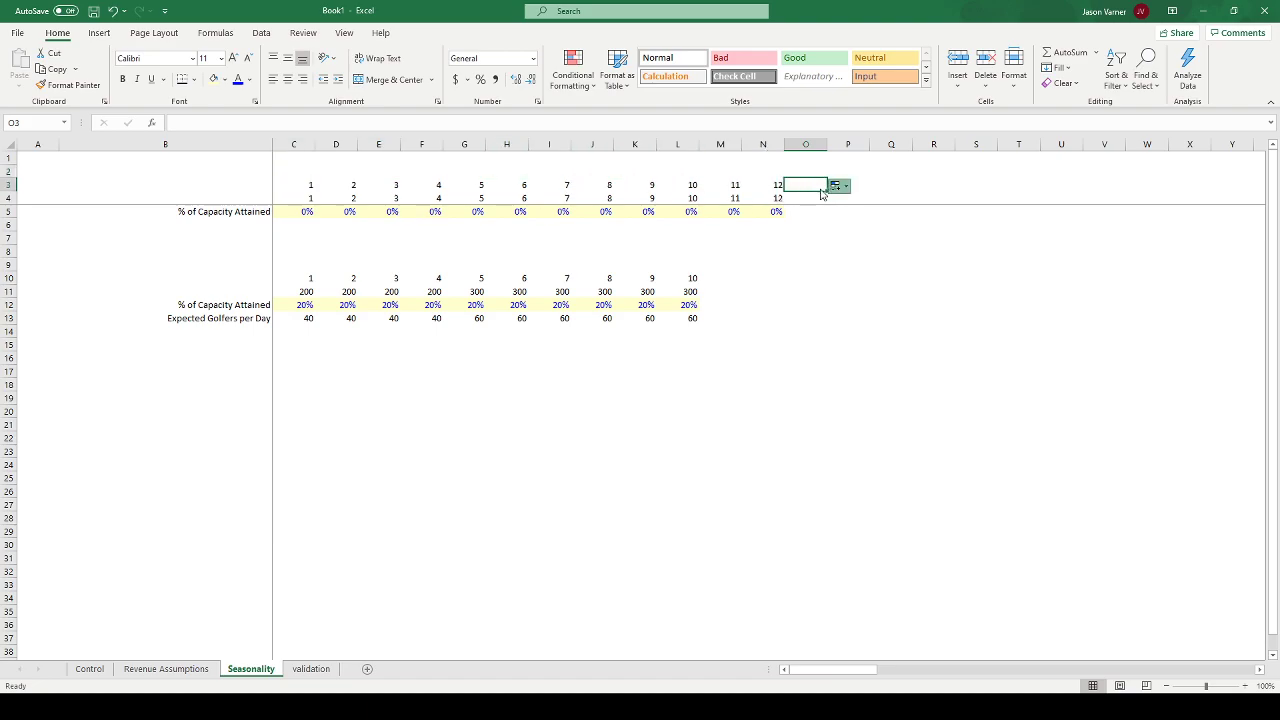
{"action": "left_click", "coordinate": [821, 227]}
{"action": "left_click", "coordinate": [815, 190]}
{"action": "left_click_drag", "start_coordinate": [827, 191], "coordinate": [260, 188]}
{"action": "left_click", "coordinate": [290, 169]}
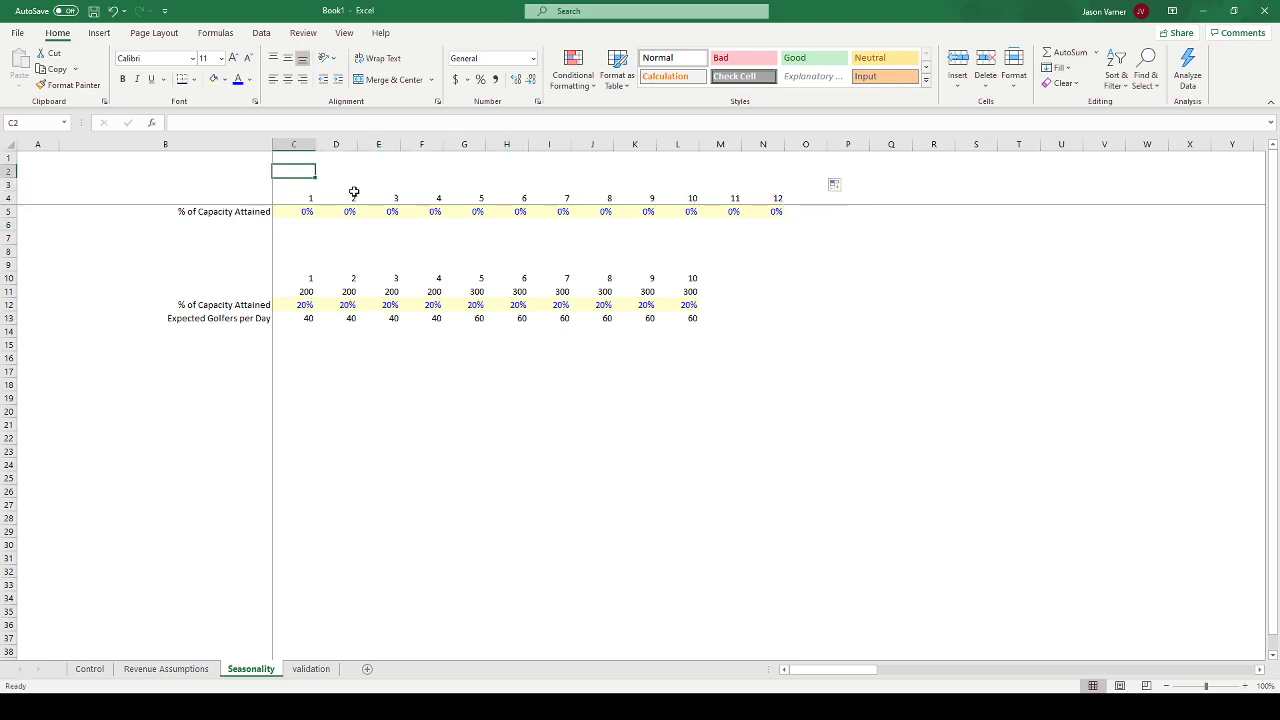
- Enter the title "Capacity Attainment Assumptions" in B2 and make it bold
{"action": "left_click", "coordinate": [100, 172]}
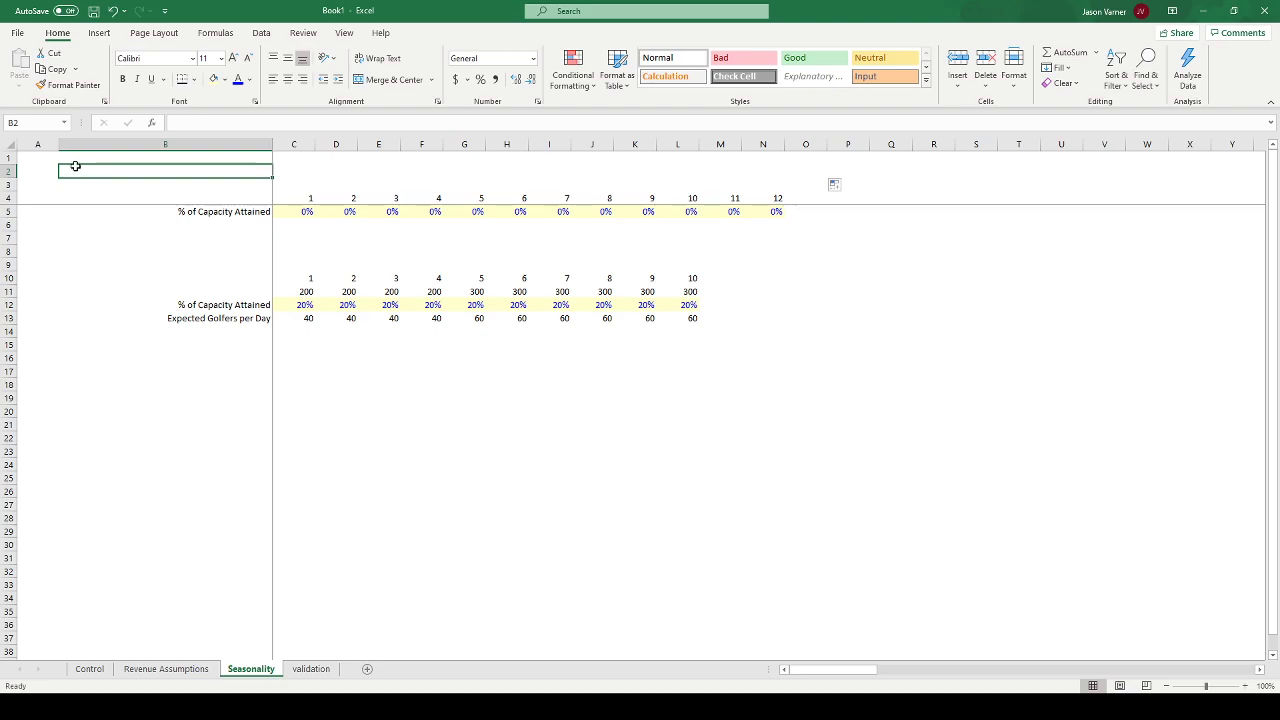
{"action": "type", "text": "Capaci"}
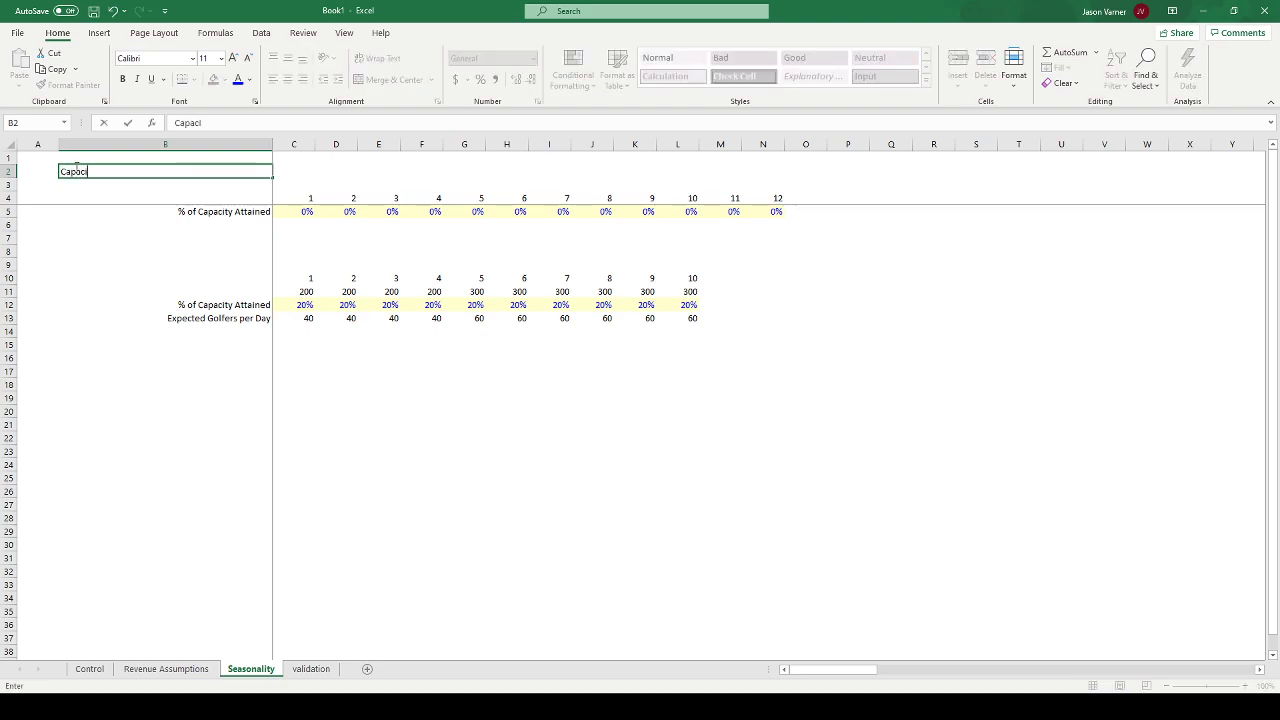
{"action": "type", "text": "ty Attainment Assumptions"}
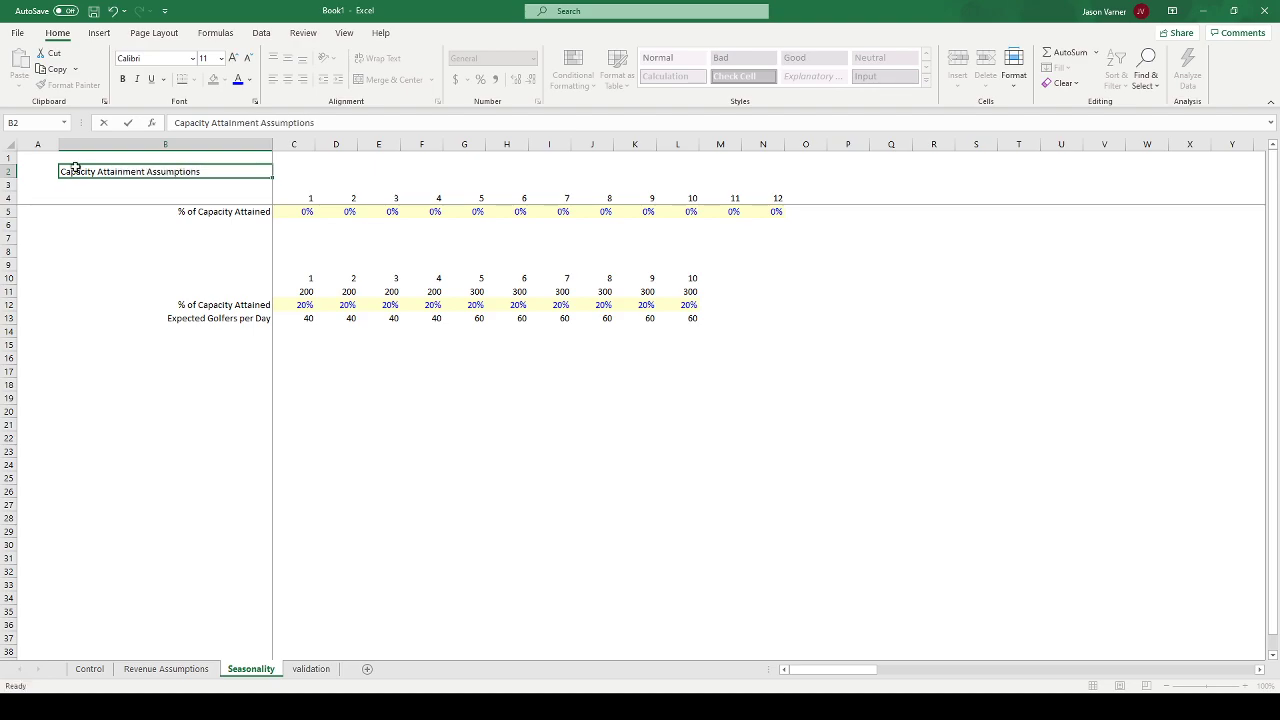
{"action": "key", "text": "Return"}
{"action": "left_click", "coordinate": [75, 170]}
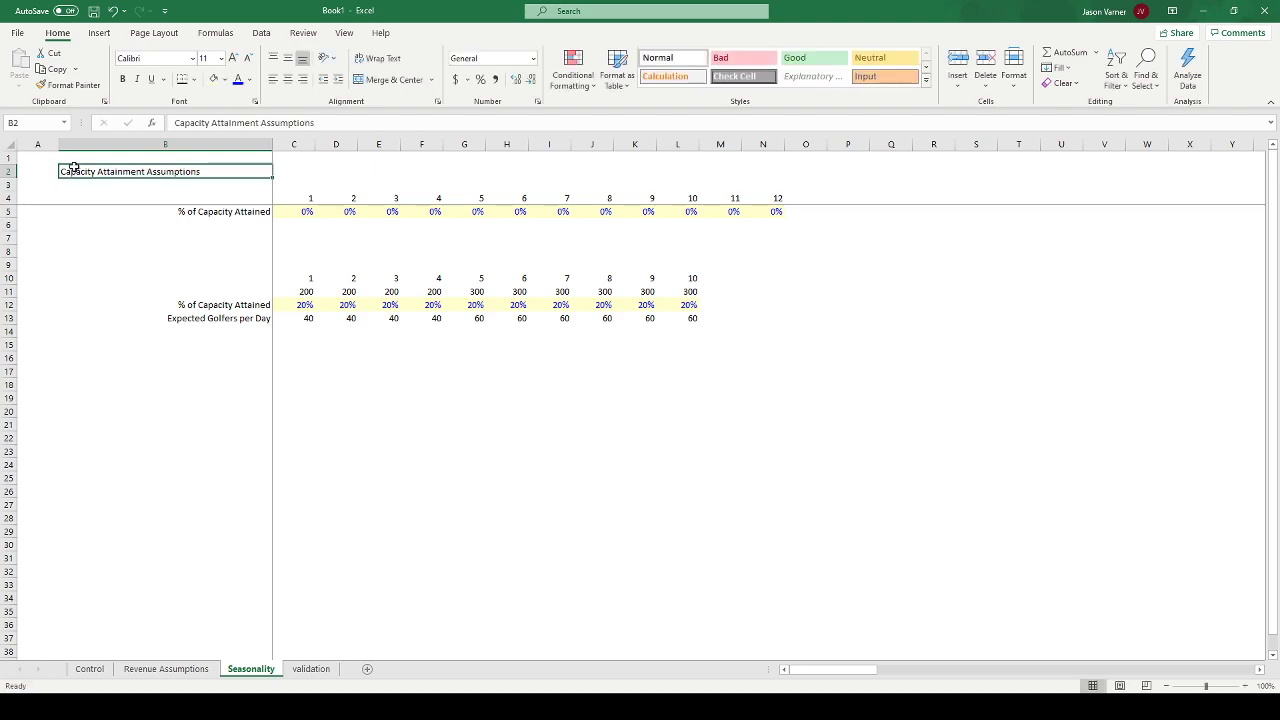
{"action": "left_click", "coordinate": [122, 79]}
- Narrow column A, and move the sheet title up to B1 at font size 16
{"action": "left_click", "coordinate": [378, 308]}
{"action": "mouse_move", "coordinate": [58, 144]}
{"action": "left_mouse_down"}
{"action": "mouse_move", "coordinate": [30, 144]}
{"action": "mouse_move", "coordinate": [53, 158]}
{"action": "left_mouse_up"}
{"action": "left_click", "coordinate": [52, 170]}
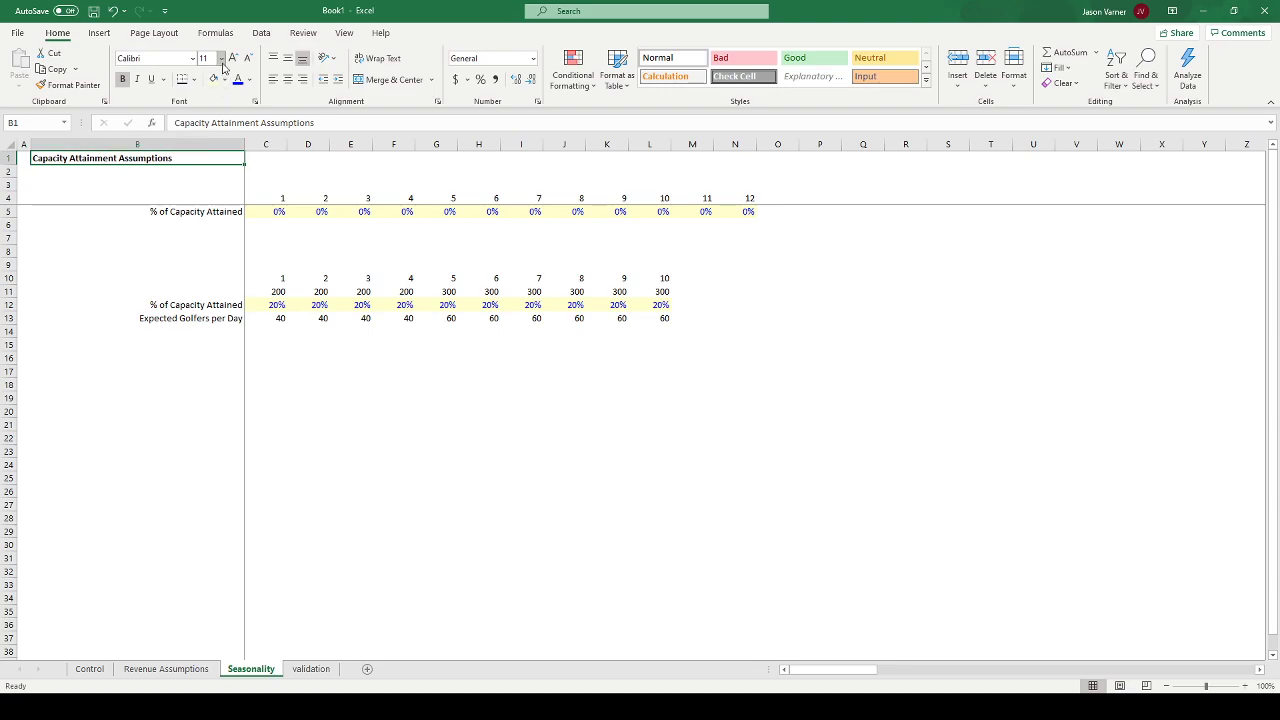
{"action": "left_click", "coordinate": [221, 59]}
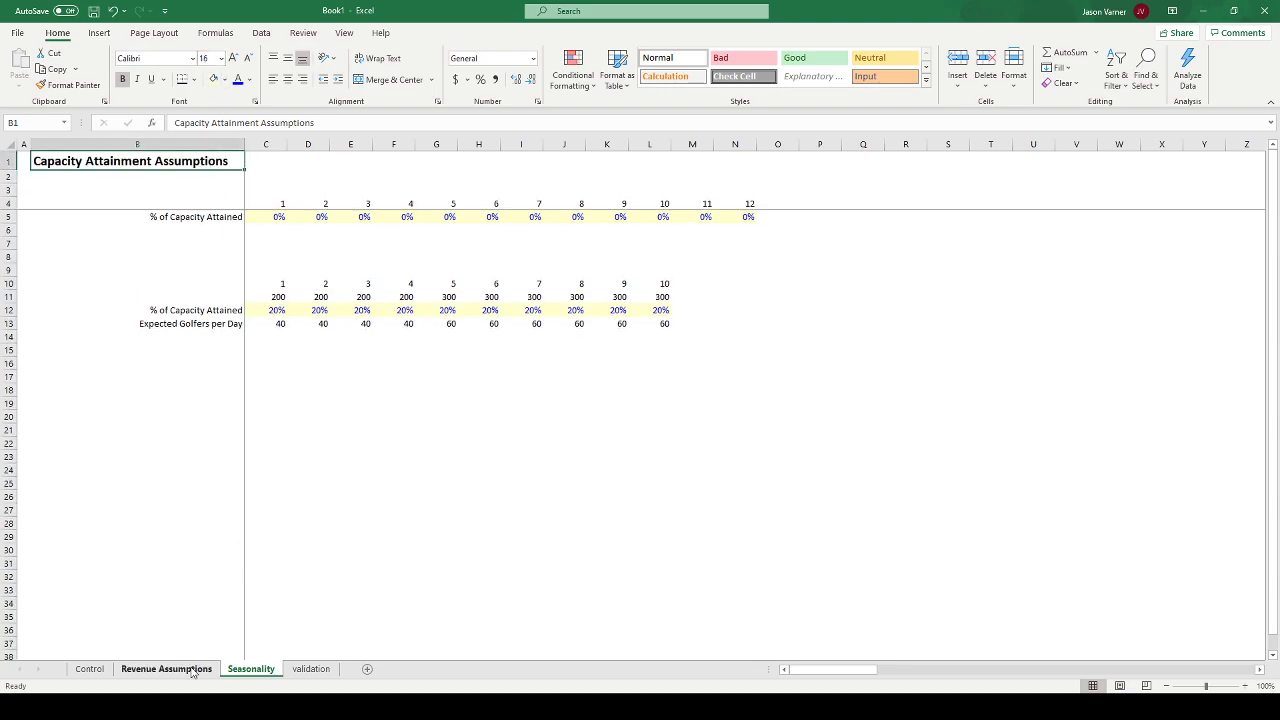
- Check the placement and formatting of the title on the Revenue Assumptions sheet
{"action": "left_click", "coordinate": [166, 669]}
{"action": "left_click", "coordinate": [37, 165]}
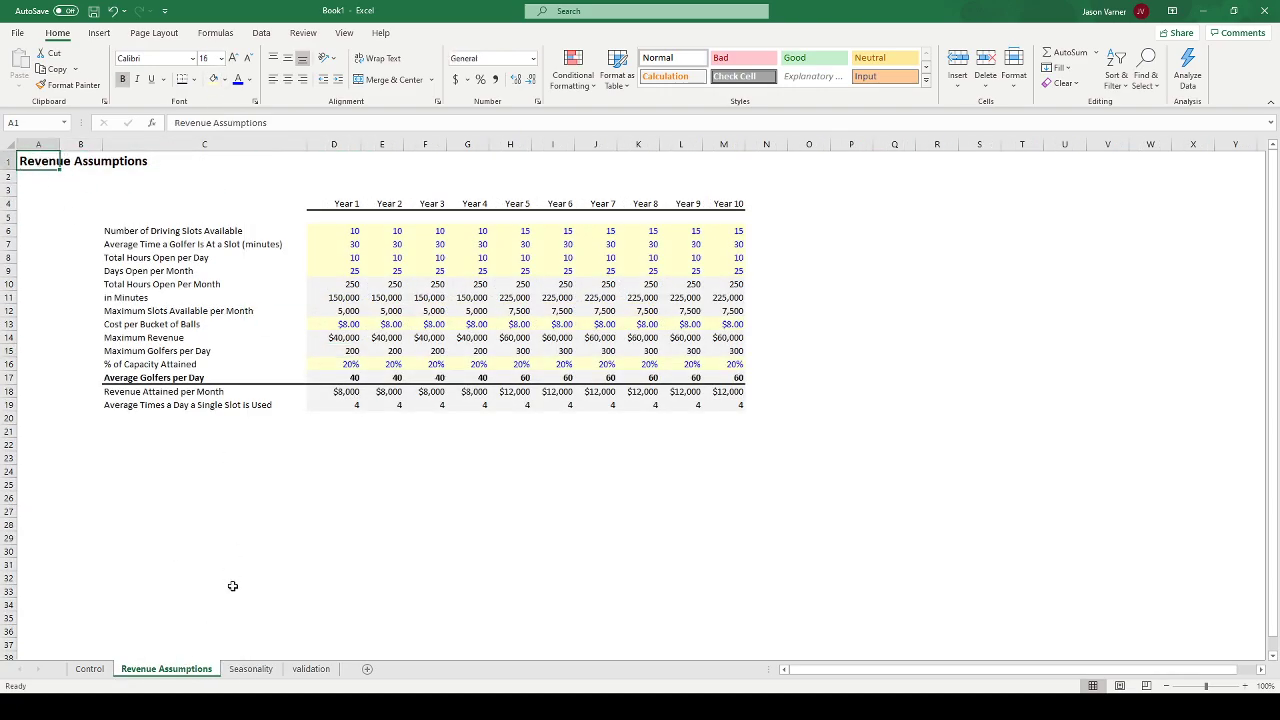
- Set the % of Capacity Attained for month 3 to 5% on the Seasonality sheet
{"action": "left_click", "coordinate": [250, 669]}
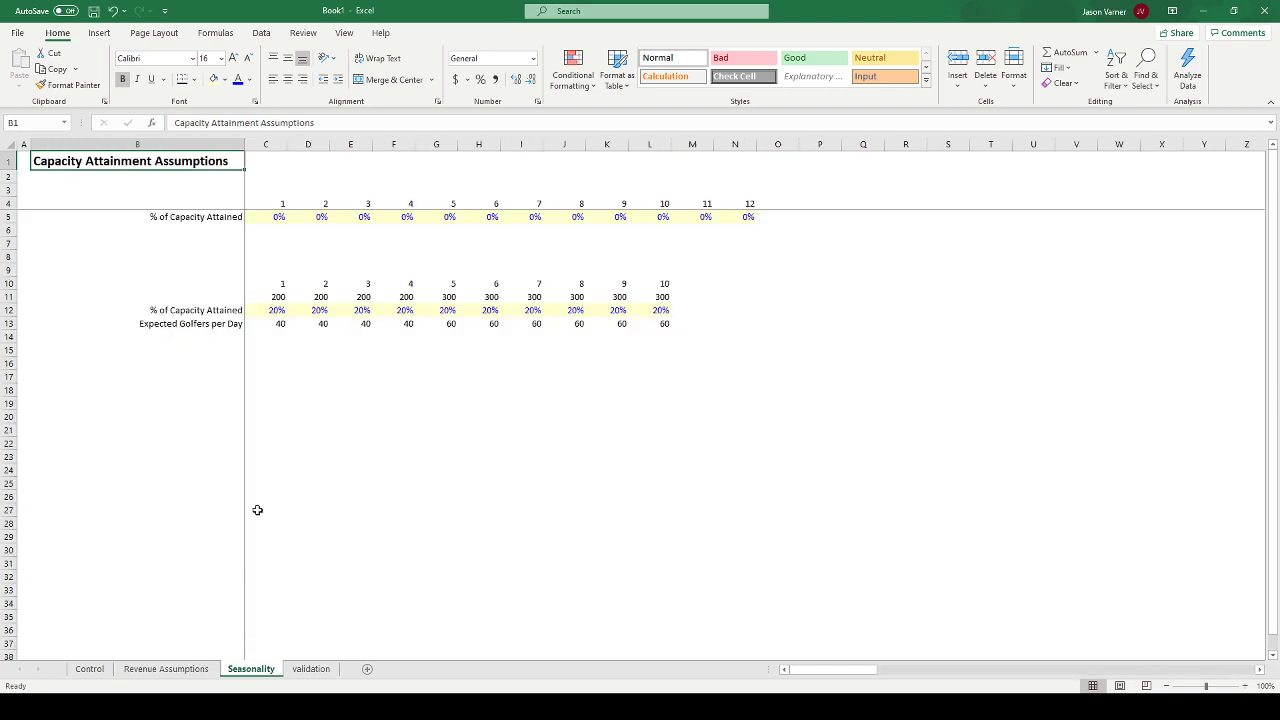
{"action": "left_click", "coordinate": [281, 217]}
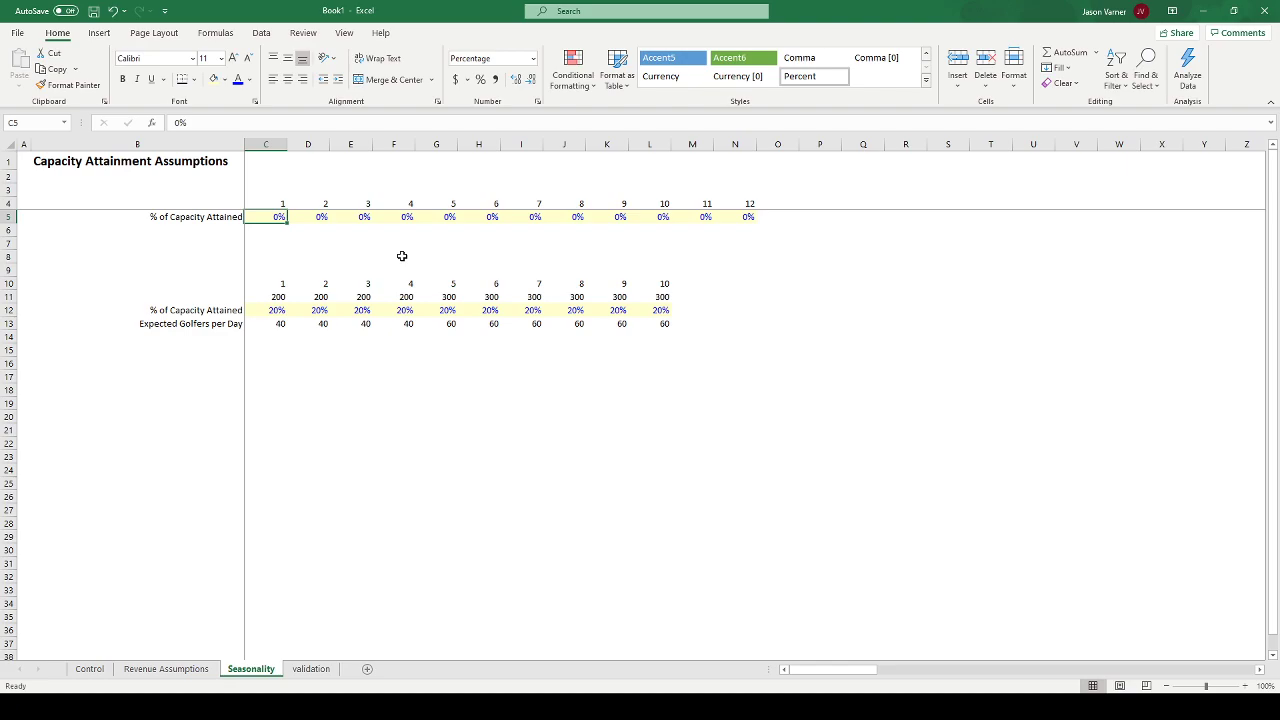
{"action": "key", "text": "Right"}
{"action": "key", "text": "Right"}
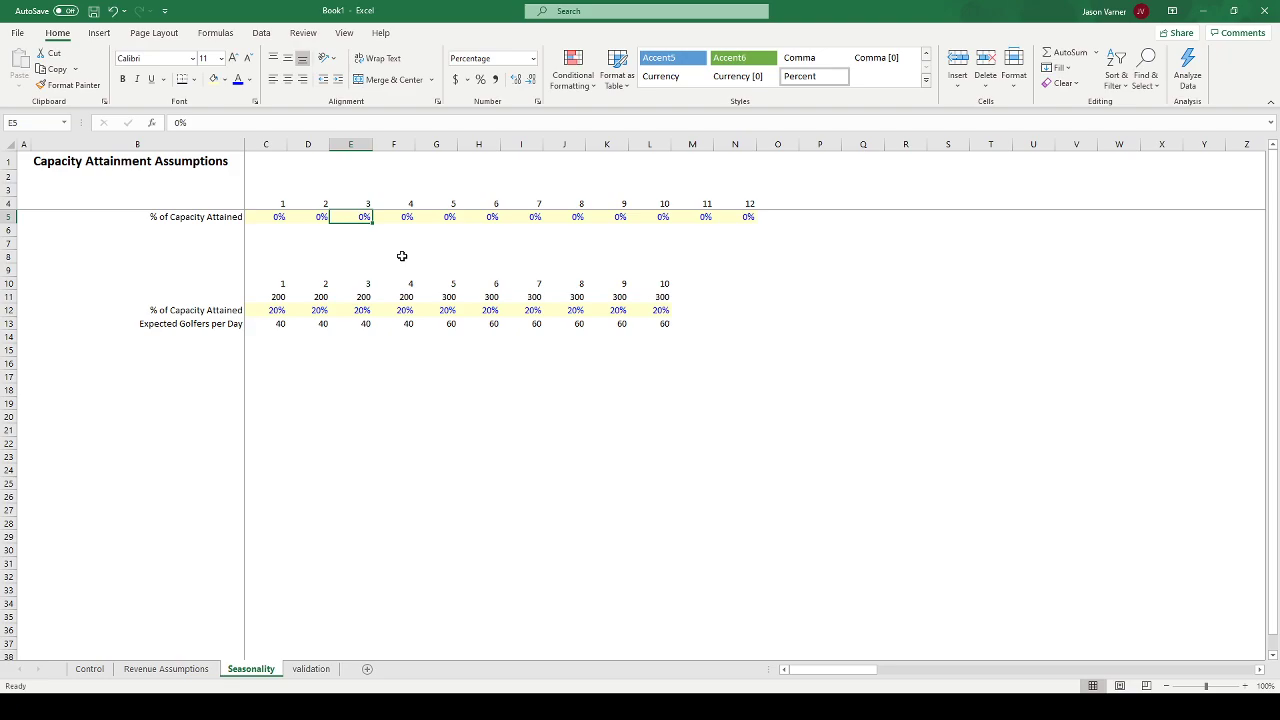
{"action": "type", "text": "5"}
{"action": "key", "text": "ctrl+Return"}
- Enter capacity percentages of 10%, 20% and 25% for months 4, 5 and 6 in row 5
{"action": "left_click", "coordinate": [408, 220]}
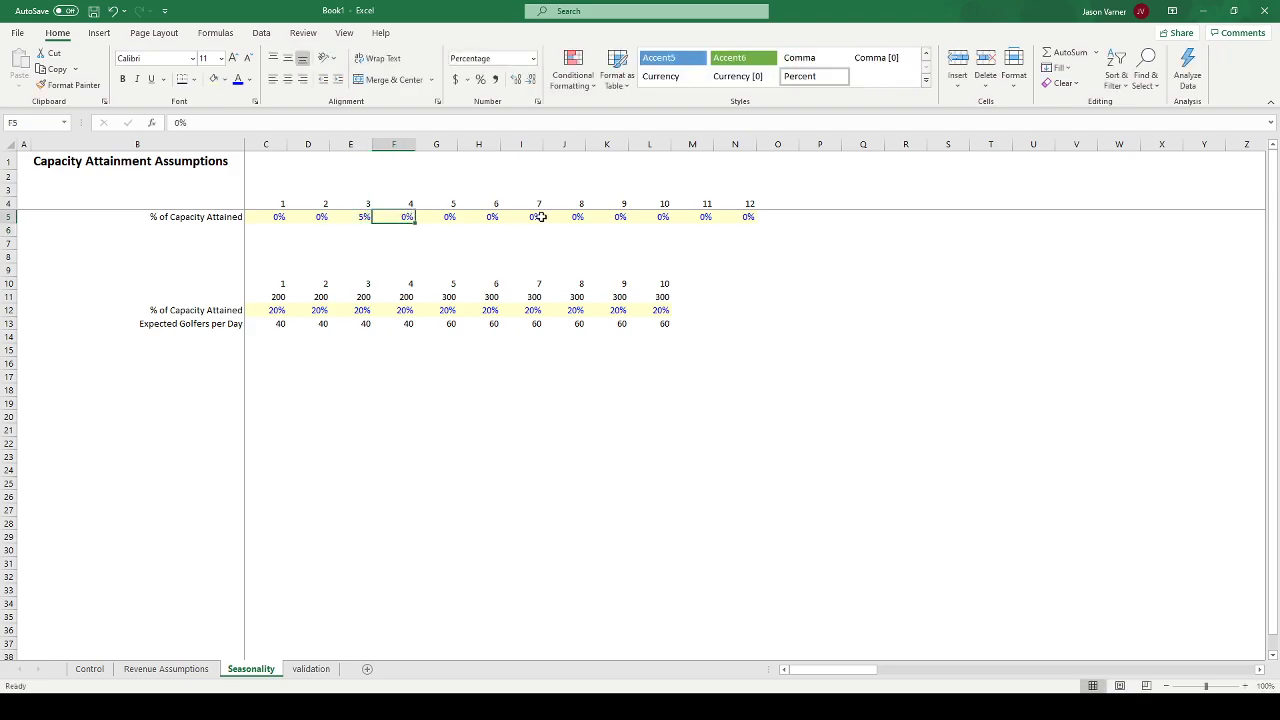
{"action": "type", "text": "10"}
{"action": "key", "text": "Tab"}
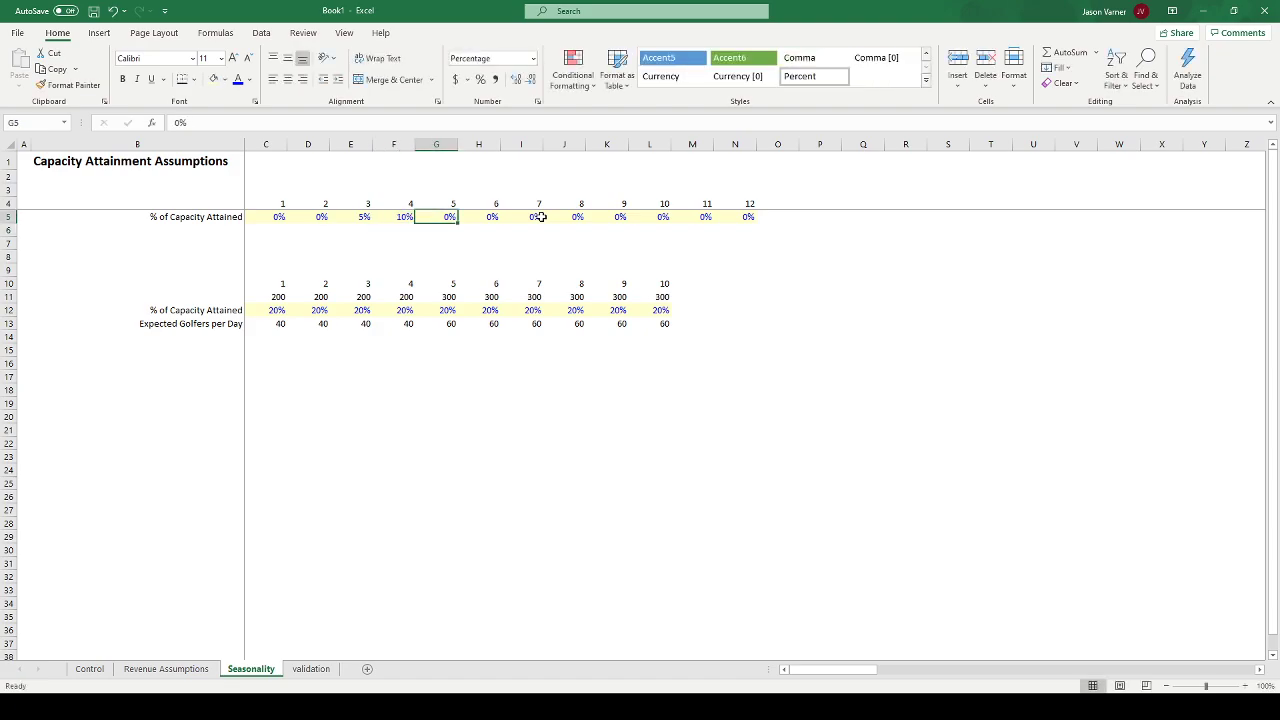
{"action": "type", "text": "20"}
{"action": "key", "text": "Tab"}
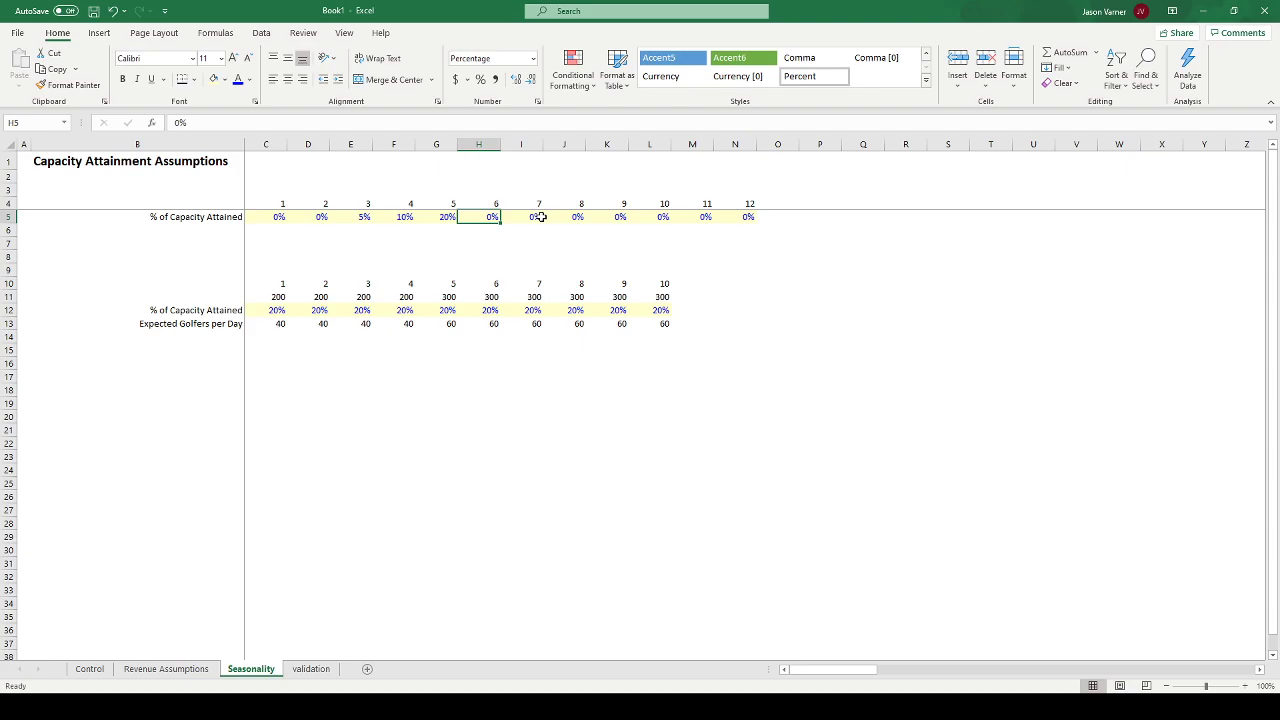
{"action": "type", "text": "25"}
{"action": "key", "text": "Return"}
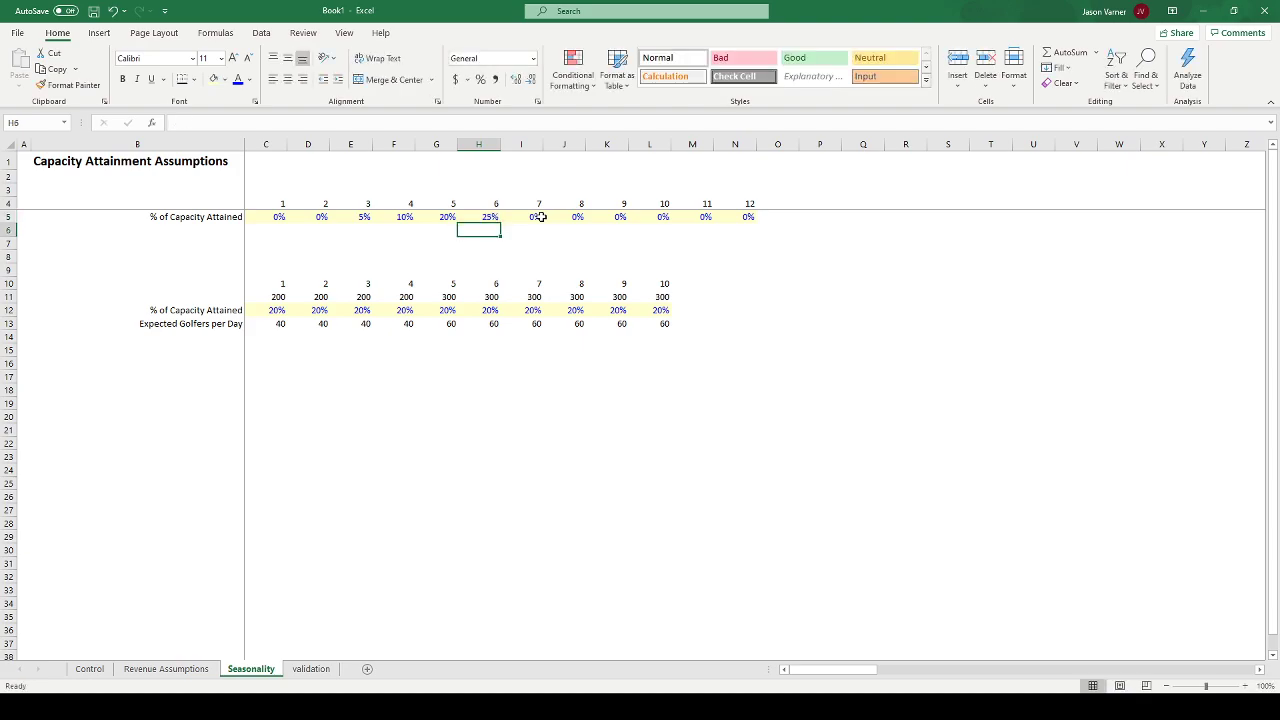
- Add a TRUE/FALSE check in O5 that tests whether the monthly percentages in C5:N5 sum to 100%
{"action": "left_click", "coordinate": [776, 217]}
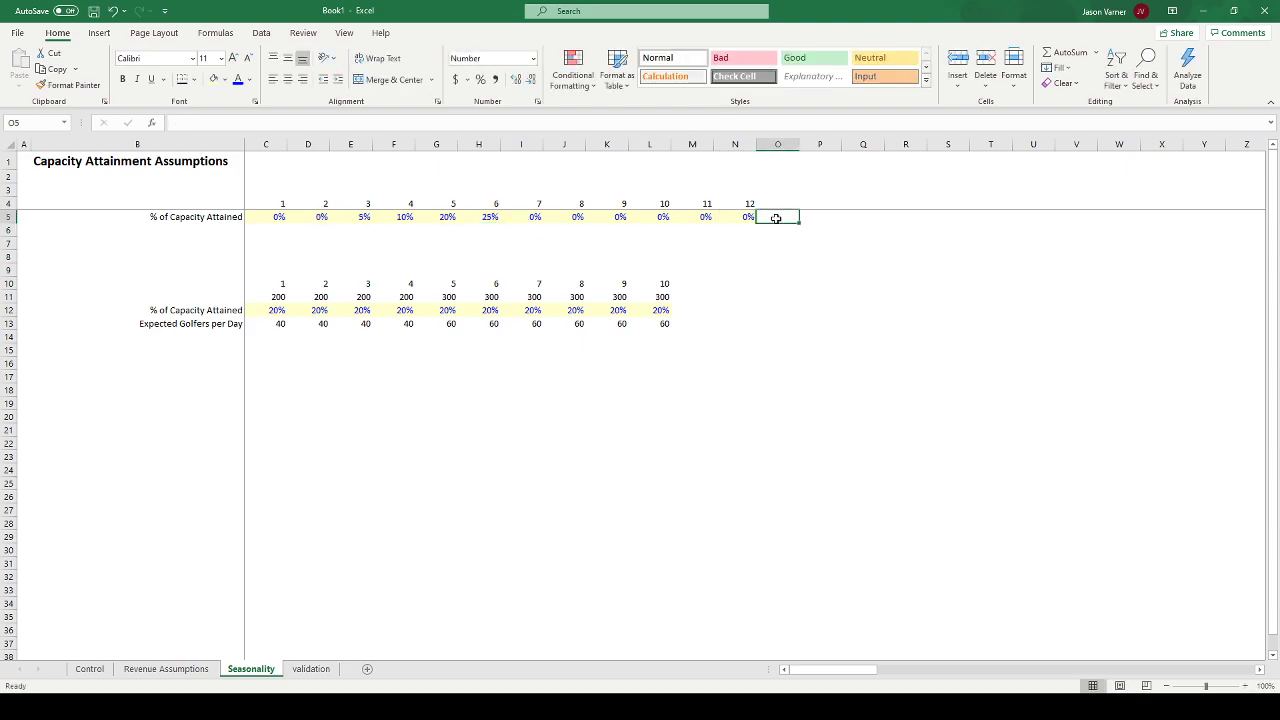
{"action": "left_click", "coordinate": [1065, 51]}
{"action": "left_click", "coordinate": [734, 216]}
{"action": "left_click_drag", "start_coordinate": [734, 216], "coordinate": [278, 216]}
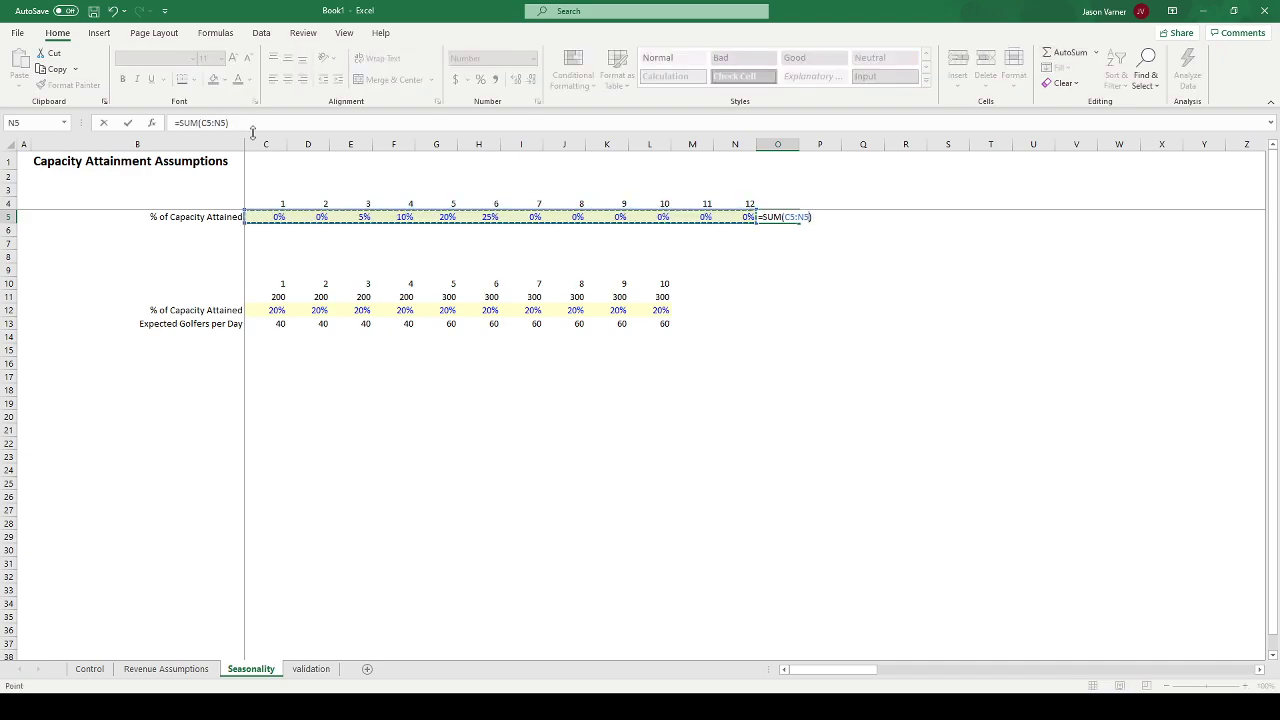
{"action": "left_click", "coordinate": [352, 122]}
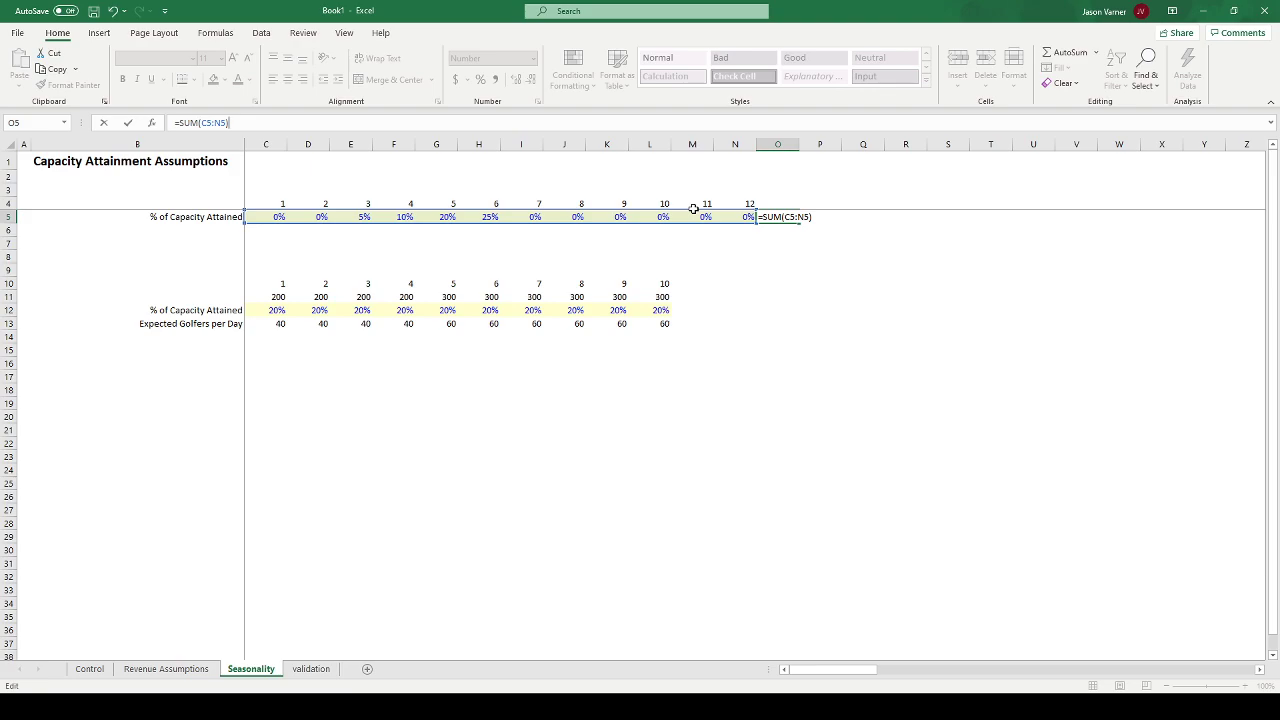
{"action": "key", "text": "Return"}
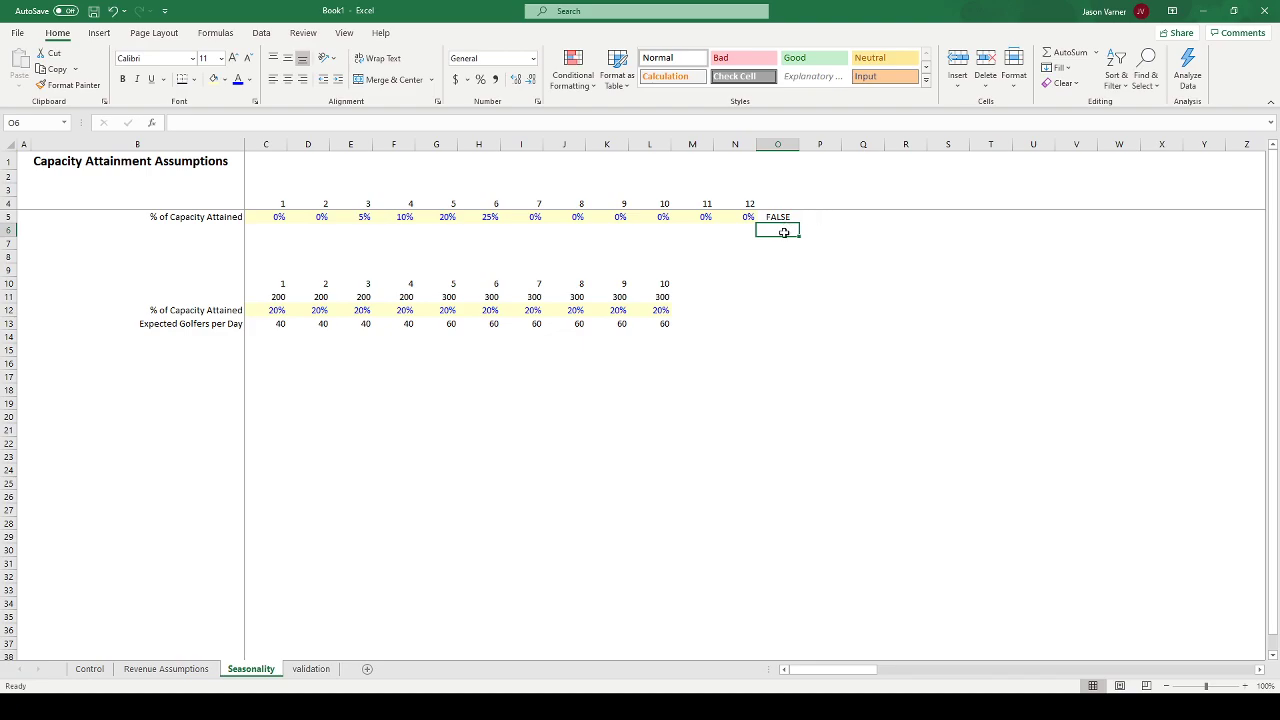
- Total the monthly percentages C5:N5 with a SUM formula in O6, below the check
{"action": "left_click", "coordinate": [1068, 52]}
{"action": "left_click_drag", "start_coordinate": [731, 216], "coordinate": [265, 220]}
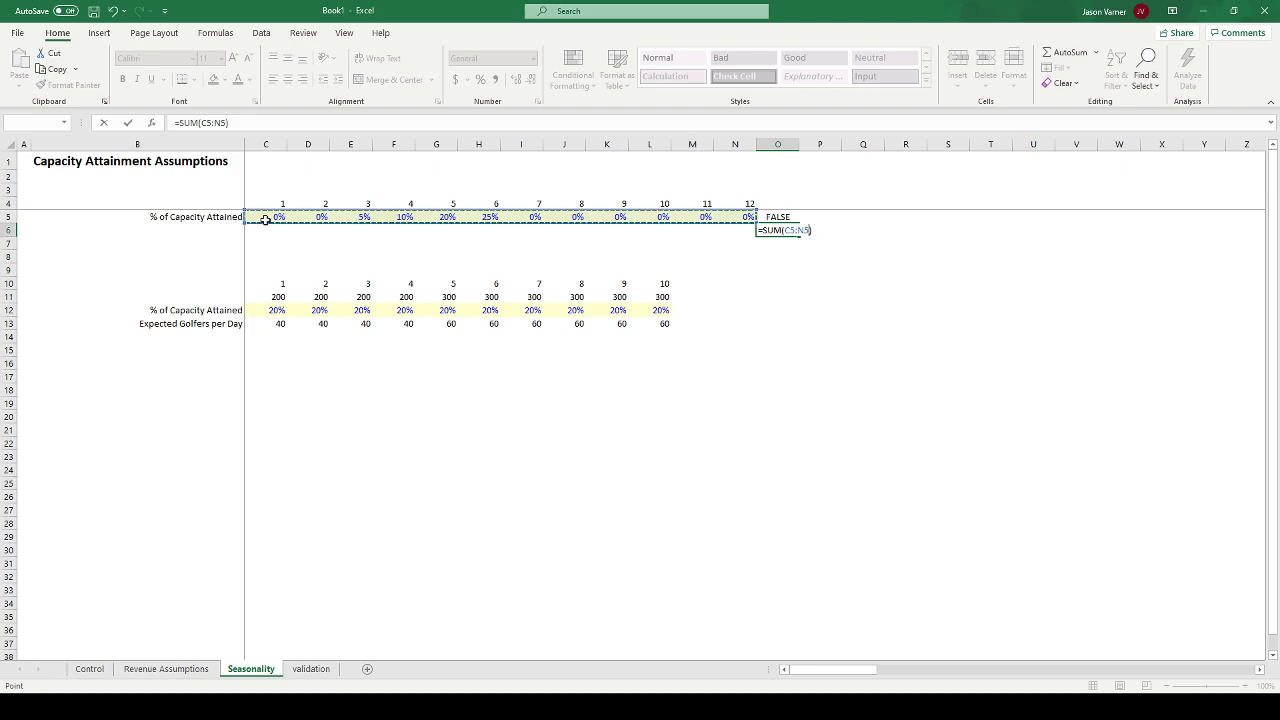
{"action": "key", "text": "Return"}
{"action": "key", "text": "Return"}
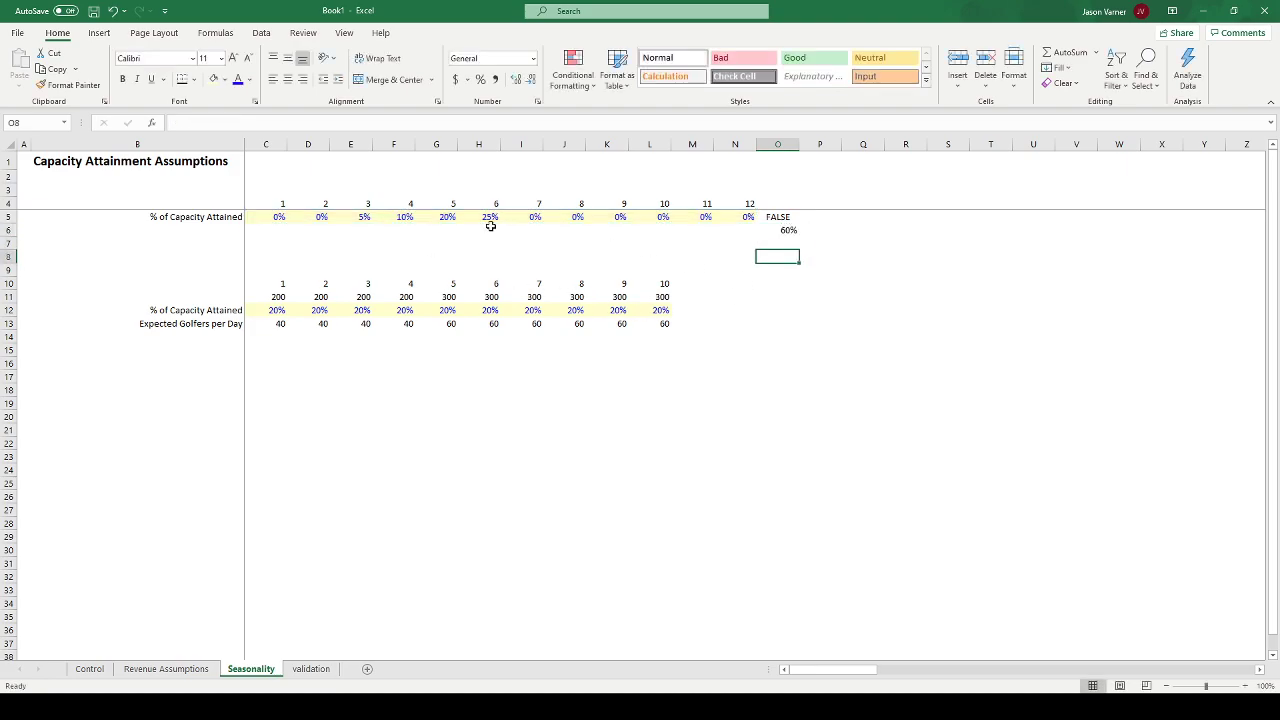
- Set the % of Capacity Attained for month 7 to 25%
{"action": "left_click", "coordinate": [534, 216]}
{"action": "type", "text": "25"}
{"action": "key", "text": "Tab"}
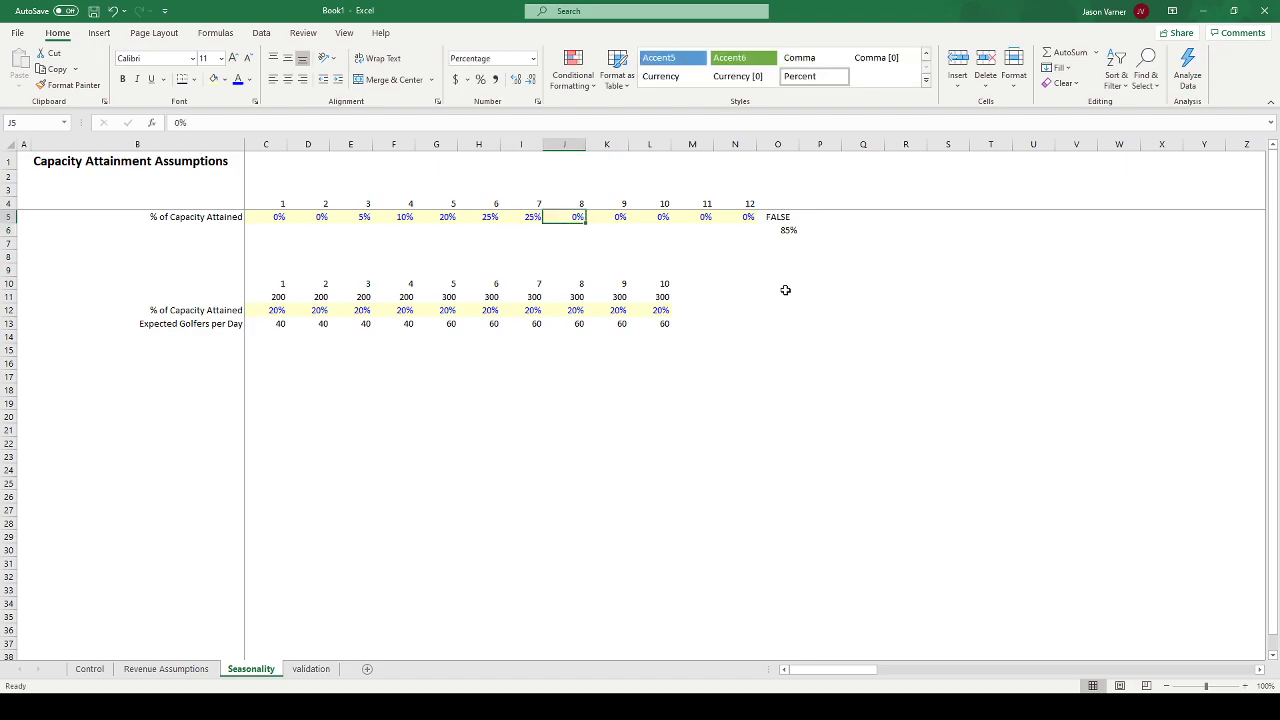
- Change the capacity percentages to 5% for month 4 and 25% for month 5
{"action": "key", "text": "Left"}
{"action": "key", "text": "Left"}
{"action": "key", "text": "Left"}
{"action": "key", "text": "Left"}
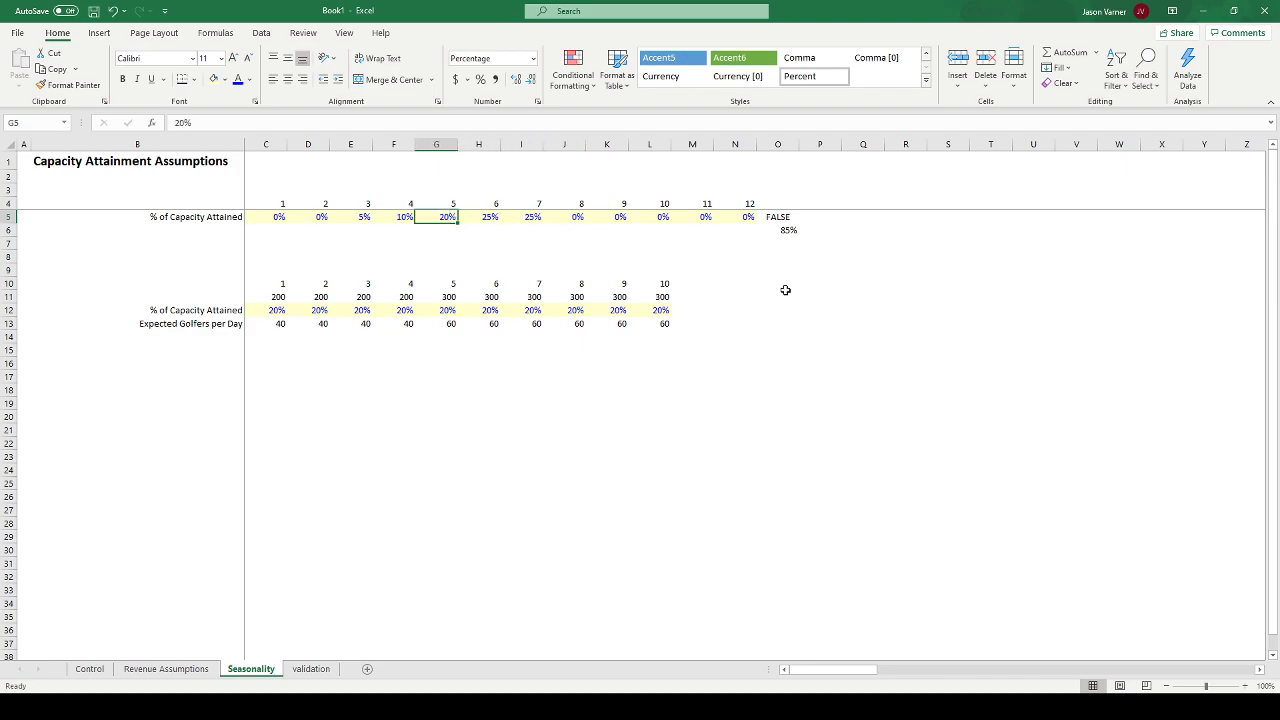
{"action": "type", "text": "5"}
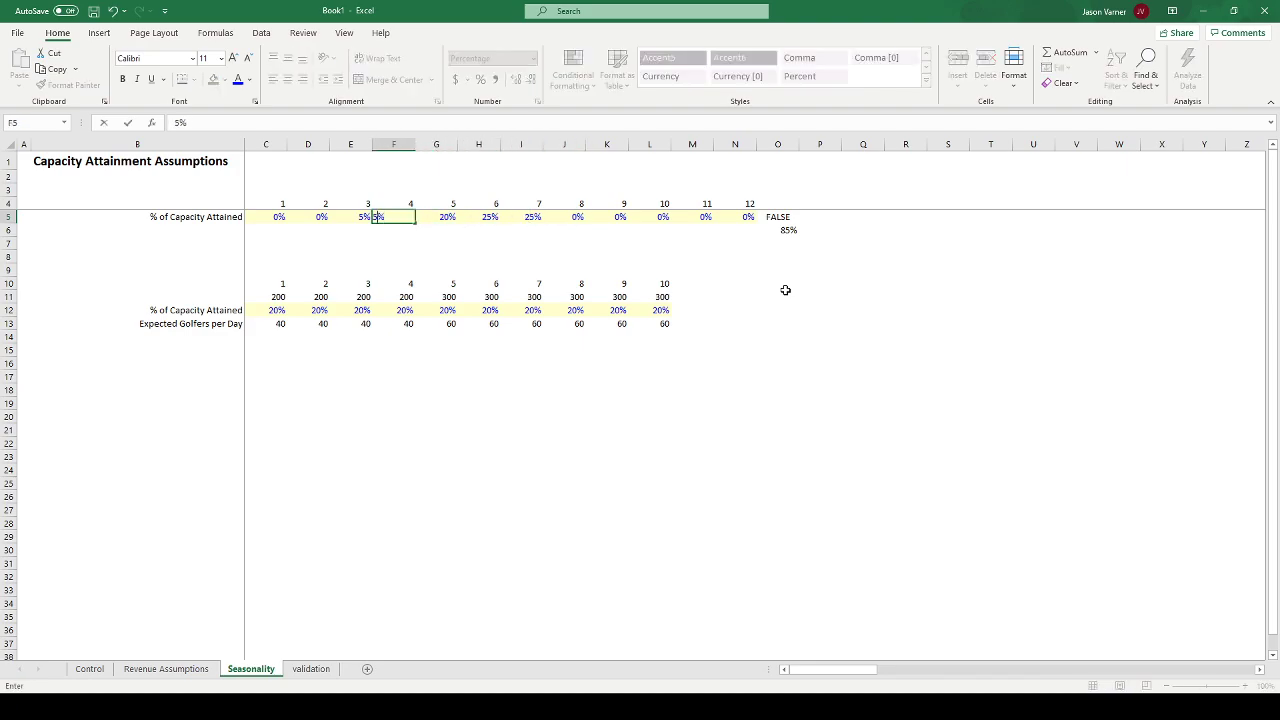
{"action": "key", "text": "Return"}
{"action": "key", "text": "Right"}
{"action": "key", "text": "Up"}
{"action": "type", "text": "25"}
{"action": "key", "text": "Return"}
{"action": "key", "text": "Up"}
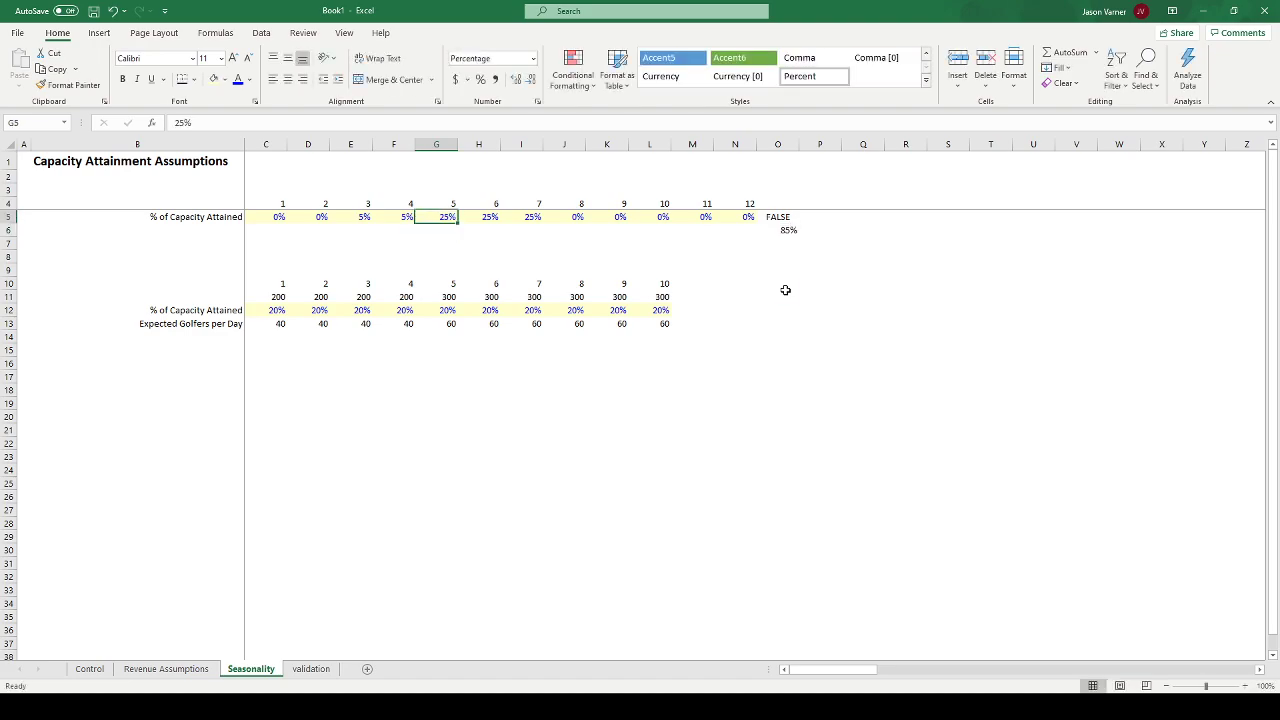
- Enter capacity percentages of 10% for month 8 and 5% for month 9
{"action": "key", "text": "Right"}
{"action": "key", "text": "Right"}
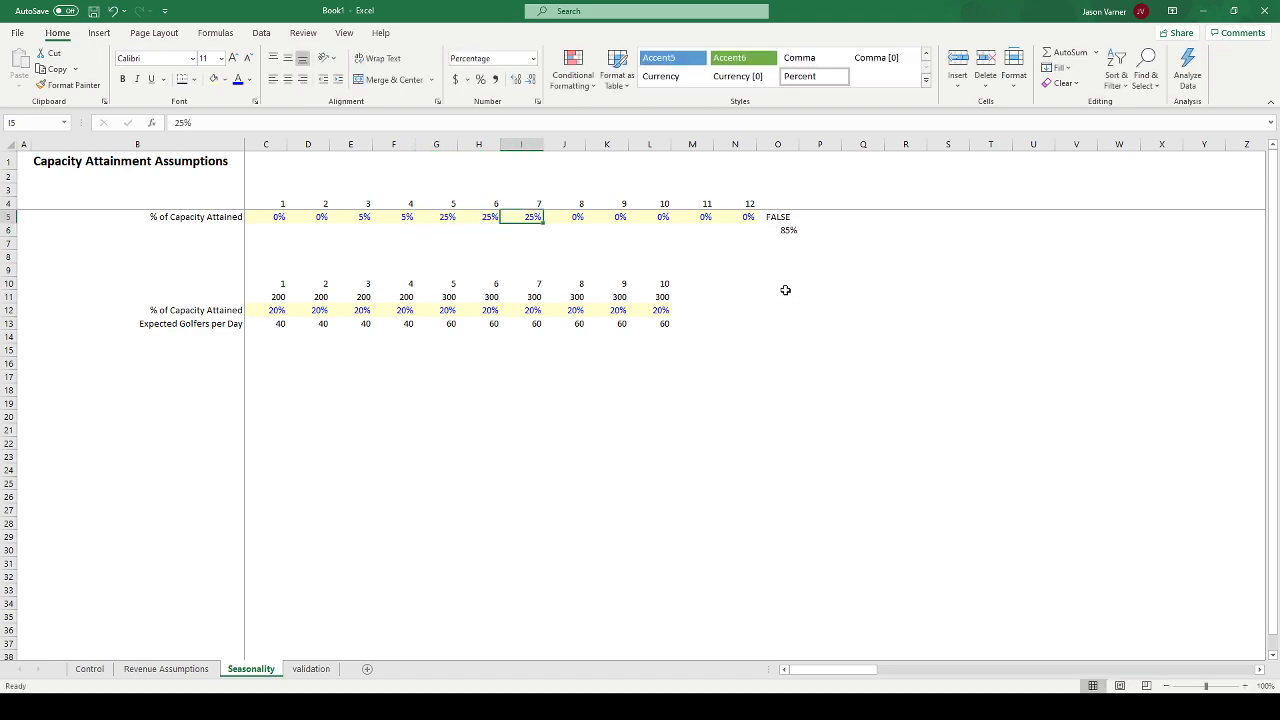
{"action": "key", "text": "Right"}
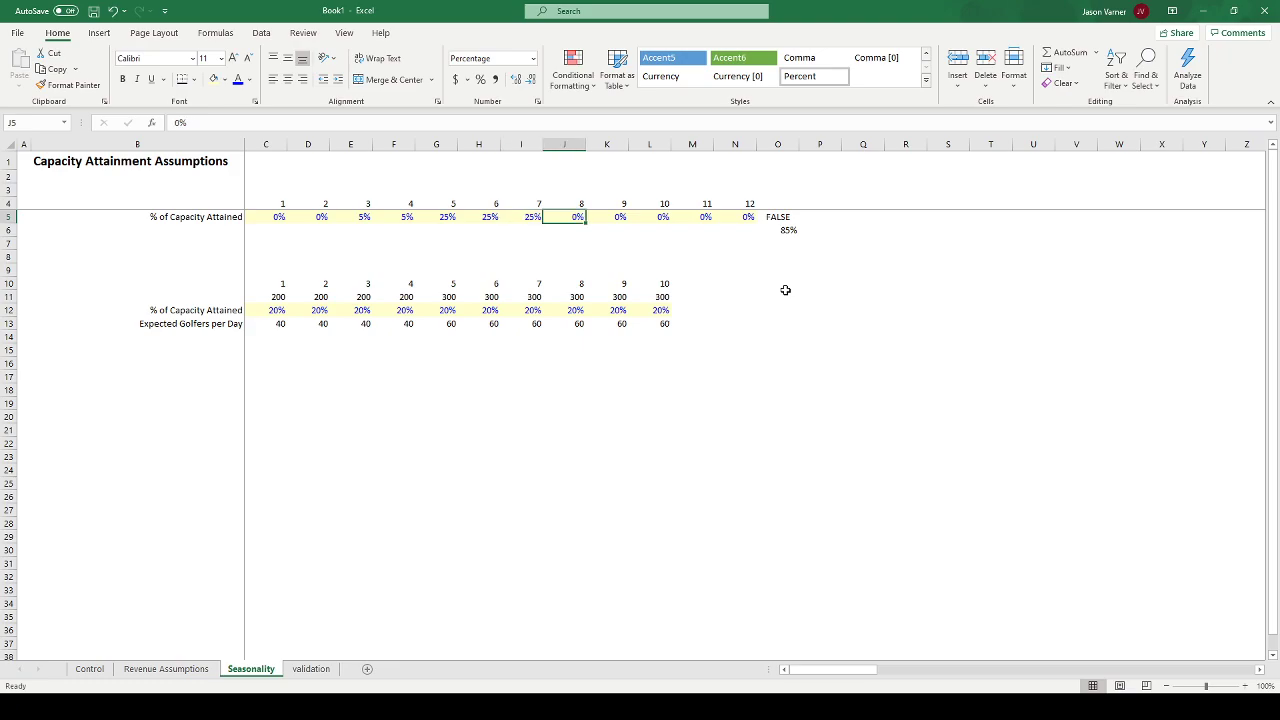
{"action": "type", "text": "10"}
{"action": "key", "text": "Right"}
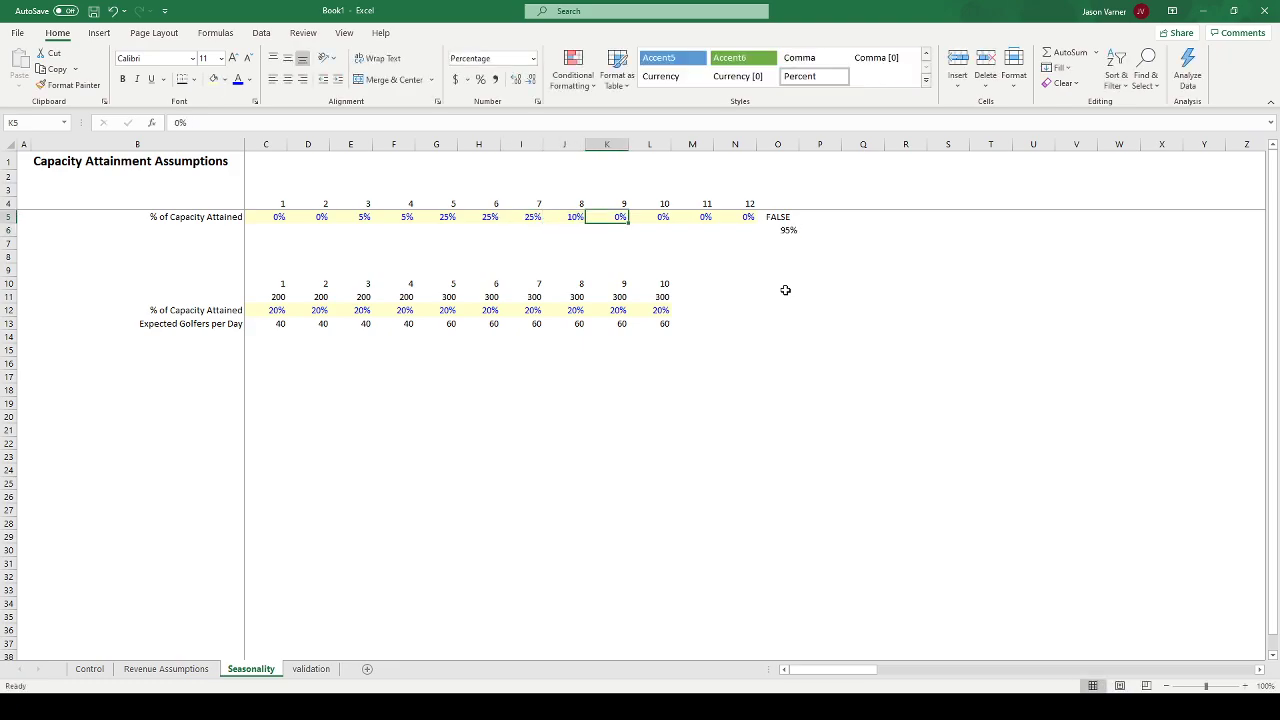
{"action": "type", "text": "5"}
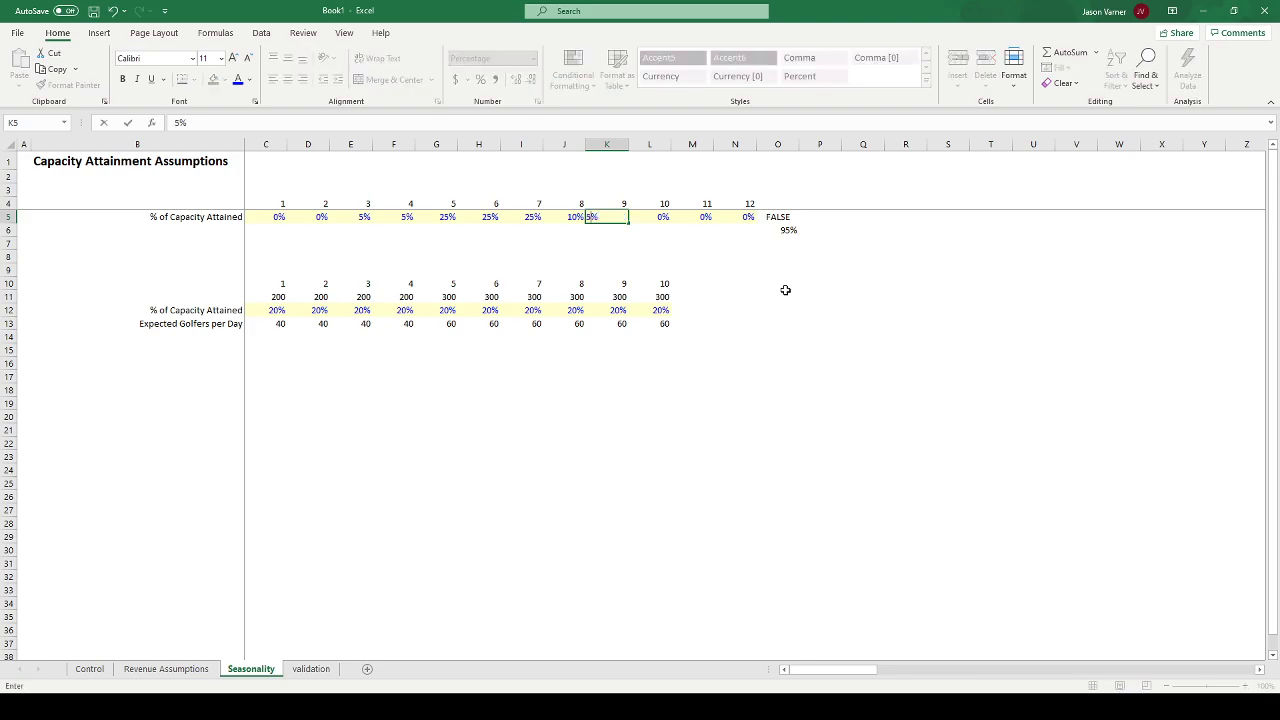
{"action": "key", "text": "Return"}
- Review the monthly capacity percentages in row 5 from month 1 to month 12
{"action": "key", "text": "Up"}
{"action": "key", "text": "Right"}
{"action": "key", "text": "Right"}
{"action": "key", "text": "Right"}
{"action": "key", "text": "Left"}
{"action": "key", "text": "Left"}
{"action": "key", "text": "Left"}
{"action": "key", "text": "Left"}
{"action": "key", "text": "Left"}
{"action": "key", "text": "Left"}
{"action": "key", "text": "Left"}
{"action": "key", "text": "Left"}
{"action": "key", "text": "Left"}
{"action": "key", "text": "Left"}
{"action": "key", "text": "Left"}
{"action": "key", "text": "Left"}
{"action": "key", "text": "Left"}
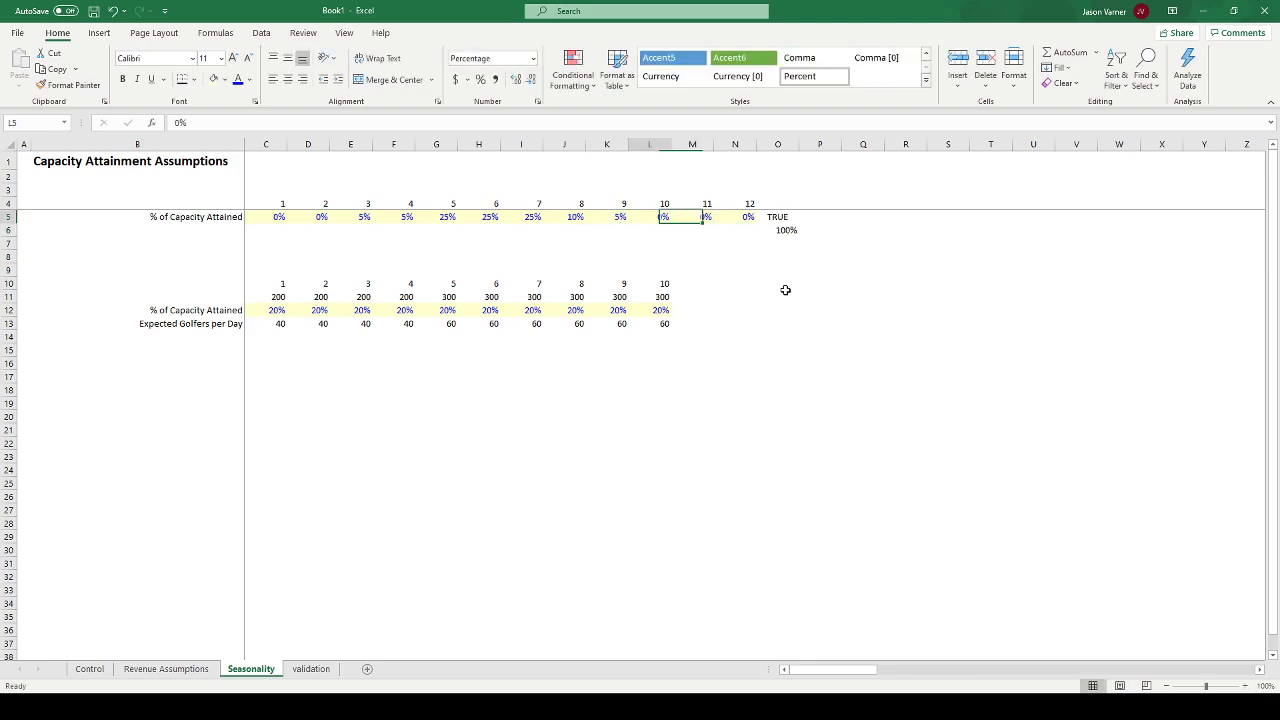
{"action": "key", "text": "Right"}
{"action": "key", "text": "Right"}
{"action": "key", "text": "Right"}
{"action": "key", "text": "Left"}
{"action": "key", "text": "Right"}
{"action": "key", "text": "Left"}
{"action": "key", "text": "Right"}
{"action": "key", "text": "Right"}
{"action": "key", "text": "Right"}
{"action": "key", "text": "Right"}
{"action": "key", "text": "Right"}
{"action": "key", "text": "Right"}
{"action": "key", "text": "Right"}
{"action": "key", "text": "Right"}
{"action": "key", "text": "Right"}
{"action": "key", "text": "Right"}
{"action": "key", "text": "Right"}
{"action": "key", "text": "Right"}
{"action": "key", "text": "Left"}
{"action": "key", "text": "Left"}
{"action": "key", "text": "Left"}
{"action": "key", "text": "Left"}
{"action": "key", "text": "Left"}
{"action": "key", "text": "Left"}
{"action": "key", "text": "Left"}
{"action": "key", "text": "Left"}
{"action": "key", "text": "Left"}
{"action": "key", "text": "Left"}
{"action": "key", "text": "Left"}
{"action": "key", "text": "Left"}
{"action": "key", "text": "Left"}
{"action": "key", "text": "Left"}
{"action": "key", "text": "Right"}
{"action": "key", "text": "Right"}
{"action": "key", "text": "Right"}
{"action": "key", "text": "Right"}
{"action": "key", "text": "Right"}
{"action": "key", "text": "Right"}
{"action": "key", "text": "Right"}
{"action": "key", "text": "Right"}
{"action": "key", "text": "Right"}
{"action": "key", "text": "Right"}
{"action": "key", "text": "Right"}
{"action": "key", "text": "Right"}
{"action": "key", "text": "Right"}
{"action": "key", "text": "Left"}
{"action": "key", "text": "Left"}
{"action": "key", "text": "Left"}
{"action": "key", "text": "Left"}
{"action": "key", "text": "Left"}
{"action": "key", "text": "Left"}
{"action": "key", "text": "Left"}
{"action": "key", "text": "Left"}
{"action": "key", "text": "Left"}
{"action": "key", "text": "Left"}
{"action": "key", "text": "Left"}
{"action": "key", "text": "Left"}
{"action": "key", "text": "Right"}
{"action": "key", "text": "Right"}
{"action": "key", "text": "Right"}
{"action": "key", "text": "Right"}
{"action": "key", "text": "Right"}
{"action": "key", "text": "Right"}
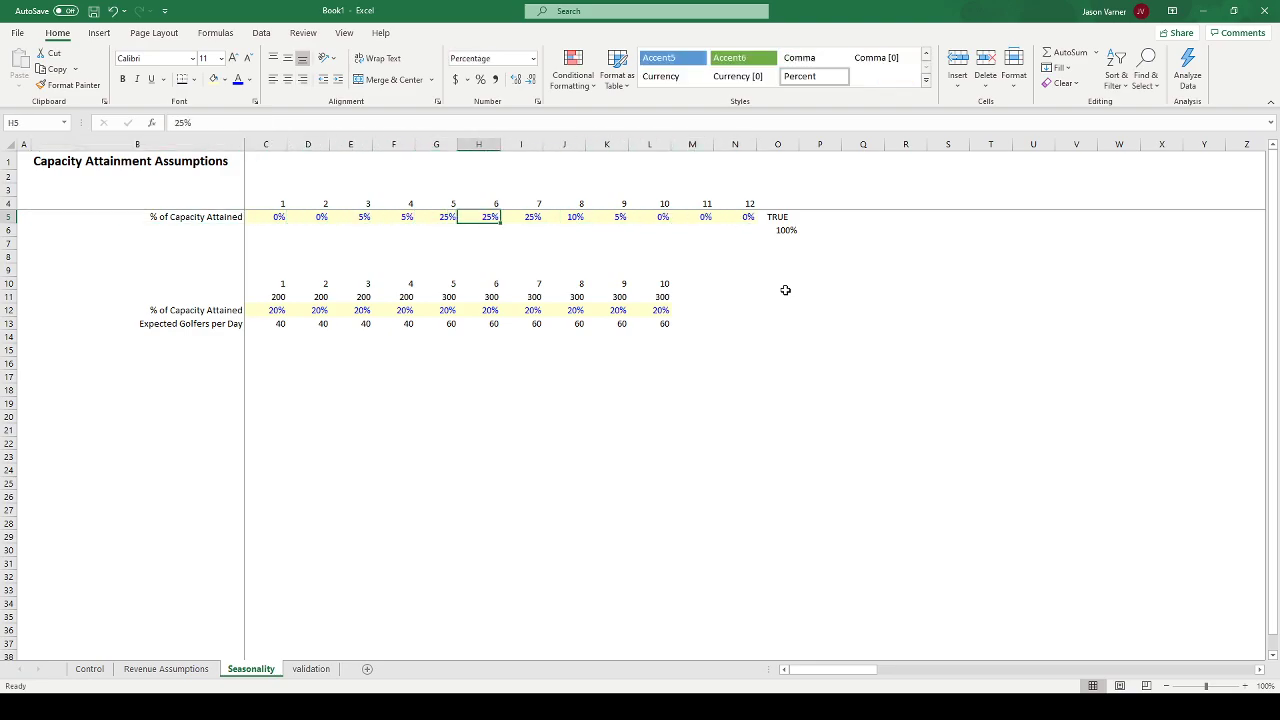
{"action": "key", "text": "Right"}
{"action": "key", "text": "Right"}
{"action": "key", "text": "Left"}
{"action": "key", "text": "Left"}
{"action": "key", "text": "Left"}
{"action": "key", "text": "Left"}
{"action": "key", "text": "Left"}
{"action": "key", "text": "Left"}
{"action": "key", "text": "Left"}
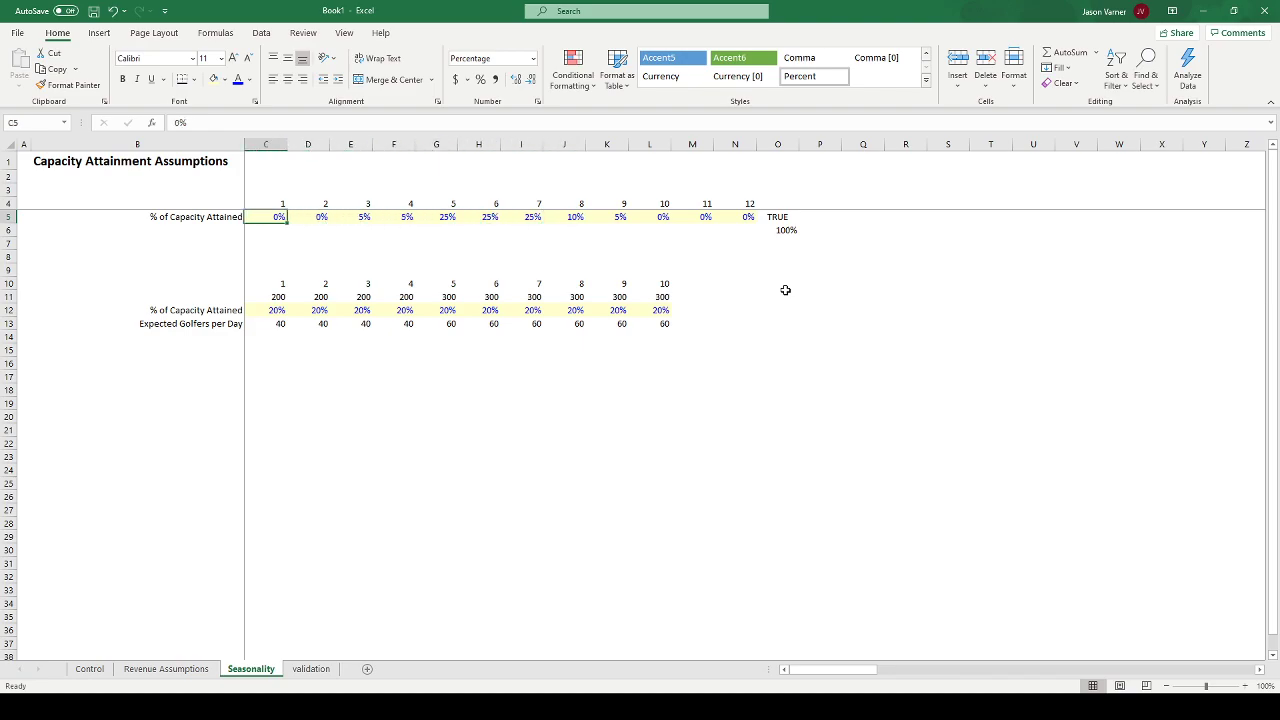
- Step through the monthly capacity percentages from month 1 to the check cell and back
{"action": "key", "text": "Right"}
{"action": "key", "text": "Right"}
{"action": "key", "text": "Right"}
{"action": "key", "text": "Right"}
{"action": "key", "text": "Right"}
{"action": "key", "text": "Right"}
{"action": "key", "text": "Right"}
{"action": "key", "text": "Right"}
{"action": "key", "text": "Right"}
{"action": "key", "text": "Right"}
{"action": "key", "text": "Right"}
{"action": "key", "text": "Right"}
{"action": "key", "text": "Left"}
{"action": "key", "text": "Left"}
{"action": "key", "text": "Left"}
{"action": "key", "text": "Left"}
{"action": "key", "text": "Left"}
{"action": "key", "text": "Left"}
{"action": "key", "text": "Left"}
{"action": "key", "text": "Left"}
{"action": "key", "text": "Left"}
{"action": "key", "text": "Left"}
{"action": "key", "text": "Left"}
{"action": "key", "text": "Left"}
- Examine the ten-year % of Capacity Attained and Expected Golfers per Day rows, plus the monthly percentages for months 5 and 6
{"action": "left_click", "coordinate": [341, 311]}
{"action": "left_click", "coordinate": [313, 310]}
{"action": "left_click", "coordinate": [271, 312]}
{"action": "left_click", "coordinate": [316, 310]}
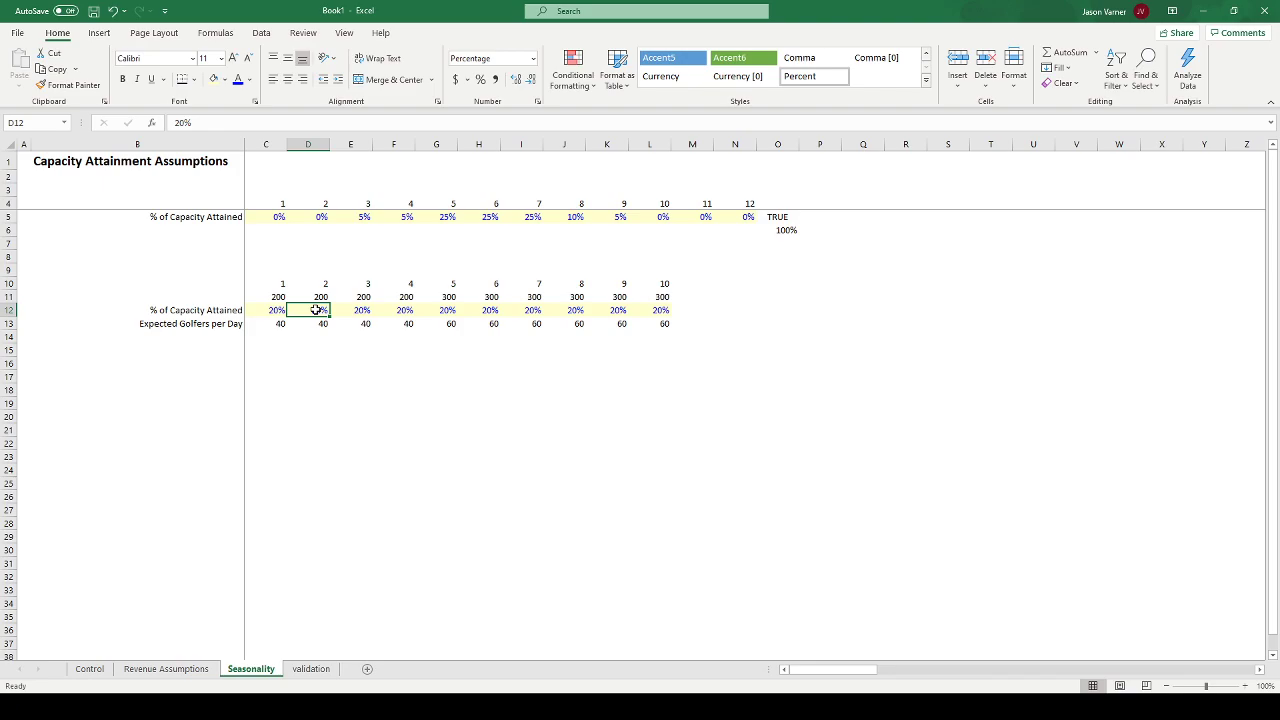
{"action": "left_click", "coordinate": [355, 311]}
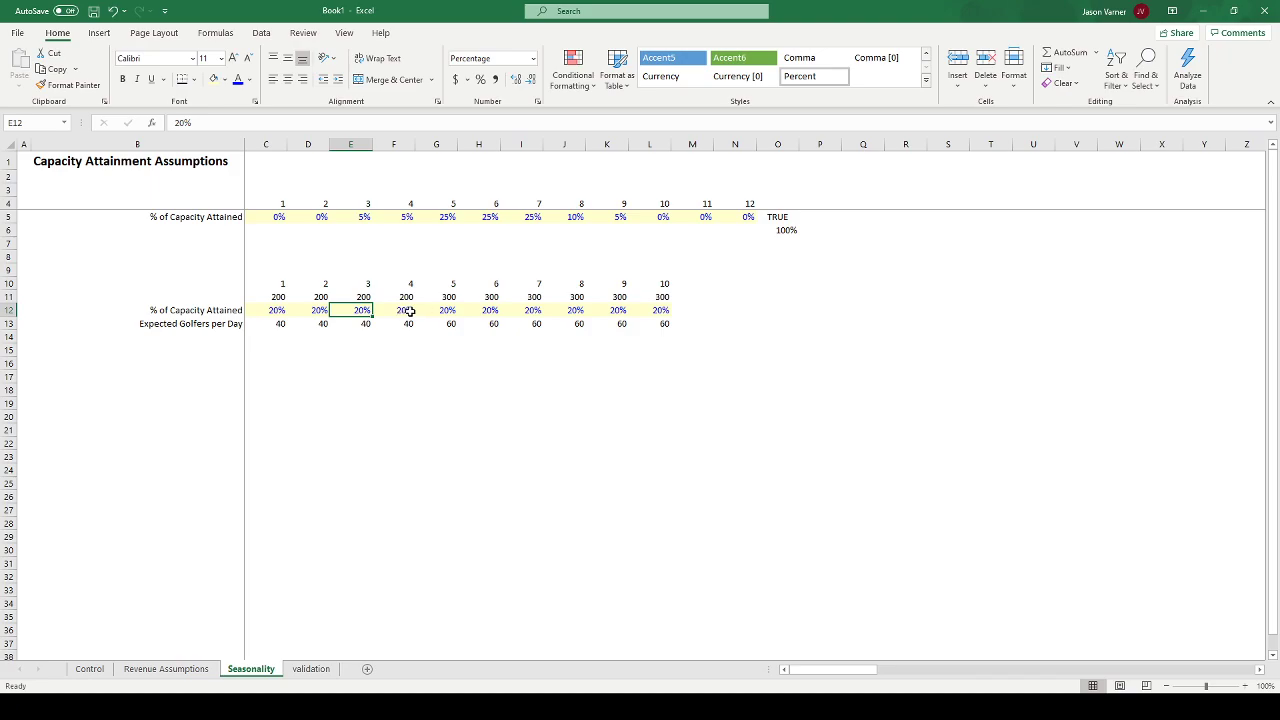
{"action": "left_click", "coordinate": [226, 325]}
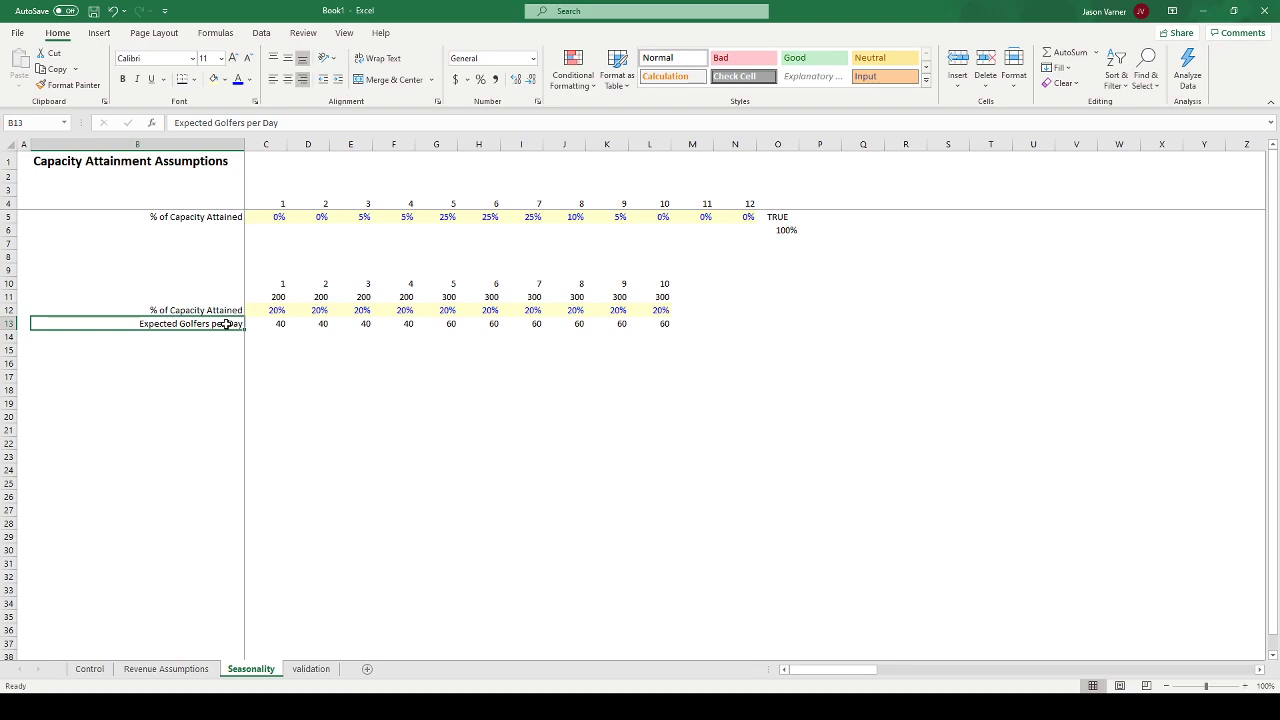
{"action": "left_click", "coordinate": [280, 328]}
{"action": "left_click", "coordinate": [388, 328]}
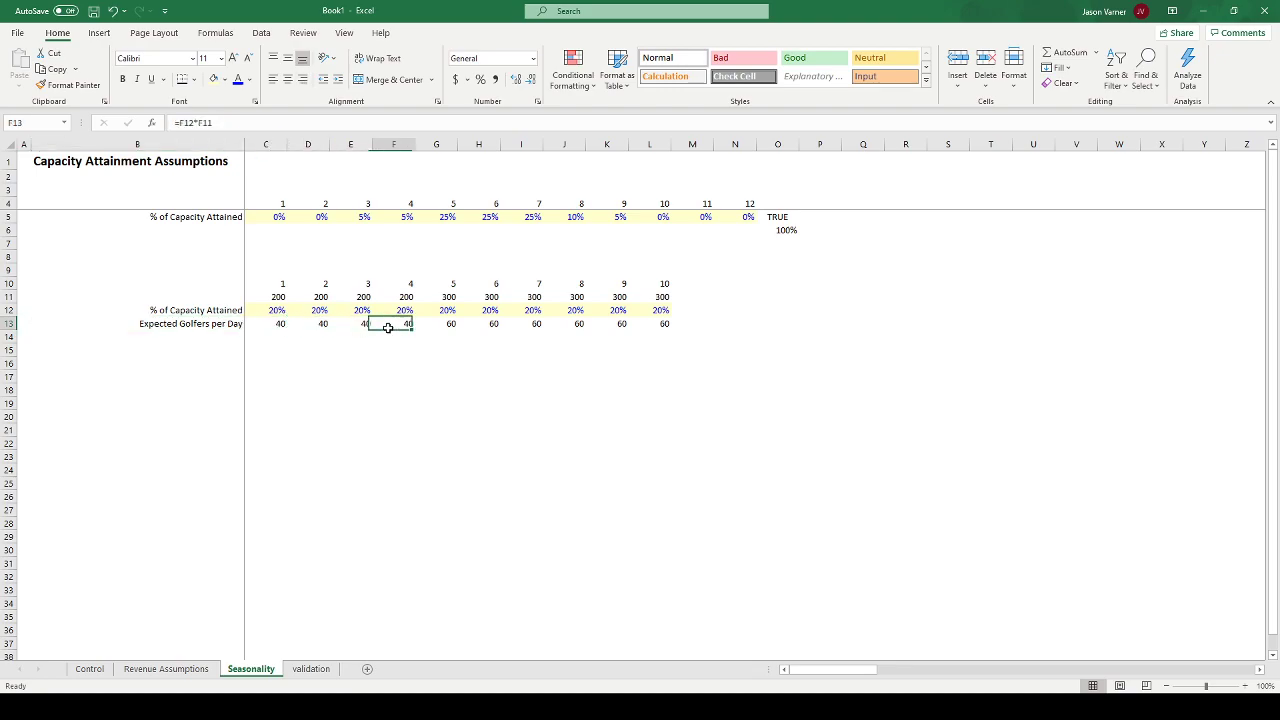
{"action": "left_click", "coordinate": [461, 327]}
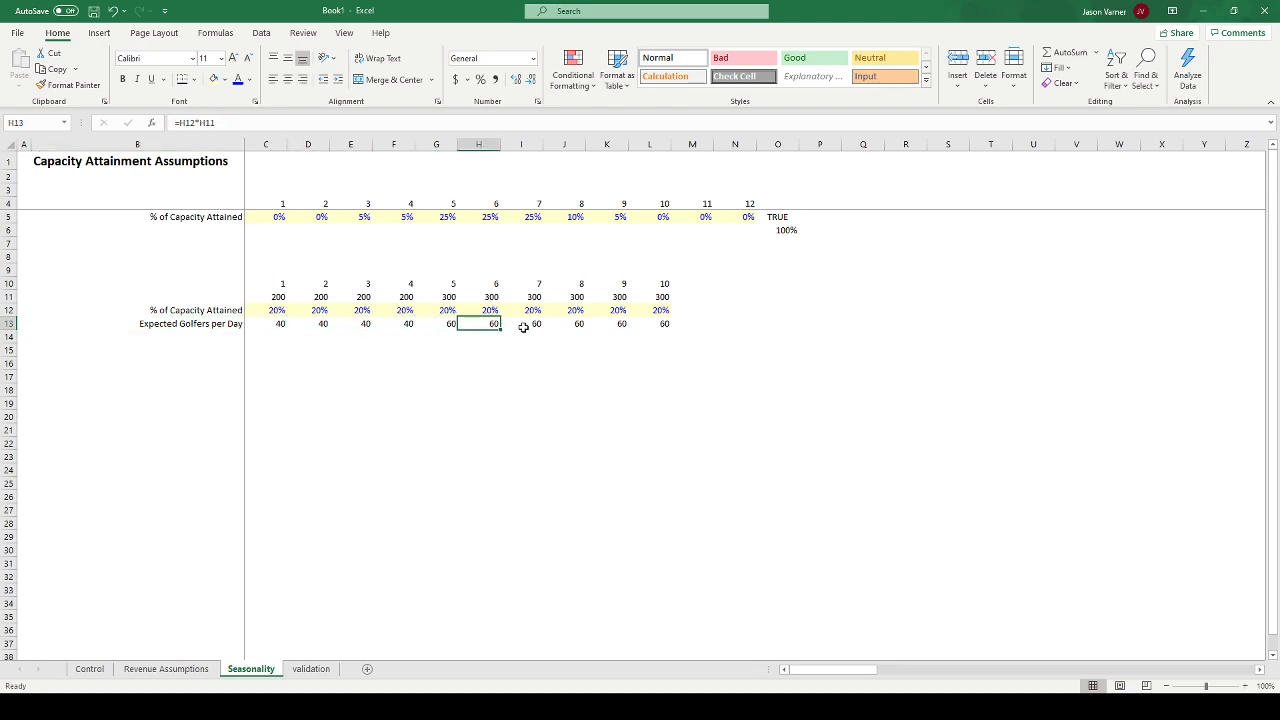
{"action": "left_click", "coordinate": [492, 217]}
{"action": "left_click", "coordinate": [441, 217]}
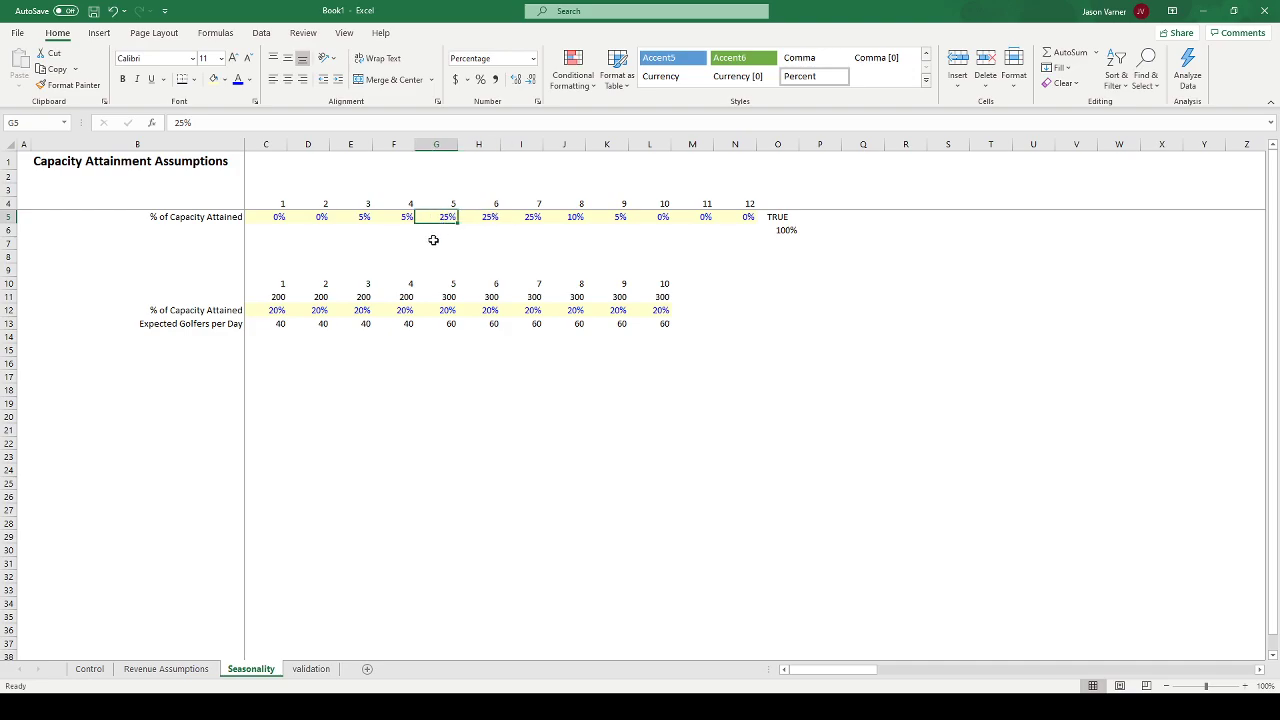
- Change the label of the monthly percentage row in B5 to "% of Max Capacity Attained"
{"action": "left_click", "coordinate": [226, 218]}
{"action": "left_click", "coordinate": [197, 122]}
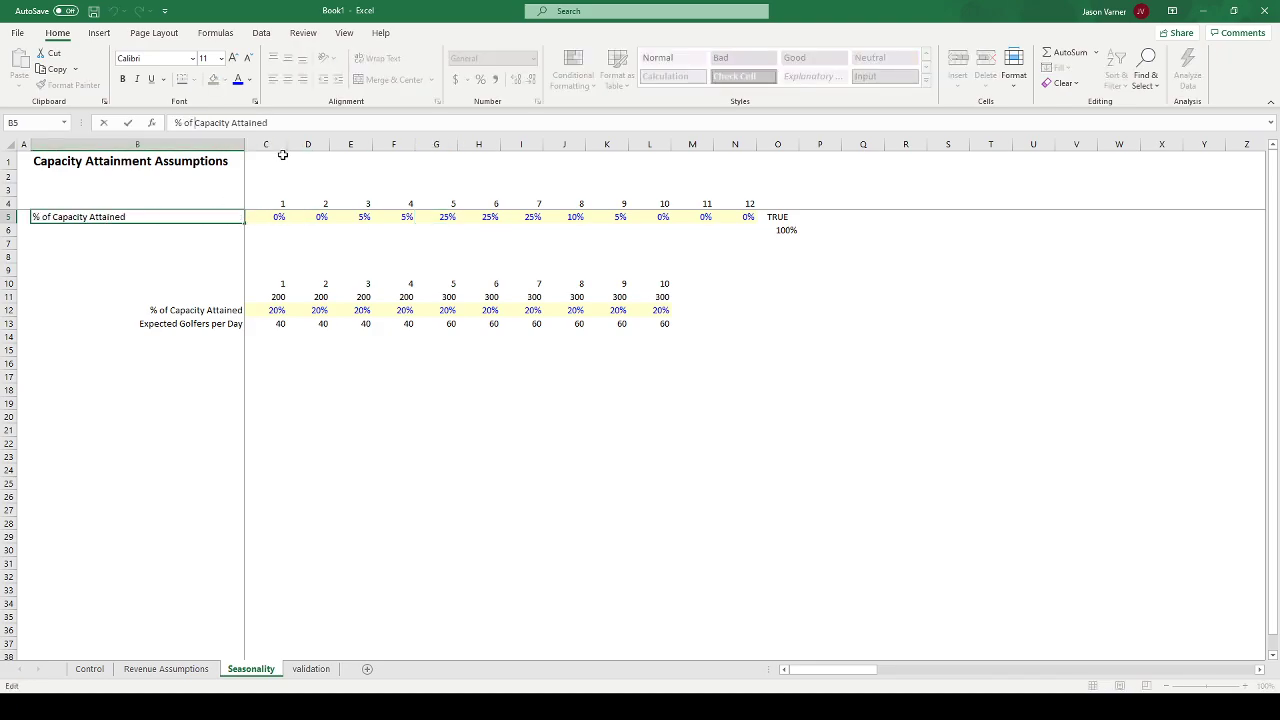
{"action": "type", "text": "Max"}
{"action": "key", "text": "Return"}
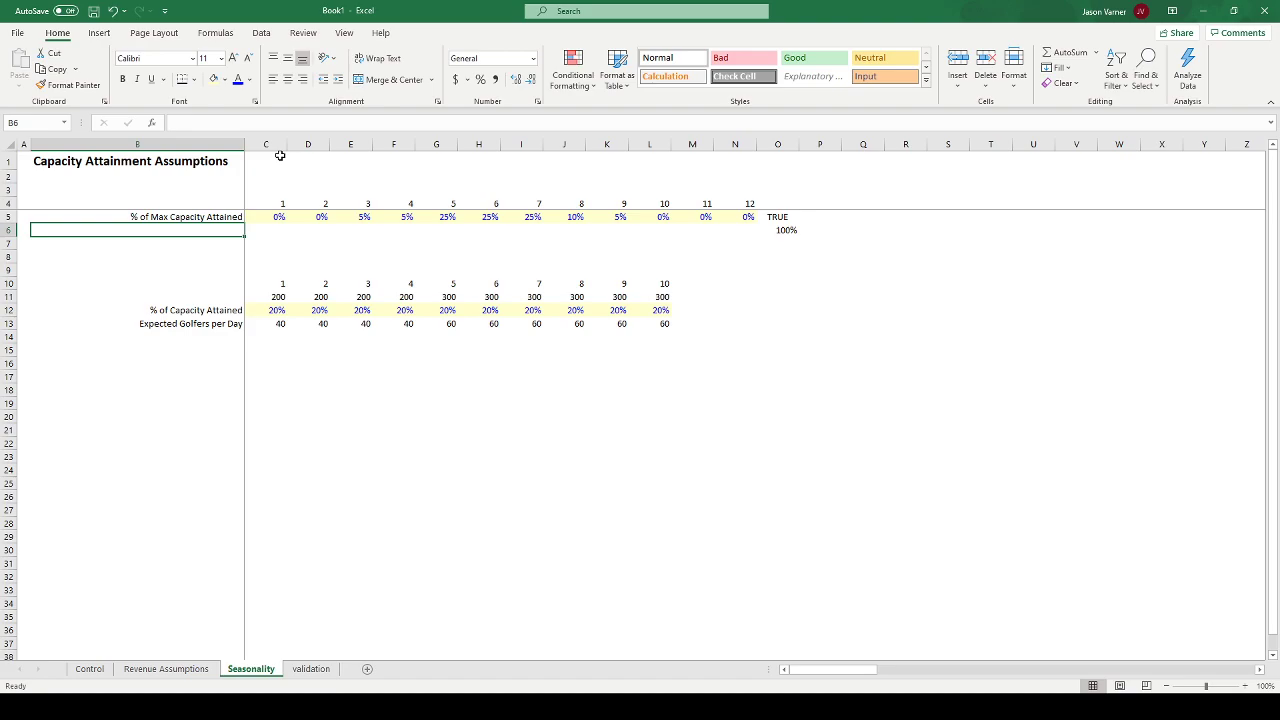
{"action": "left_click", "coordinate": [377, 251]}
{"action": "left_click", "coordinate": [362, 218]}
{"action": "left_click_drag", "start_coordinate": [356, 230], "coordinate": [336, 242]}
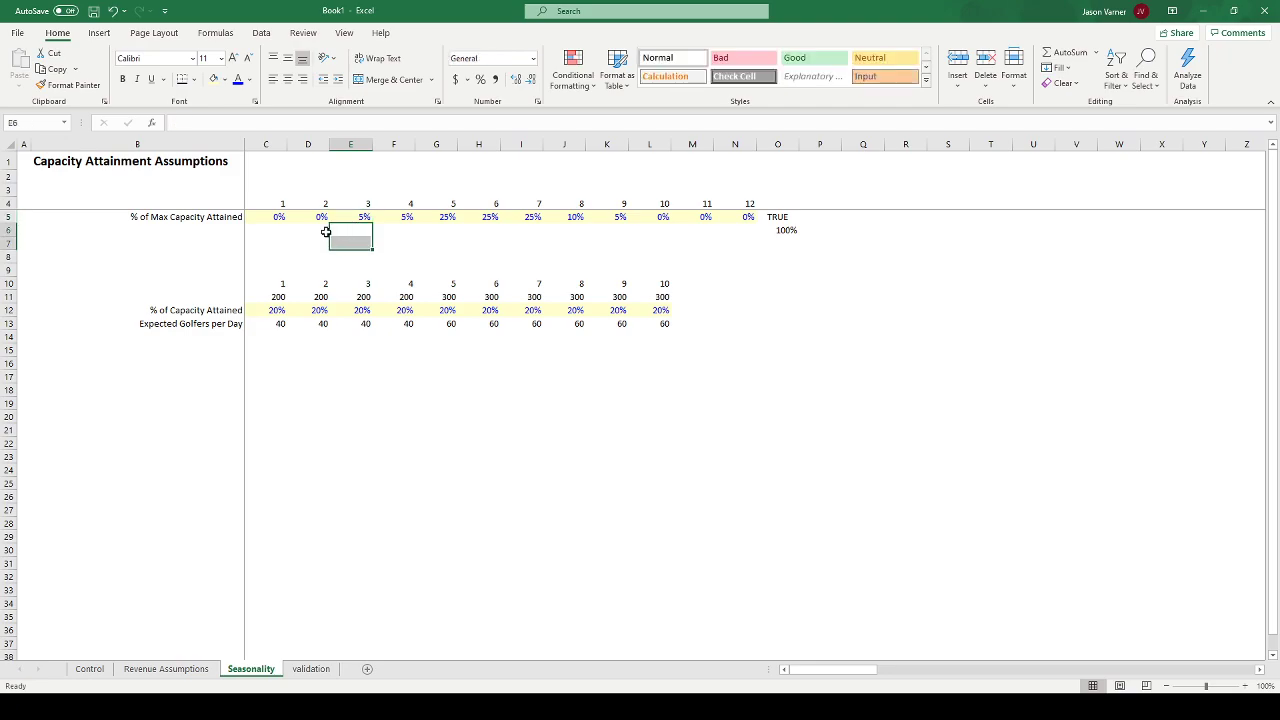
{"action": "left_click", "coordinate": [230, 218]}
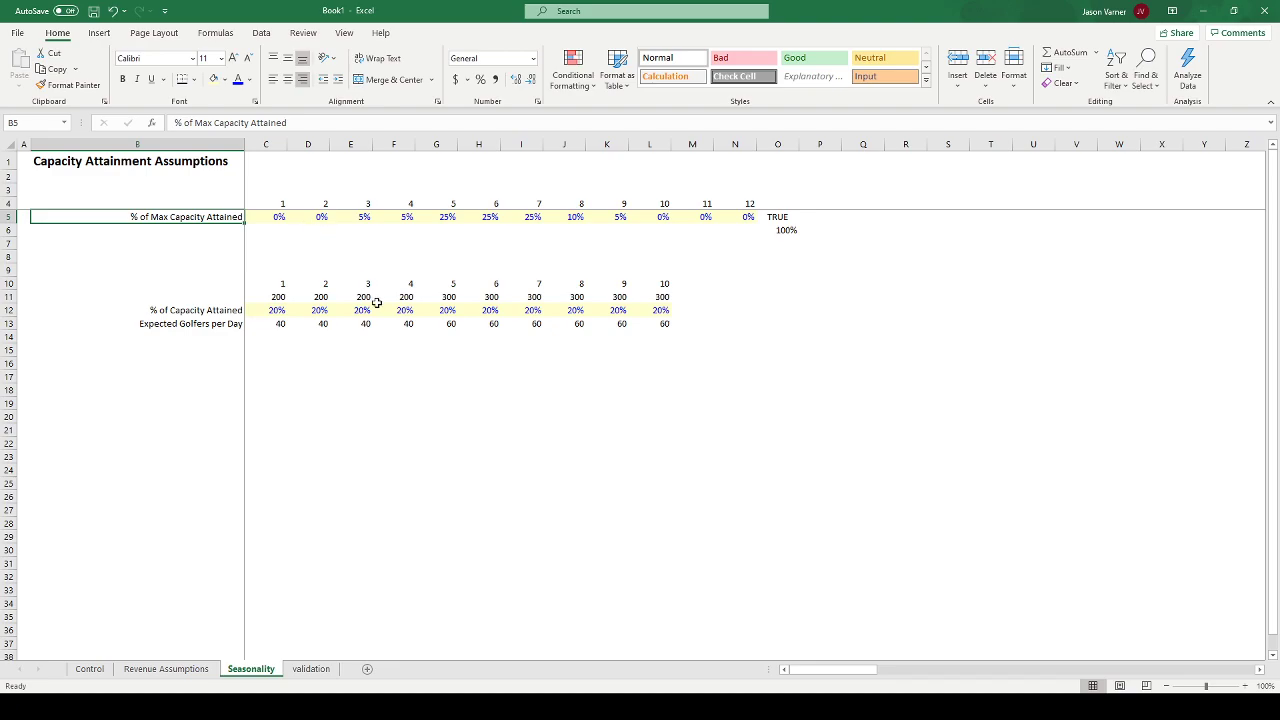
- Set the % of Capacity Attained to 5% for both year 1 and year 5 in row 12
{"action": "left_click", "coordinate": [283, 308]}
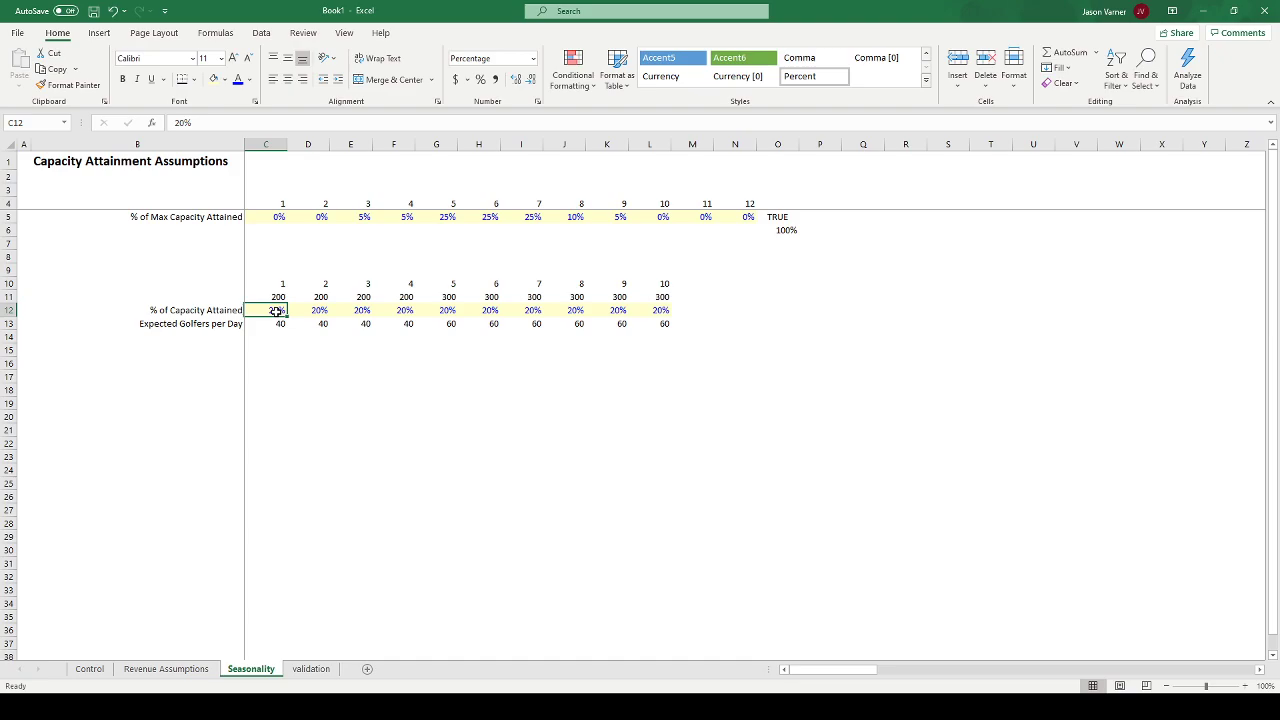
{"action": "type", "text": "5"}
{"action": "key", "text": "Return"}
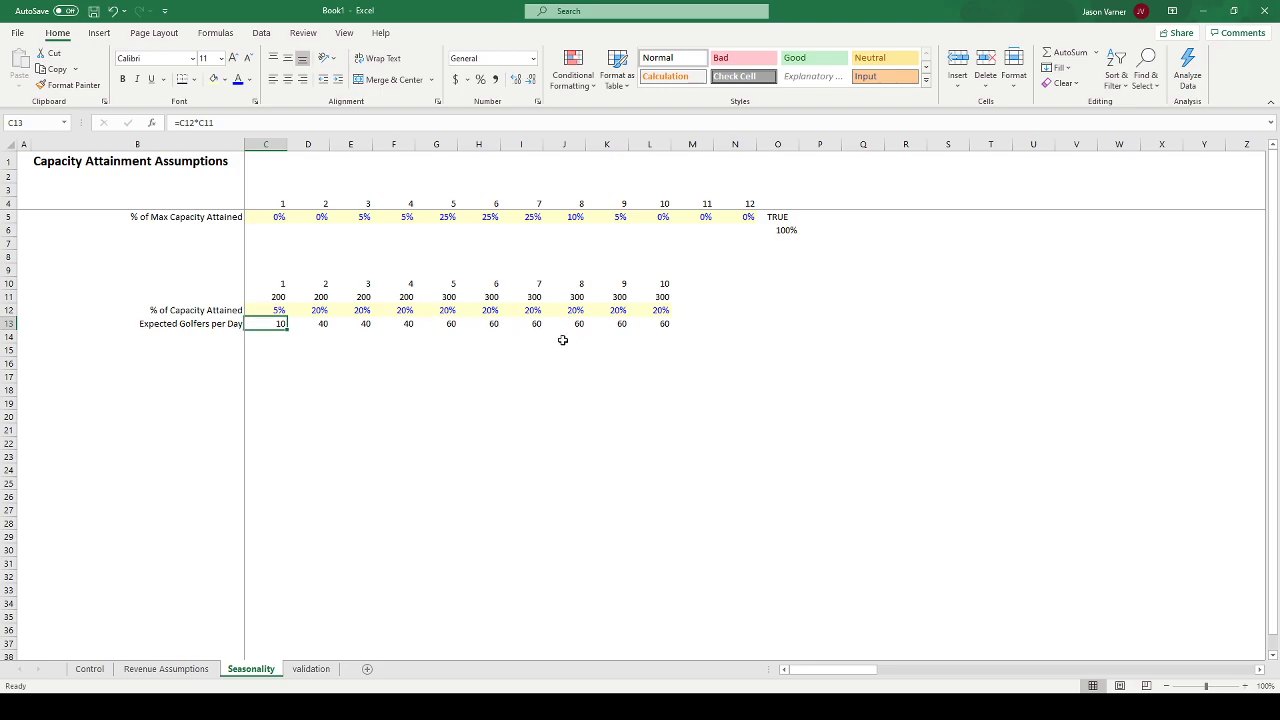
{"action": "left_click", "coordinate": [448, 310]}
{"action": "type", "text": "5"}
{"action": "key", "text": "Return"}
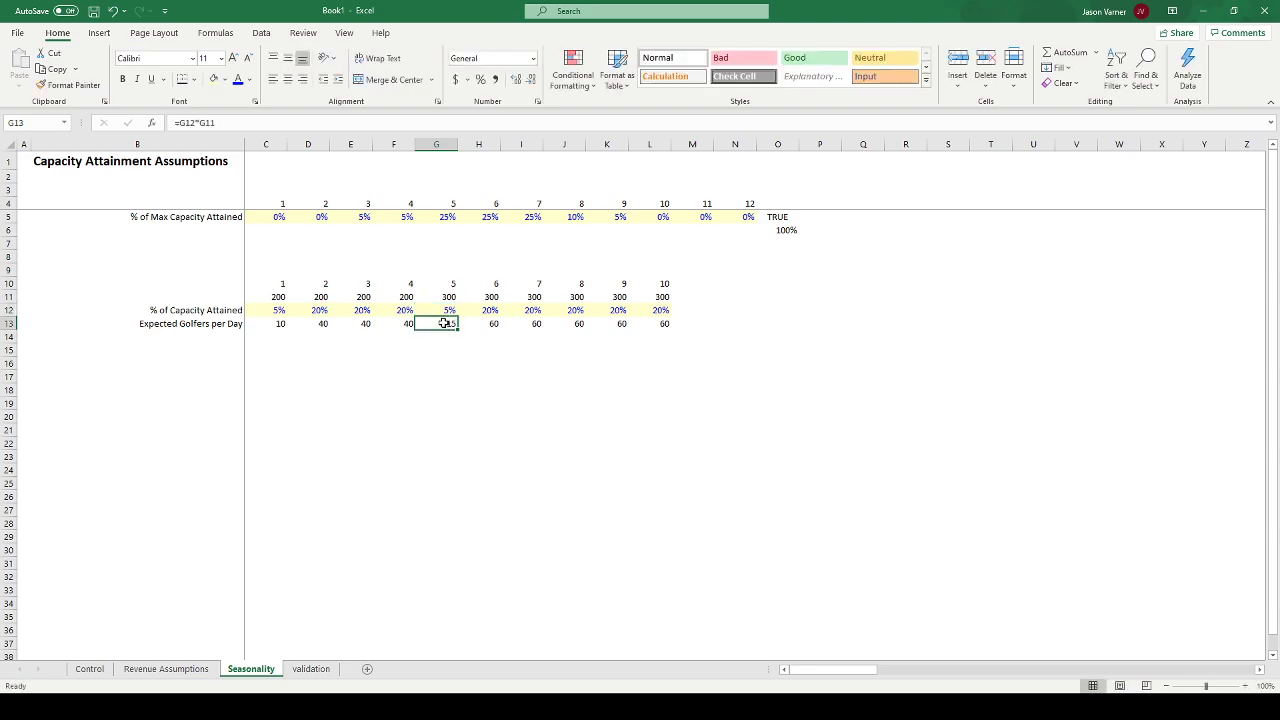
- Set the % of Capacity Attained for year 2 in row 12 to 25%
{"action": "left_click", "coordinate": [315, 310]}
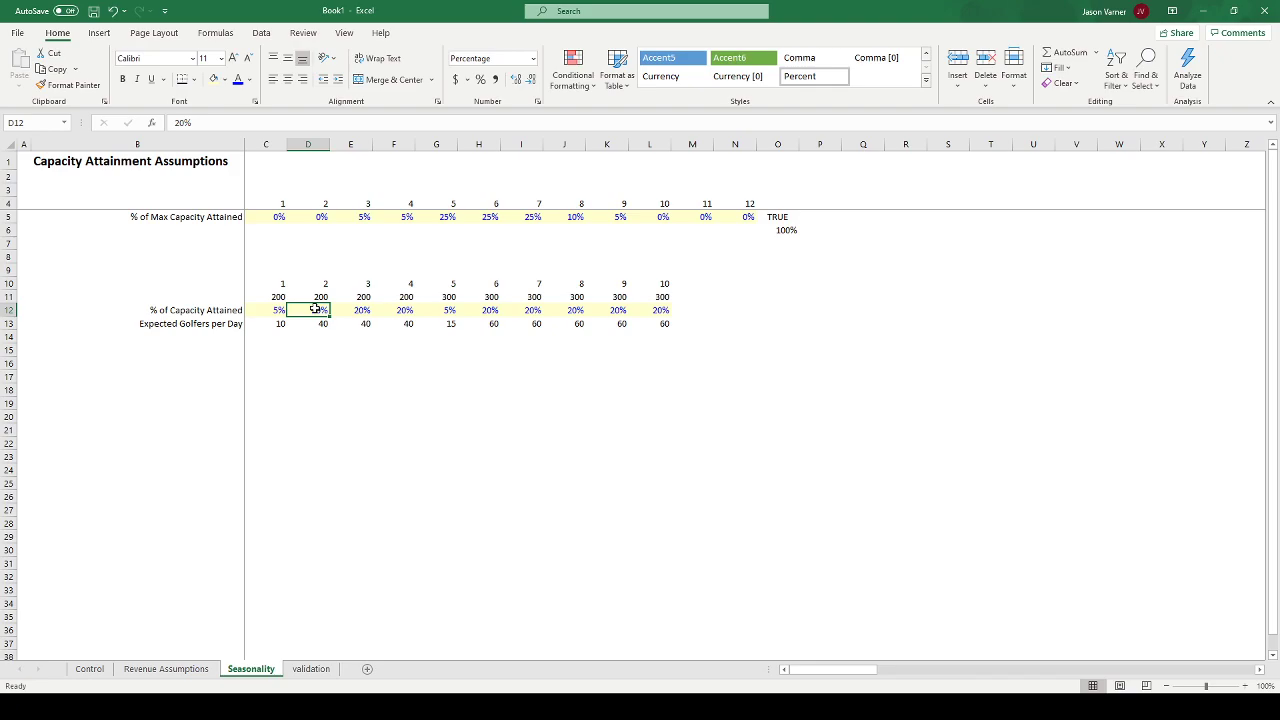
{"action": "type", "text": "25"}
{"action": "key", "text": "Return"}
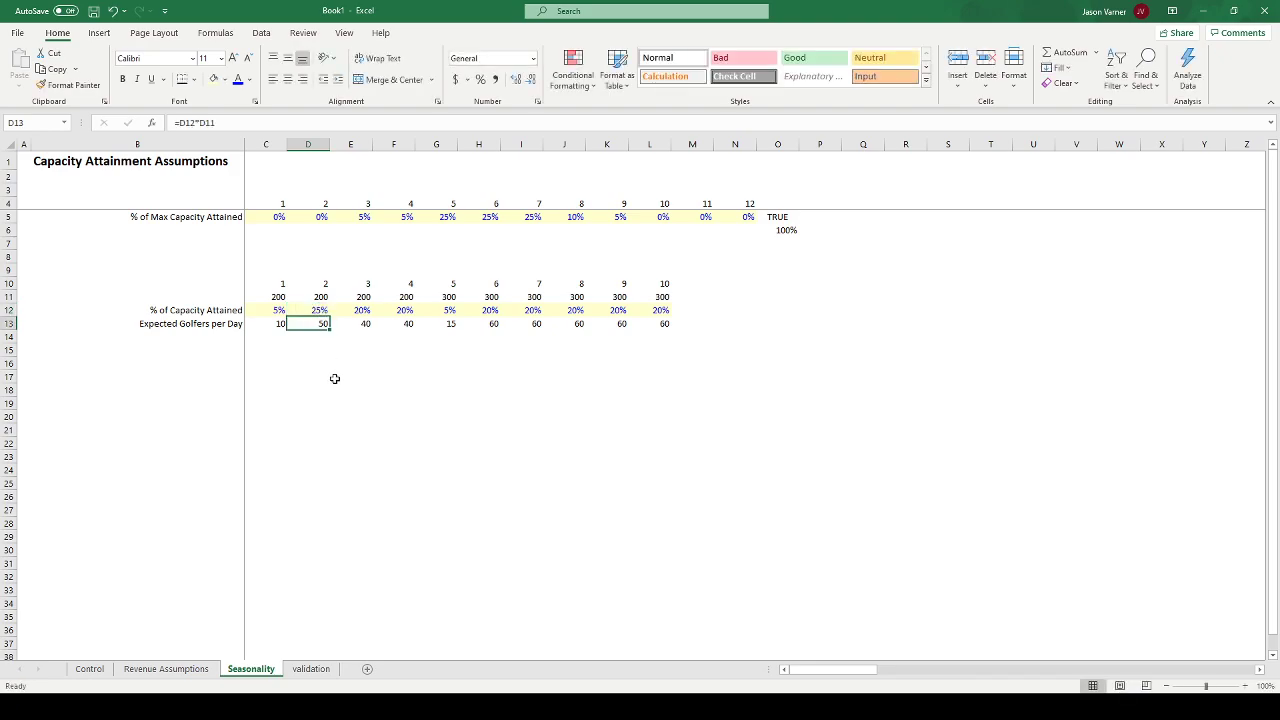
{"action": "left_click", "coordinate": [318, 297]}
{"action": "left_click", "coordinate": [318, 325]}
- Look at the Revenue Assumptions sheet and return to the Seasonality sheet
{"action": "left_click", "coordinate": [183, 670]}
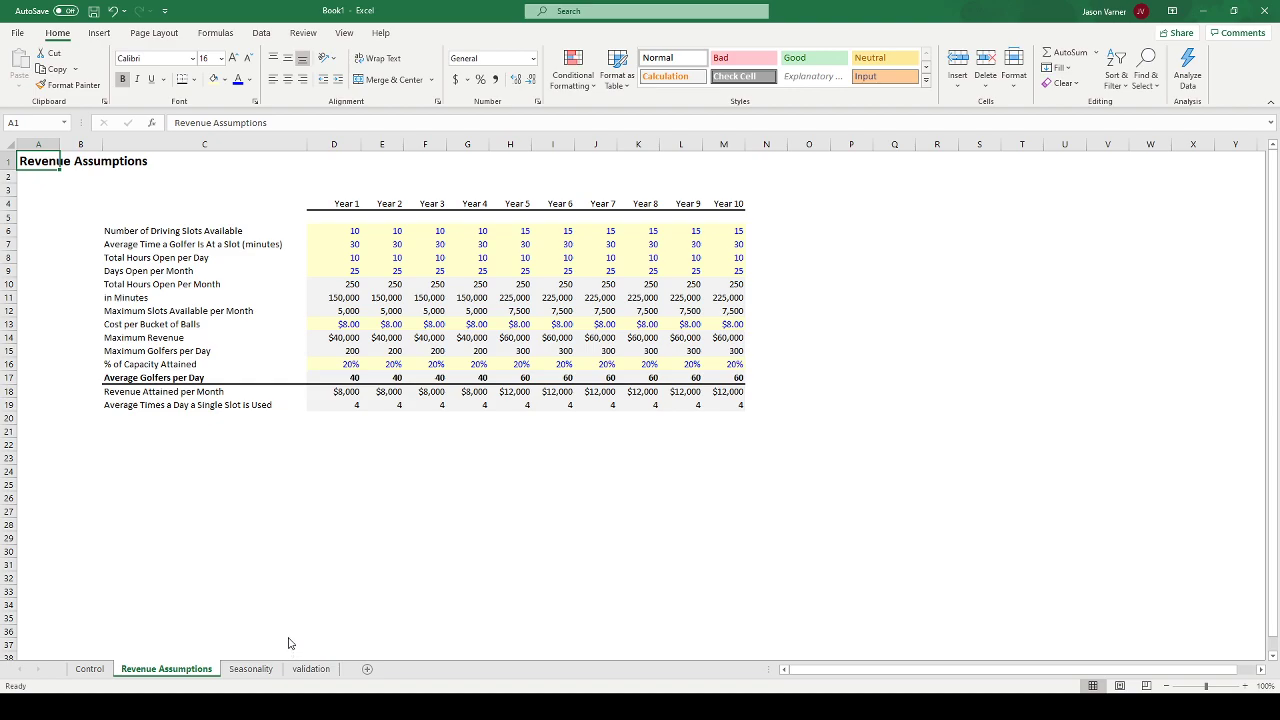
{"action": "left_click", "coordinate": [255, 670]}
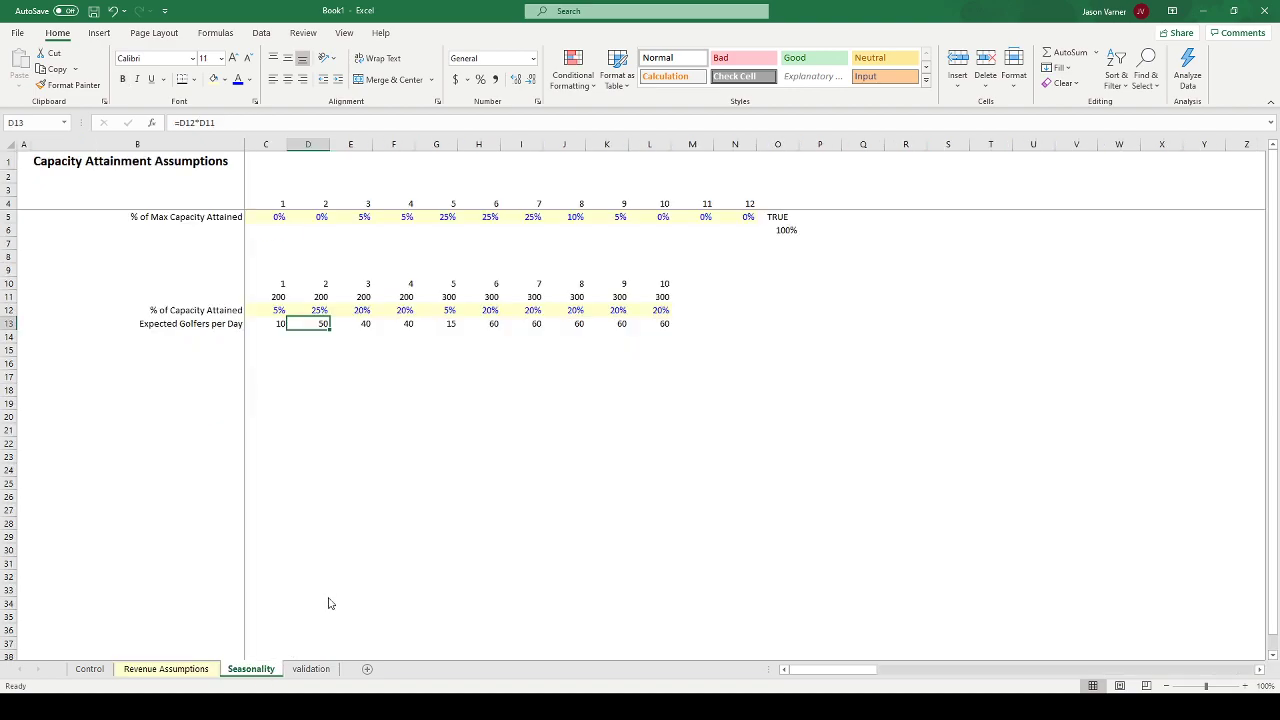
{"action": "left_click", "coordinate": [433, 402]}
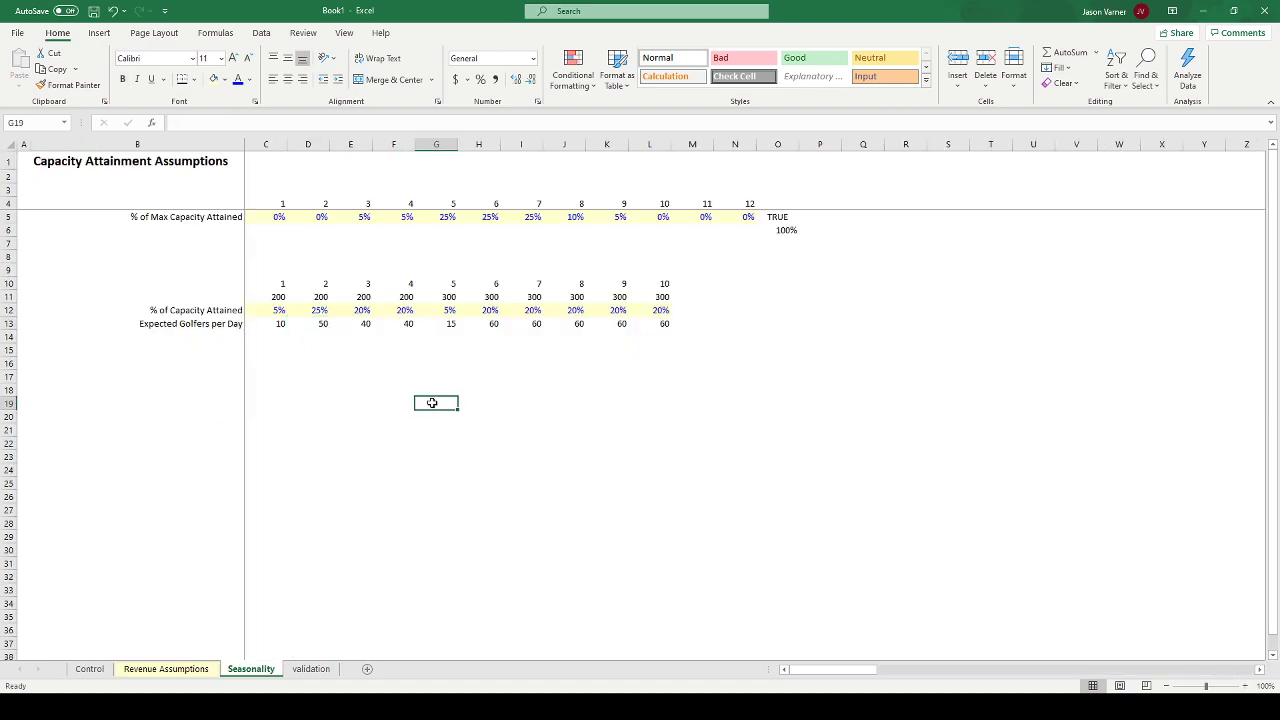
- Clear the TRUE/FALSE check and the total in O5:O6 beside the monthly percentages
{"action": "left_click_drag", "start_coordinate": [275, 218], "coordinate": [750, 219]}
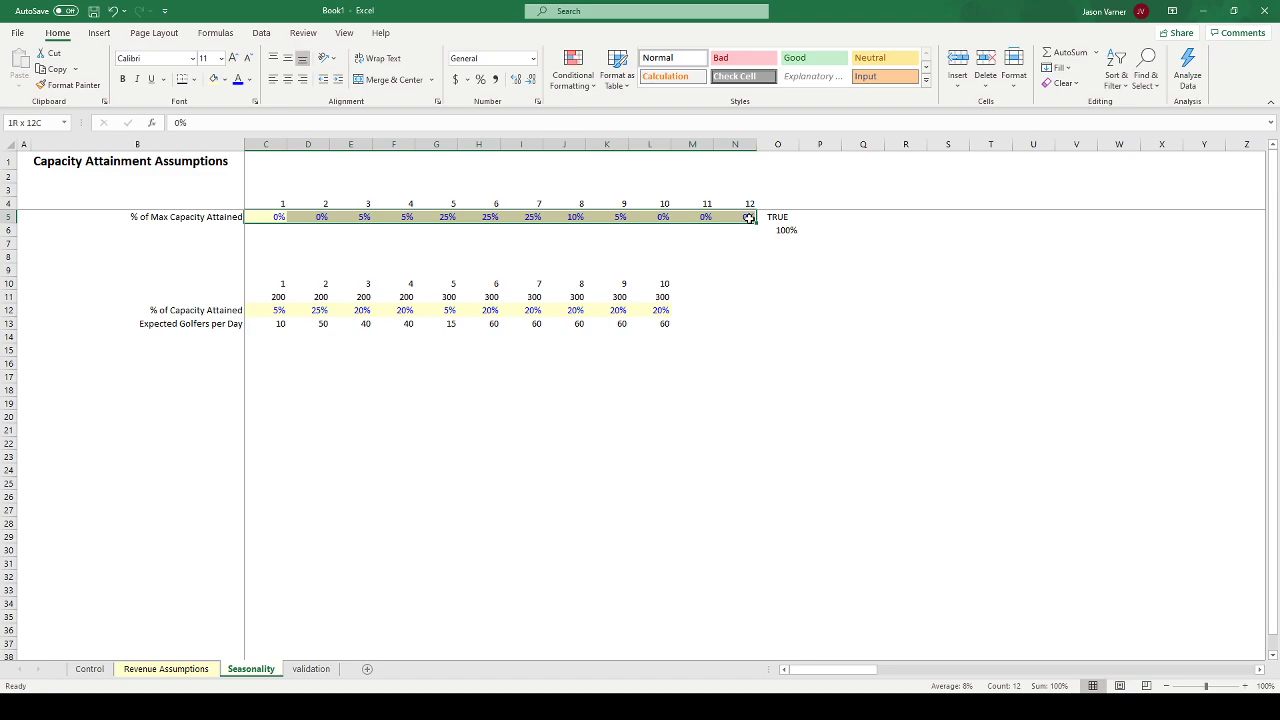
{"action": "left_click_drag", "start_coordinate": [750, 219], "coordinate": [246, 214]}
{"action": "left_click", "coordinate": [789, 245]}
{"action": "left_click_drag", "start_coordinate": [799, 249], "coordinate": [794, 218]}
{"action": "left_click", "coordinate": [862, 268]}
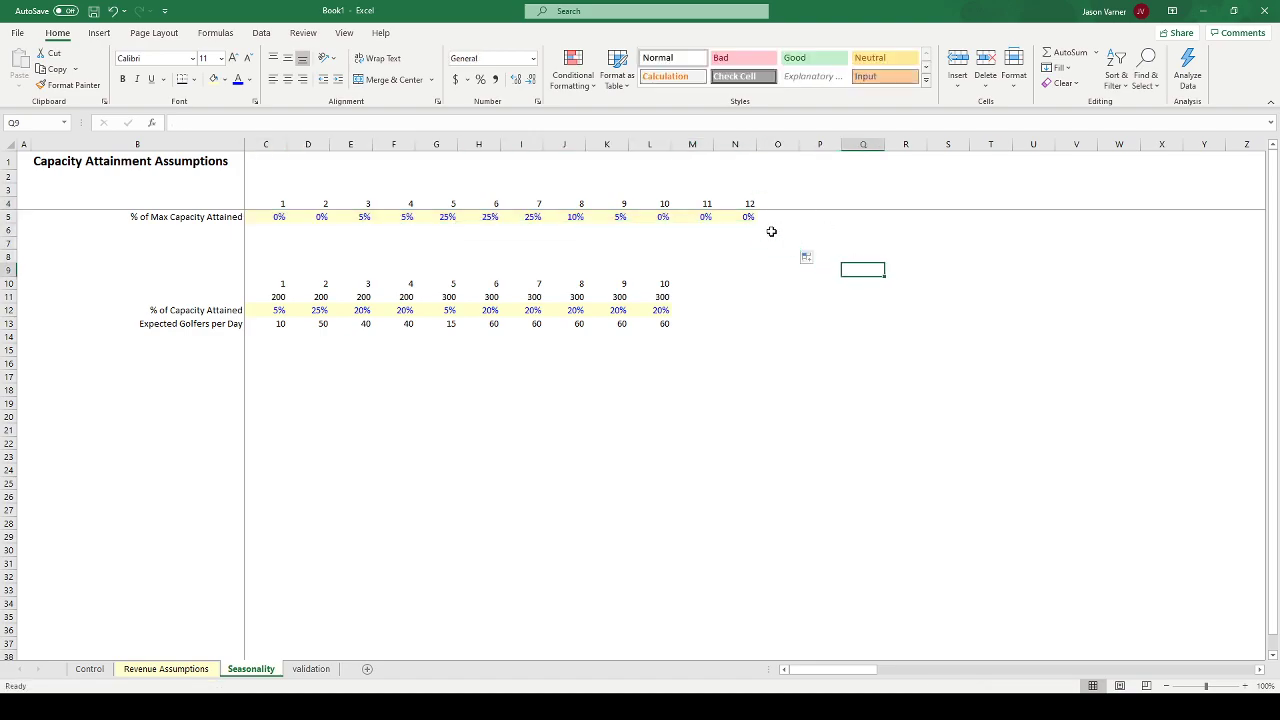
- Examine the monthly percentages of maximum capacity in row 5 through month 10
{"action": "left_click", "coordinate": [291, 217]}
{"action": "left_click", "coordinate": [410, 215]}
{"action": "left_click", "coordinate": [452, 216]}
{"action": "left_click", "coordinate": [483, 217]}
{"action": "left_click", "coordinate": [520, 217]}
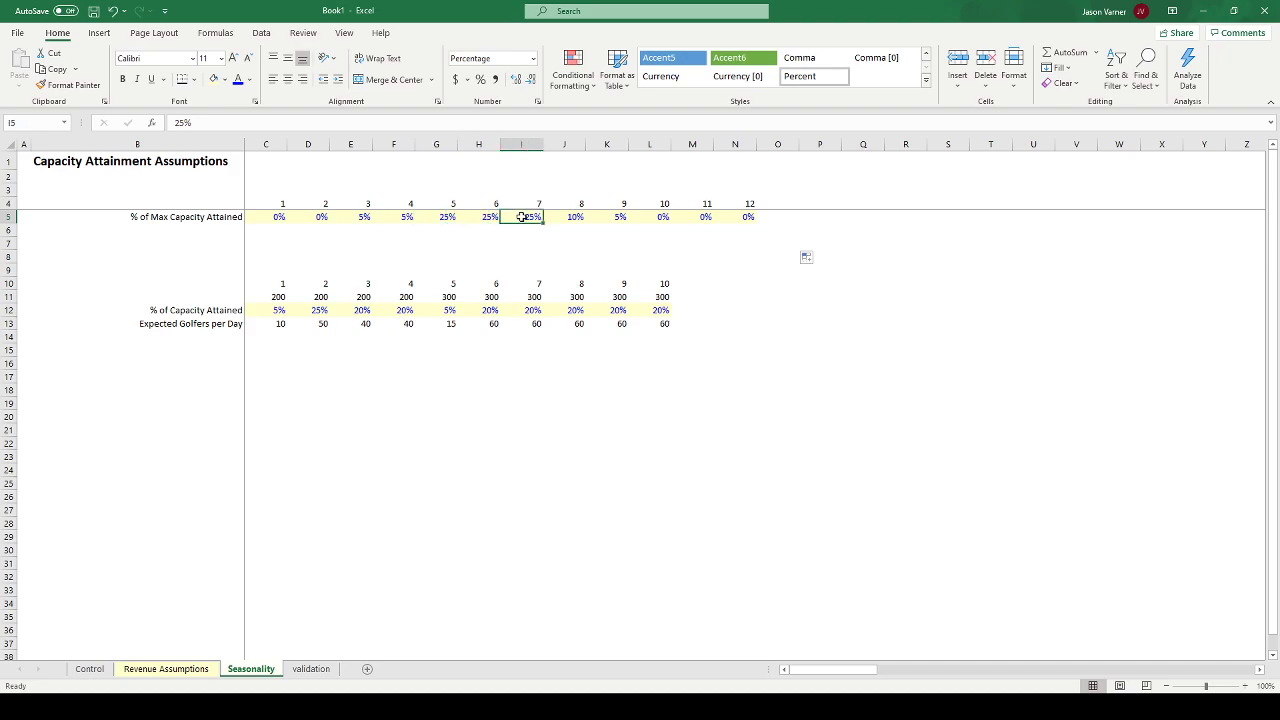
{"action": "left_click", "coordinate": [566, 217]}
{"action": "left_click", "coordinate": [612, 217]}
{"action": "left_click", "coordinate": [646, 216]}
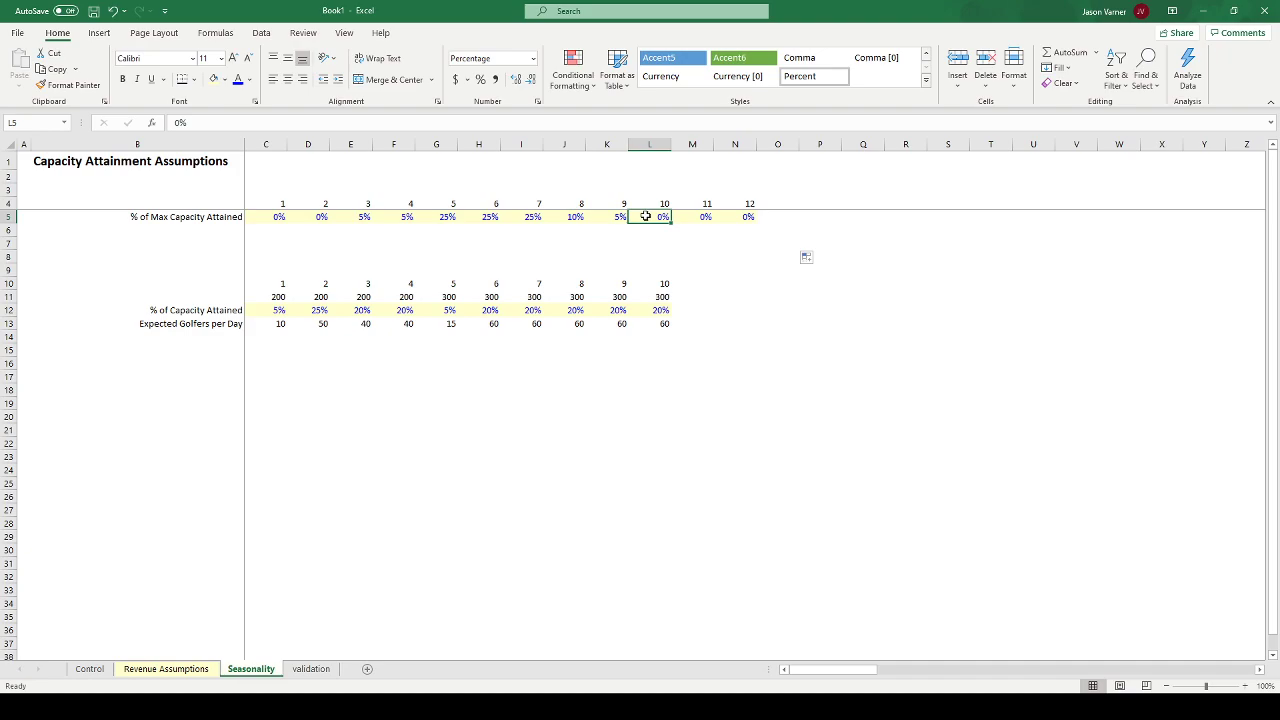
- Label row 11 of the yearly table "Max Possible Goflers per Day" in B11 and right-align the label
{"action": "left_click", "coordinate": [280, 285]}
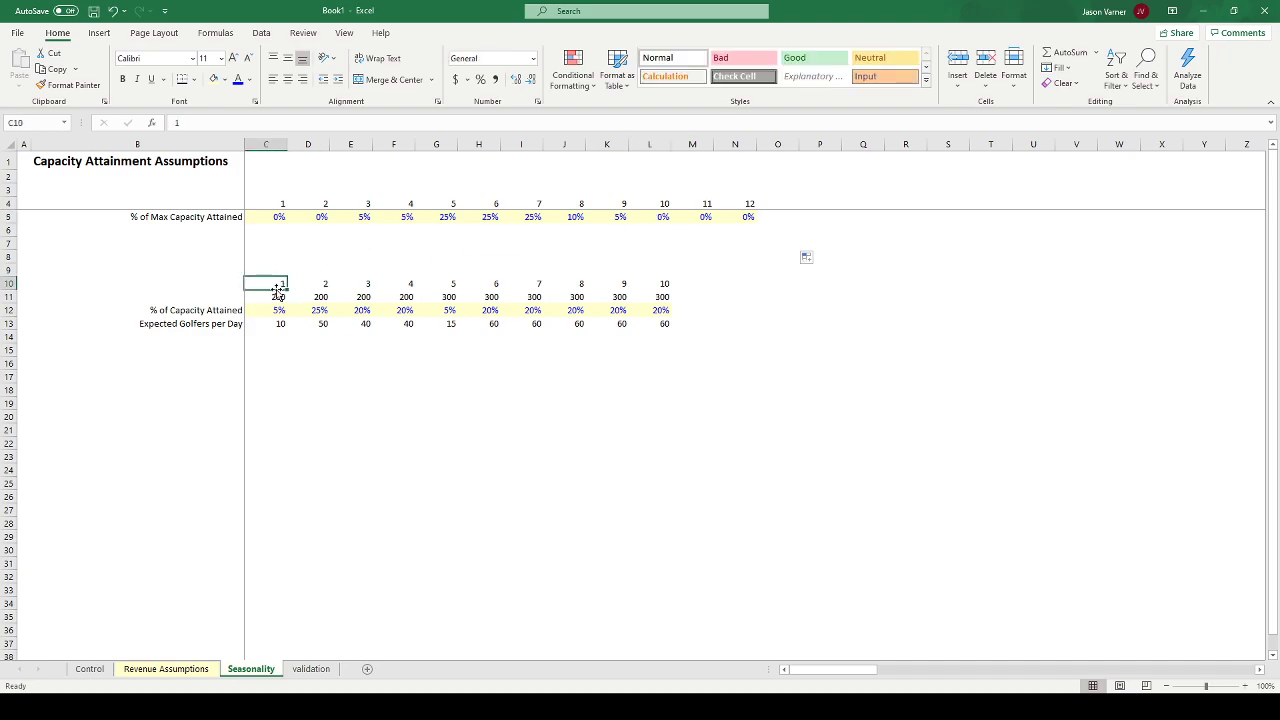
{"action": "left_click", "coordinate": [274, 298]}
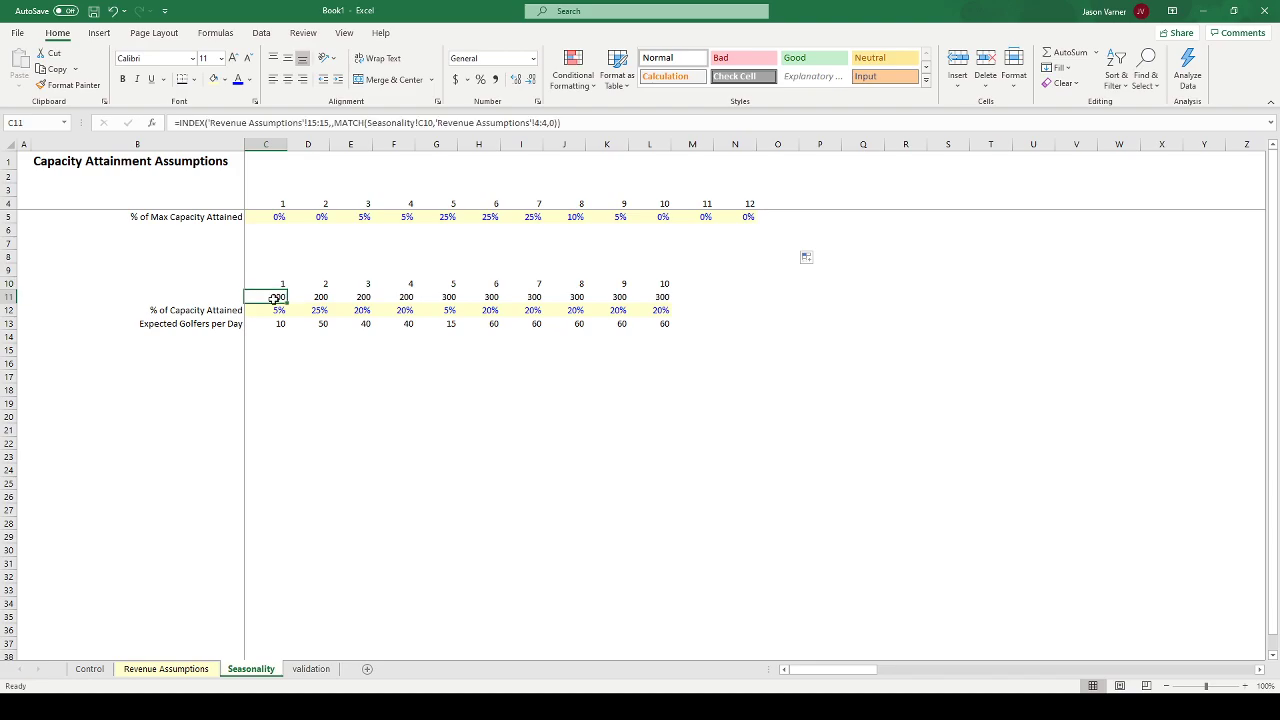
{"action": "left_click", "coordinate": [326, 297]}
{"action": "left_click", "coordinate": [365, 297]}
{"action": "left_click", "coordinate": [239, 298]}
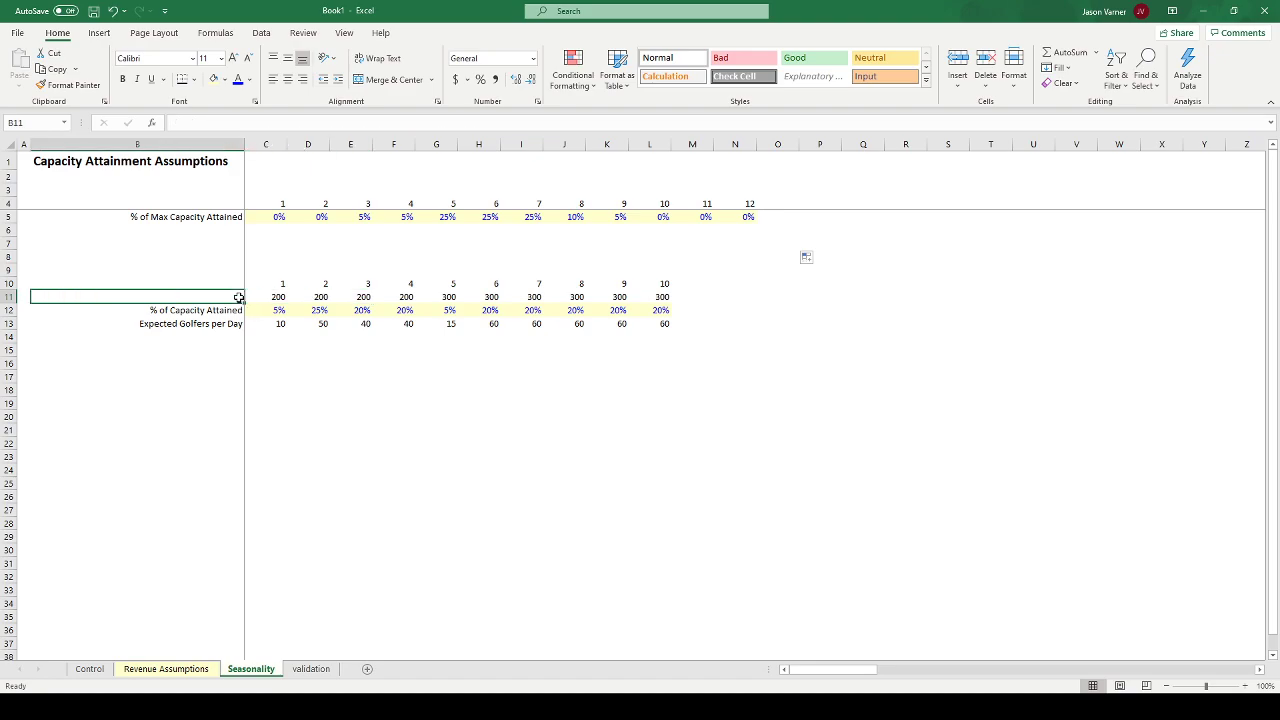
{"action": "type", "text": "Ma"}
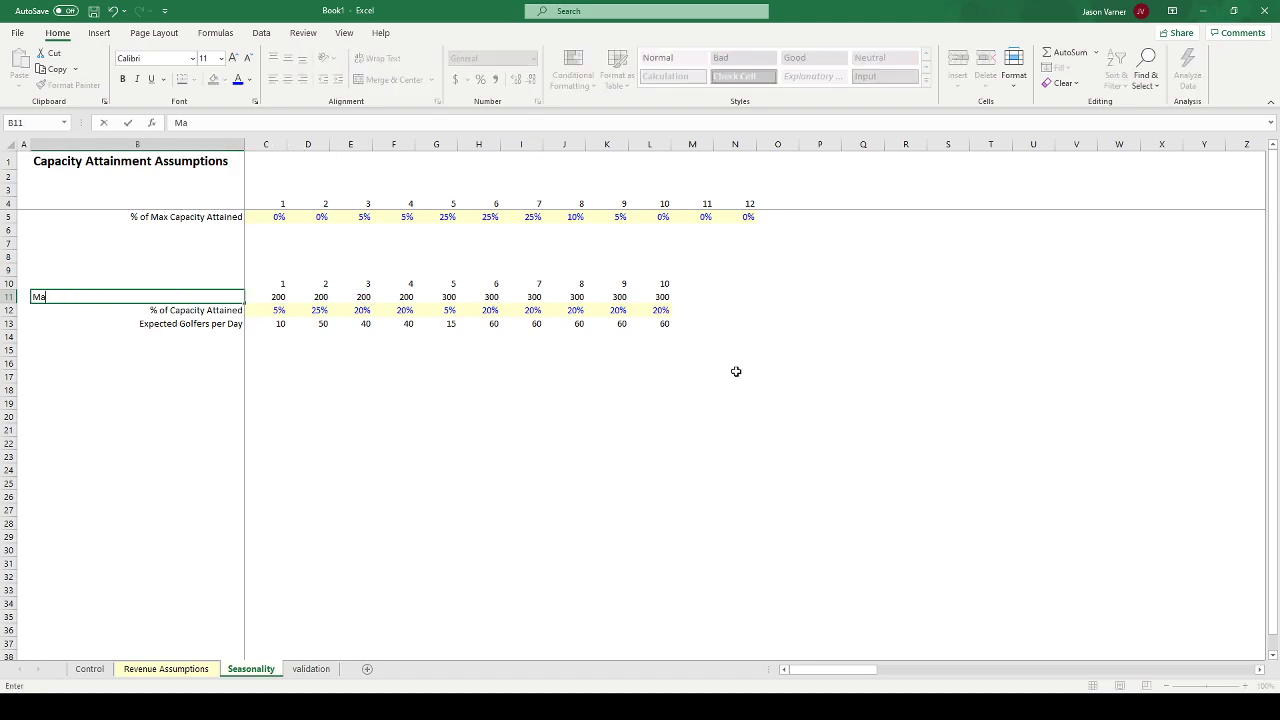
{"action": "type", "text": "x Possible Gofers per Day"}
{"action": "key", "text": "Return"}
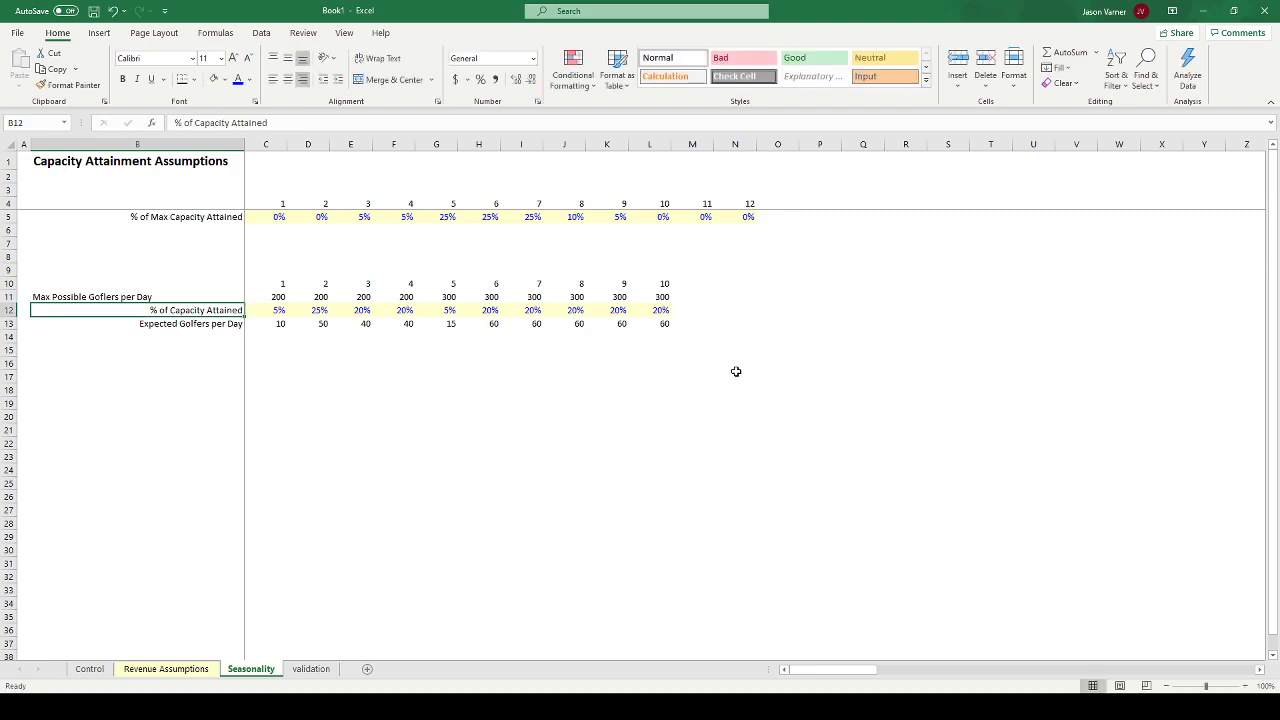
{"action": "left_click", "coordinate": [225, 293]}
{"action": "left_click", "coordinate": [302, 82]}
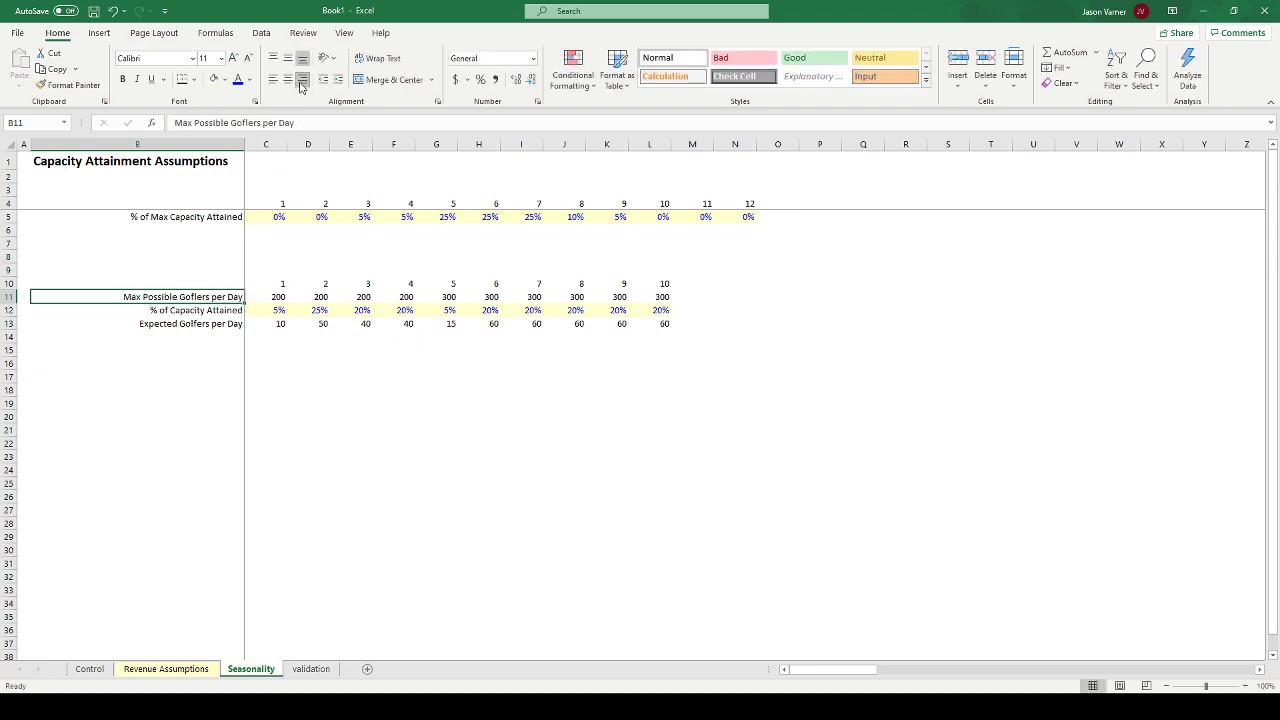
- Set the % of Max Capacity Attained for month 6 in row 5 to 30%
{"action": "left_click", "coordinate": [276, 217]}
{"action": "left_click", "coordinate": [315, 217]}
{"action": "left_click", "coordinate": [352, 218]}
{"action": "left_click_drag", "start_coordinate": [280, 311], "coordinate": [659, 312]}
{"action": "left_click", "coordinate": [658, 311]}
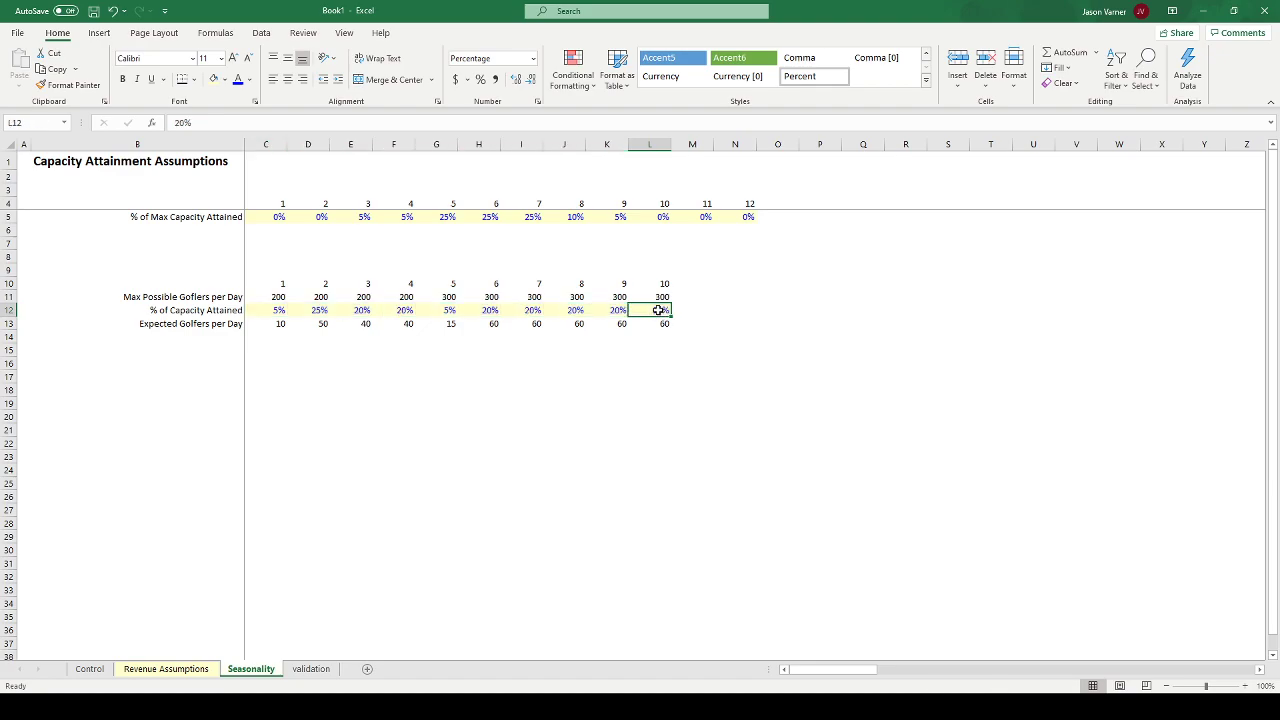
{"action": "left_click", "coordinate": [489, 216]}
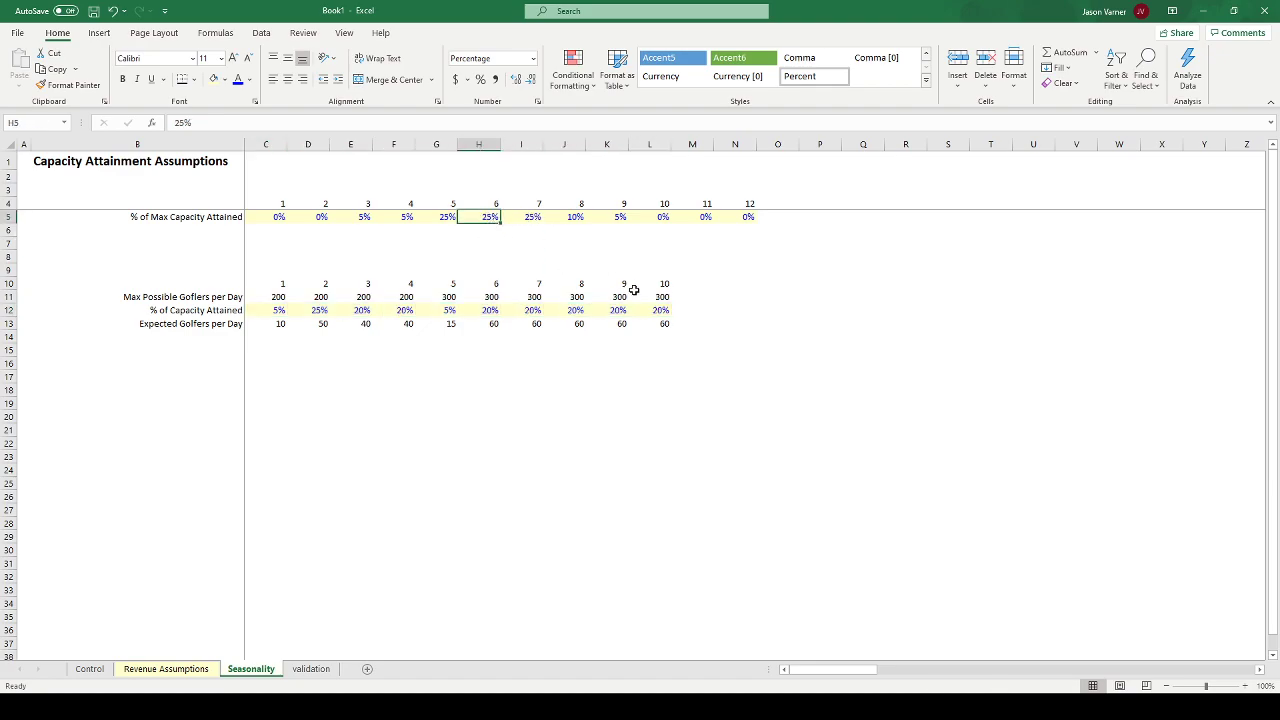
{"action": "type", "text": "30"}
{"action": "key", "text": "Return"}
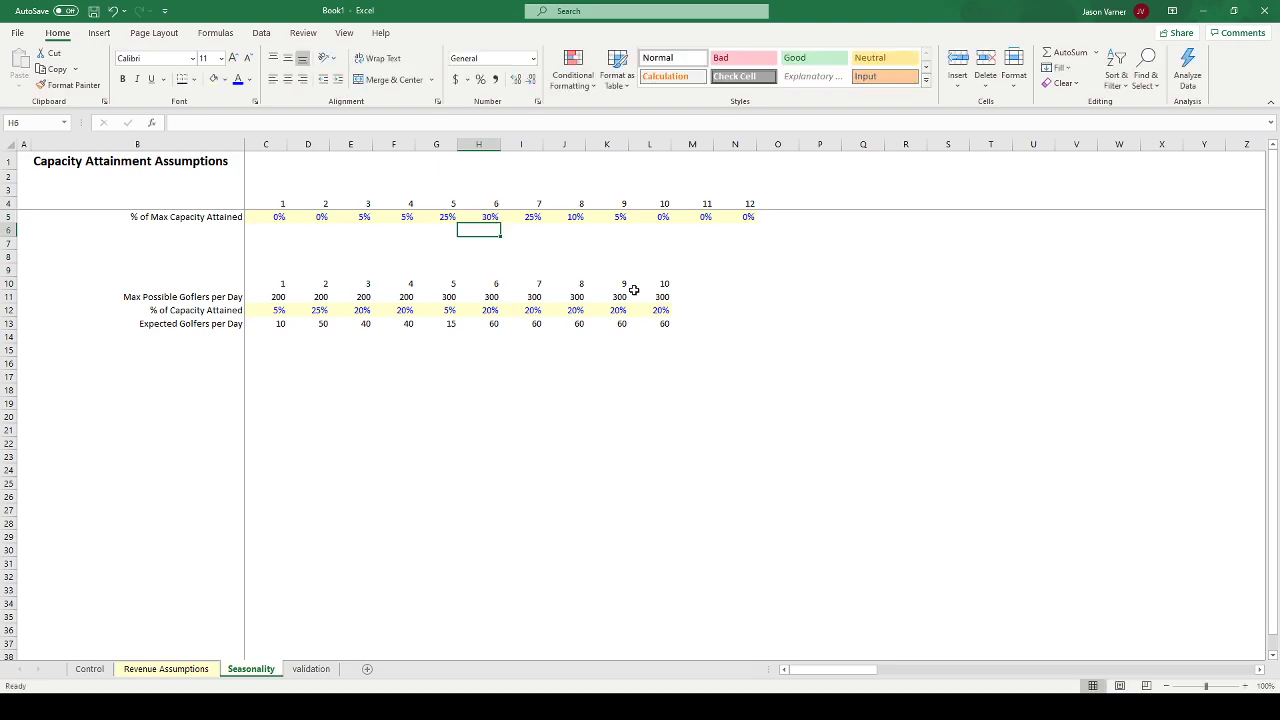
- Set the % of Capacity Attained for year 1 in row 12 to 30%
{"action": "left_click", "coordinate": [270, 311]}
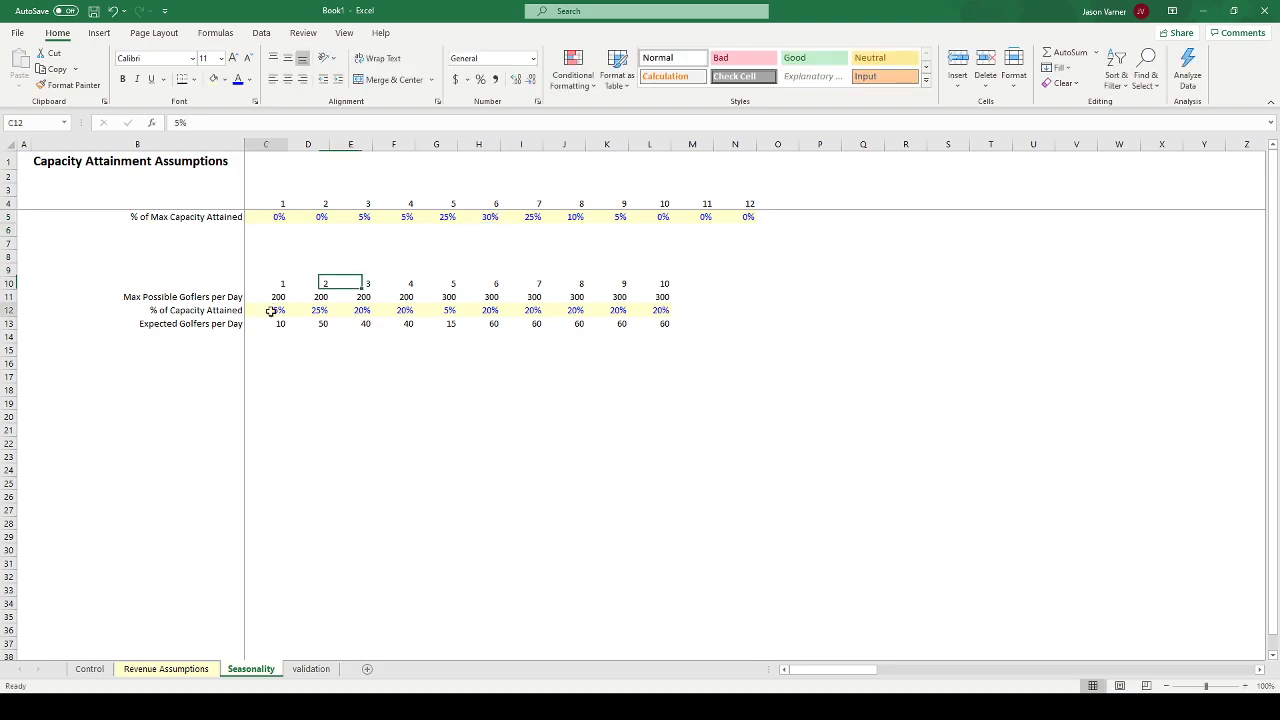
{"action": "type", "text": "30"}
{"action": "key", "text": "Return"}
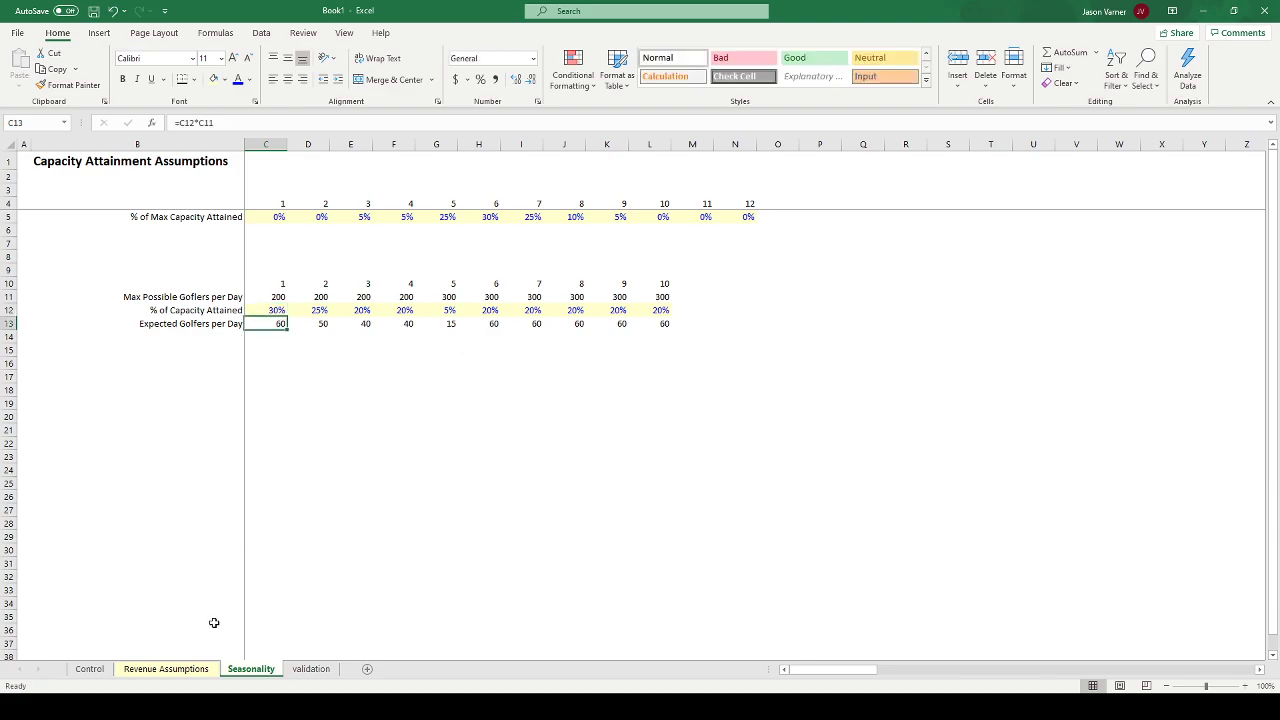
- Check the yearly figures on the Revenue Assumptions sheet and return to the Seasonality sheet
{"action": "left_click", "coordinate": [185, 670]}
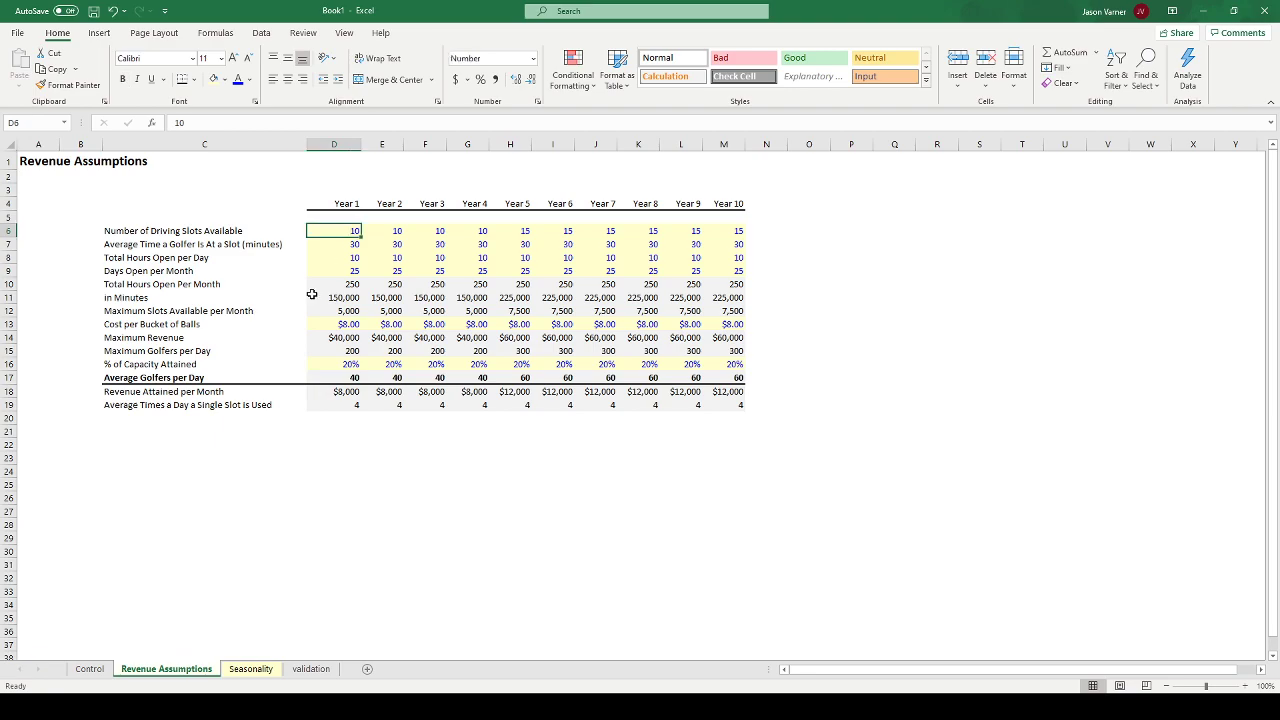
{"action": "left_click", "coordinate": [251, 669]}
{"action": "left_click", "coordinate": [374, 444]}
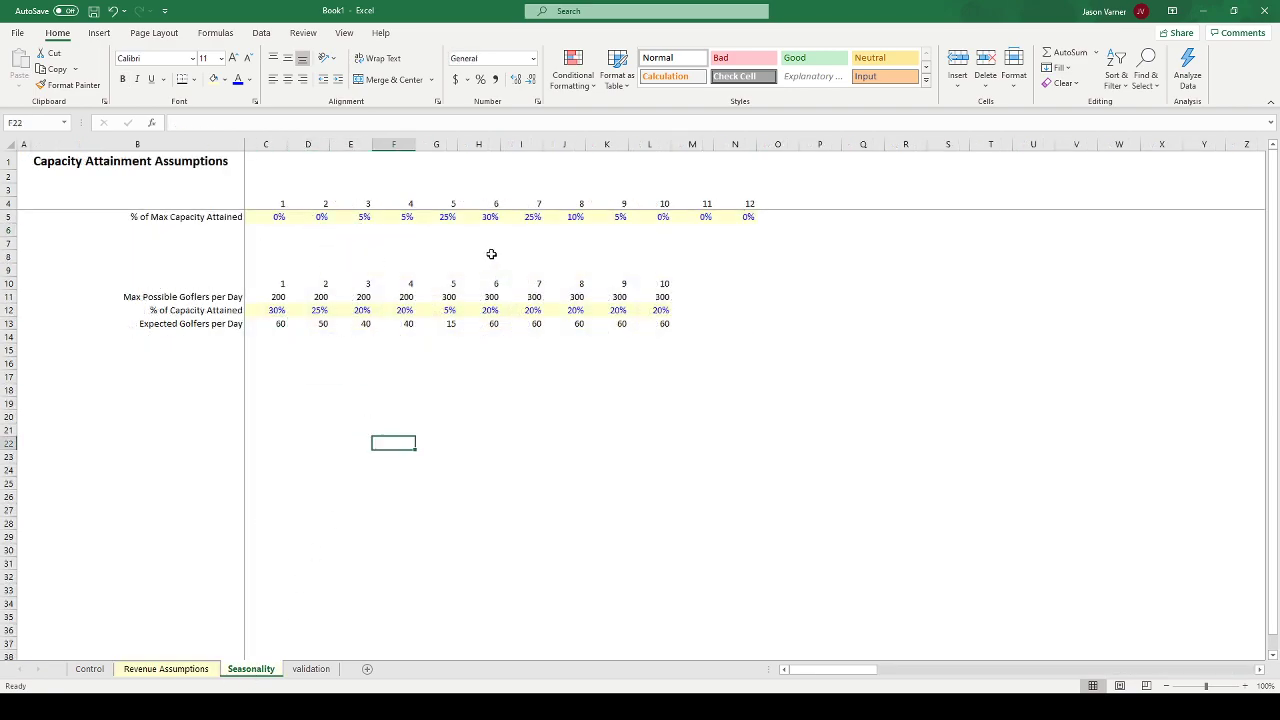
- Review the monthly % of Max Capacity Attained in row 5 alongside the Max Possible Golfers per Day in row 11
{"action": "left_click", "coordinate": [575, 218]}
{"action": "mouse_move", "coordinate": [748, 218]}
{"action": "left_mouse_down"}
{"action": "mouse_move", "coordinate": [270, 218]}
{"action": "mouse_move", "coordinate": [746, 216]}
{"action": "left_mouse_up"}
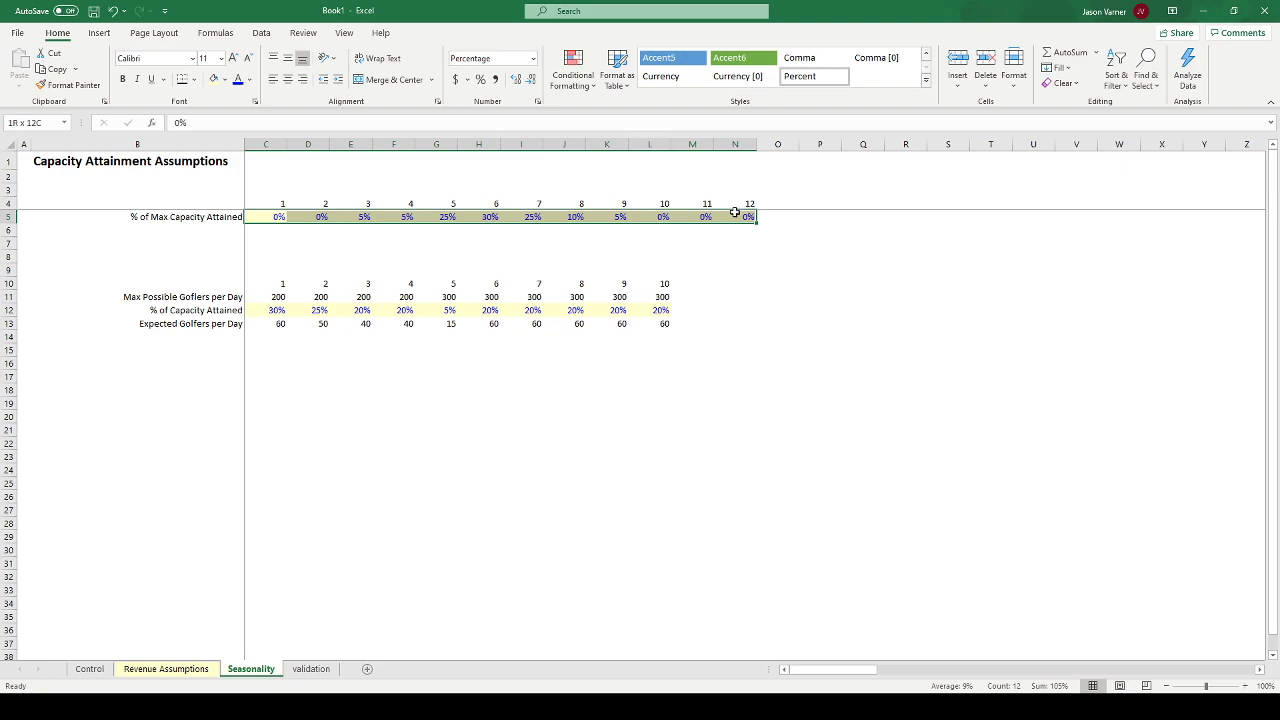
{"action": "left_click", "coordinate": [271, 216]}
{"action": "left_click_drag", "start_coordinate": [271, 216], "coordinate": [742, 216]}
{"action": "left_click", "coordinate": [490, 216]}
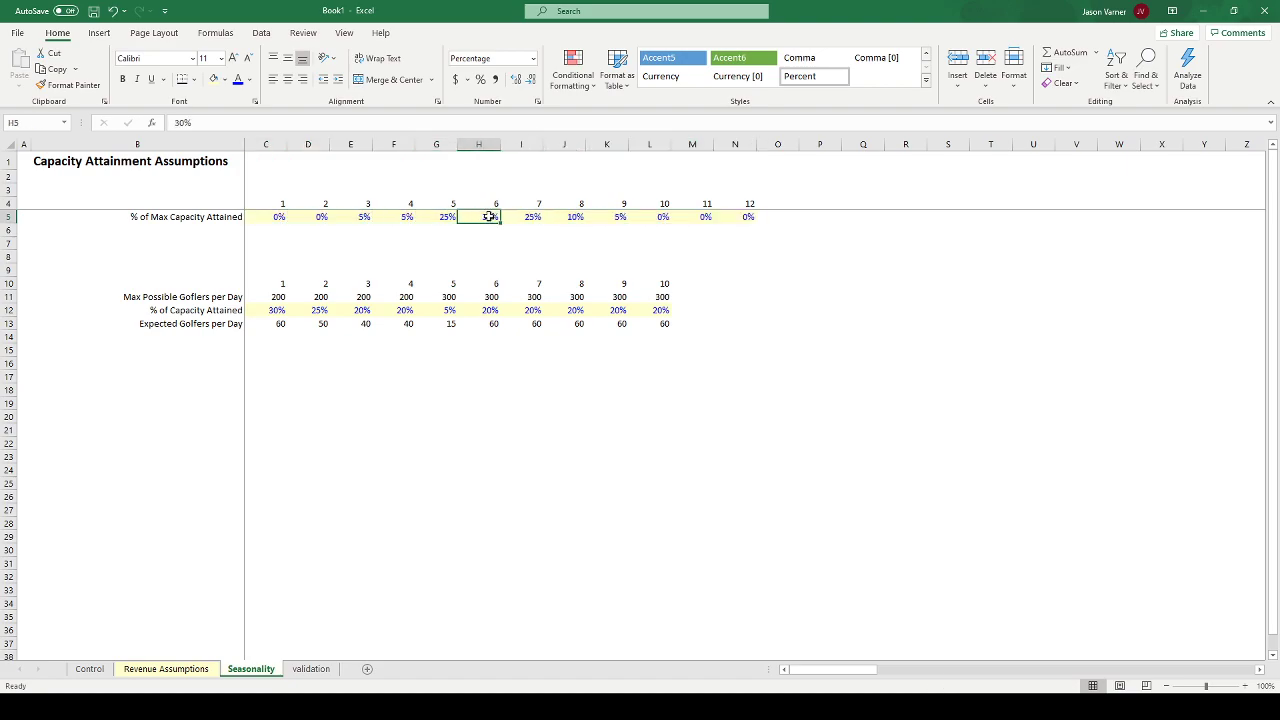
{"action": "left_click", "coordinate": [273, 296]}
{"action": "left_click_drag", "start_coordinate": [273, 296], "coordinate": [646, 296]}
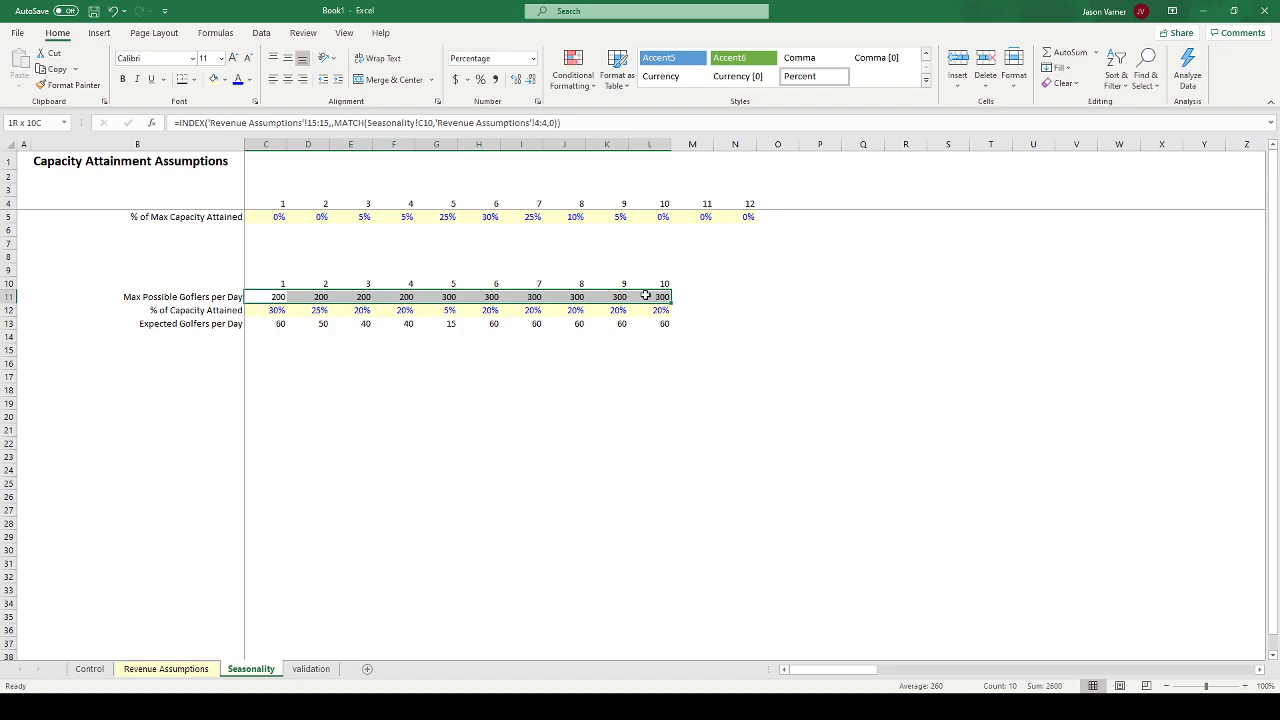
{"action": "left_click", "coordinate": [315, 217]}
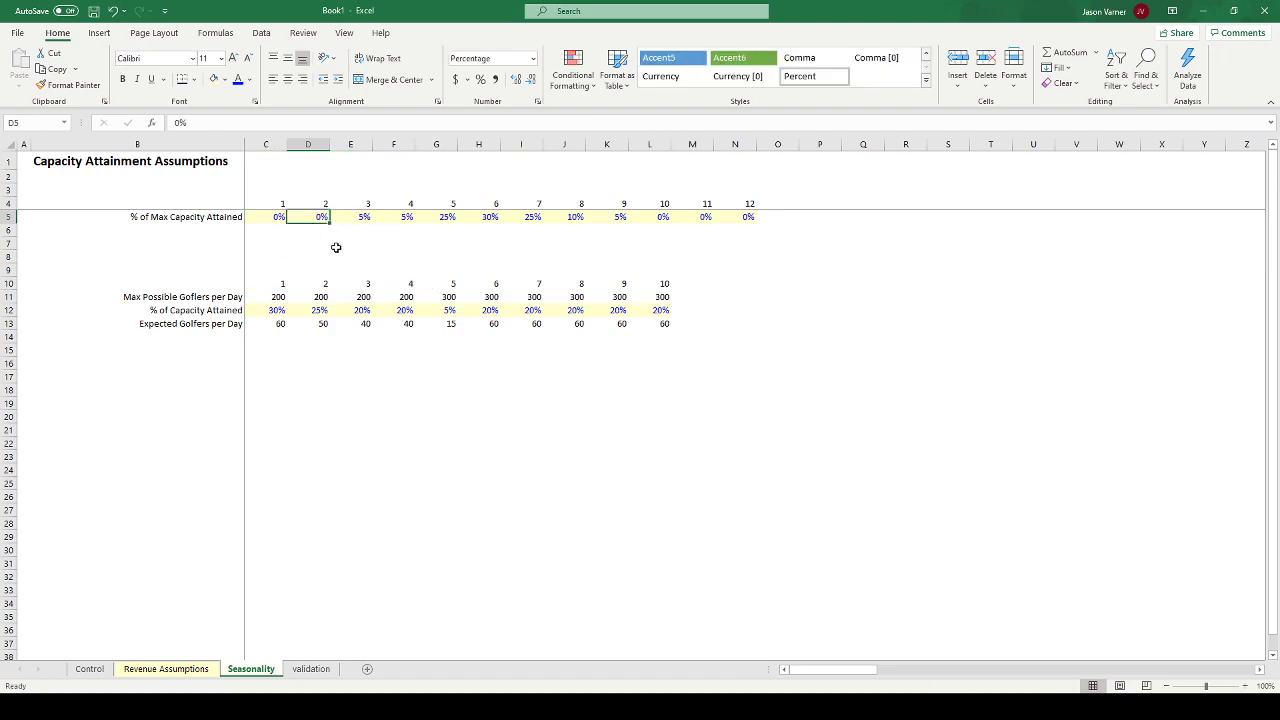
{"action": "left_click", "coordinate": [375, 206]}
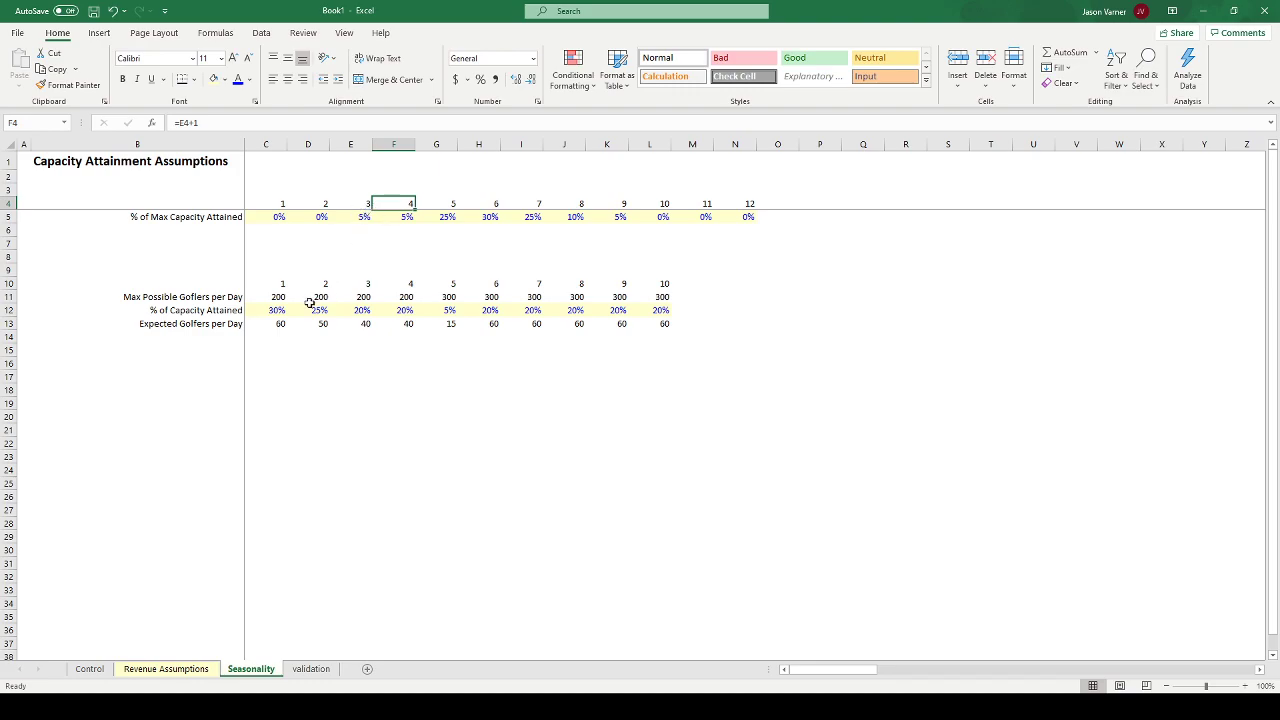
- Check the maximum golfers for each year, the monthly percentages, and the Expected Golfers per Day for the first three years
{"action": "left_click", "coordinate": [275, 298]}
{"action": "left_click", "coordinate": [320, 297]}
{"action": "left_click", "coordinate": [363, 297]}
{"action": "left_click", "coordinate": [406, 297]}
{"action": "left_click", "coordinate": [449, 297]}
{"action": "left_click", "coordinate": [482, 297]}
{"action": "left_click", "coordinate": [528, 297]}
{"action": "left_click", "coordinate": [572, 297]}
{"action": "left_click", "coordinate": [615, 297]}
{"action": "left_click", "coordinate": [646, 297]}
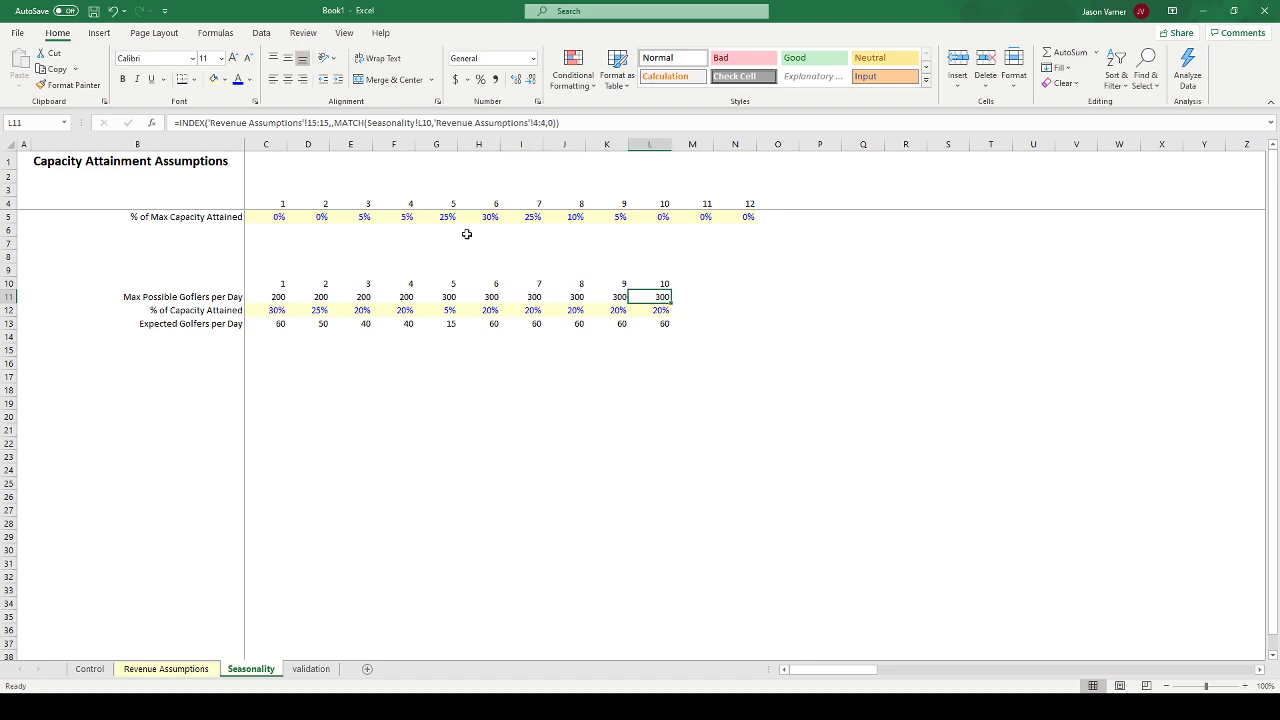
{"action": "left_click_drag", "start_coordinate": [278, 216], "coordinate": [752, 218]}
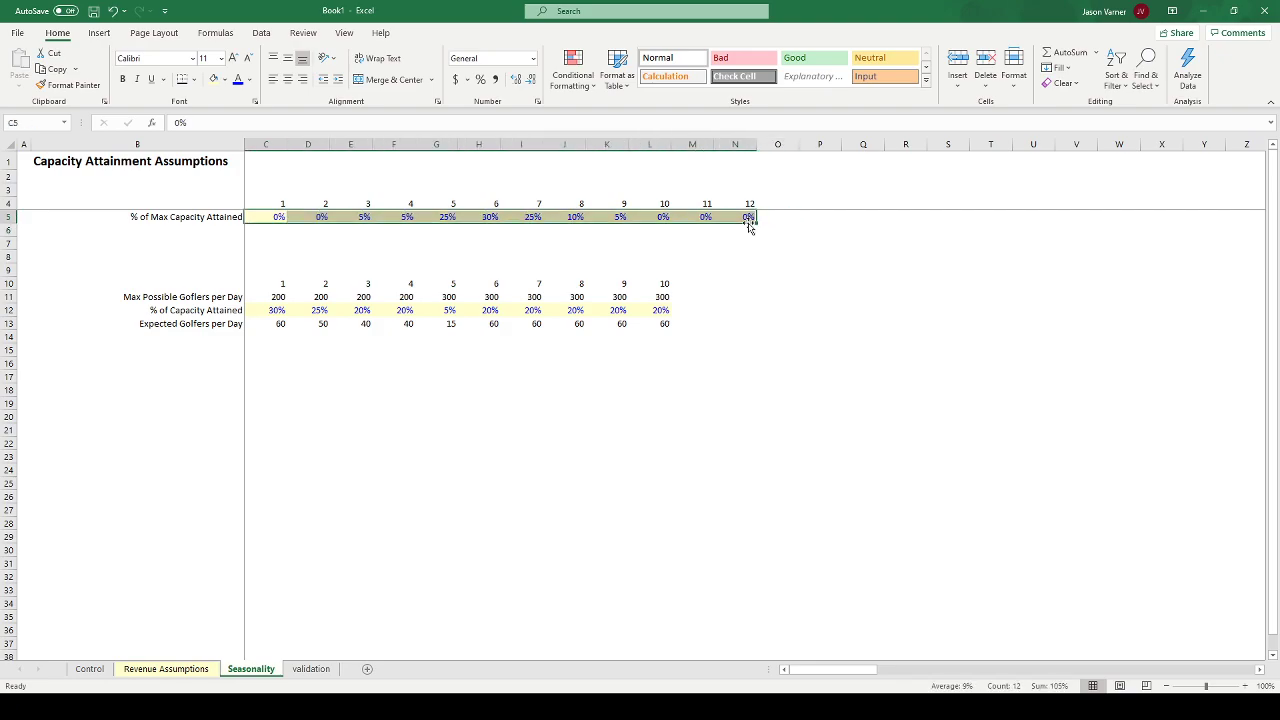
{"action": "left_click", "coordinate": [280, 324]}
{"action": "left_click", "coordinate": [318, 323]}
{"action": "left_click", "coordinate": [368, 324]}
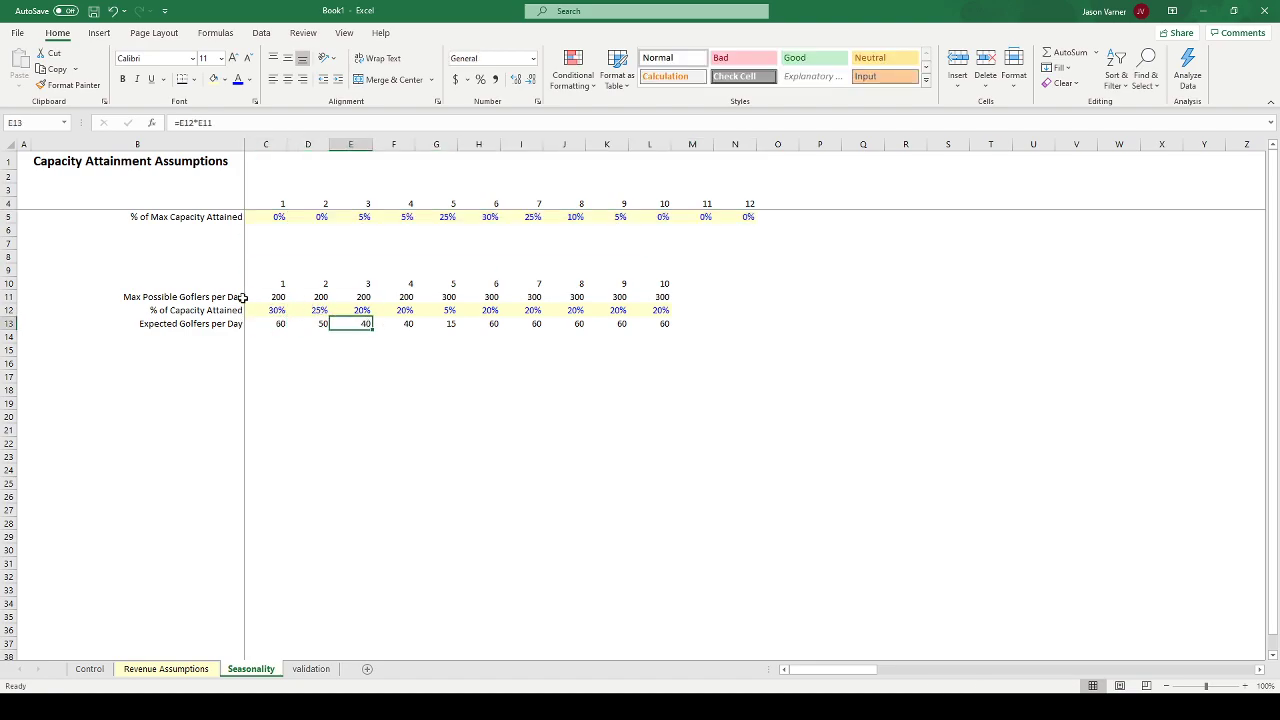
- Delete blank row 8 between the monthly percentages and the yearly golfers table
{"action": "left_click", "coordinate": [6, 257]}
{"action": "key", "text": "ctrl+minus"}
{"action": "left_click", "coordinate": [392, 378]}
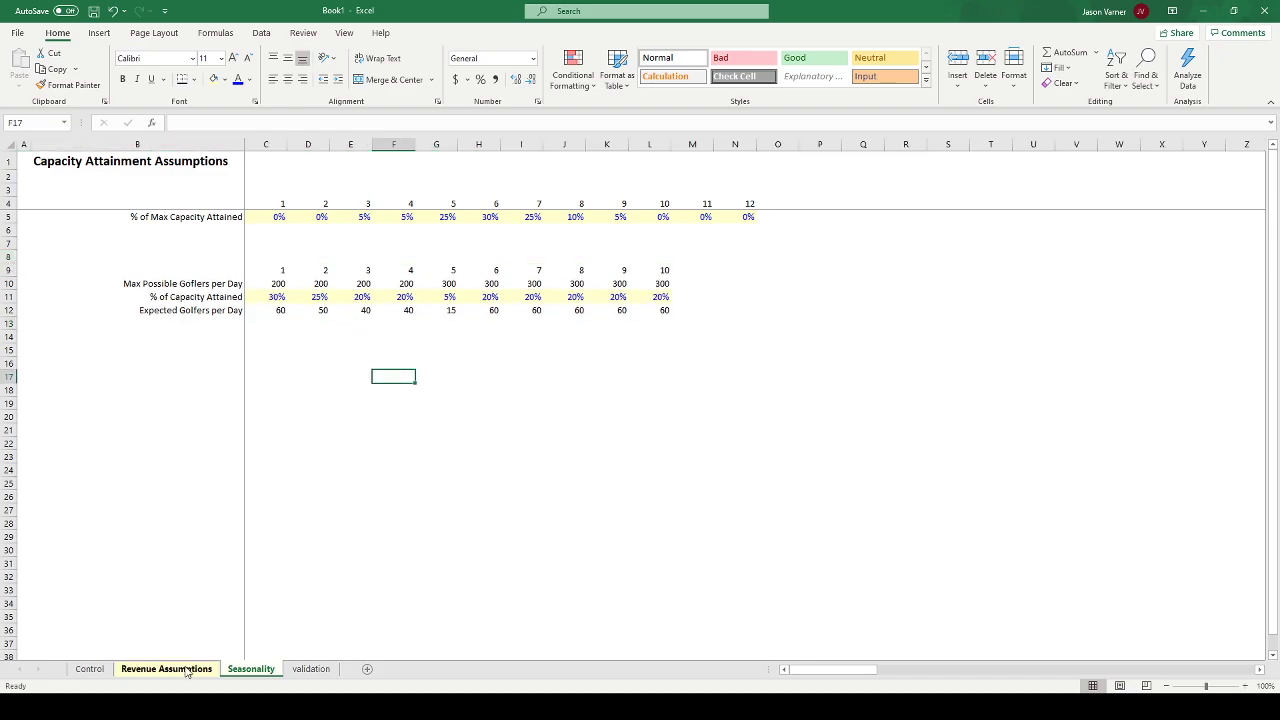
- On the Revenue Assumptions sheet, clear the contents and formatting of rows 16 to 19, from % of Capacity Attained to Average Times a Day
{"action": "left_click", "coordinate": [166, 668]}
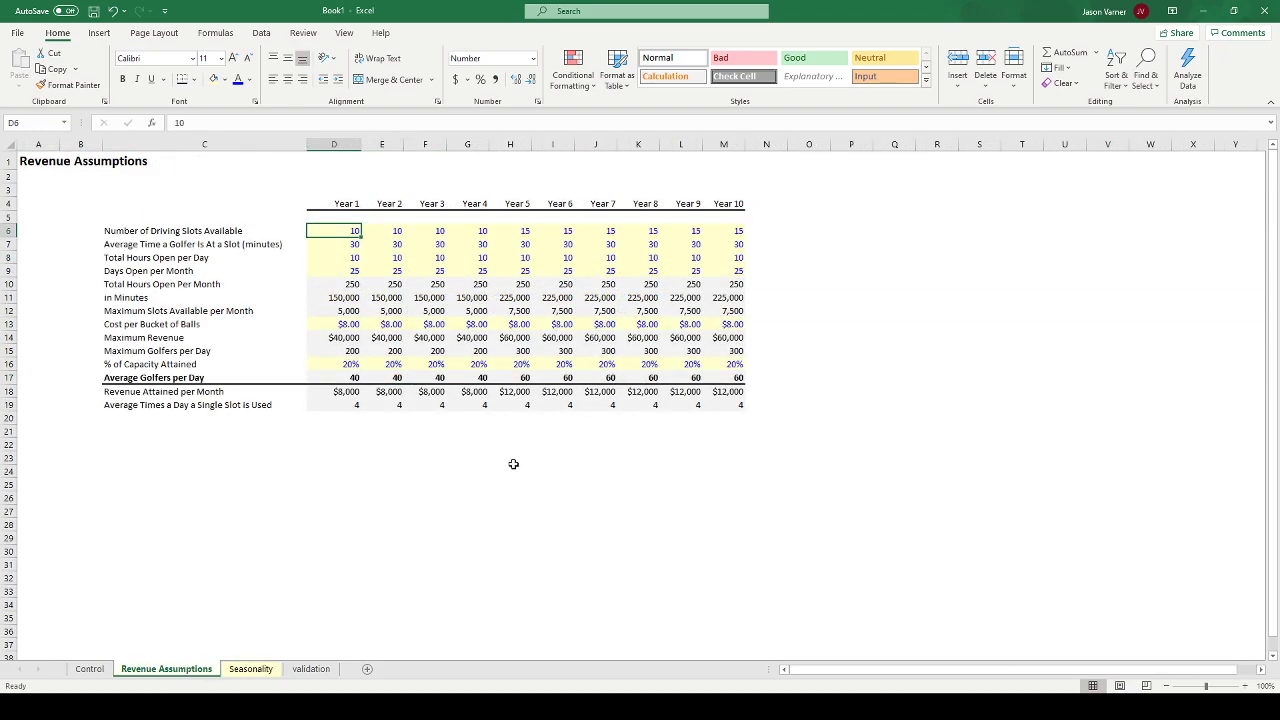
{"action": "left_click", "coordinate": [342, 377]}
{"action": "left_click_drag", "start_coordinate": [763, 368], "coordinate": [766, 400]}
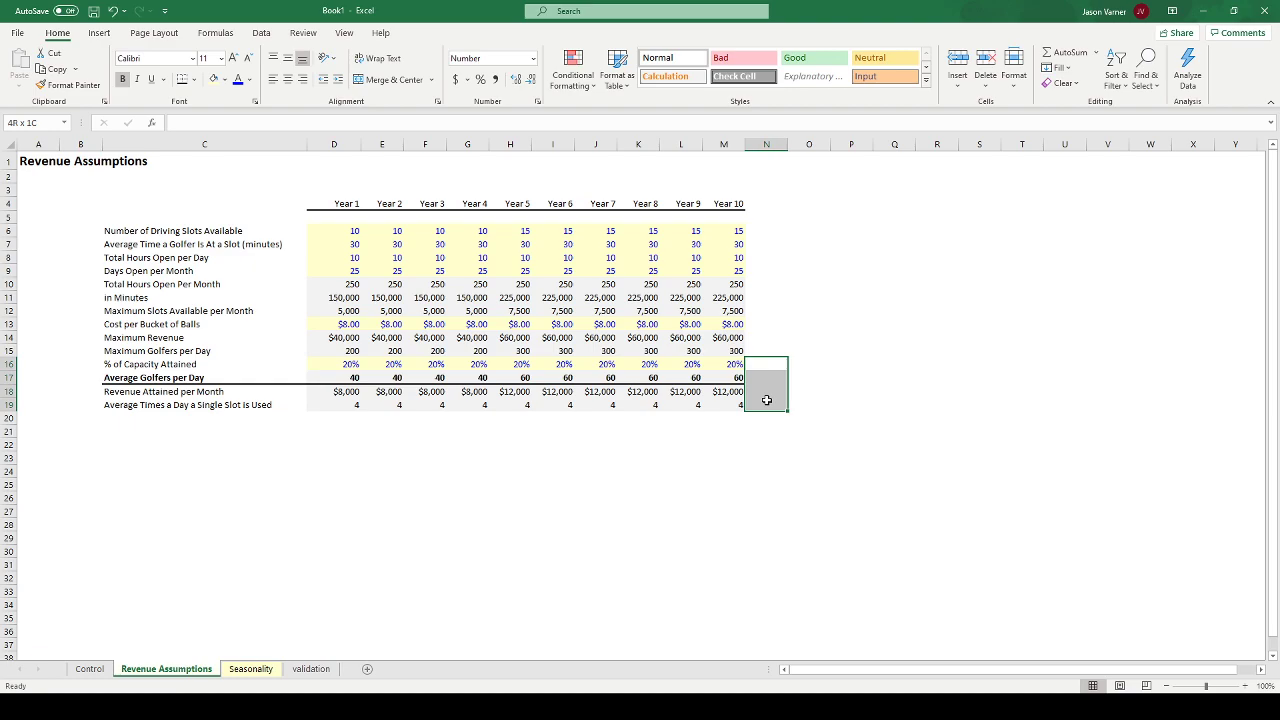
{"action": "left_click_drag", "start_coordinate": [766, 400], "coordinate": [334, 349]}
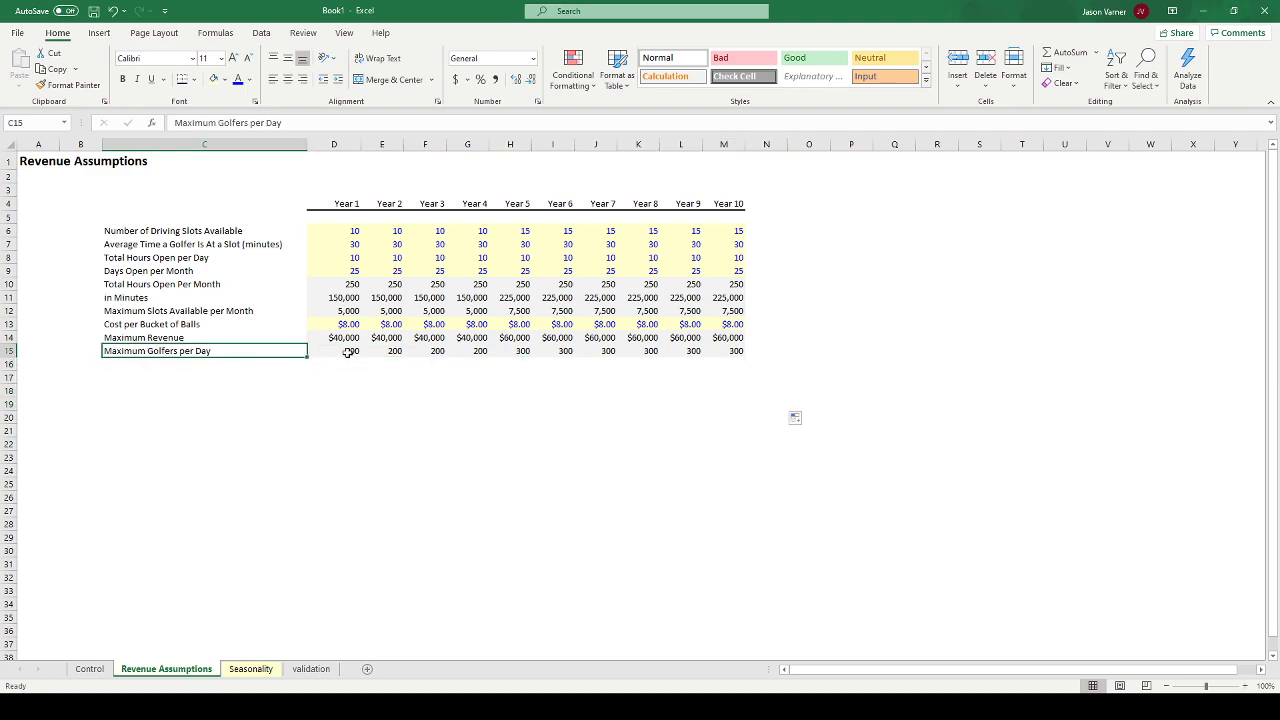
- Check the Maximum Golfers per Day formulas in row 15 and narrow column B to a thin spacer
{"action": "left_click", "coordinate": [355, 351]}
{"action": "left_click", "coordinate": [438, 350]}
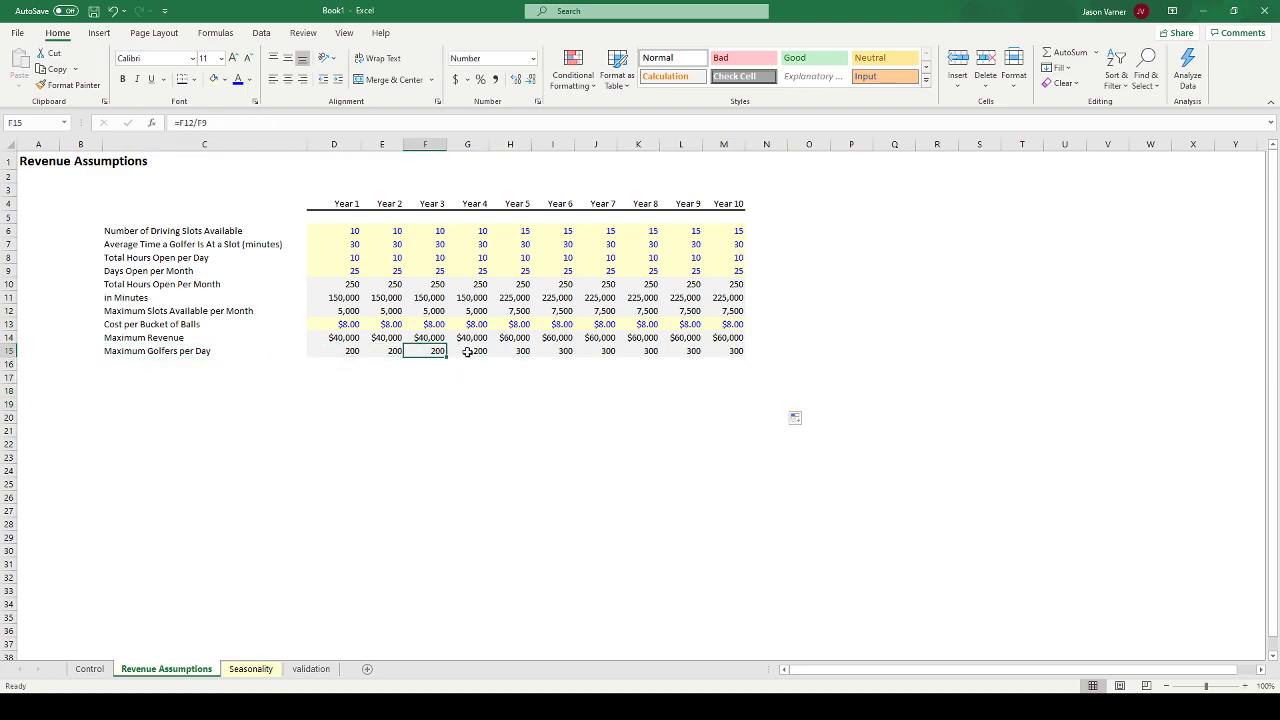
{"action": "left_click", "coordinate": [473, 351]}
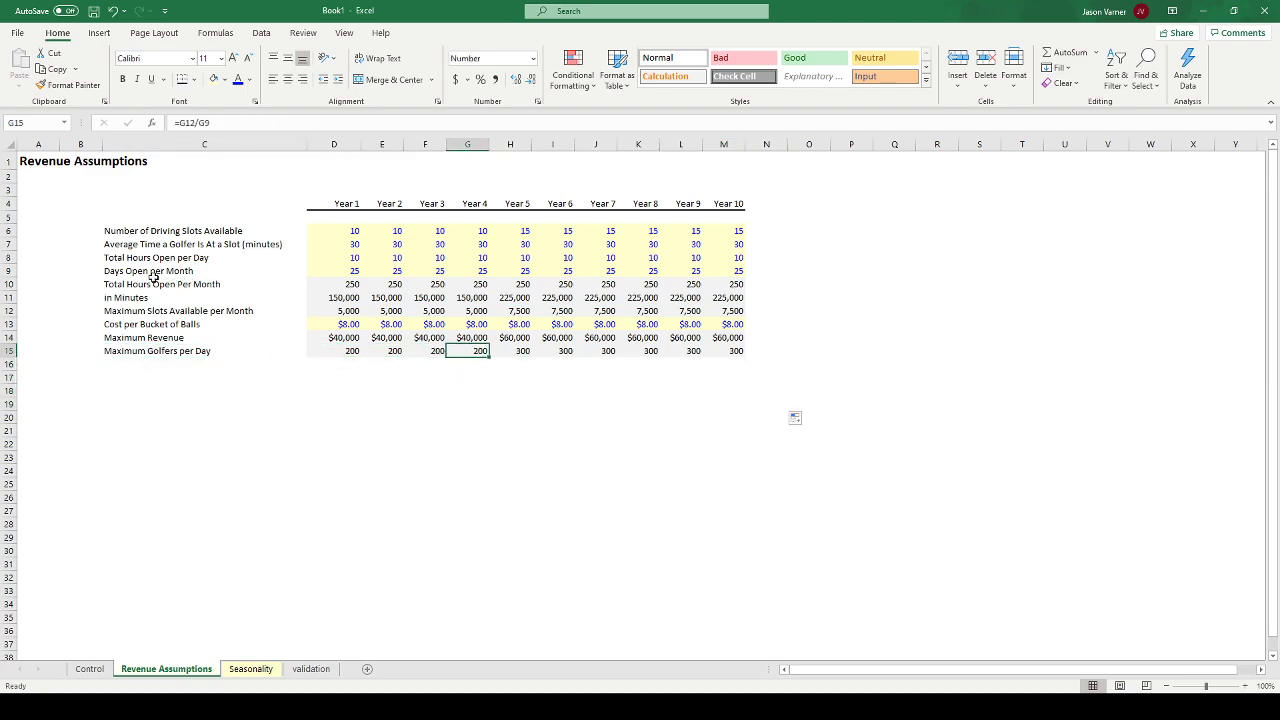
{"action": "left_click", "coordinate": [85, 144]}
{"action": "left_click_drag", "start_coordinate": [102, 144], "coordinate": [70, 144]}
{"action": "left_click", "coordinate": [240, 431]}
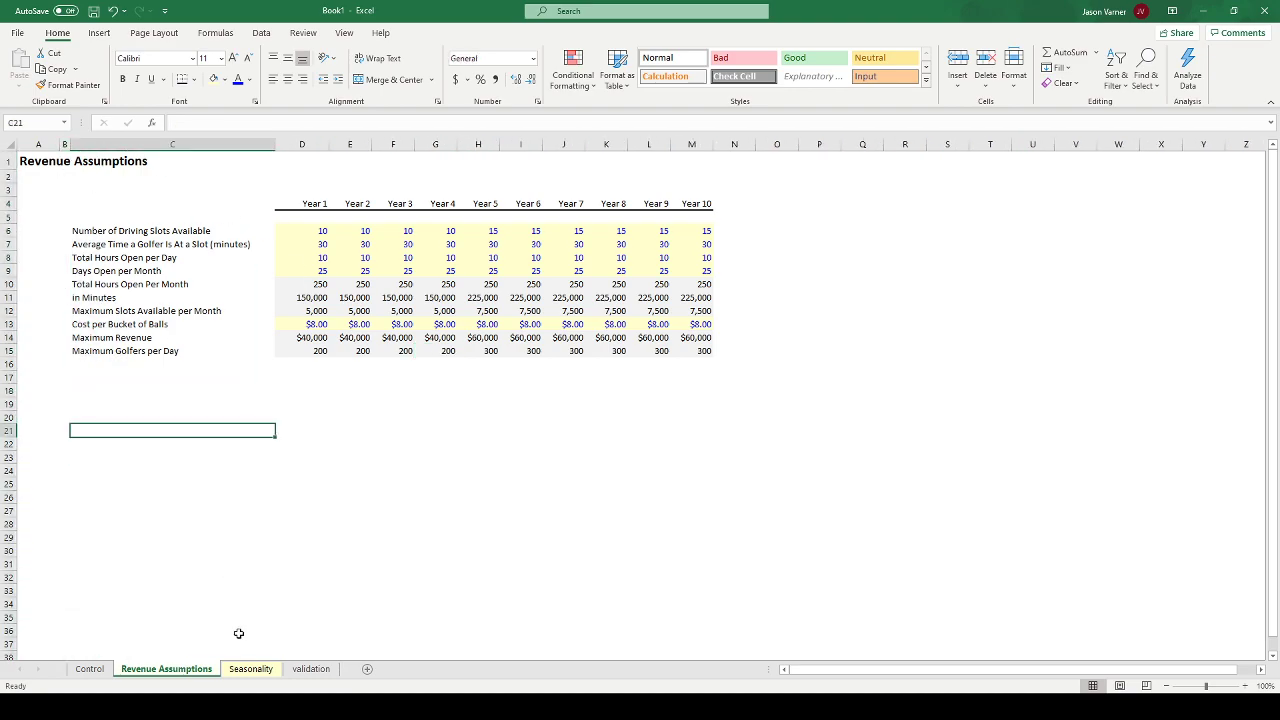
- Compare the monthly capacity percentages with the yearly attainment and expected golfers on the Seasonality sheet, and look over the Revenue Assumptions sheet
{"action": "left_click", "coordinate": [250, 669]}
{"action": "left_click_drag", "start_coordinate": [279, 217], "coordinate": [737, 220]}
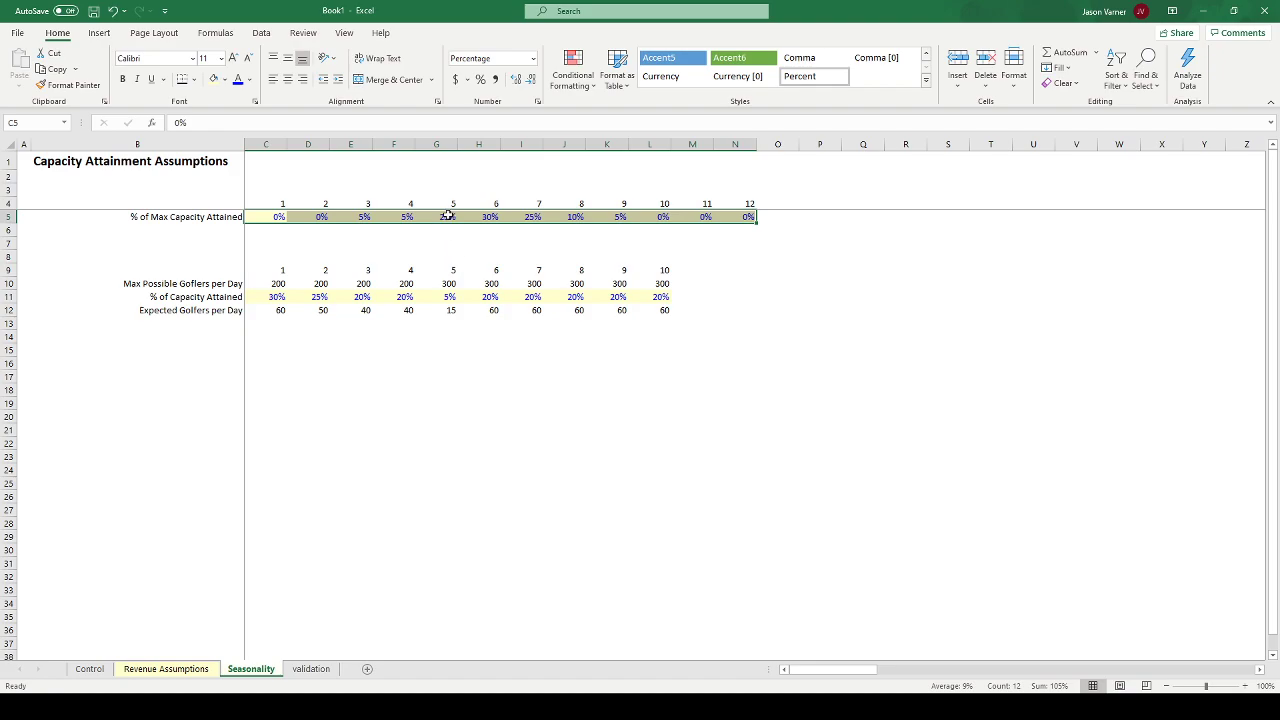
{"action": "left_click", "coordinate": [448, 216]}
{"action": "left_click", "coordinate": [486, 217]}
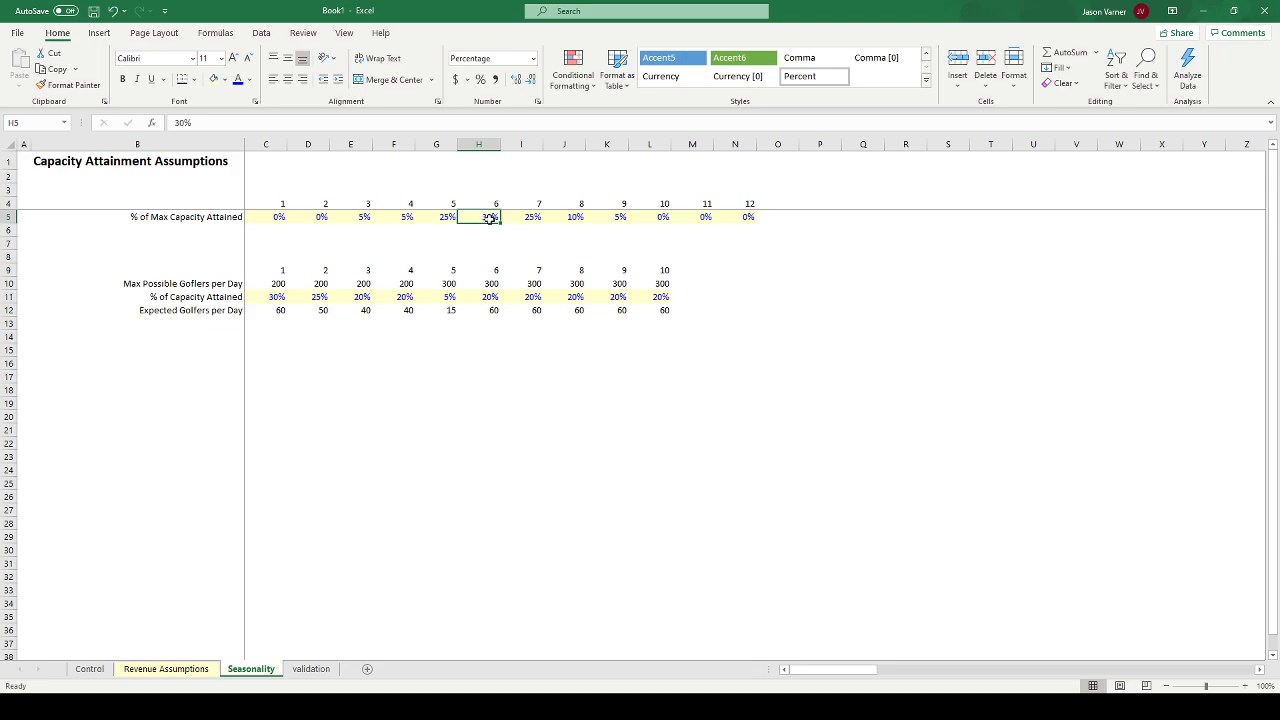
{"action": "left_click", "coordinate": [526, 218]}
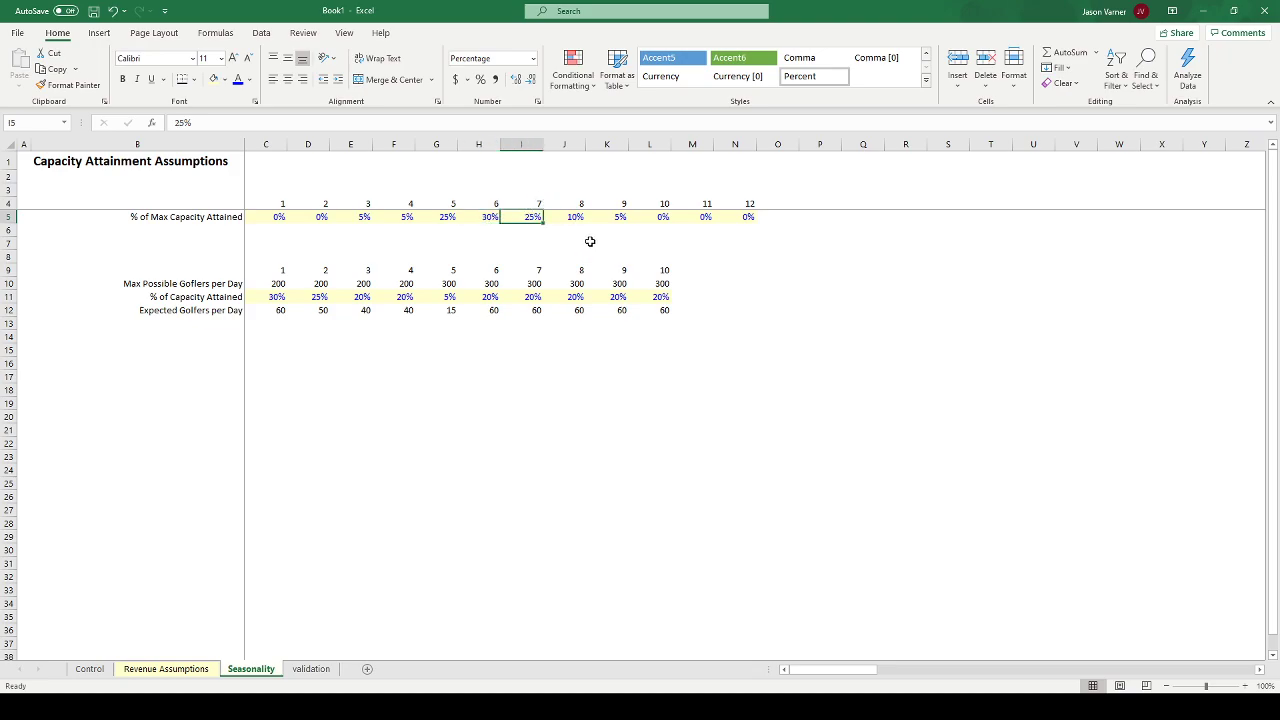
{"action": "left_click", "coordinate": [490, 217]}
{"action": "left_click", "coordinate": [447, 217]}
{"action": "left_click", "coordinate": [283, 296]}
{"action": "left_click", "coordinate": [282, 309]}
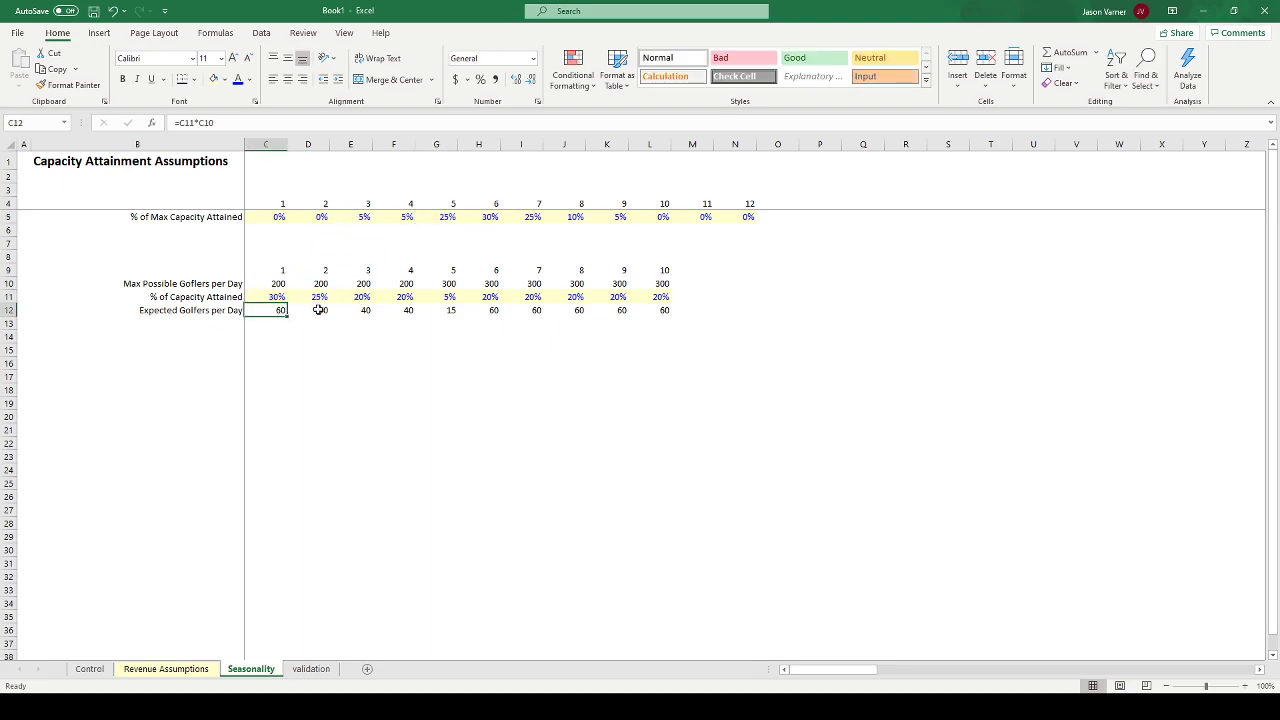
{"action": "left_click", "coordinate": [318, 310]}
{"action": "left_click", "coordinate": [318, 297]}
{"action": "key", "text": "Right"}
{"action": "key", "text": "Right"}
{"action": "key", "text": "Right"}
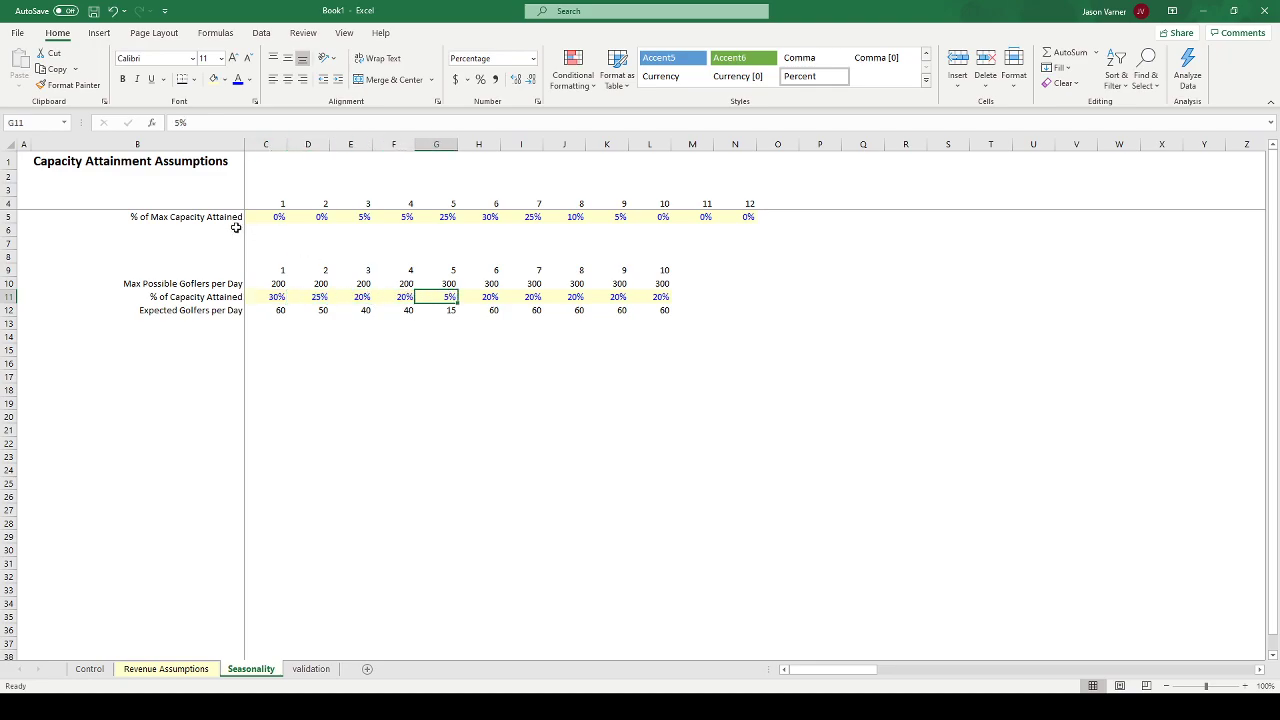
{"action": "left_click_drag", "start_coordinate": [278, 217], "coordinate": [731, 217]}
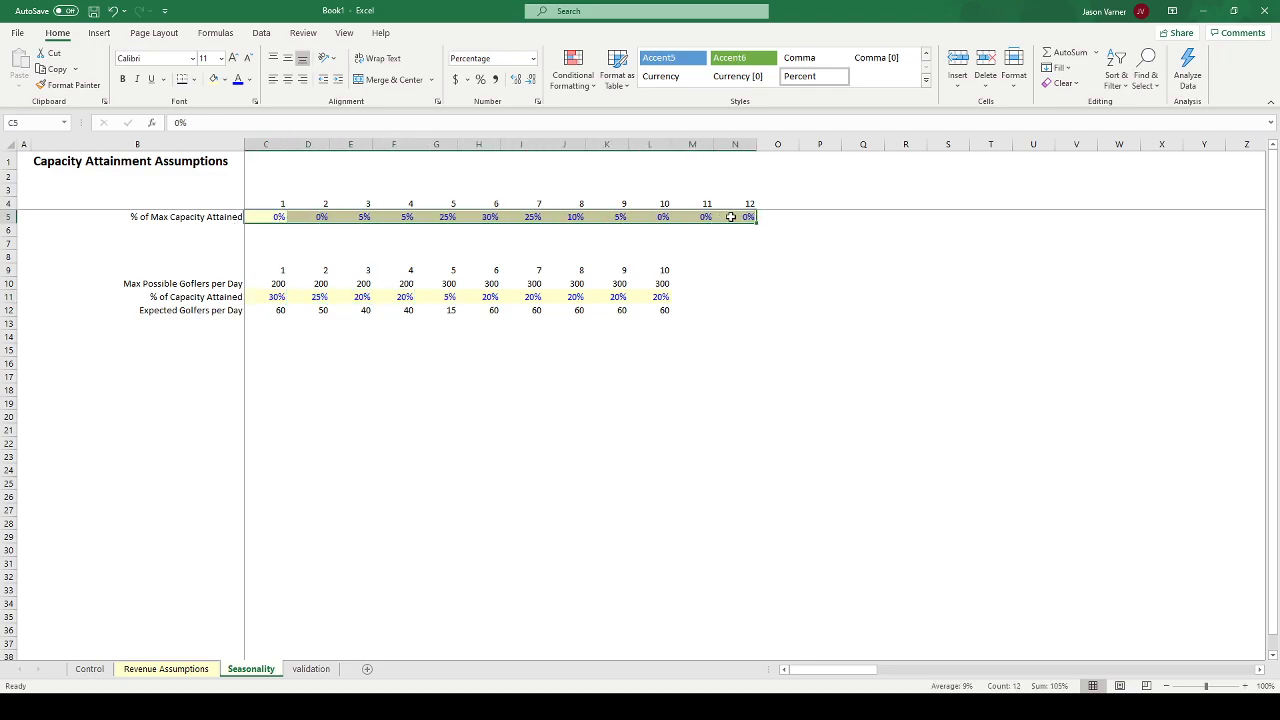
{"action": "left_click", "coordinate": [188, 668]}
{"action": "left_click", "coordinate": [472, 442]}
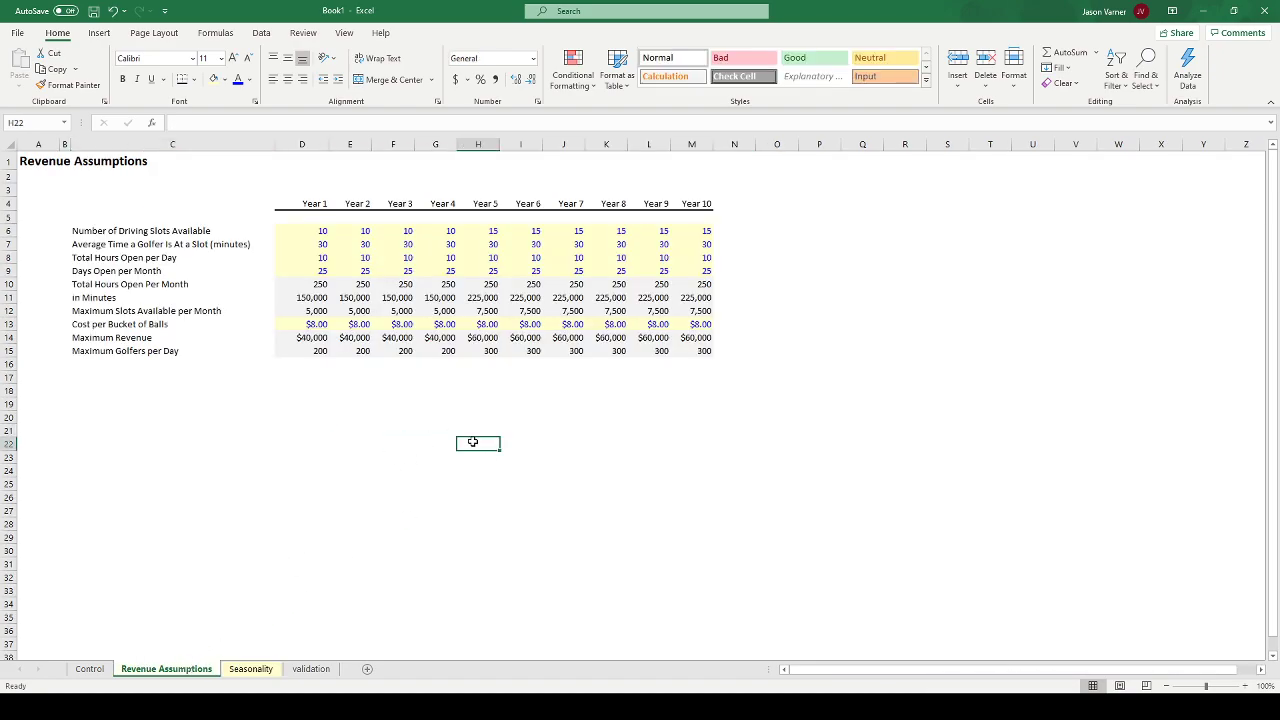
- On the Seasonality sheet, merge and center cells M9:P12 beside the yearly golfers table
{"action": "left_click", "coordinate": [251, 668]}
{"action": "left_click_drag", "start_coordinate": [695, 272], "coordinate": [803, 306]}
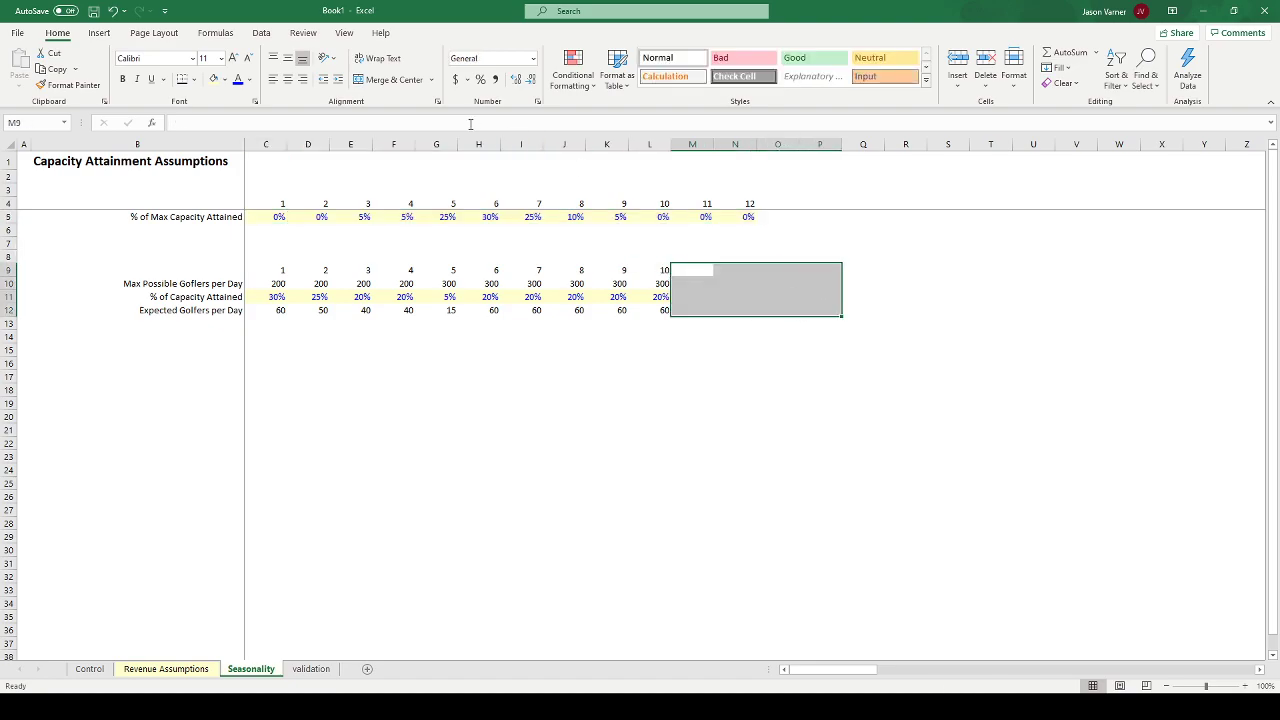
{"action": "left_click", "coordinate": [394, 82]}
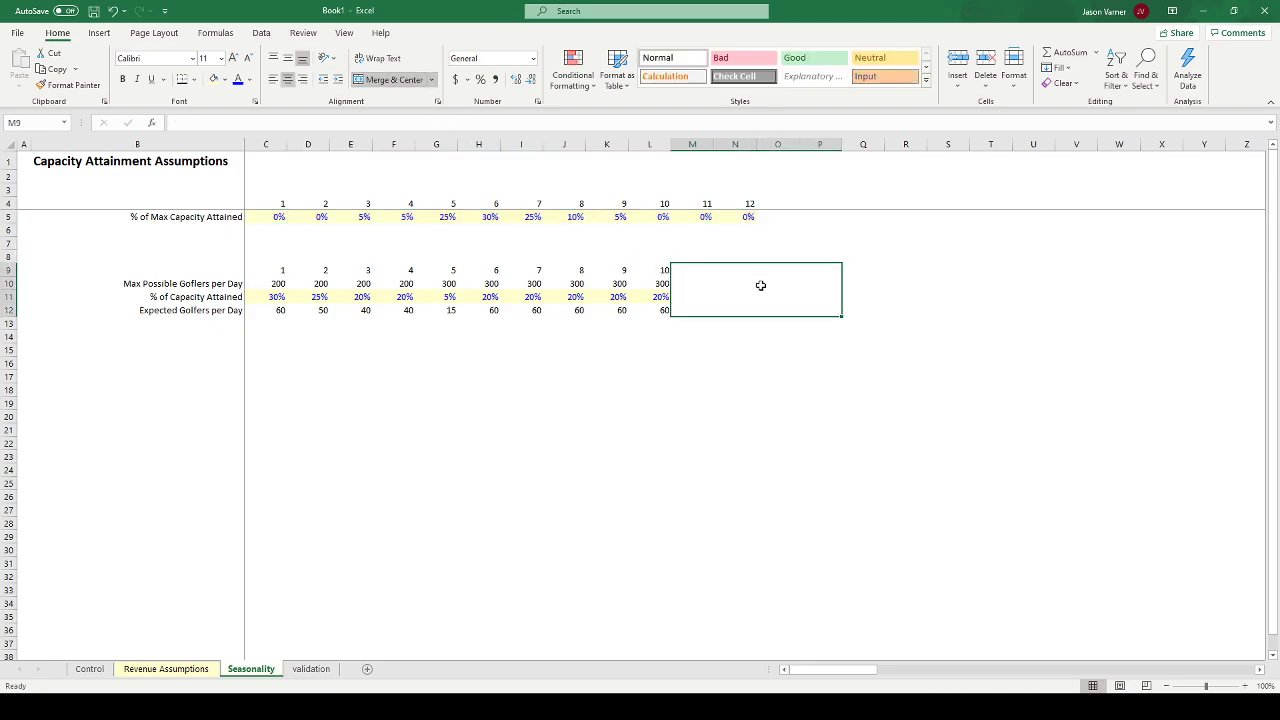
- Enter in the merged cell: "This area is just to help the user define row 5. Nothing in these rows (9-12) flow anywhere else on the model."
{"action": "type", "text": "This area"}
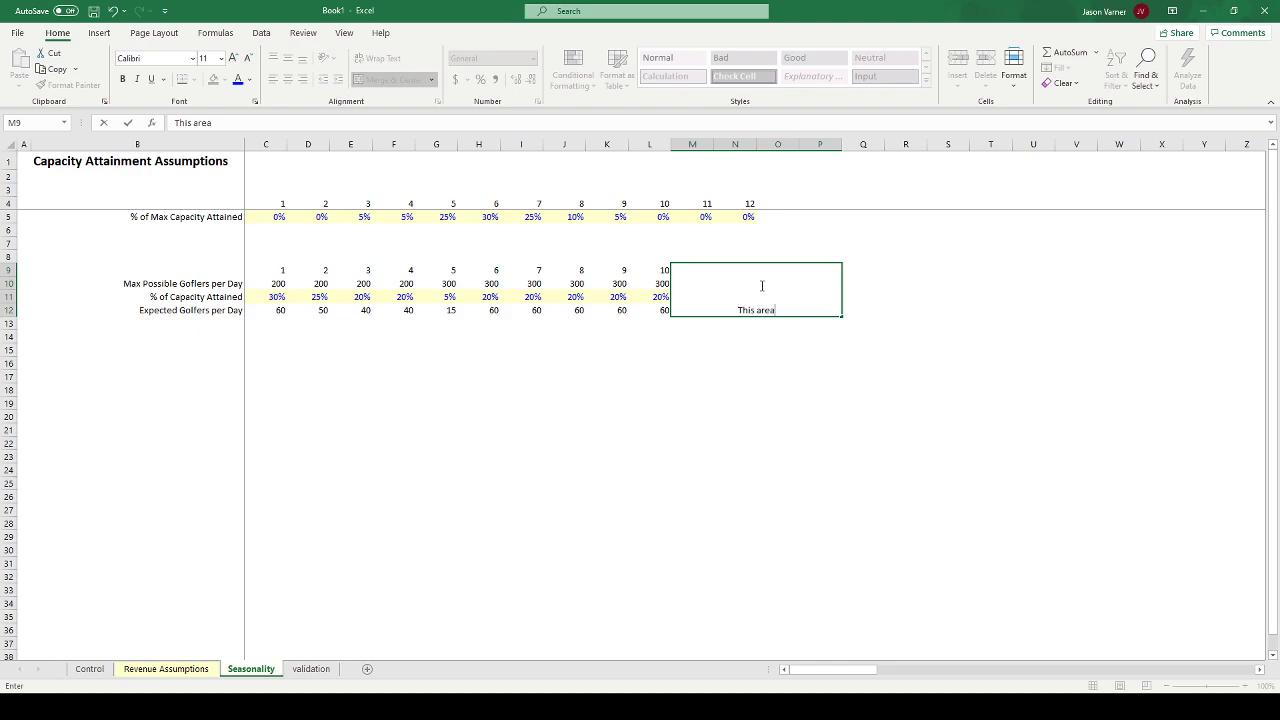
{"action": "type", "text": " is just to help"}
{"action": "type", "text": " define"}
{"action": "key", "text": "BackSpace"}
{"action": "key", "text": "BackSpace"}
{"action": "key", "text": "BackSpace"}
{"action": "key", "text": "BackSpace"}
{"action": "key", "text": "BackSpace"}
{"action": "key", "text": "BackSpace"}
{"action": "type", "text": "the user define"}
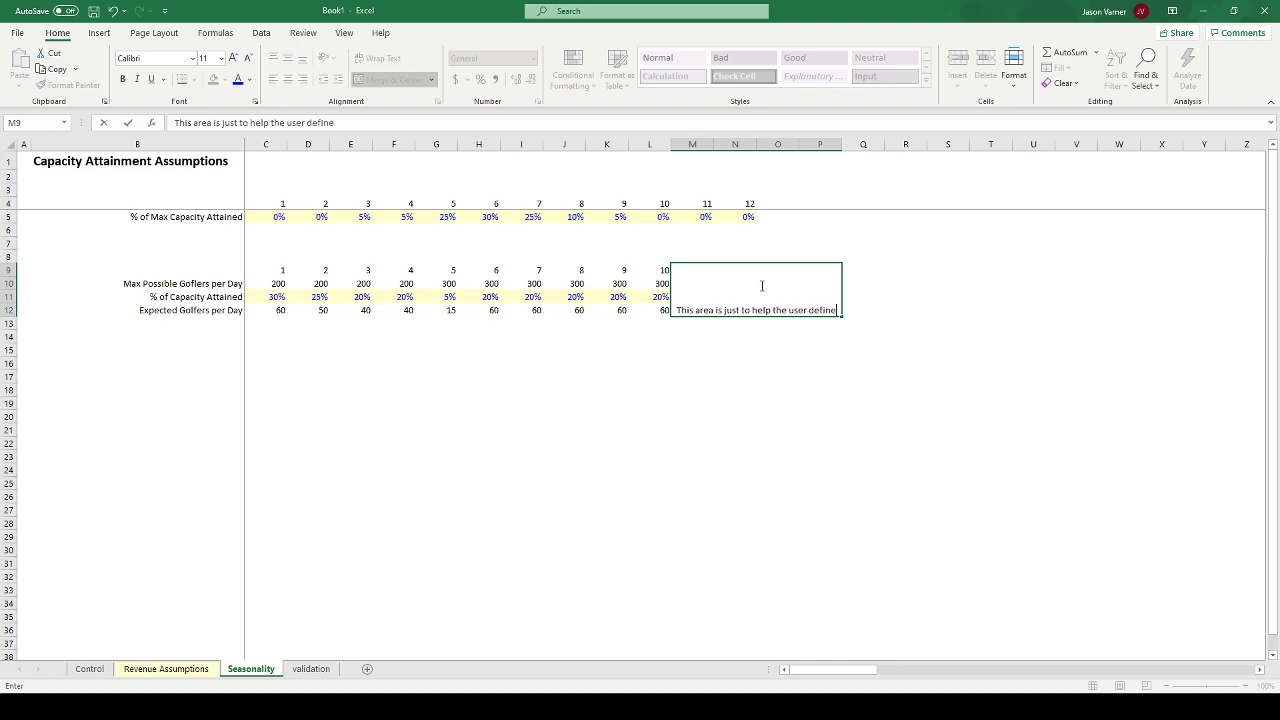
{"action": "type", "text": " row 5."}
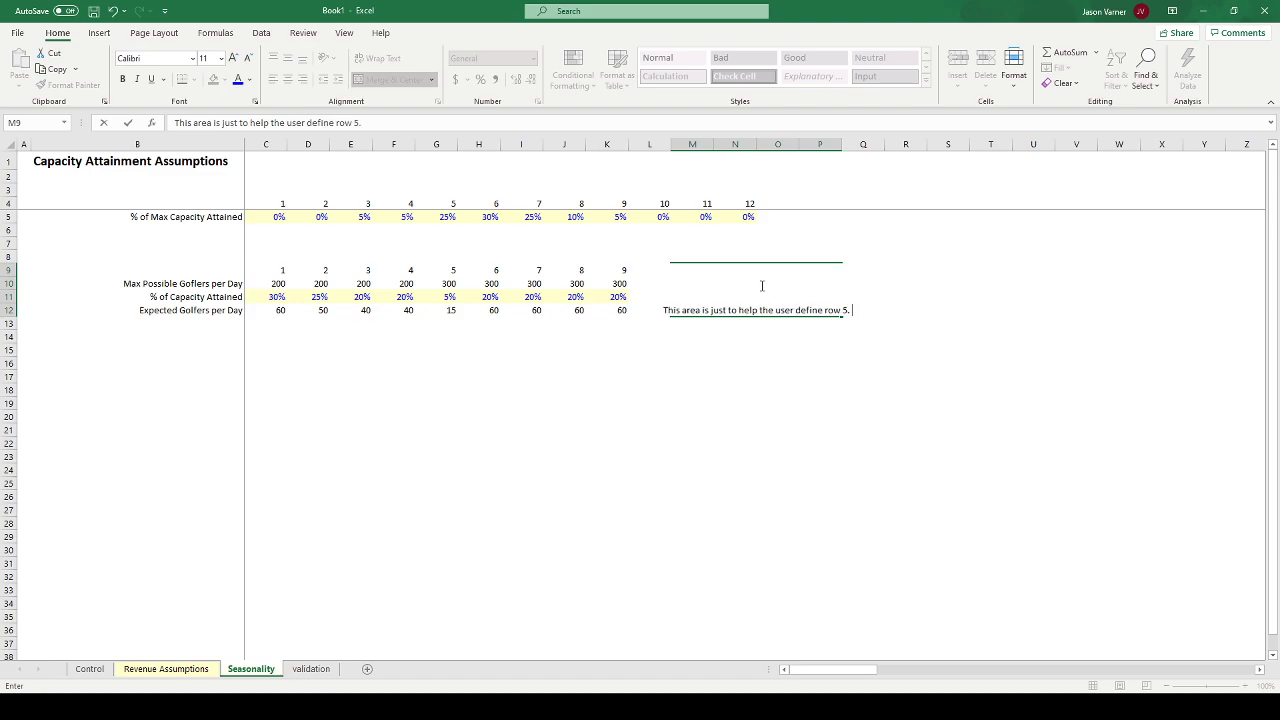
{"action": "type", "text": " Nothing in"}
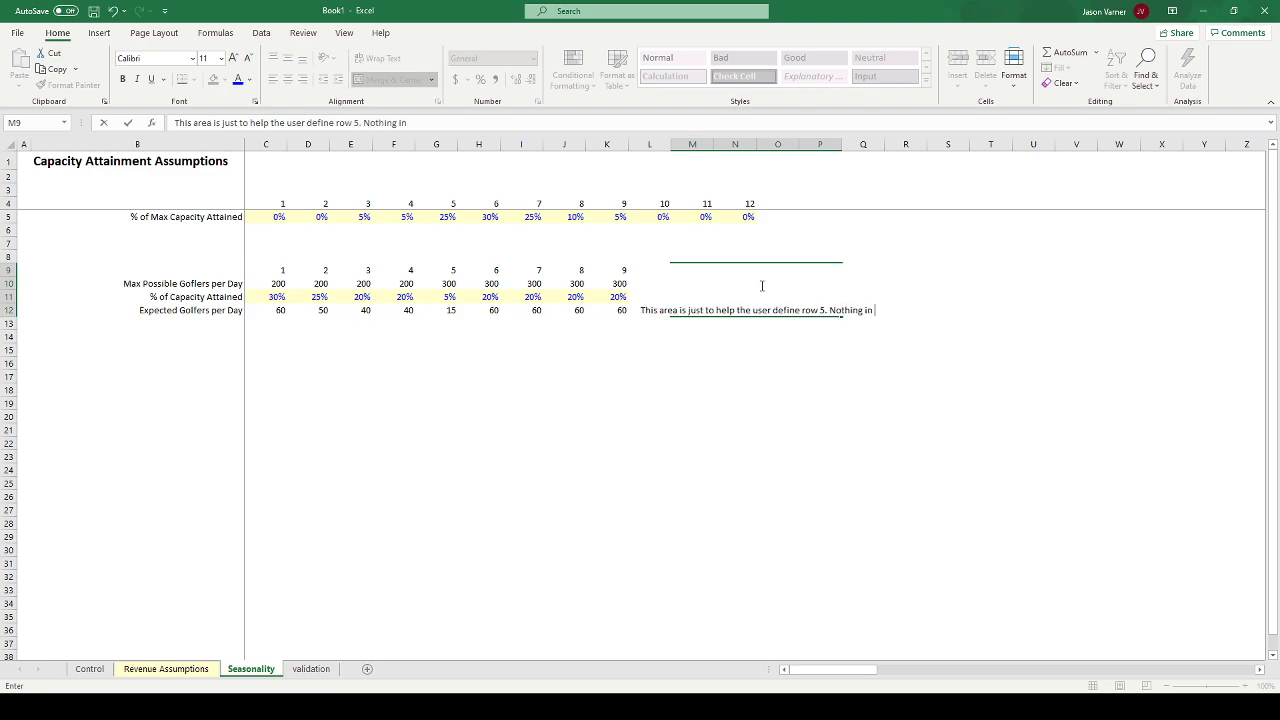
{"action": "type", "text": " these rows ("}
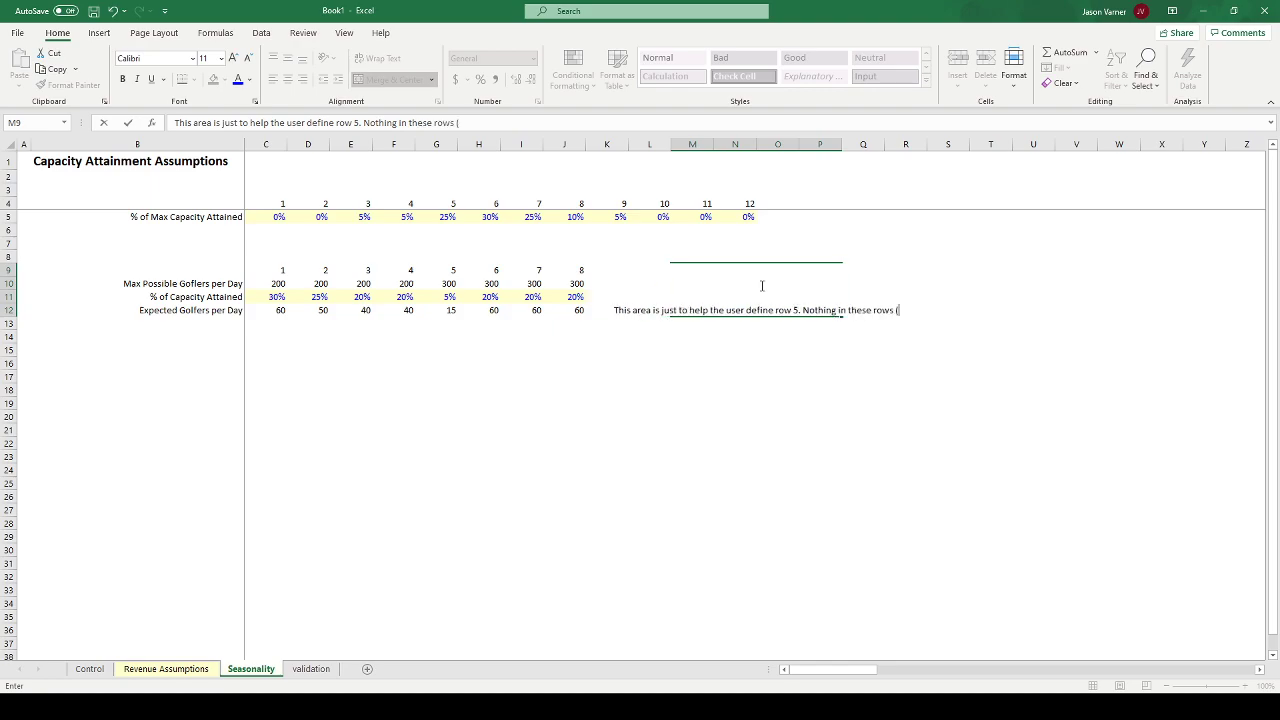
{"action": "type", "text": "9"}
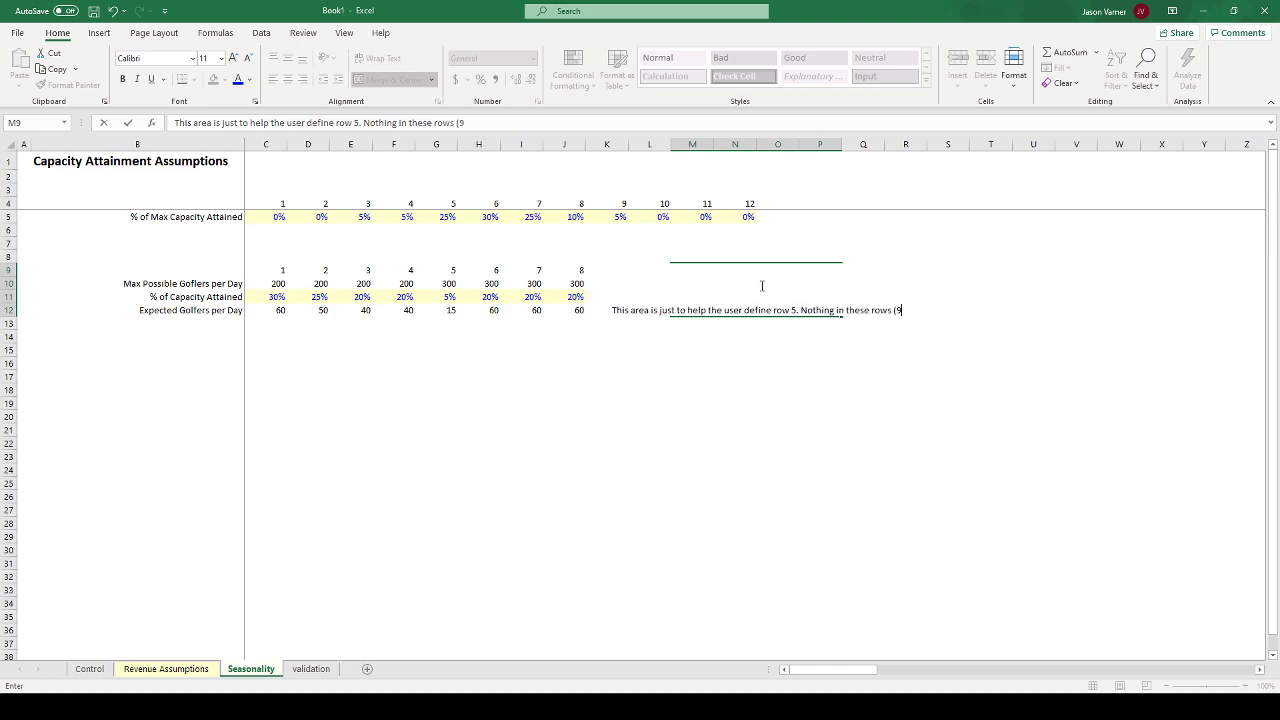
{"action": "type", "text": "-12) flow anywhere"}
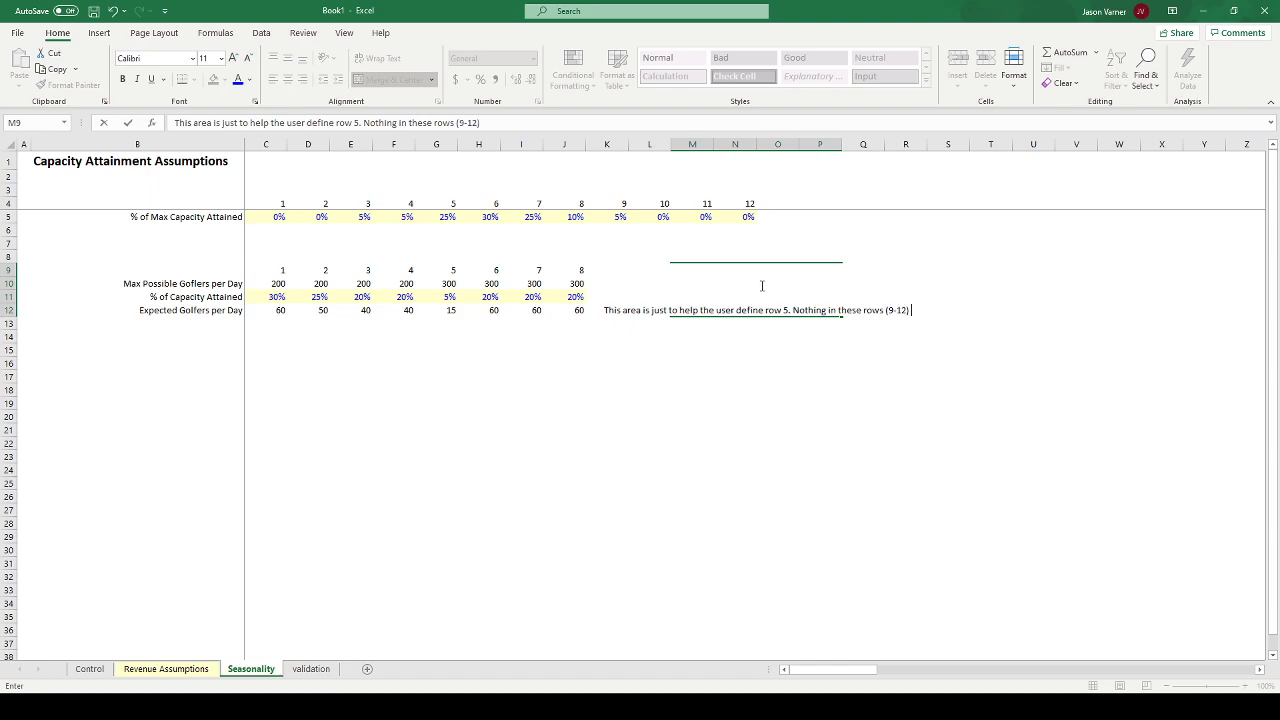
{"action": "type", "text": " else on the model."}
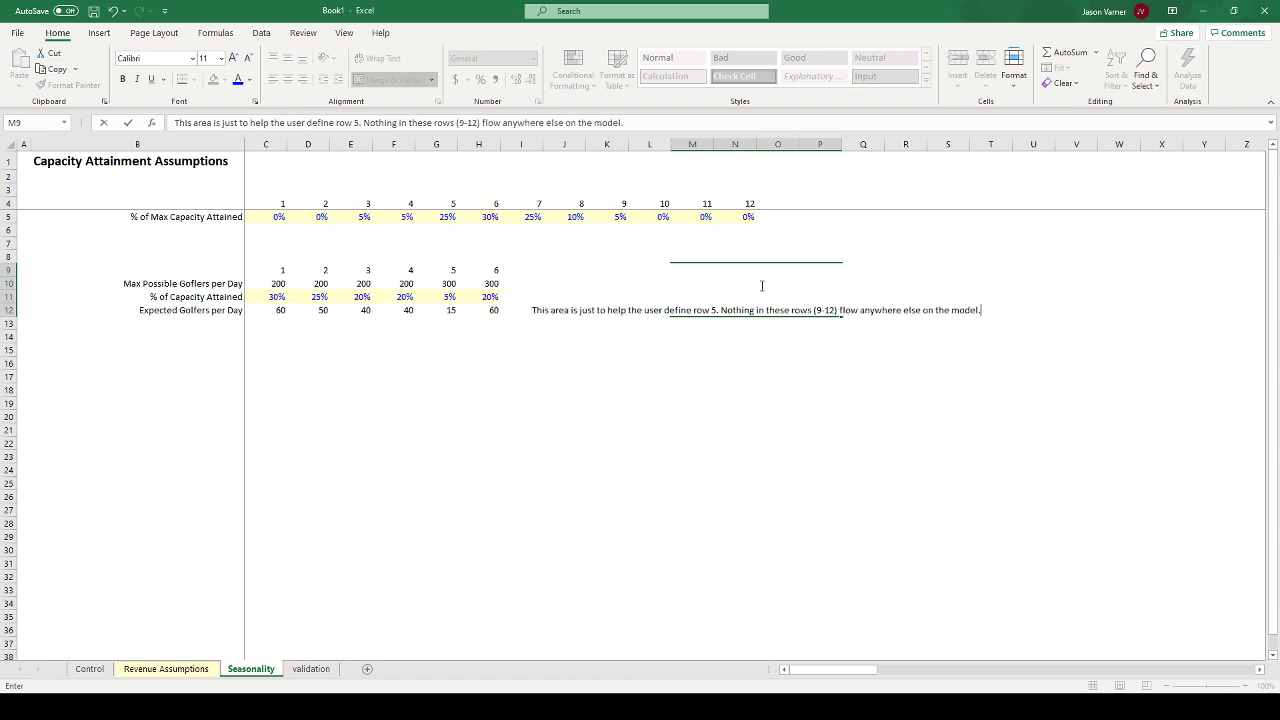
{"action": "key", "text": "Return"}
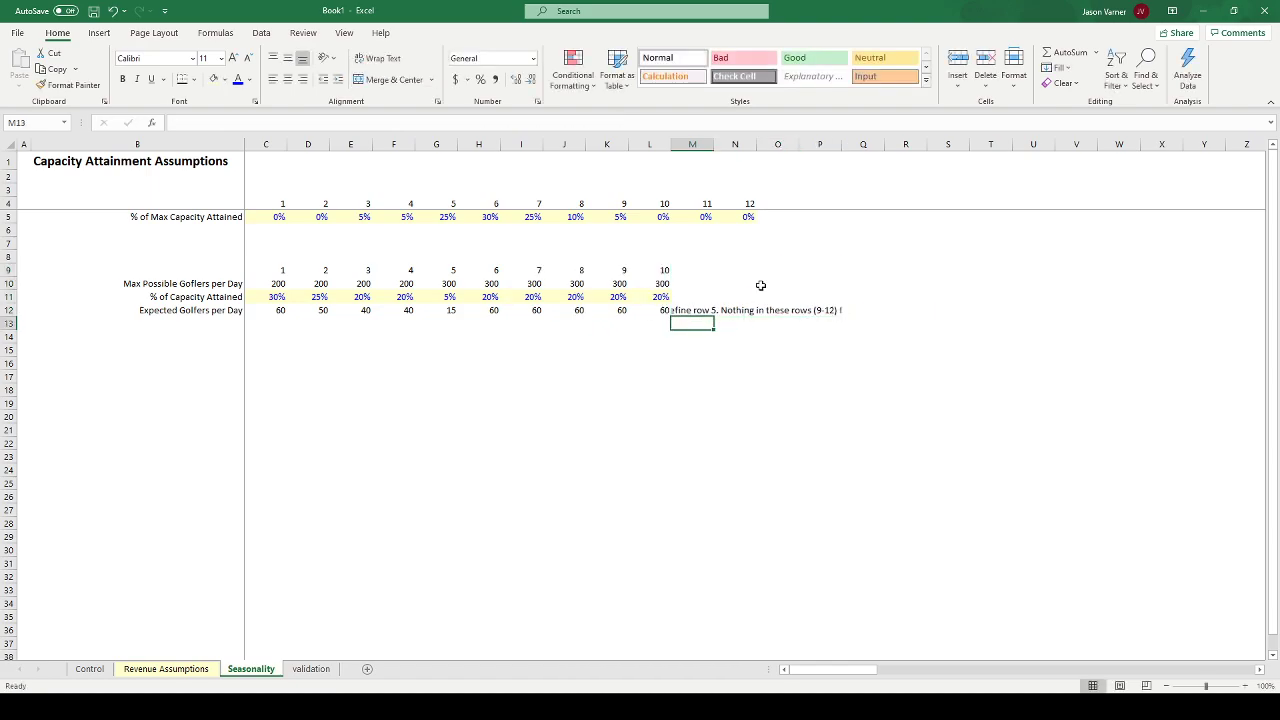
- Wrap the note's text within M9:P12 and middle-align it vertically, and select the monthly percentages C5:N5
{"action": "left_click", "coordinate": [760, 287]}
{"action": "left_click", "coordinate": [394, 59]}
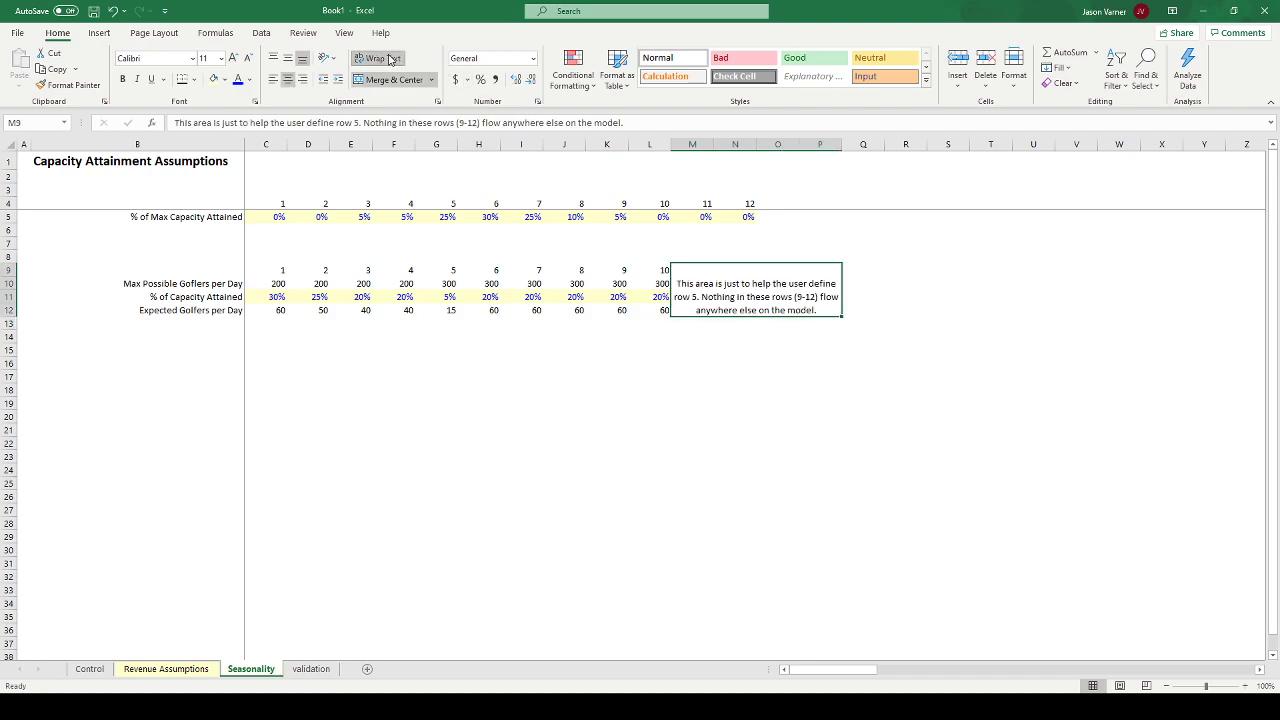
{"action": "left_click", "coordinate": [289, 60]}
{"action": "left_click_drag", "start_coordinate": [738, 217], "coordinate": [263, 213]}
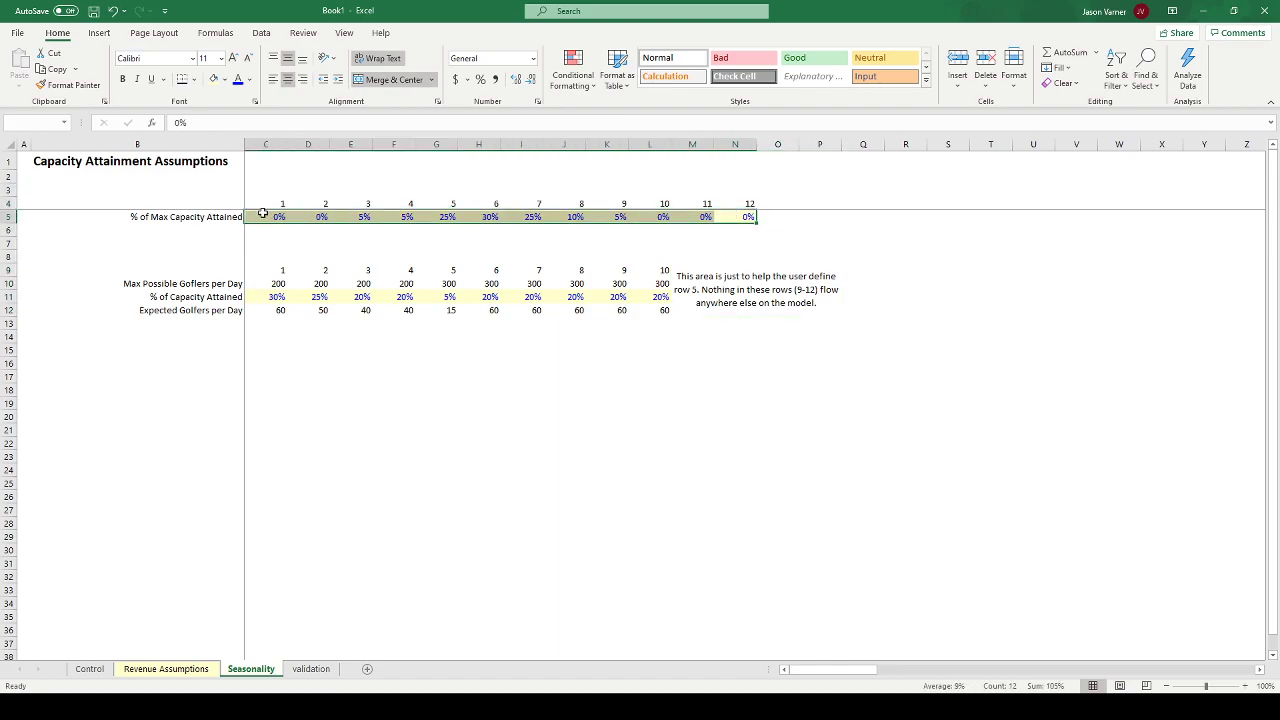
- Check the monthly percentages and Revenue Assumptions, and insert a new blank worksheet between Seasonality and validation
{"action": "left_click", "coordinate": [260, 217]}
{"action": "left_click", "coordinate": [313, 217]}
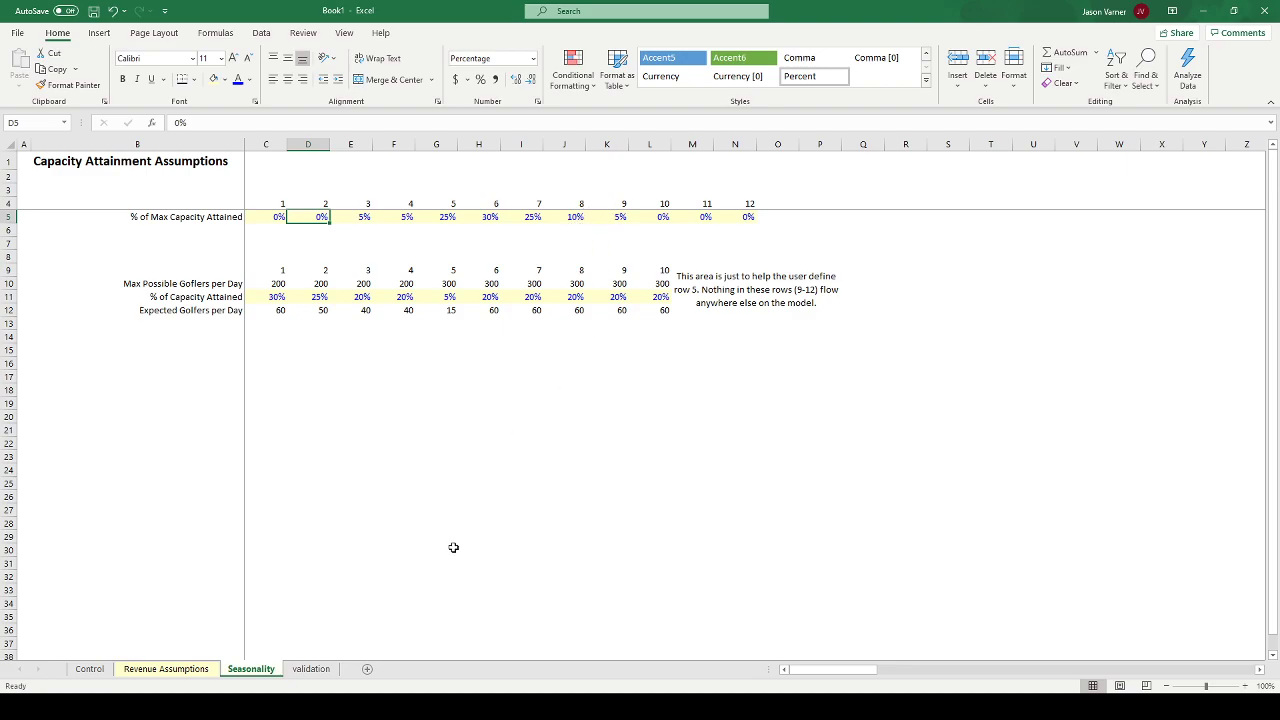
{"action": "left_click", "coordinate": [196, 669]}
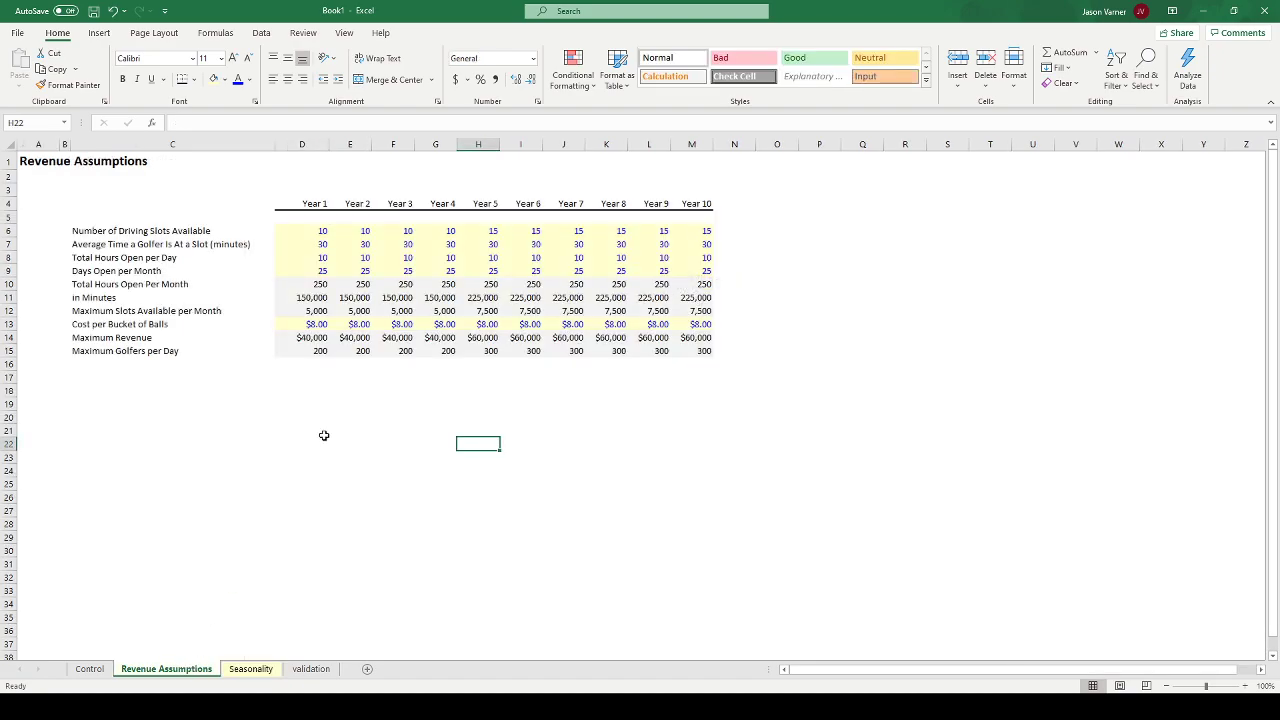
{"action": "left_click", "coordinate": [250, 673]}
{"action": "left_click", "coordinate": [367, 669]}
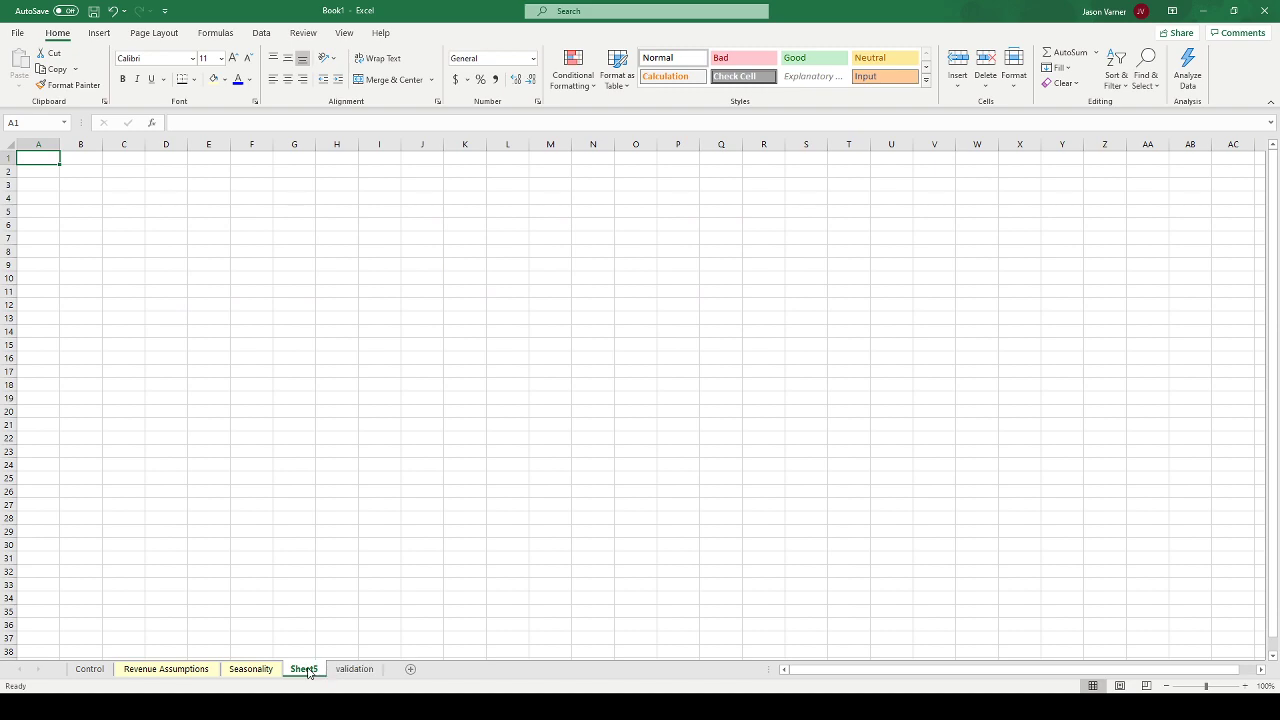
- Copy cells from another open workbook and return to the blank Sheet5 with cell A1 as the paste destination
{"action": "key", "text": "alt+Tab"}
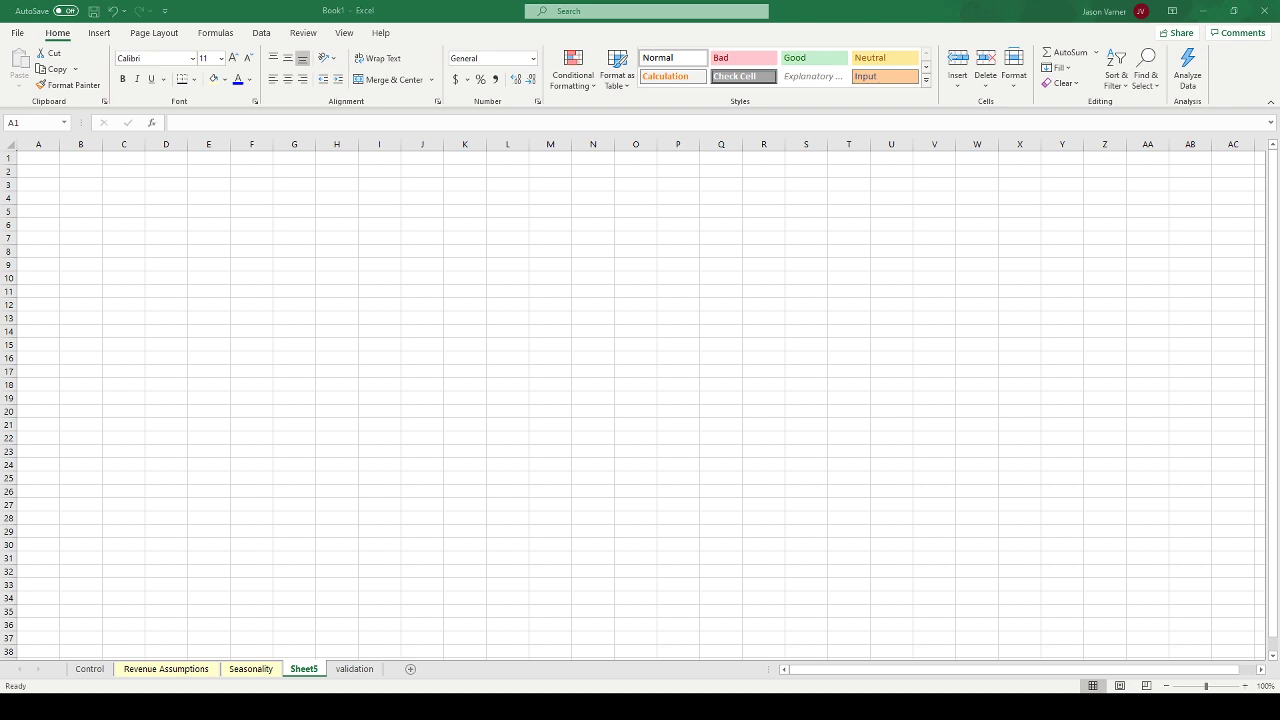
{"action": "key", "text": "alt+Tab"}
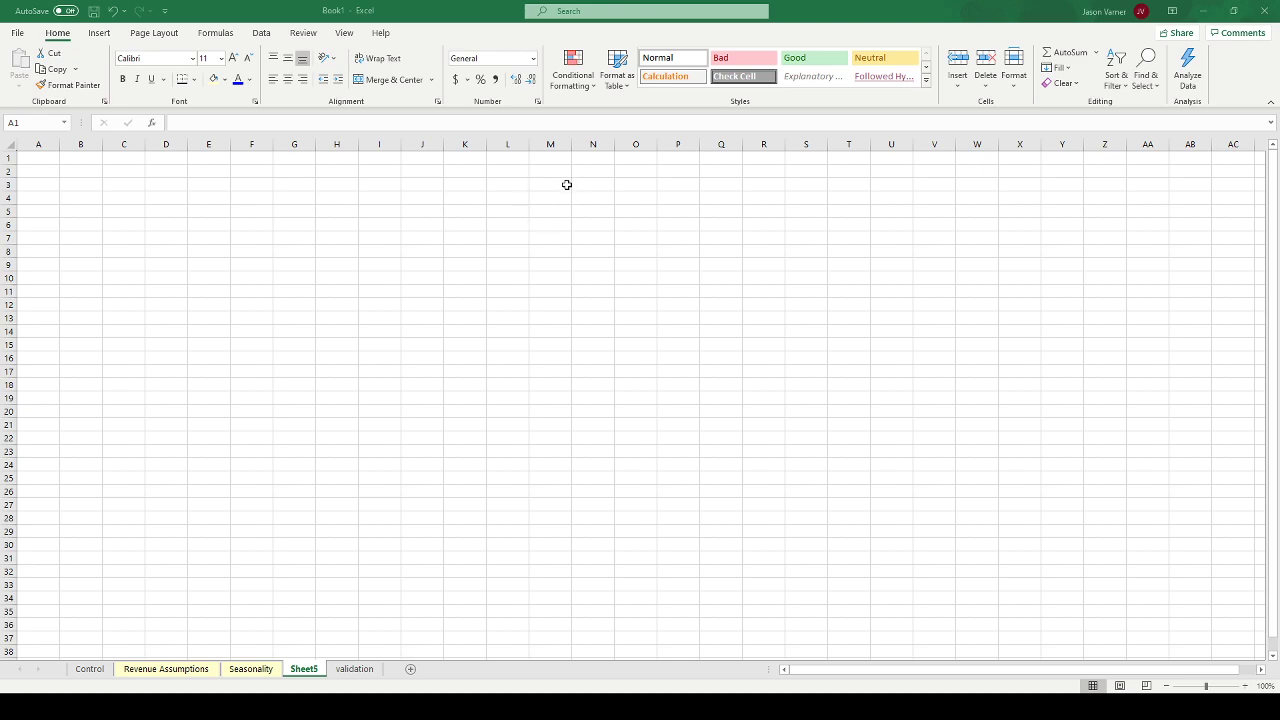
{"action": "key", "text": "ctrl+c"}
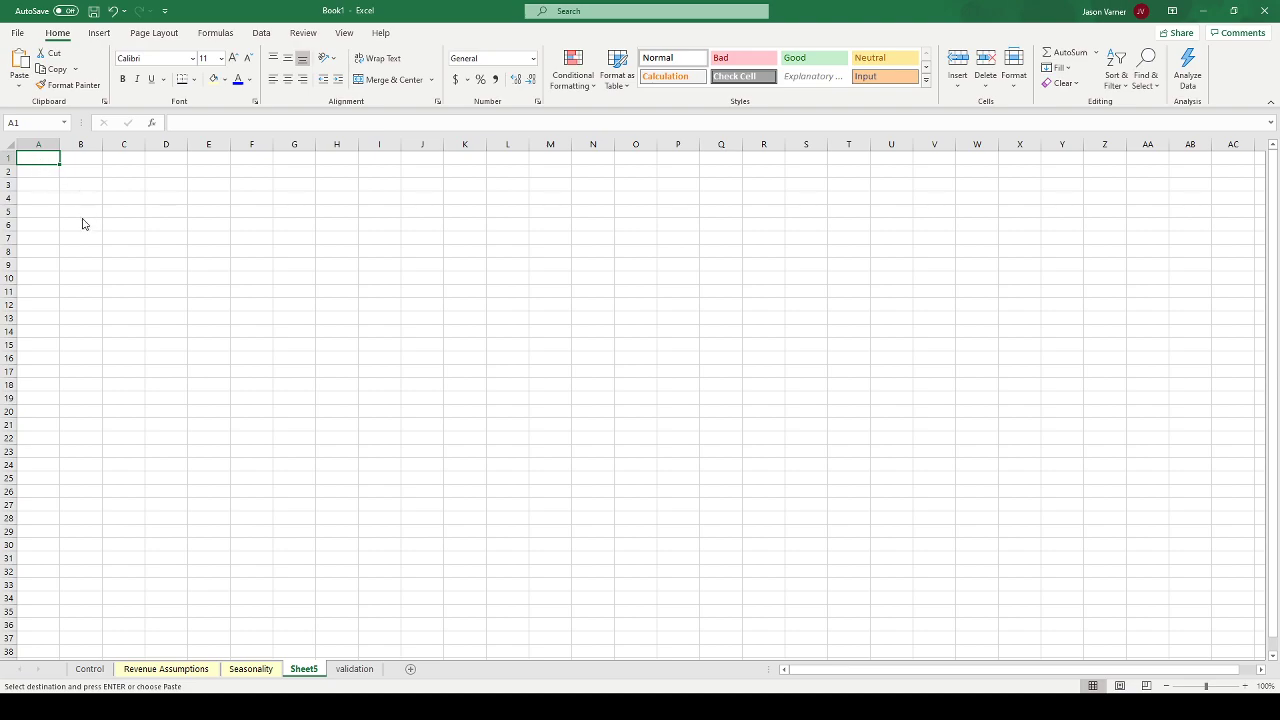
- Paste the copied 5-Year Monthly Pro-Forma header block at A1 of Sheet5 and hide the sheet's gridlines
{"action": "key", "text": "ctrl+v"}
{"action": "left_click", "coordinate": [343, 33]}
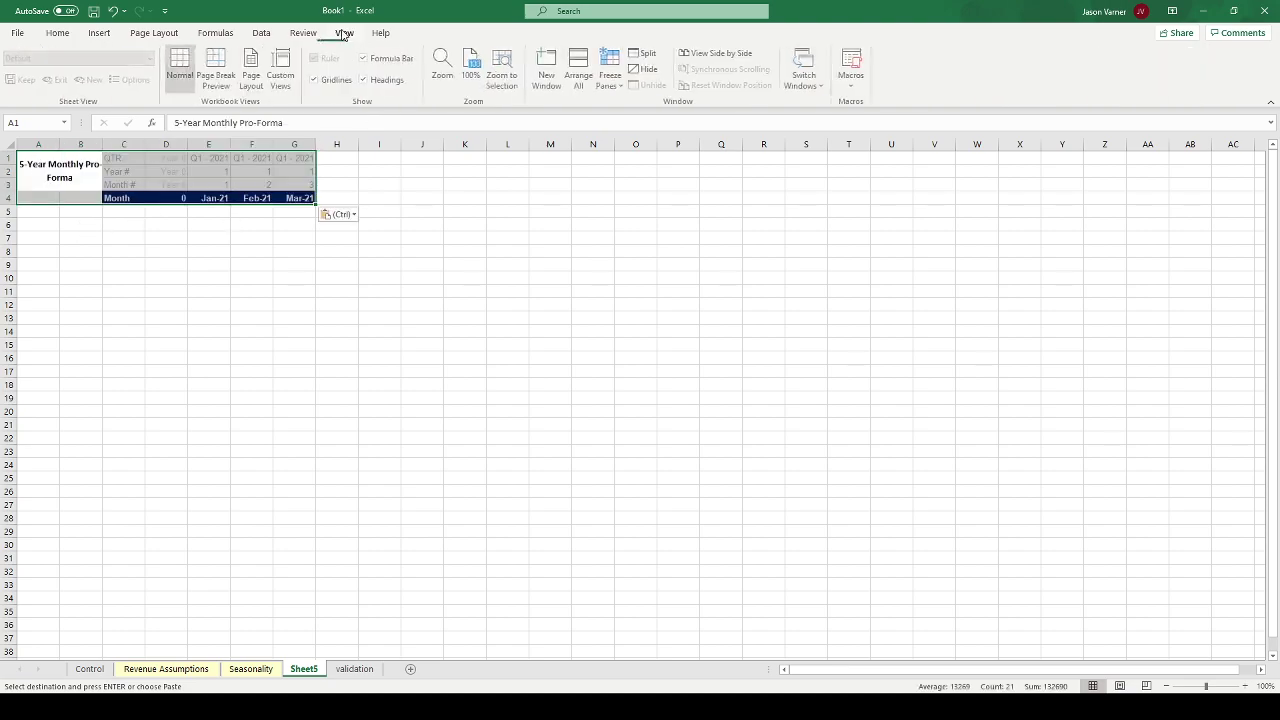
{"action": "left_click", "coordinate": [316, 80]}
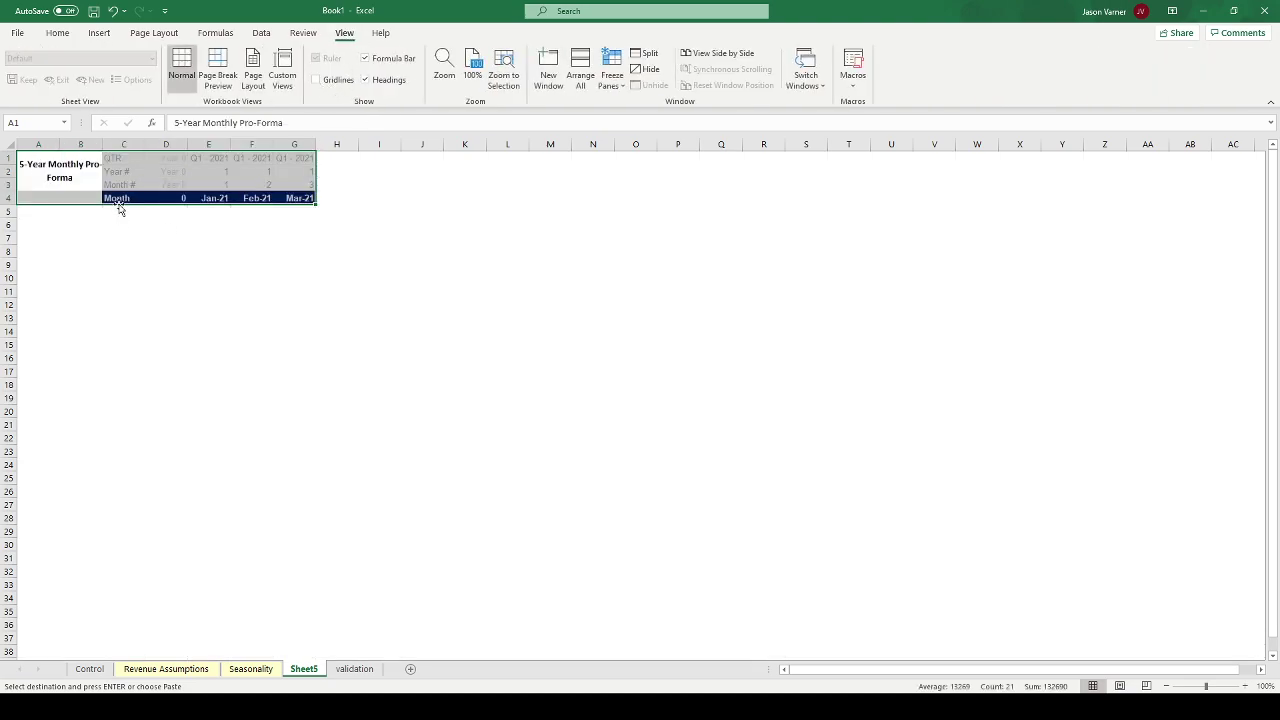
- Give the Month header row C4:G4 a light gray fill and black font
{"action": "left_click_drag", "start_coordinate": [117, 198], "coordinate": [300, 197]}
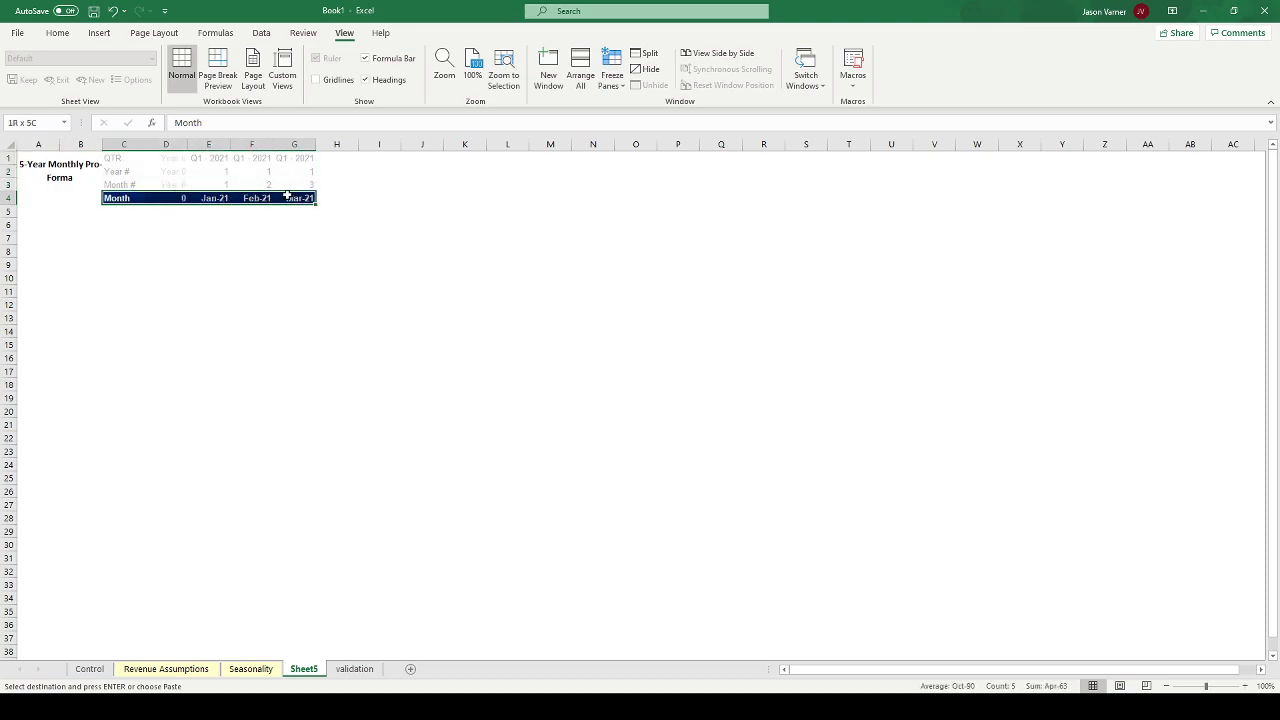
{"action": "left_click", "coordinate": [50, 33]}
{"action": "left_click", "coordinate": [214, 80]}
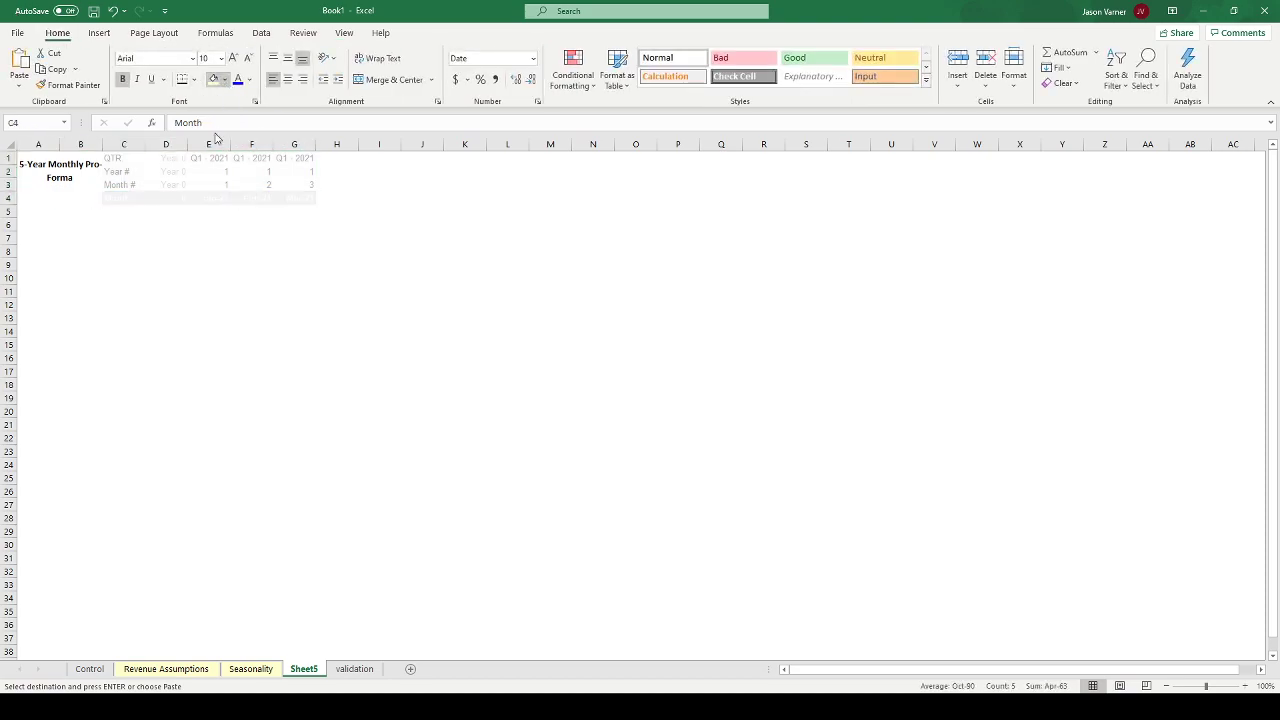
{"action": "left_click", "coordinate": [238, 80]}
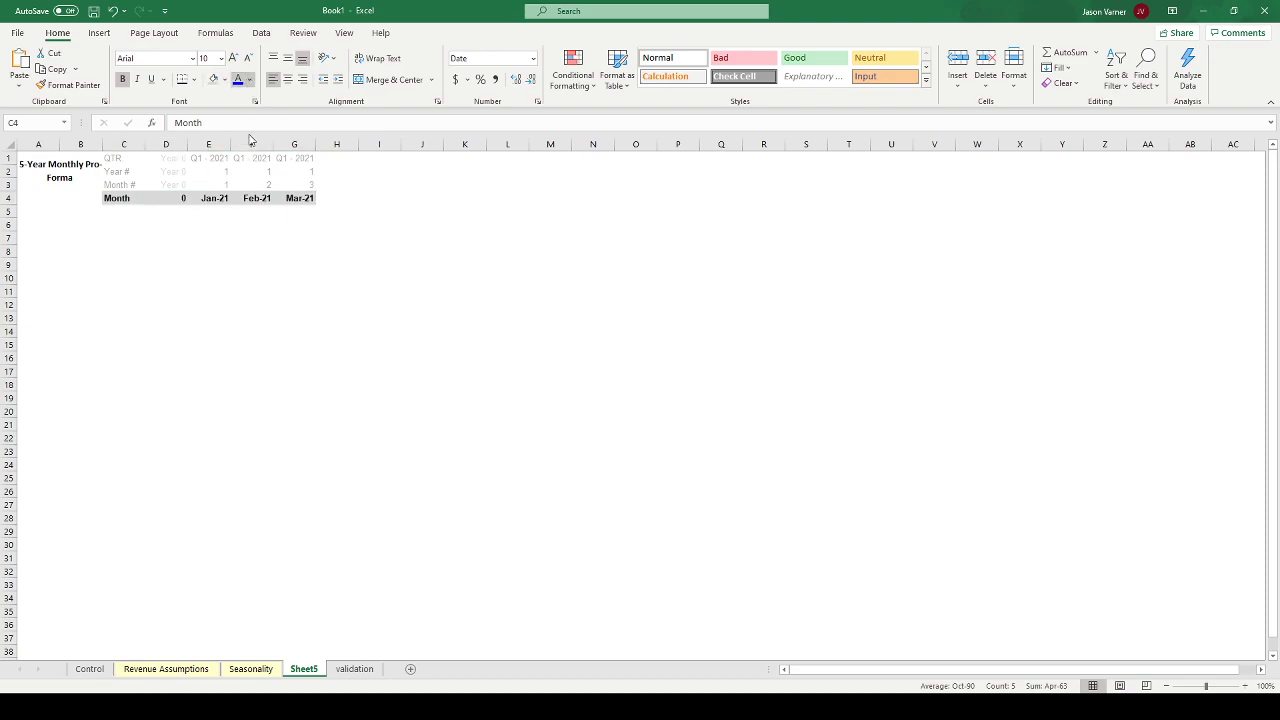
{"action": "left_click", "coordinate": [240, 276]}
- Freeze the panes at D5 so the header rows and label columns stay fixed, and widen column C
{"action": "left_click", "coordinate": [201, 211]}
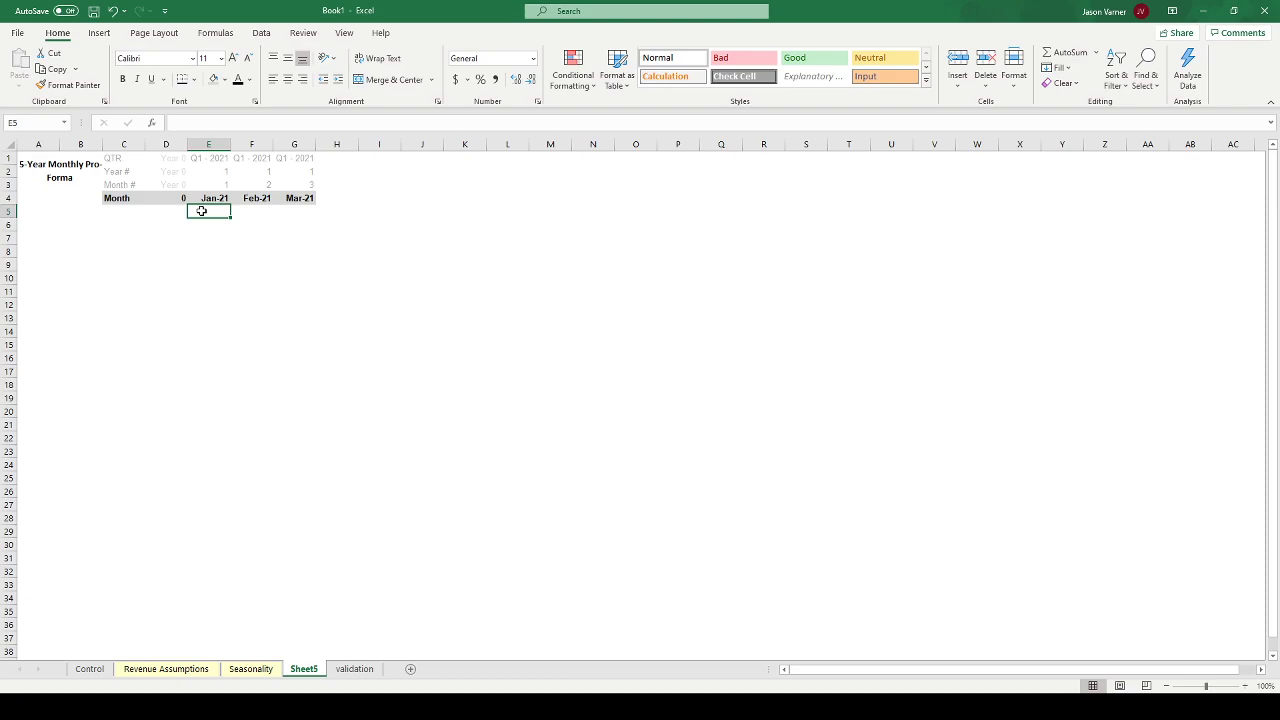
{"action": "left_click", "coordinate": [344, 32]}
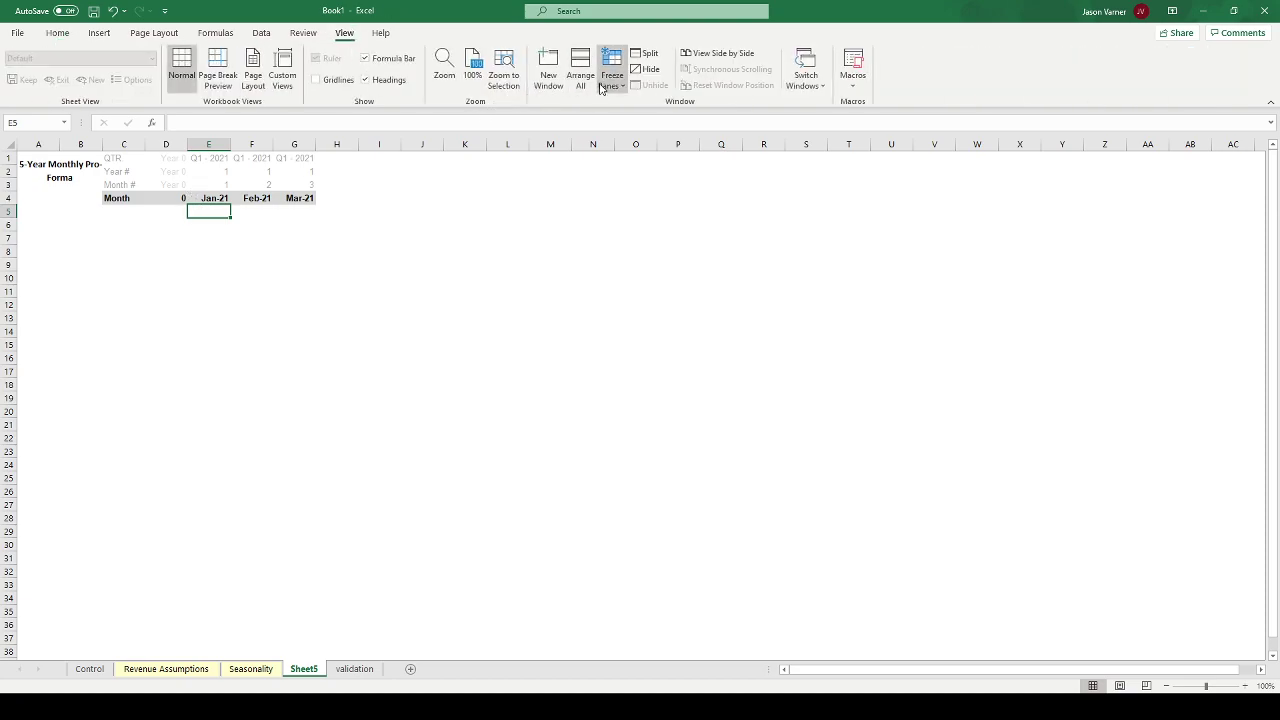
{"action": "left_click", "coordinate": [164, 210]}
{"action": "left_click", "coordinate": [619, 86]}
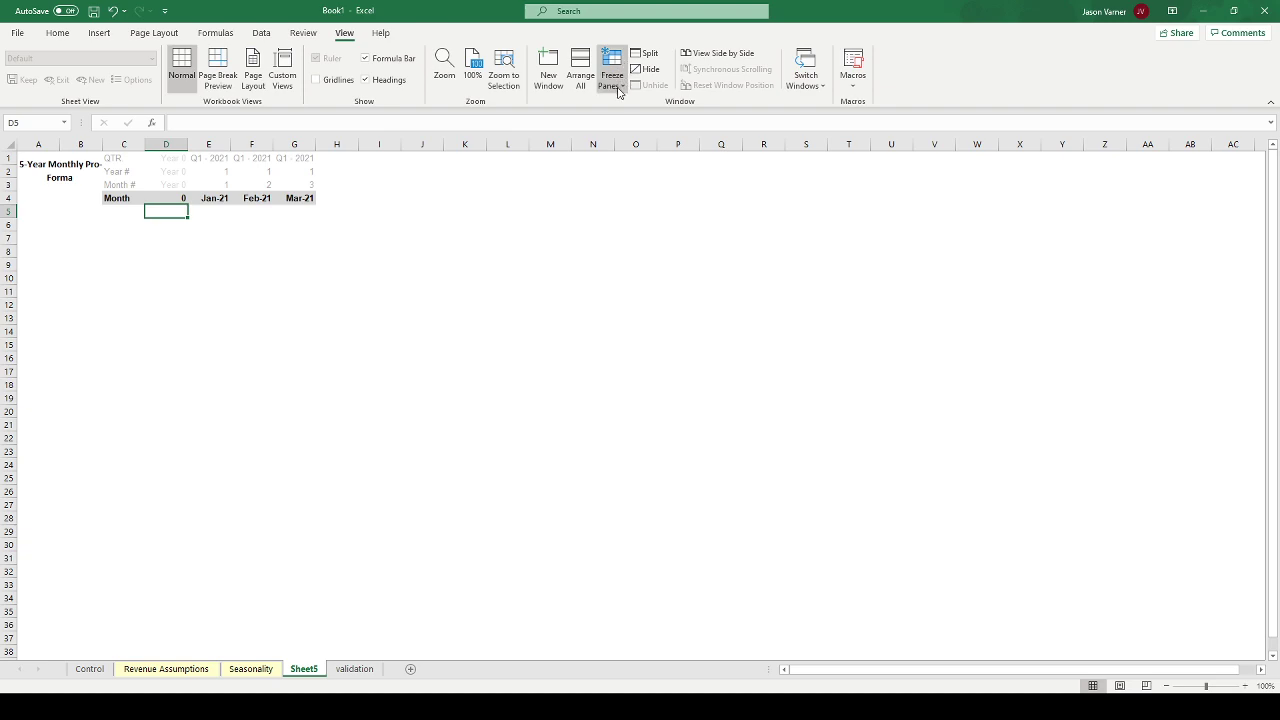
{"action": "left_click", "coordinate": [634, 109]}
{"action": "left_click", "coordinate": [493, 246]}
{"action": "left_click_drag", "start_coordinate": [146, 143], "coordinate": [231, 143]}
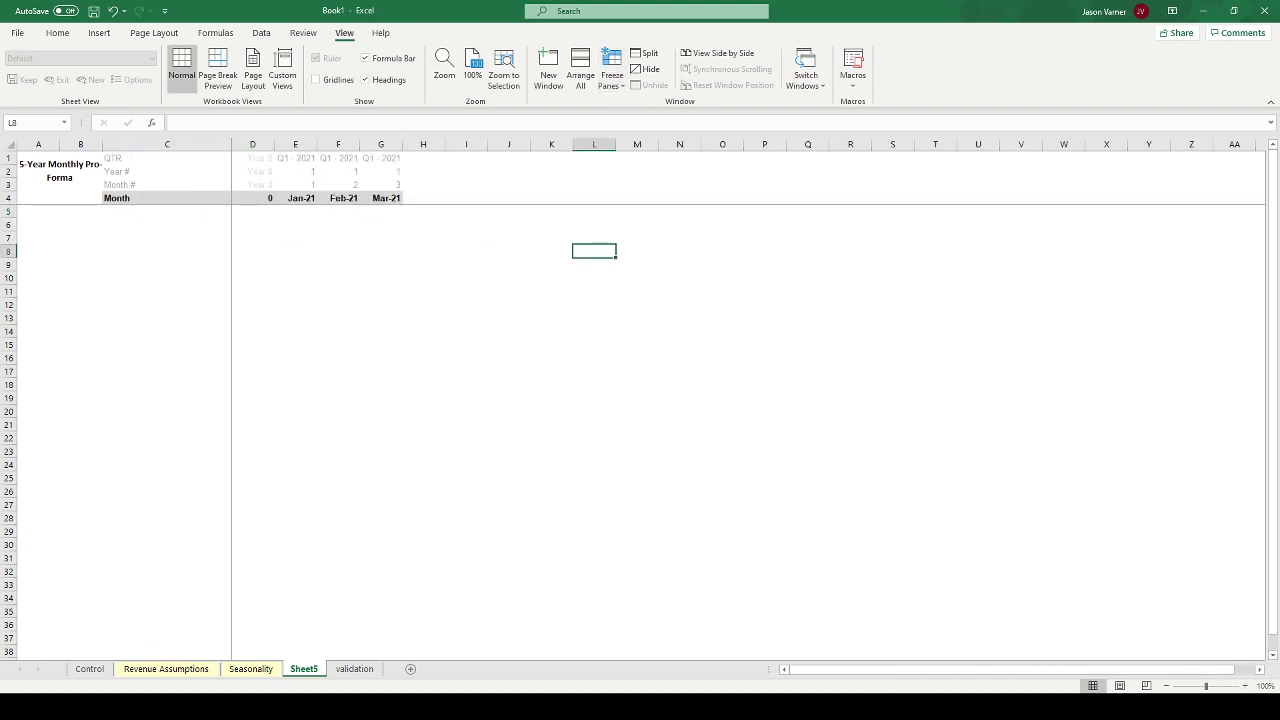
{"action": "left_click", "coordinate": [458, 318]}
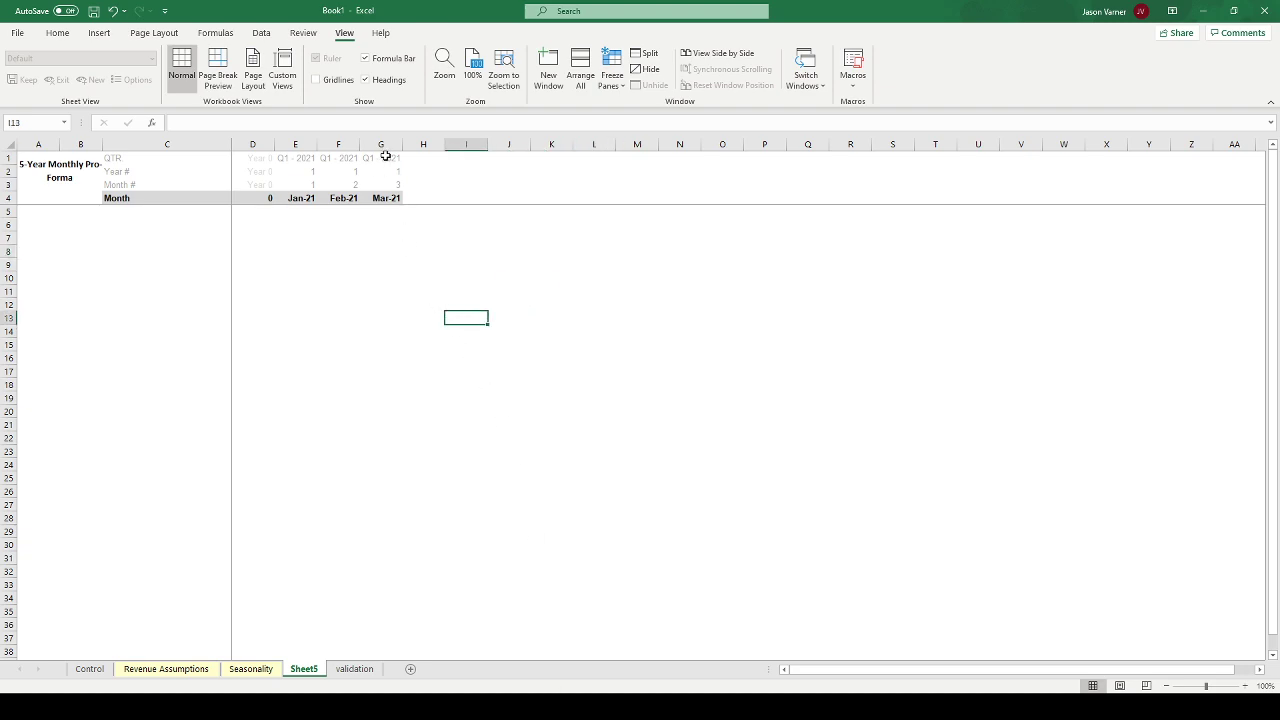
- Relink the first month in E4 to cell A1 of this workbook's validation sheet
{"action": "left_click", "coordinate": [312, 160]}
{"action": "left_click", "coordinate": [302, 198]}
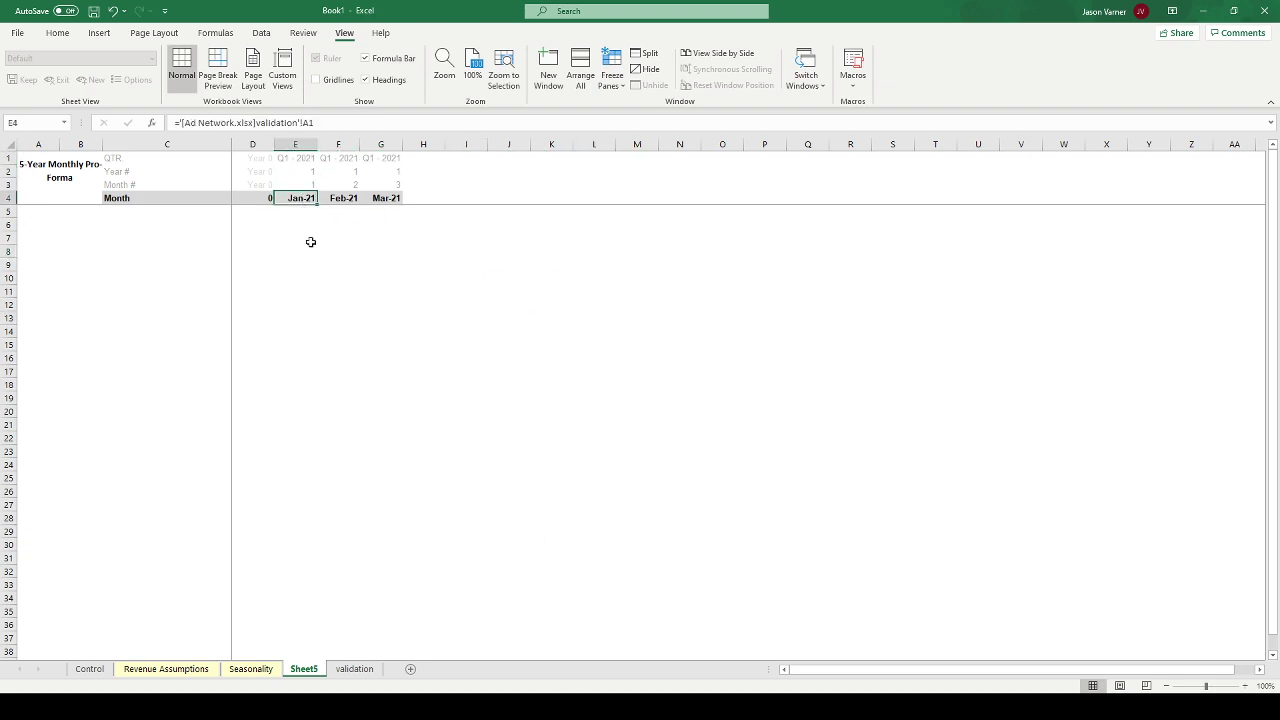
{"action": "type", "text": "="}
{"action": "left_click", "coordinate": [354, 668]}
{"action": "left_click", "coordinate": [43, 157]}
{"action": "key", "text": "Return"}
{"action": "left_click", "coordinate": [298, 277]}
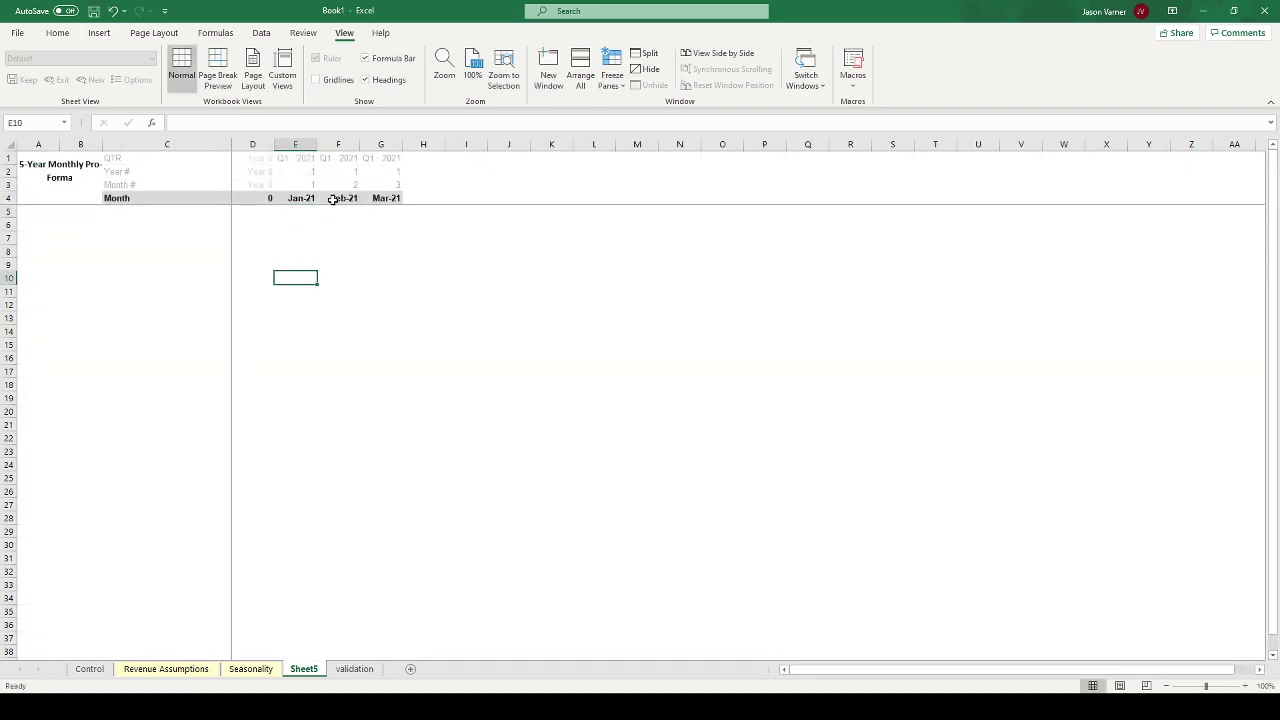
- Fill the header formulas in rows 1 to 4 from column F across to column DT, ending at Dec-30
{"action": "left_click", "coordinate": [300, 198]}
{"action": "left_click", "coordinate": [346, 198]}
{"action": "left_click_drag", "start_coordinate": [345, 158], "coordinate": [1131, 217]}
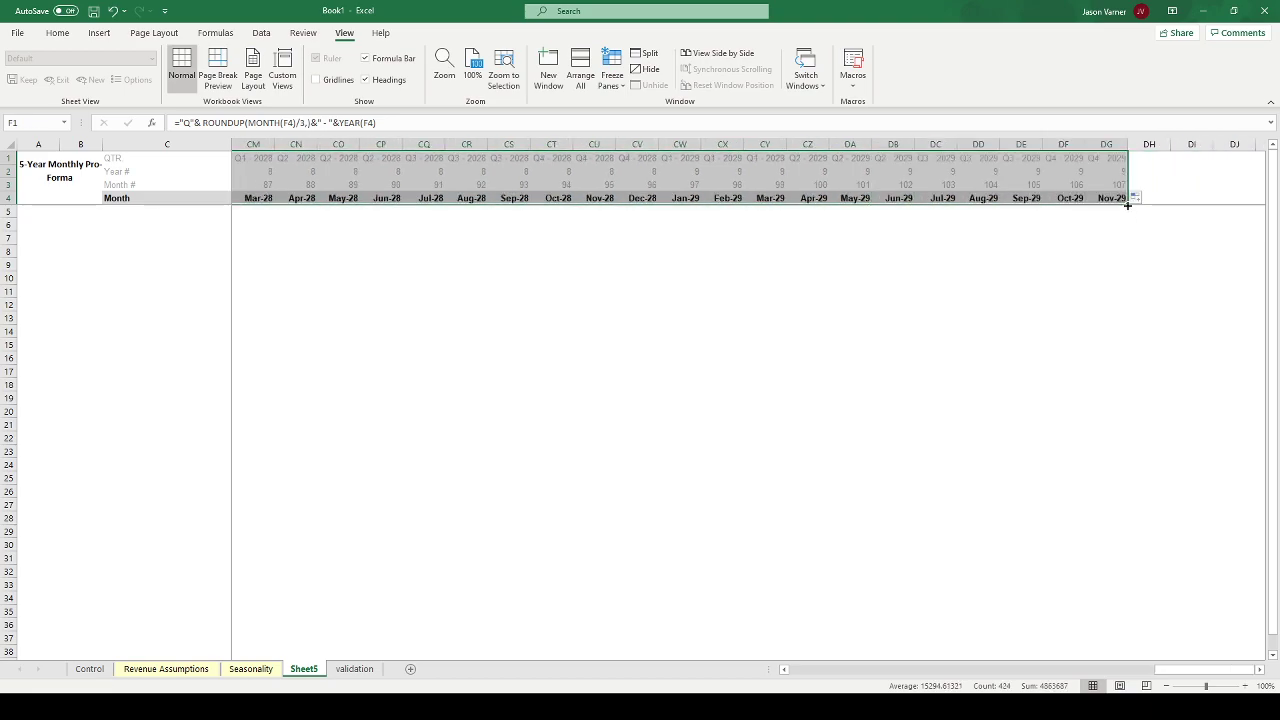
{"action": "left_click_drag", "start_coordinate": [1128, 206], "coordinate": [1128, 206]}
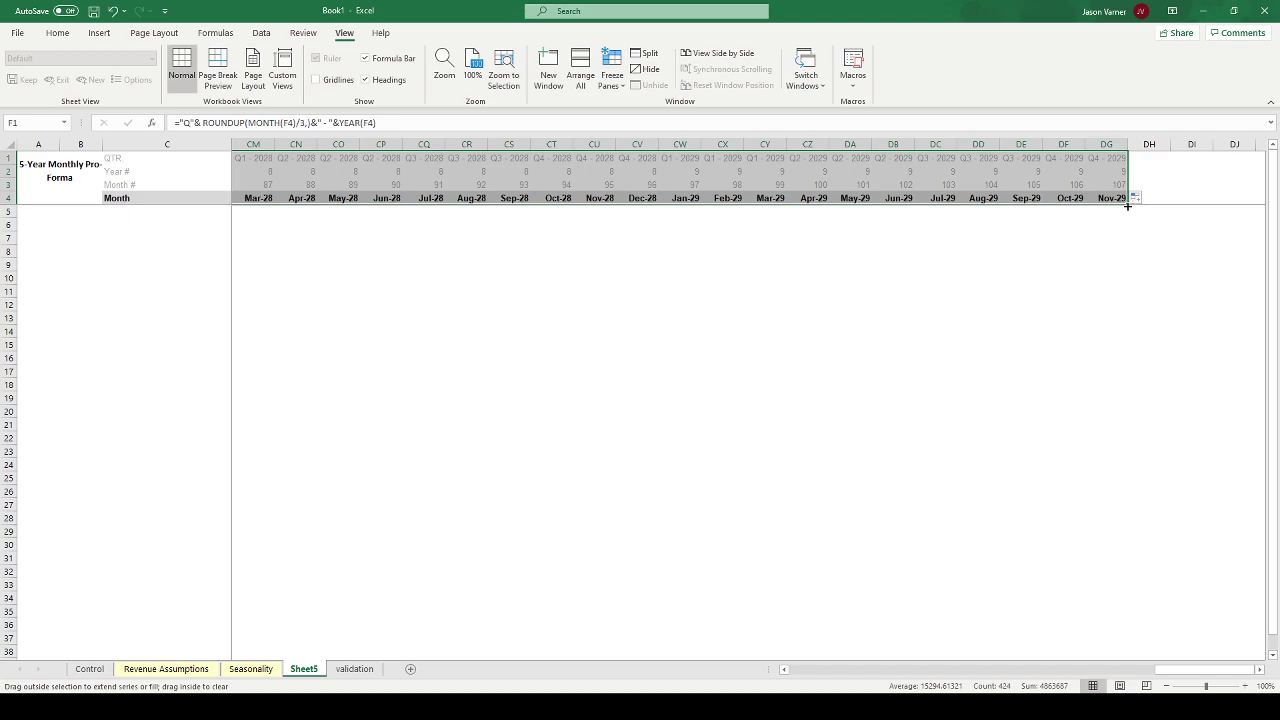
{"action": "left_click_drag", "start_coordinate": [1128, 206], "coordinate": [1172, 206]}
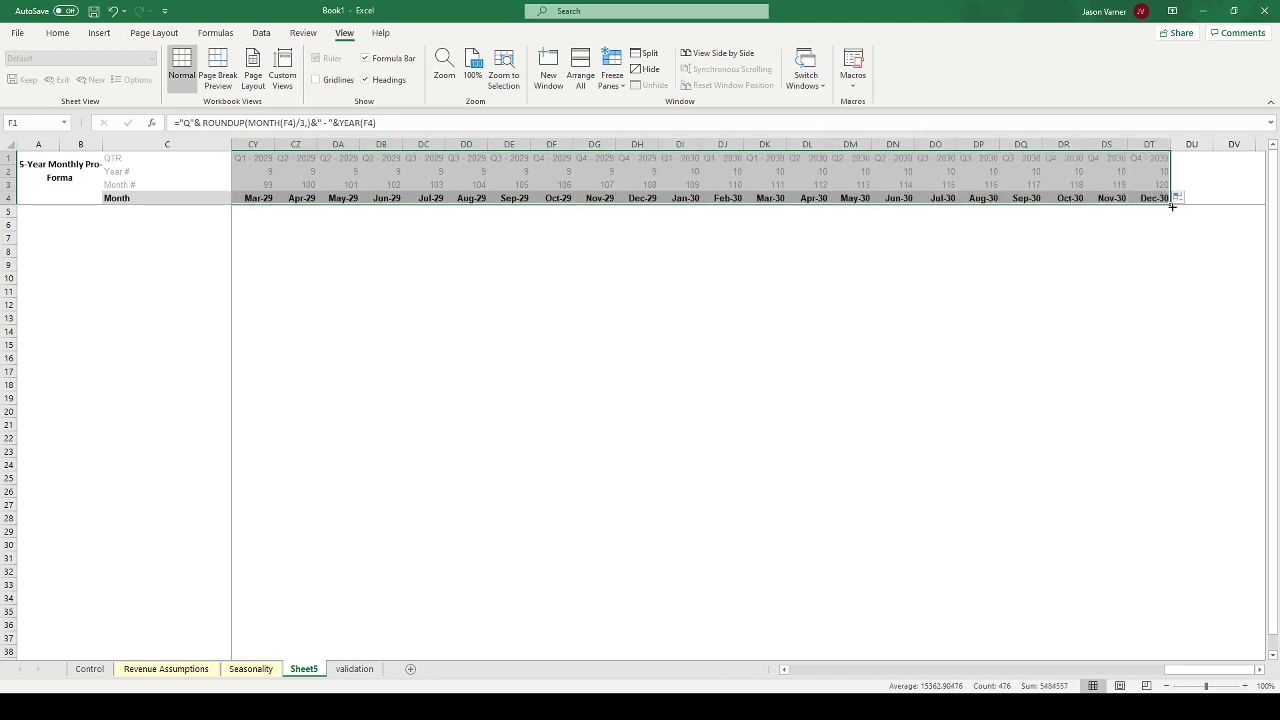
- Widen columns D through DT so the quarter and month headers fit
{"action": "left_click", "coordinate": [1152, 144]}
{"action": "left_click_drag", "start_coordinate": [1152, 144], "coordinate": [246, 171]}
{"action": "left_click", "coordinate": [60, 33]}
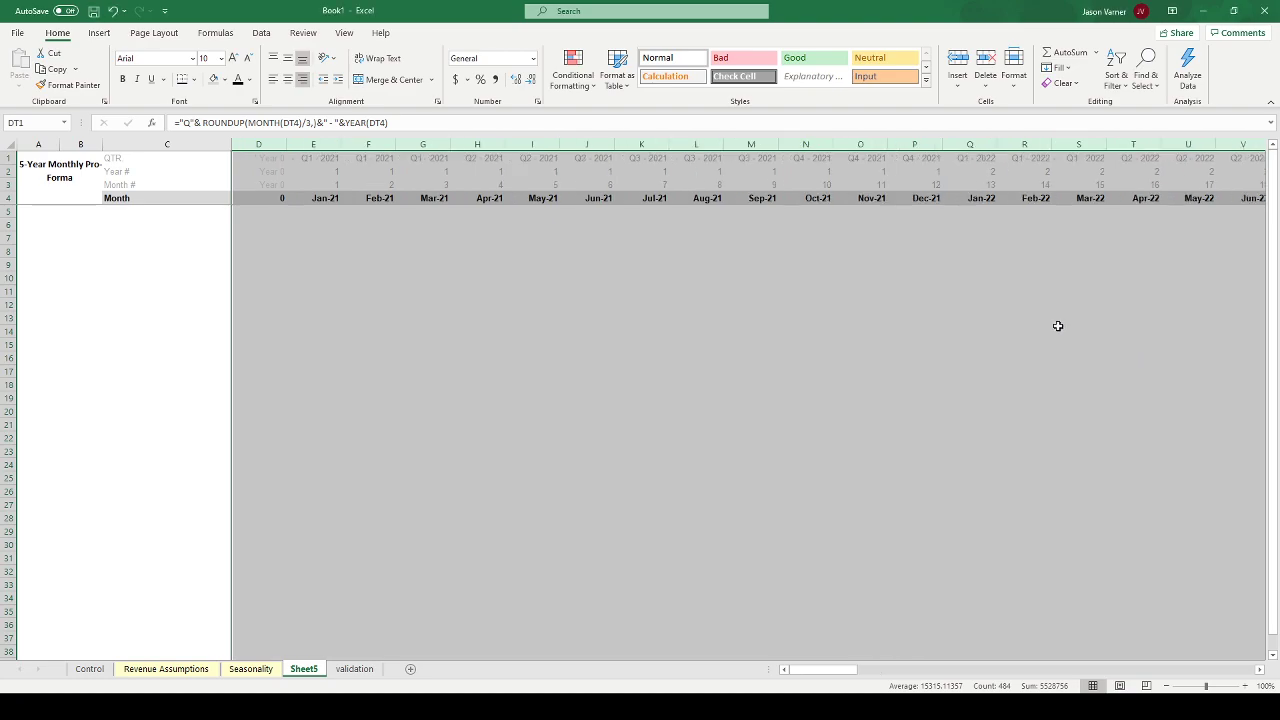
{"action": "left_click", "coordinate": [1008, 369]}
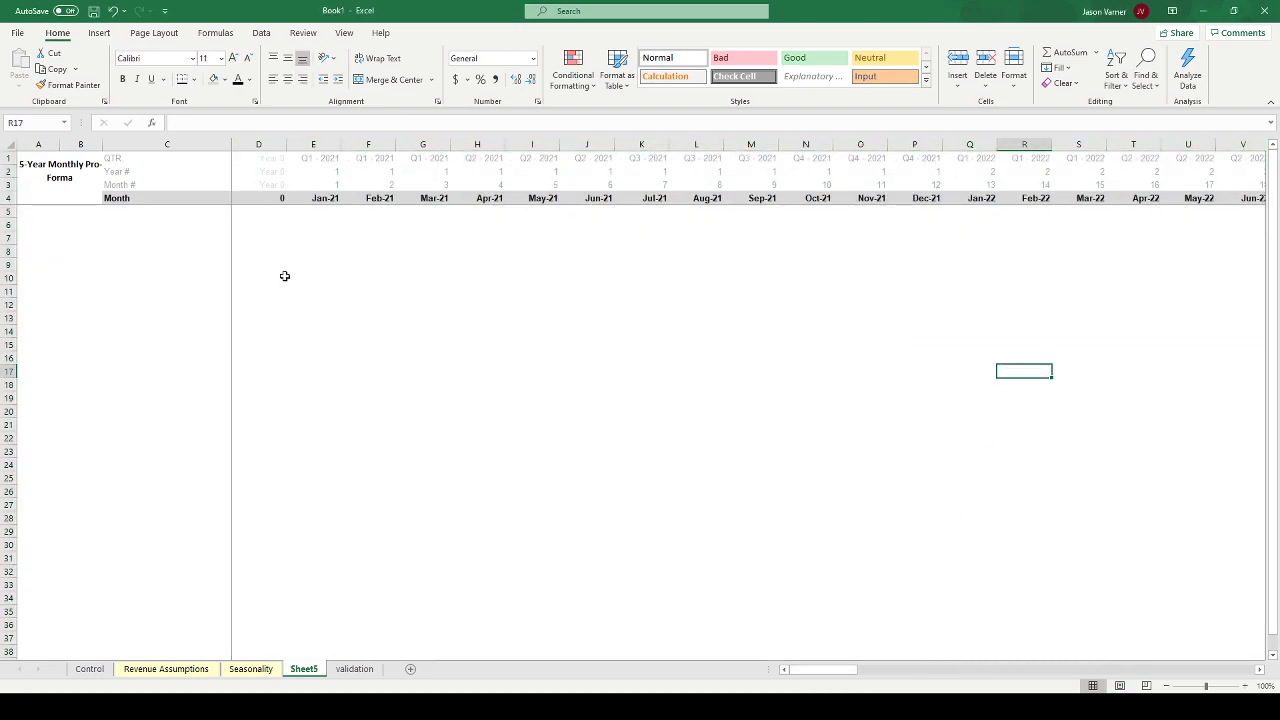
{"action": "left_click", "coordinate": [336, 277]}
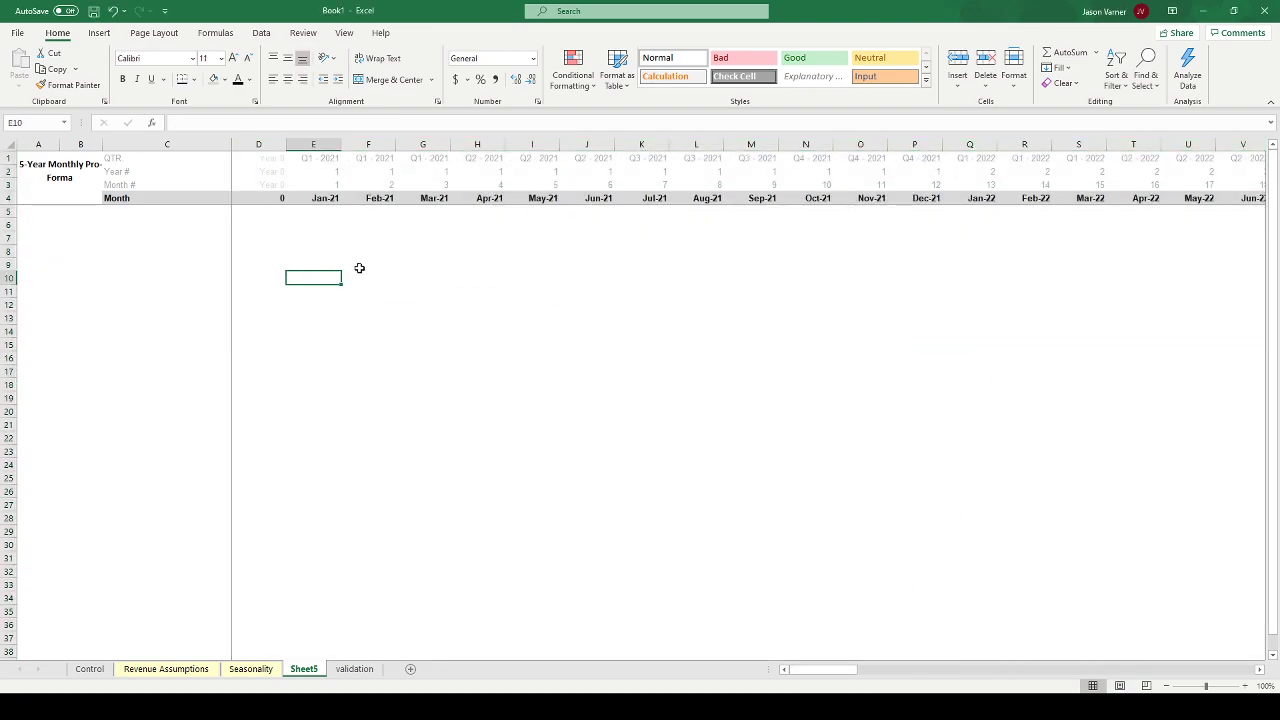
- Enter the label "Start Month" in C6 of the Revenue Assumptions sheet, above the driving slots row
{"action": "left_click", "coordinate": [181, 670]}
{"action": "left_click_drag", "start_coordinate": [135, 232], "coordinate": [683, 374]}
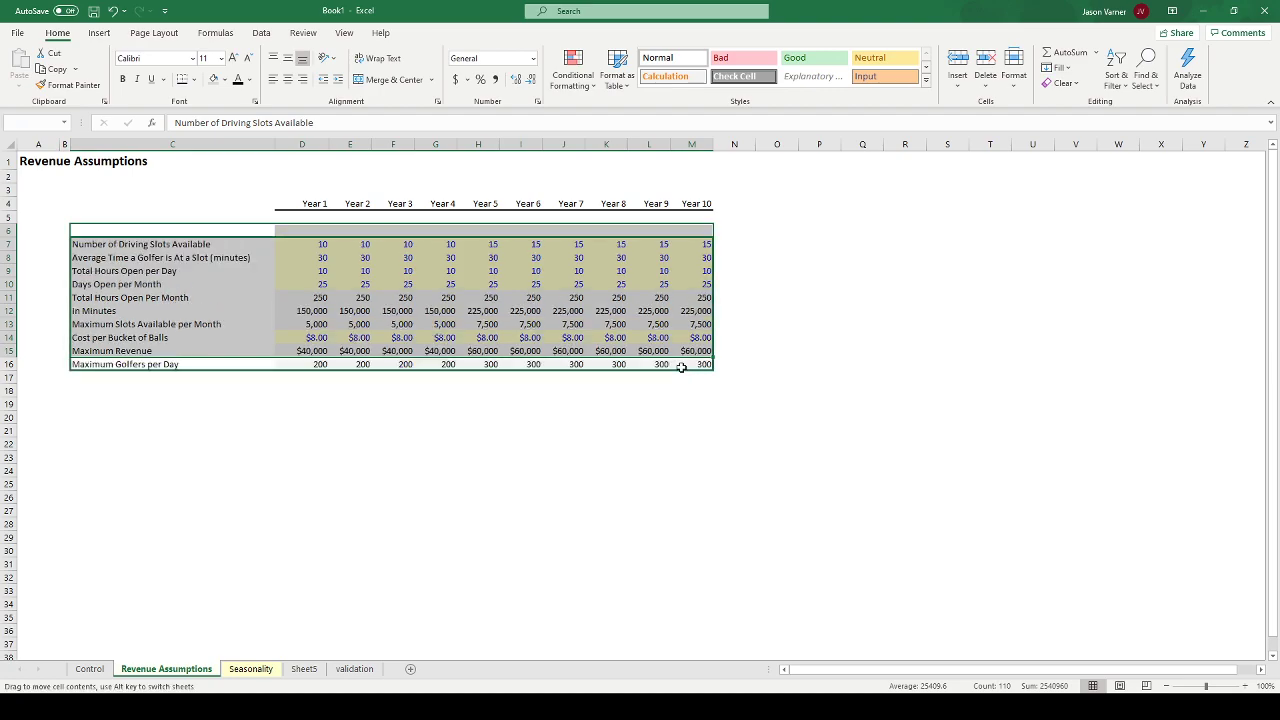
{"action": "left_click", "coordinate": [183, 228]}
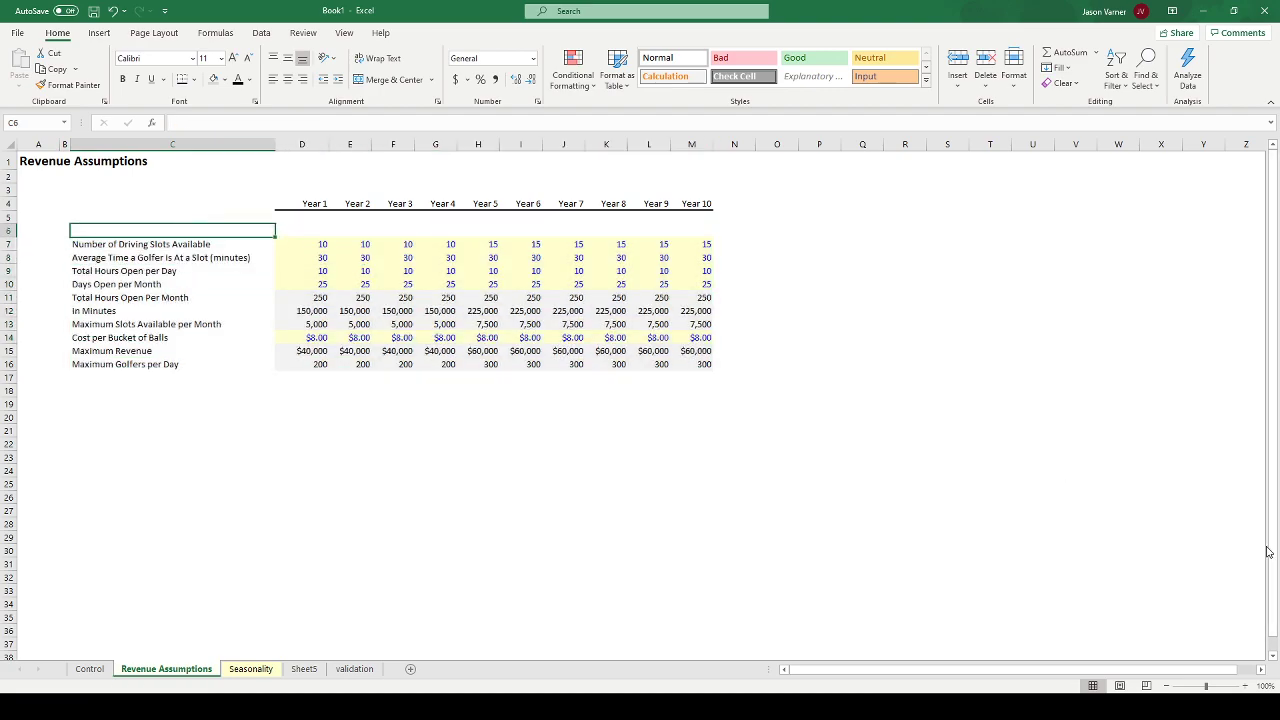
{"action": "type", "text": "Start Month"}
{"action": "key", "text": "Return"}
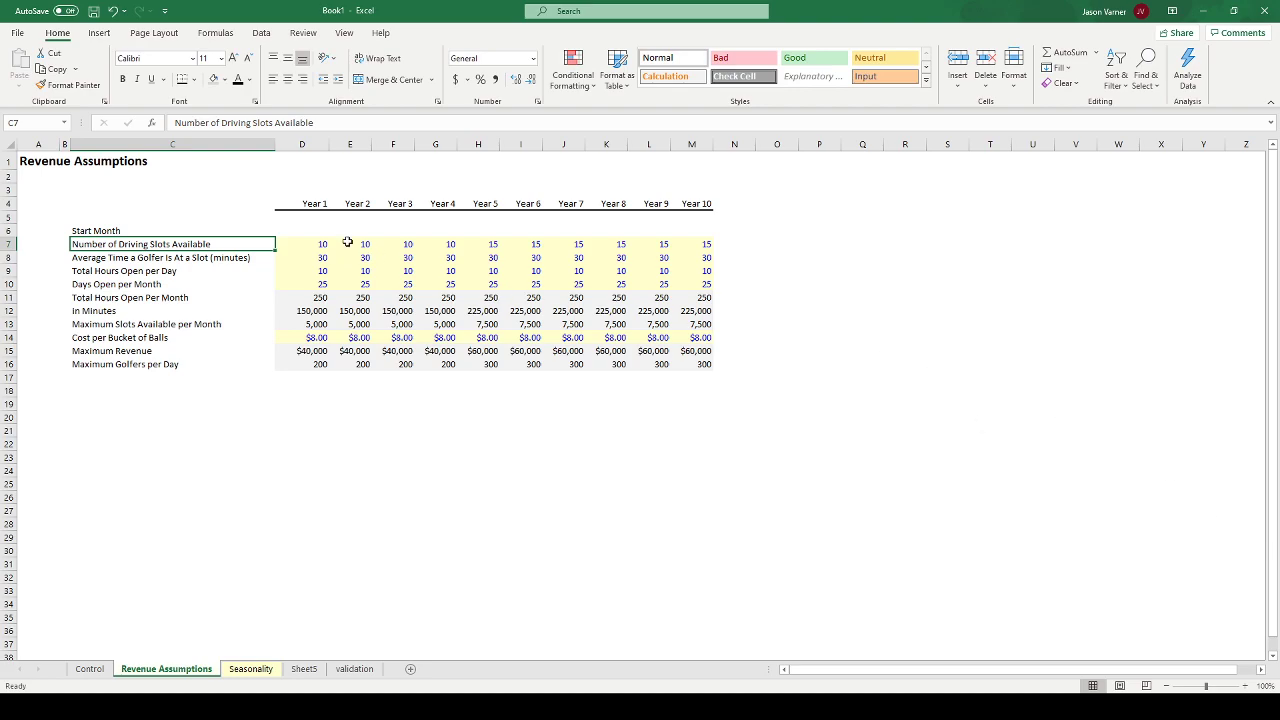
- Insert a blank column before the Year 1 column and narrow it
{"action": "left_click", "coordinate": [306, 143]}
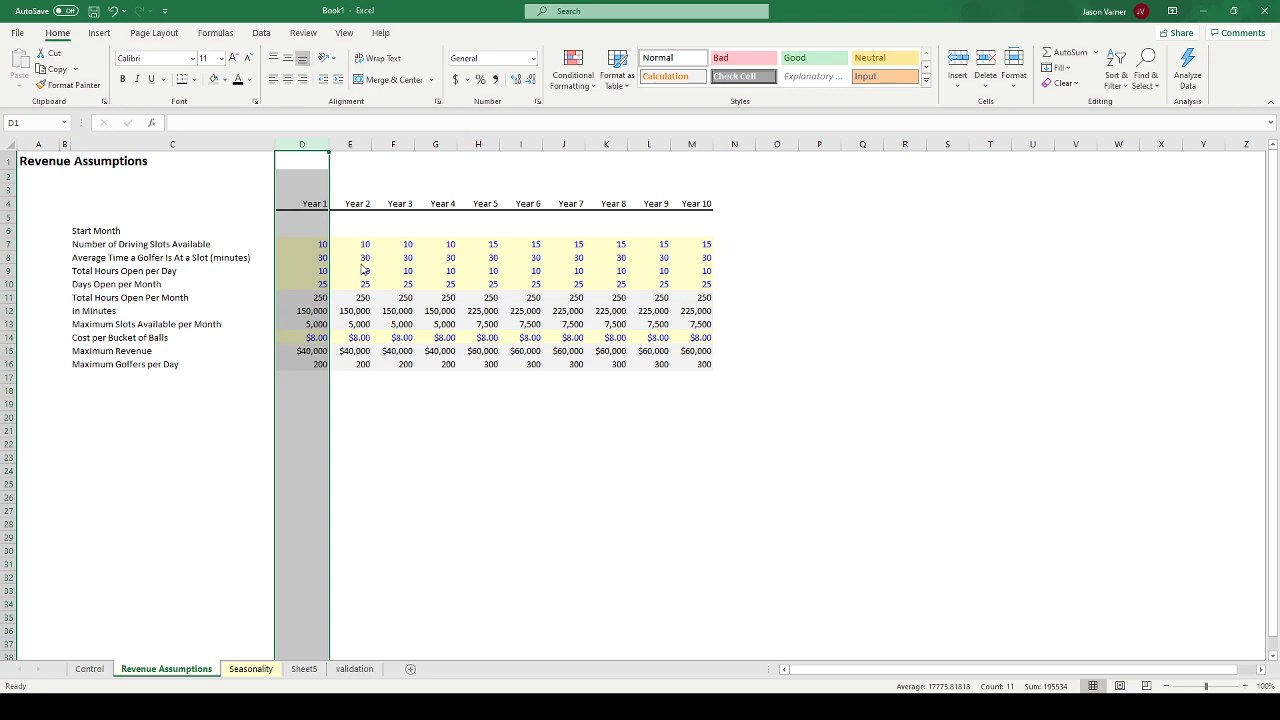
{"action": "key", "text": "ctrl+shift+equal"}
{"action": "left_click", "coordinate": [458, 164]}
{"action": "left_click_drag", "start_coordinate": [480, 144], "coordinate": [318, 156]}
- Add list data validation to the Start Month cell D6, using the months in column A of the validation sheet as source
{"action": "left_click", "coordinate": [296, 233]}
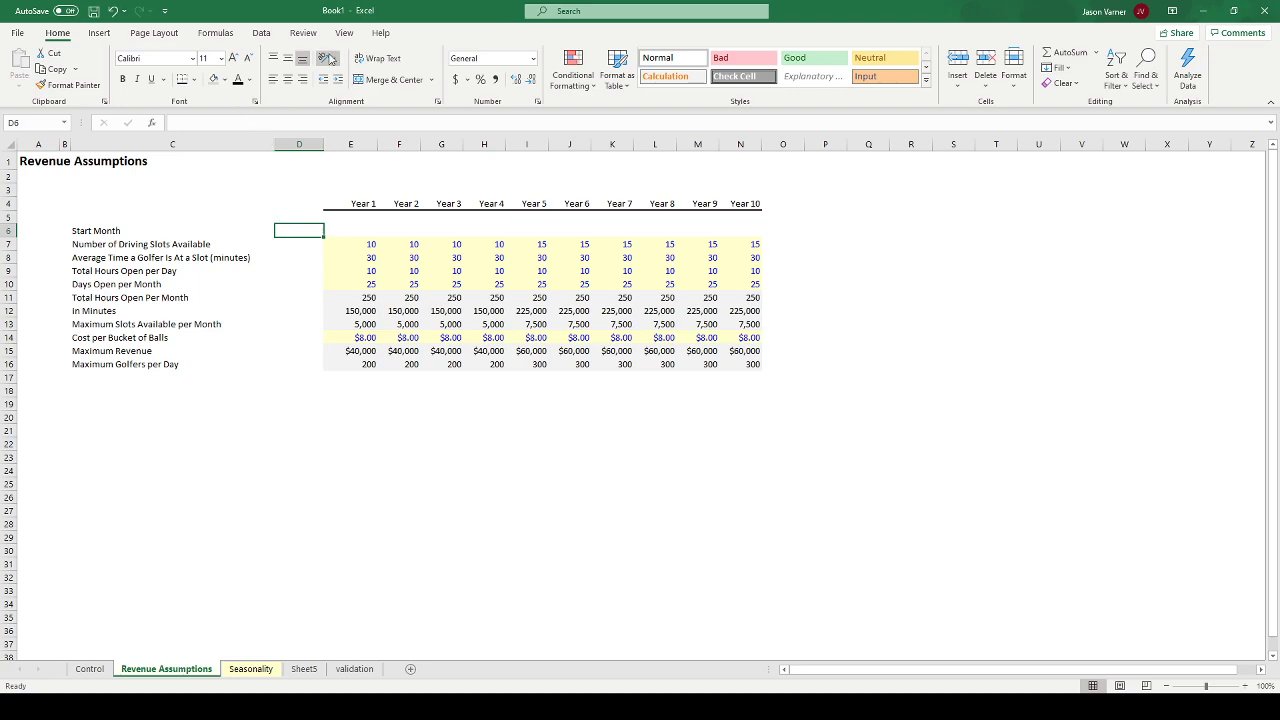
{"action": "left_click", "coordinate": [262, 33]}
{"action": "left_click", "coordinate": [777, 84]}
{"action": "left_click", "coordinate": [781, 103]}
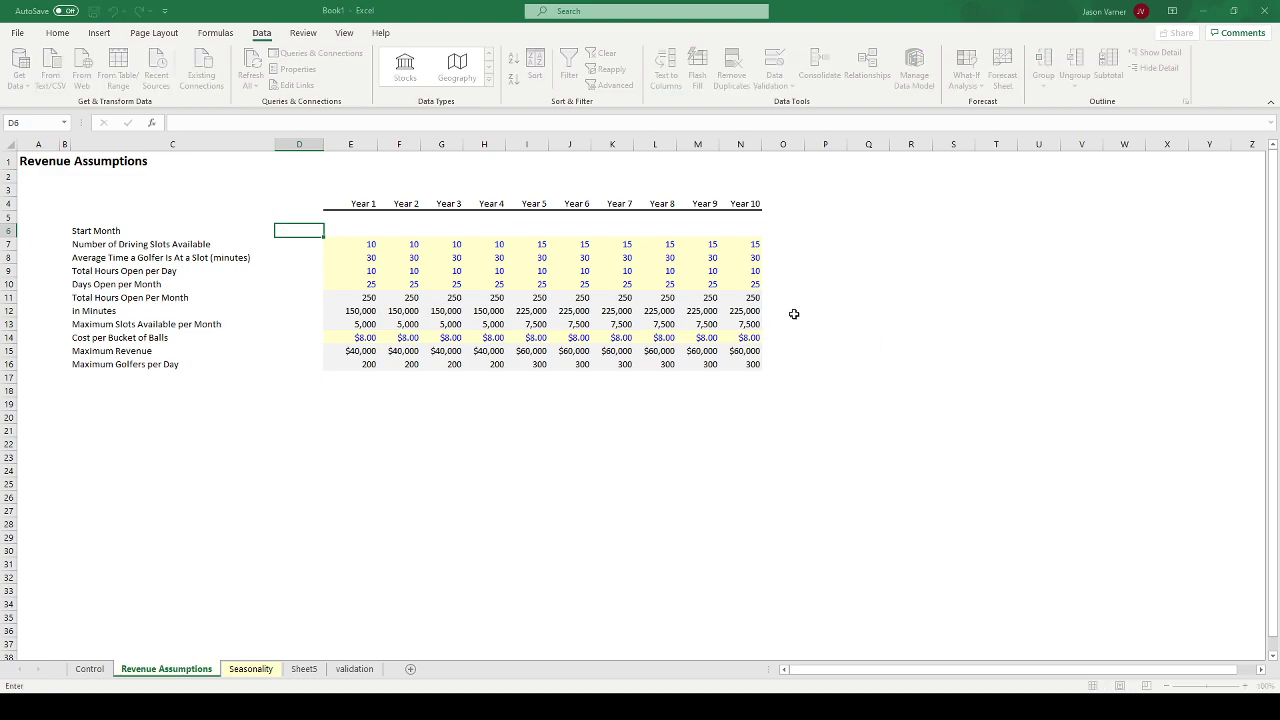
{"action": "left_click", "coordinate": [360, 668]}
{"action": "left_click_drag", "start_coordinate": [44, 158], "coordinate": [45, 658]}
{"action": "key", "text": "Return"}
{"action": "left_click", "coordinate": [790, 234]}
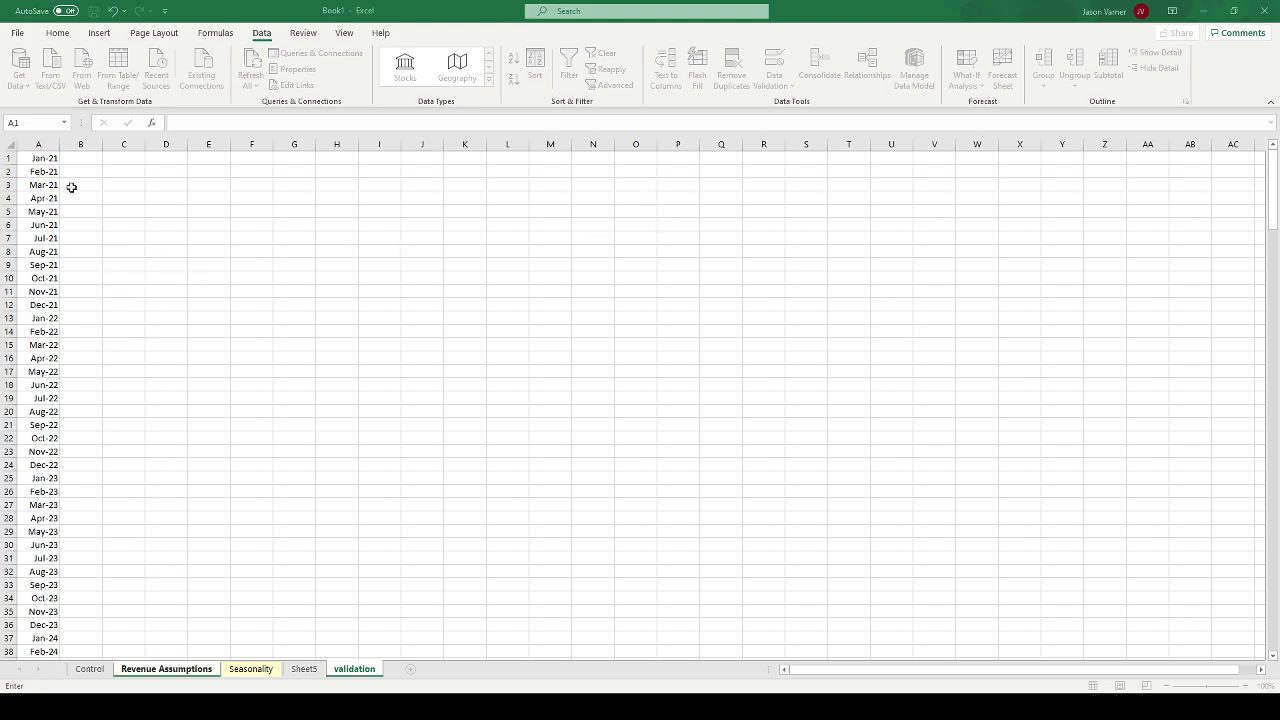
{"action": "mouse_move", "coordinate": [38, 160]}
{"action": "left_mouse_down"}
{"action": "mouse_move", "coordinate": [38, 648]}
{"action": "mouse_move", "coordinate": [51, 566]}
{"action": "mouse_move", "coordinate": [57, 2]}
{"action": "mouse_move", "coordinate": [77, 91]}
{"action": "mouse_move", "coordinate": [43, 158]}
{"action": "left_mouse_up"}
{"action": "left_click", "coordinate": [939, 243]}
{"action": "key", "text": "Return"}
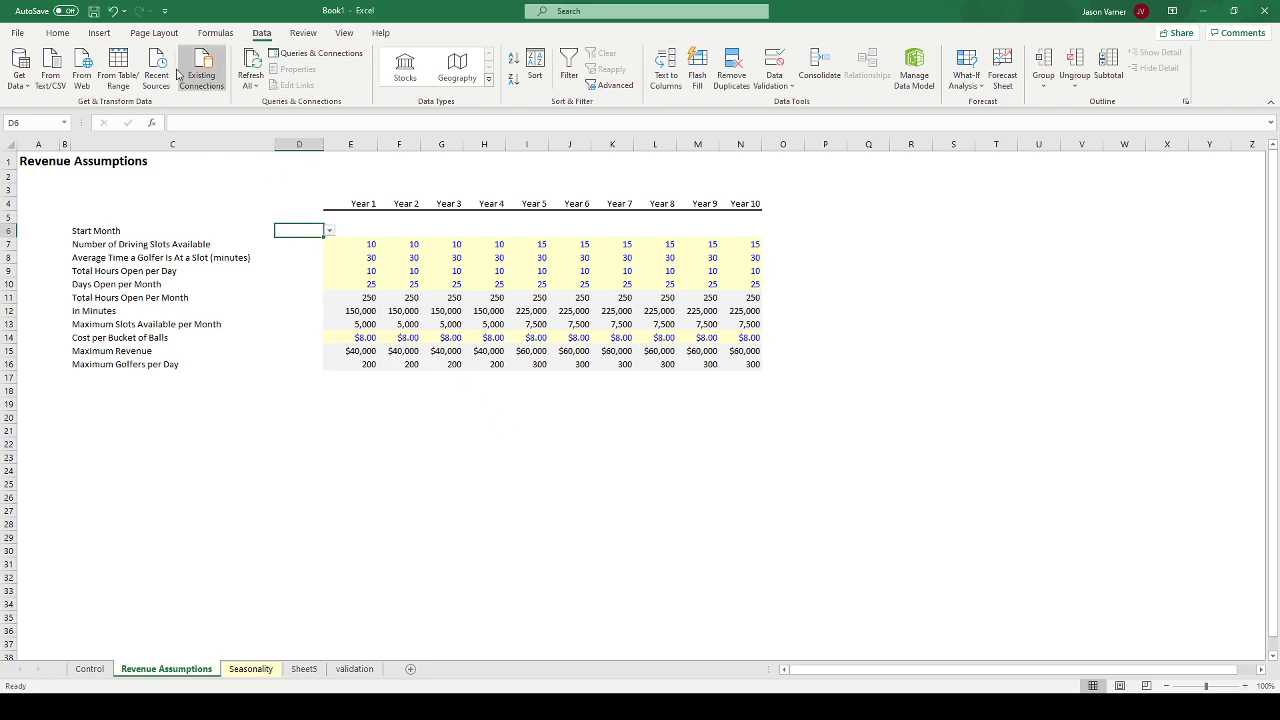
- Give the Start Month cell D6 the light yellow input fill
{"action": "left_click", "coordinate": [57, 33]}
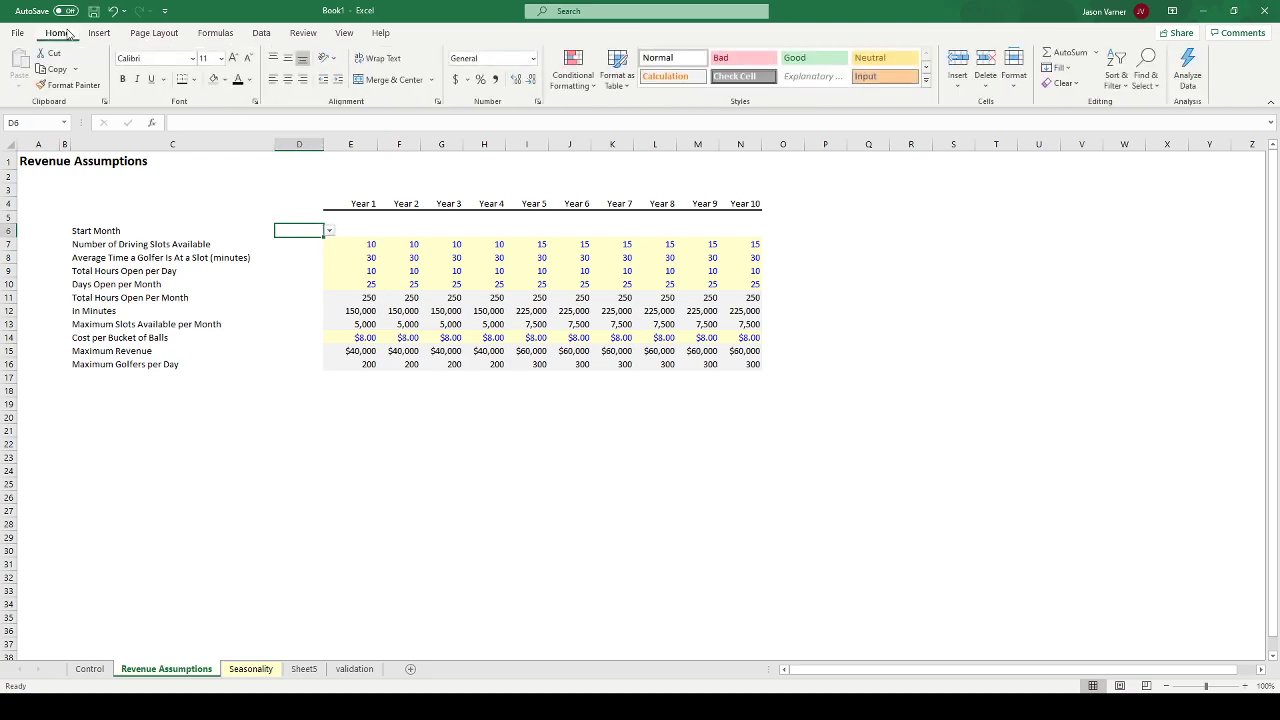
{"action": "left_click", "coordinate": [226, 81]}
{"action": "left_click", "coordinate": [224, 243]}
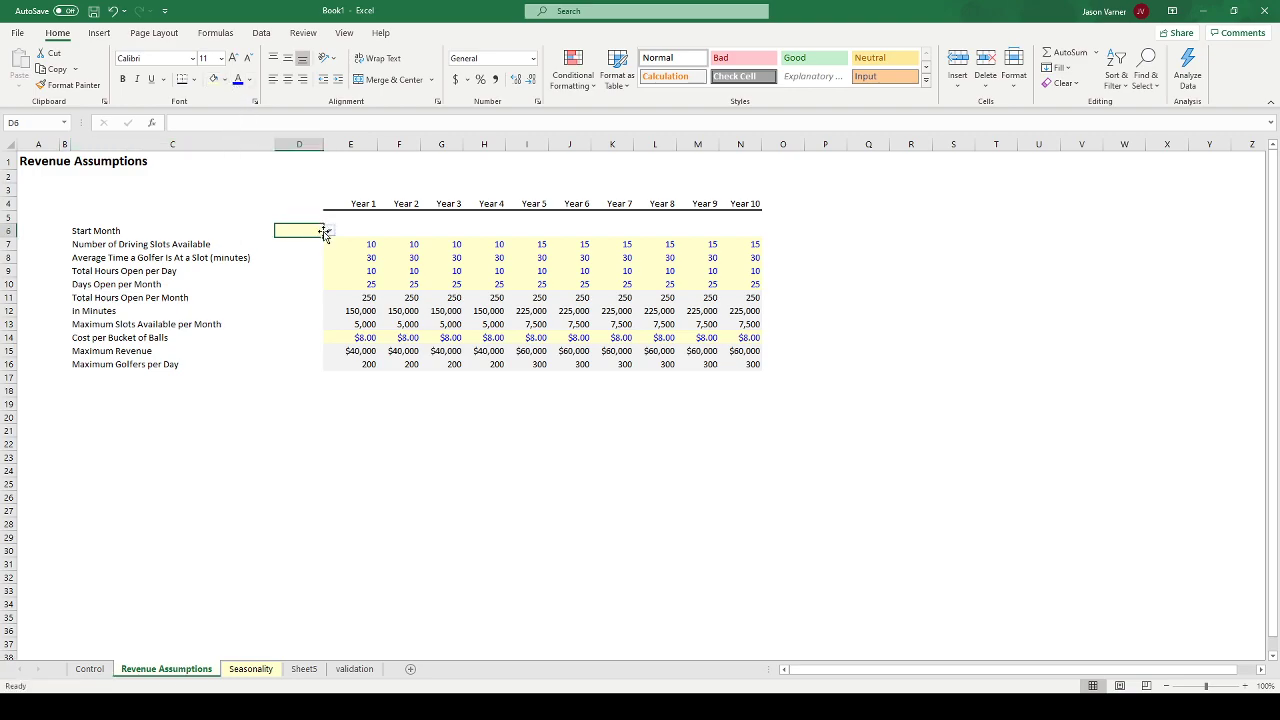
- Choose March 2021 as the start month in D6 and format the date to display as Mar-21
{"action": "left_click", "coordinate": [293, 256]}
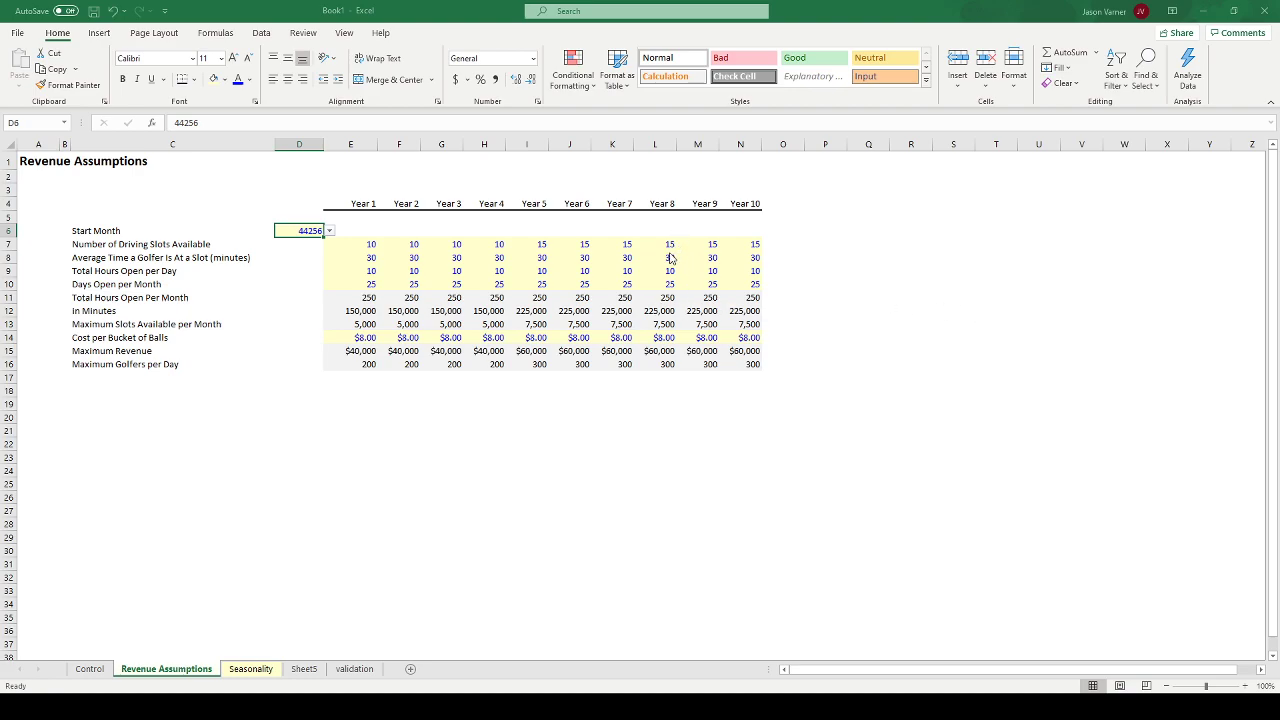
{"action": "key", "text": "ctrl+z"}
{"action": "left_click", "coordinate": [573, 494]}
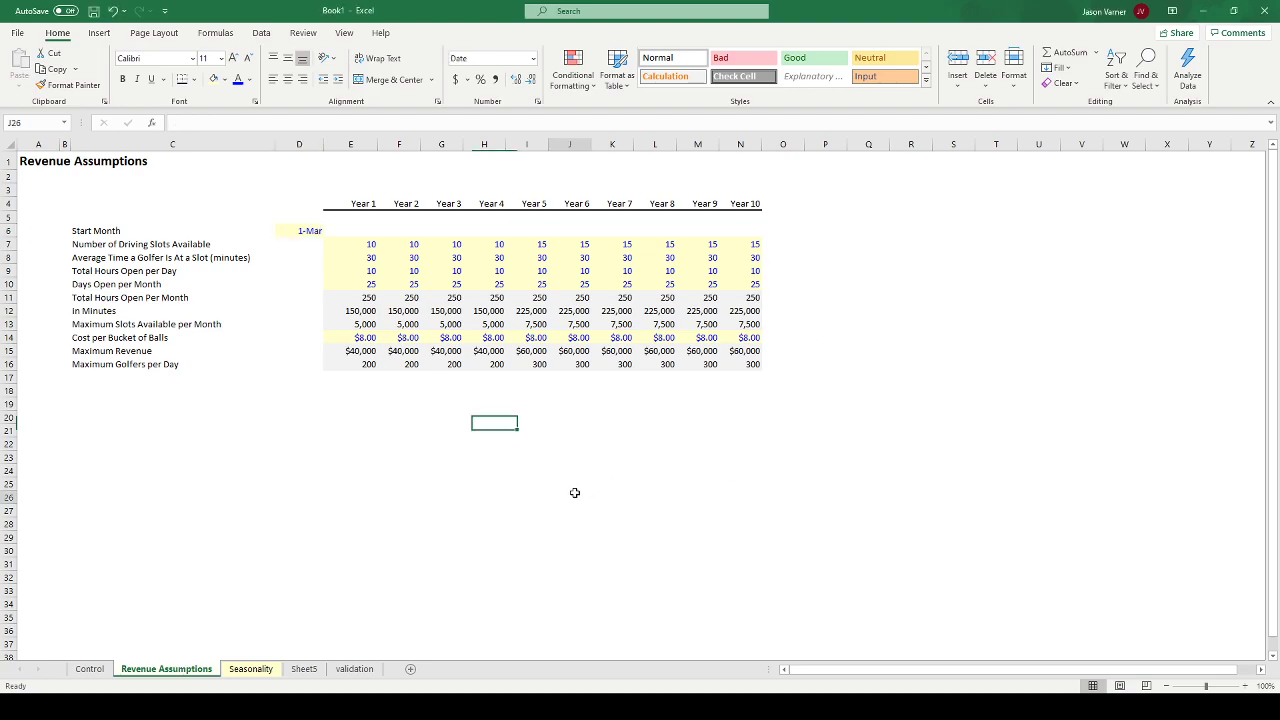
{"action": "left_click", "coordinate": [304, 231]}
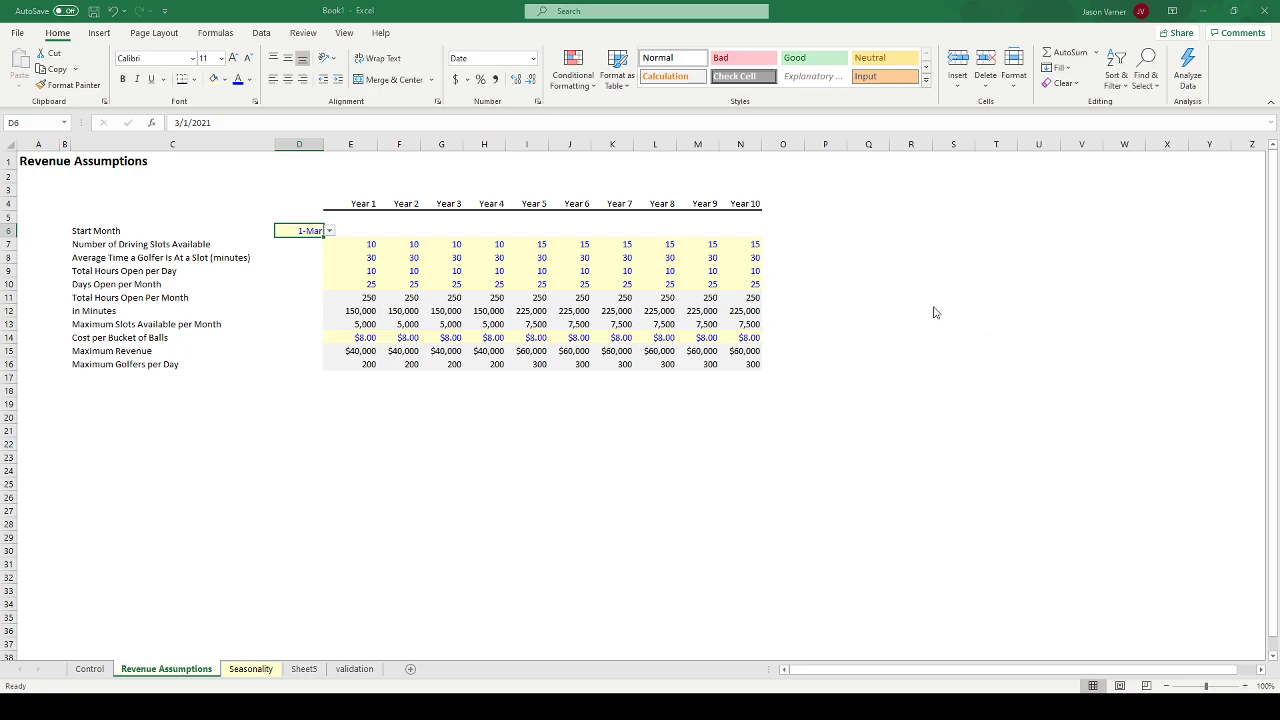
{"action": "left_click", "coordinate": [905, 461]}
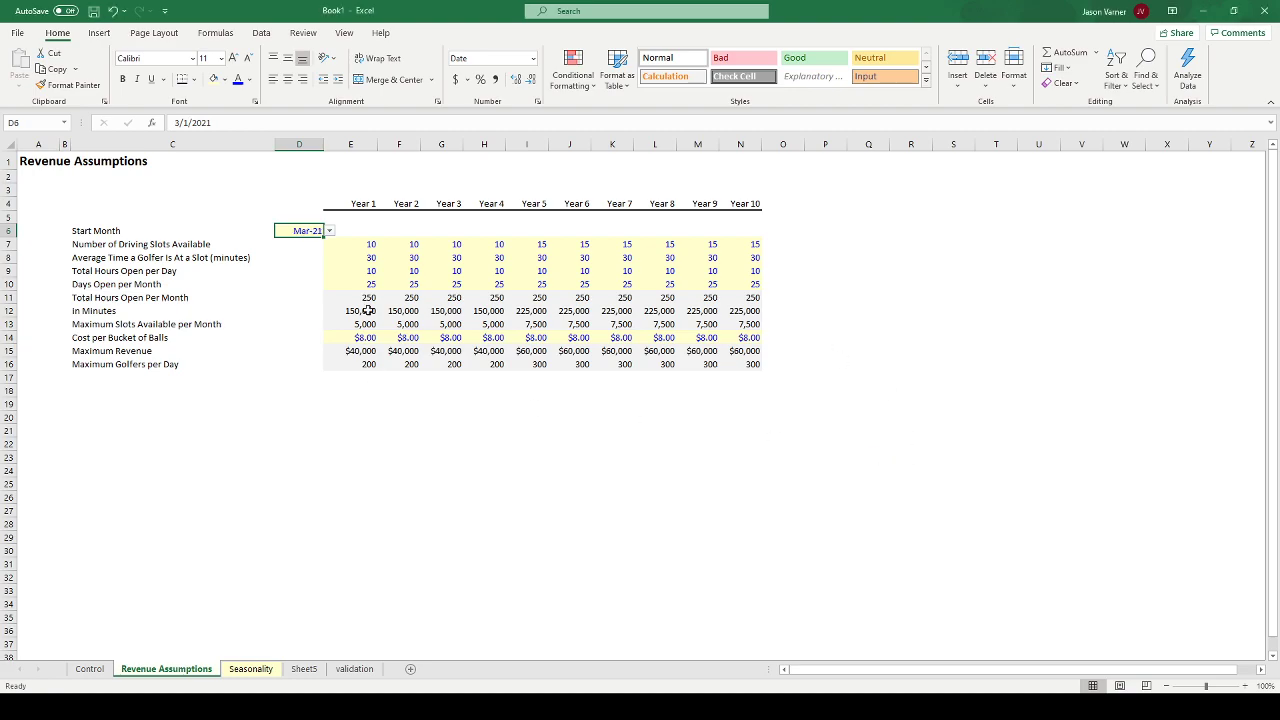
{"action": "left_click", "coordinate": [284, 320]}
{"action": "left_click", "coordinate": [302, 231]}
- Check the start year on the Control sheet and the start month on Revenue Assumptions, and return to Sheet5
{"action": "left_click", "coordinate": [90, 669]}
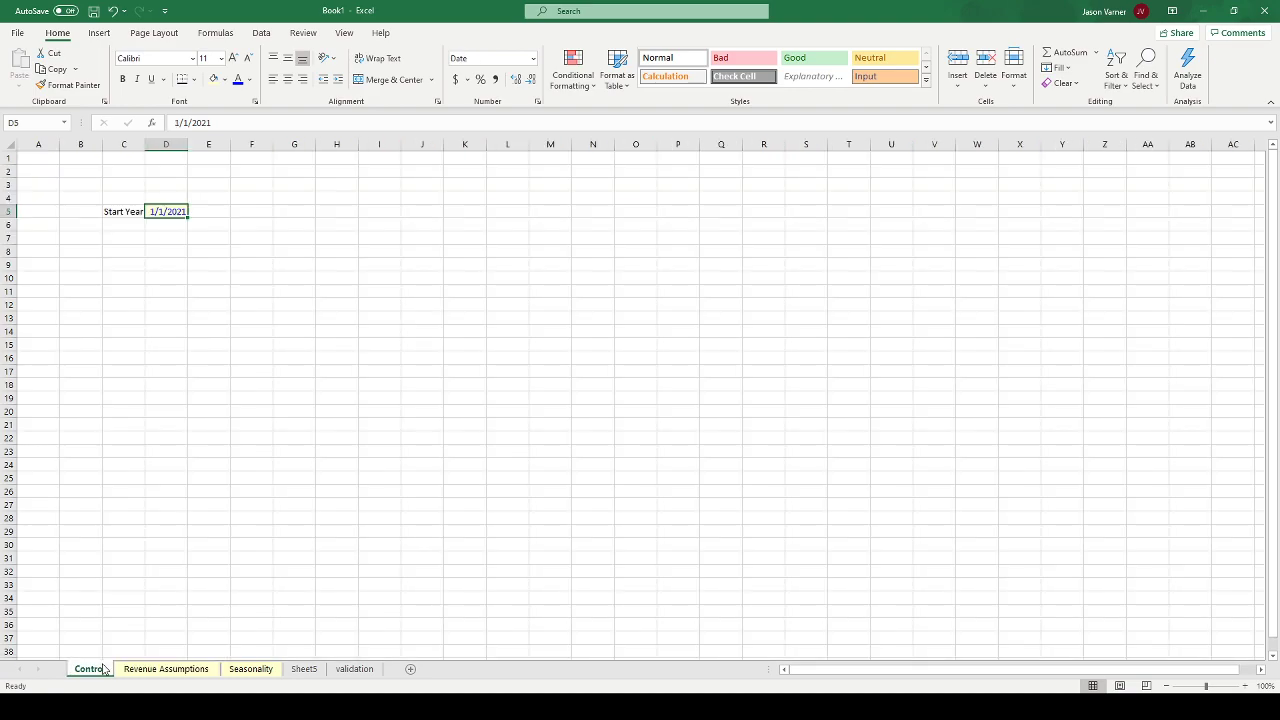
{"action": "left_click", "coordinate": [170, 669]}
{"action": "left_click", "coordinate": [253, 497]}
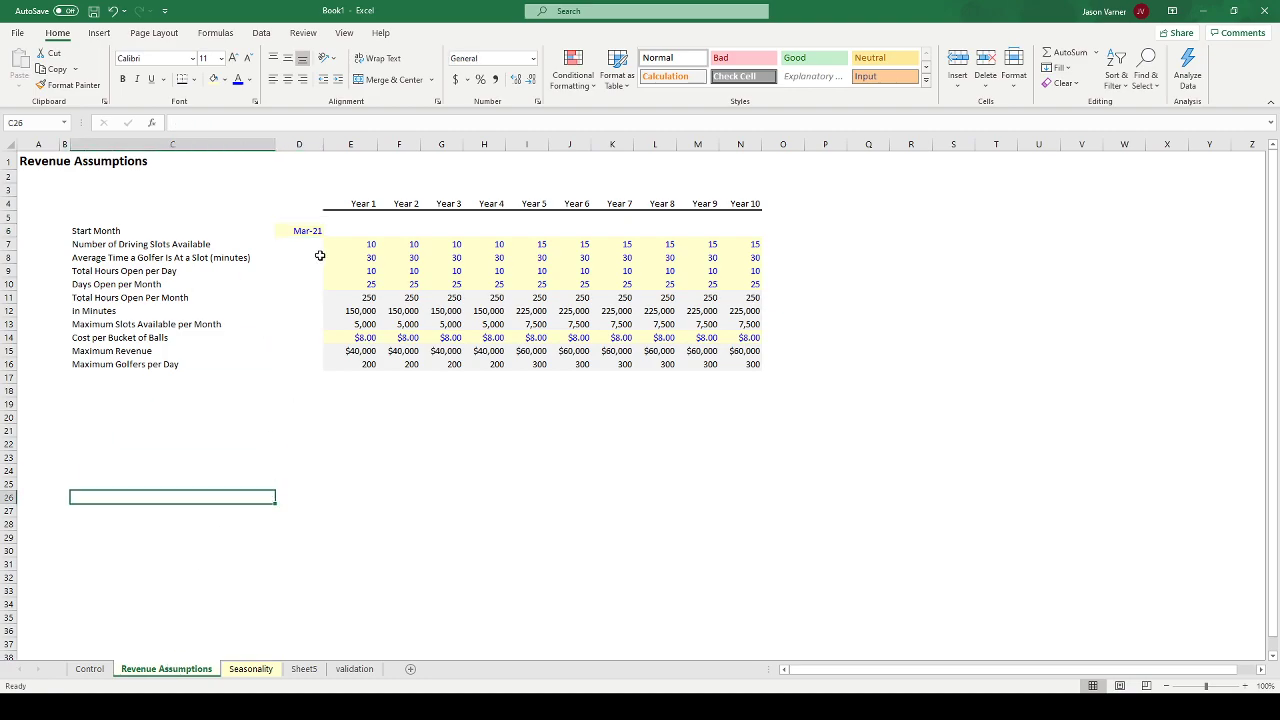
{"action": "left_click", "coordinate": [306, 669]}
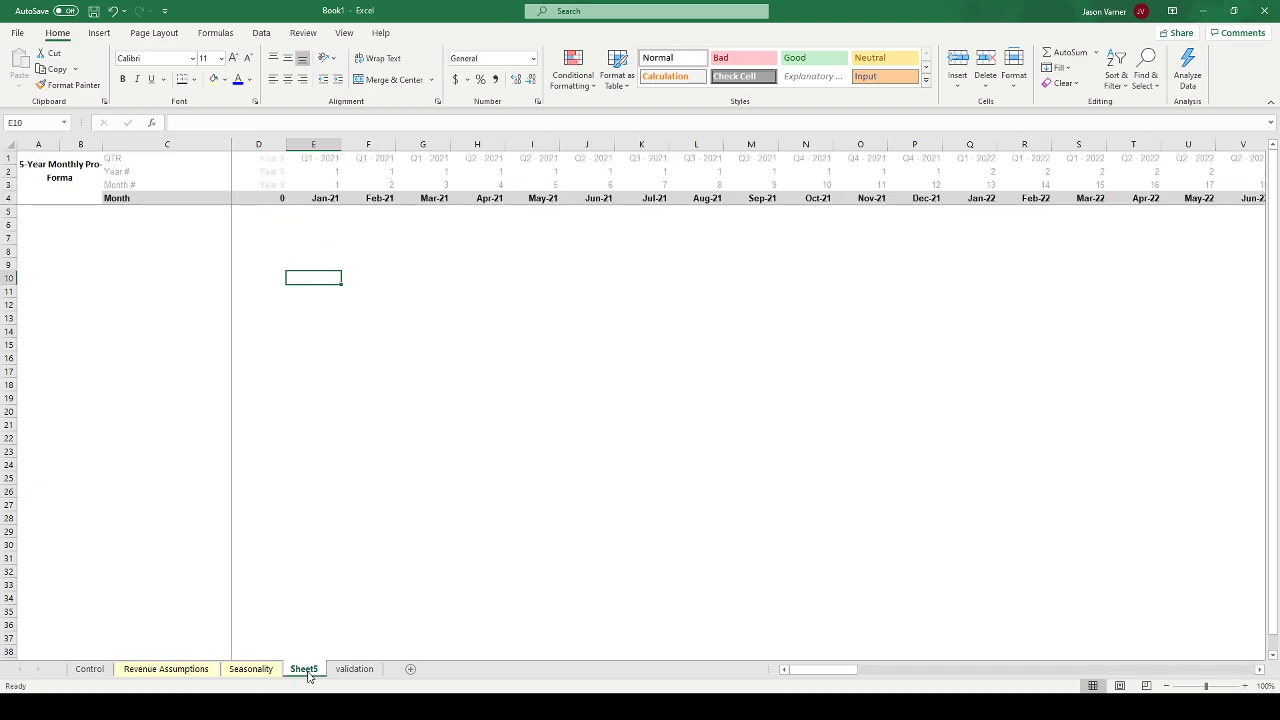
- Rename Sheet5 as "Monthly P&L Detail"
{"action": "left_click", "coordinate": [341, 538]}
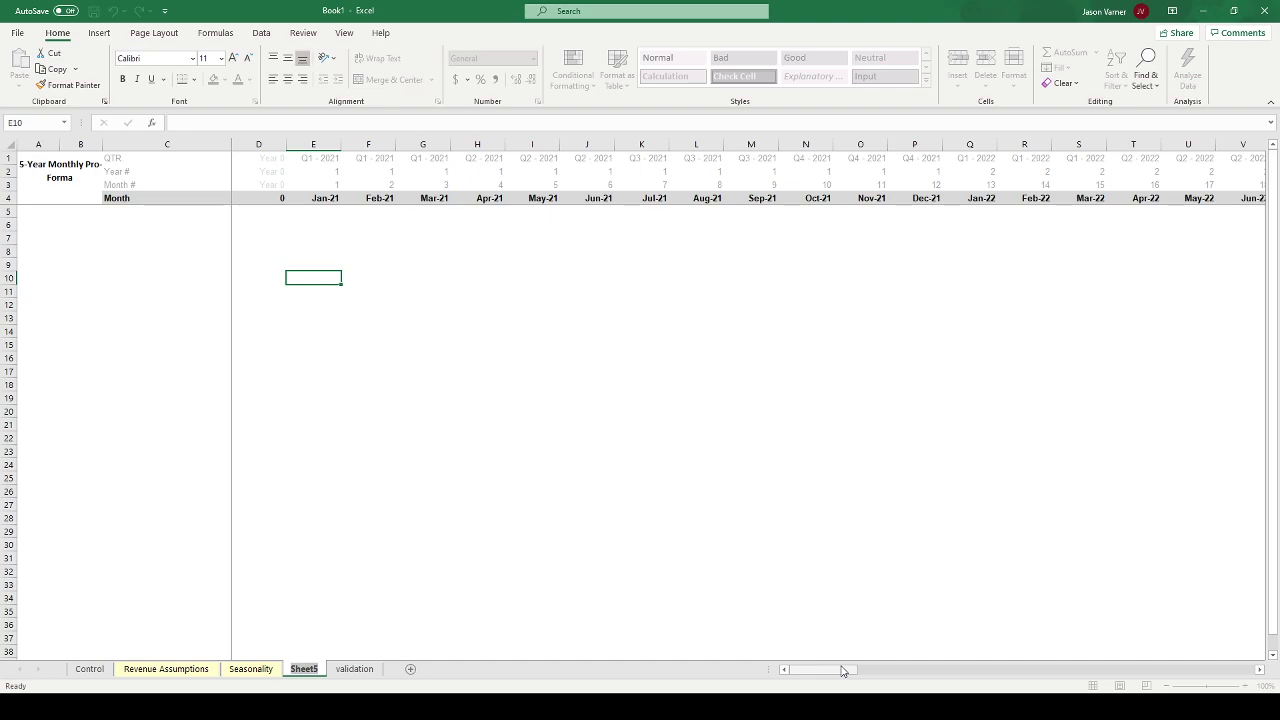
{"action": "type", "text": "Monthly P&L Detail"}
{"action": "key", "text": "Return"}
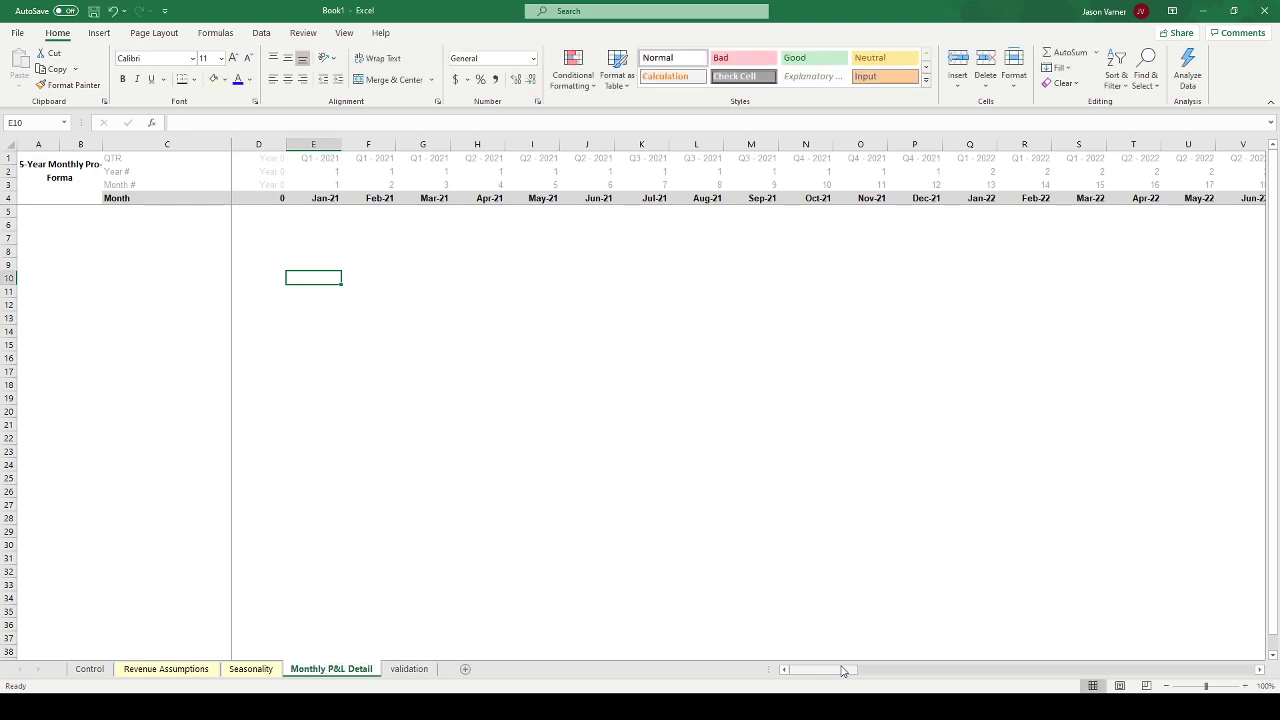
- Check the capacity rows on Revenue Assumptions and enter the row label "Maximum Daily Capacity" in C6 of Monthly P&L Detail
{"action": "left_click", "coordinate": [185, 224]}
{"action": "left_click", "coordinate": [195, 672]}
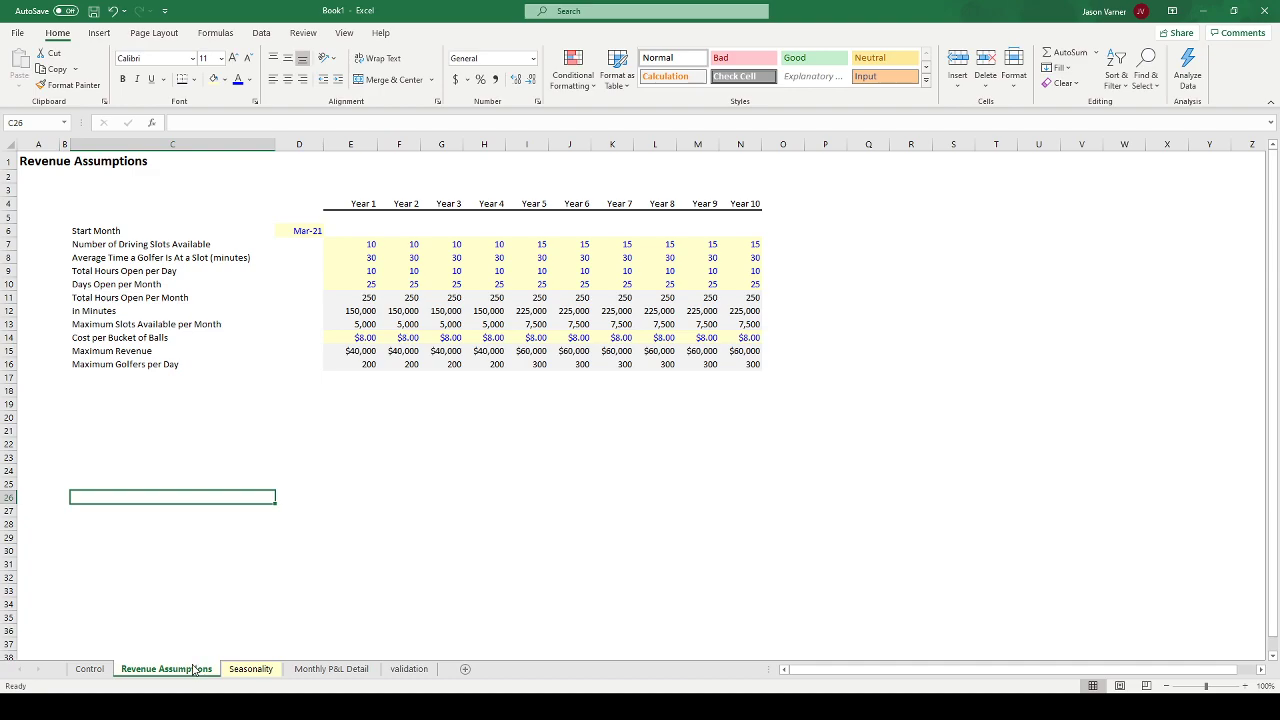
{"action": "left_click", "coordinate": [310, 672]}
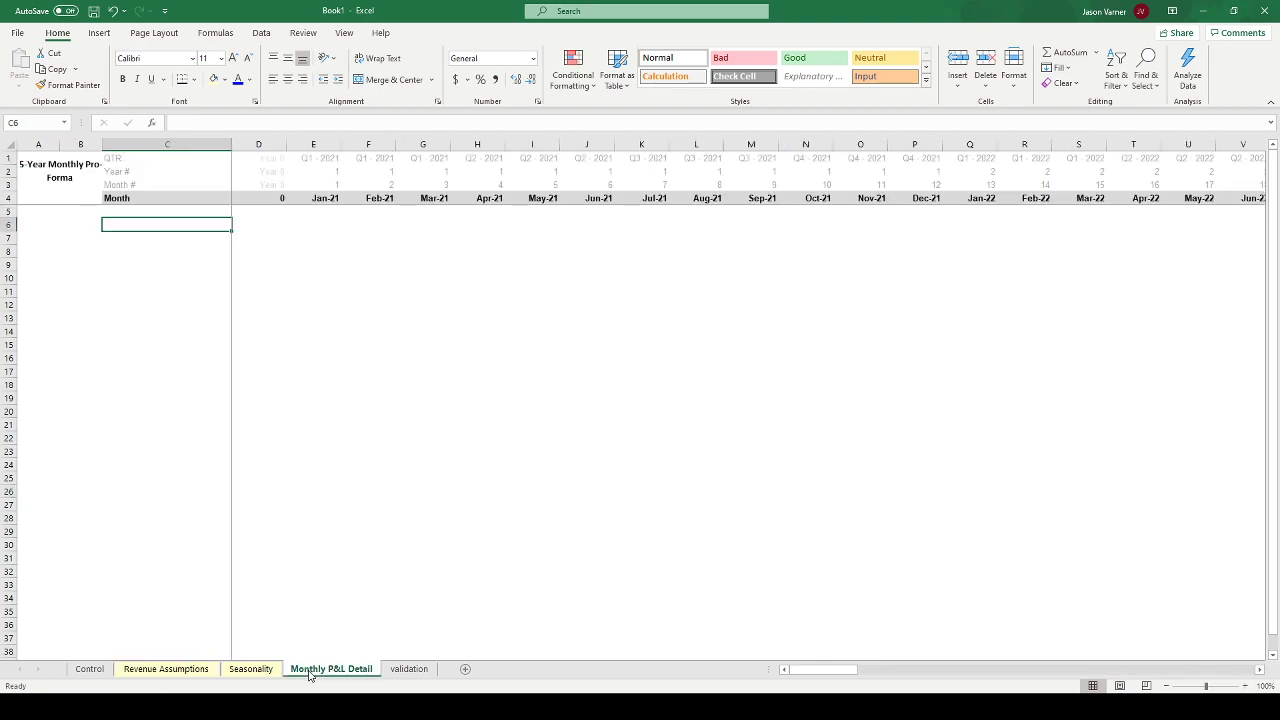
{"action": "left_click", "coordinate": [200, 670]}
{"action": "left_click", "coordinate": [322, 670]}
{"action": "type", "text": "Maximum D"}
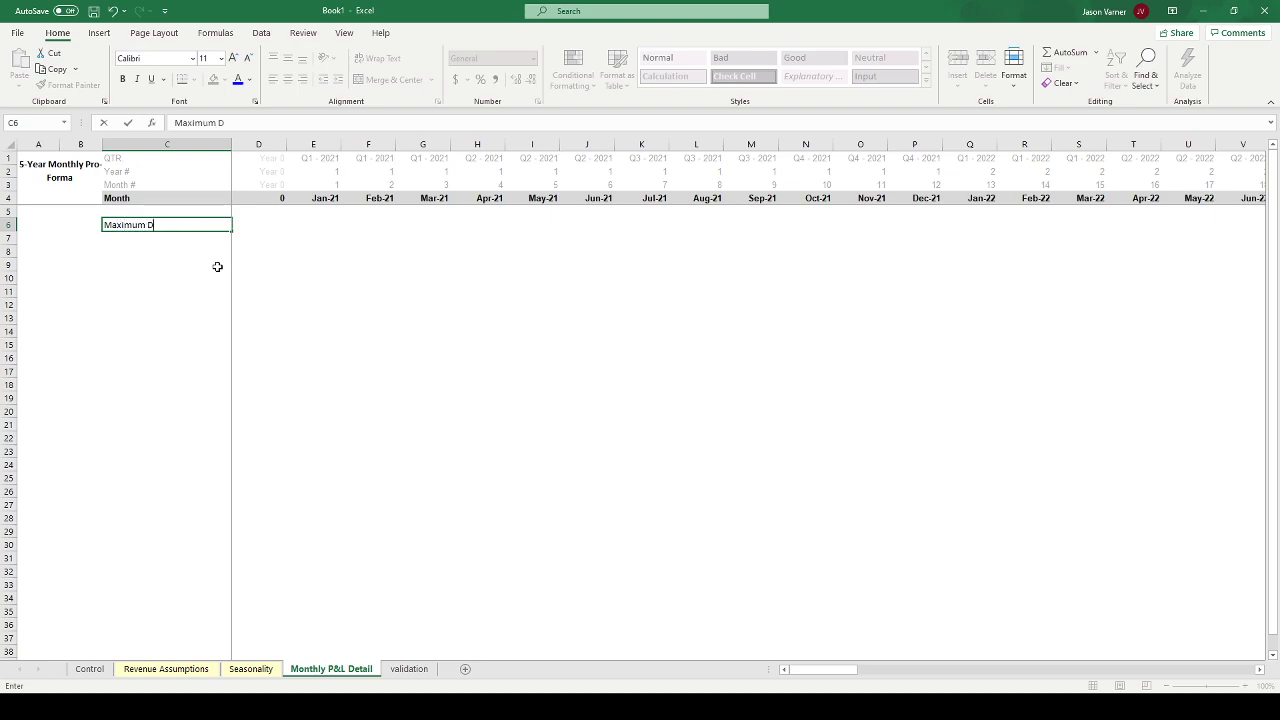
{"action": "type", "text": "aily Capacity"}
{"action": "key", "text": "Return"}
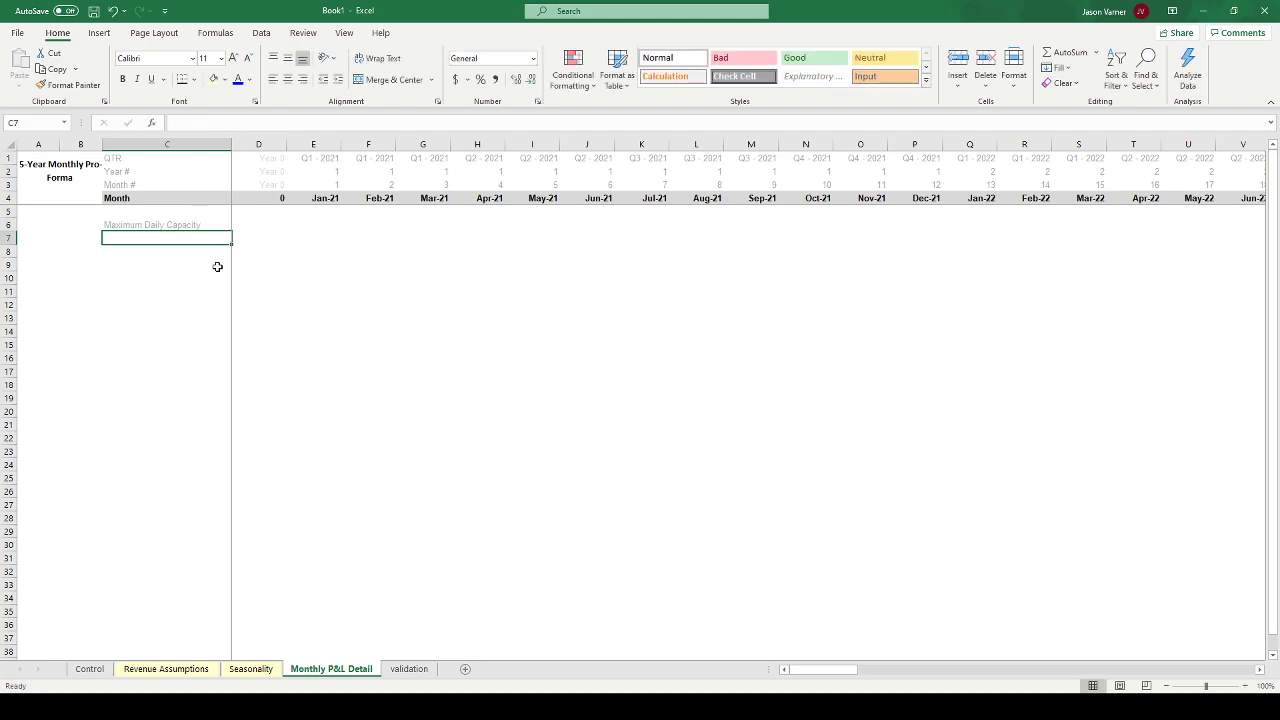
- Clear the grey label formatting from cells C6:C14
{"action": "left_click_drag", "start_coordinate": [203, 228], "coordinate": [208, 332]}
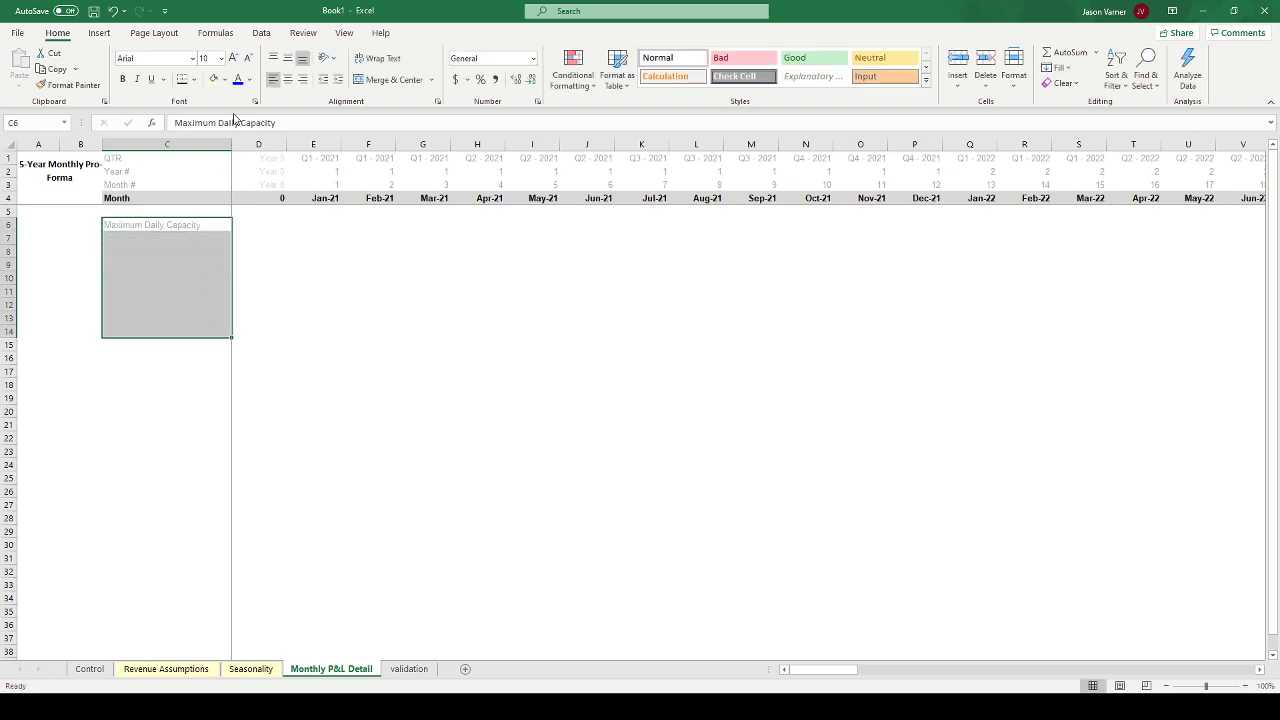
{"action": "left_click", "coordinate": [252, 97]}
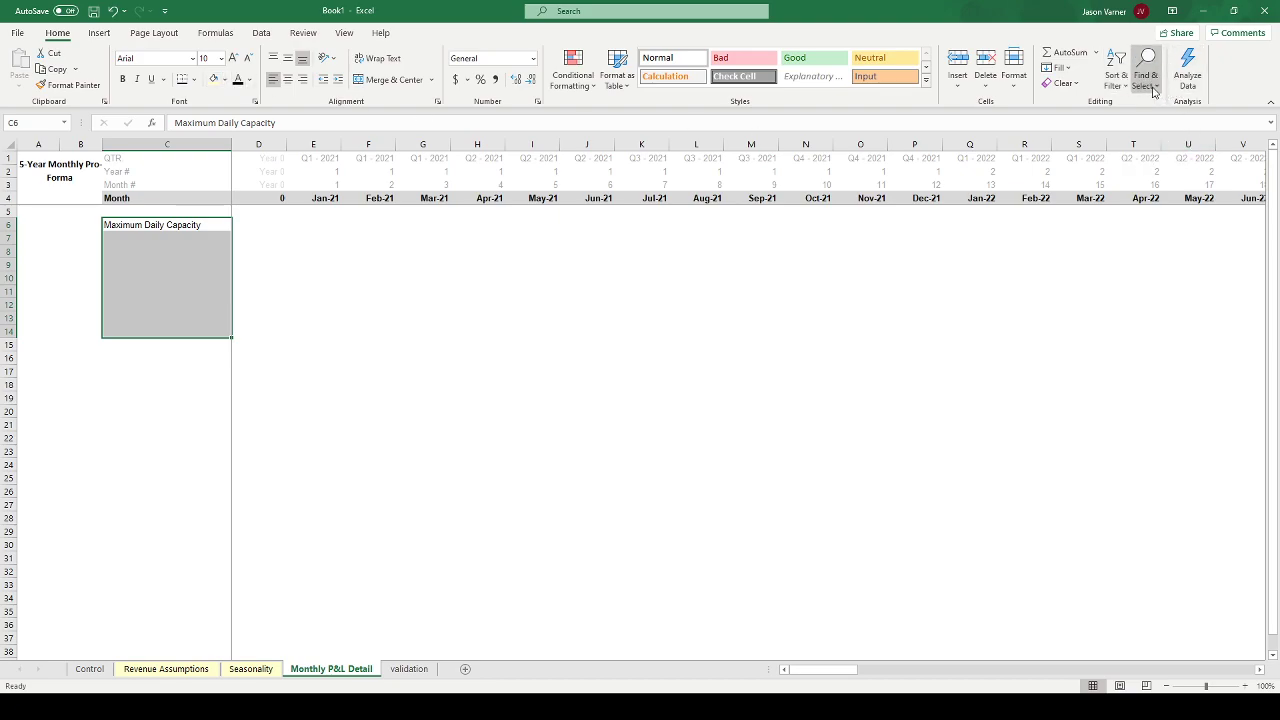
{"action": "left_click", "coordinate": [1070, 117]}
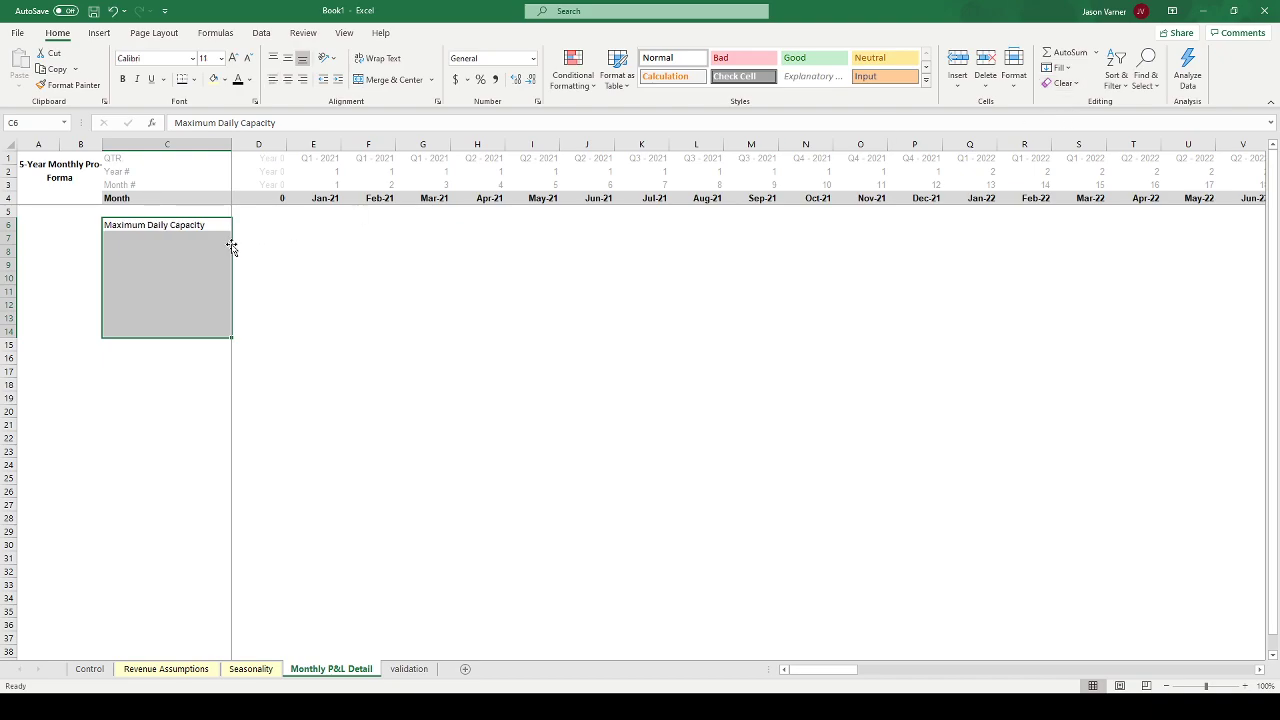
{"action": "left_click", "coordinate": [177, 226]}
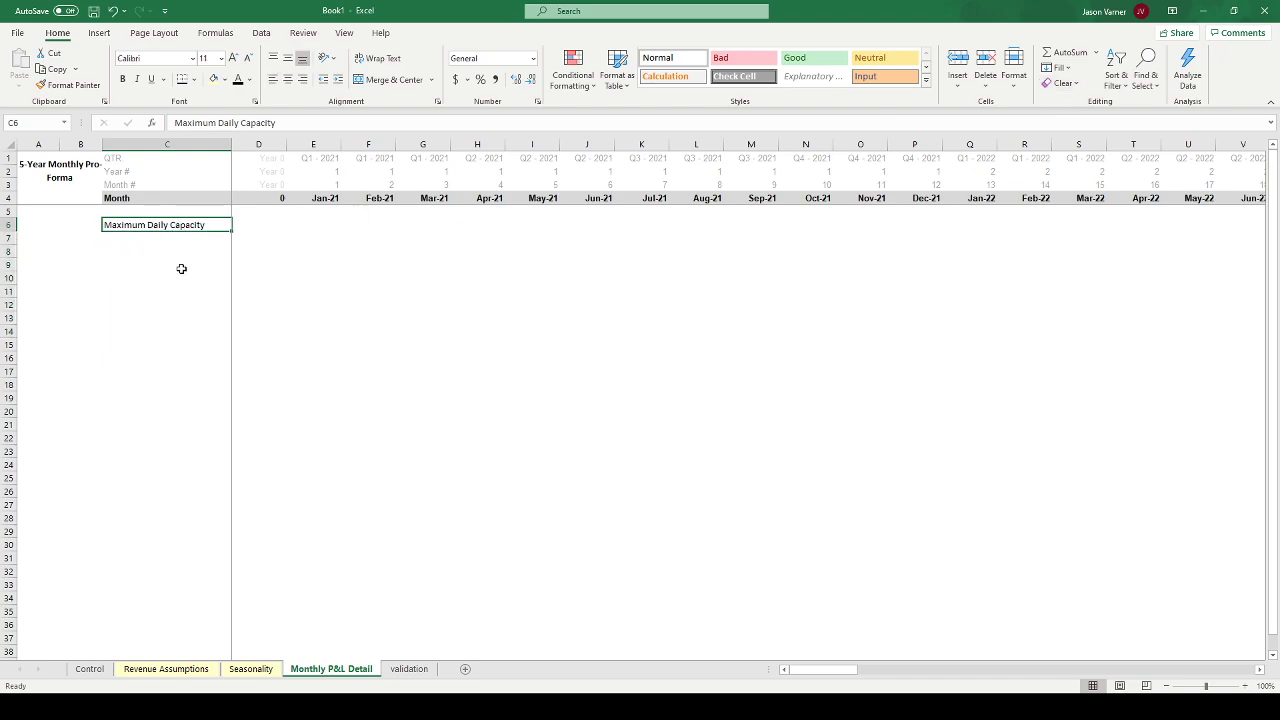
- Enter =INDEX('Revenue Assumptions'!16:16,,MATCH(E2,'Revenue Assumptions'!4:4,0)) in E6 to pull the maximum golfers per day for the year
{"action": "left_click", "coordinate": [318, 225]}
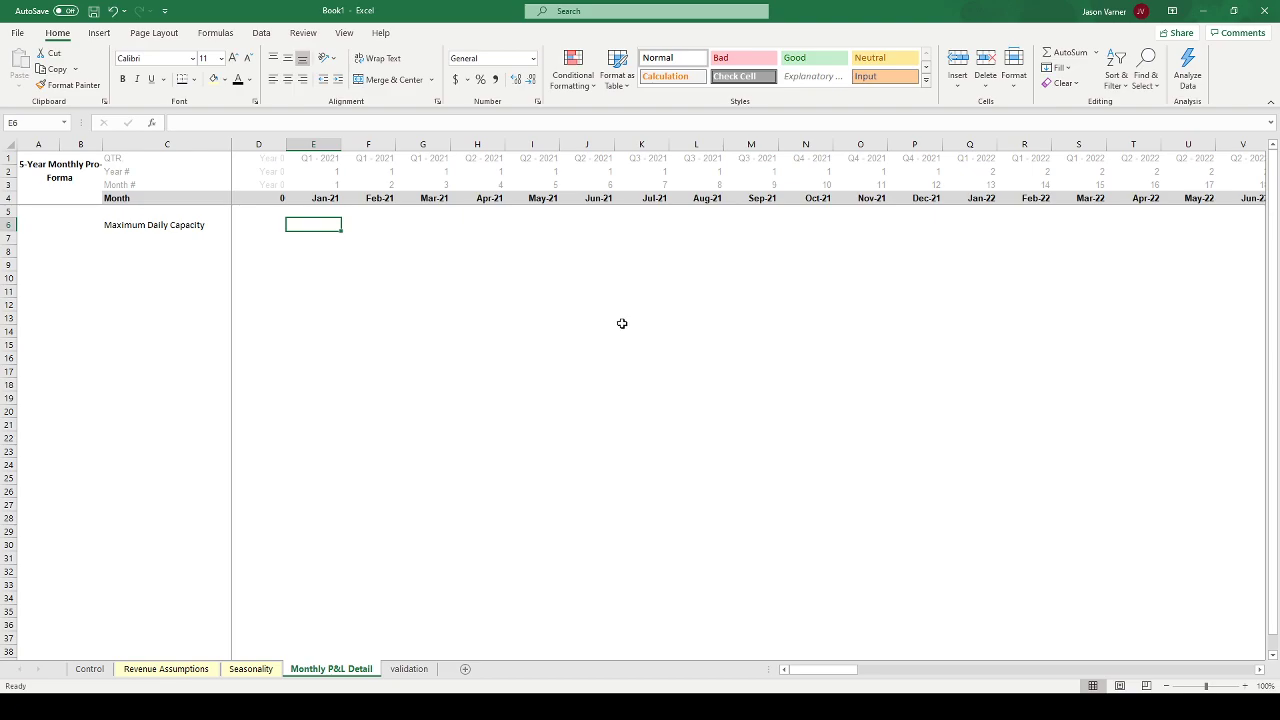
{"action": "type", "text": "=inde"}
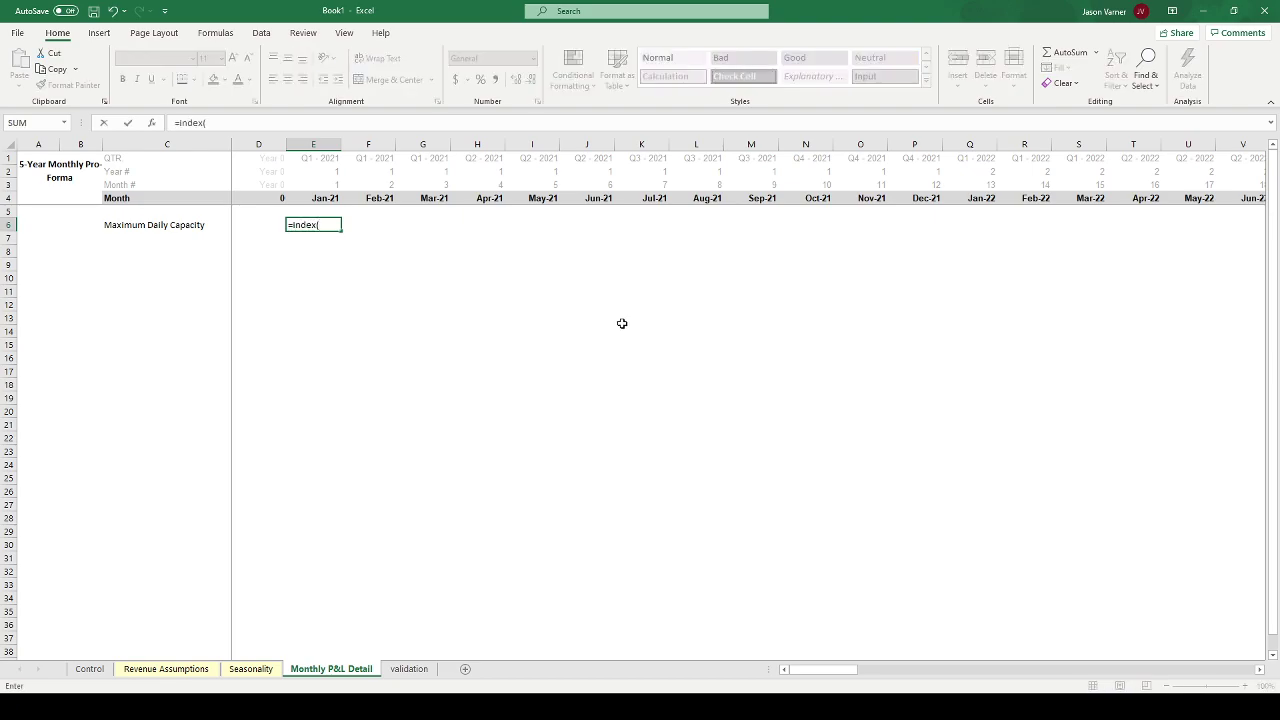
{"action": "type", "text": "x("}
{"action": "left_click", "coordinate": [190, 675]}
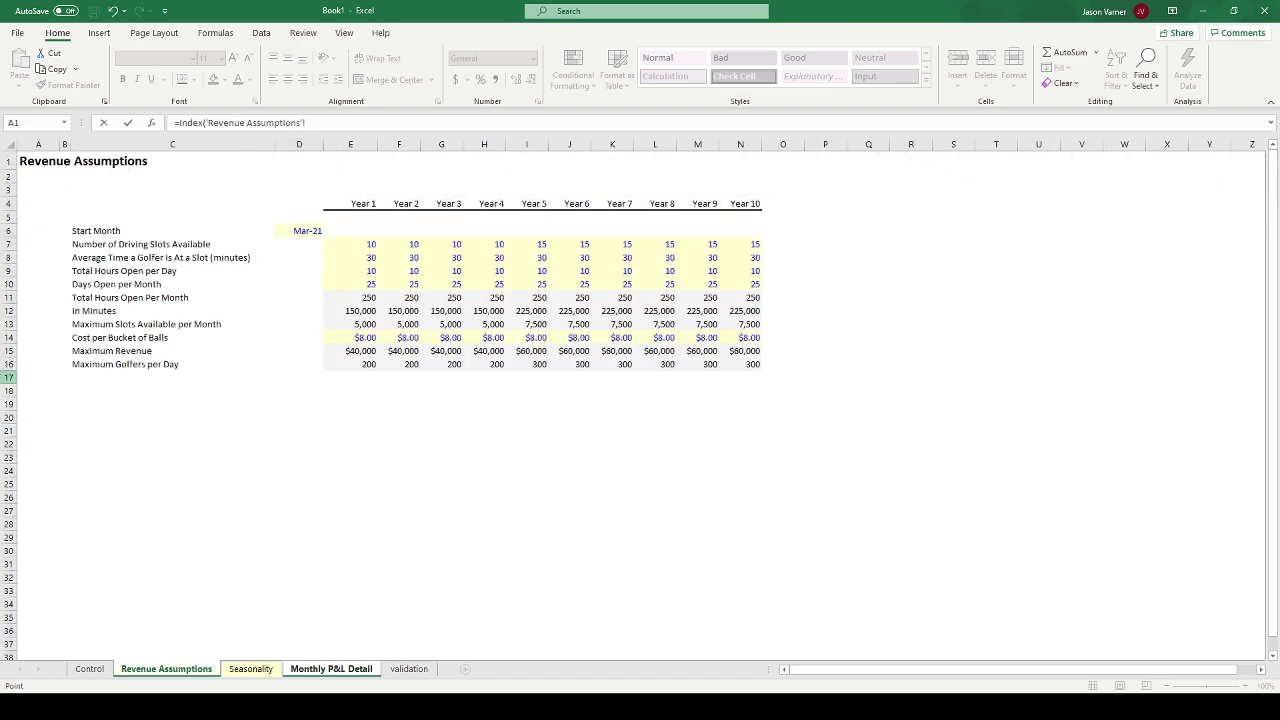
{"action": "left_click", "coordinate": [10, 364]}
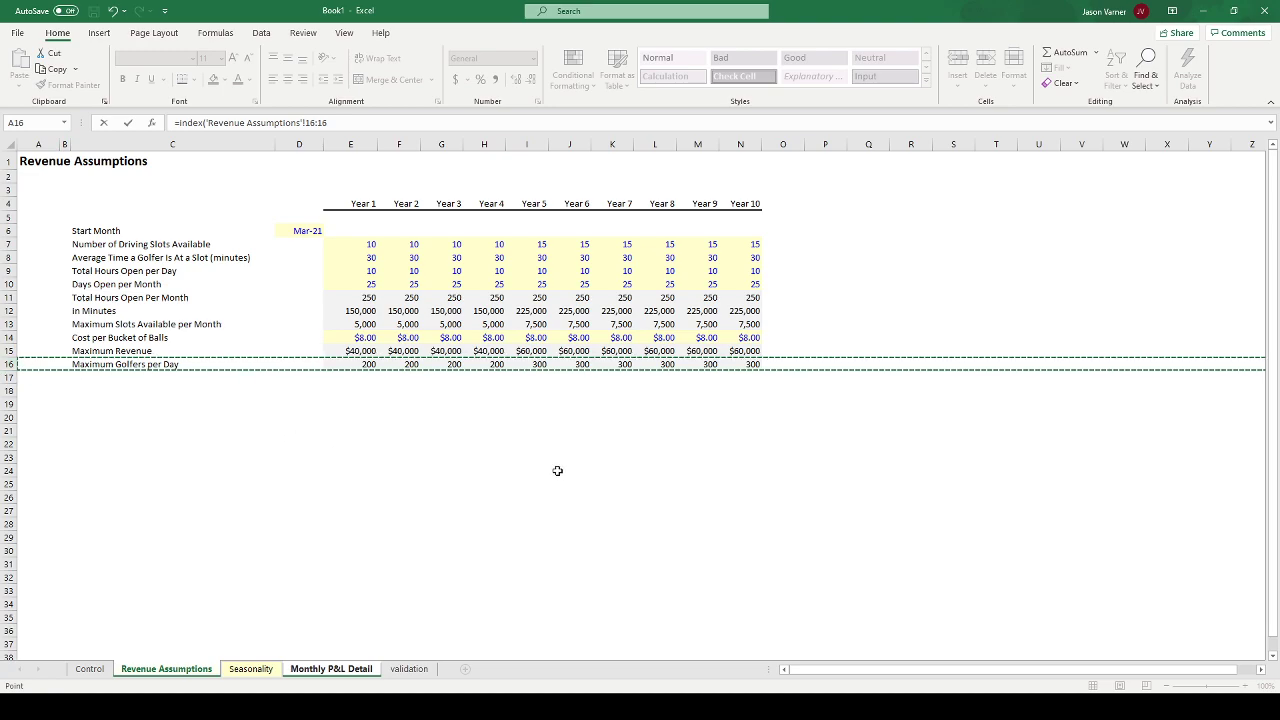
{"action": "type", "text": ",,match("}
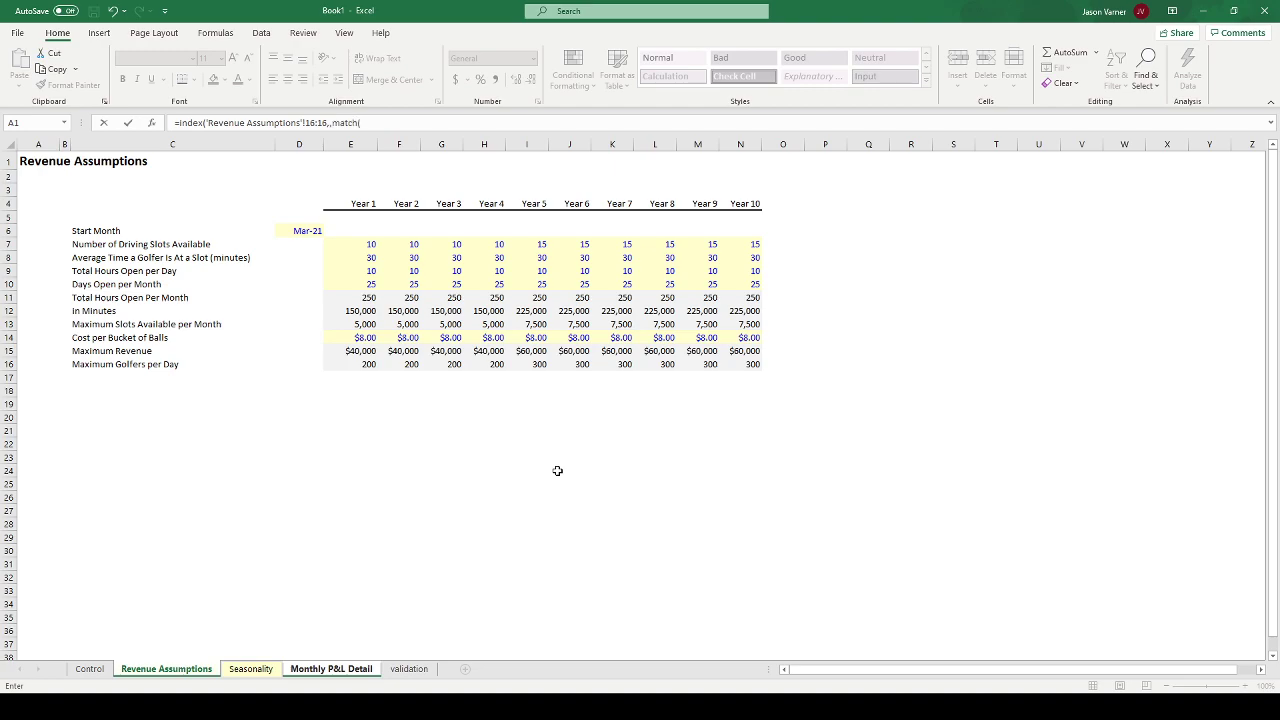
{"action": "type", "text": "e2,"}
{"action": "left_click", "coordinate": [9, 204]}
{"action": "type", "text": ",0)"}
{"action": "key", "text": "Return"}
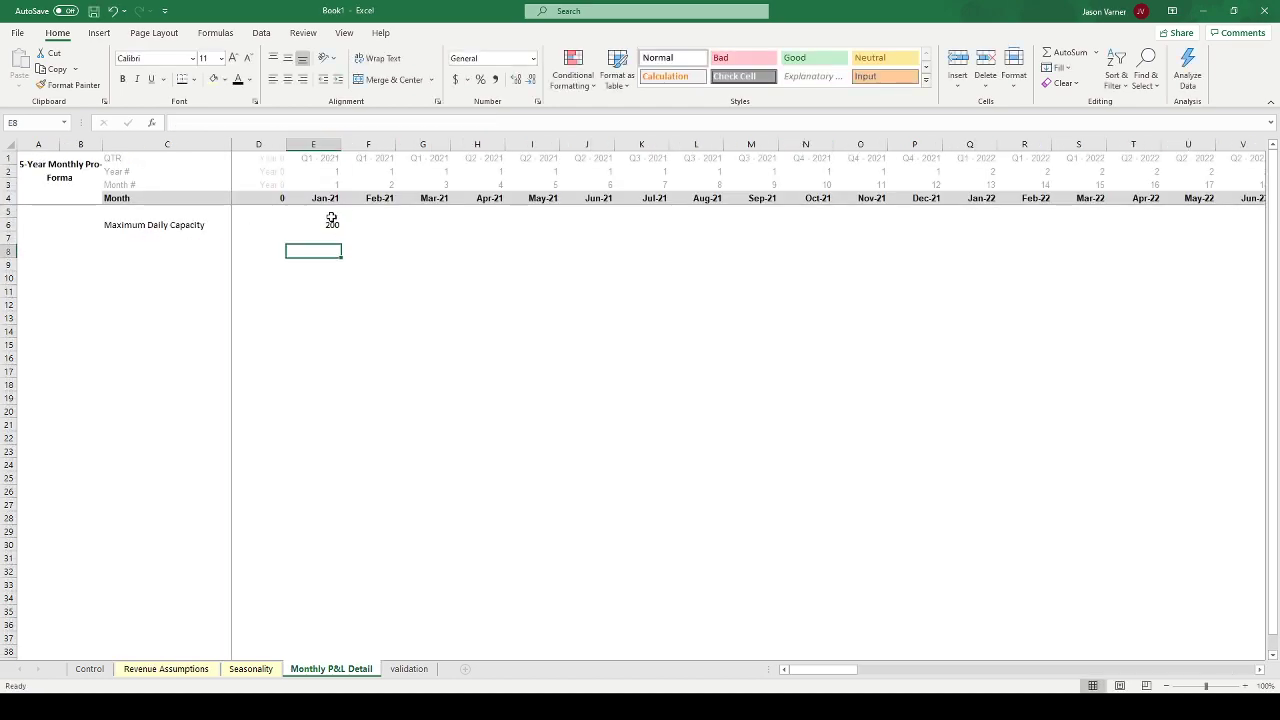
- Fill the Maximum Daily Capacity formula from E6 across row 6 through the following monthly columns
{"action": "left_click", "coordinate": [331, 173]}
{"action": "left_click", "coordinate": [333, 223]}
{"action": "left_click_drag", "start_coordinate": [341, 229], "coordinate": [1160, 230]}
{"action": "left_click_drag", "start_coordinate": [878, 670], "coordinate": [763, 677]}
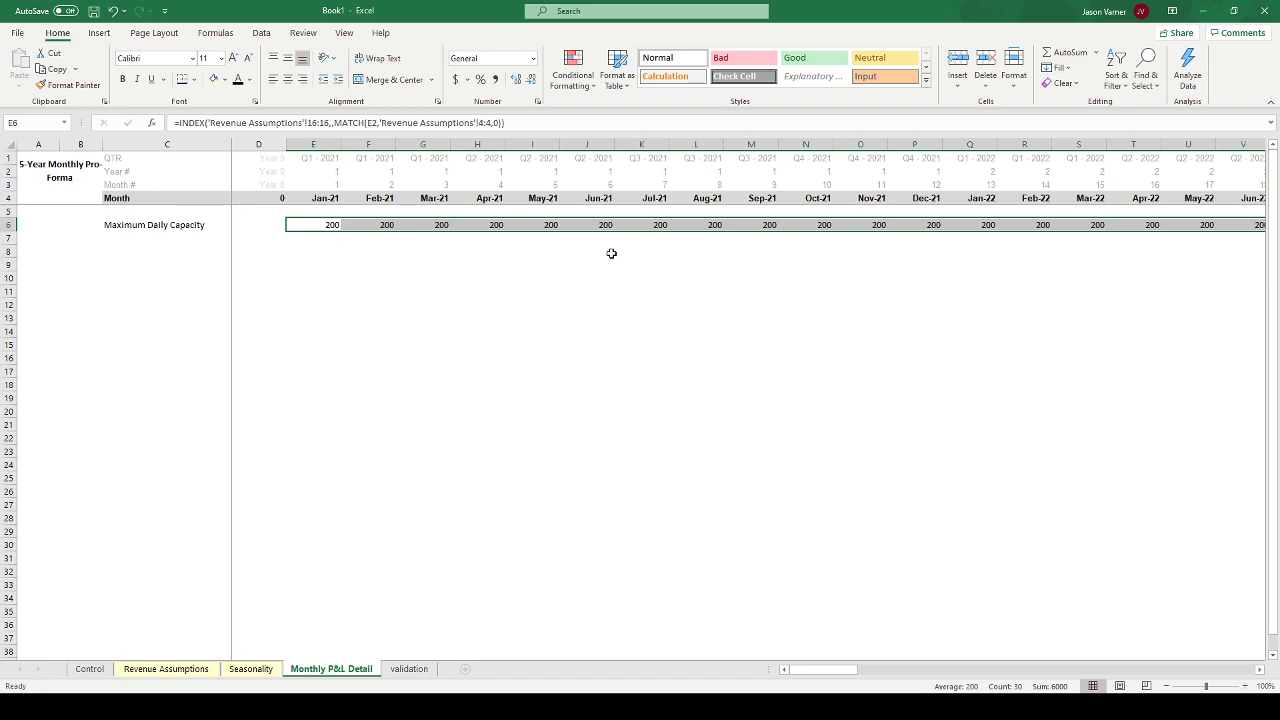
{"action": "left_click", "coordinate": [301, 226]}
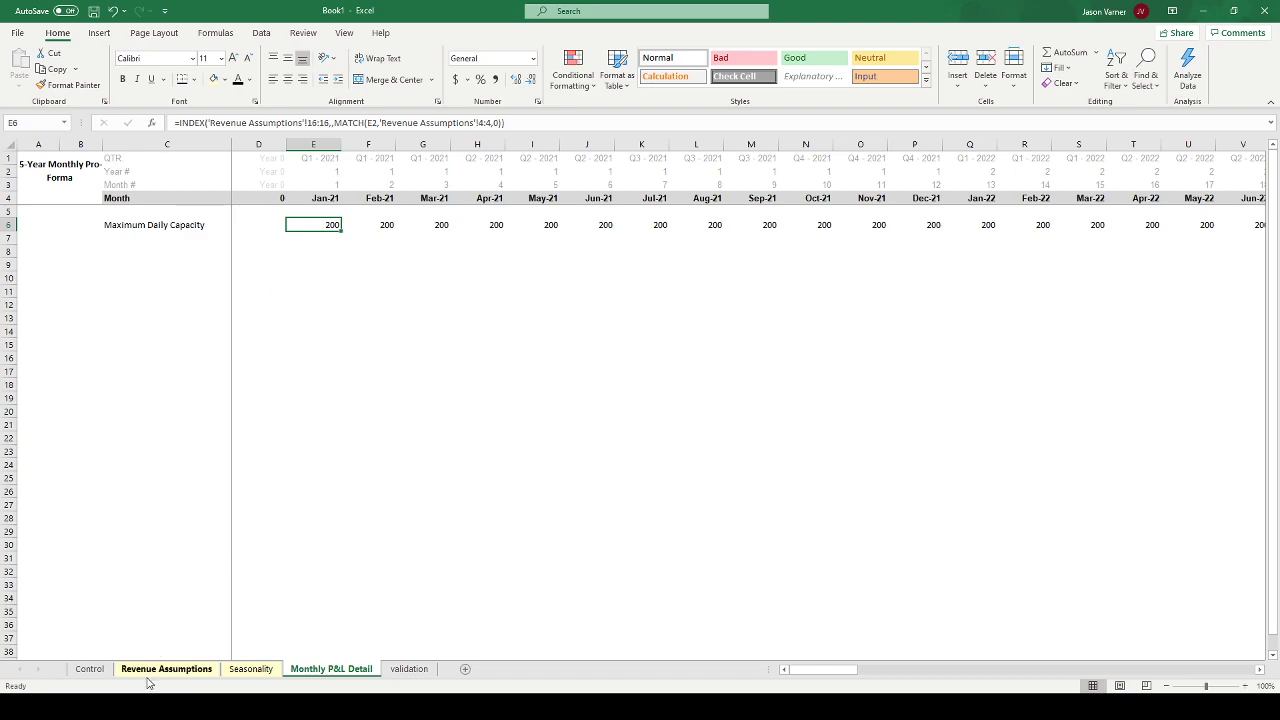
- Enter the row label "% of Capacityy Attained" in C7
{"action": "left_click", "coordinate": [119, 236]}
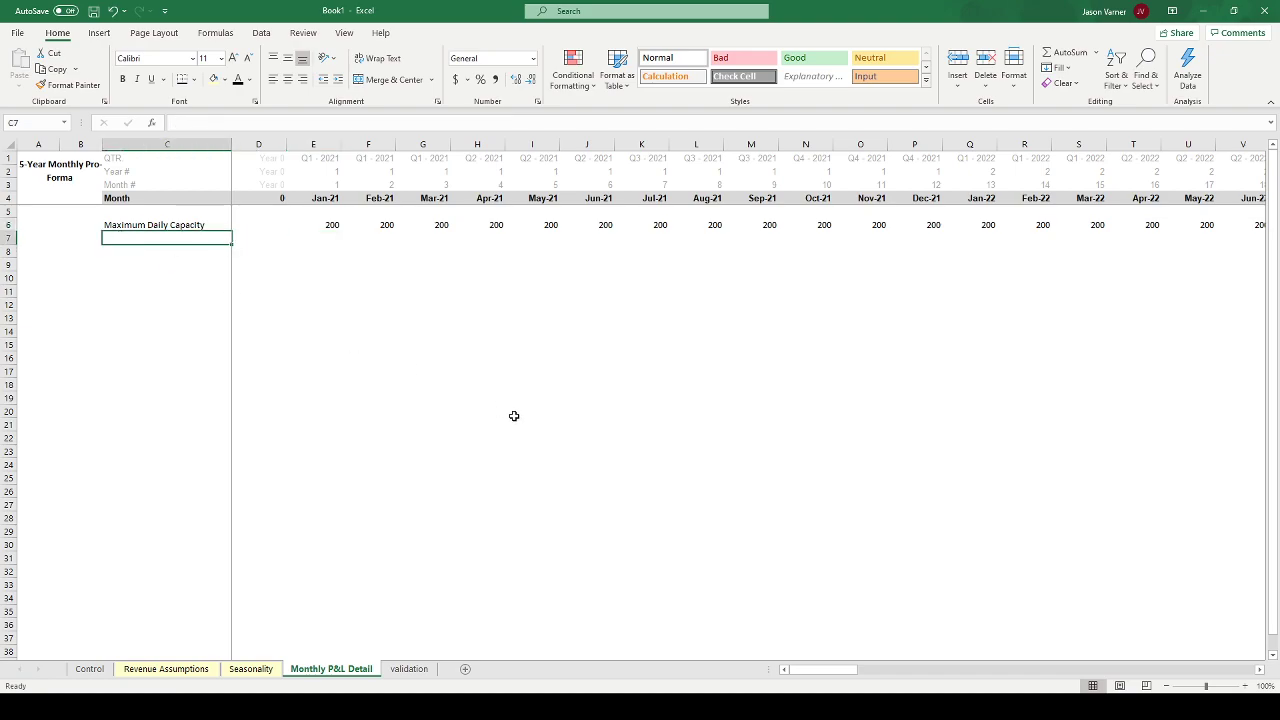
{"action": "type", "text": "% of Capacity"}
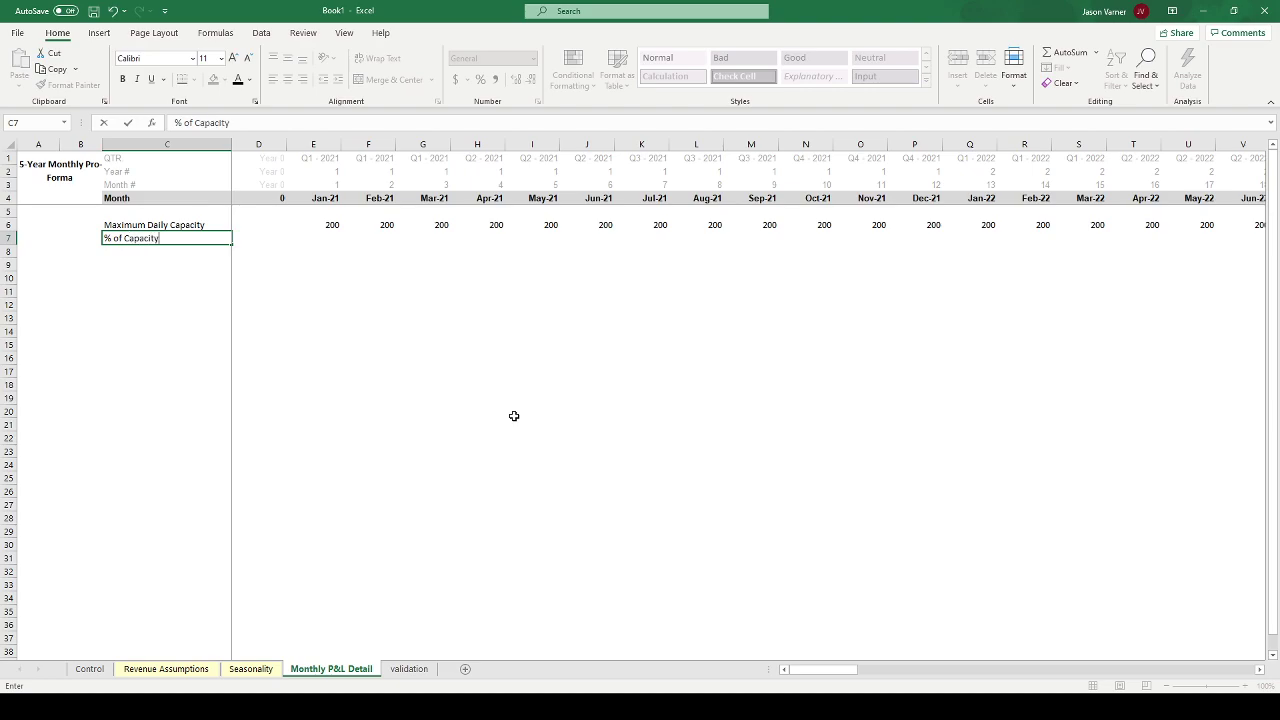
{"action": "type", "text": "y Attained"}
{"action": "key", "text": "Return"}
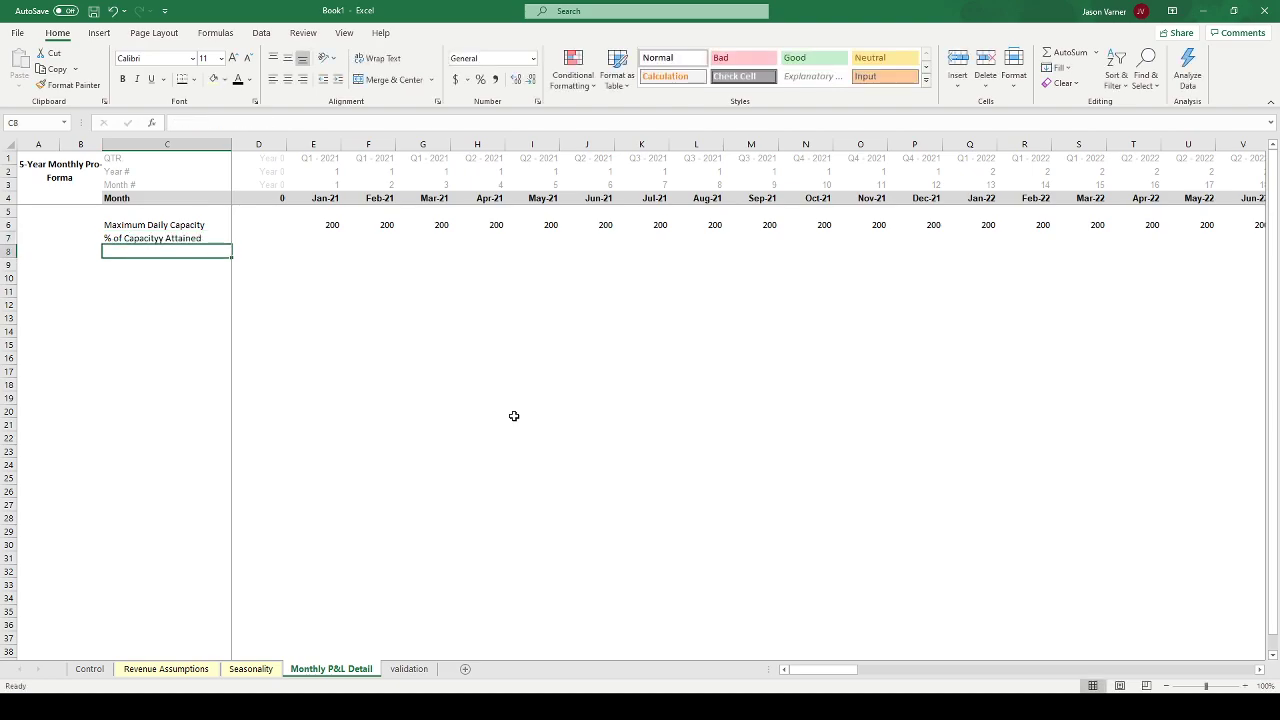
- Enter =INDEX(Seasonality!5:5,,MATCH(MONTH(E4),Seasonality!4:4,0)) in E7 to pull the capacity percentage for the calendar month
{"action": "key", "text": "Up"}
{"action": "key", "text": "Right"}
{"action": "key", "text": "Right"}
{"action": "type", "text": "=index("}
{"action": "left_click", "coordinate": [251, 668]}
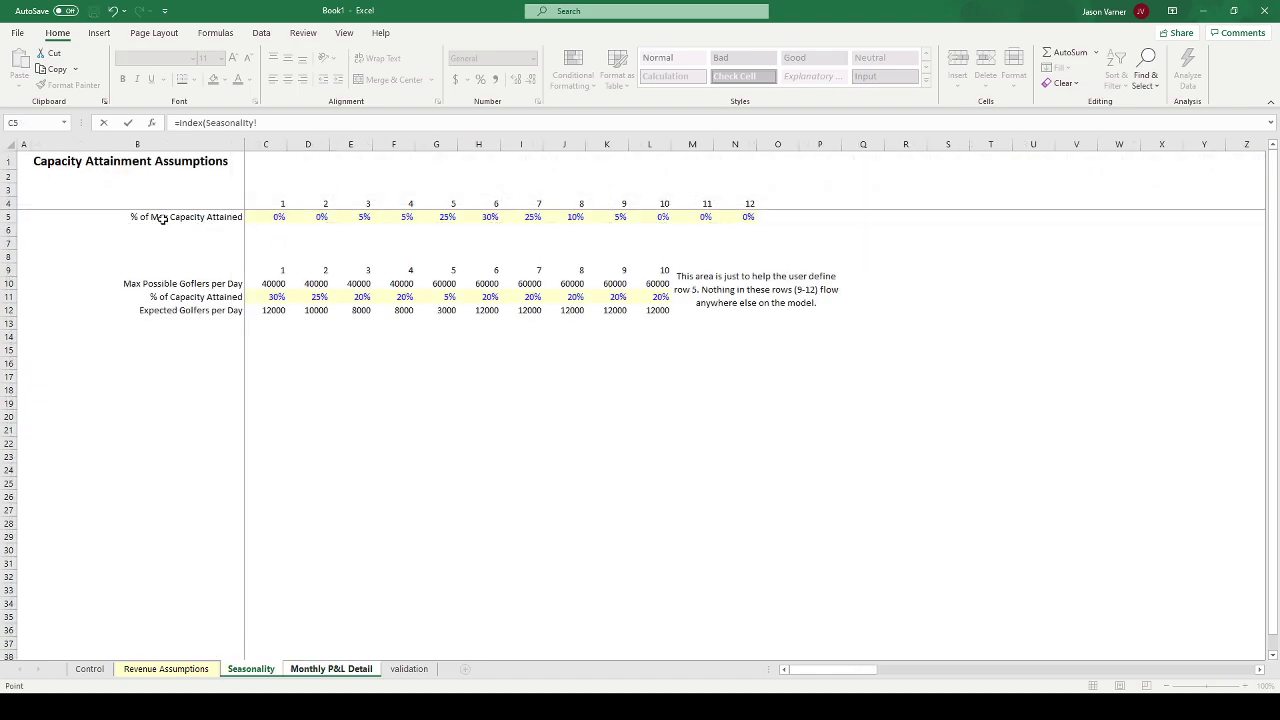
{"action": "left_click", "coordinate": [7, 217]}
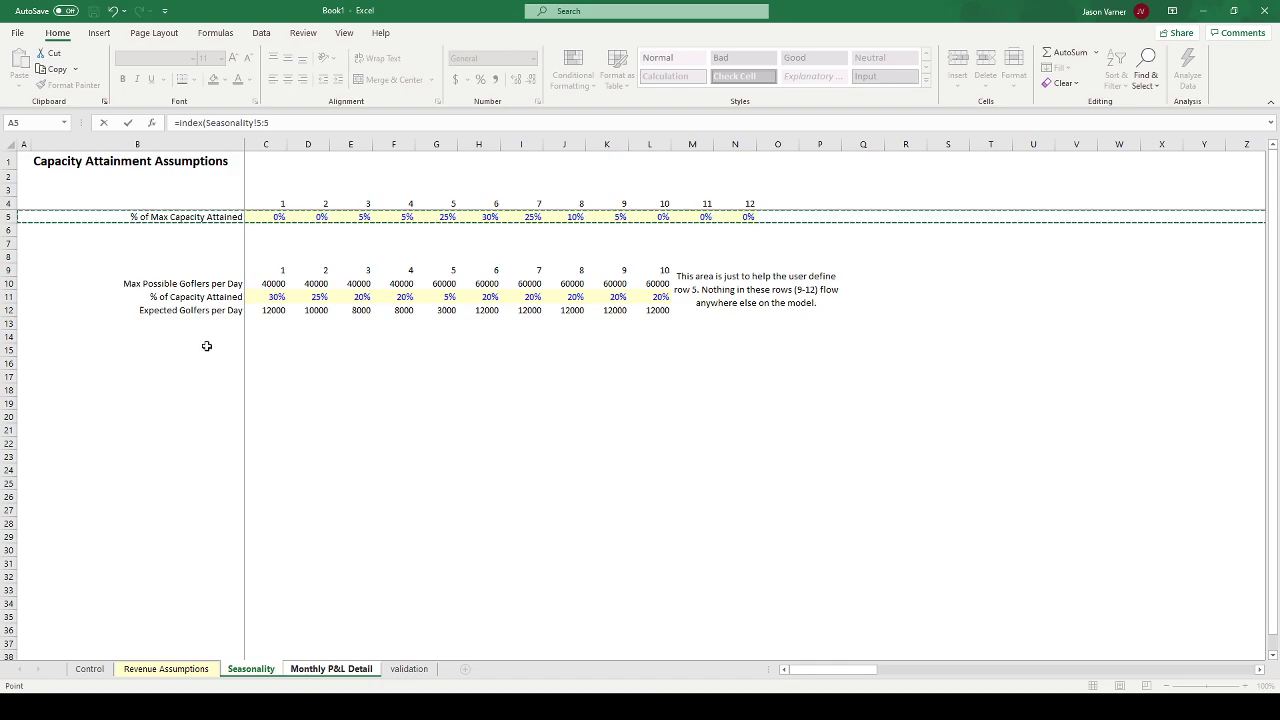
{"action": "type", "text": ",,match(mont"}
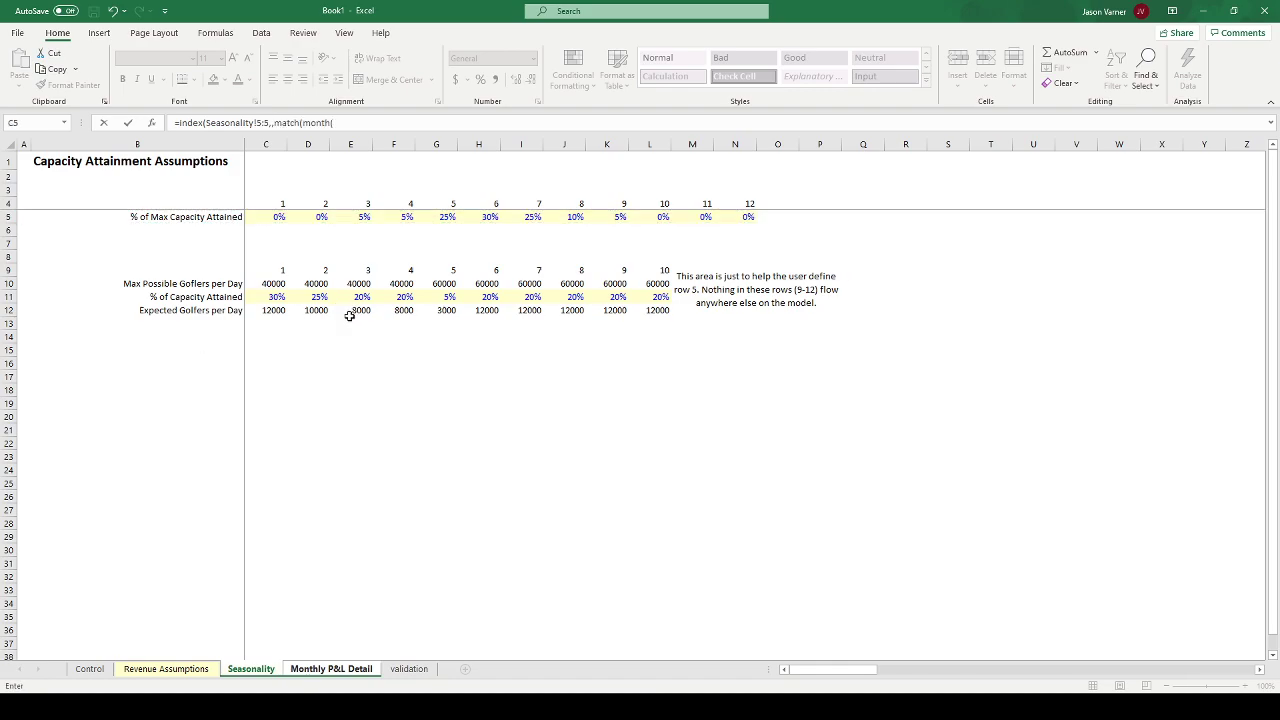
{"action": "type", "text": "h("}
{"action": "left_click", "coordinate": [318, 668]}
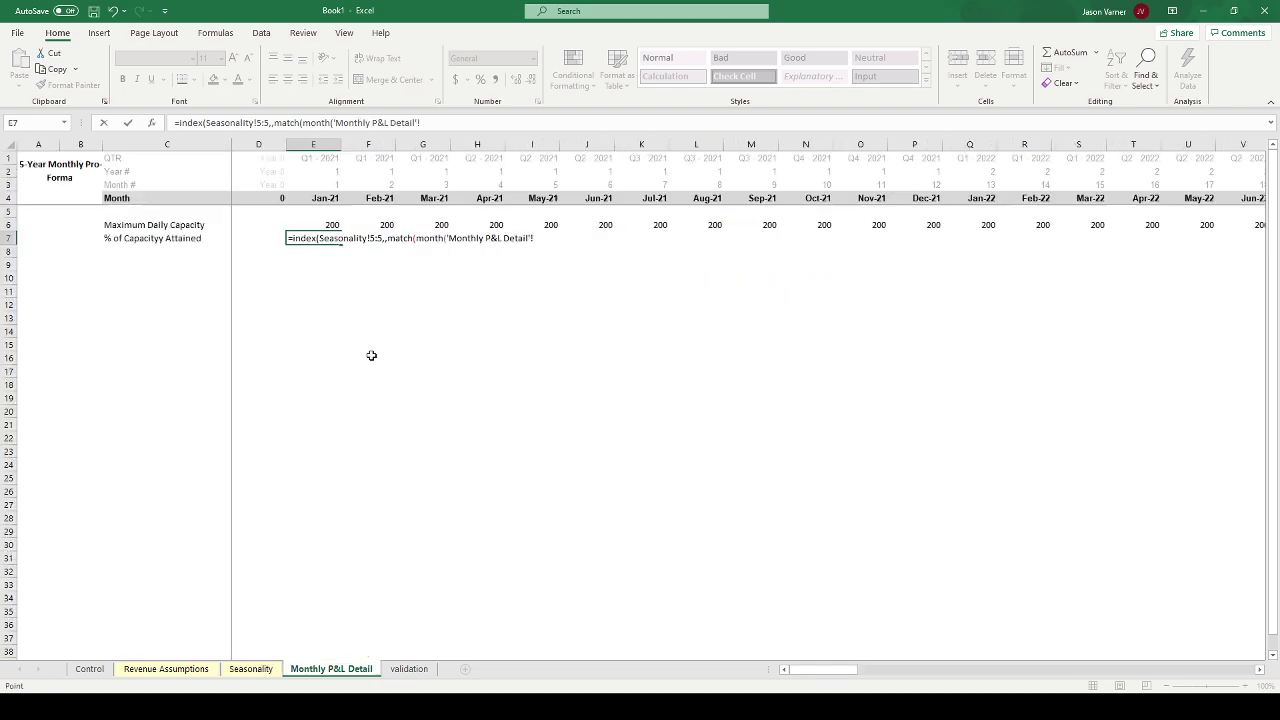
{"action": "left_click", "coordinate": [328, 198]}
{"action": "left_click_drag", "start_coordinate": [334, 122], "coordinate": [420, 122]}
{"action": "key", "text": "BackSpace"}
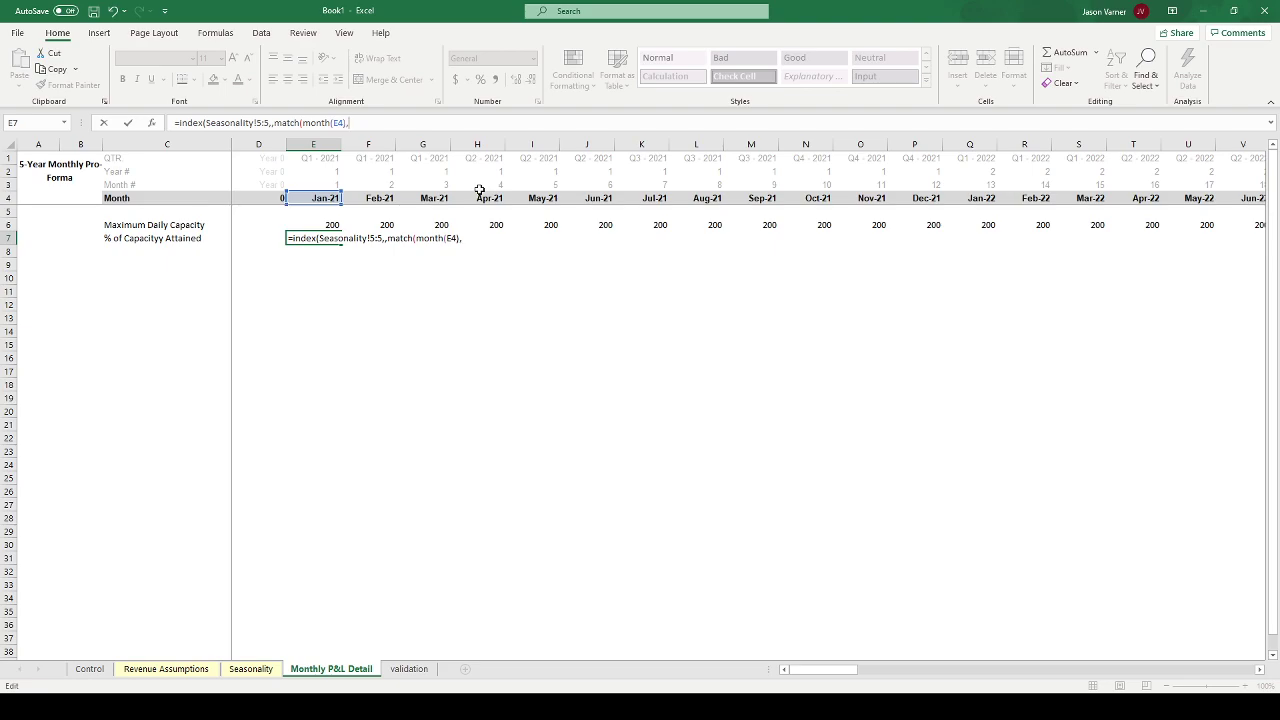
{"action": "left_click", "coordinate": [262, 668]}
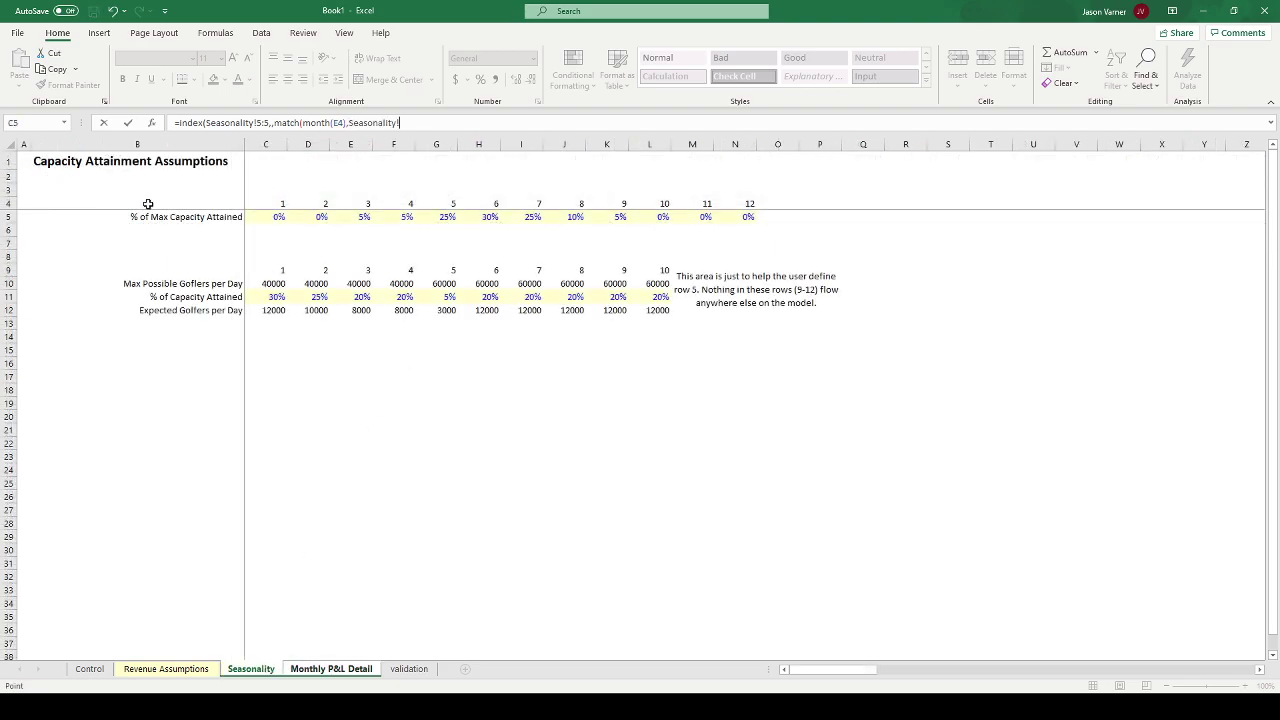
{"action": "left_click", "coordinate": [8, 204]}
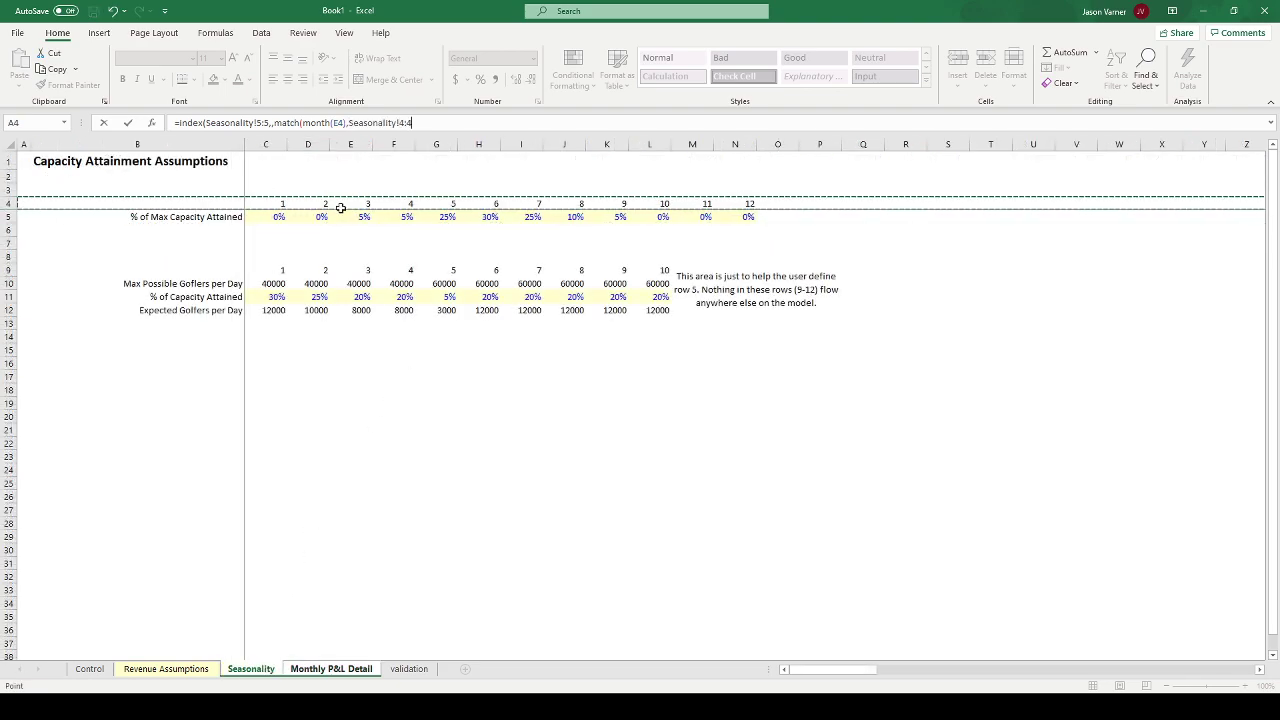
{"action": "type", "text": ")"}
{"action": "key", "text": "Return"}
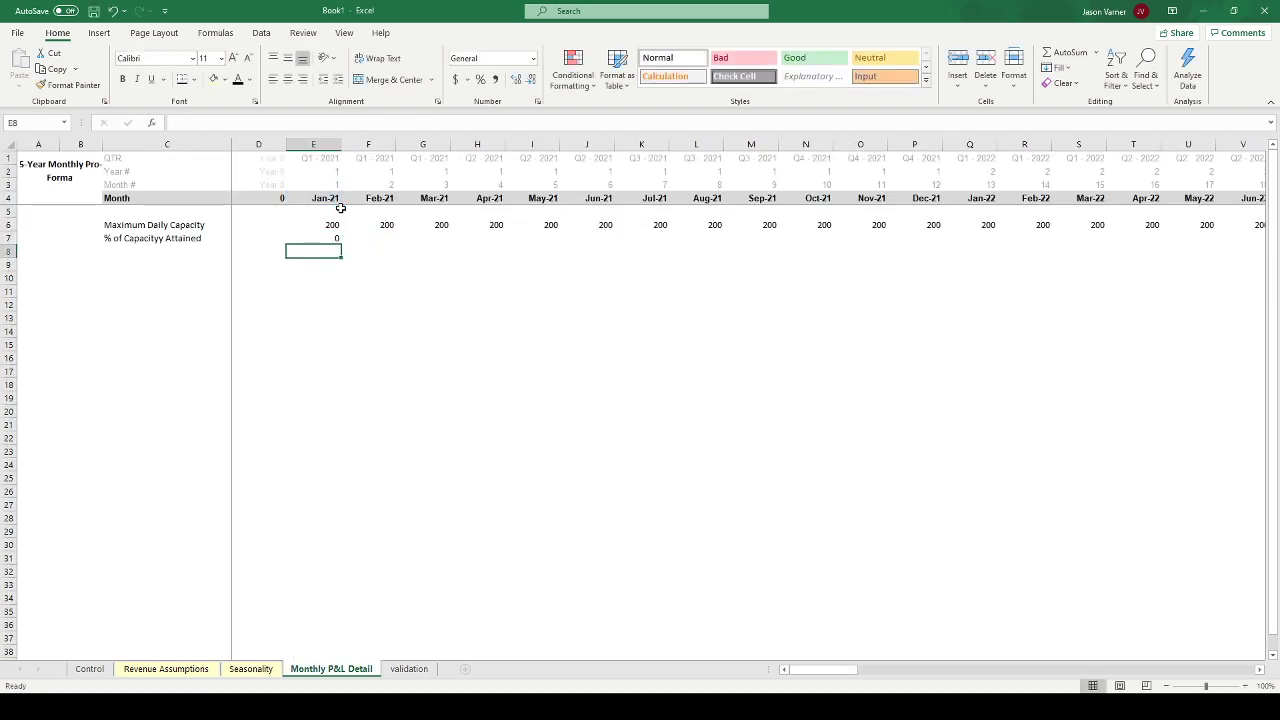
- Format E7 as a percentage and fill its formula across row 7 through Feb-22
{"action": "left_click", "coordinate": [334, 239]}
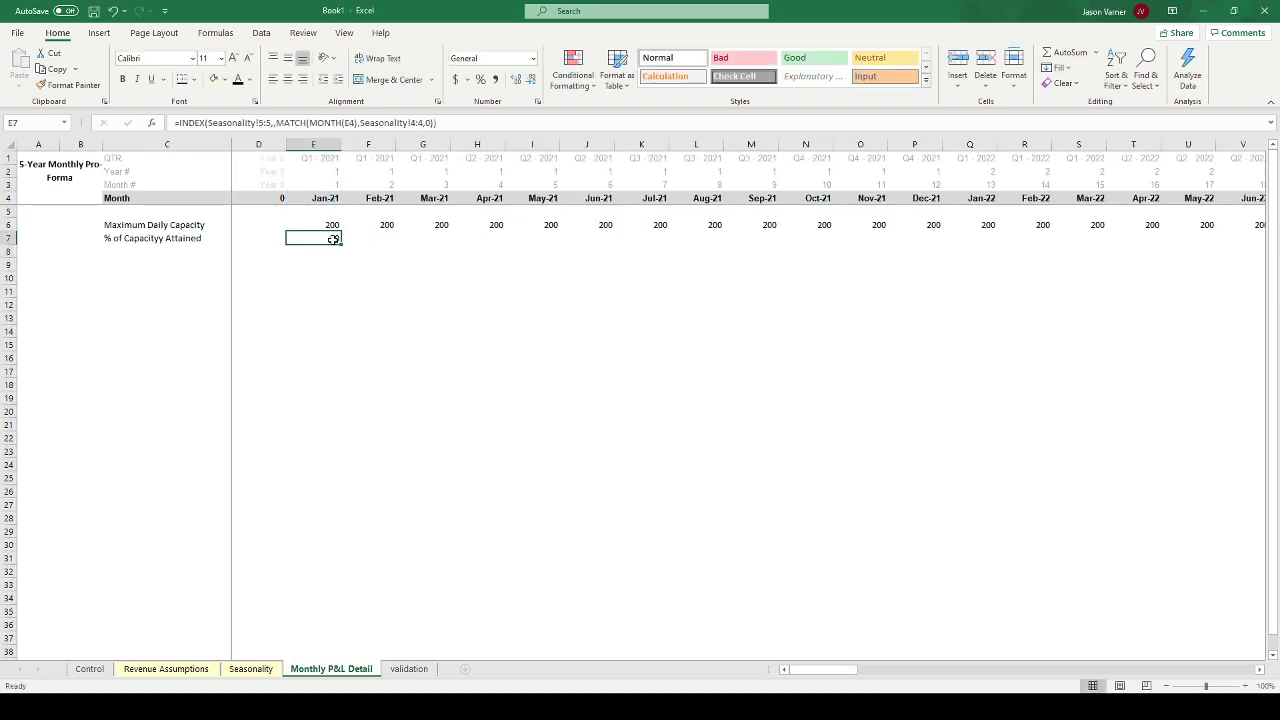
{"action": "left_click", "coordinate": [480, 80]}
{"action": "left_click_drag", "start_coordinate": [340, 245], "coordinate": [1034, 250]}
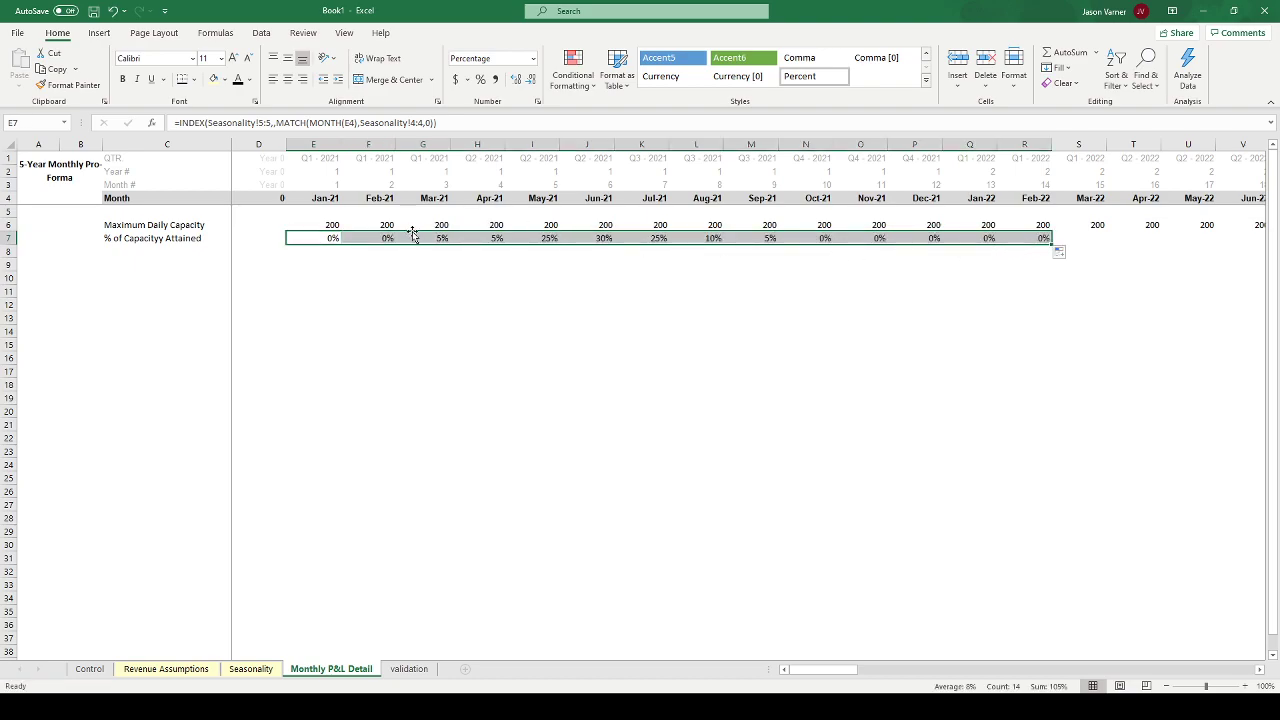
{"action": "left_click", "coordinate": [323, 238]}
{"action": "left_click_drag", "start_coordinate": [323, 238], "coordinate": [839, 240]}
- Enter the row label "Actual Golfers per Day" in C8
{"action": "left_click", "coordinate": [138, 250]}
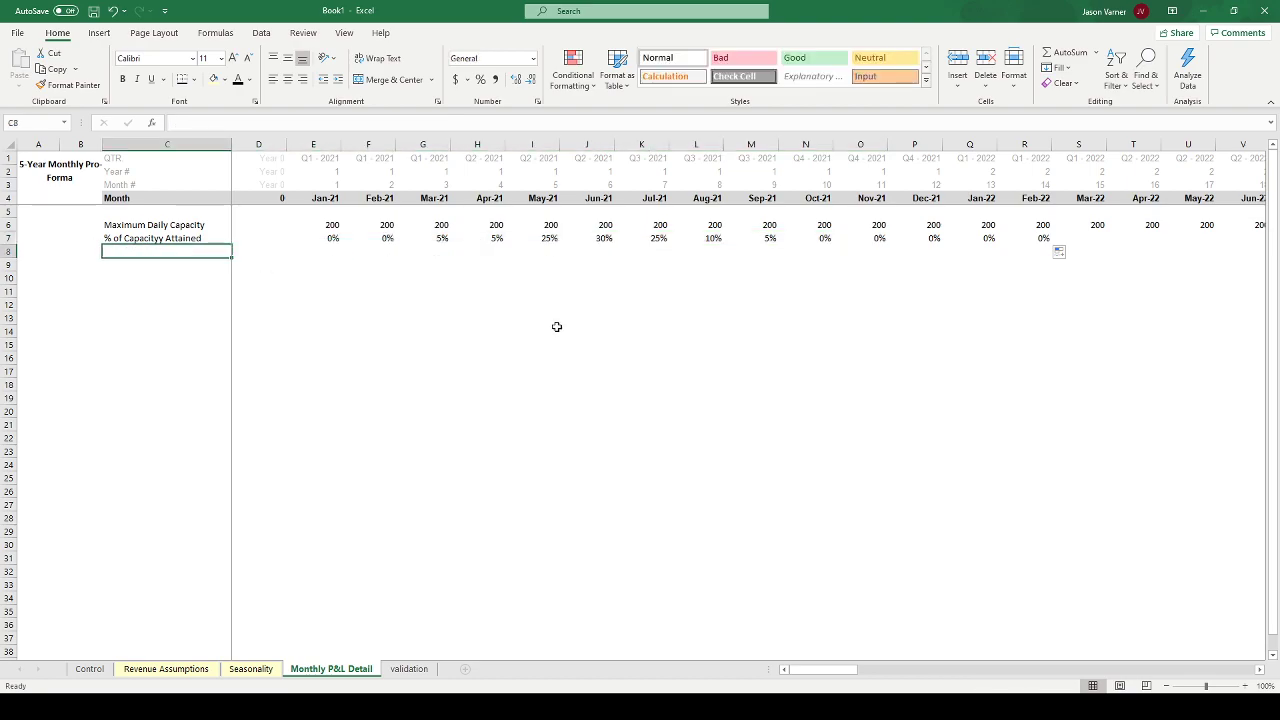
{"action": "type", "text": "Actual Golfers per Day"}
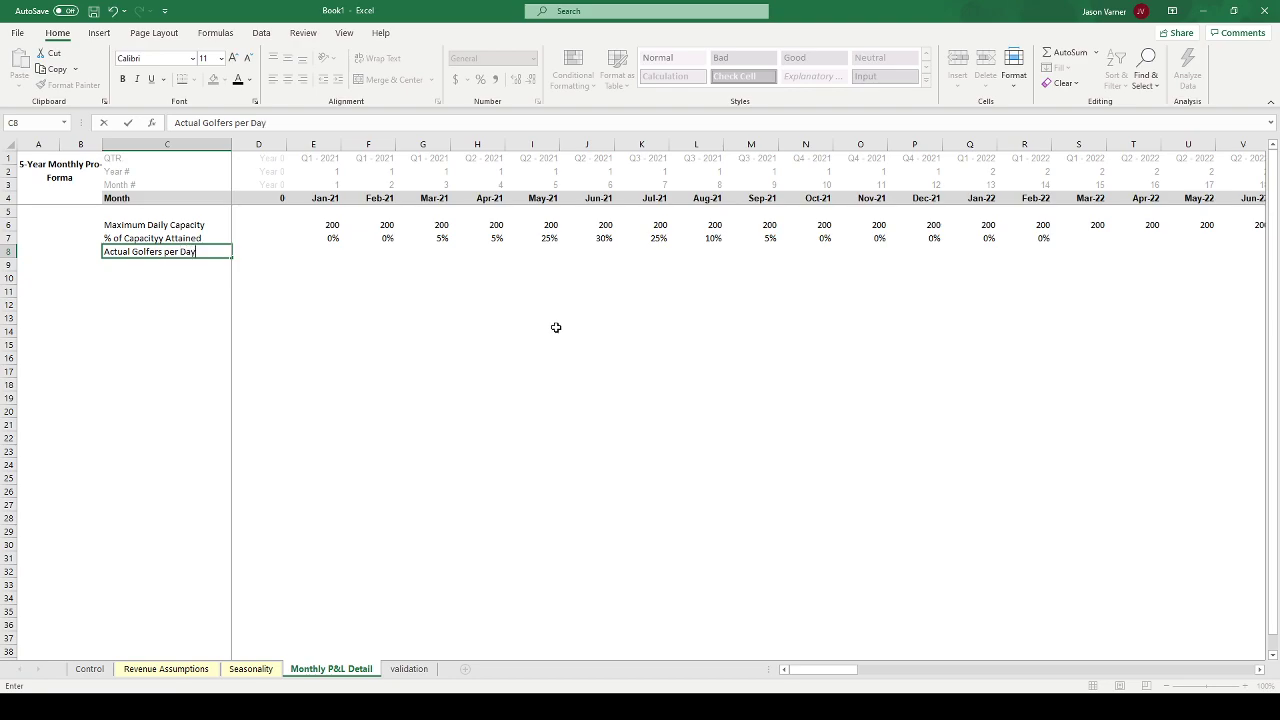
{"action": "key", "text": "Return"}
- Enter =E6*E7 in E8 for actual golfers per day and fill the formula across row 8 through Oct-21
{"action": "key", "text": "Up"}
{"action": "key", "text": "Right"}
{"action": "key", "text": "Right"}
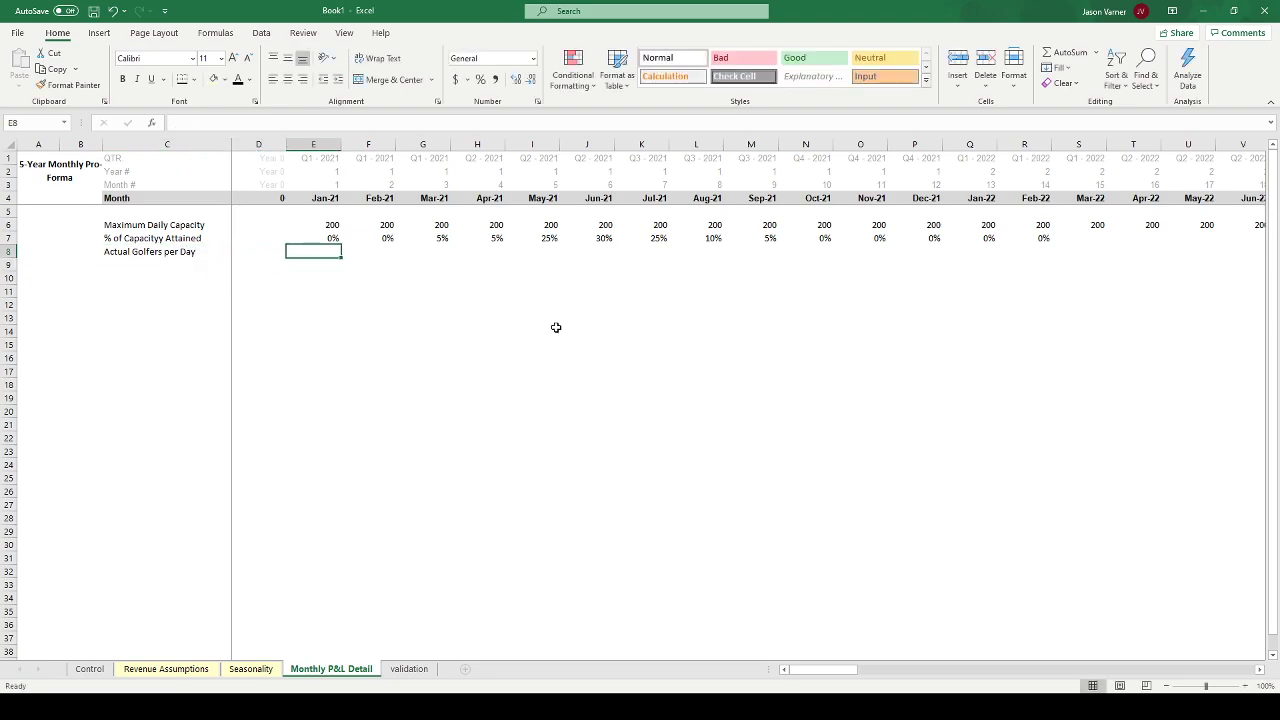
{"action": "type", "text": "="}
{"action": "left_click", "coordinate": [322, 223]}
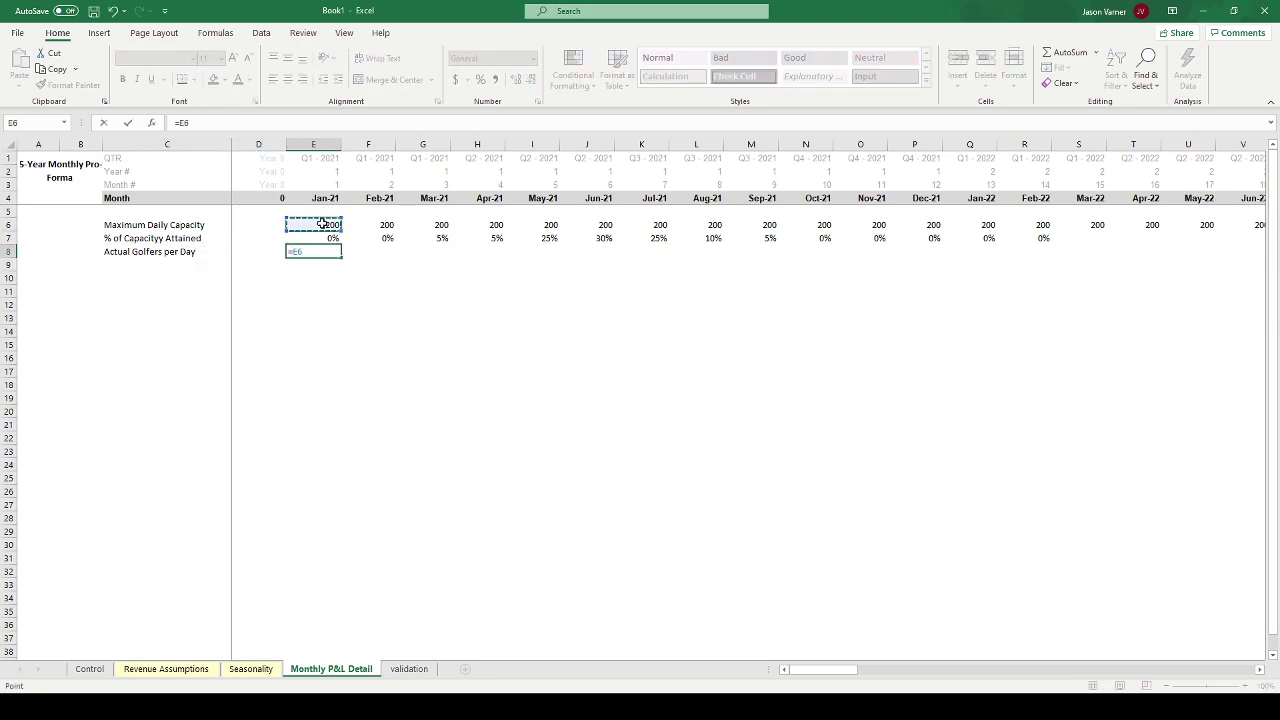
{"action": "type", "text": "*"}
{"action": "left_click", "coordinate": [322, 238]}
{"action": "key", "text": "ctrl+Return"}
{"action": "left_click_drag", "start_coordinate": [336, 254], "coordinate": [820, 271]}
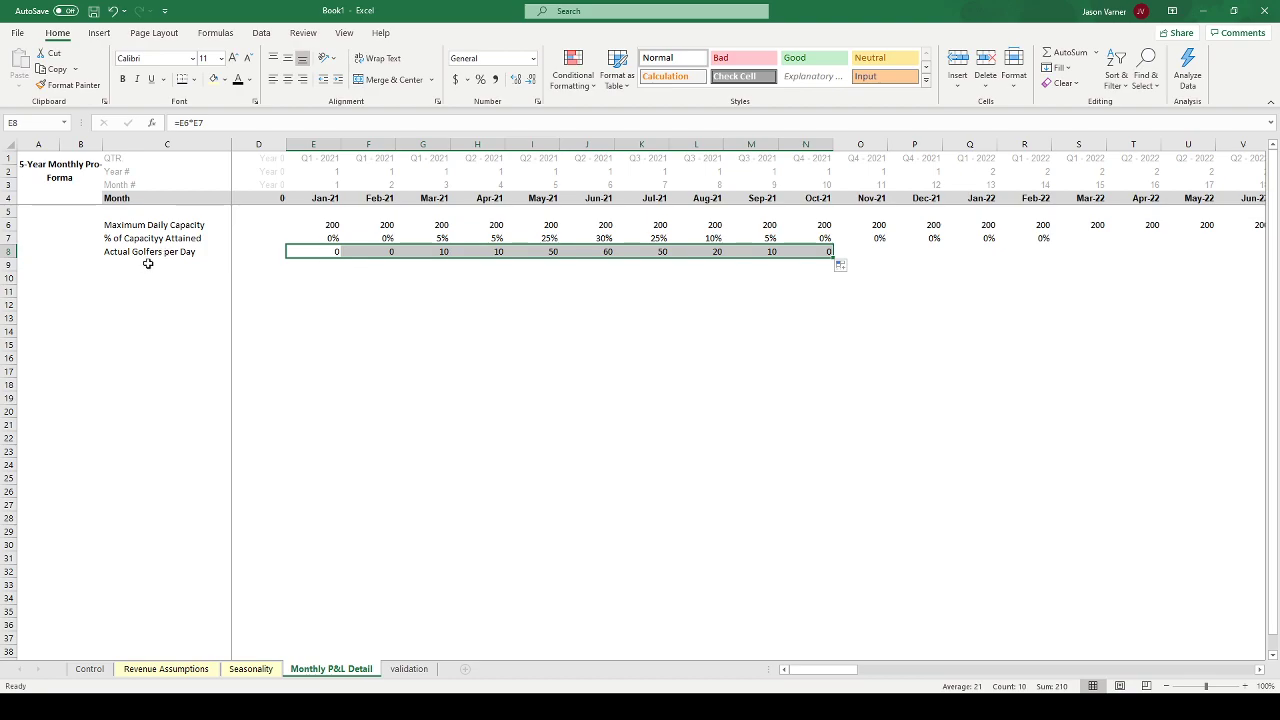
- Review the bucket cost and days open per month on the Revenue Assumptions sheet, and label C9 of Monthly P&L Detail "Revenue"
{"action": "left_click", "coordinate": [190, 669]}
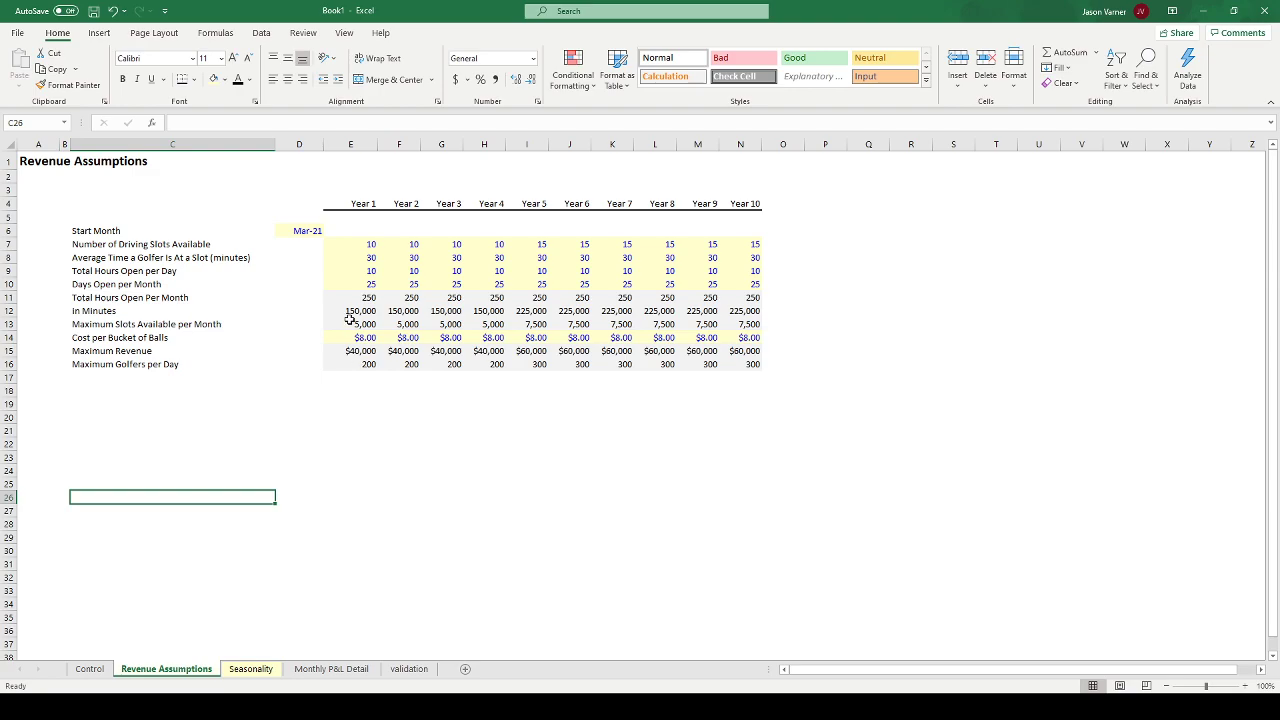
{"action": "left_click", "coordinate": [360, 340]}
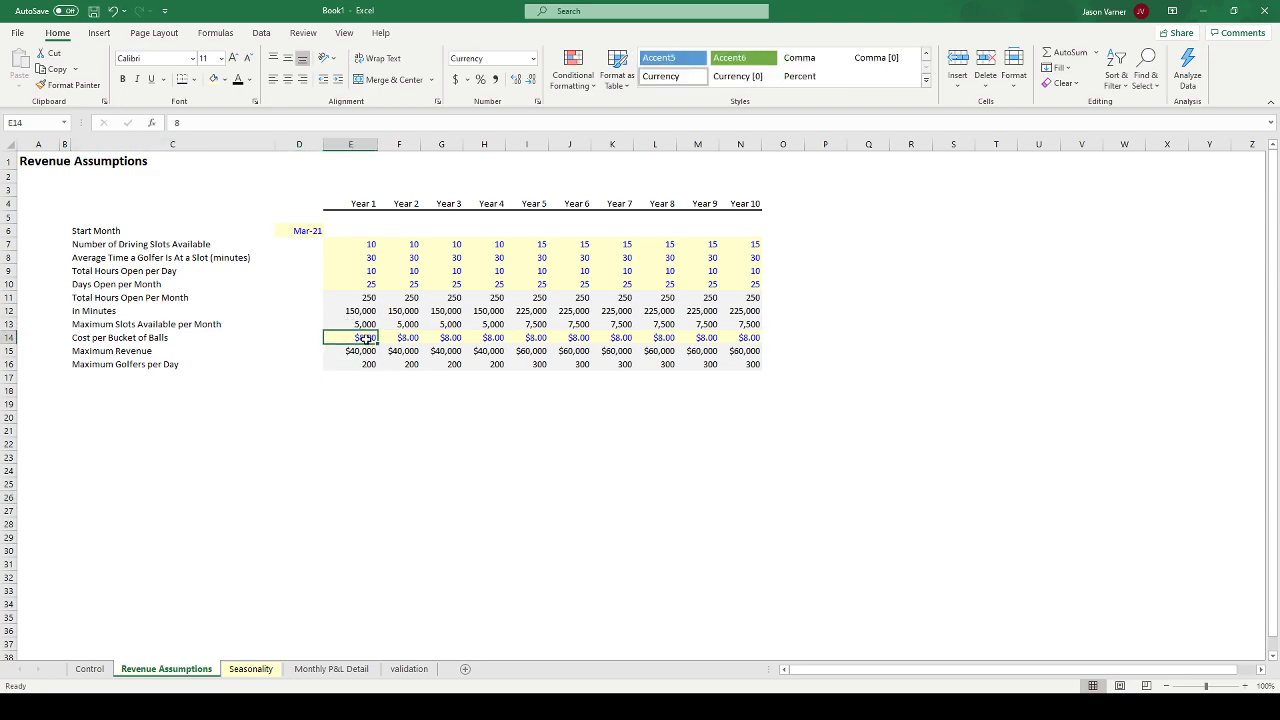
{"action": "left_click", "coordinate": [366, 283]}
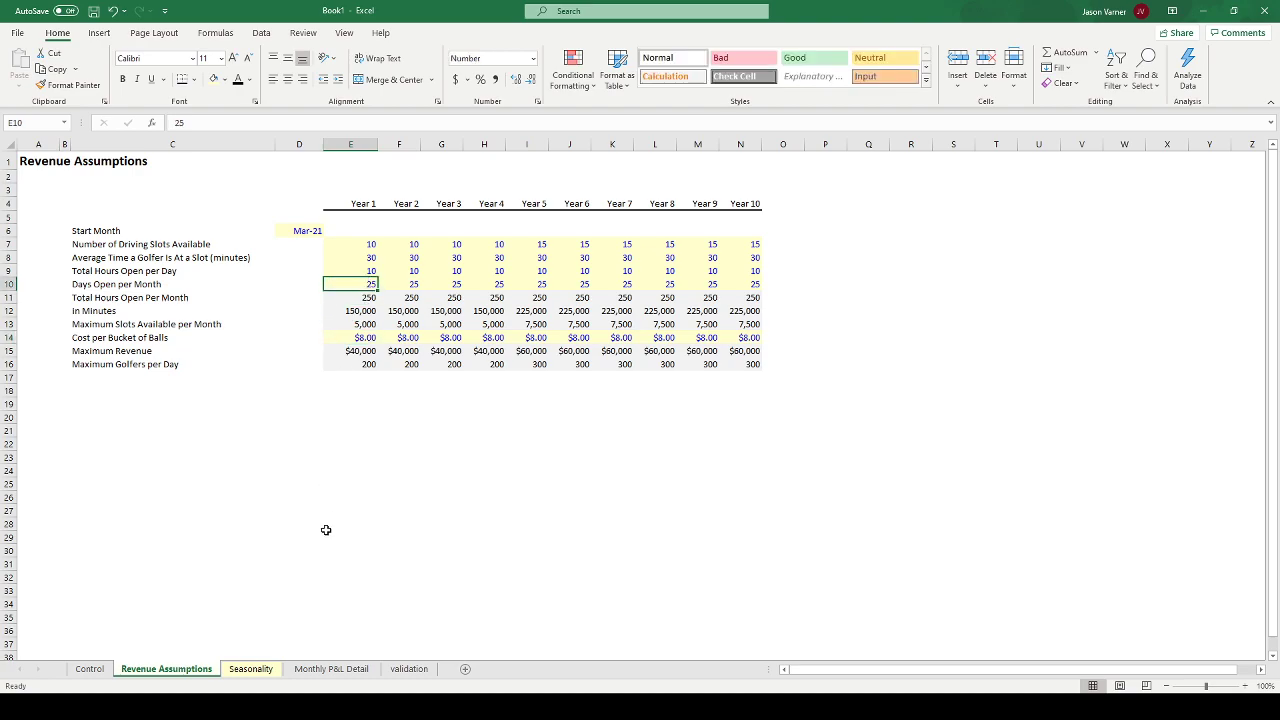
{"action": "left_click", "coordinate": [251, 669]}
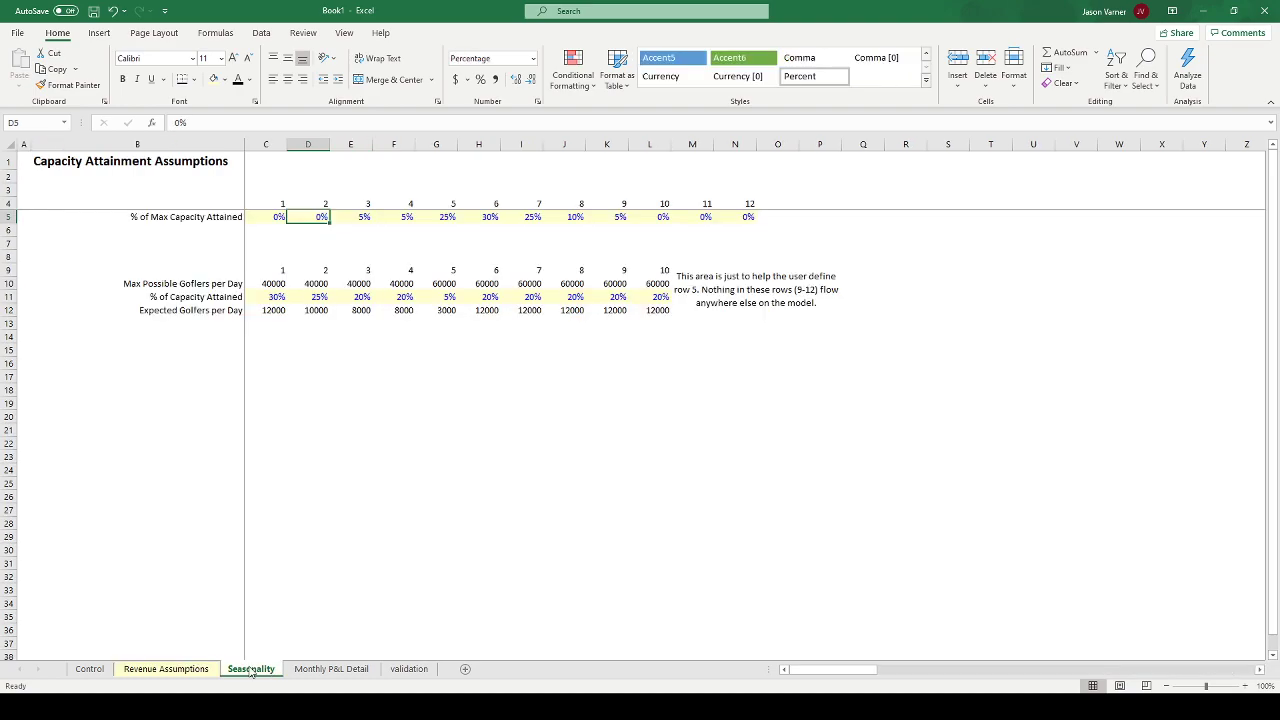
{"action": "left_click", "coordinate": [331, 669]}
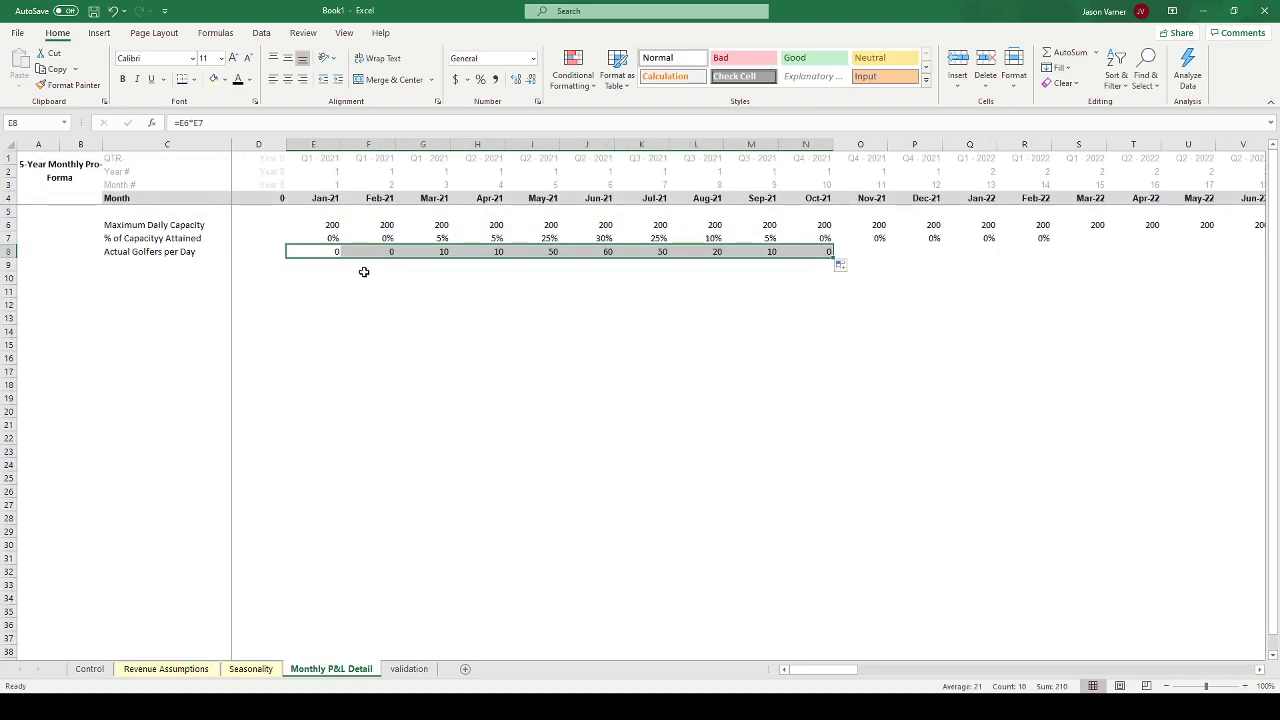
{"action": "left_click", "coordinate": [135, 264]}
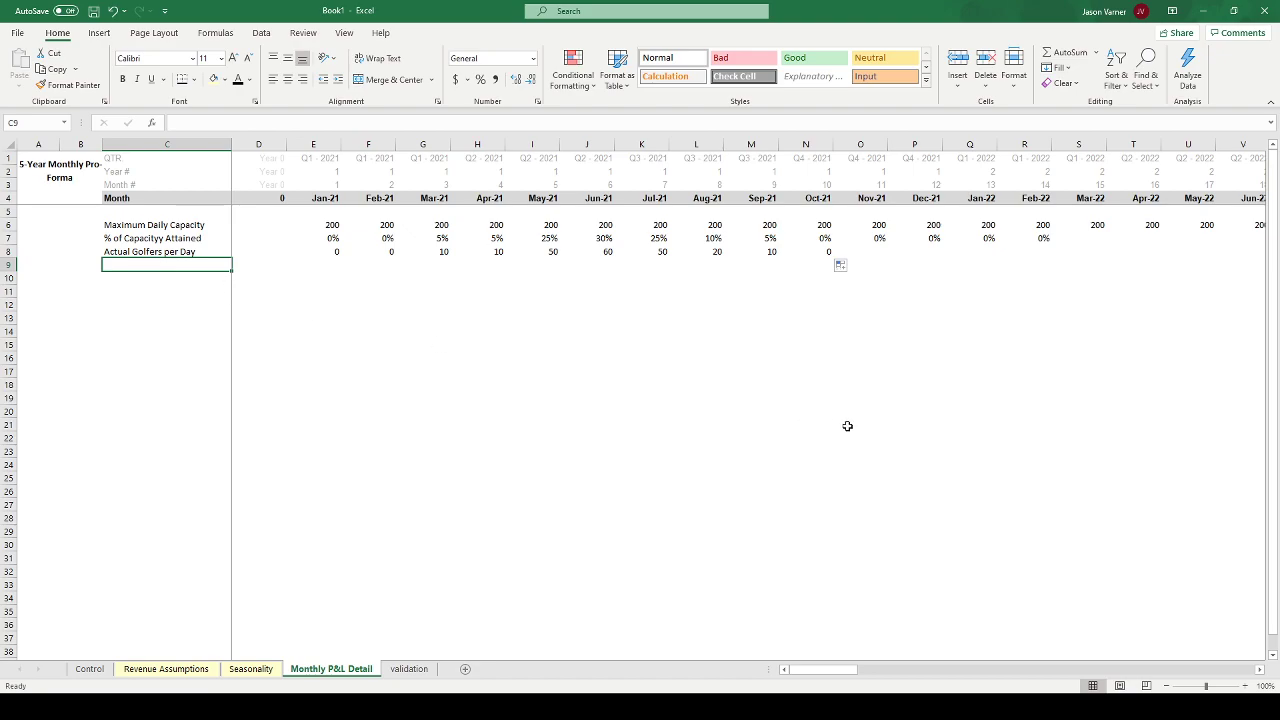
{"action": "type", "text": "Revenue"}
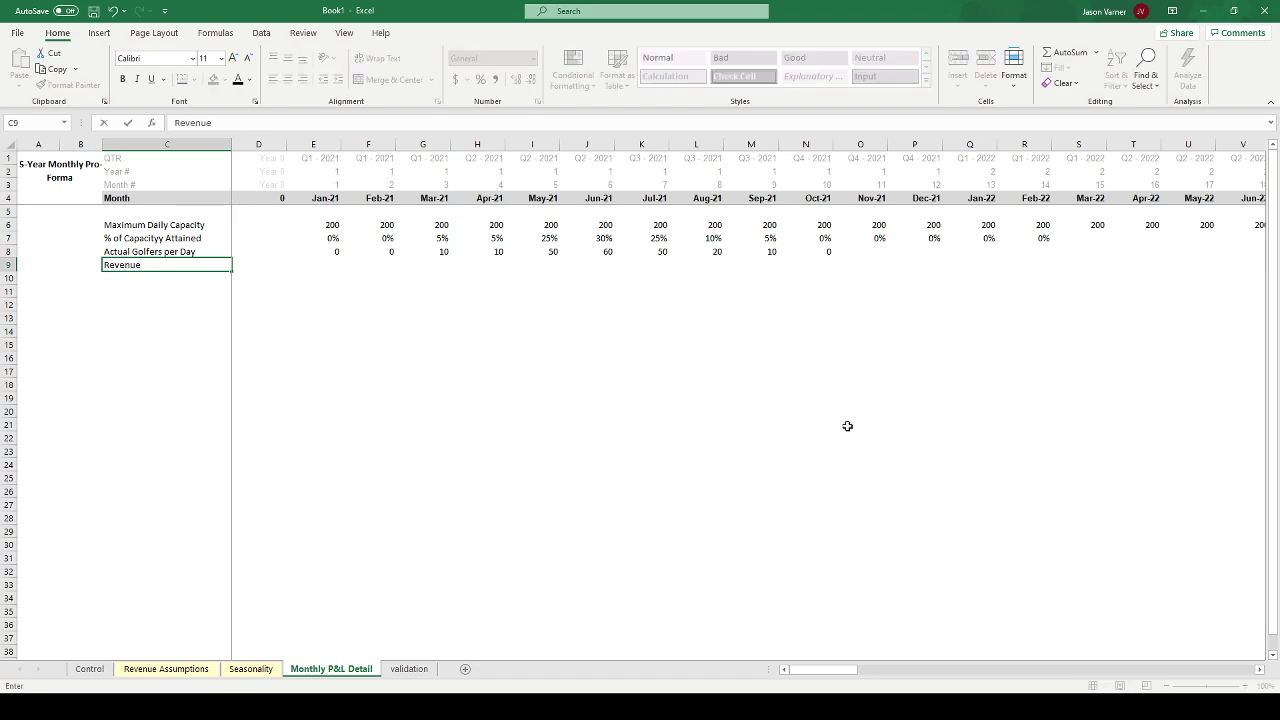
{"action": "key", "text": "Return"}
- Enter =E8*INDEX('Revenue Assumptions'!10:10,,MATCH(E2,'Revenue Assumptions'!4:4)) in E9 to multiply daily golfers by the days open per month
{"action": "key", "text": "Up"}
{"action": "key", "text": "Right"}
{"action": "key", "text": "Right"}
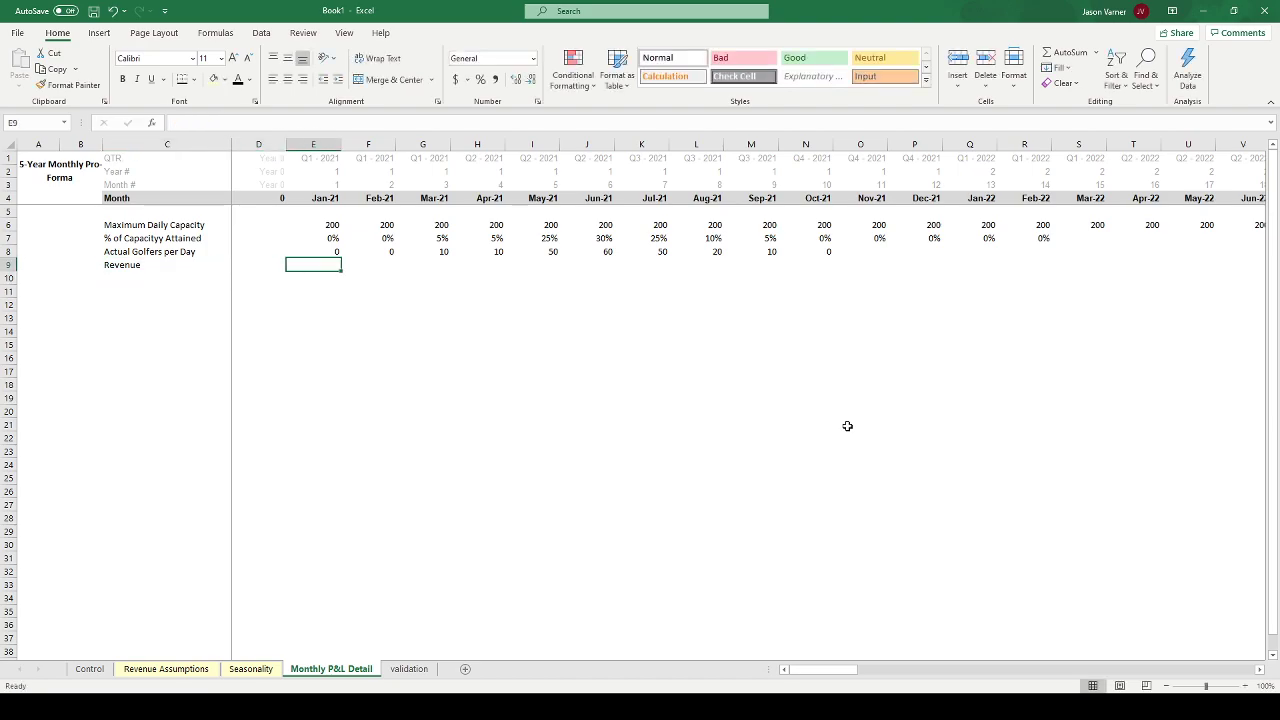
{"action": "type", "text": "="}
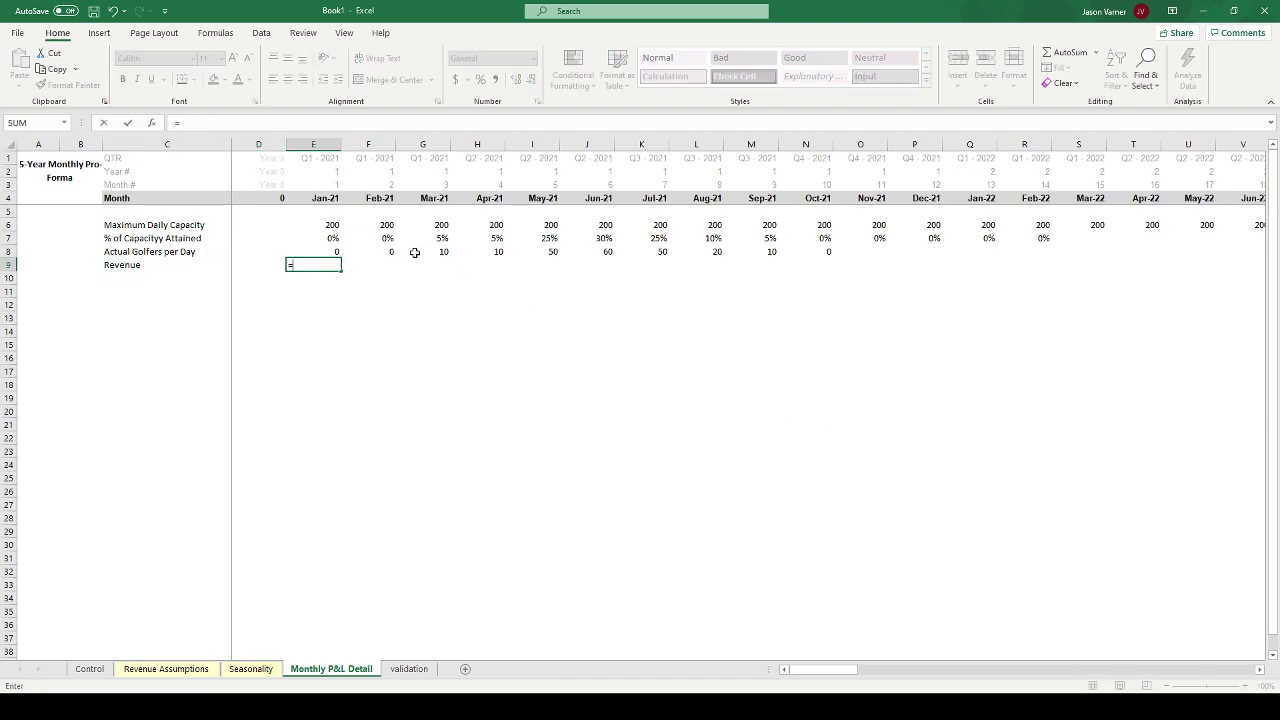
{"action": "left_click", "coordinate": [333, 250]}
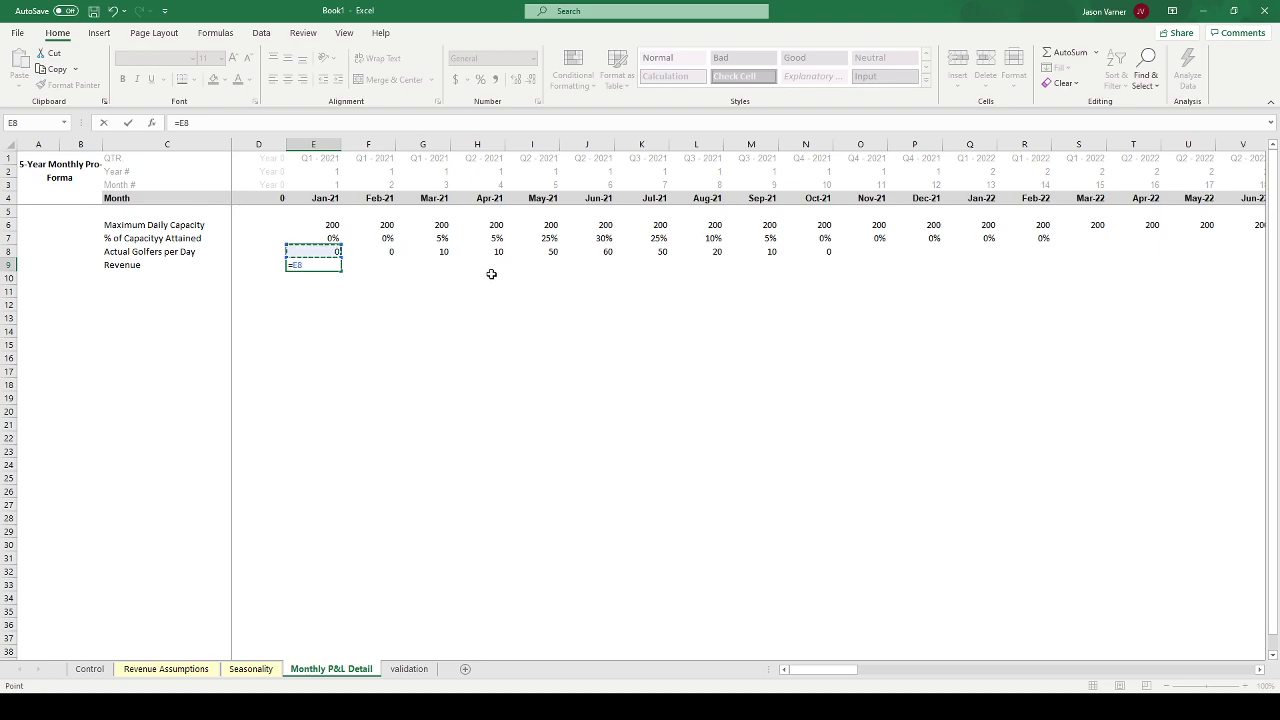
{"action": "type", "text": "*index"}
{"action": "left_click", "coordinate": [166, 669]}
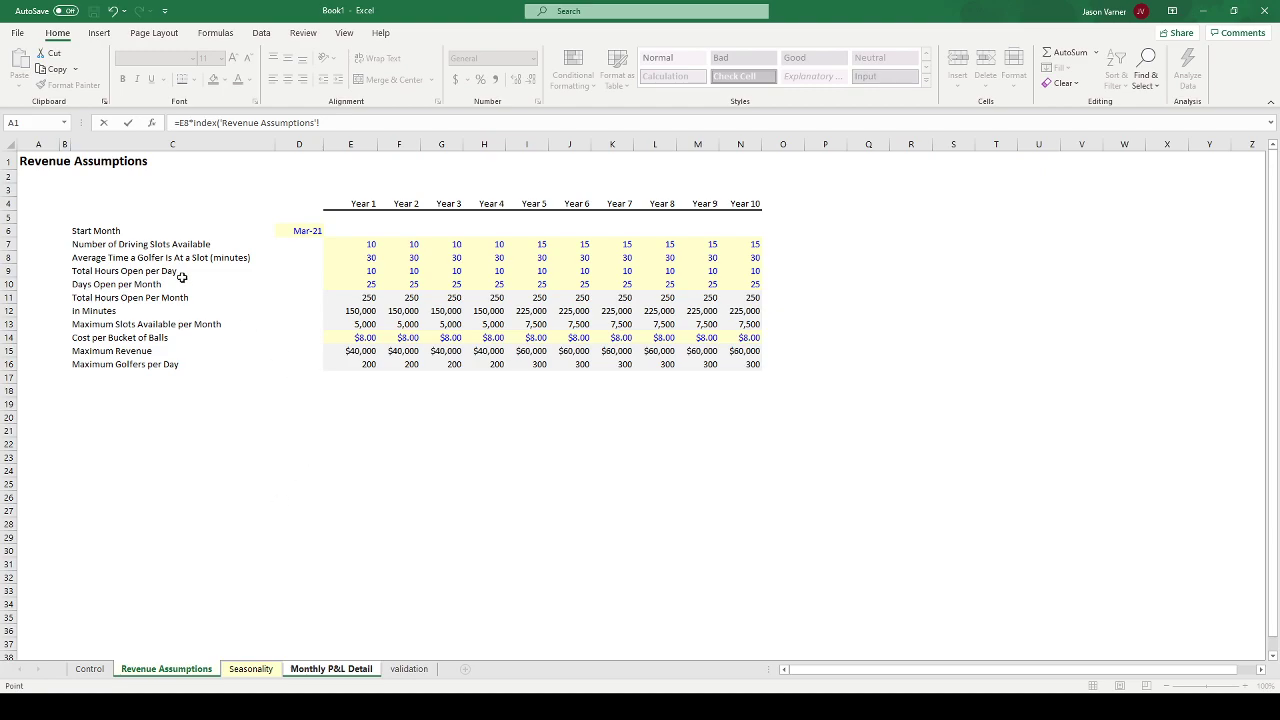
{"action": "scroll", "coordinate": [178, 273], "scroll_direction": "down", "scroll_amount": 2}
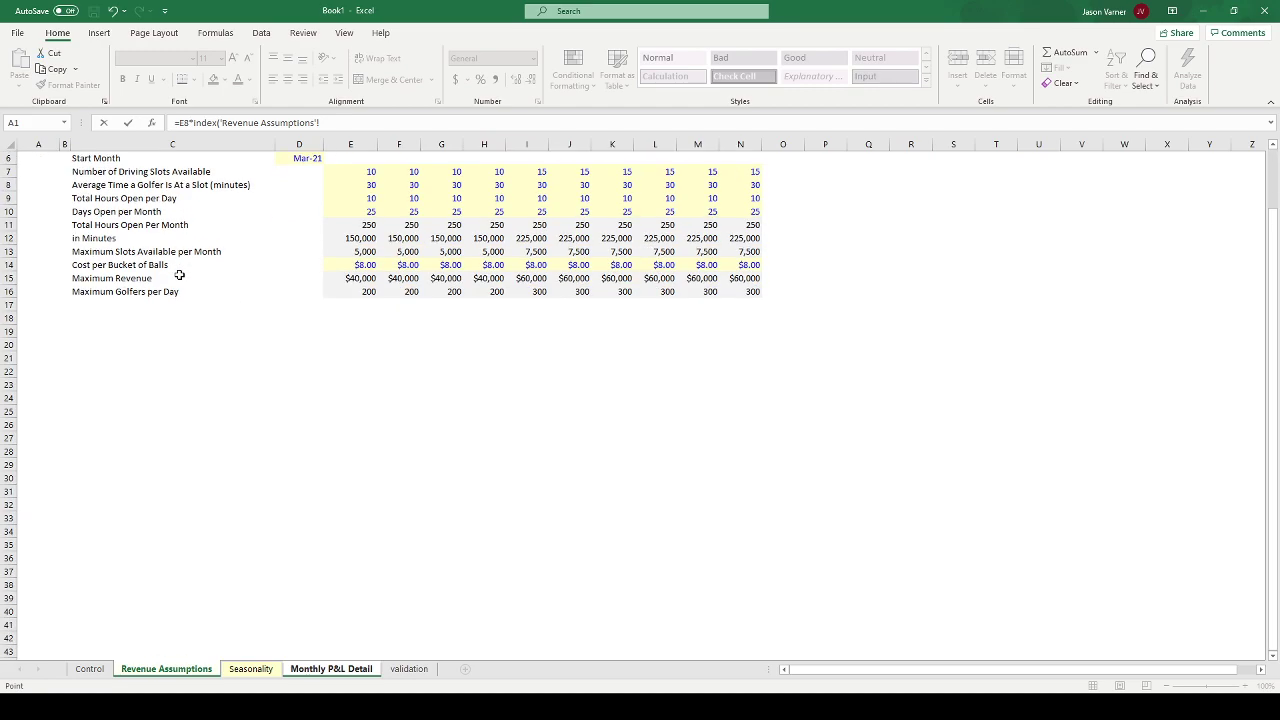
{"action": "left_click", "coordinate": [12, 211]}
{"action": "type", "text": ",,match("}
{"action": "scroll", "coordinate": [664, 242], "scroll_direction": "up", "scroll_amount": 2}
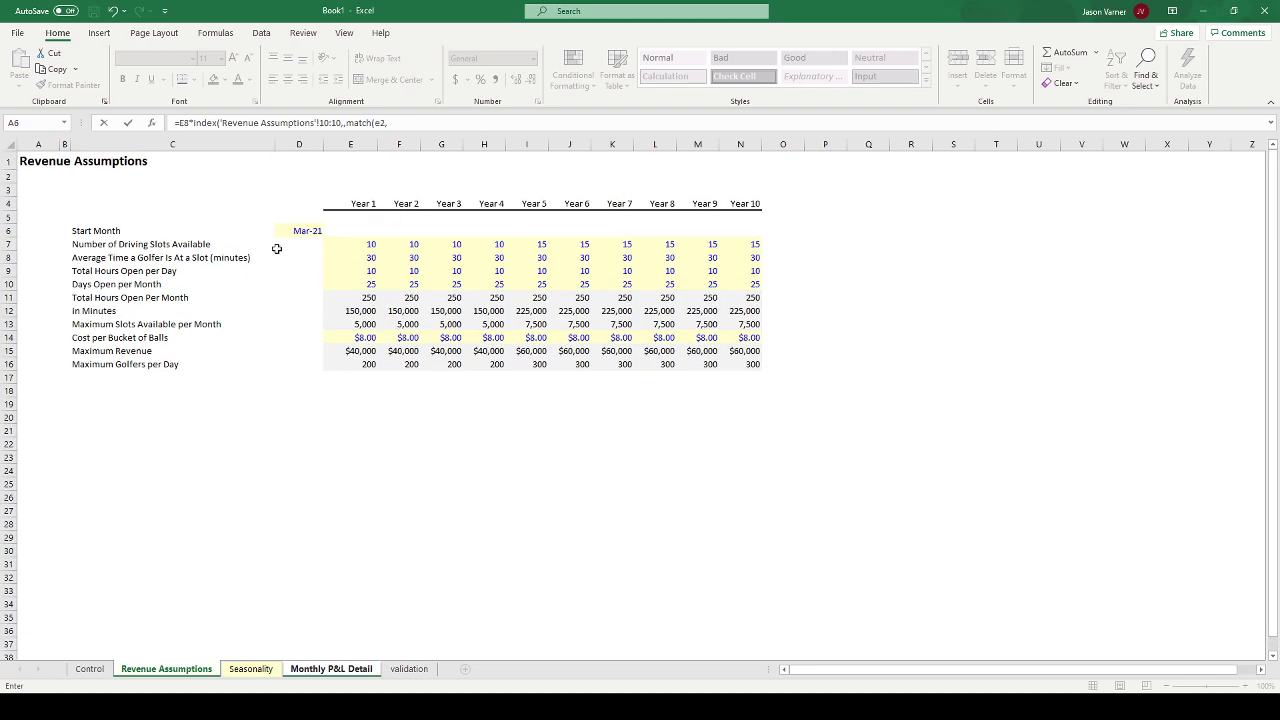
{"action": "left_click", "coordinate": [7, 203]}
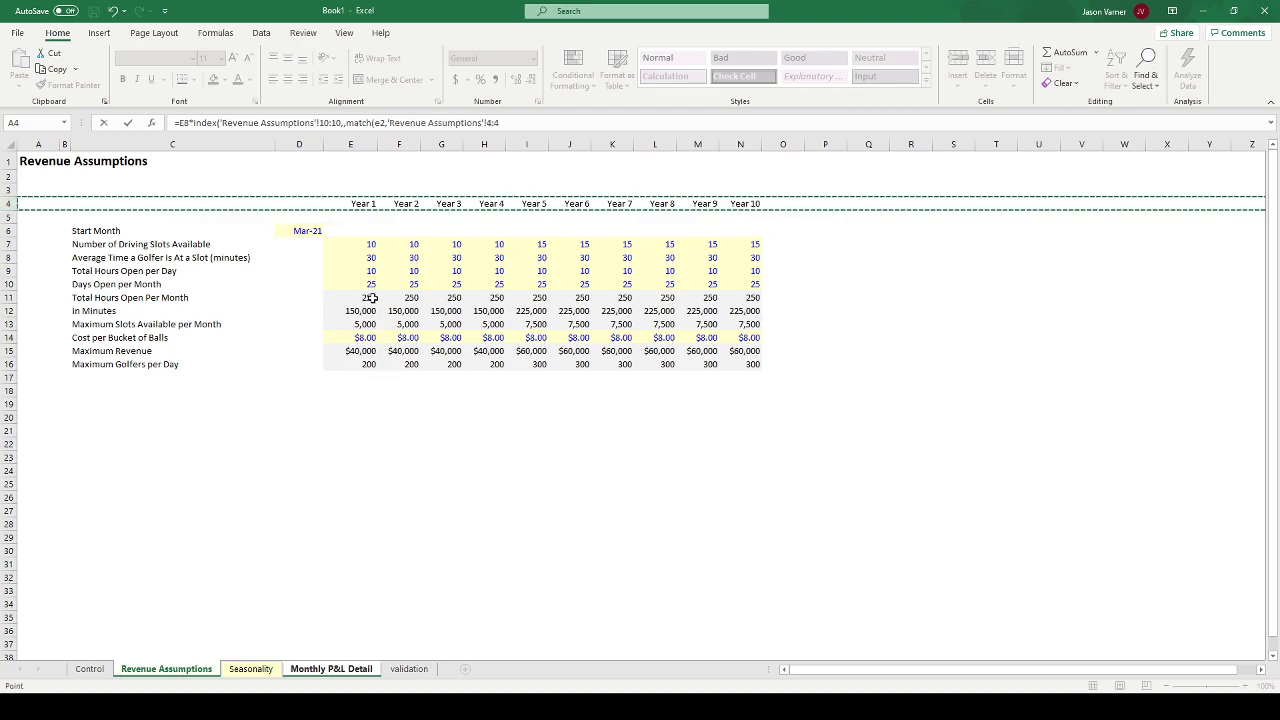
{"action": "key", "text": "Return"}
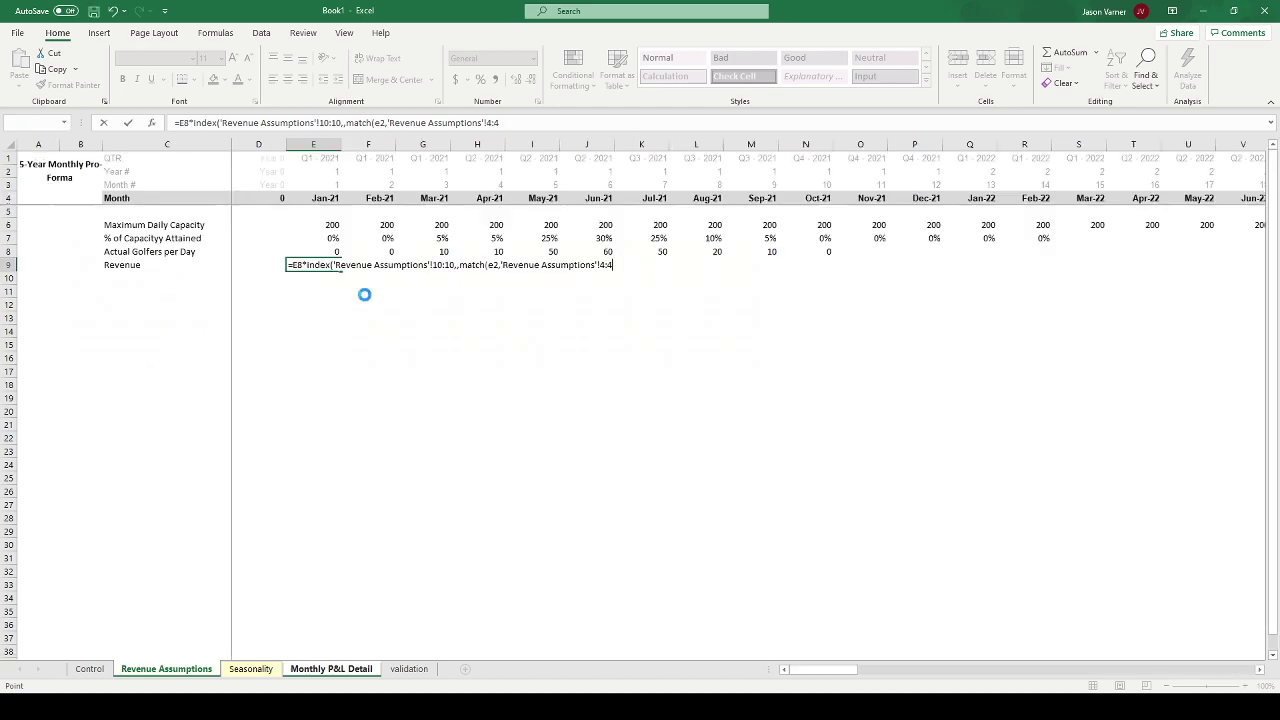
{"action": "double_click", "coordinate": [330, 267]}
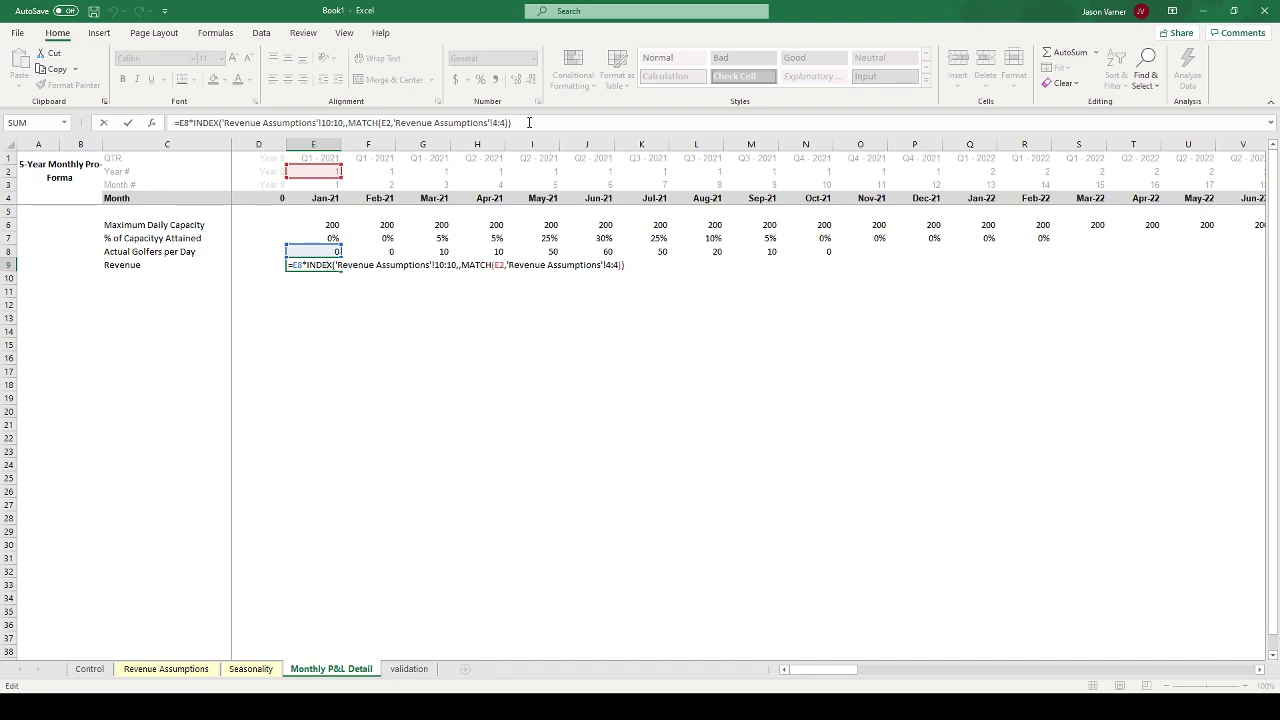
- Enter the row label "Total Monthly Golfers" in C9
{"action": "left_click", "coordinate": [177, 264]}
{"action": "type", "text": "Tot"}
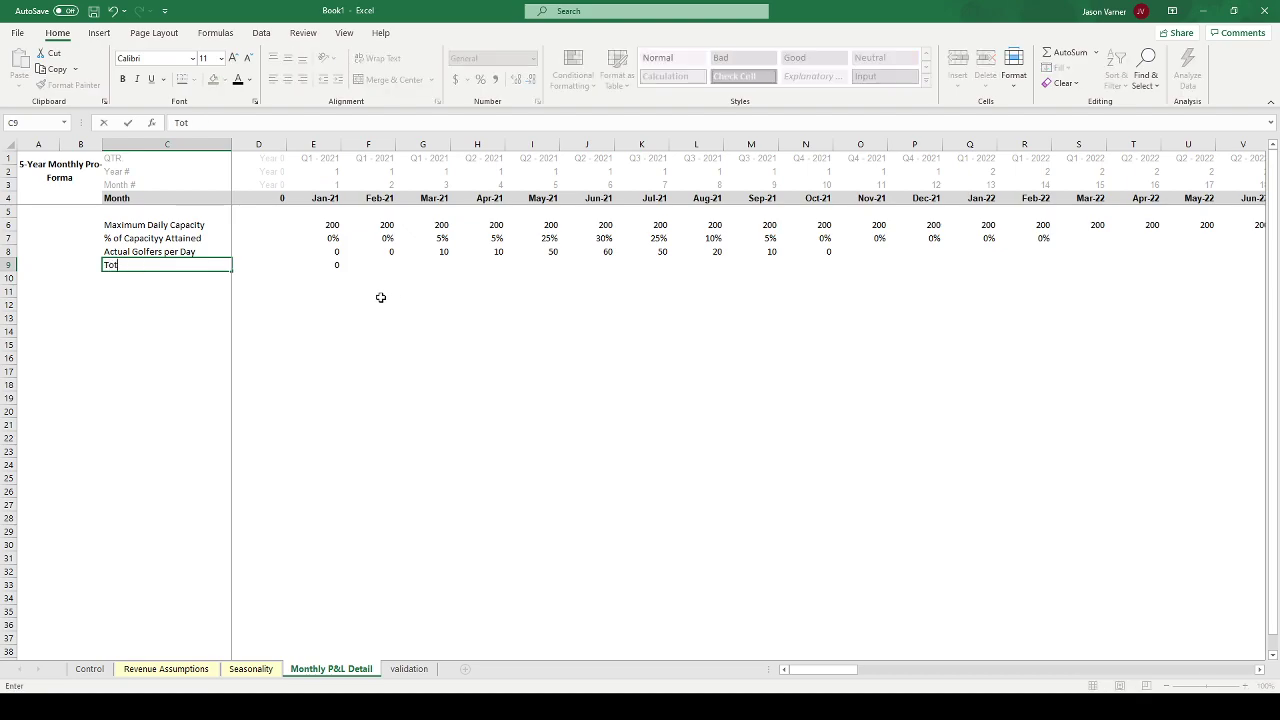
{"action": "type", "text": "al Monthly Golfers"}
{"action": "key", "text": "Return"}
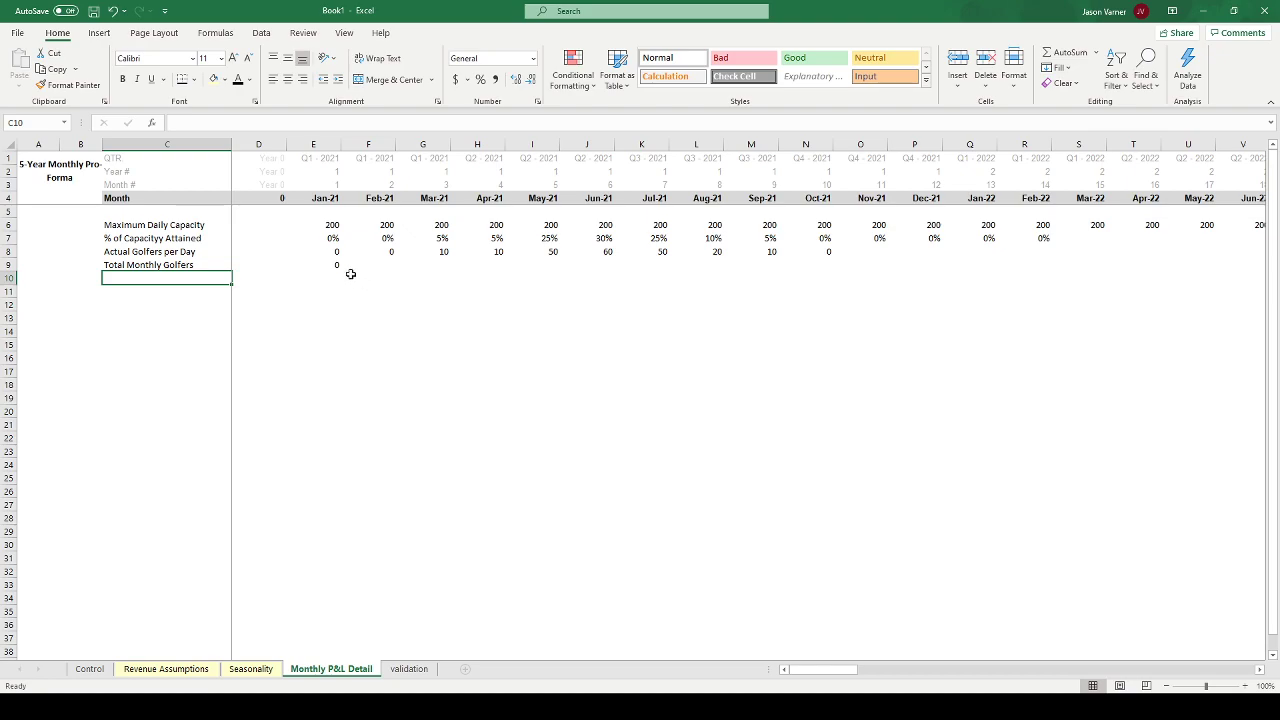
- Fill E9's formula across row 9 through Dec-21 and format E8:Q9 as whole numbers with thousands separators
{"action": "left_click", "coordinate": [335, 265]}
{"action": "left_click_drag", "start_coordinate": [341, 268], "coordinate": [965, 307]}
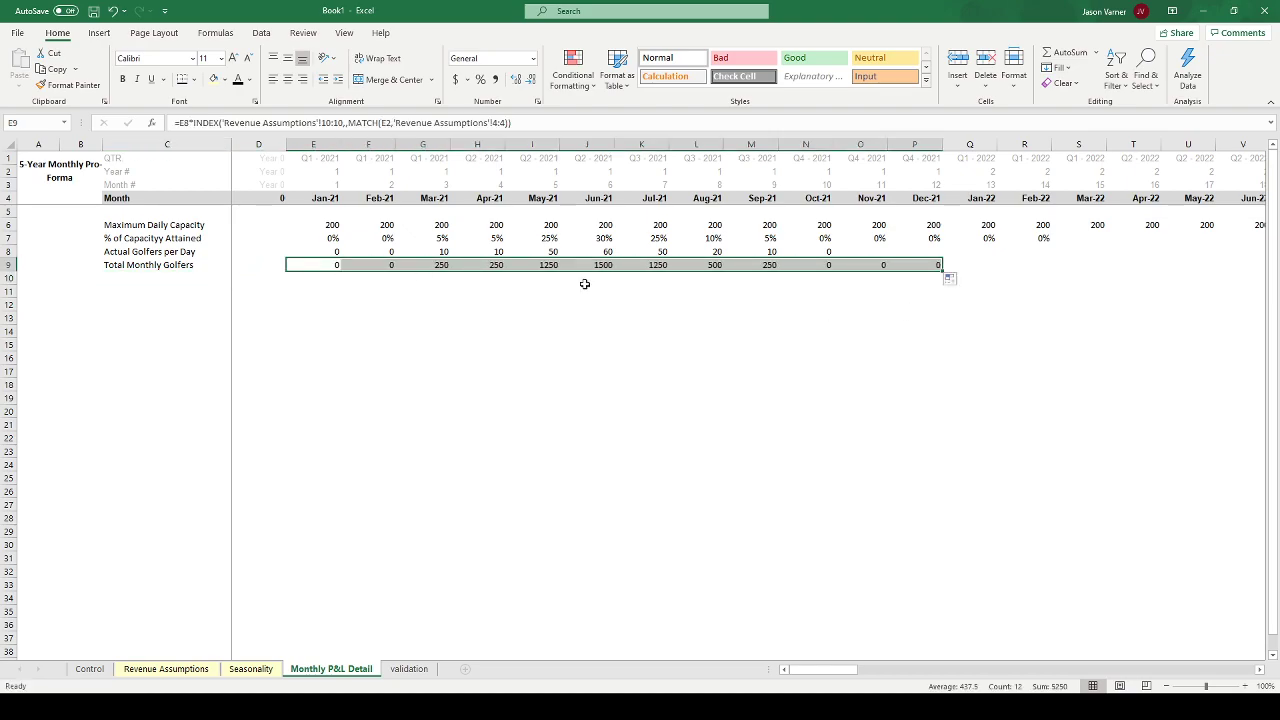
{"action": "left_click_drag", "start_coordinate": [337, 252], "coordinate": [951, 263]}
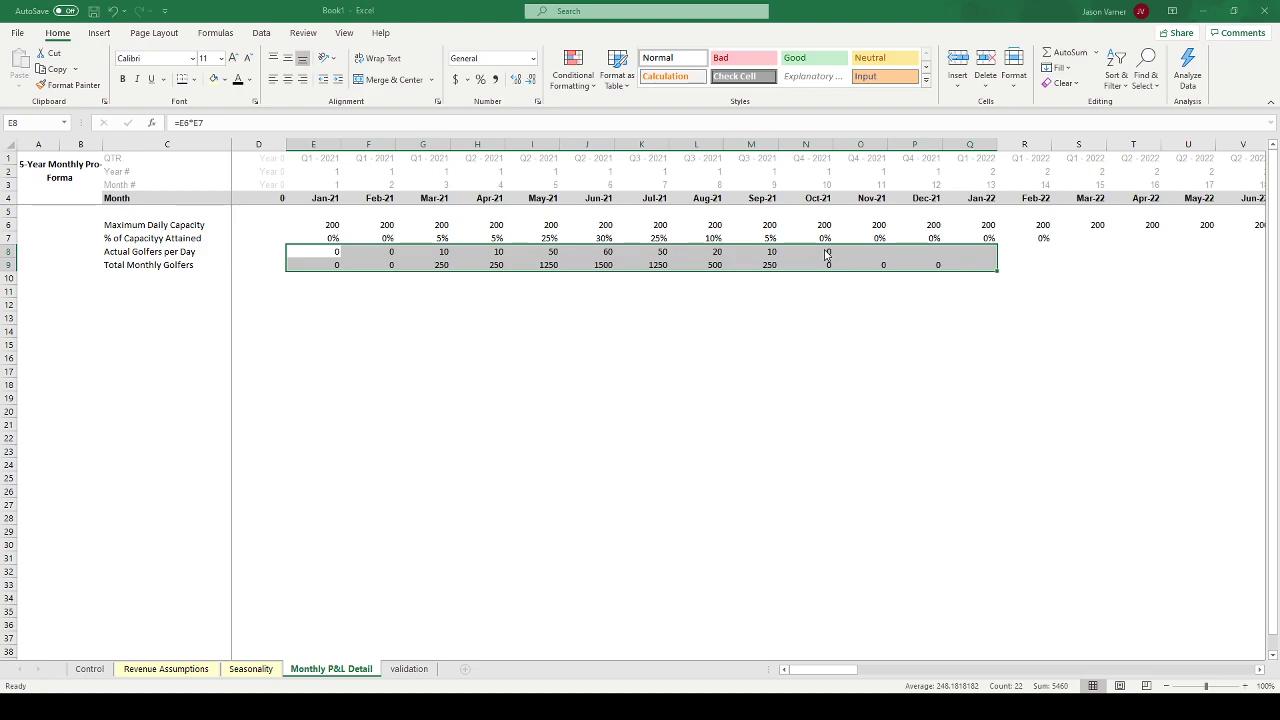
{"action": "left_click", "coordinate": [907, 468]}
- Inspect the Jun-21 Total Monthly Golfers formula in J9 and the cells it references
{"action": "left_click", "coordinate": [595, 382]}
{"action": "left_click_drag", "start_coordinate": [186, 252], "coordinate": [567, 252]}
{"action": "left_click_drag", "start_coordinate": [186, 265], "coordinate": [705, 269]}
{"action": "double_click", "coordinate": [606, 266]}
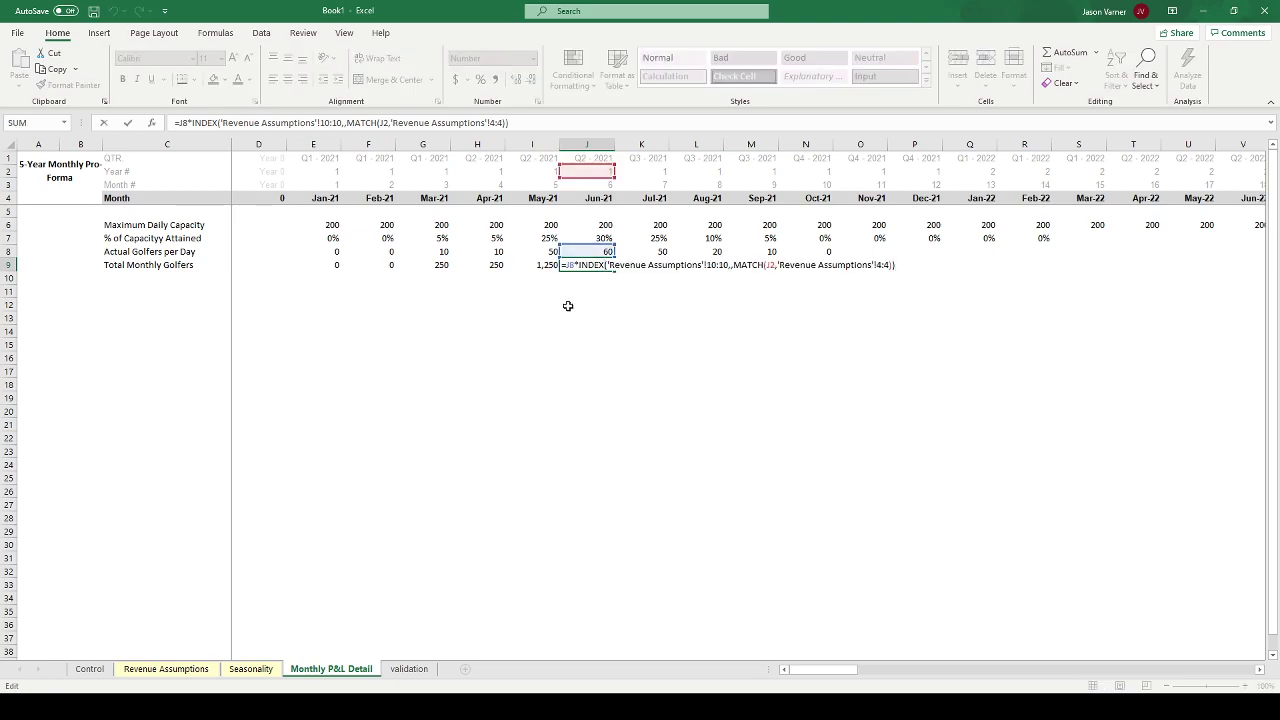
{"action": "key", "text": "Return"}
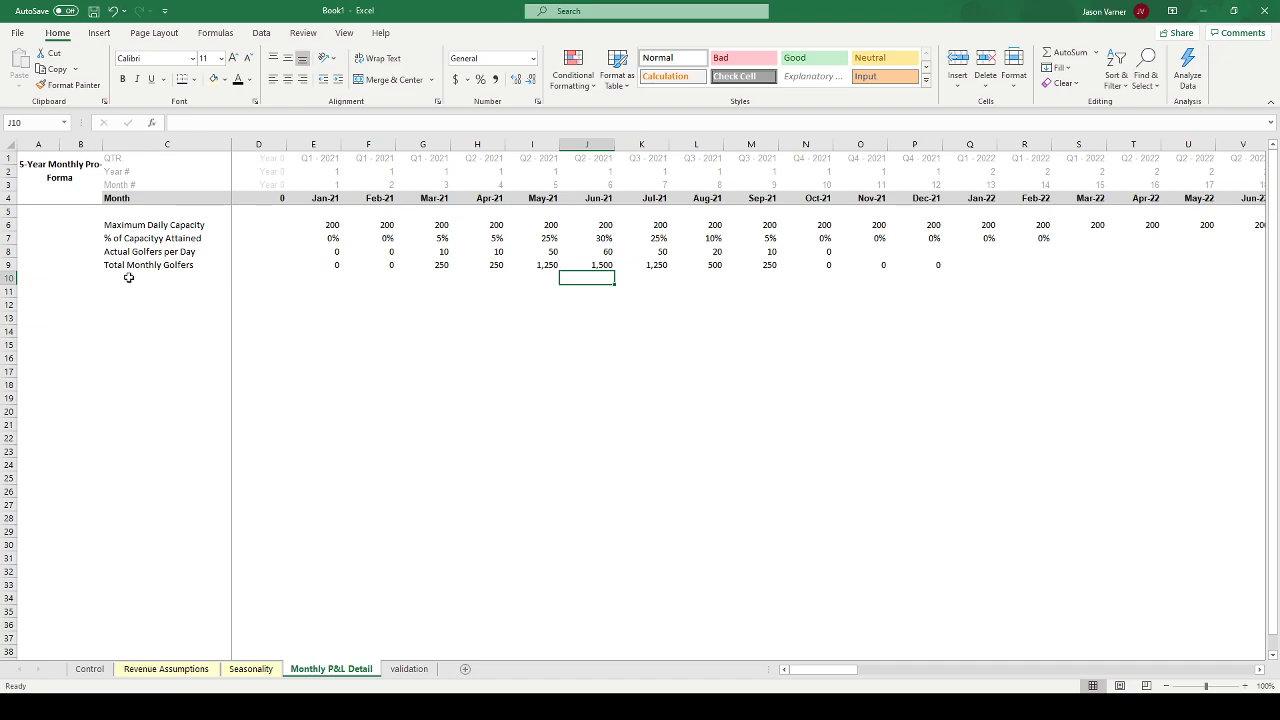
- Format the maximum possible golfers row, C10:L10 on the Seasonality sheet, as whole numbers with thousands separators
{"action": "left_click", "coordinate": [166, 668]}
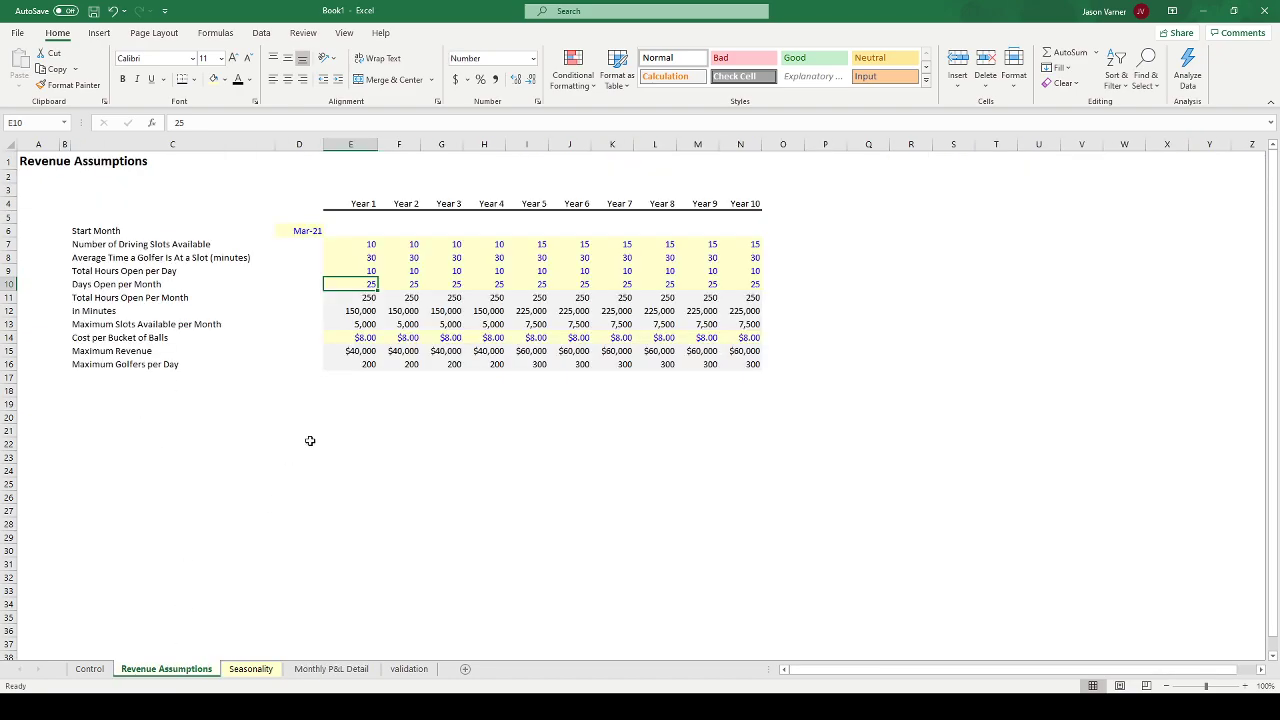
{"action": "left_click", "coordinate": [251, 668]}
{"action": "left_click", "coordinate": [279, 299]}
{"action": "left_click", "coordinate": [268, 312]}
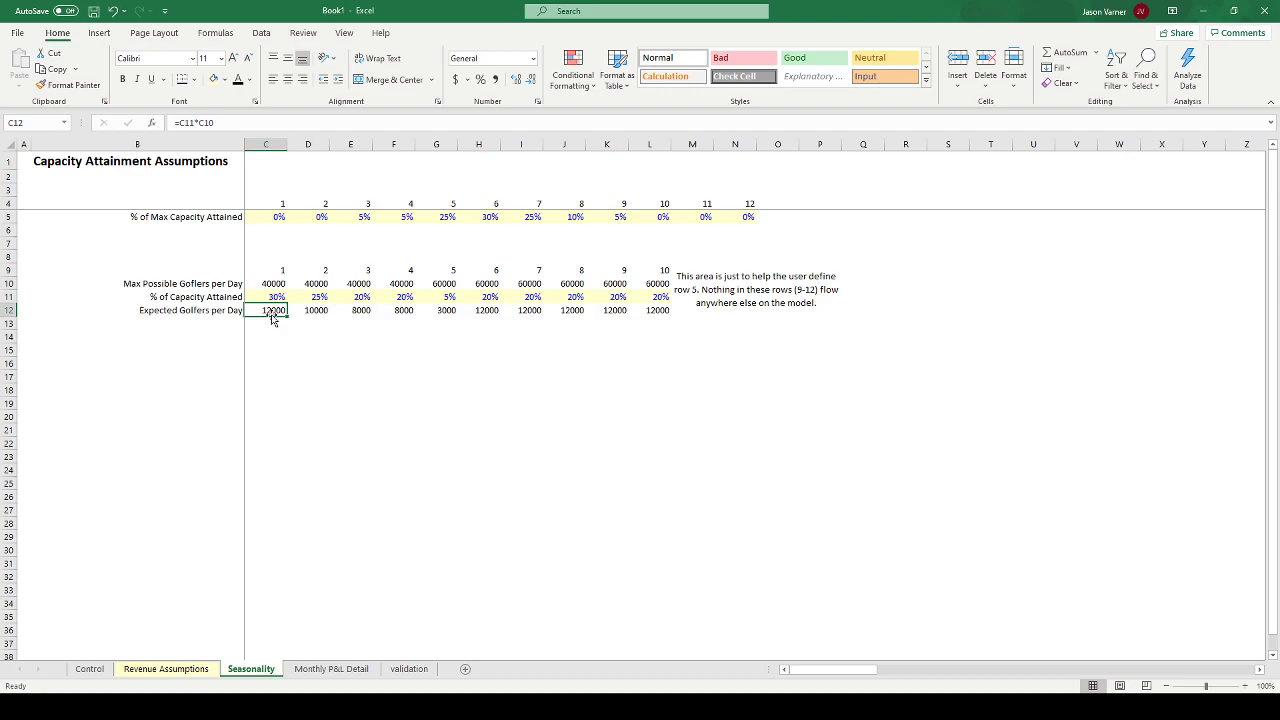
{"action": "left_click", "coordinate": [267, 284]}
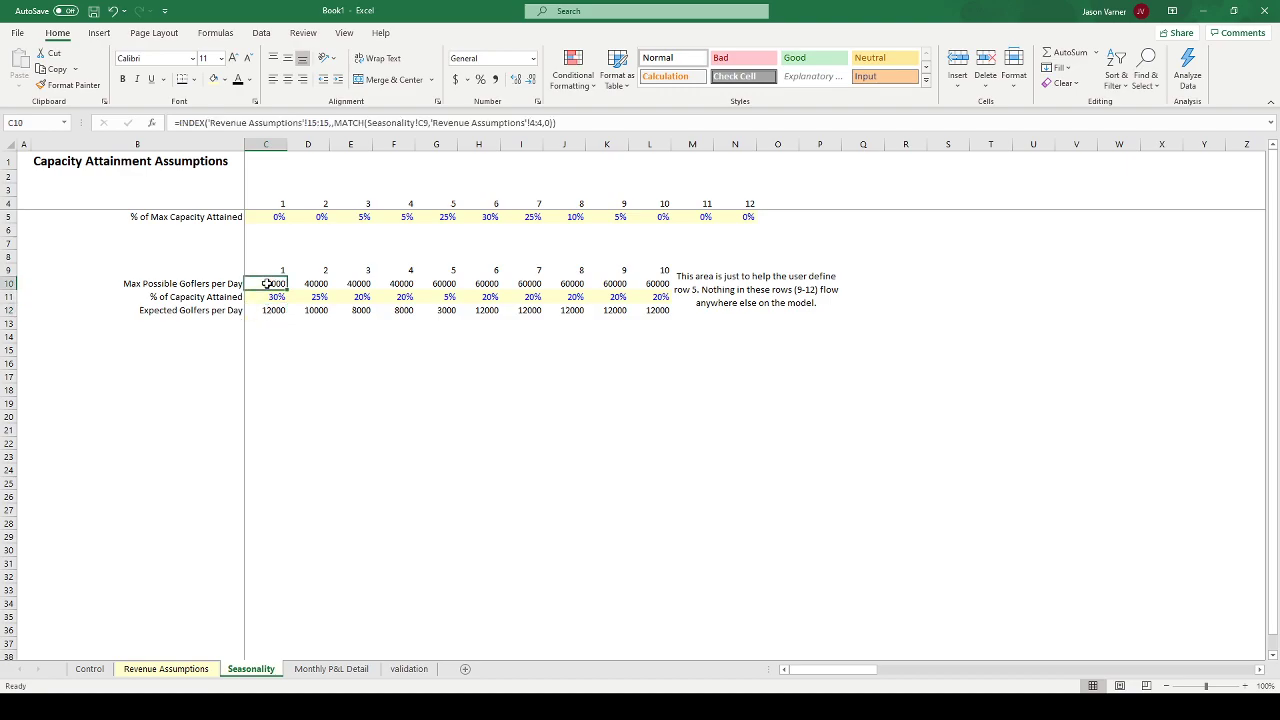
{"action": "left_click_drag", "start_coordinate": [270, 284], "coordinate": [657, 284]}
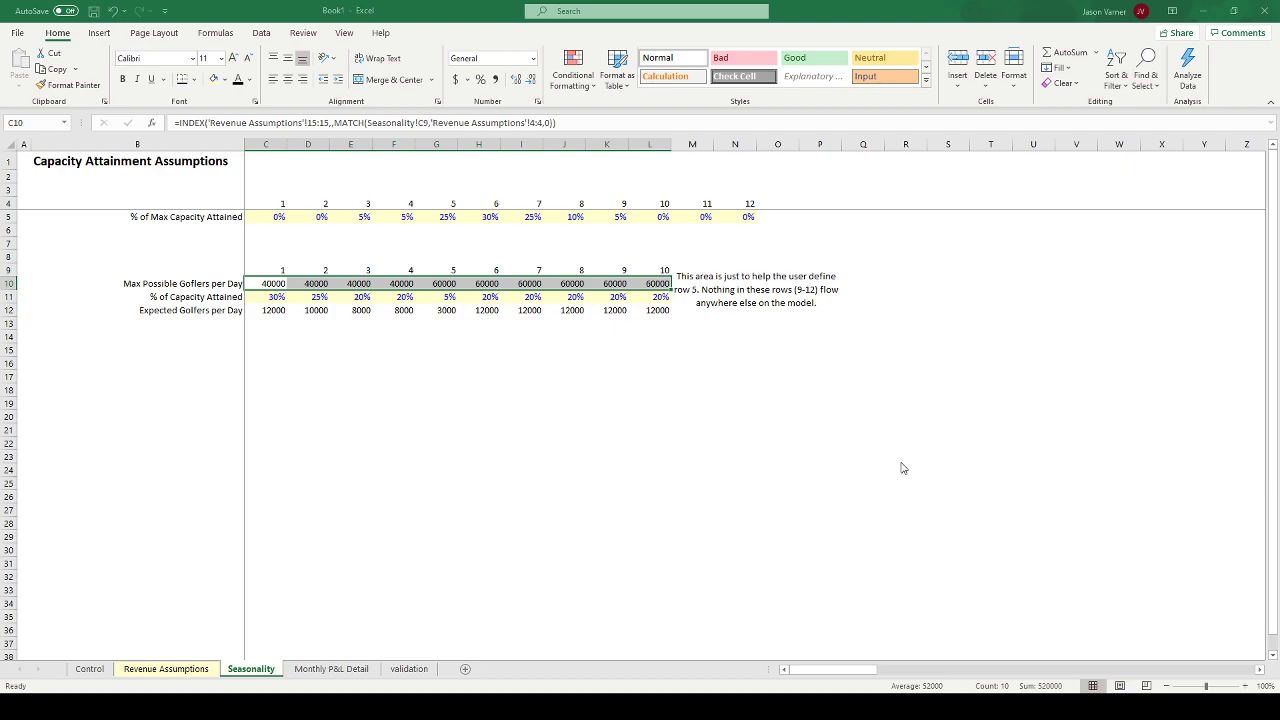
- Check which Revenue Assumptions row the Seasonality C10 formula references by comparing it with the Maximum Revenue and Maximum Golfers per Day rows
{"action": "left_click", "coordinate": [180, 672]}
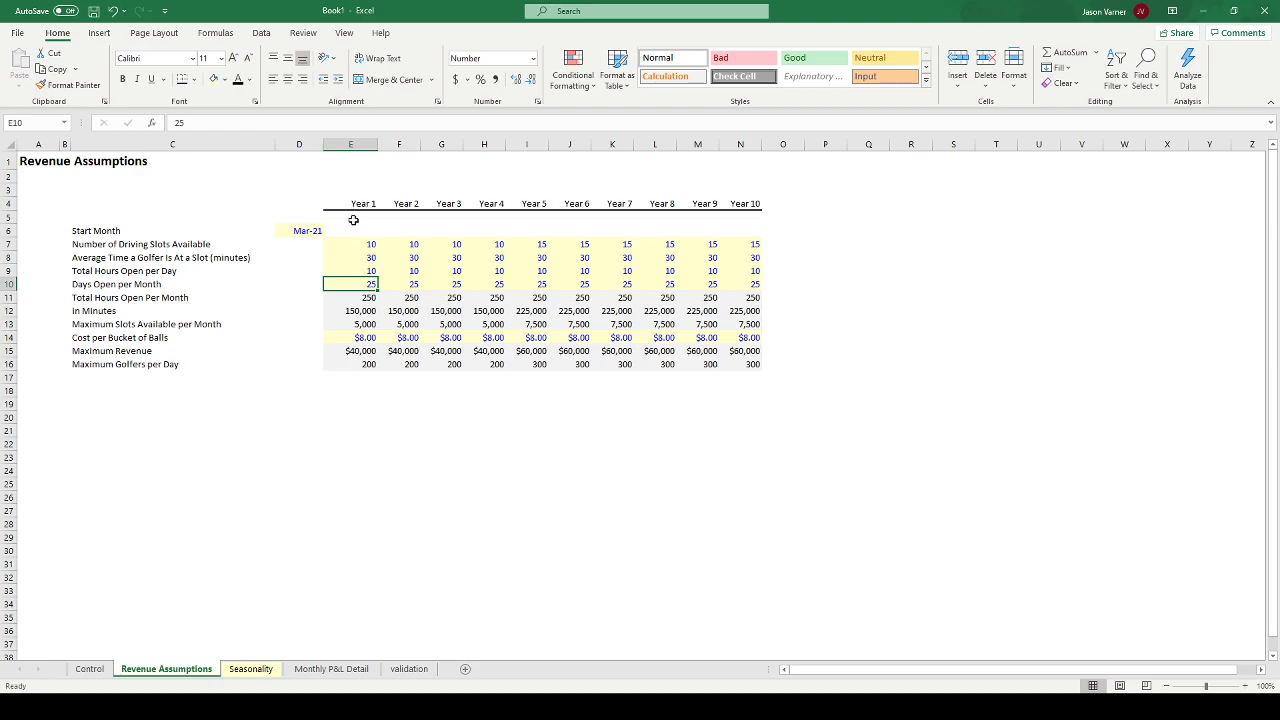
{"action": "left_click", "coordinate": [308, 231]}
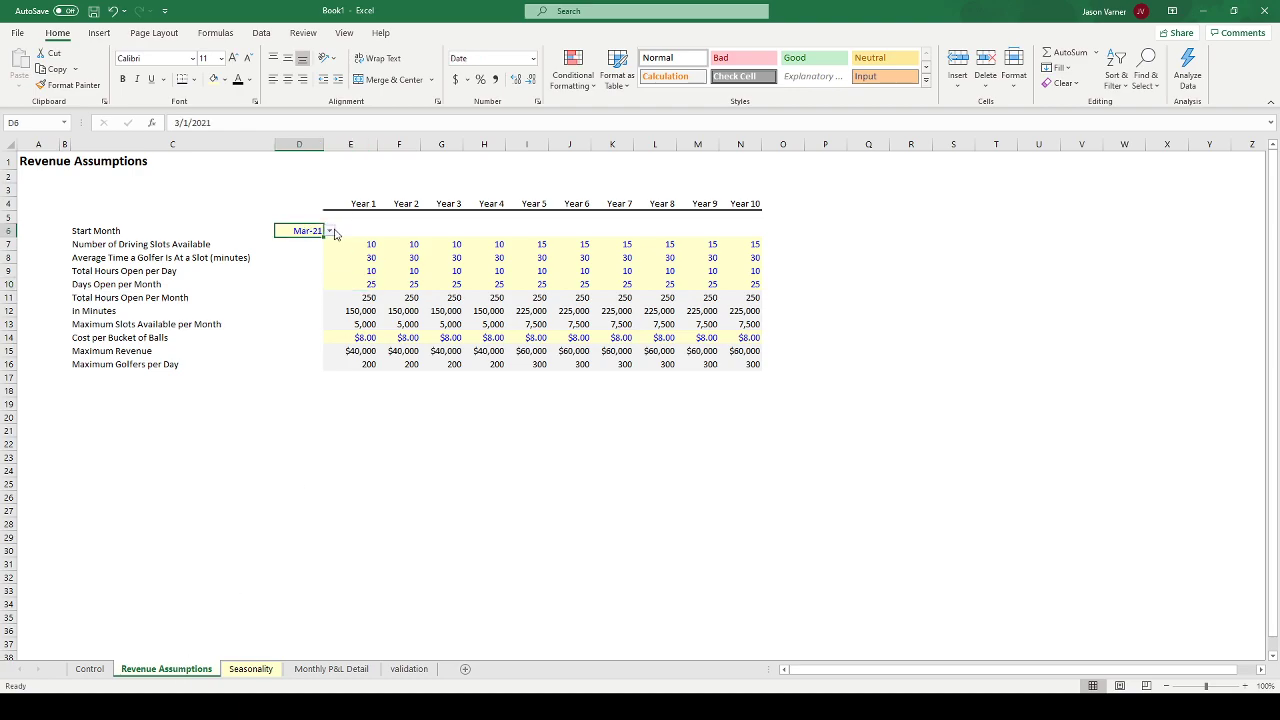
{"action": "left_click", "coordinate": [259, 670]}
{"action": "left_click", "coordinate": [272, 284]}
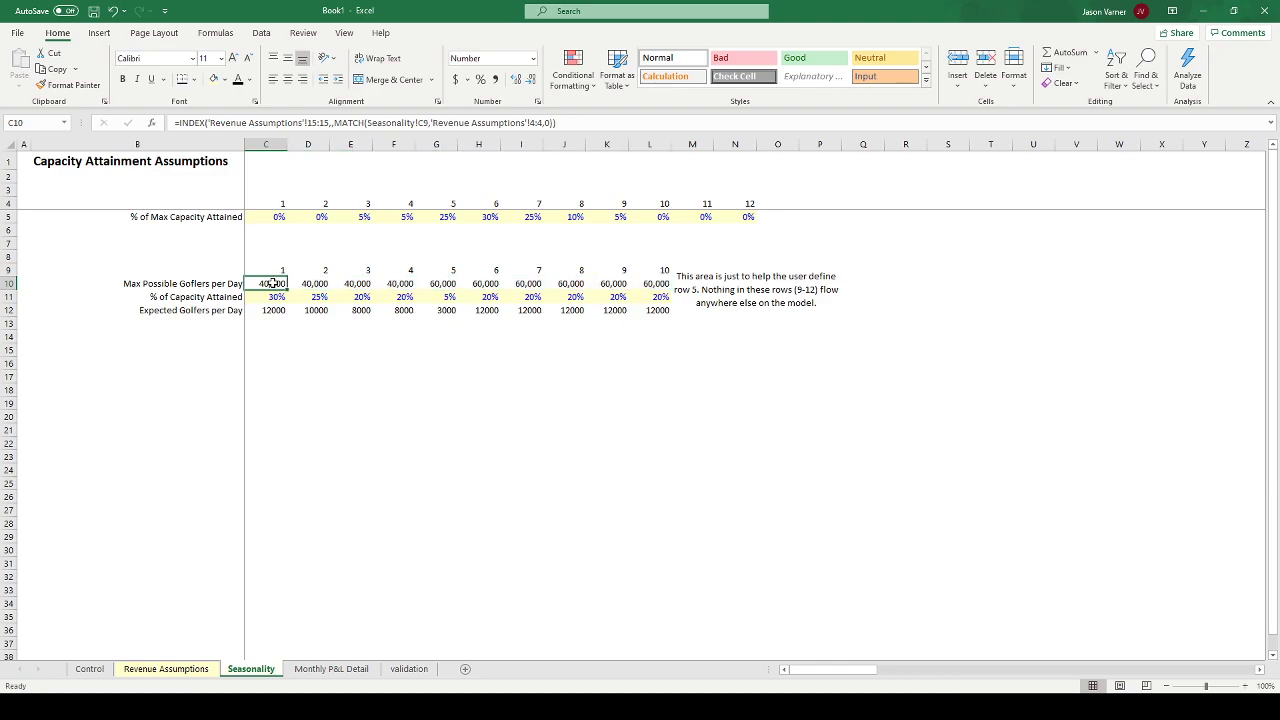
{"action": "left_click", "coordinate": [188, 670]}
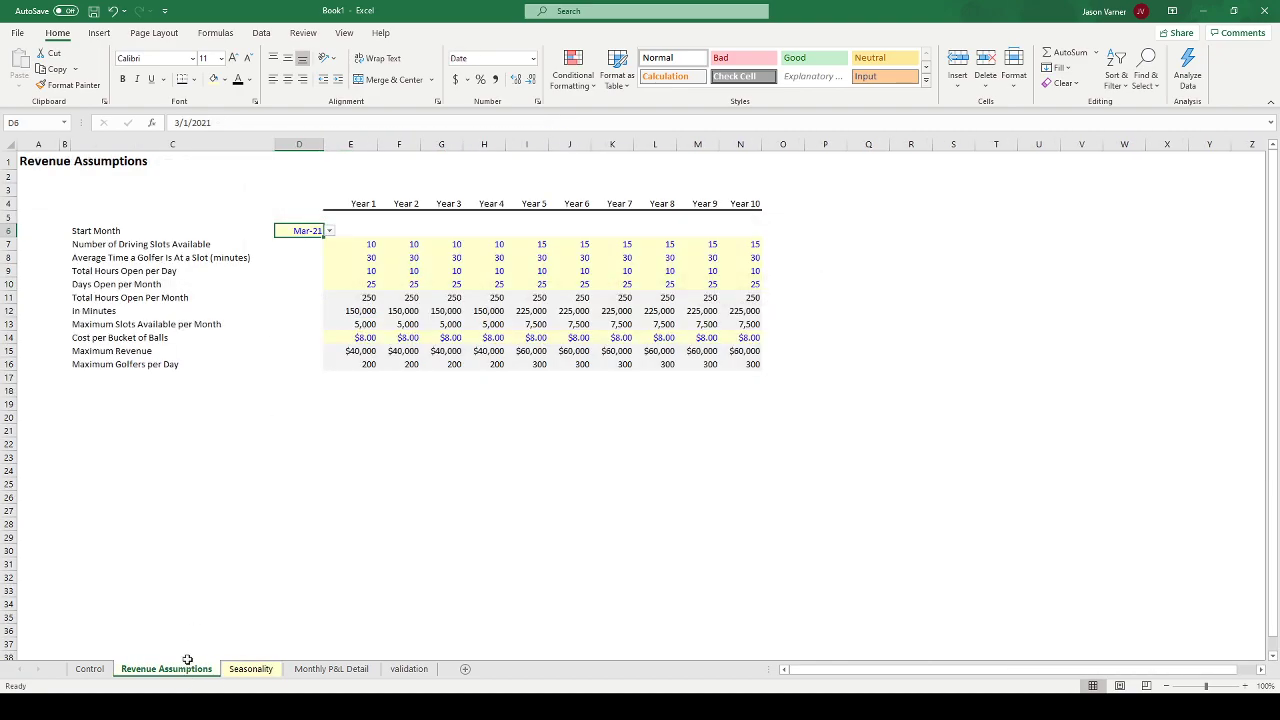
{"action": "left_click", "coordinate": [106, 351]}
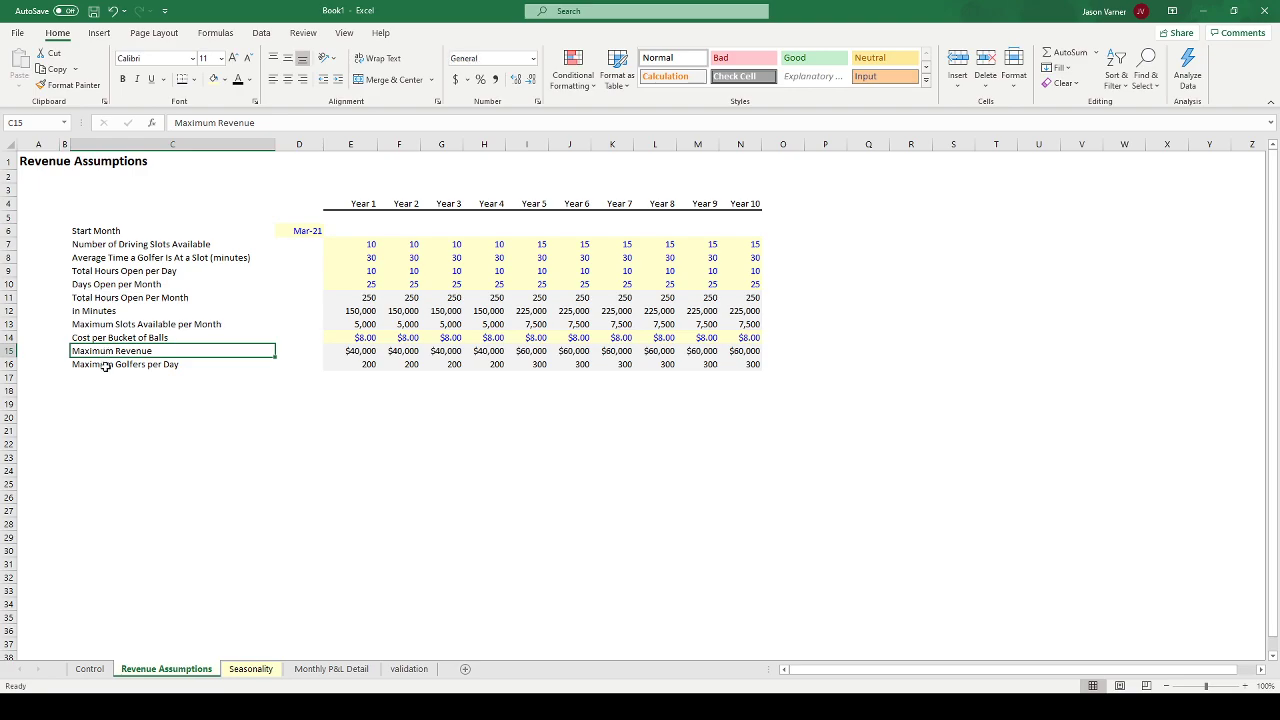
{"action": "left_click", "coordinate": [251, 669]}
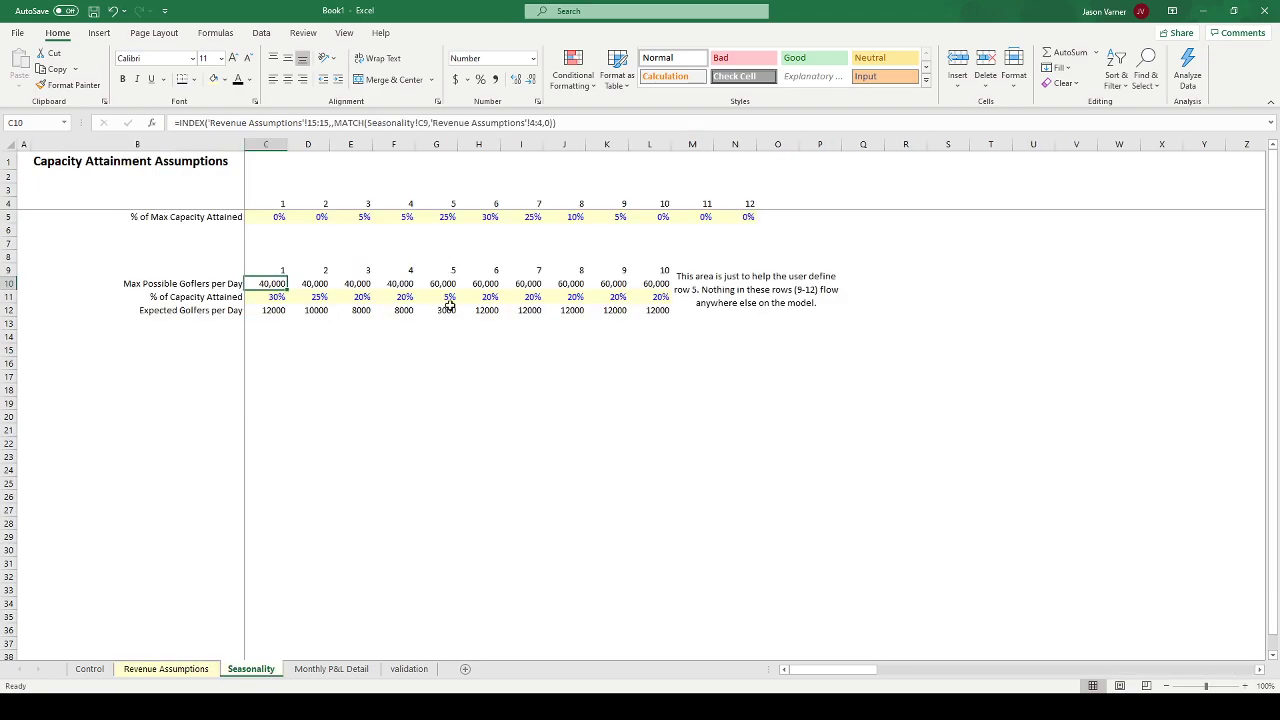
- Point the Seasonality C10 formula at Revenue Assumptions row 16 instead of row 15 and fill it across through L10
{"action": "left_click", "coordinate": [316, 122]}
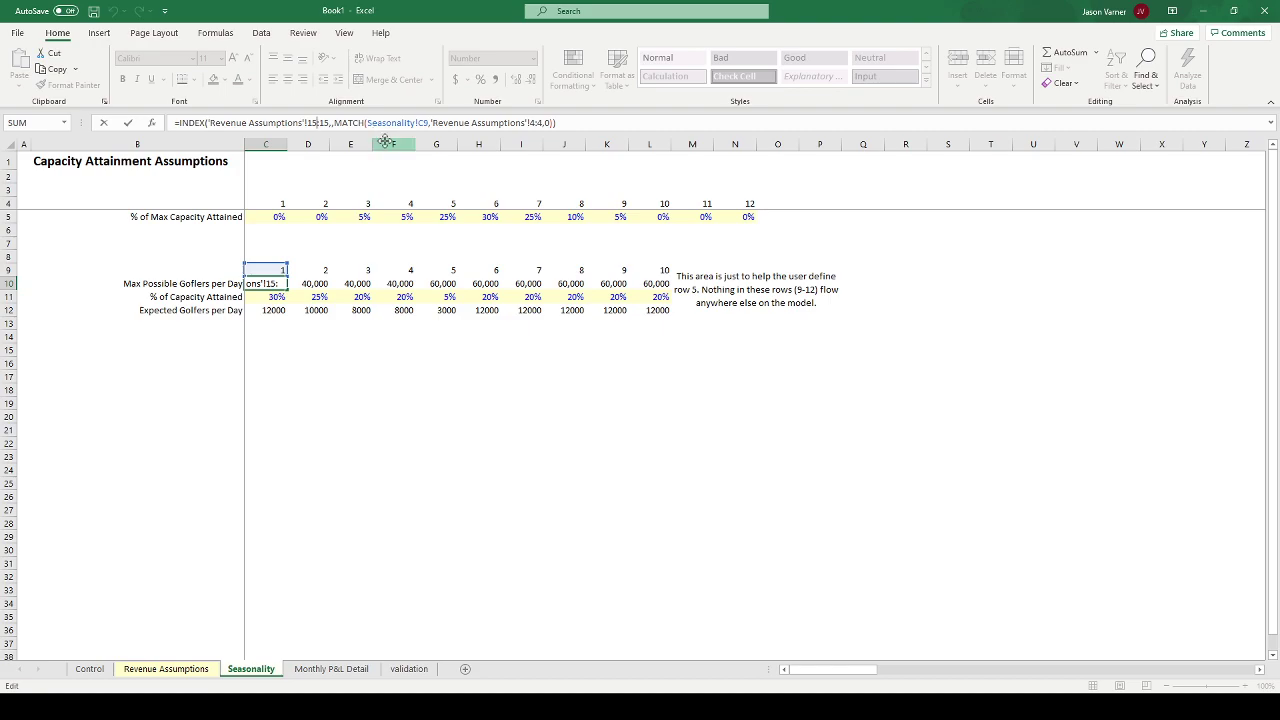
{"action": "key", "text": "BackSpace"}
{"action": "type", "text": "6,"}
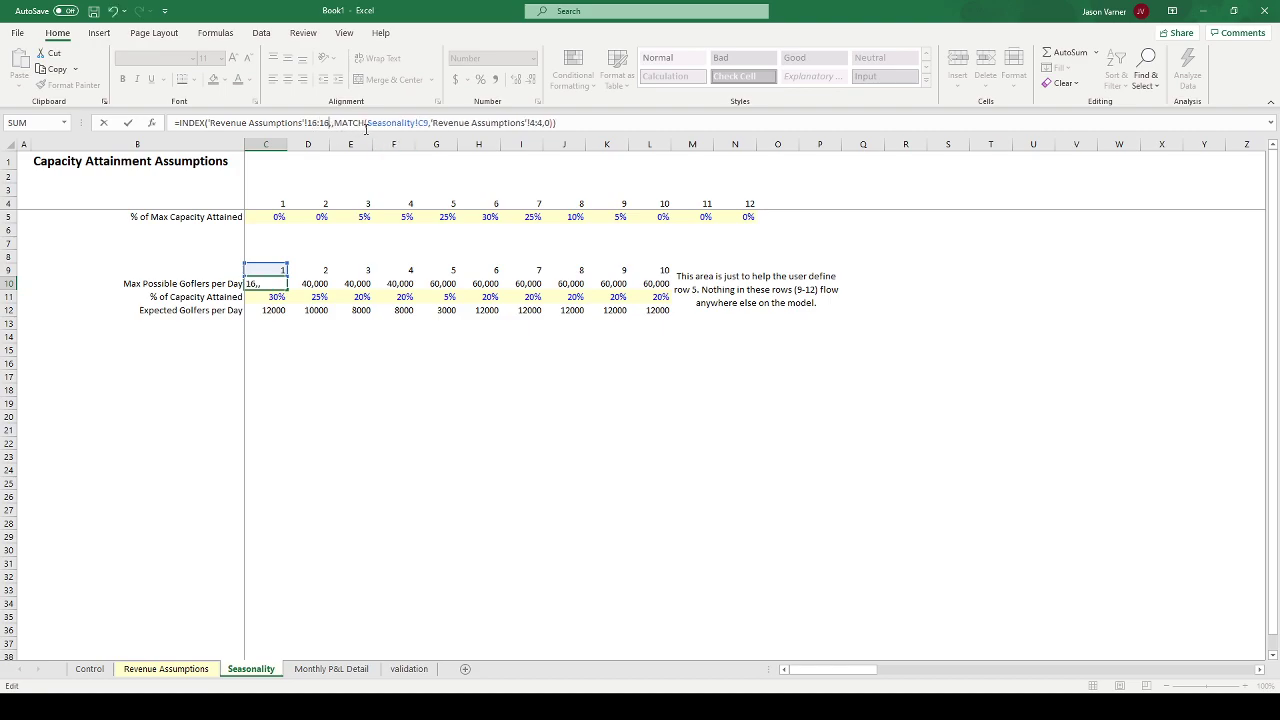
{"action": "key", "text": "Return"}
{"action": "left_click", "coordinate": [278, 284]}
{"action": "left_click_drag", "start_coordinate": [286, 290], "coordinate": [668, 290]}
{"action": "left_click", "coordinate": [545, 441]}
{"action": "left_click", "coordinate": [276, 297]}
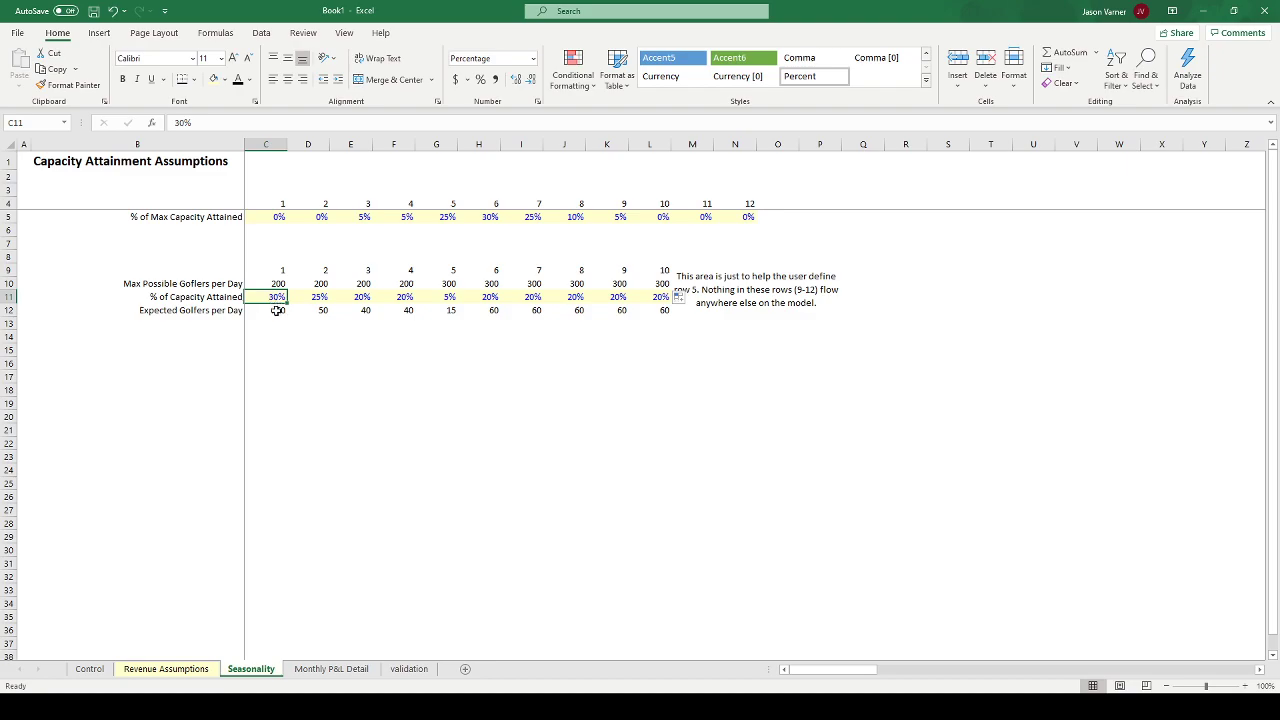
{"action": "left_click", "coordinate": [277, 310]}
- Label cell C10 on the Monthly P&L Detail sheet "Revenue", directly under Total Monthly Golfers
{"action": "left_click", "coordinate": [312, 670]}
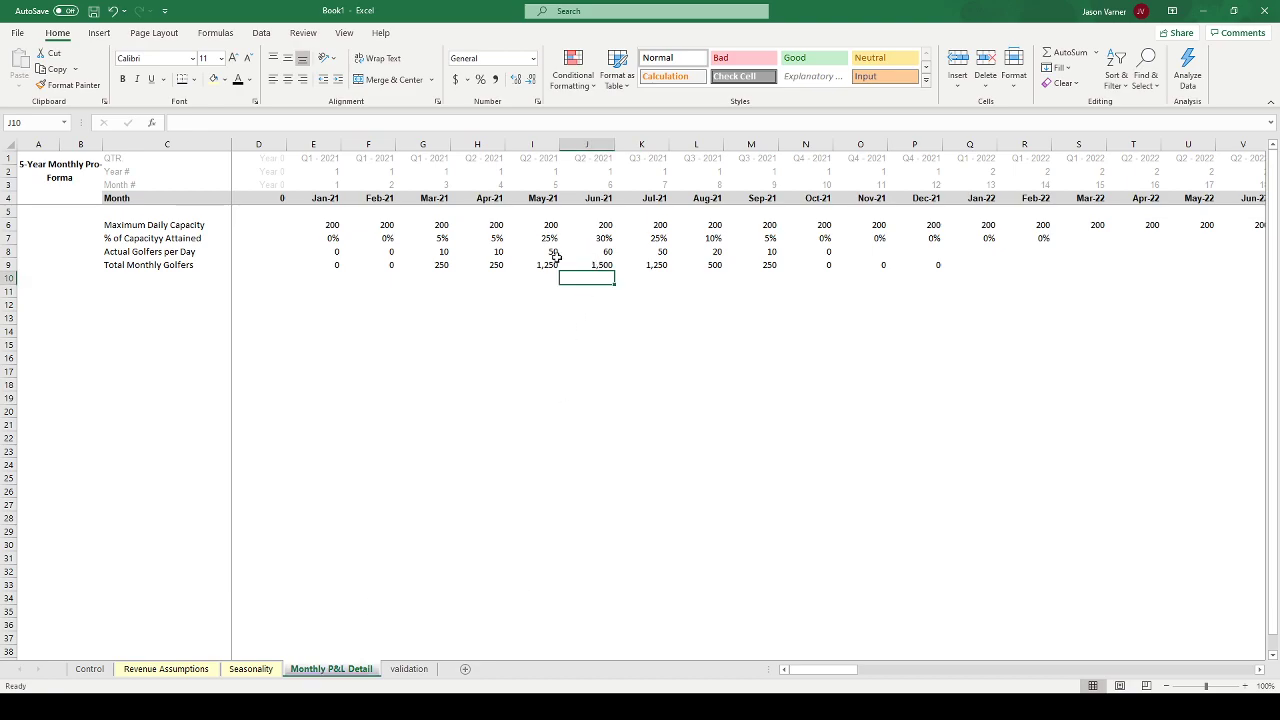
{"action": "left_click", "coordinate": [588, 240]}
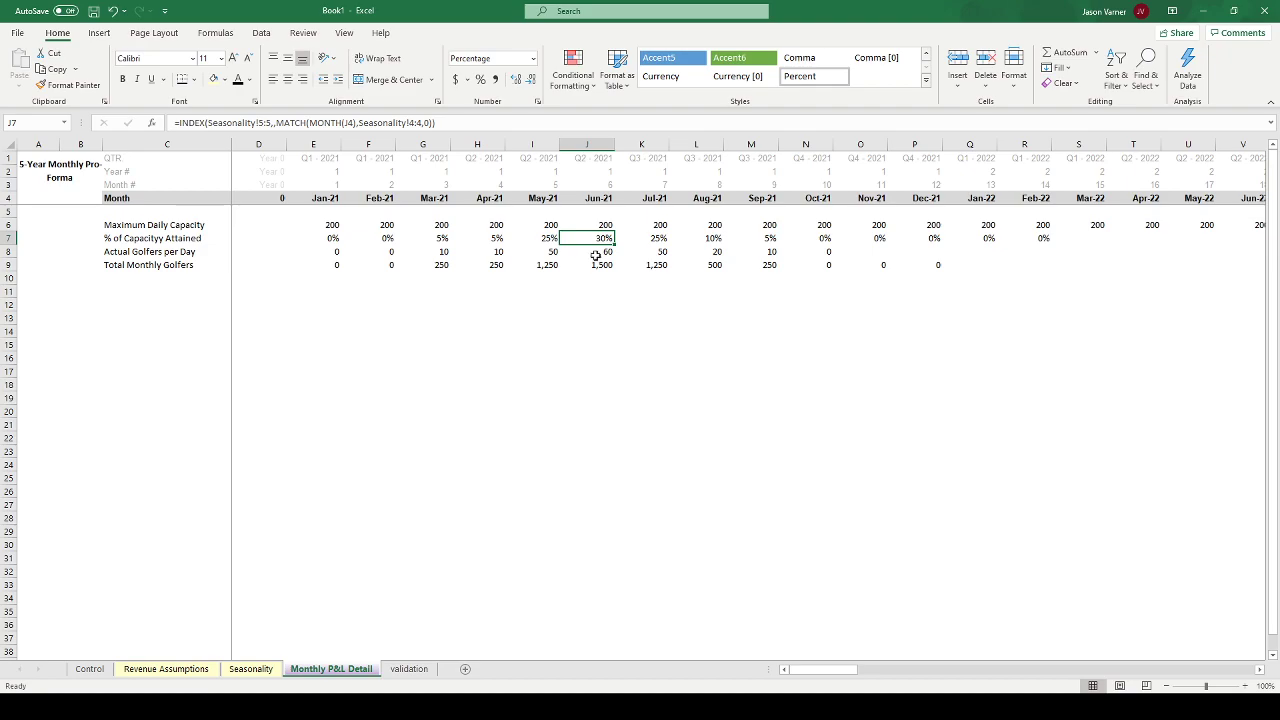
{"action": "left_click", "coordinate": [595, 255]}
{"action": "left_click", "coordinate": [600, 264]}
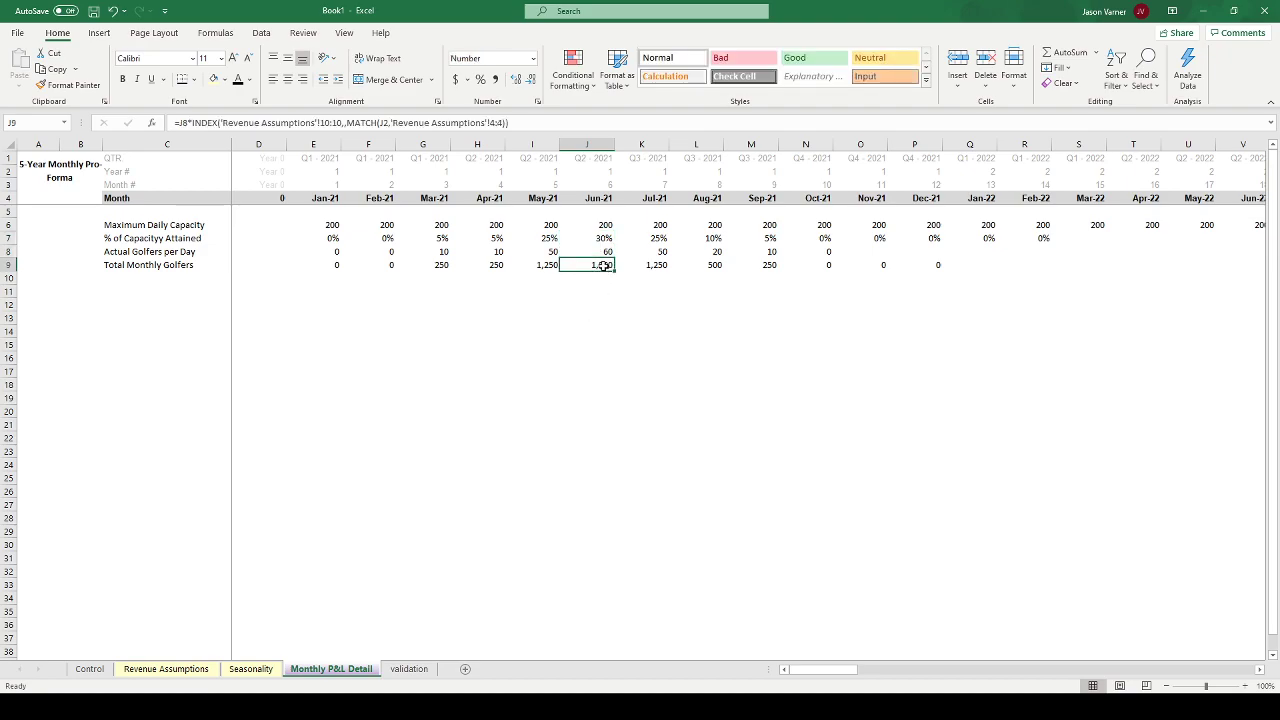
{"action": "left_click", "coordinate": [134, 277]}
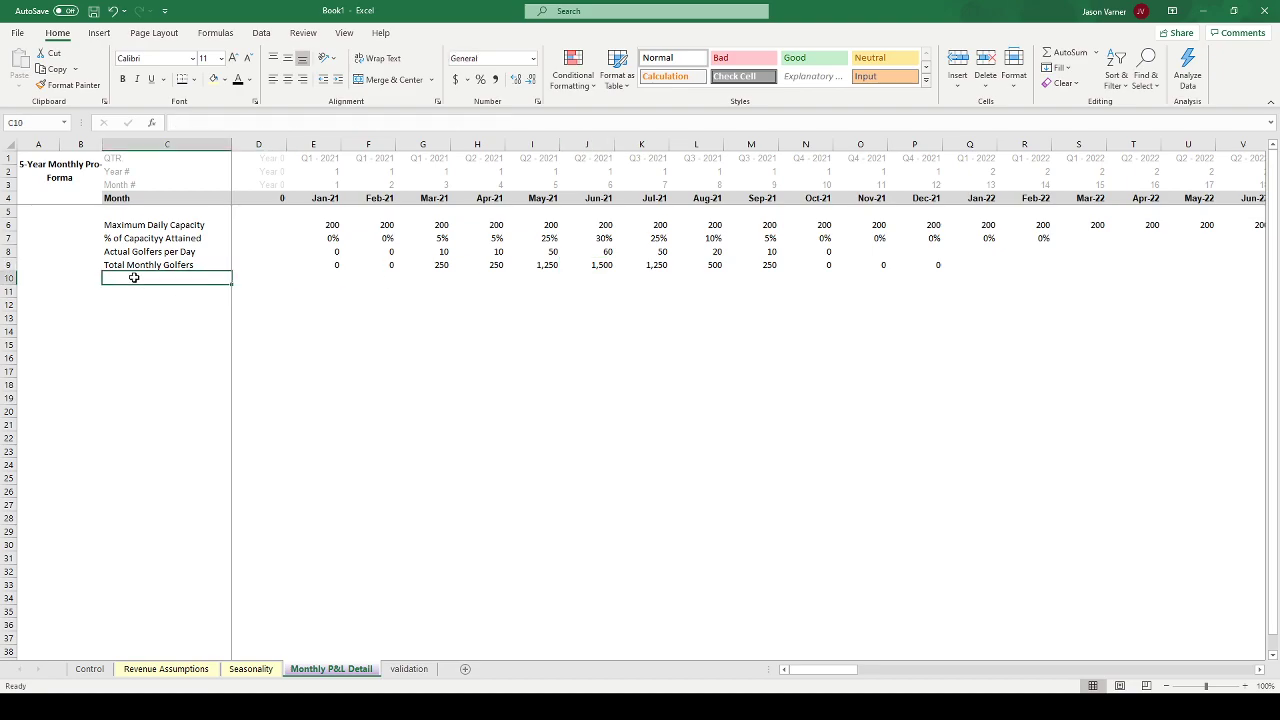
{"action": "type", "text": "Revenue"}
{"action": "key", "text": "Return"}
- Enter a formula in E10 that indexes Revenue Assumptions row 14 by an exact match of year E2 in row 4
{"action": "key", "text": "Up"}
{"action": "key", "text": "Right"}
{"action": "key", "text": "Right"}
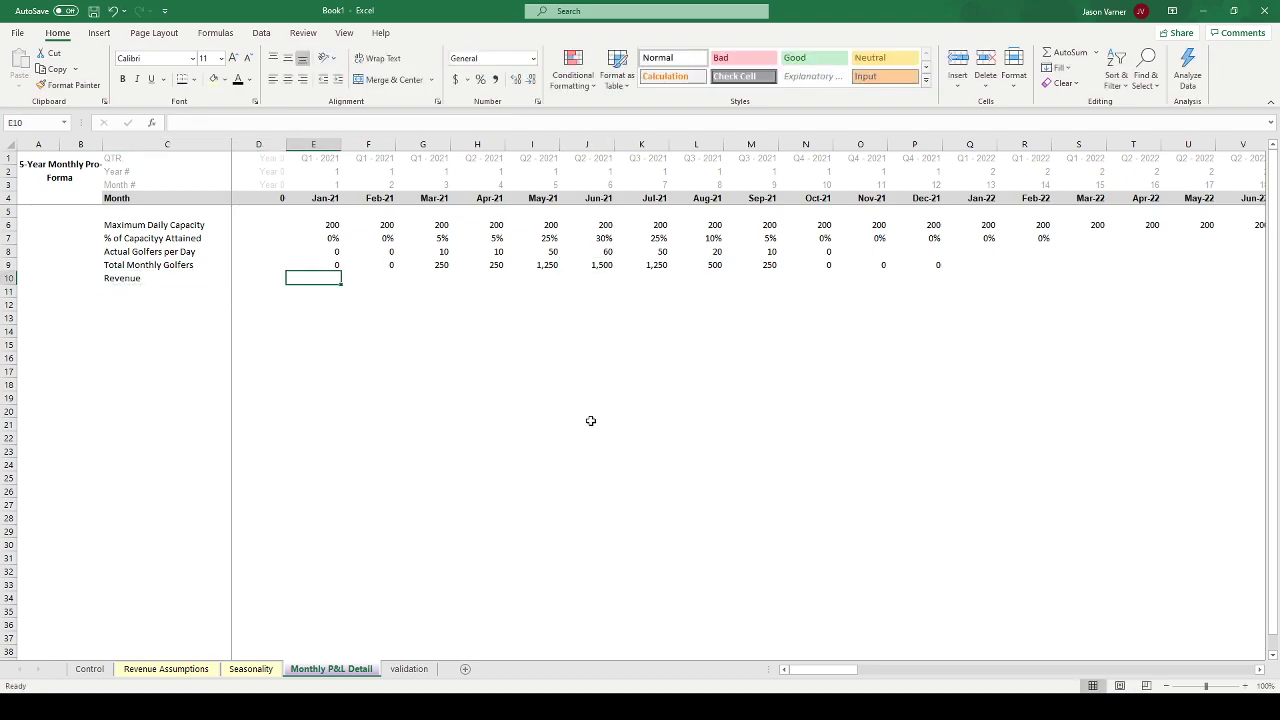
{"action": "type", "text": "=index"}
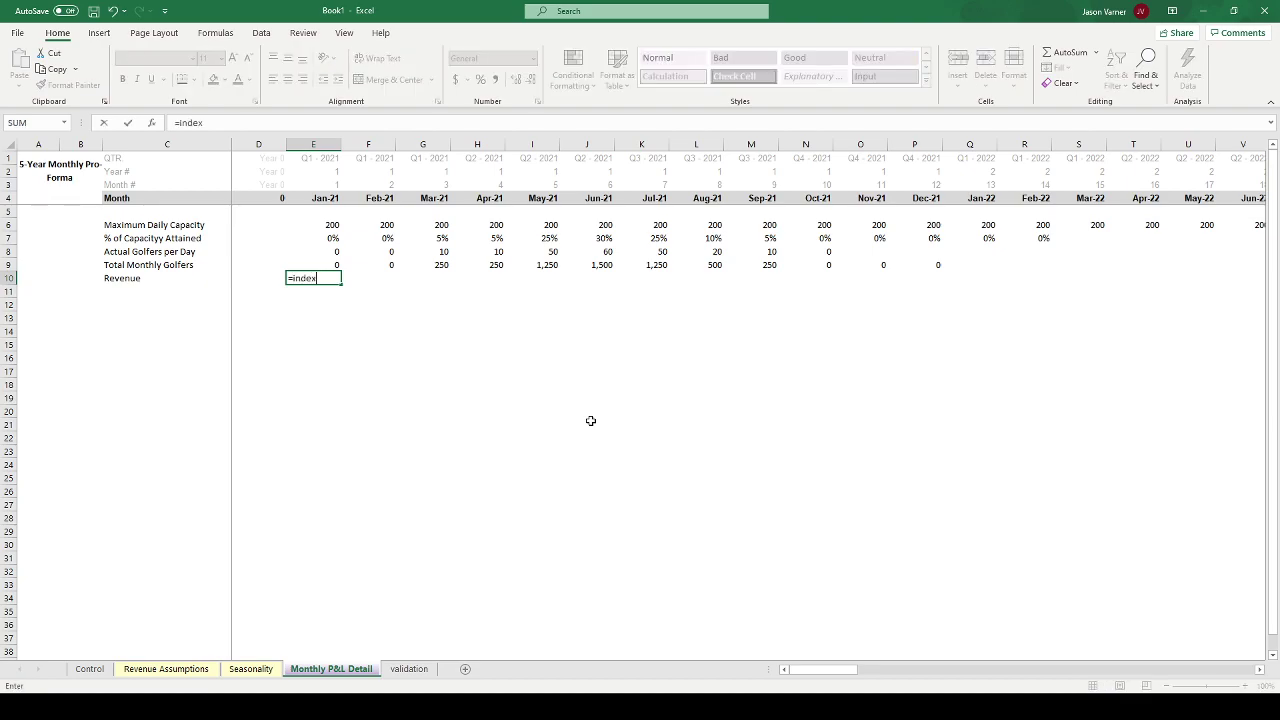
{"action": "type", "text": "("}
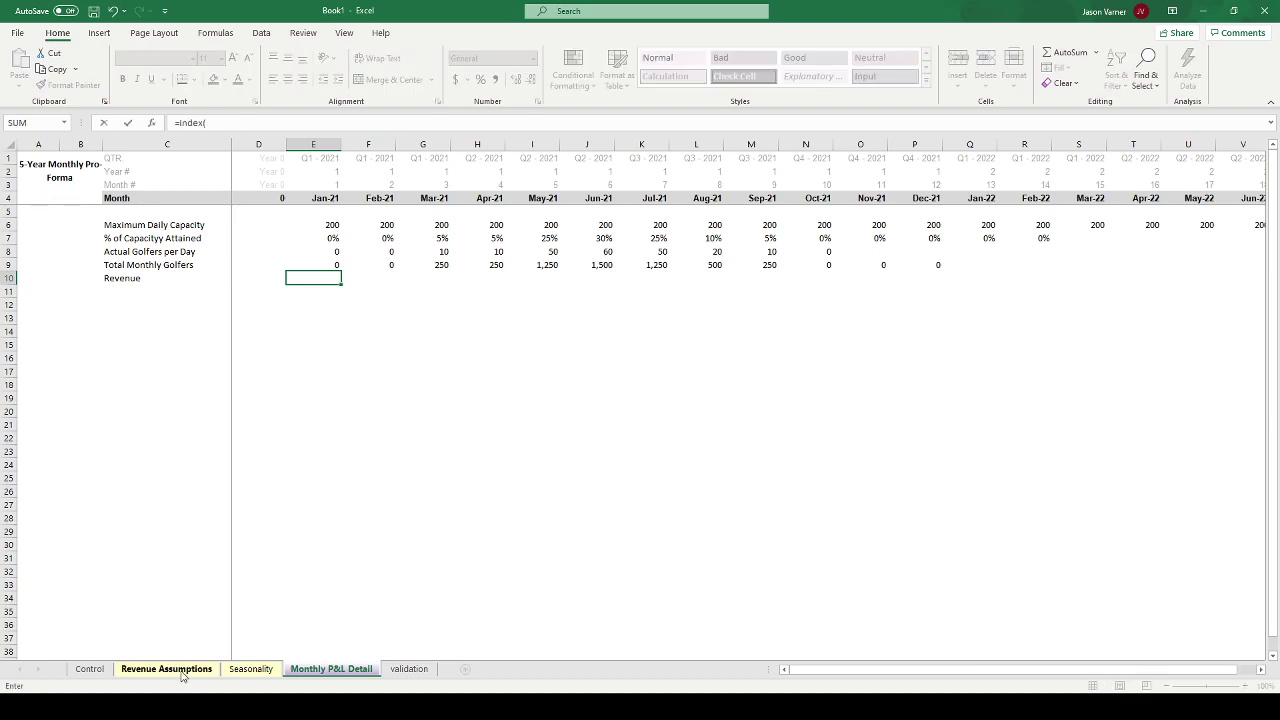
{"action": "left_click", "coordinate": [166, 668]}
{"action": "scroll", "coordinate": [344, 442], "scroll_direction": "down", "scroll_amount": 2}
{"action": "scroll", "coordinate": [305, 431], "scroll_direction": "up", "scroll_amount": 2}
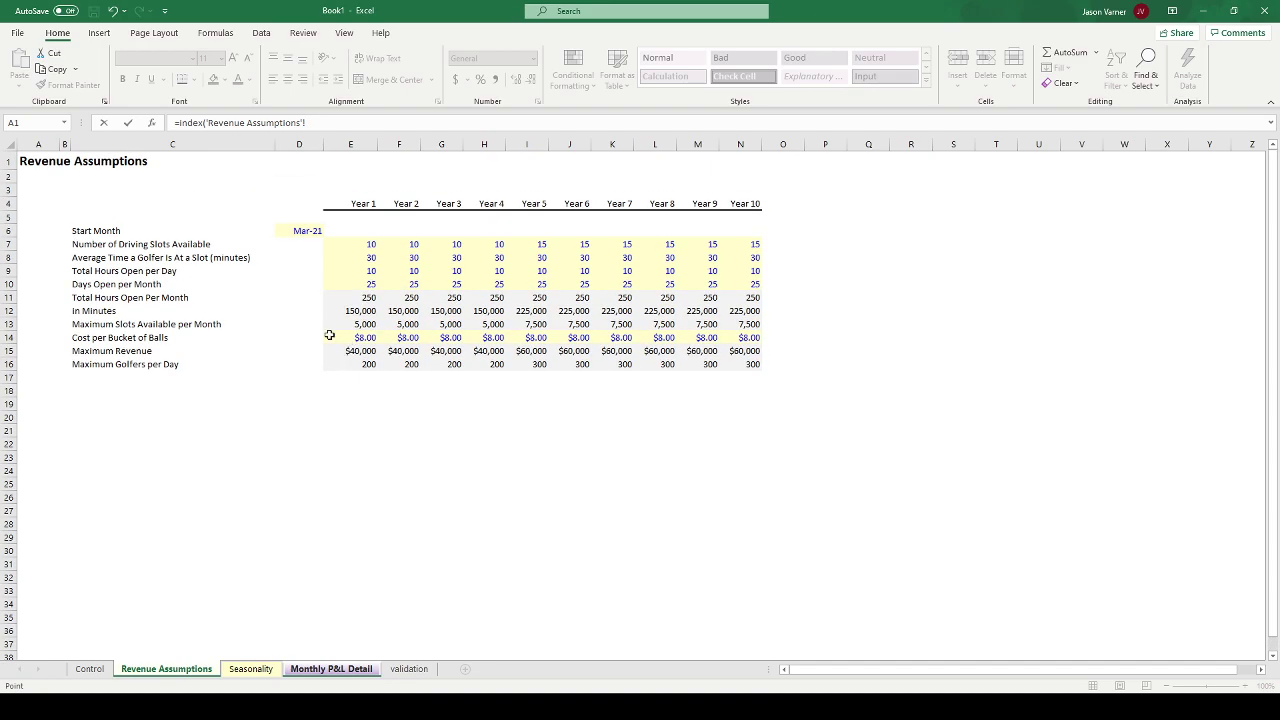
{"action": "left_click", "coordinate": [8, 337]}
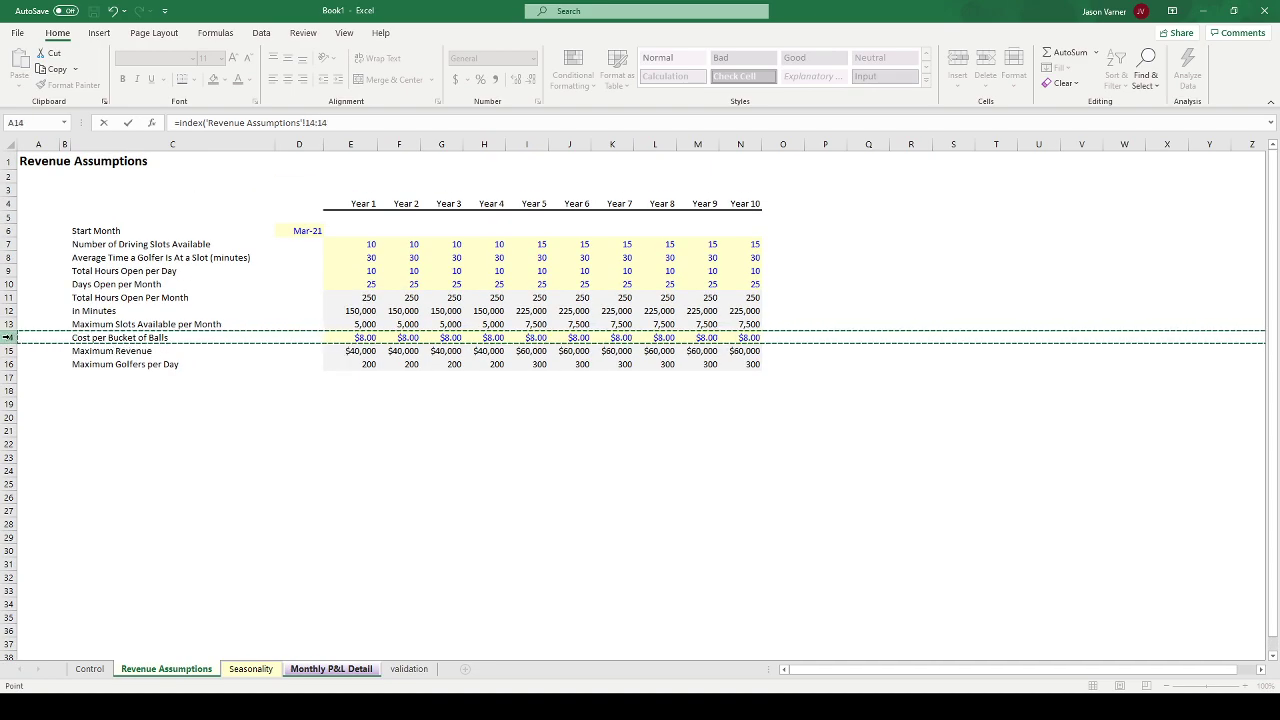
{"action": "type", "text": ",,match(e"}
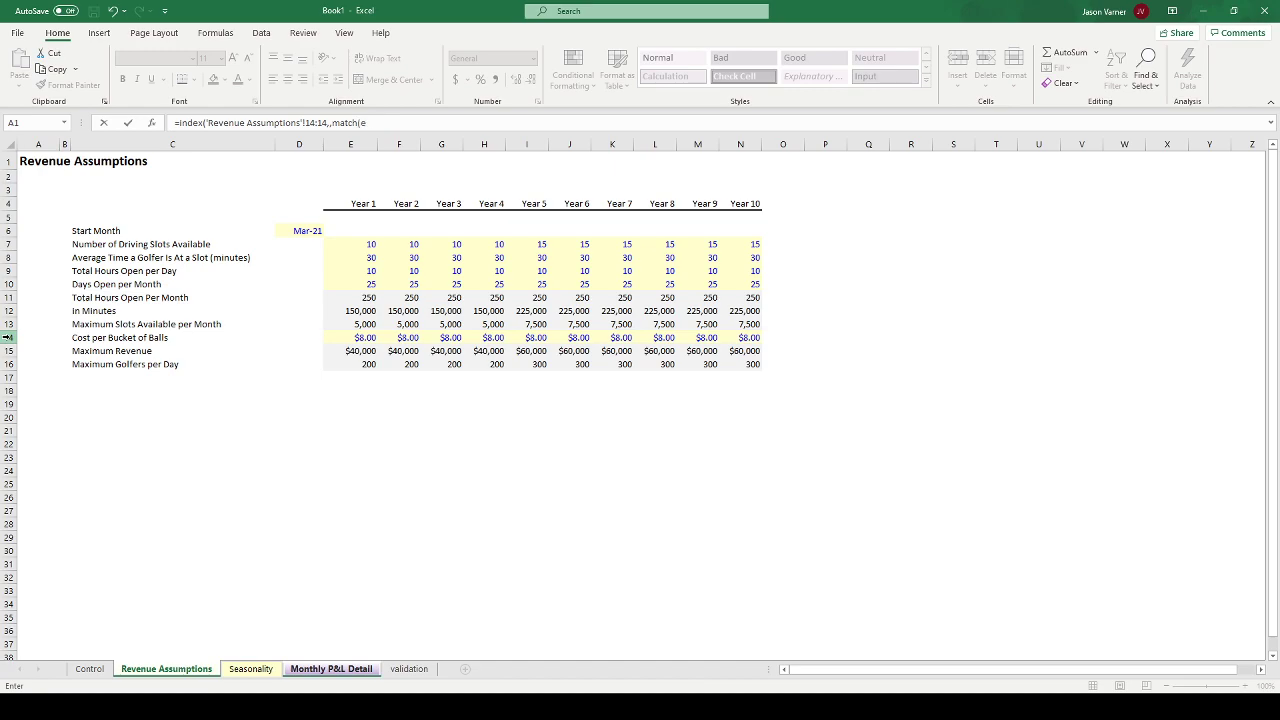
{"action": "left_click", "coordinate": [8, 203]}
{"action": "type", "text": ",0))"}
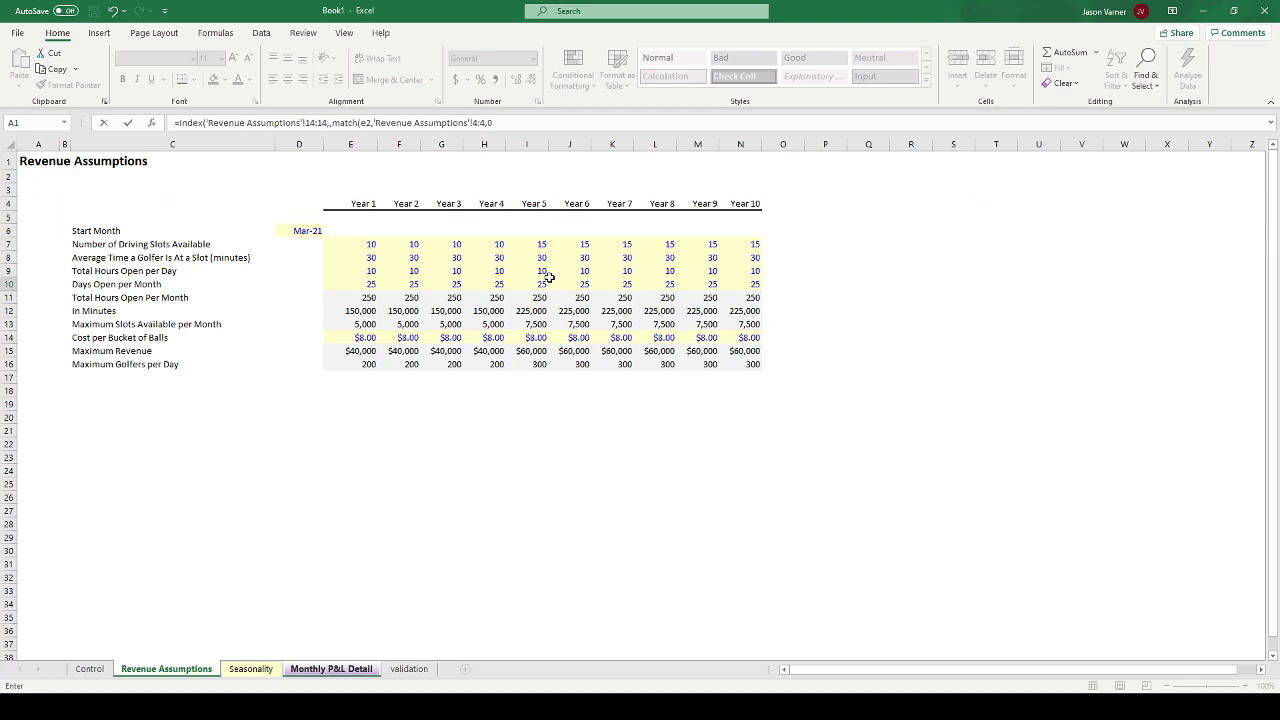
{"action": "key", "text": "Return"}
- Extend the Jan-21 Revenue formula in E10 by multiplying the bucket cost lookup by E9
{"action": "left_click", "coordinate": [337, 277]}
{"action": "left_click", "coordinate": [519, 122]}
{"action": "type", "text": "*"}
{"action": "left_click", "coordinate": [333, 263]}
{"action": "key", "text": "Return"}
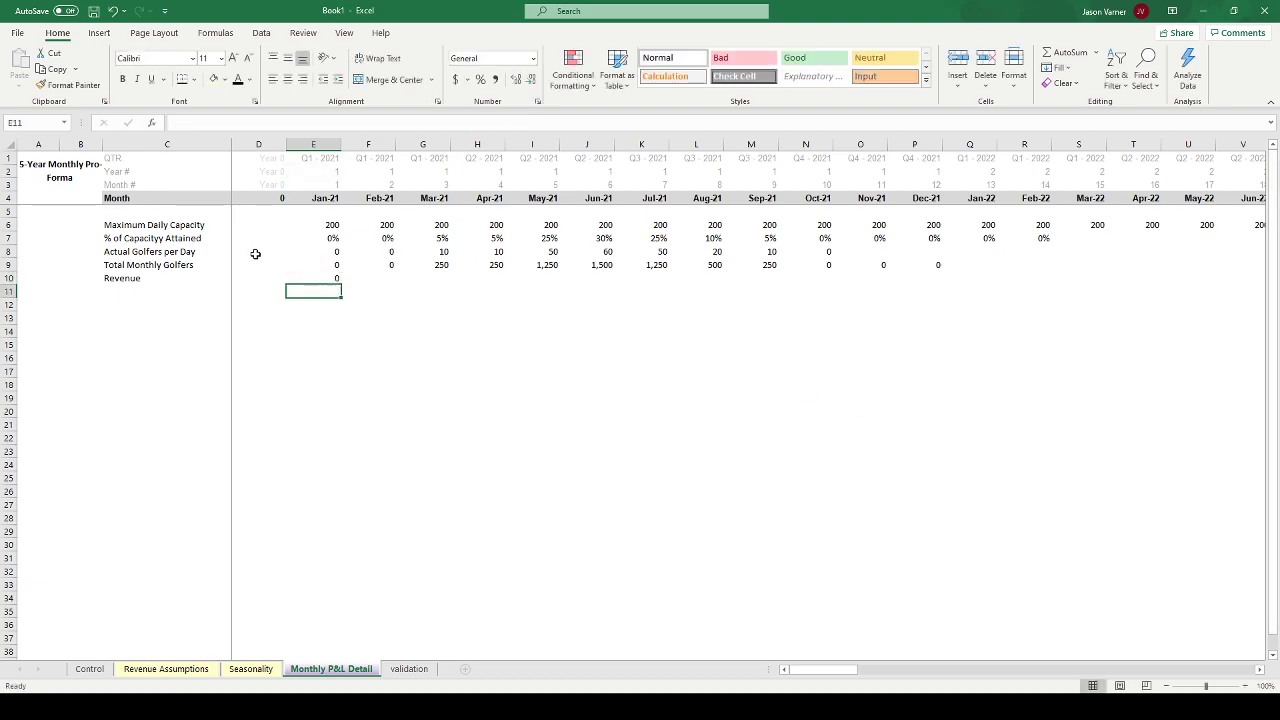
- Rename the row 9 label in C9 as "Total Buckets Purchased"
{"action": "double_click", "coordinate": [190, 265]}
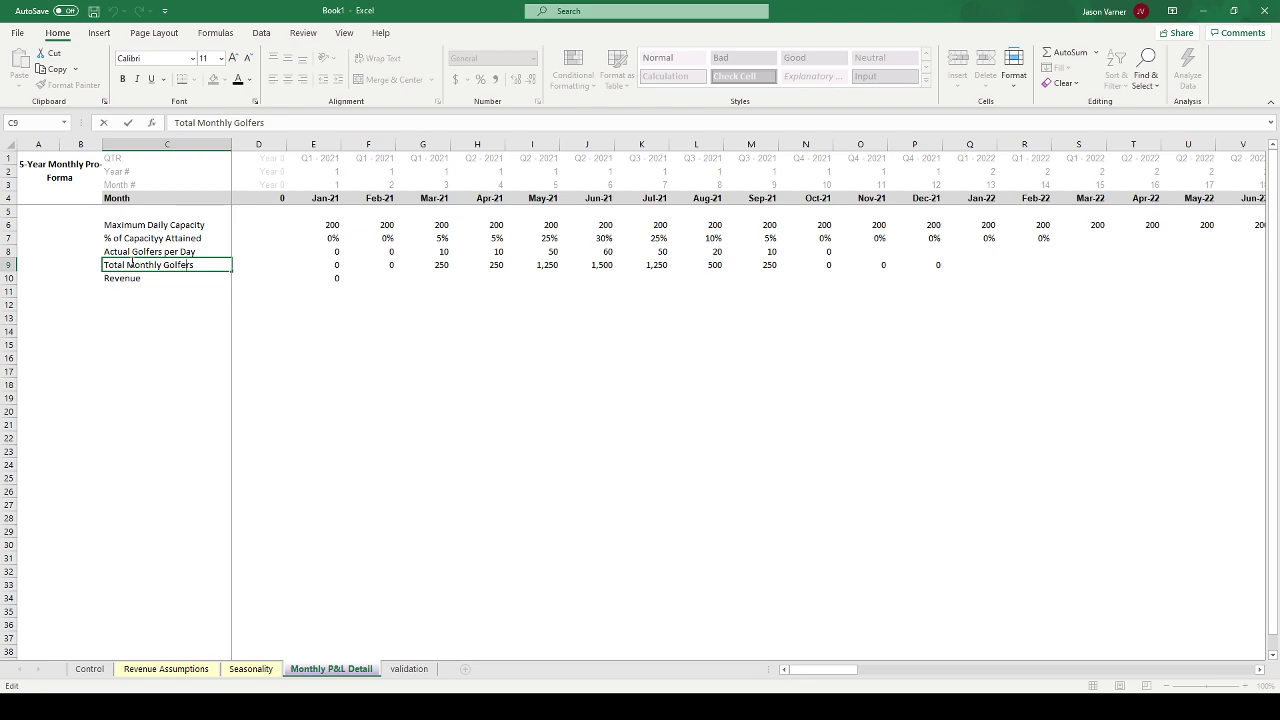
{"action": "left_click_drag", "start_coordinate": [127, 265], "coordinate": [196, 266]}
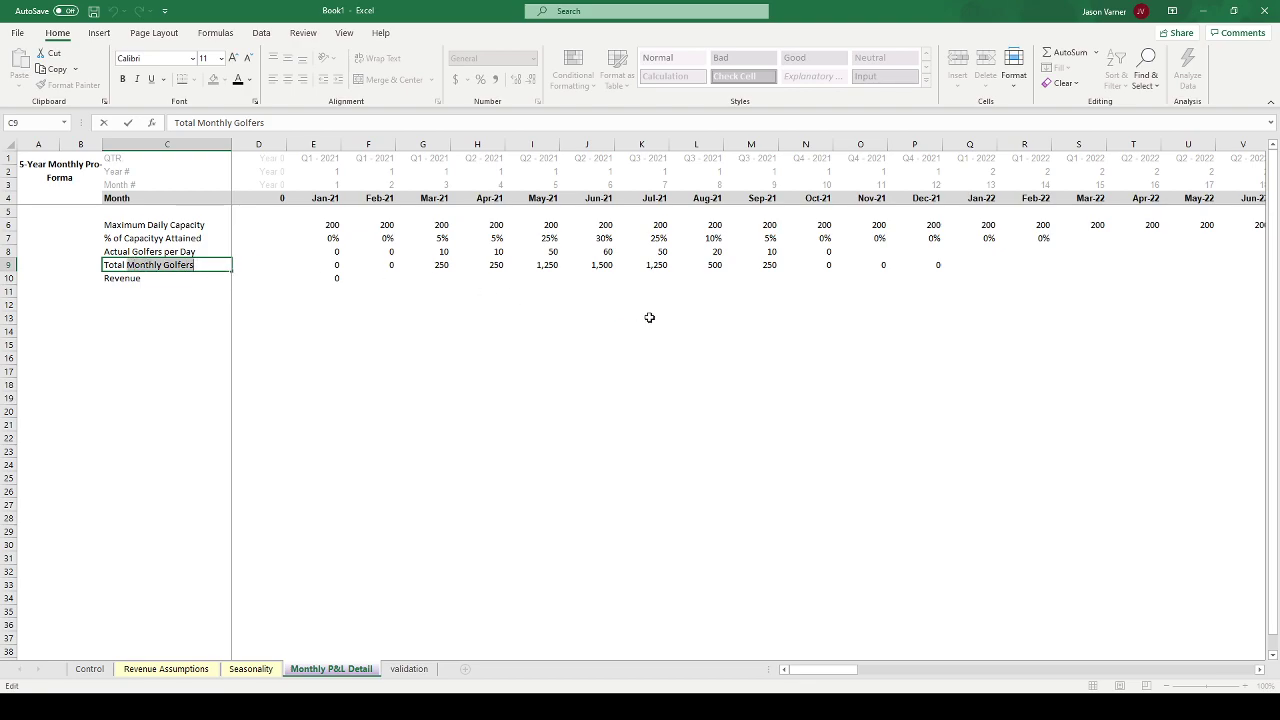
{"action": "type", "text": "Buckets Purchas"}
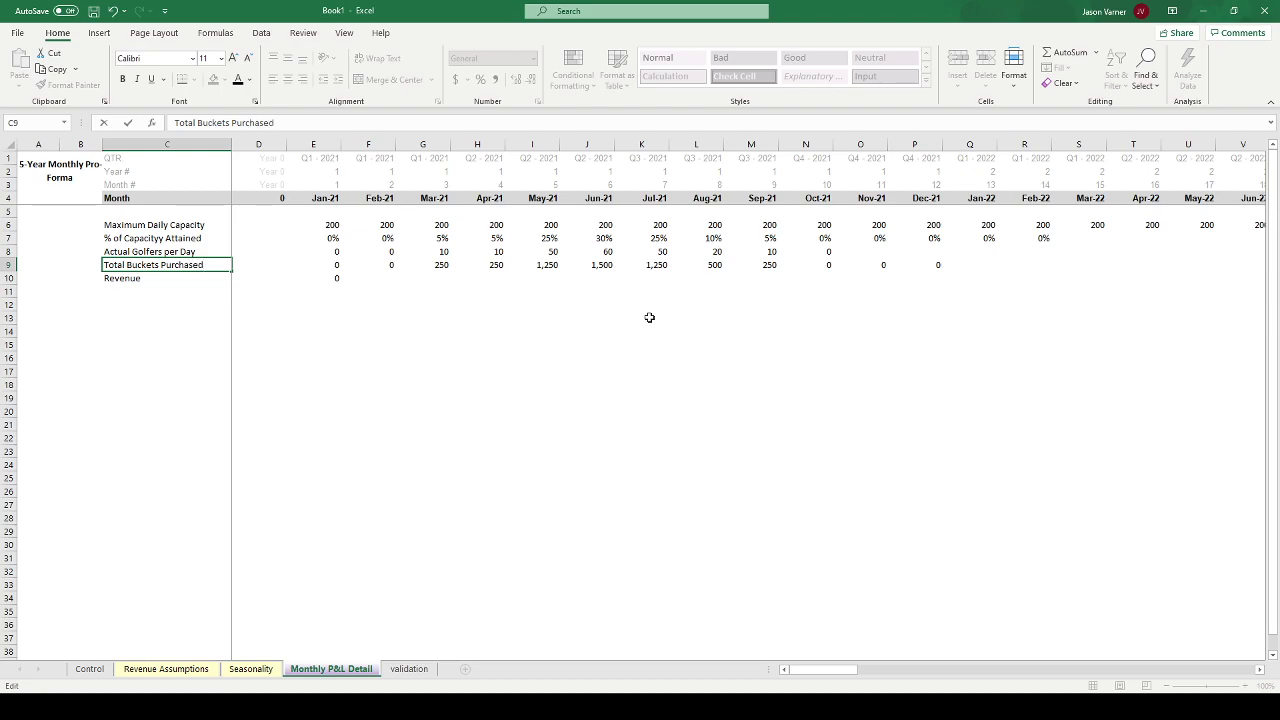
{"action": "type", "text": "ed"}
{"action": "key", "text": "Return"}
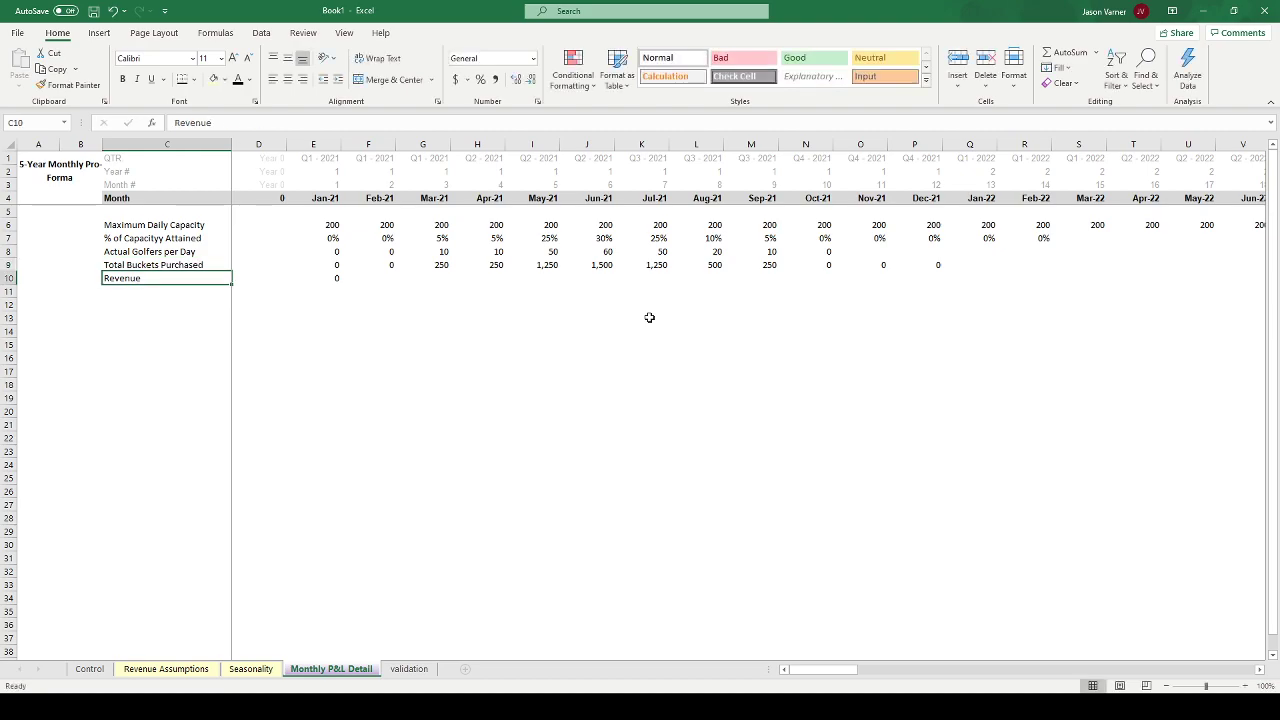
- Rename the C8 label as "Actual Buckets Purchased per Day" and widen column C to fit it
{"action": "key", "text": "Up"}
{"action": "key", "text": "Up"}
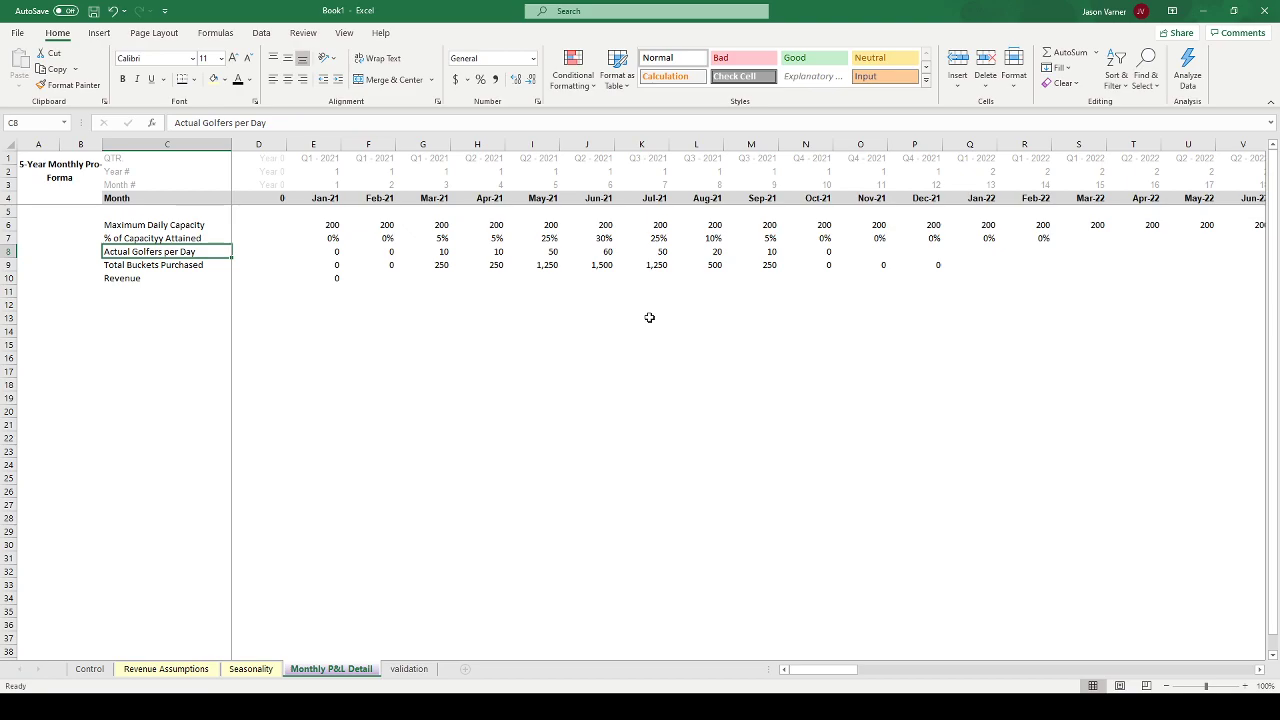
{"action": "type", "text": "Actual Buckets"}
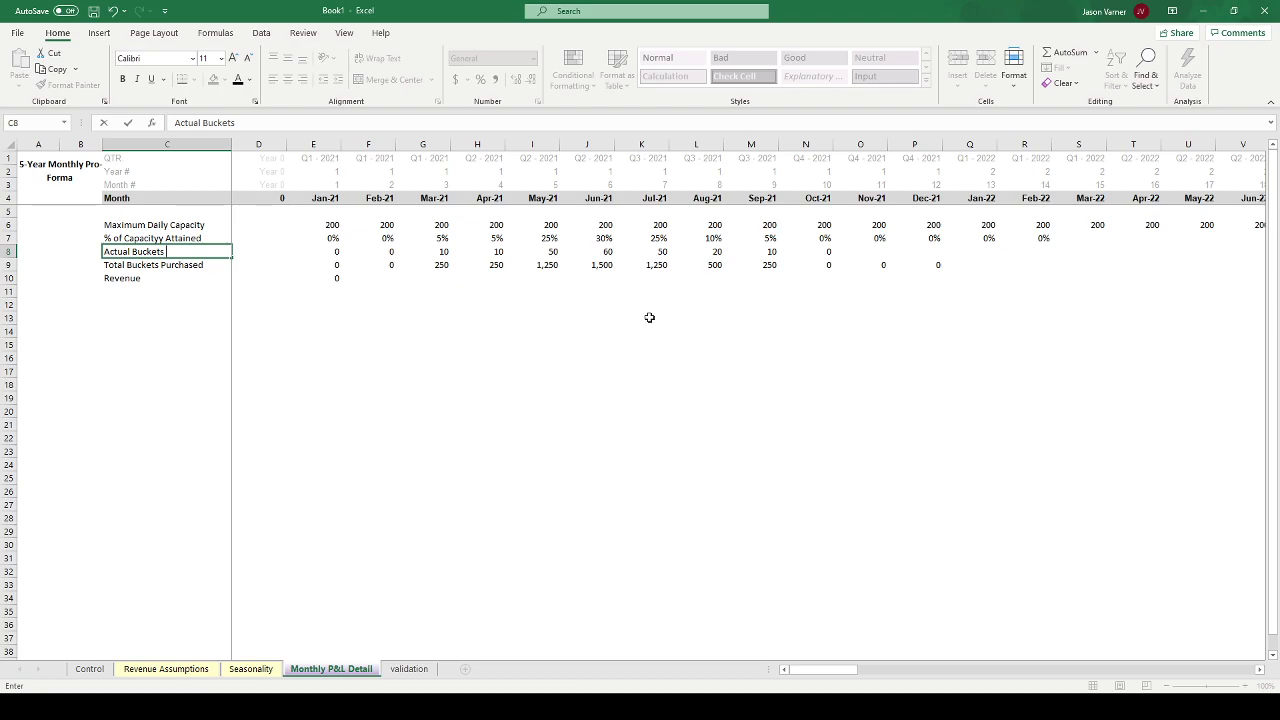
{"action": "type", "text": "Purchased per Day"}
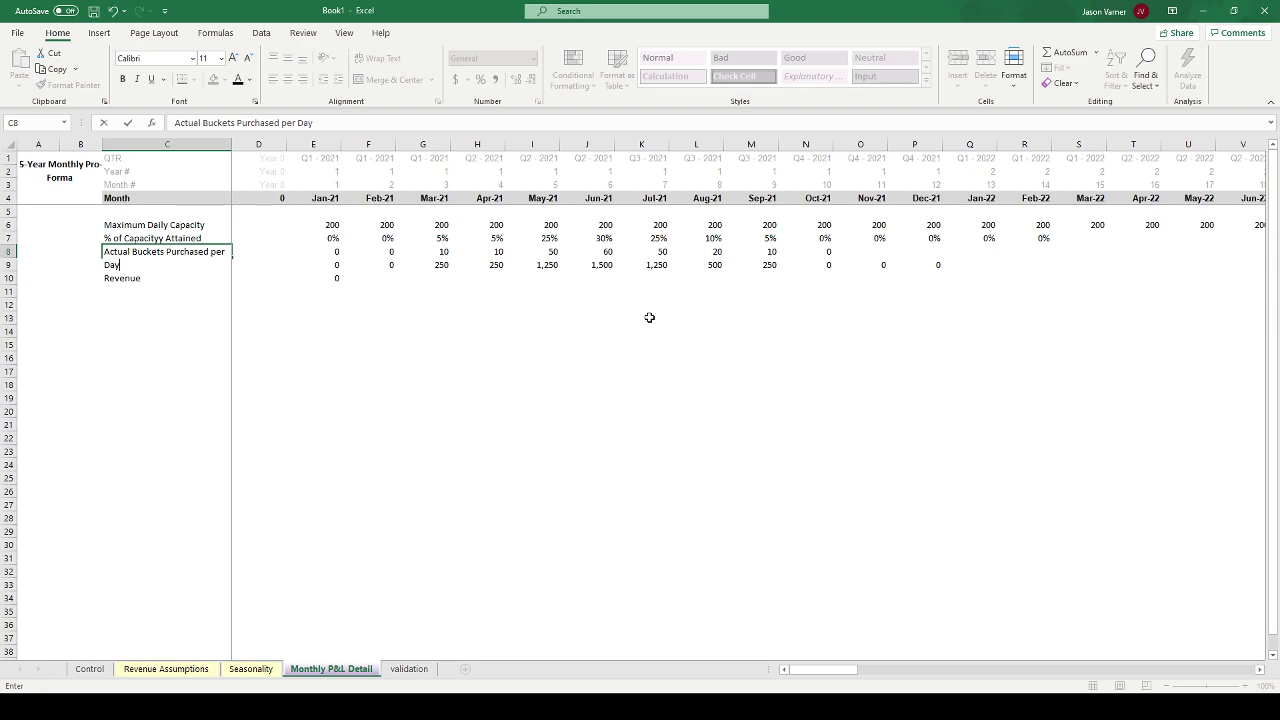
{"action": "key", "text": "Return"}
{"action": "left_click_drag", "start_coordinate": [229, 145], "coordinate": [267, 146]}
- Review the Jan-21 maximum daily capacity formula and the May-21 capacity attained, daily buckets and total buckets formulas
{"action": "left_click", "coordinate": [366, 225]}
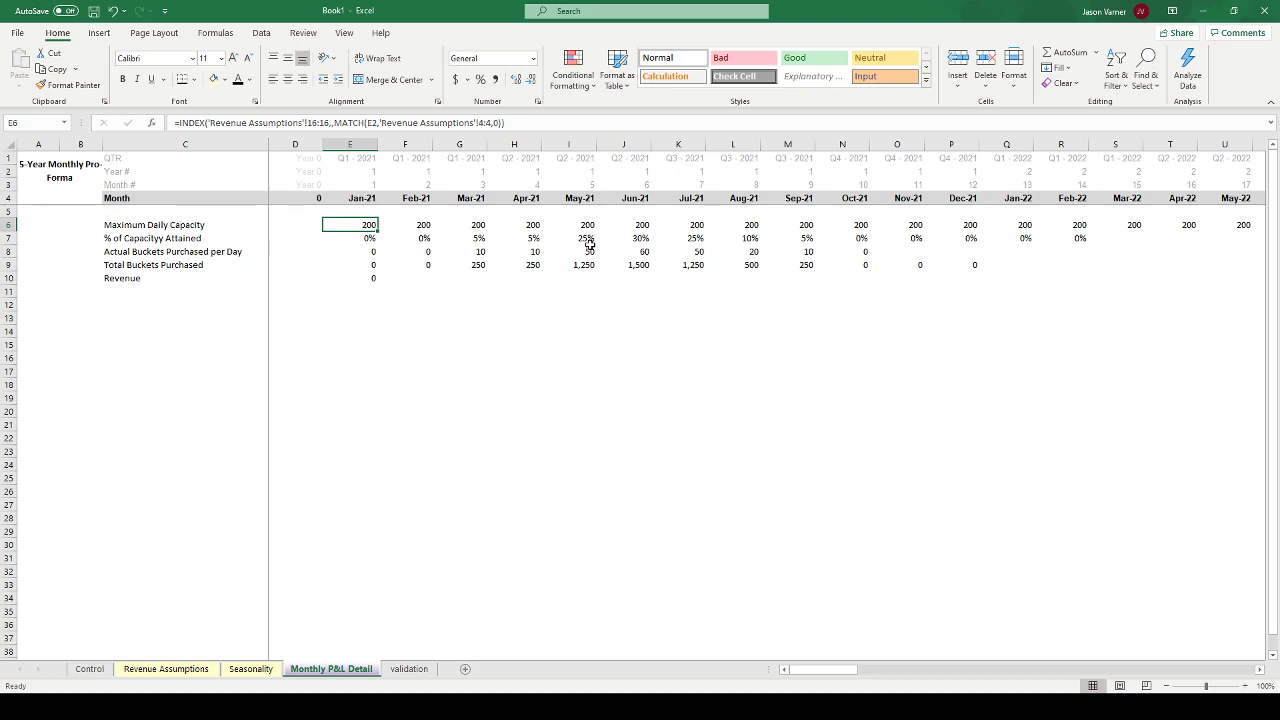
{"action": "key", "text": "Down"}
{"action": "key", "text": "Right"}
{"action": "key", "text": "Right"}
{"action": "key", "text": "Right"}
{"action": "key", "text": "Right"}
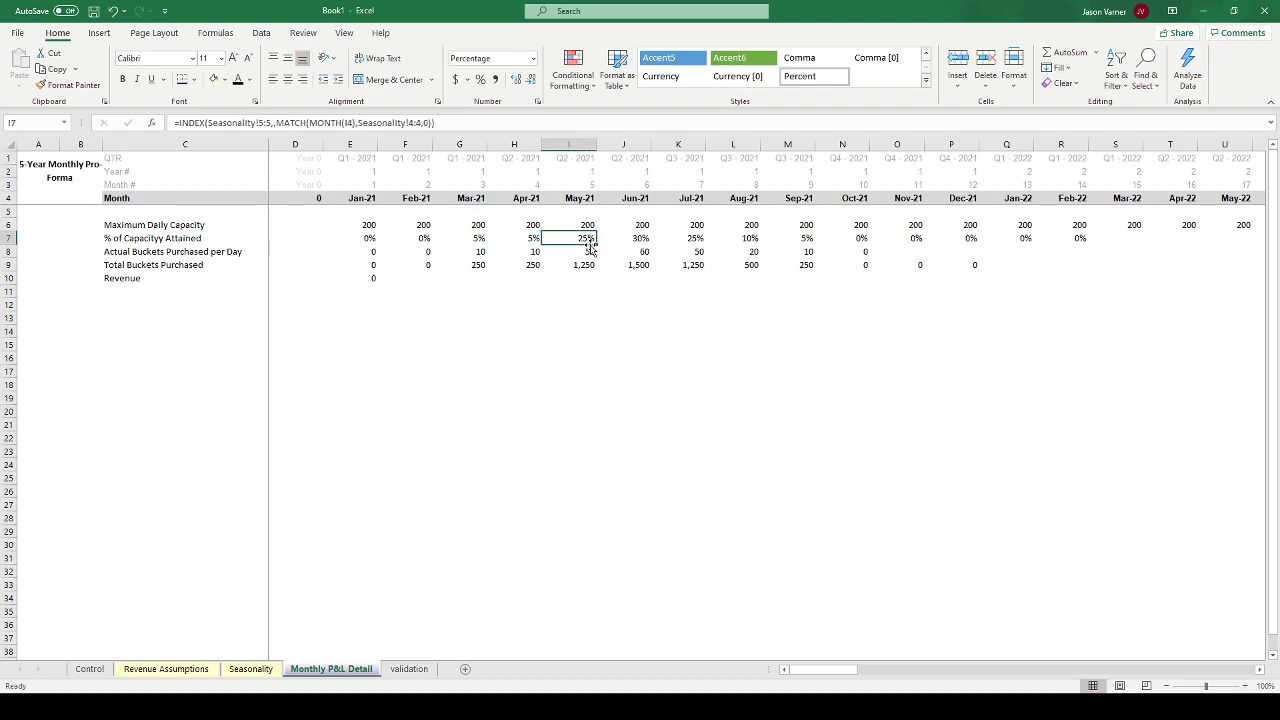
{"action": "key", "text": "Up"}
{"action": "left_click", "coordinate": [591, 249]}
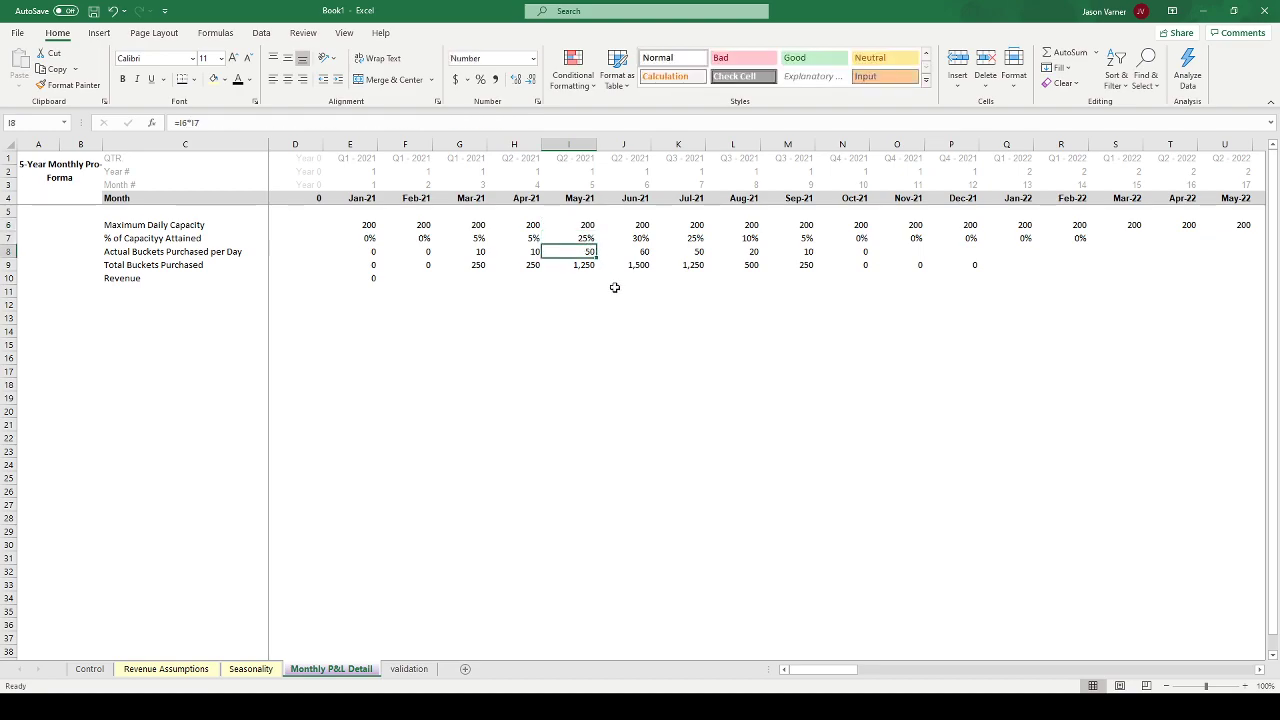
{"action": "key", "text": "Down"}
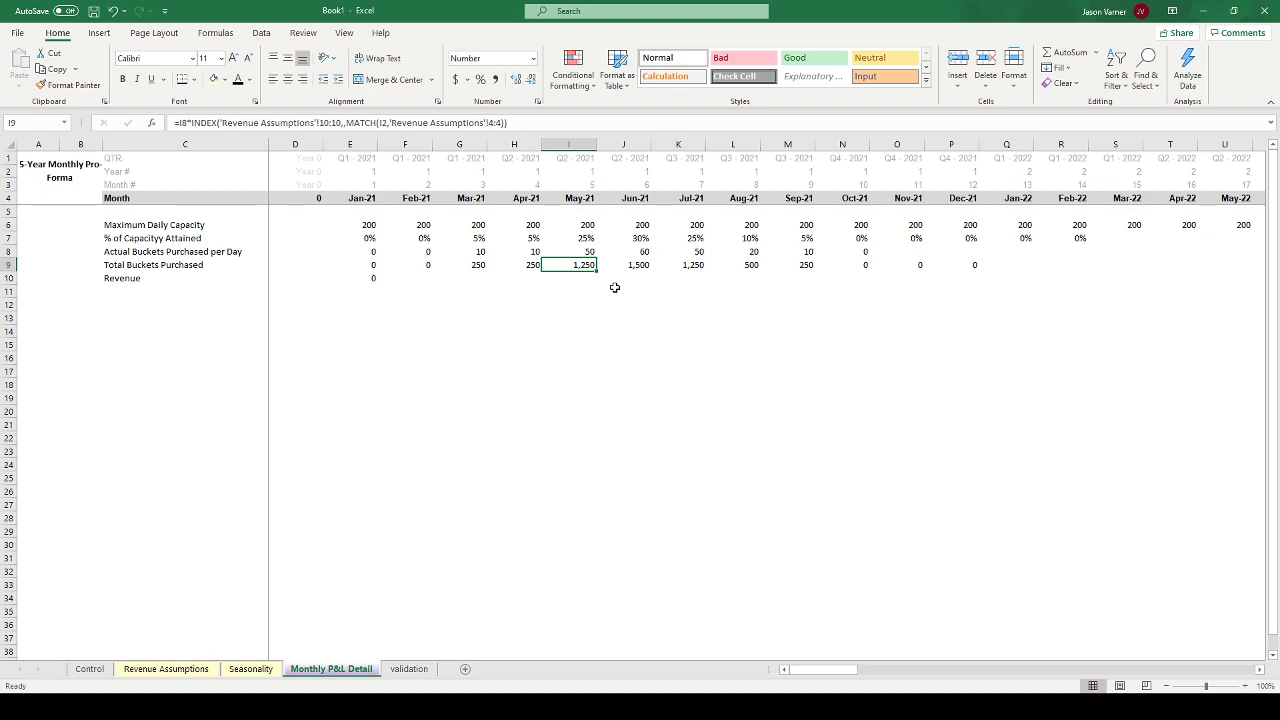
{"action": "key", "text": "Up"}
{"action": "key", "text": "Down"}
- Format the Jan-21 Revenue cell E10 as currency without decimals and fill it across row 10 through Sep-21
{"action": "key", "text": "Left"}
{"action": "key", "text": "Left"}
{"action": "key", "text": "Left"}
{"action": "key", "text": "Left"}
{"action": "key", "text": "Down"}
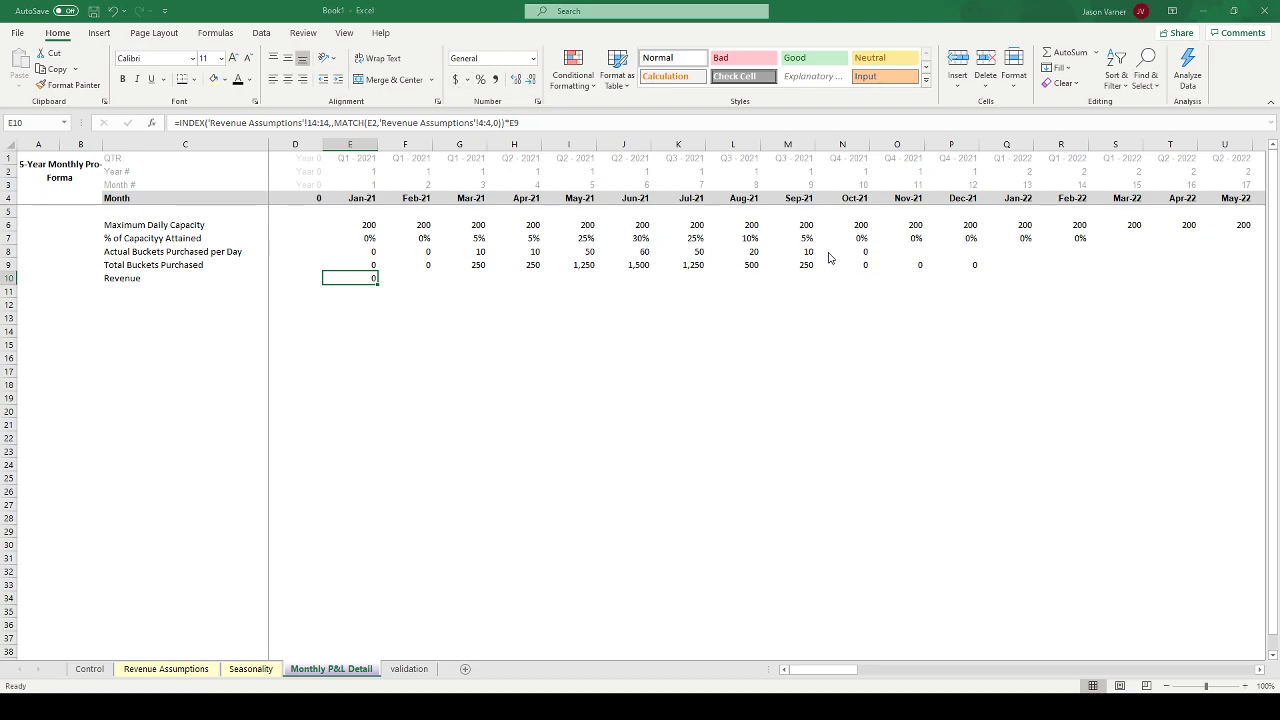
{"action": "key", "text": "ctrl+shift+4"}
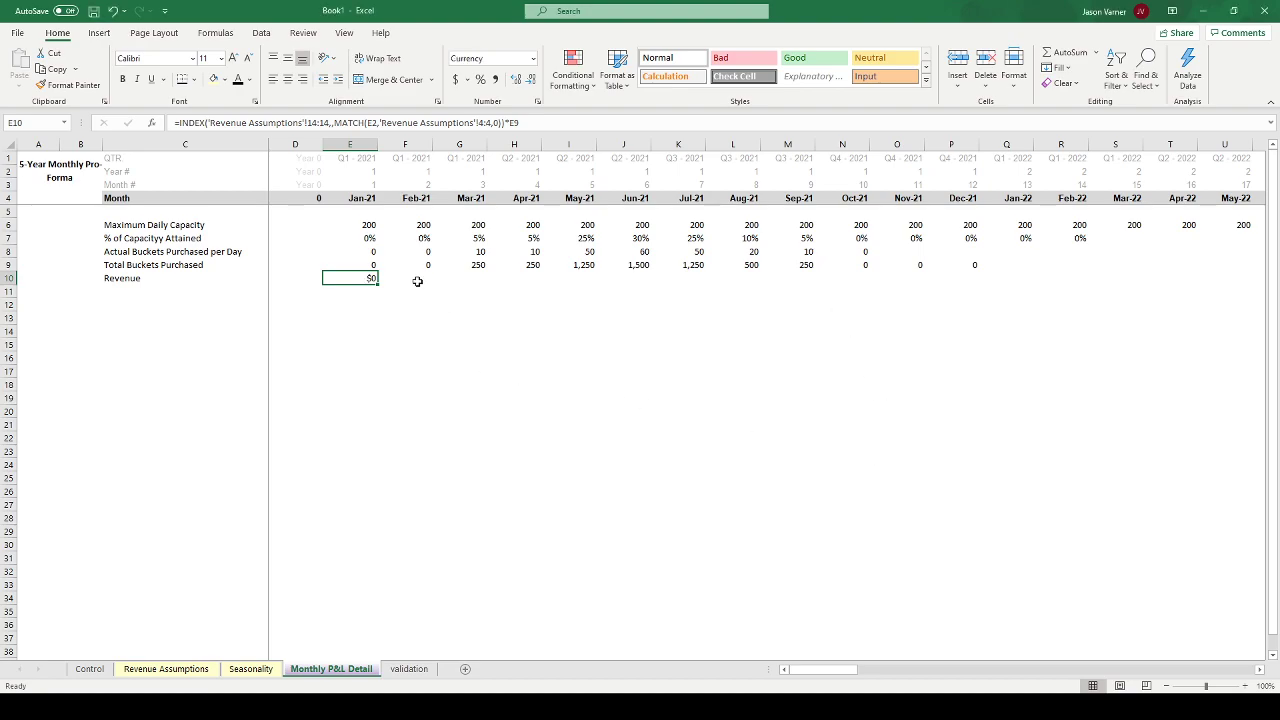
{"action": "left_click_drag", "start_coordinate": [378, 284], "coordinate": [822, 288]}
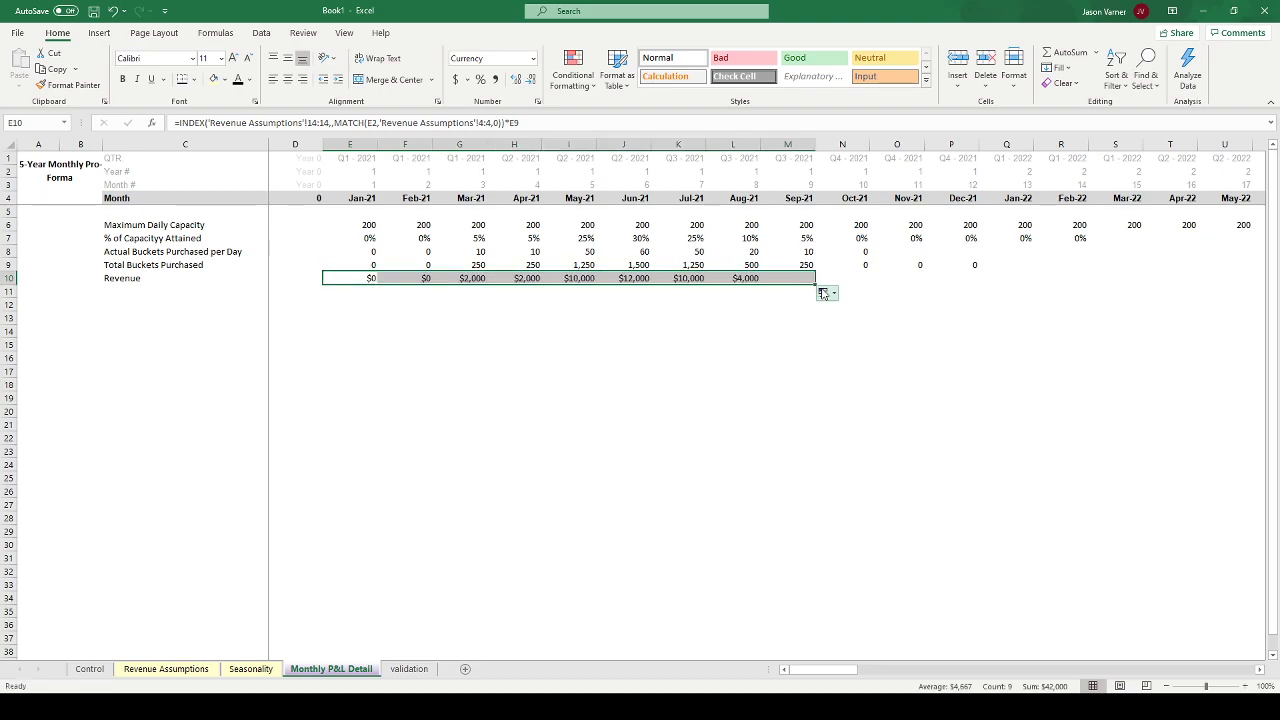
- Fill the May-21 formulas in I6:I10 across through Dec-30, completing all five rows of the monthly timeline
{"action": "left_click", "coordinate": [590, 279]}
{"action": "left_click_drag", "start_coordinate": [588, 225], "coordinate": [1205, 287]}
{"action": "left_click", "coordinate": [1139, 367]}
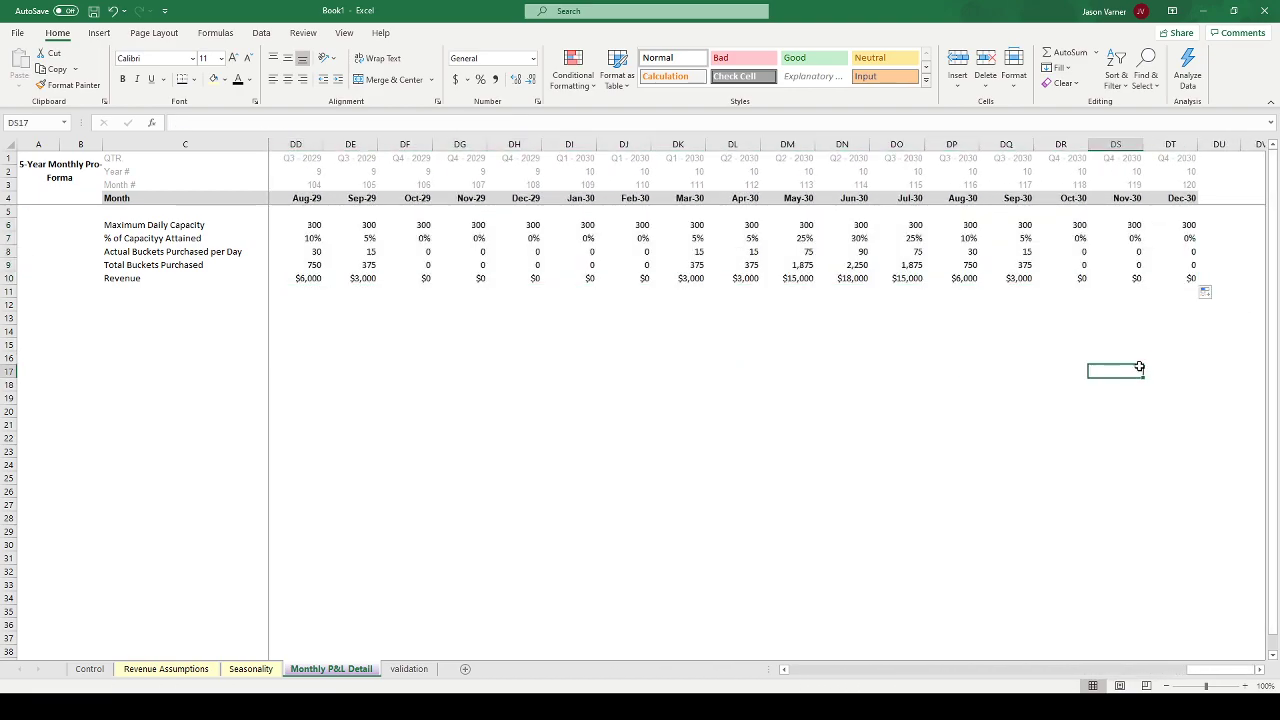
{"action": "left_click_drag", "start_coordinate": [1218, 670], "coordinate": [782, 678]}
{"action": "left_click", "coordinate": [566, 418]}
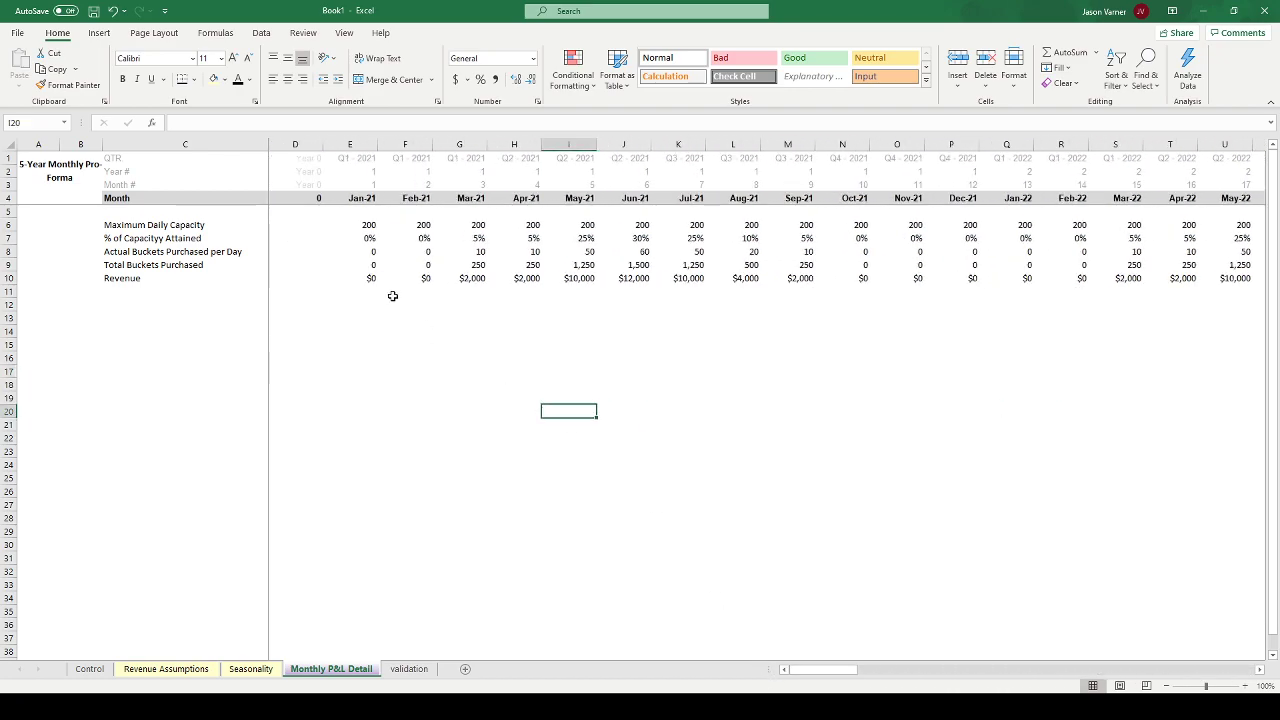
- Make the Jan-21 maximum daily capacity formula return 0 when E4 precedes the start month in 'Revenue Assumptions'!$D6, and fill it through Aug-21
{"action": "left_click", "coordinate": [367, 225]}
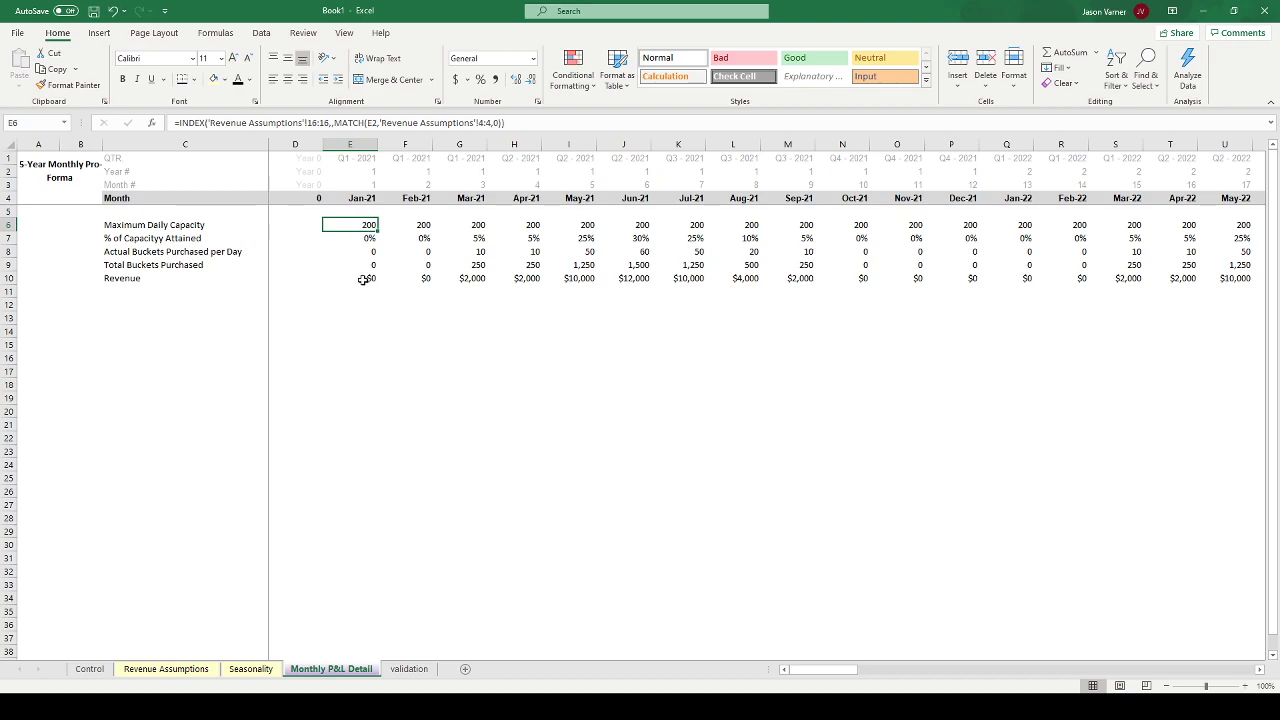
{"action": "left_click", "coordinate": [181, 123]}
{"action": "type", "text": "if("}
{"action": "left_click", "coordinate": [368, 201]}
{"action": "type", "text": "<"}
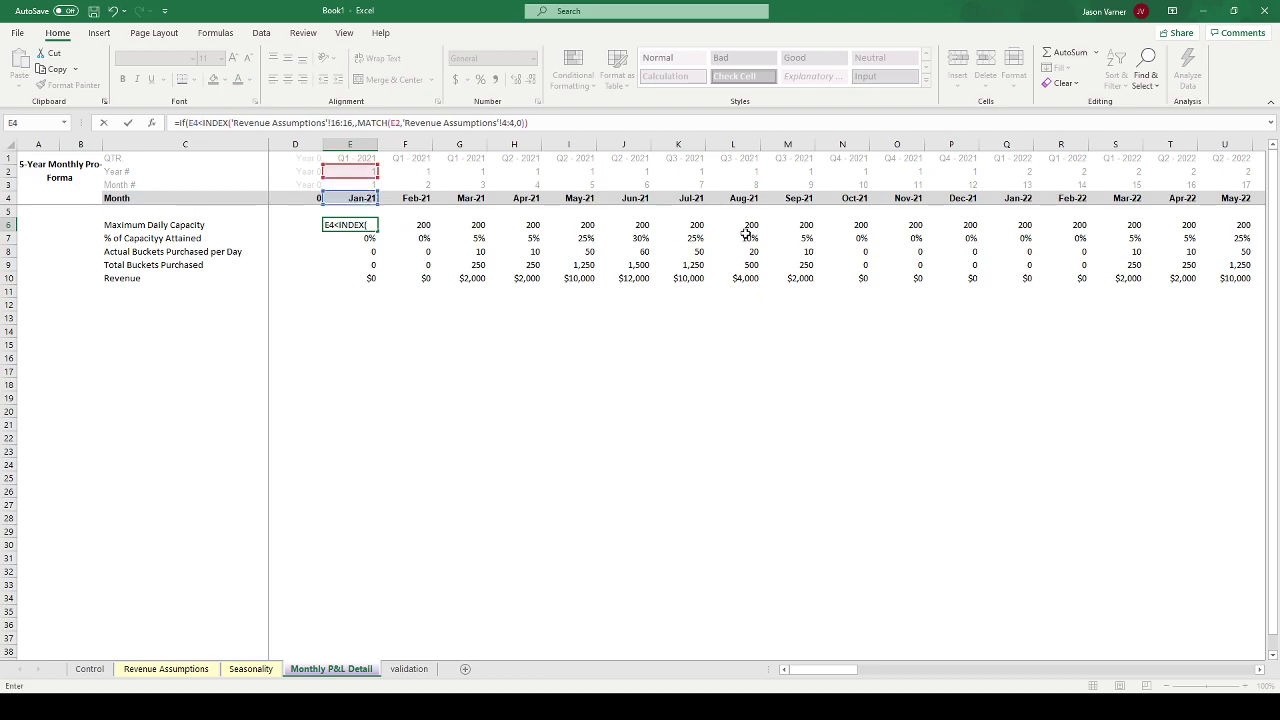
{"action": "left_click", "coordinate": [166, 669]}
{"action": "left_click", "coordinate": [300, 231]}
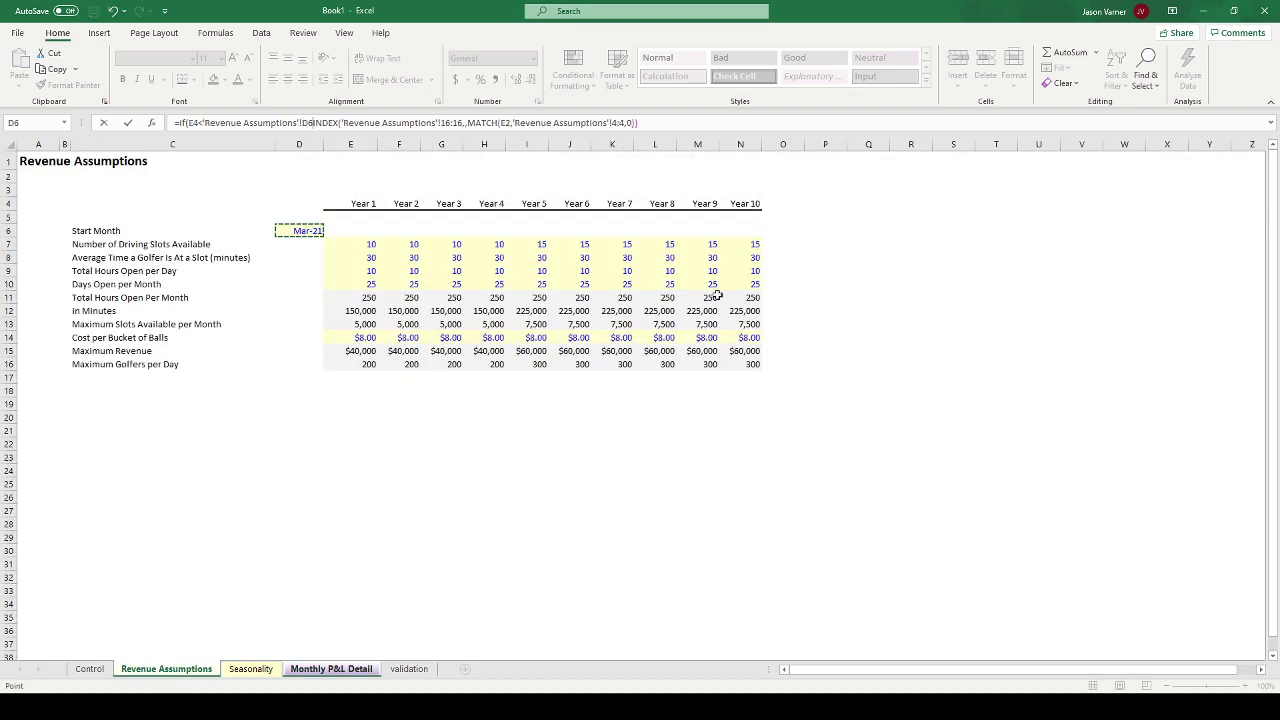
{"action": "type", "text": ",0,"}
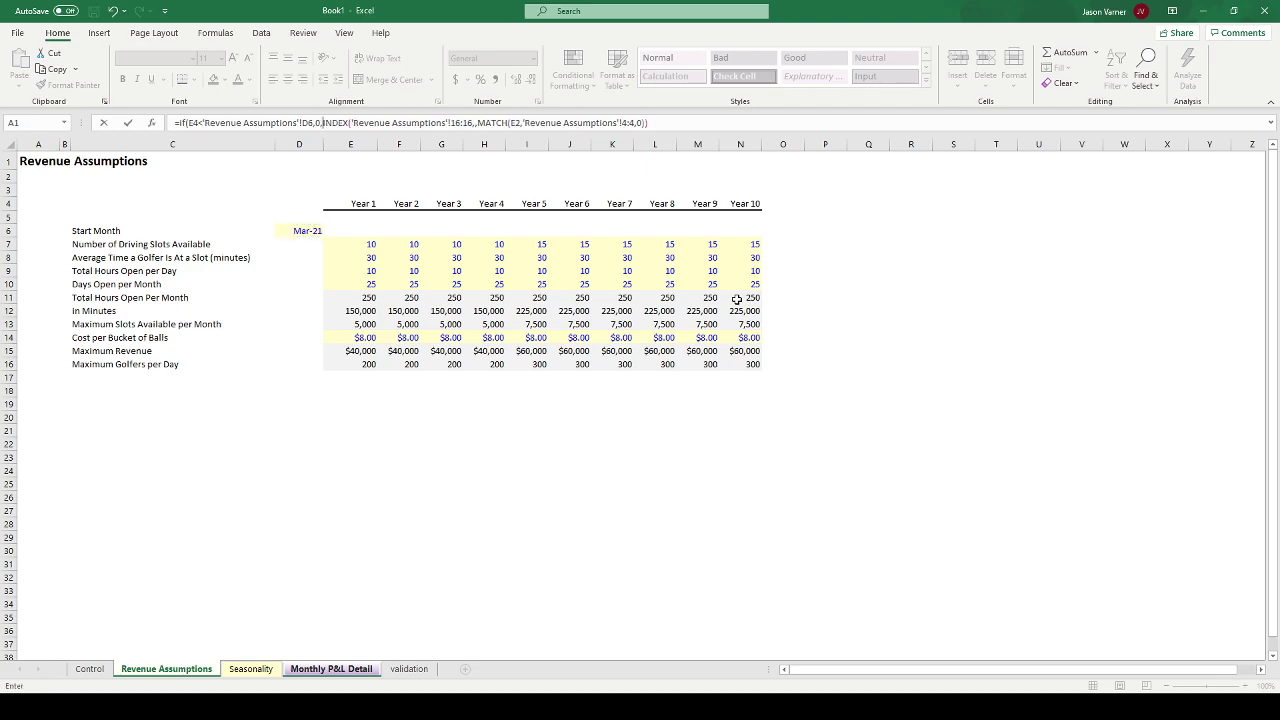
{"action": "left_click", "coordinate": [305, 122]}
{"action": "key", "text": "F4"}
{"action": "key", "text": "Return"}
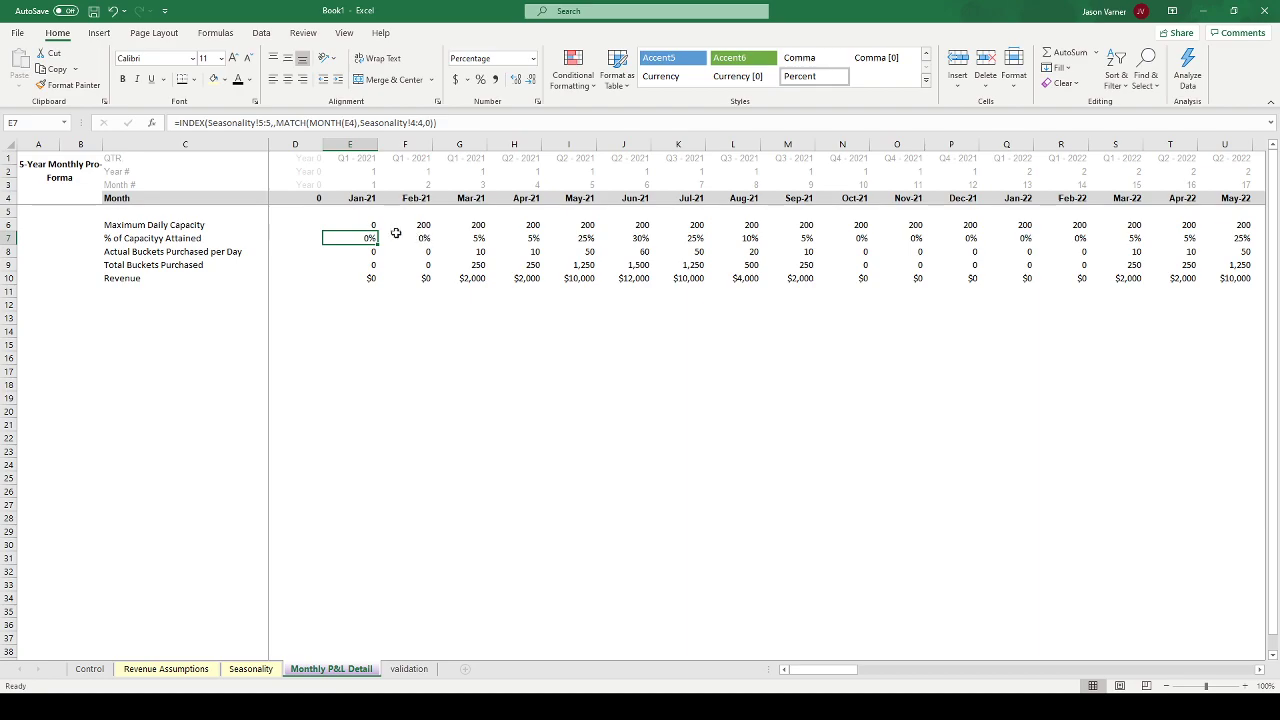
{"action": "left_click", "coordinate": [370, 224]}
{"action": "left_click_drag", "start_coordinate": [378, 230], "coordinate": [774, 236]}
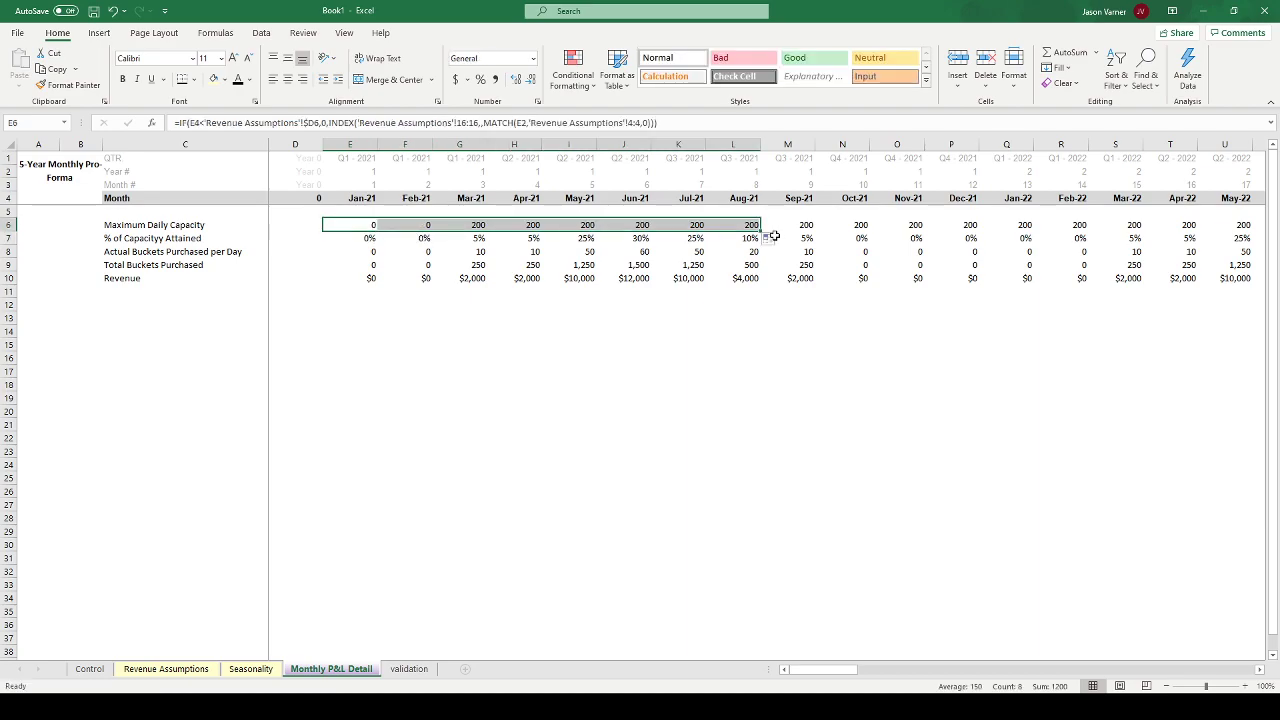
- Set the Start Month in Revenue Assumptions to Jun-21 and check its effect on the Monthly P&L Detail sheet
{"action": "left_click", "coordinate": [176, 672]}
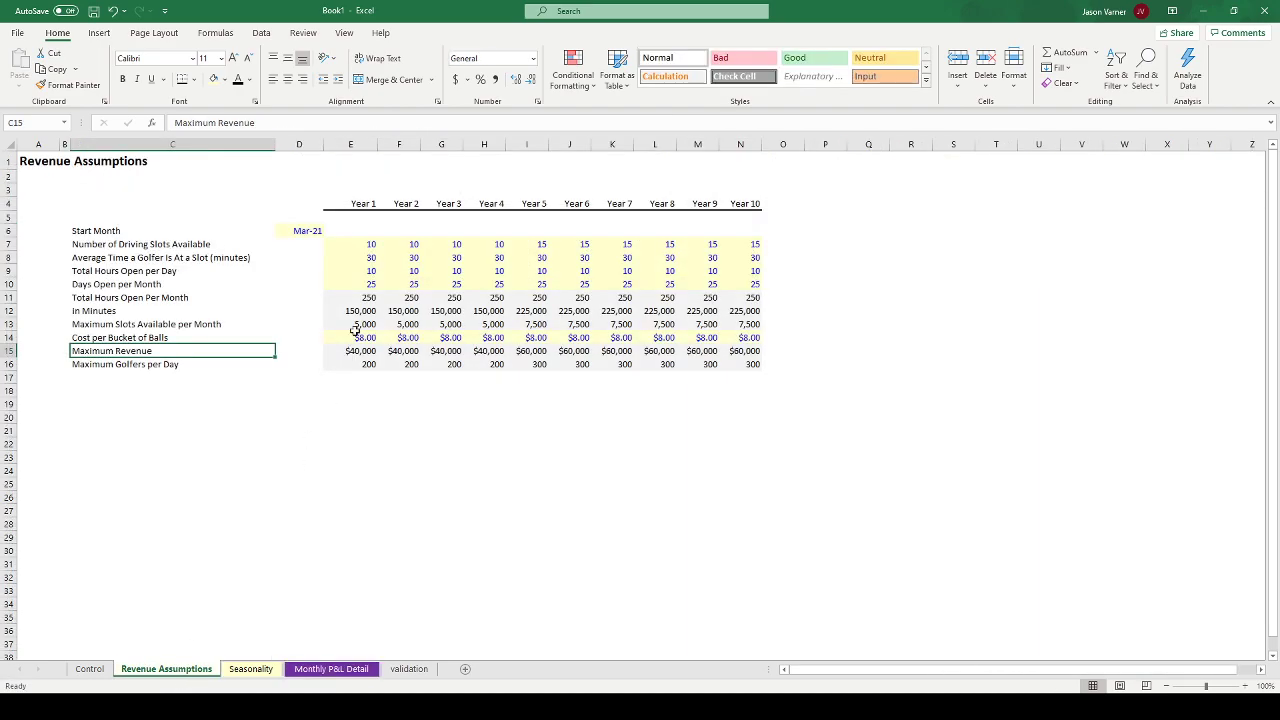
{"action": "left_click", "coordinate": [312, 231]}
{"action": "left_click", "coordinate": [329, 232]}
{"action": "left_click", "coordinate": [307, 268]}
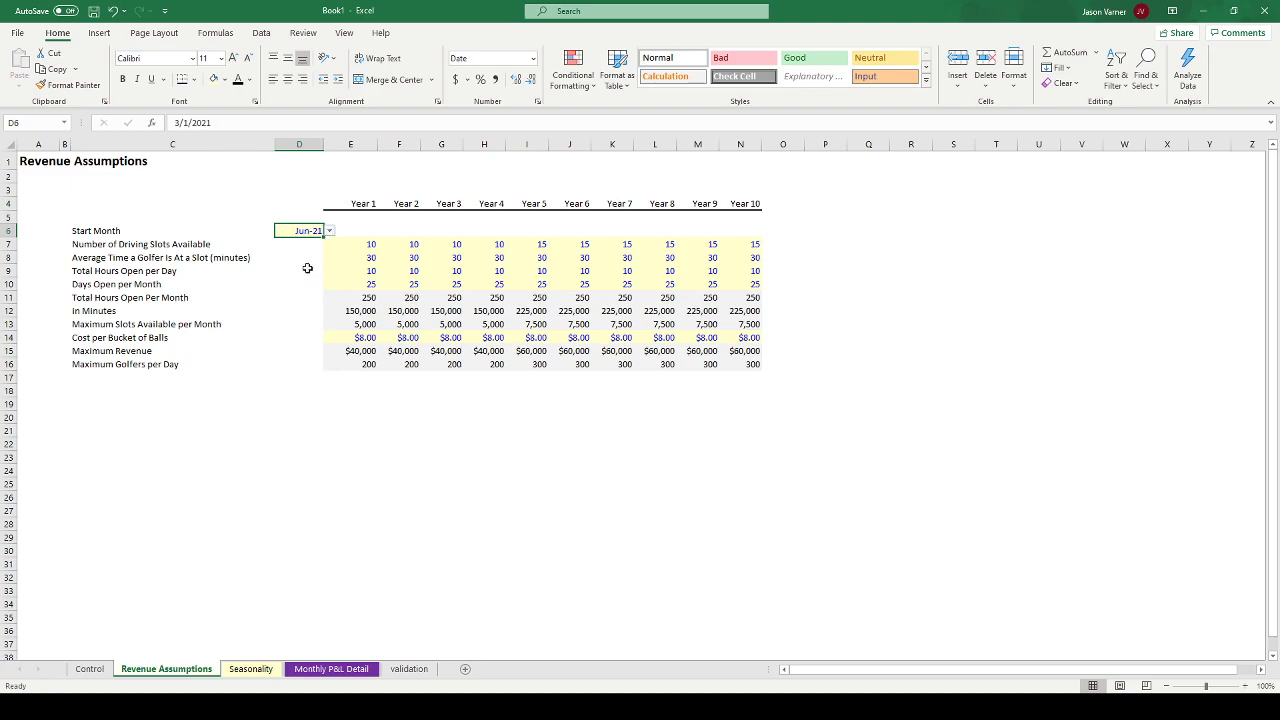
{"action": "left_click", "coordinate": [251, 669]}
{"action": "left_click", "coordinate": [331, 669]}
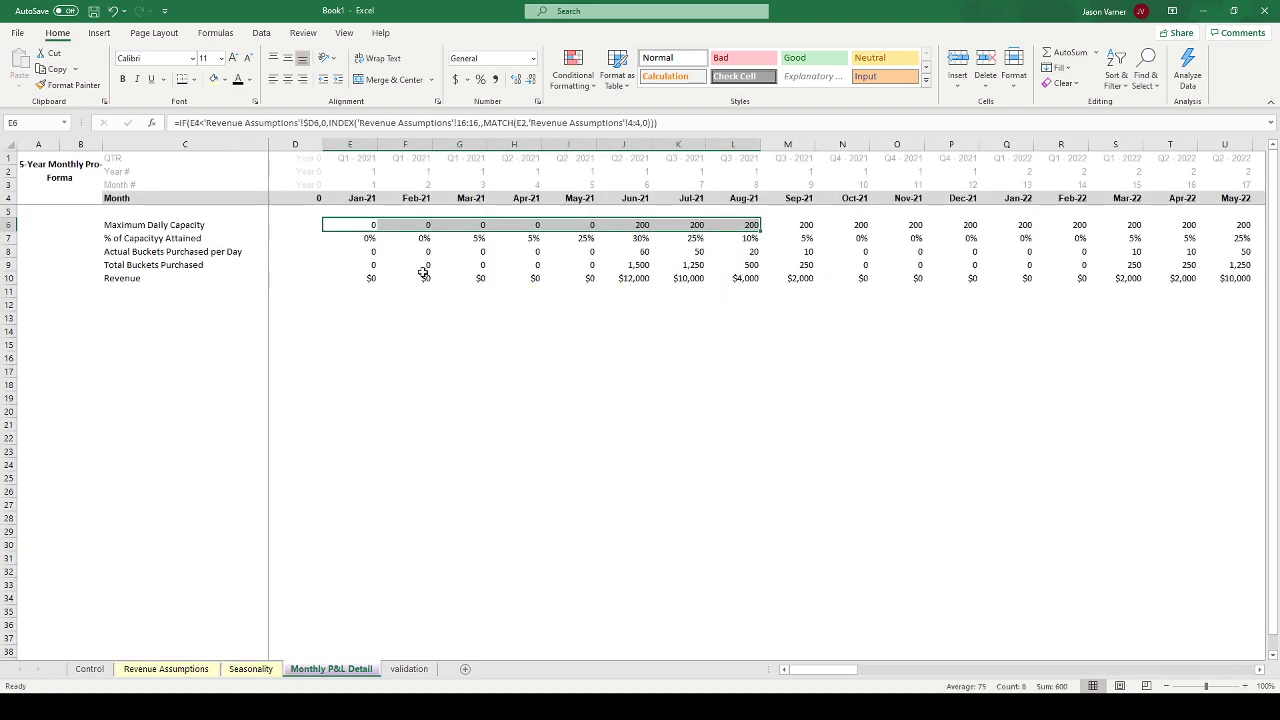
- Fill the start-month-aware Maximum Daily Capacity formula from E6 across row 6 through Dec-30
{"action": "left_click", "coordinate": [368, 225]}
{"action": "left_click_drag", "start_coordinate": [378, 231], "coordinate": [1265, 232]}
{"action": "left_click_drag", "start_coordinate": [1278, 287], "coordinate": [1190, 232]}
{"action": "left_click_drag", "start_coordinate": [1194, 669], "coordinate": [798, 670]}
{"action": "left_click", "coordinate": [736, 500]}
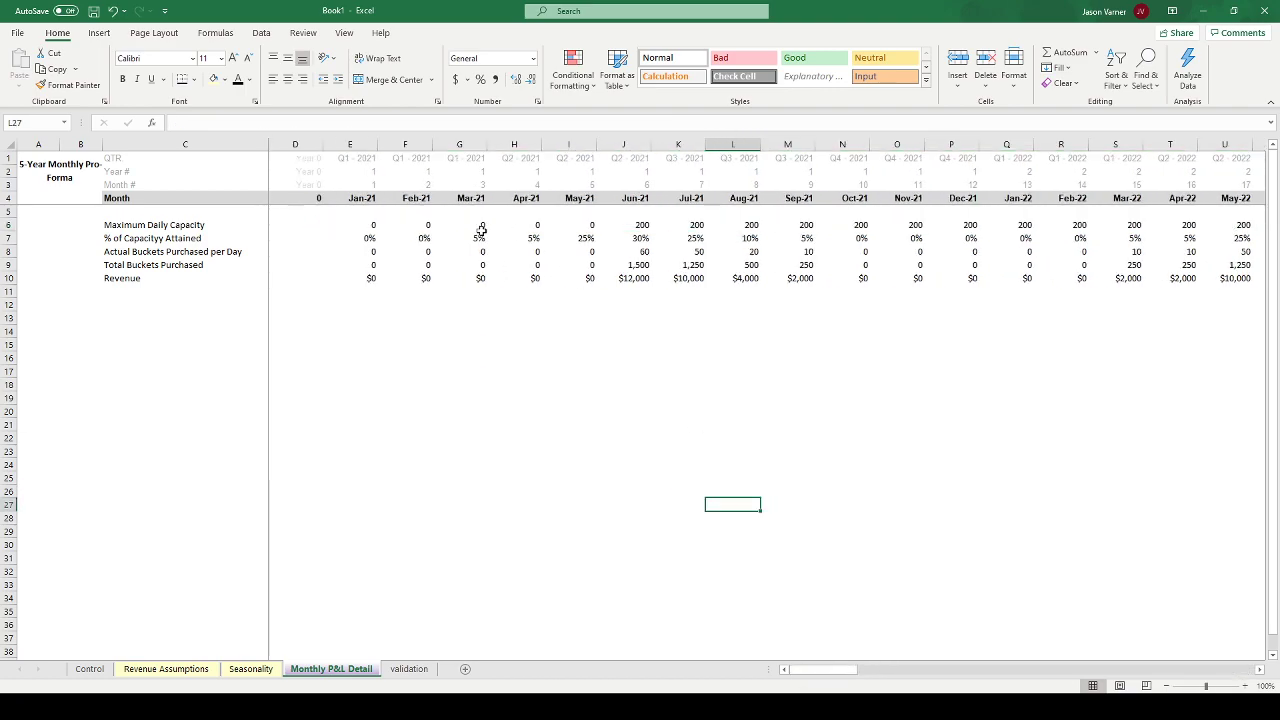
- Review the capacity attained percentages and the actual daily bucket formulas from Jan-21 to Jun-21 against the maximum capacity
{"action": "left_click", "coordinate": [368, 239]}
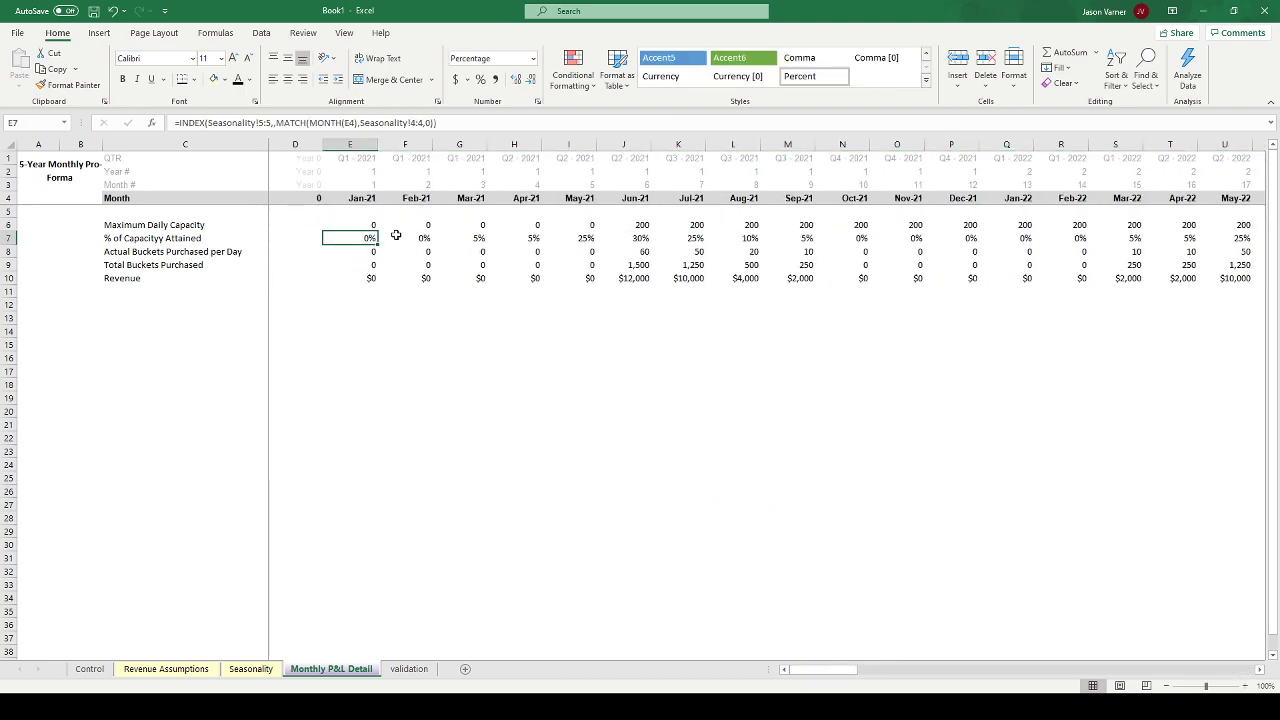
{"action": "left_click", "coordinate": [425, 239]}
{"action": "left_click", "coordinate": [484, 239]}
{"action": "left_click", "coordinate": [520, 239]}
{"action": "left_click", "coordinate": [523, 253]}
{"action": "left_click", "coordinate": [562, 253]}
{"action": "left_click", "coordinate": [636, 254]}
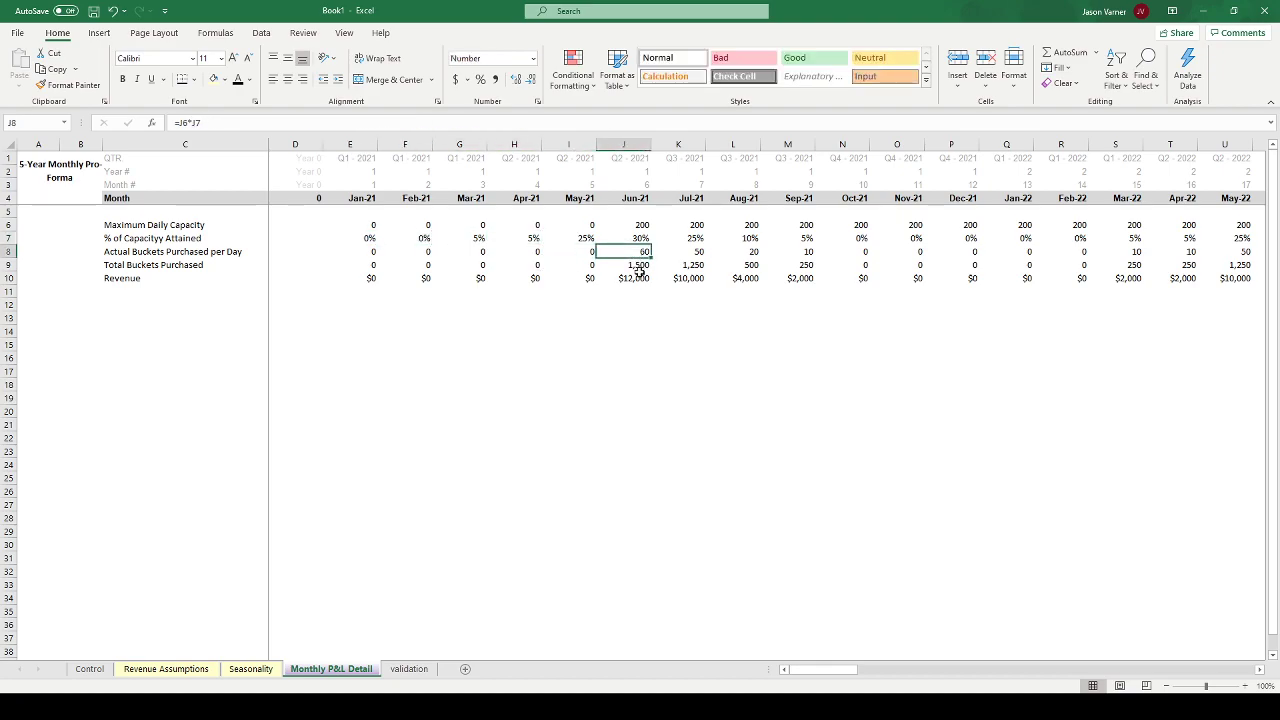
{"action": "left_click", "coordinate": [640, 226]}
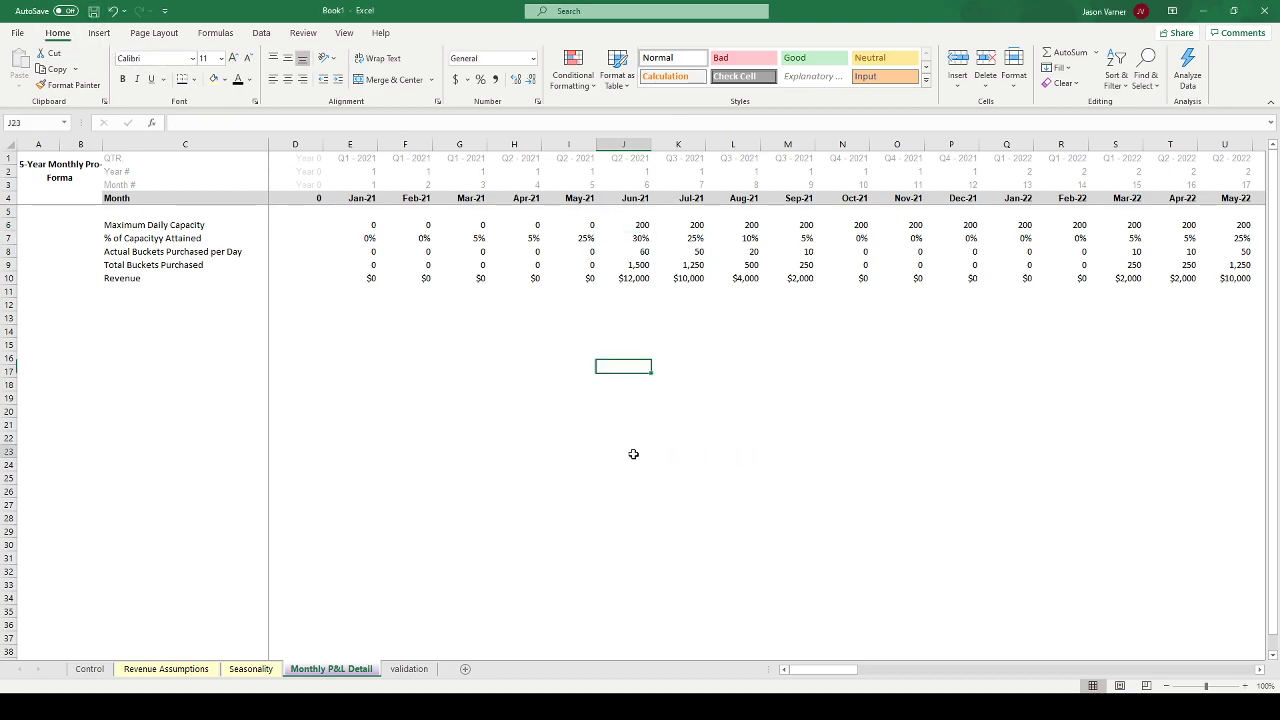
- Save the workbook under the name Driving Range
{"action": "left_click", "coordinate": [183, 670]}
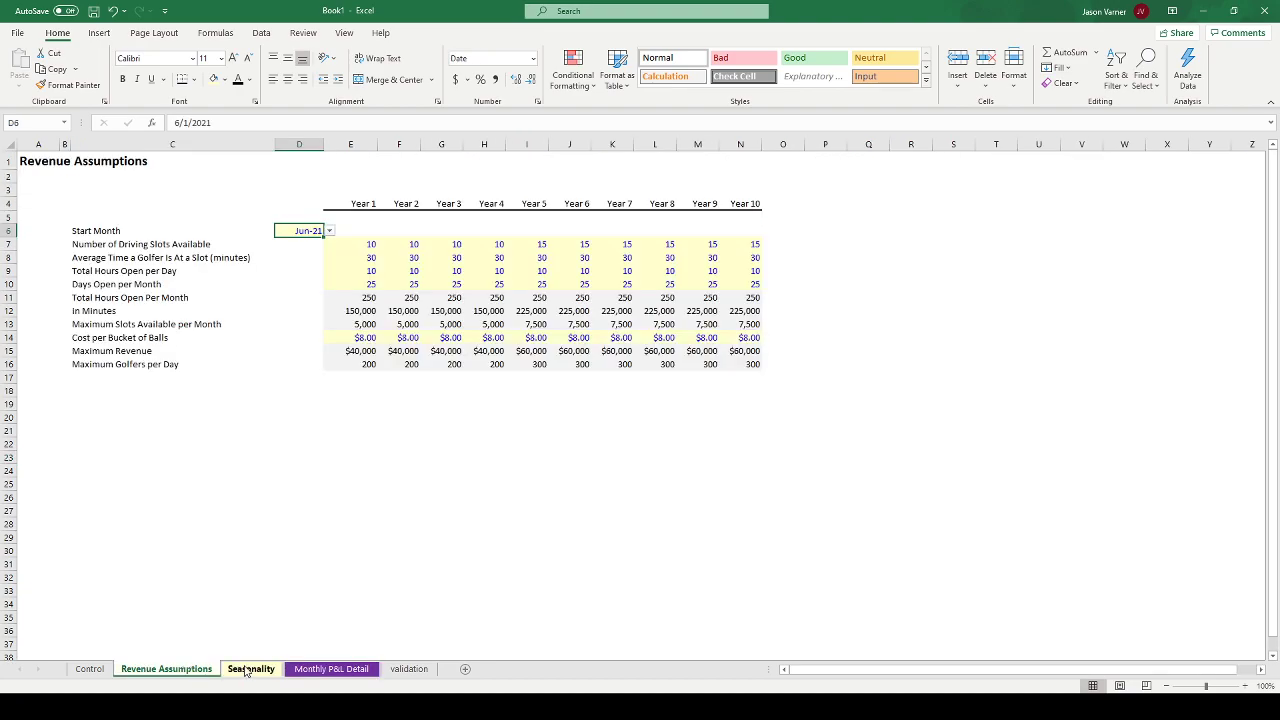
{"action": "left_click", "coordinate": [17, 33]}
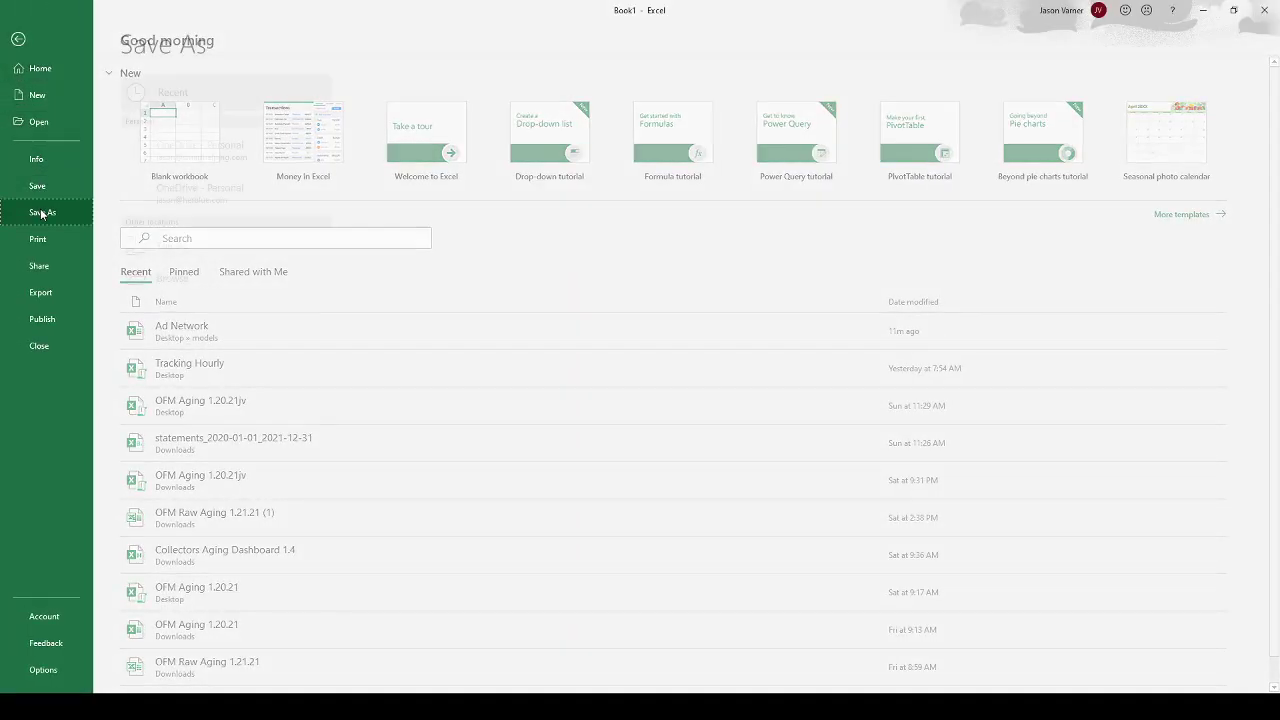
{"action": "left_click", "coordinate": [40, 211]}
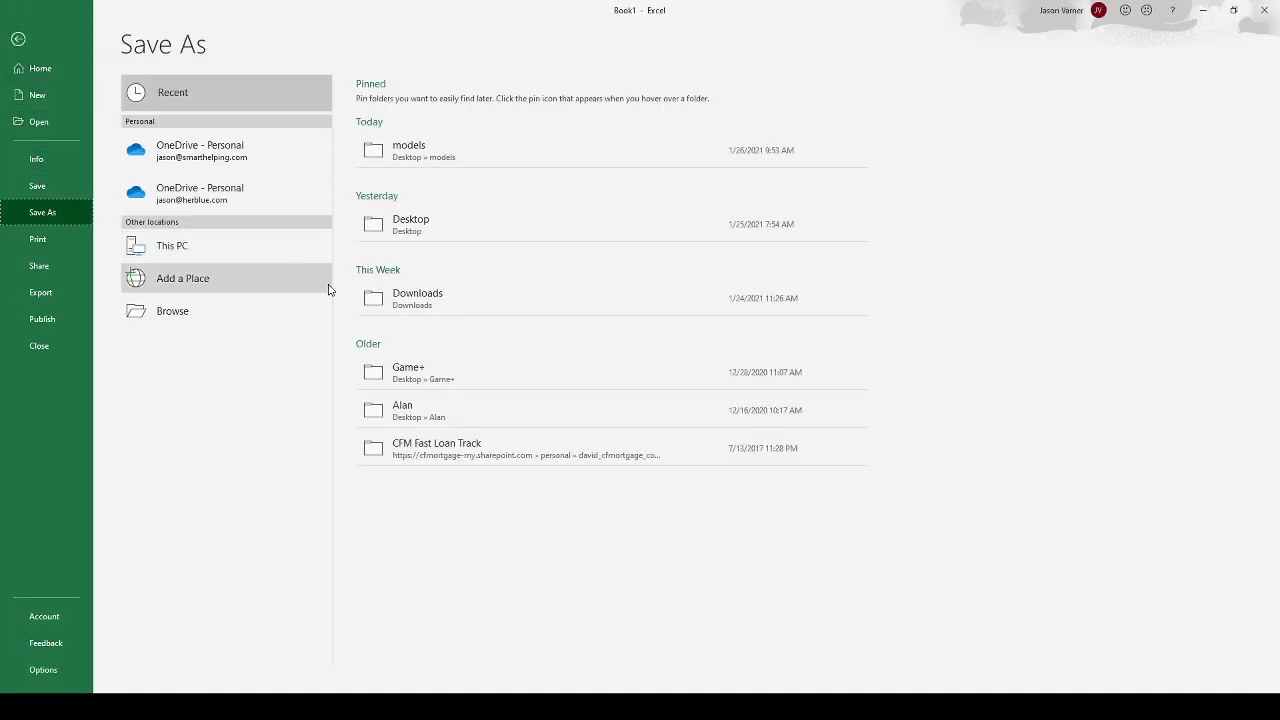
{"action": "left_click", "coordinate": [184, 314]}
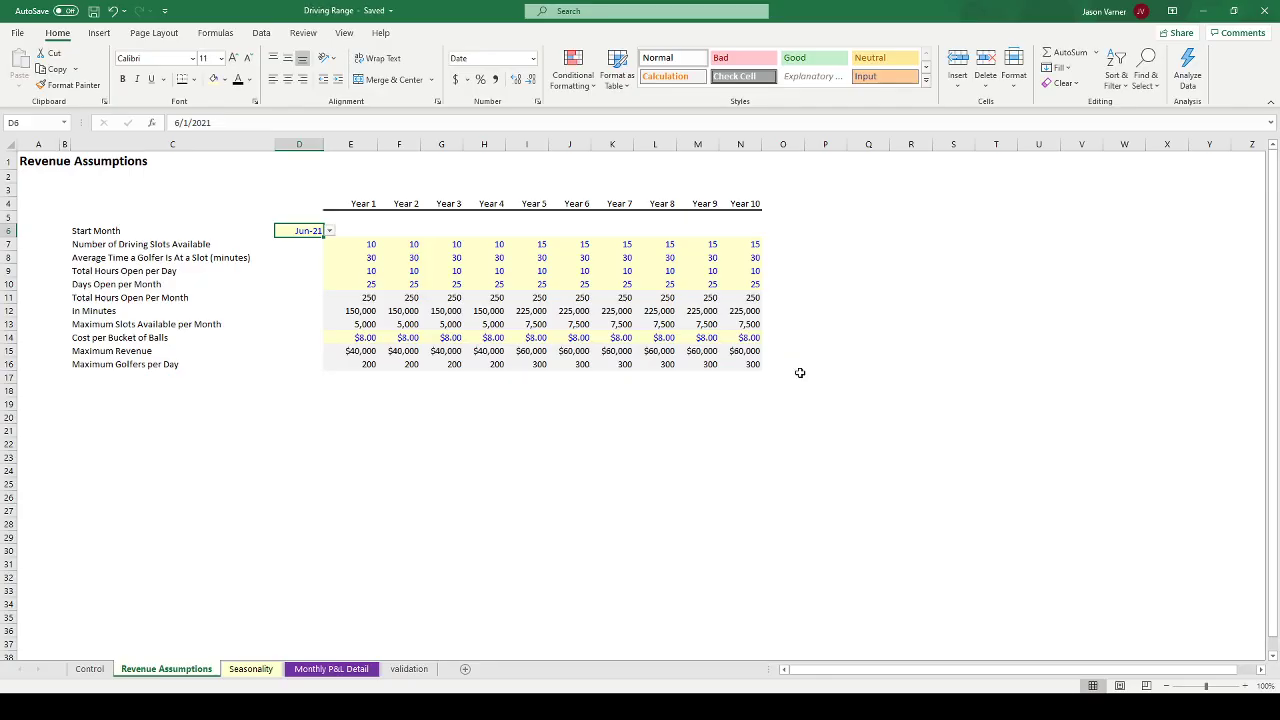
{"action": "scroll", "coordinate": [530, 322], "scroll_direction": "down", "scroll_amount": 2}
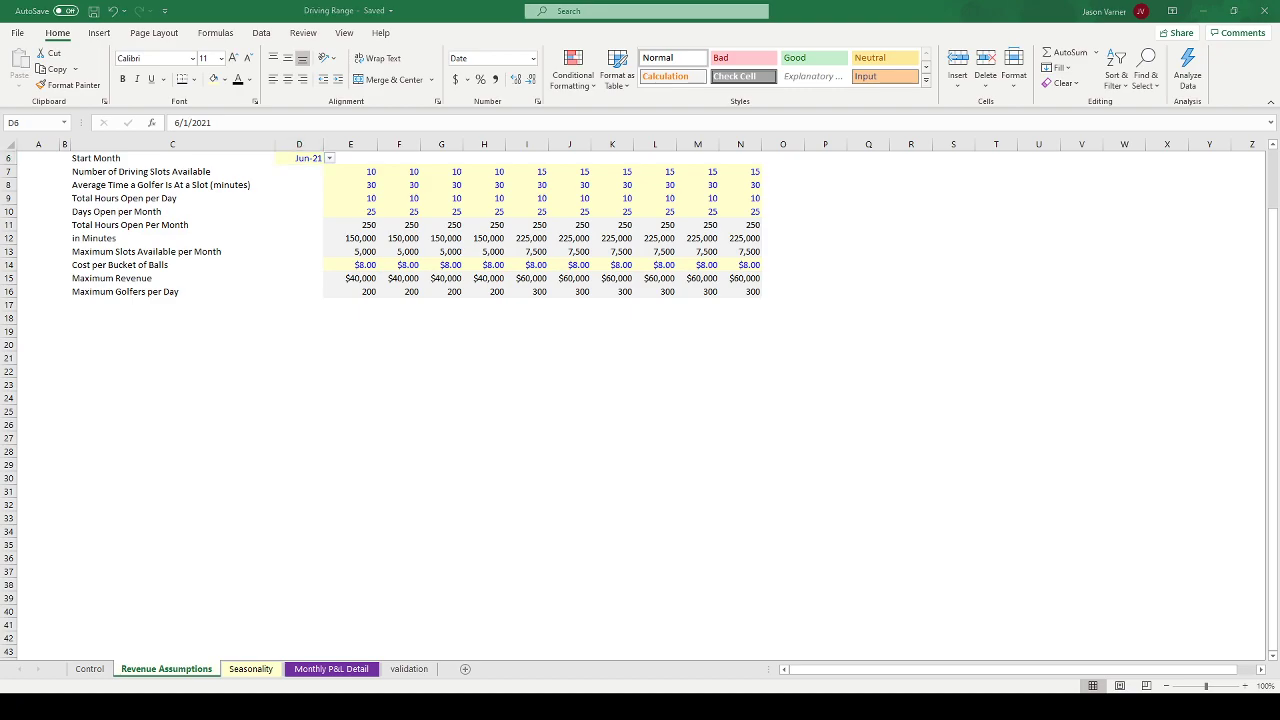
{"action": "left_click", "coordinate": [490, 502]}
{"action": "scroll", "coordinate": [450, 490], "scroll_direction": "up", "scroll_amount": 2}
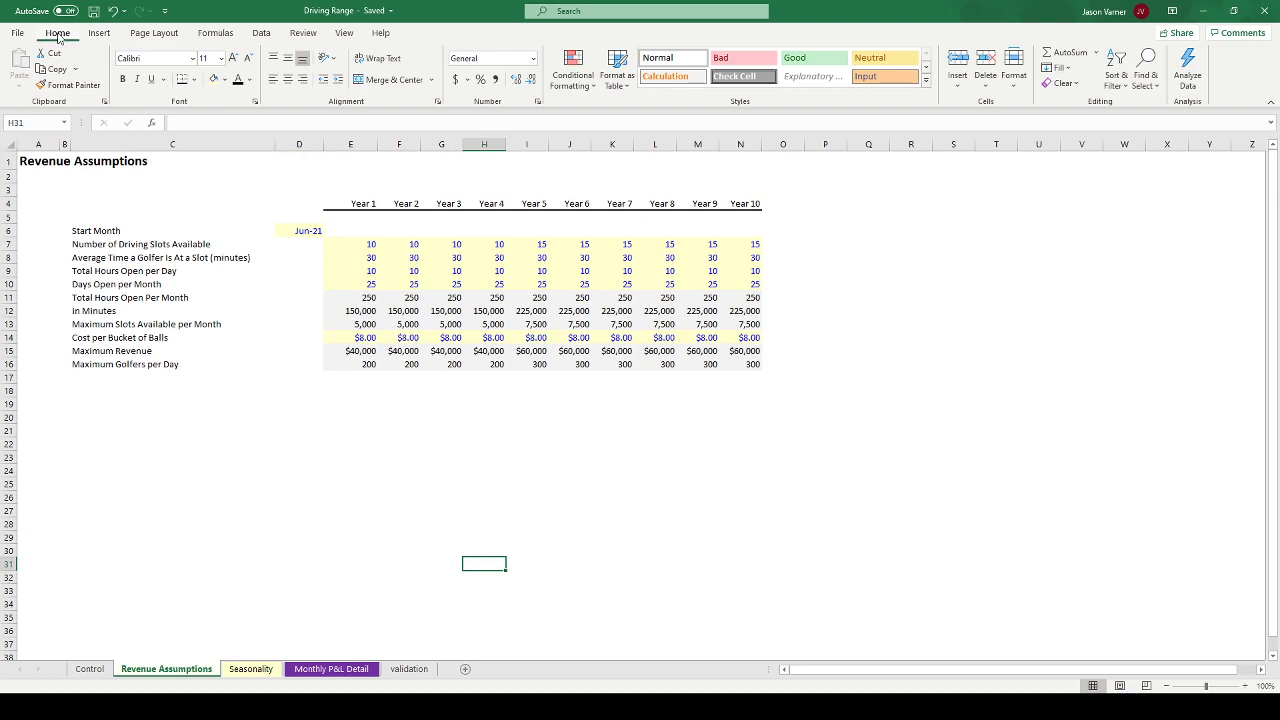
{"action": "left_click", "coordinate": [339, 406]}
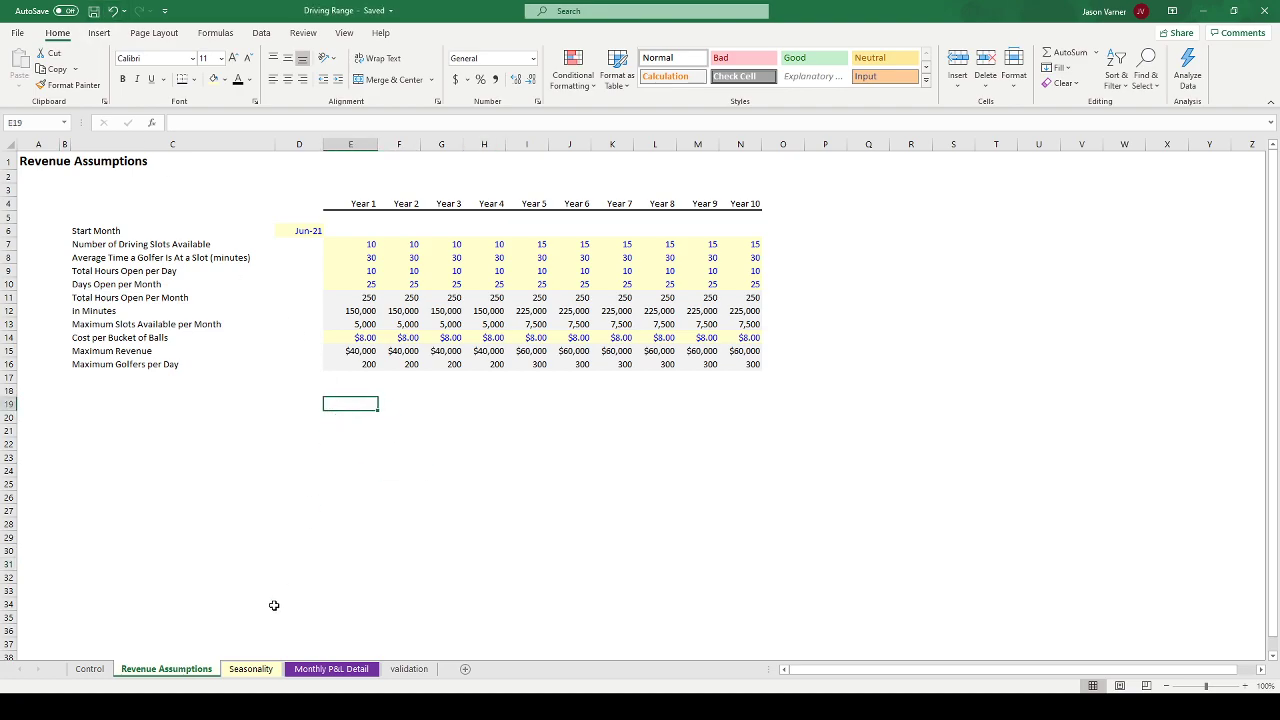
- Review the Seasonality and Revenue Assumptions inputs and the Jan-21 capacity, capacity attained and daily bucket formulas in Monthly P&L Detail
{"action": "left_click", "coordinate": [255, 672]}
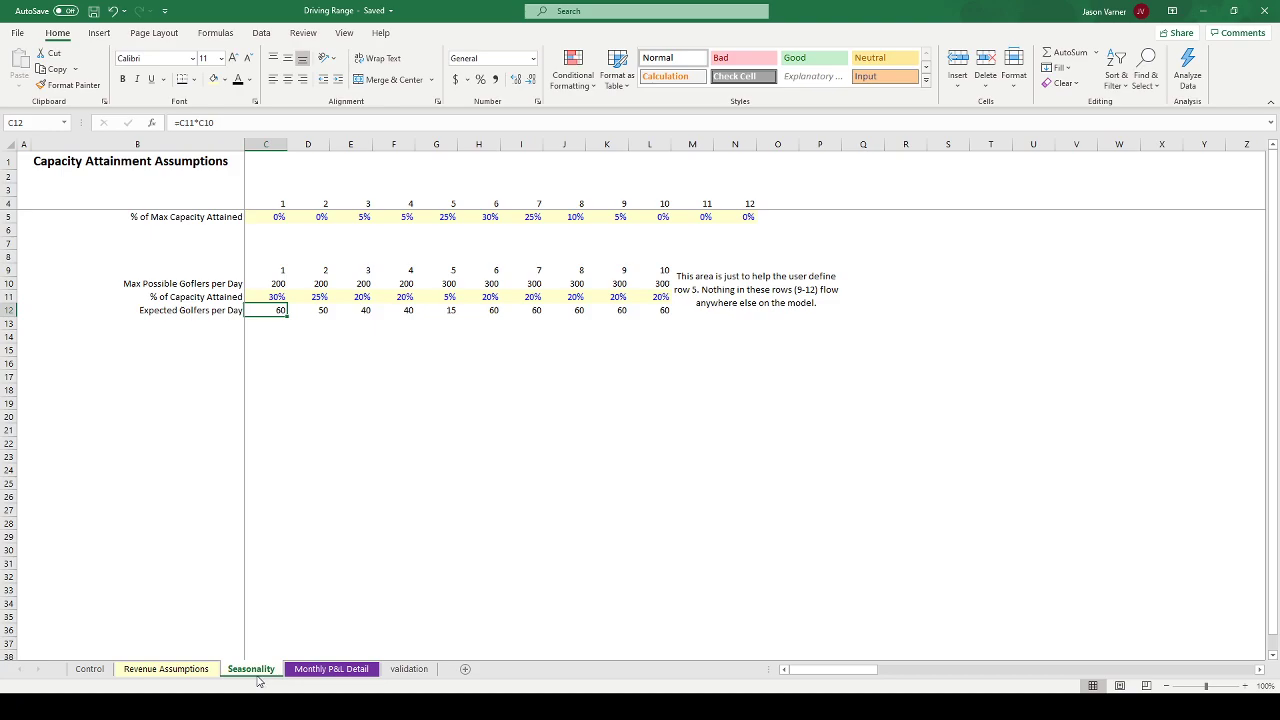
{"action": "left_click", "coordinate": [328, 670]}
{"action": "left_click", "coordinate": [367, 369]}
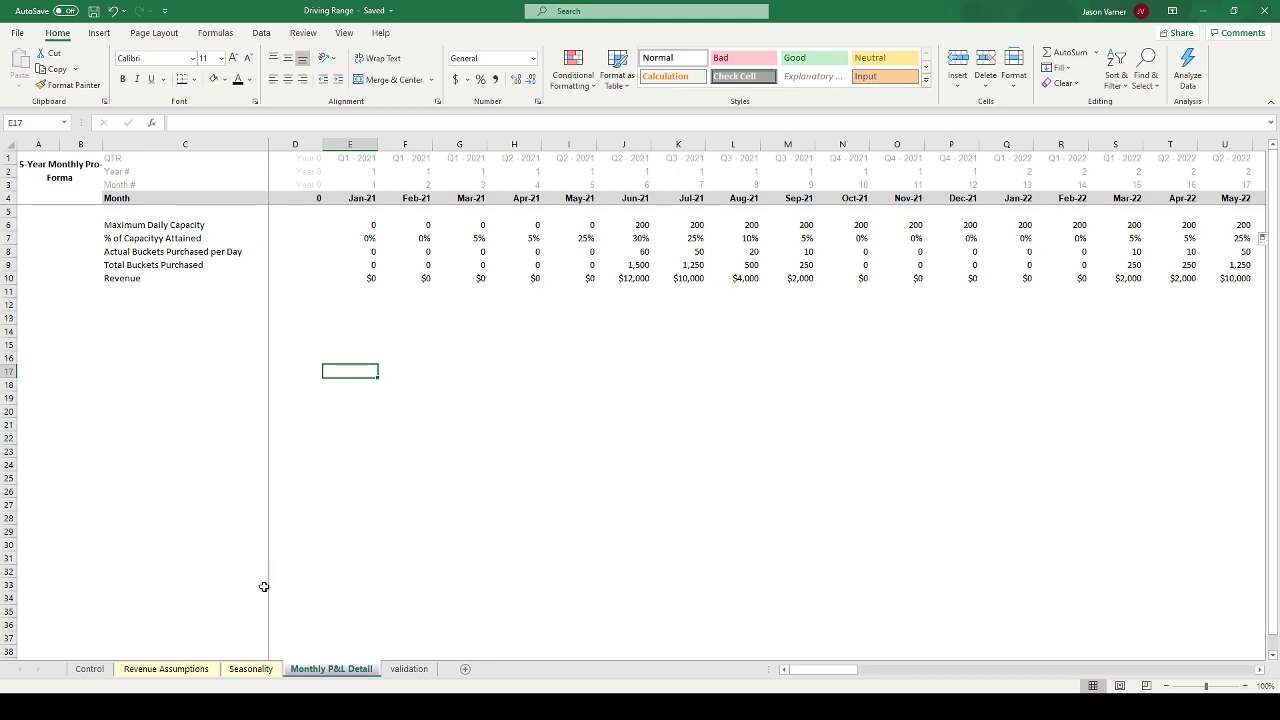
{"action": "left_click", "coordinate": [184, 671]}
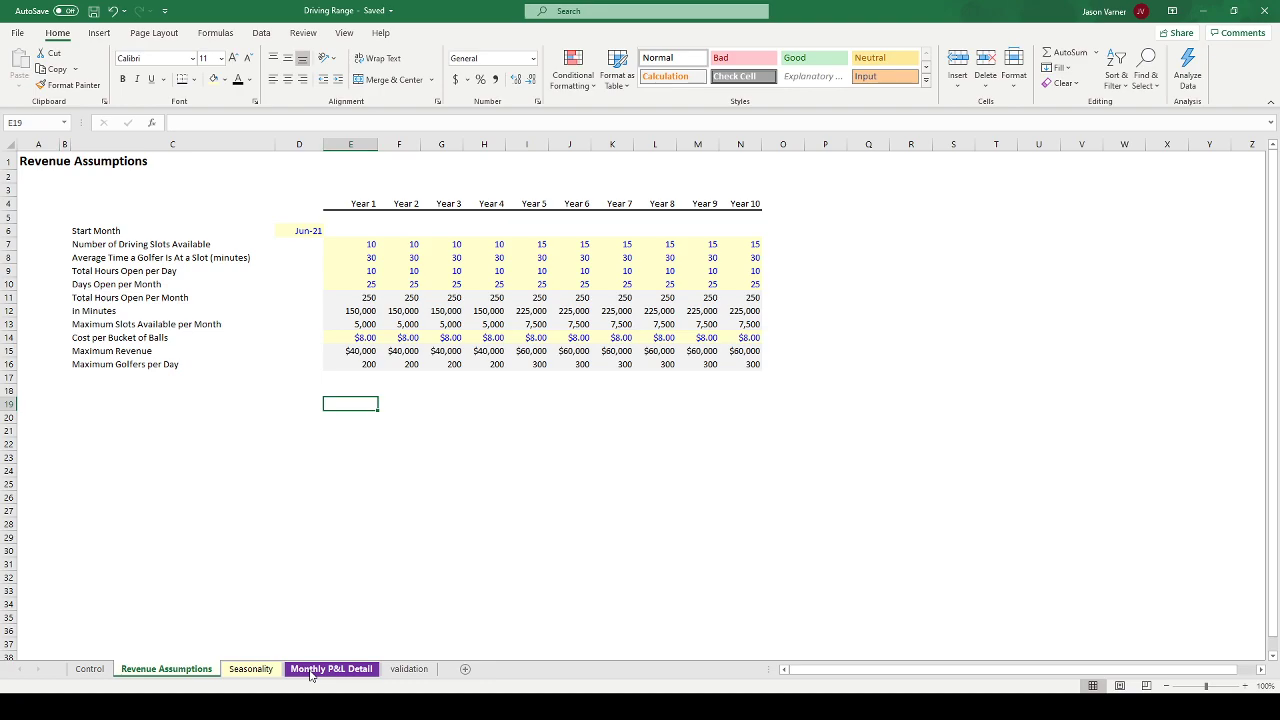
{"action": "left_click", "coordinate": [252, 671]}
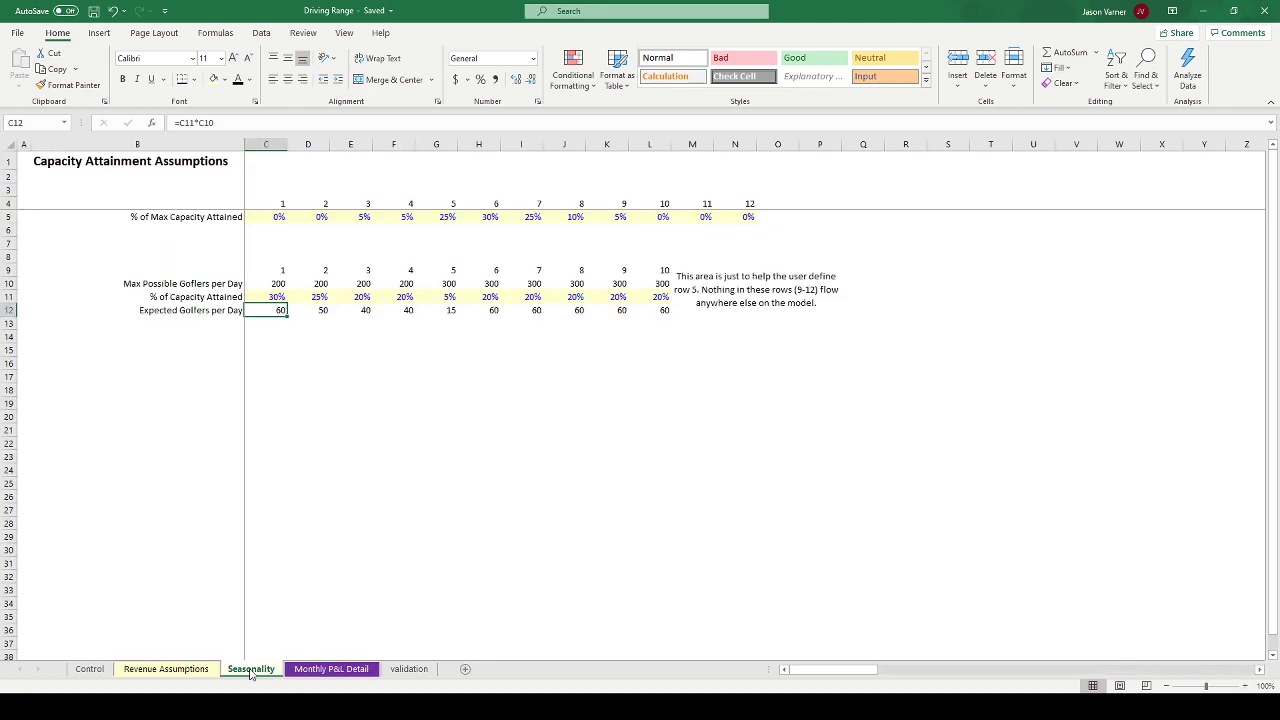
{"action": "left_click", "coordinate": [313, 672]}
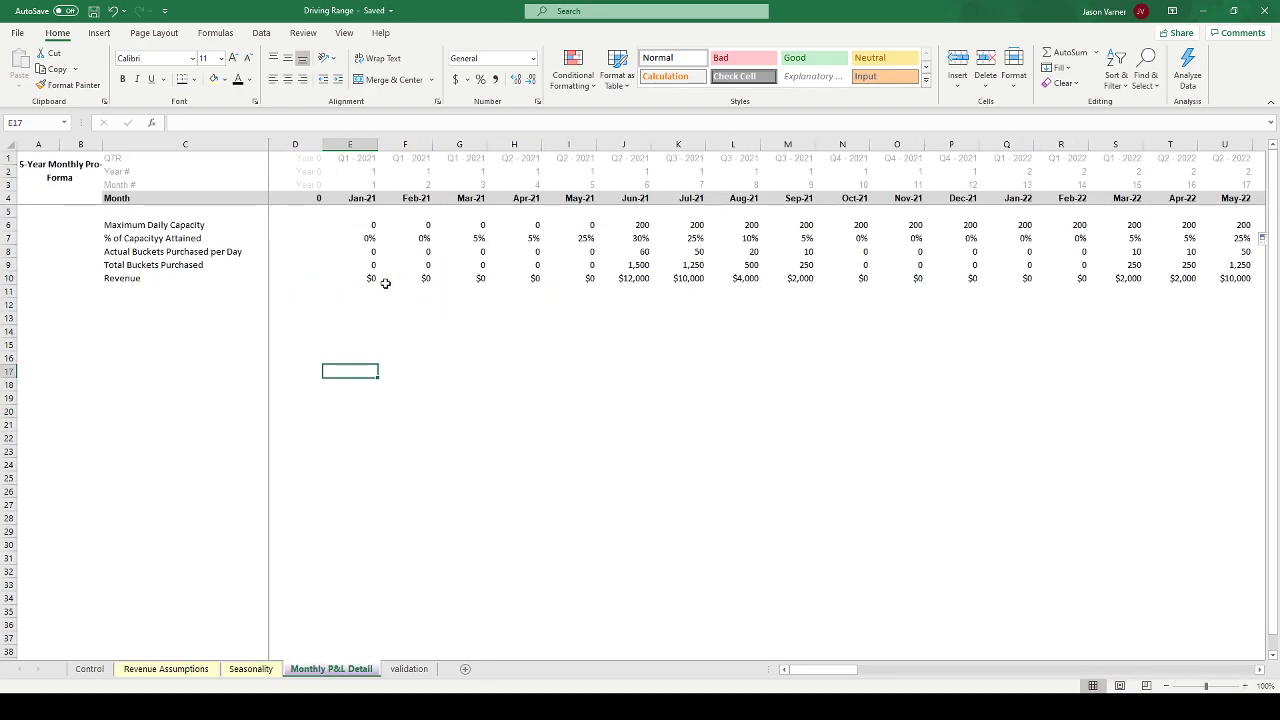
{"action": "left_click", "coordinate": [358, 226]}
{"action": "left_click", "coordinate": [358, 236]}
{"action": "left_click", "coordinate": [357, 251]}
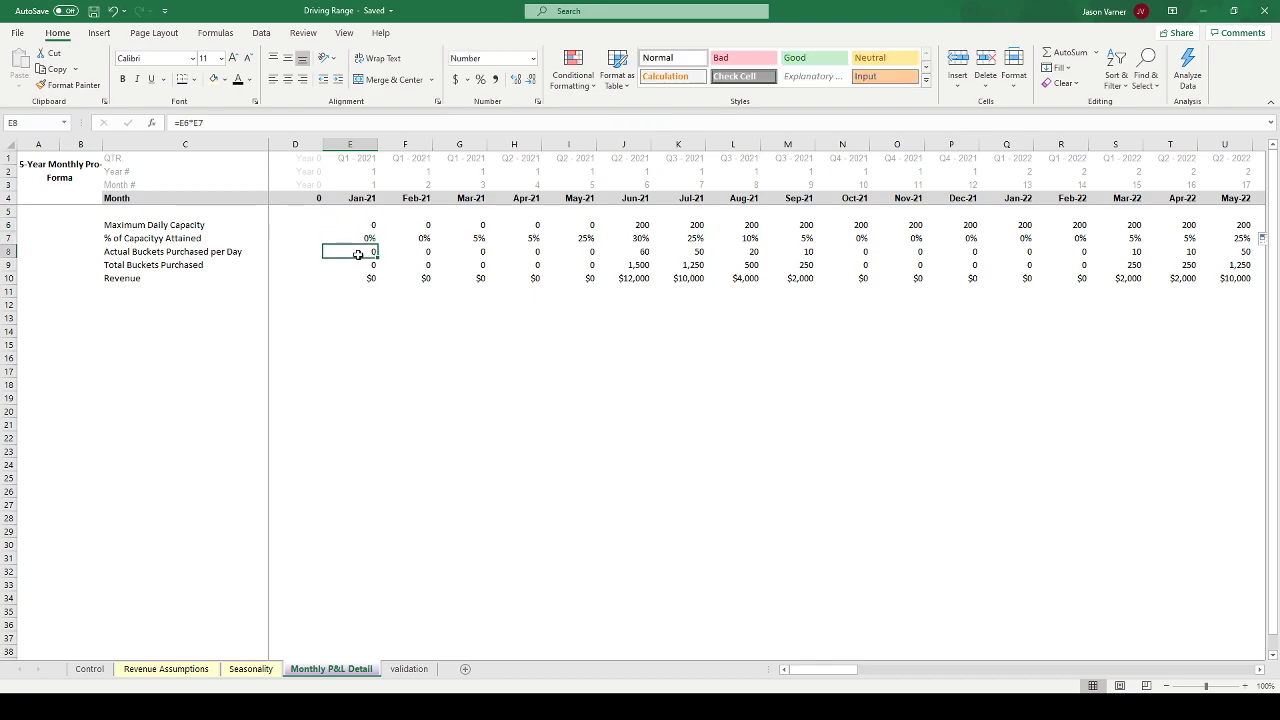
- Format the Revenue row from C10 through Dec-30 with a light grey fill, bold text, a top border and a thick bottom border
{"action": "left_click_drag", "start_coordinate": [144, 284], "coordinate": [1169, 279]}
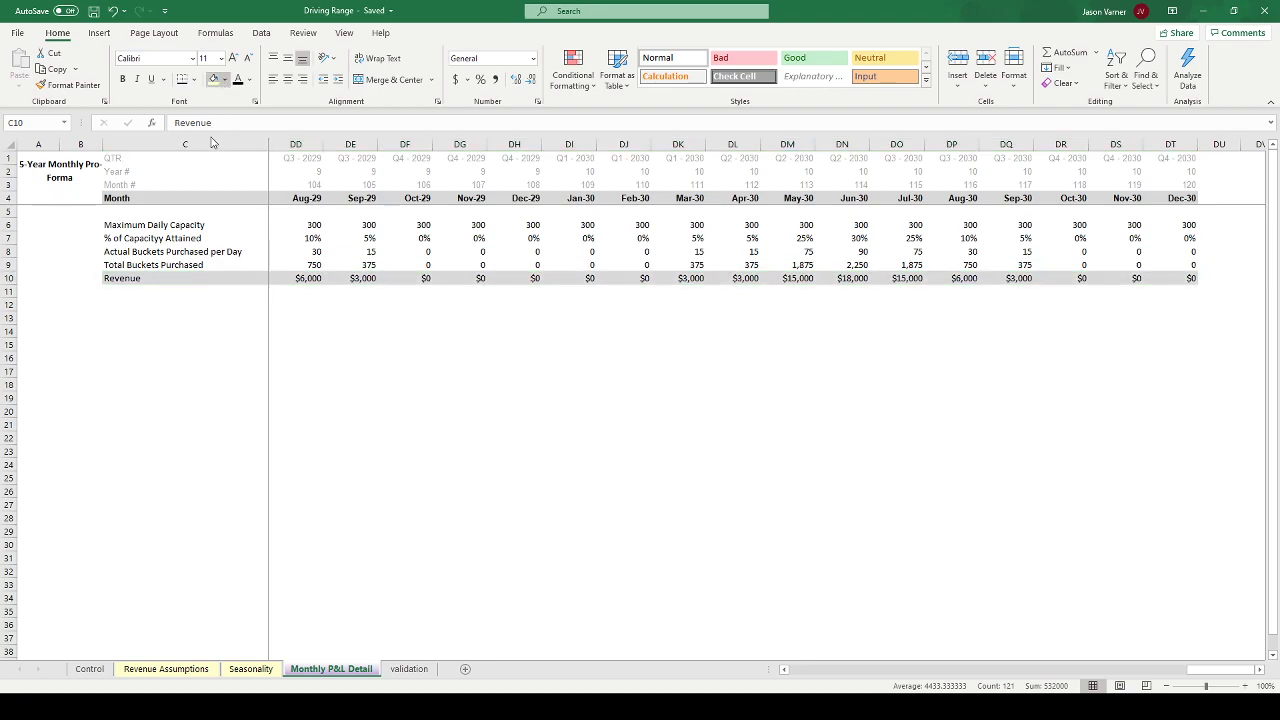
{"action": "left_click", "coordinate": [189, 82]}
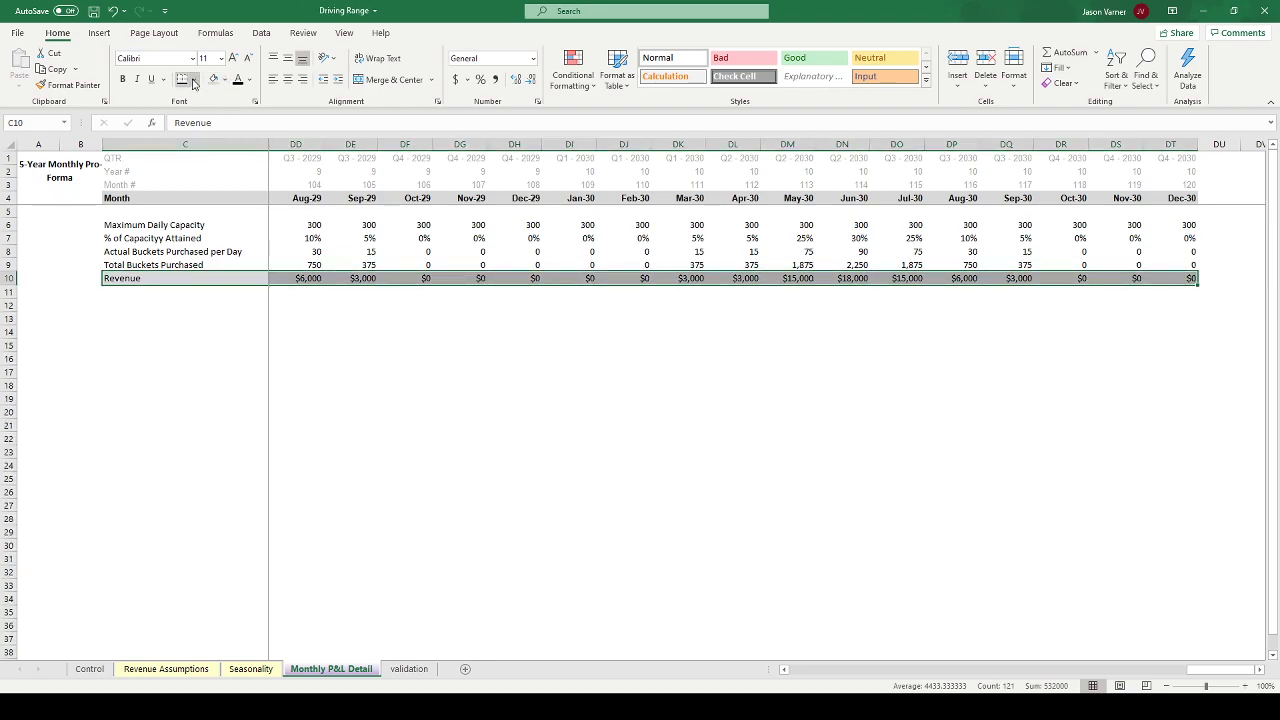
{"action": "left_click", "coordinate": [122, 79]}
{"action": "left_click", "coordinate": [624, 374]}
{"action": "left_click_drag", "start_coordinate": [1227, 673], "coordinate": [757, 674]}
{"action": "left_click", "coordinate": [486, 343]}
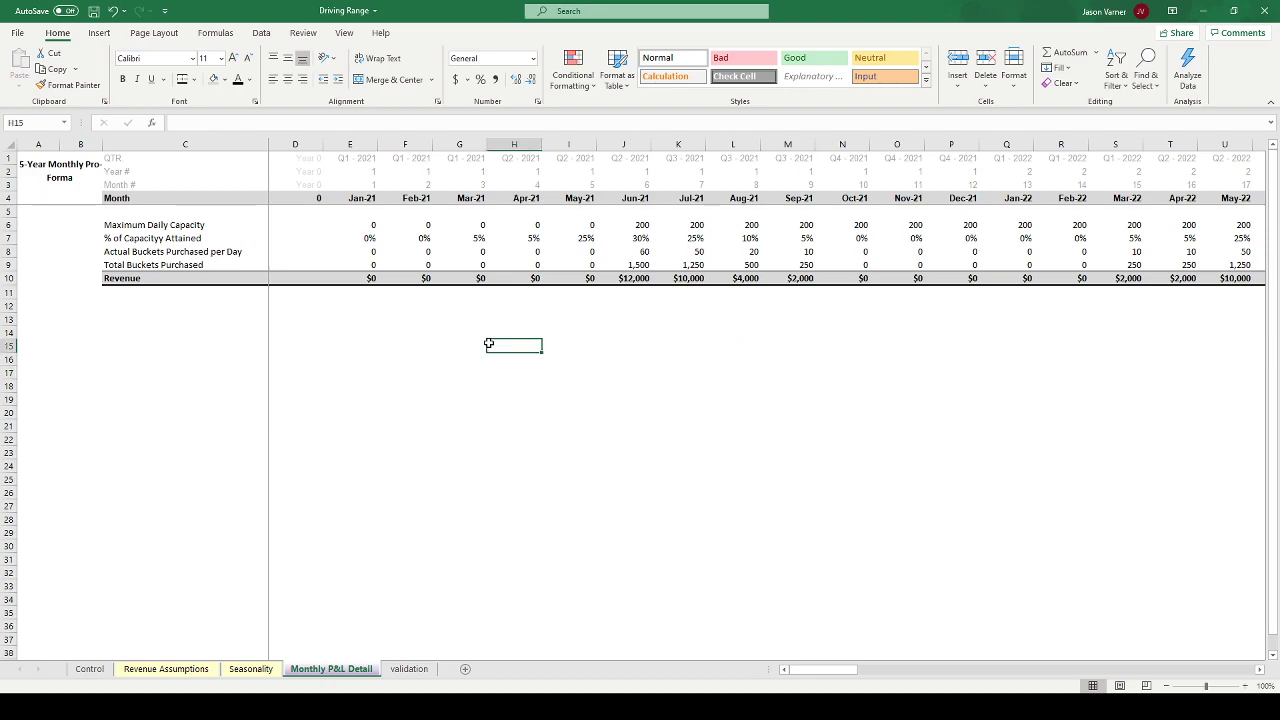
- Examine the Jun-21 to Sep-21 revenue formulas and trace the Jun-21 capacity and bucket formulas to the Seasonality and Revenue Assumptions sheets
{"action": "left_click", "coordinate": [636, 280]}
{"action": "left_click", "coordinate": [694, 280]}
{"action": "left_click", "coordinate": [735, 280]}
{"action": "left_click", "coordinate": [808, 281]}
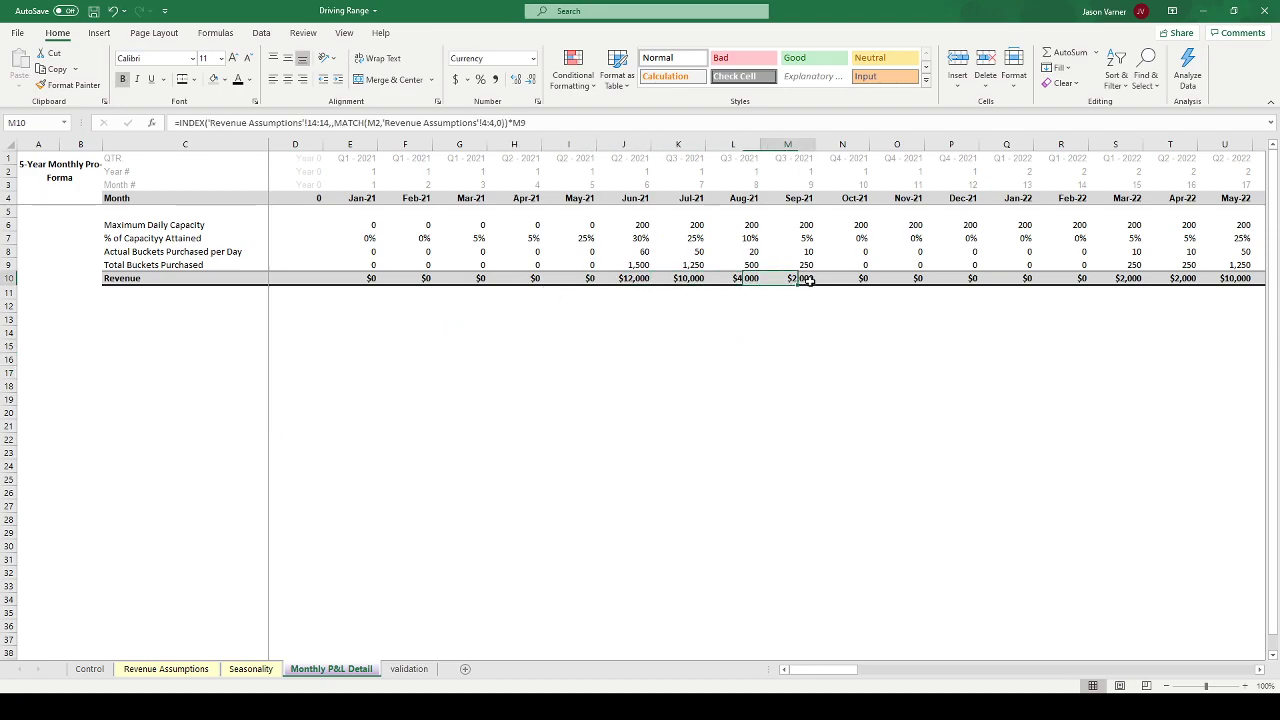
{"action": "left_click_drag", "start_coordinate": [357, 238], "coordinate": [722, 258]}
{"action": "left_click", "coordinate": [638, 225]}
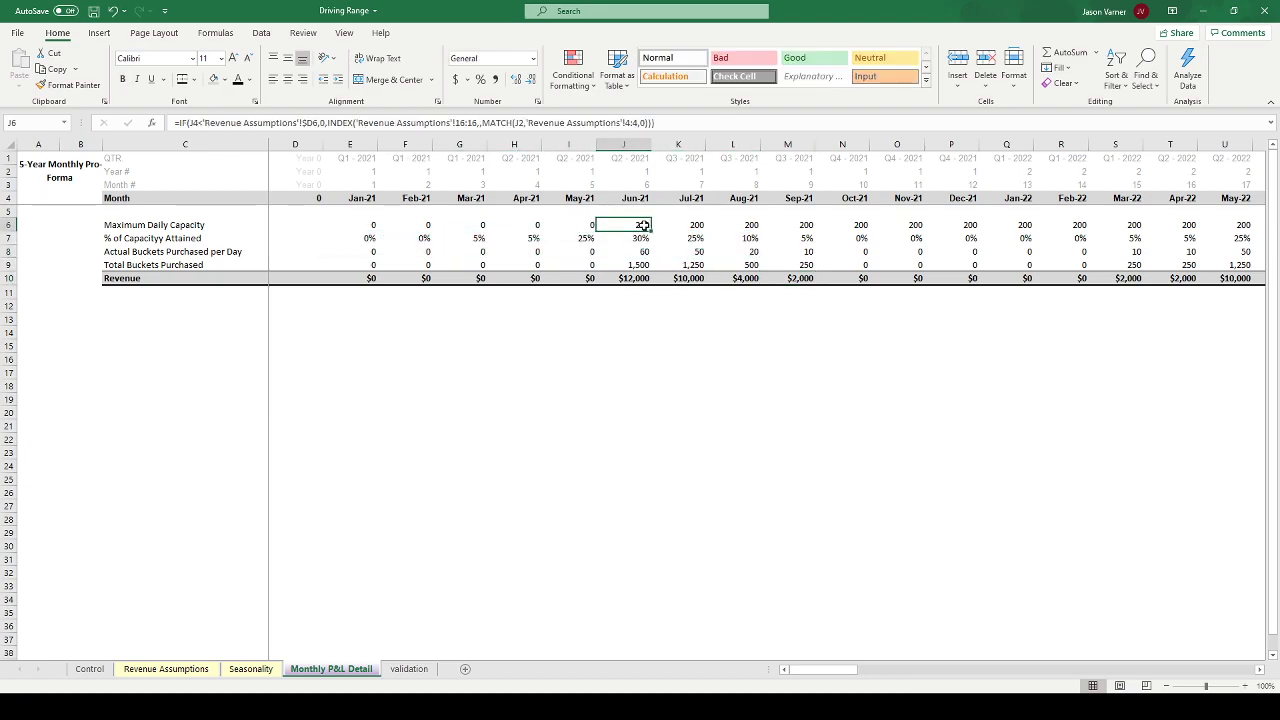
{"action": "left_click", "coordinate": [645, 238]}
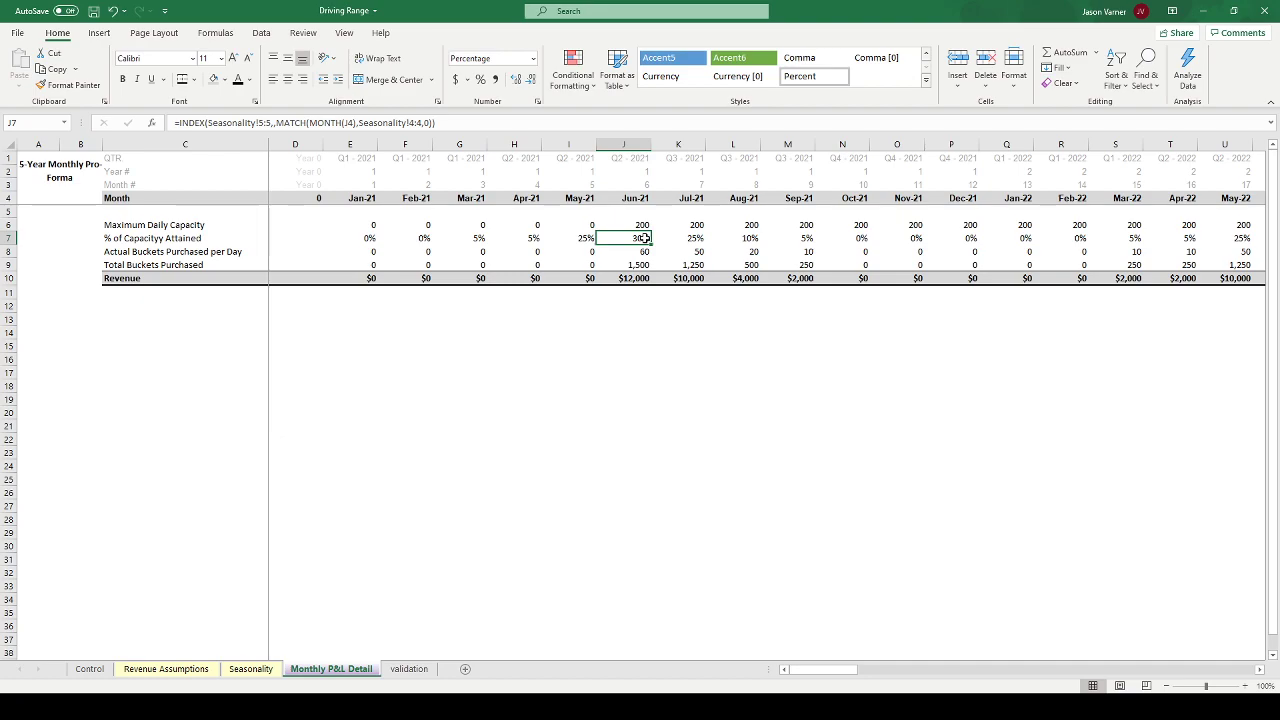
{"action": "left_click", "coordinate": [643, 251]}
{"action": "left_click", "coordinate": [638, 265]}
{"action": "left_click", "coordinate": [251, 670]}
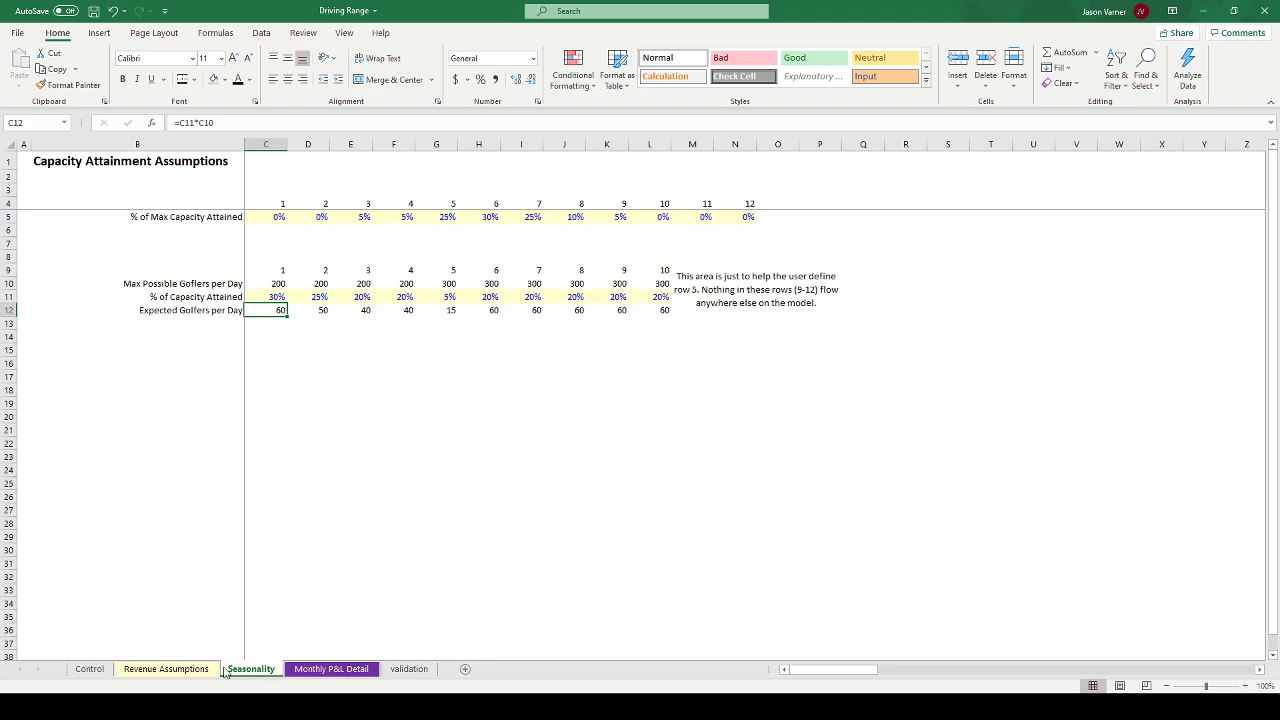
{"action": "left_click", "coordinate": [189, 671]}
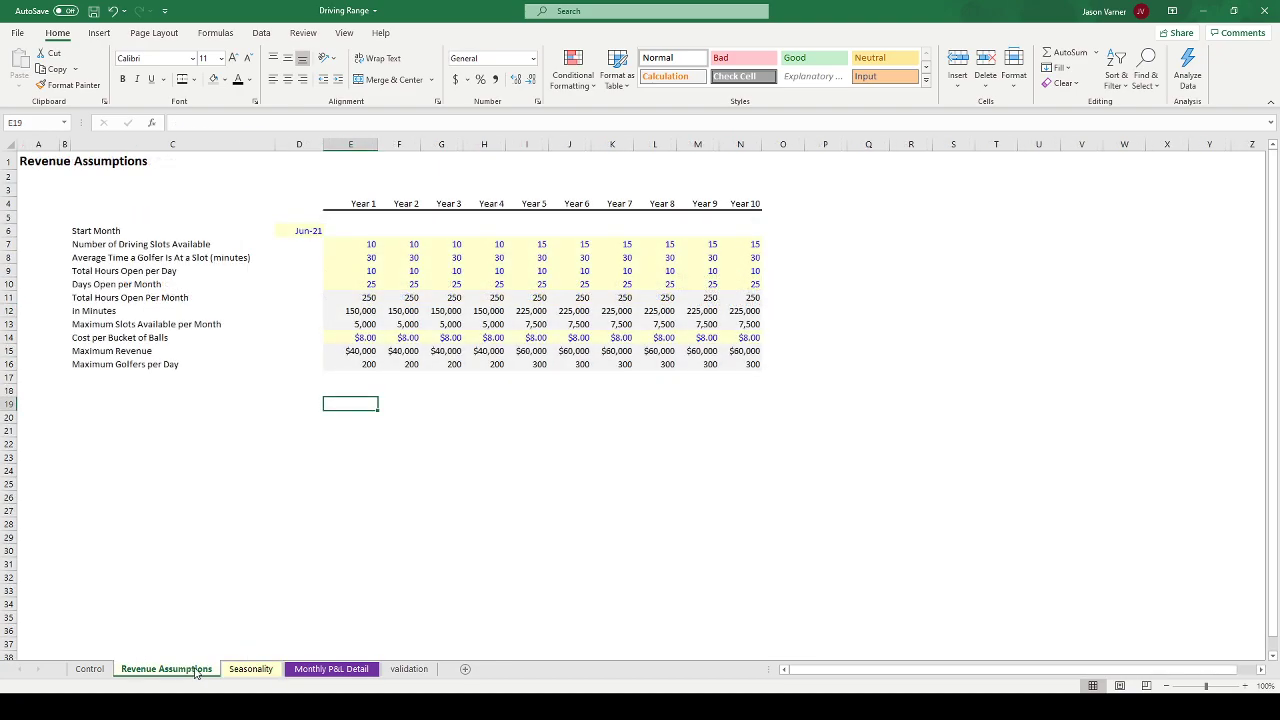
{"action": "left_click", "coordinate": [331, 669]}
{"action": "left_click", "coordinate": [643, 253]}
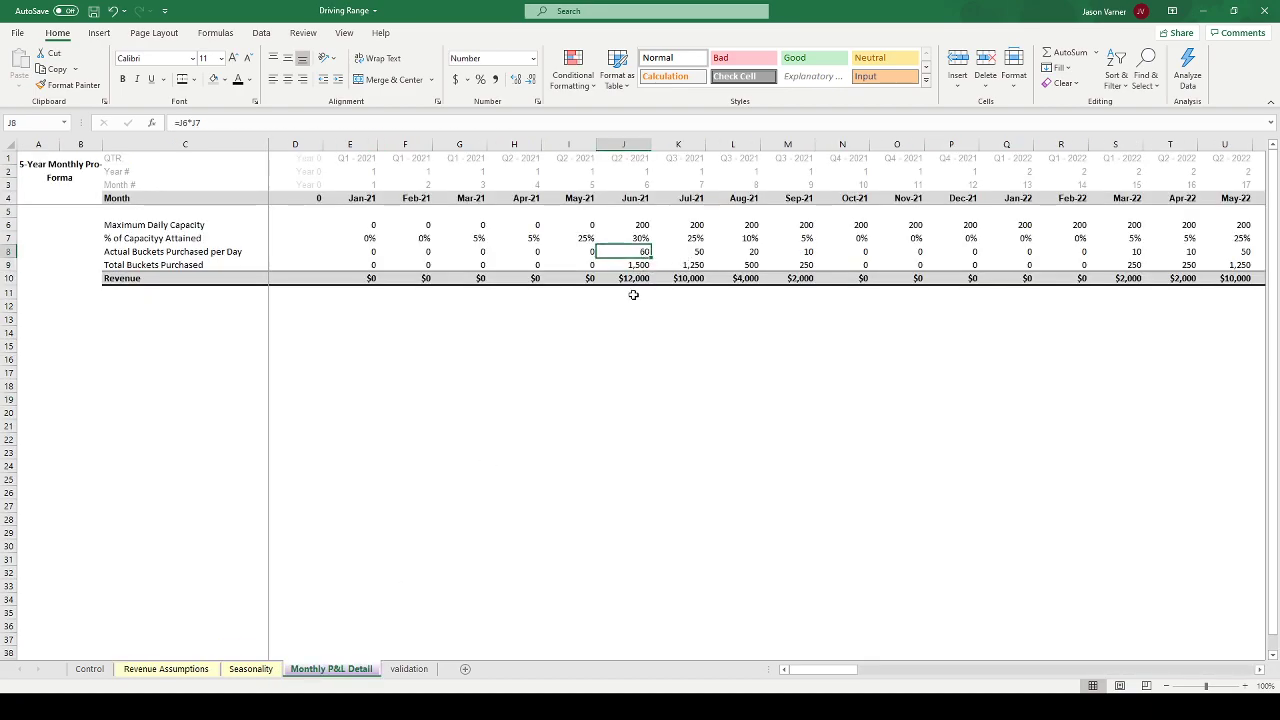
{"action": "left_click", "coordinate": [635, 306]}
{"action": "type", "text": "="}
{"action": "key", "text": "BackSpace"}
{"action": "key", "text": "Escape"}
- Label C12 "Average Times Each Driving Slot Used/Day" and widen column C to fit the text
{"action": "left_click", "coordinate": [142, 306]}
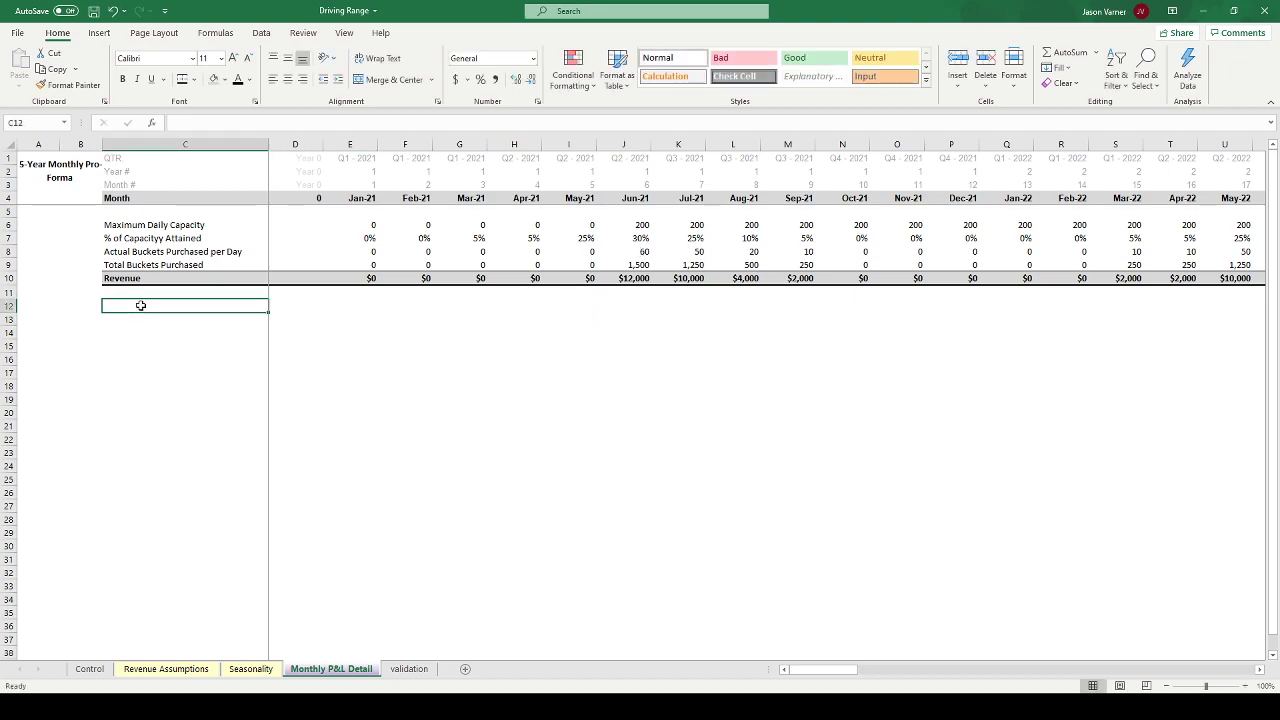
{"action": "type", "text": "A"}
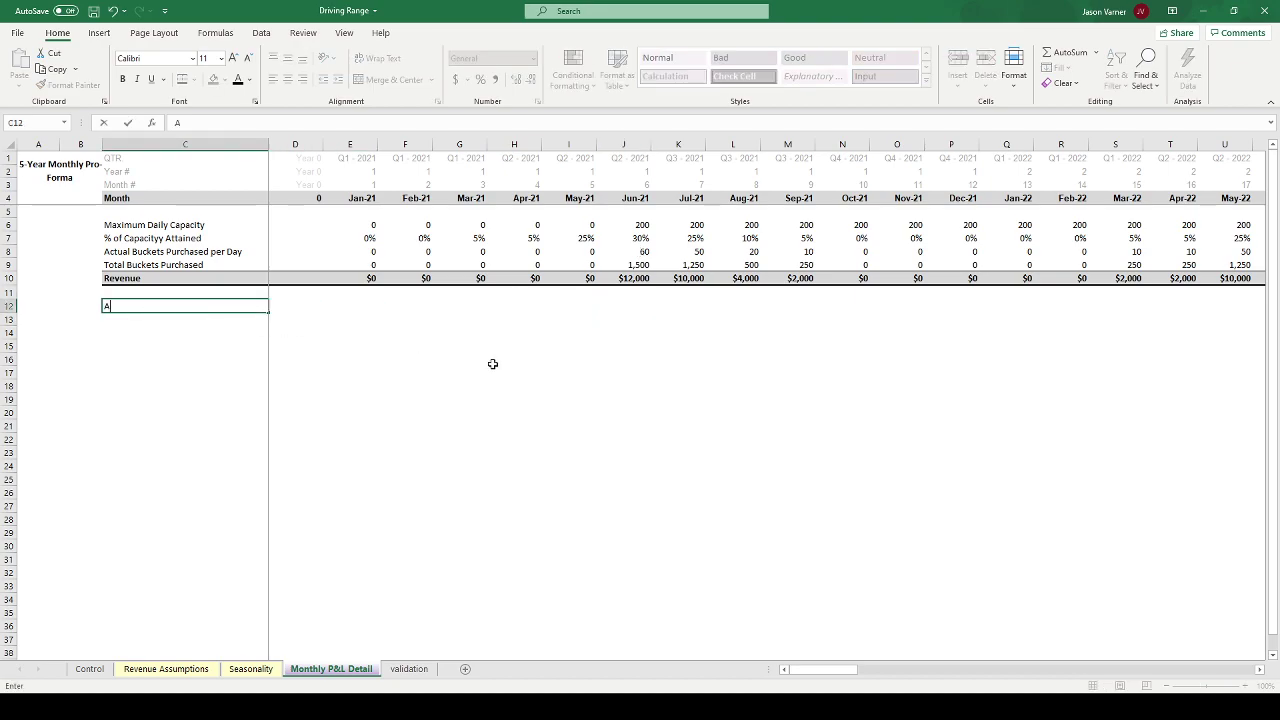
{"action": "type", "text": "verage Slots"}
{"action": "key", "text": "BackSpace"}
{"action": "key", "text": "BackSpace"}
{"action": "key", "text": "BackSpace"}
{"action": "key", "text": "BackSpace"}
{"action": "key", "text": "BackSpace"}
{"action": "key", "text": "BackSpace"}
{"action": "key", "text": "BackSpace"}
{"action": "key", "text": "BackSpace"}
{"action": "type", "text": "Driving"}
{"action": "key", "text": "BackSpace"}
{"action": "key", "text": "BackSpace"}
{"action": "key", "text": "BackSpace"}
{"action": "key", "text": "BackSpace"}
{"action": "key", "text": "BackSpace"}
{"action": "key", "text": "BackSpace"}
{"action": "key", "text": "BackSpace"}
{"action": "key", "text": "BackSpace"}
{"action": "key", "text": "BackSpace"}
{"action": "key", "text": "BackSpace"}
{"action": "type", "text": "Tiimes"}
{"action": "key", "text": "BackSpace"}
{"action": "key", "text": "BackSpace"}
{"action": "key", "text": "BackSpace"}
{"action": "type", "text": "ving"}
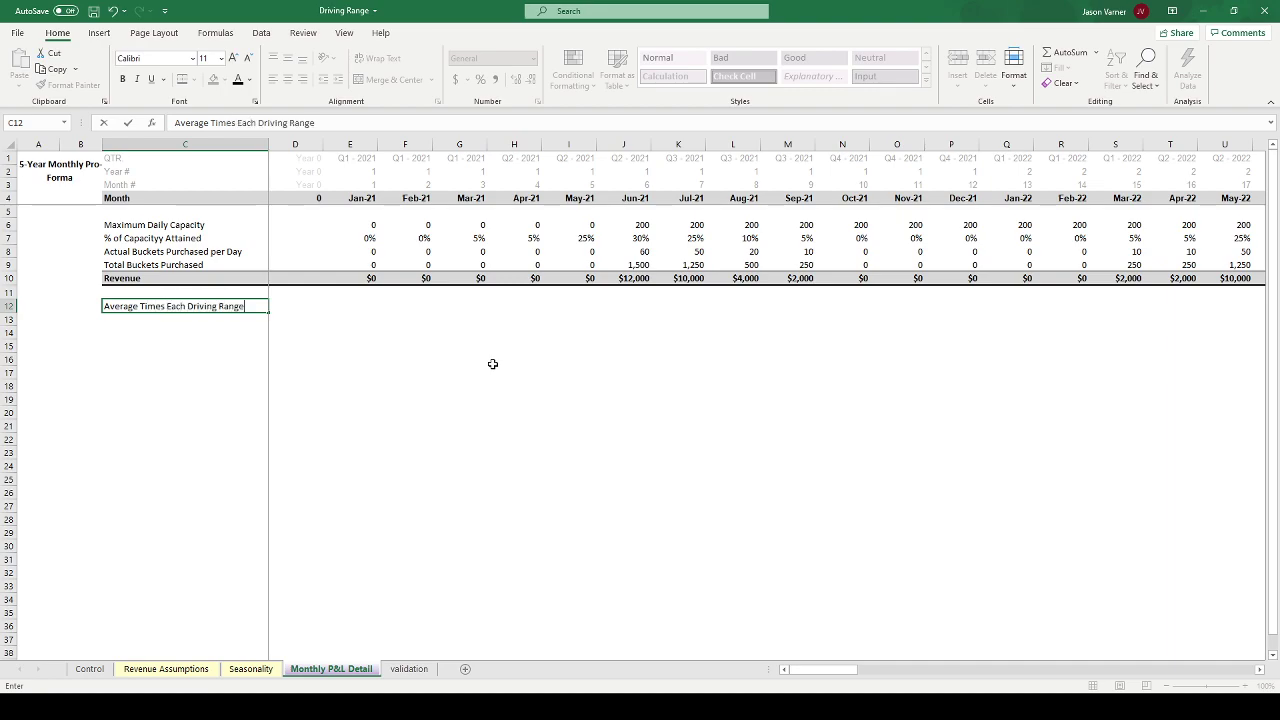
{"action": "key", "text": "BackSpace"}
{"action": "key", "text": "BackSpace"}
{"action": "key", "text": "BackSpace"}
{"action": "type", "text": "Slot Used/Day"}
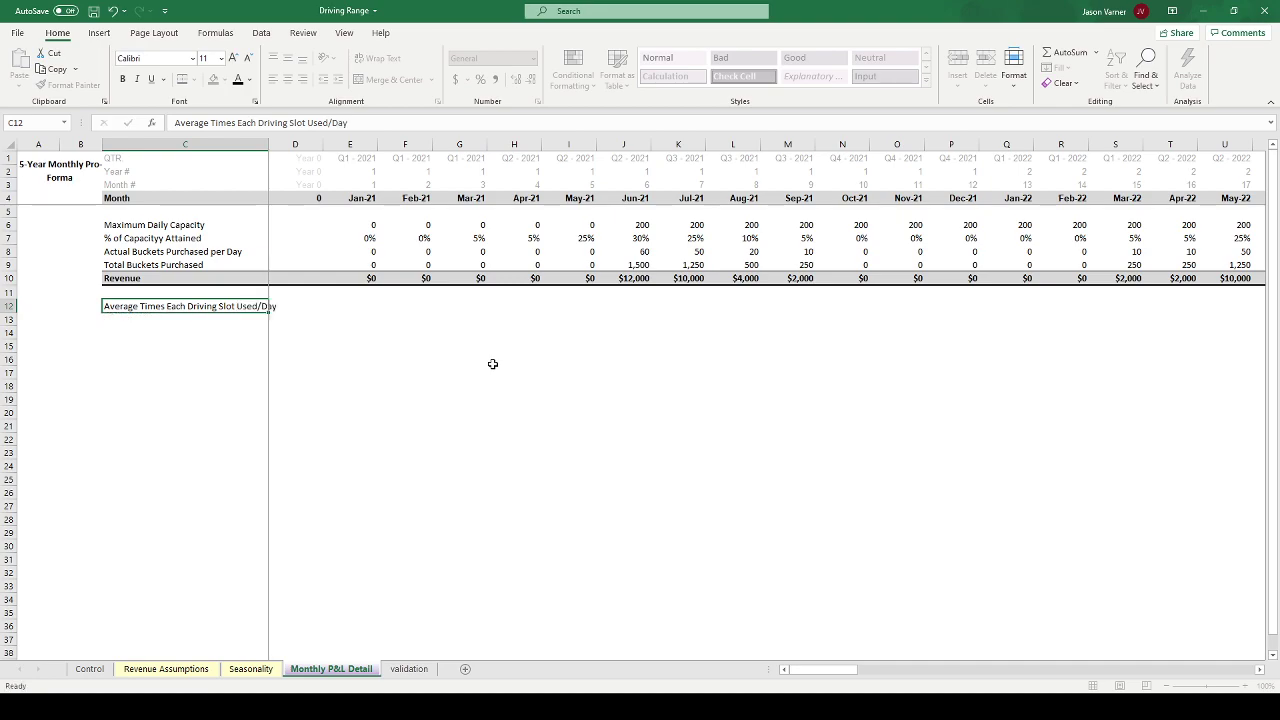
{"action": "key", "text": "Return"}
{"action": "left_click_drag", "start_coordinate": [268, 144], "coordinate": [290, 144]}
- In E12, divide Jan-21 daily buckets (E8) by the Revenue Assumptions driving slots, using INDEX on row 7 and MATCH of E2 in row 4
{"action": "left_click", "coordinate": [393, 317]}
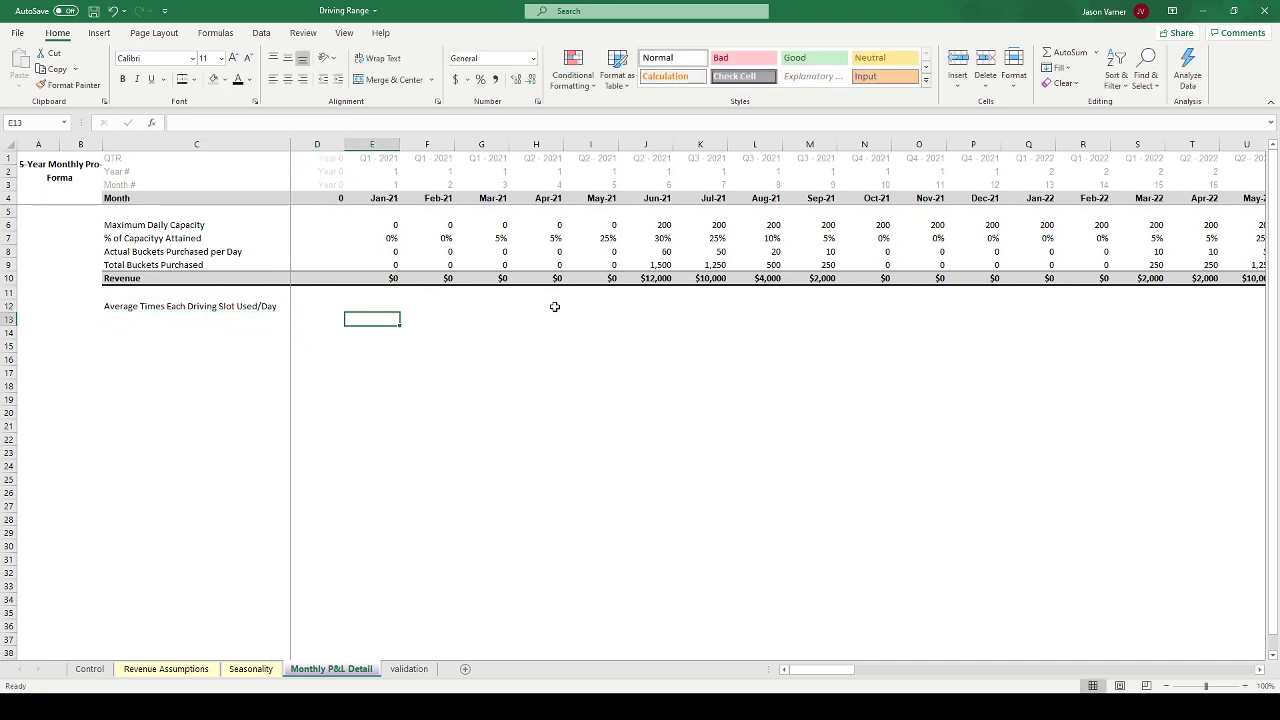
{"action": "key", "text": "Up"}
{"action": "type", "text": "="}
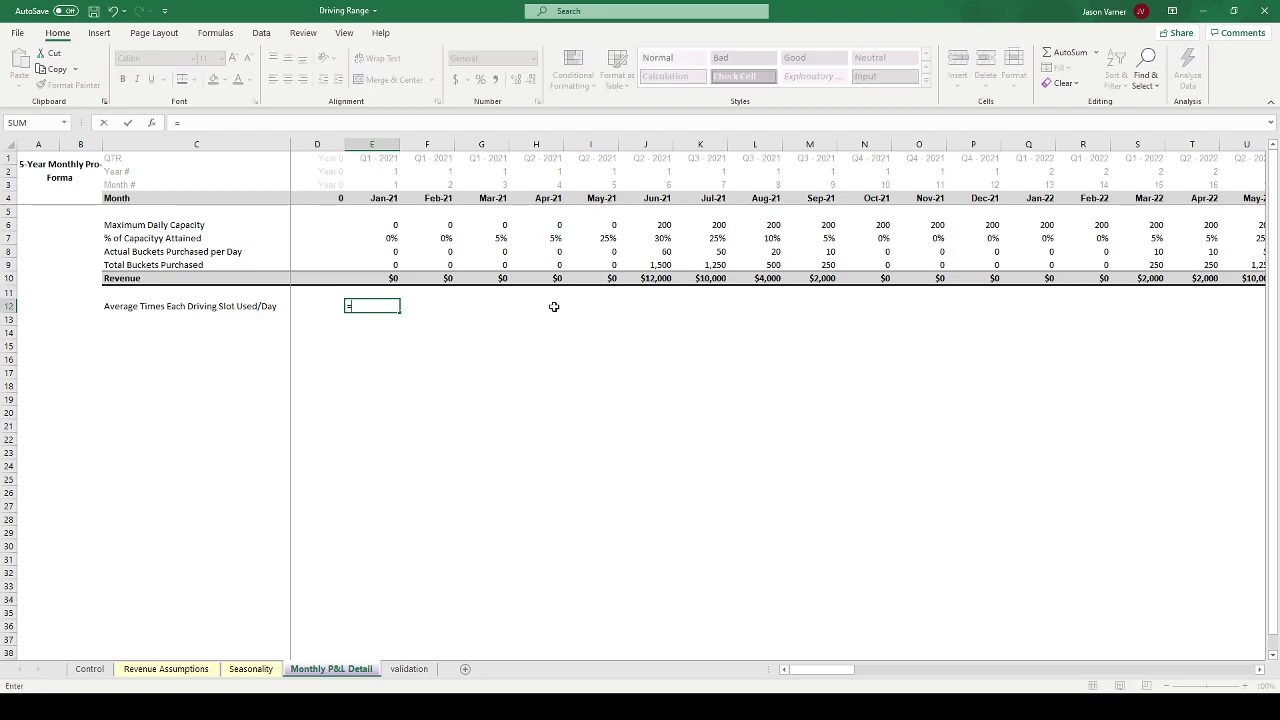
{"action": "left_click", "coordinate": [387, 251]}
{"action": "type", "text": "/inde"}
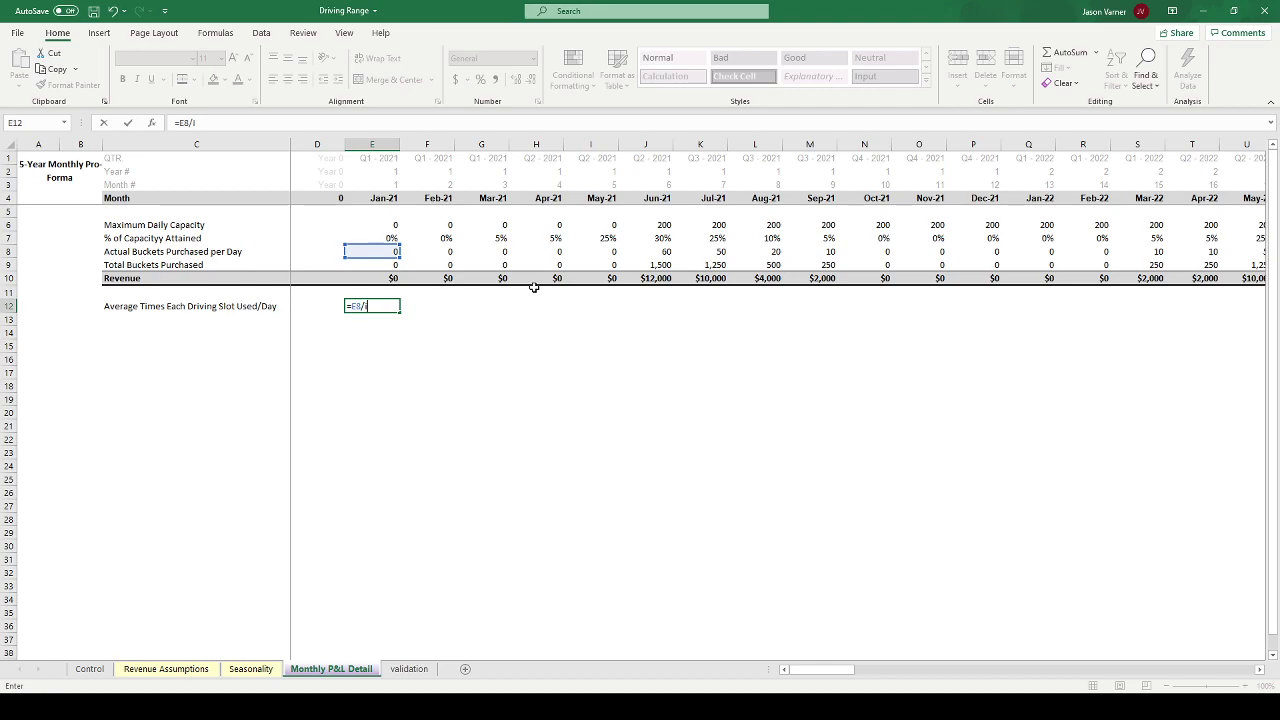
{"action": "type", "text": "x("}
{"action": "left_click", "coordinate": [168, 668]}
{"action": "left_click", "coordinate": [8, 244]}
{"action": "type", "text": ",,match(e2,"}
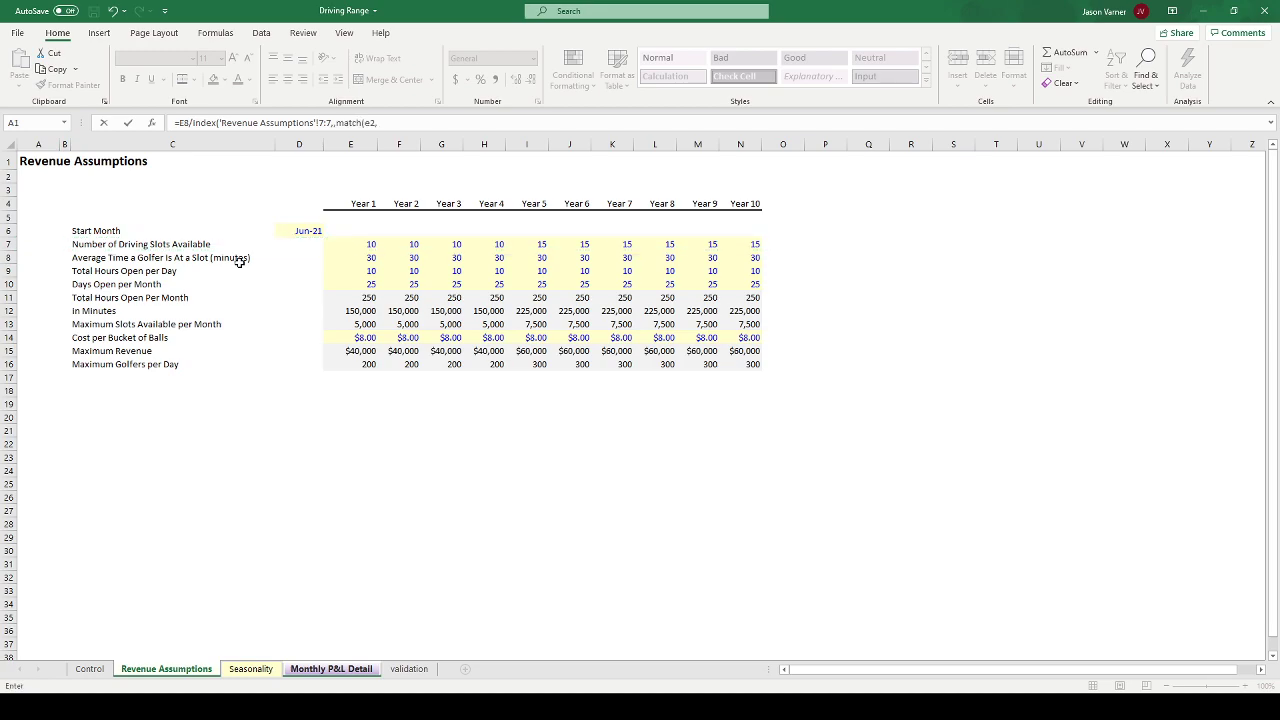
{"action": "left_click", "coordinate": [9, 204]}
{"action": "type", "text": ",0))"}
{"action": "key", "text": "Return"}
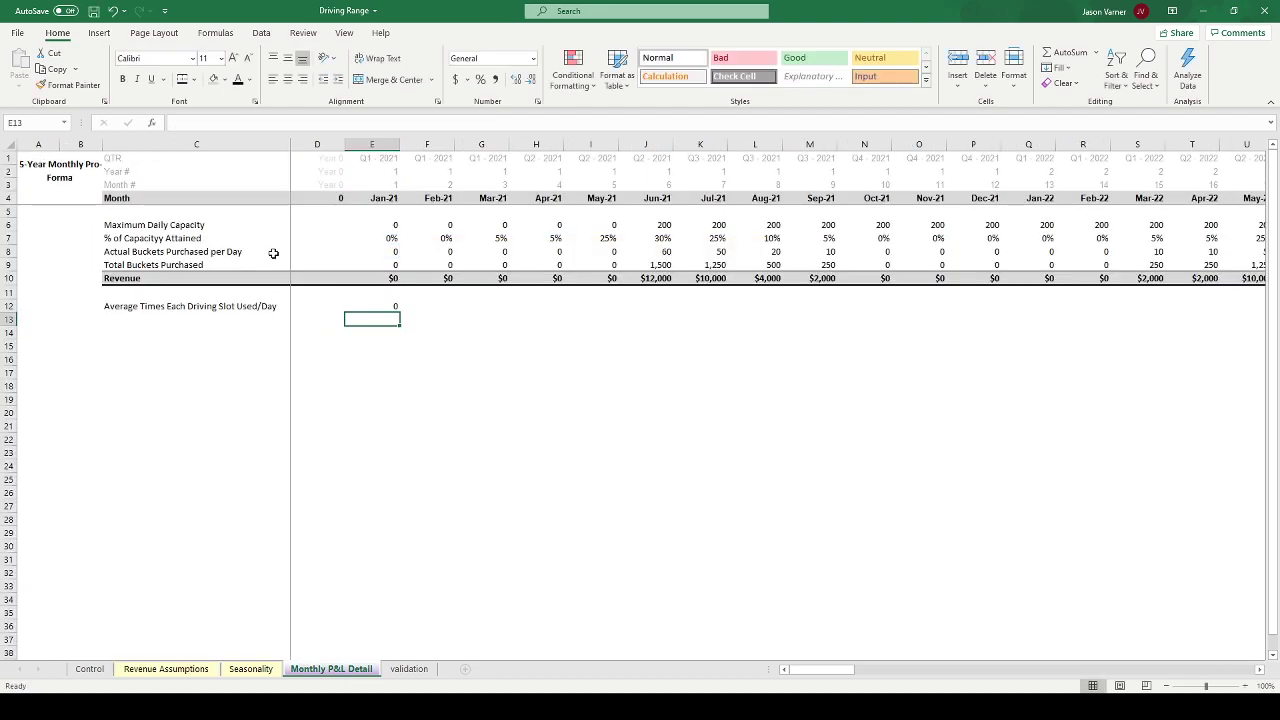
- Fill the slot usage formula from E12 through Dec-21 and format the results as numbers with one decimal place
{"action": "left_click", "coordinate": [391, 307]}
{"action": "left_click_drag", "start_coordinate": [400, 312], "coordinate": [948, 326]}
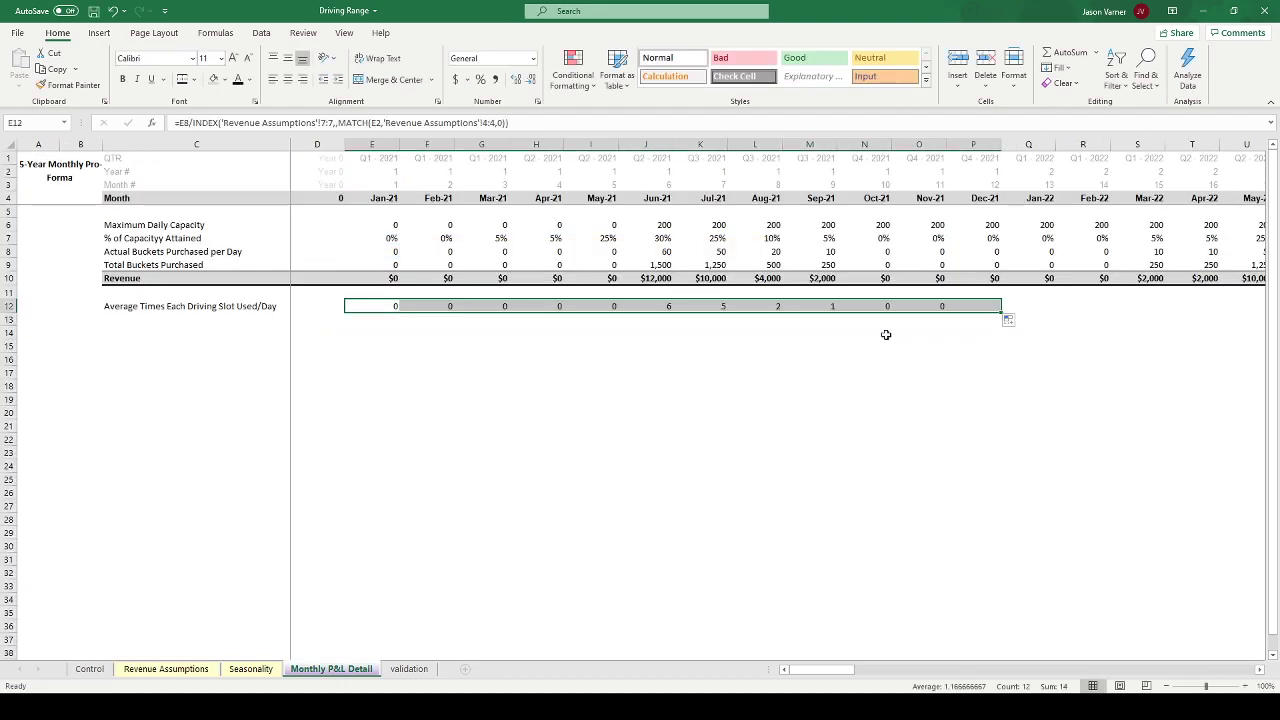
{"action": "left_click", "coordinate": [195, 669]}
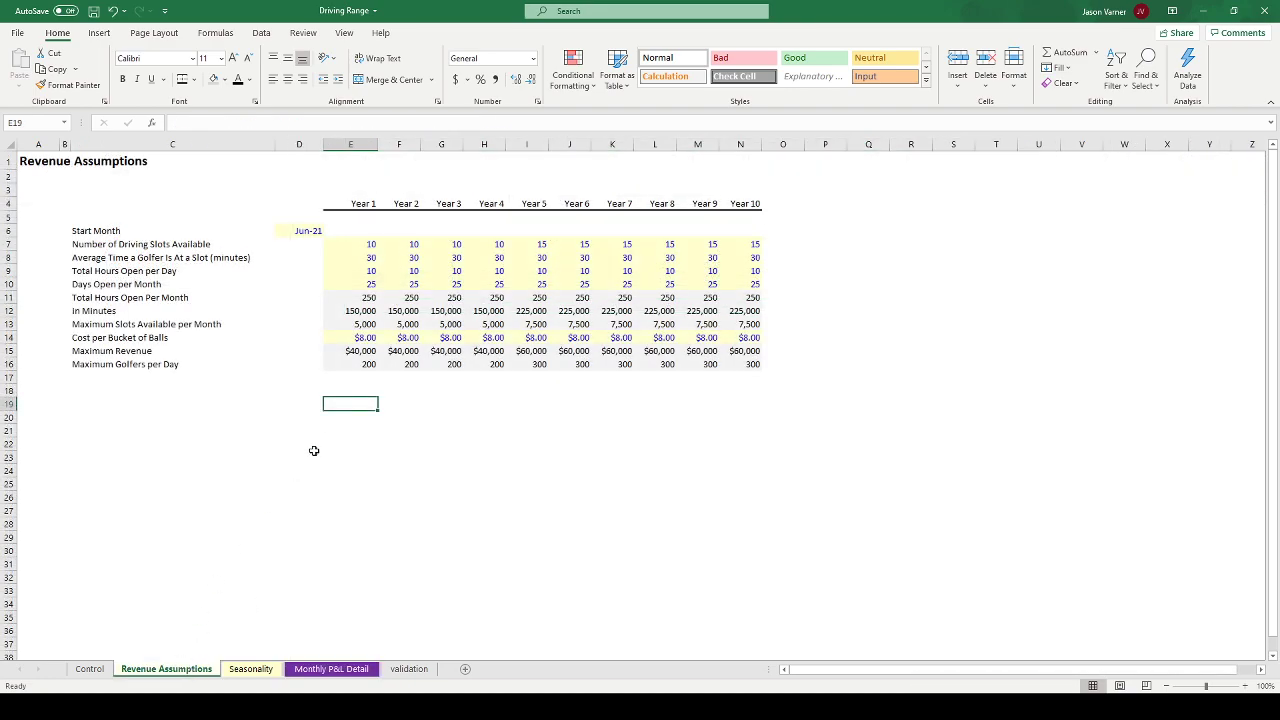
{"action": "left_click_drag", "start_coordinate": [340, 376], "coordinate": [443, 431]}
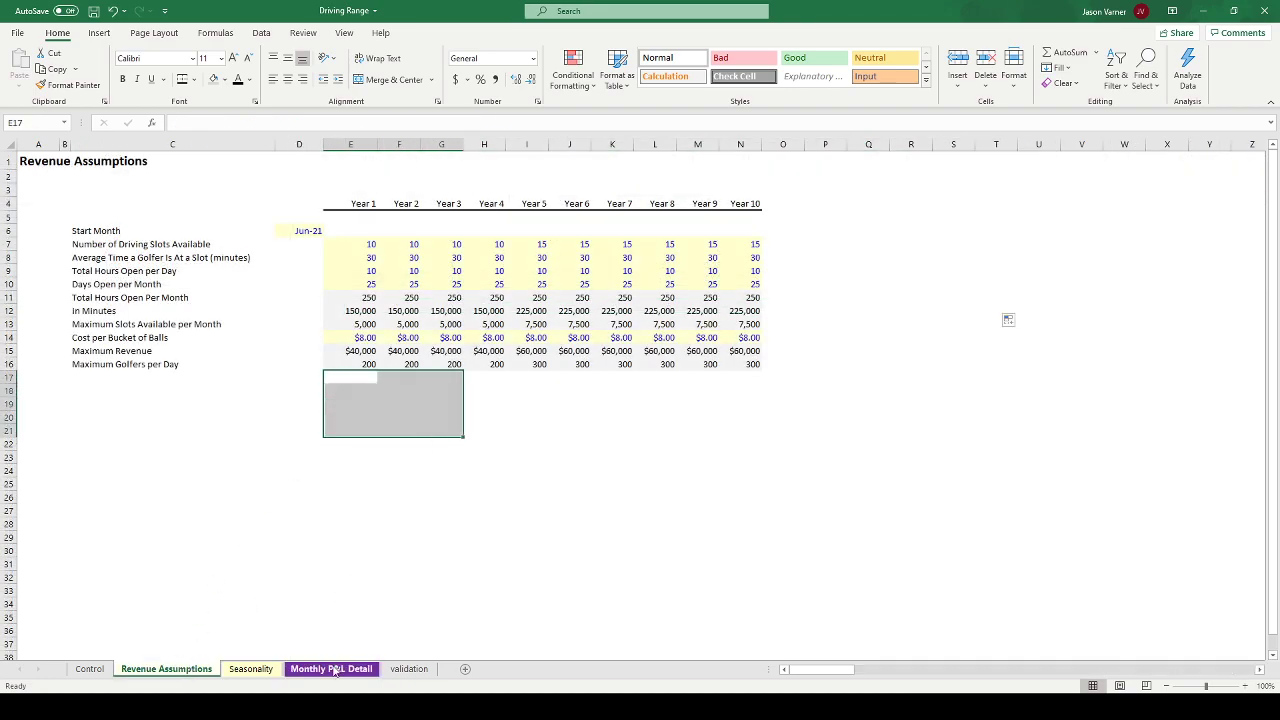
{"action": "left_click", "coordinate": [333, 669]}
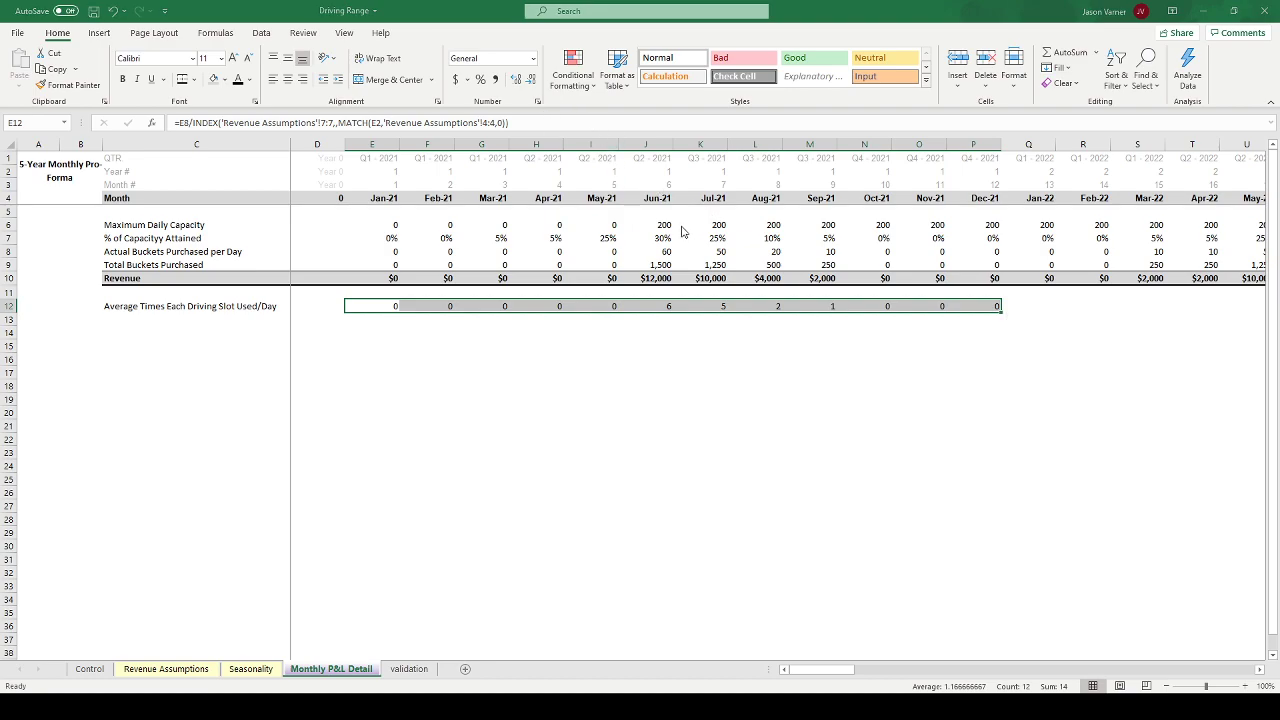
{"action": "key", "text": "alt+h"}
{"action": "key", "text": "0"}
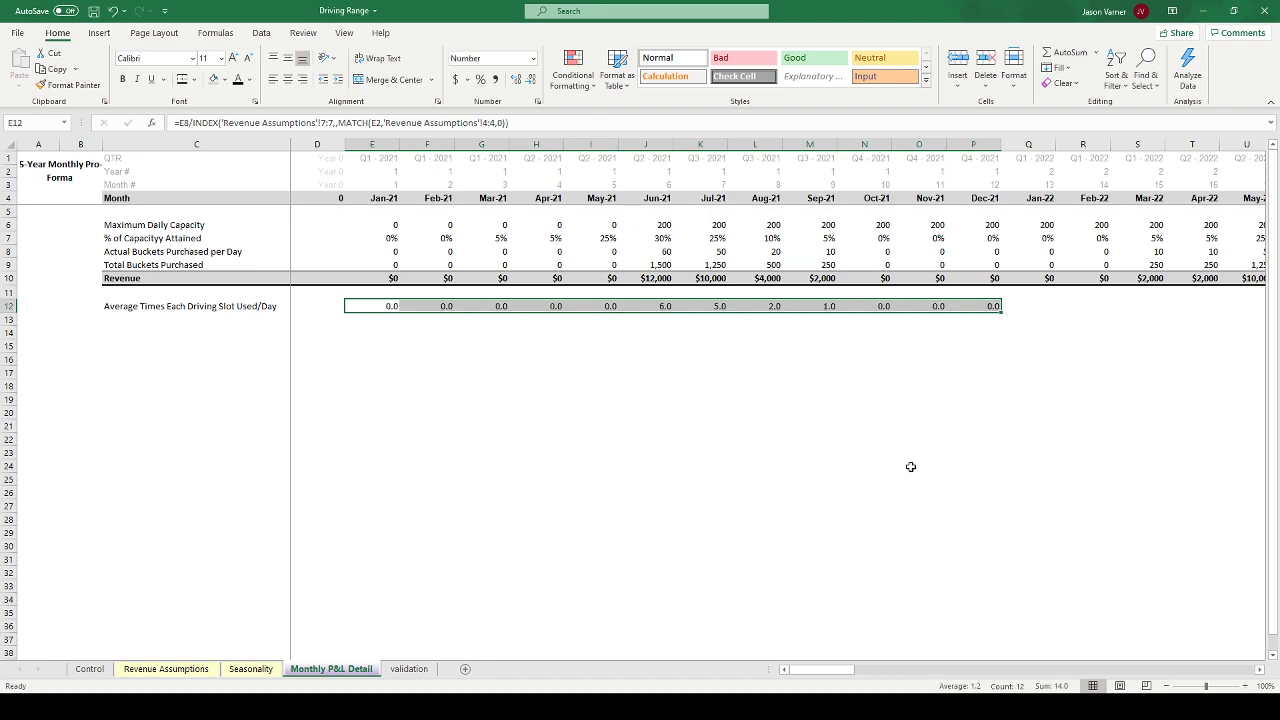
{"action": "left_click", "coordinate": [392, 306]}
{"action": "left_click_drag", "start_coordinate": [398, 312], "coordinate": [1000, 312]}
- Extend the average slot usage formula in row 12 through Dec-30 and save the workbook
{"action": "left_click", "coordinate": [665, 307]}
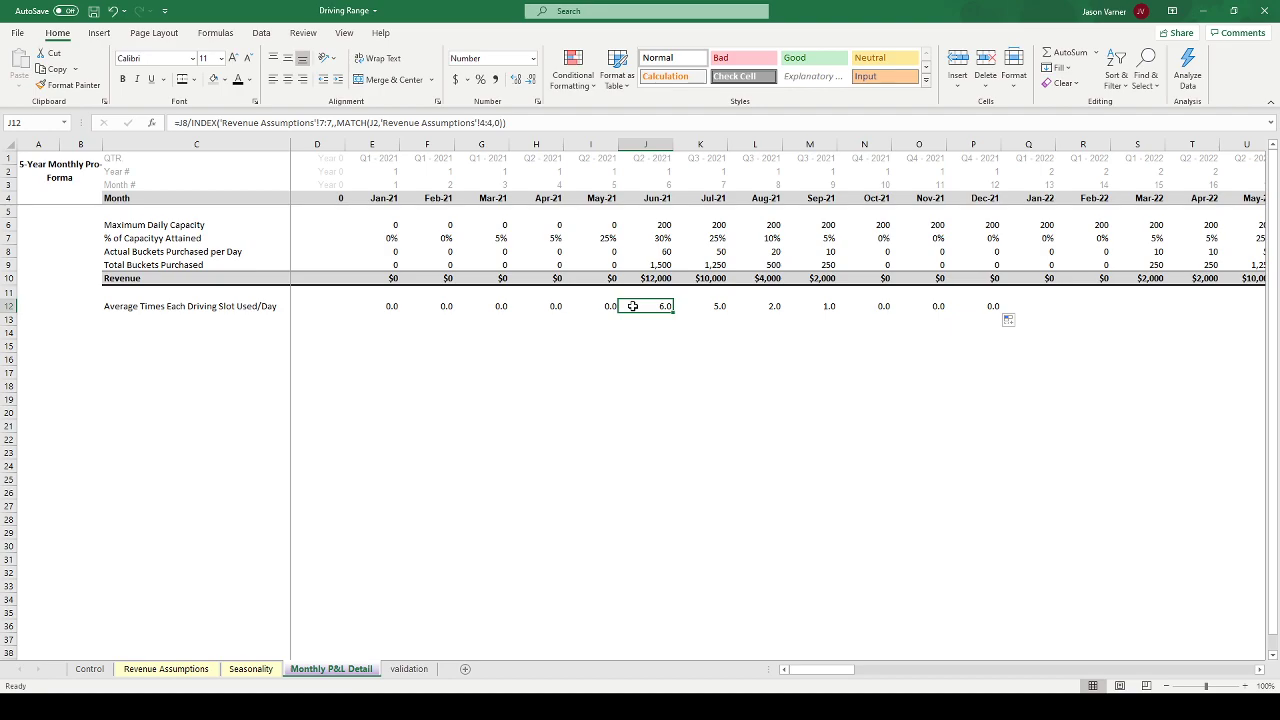
{"action": "left_click_drag", "start_coordinate": [674, 312], "coordinate": [1215, 312]}
{"action": "left_click", "coordinate": [1137, 399]}
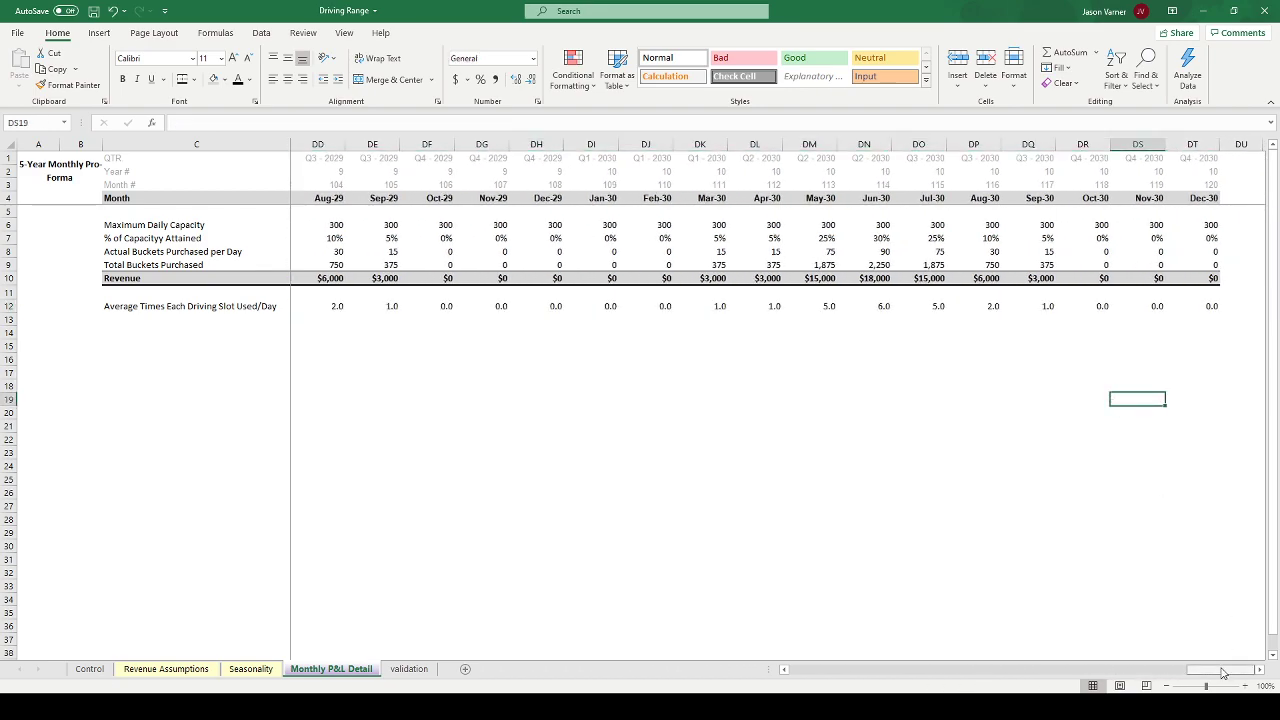
{"action": "left_click_drag", "start_coordinate": [1222, 672], "coordinate": [822, 672]}
{"action": "left_click", "coordinate": [736, 520]}
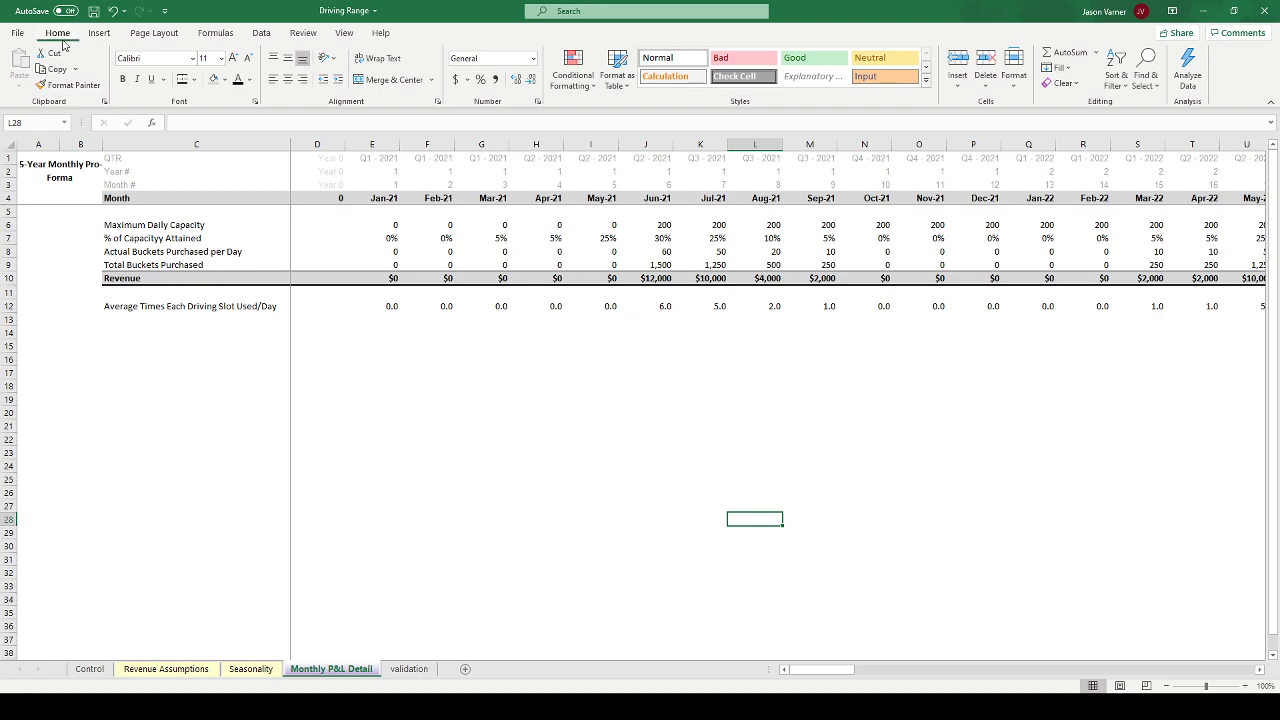
{"action": "left_click", "coordinate": [93, 11]}
- Calculate Jun-21 daily minutes in J16 as J12 times Year 1 average minutes per golfer, and convert them to hours in J17 by dividing by 60
{"action": "left_click", "coordinate": [663, 357]}
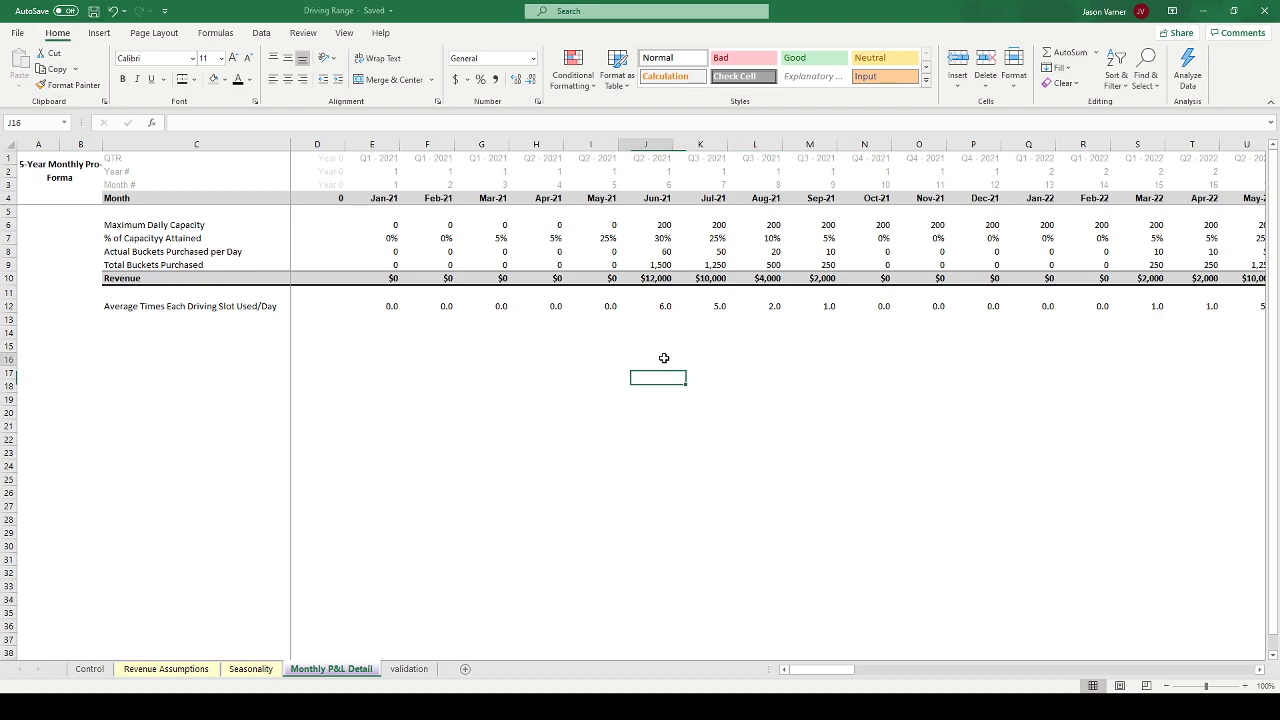
{"action": "type", "text": "="}
{"action": "left_click", "coordinate": [665, 306]}
{"action": "type", "text": "*"}
{"action": "left_click", "coordinate": [175, 668]}
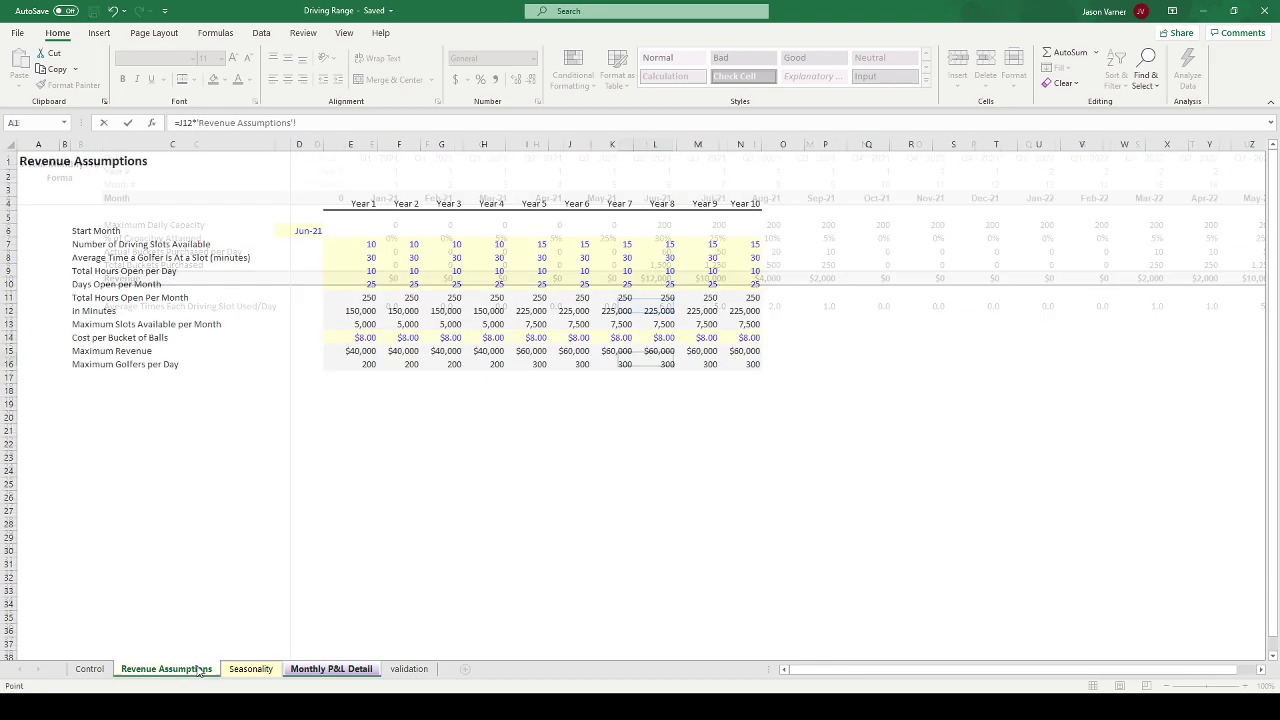
{"action": "left_click", "coordinate": [367, 258]}
{"action": "key", "text": "Return"}
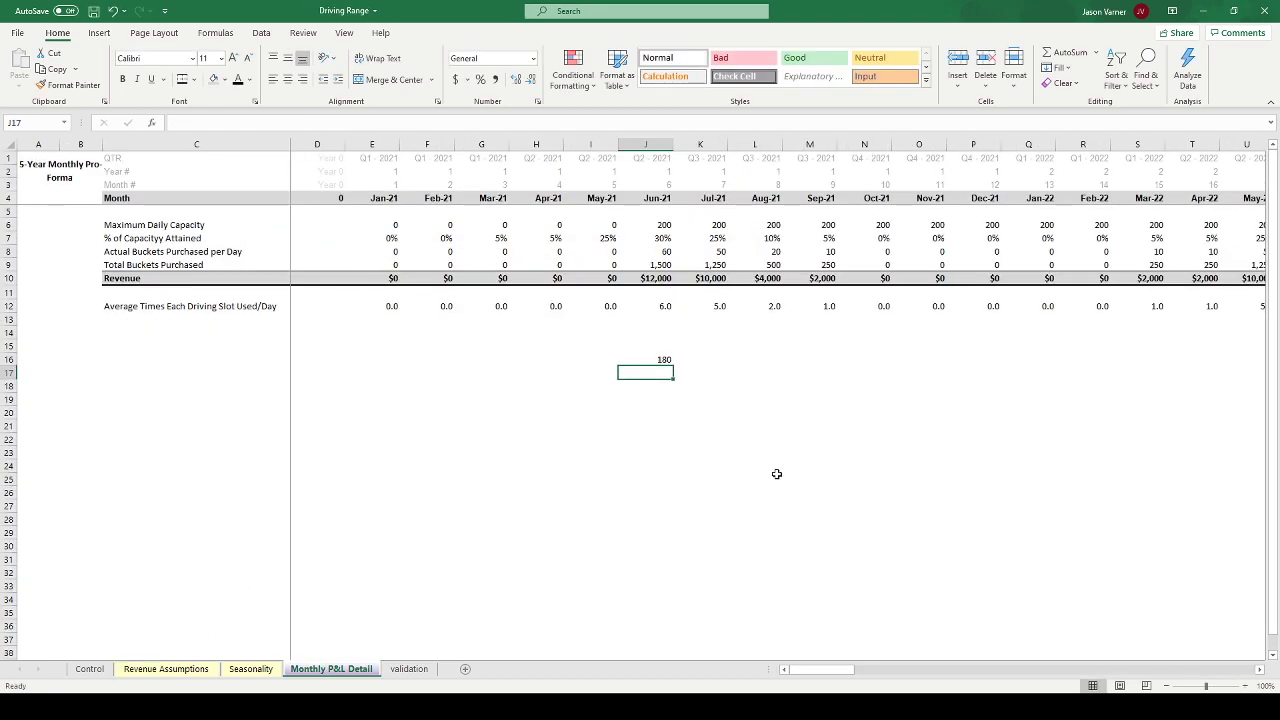
{"action": "type", "text": "="}
{"action": "left_click", "coordinate": [662, 359]}
{"action": "type", "text": "/60"}
{"action": "key", "text": "Return"}
- Clear the temporary minutes and hours calculations in J16 and J17
{"action": "left_click", "coordinate": [665, 346]}
{"action": "left_click_drag", "start_coordinate": [673, 349], "coordinate": [674, 378]}
{"action": "left_click", "coordinate": [806, 400]}
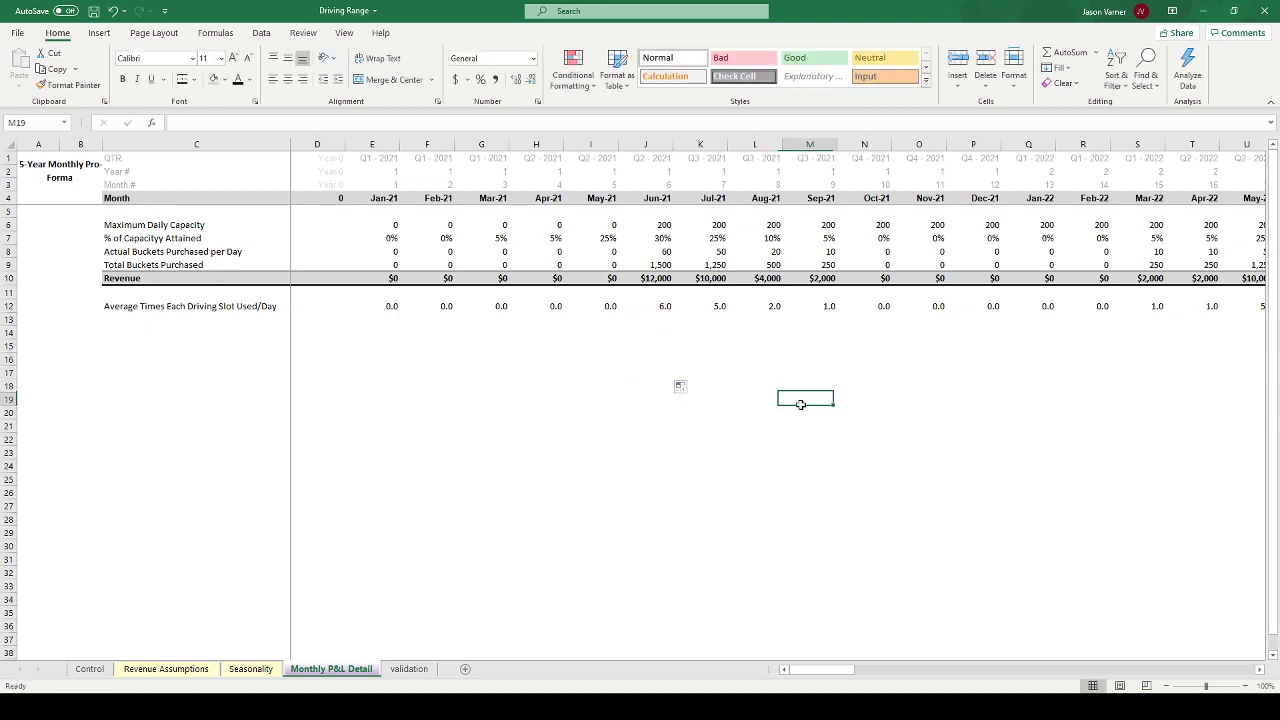
{"action": "left_click", "coordinate": [738, 432]}
{"action": "left_click", "coordinate": [612, 373]}
{"action": "left_click", "coordinate": [683, 363]}
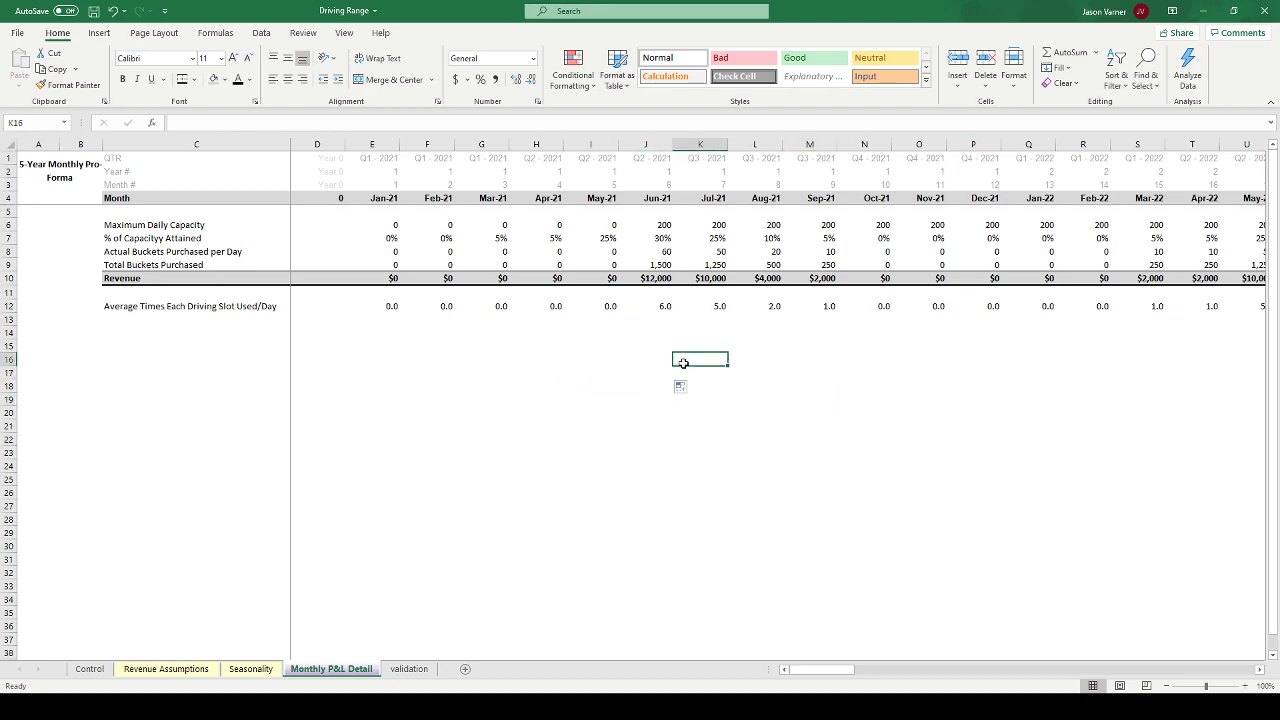
{"action": "left_click", "coordinate": [608, 308]}
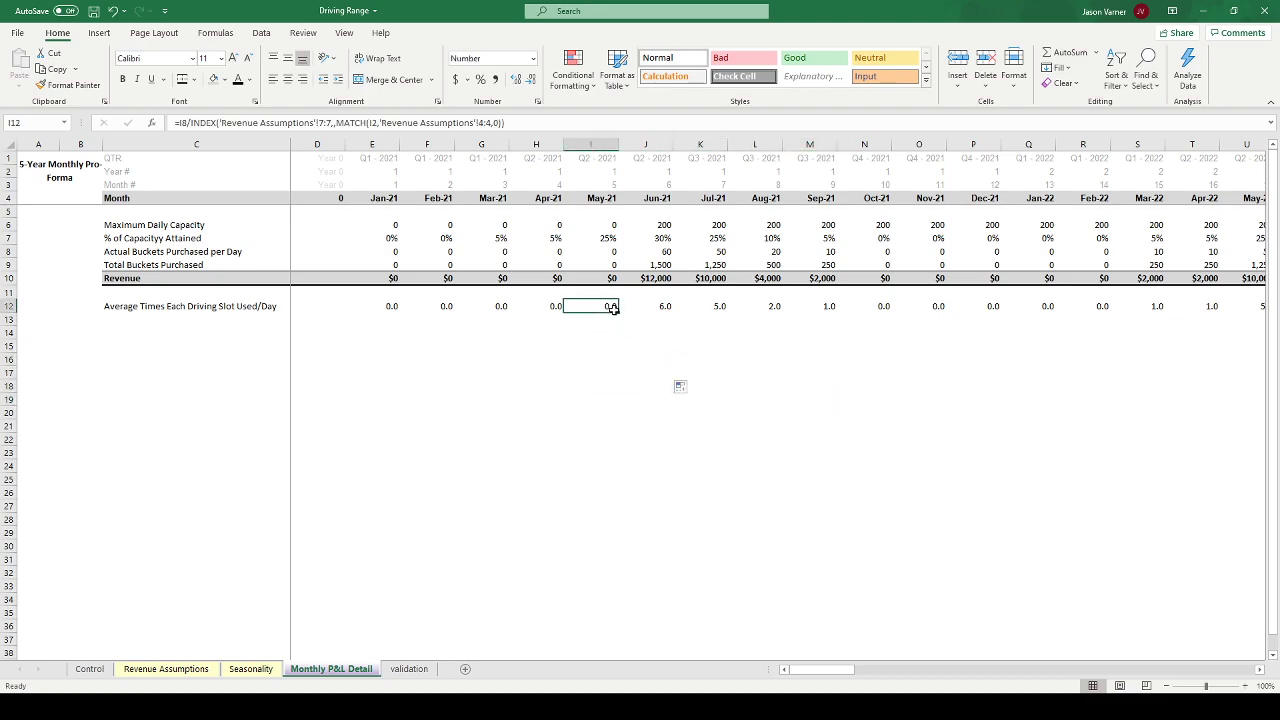
{"action": "left_click", "coordinate": [666, 375]}
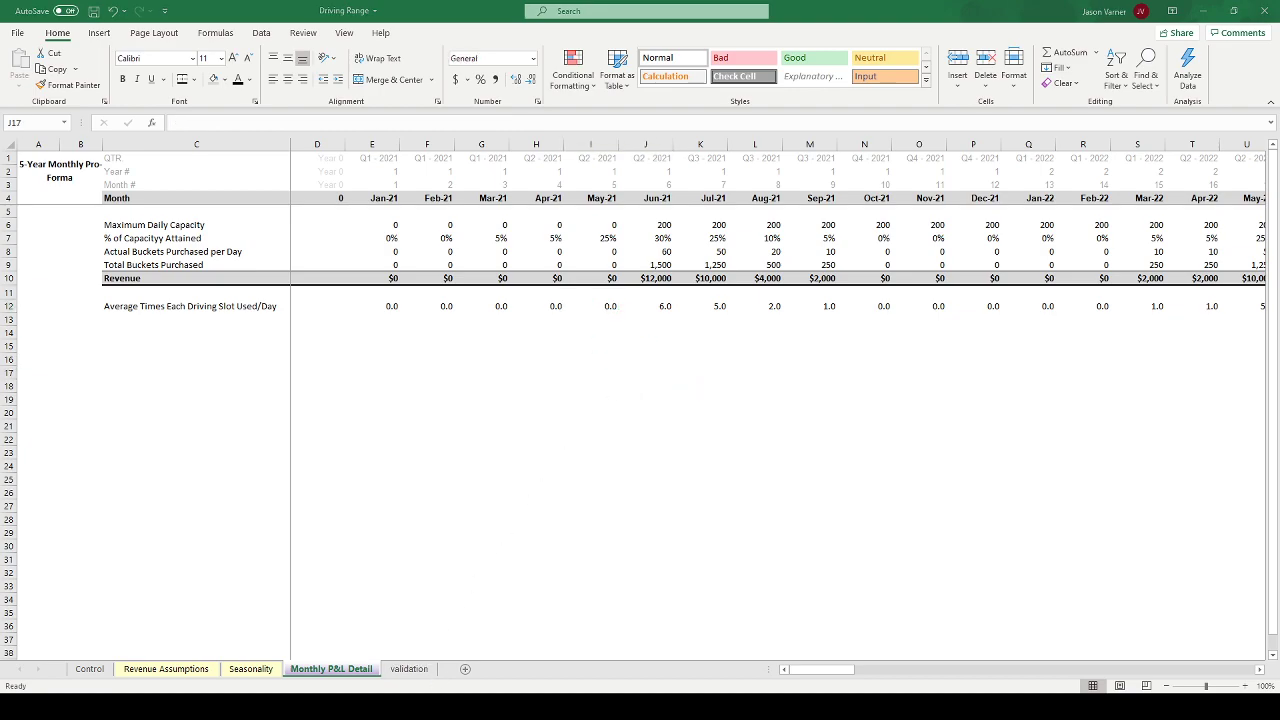
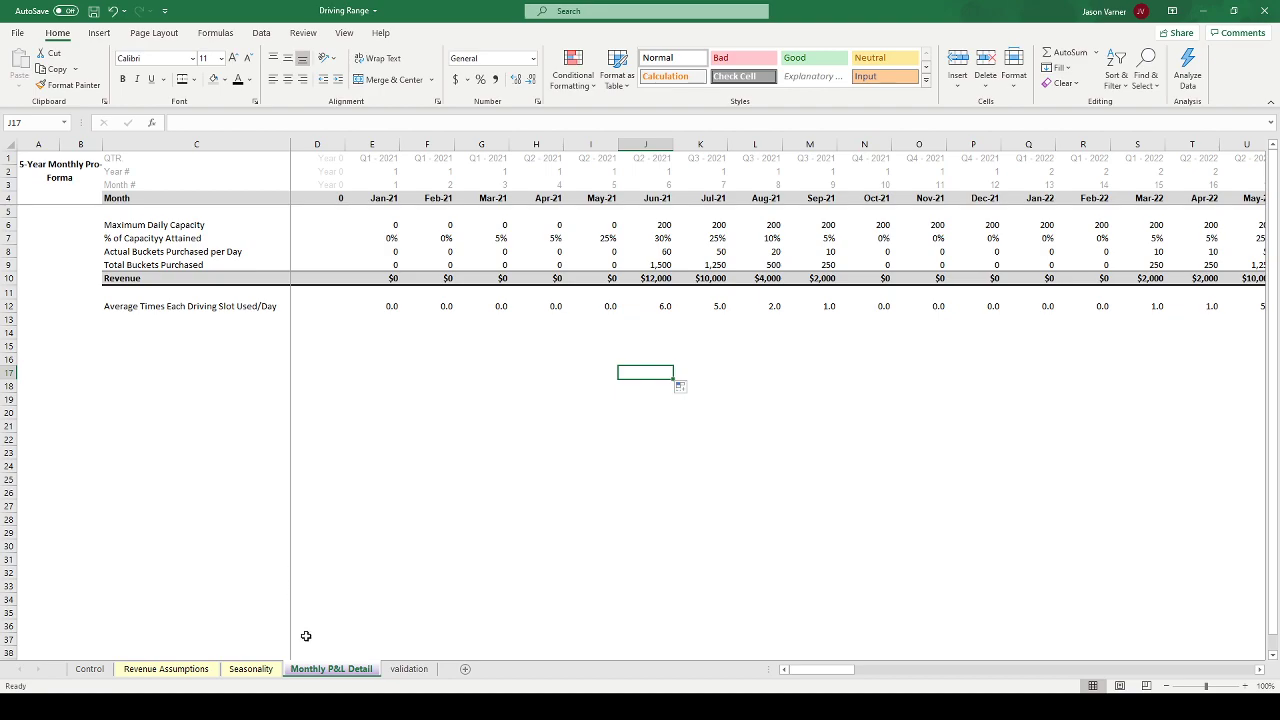
- Add a new worksheet after Monthly P&L Detail and enter "Driving Range Mats" in C4
{"action": "left_click", "coordinate": [465, 669]}
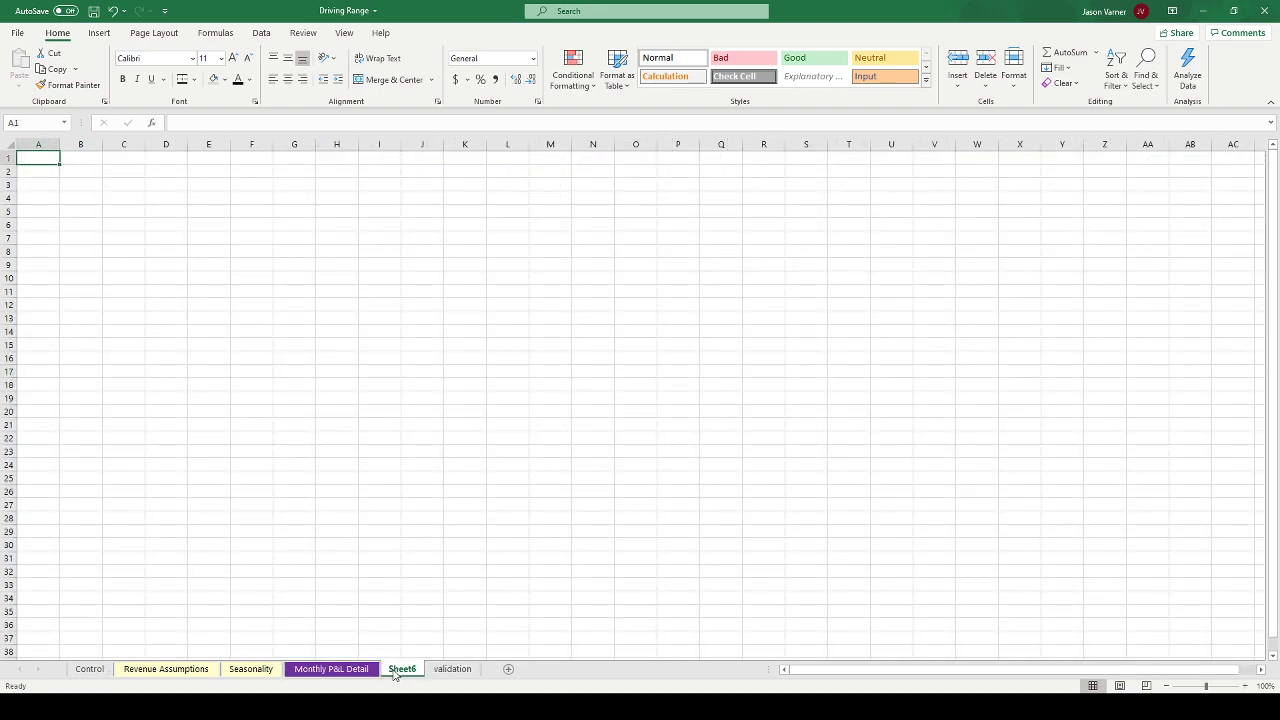
{"action": "left_click", "coordinate": [116, 195]}
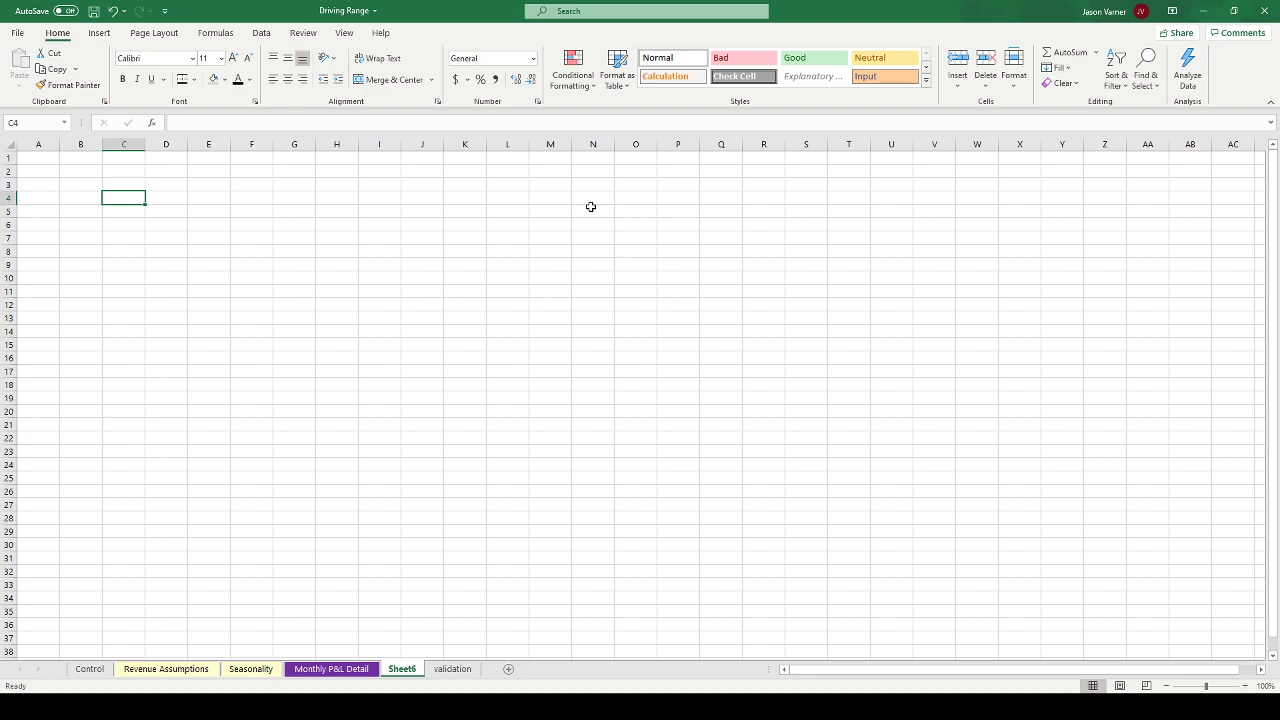
{"action": "type", "text": "Dri"}
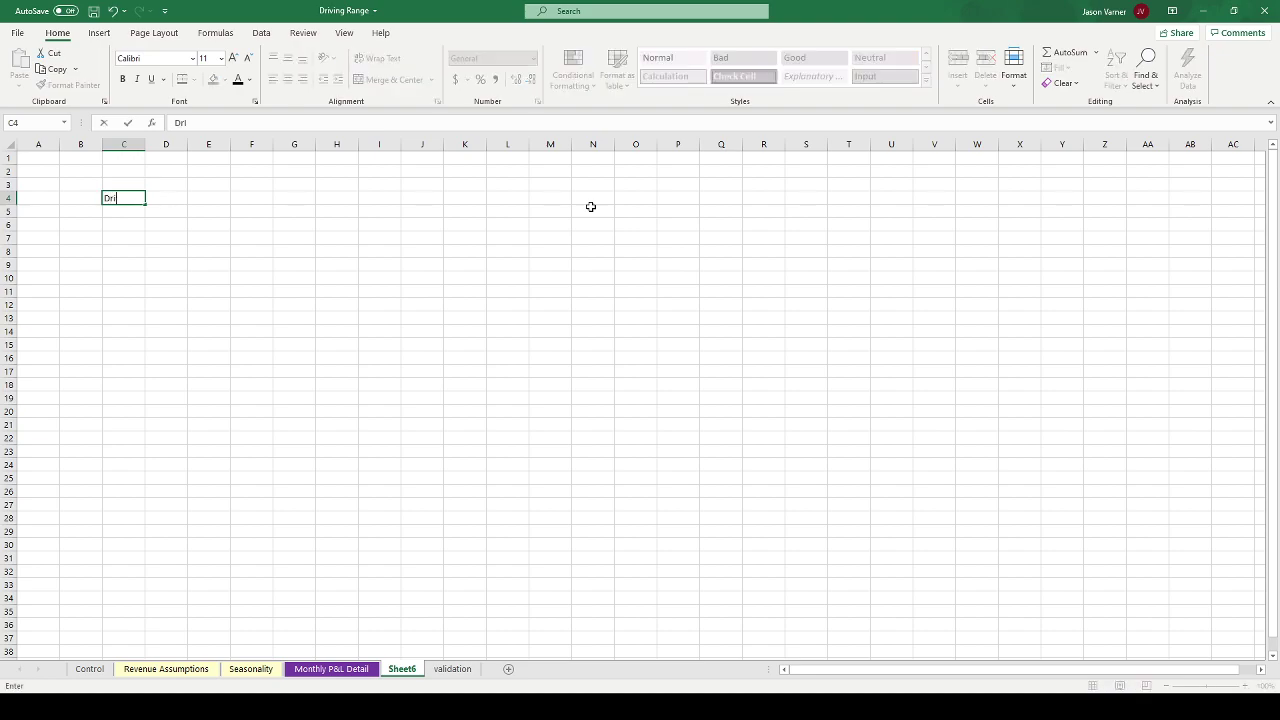
{"action": "type", "text": "ving Range Mats"}
{"action": "key", "text": "Return"}
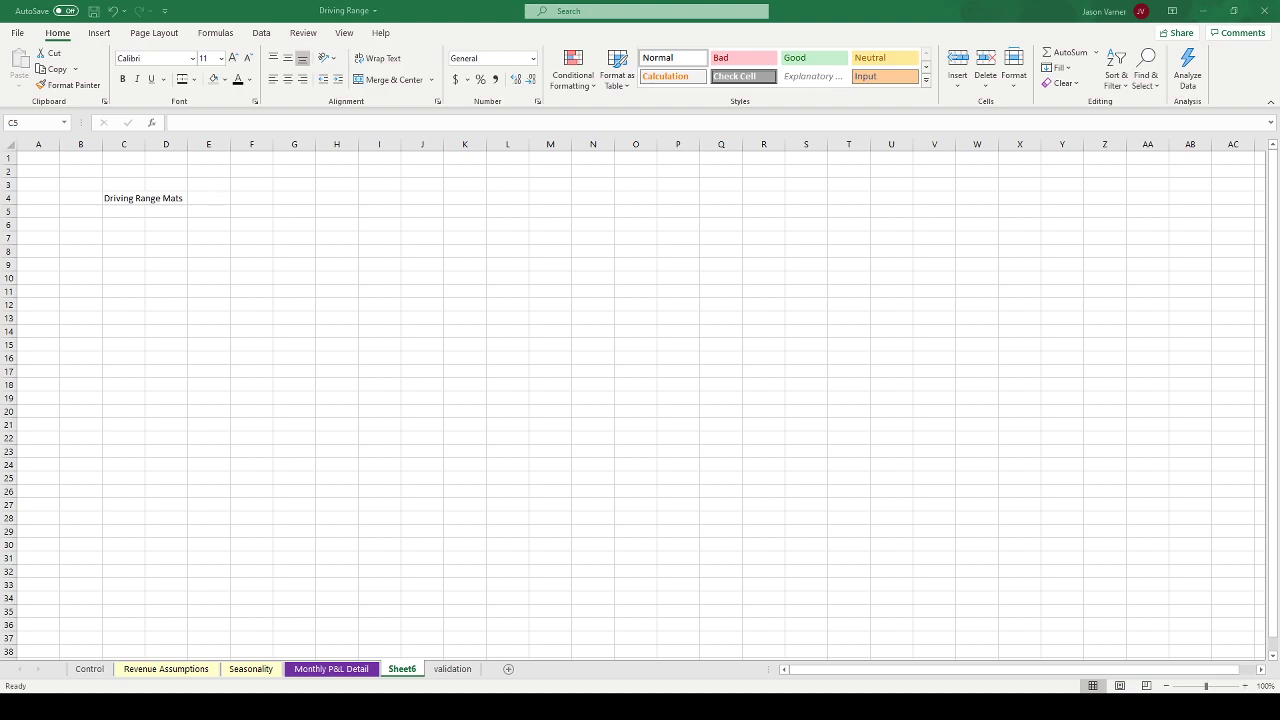
- Paste the copied driving range equipment cost list starting at C9 and clear its formatting
{"action": "left_click", "coordinate": [119, 265]}
{"action": "key", "text": "ctrl+v"}
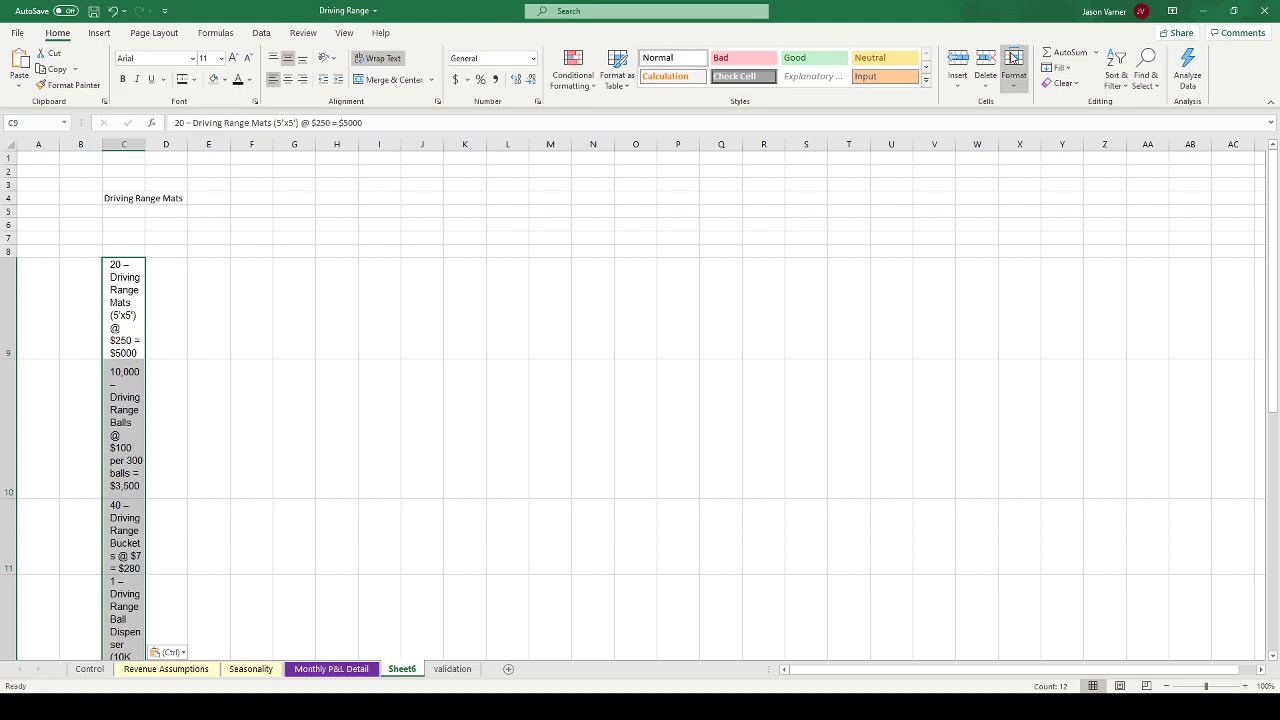
{"action": "left_click", "coordinate": [1085, 115]}
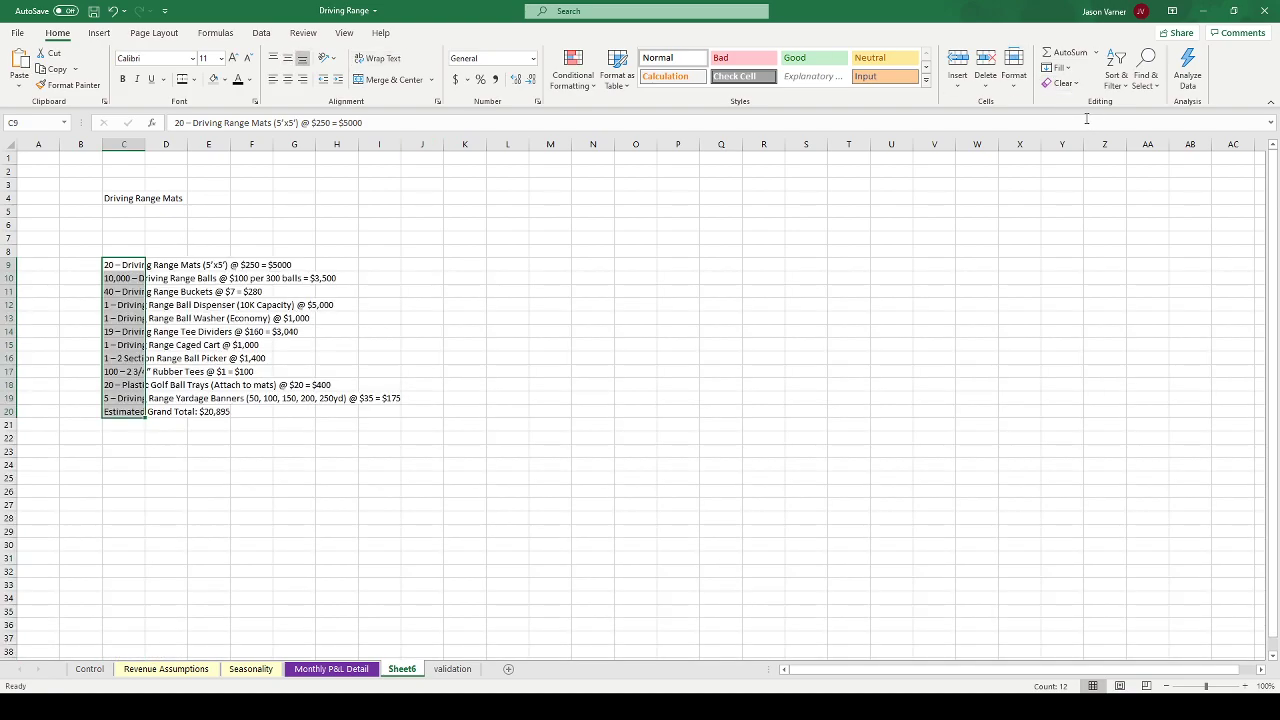
- Move the range mats, balls and buckets lines up one row each, into C8, C9 and C10
{"action": "left_click", "coordinate": [128, 265]}
{"action": "left_click_drag", "start_coordinate": [127, 258], "coordinate": [126, 250]}
{"action": "left_click", "coordinate": [119, 279]}
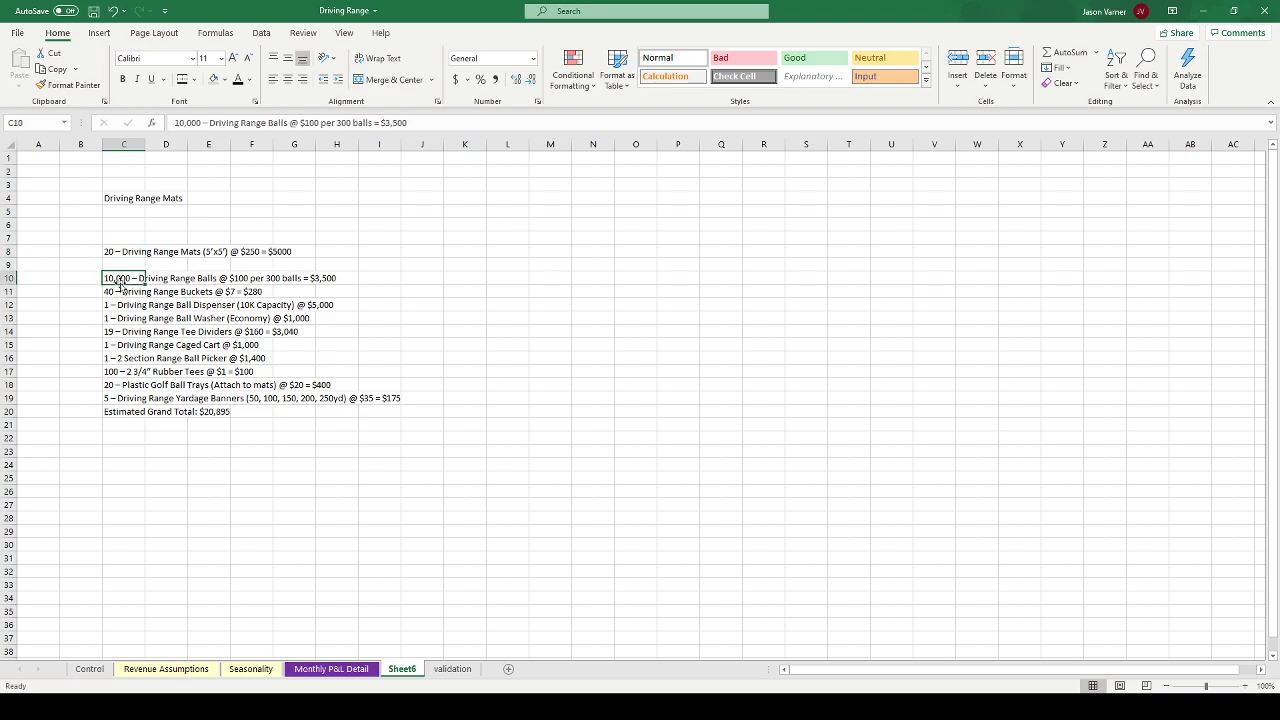
{"action": "left_click_drag", "start_coordinate": [119, 283], "coordinate": [128, 271]}
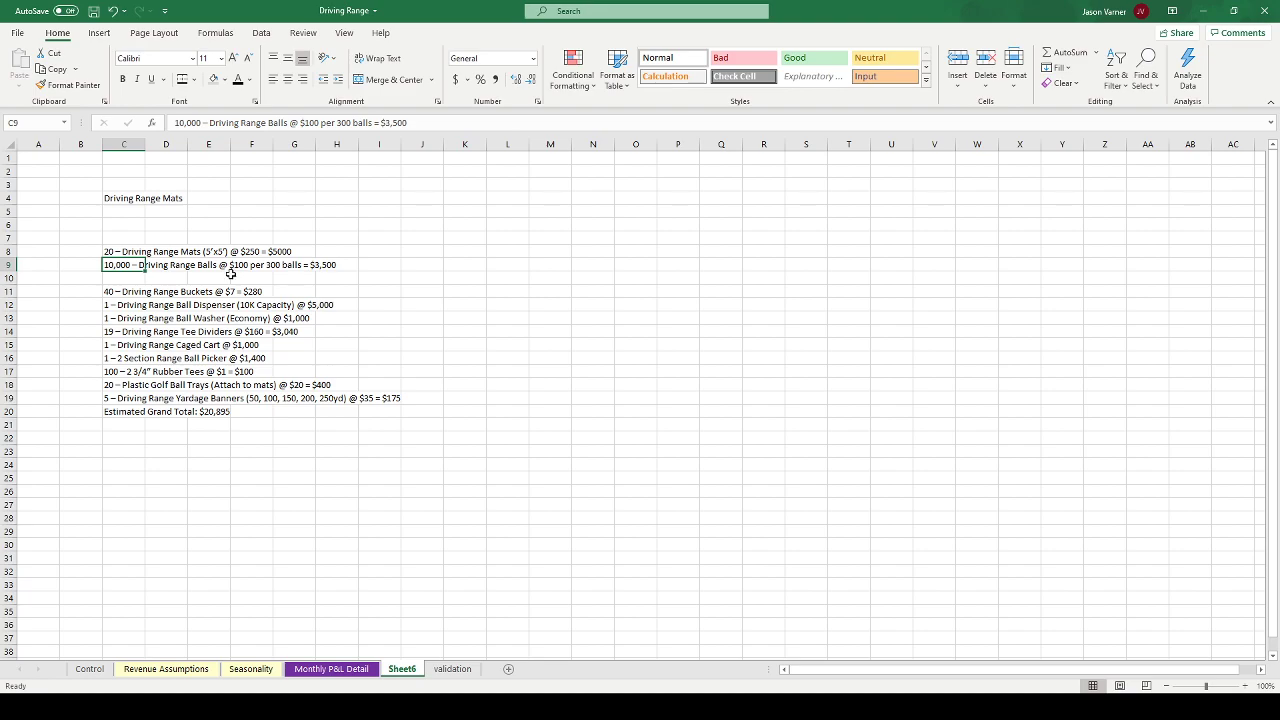
{"action": "left_click", "coordinate": [118, 289]}
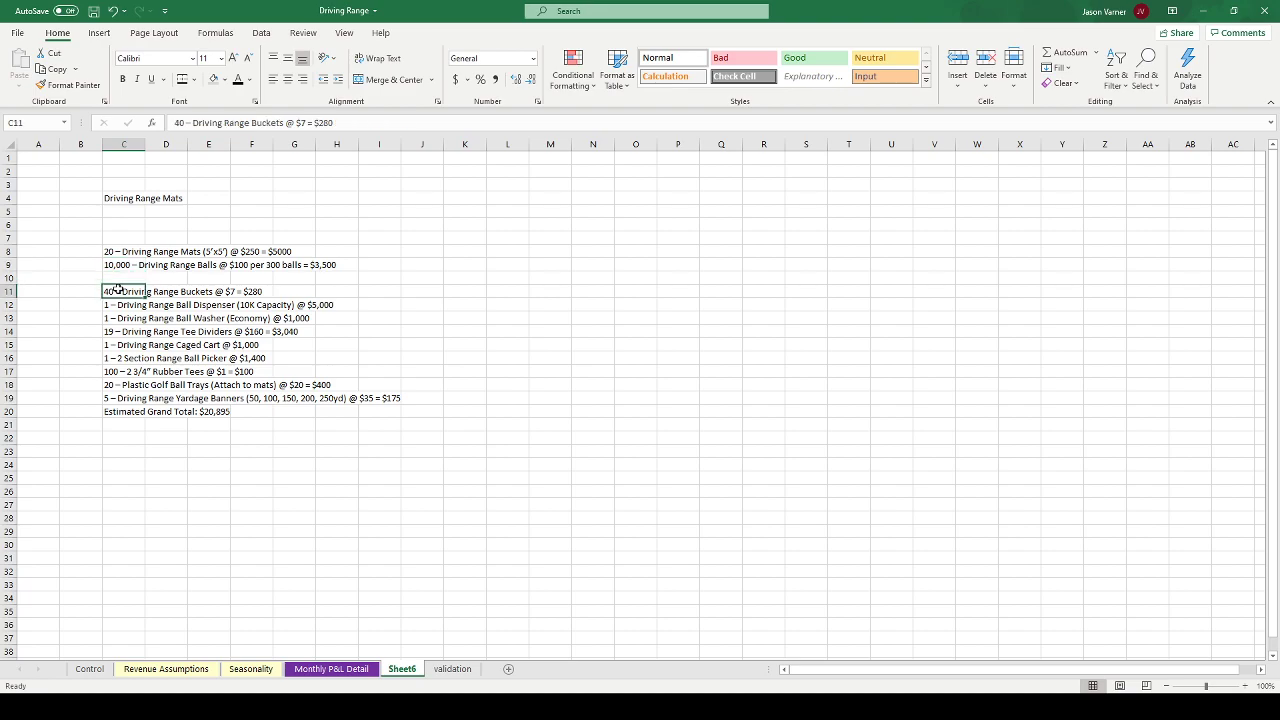
{"action": "left_click_drag", "start_coordinate": [118, 299], "coordinate": [126, 280]}
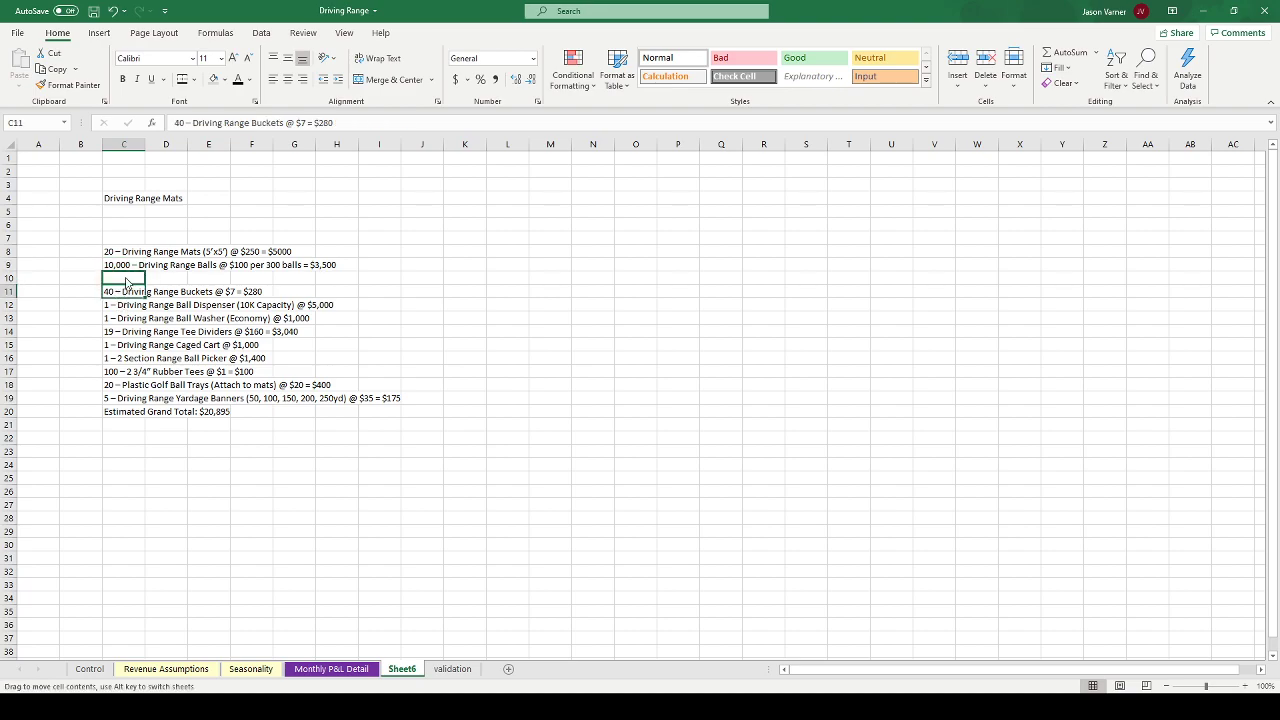
{"action": "left_click_drag", "start_coordinate": [126, 281], "coordinate": [126, 281]}
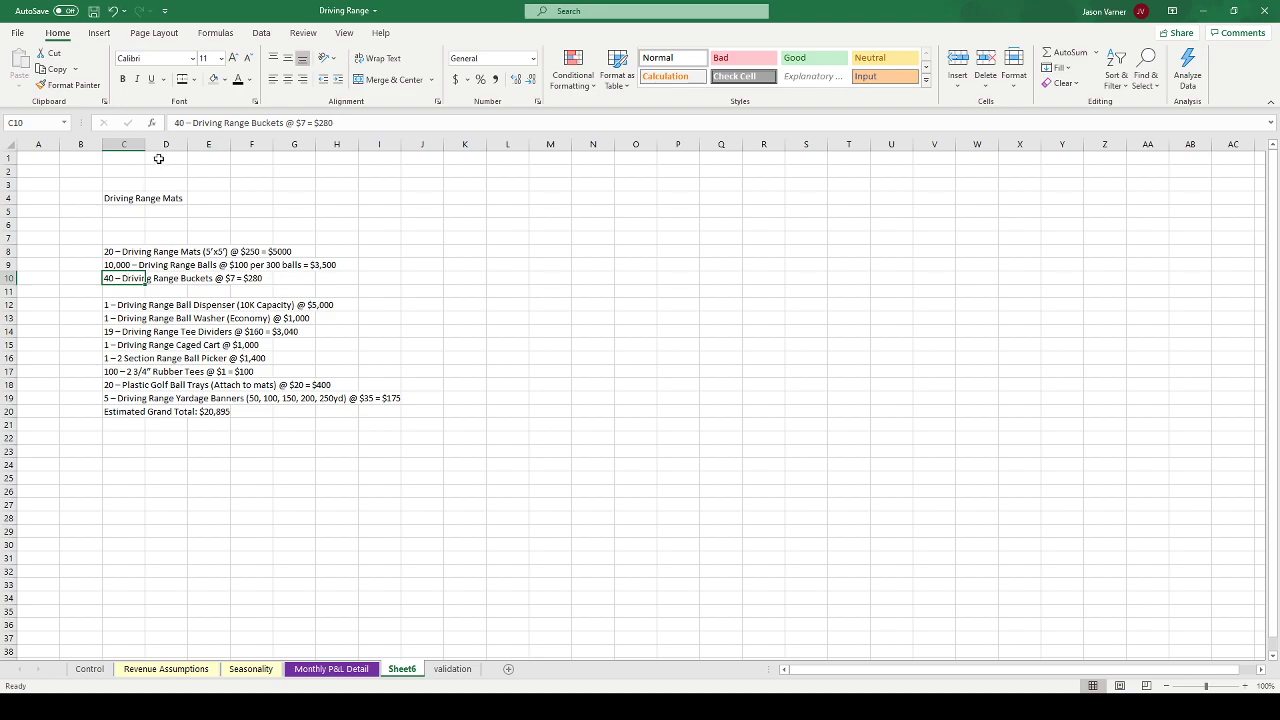
- Widen column C to hold the full equipment descriptions and move the ball dispenser line up to C11
{"action": "left_click_drag", "start_coordinate": [145, 144], "coordinate": [499, 146]}
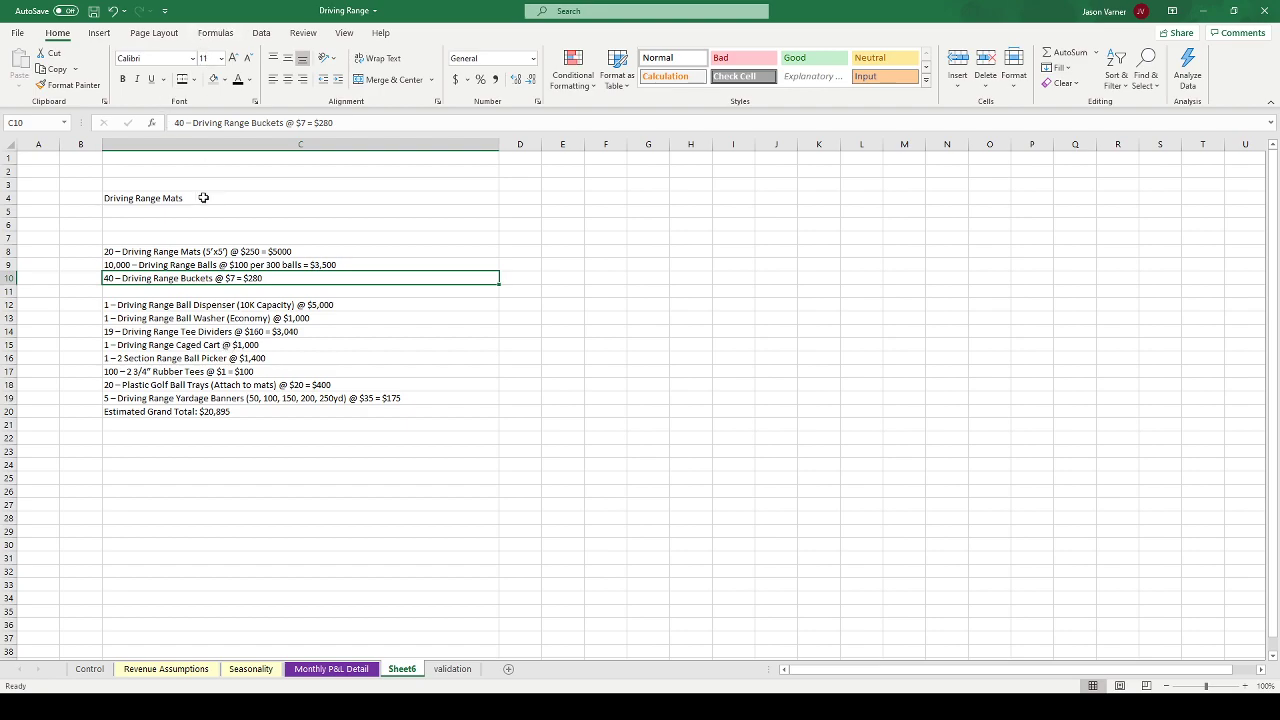
{"action": "left_click", "coordinate": [180, 306]}
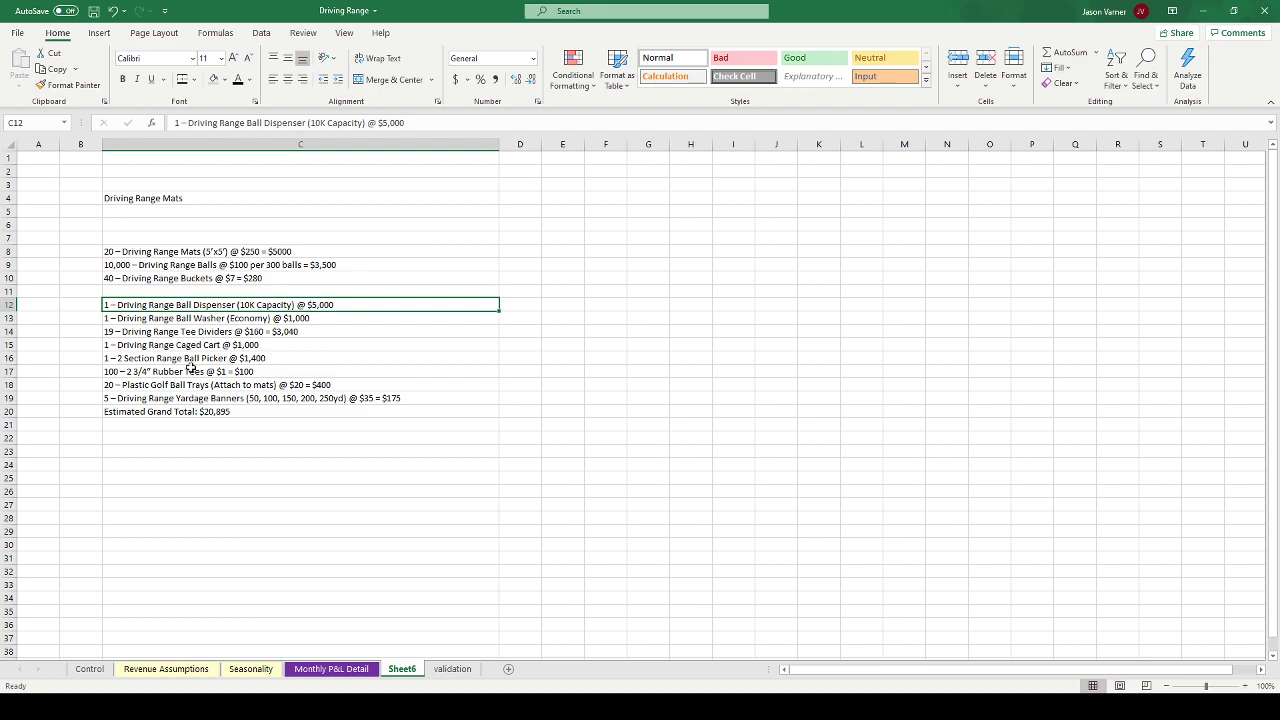
{"action": "left_click_drag", "start_coordinate": [197, 315], "coordinate": [197, 302]}
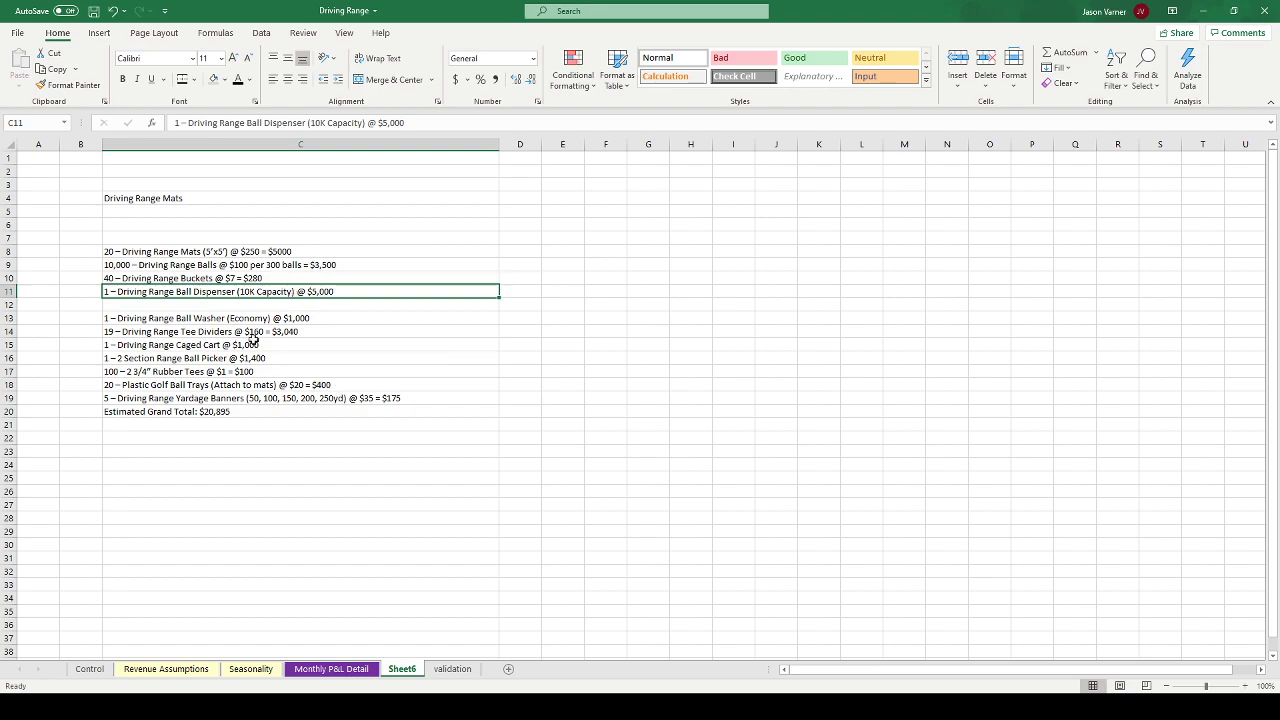
- Move the ball washer line up one row to C12
{"action": "left_click", "coordinate": [430, 707]}
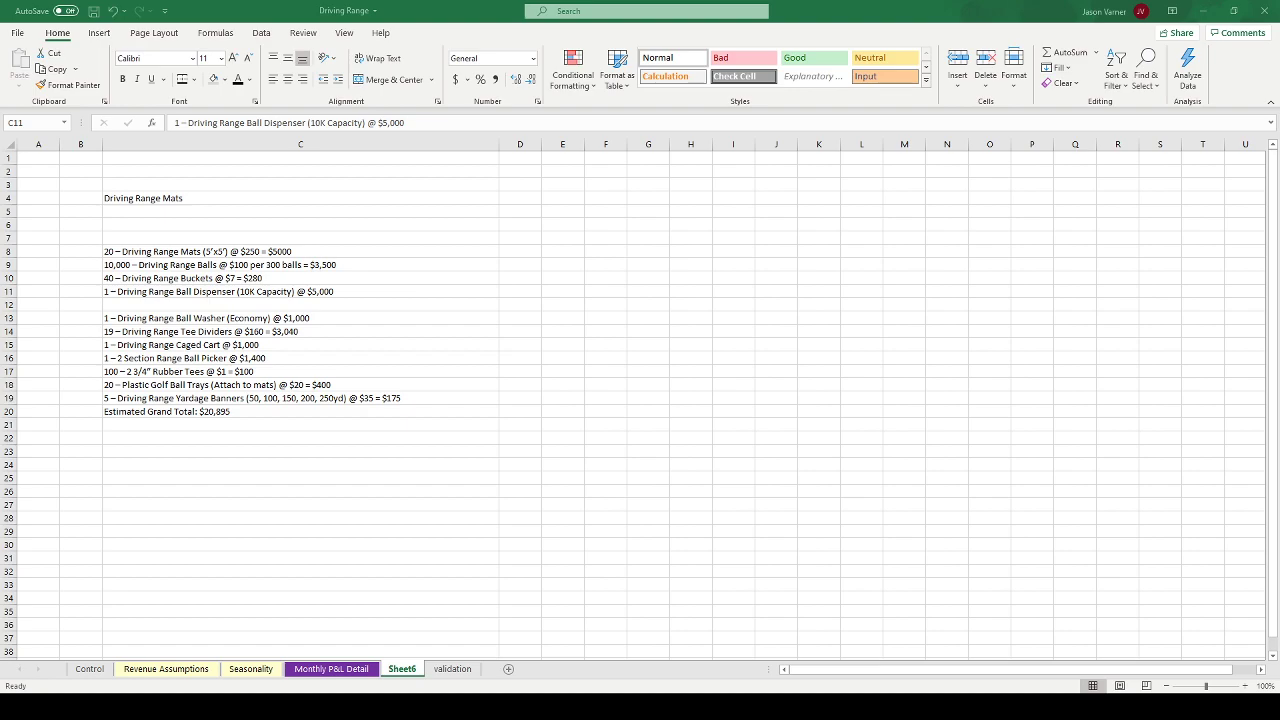
{"action": "key", "text": "alt+Tab"}
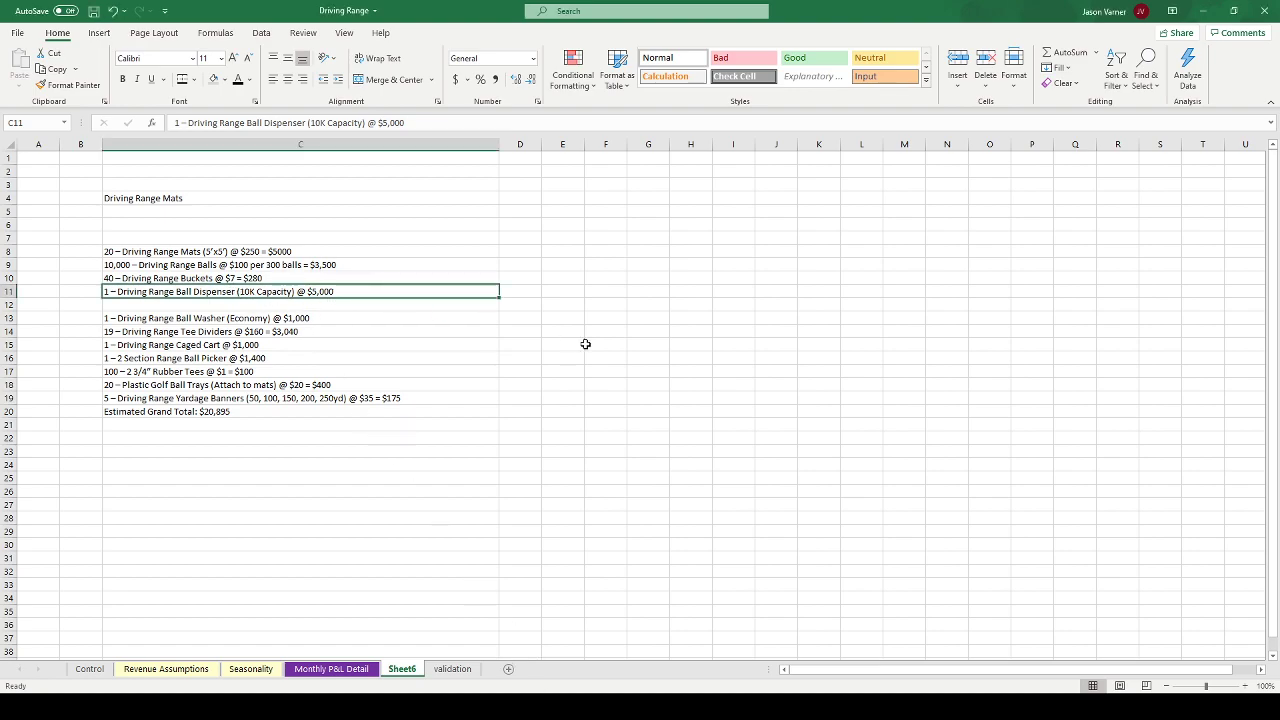
{"action": "left_click", "coordinate": [593, 298]}
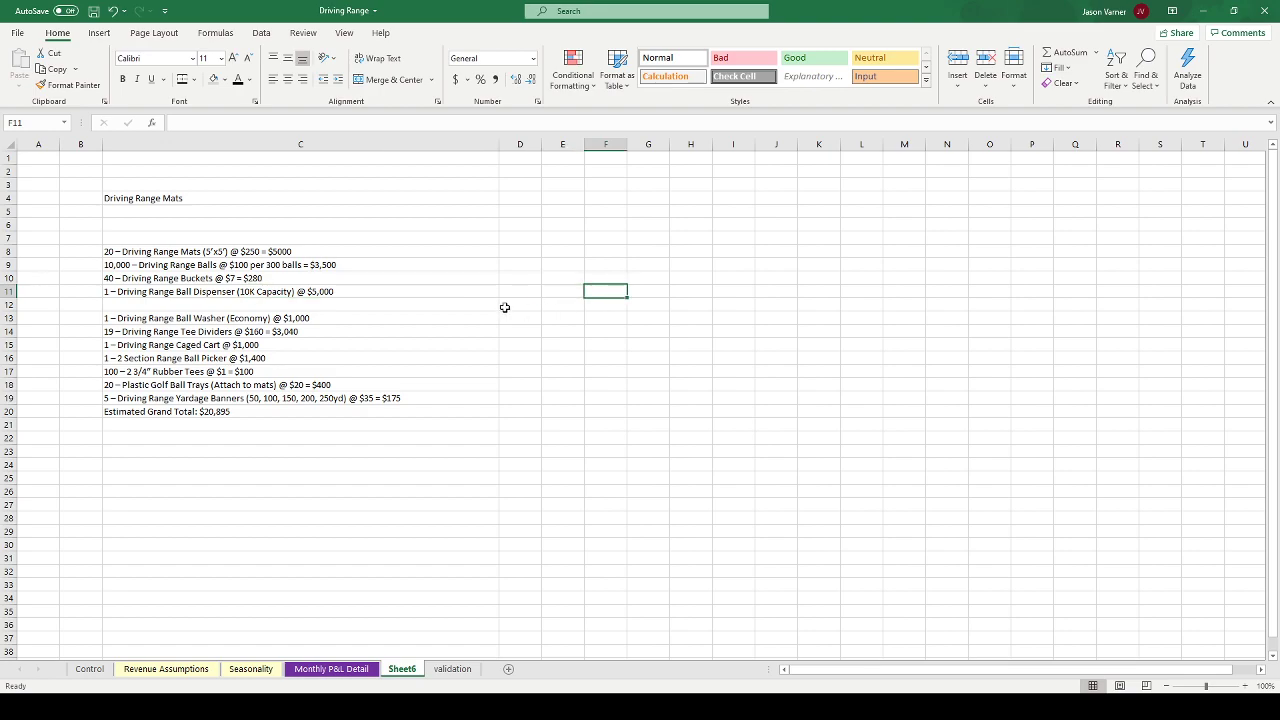
{"action": "left_click", "coordinate": [322, 290]}
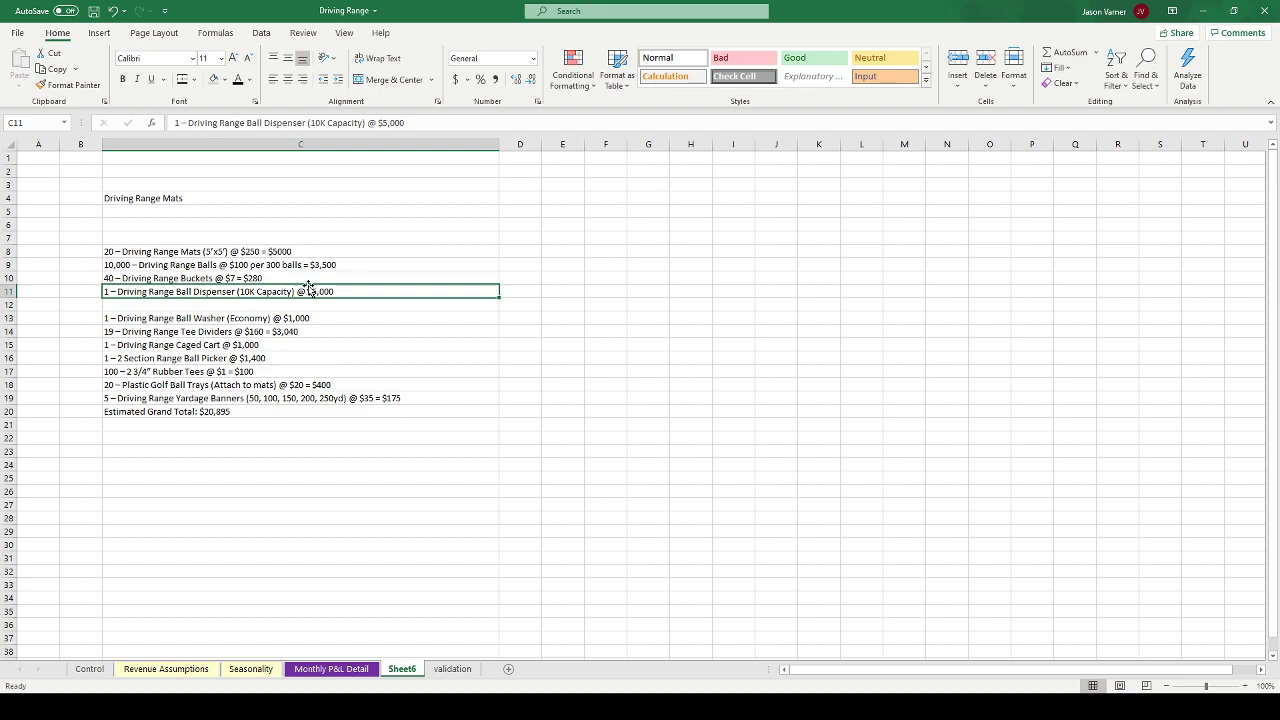
{"action": "left_click", "coordinate": [263, 317]}
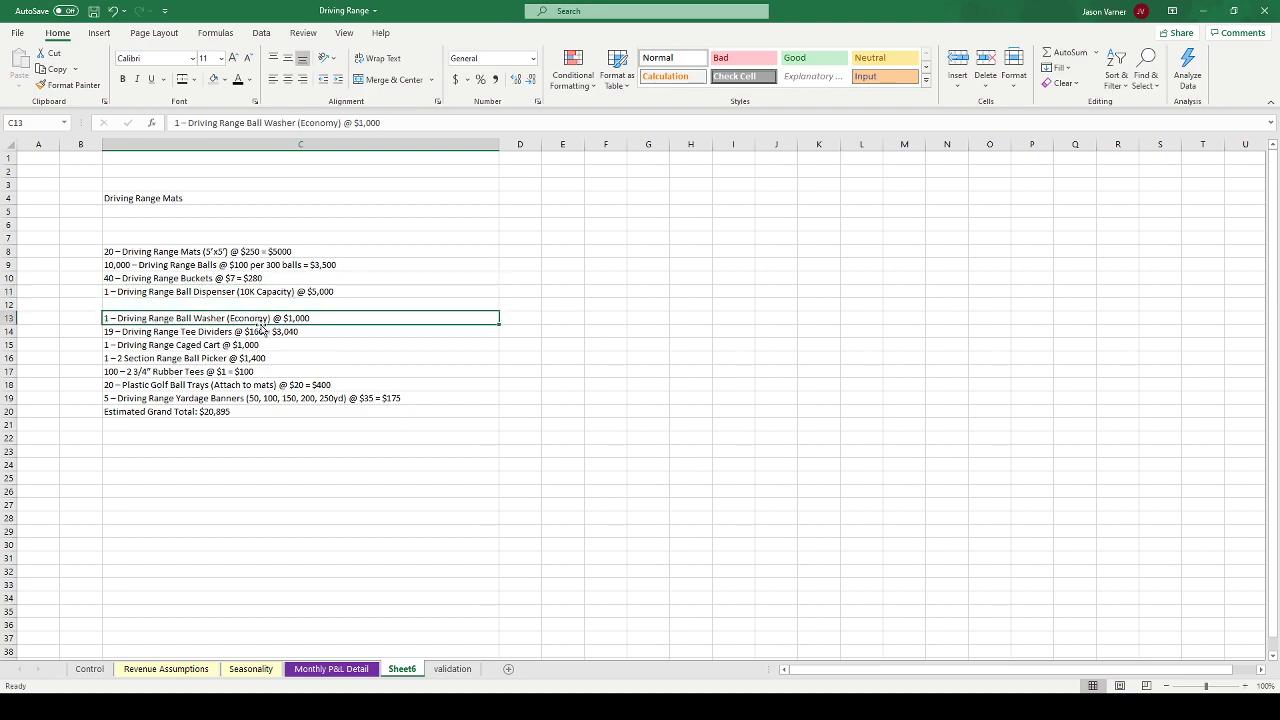
{"action": "left_click_drag", "start_coordinate": [262, 325], "coordinate": [262, 312]}
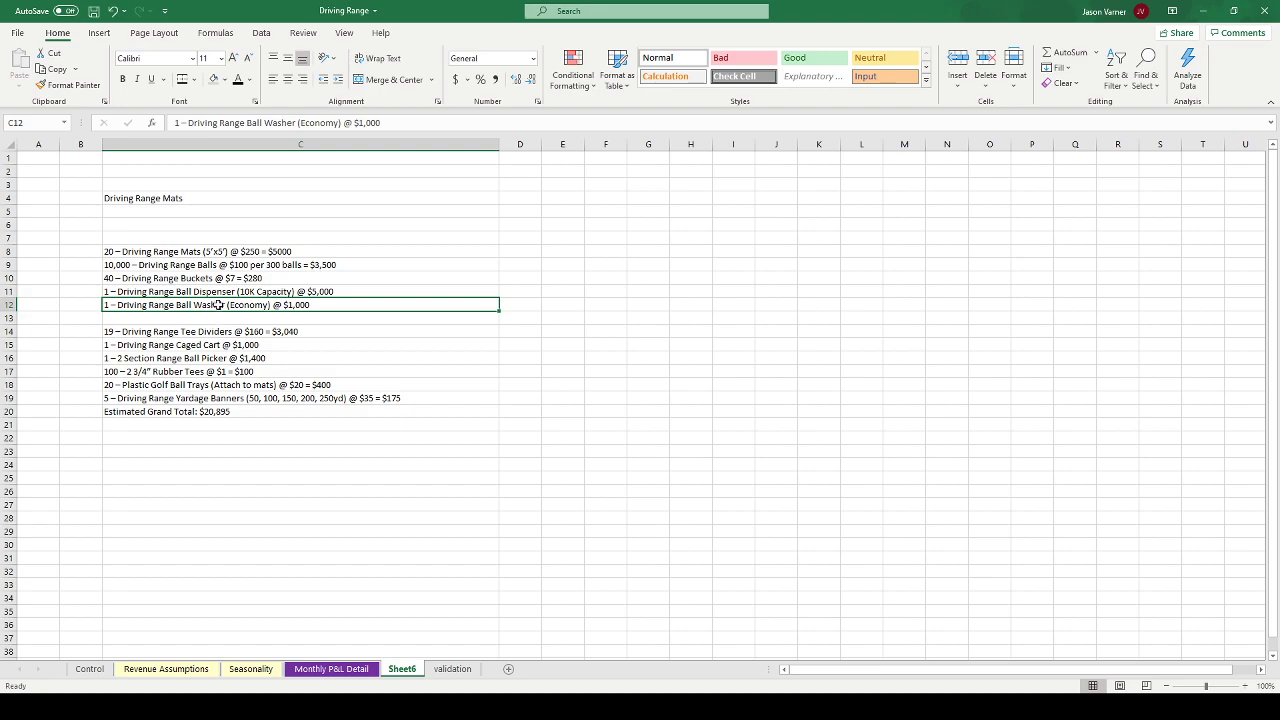
{"action": "left_click", "coordinate": [212, 292]}
{"action": "left_click", "coordinate": [210, 305]}
{"action": "left_click", "coordinate": [207, 292]}
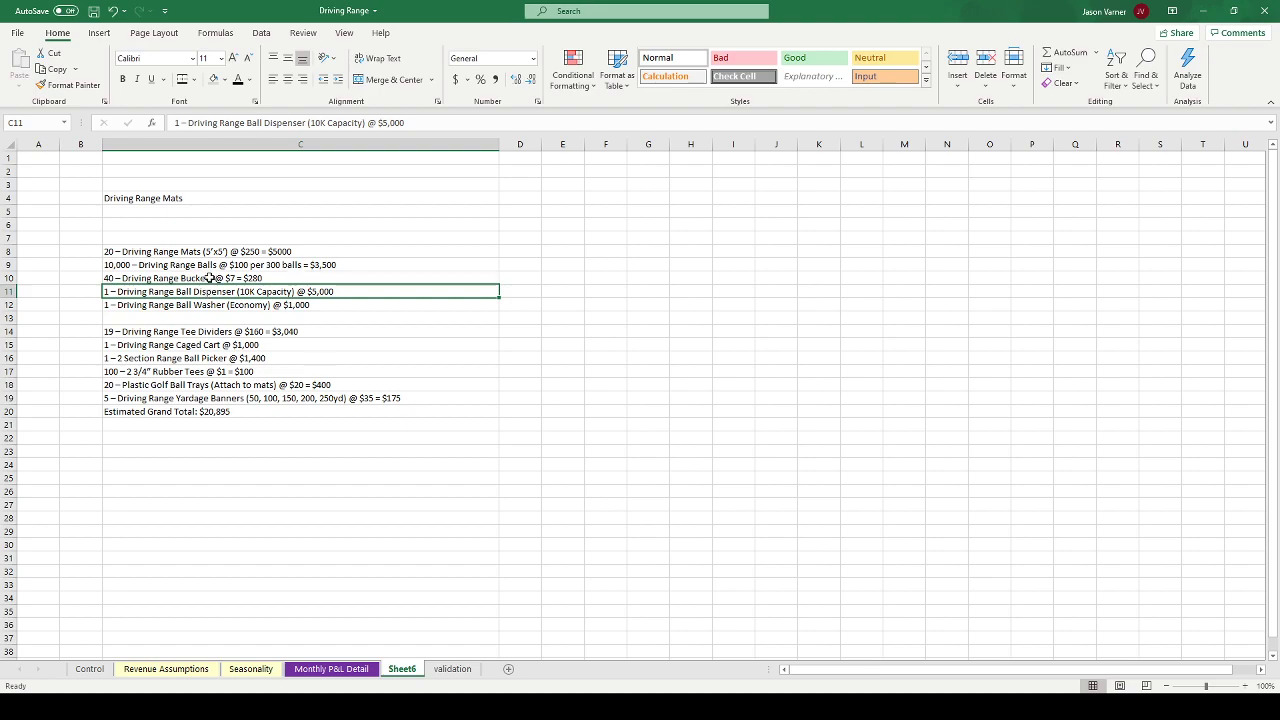
{"action": "left_click", "coordinate": [211, 305]}
{"action": "left_click", "coordinate": [213, 294]}
{"action": "left_click", "coordinate": [210, 303]}
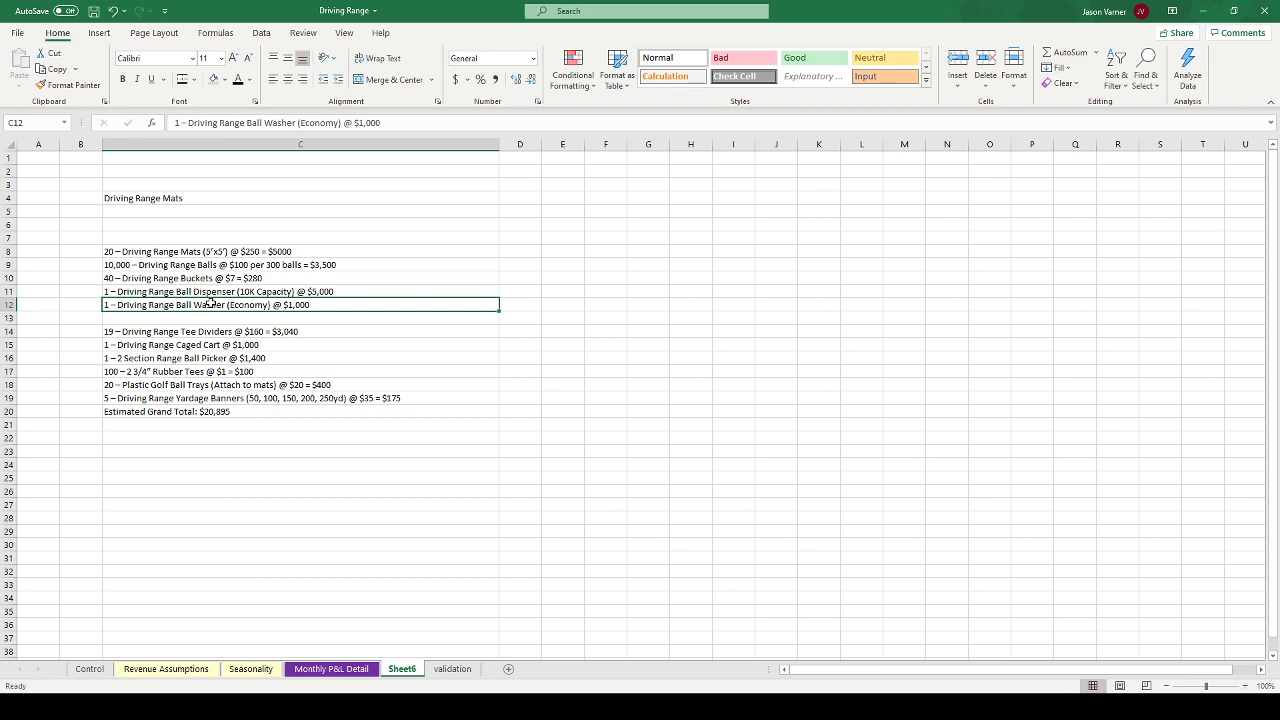
{"action": "left_click", "coordinate": [214, 293]}
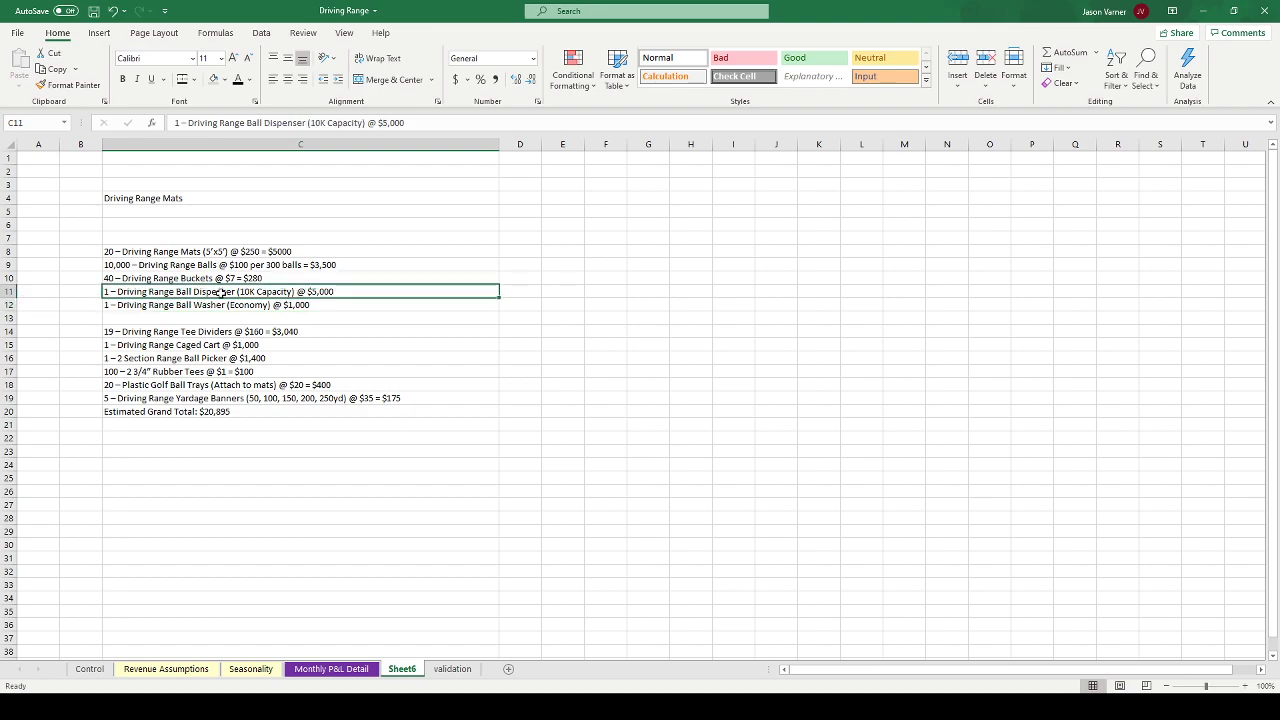
{"action": "left_click", "coordinate": [214, 303]}
{"action": "left_click", "coordinate": [216, 292]}
{"action": "left_click", "coordinate": [209, 303]}
{"action": "left_click", "coordinate": [210, 291]}
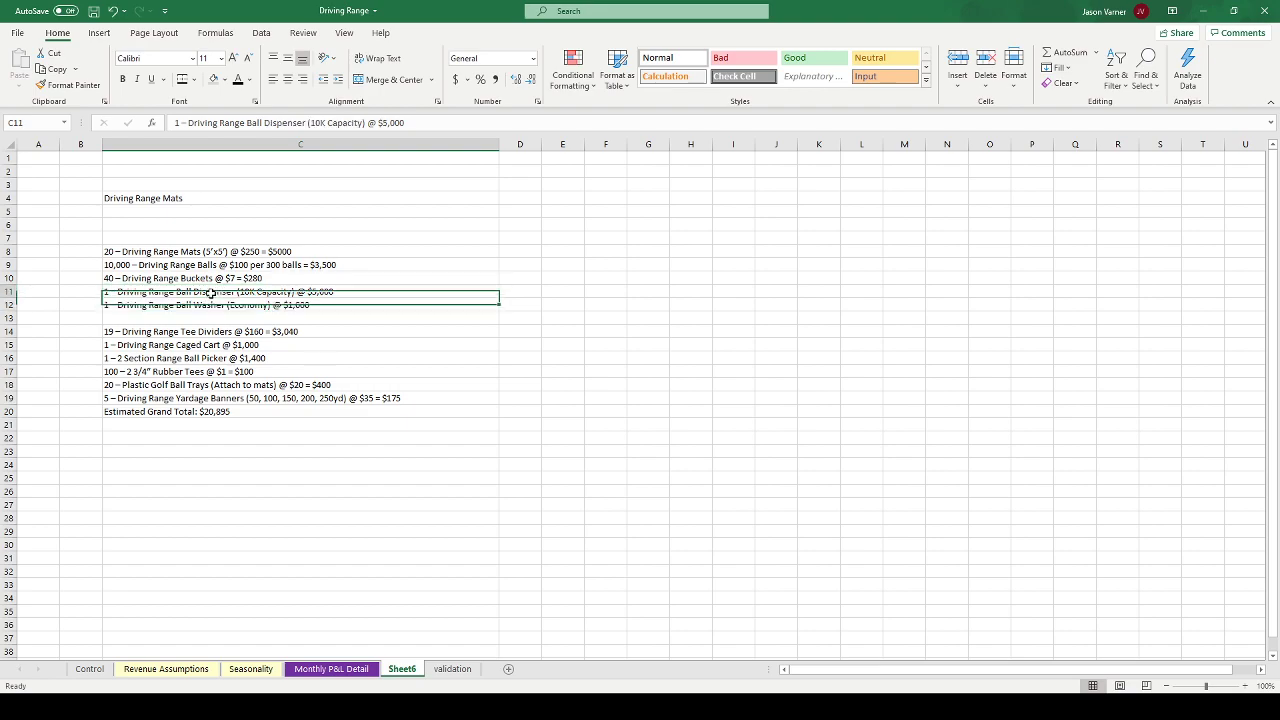
{"action": "left_click", "coordinate": [204, 303]}
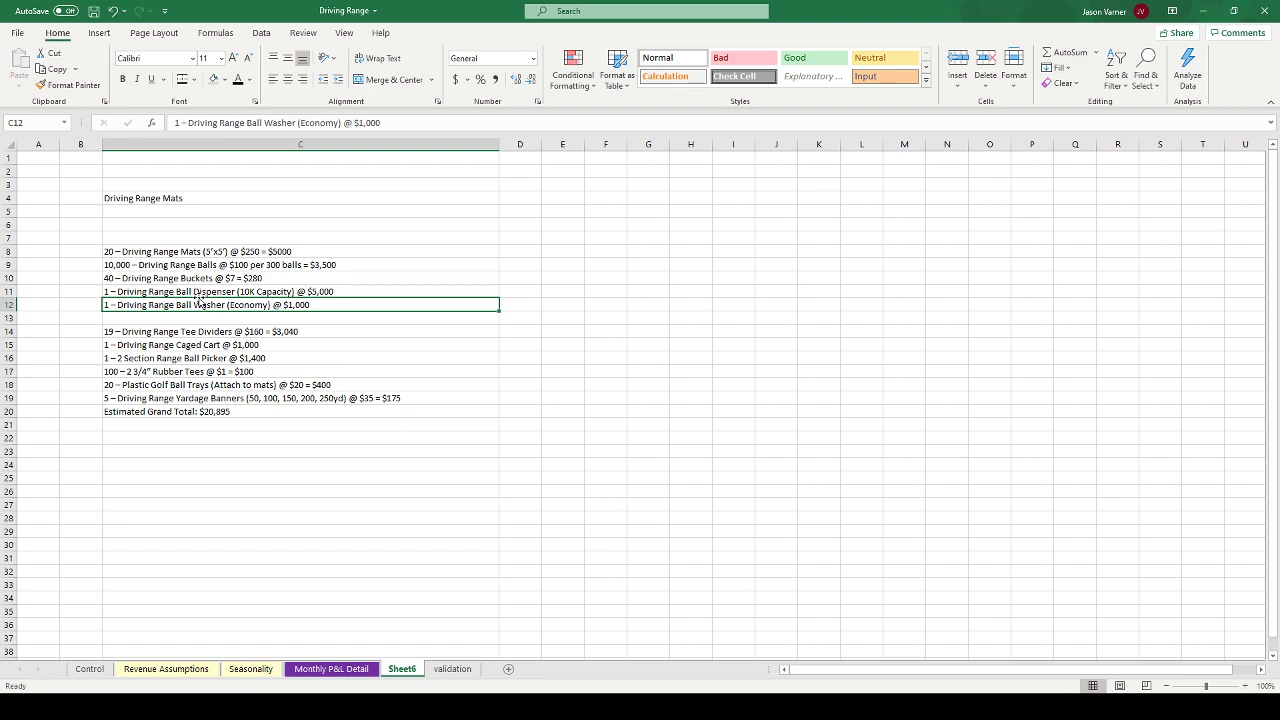
- Move the tee dividers line up one row to C13
{"action": "left_click", "coordinate": [195, 332]}
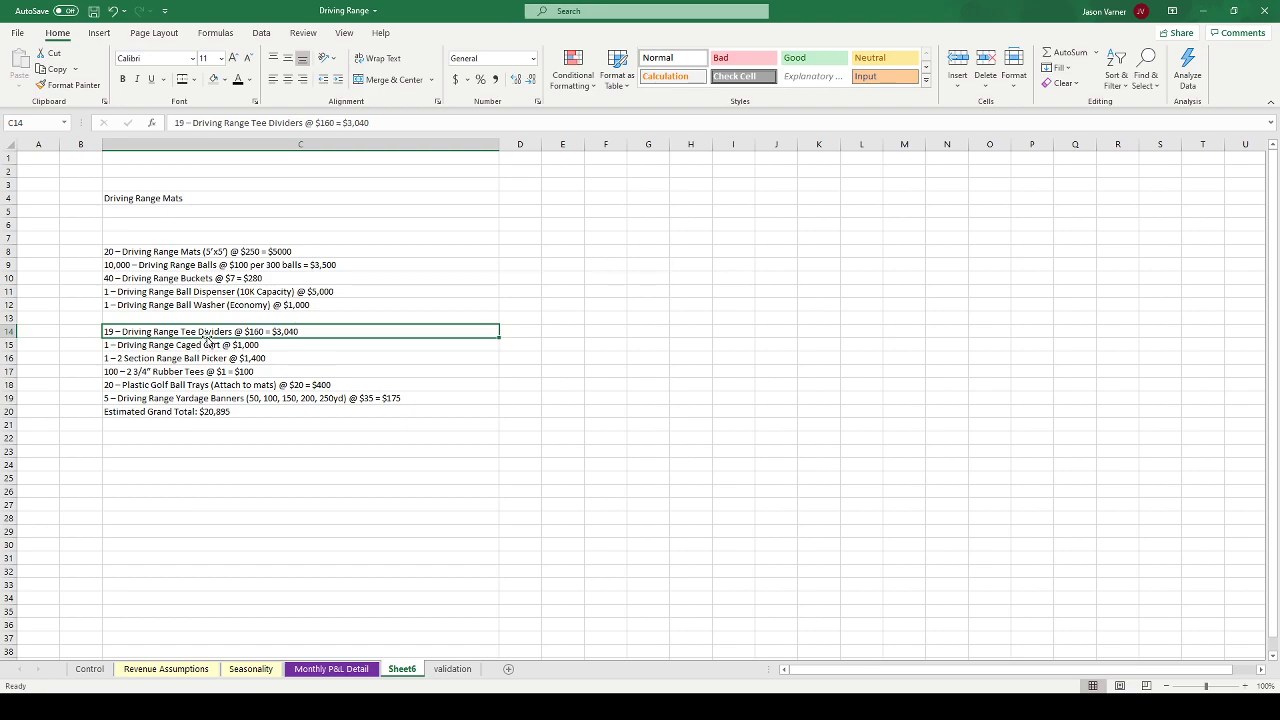
{"action": "left_click_drag", "start_coordinate": [207, 338], "coordinate": [214, 316]}
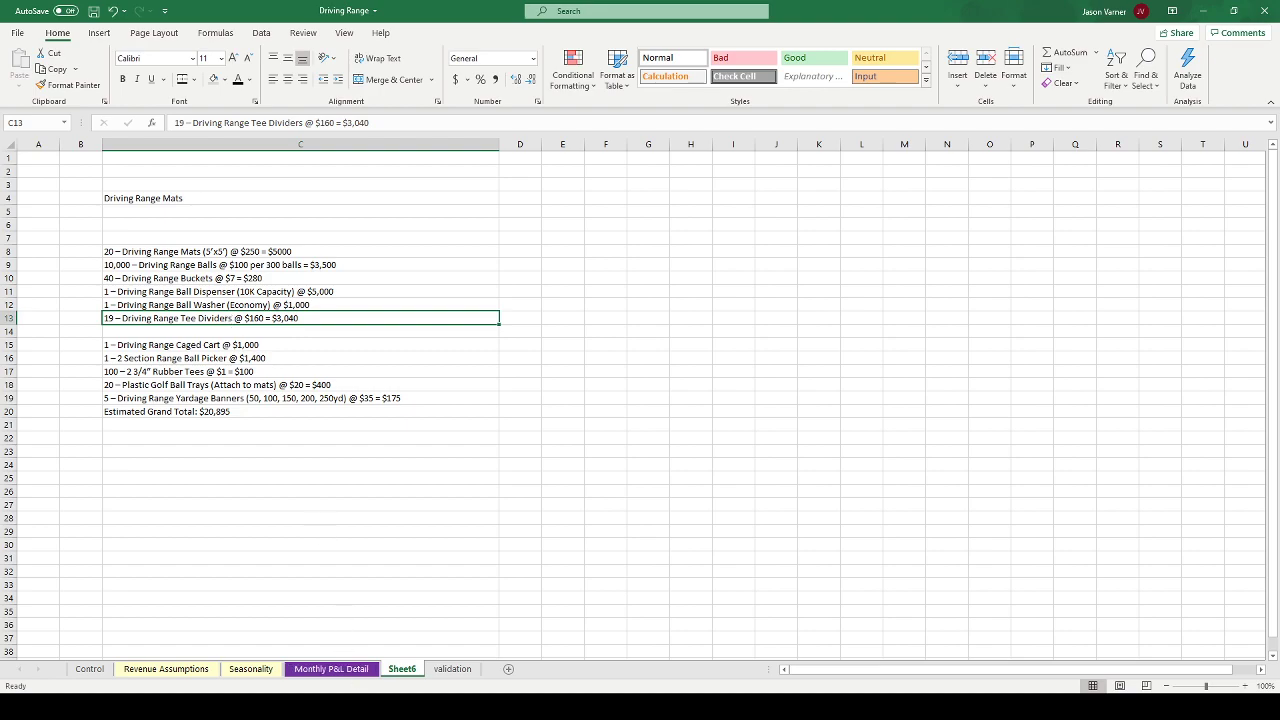
{"action": "key", "text": "alt+Tab"}
- Calculate the cost of 20 tee dividers in D13 with =20*160 and clear the cell again
{"action": "left_click", "coordinate": [523, 319]}
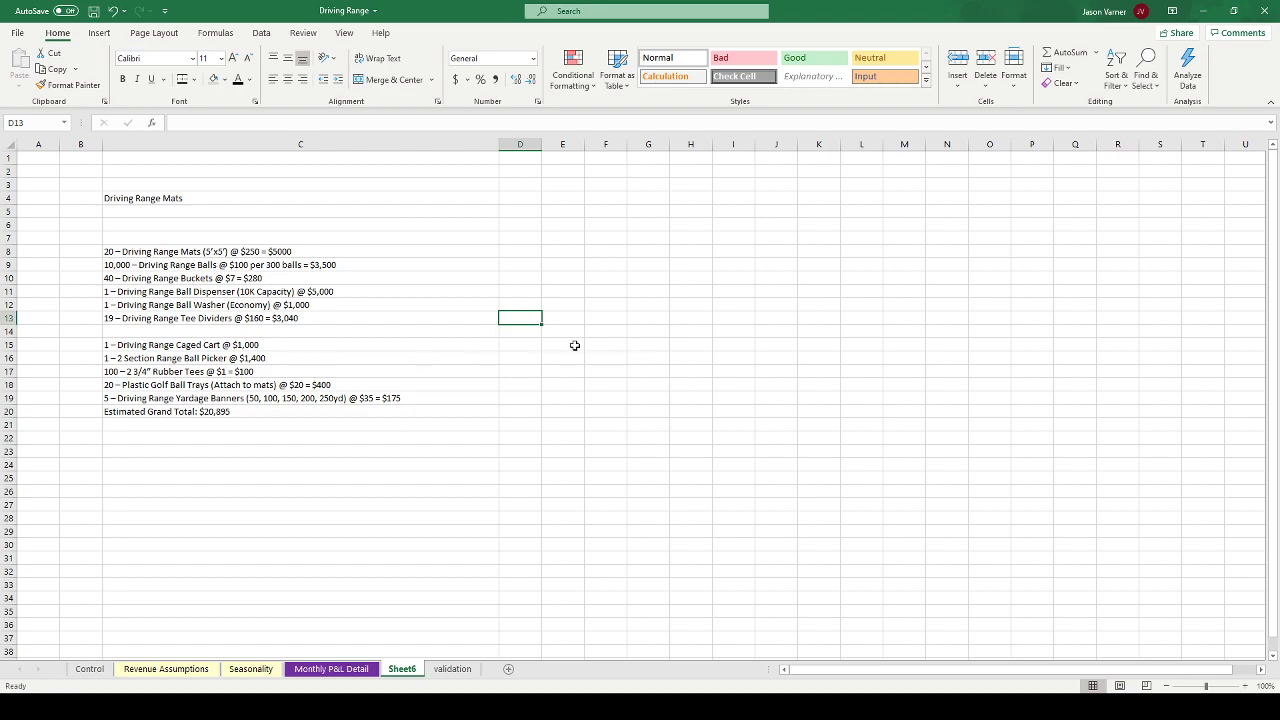
{"action": "type", "text": "="}
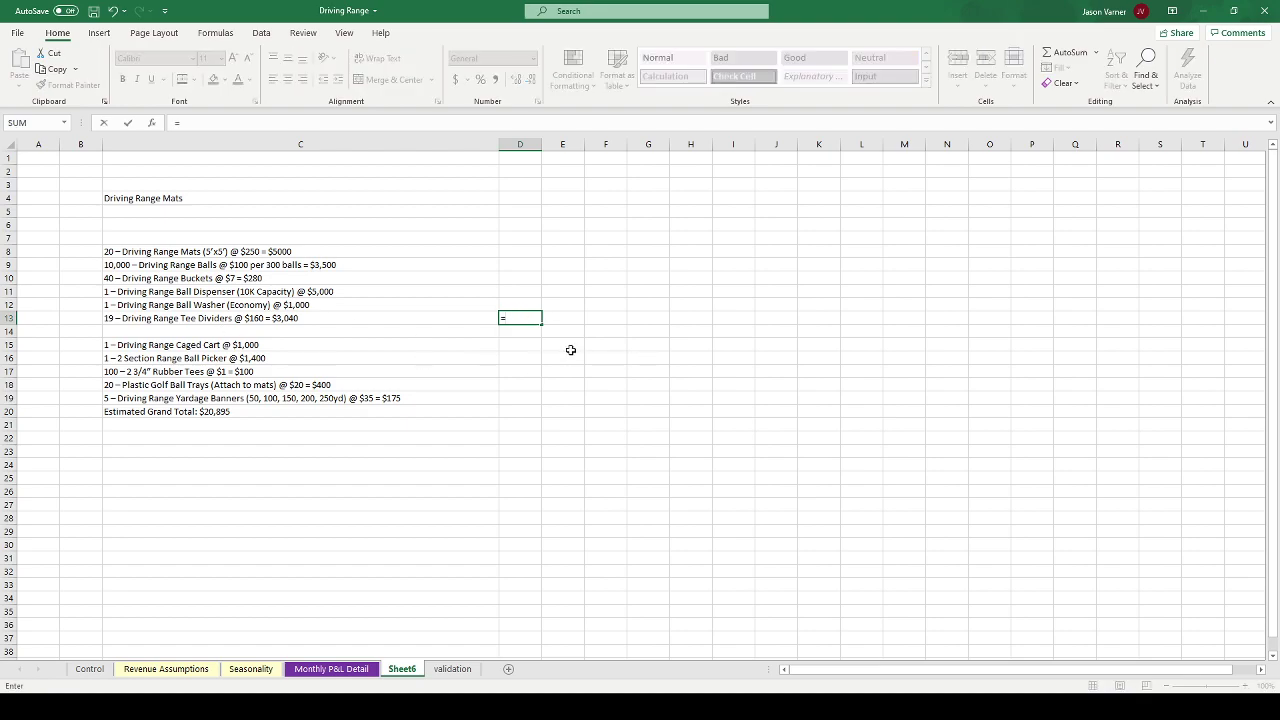
{"action": "type", "text": "20*160"}
{"action": "key", "text": "Return"}
{"action": "key", "text": "Up"}
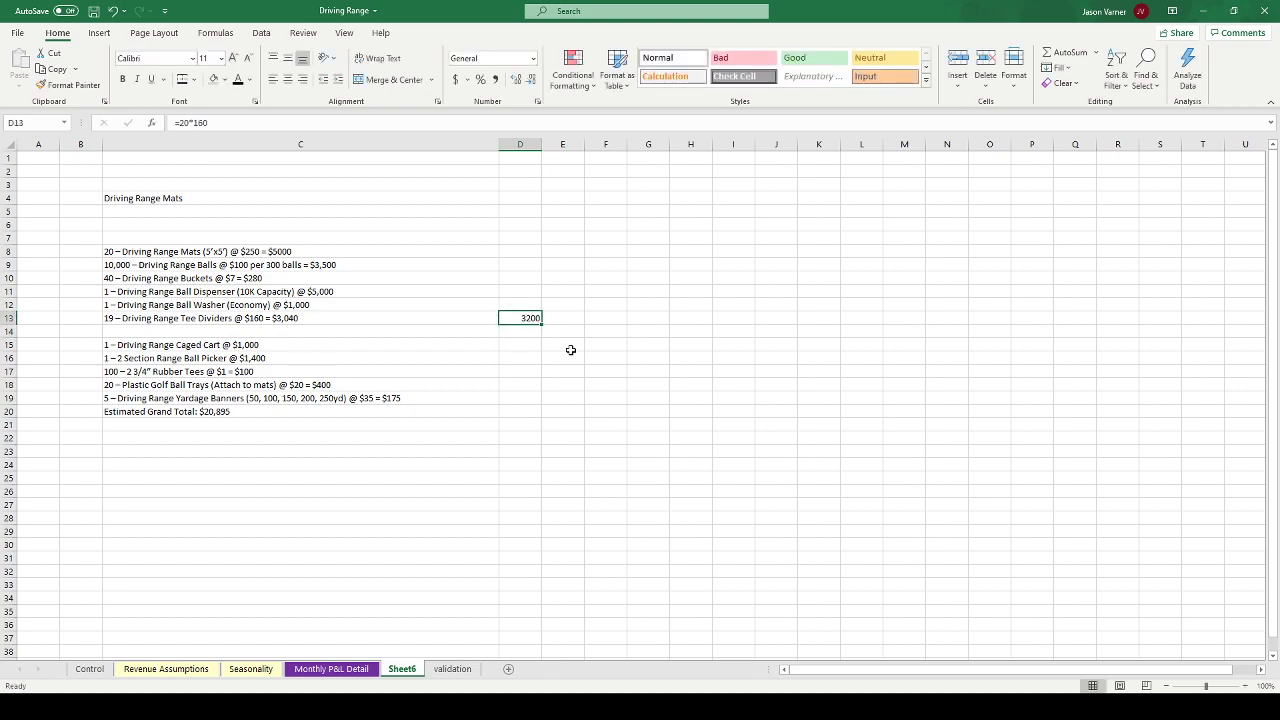
{"action": "key", "text": "BackSpace"}
{"action": "key", "text": "Return"}
{"action": "key", "text": "Return"}
{"action": "key", "text": "Up"}
{"action": "key", "text": "Left"}
{"action": "key", "text": "Up"}
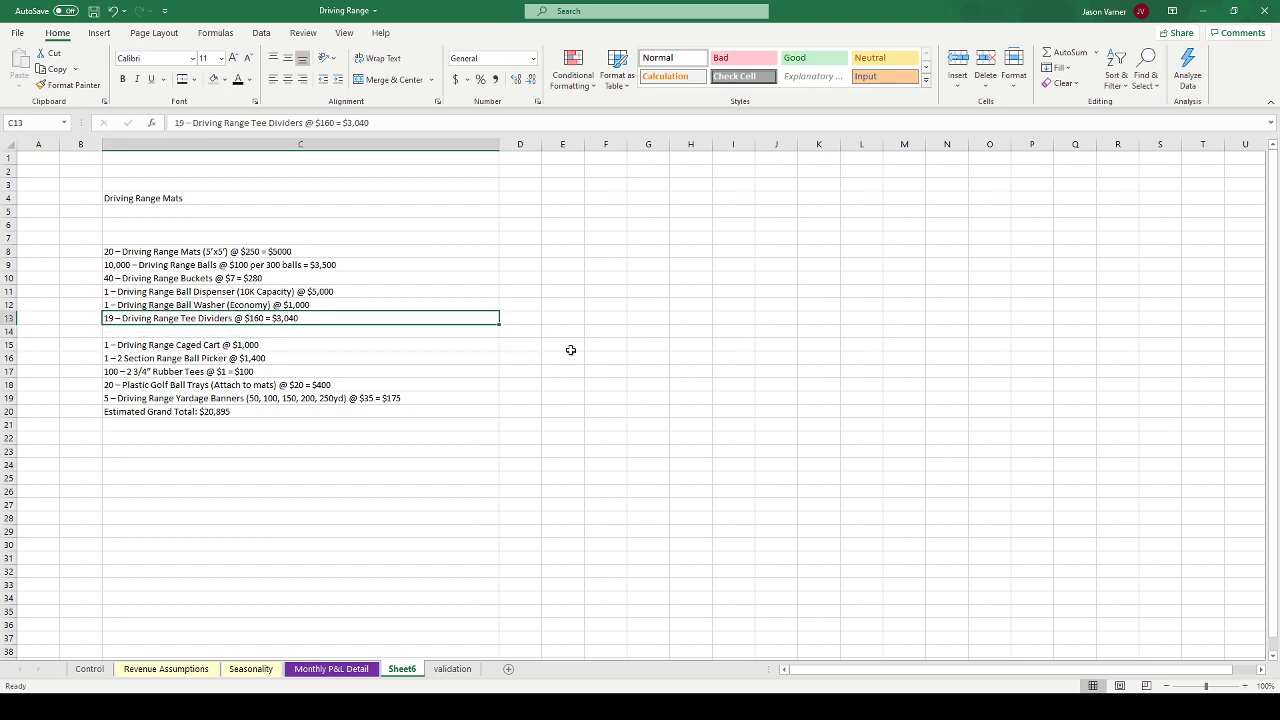
- Enter the note "variable re-purchase" in D13 beside the tee dividers line
{"action": "key", "text": "Right"}
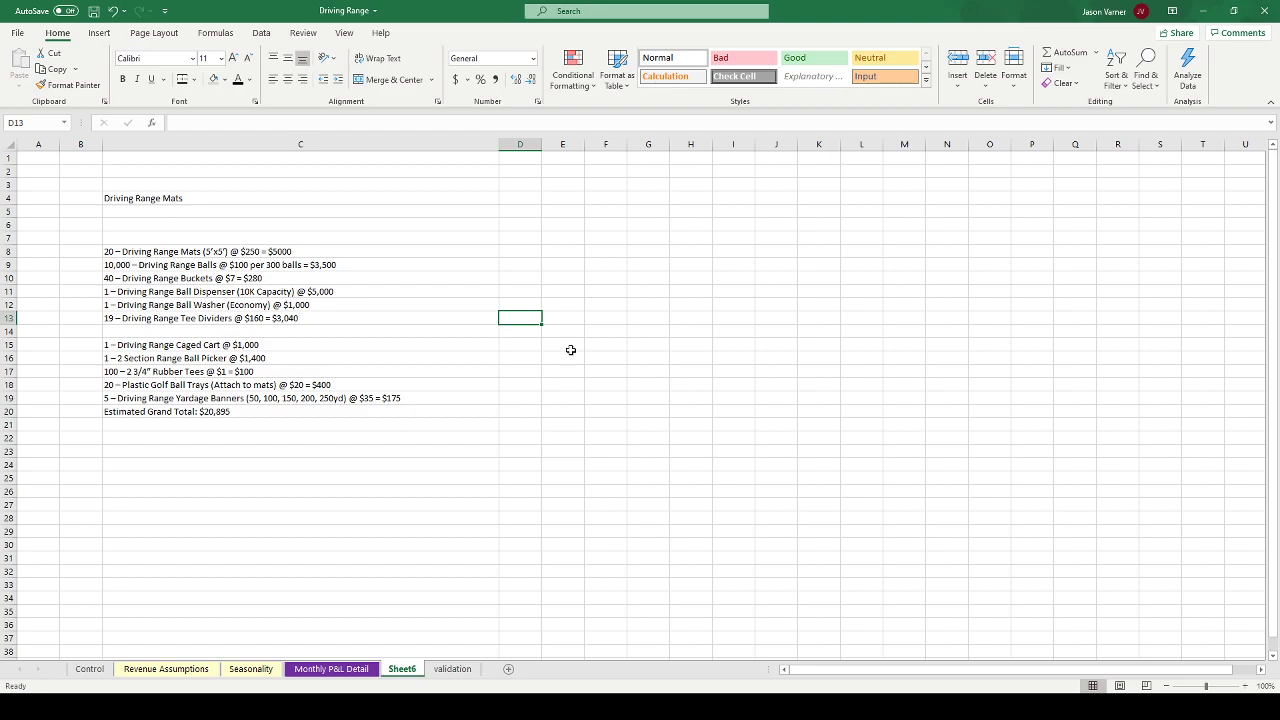
{"action": "type", "text": "va"}
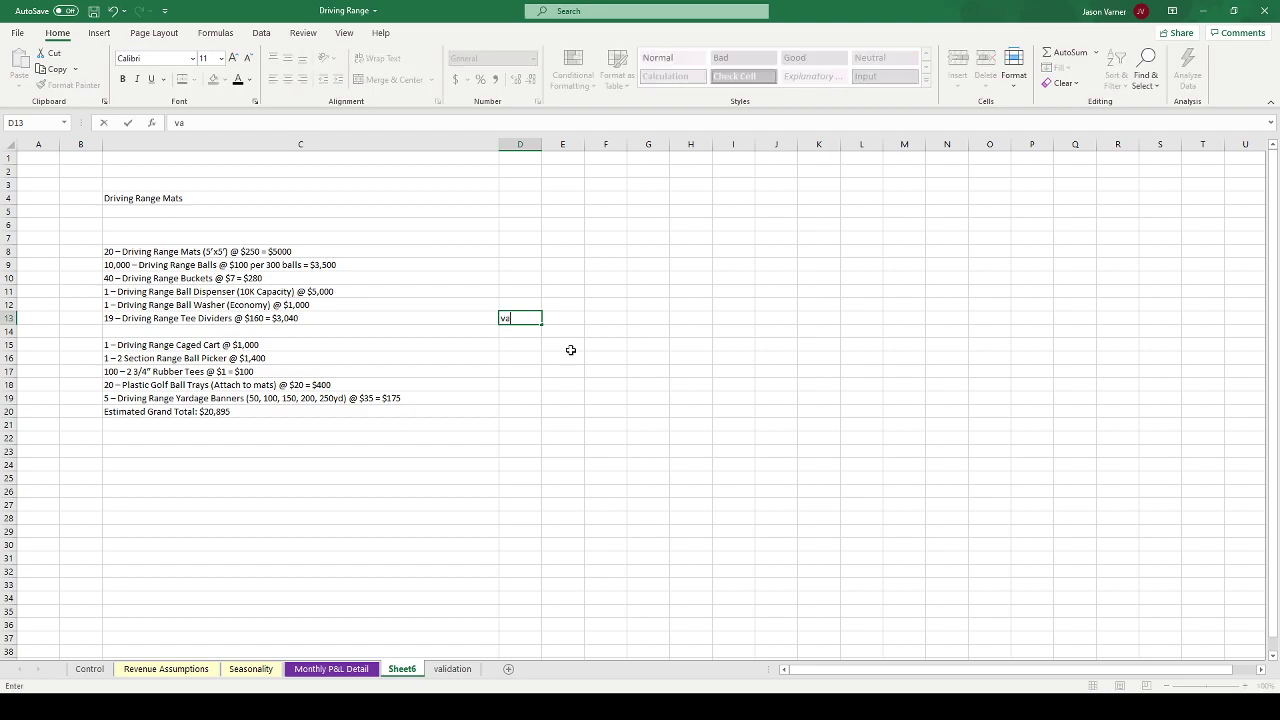
{"action": "type", "text": "riable re-purchase"}
{"action": "key", "text": "Return"}
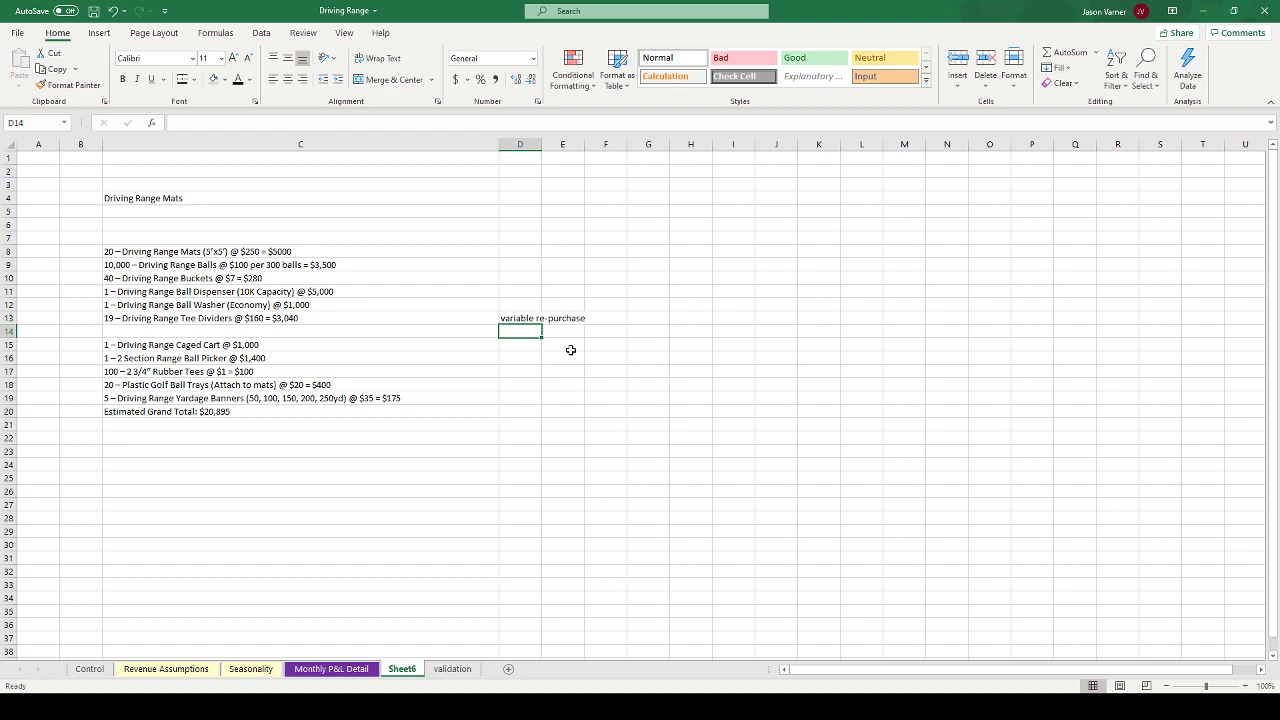
{"action": "key", "text": "Up"}
{"action": "key", "text": "Left"}
{"action": "key", "text": "Left"}
{"action": "key", "text": "Up"}
{"action": "key", "text": "Up"}
{"action": "key", "text": "Up"}
{"action": "key", "text": "Up"}
{"action": "key", "text": "Up"}
{"action": "key", "text": "Right"}
{"action": "key", "text": "Down"}
{"action": "key", "text": "Down"}
{"action": "key", "text": "Down"}
{"action": "key", "text": "Down"}
{"action": "key", "text": "Down"}
{"action": "key", "text": "Down"}
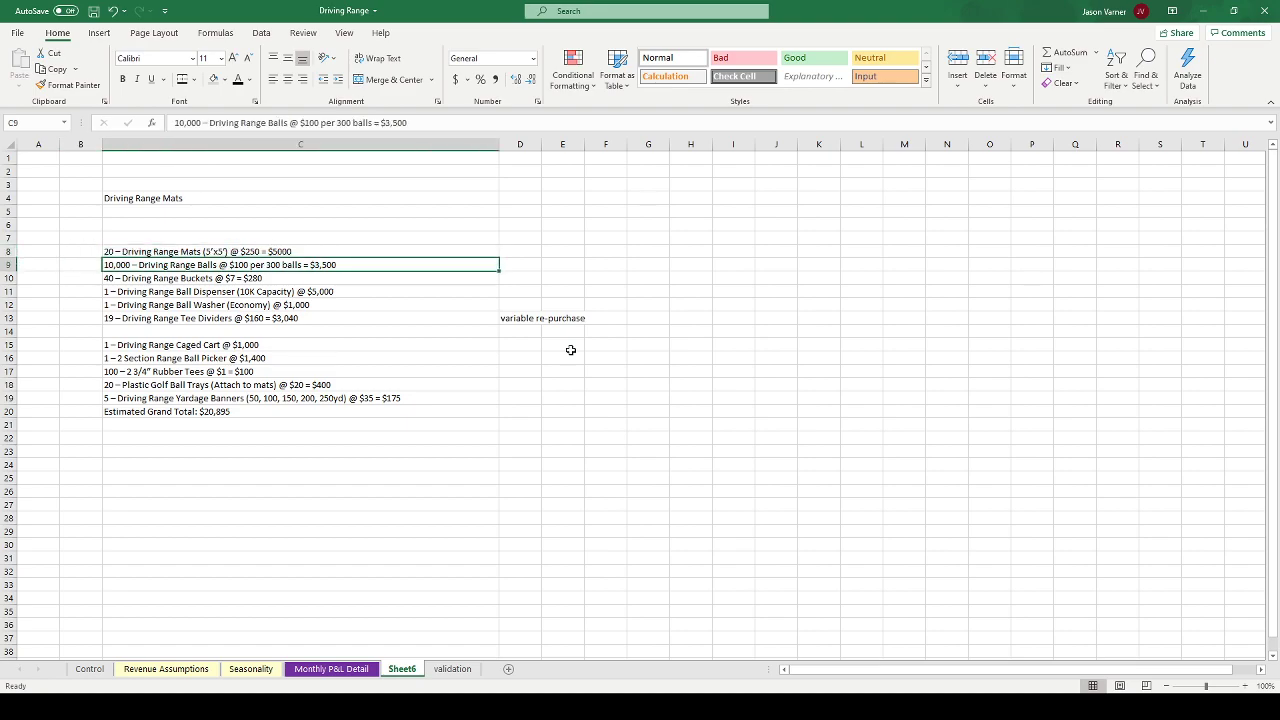
{"action": "key", "text": "Up"}
{"action": "key", "text": "Up"}
{"action": "key", "text": "Up"}
{"action": "key", "text": "Up"}
{"action": "key", "text": "Right"}
{"action": "key", "text": "Right"}
{"action": "key", "text": "Right"}
{"action": "key", "text": "Right"}
{"action": "key", "text": "Right"}
{"action": "key", "text": "Left"}
{"action": "key", "text": "Left"}
{"action": "key", "text": "Left"}
{"action": "key", "text": "Left"}
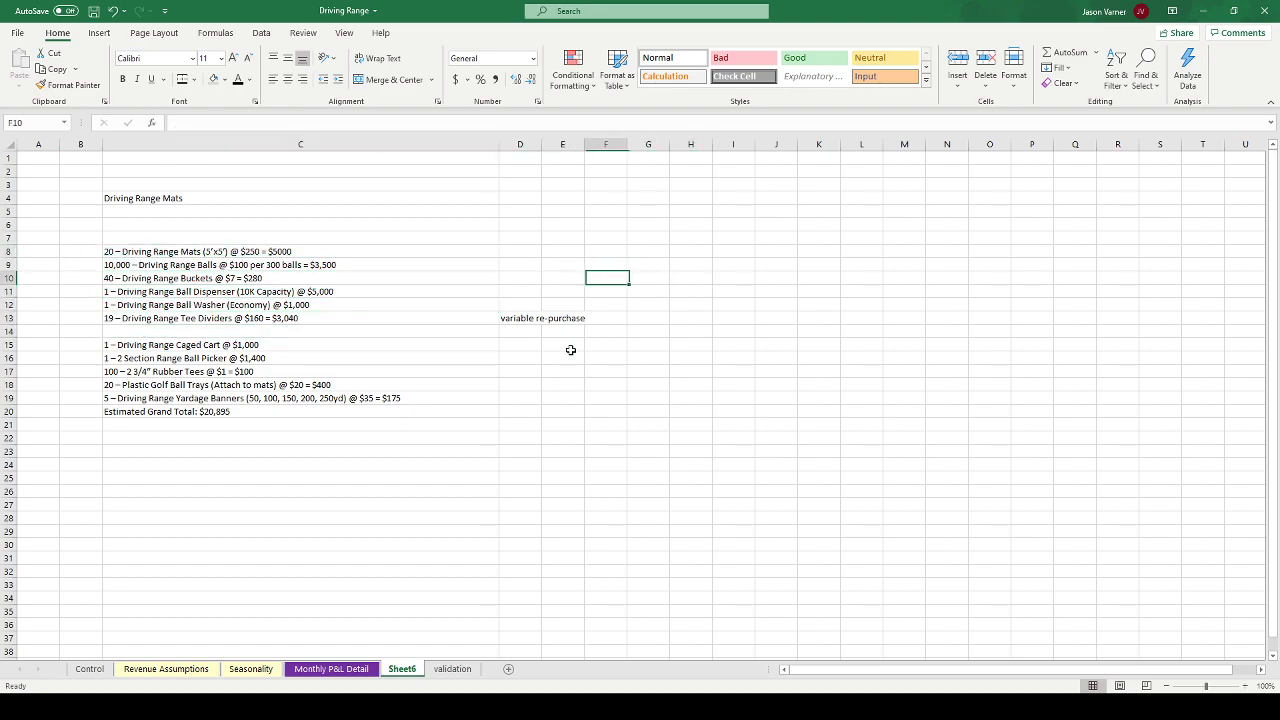
{"action": "key", "text": "Right"}
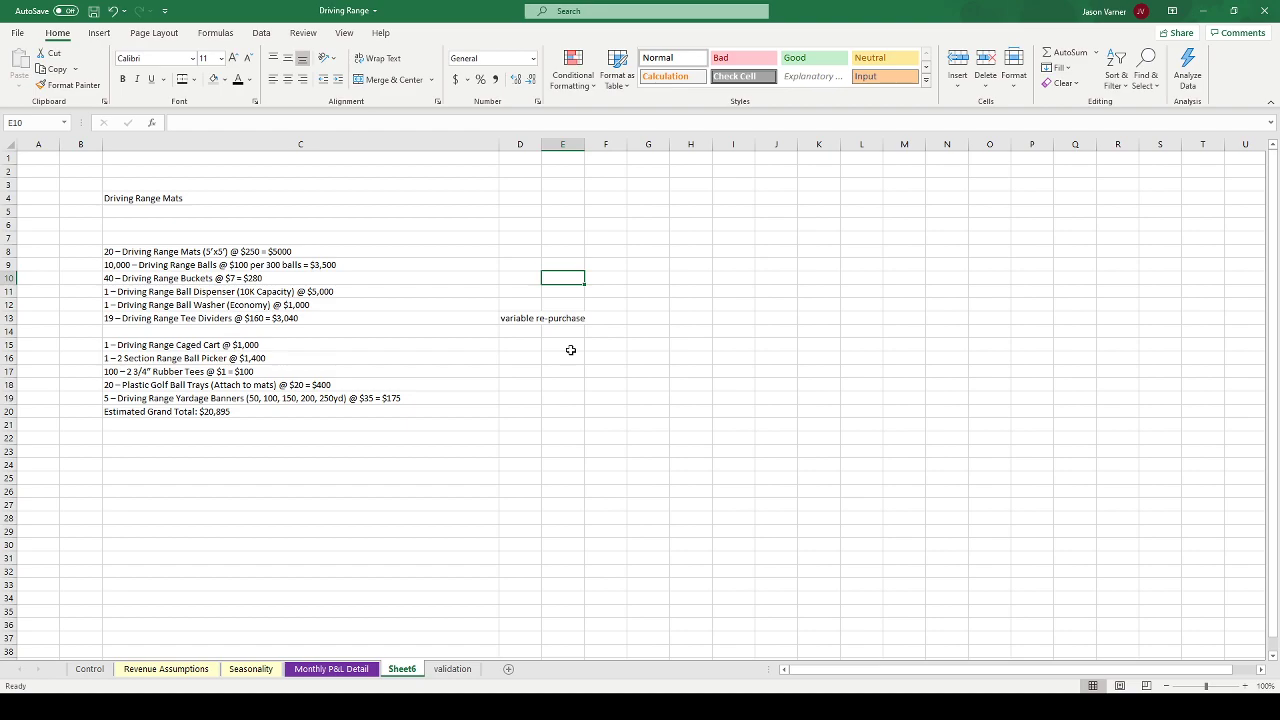
{"action": "key", "text": "Right"}
{"action": "key", "text": "Right"}
{"action": "key", "text": "Left"}
{"action": "key", "text": "Left"}
{"action": "key", "text": "Left"}
{"action": "key", "text": "Left"}
{"action": "key", "text": "Left"}
- Move the caged cart line up one row to C14
{"action": "key", "text": "Down"}
{"action": "key", "text": "Down"}
{"action": "key", "text": "Down"}
{"action": "key", "text": "Down"}
{"action": "key", "text": "Right"}
{"action": "key", "text": "Down"}
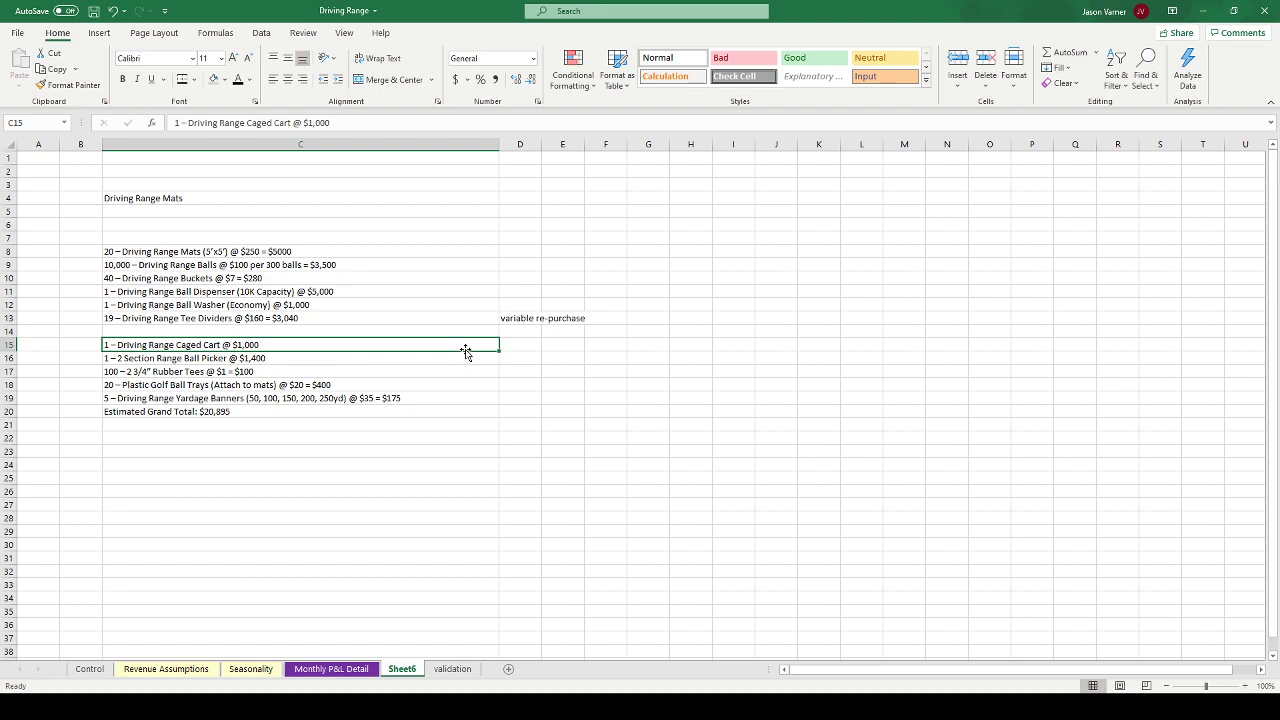
{"action": "left_click_drag", "start_coordinate": [465, 354], "coordinate": [470, 340]}
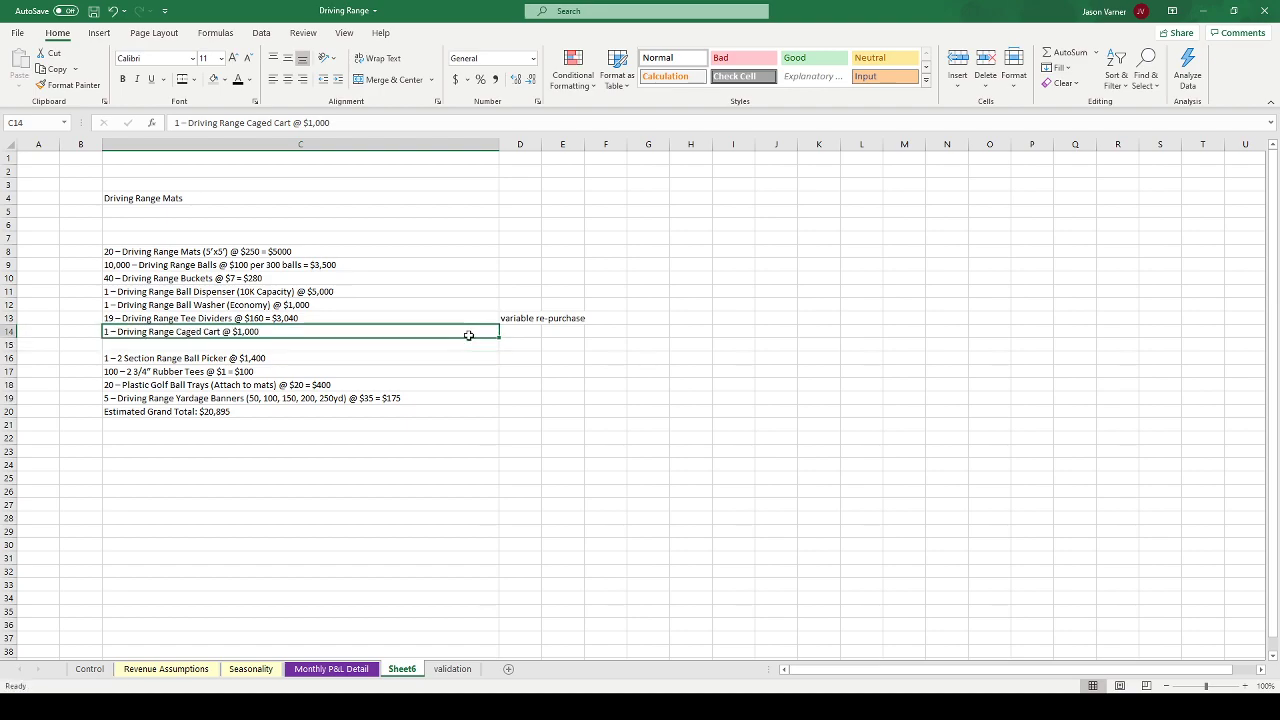
- Move the range ball picker line up to C15 and the rubber tees line up to C16
{"action": "left_click", "coordinate": [246, 357]}
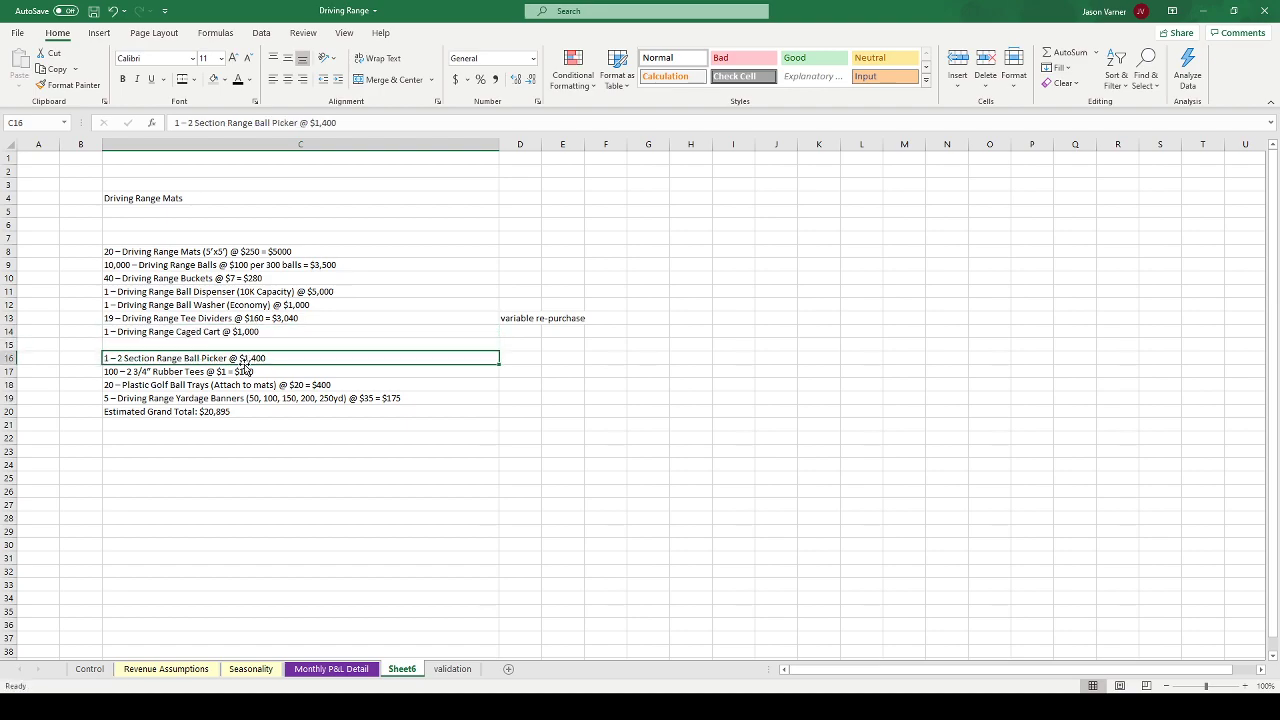
{"action": "left_click_drag", "start_coordinate": [220, 367], "coordinate": [222, 350]}
{"action": "left_click", "coordinate": [211, 373]}
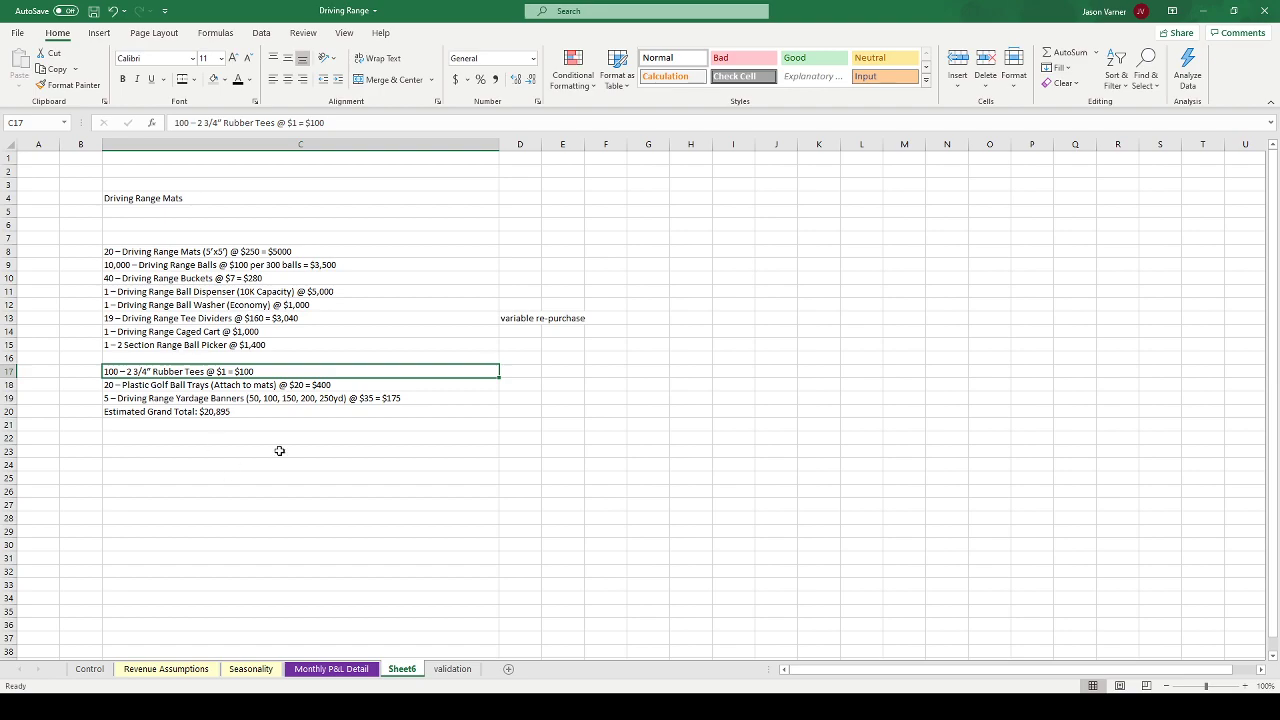
{"action": "left_click", "coordinate": [227, 342]}
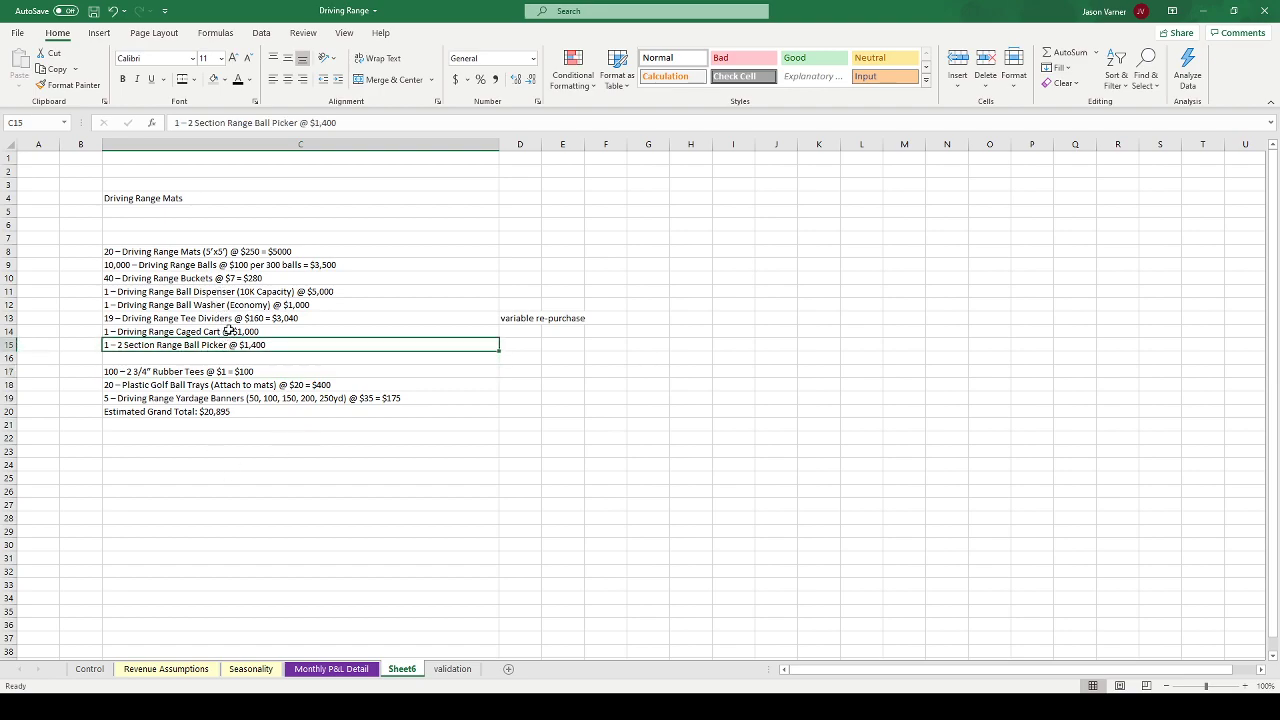
{"action": "left_click", "coordinate": [229, 332]}
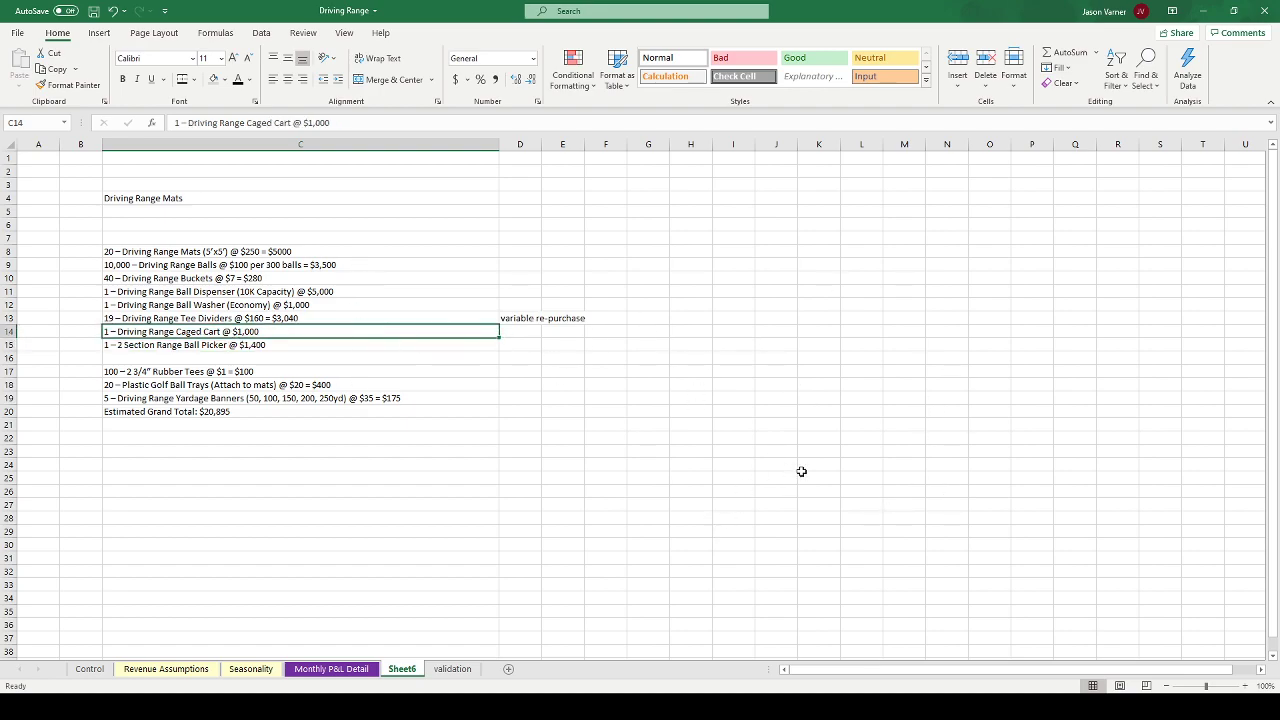
{"action": "left_click", "coordinate": [180, 374]}
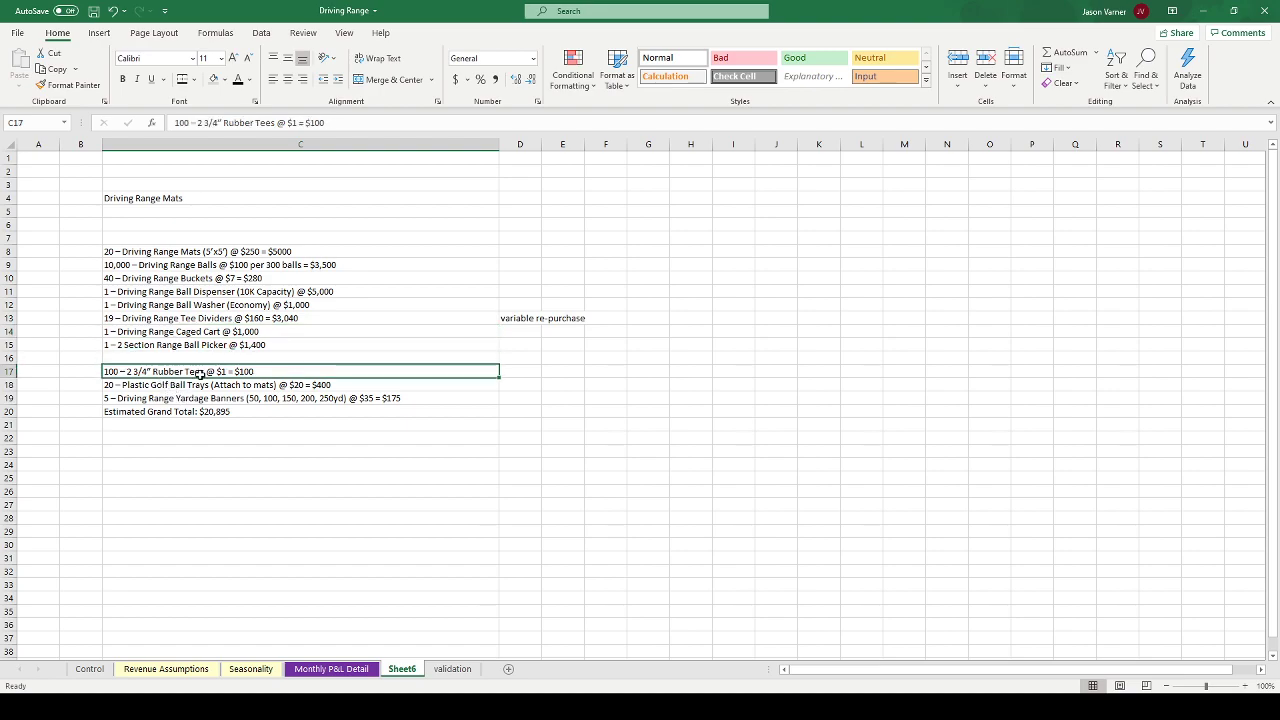
{"action": "left_click_drag", "start_coordinate": [200, 372], "coordinate": [194, 358]}
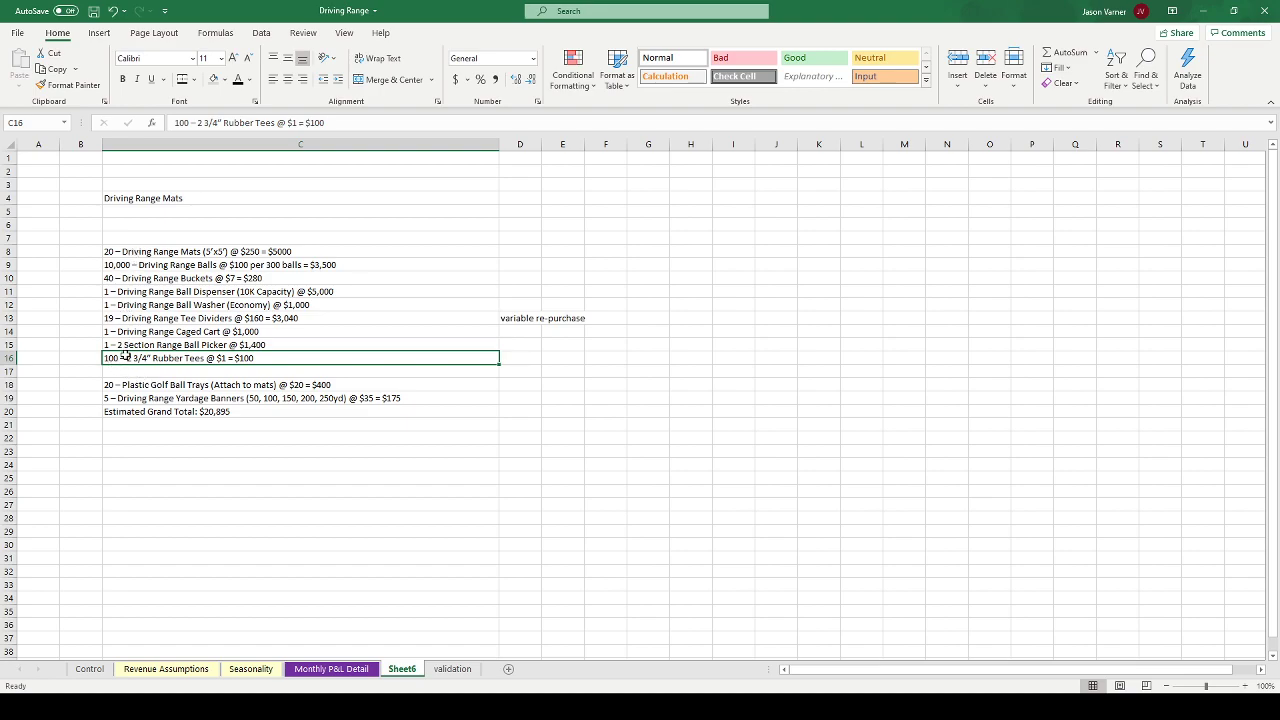
- Clear the re-purchase note in D13 beside the tee dividers line
{"action": "left_click", "coordinate": [205, 320]}
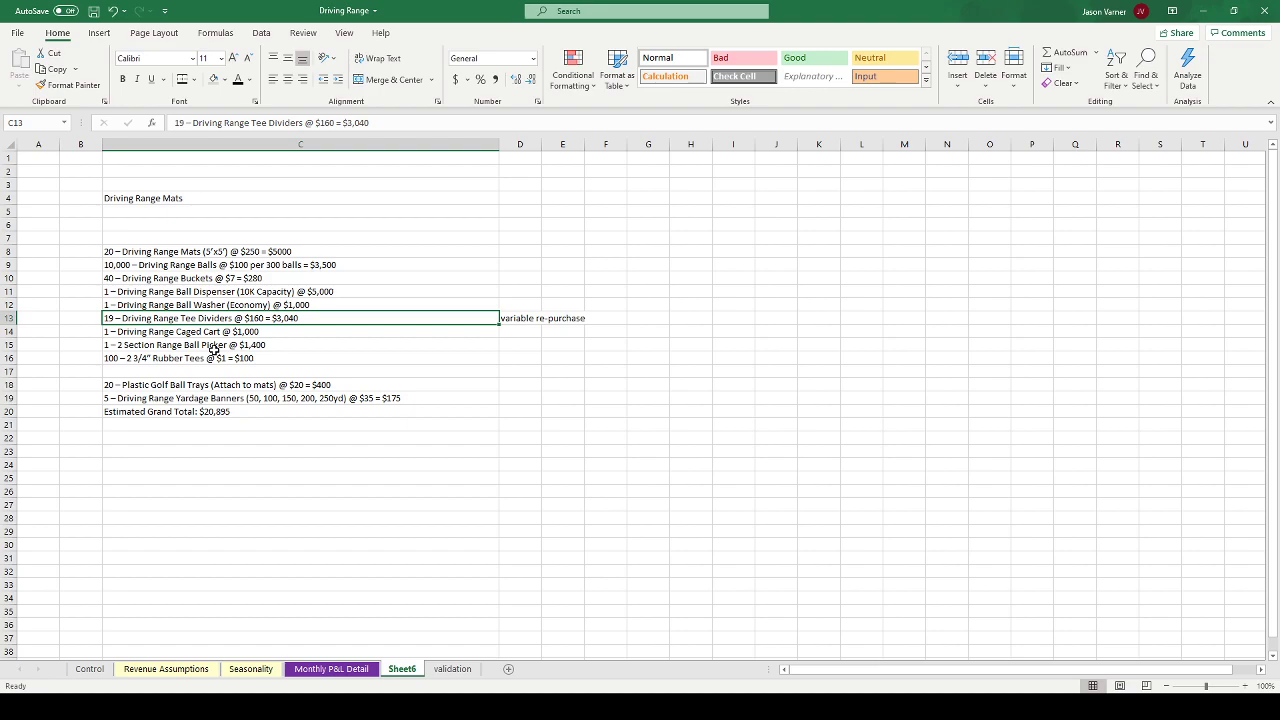
{"action": "left_click", "coordinate": [530, 322]}
{"action": "key", "text": "Delete"}
{"action": "left_click", "coordinate": [520, 408]}
{"action": "left_click", "coordinate": [258, 317]}
{"action": "left_click", "coordinate": [180, 360]}
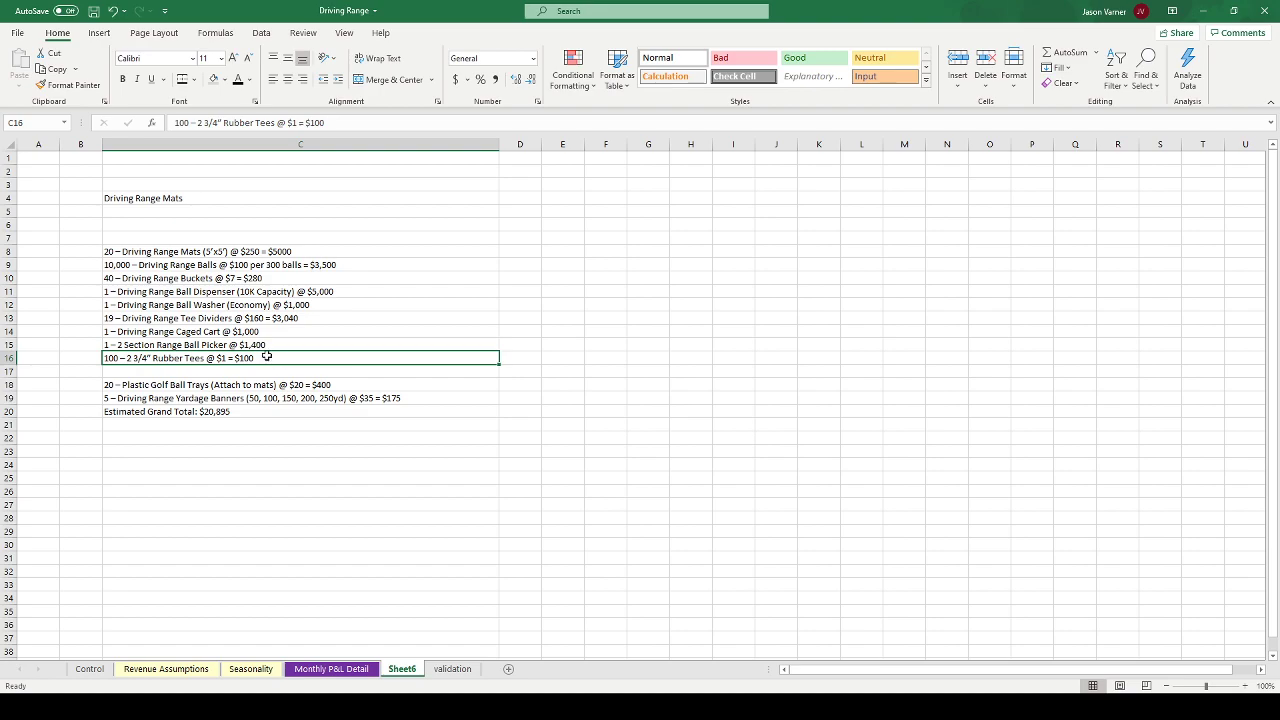
{"action": "left_click", "coordinate": [506, 358]}
- Move the plastic golf ball trays line up to C17 and the yardage banners line up to C18
{"action": "left_click", "coordinate": [193, 383]}
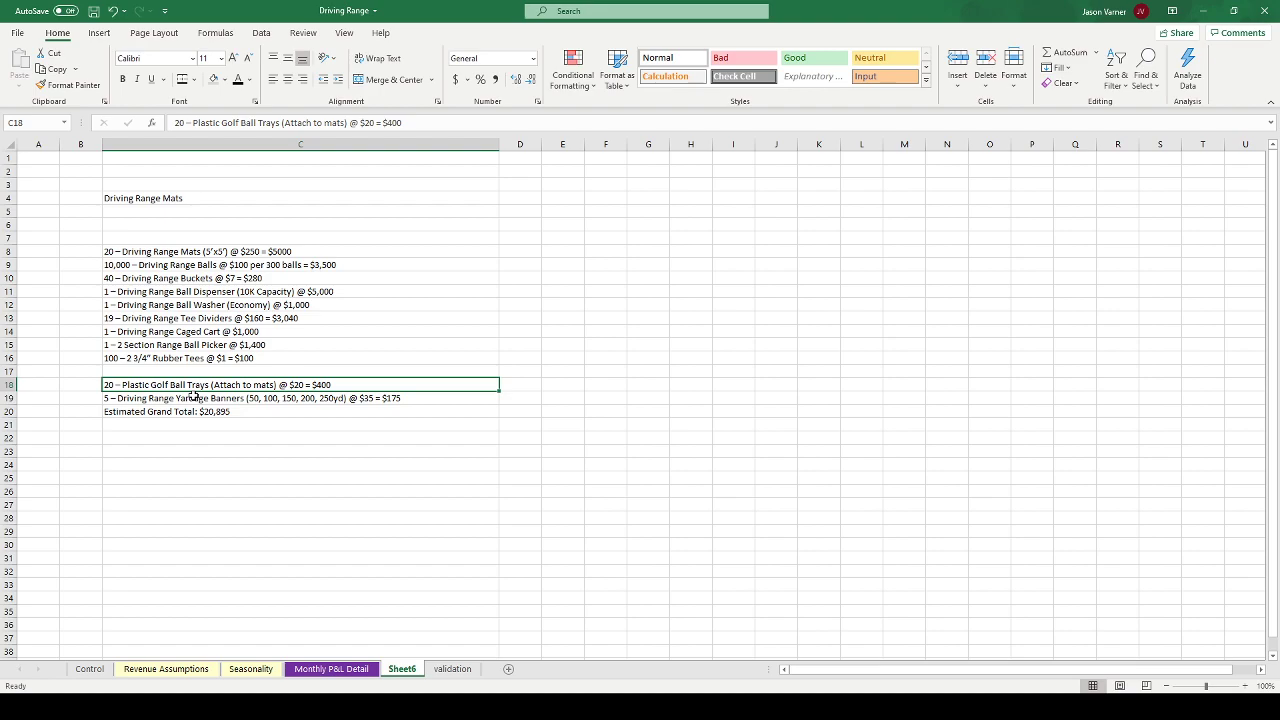
{"action": "left_click_drag", "start_coordinate": [194, 390], "coordinate": [198, 383]}
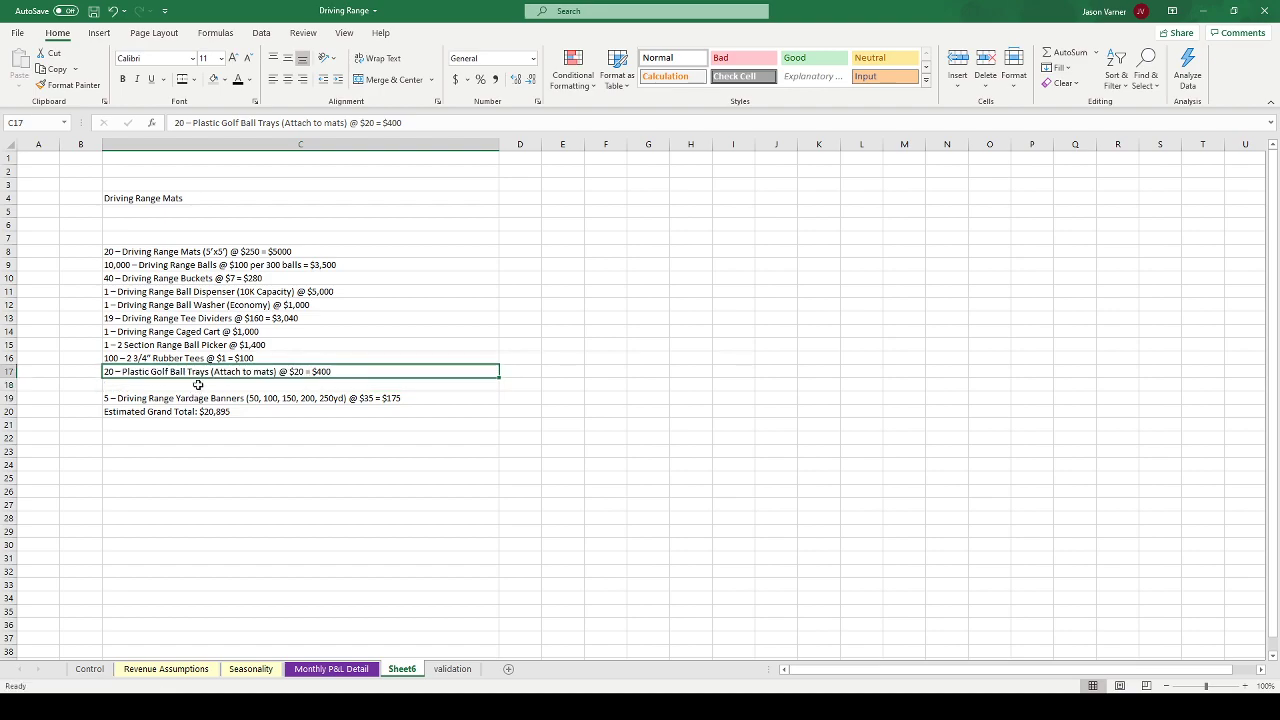
{"action": "left_click", "coordinate": [197, 398]}
{"action": "left_click_drag", "start_coordinate": [197, 401], "coordinate": [193, 388]}
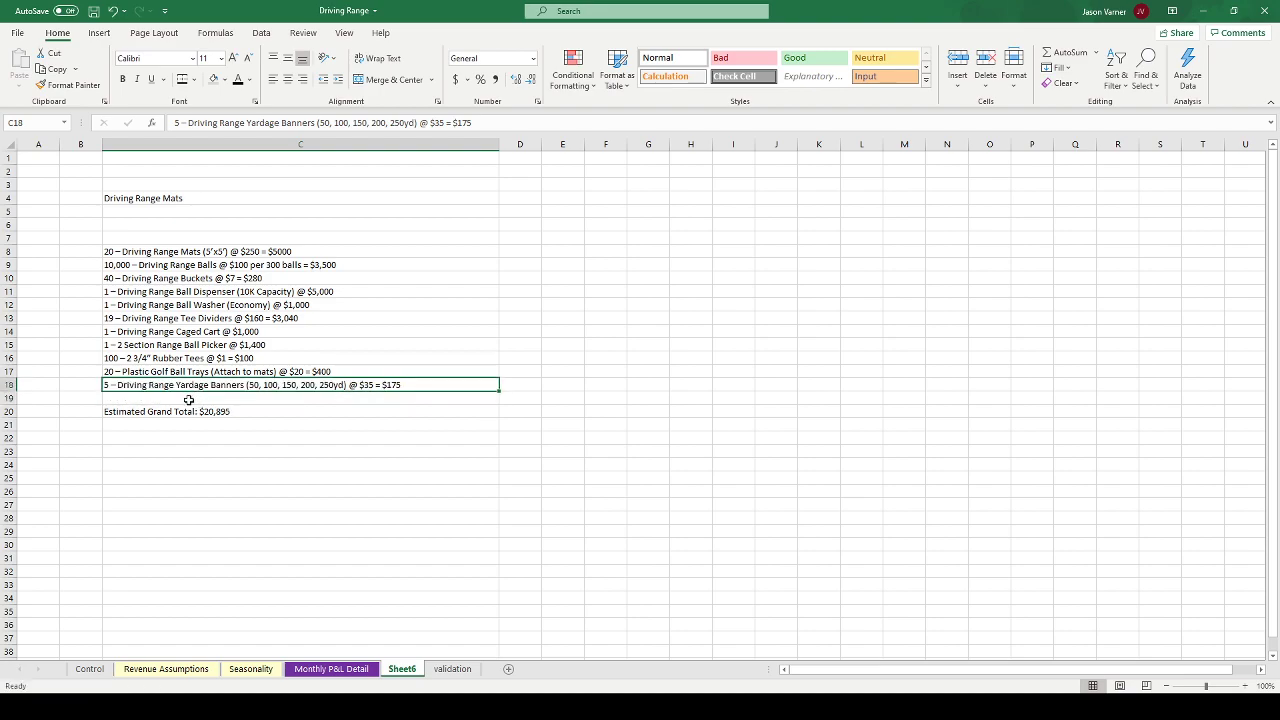
- Delete the estimated grand total line in C20
{"action": "left_click", "coordinate": [190, 411]}
{"action": "key", "text": "BackSpace"}
{"action": "key", "text": "Return"}
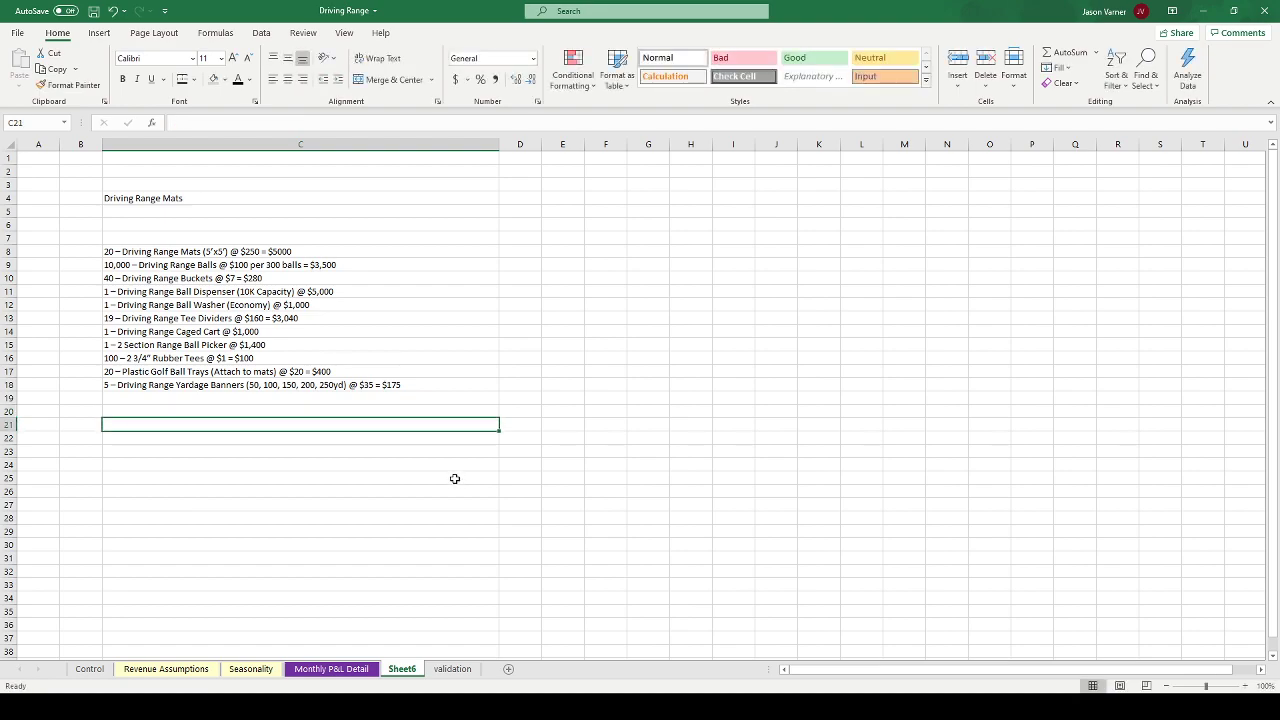
{"action": "left_click_drag", "start_coordinate": [284, 258], "coordinate": [280, 384]}
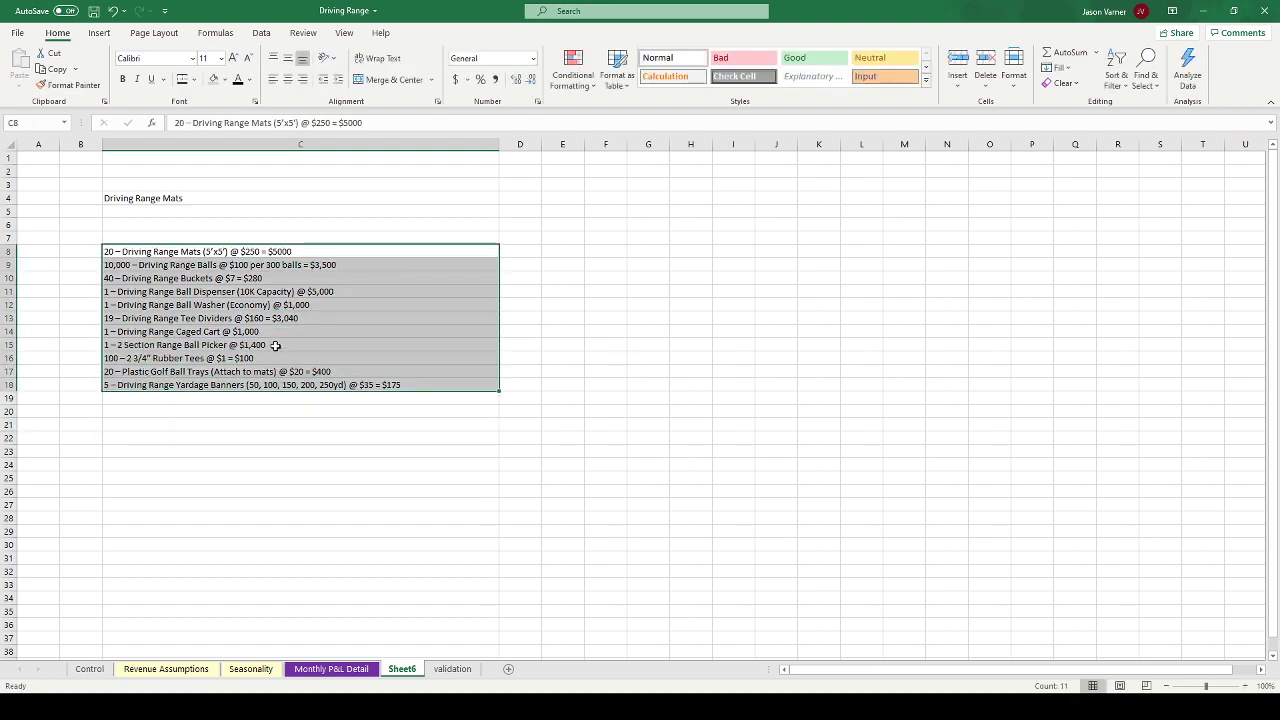
{"action": "left_click_drag", "start_coordinate": [246, 251], "coordinate": [206, 371]}
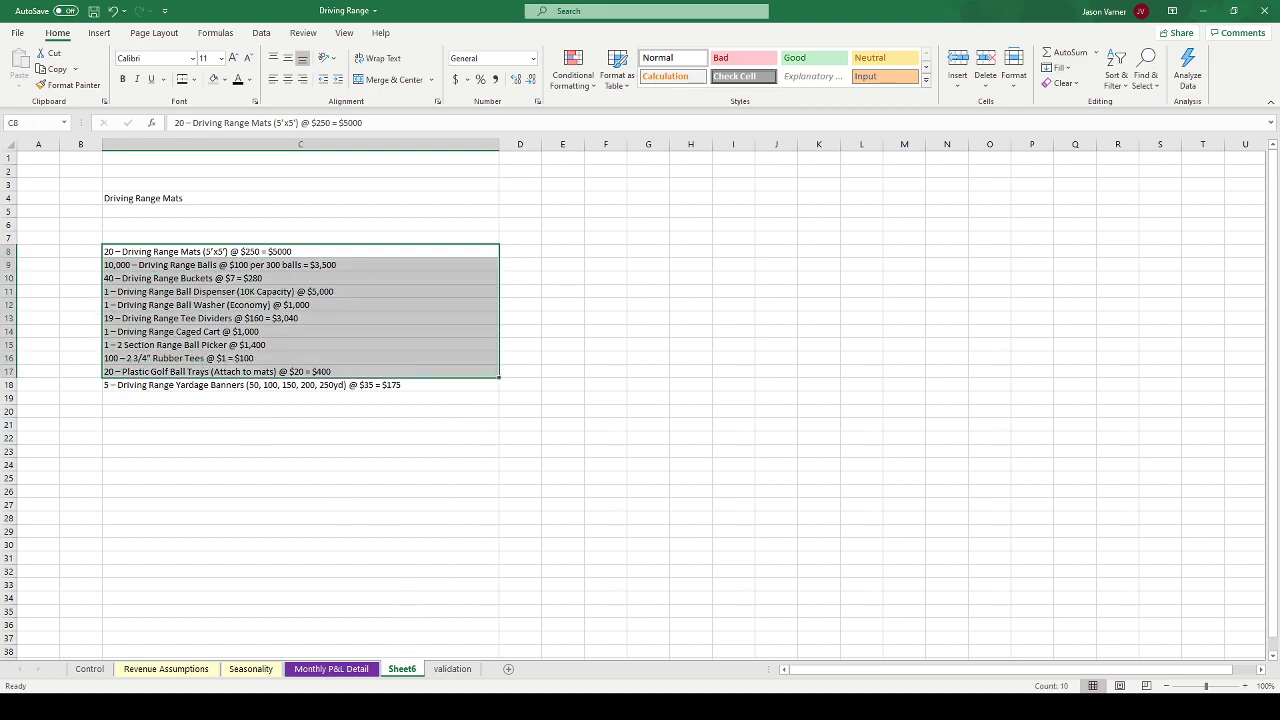
{"action": "key", "text": "alt+Tab"}
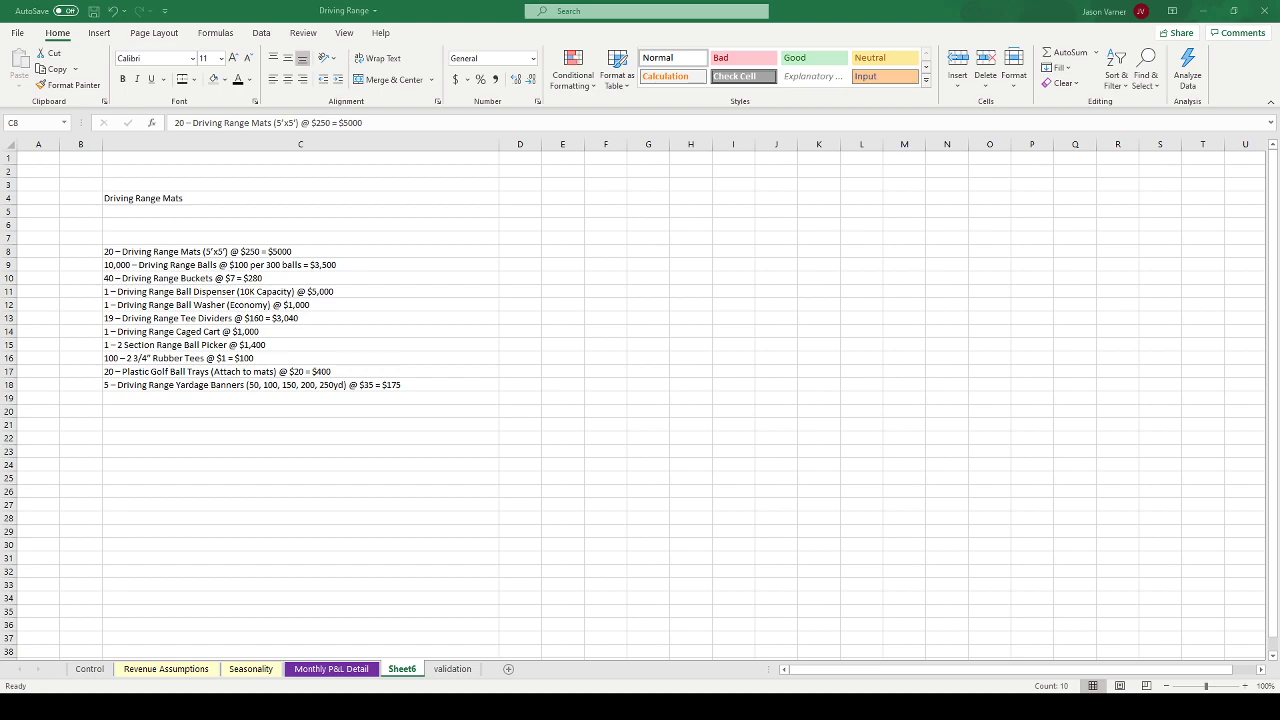
{"action": "left_click", "coordinate": [312, 503]}
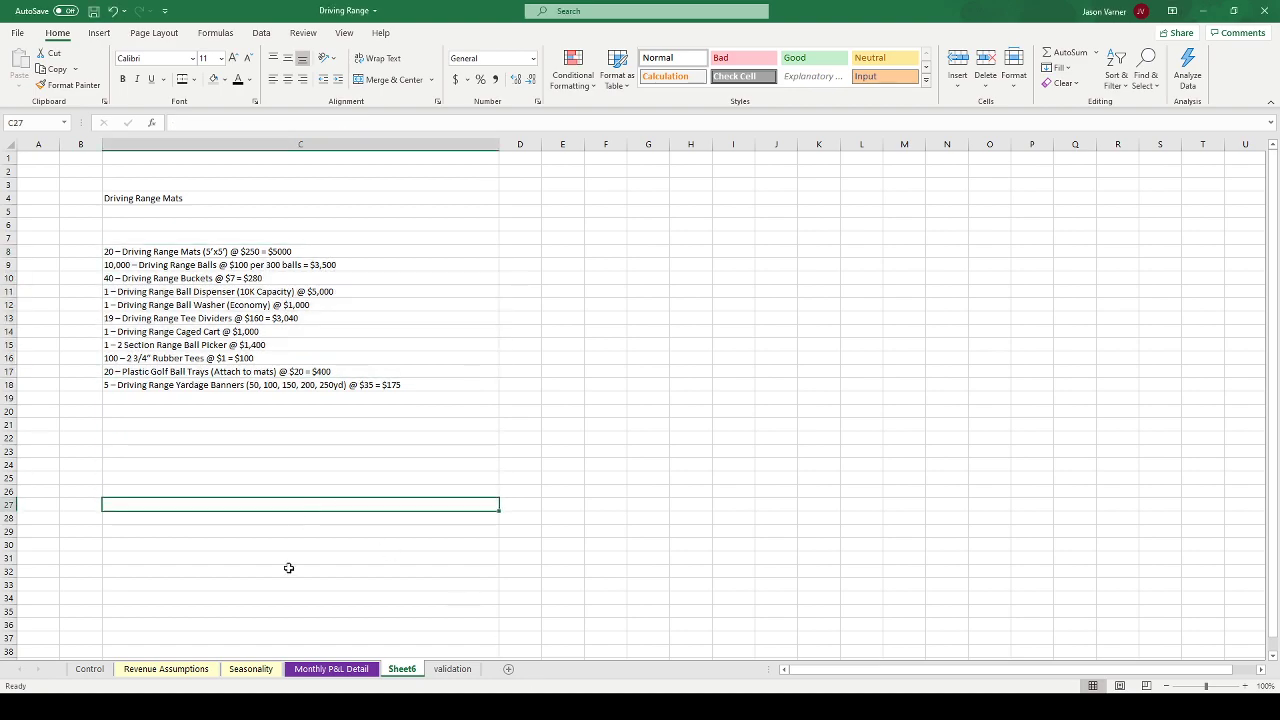
- Examine the actual buckets purchased per day for Jun-21 to Sep-21 on Monthly P&L Detail and the capacity attainment assumptions on Seasonality
{"action": "left_click", "coordinate": [326, 670]}
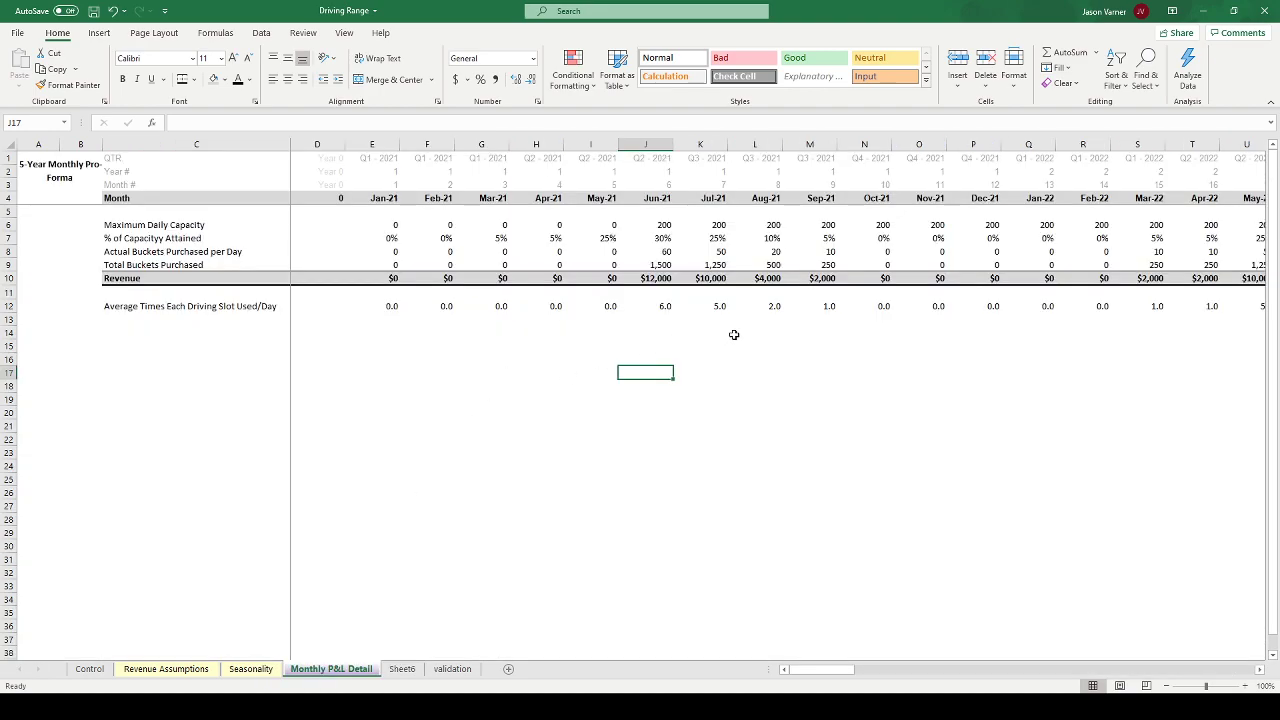
{"action": "left_click", "coordinate": [655, 251]}
{"action": "left_click", "coordinate": [707, 252]}
{"action": "left_click", "coordinate": [750, 251]}
{"action": "left_click", "coordinate": [815, 251]}
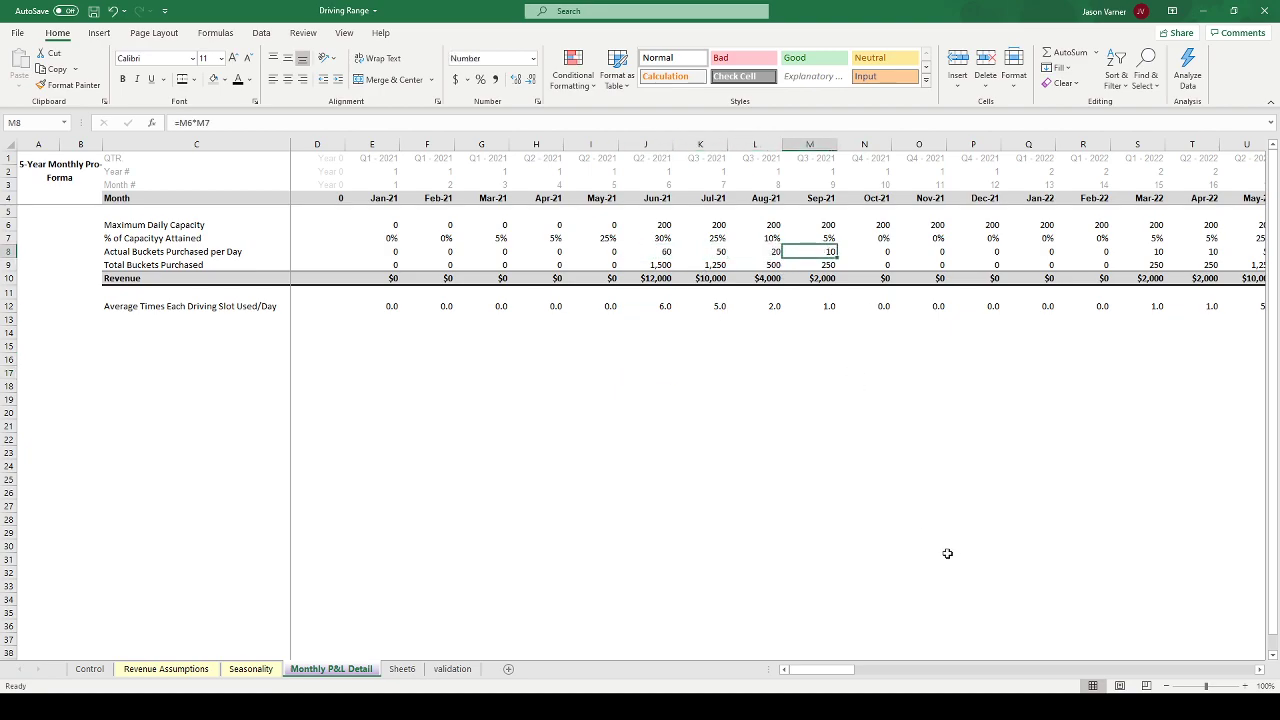
{"action": "left_click", "coordinate": [251, 669]}
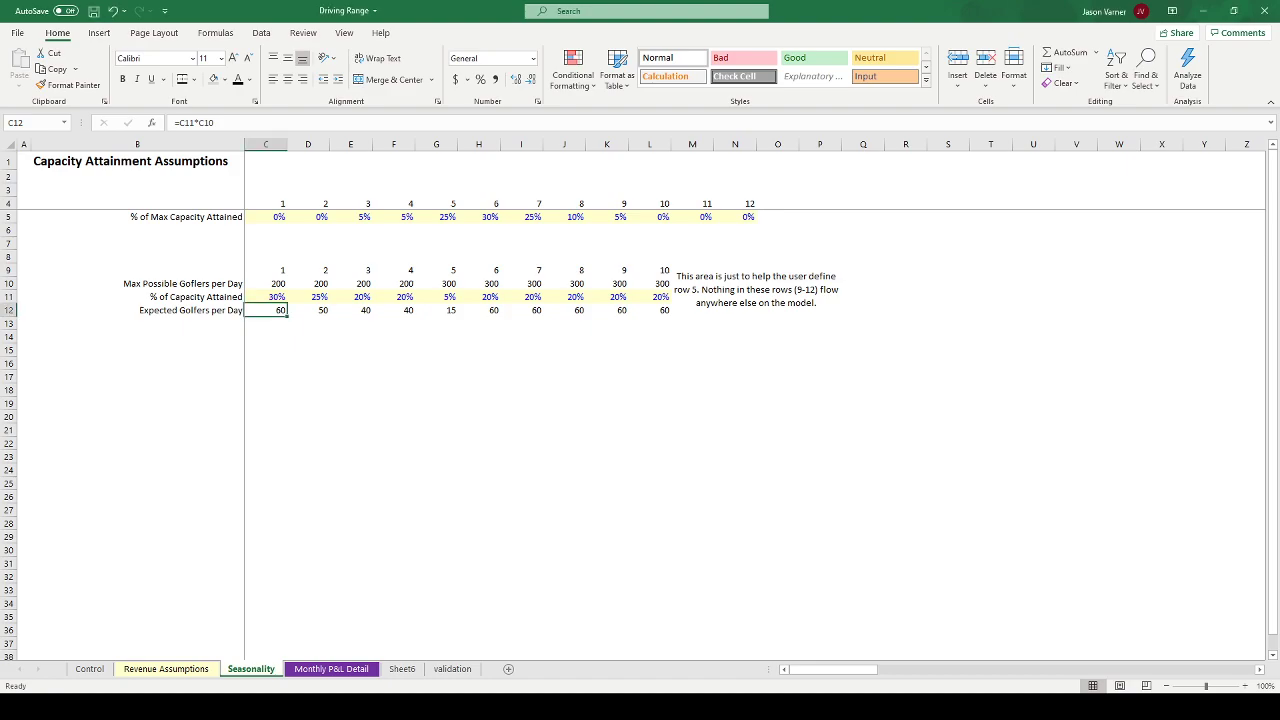
{"action": "left_click", "coordinate": [514, 413]}
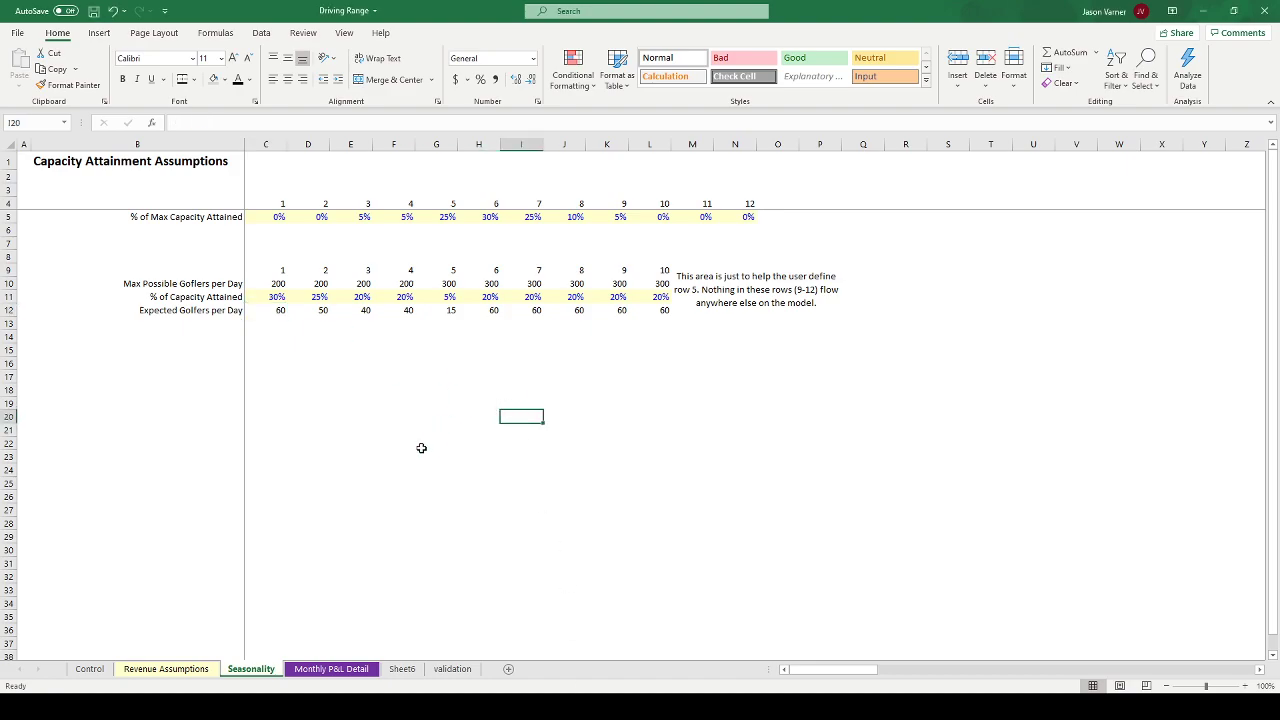
- Review the equipment list on Sheet6 against the Revenue Assumptions and Monthly P&L Detail sheets
{"action": "left_click", "coordinate": [331, 670]}
{"action": "left_click", "coordinate": [402, 670]}
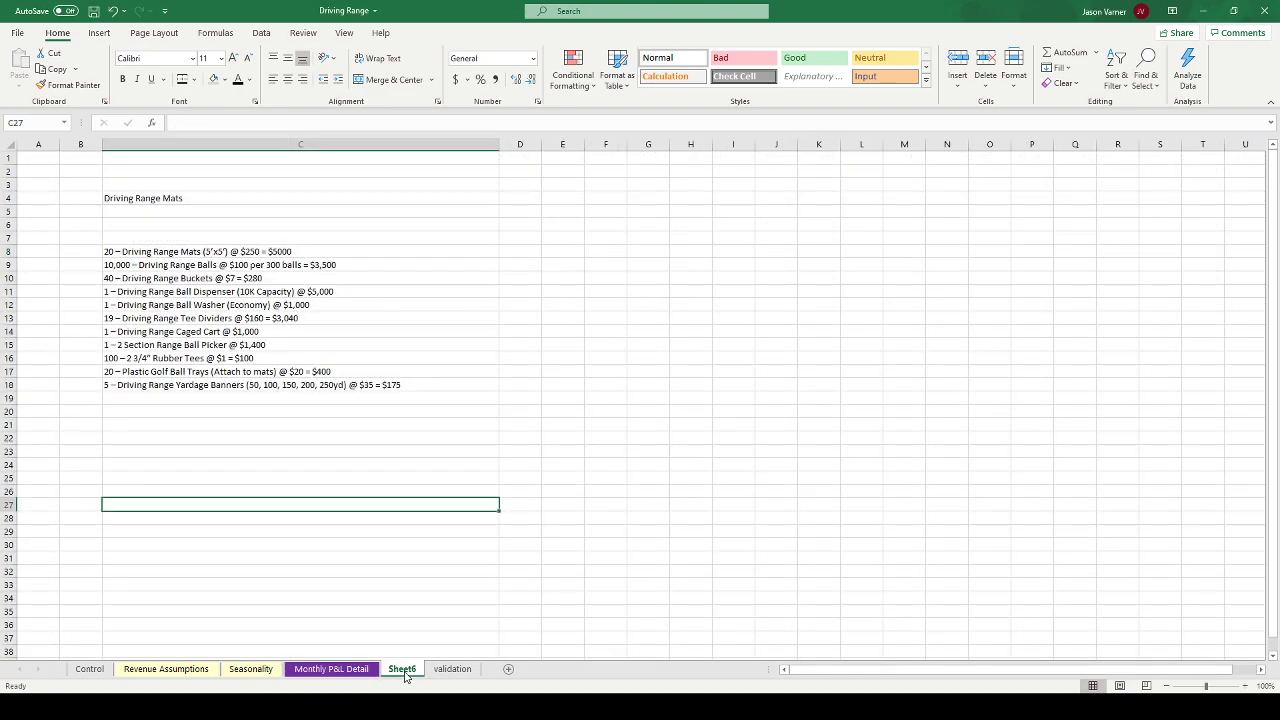
{"action": "left_click_drag", "start_coordinate": [212, 200], "coordinate": [231, 345]}
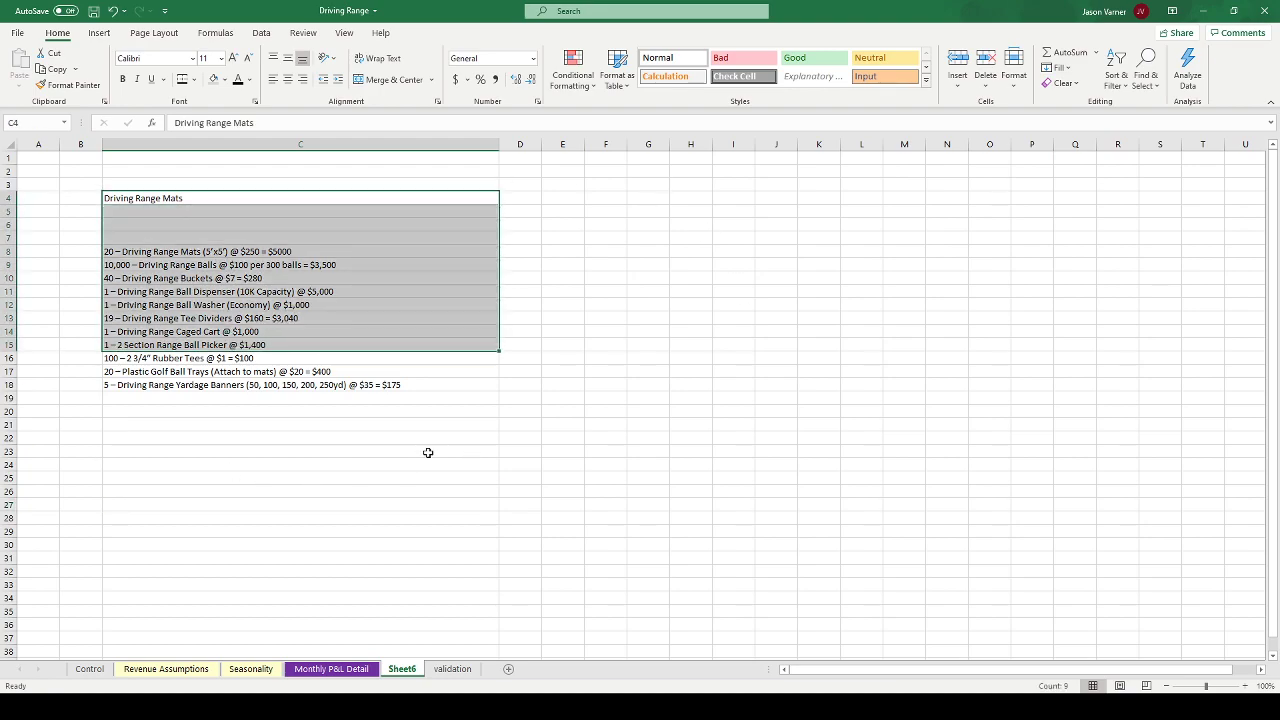
{"action": "left_click", "coordinate": [267, 199]}
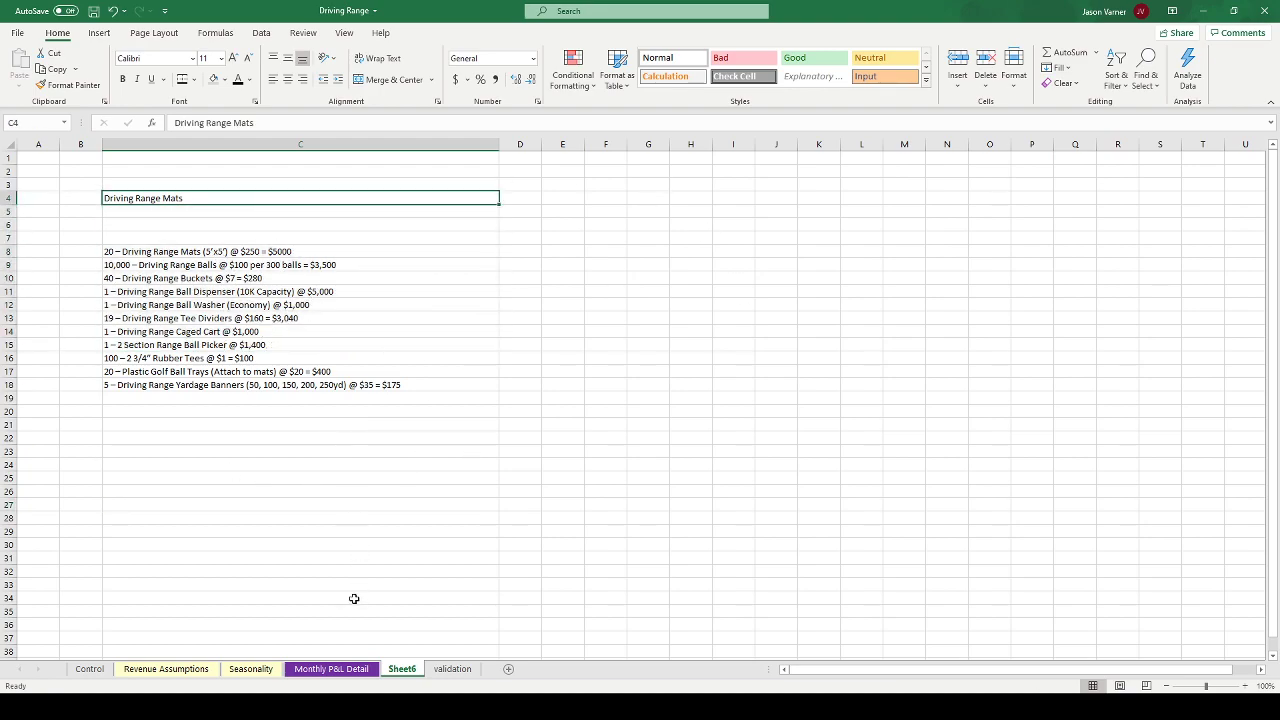
{"action": "left_click", "coordinate": [326, 669]}
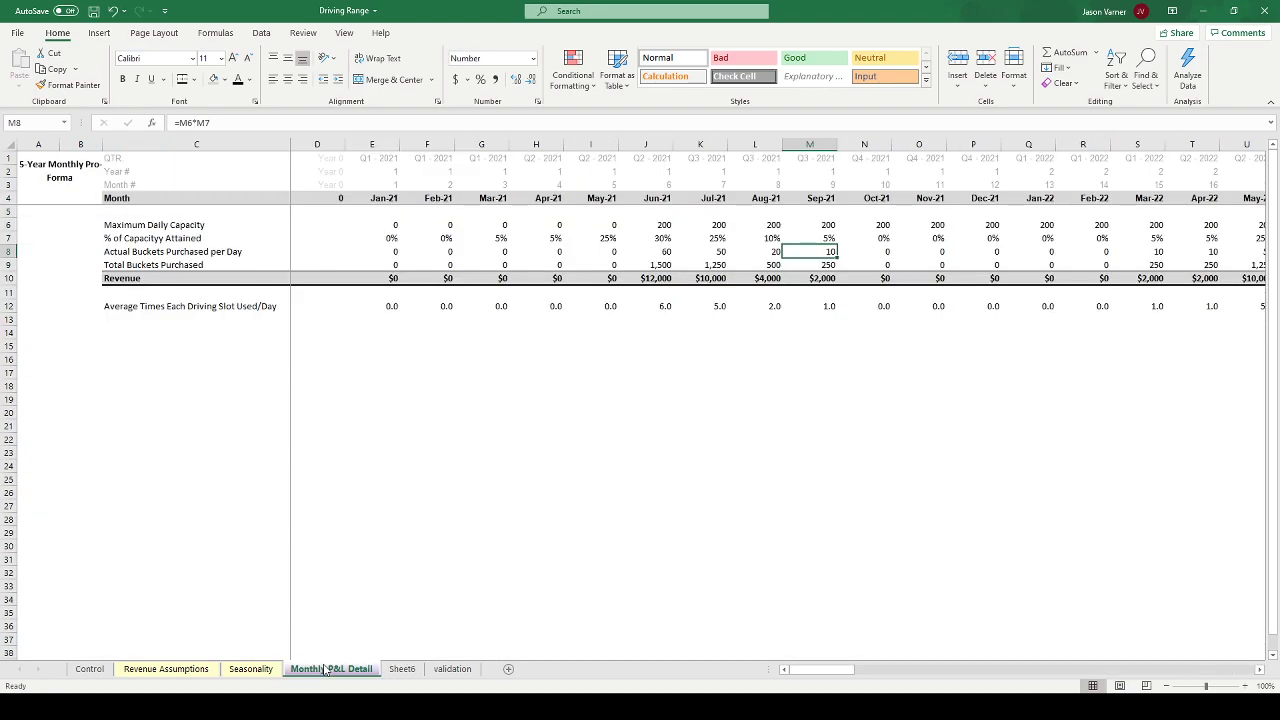
{"action": "left_click", "coordinate": [203, 671]}
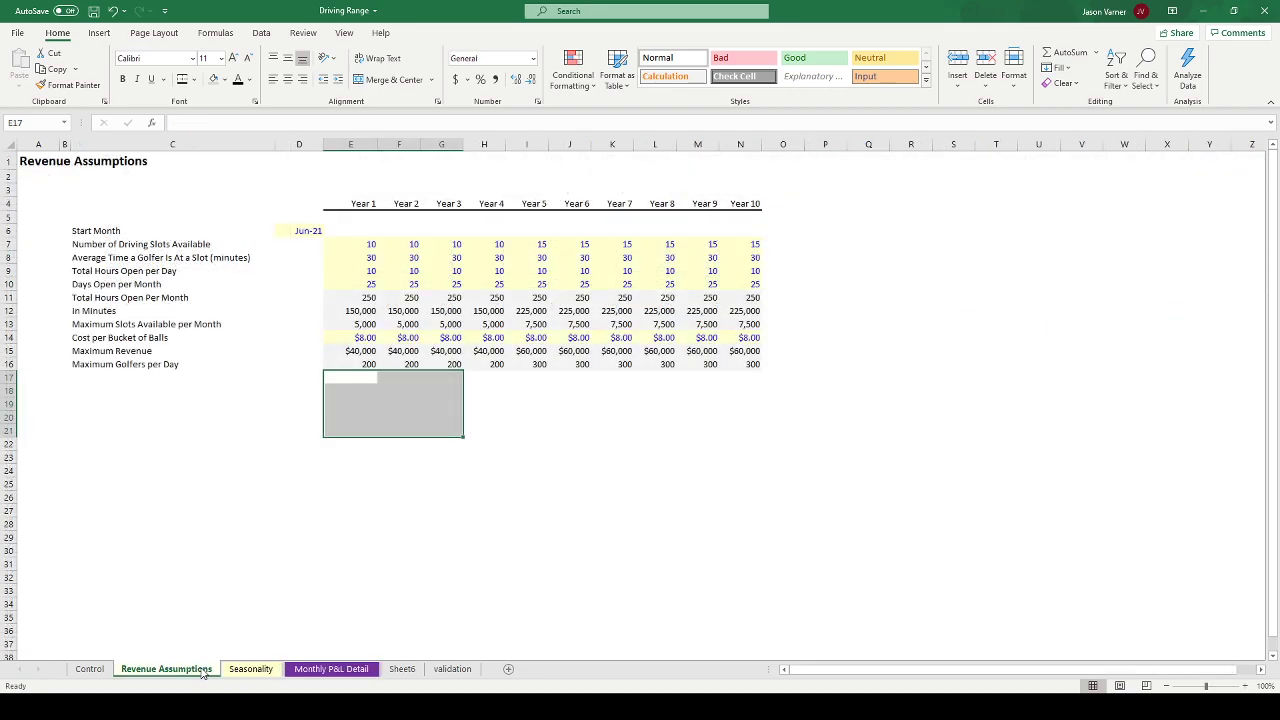
{"action": "left_click", "coordinate": [326, 669]}
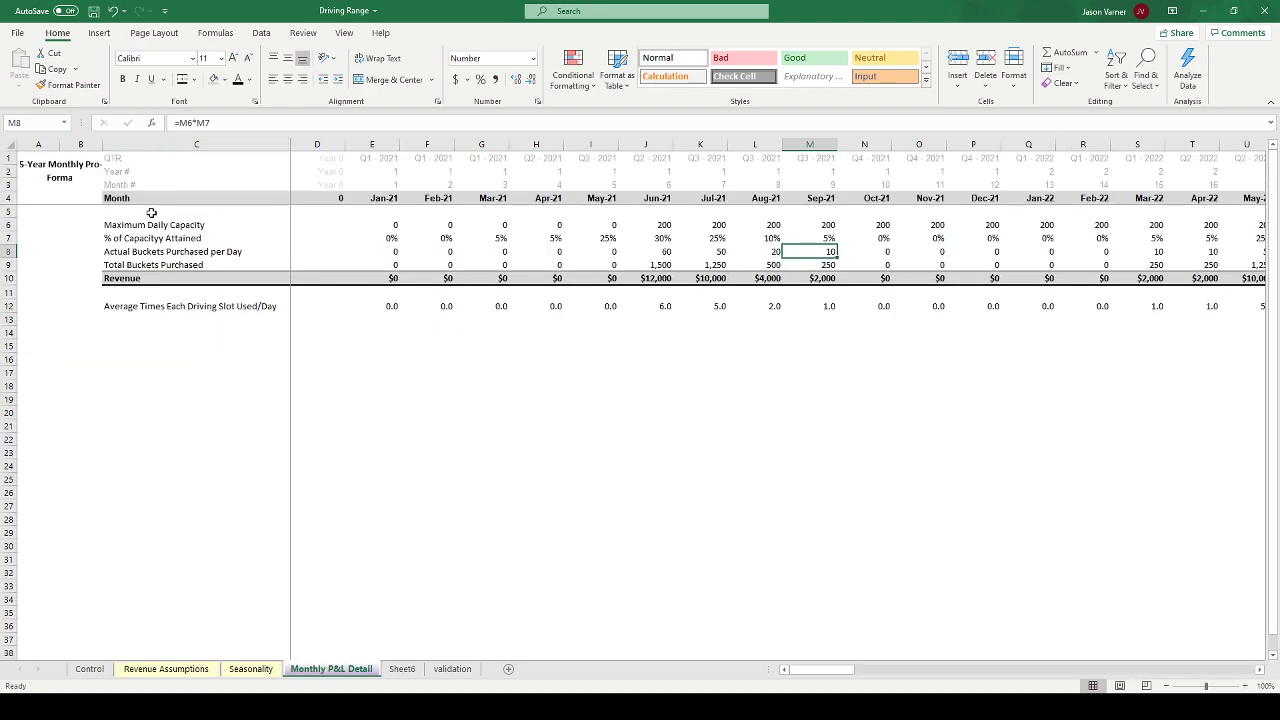
- Examine the Monthly P&L Detail rows from Maximum Daily Capacity down and the free space below them and below the Revenue Assumptions table
{"action": "left_click_drag", "start_coordinate": [150, 225], "coordinate": [200, 279]}
{"action": "left_click_drag", "start_coordinate": [323, 308], "coordinate": [705, 532]}
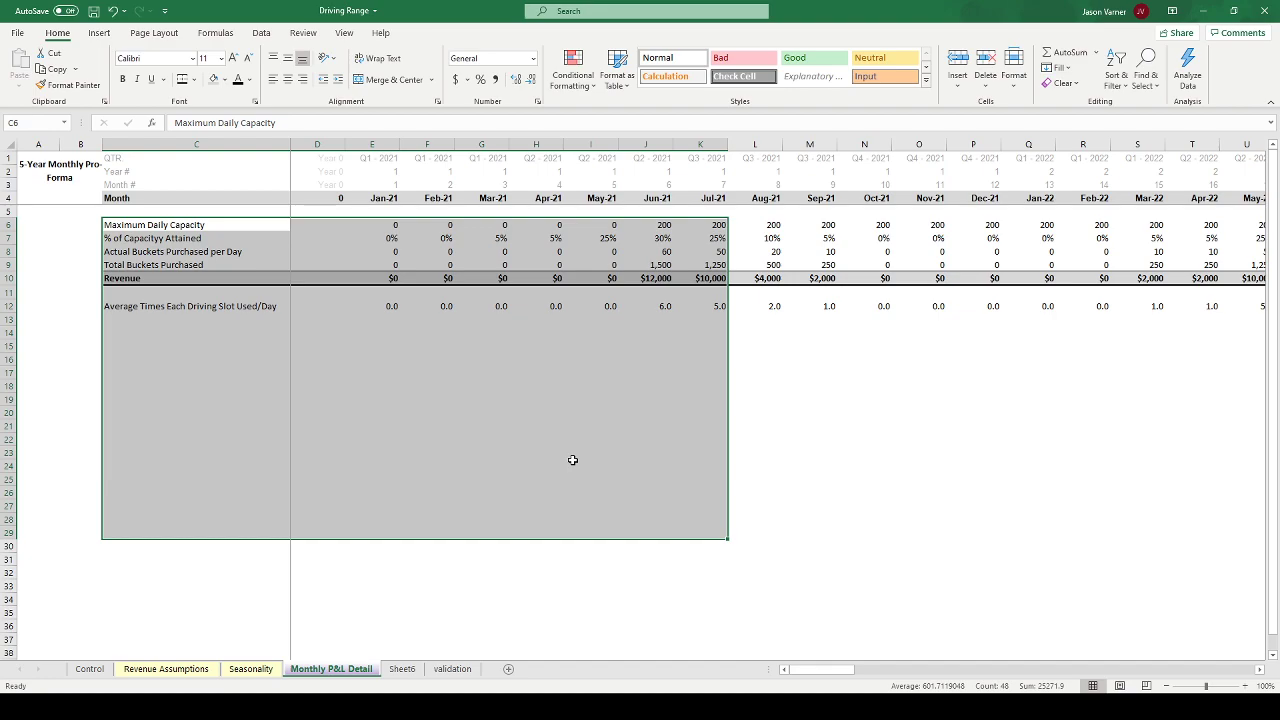
{"action": "left_click", "coordinate": [572, 459]}
{"action": "left_click", "coordinate": [402, 414]}
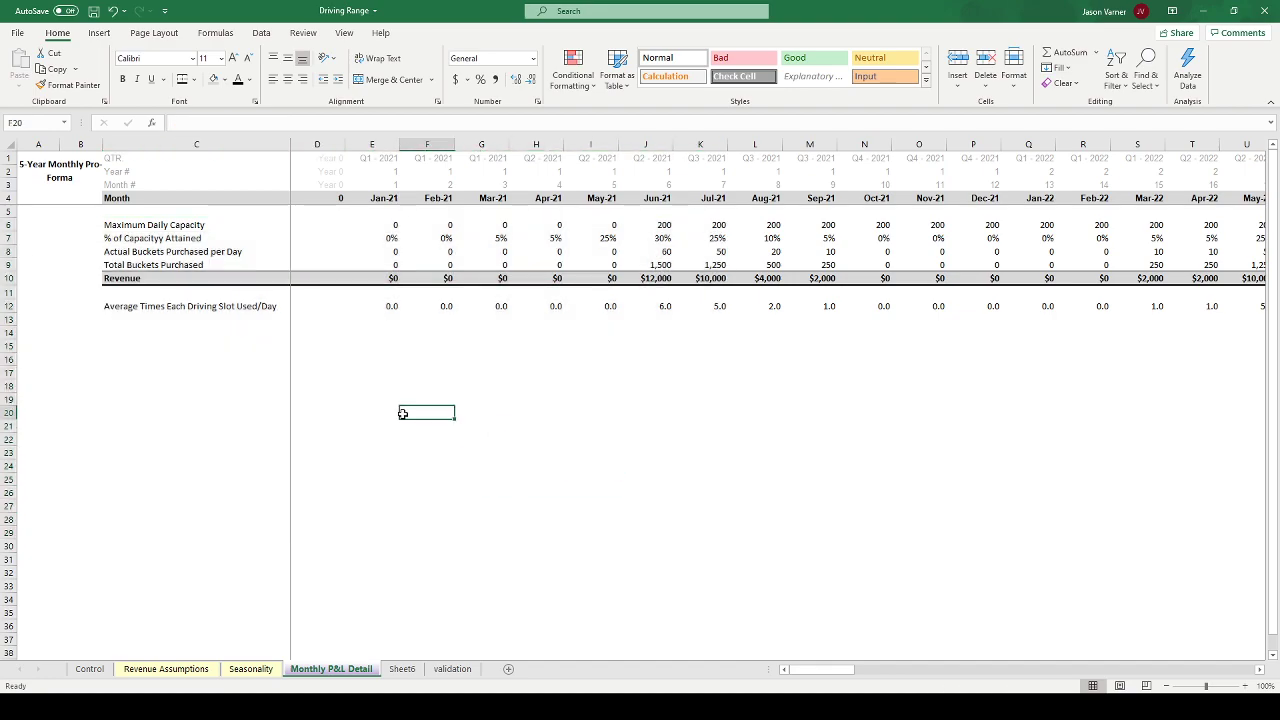
{"action": "left_click", "coordinate": [381, 414]}
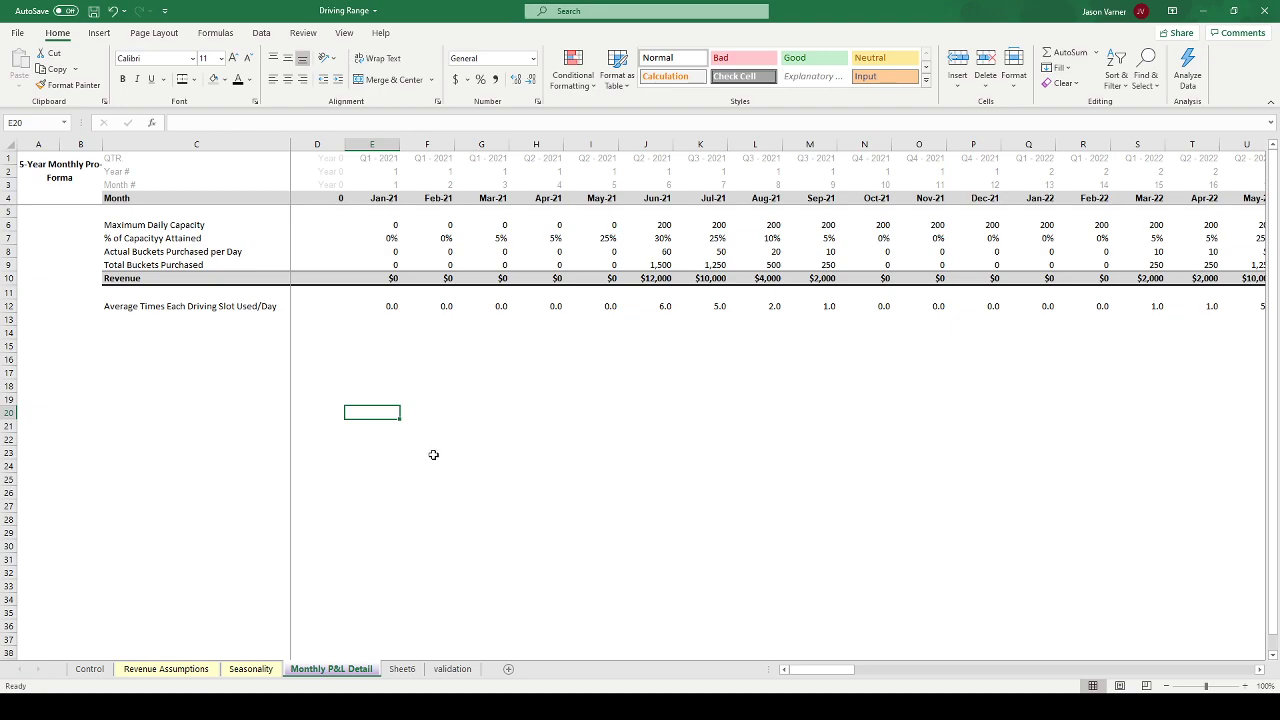
{"action": "left_click_drag", "start_coordinate": [420, 412], "coordinate": [732, 518]}
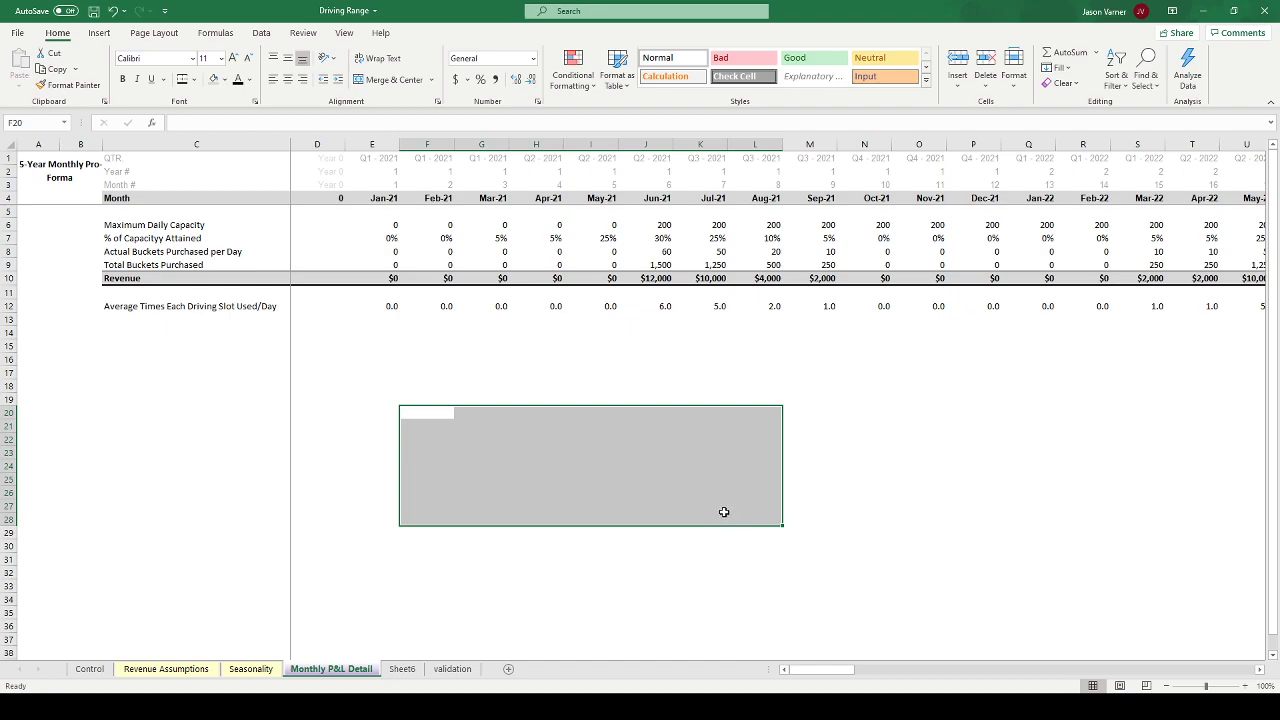
{"action": "left_click_drag", "start_coordinate": [426, 417], "coordinate": [406, 330]}
{"action": "left_click", "coordinate": [406, 330]}
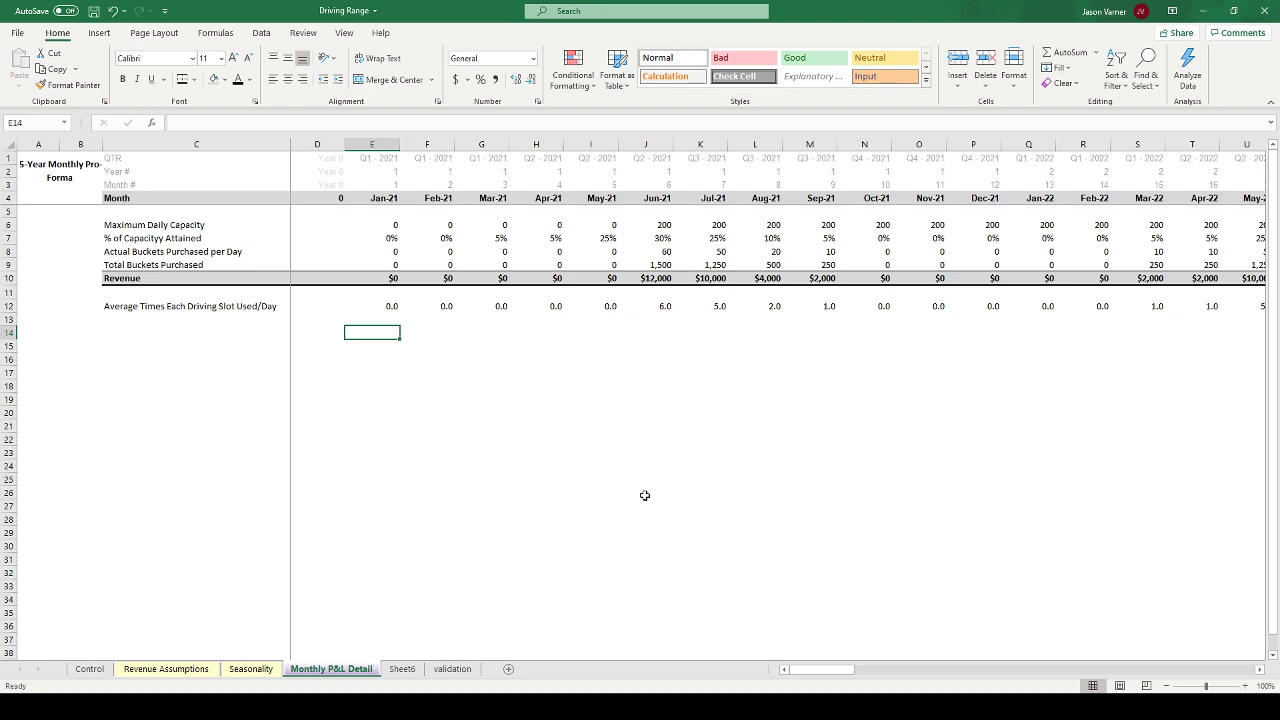
{"action": "left_click", "coordinate": [175, 671]}
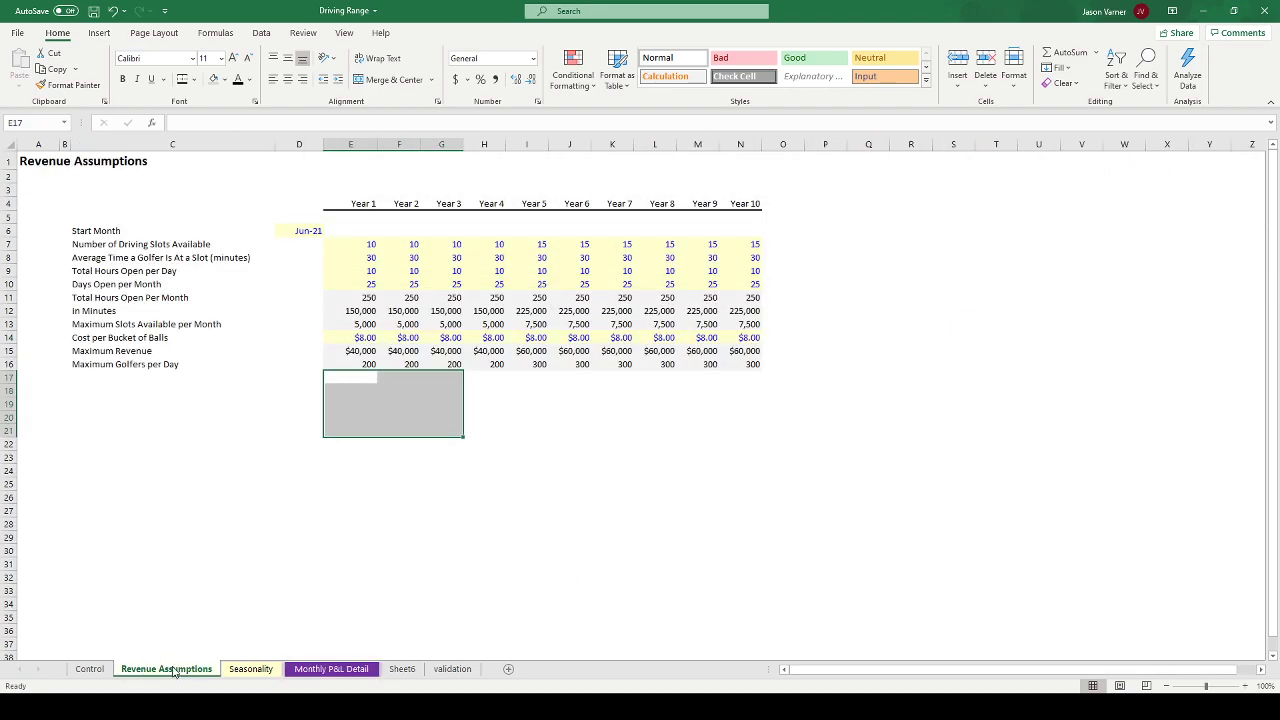
{"action": "left_click_drag", "start_coordinate": [350, 380], "coordinate": [728, 523]}
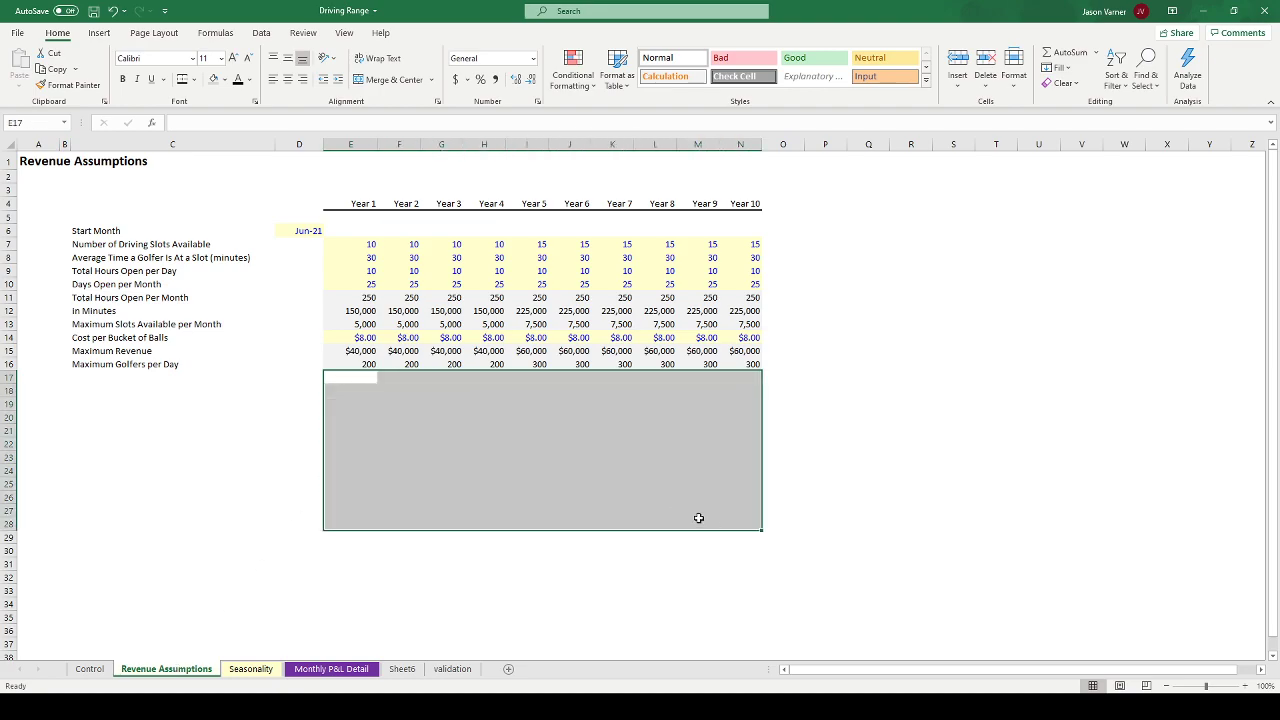
{"action": "mouse_move", "coordinate": [363, 381]}
{"action": "left_mouse_down"}
{"action": "mouse_move", "coordinate": [651, 509]}
{"action": "mouse_move", "coordinate": [674, 534]}
{"action": "mouse_move", "coordinate": [740, 531]}
{"action": "mouse_move", "coordinate": [370, 380]}
{"action": "left_mouse_up"}
{"action": "left_click", "coordinate": [362, 380]}
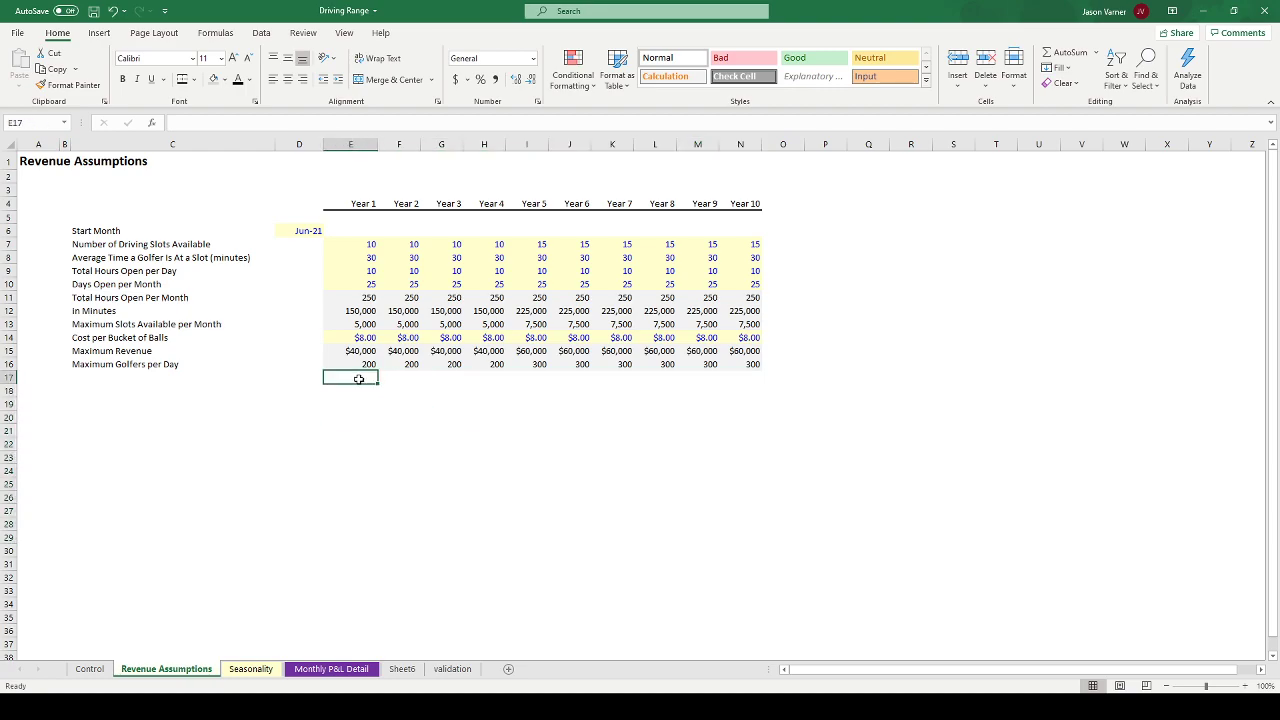
{"action": "left_click", "coordinate": [241, 672]}
{"action": "left_click", "coordinate": [185, 672]}
{"action": "left_click_drag", "start_coordinate": [354, 379], "coordinate": [723, 523]}
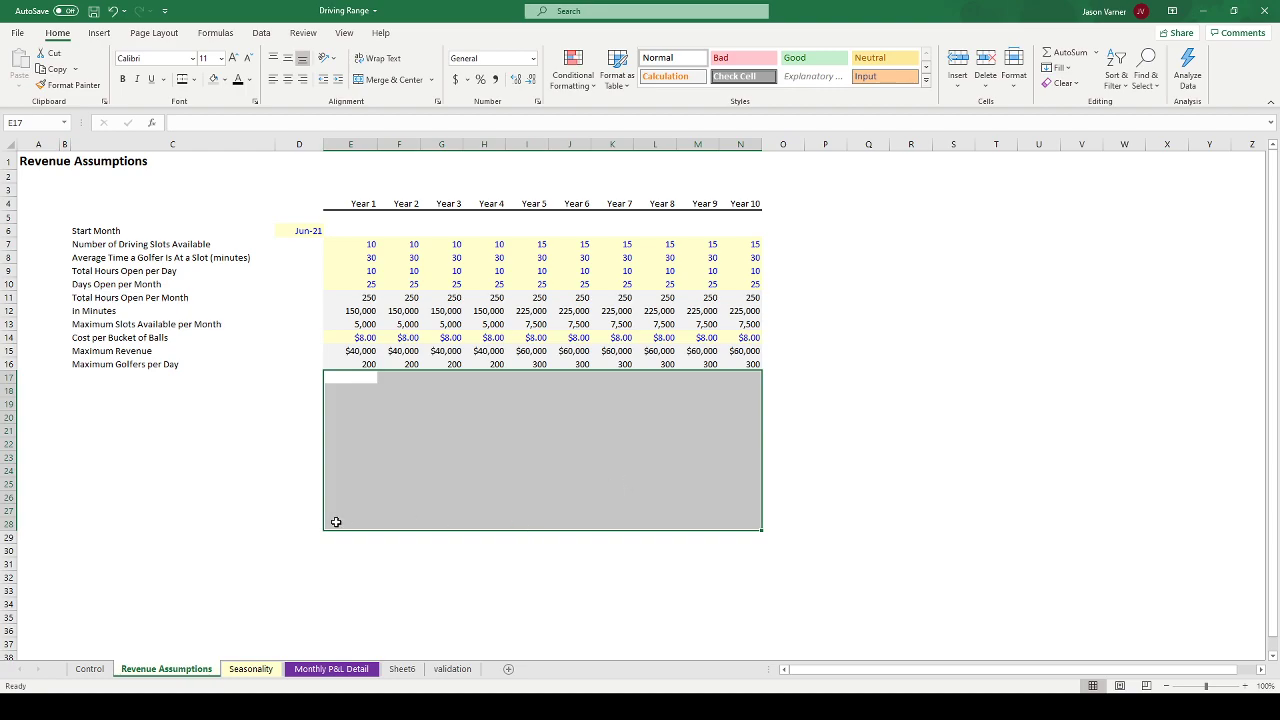
{"action": "left_click", "coordinate": [350, 470]}
{"action": "type", "text": "http"}
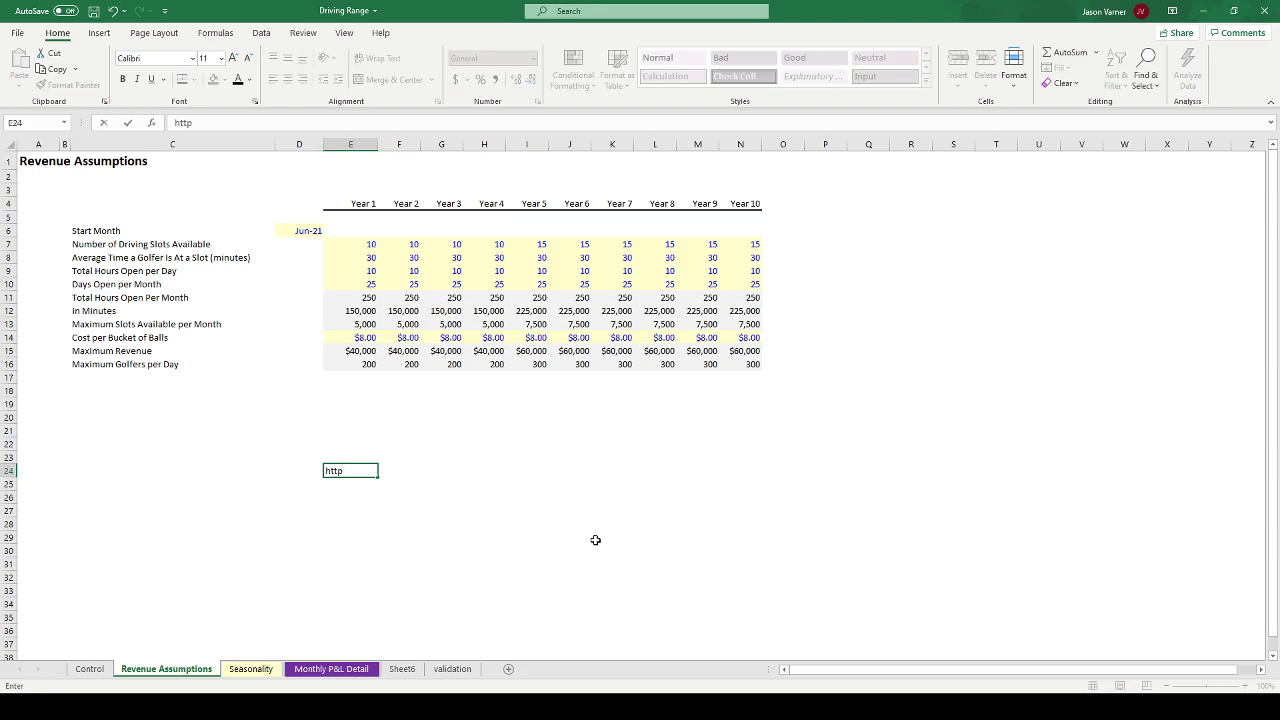
{"action": "type", "text": "s://www.smarthelping.com"}
{"action": "key", "text": "Return"}
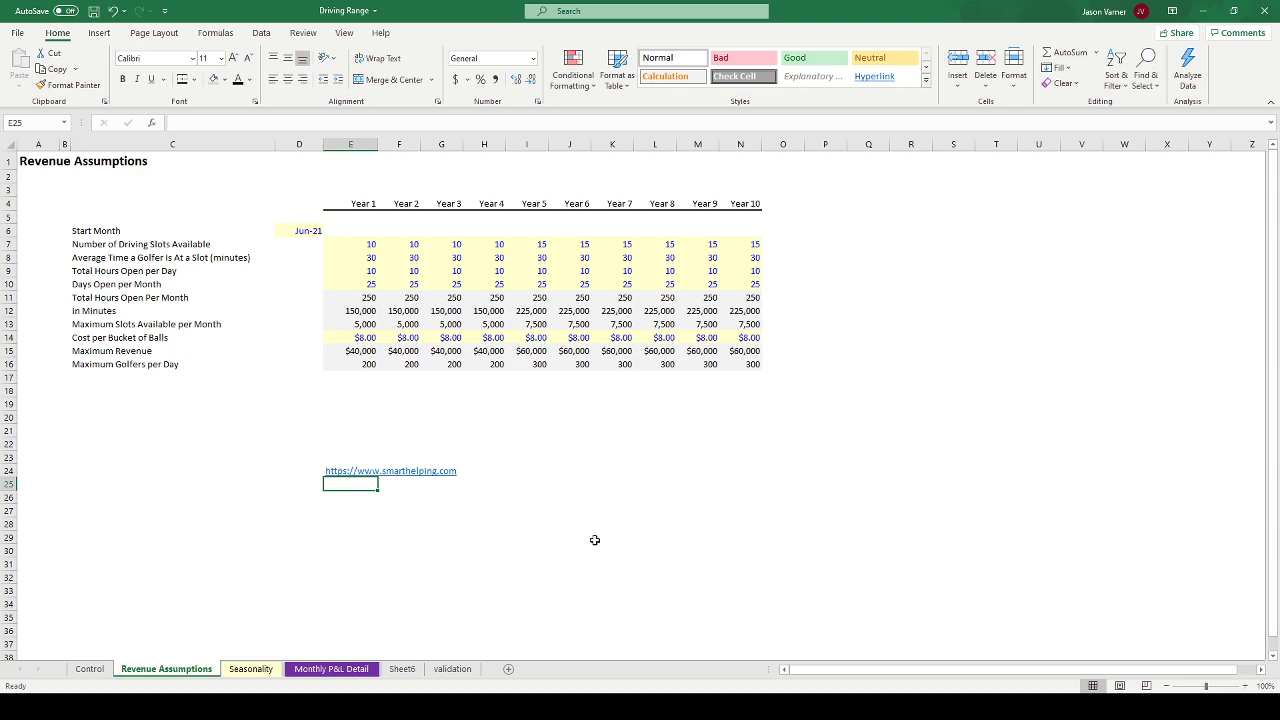
{"action": "left_click", "coordinate": [349, 478]}
{"action": "left_click", "coordinate": [349, 478]}
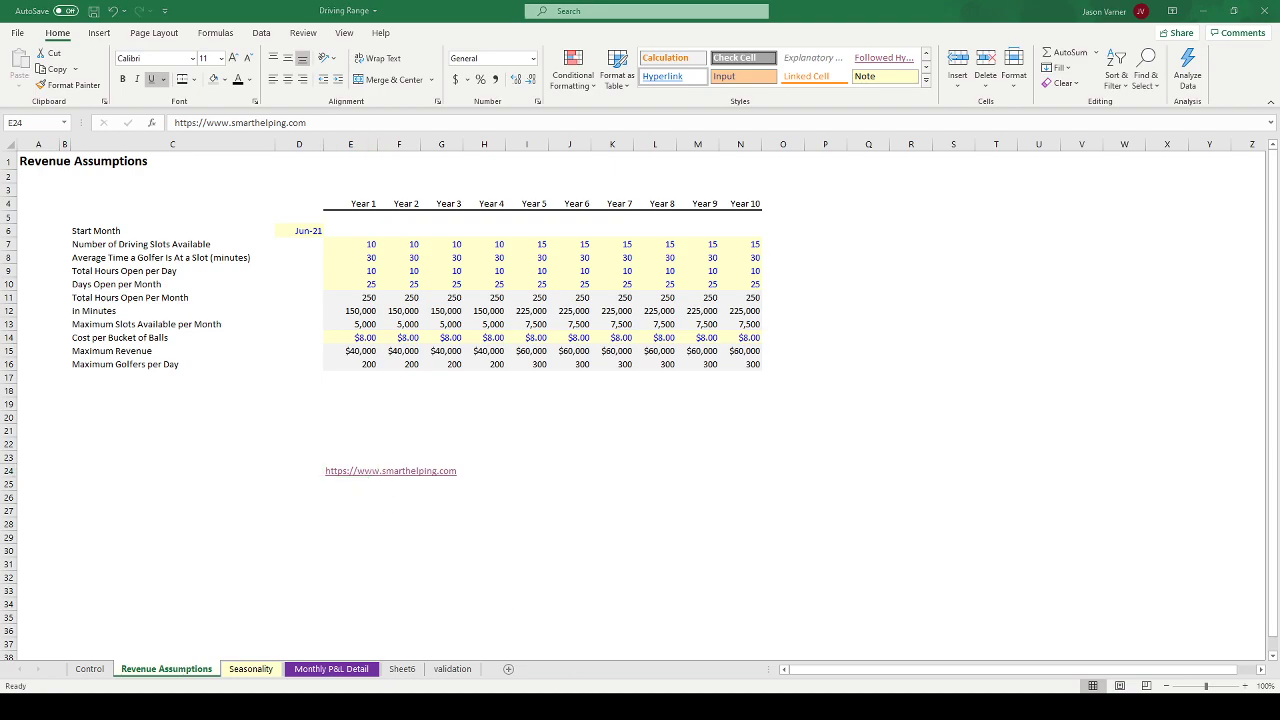
- Clear the web link from E24 by filling the blank cell E23 down over it
{"action": "left_click", "coordinate": [366, 455]}
{"action": "left_click_drag", "start_coordinate": [378, 463], "coordinate": [376, 476]}
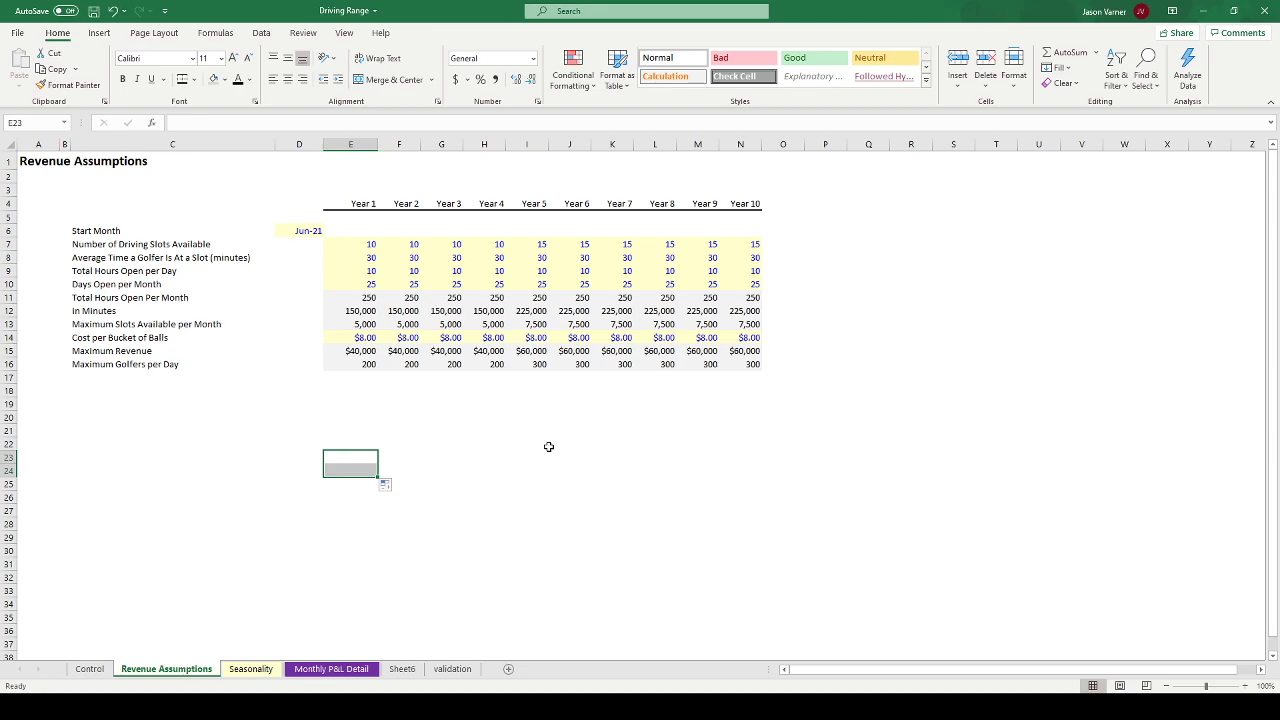
- Review the Year 1 revenue assumptions in E7:E16, the Monthly P&L Detail sheet and the free rows below the assumptions table
{"action": "left_click", "coordinate": [354, 376]}
{"action": "left_click_drag", "start_coordinate": [354, 376], "coordinate": [674, 492]}
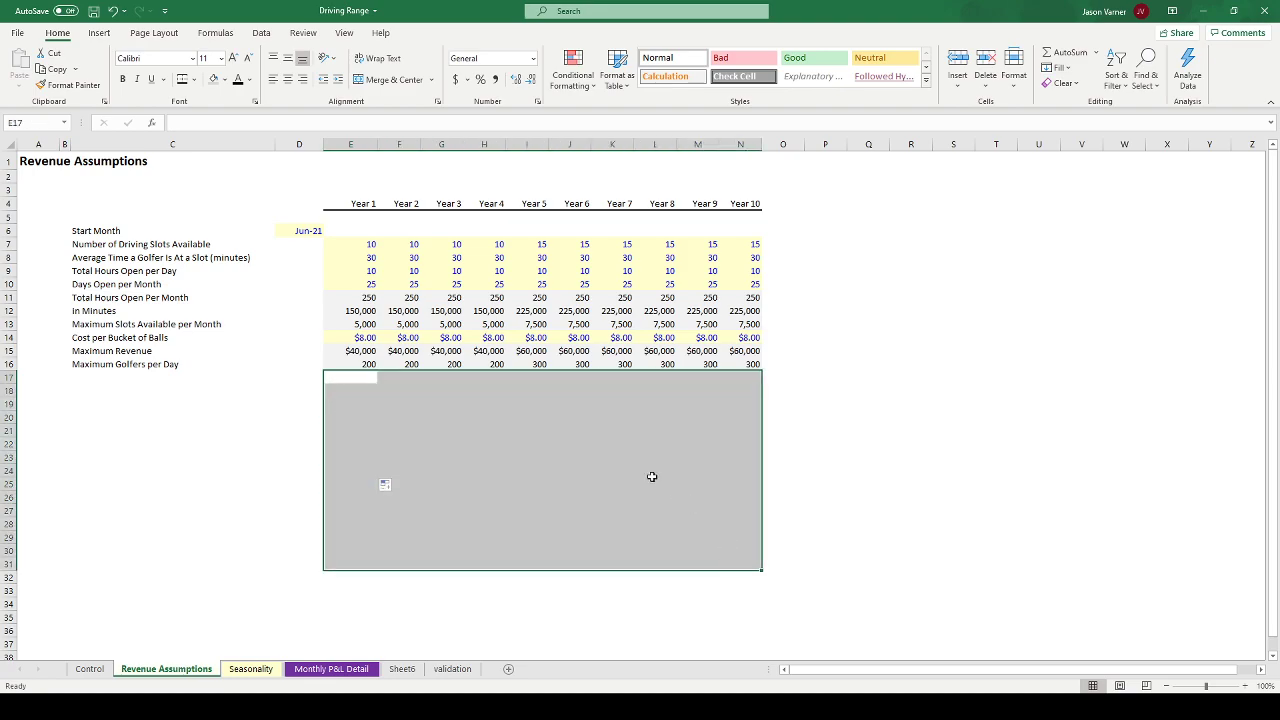
{"action": "left_click", "coordinate": [628, 468]}
{"action": "left_click", "coordinate": [485, 458]}
{"action": "left_click", "coordinate": [308, 446]}
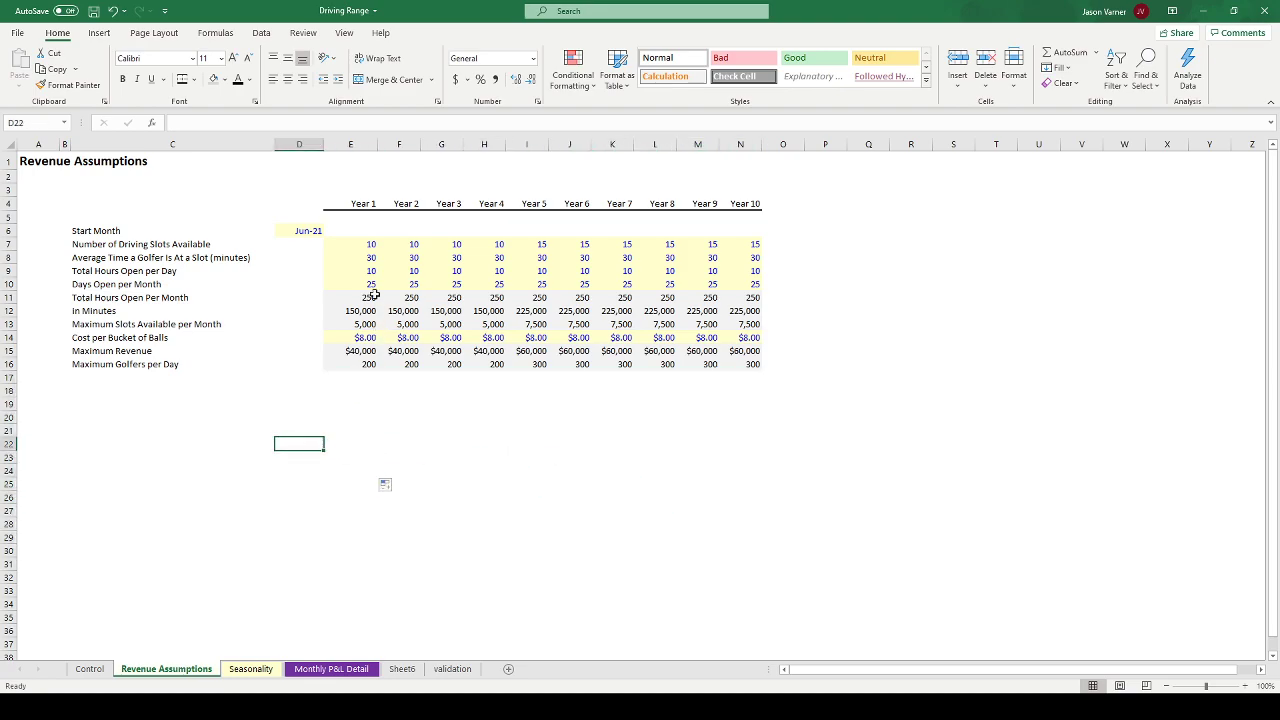
{"action": "left_click_drag", "start_coordinate": [354, 246], "coordinate": [351, 364]}
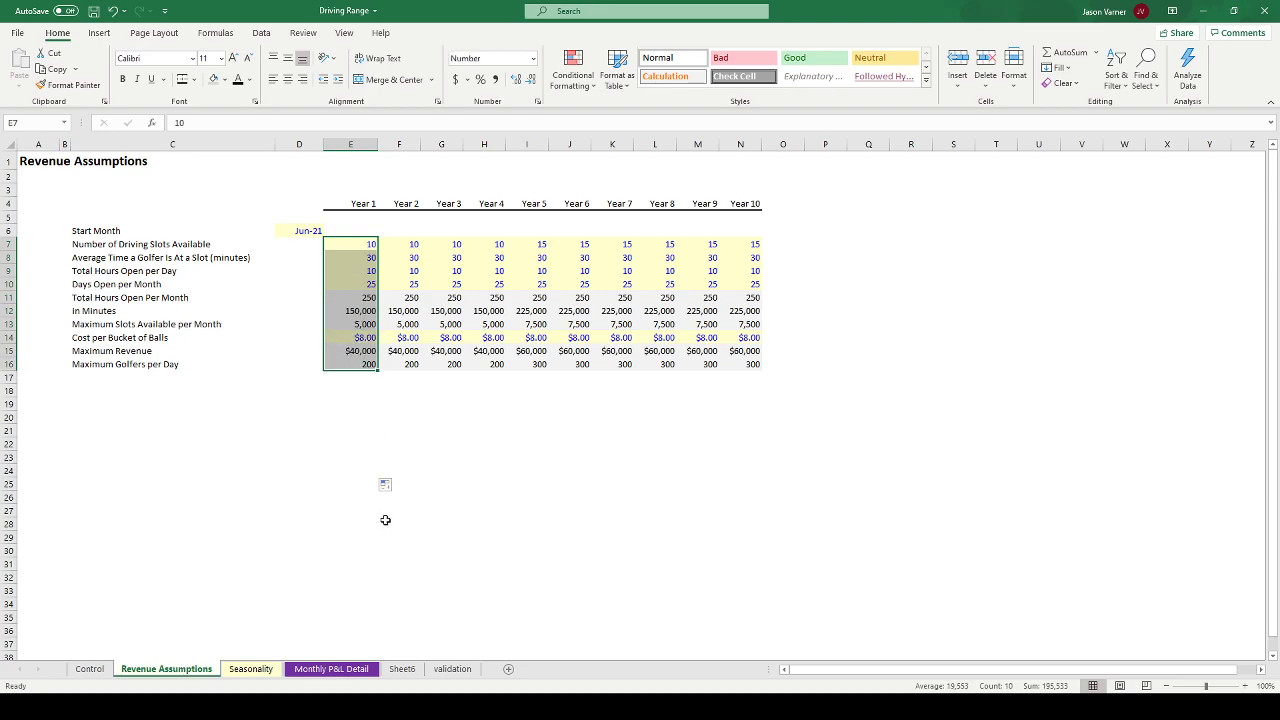
{"action": "left_click", "coordinate": [331, 669]}
{"action": "left_click", "coordinate": [168, 669]}
{"action": "left_click_drag", "start_coordinate": [357, 377], "coordinate": [359, 427]}
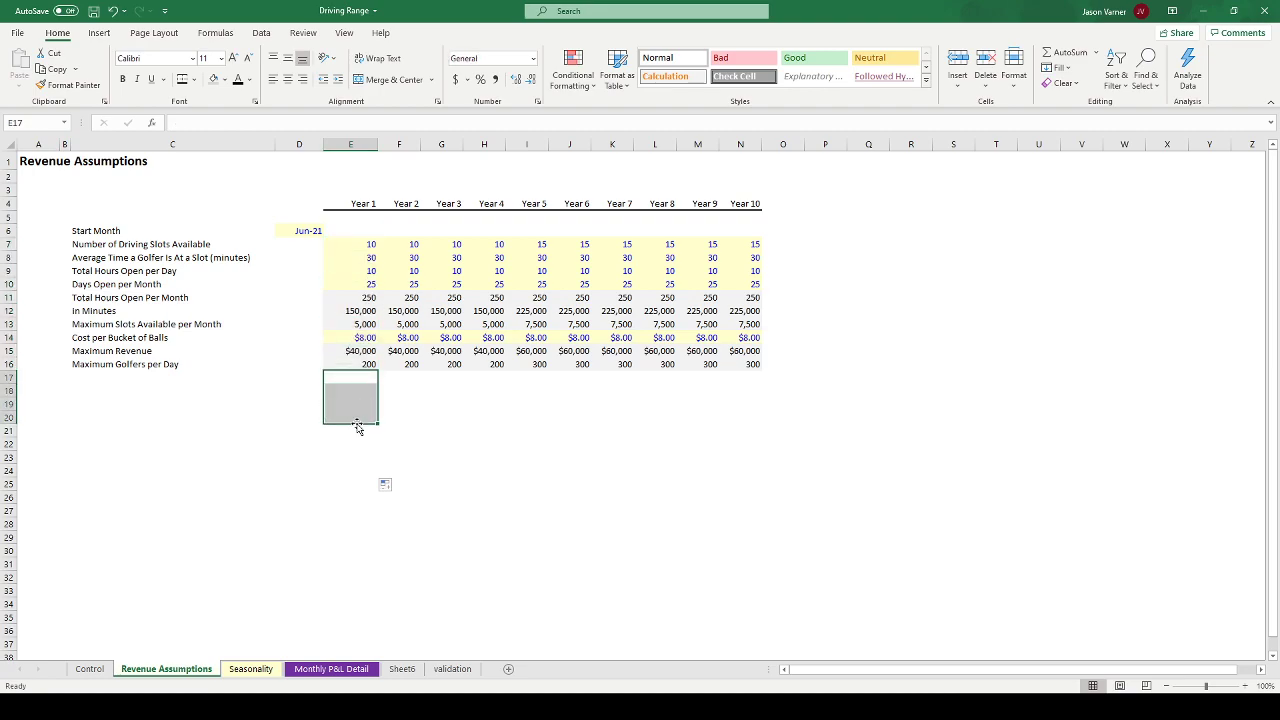